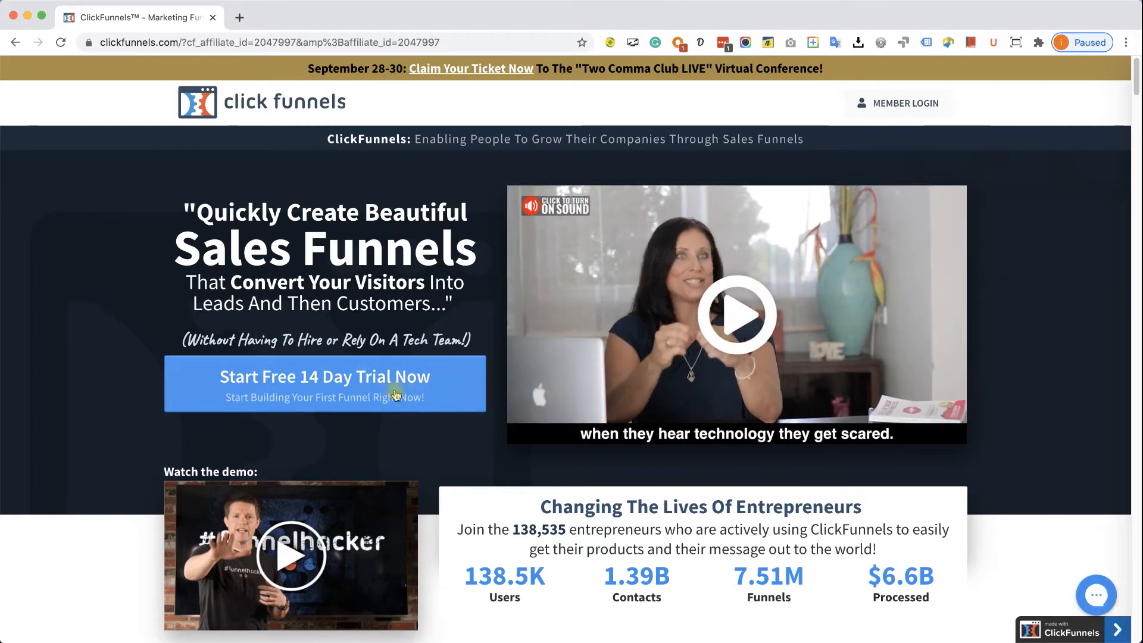
- Sign up for the free 14-day trial with name, email and password, reaching Quick Billing Information
click(364, 392)
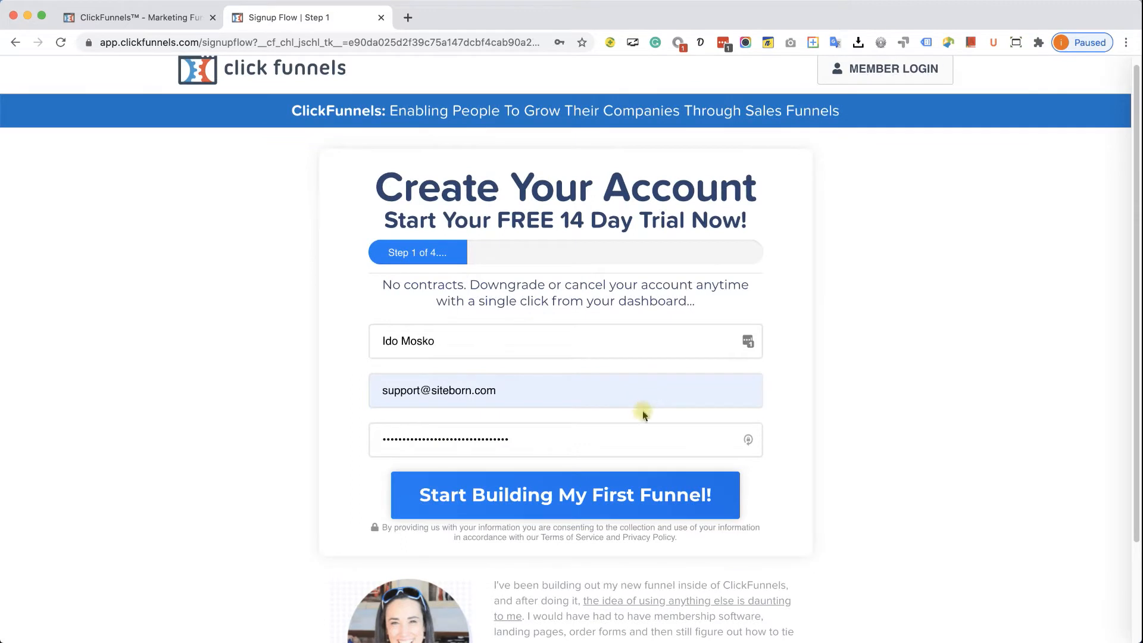
click(607, 494)
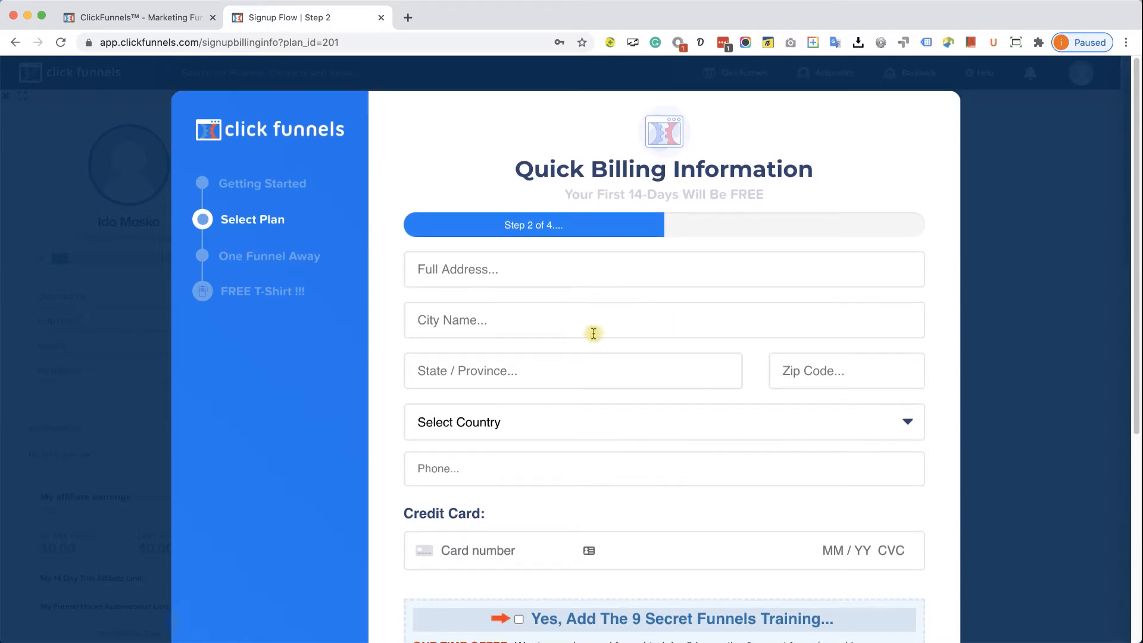
- Scroll down through the Quick Billing Information form
scroll(661, 428, down, 3)
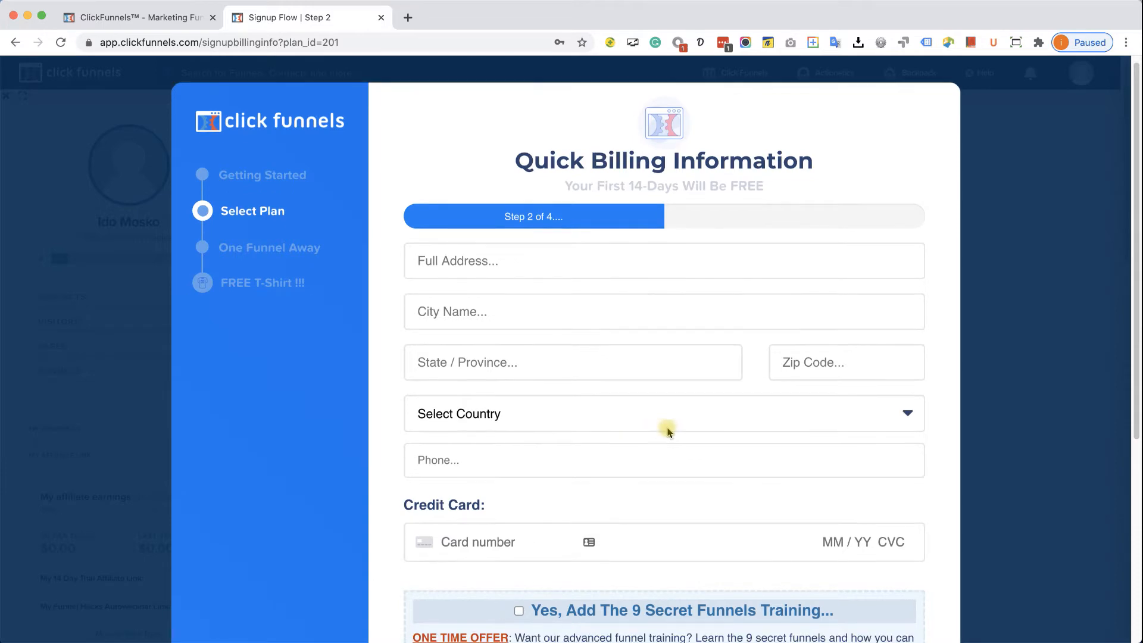
scroll(669, 429, down, 5)
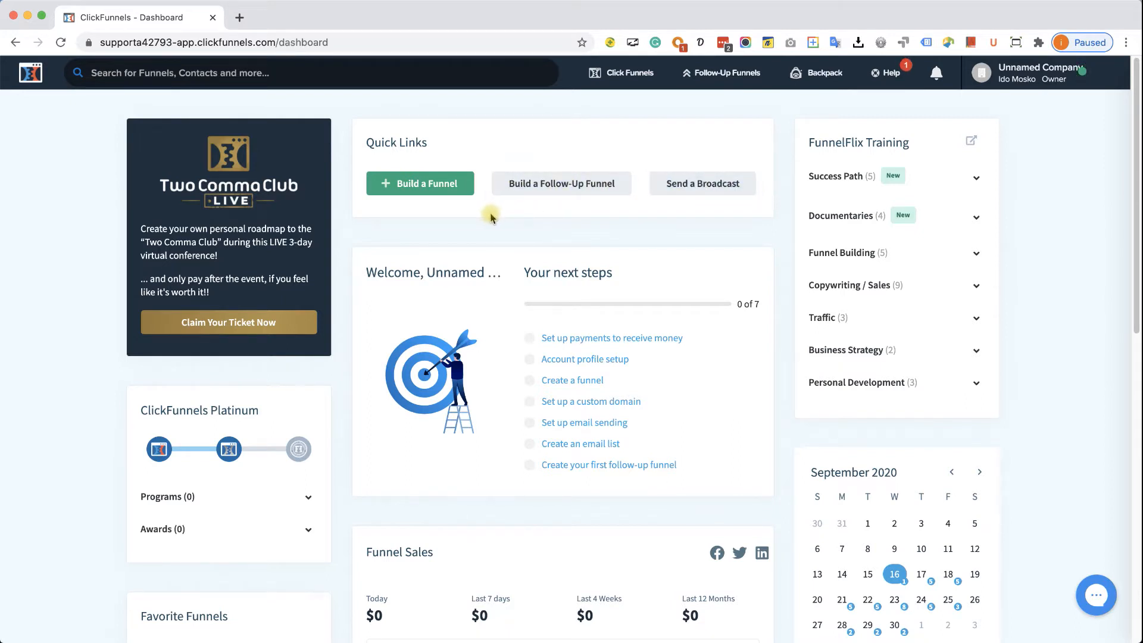
scroll(254, 476, down, 1)
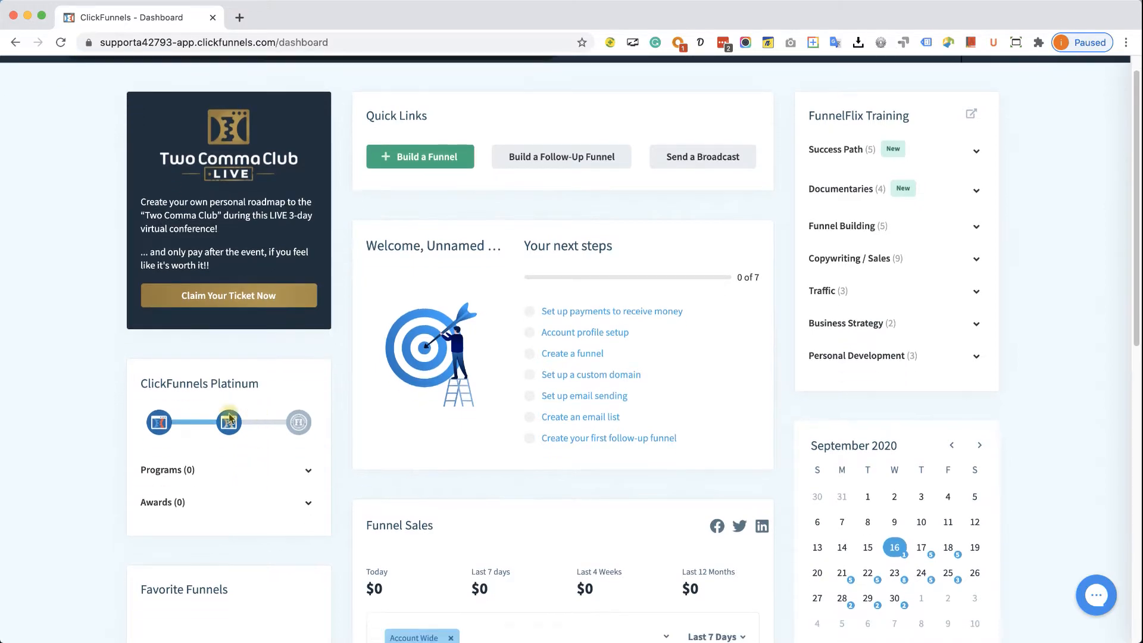
scroll(238, 423, down, 5)
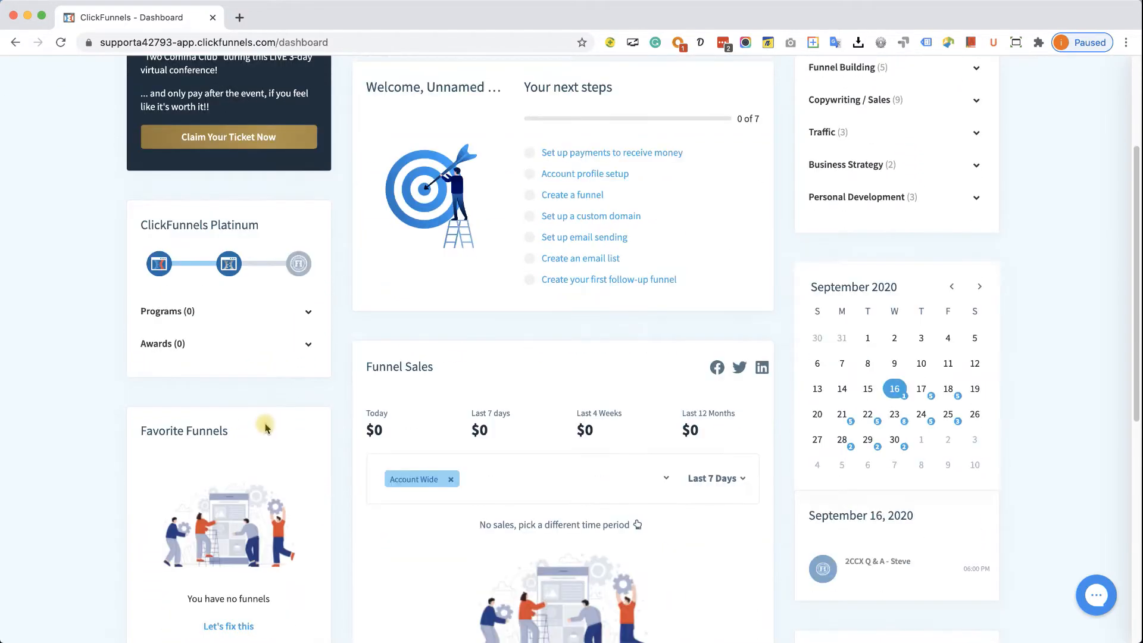
scroll(262, 428, down, 6)
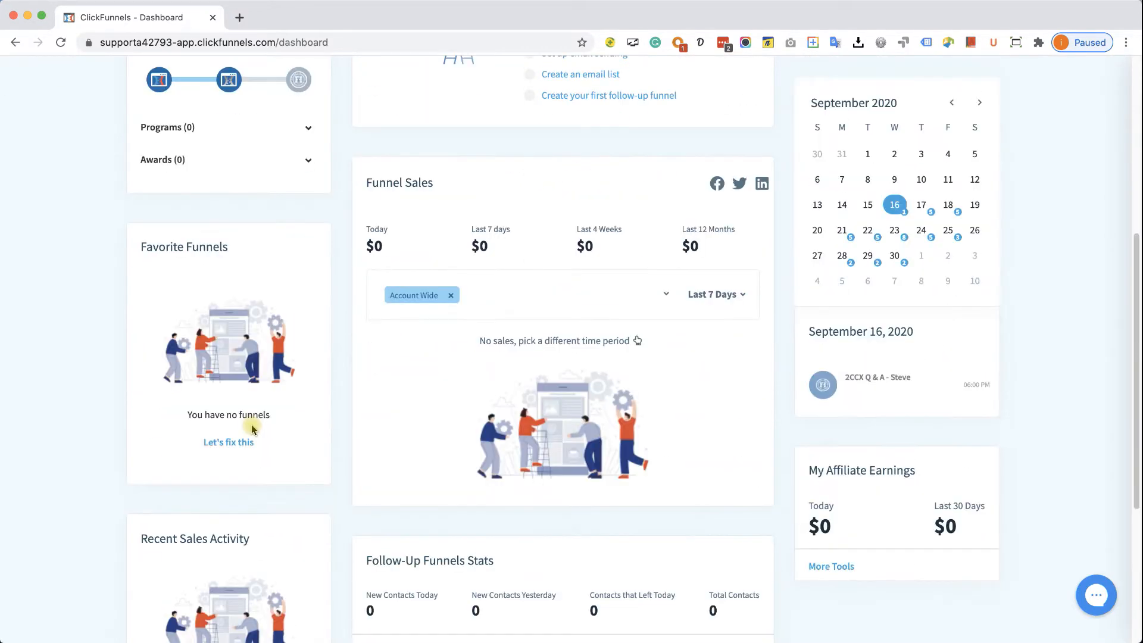
scroll(253, 428, down, 1)
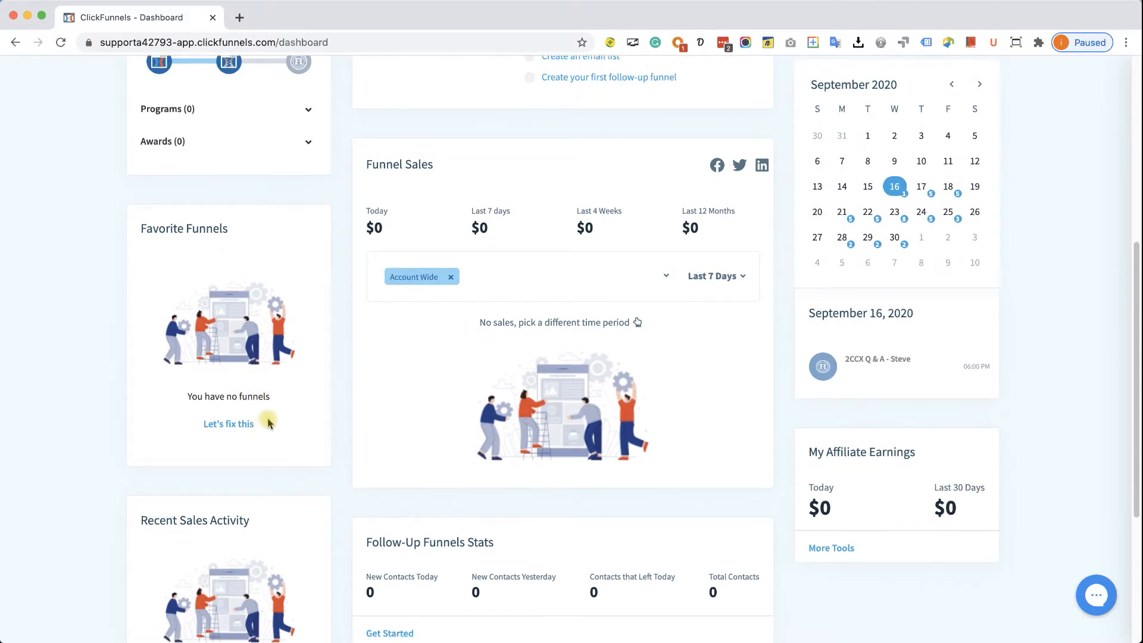
scroll(268, 423, down, 5)
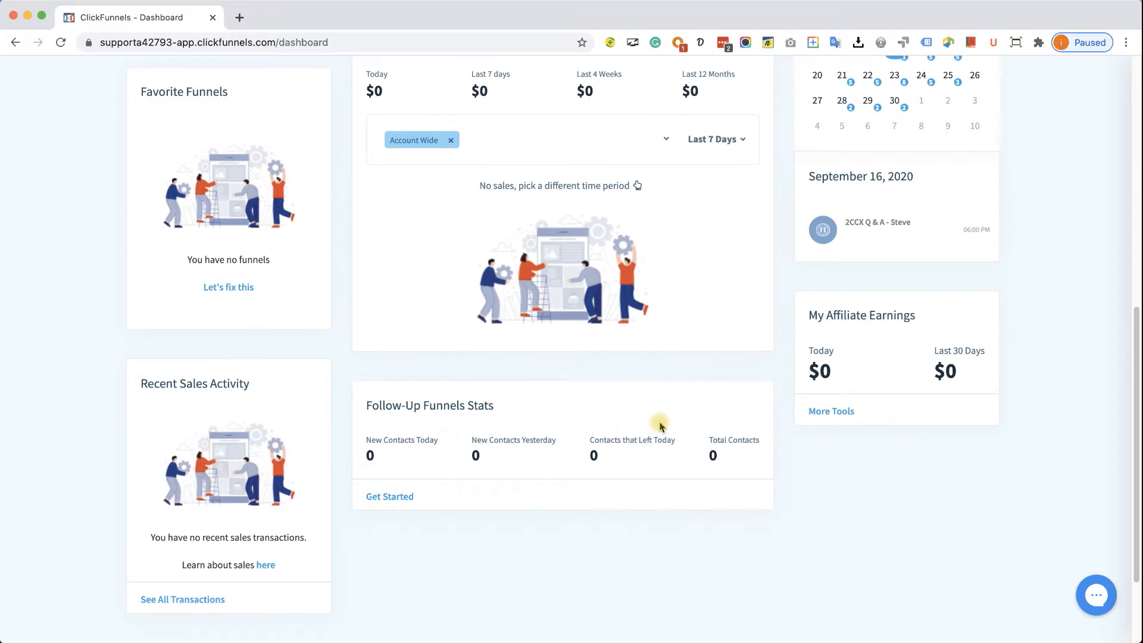
scroll(659, 411, up, 1)
scroll(659, 410, up, 10)
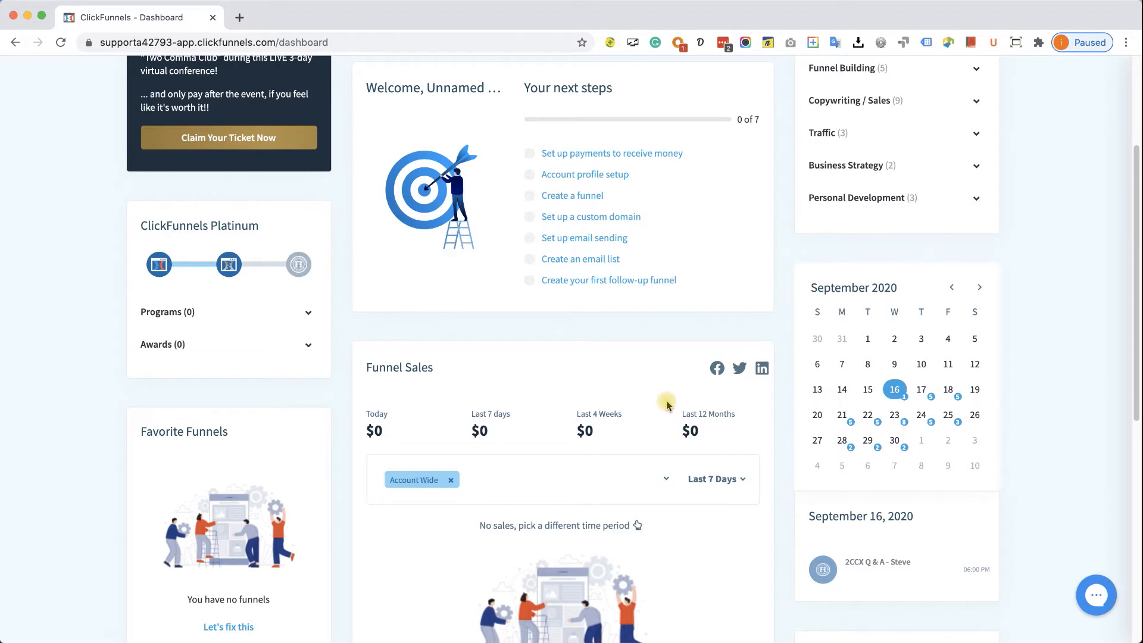
scroll(641, 402, up, 2)
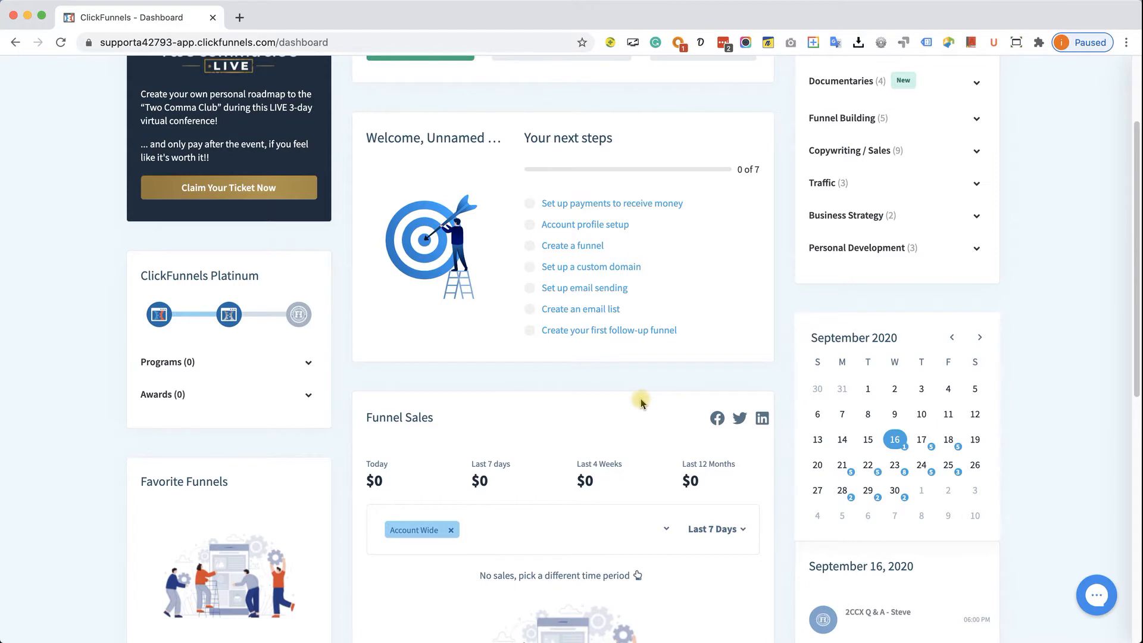
scroll(641, 403, up, 3)
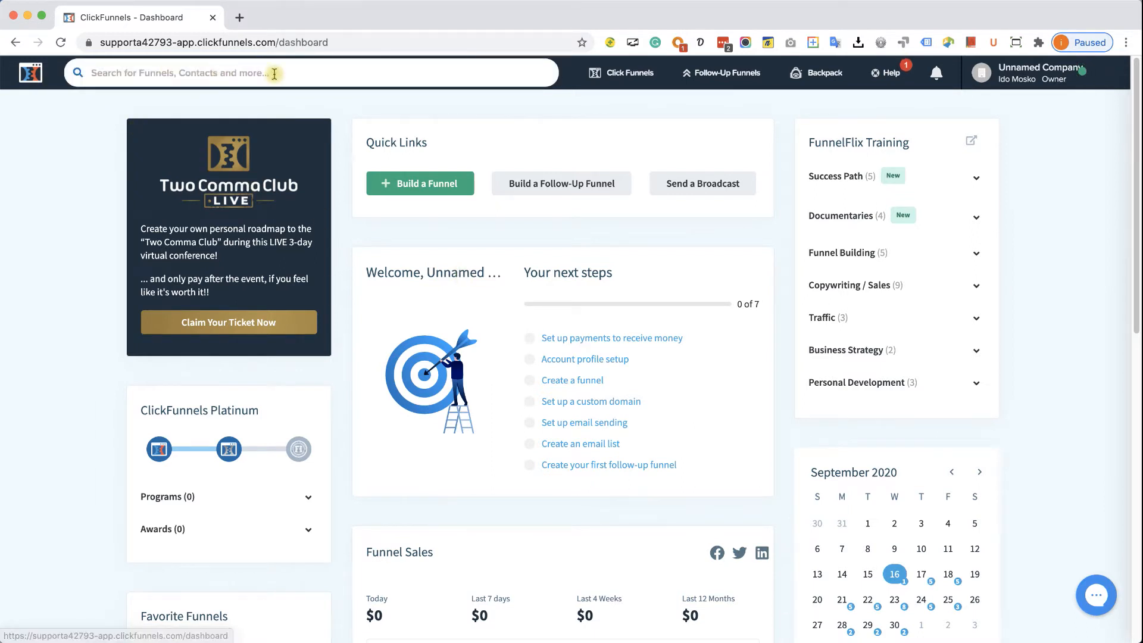
- Look over the Click Funnels and Follow-Up Funnels menus, then highlight the ClickFunnels Platinum heading
mouse_move(1024, 73)
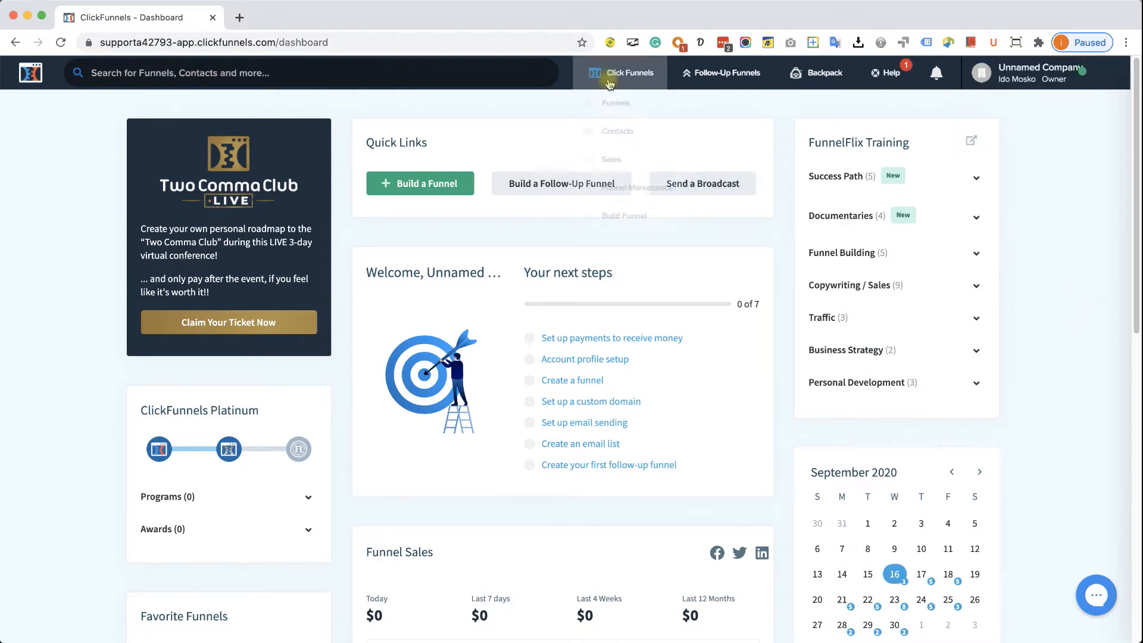
mouse_move(617, 76)
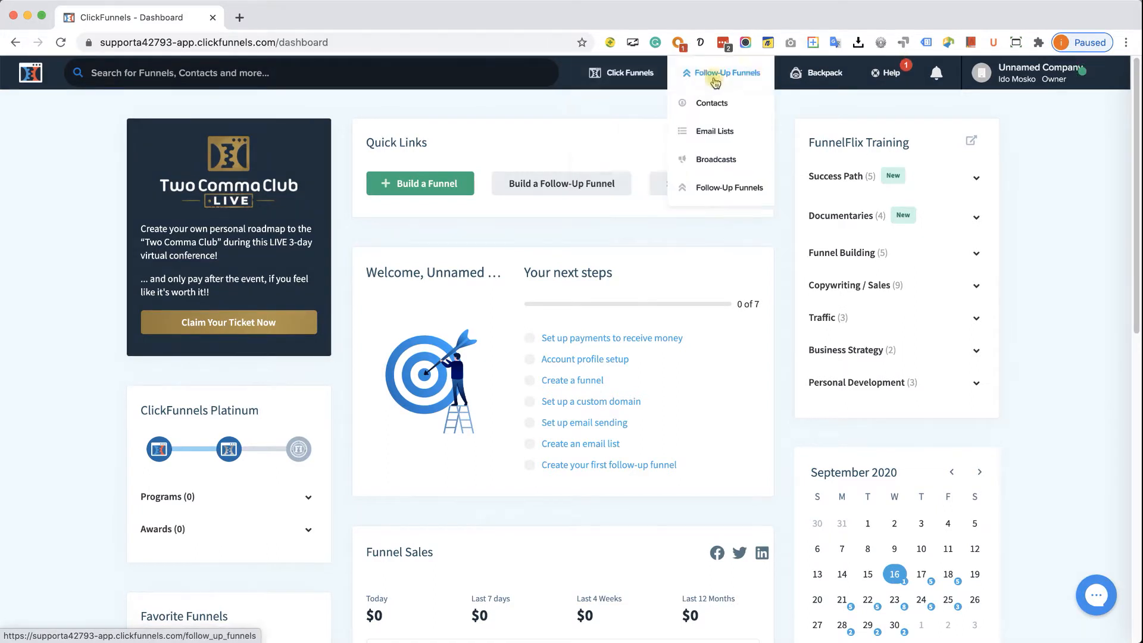
mouse_move(732, 79)
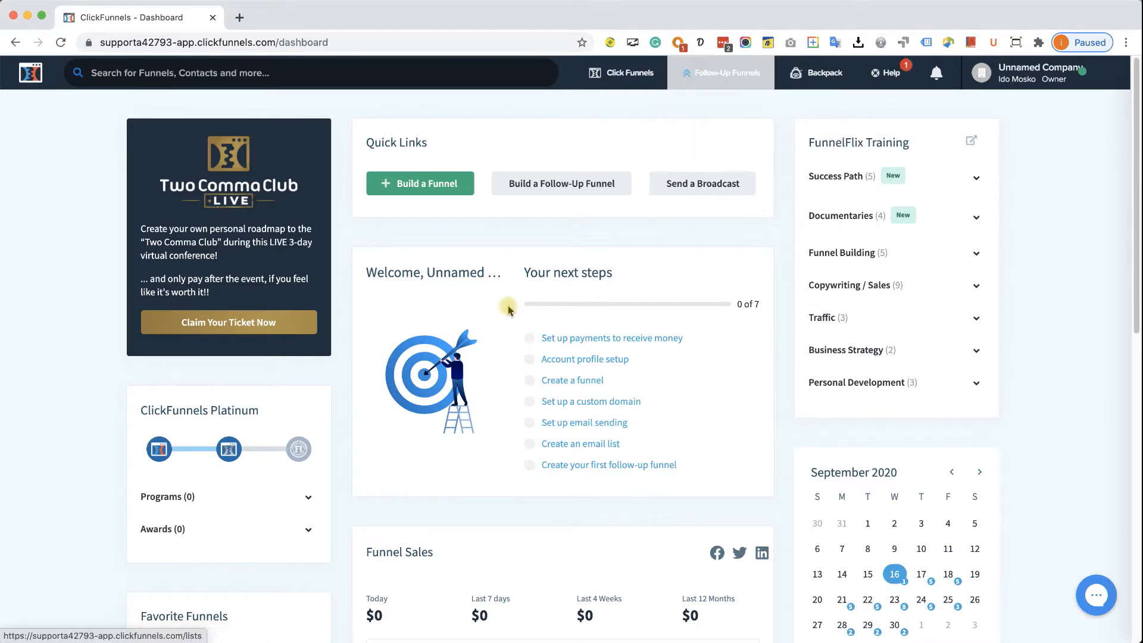
drag(160, 411, 259, 410)
click(259, 411)
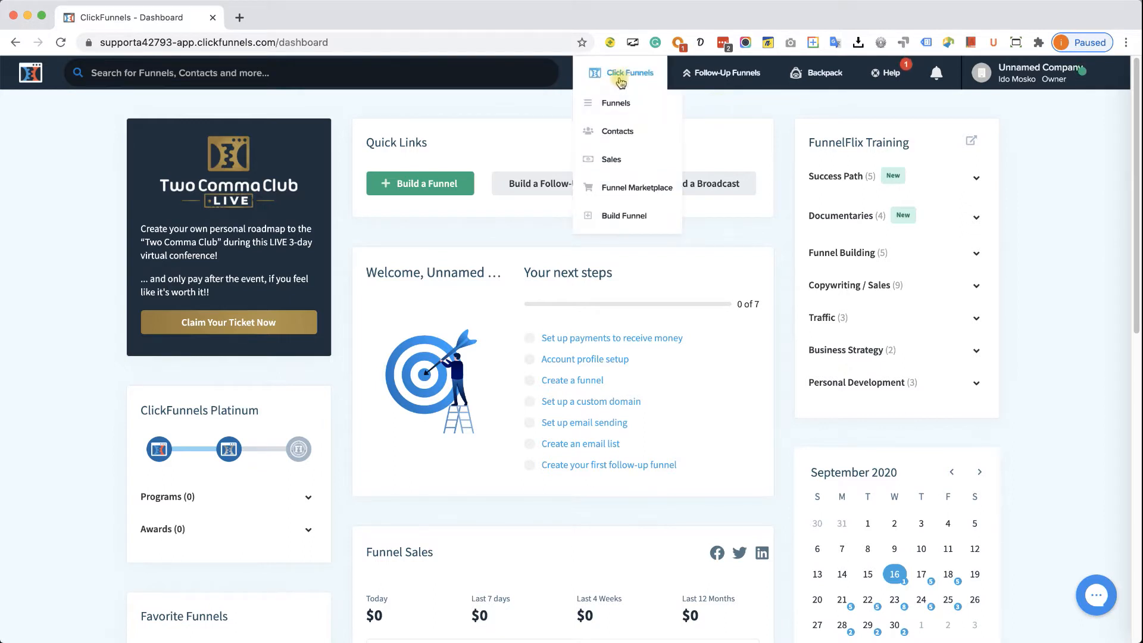
- Look over the Backpack and Help menus, then bring up the company-name account dropdown
mouse_move(803, 74)
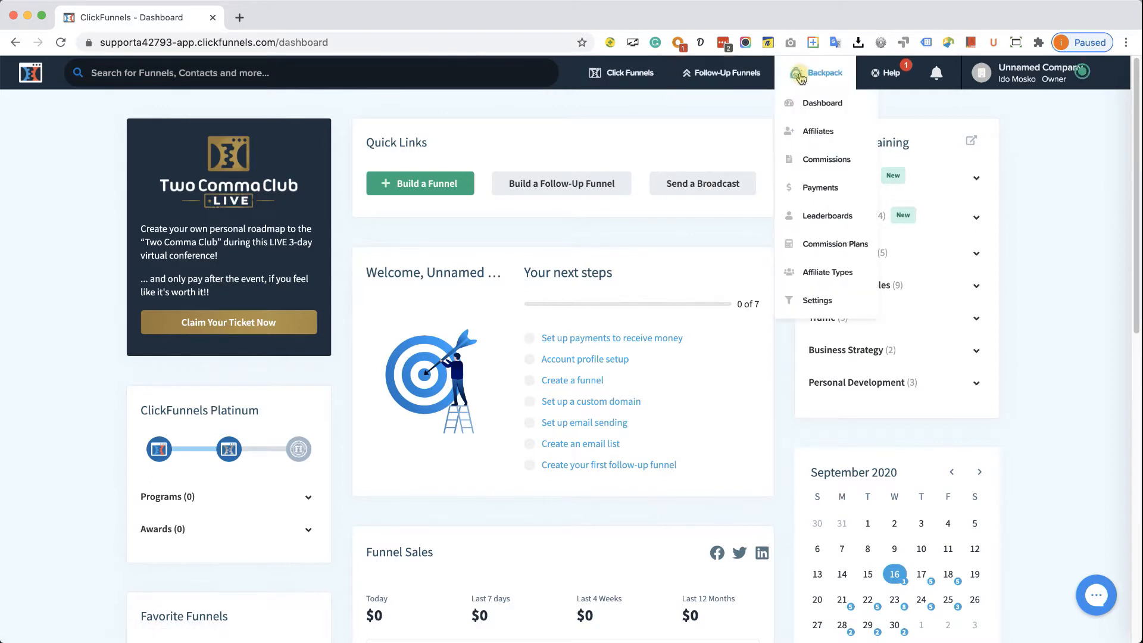
mouse_move(885, 74)
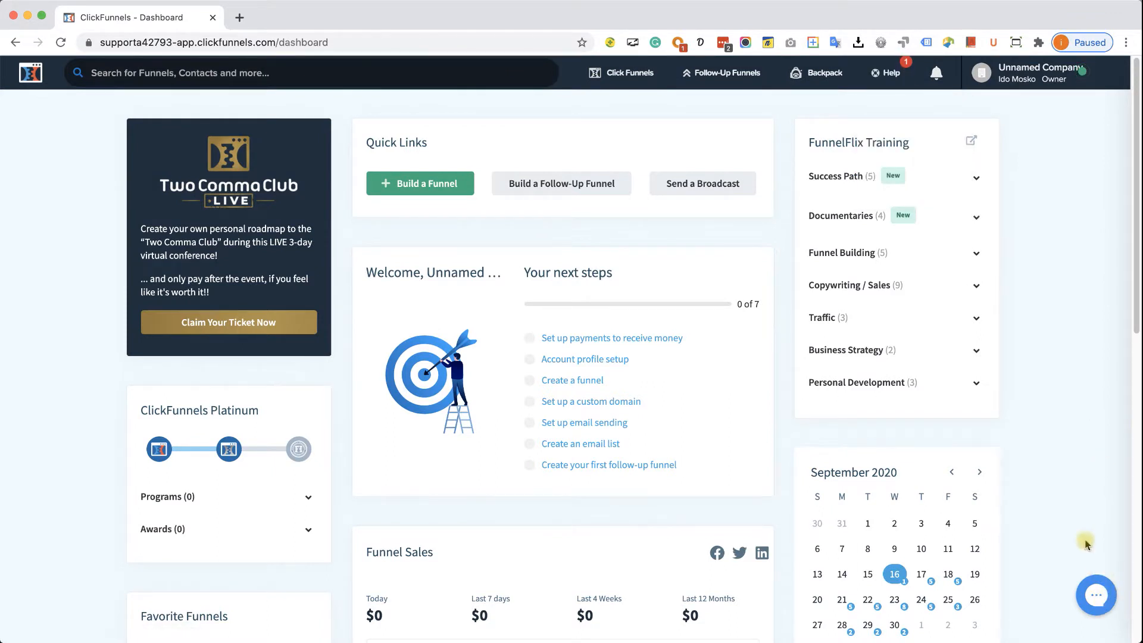
mouse_move(938, 78)
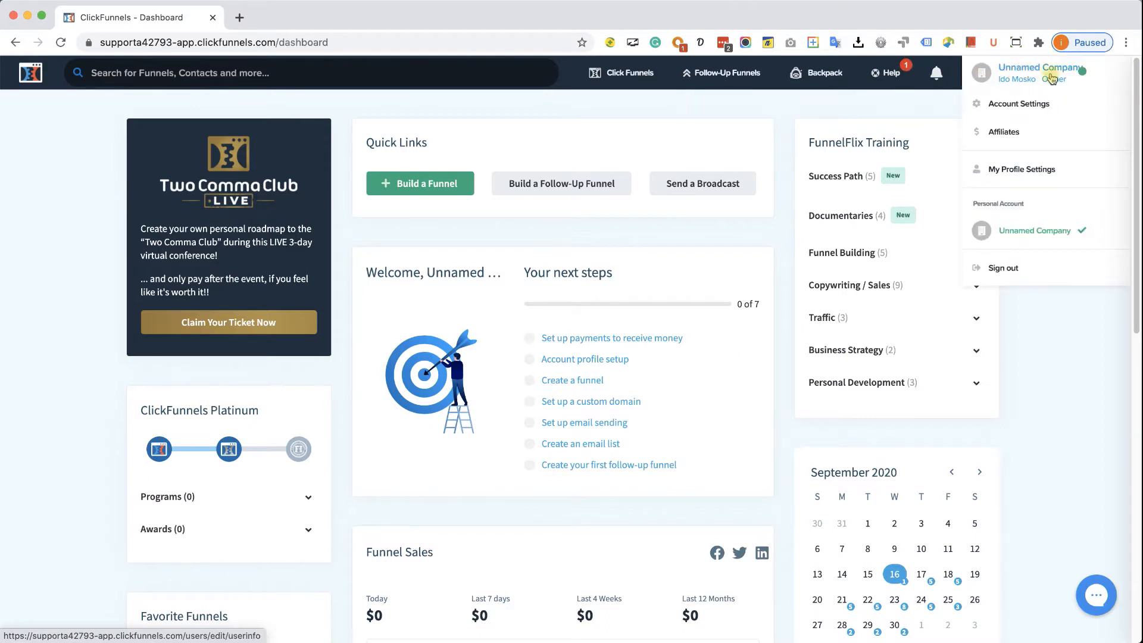
- Upload a photo from the Media folder, cropped to the upper body, as the profile picture
click(1040, 171)
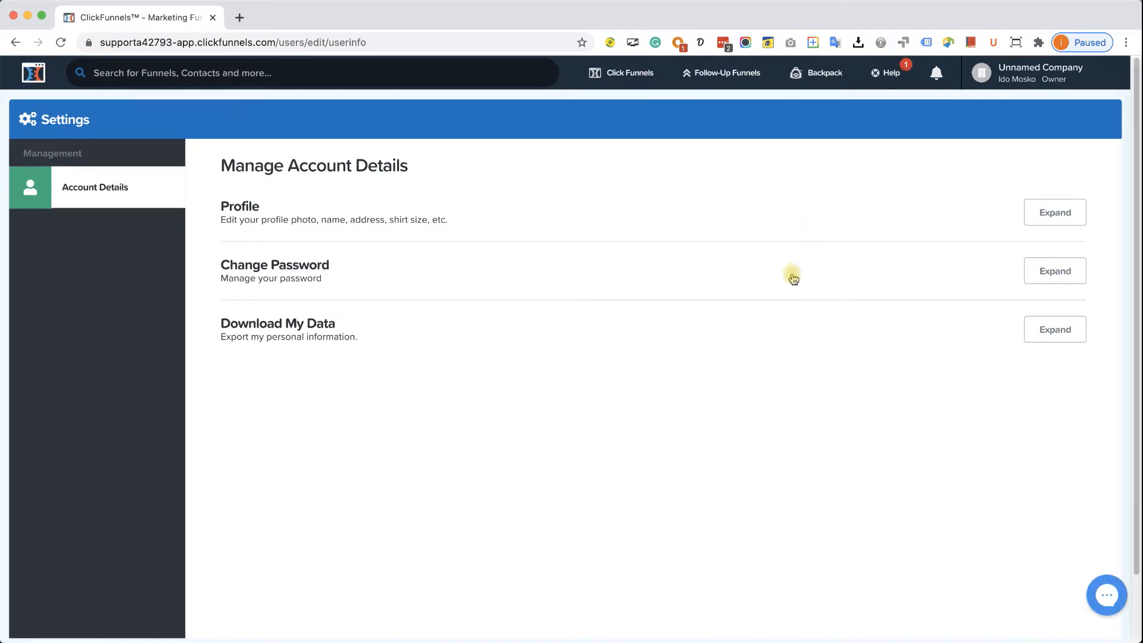
click(1052, 212)
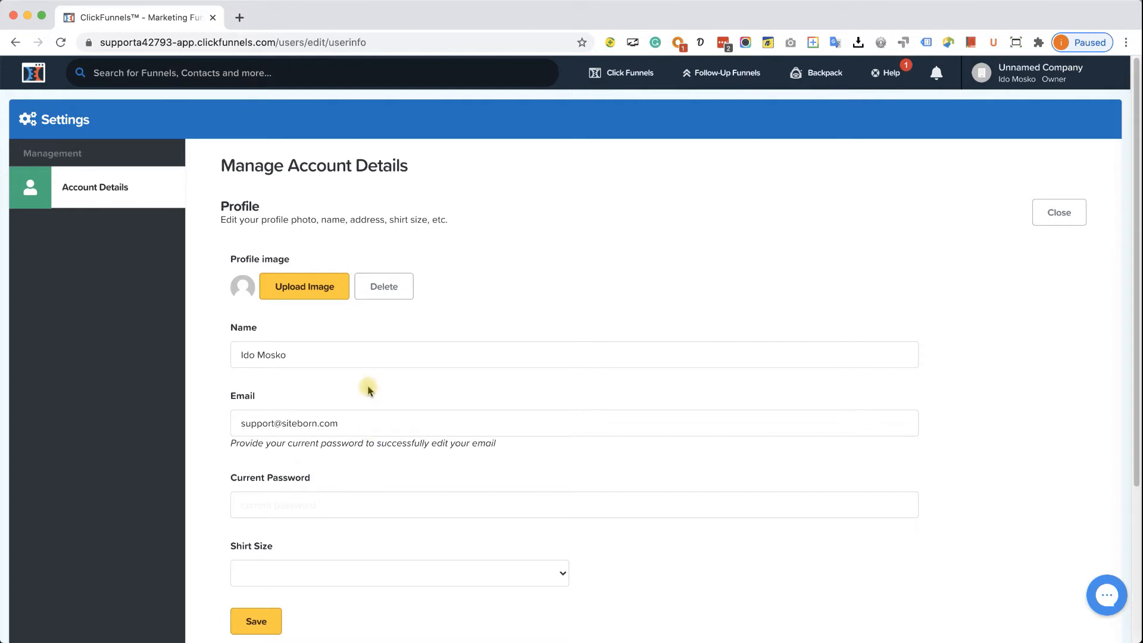
click(316, 294)
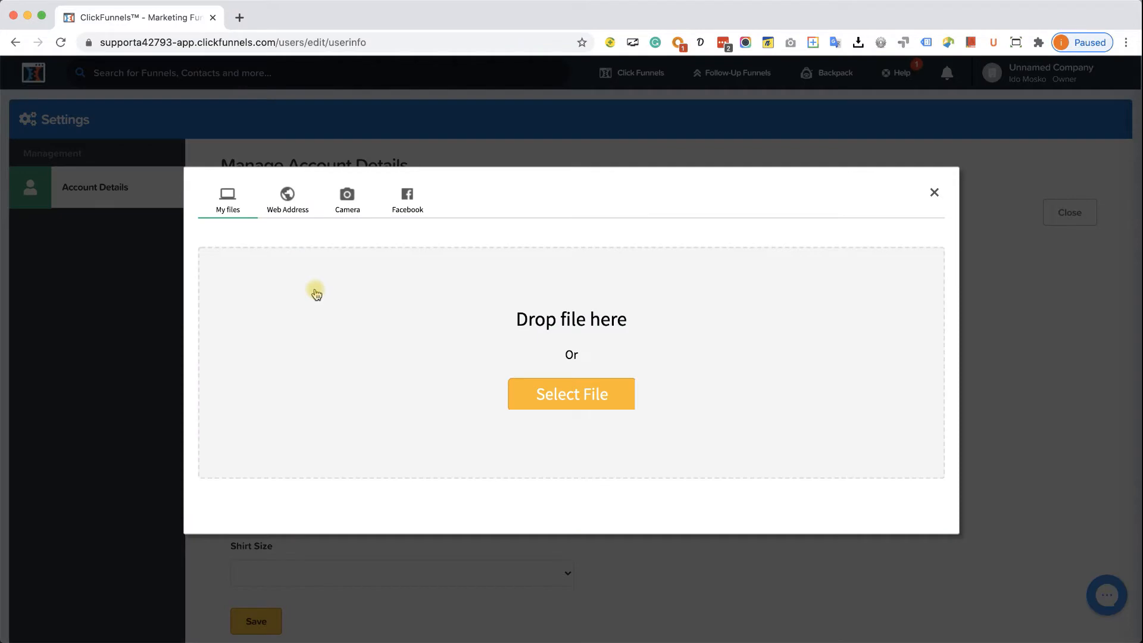
click(557, 392)
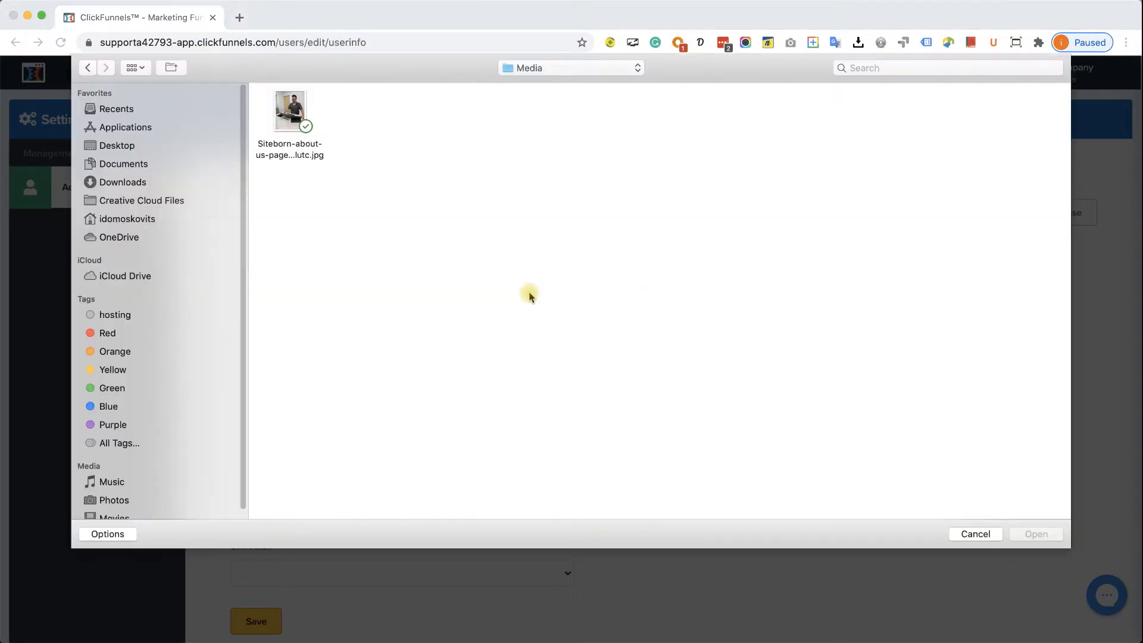
double_click(291, 111)
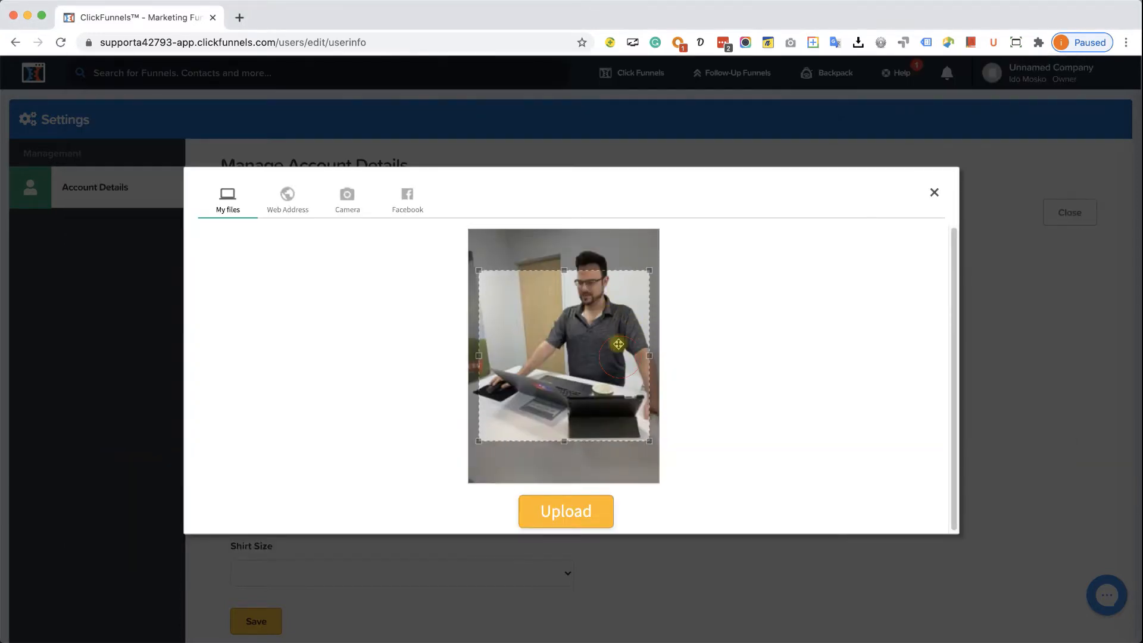
drag(618, 344, 635, 332)
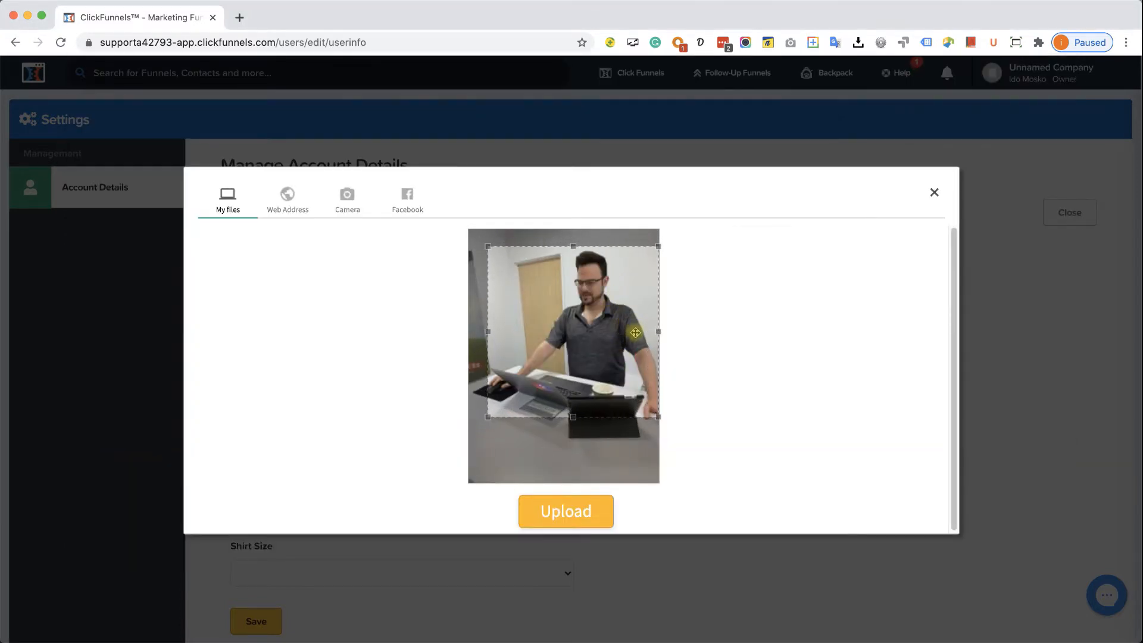
click(589, 510)
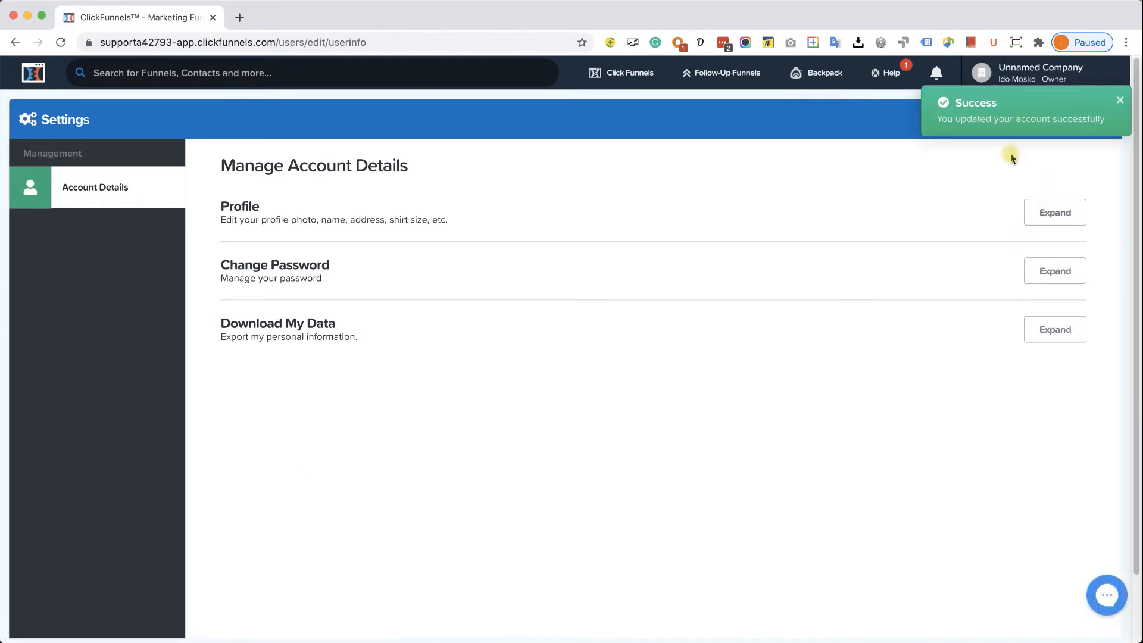
- Check the new profile photo, save the profile, and bring up the account menu
click(1057, 218)
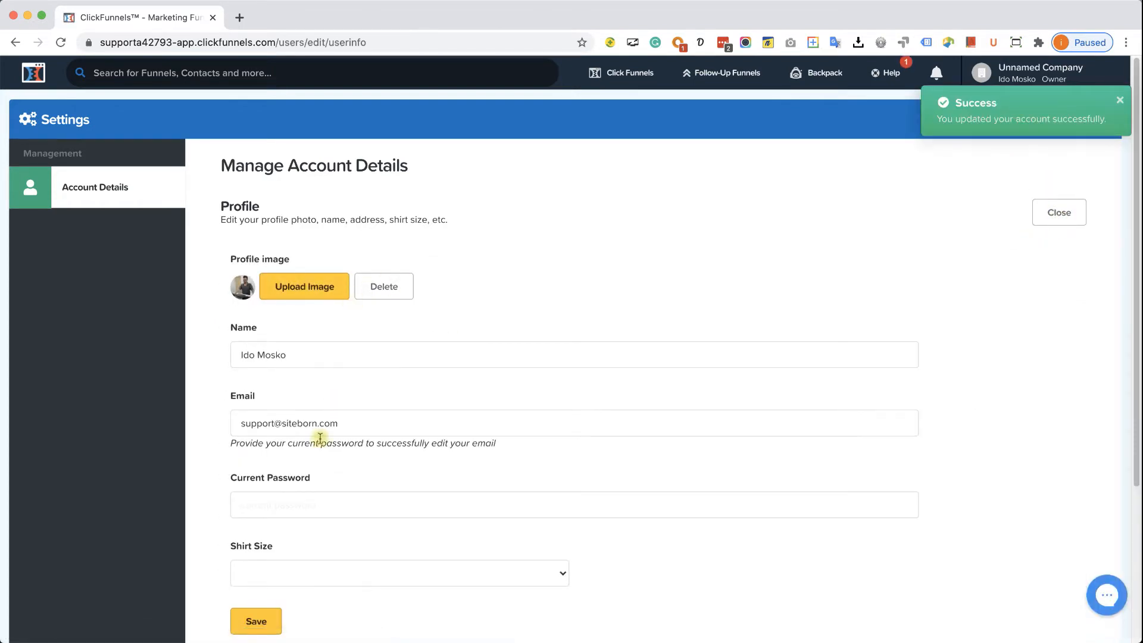
click(267, 621)
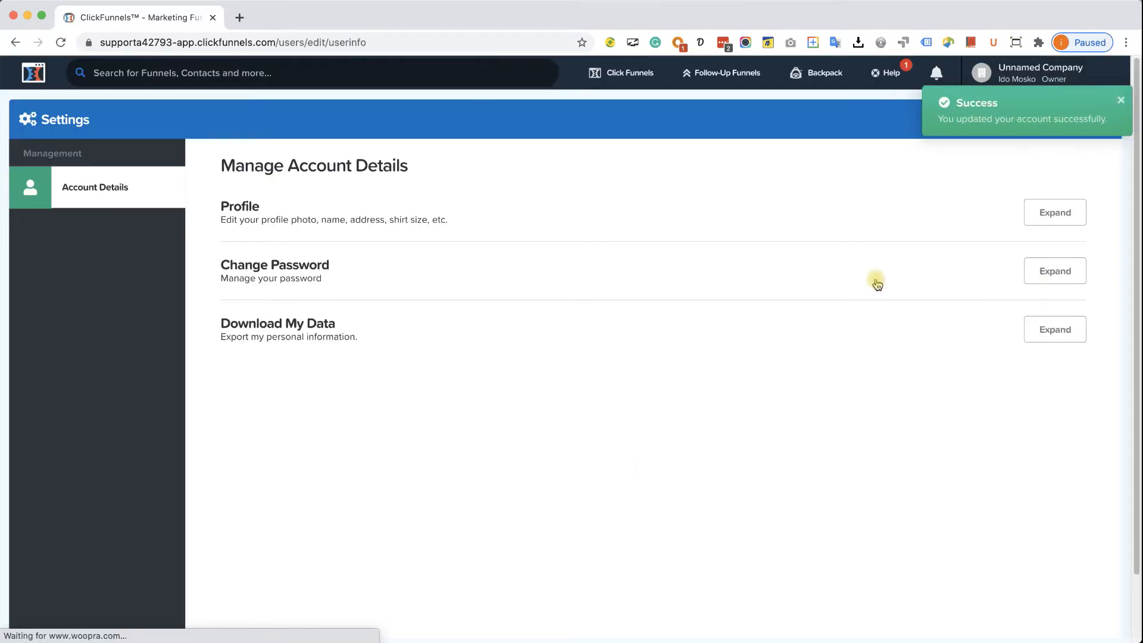
click(1031, 69)
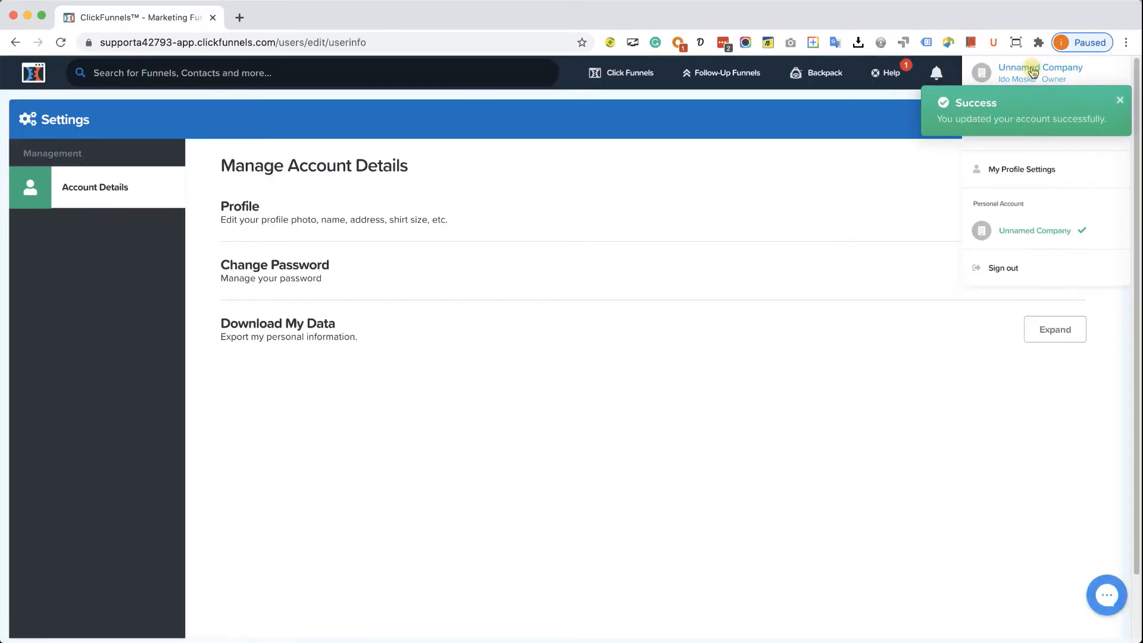
click(1115, 103)
- In Account Settings, replace the company name with Siteborn
click(1028, 105)
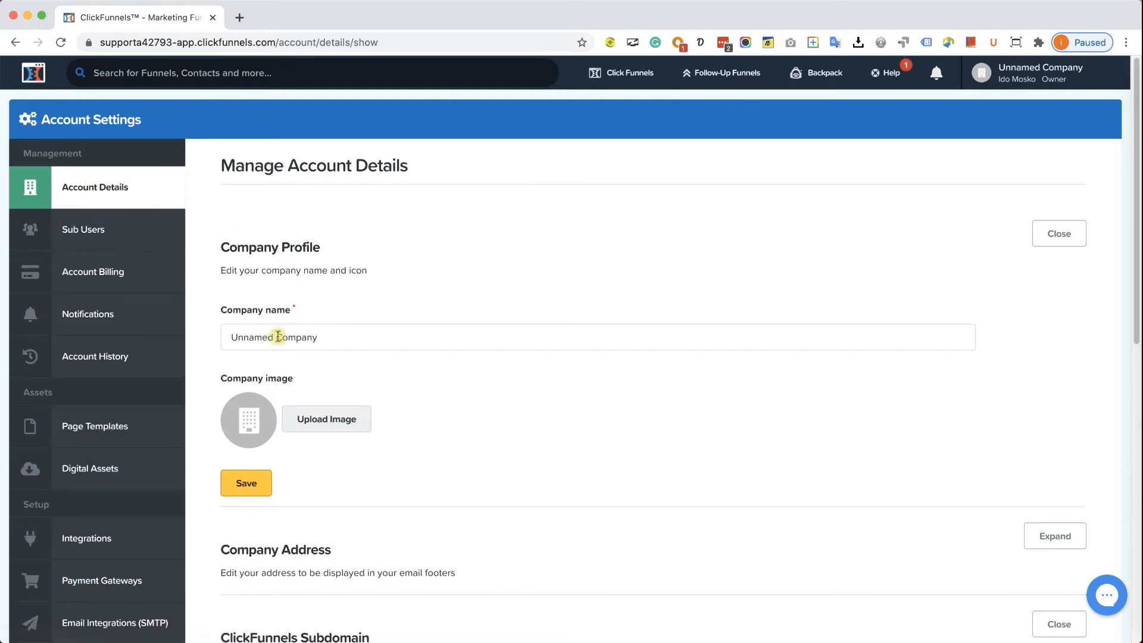
click(1023, 78)
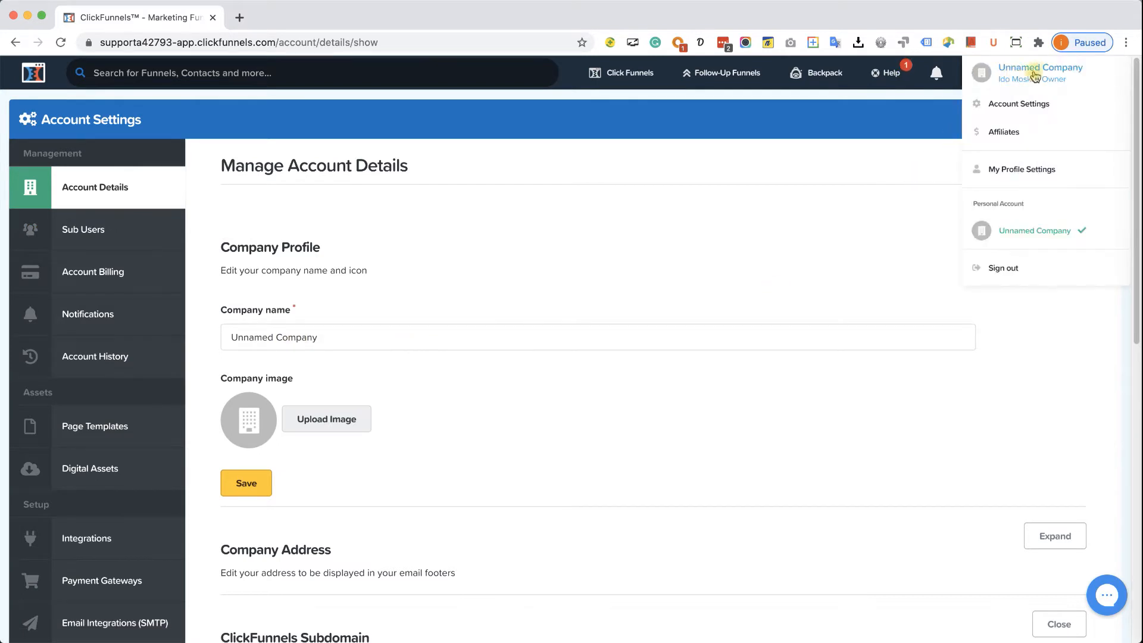
triple_click(309, 344)
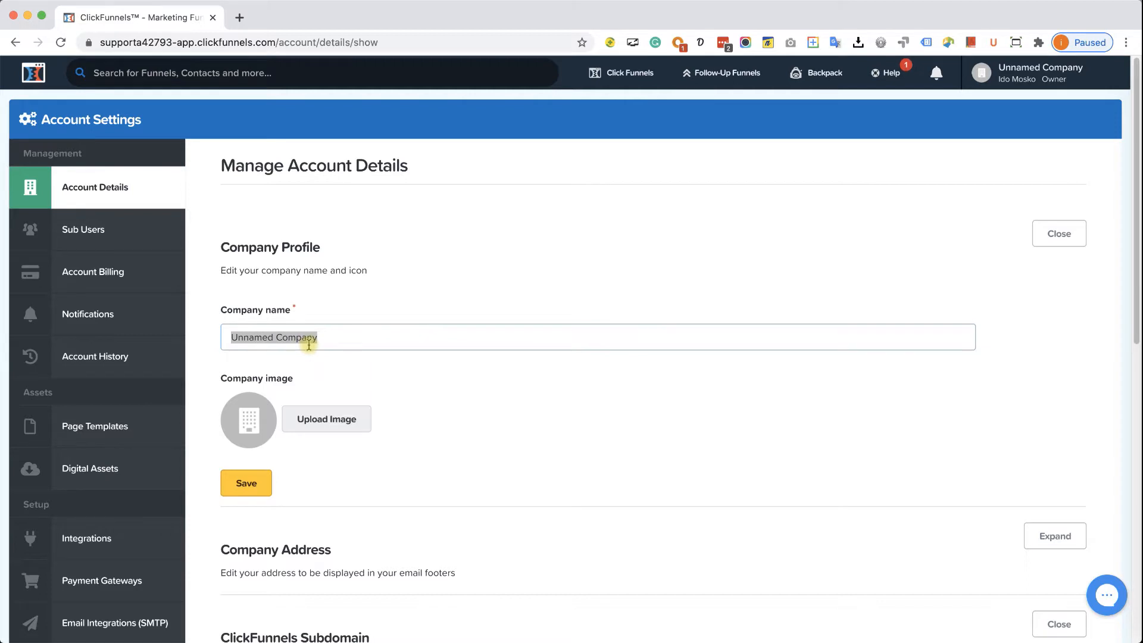
text(Siteborn)
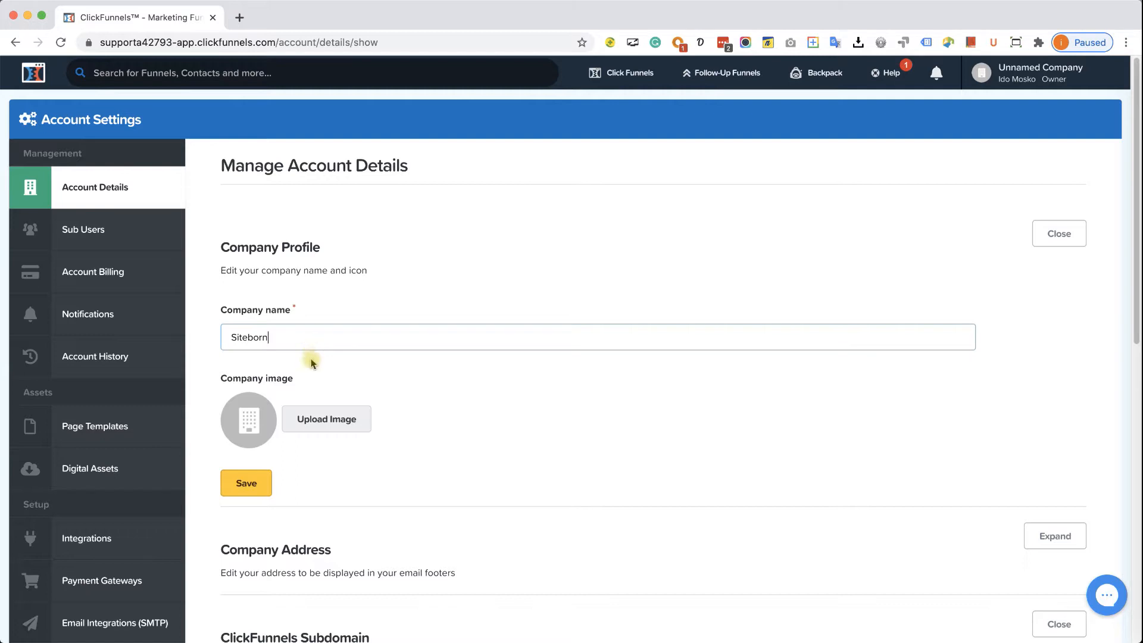
- Upload 'Siteborn icon favicon.png' as the company image and save the account settings
click(323, 418)
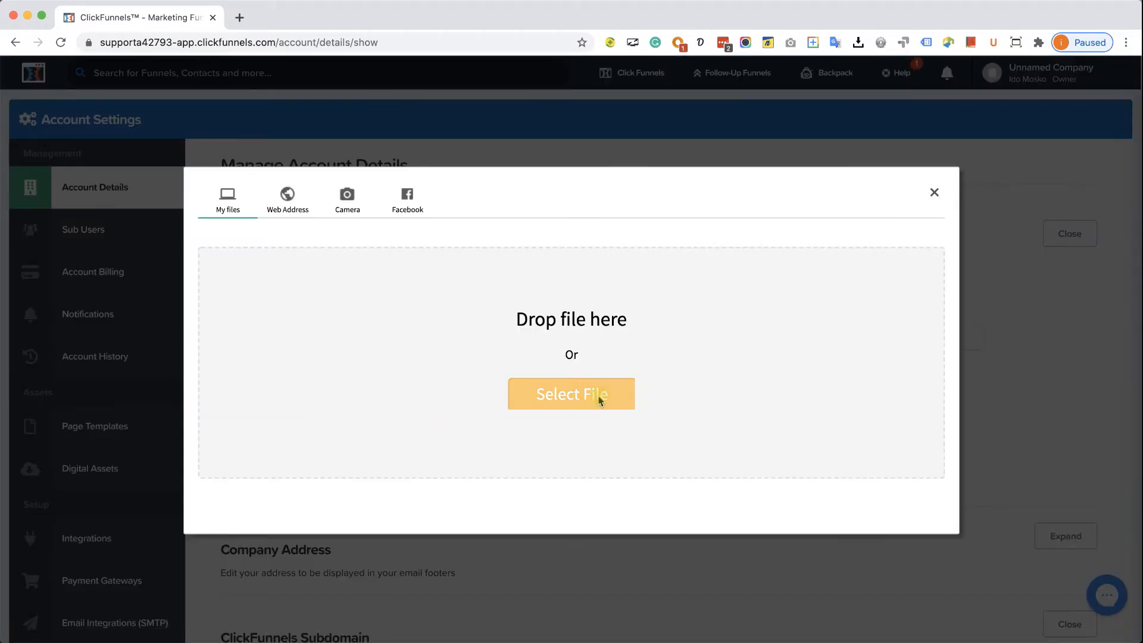
click(600, 397)
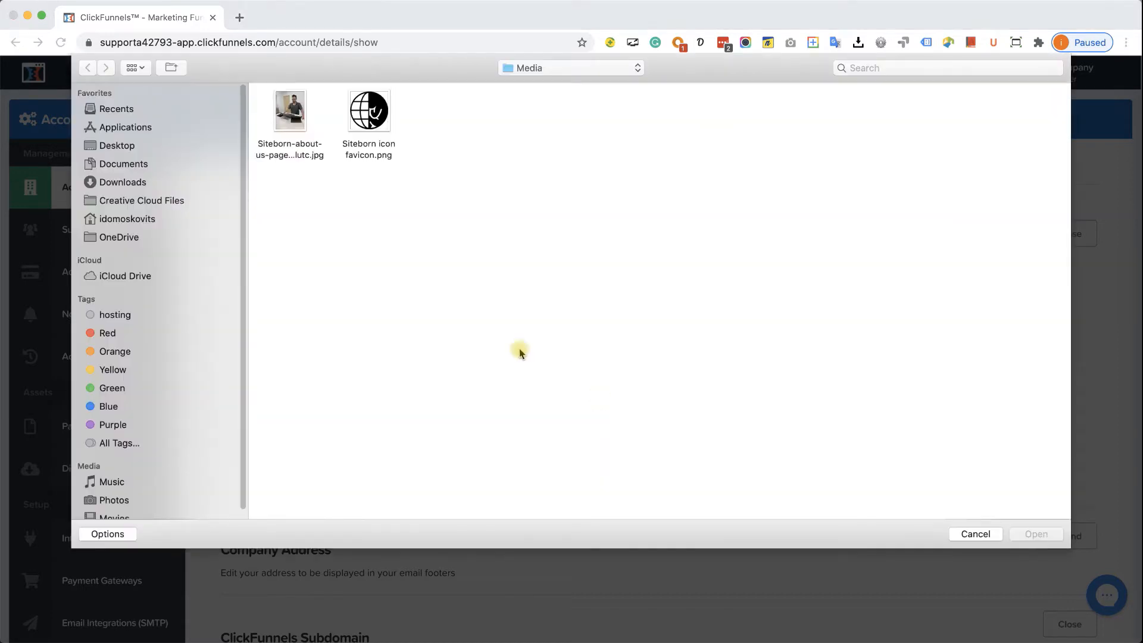
double_click(381, 112)
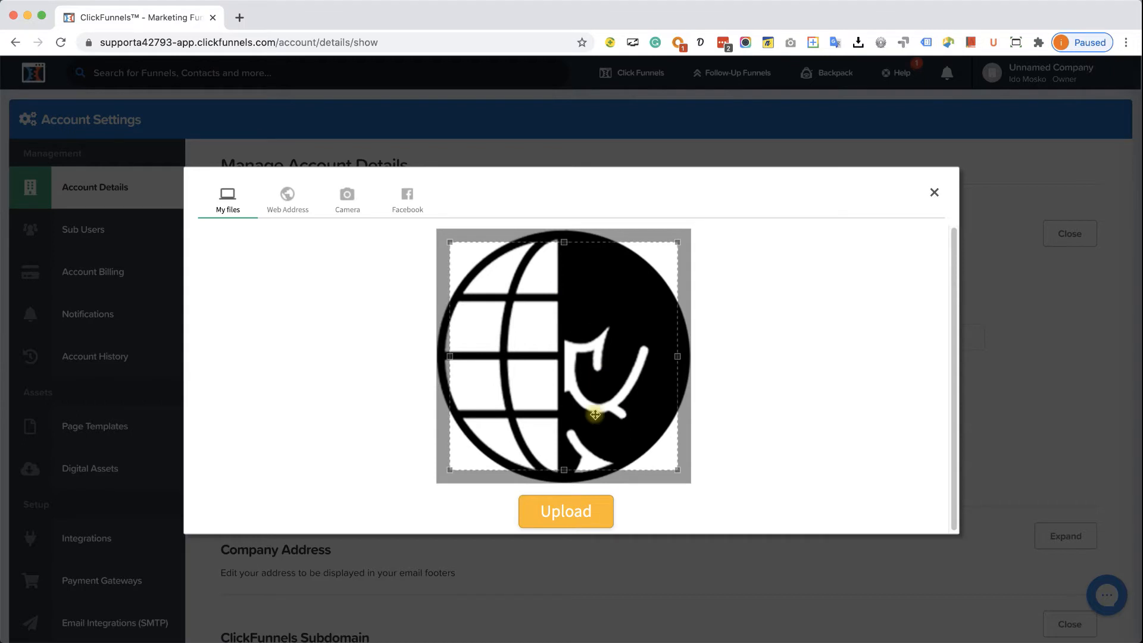
click(591, 512)
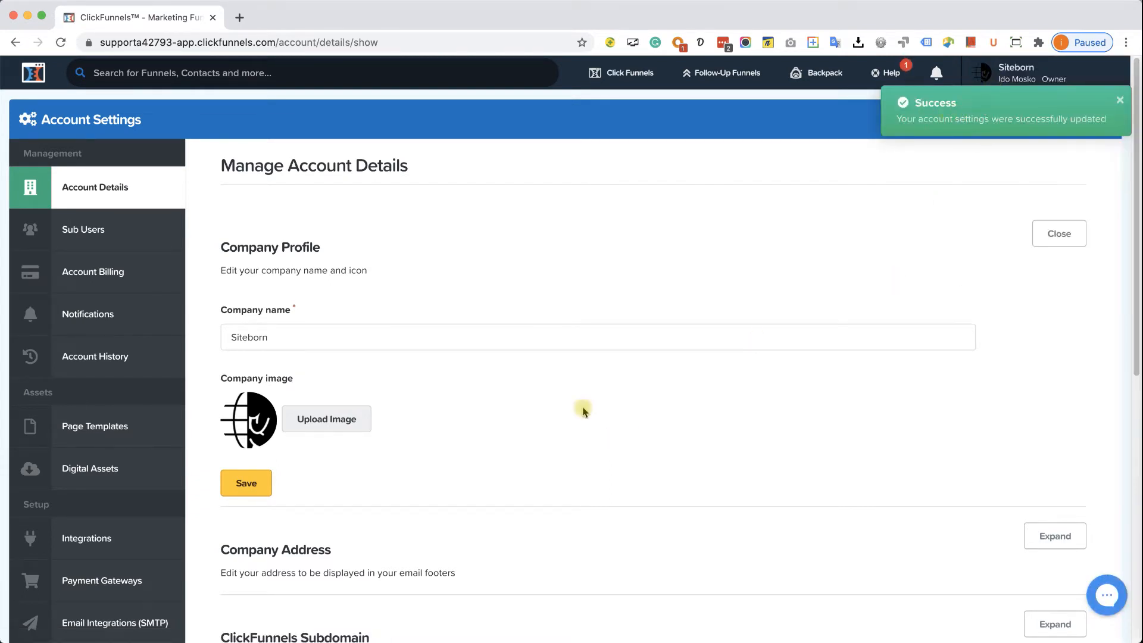
click(258, 487)
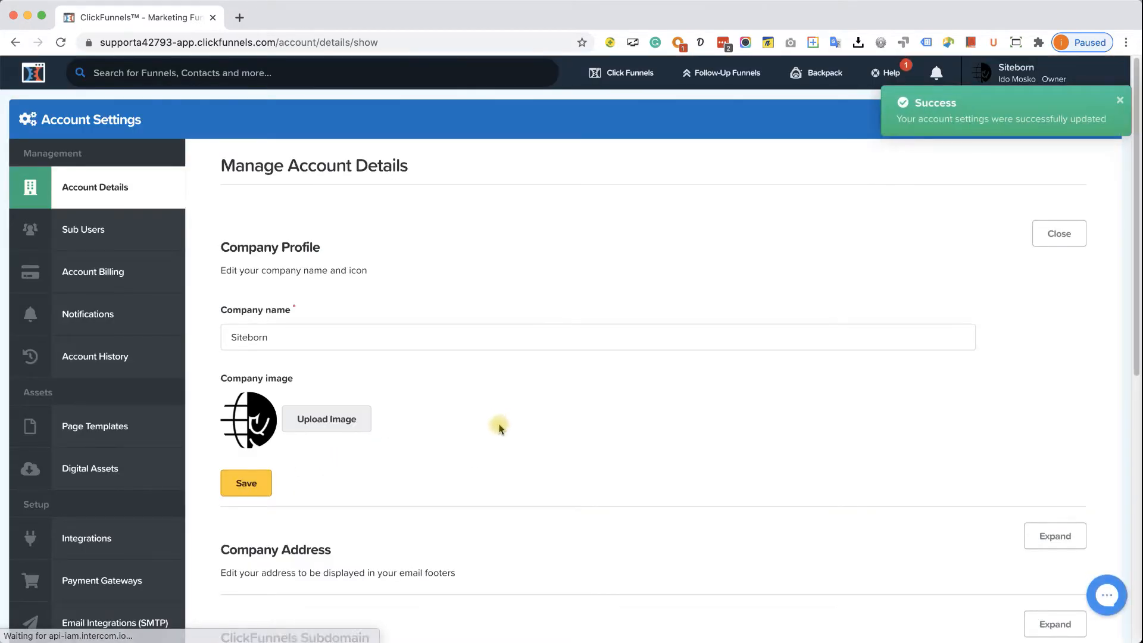
scroll(500, 423, down, 2)
scroll(501, 416, down, 4)
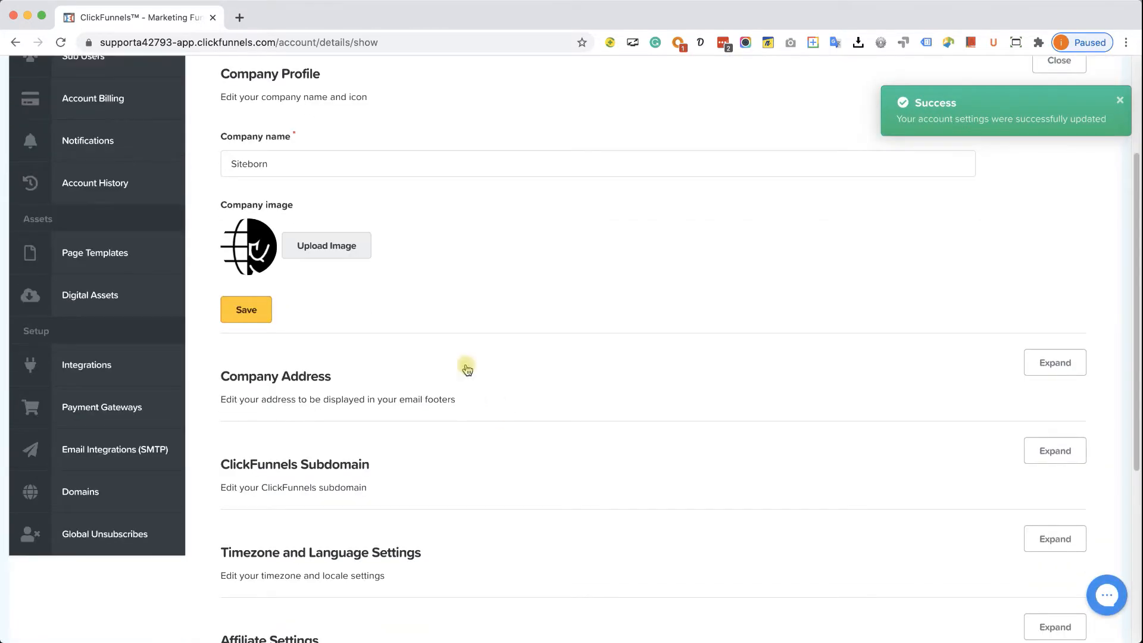
scroll(455, 432, down, 4)
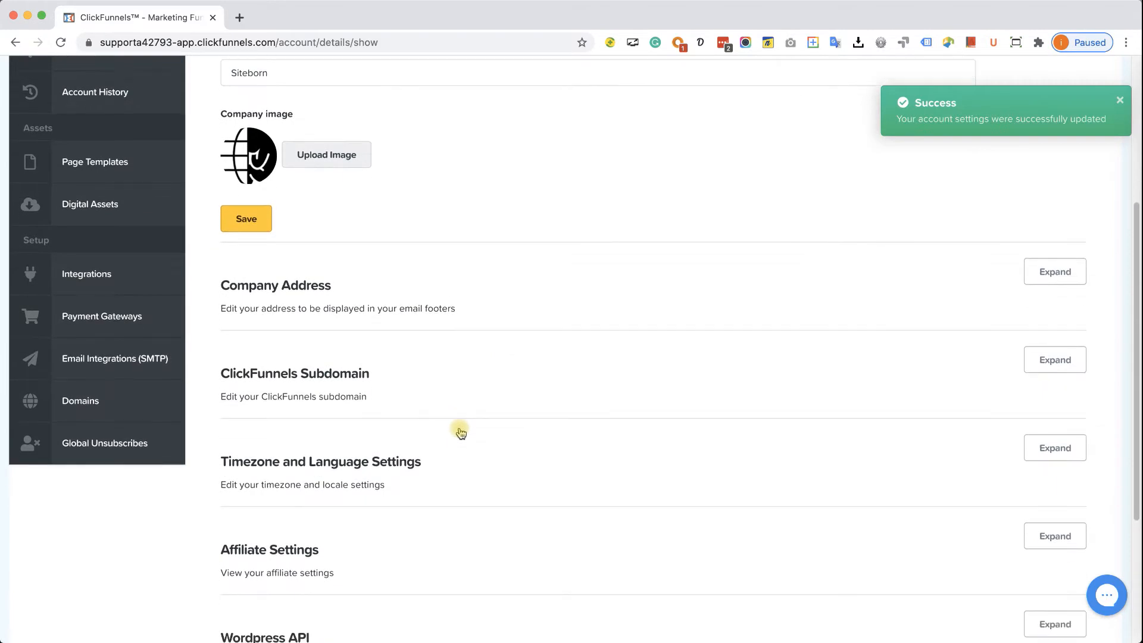
scroll(454, 433, down, 6)
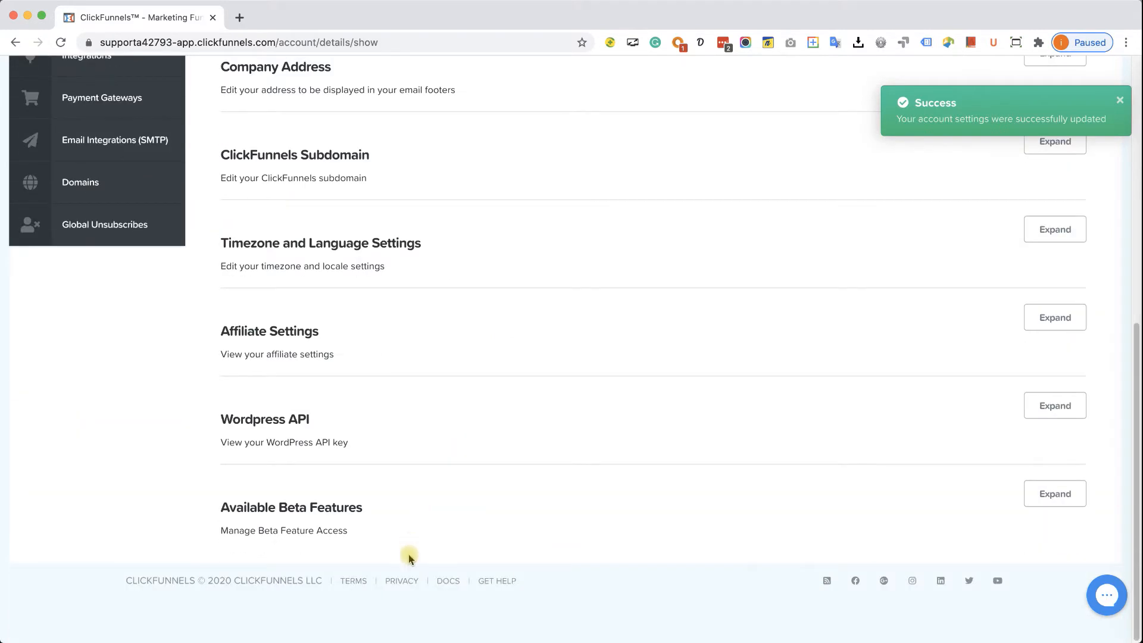
scroll(455, 453, up, 2)
scroll(451, 426, up, 5)
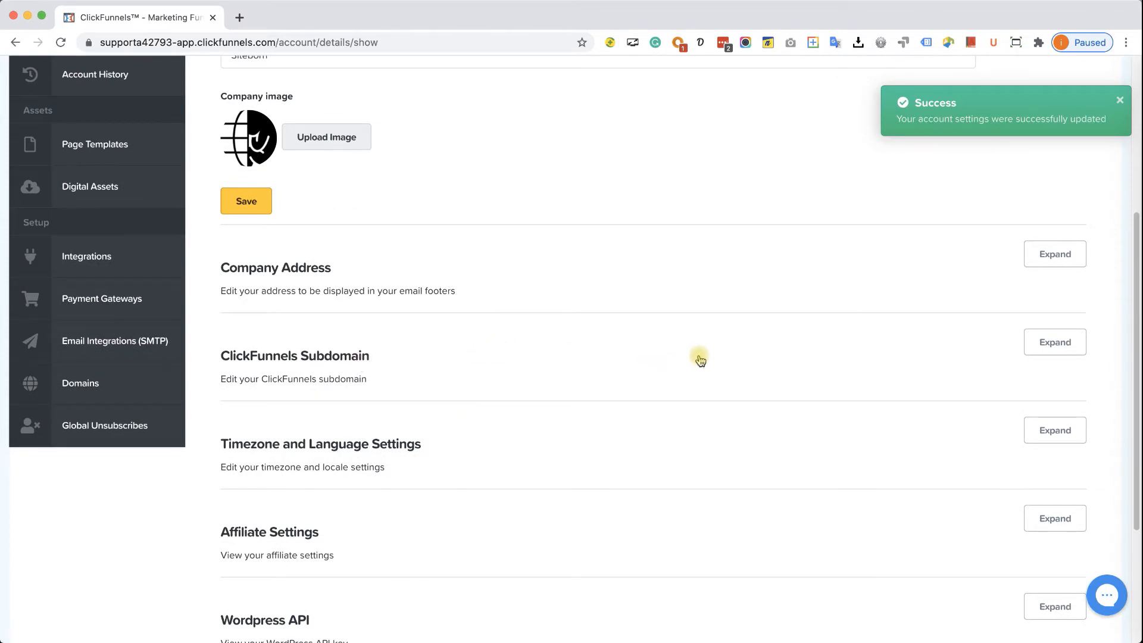
- Change the ClickFunnels subdomain to siteborn and save it
click(1055, 342)
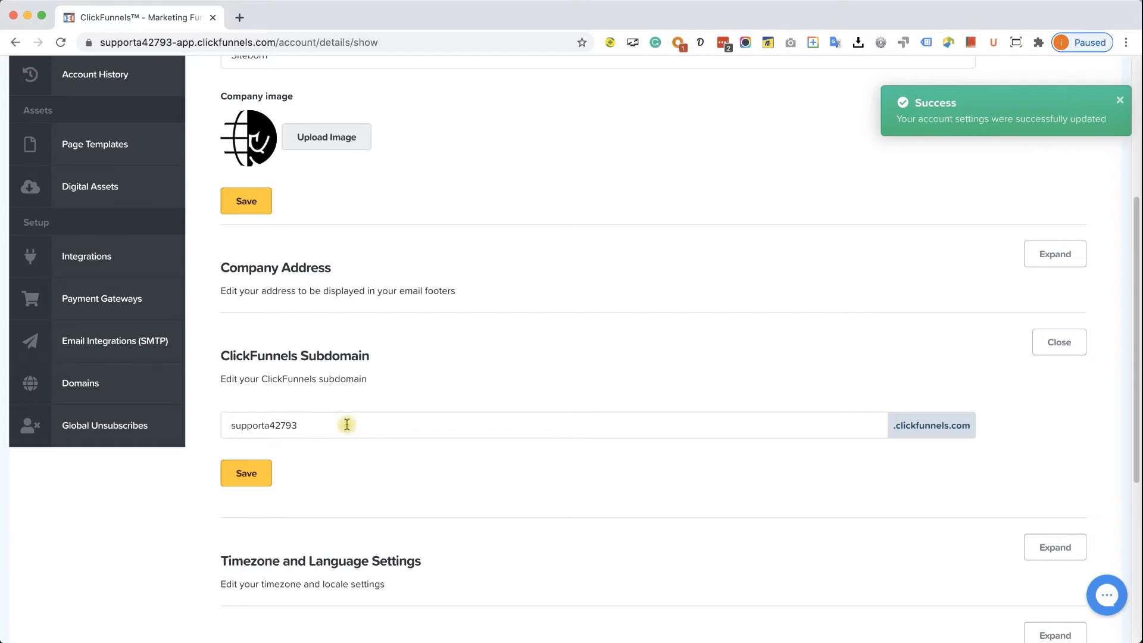
double_click(316, 424)
text(siteborn)
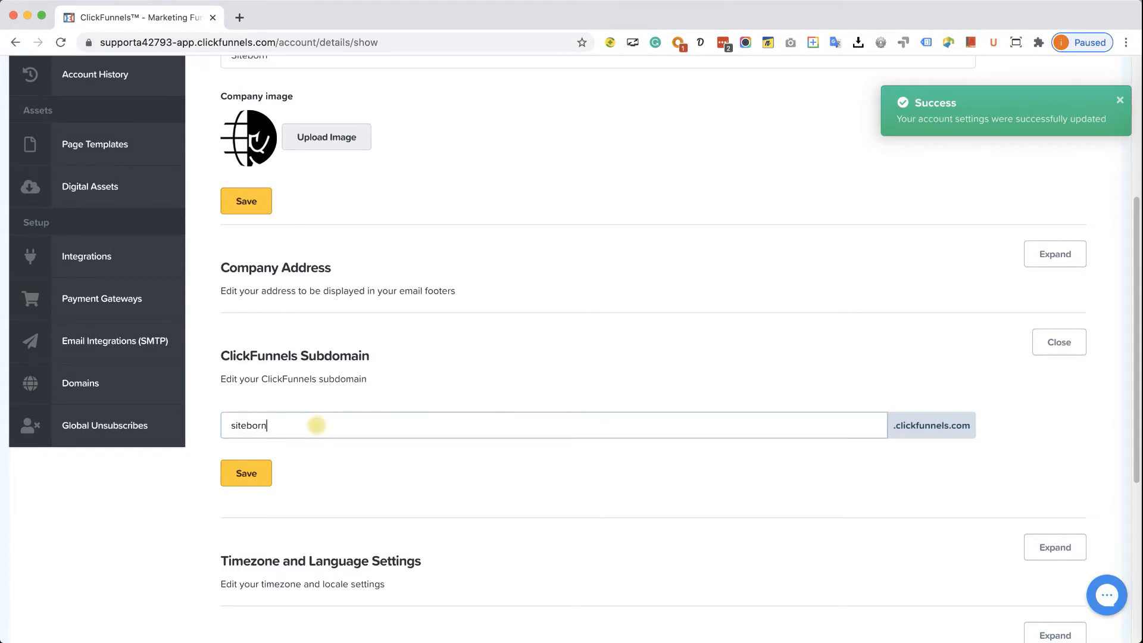
click(249, 473)
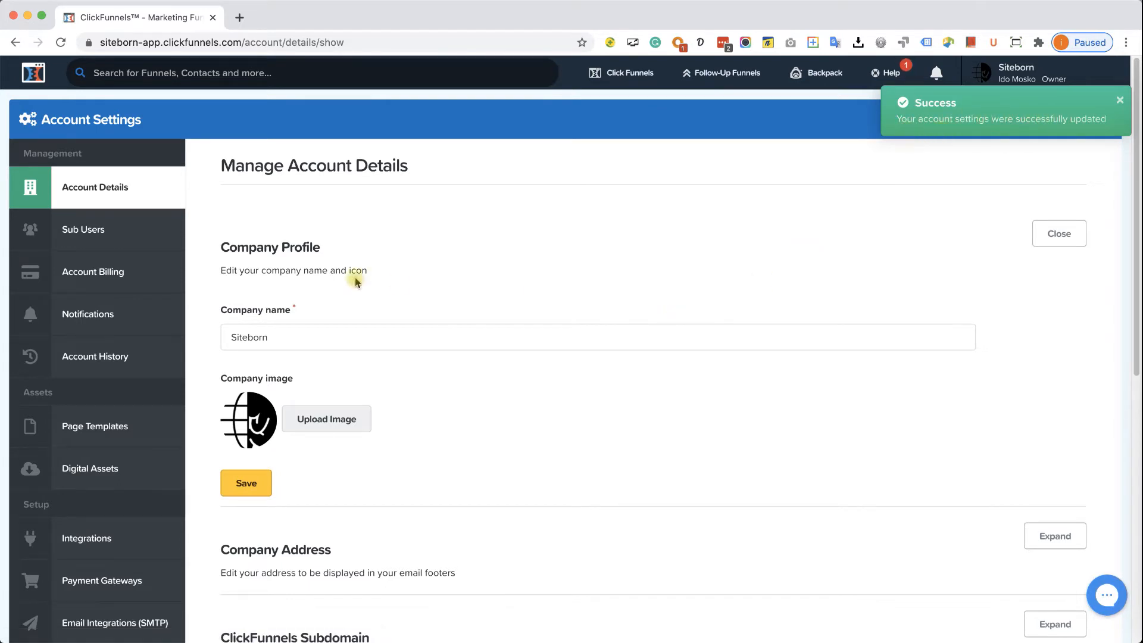
- Check Sub Users, then view Account Billing showing the trialing Platinum plan at $297/month
click(86, 227)
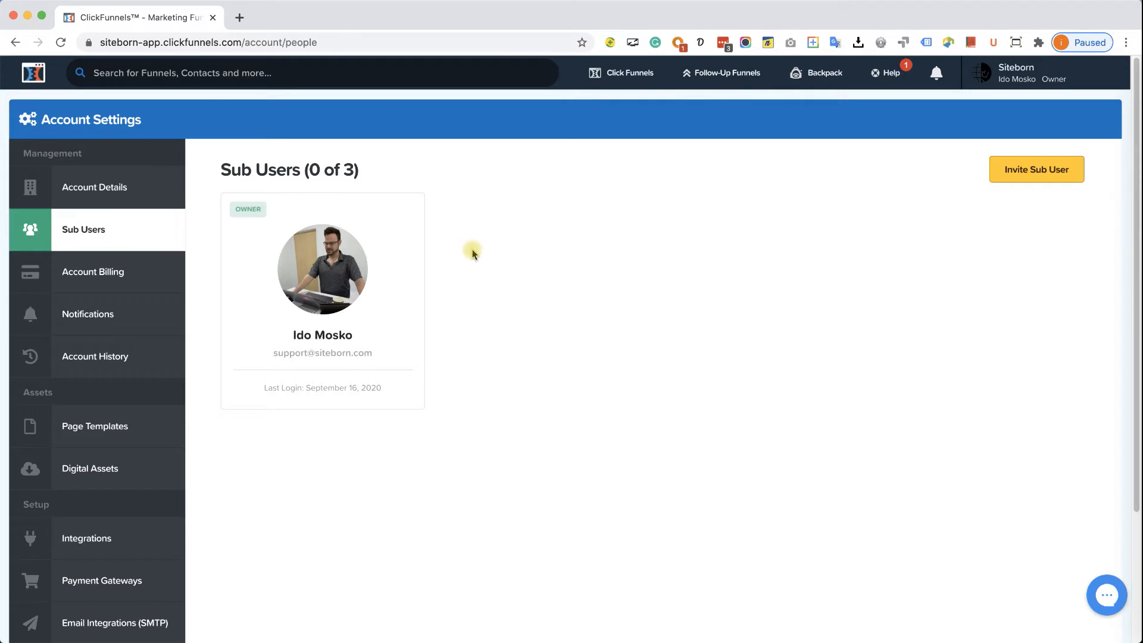
click(101, 272)
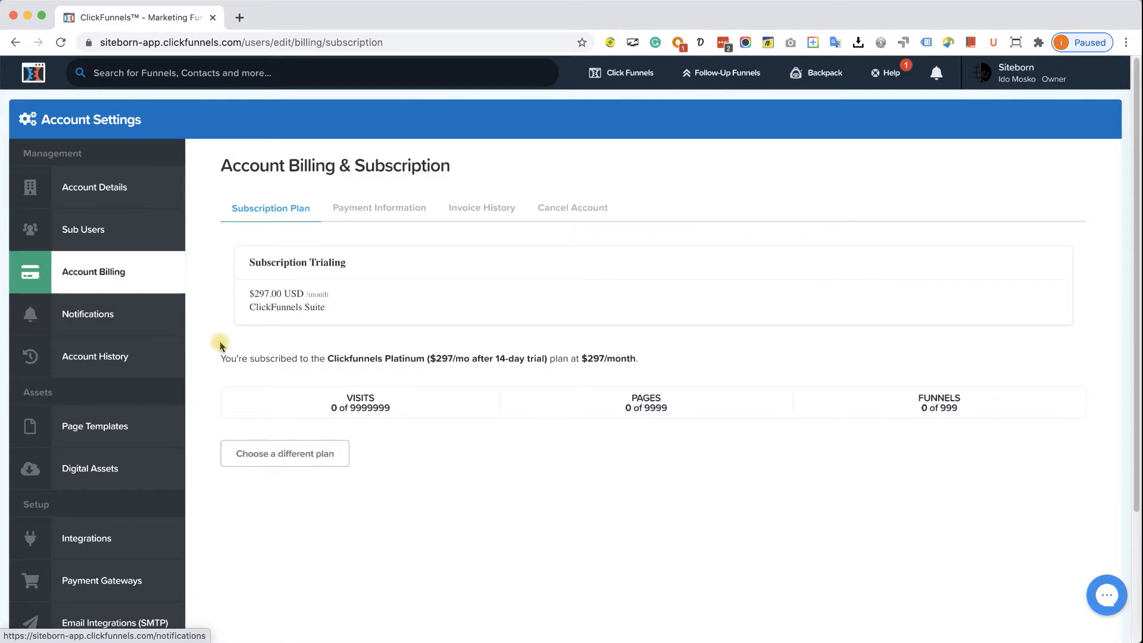
click(354, 358)
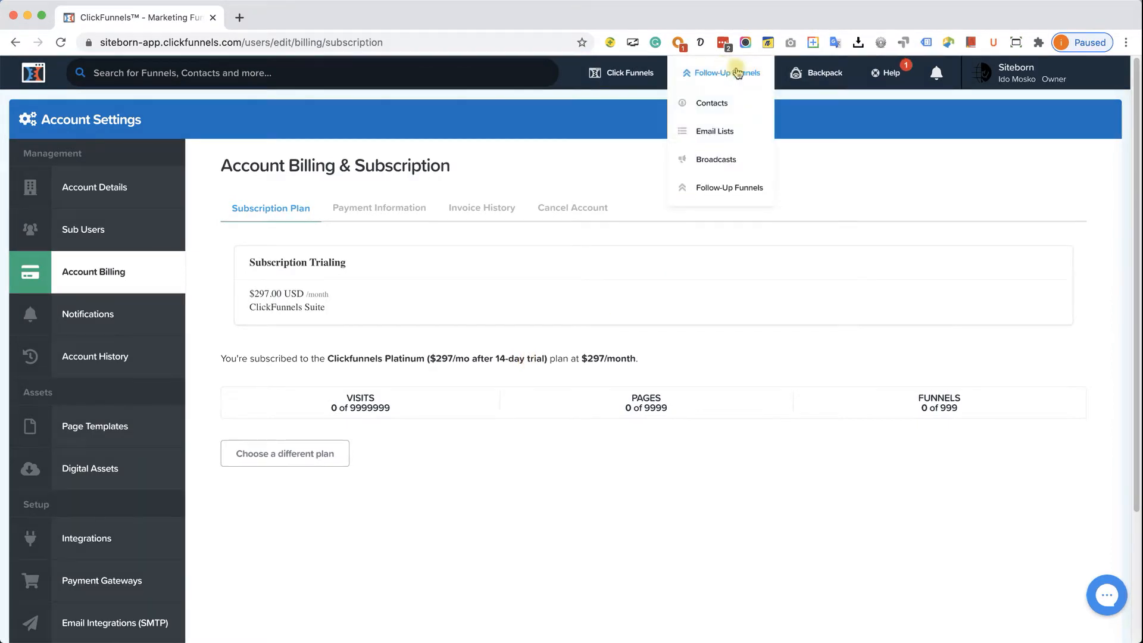
mouse_move(818, 75)
mouse_move(756, 76)
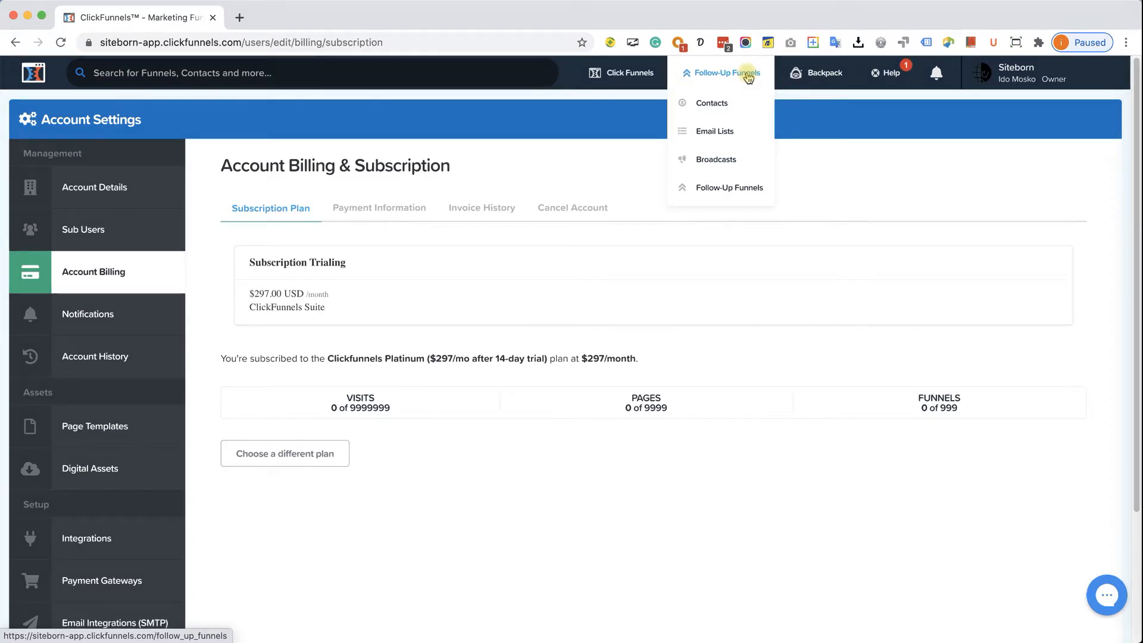
mouse_move(813, 78)
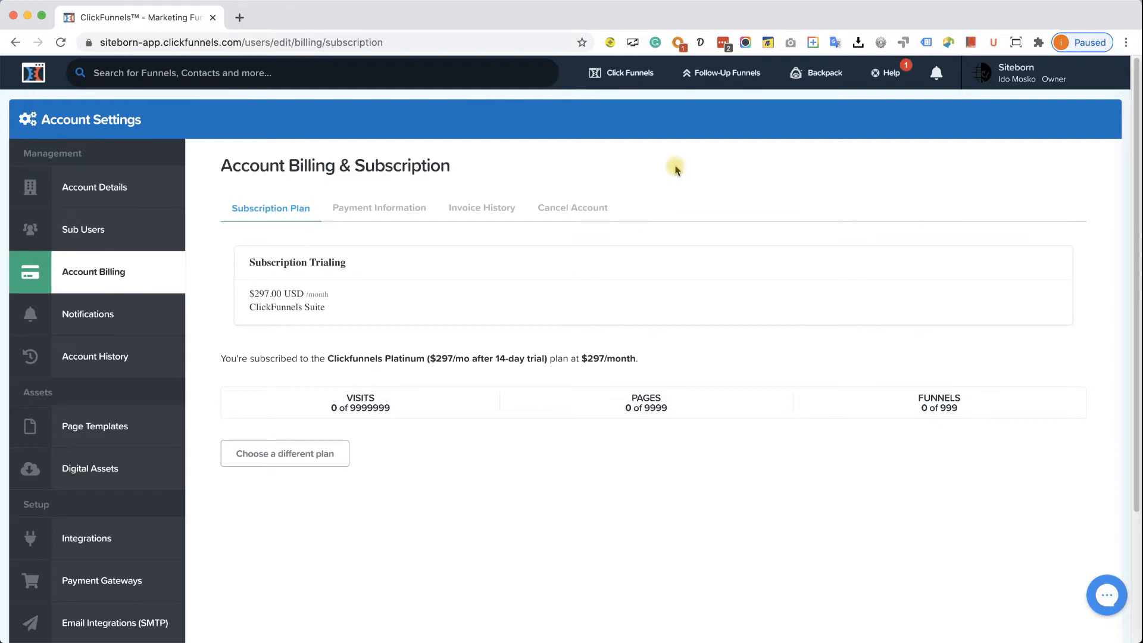
mouse_move(622, 74)
super+click(315, 464)
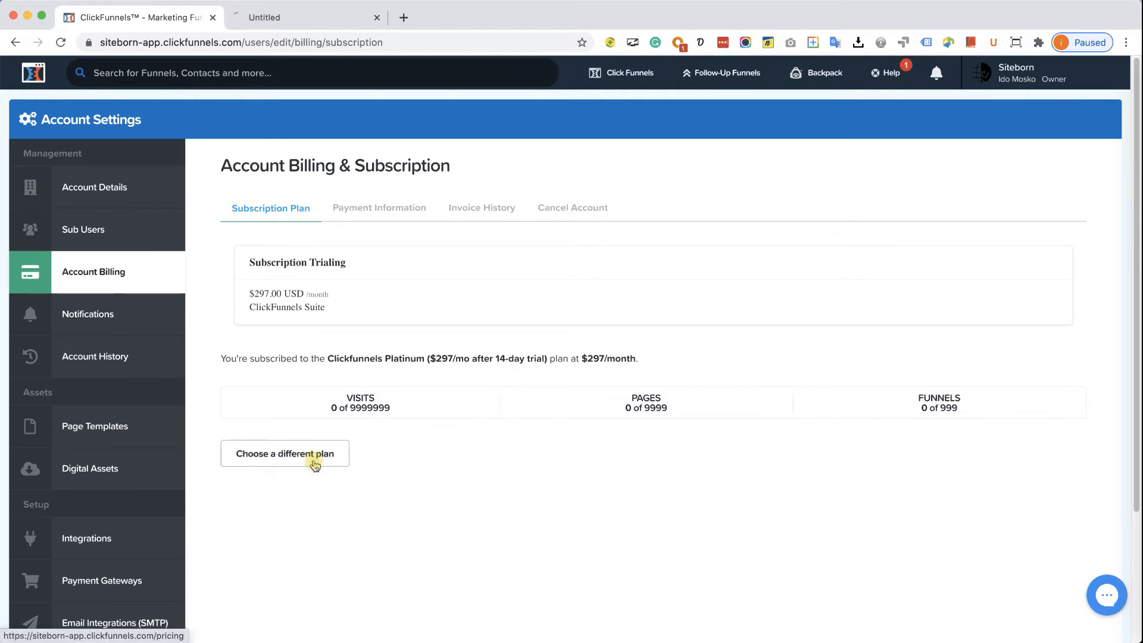
click(326, 16)
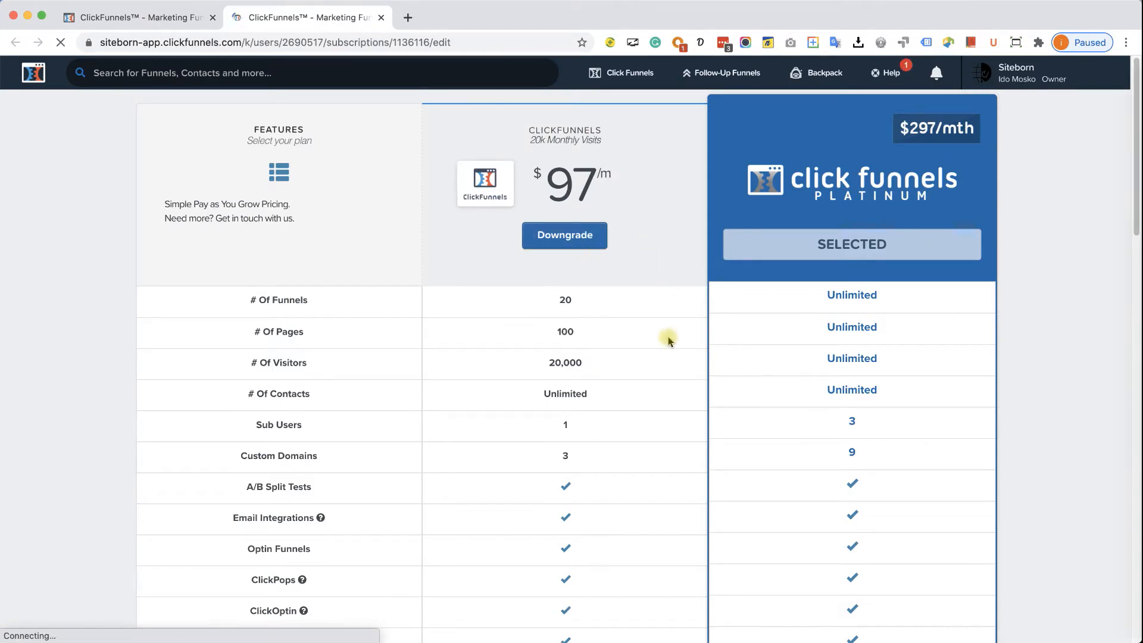
scroll(654, 286, down, 10)
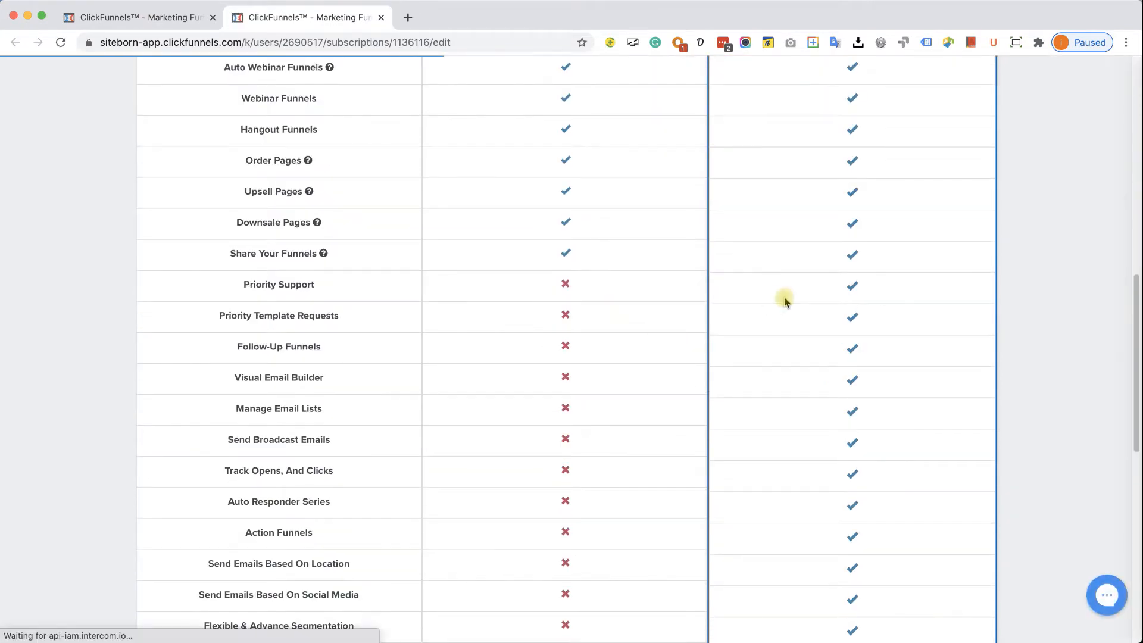
scroll(880, 298, down, 2)
scroll(882, 299, down, 4)
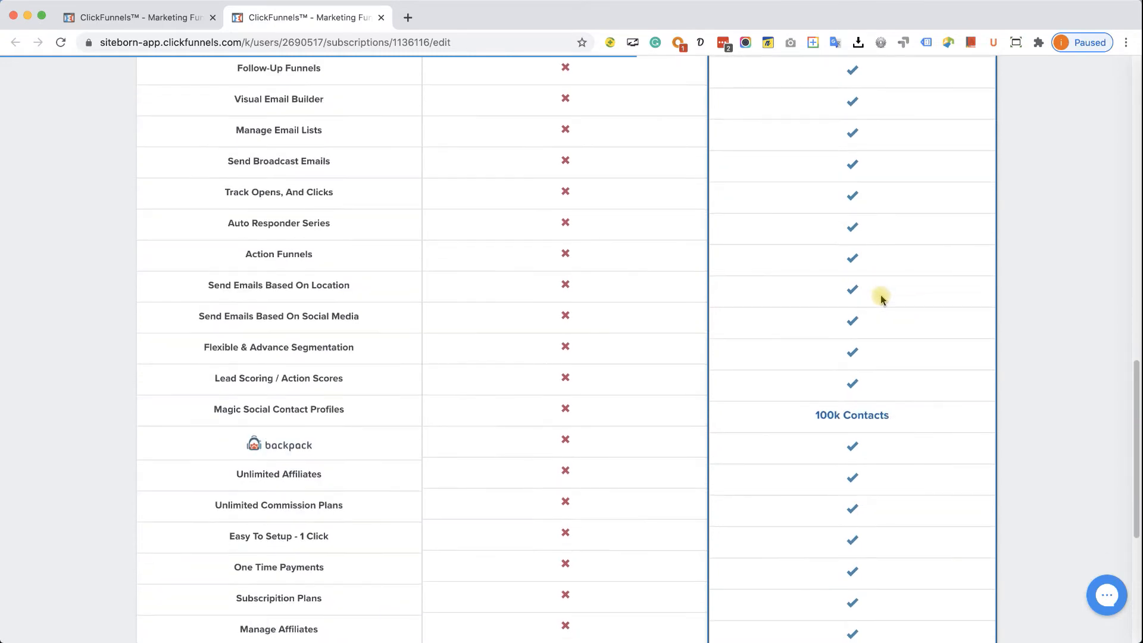
scroll(881, 301, down, 3)
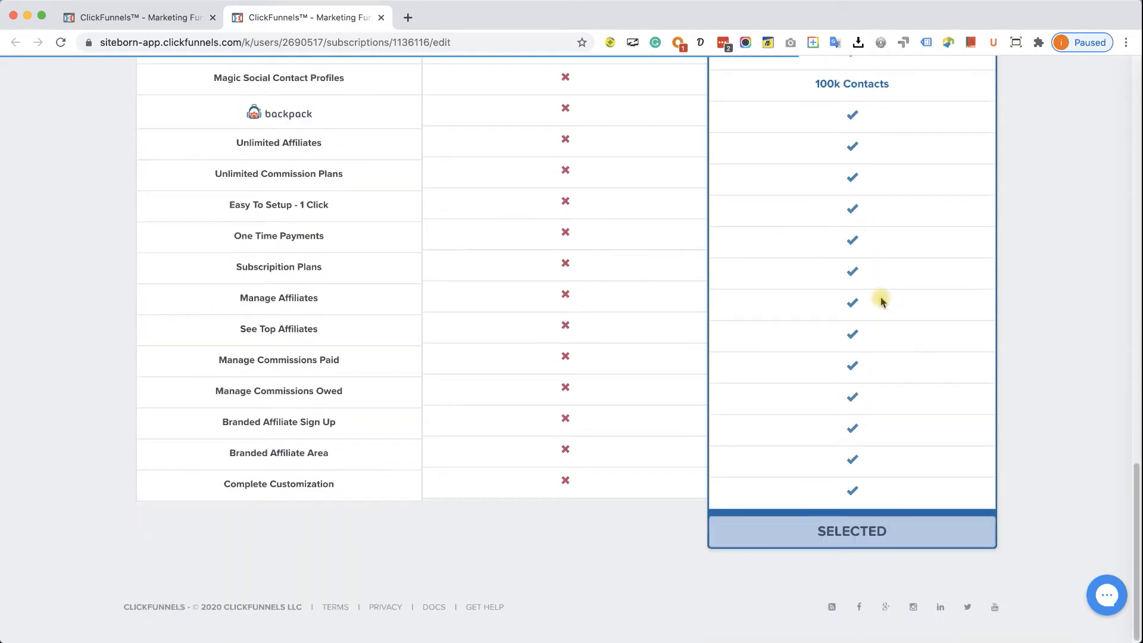
scroll(884, 302, up, 13)
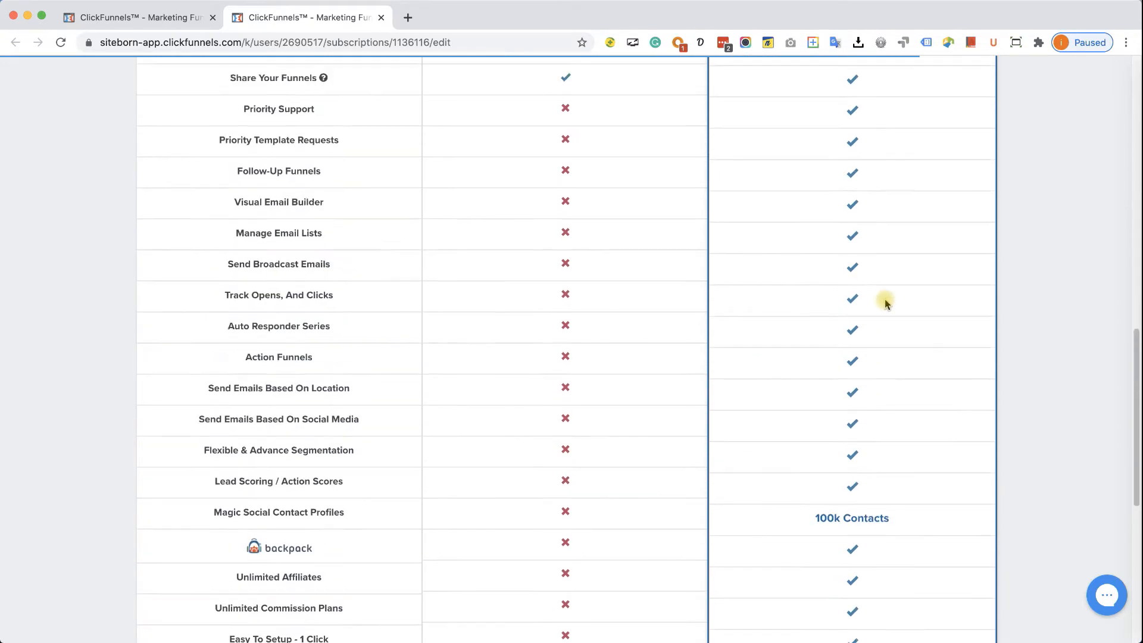
scroll(885, 302, up, 8)
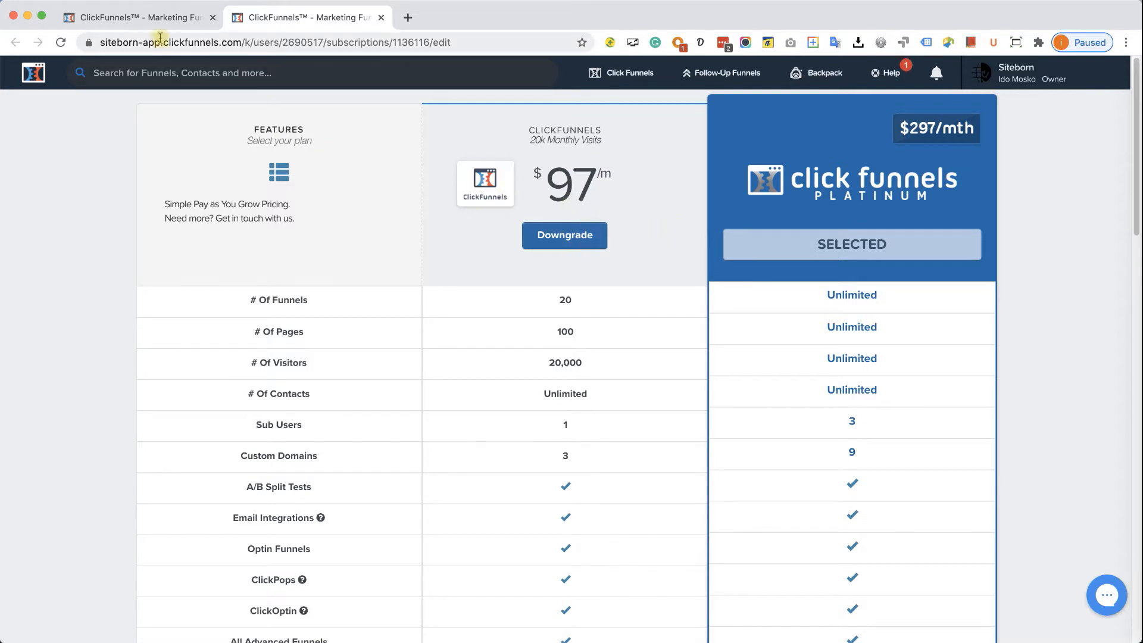
click(381, 17)
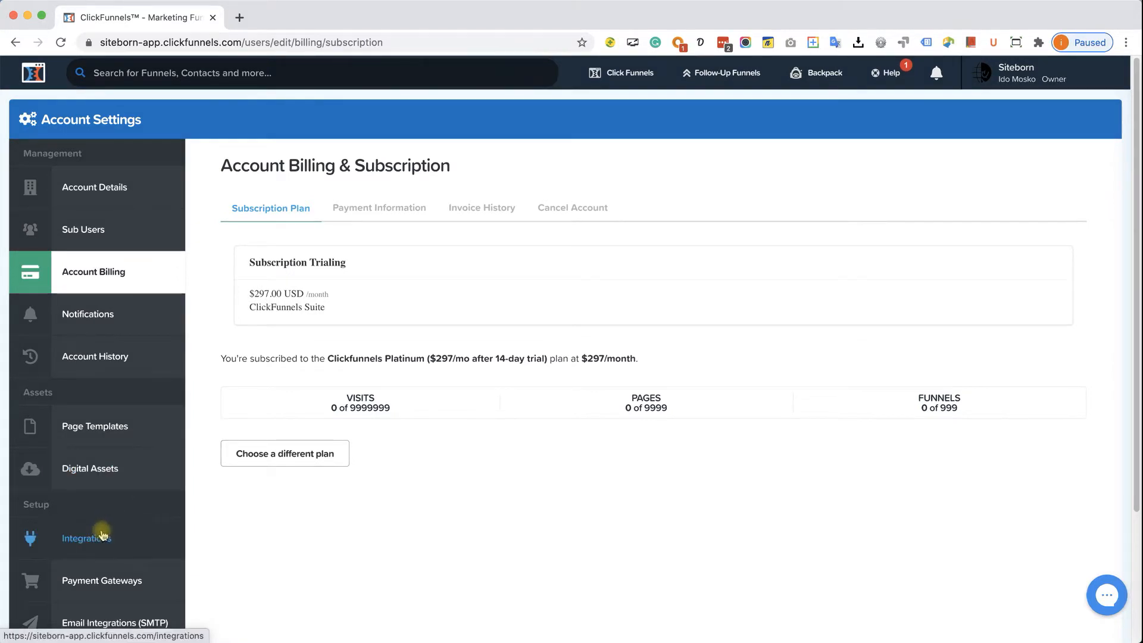
- Open Integrations, showing only HTML Form and ClickFunnels Internal connected
scroll(100, 529, down, 1)
scroll(102, 521, down, 3)
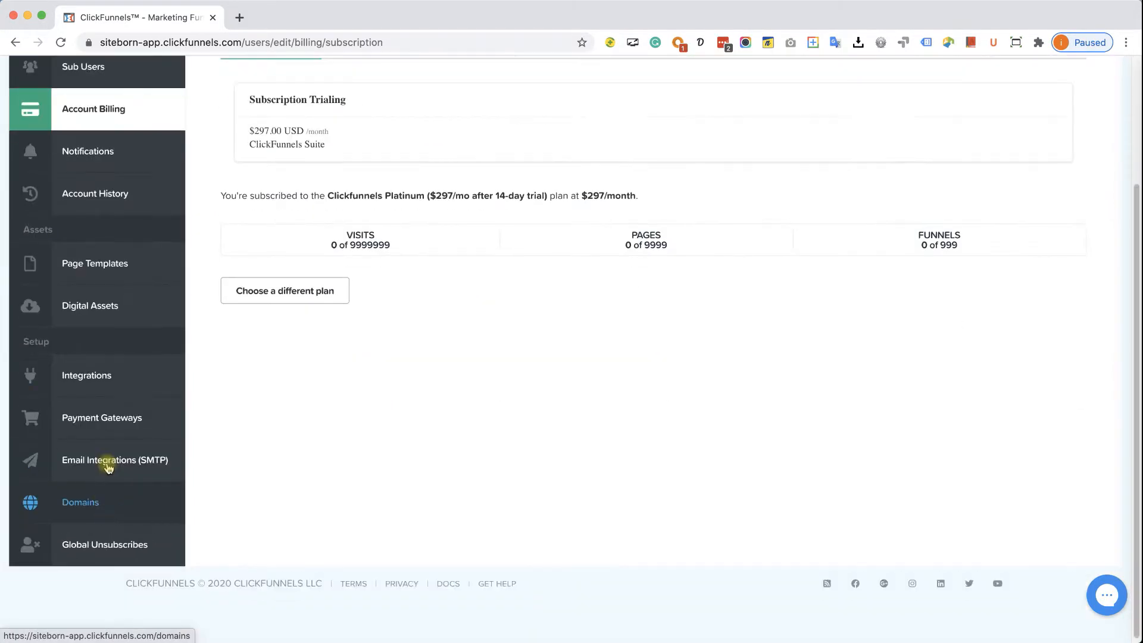
click(102, 376)
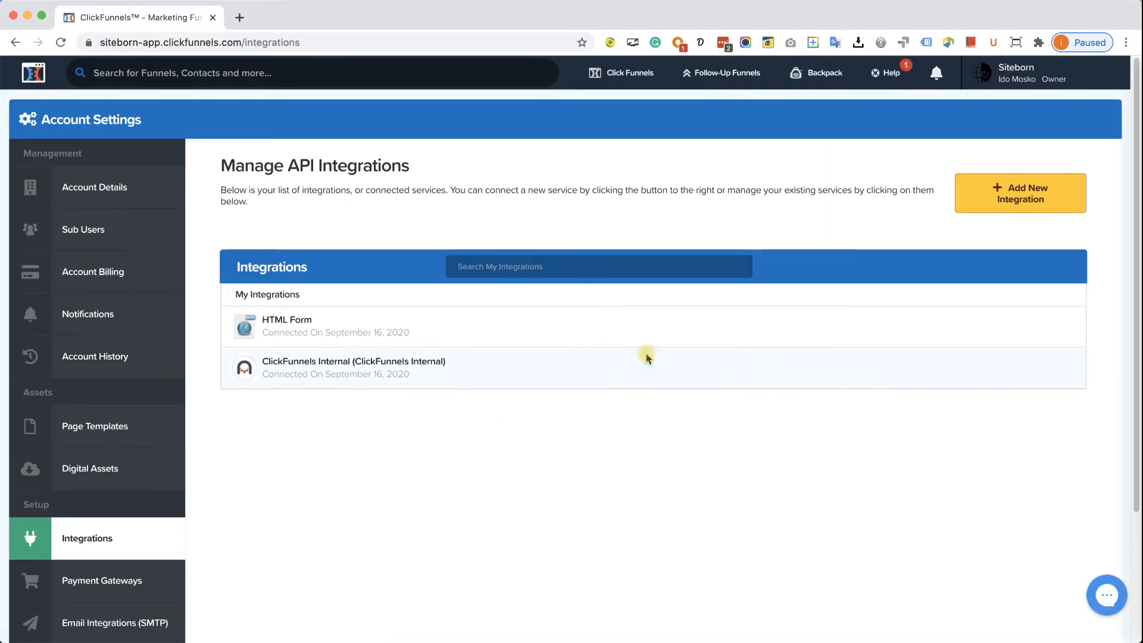
mouse_move(725, 94)
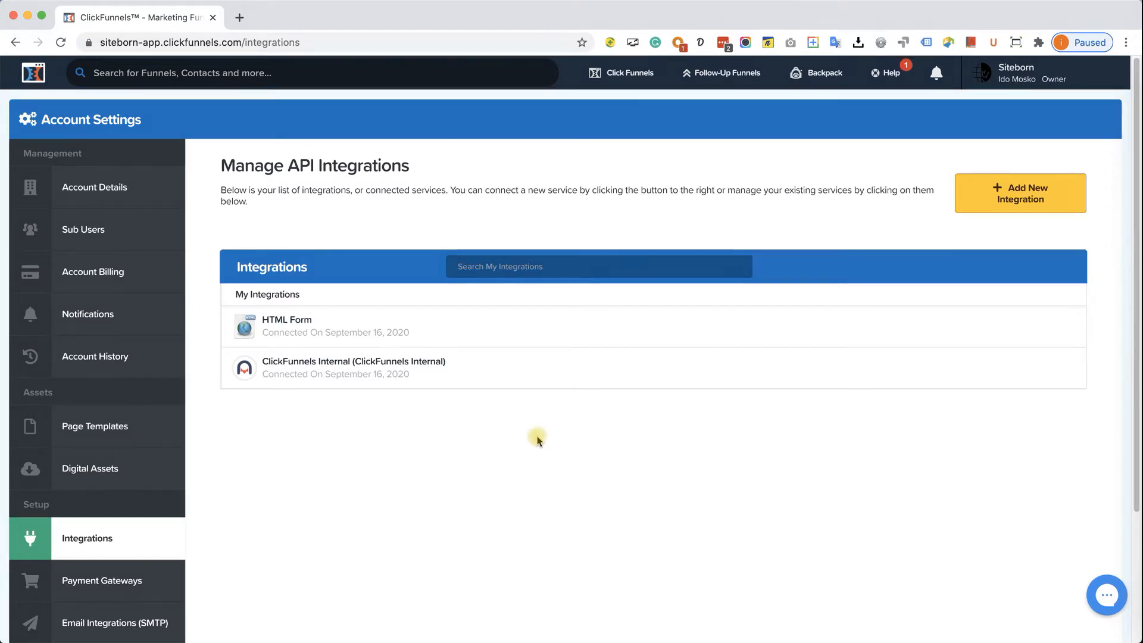
- Browse the integrations available to add, then go to Payment Gateways settings
click(1004, 194)
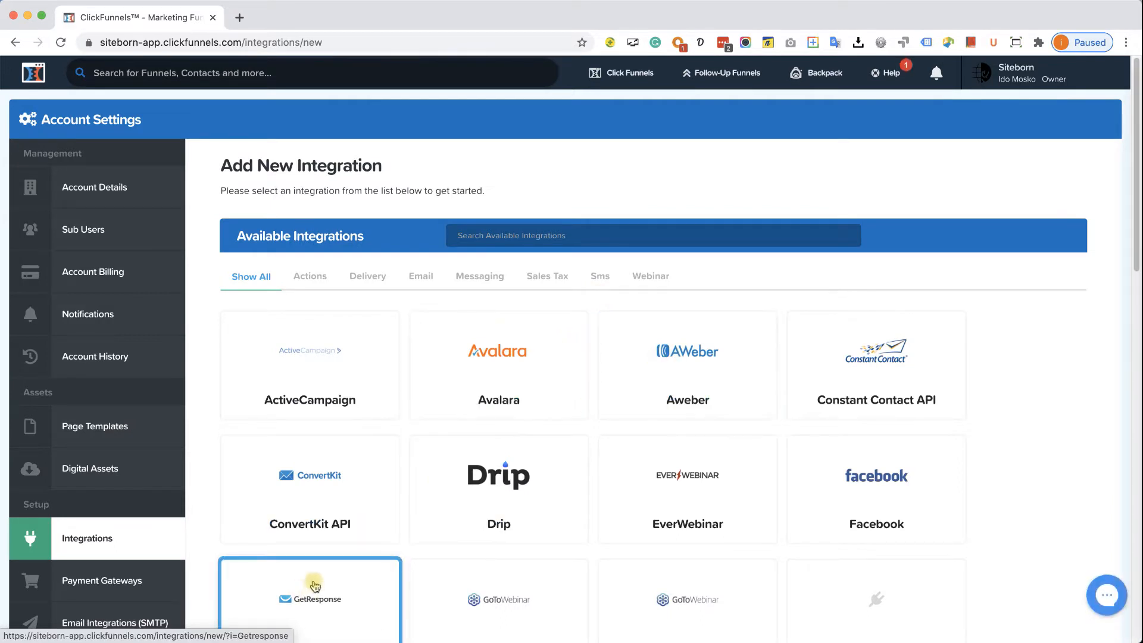
scroll(209, 401, down, 3)
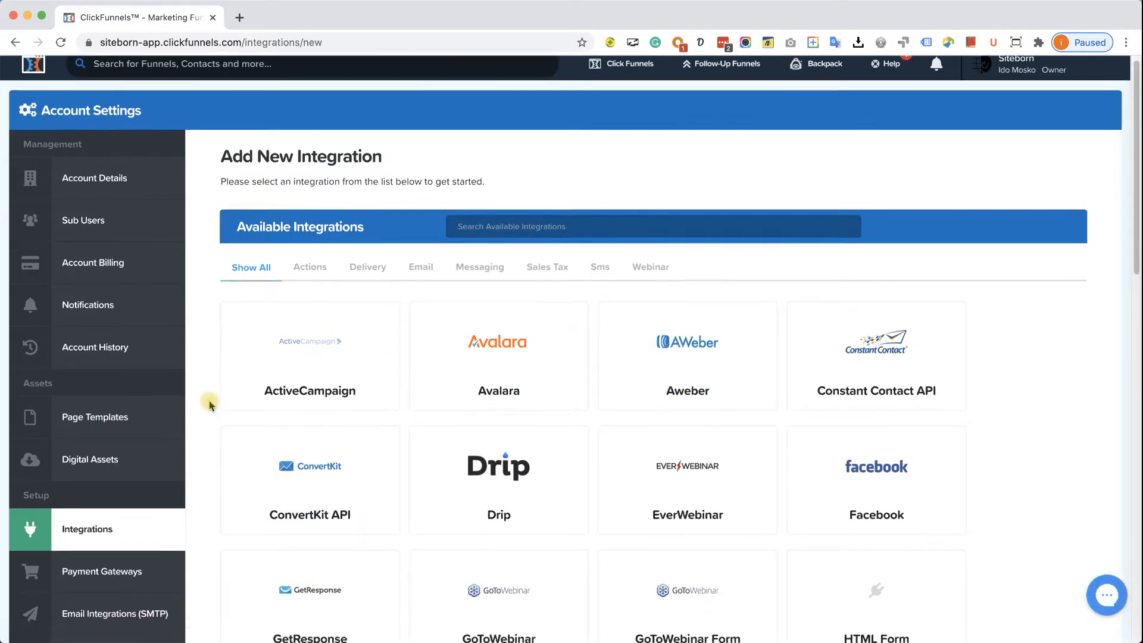
scroll(209, 401, down, 3)
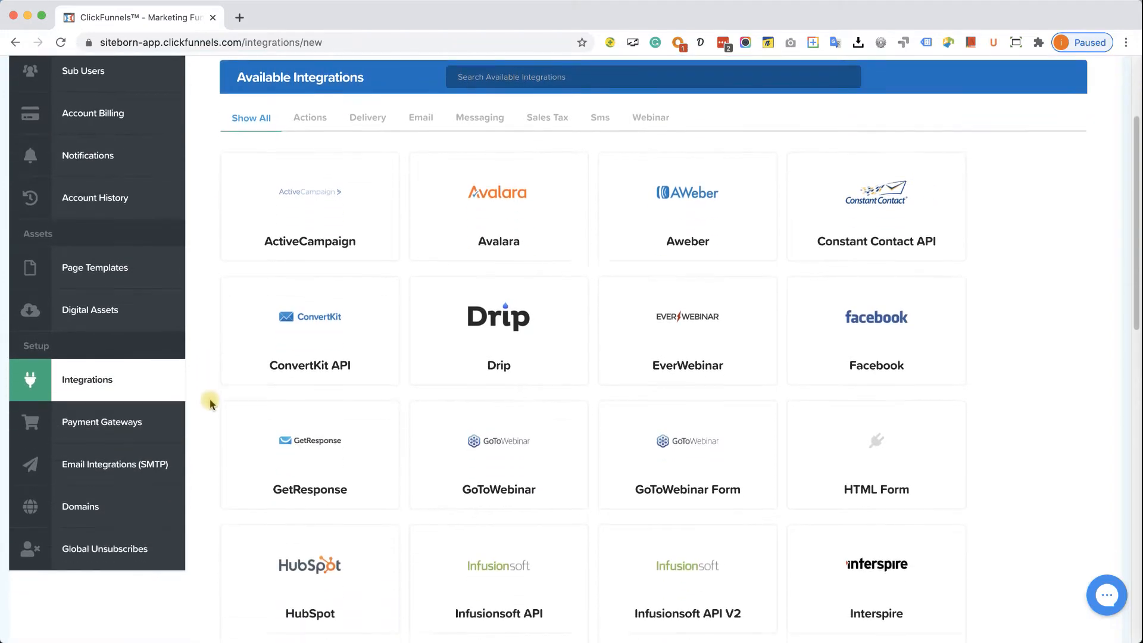
click(150, 423)
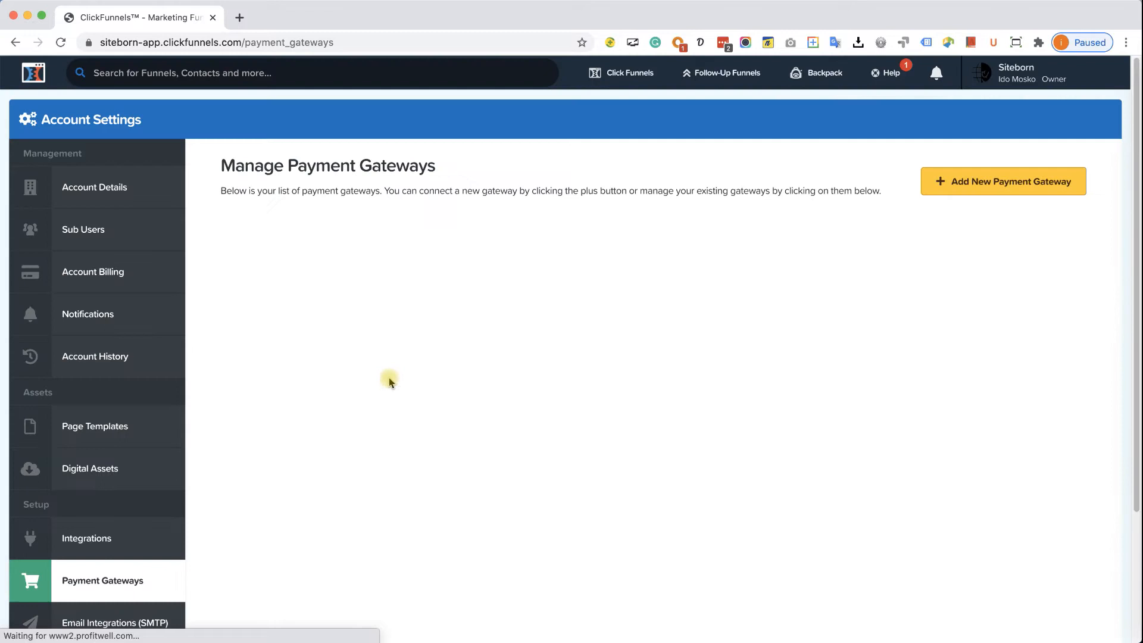
- Browse the payment gateways available to add, then go to the Domains setup page
click(1004, 182)
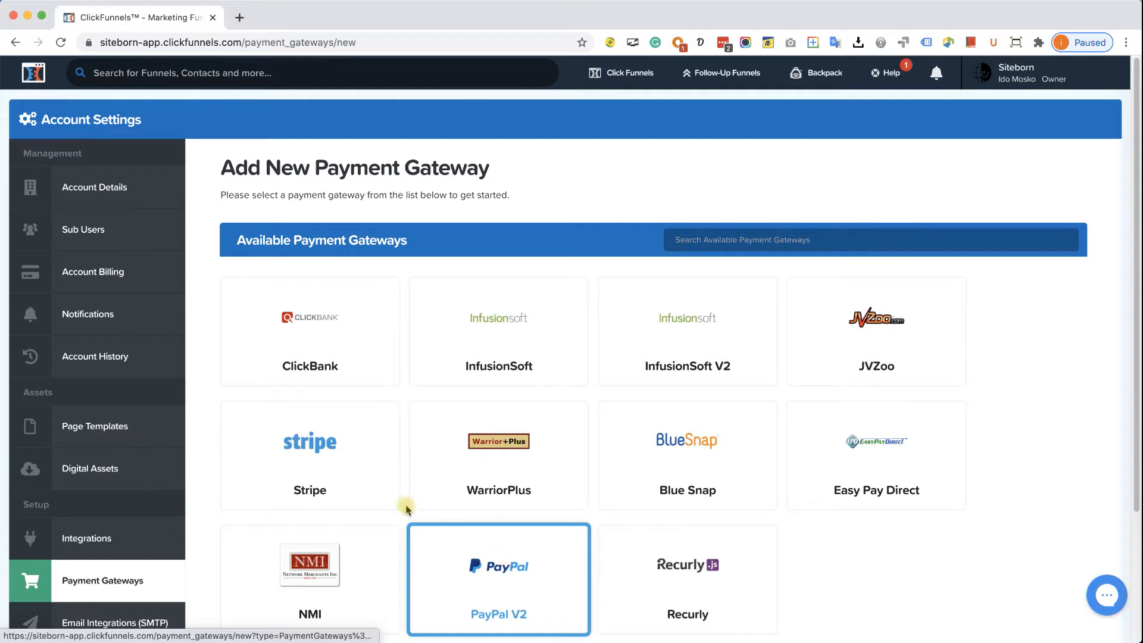
scroll(137, 443, down, 3)
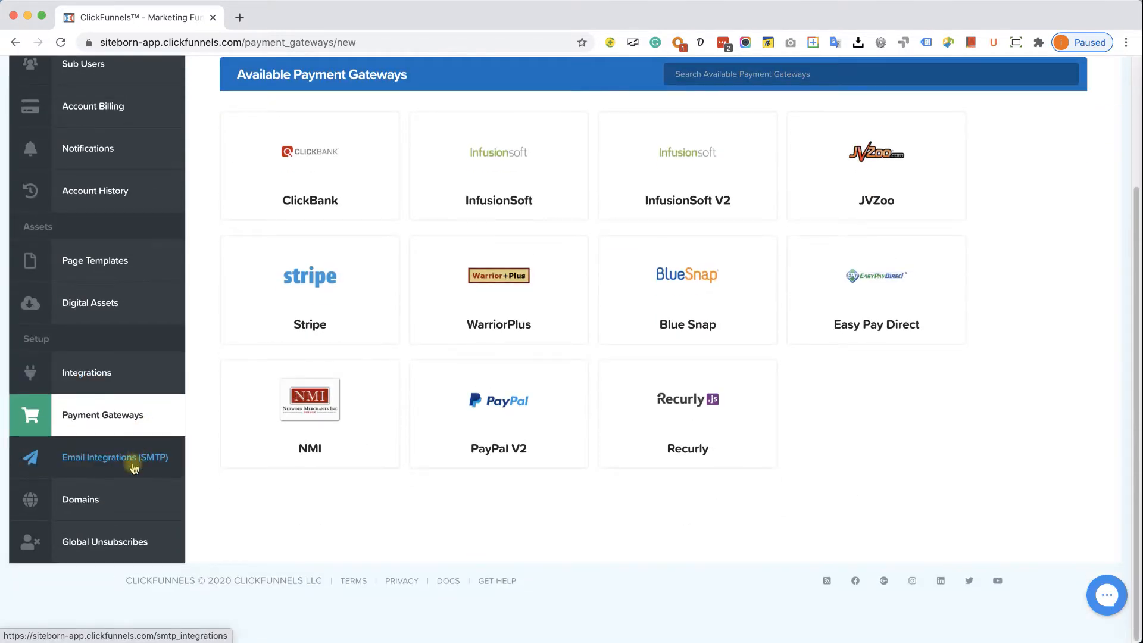
click(110, 498)
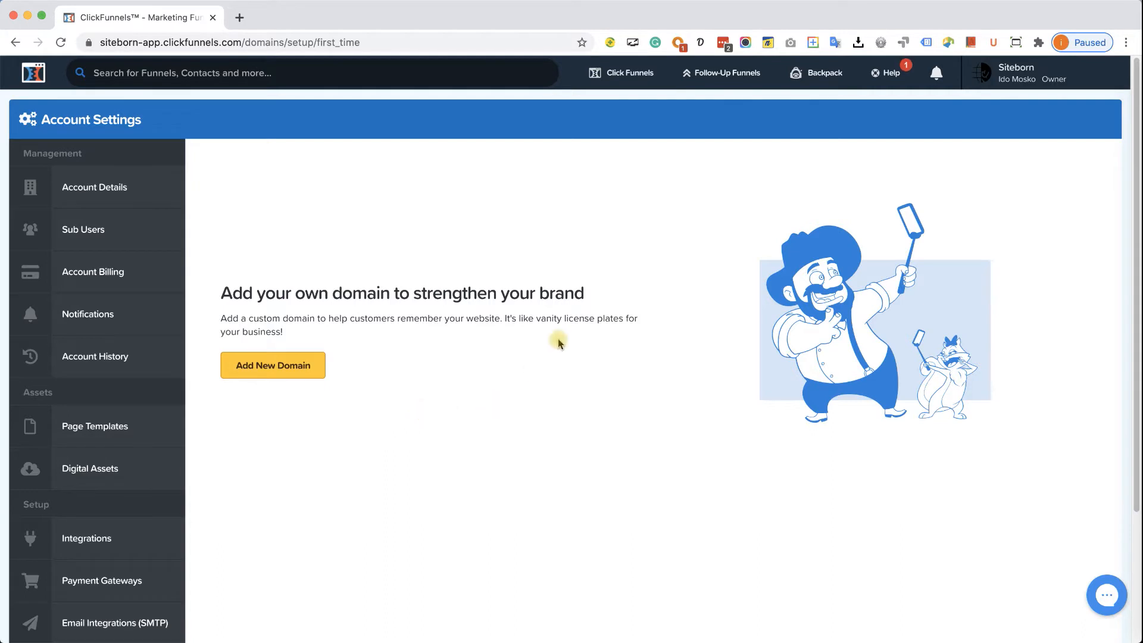
- Visit Funnels, then the empty Contacts list, then Sales showing 0 purchases in 30 days
mouse_move(632, 72)
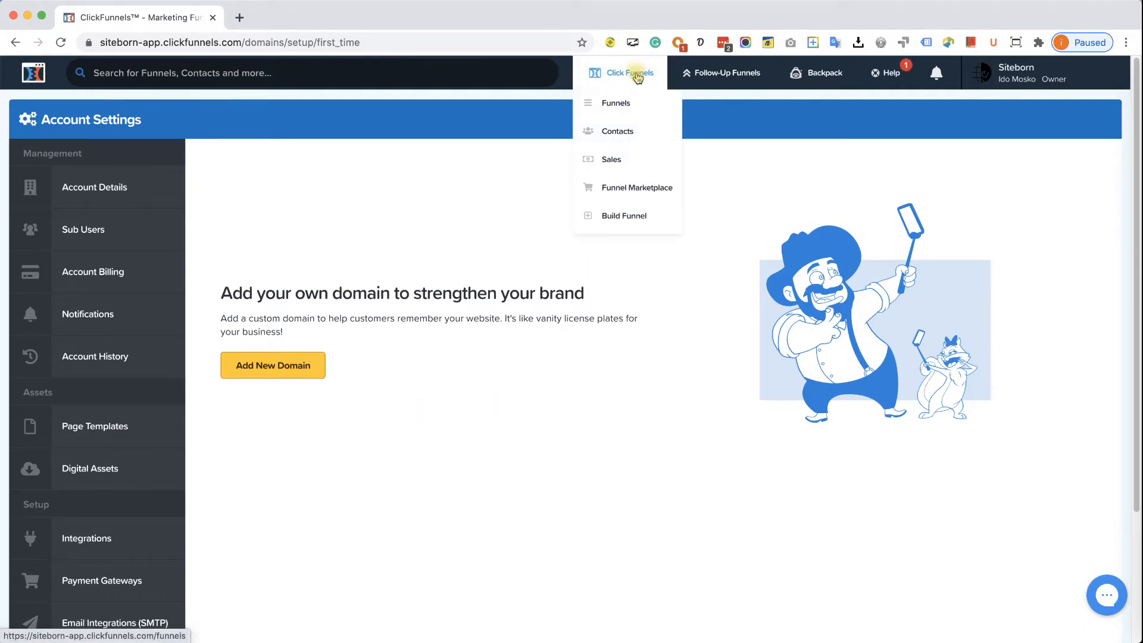
click(632, 105)
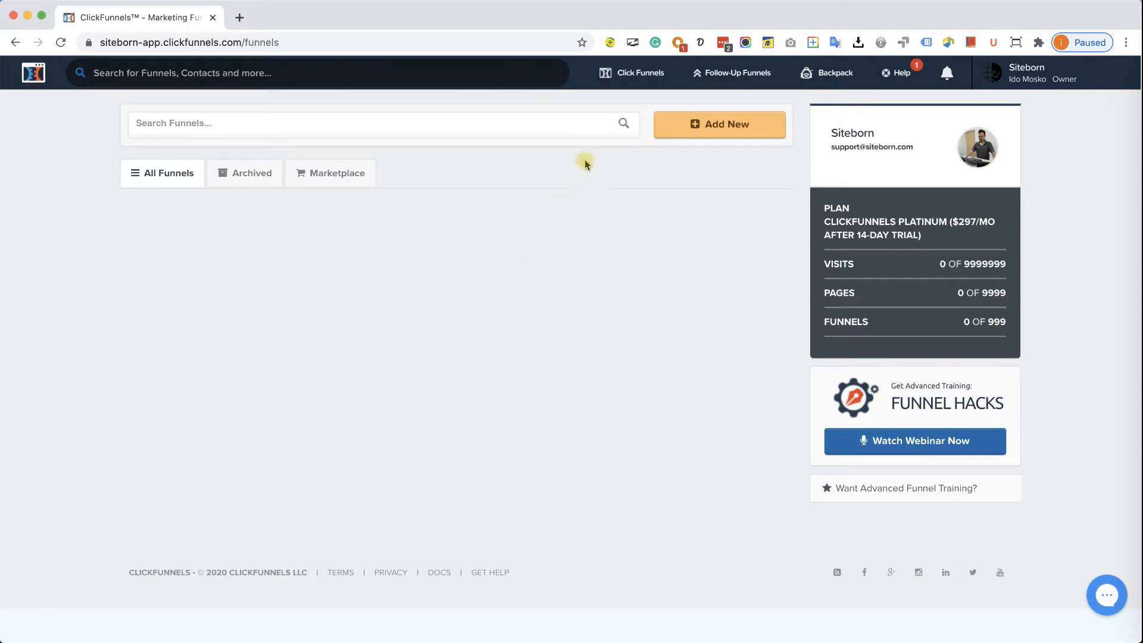
mouse_move(638, 74)
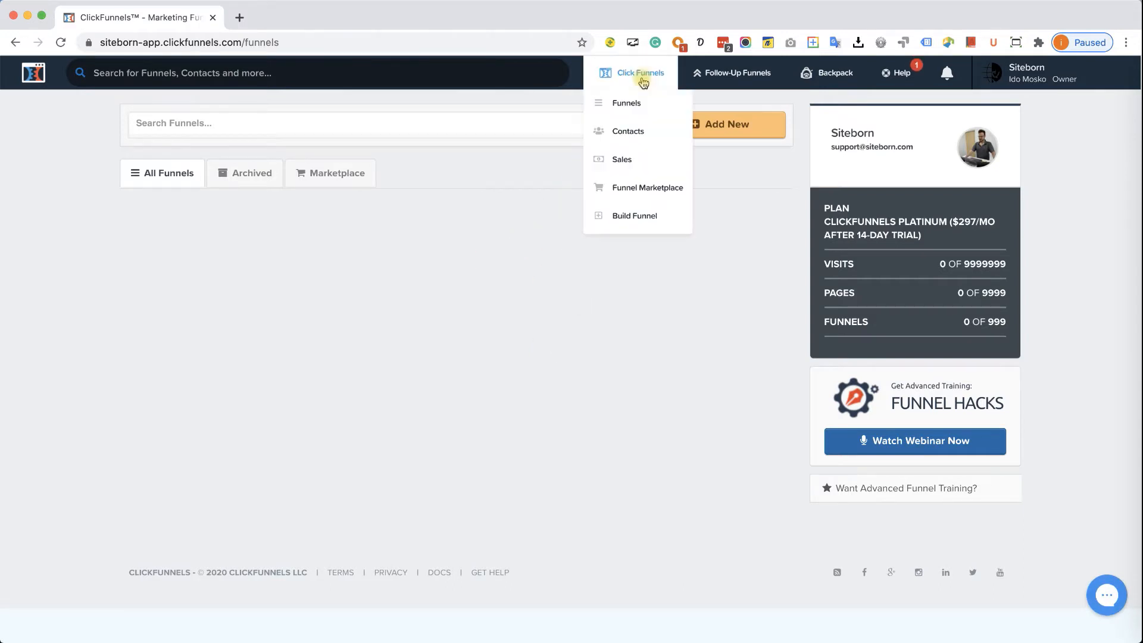
click(640, 141)
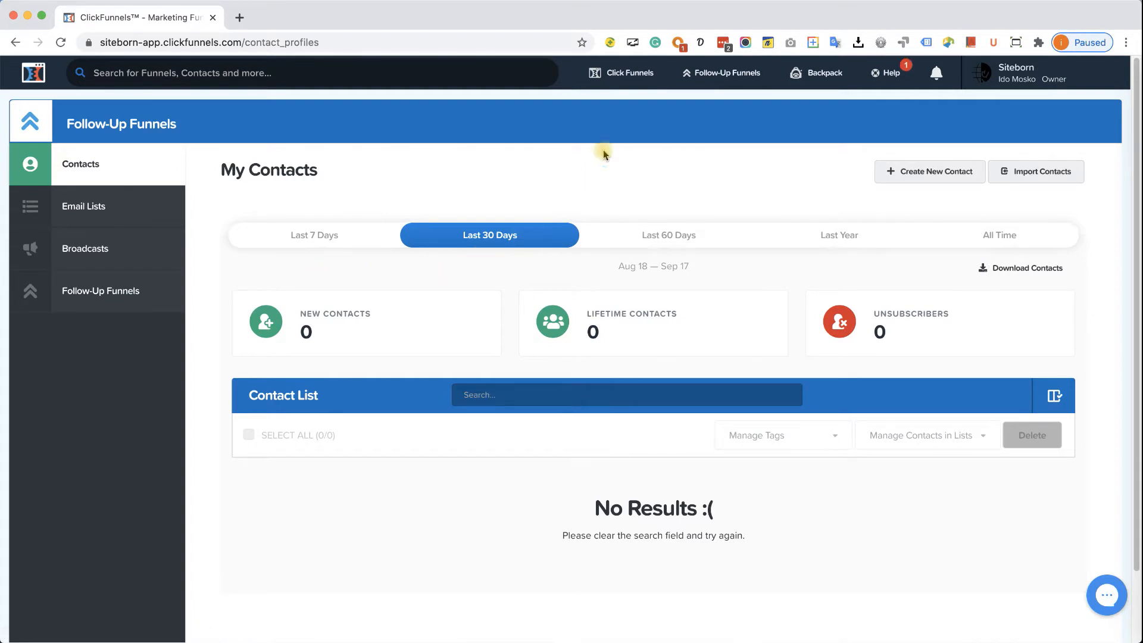
mouse_move(629, 75)
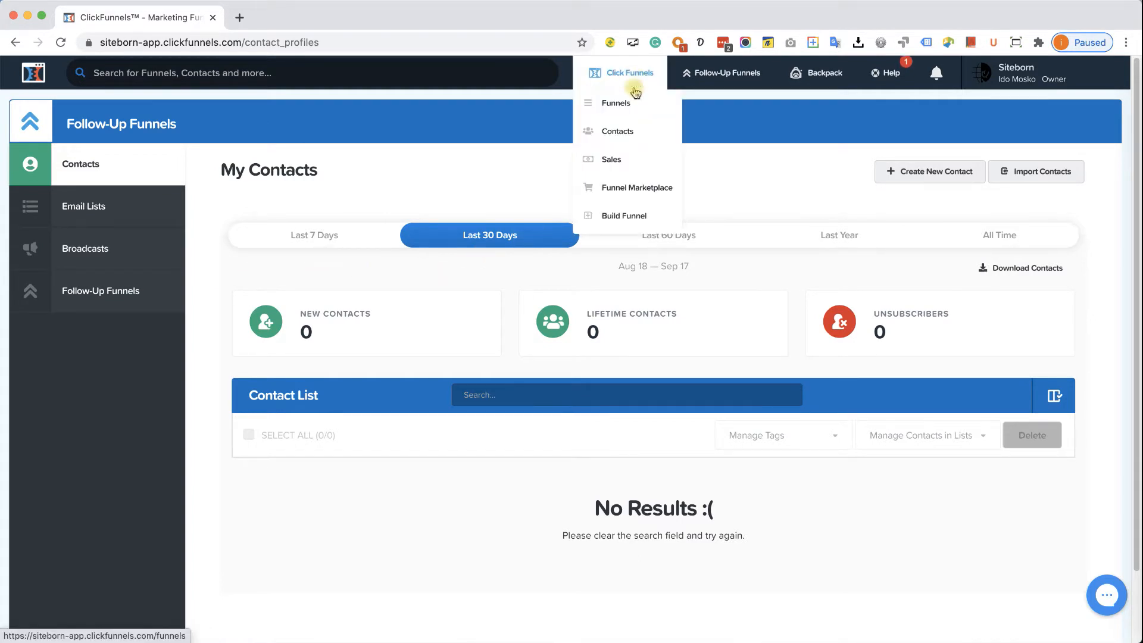
click(625, 164)
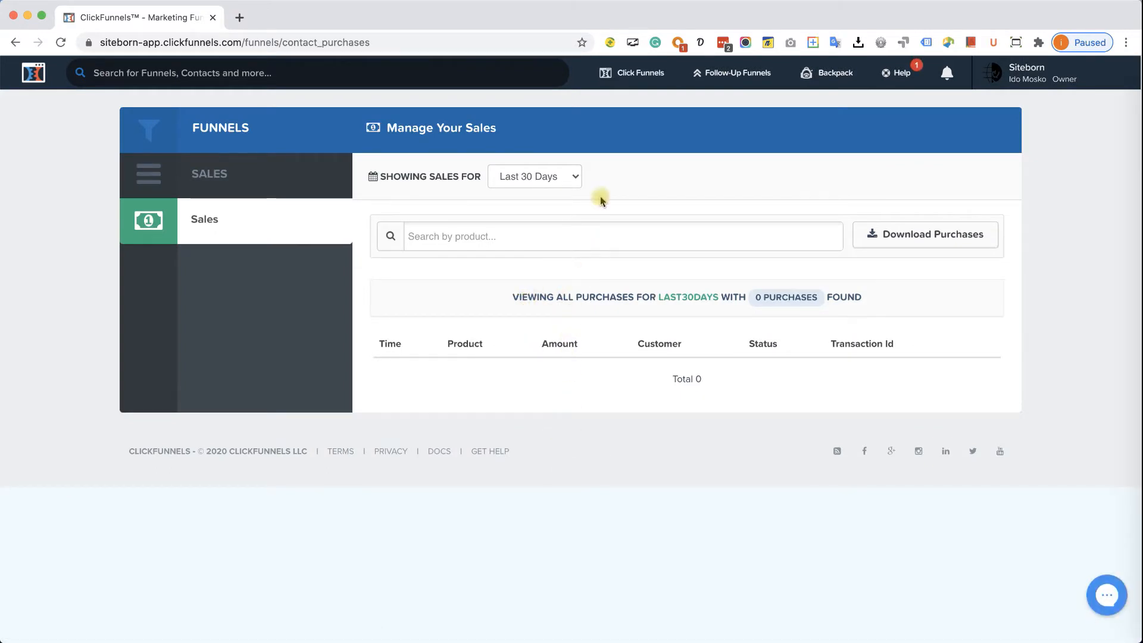
mouse_move(633, 74)
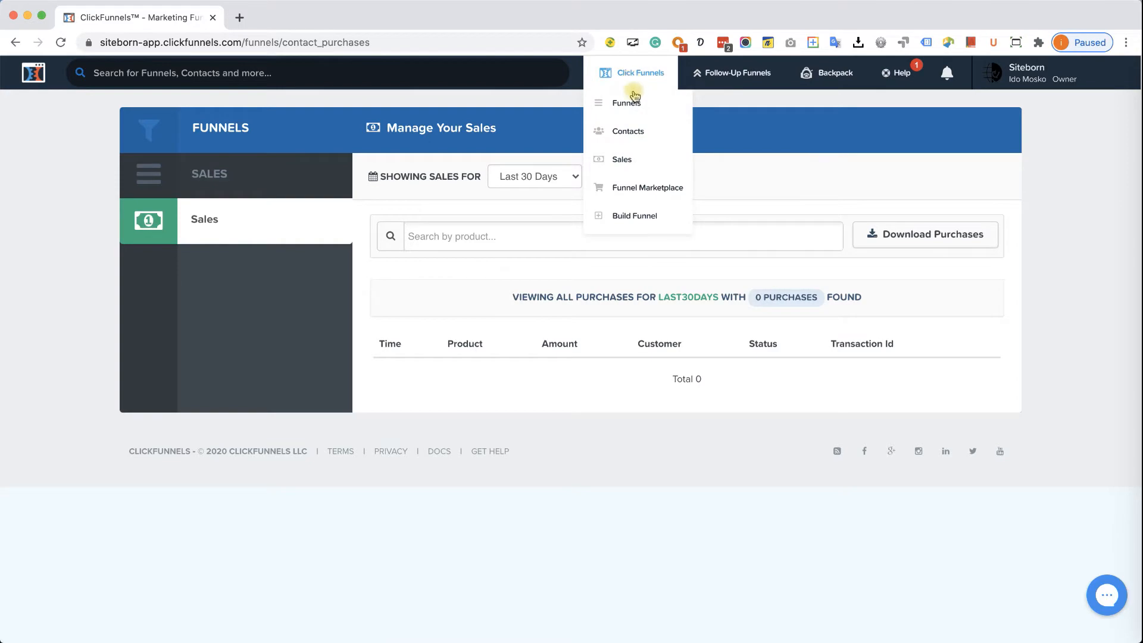
click(643, 189)
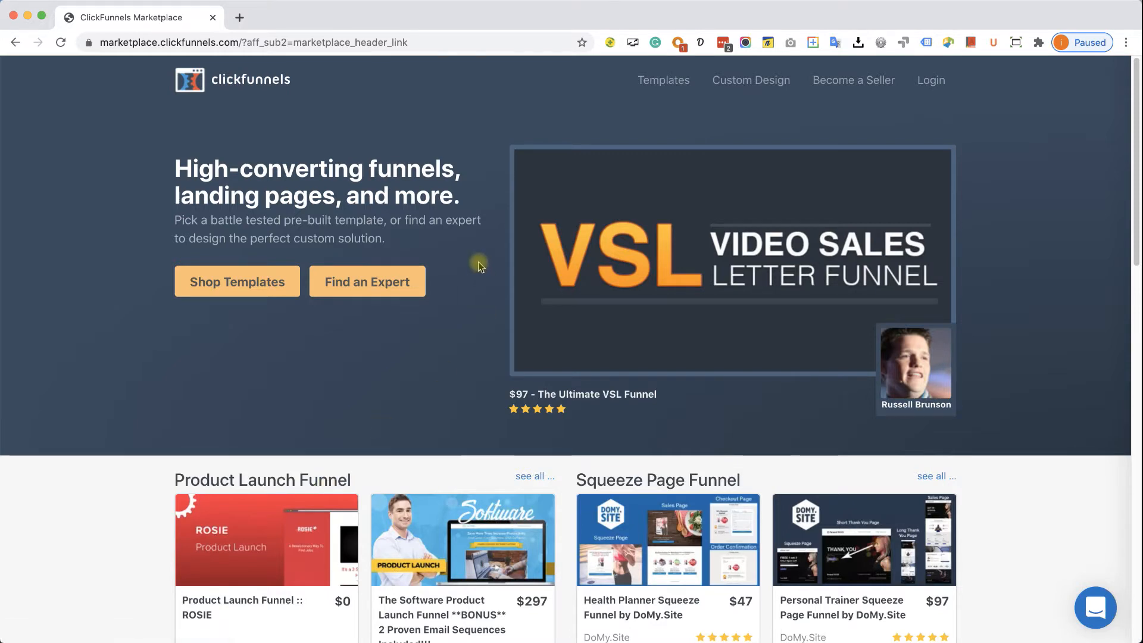
key(super+bracketleft)
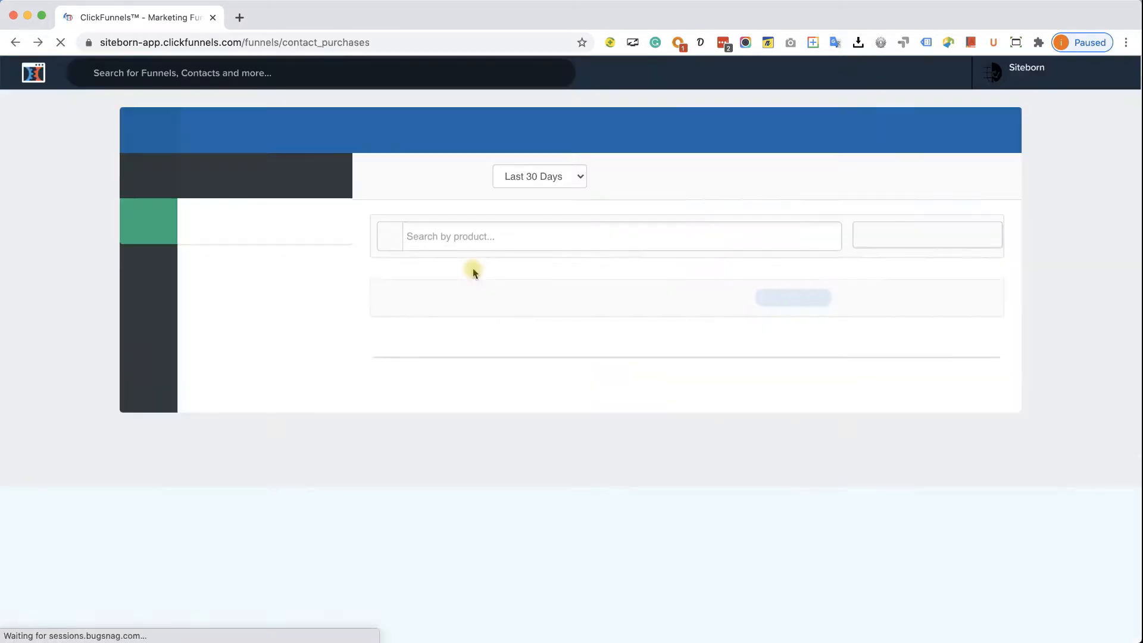
- Start Build Funnel from the ClickFunnels menu and open a second browser tab beside the sales page
mouse_move(642, 72)
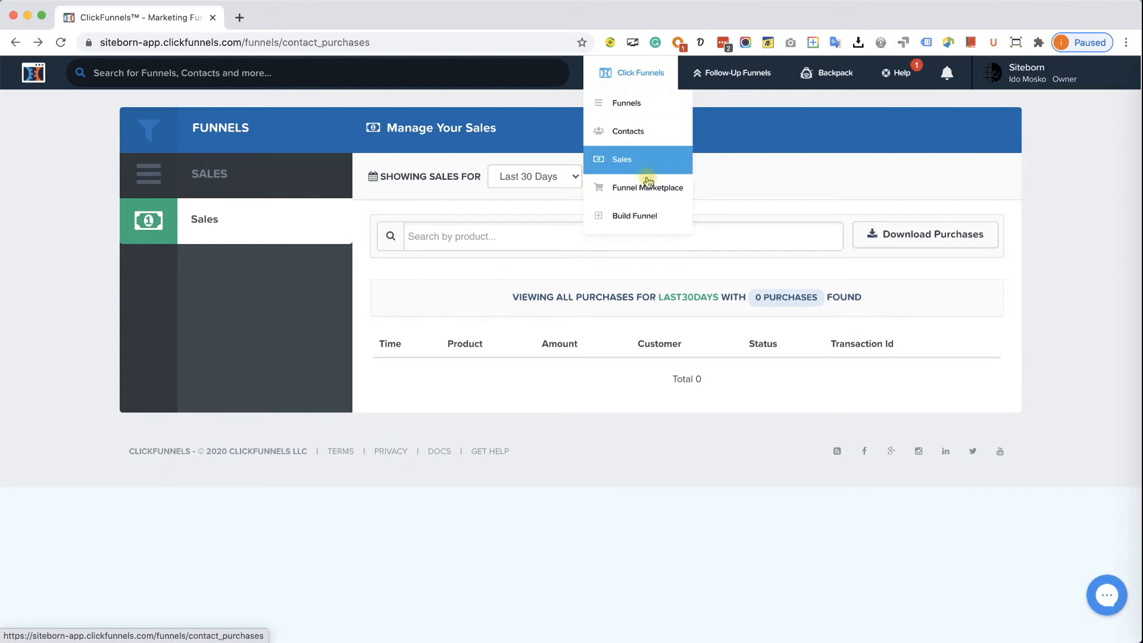
click(649, 223)
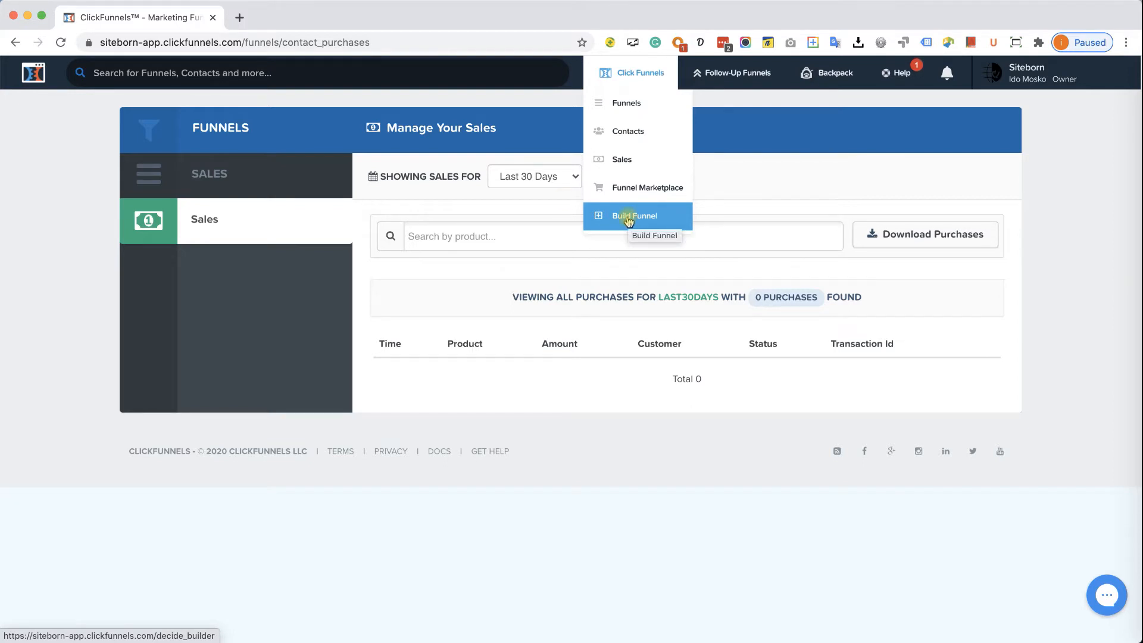
click(241, 18)
- Load goodbodygym.com and jump to its contact form via Schedule Appointment
text(good)
key(Return)
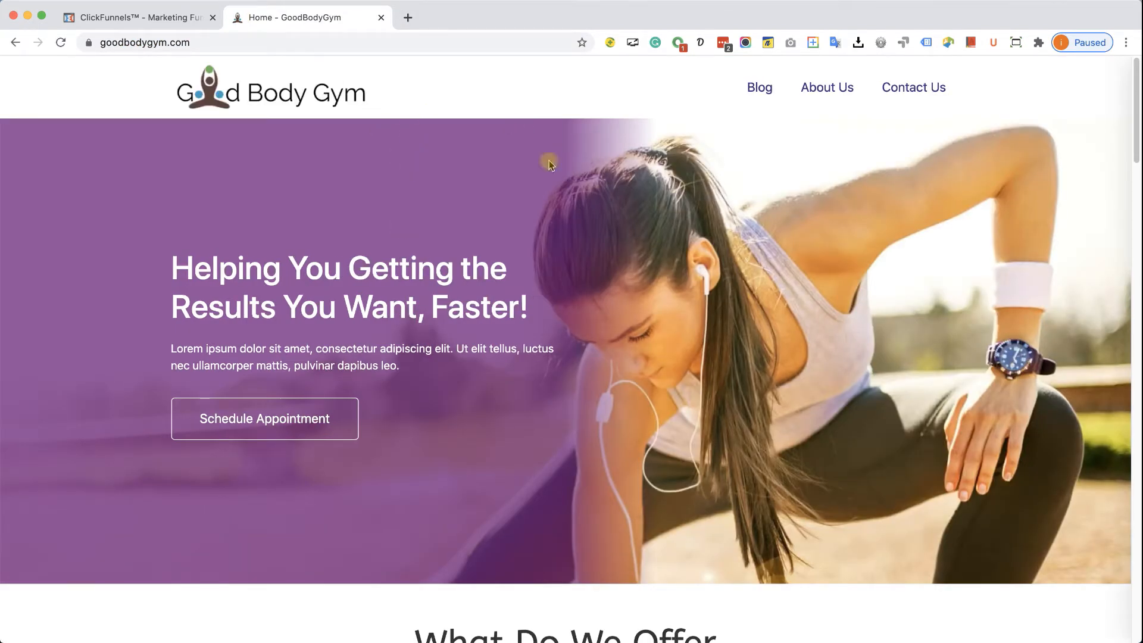
click(309, 419)
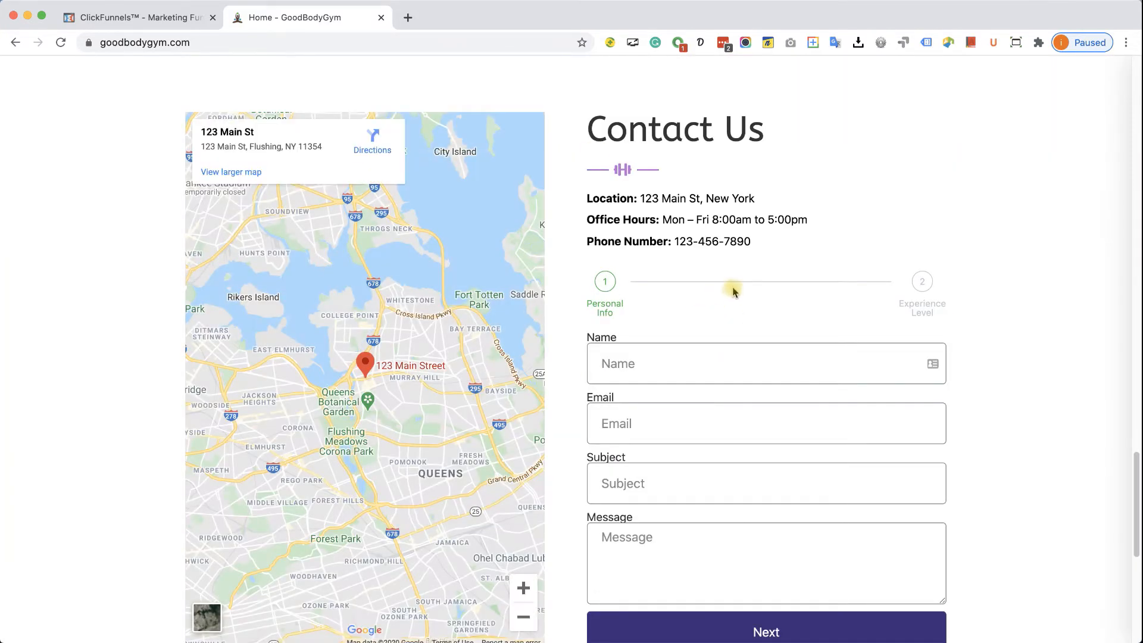
- Scroll back to the top of the gym site, then close its tab
scroll(736, 280, up, 2)
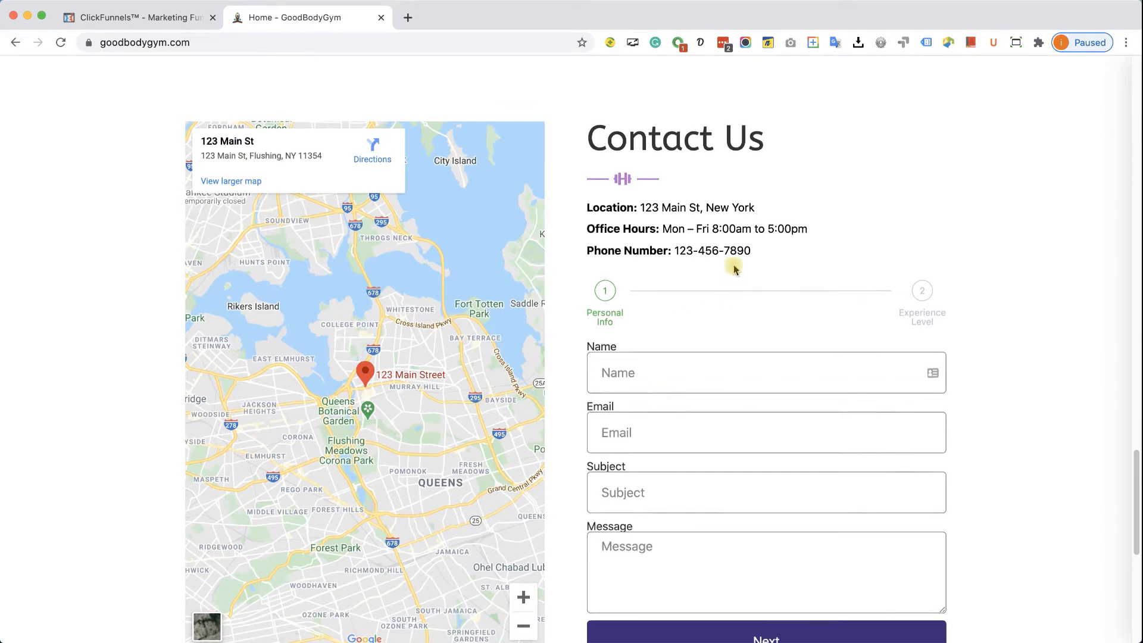
scroll(745, 271, up, 3)
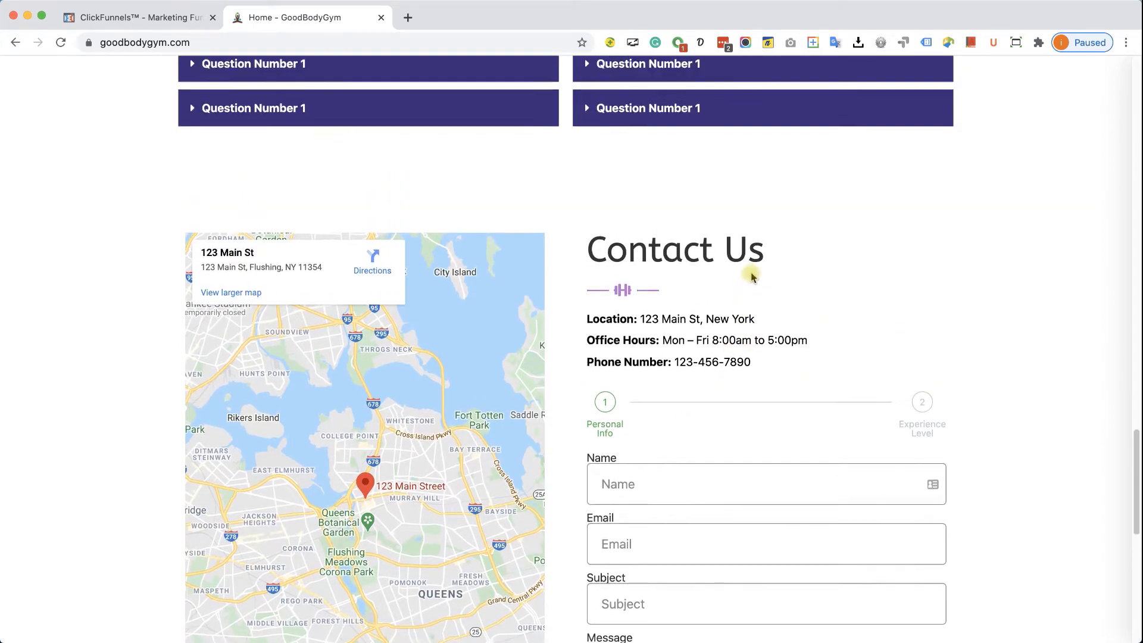
scroll(766, 285, up, 10)
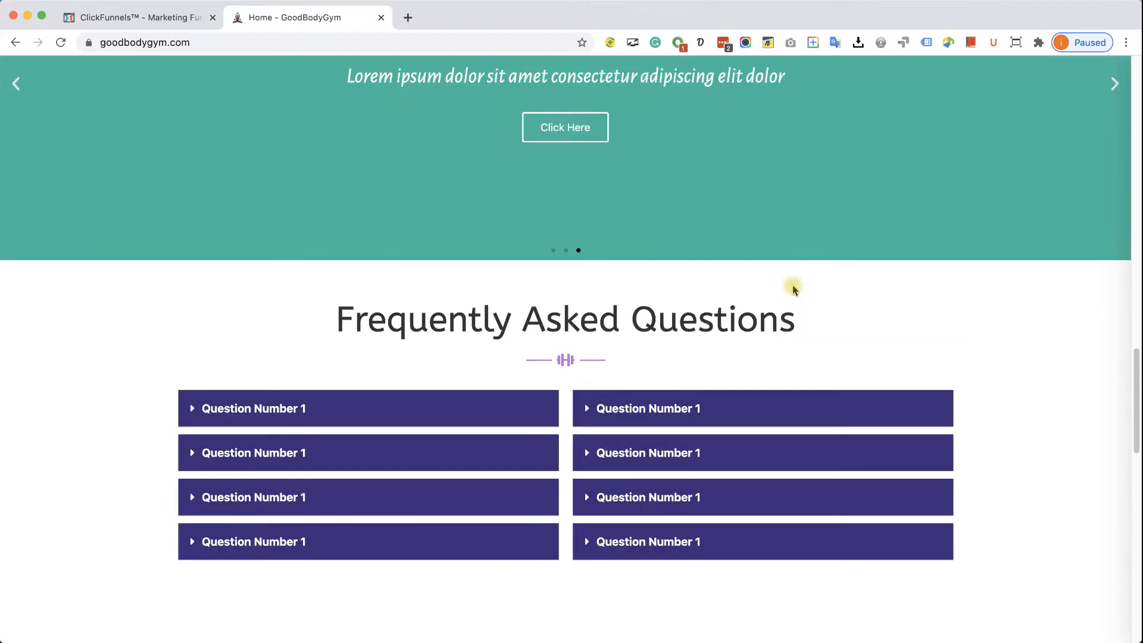
scroll(798, 298, up, 20)
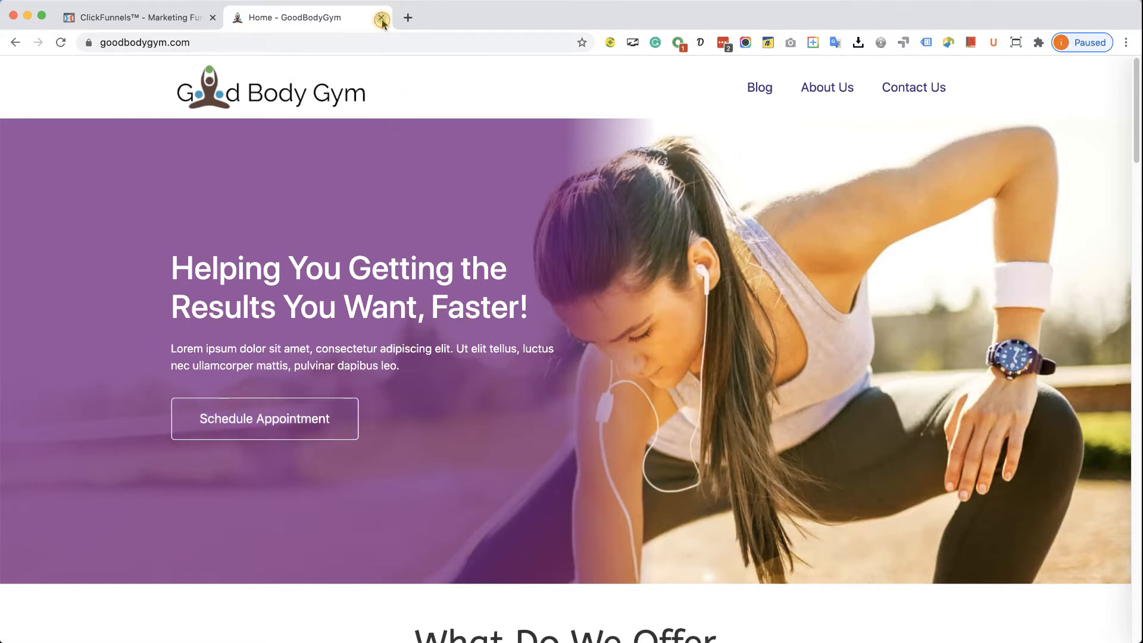
key(super+w)
mouse_move(635, 73)
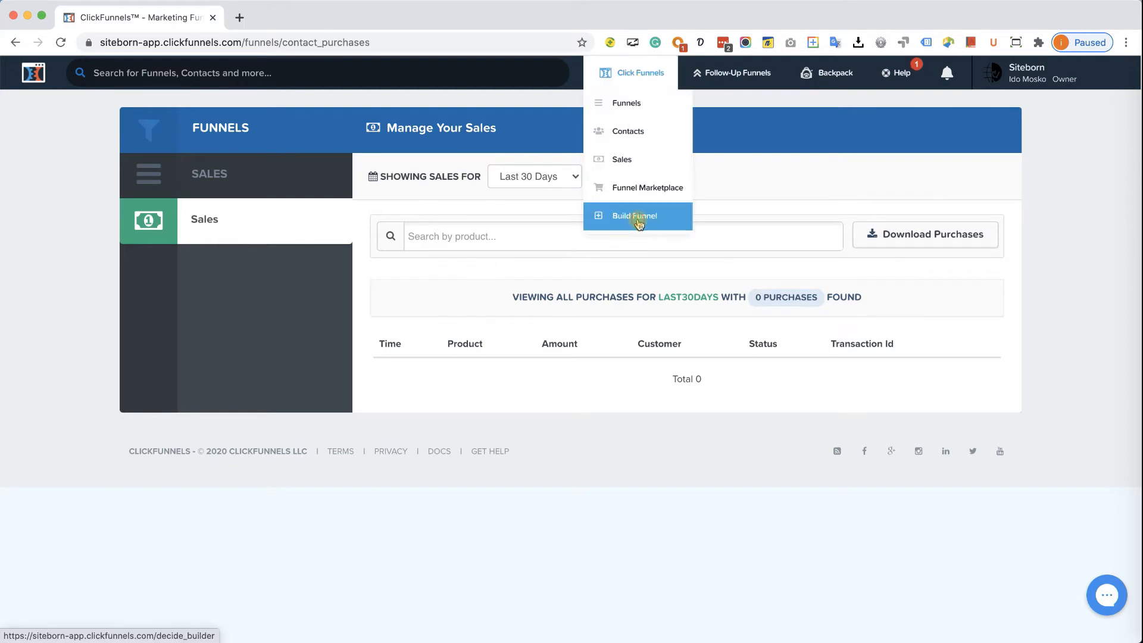
- Choose Build Funnel, then start the Funnel Hacker's Cookbook process
click(638, 224)
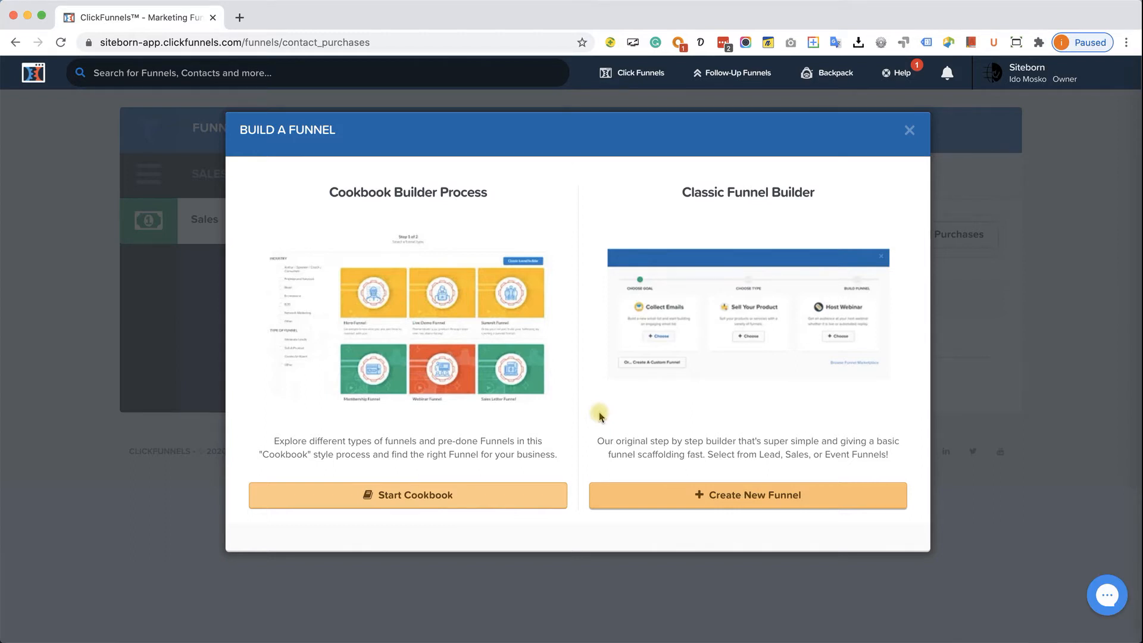
click(484, 498)
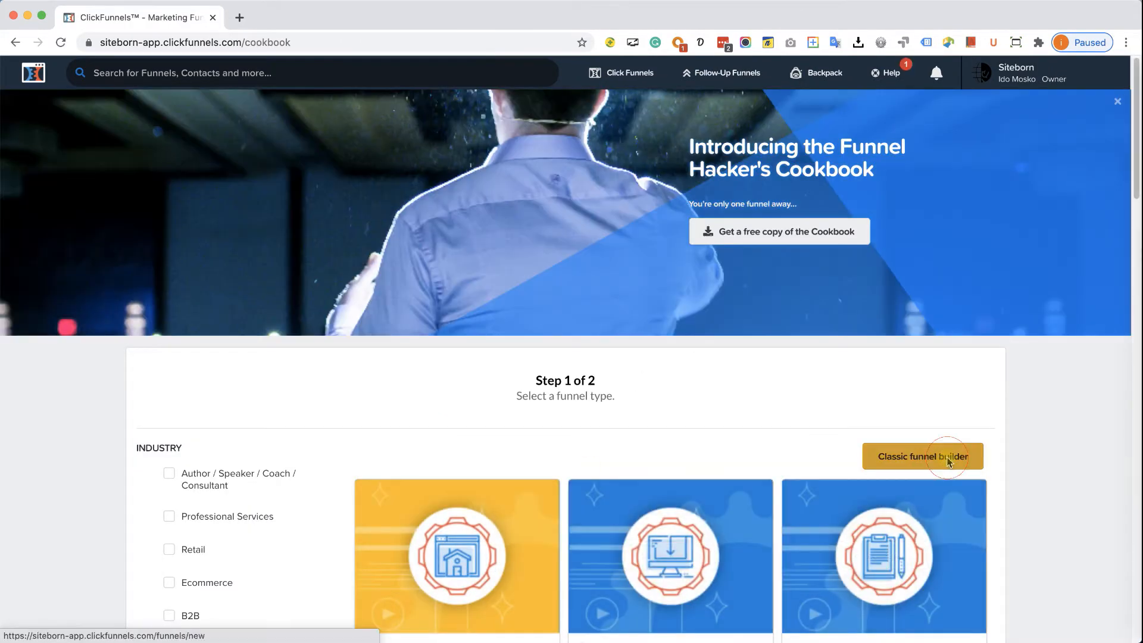
- Browse the Cookbook funnel types and select the Membership Funnel recipe
click(940, 454)
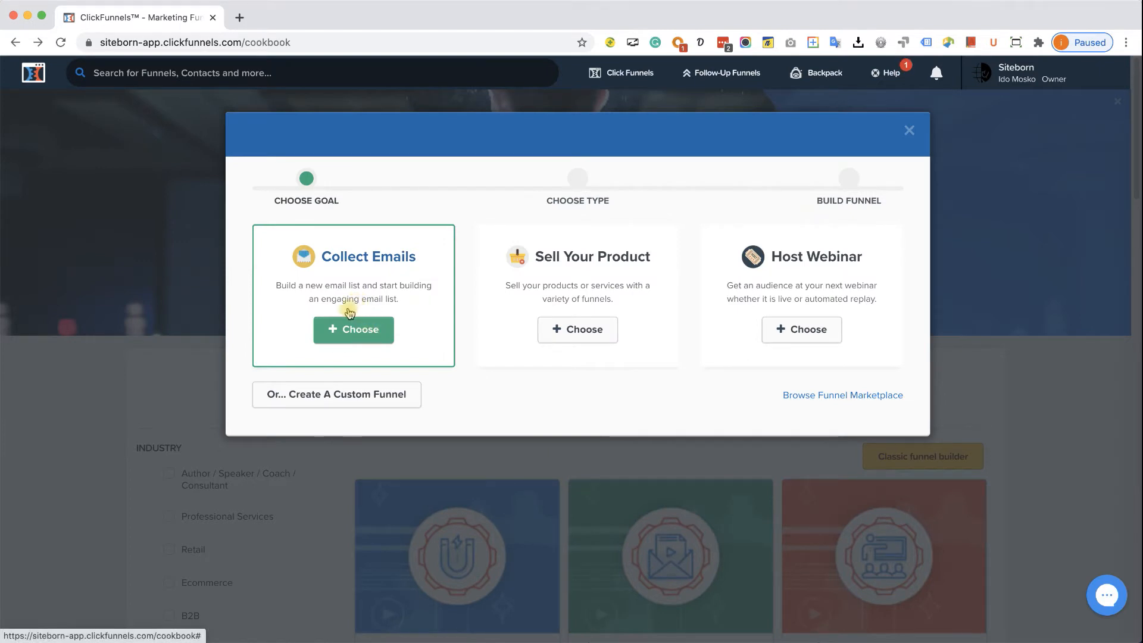
click(909, 130)
scroll(674, 270, down, 5)
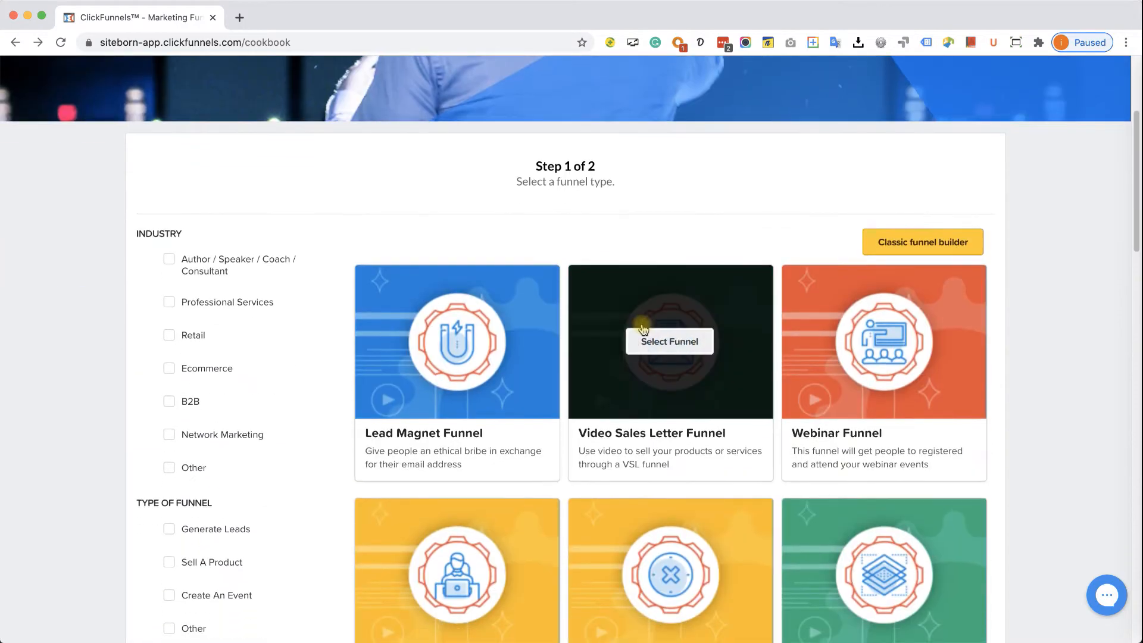
scroll(642, 327, down, 6)
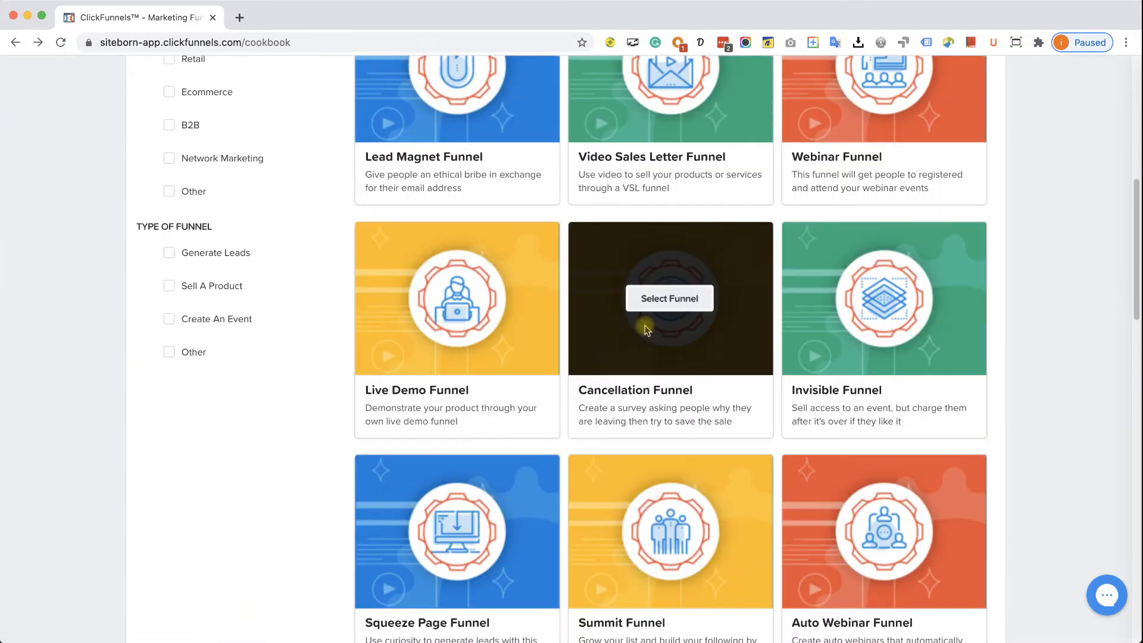
scroll(646, 328, down, 10)
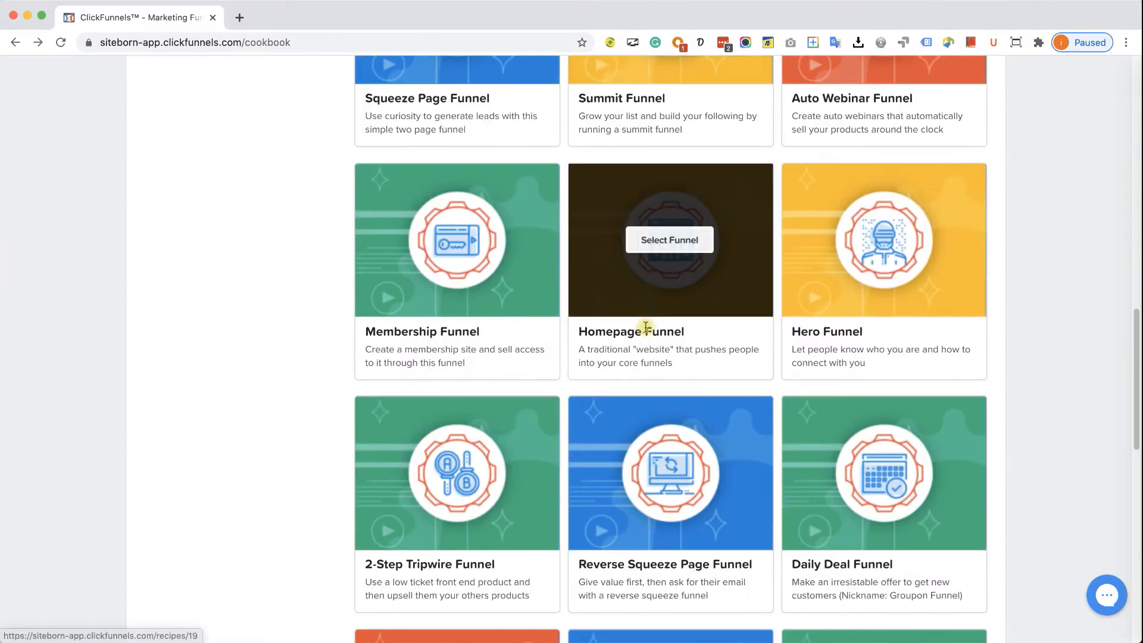
scroll(647, 330, down, 7)
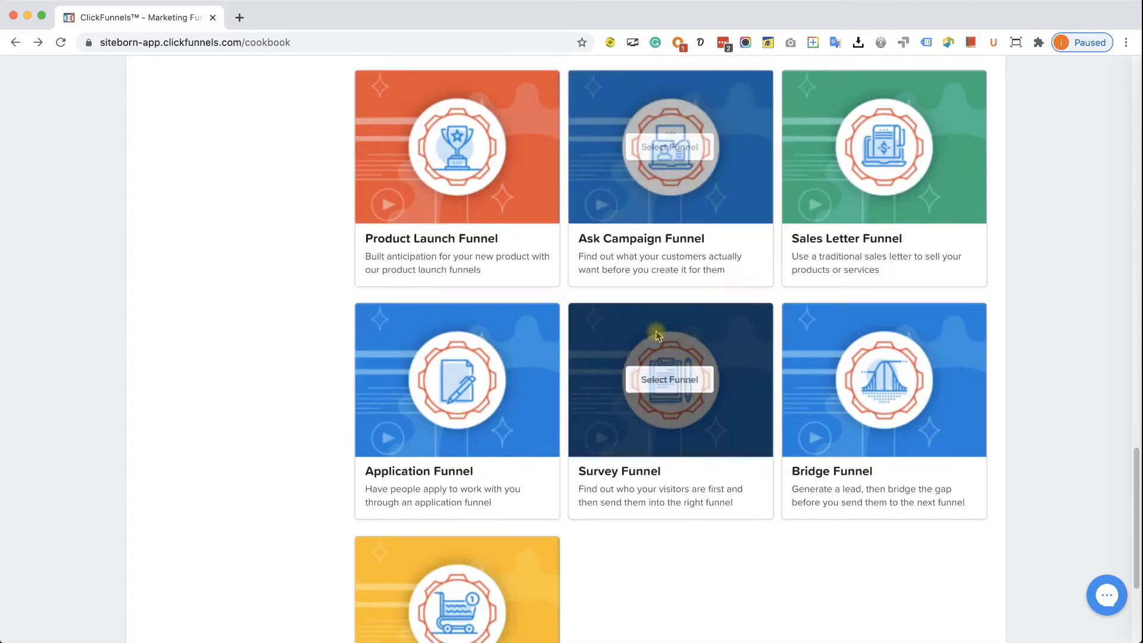
scroll(592, 344, up, 11)
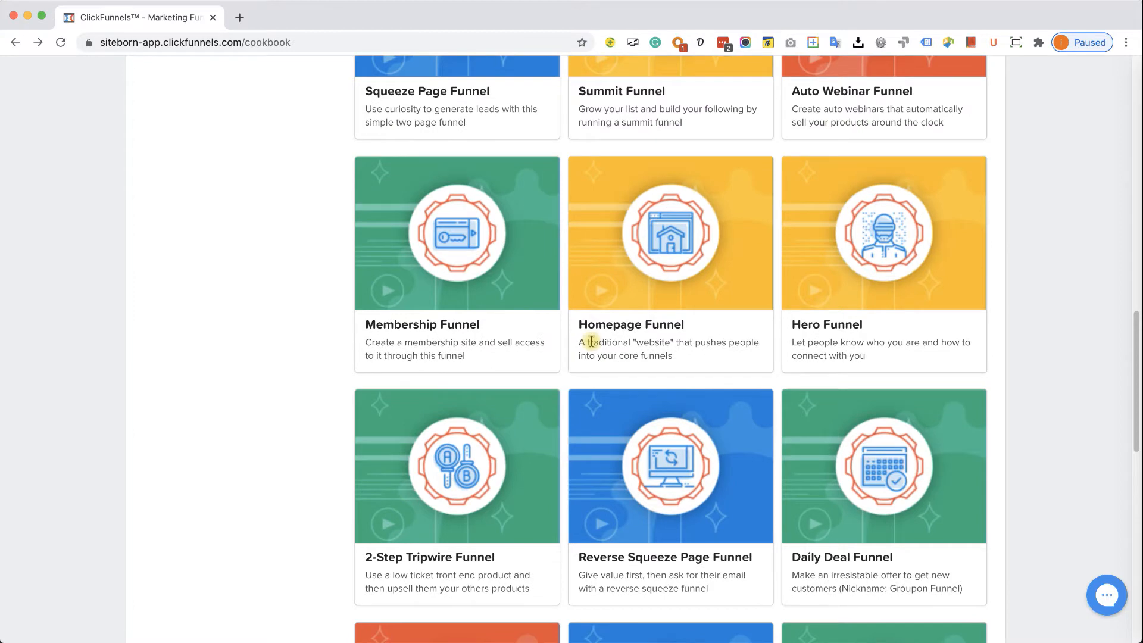
scroll(591, 341, up, 2)
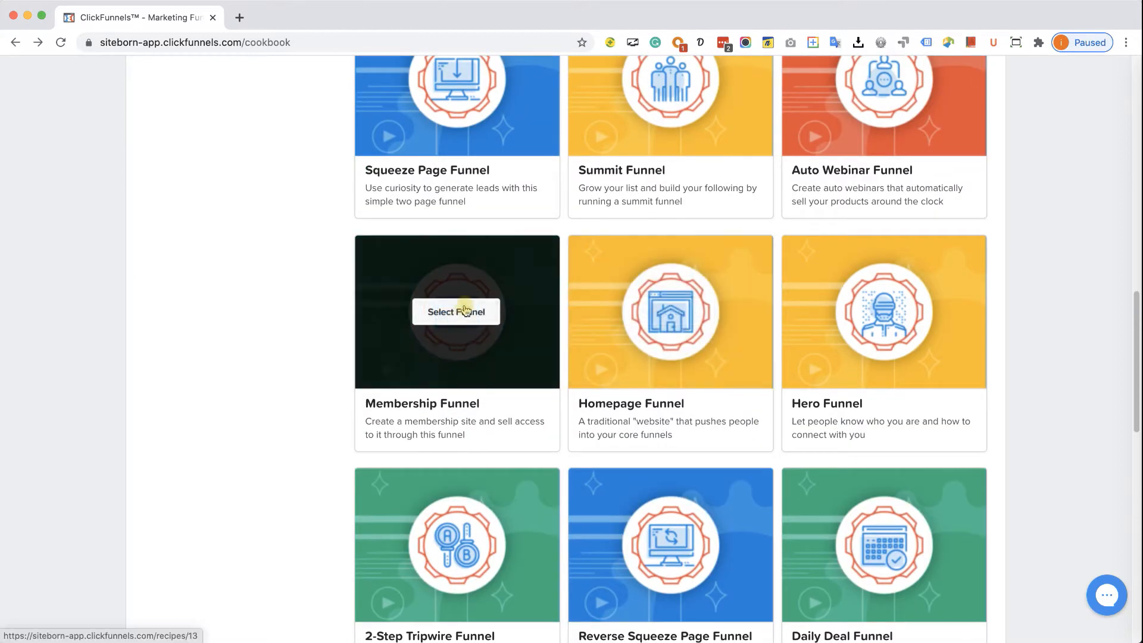
click(466, 311)
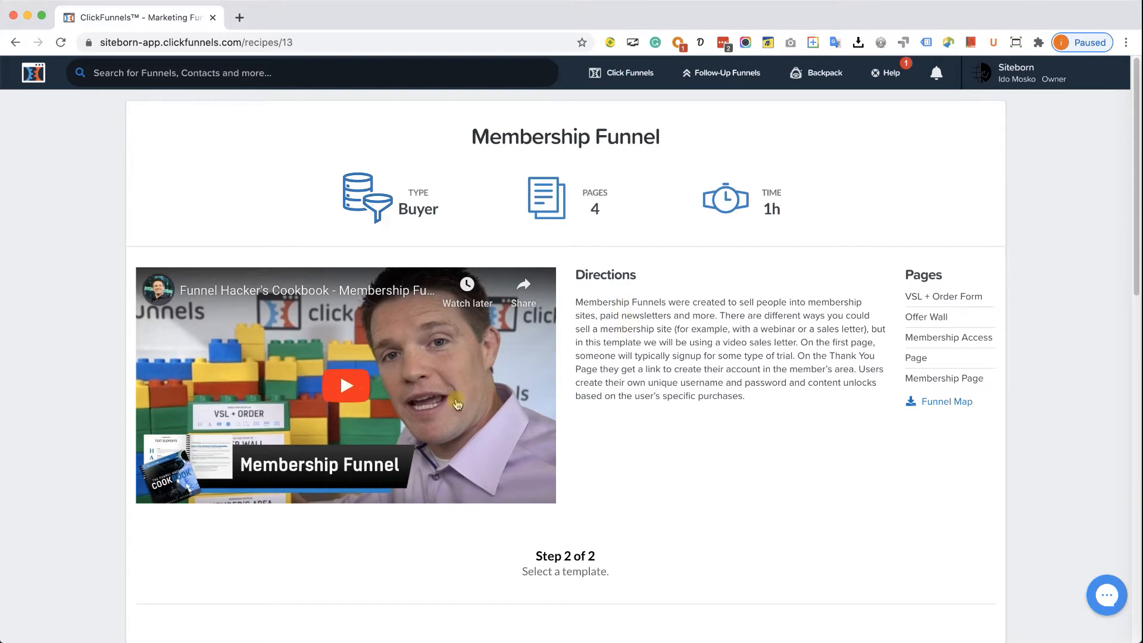
- Look through the Membership Funnel's free templates, then go back to the Cookbook funnel types
scroll(482, 404, down, 1)
scroll(482, 407, down, 5)
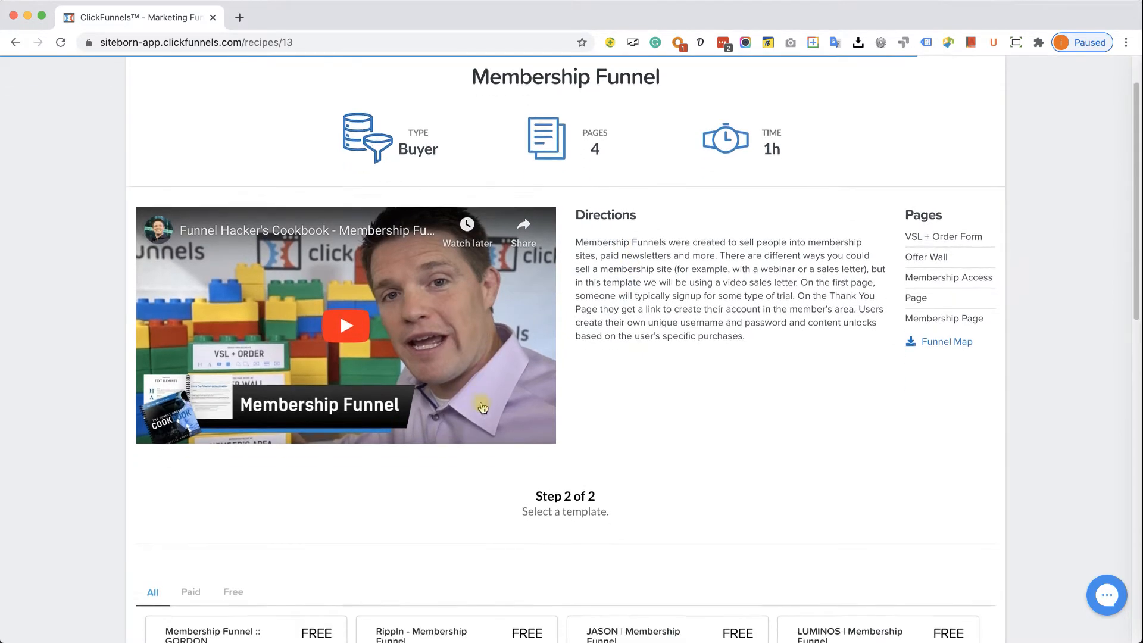
scroll(482, 407, down, 2)
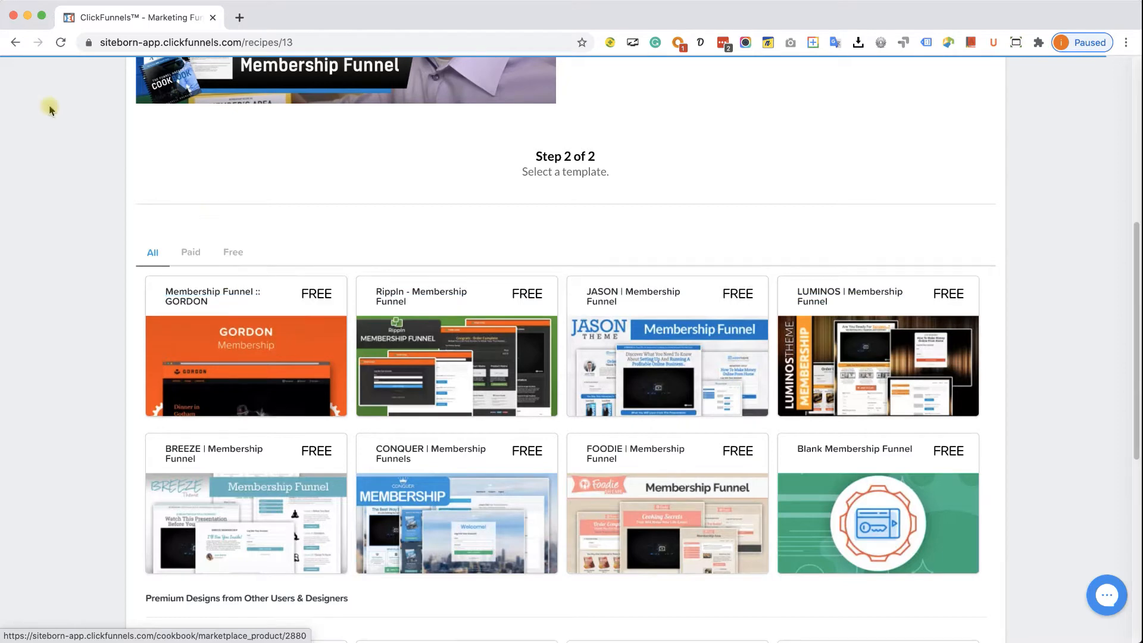
click(15, 43)
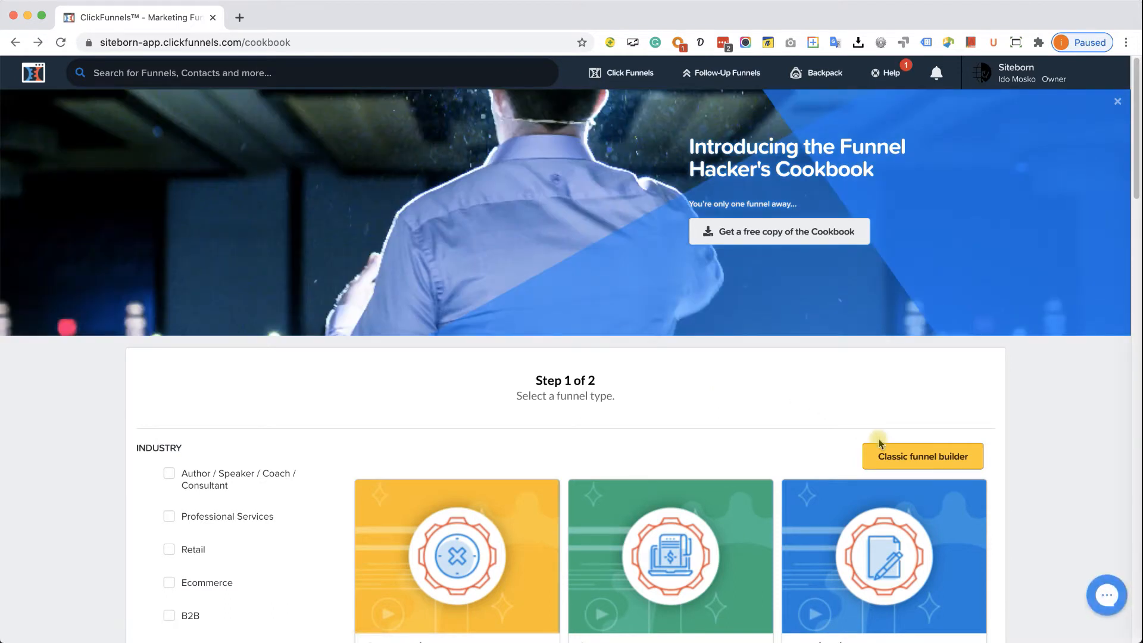
- Build a Collect Emails funnel named 'GoodBodyGym Leads Capture' with the classic builder
click(910, 458)
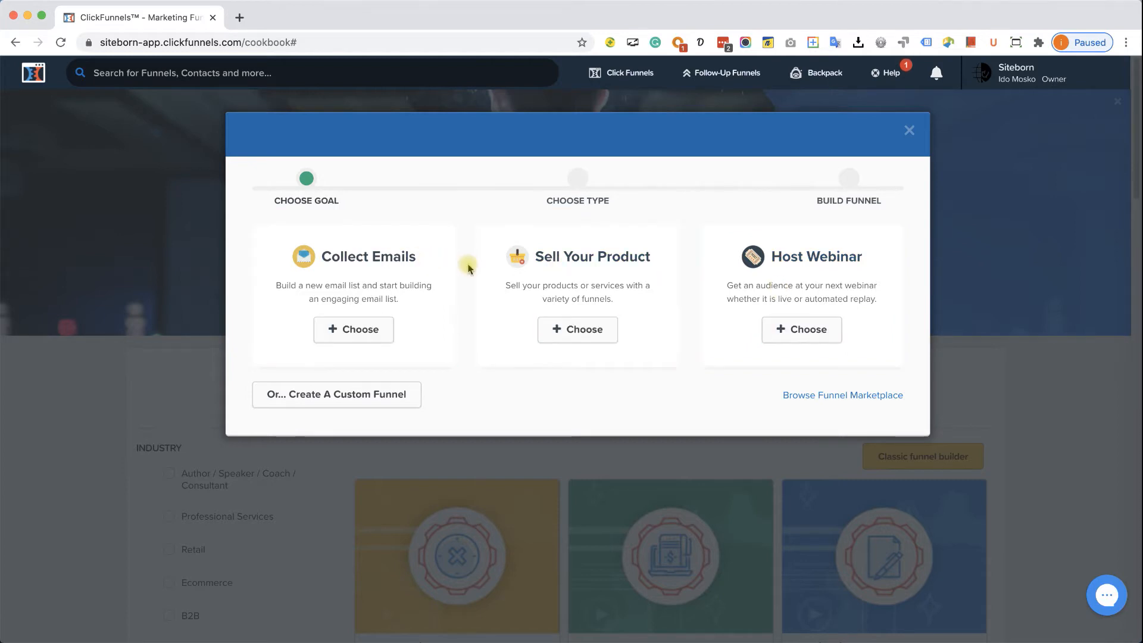
click(377, 395)
click(429, 265)
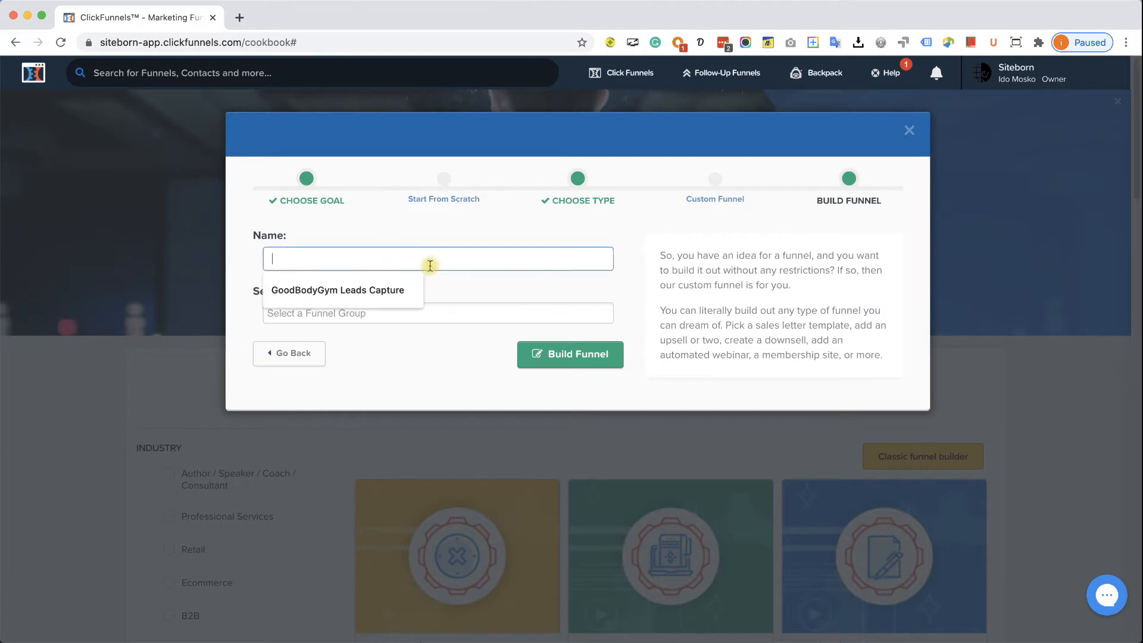
click(542, 295)
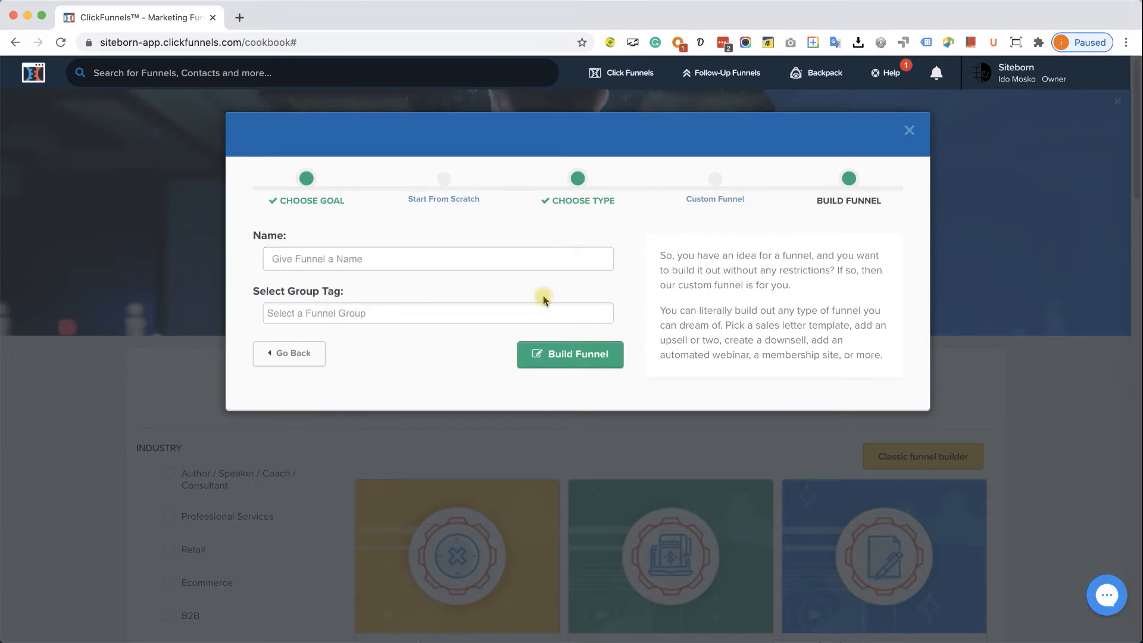
click(297, 354)
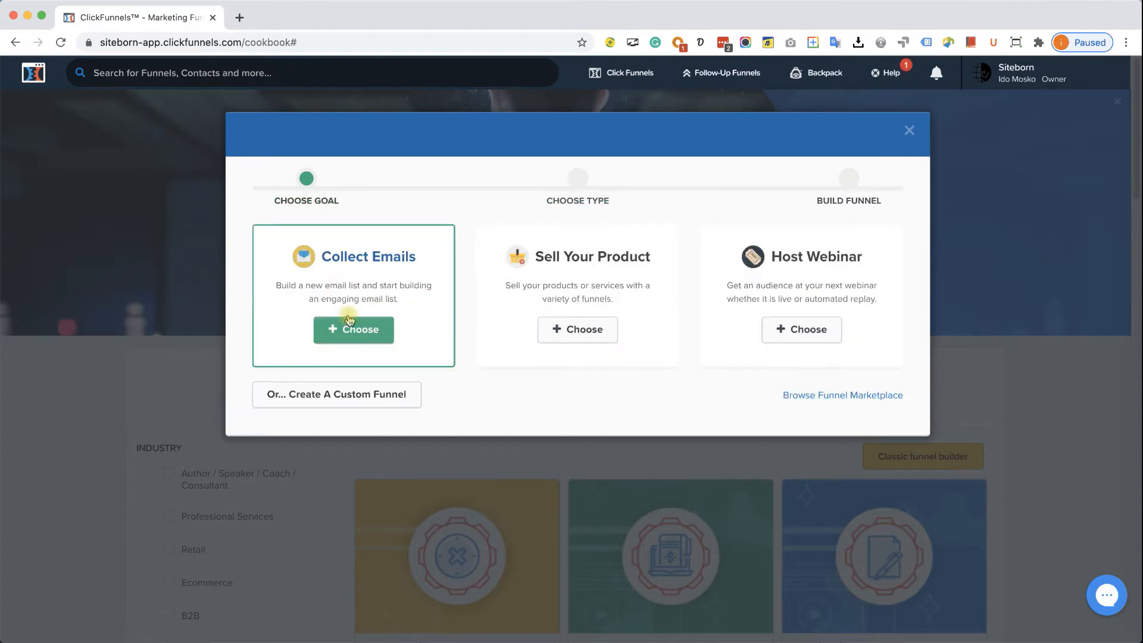
click(365, 328)
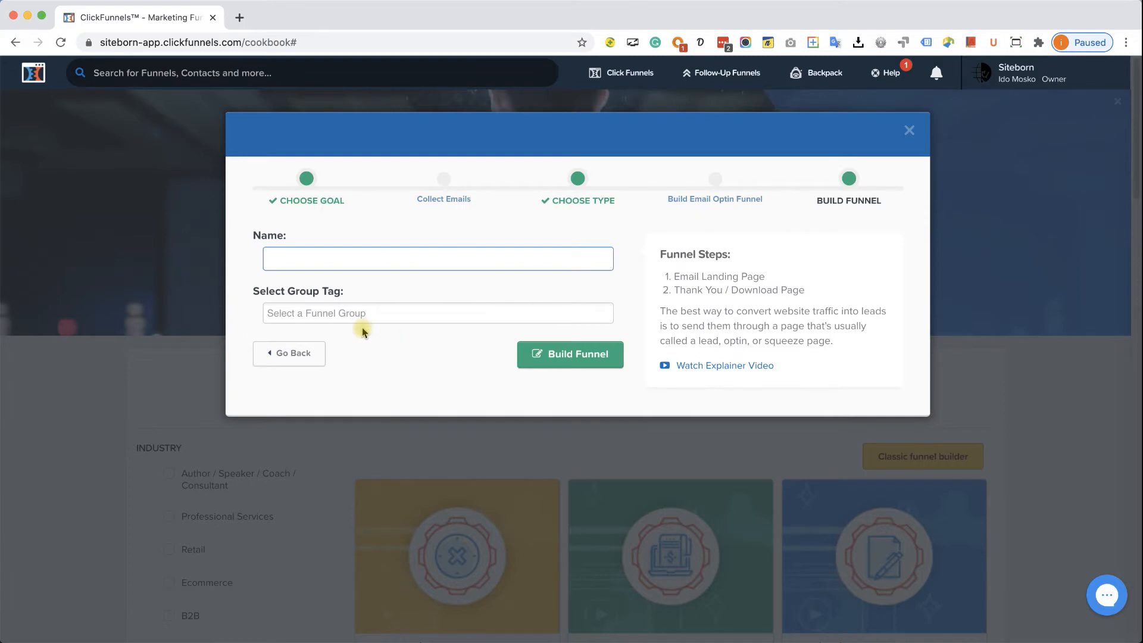
click(392, 260)
click(370, 292)
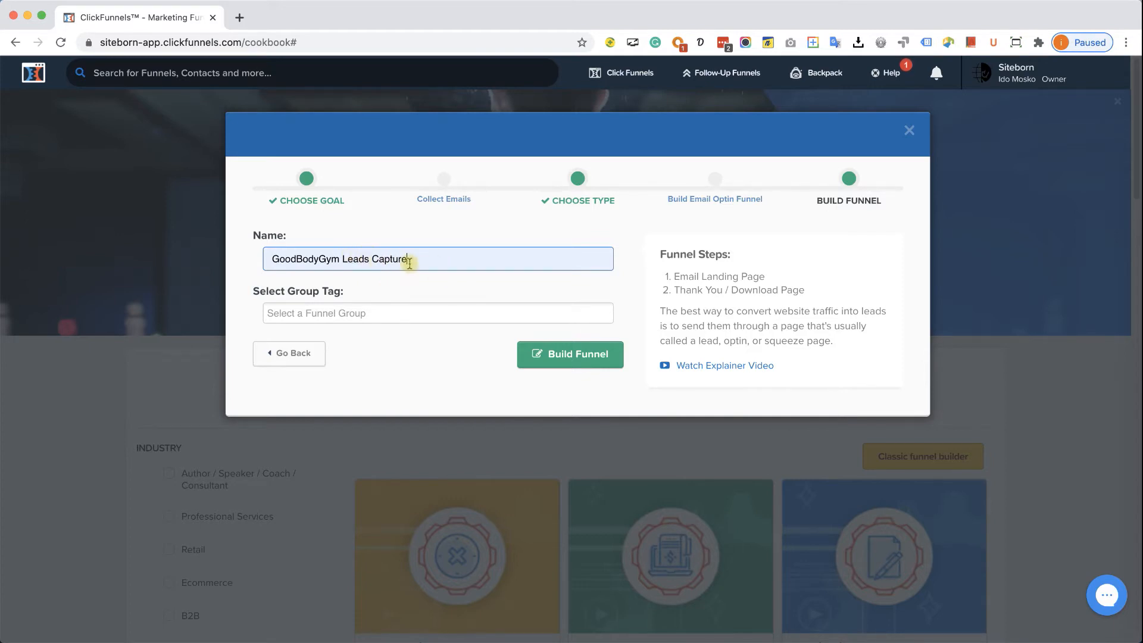
click(585, 358)
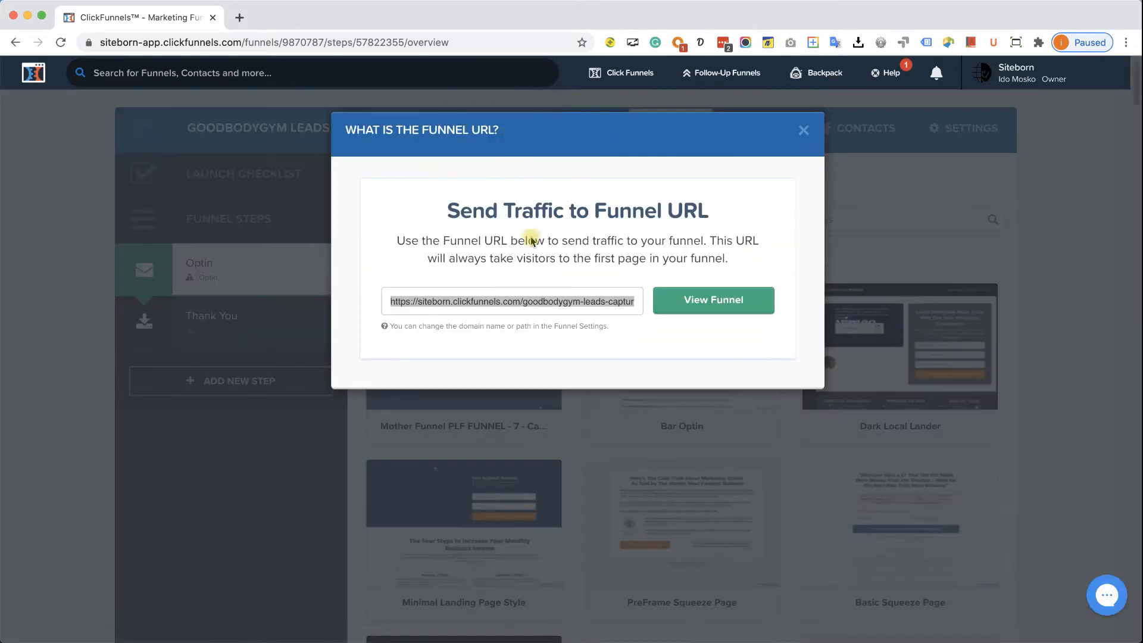
click(543, 298)
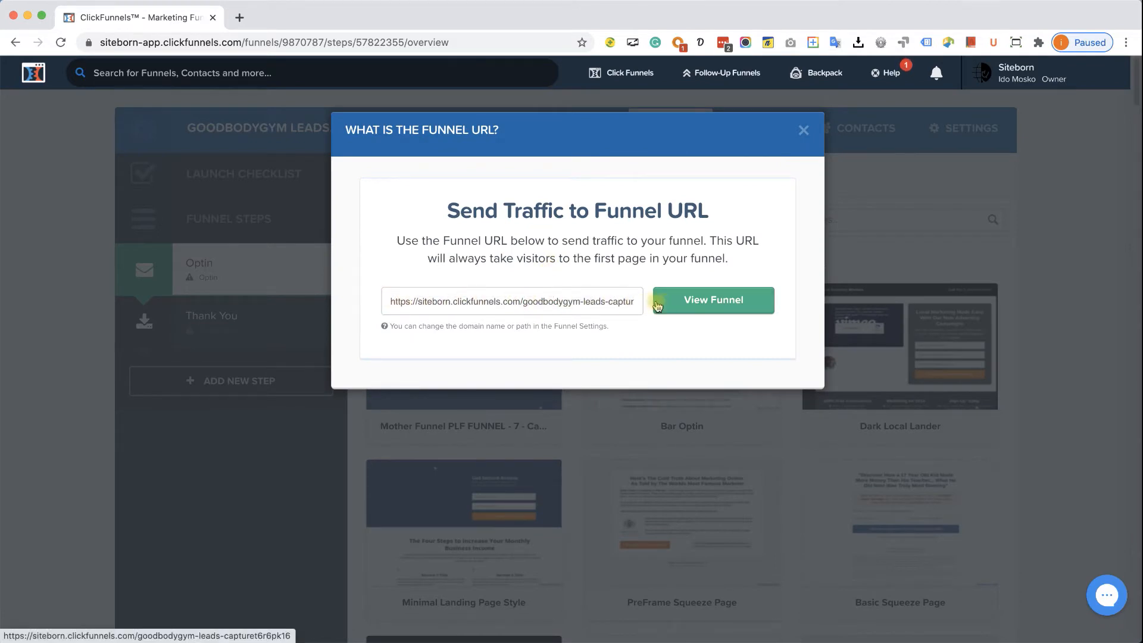
click(598, 302)
right_click(598, 306)
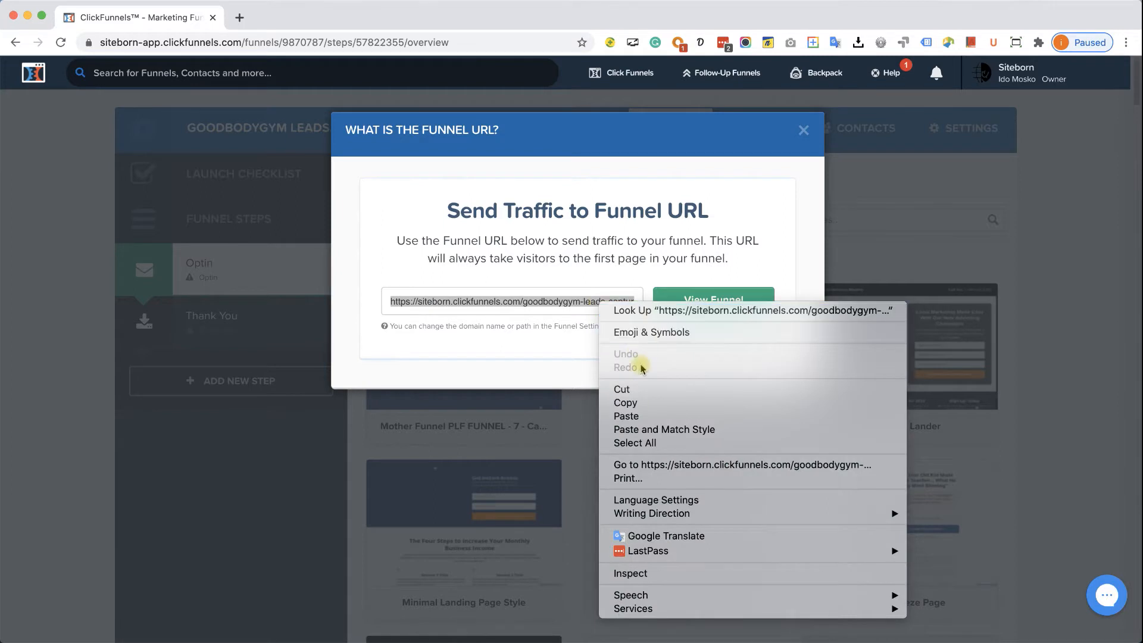
click(643, 401)
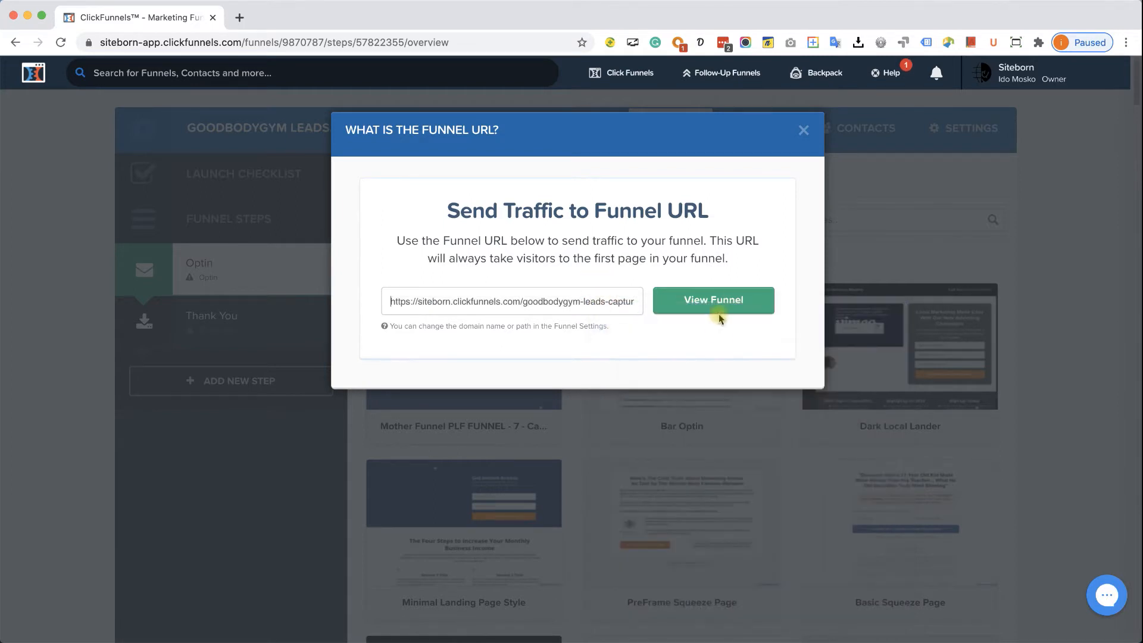
click(714, 302)
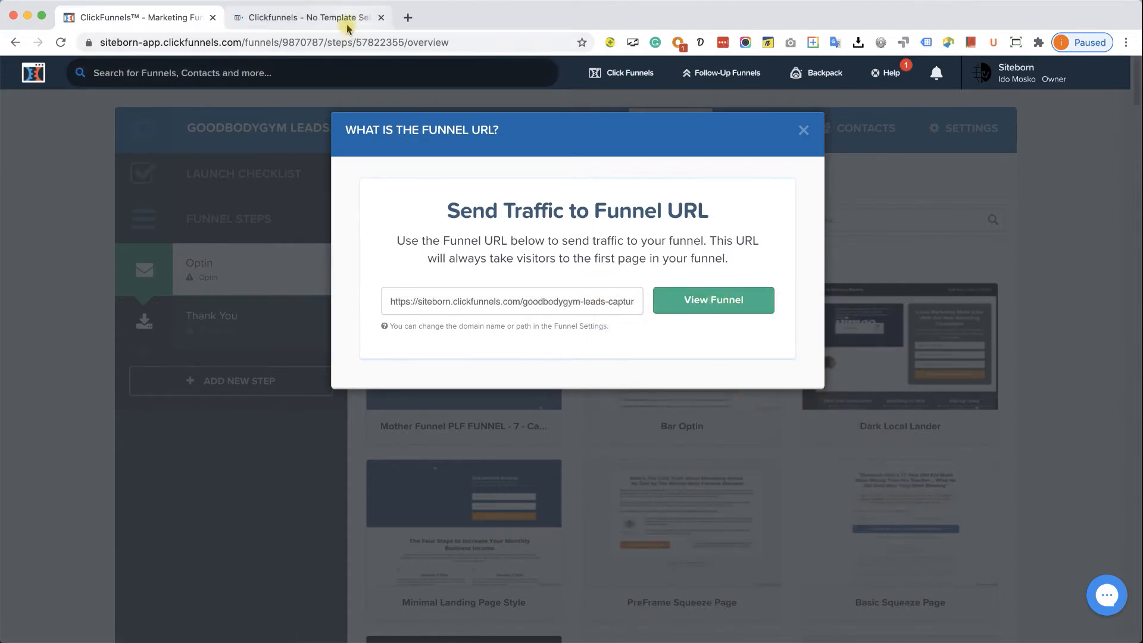
click(347, 21)
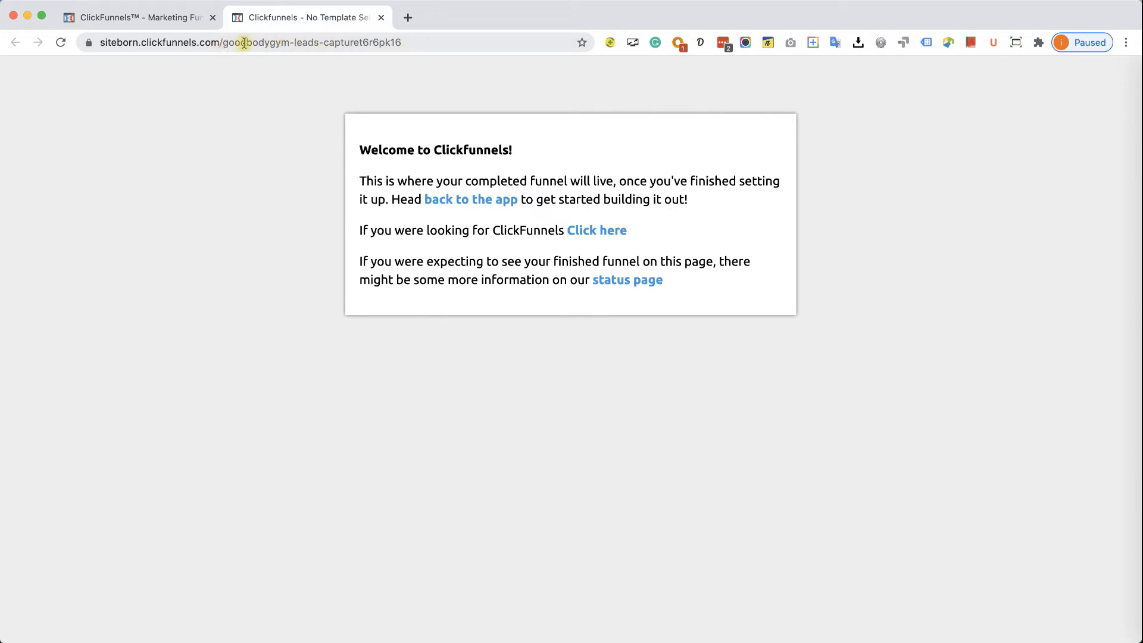
click(381, 18)
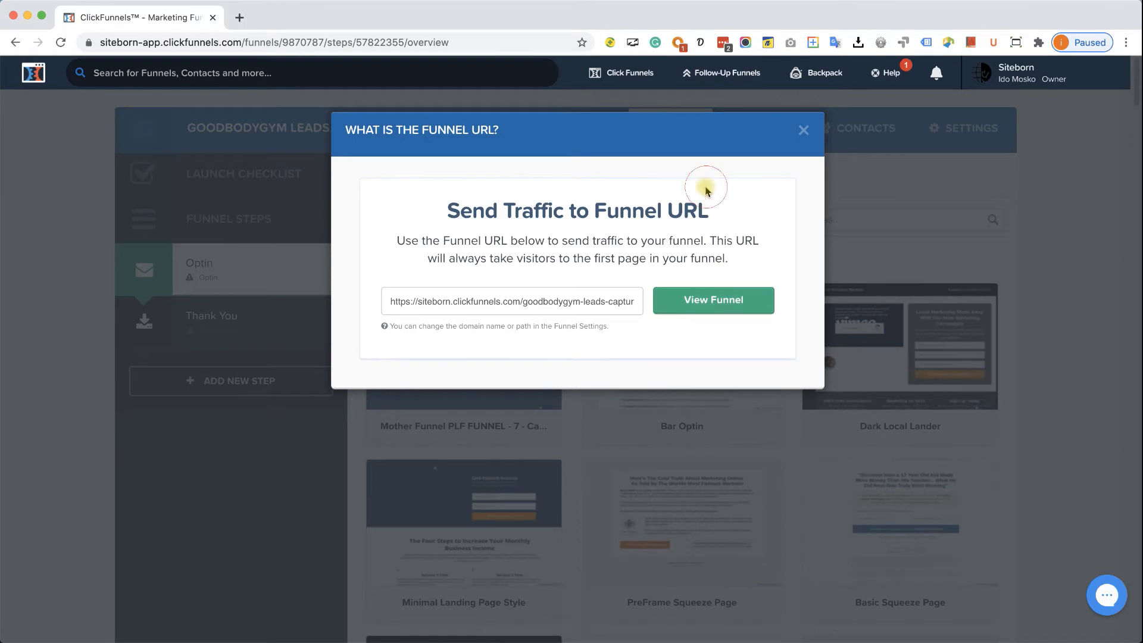
- Open the funnel's settings and leave its domain blank
click(805, 133)
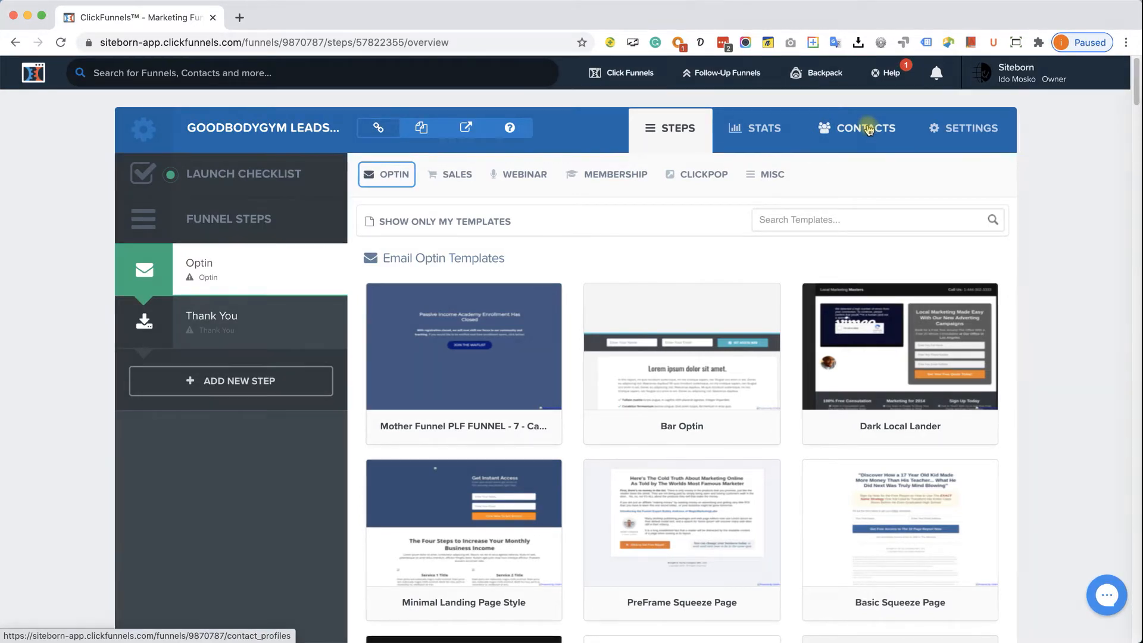
click(968, 130)
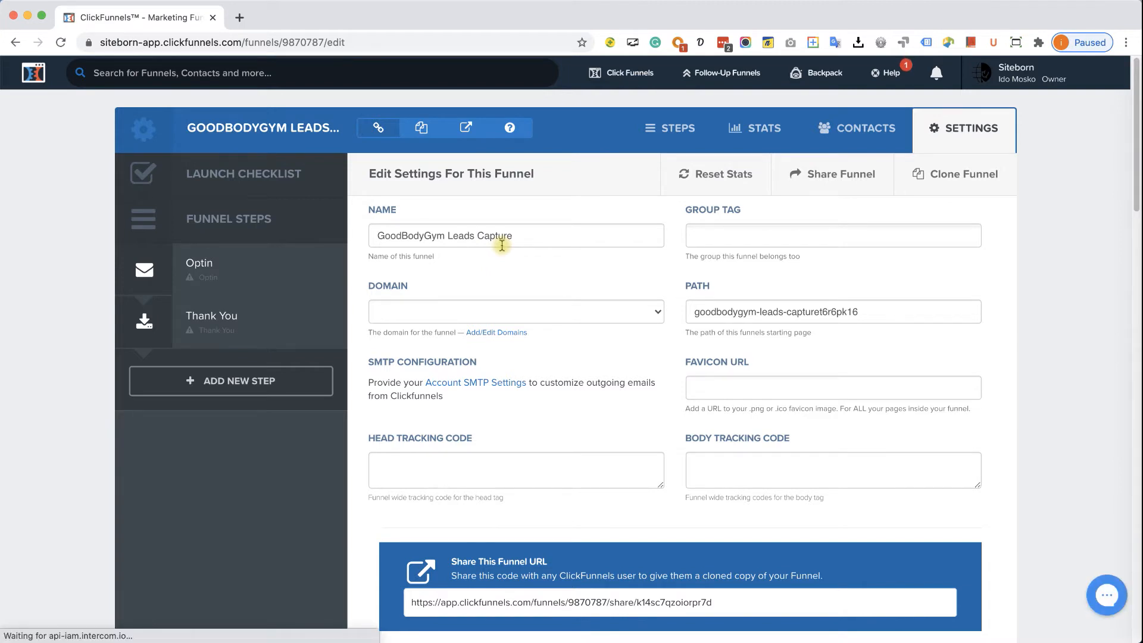
click(527, 319)
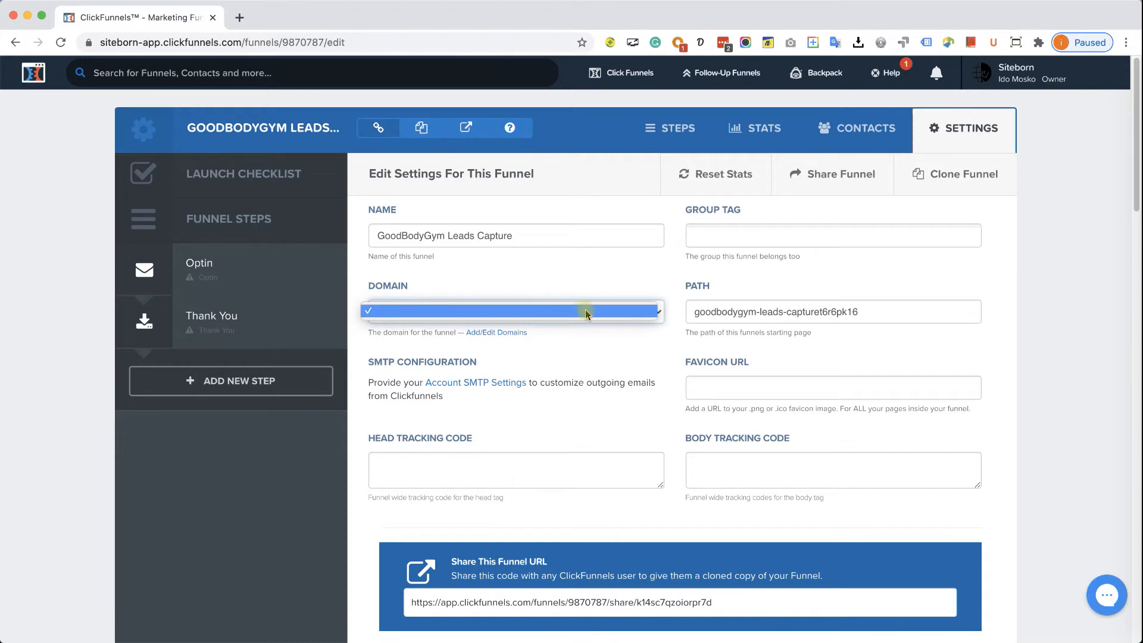
click(600, 318)
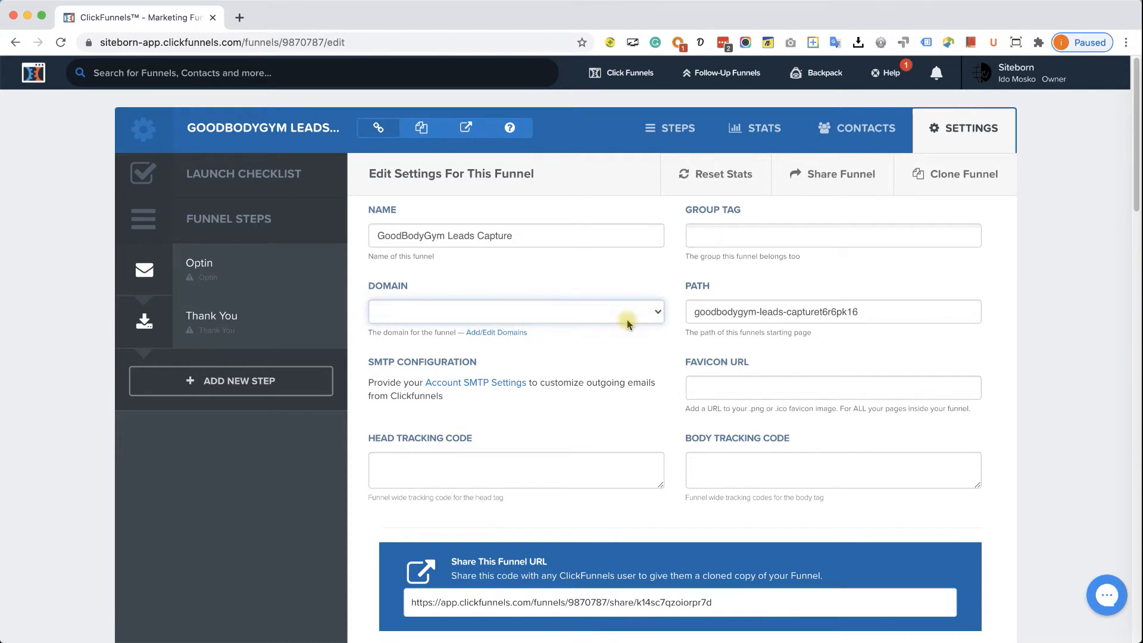
- Replace the funnel path with 'signup'
triple_click(774, 312)
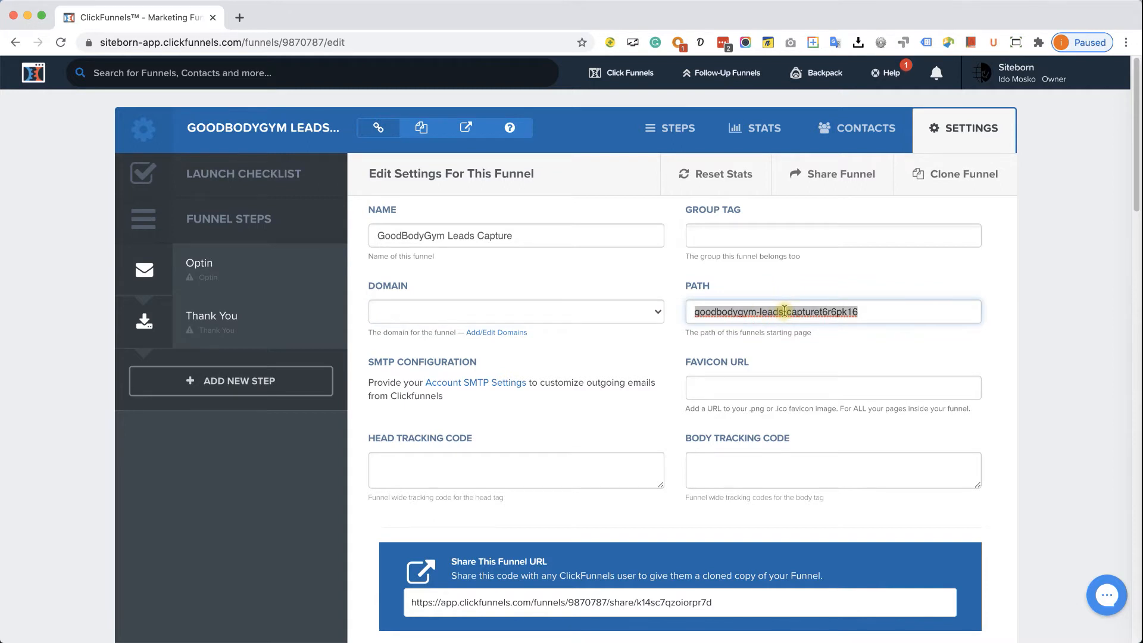
text(signup)
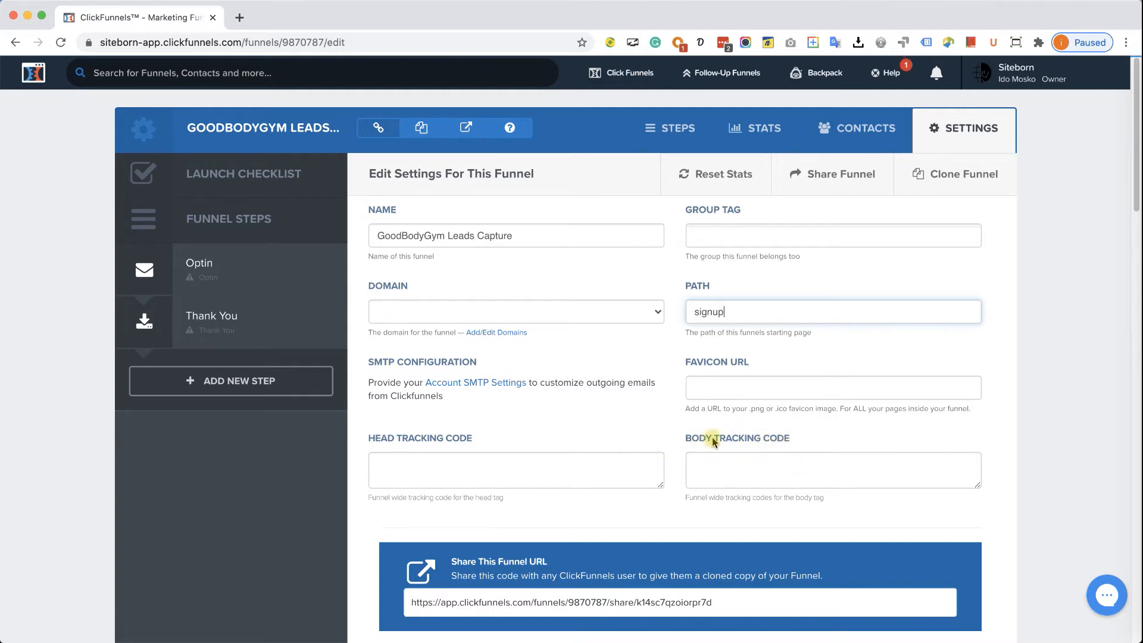
scroll(857, 423, down, 20)
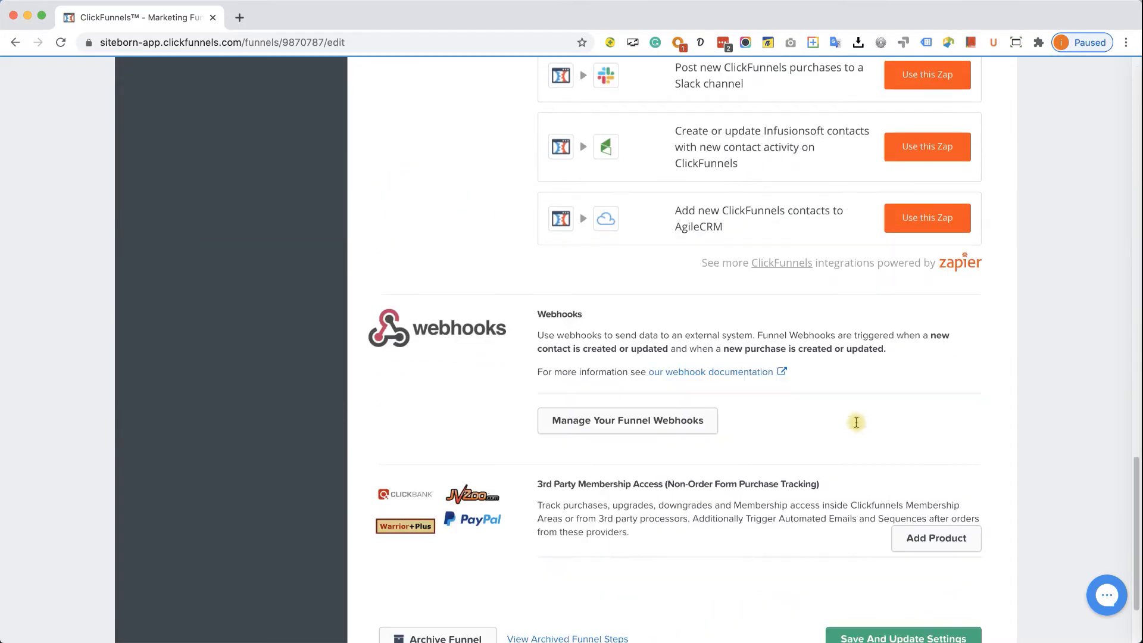
scroll(856, 422, down, 3)
- Save the 'signup' path and show the funnel's public URL
click(884, 528)
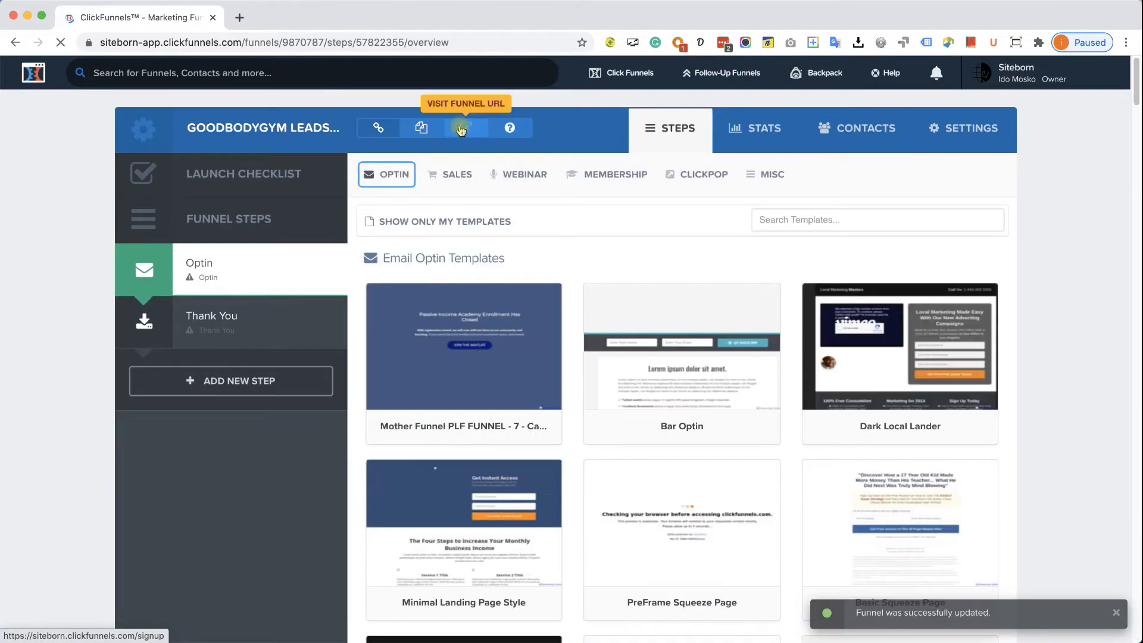
click(509, 129)
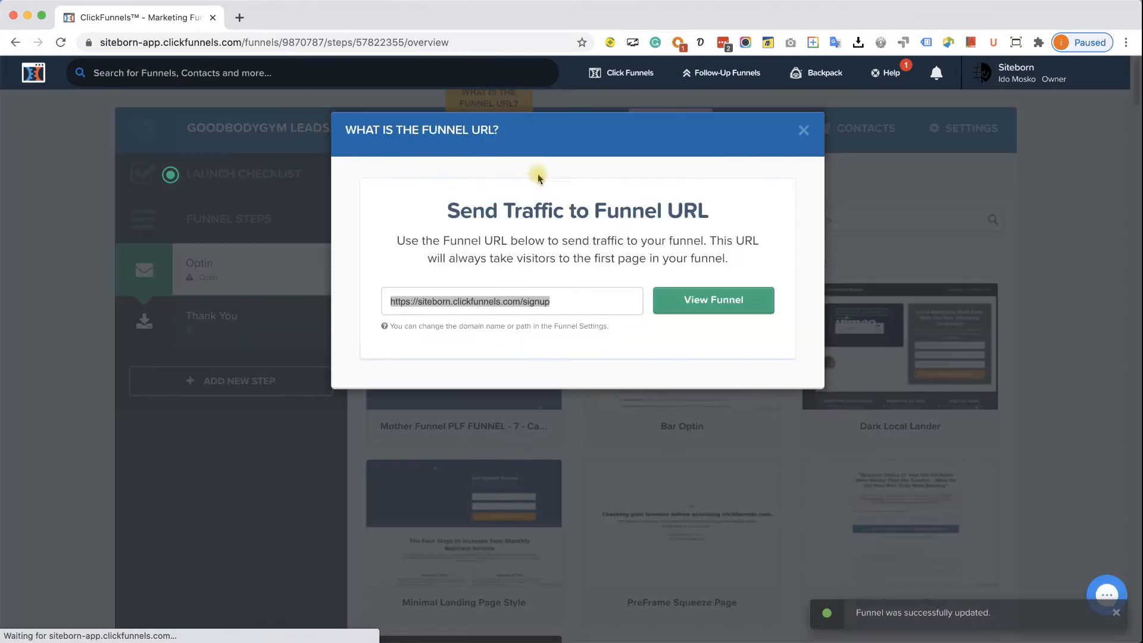
click(542, 302)
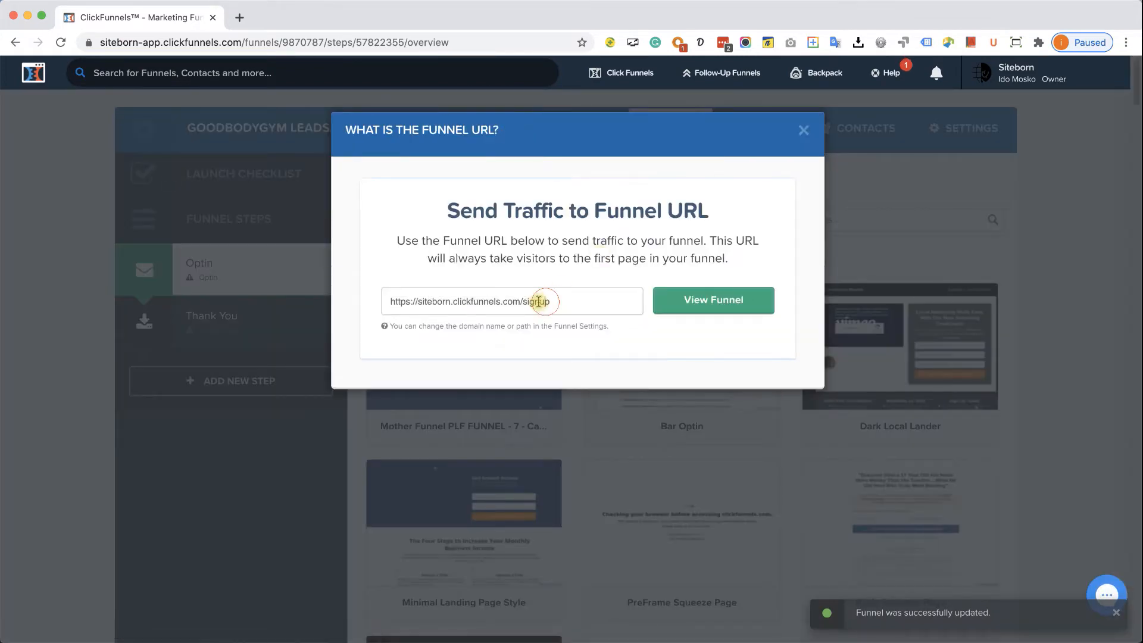
- View the live siteborn.clickfunnels.com/signup page, then close it and the URL dialog
click(737, 303)
click(339, 18)
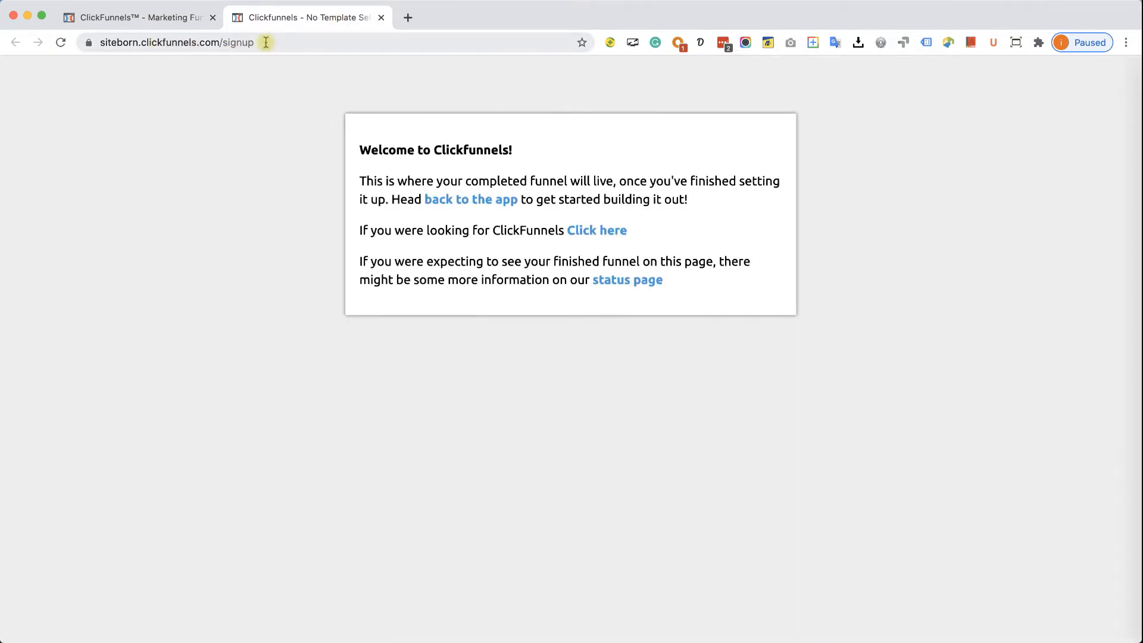
click(380, 19)
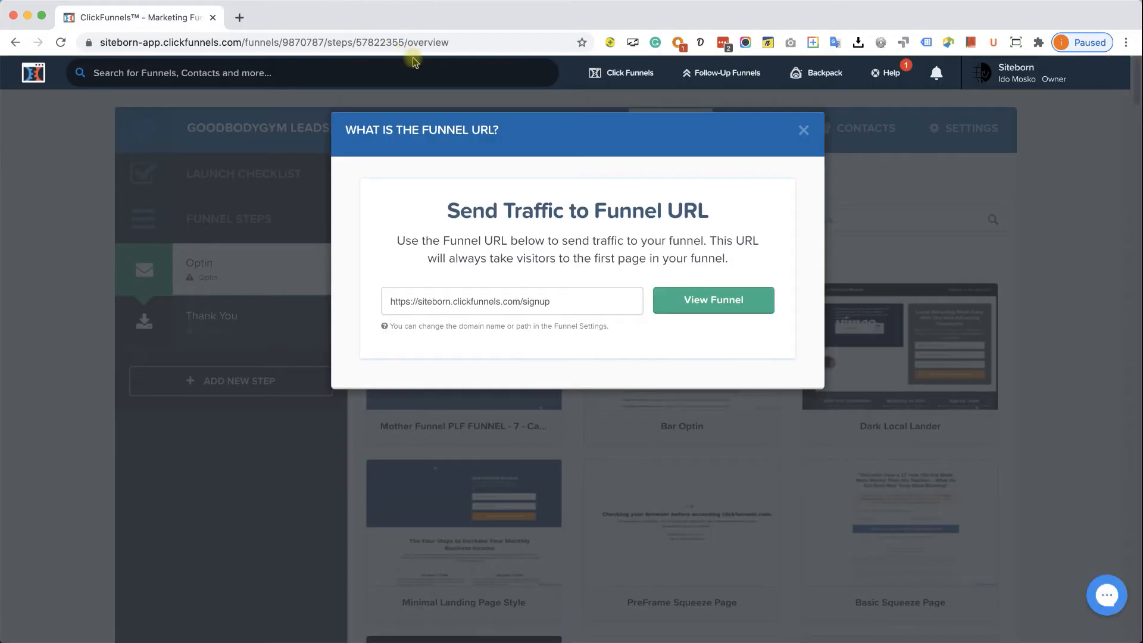
click(803, 132)
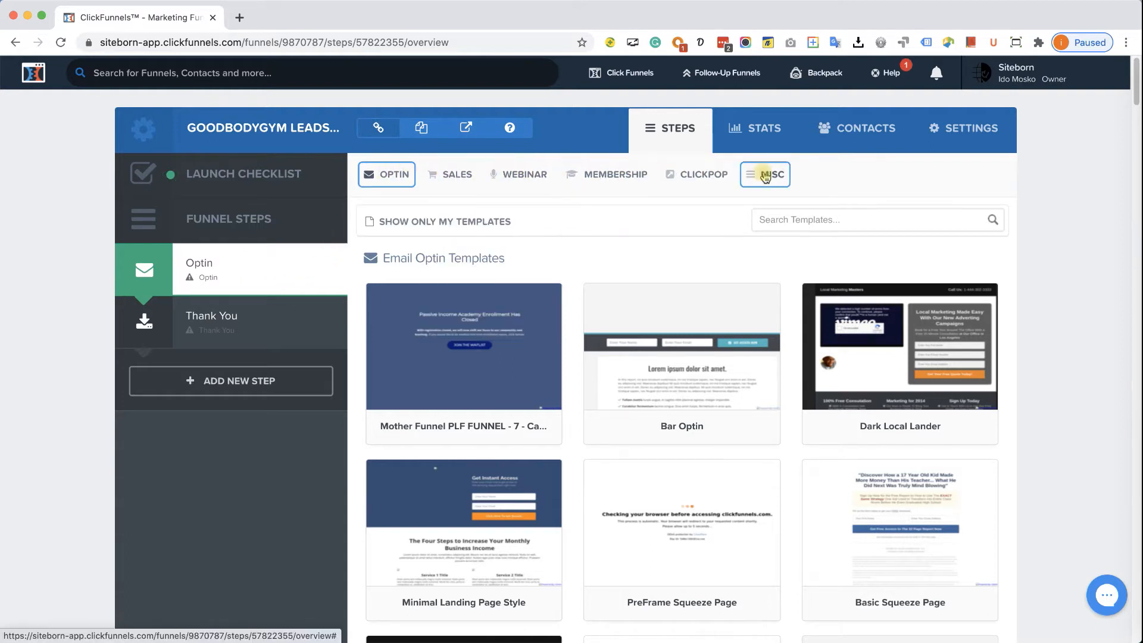
mouse_move(392, 182)
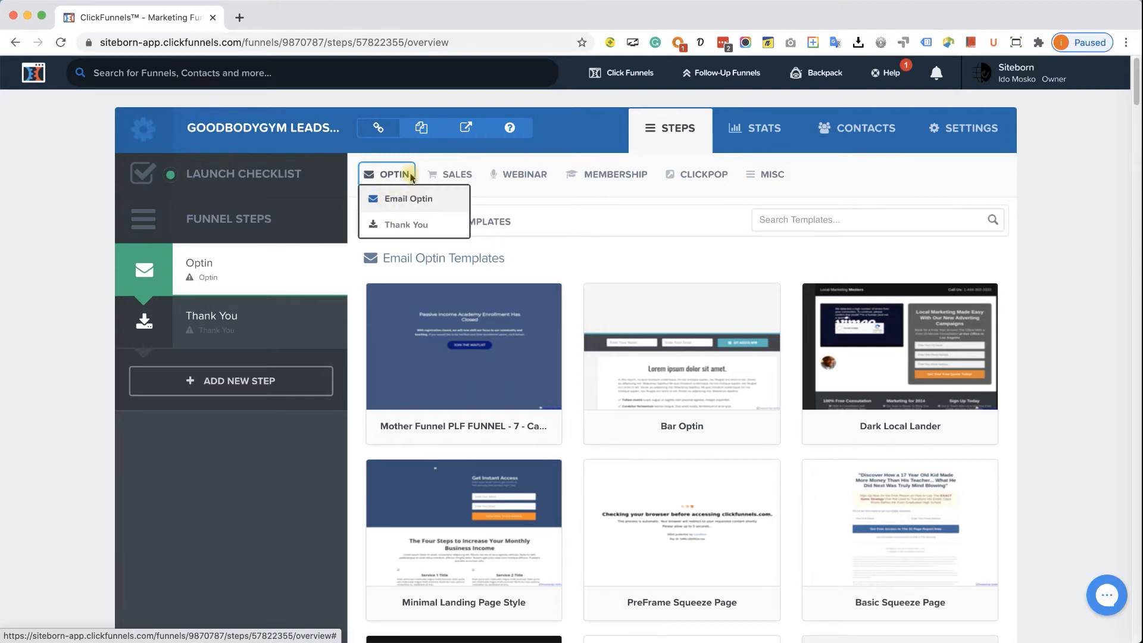
mouse_move(469, 169)
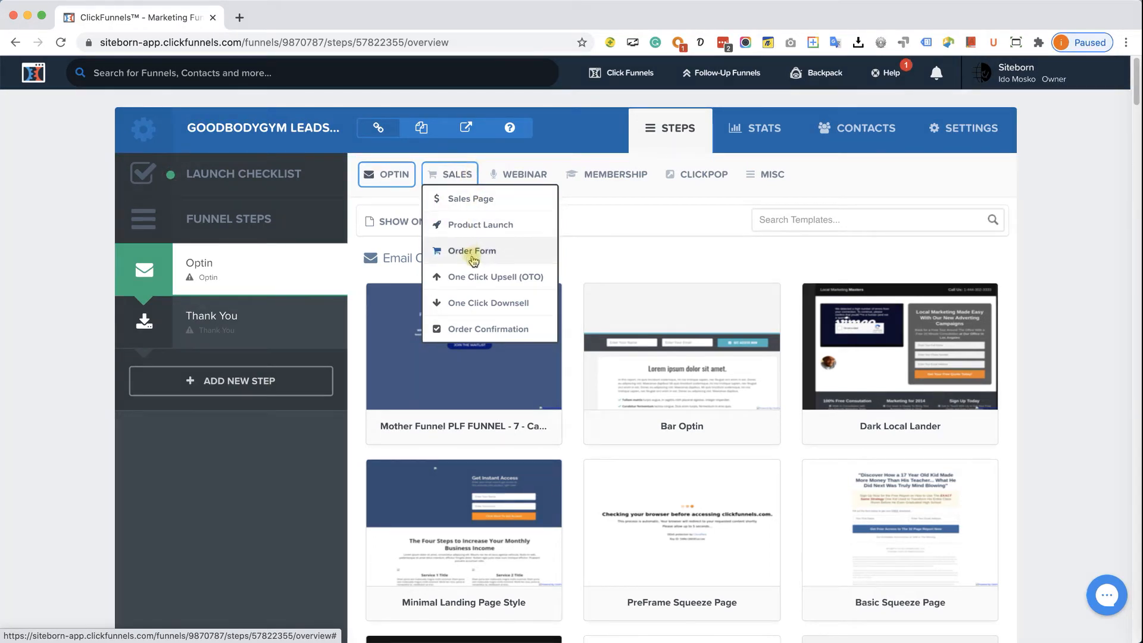
mouse_move(652, 173)
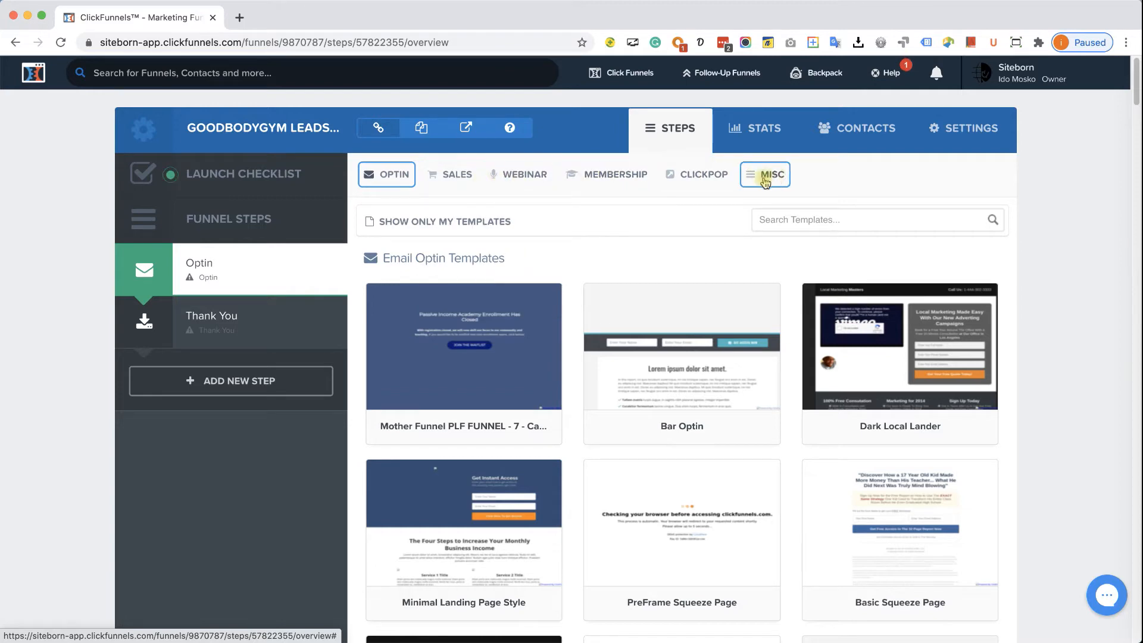
mouse_move(536, 176)
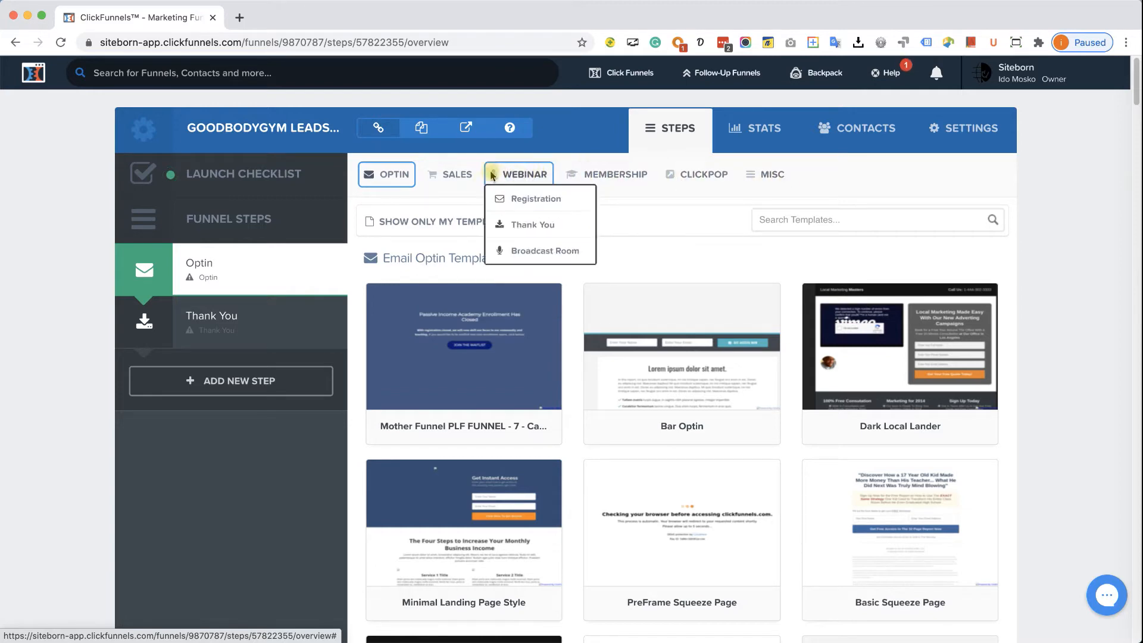
mouse_move(469, 431)
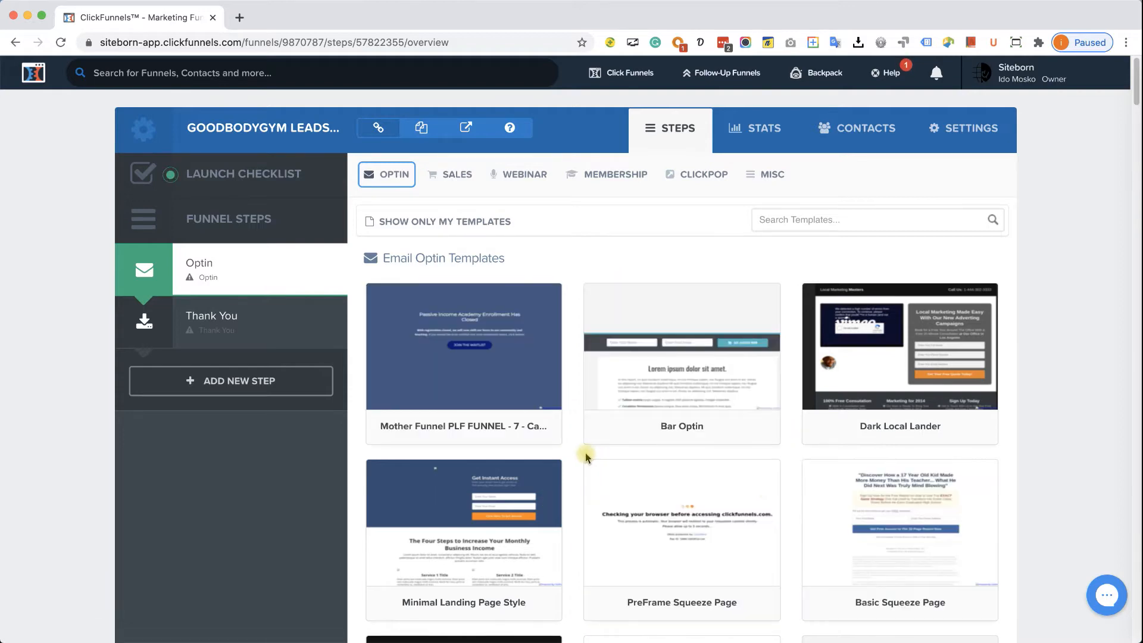
mouse_move(510, 434)
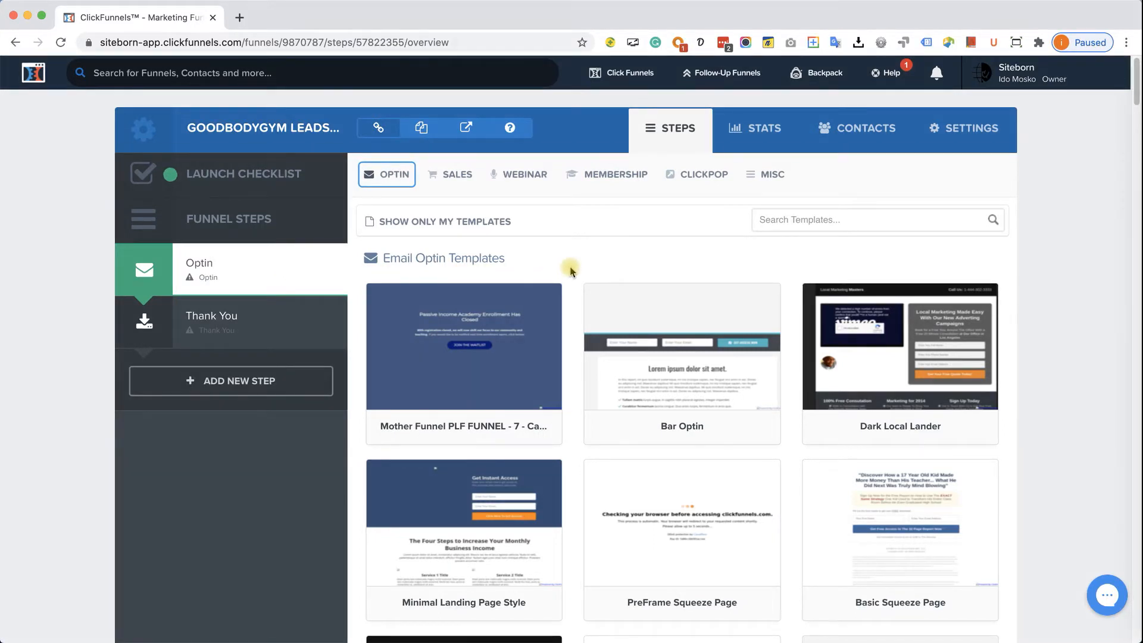
scroll(571, 381, down, 2)
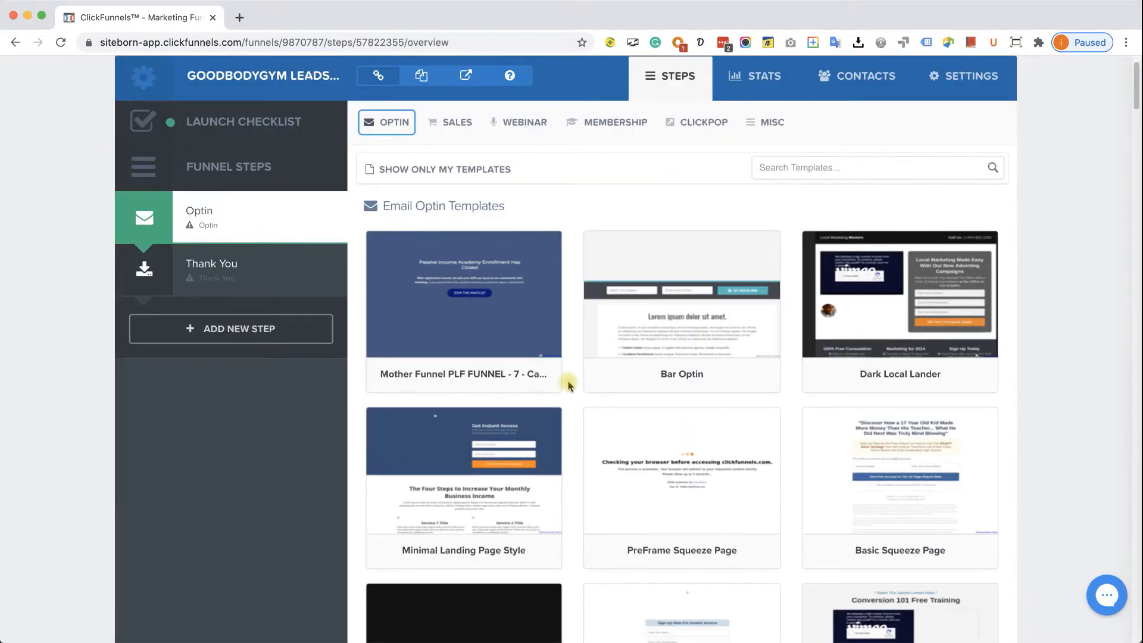
scroll(667, 402, down, 10)
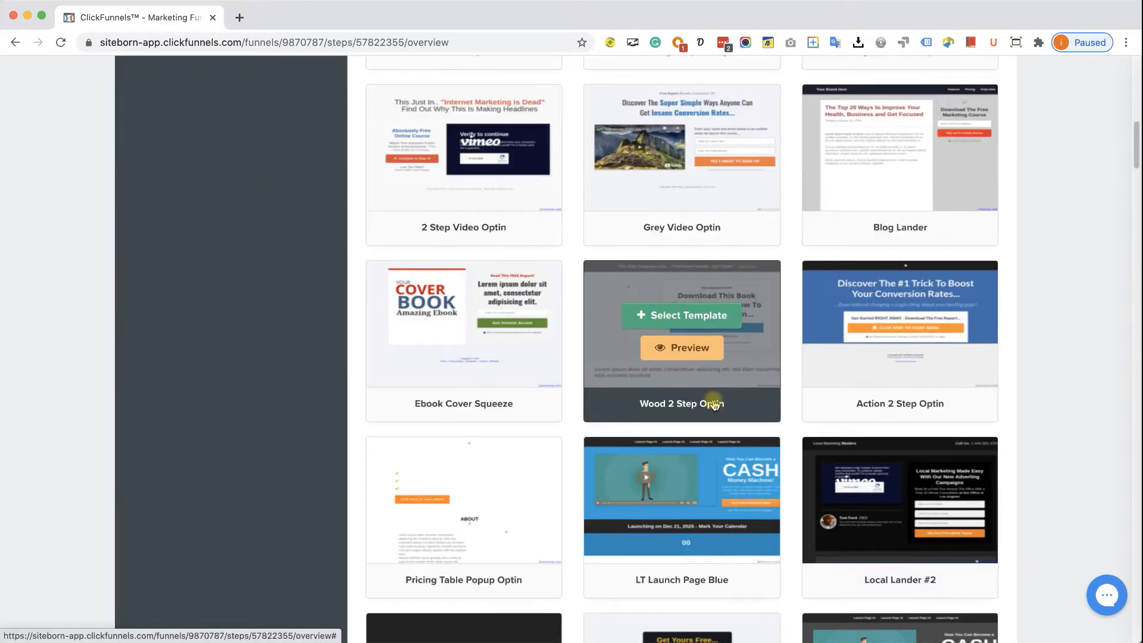
scroll(715, 405, down, 8)
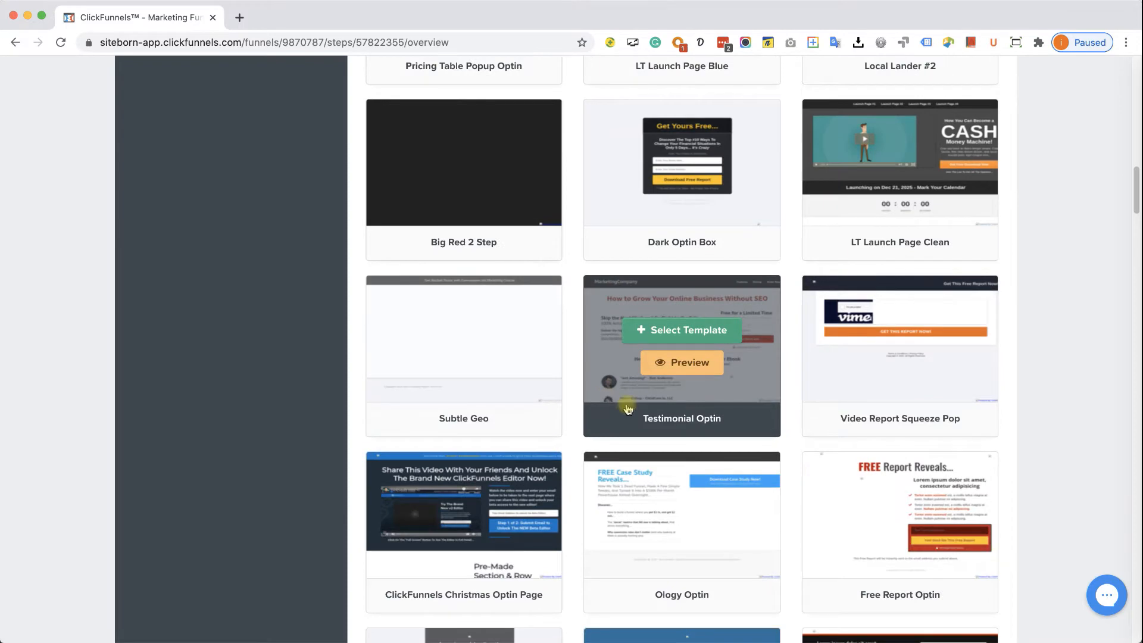
scroll(631, 410, down, 9)
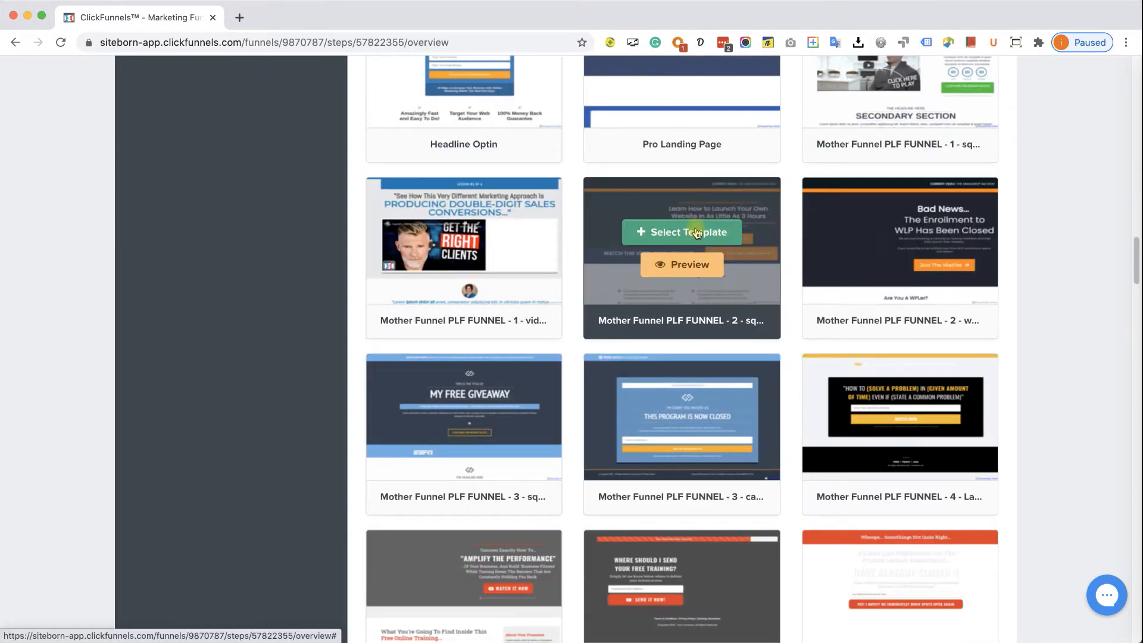
click(704, 271)
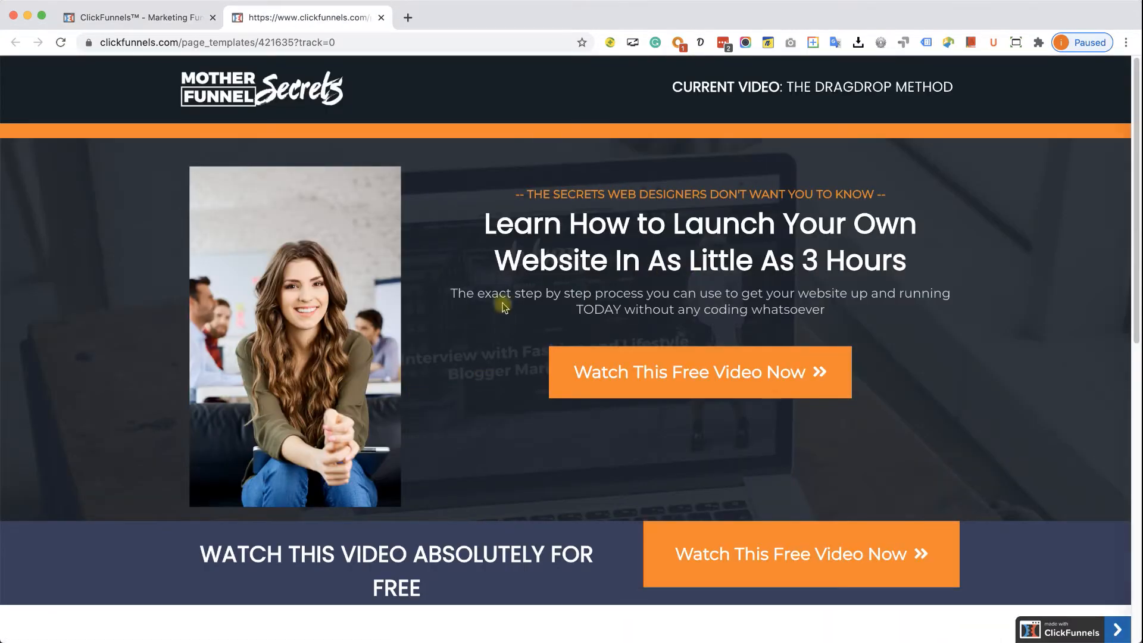
scroll(536, 337, down, 3)
scroll(544, 342, down, 10)
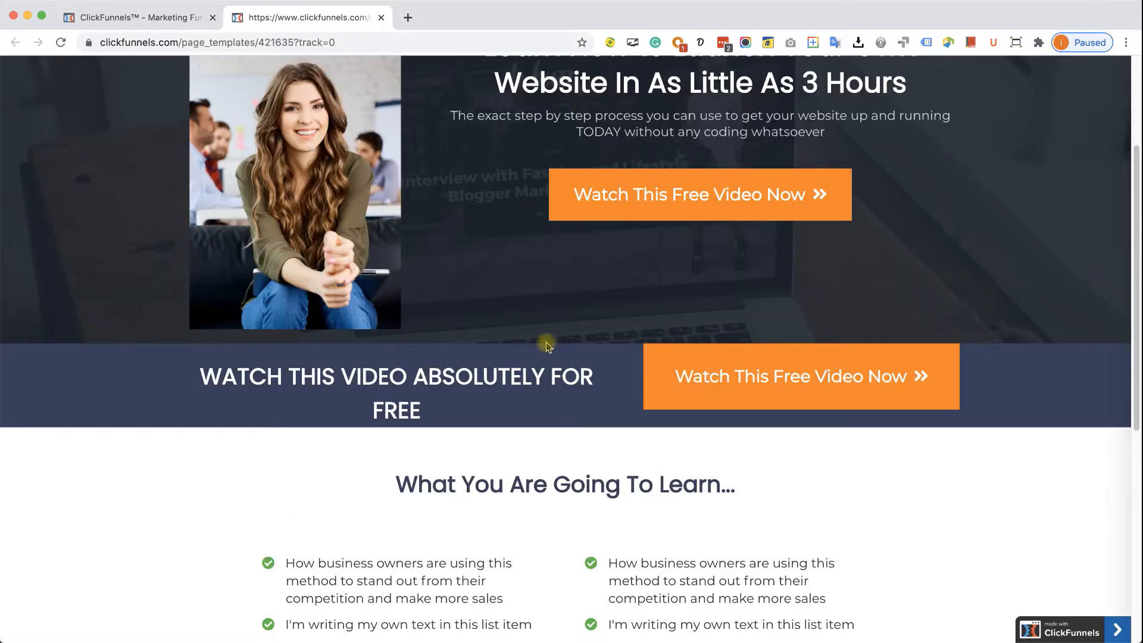
scroll(547, 345, up, 10)
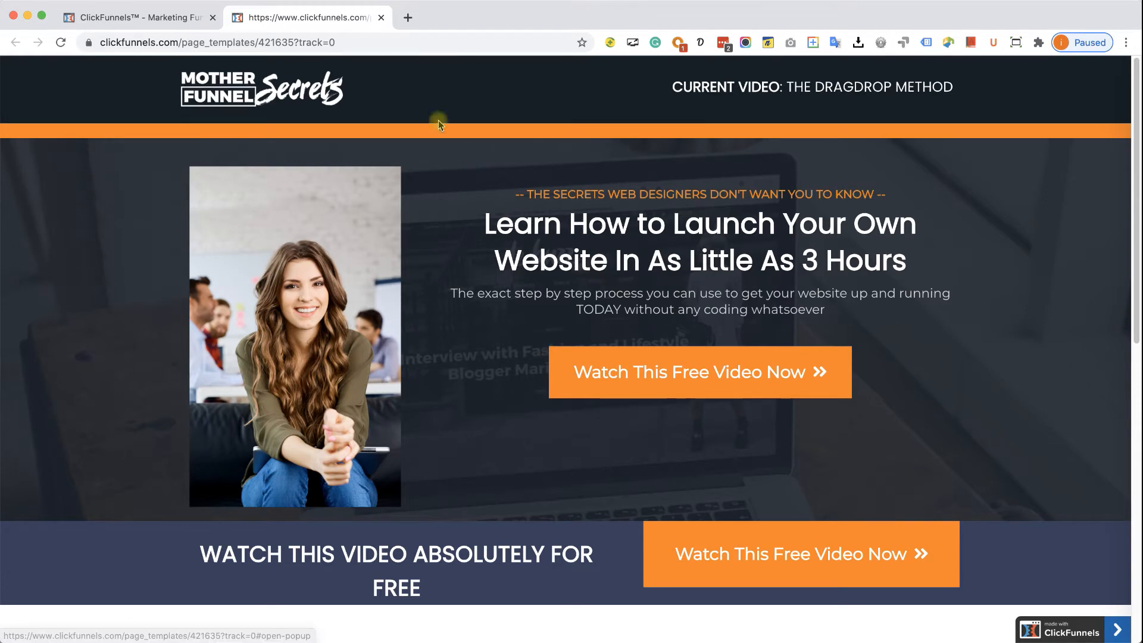
click(381, 21)
mouse_move(673, 306)
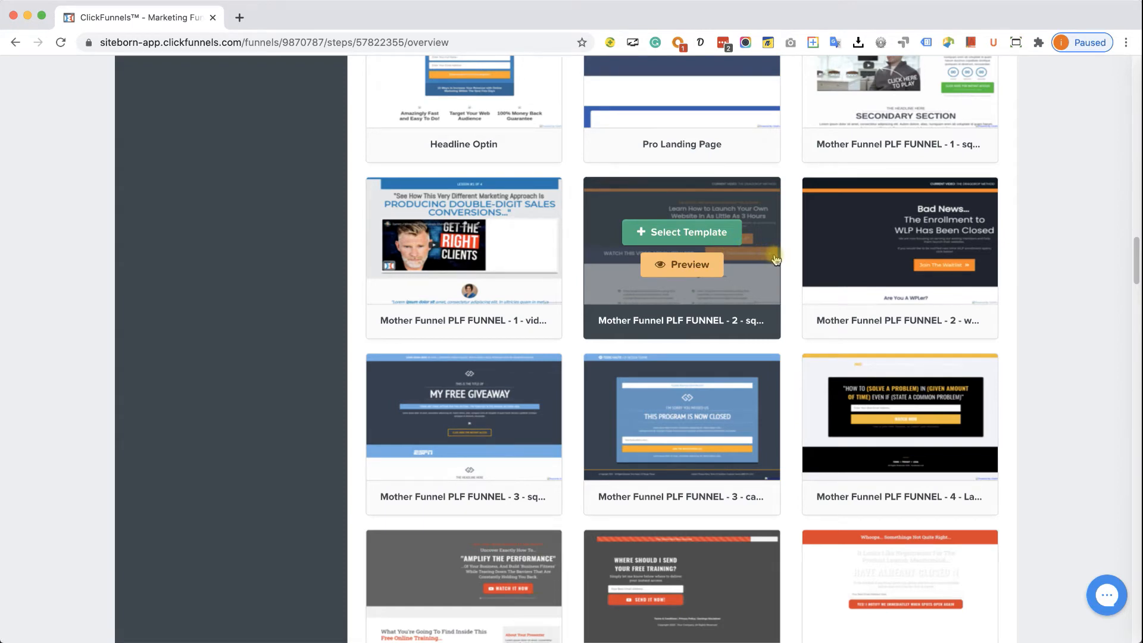
scroll(791, 302, down, 10)
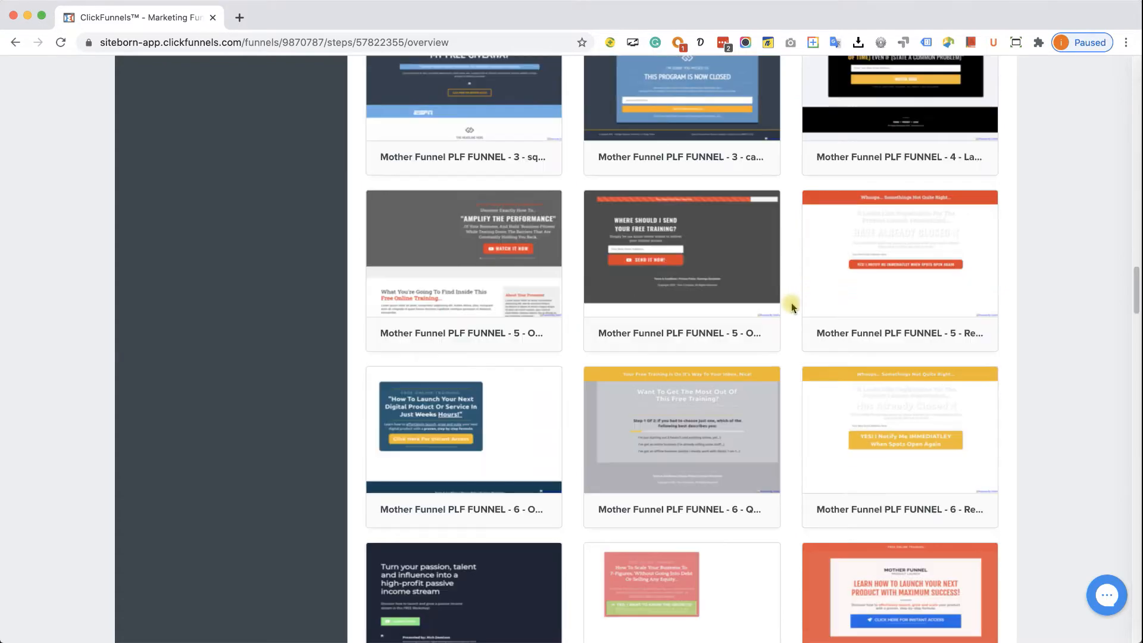
scroll(792, 306, down, 20)
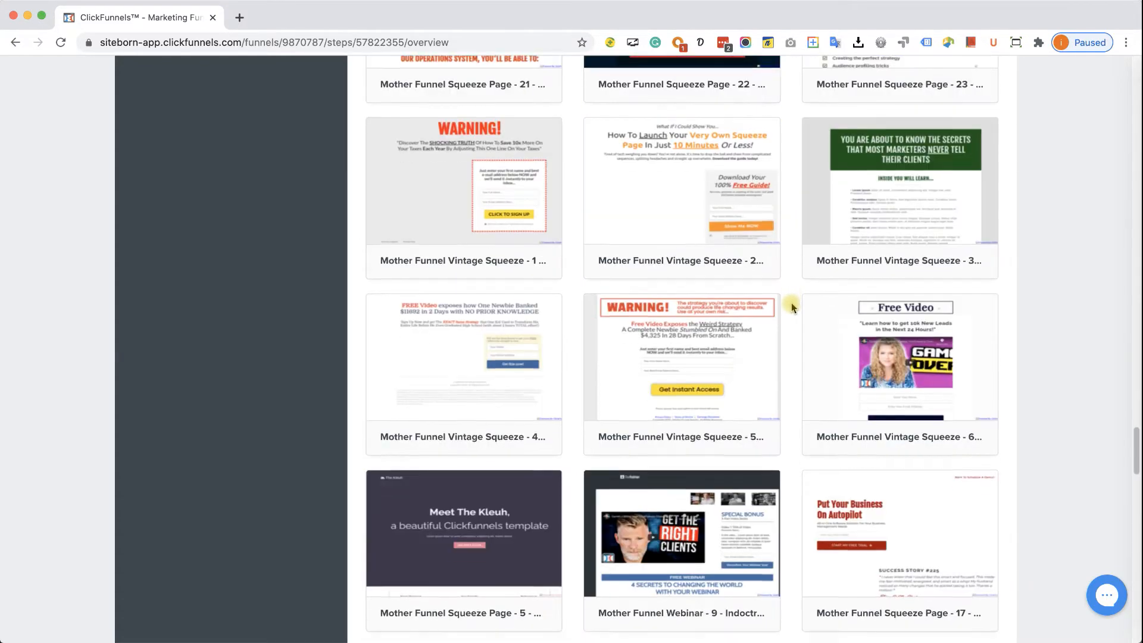
scroll(791, 307, down, 8)
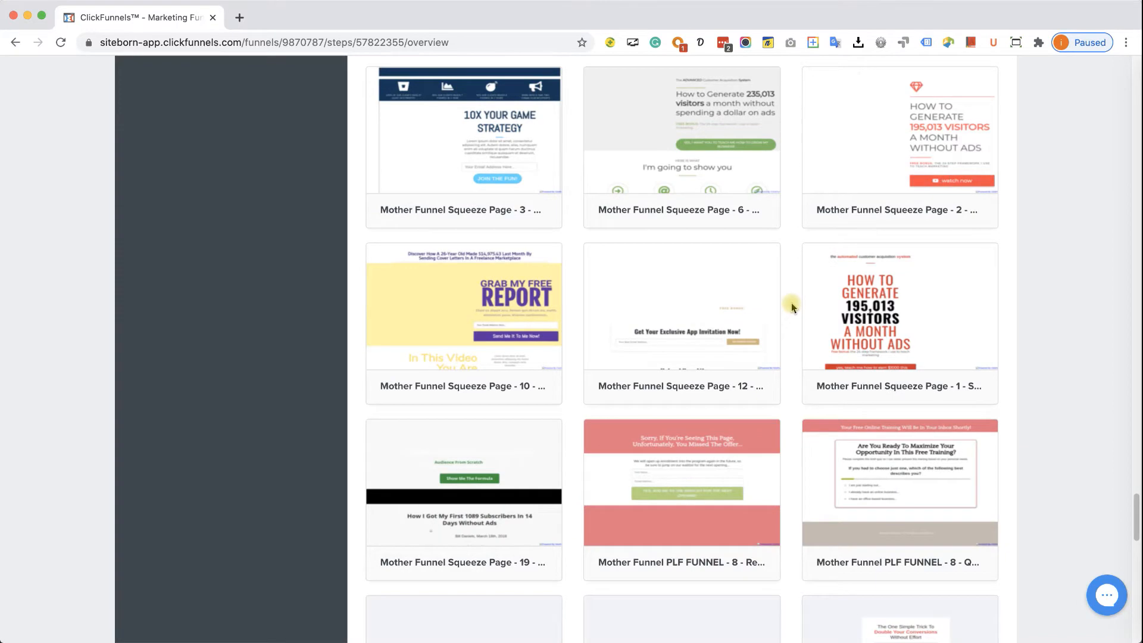
scroll(790, 307, down, 4)
scroll(791, 306, down, 10)
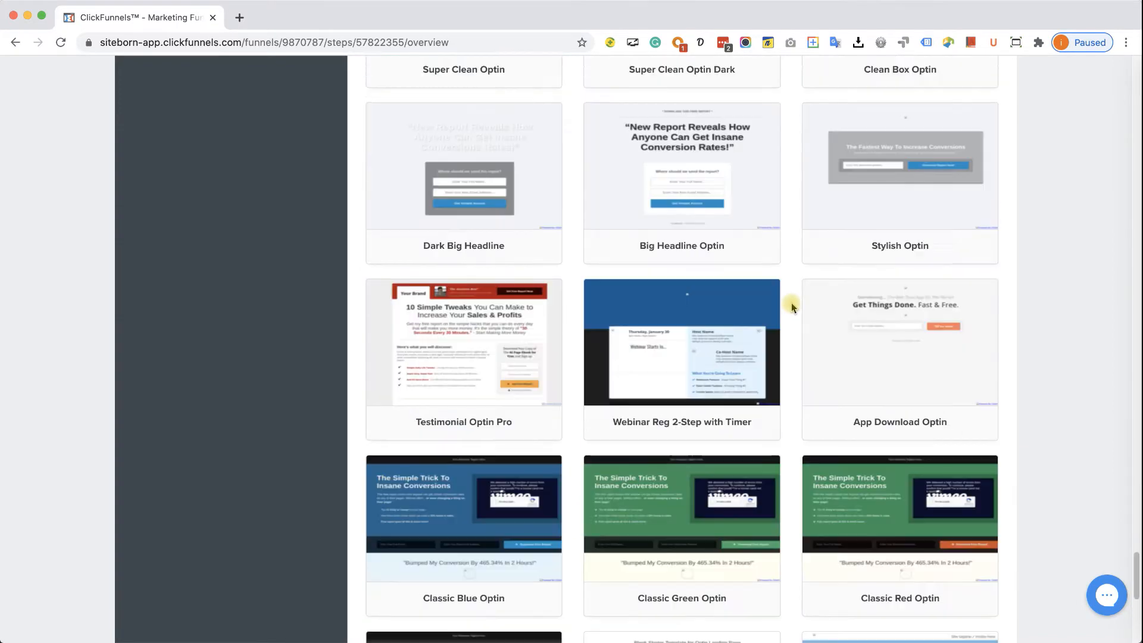
mouse_move(729, 211)
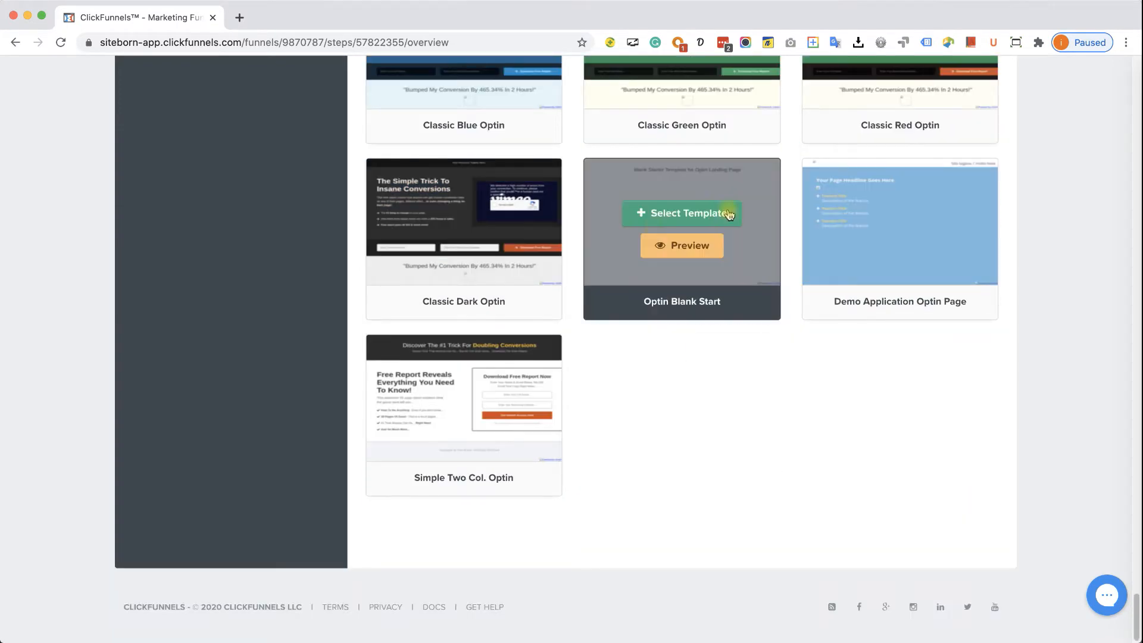
- Apply the Optin Blank Start template and open the Optin page in the editor
click(699, 212)
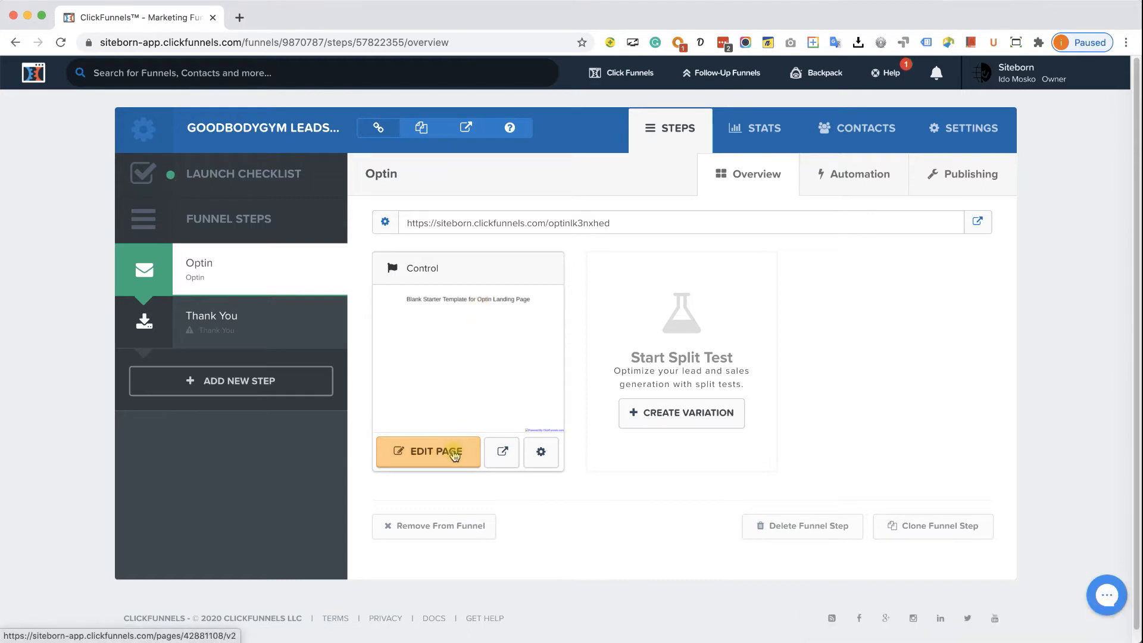
click(454, 454)
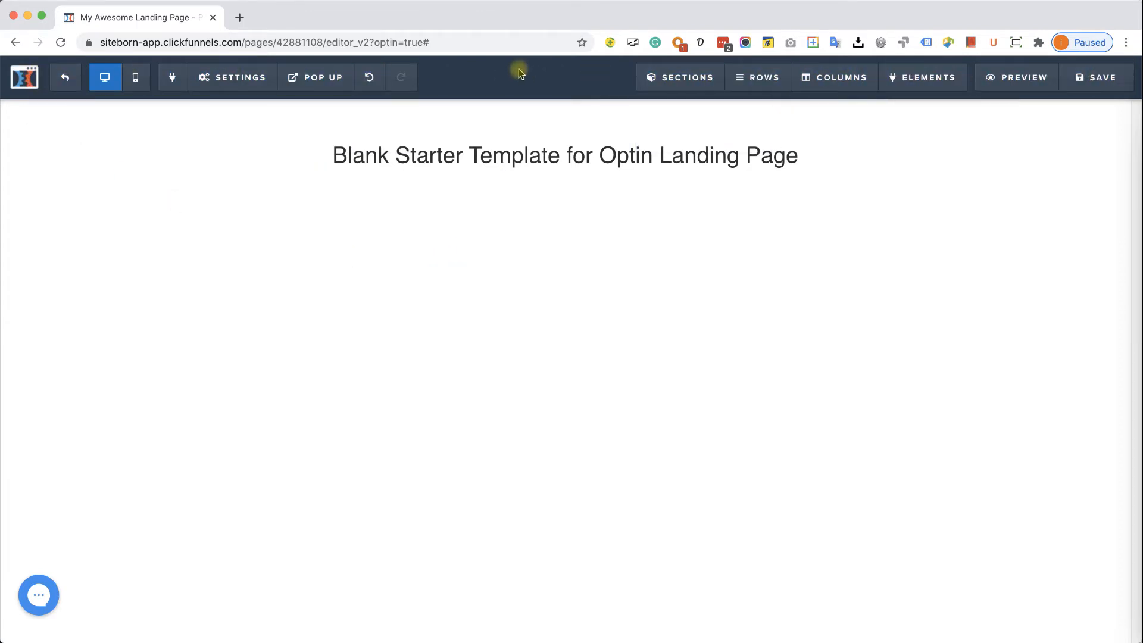
- Switch the editor to Mobile view to preview the blank Optin page
mouse_move(240, 82)
mouse_move(919, 86)
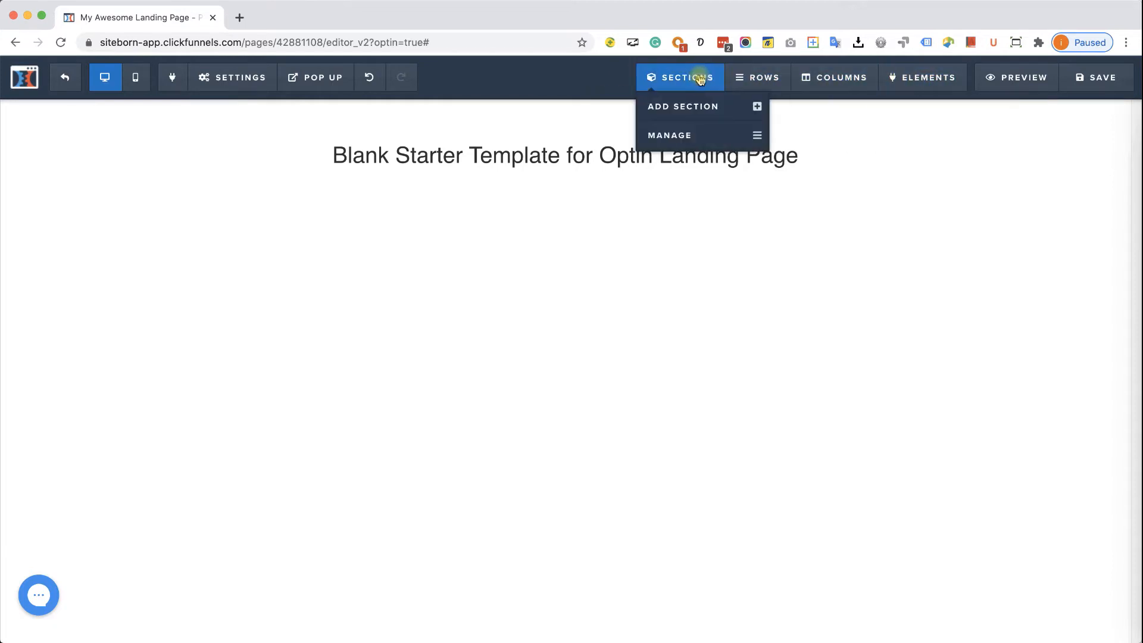
mouse_move(705, 79)
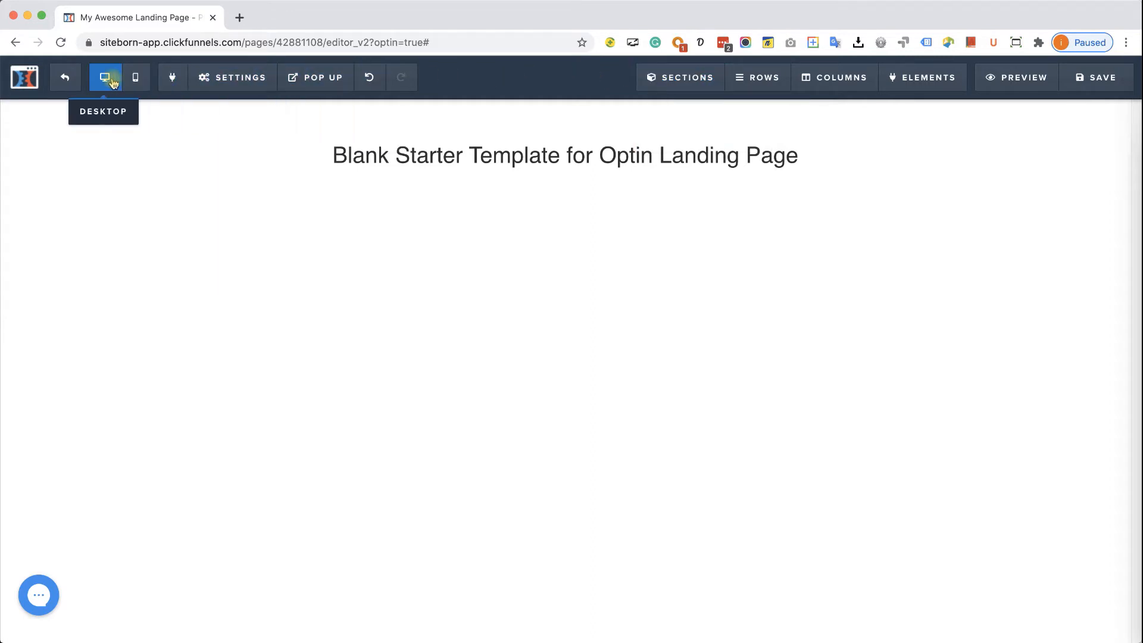
click(135, 77)
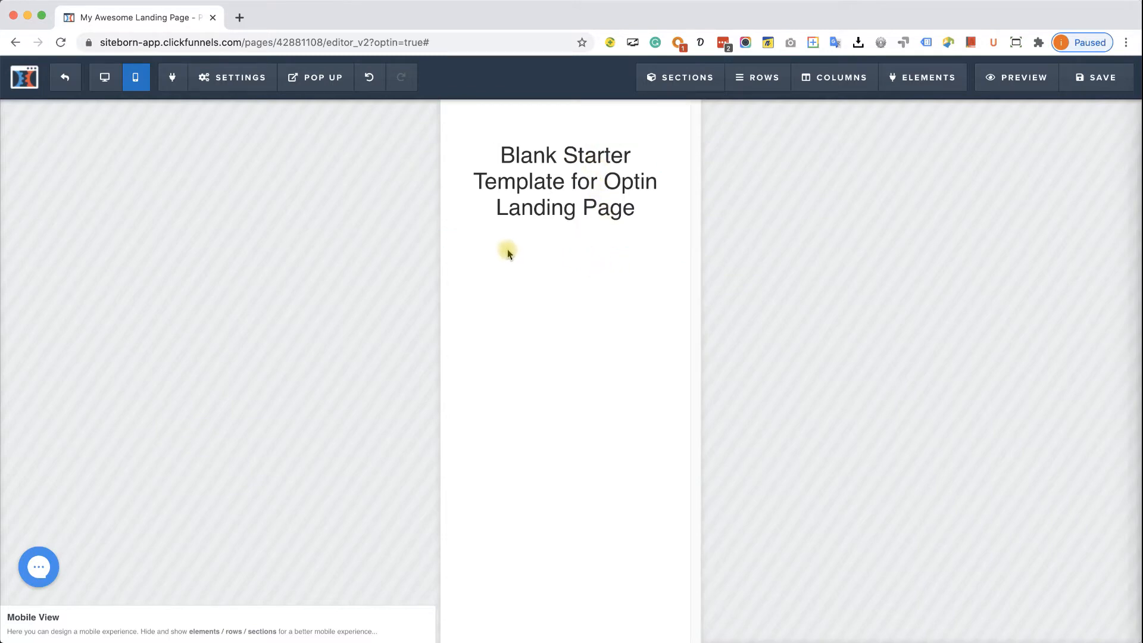
- Switch the editor back to the desktop view of the Optin page
click(105, 77)
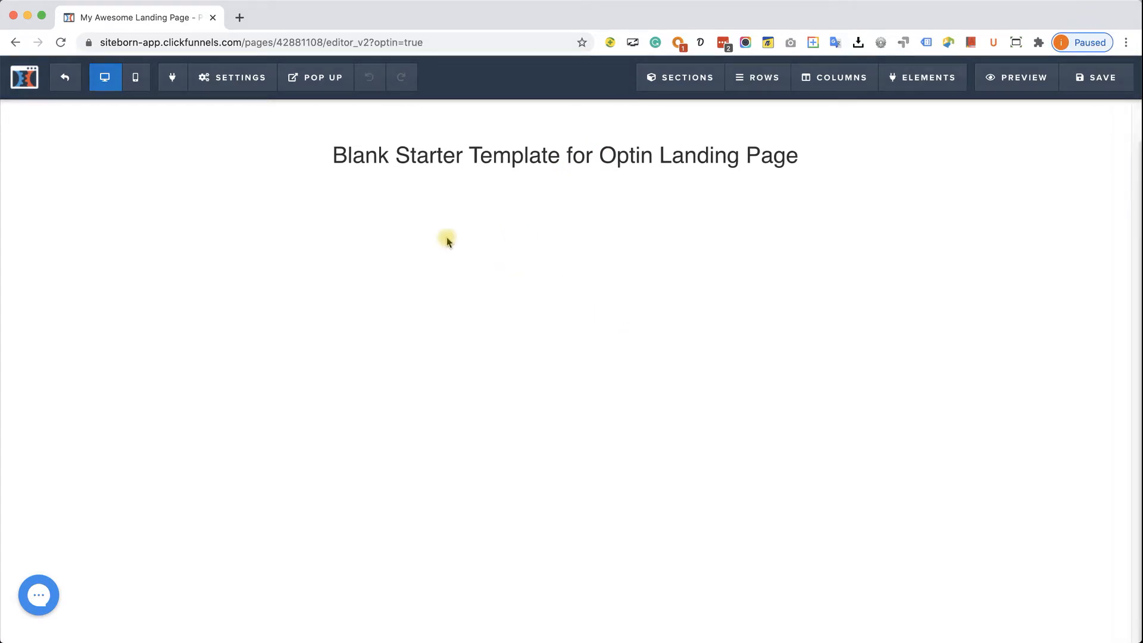
- Load markettraders.com in a new tab and go to the London Daybreak VIP session page
click(240, 17)
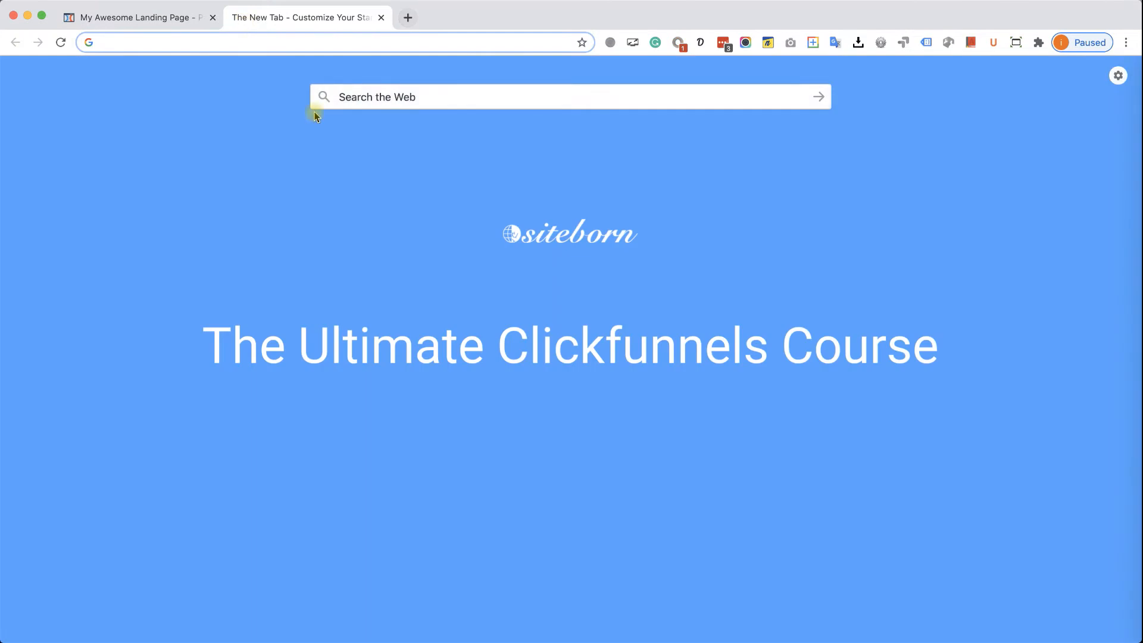
text(https://www.markettraders.com/)
key(Return)
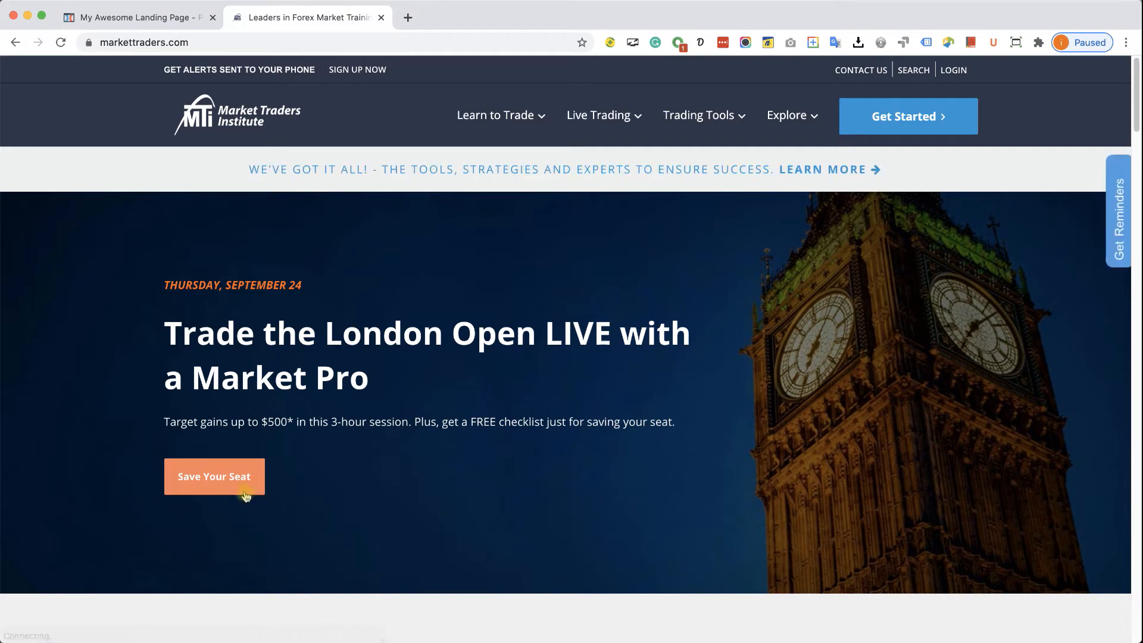
click(217, 477)
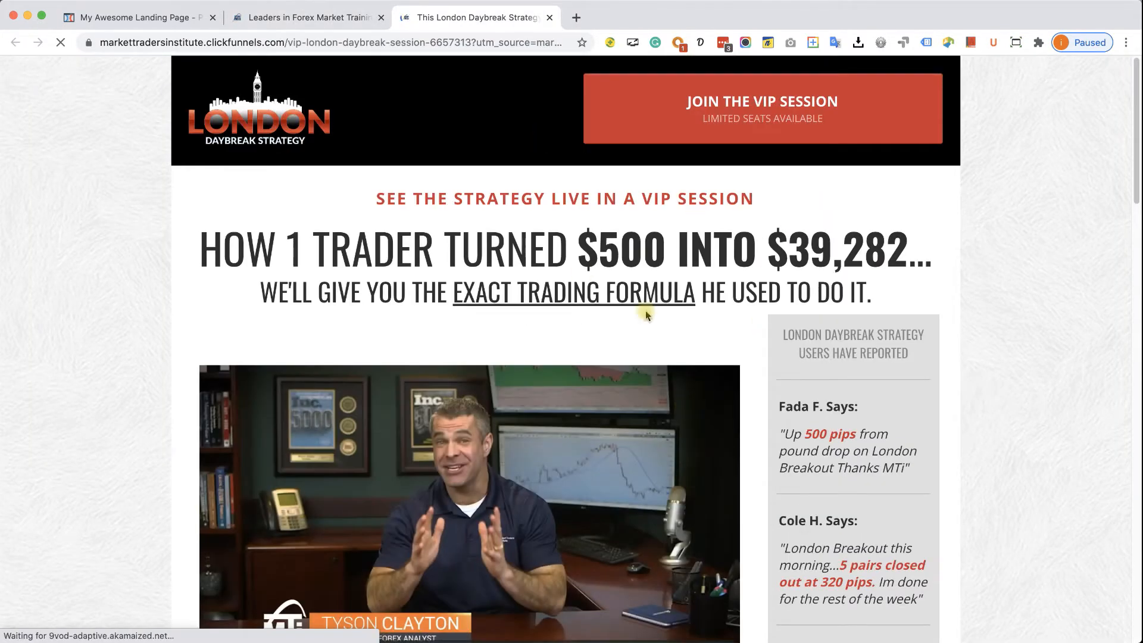
- Scroll through the London Daybreak VIP page to study its layout and $1.97 order form
scroll(604, 323, down, 10)
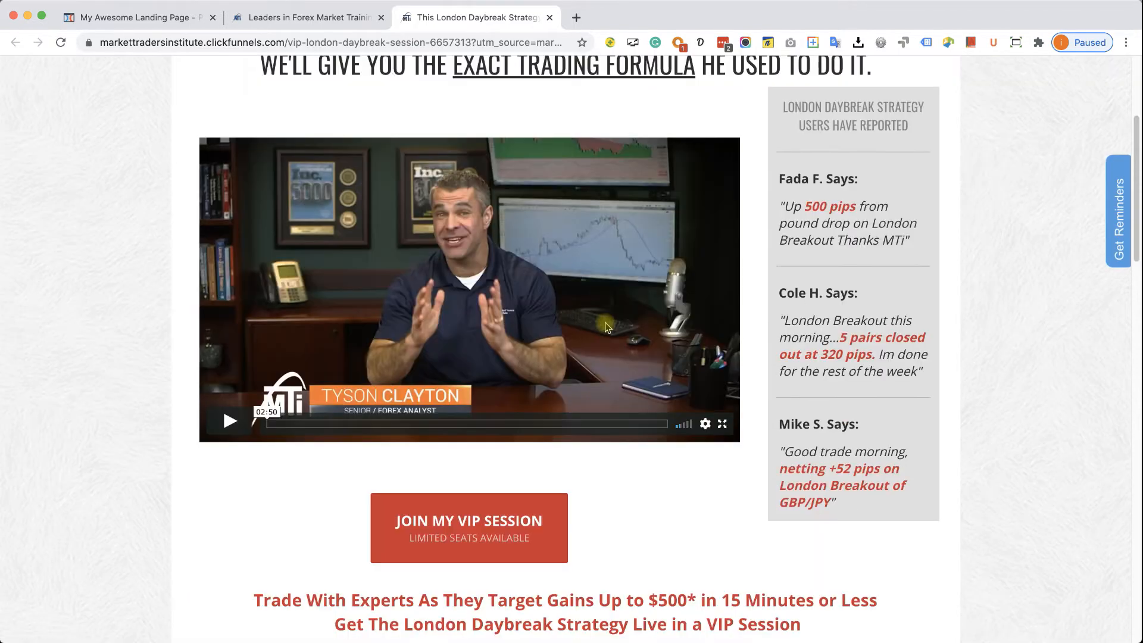
scroll(606, 326, down, 15)
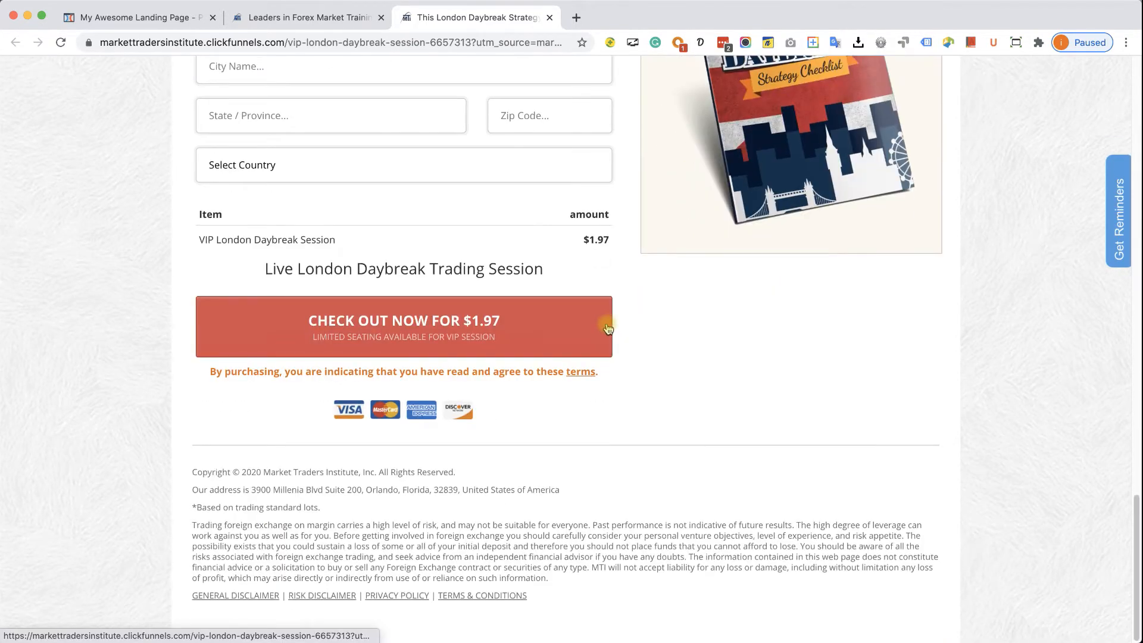
scroll(607, 328, up, 15)
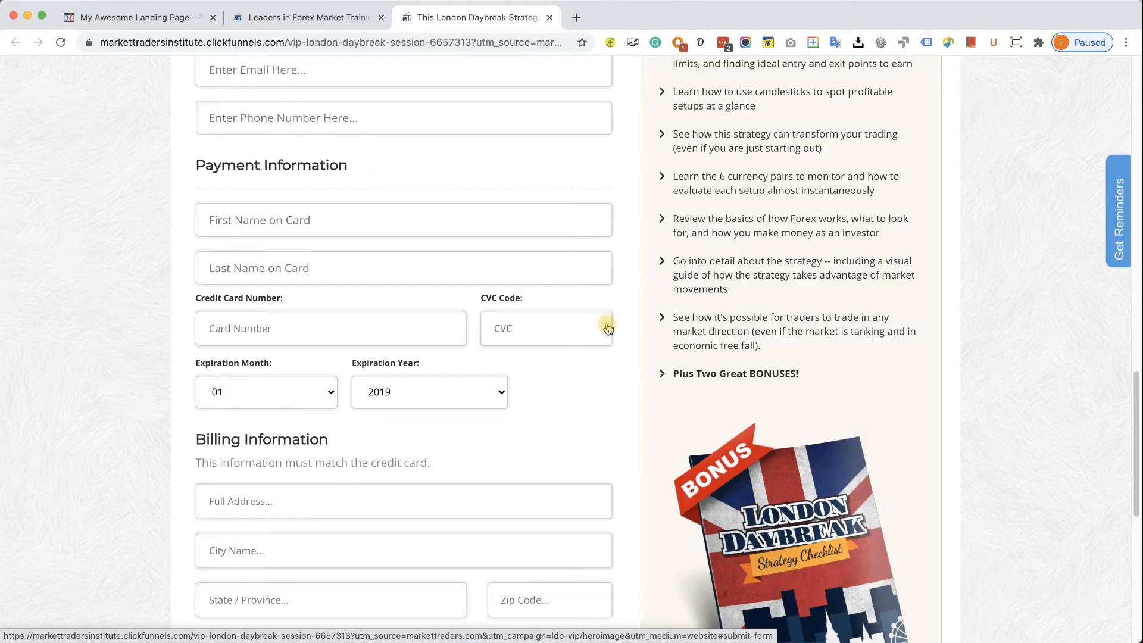
scroll(607, 328, up, 10)
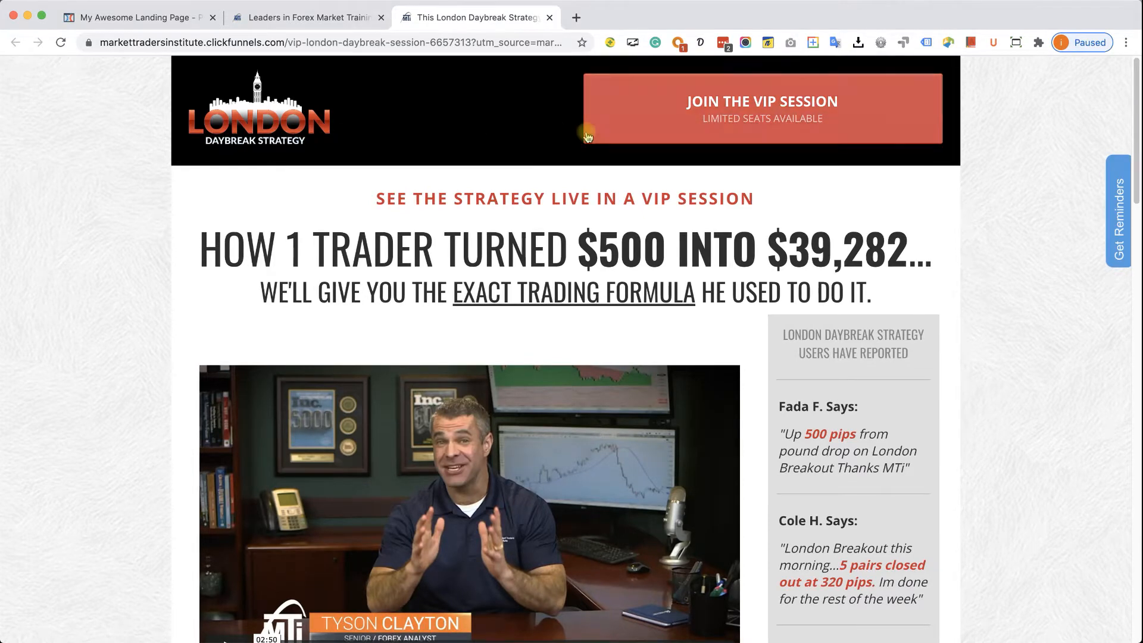
scroll(523, 204, down, 1)
scroll(523, 204, down, 10)
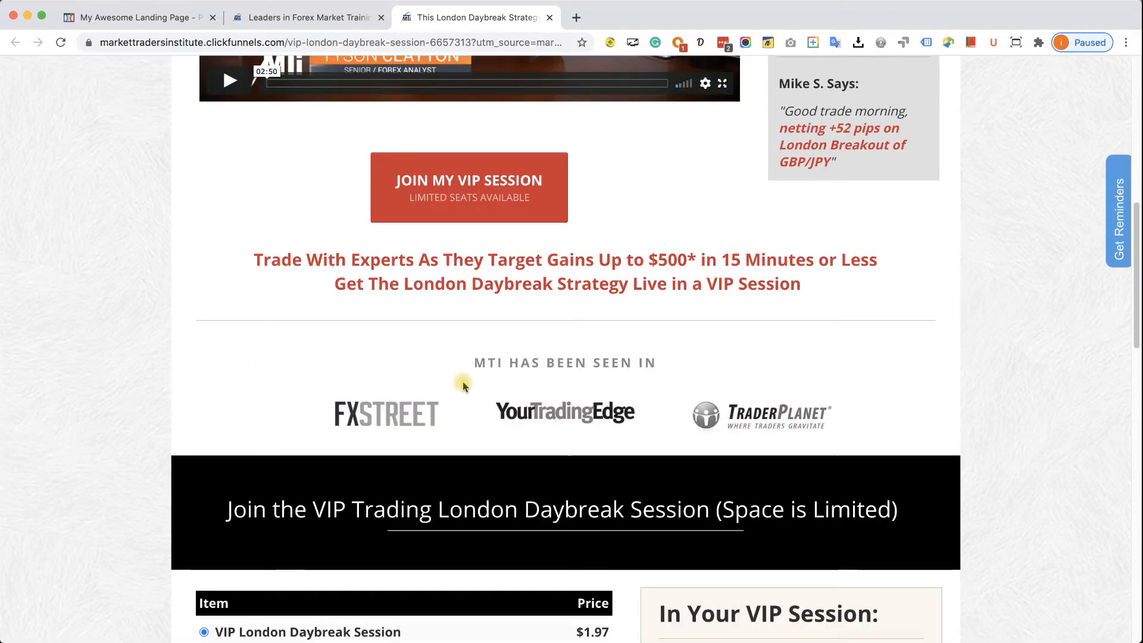
scroll(465, 382, down, 4)
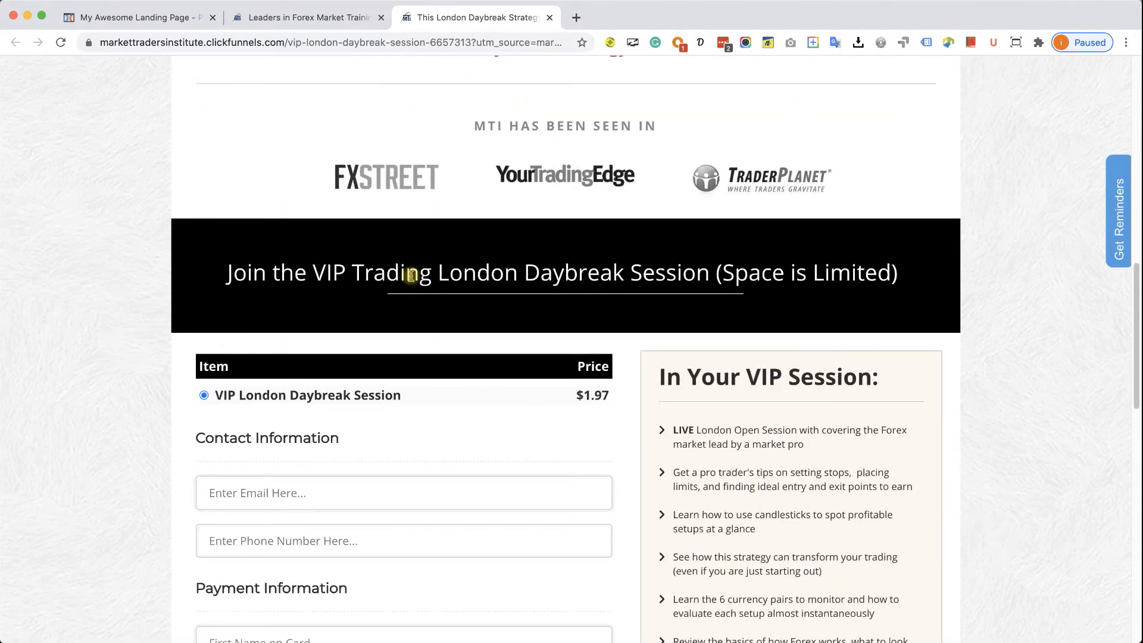
scroll(410, 275, down, 3)
scroll(474, 349, down, 6)
scroll(748, 348, down, 7)
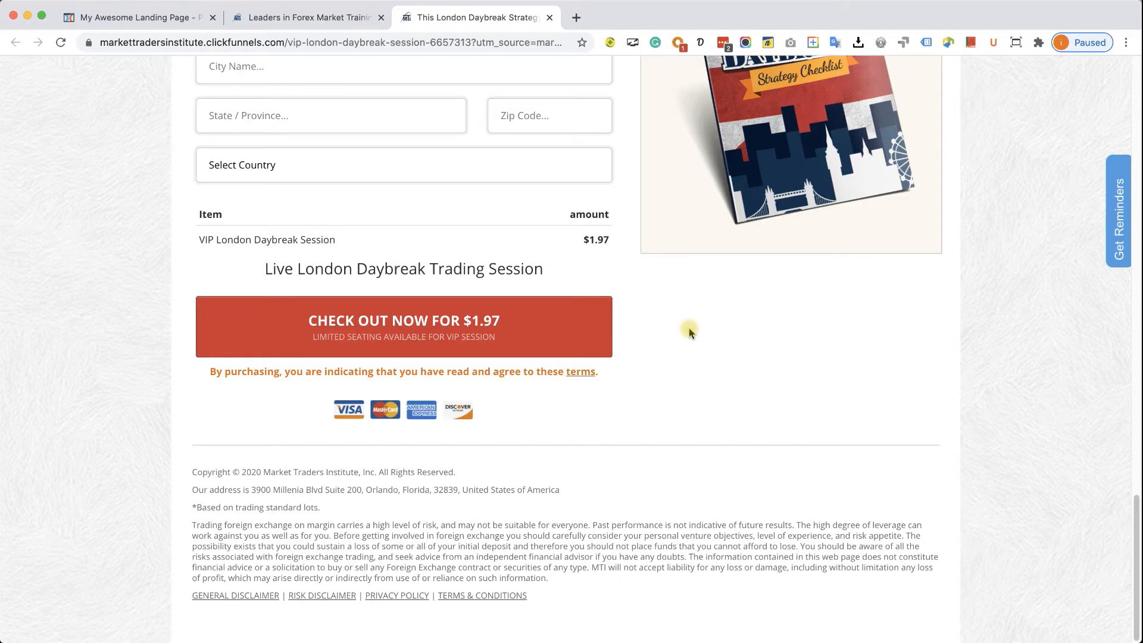
scroll(688, 328, up, 3)
scroll(555, 305, up, 3)
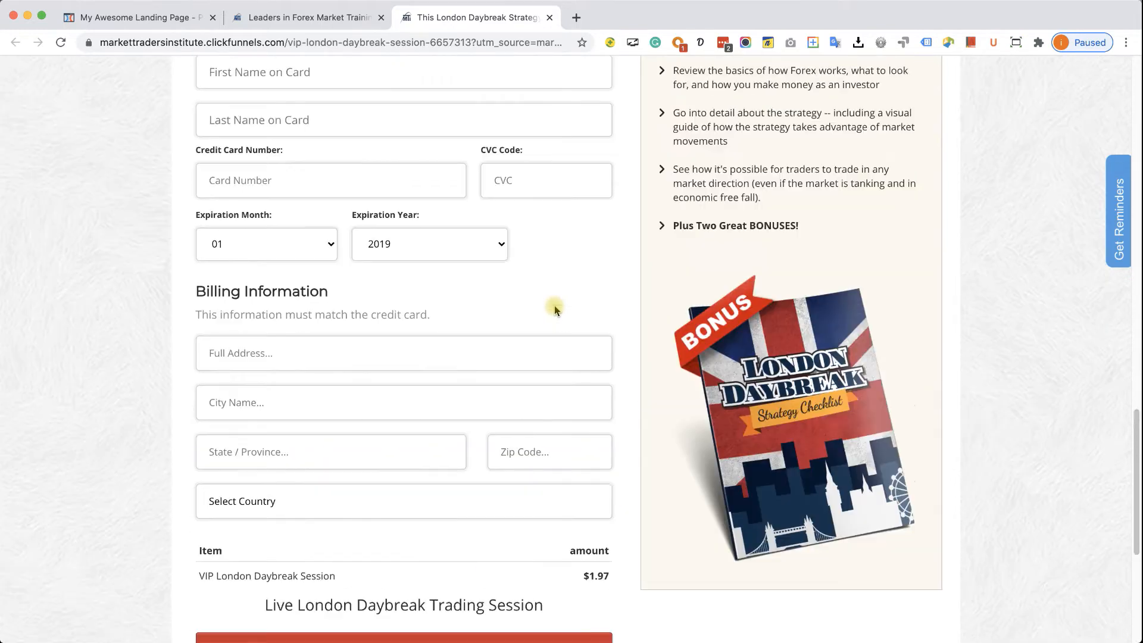
scroll(555, 305, up, 12)
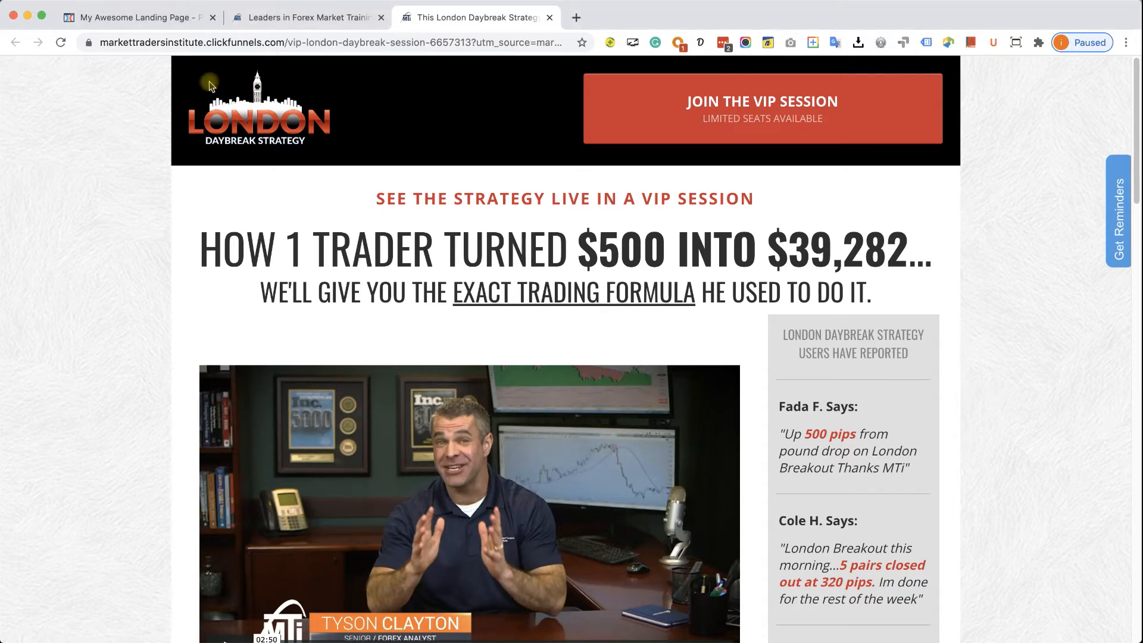
- Delete the starter headline and then its now-empty row from the Optin page
click(160, 18)
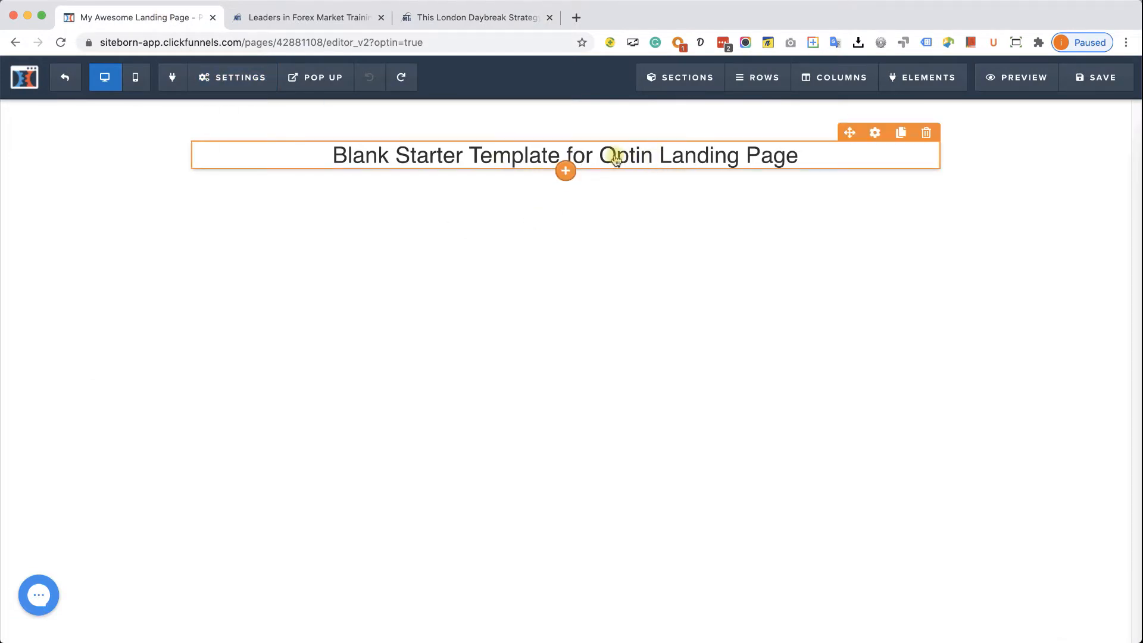
click(926, 132)
click(690, 122)
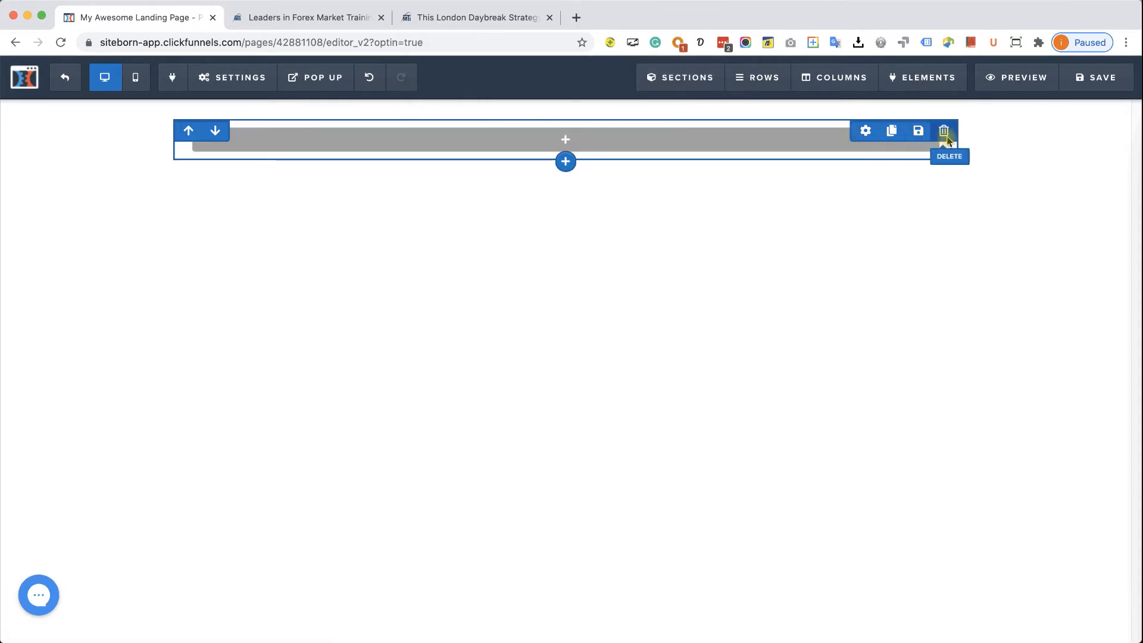
click(945, 136)
click(692, 123)
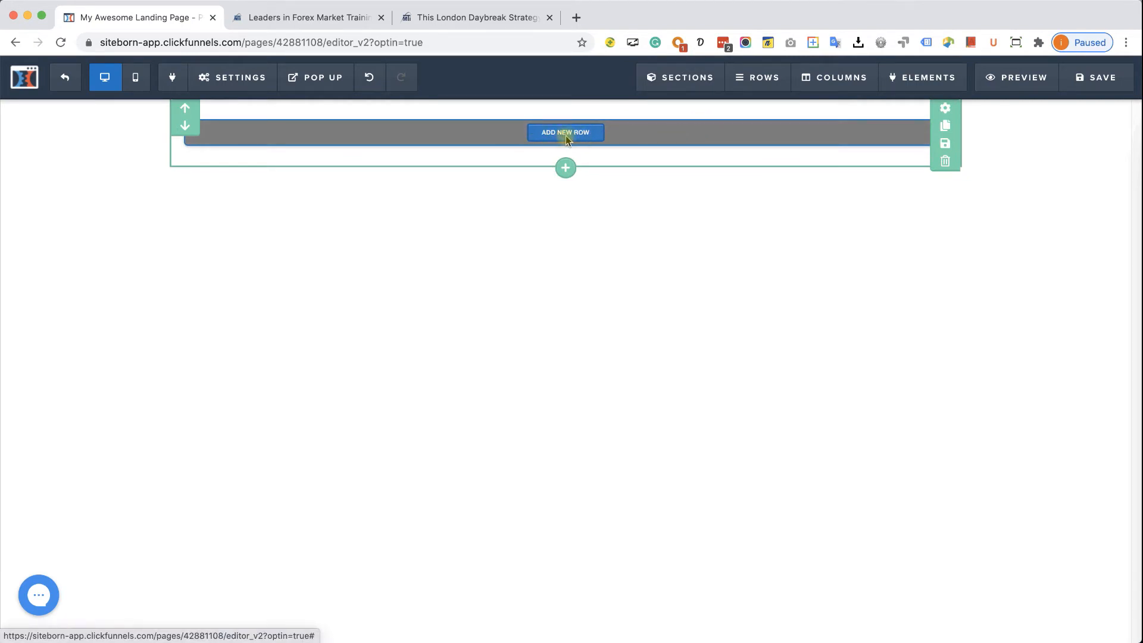
mouse_move(752, 81)
- Add a 2-column row and insert a demo Image element into its left column
click(581, 134)
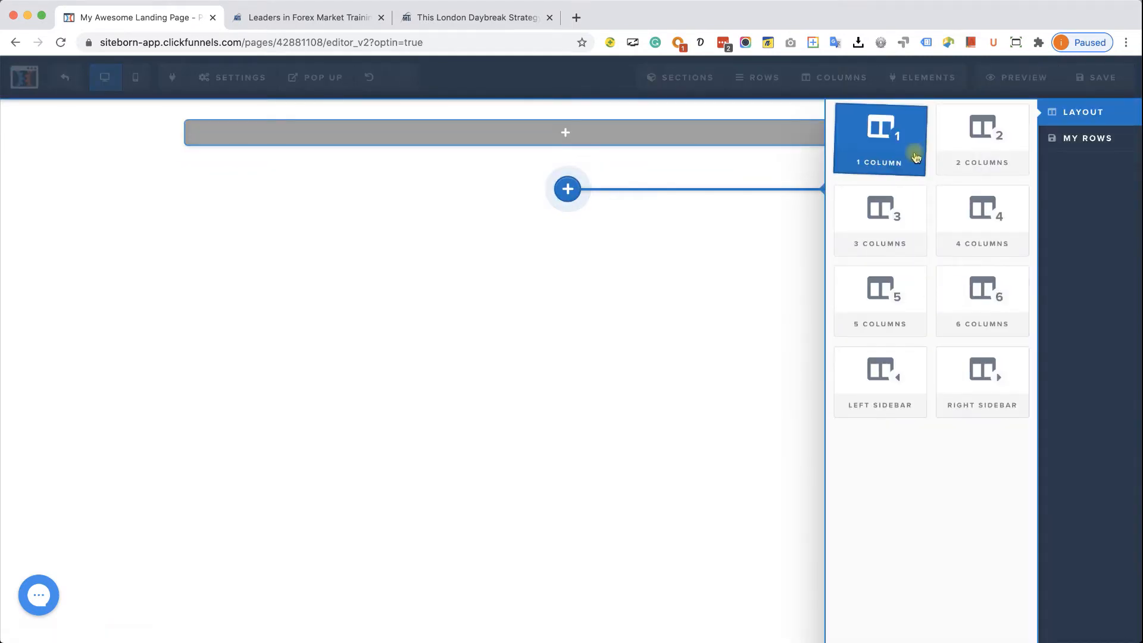
click(958, 156)
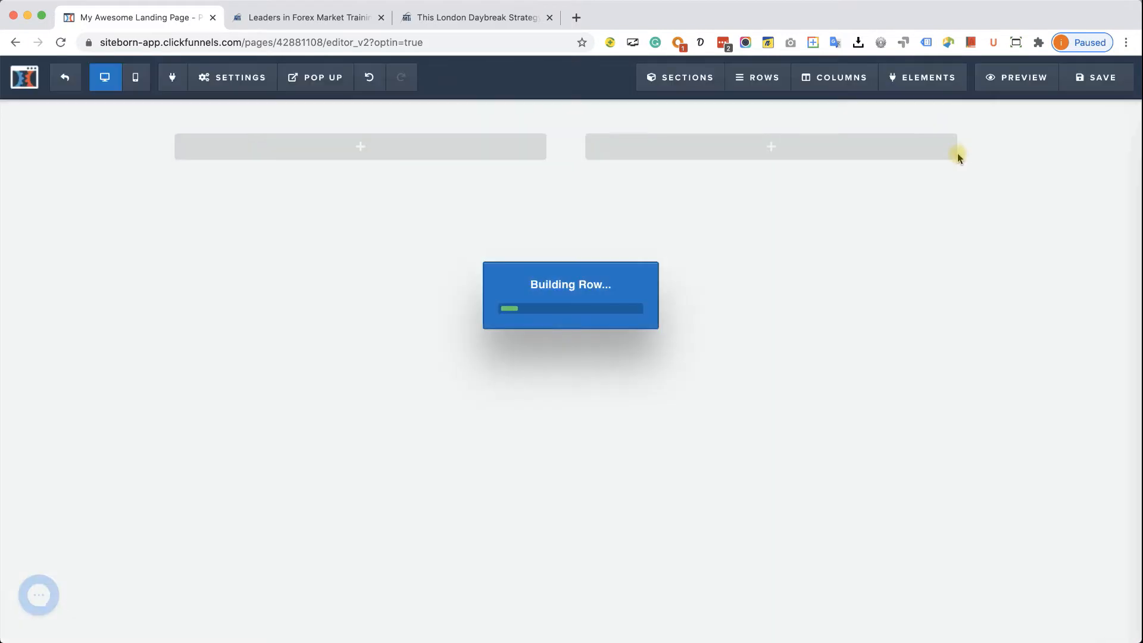
mouse_move(470, 156)
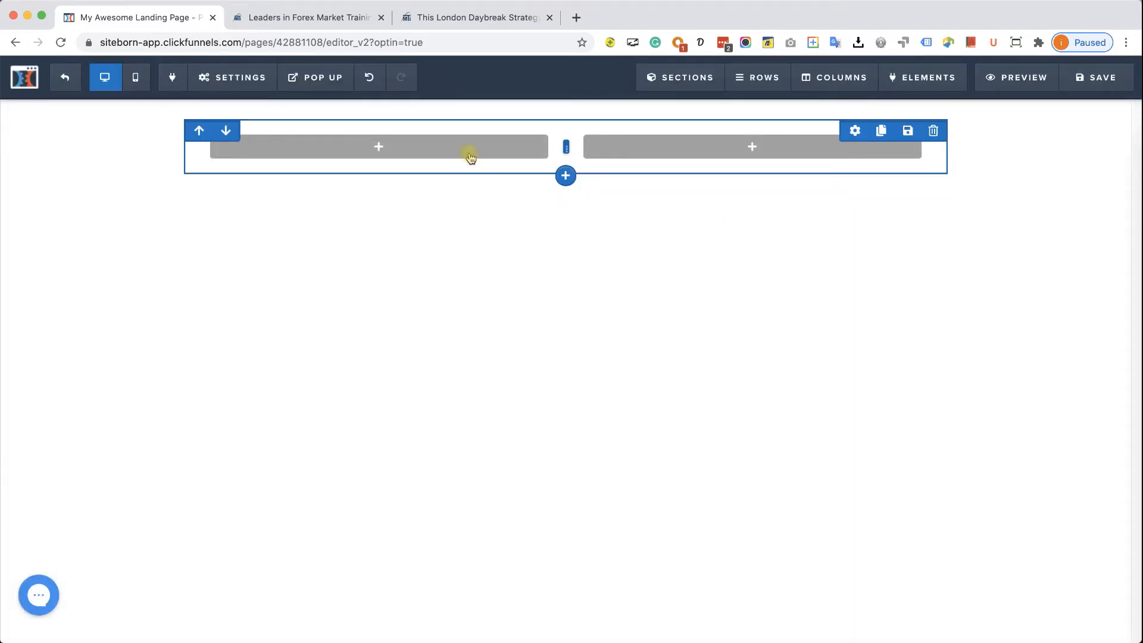
click(366, 154)
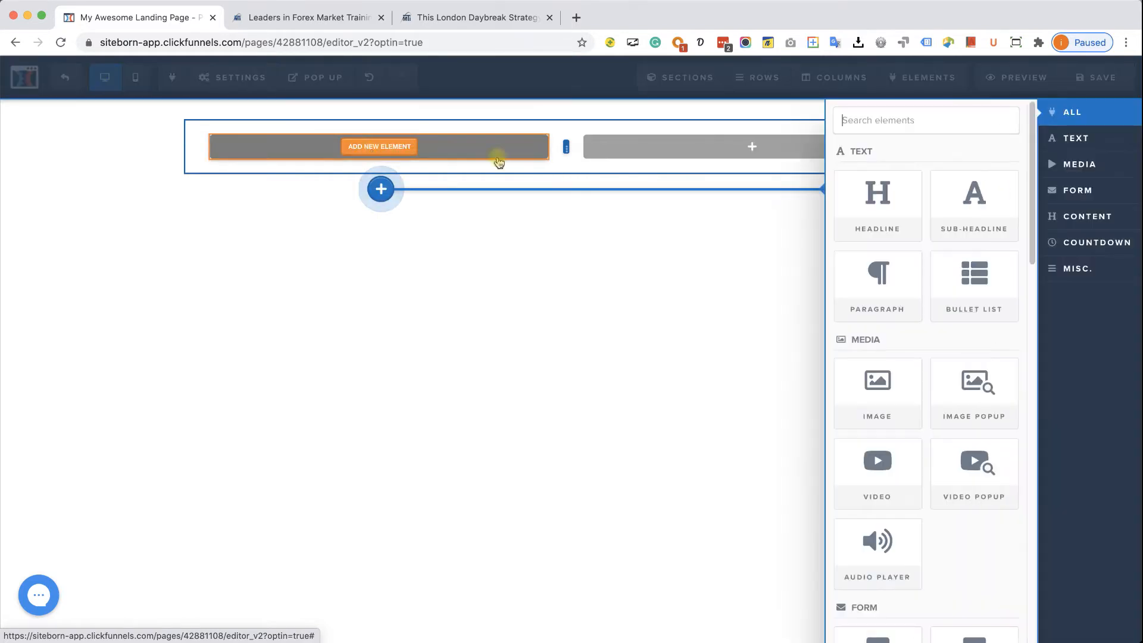
click(887, 401)
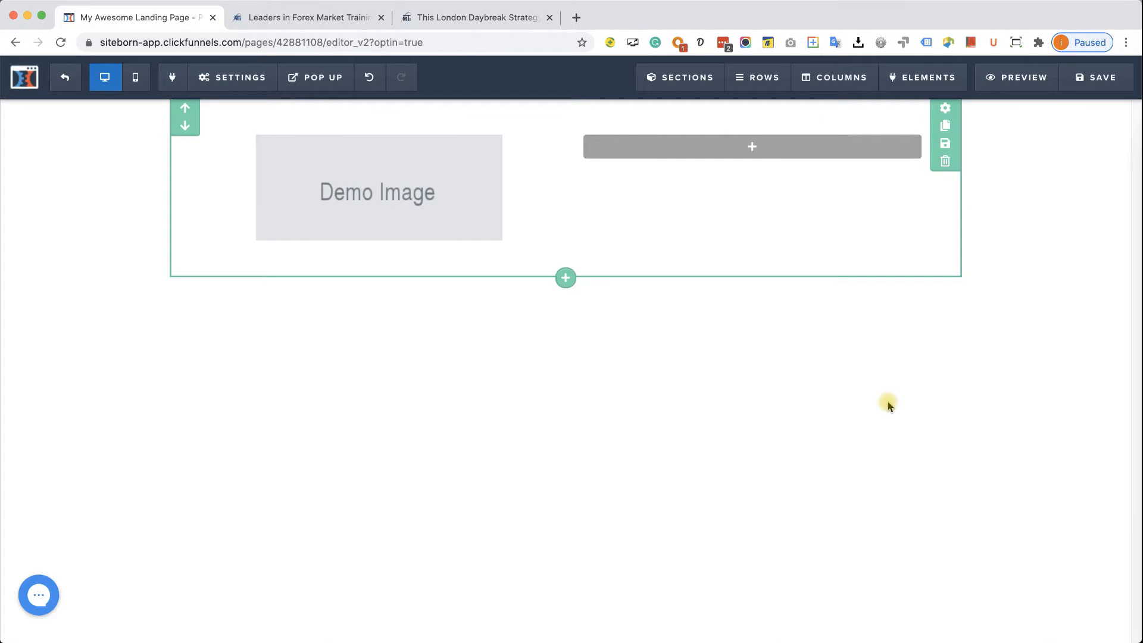
click(417, 189)
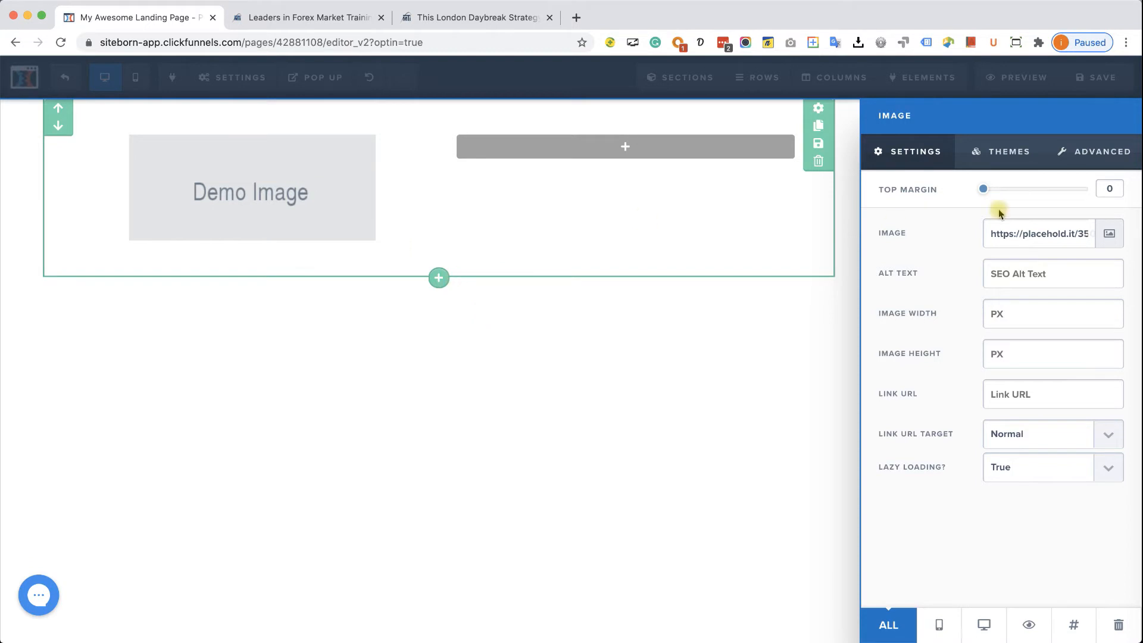
- Replace the demo image with the uploaded, cropped Good Body Gym logo file
click(1111, 233)
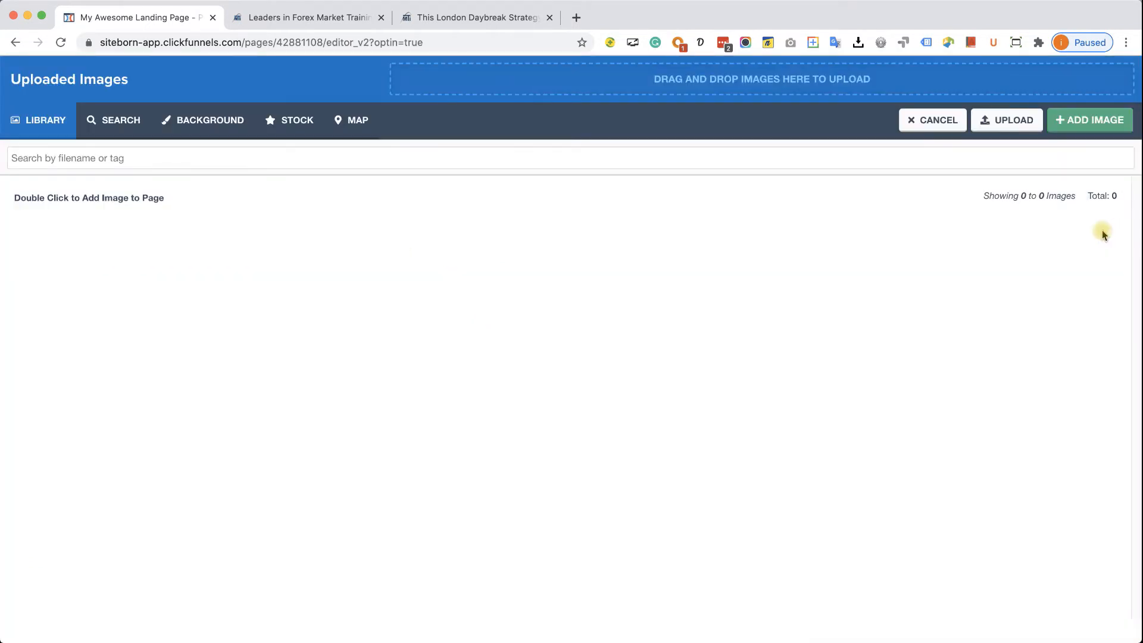
click(1006, 129)
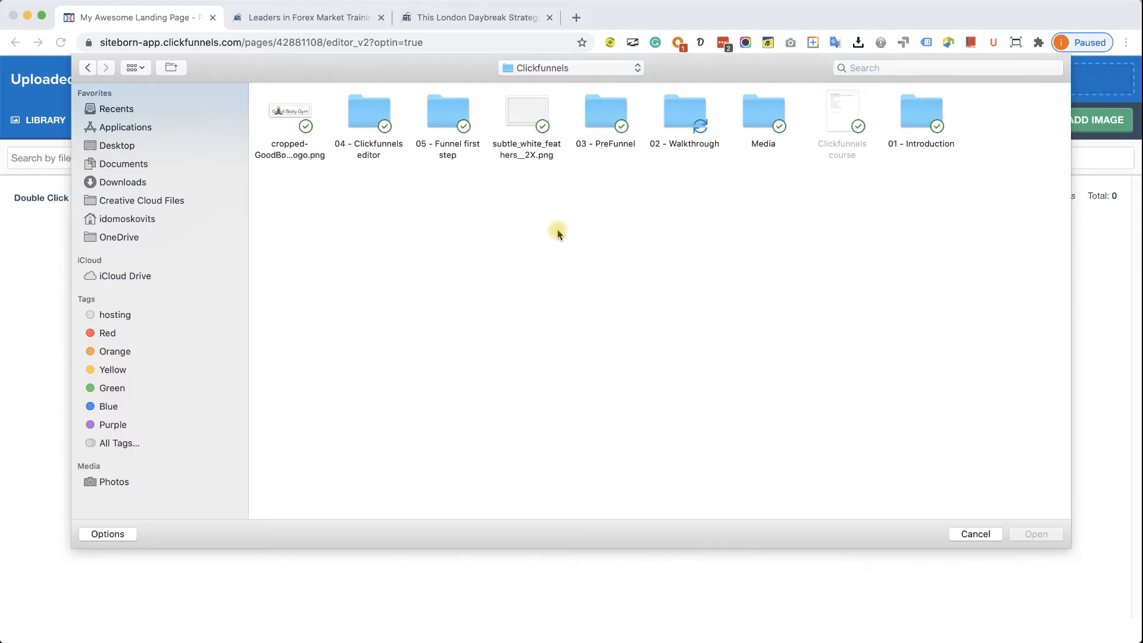
double_click(293, 115)
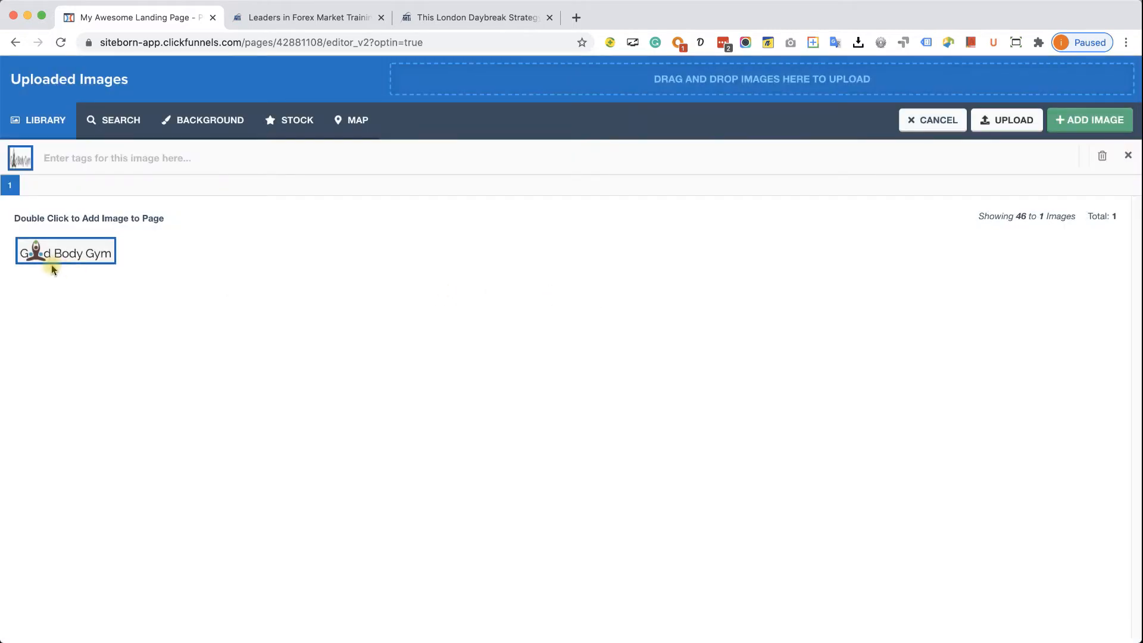
click(88, 257)
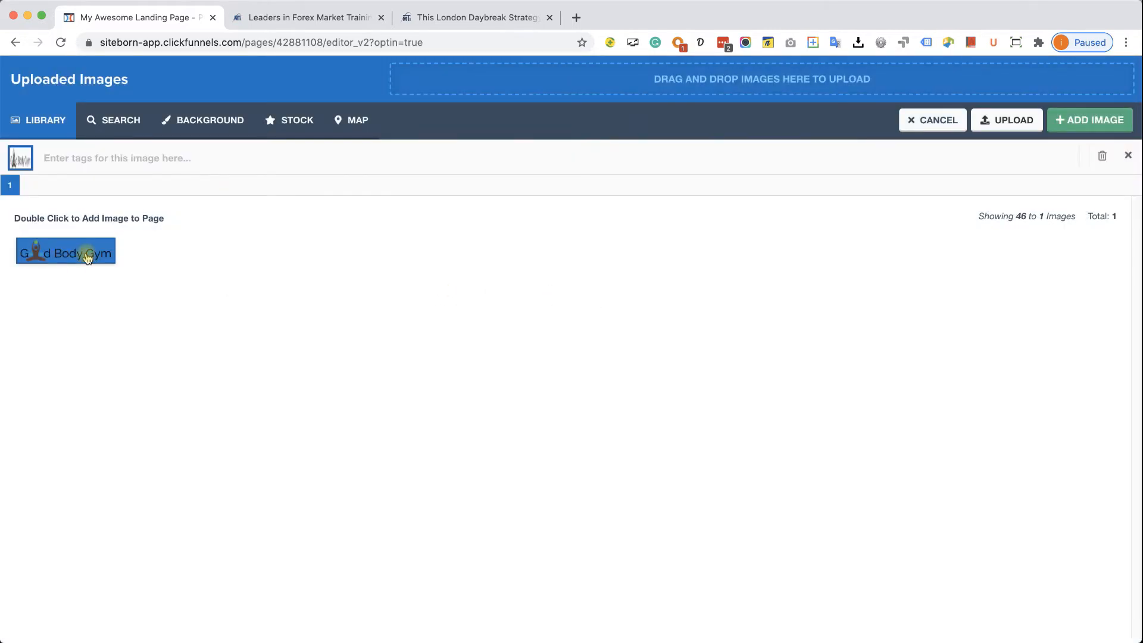
click(1094, 124)
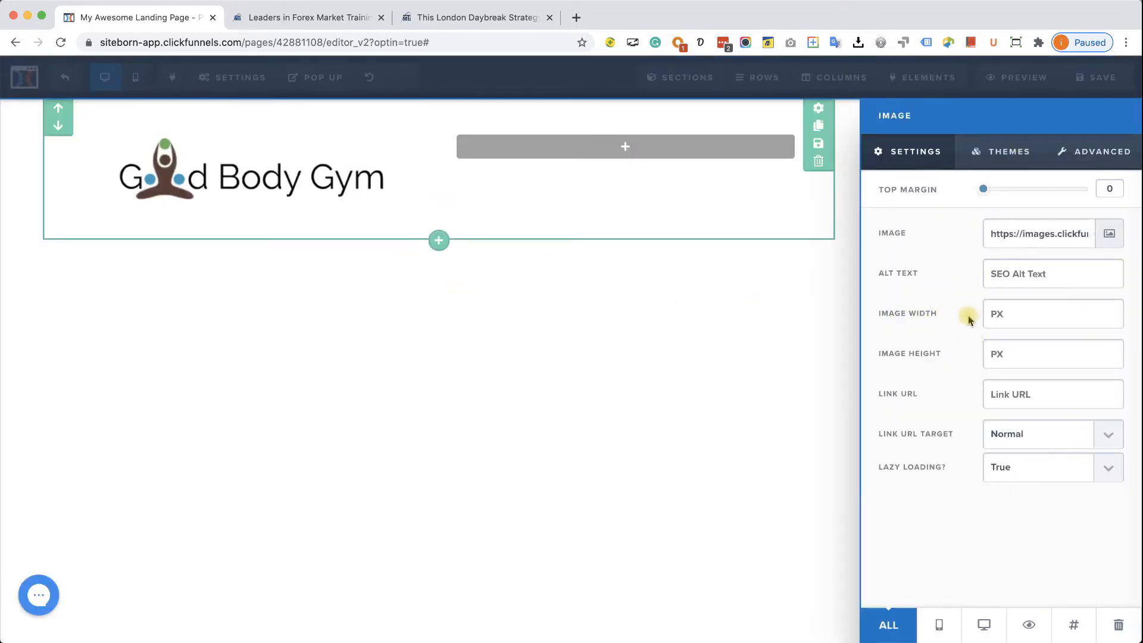
- Set the logo's image width to 200 px and view the London Daybreak reference page
click(1034, 315)
text(200)
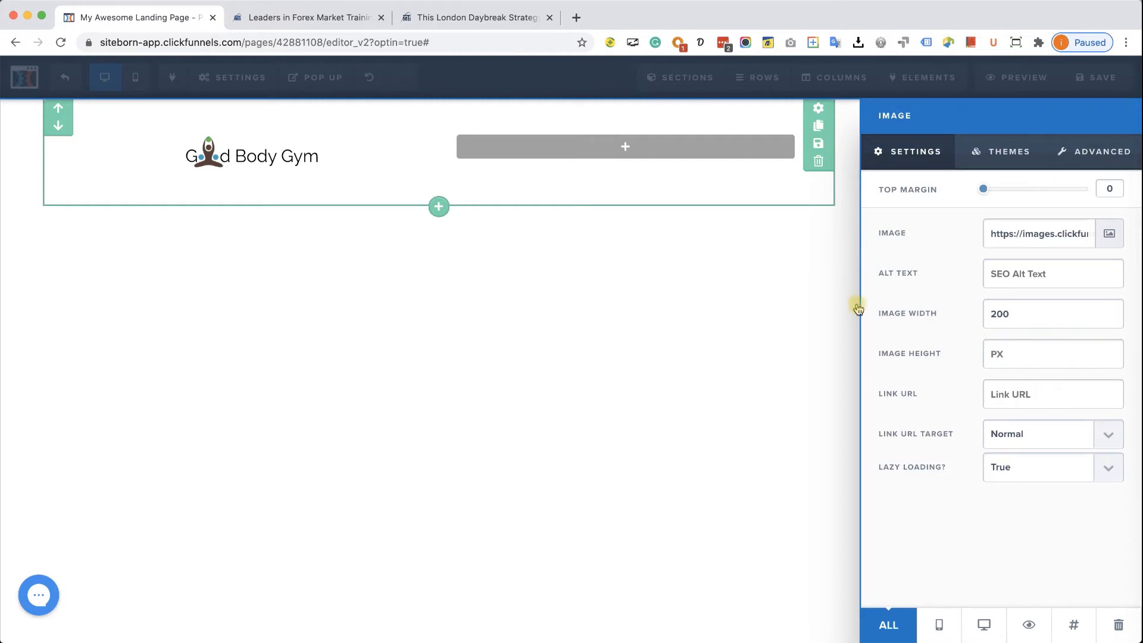
click(470, 15)
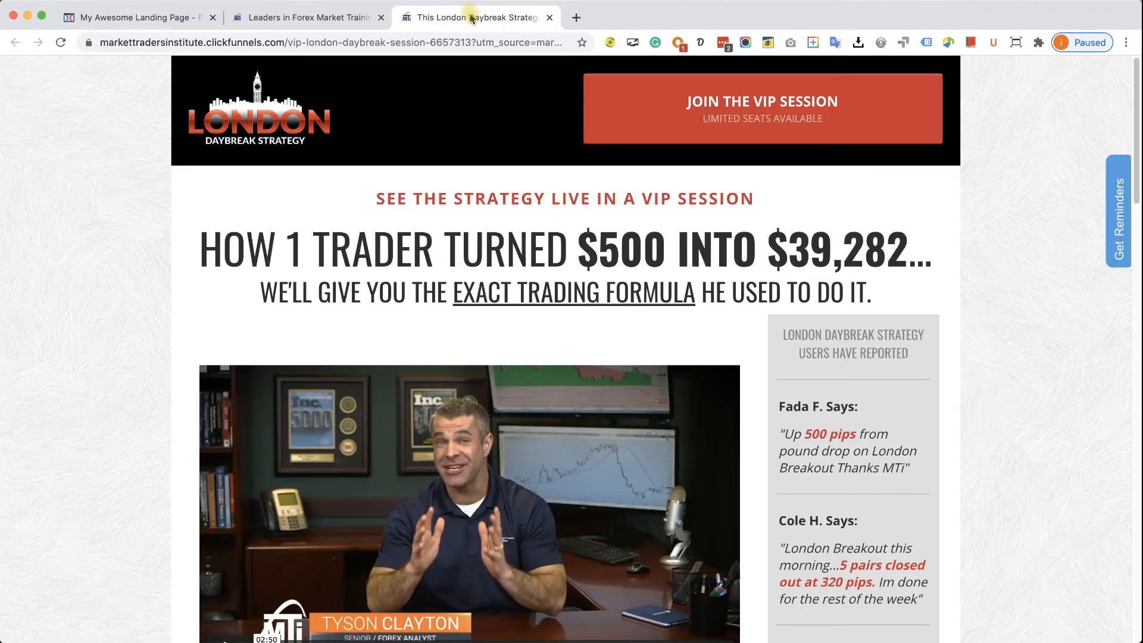
- Add a Button element to the empty right column beside the logo, checking the reference page
click(161, 18)
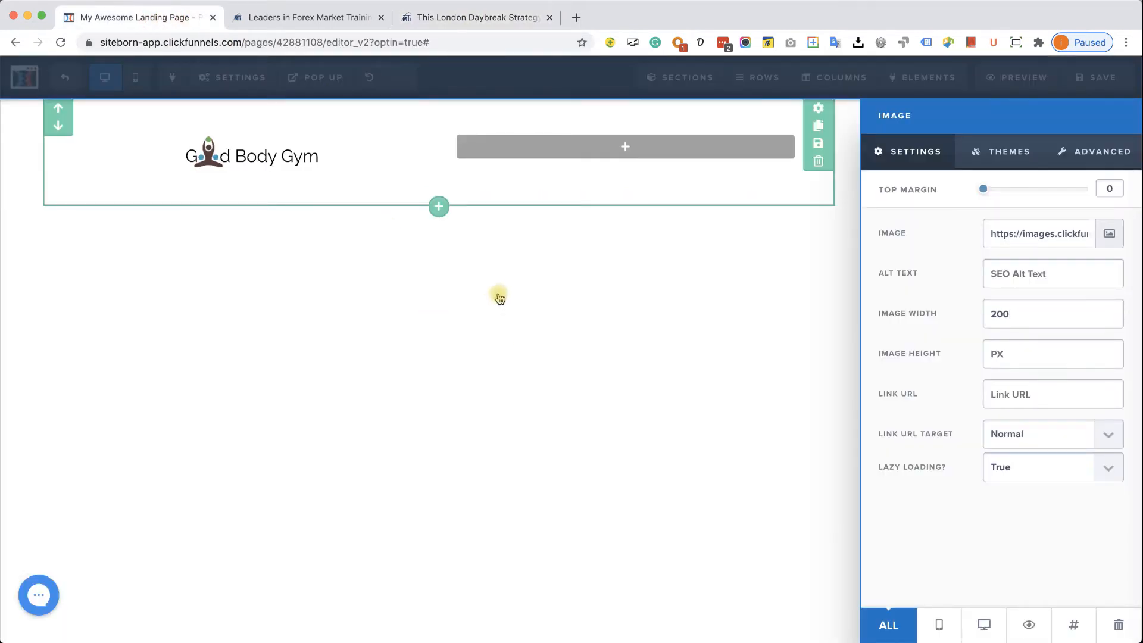
click(625, 152)
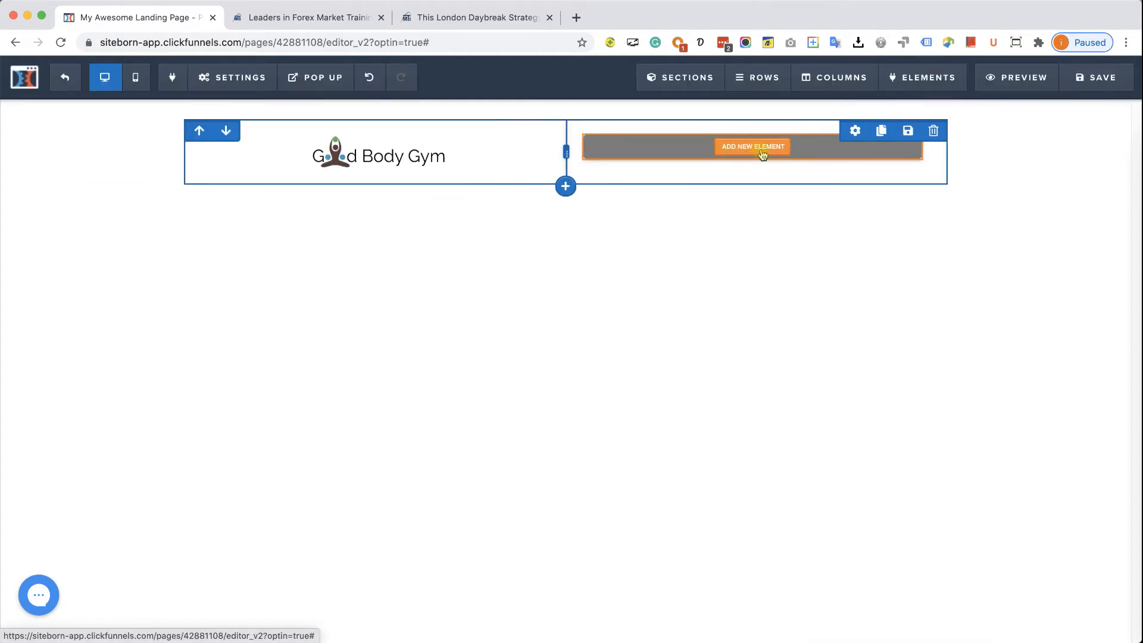
click(762, 154)
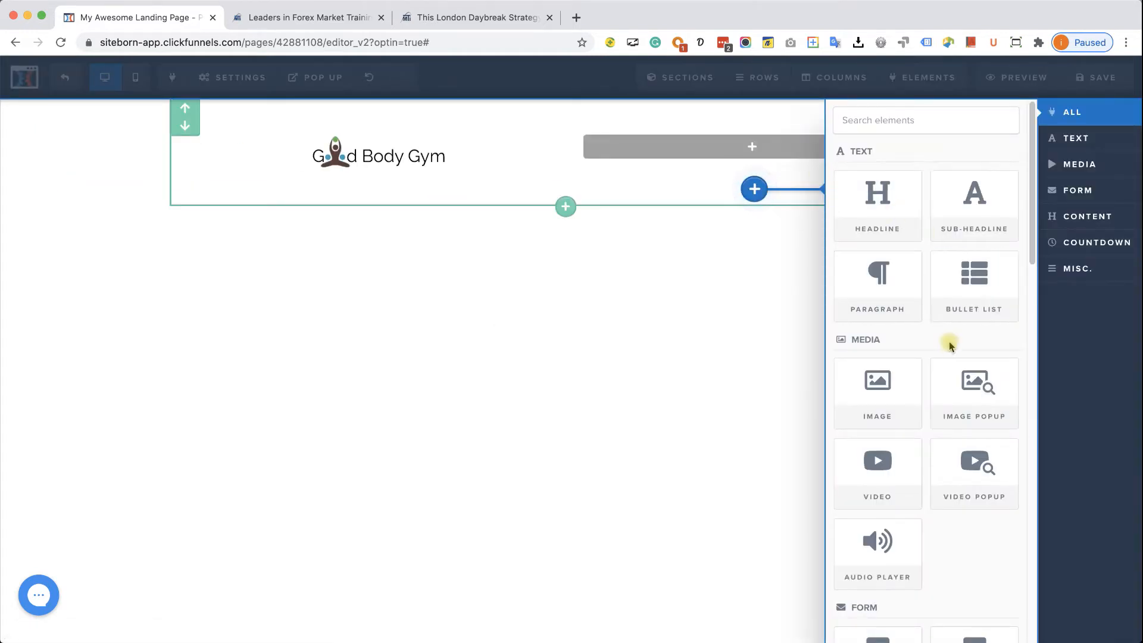
scroll(952, 357, down, 1)
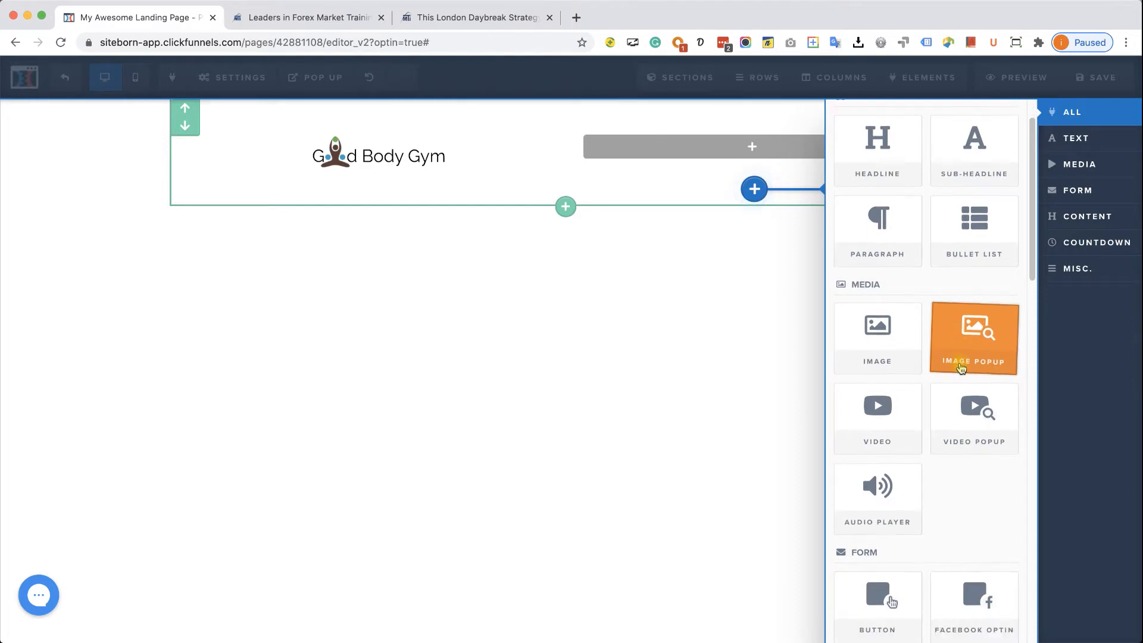
scroll(962, 378, down, 2)
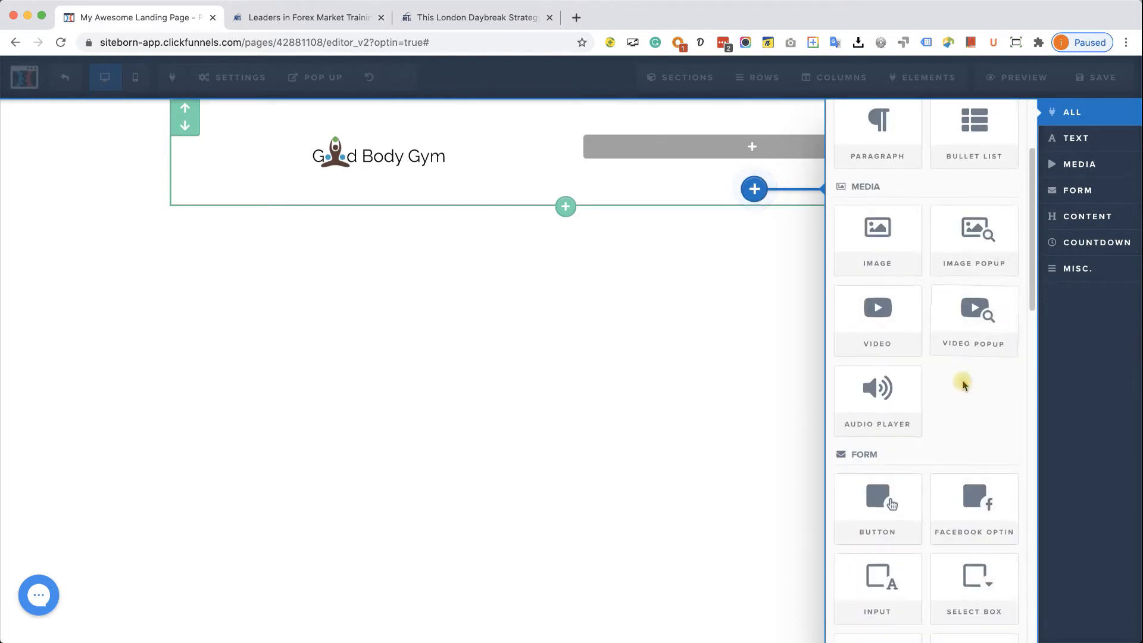
click(889, 502)
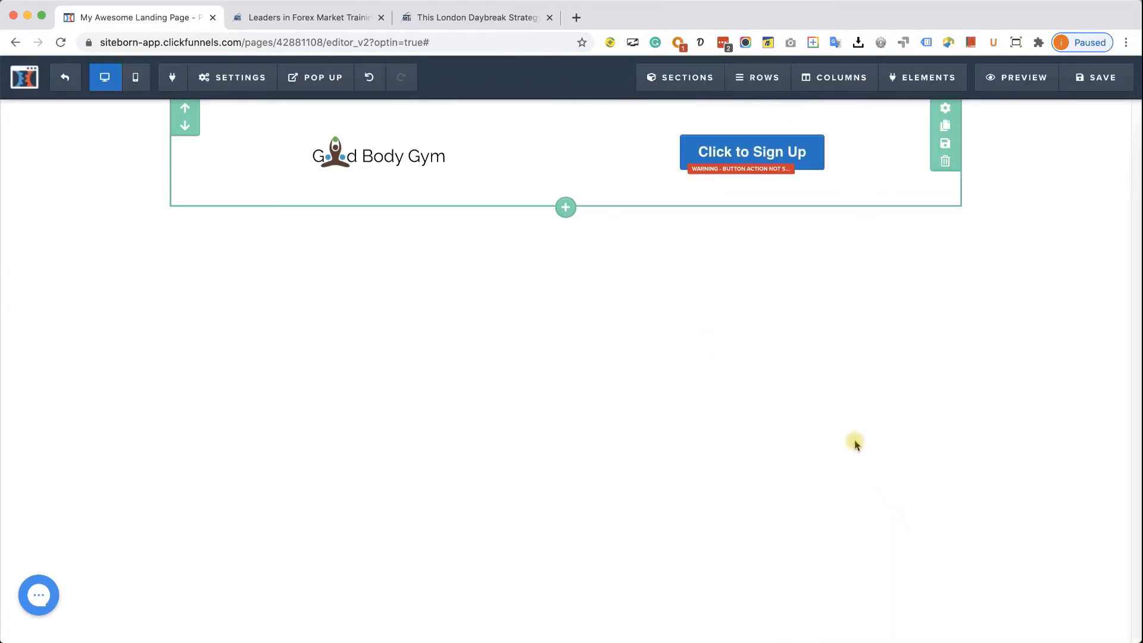
click(337, 25)
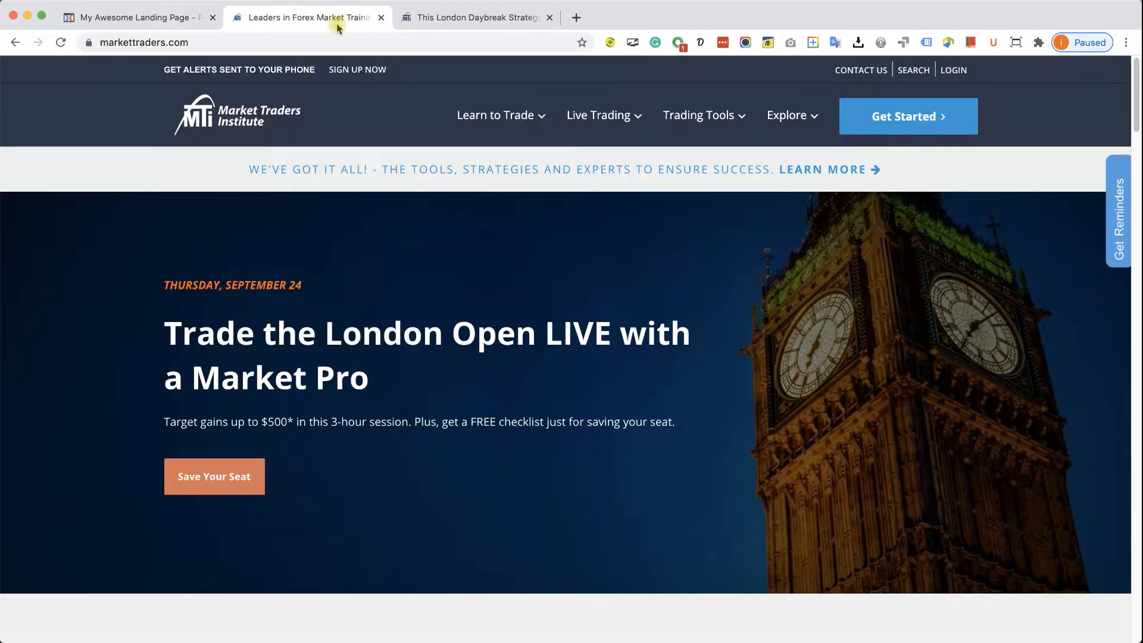
click(476, 24)
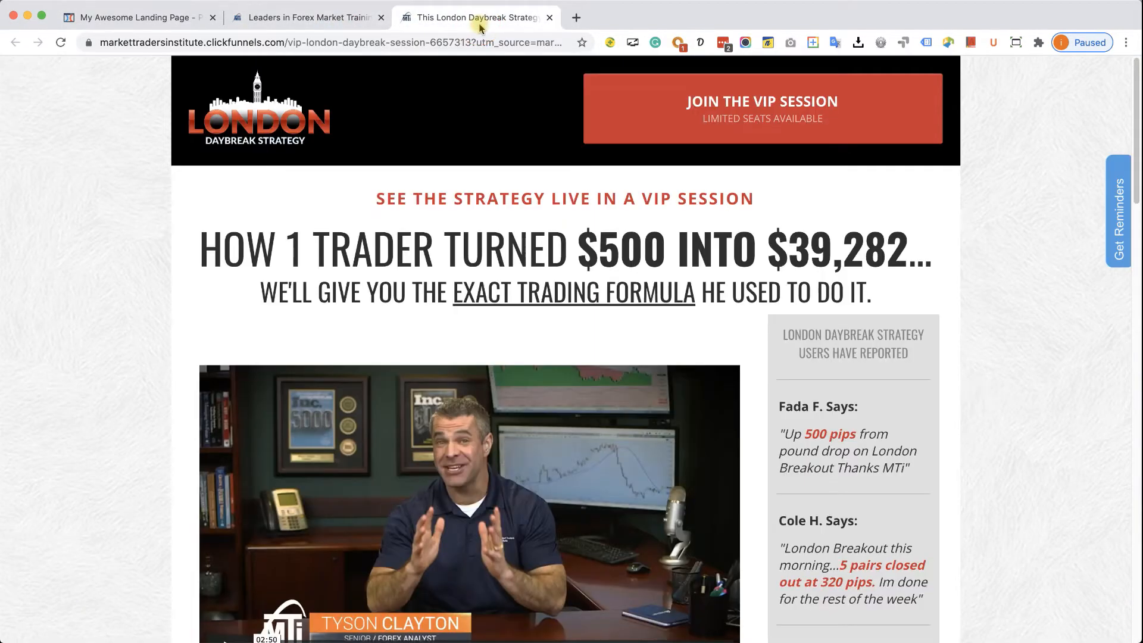
click(149, 18)
- Replace the button text 'Click to Sign Up' with 'GET YOUR FREE PASS!'
click(760, 153)
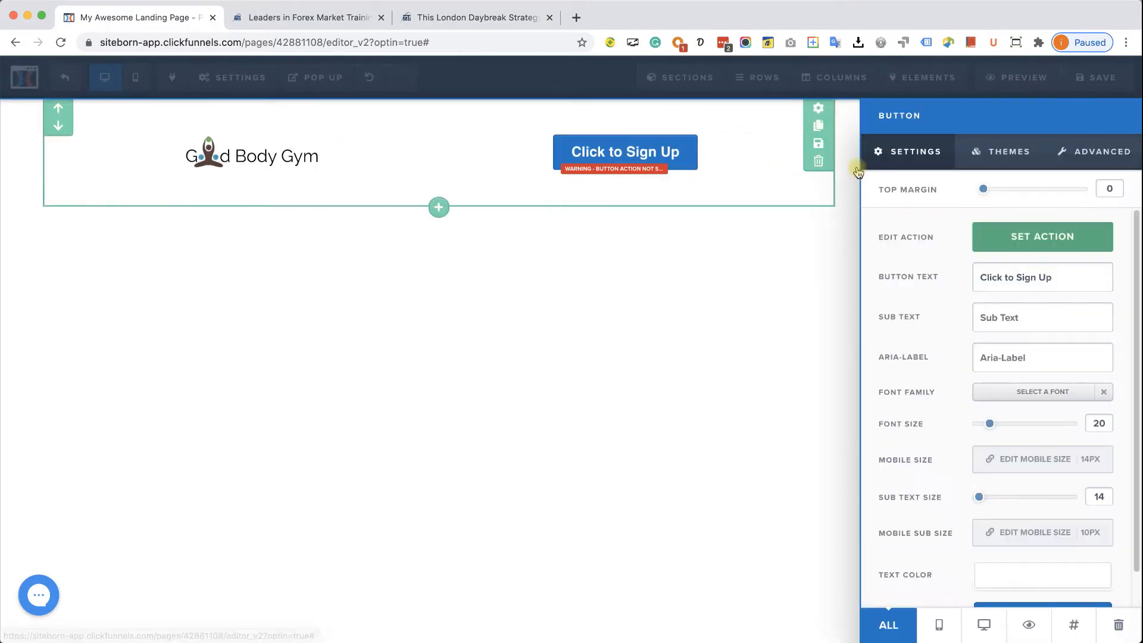
triple_click(1042, 279)
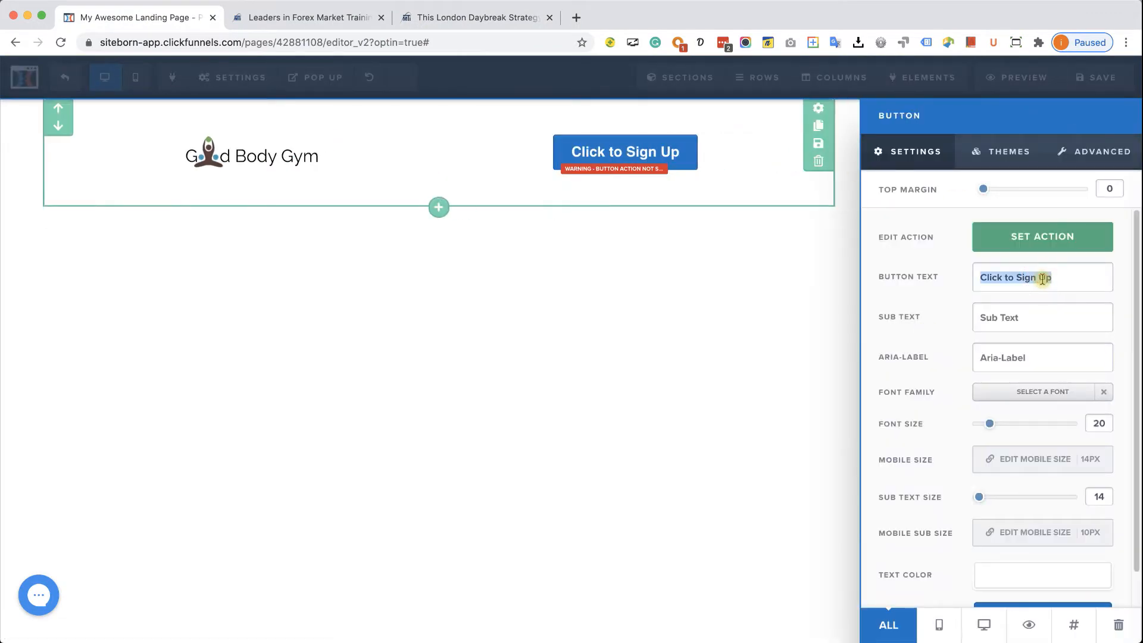
text(Get y)
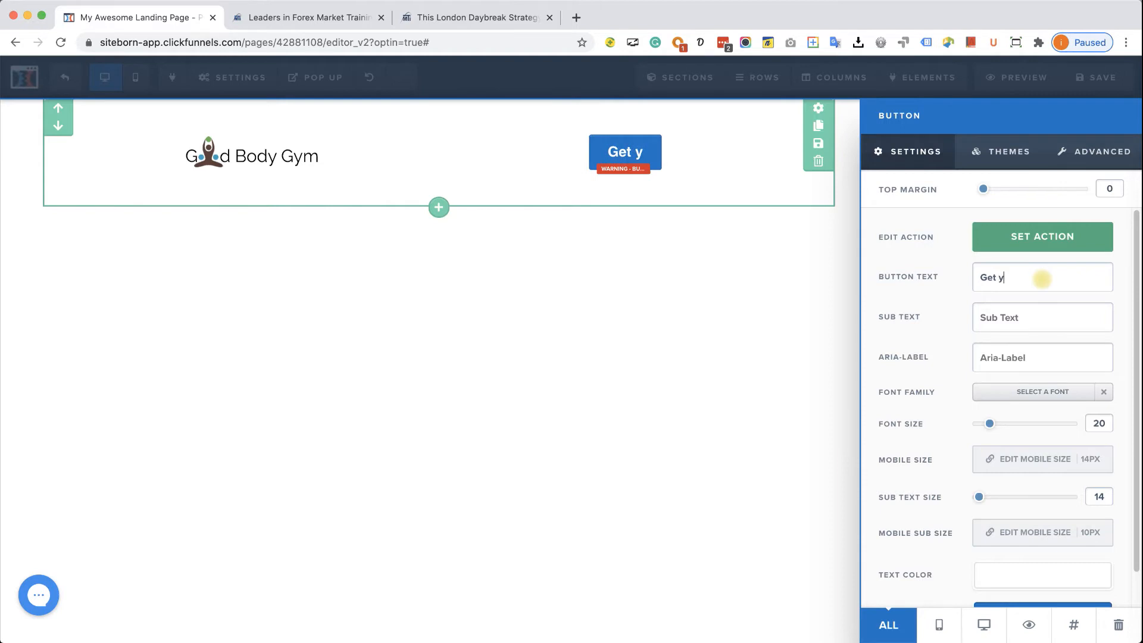
key(BackSpace)
key(BackSpace)
key(BackSpace)
key(BackSpace)
text(RET)
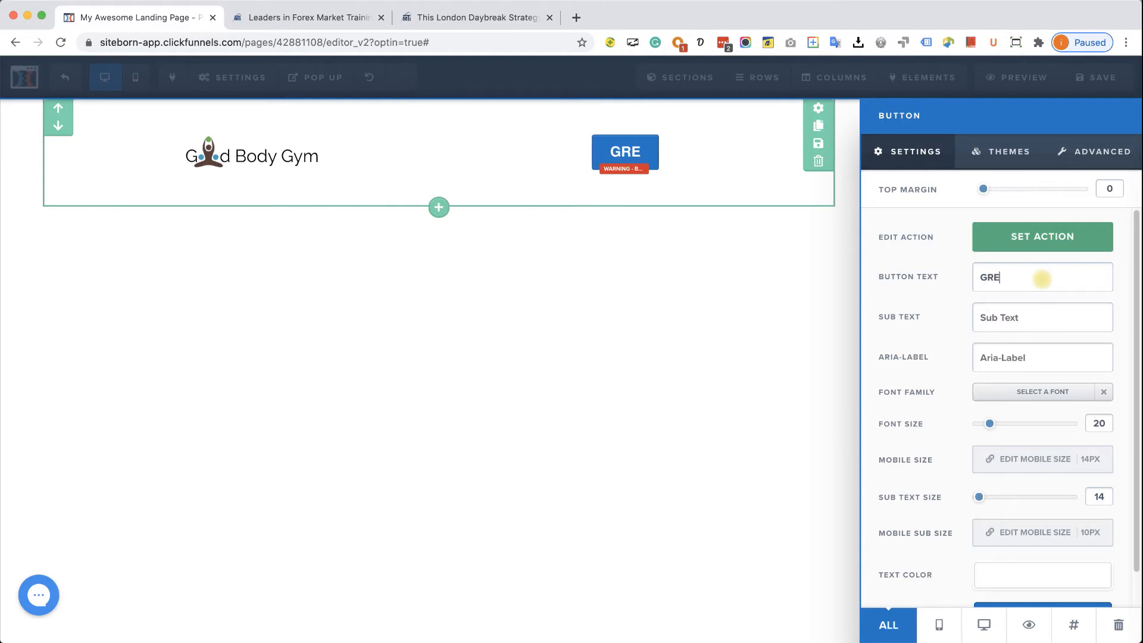
key(BackSpace)
key(BackSpace)
key(BackSpace)
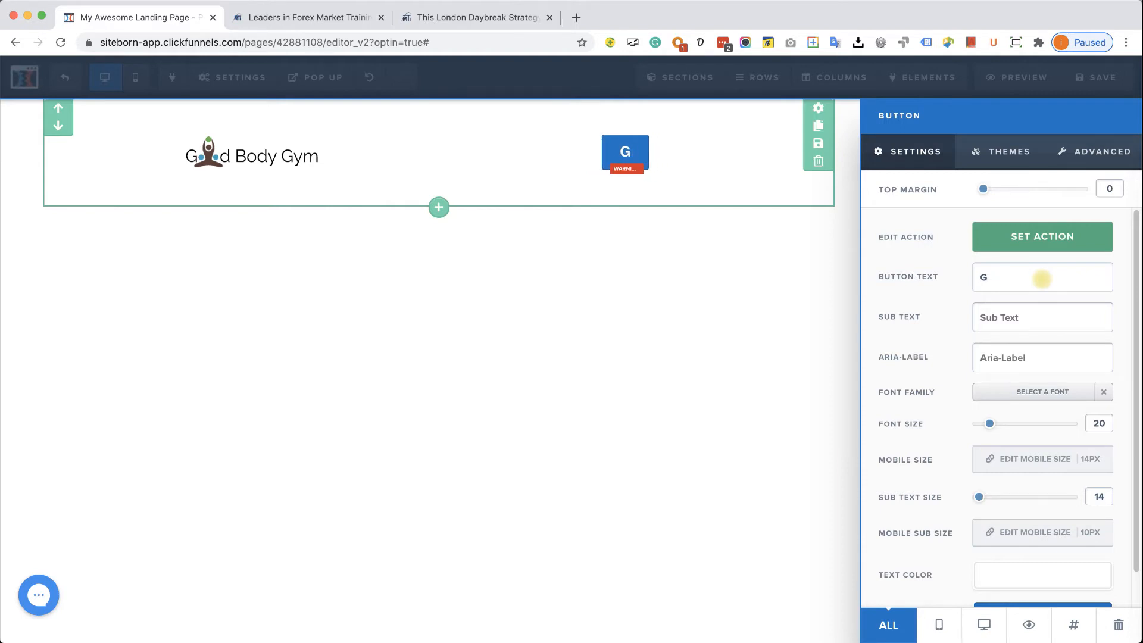
text(ET YOUR DF)
key(BackSpace)
key(BackSpace)
text(FREE PASS!)
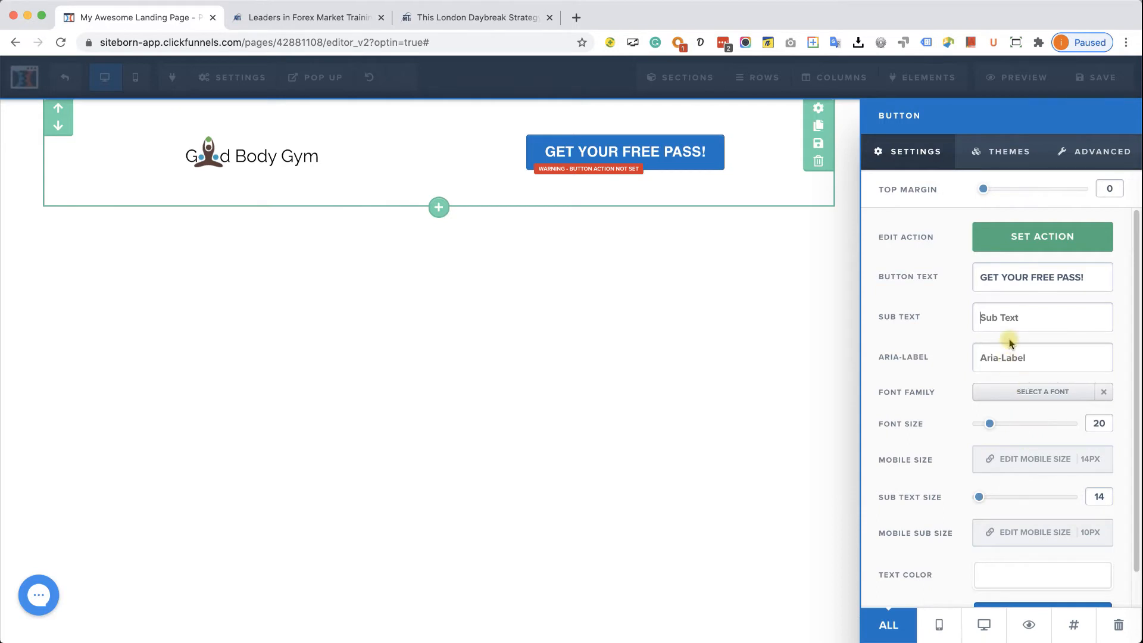
scroll(1010, 343, down, 2)
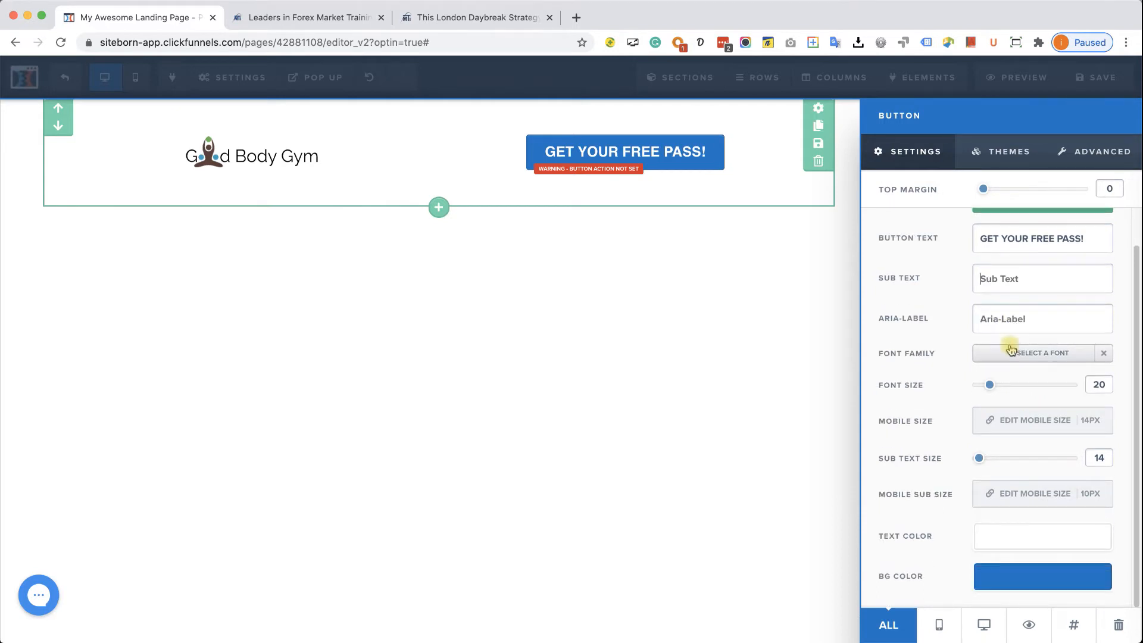
- Set the button's background colour to red #ff0000 and close the button settings
click(1040, 578)
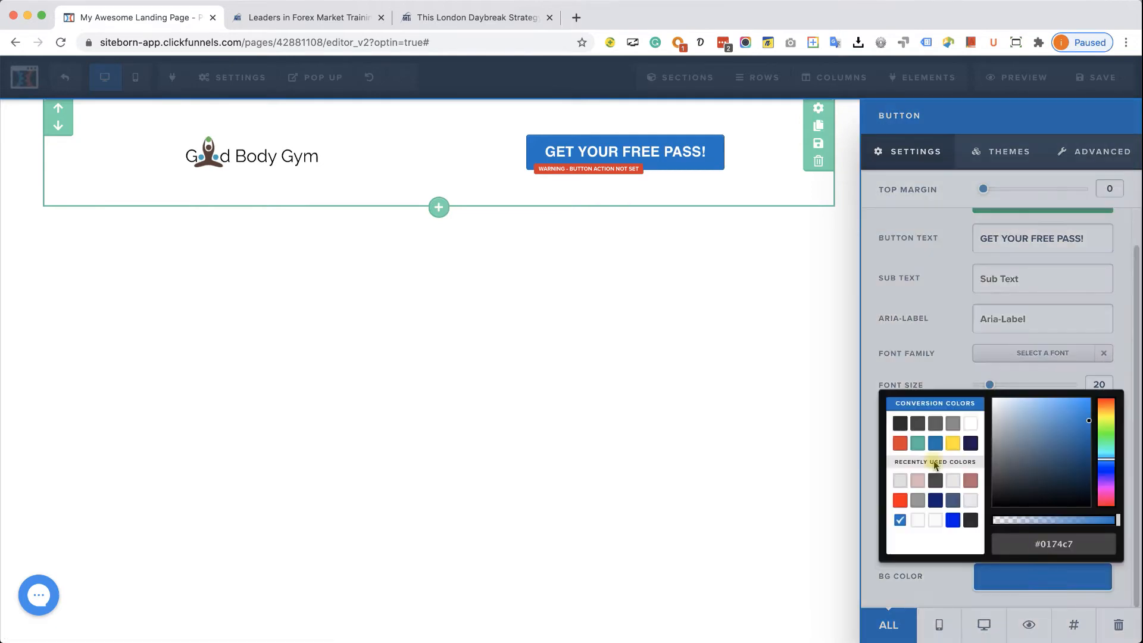
click(900, 500)
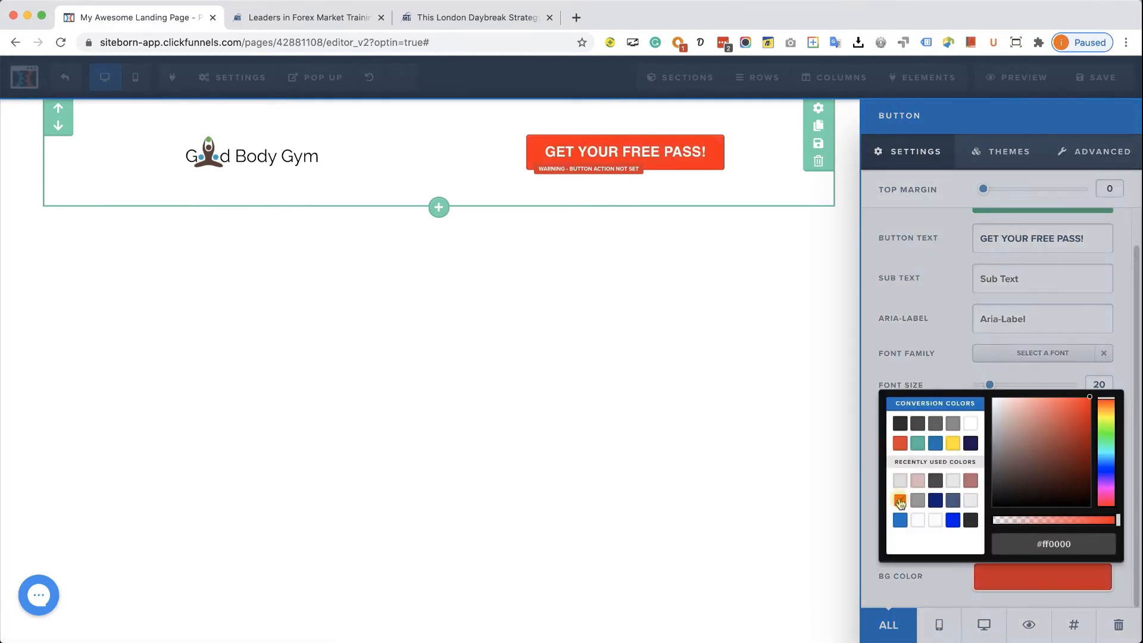
click(488, 21)
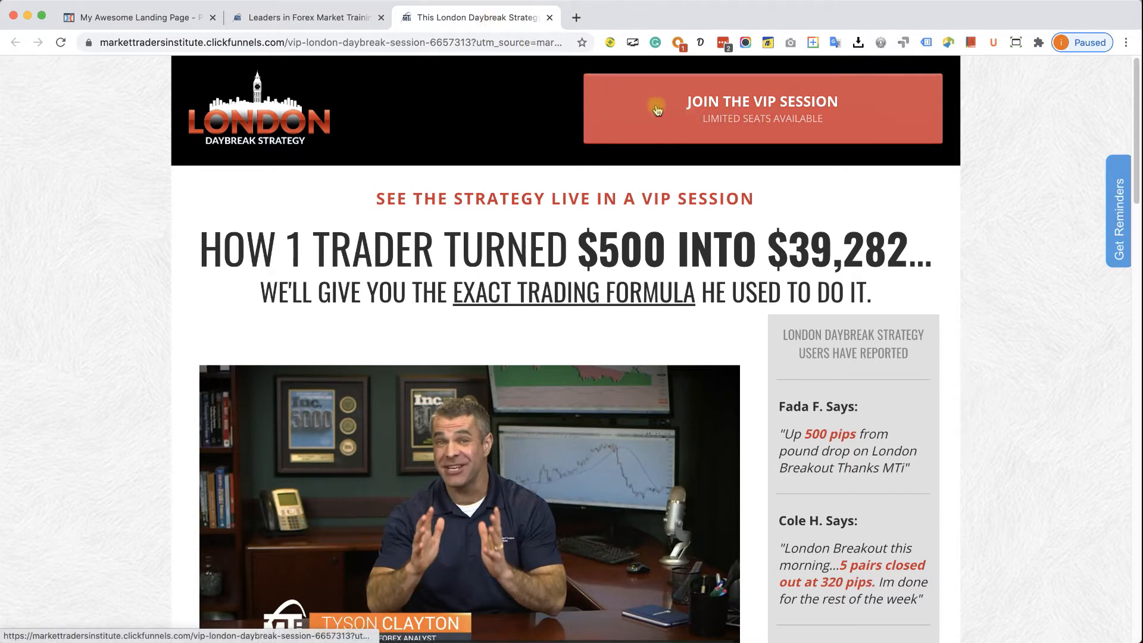
click(163, 19)
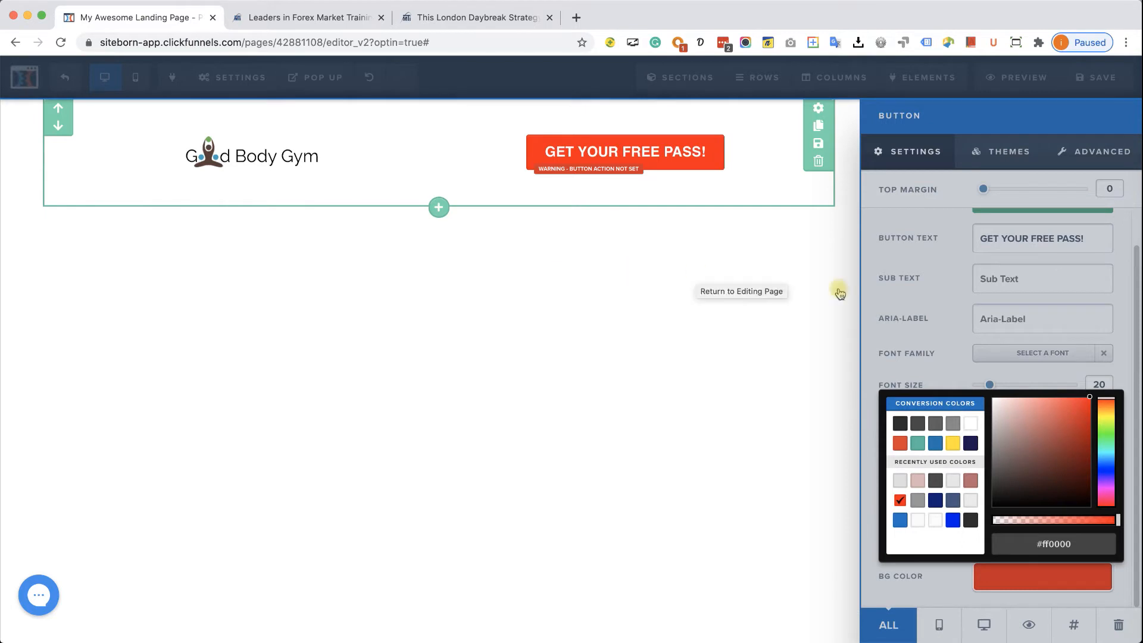
click(934, 341)
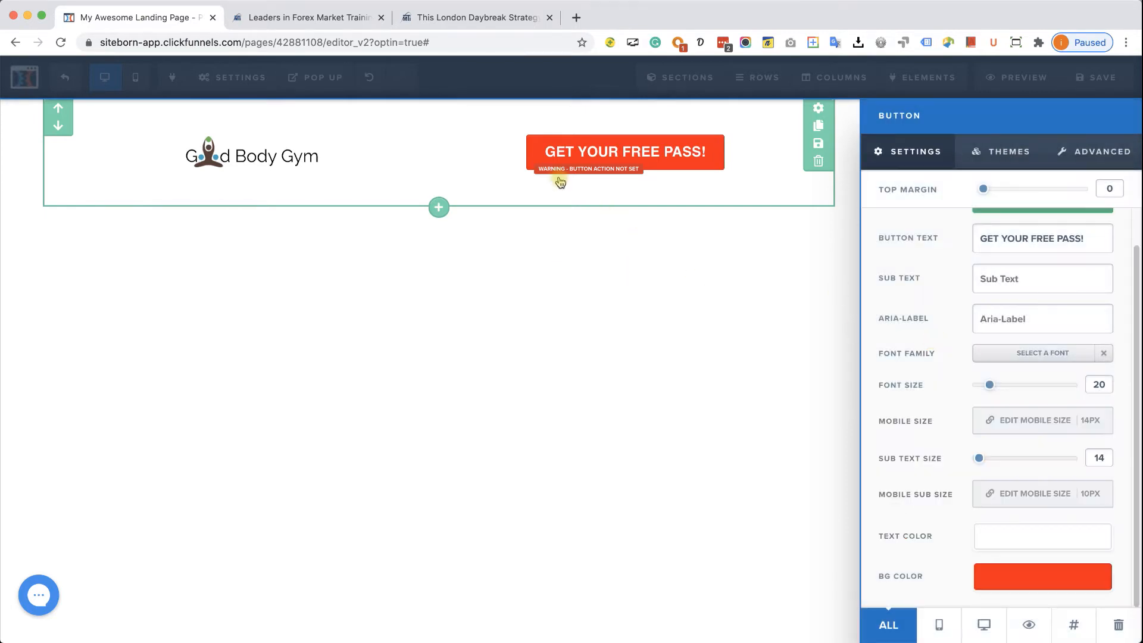
click(818, 111)
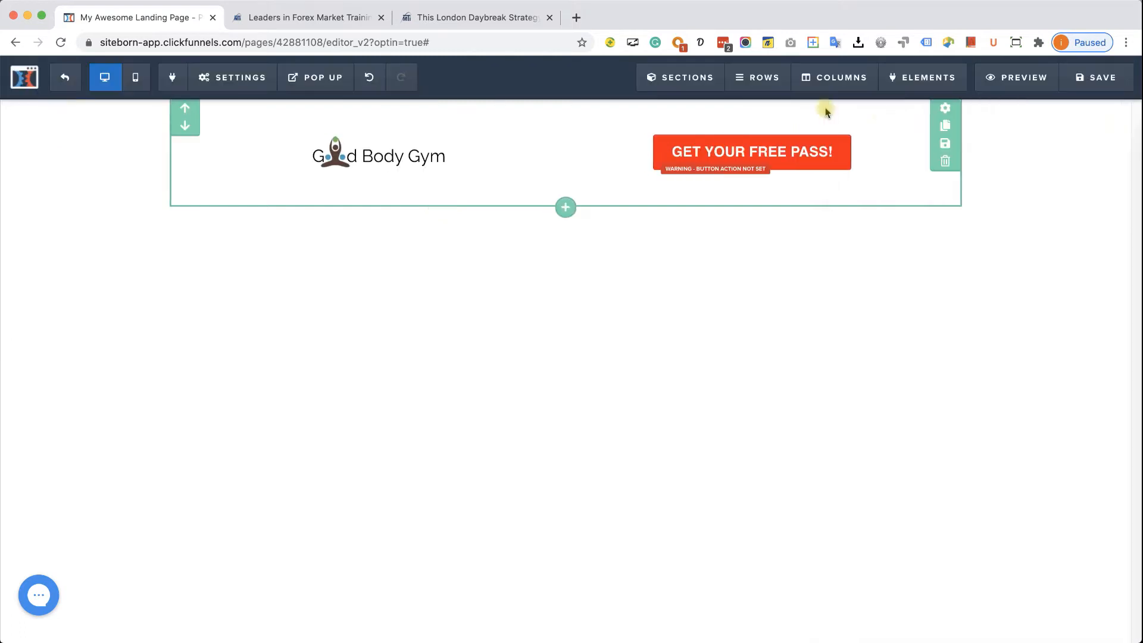
- Make the header section's background solid black #000000
click(945, 112)
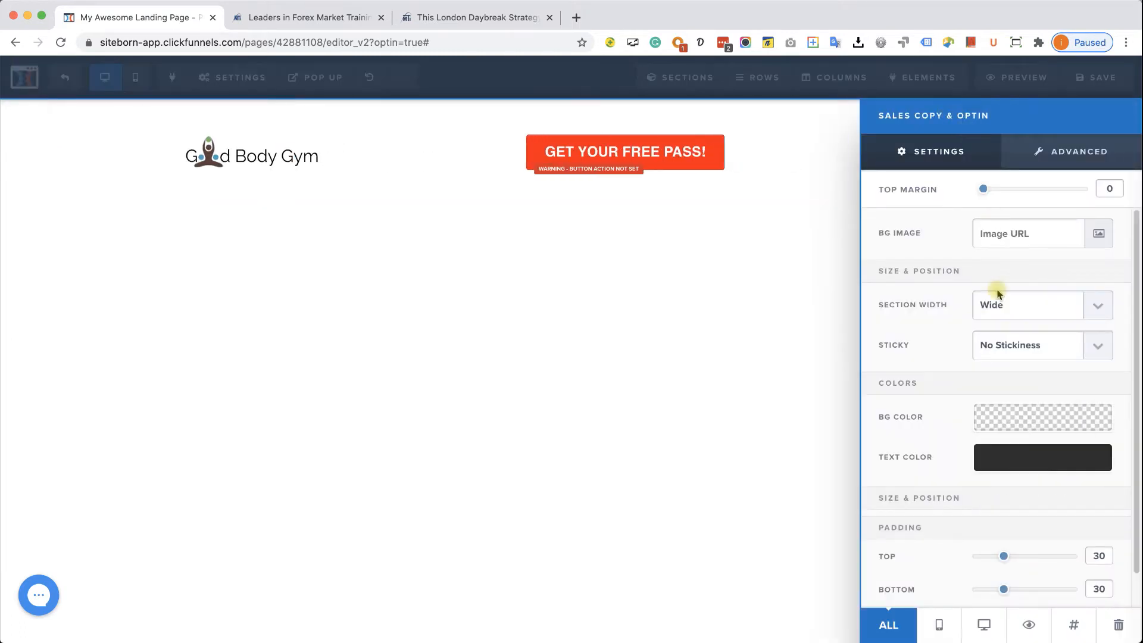
click(989, 416)
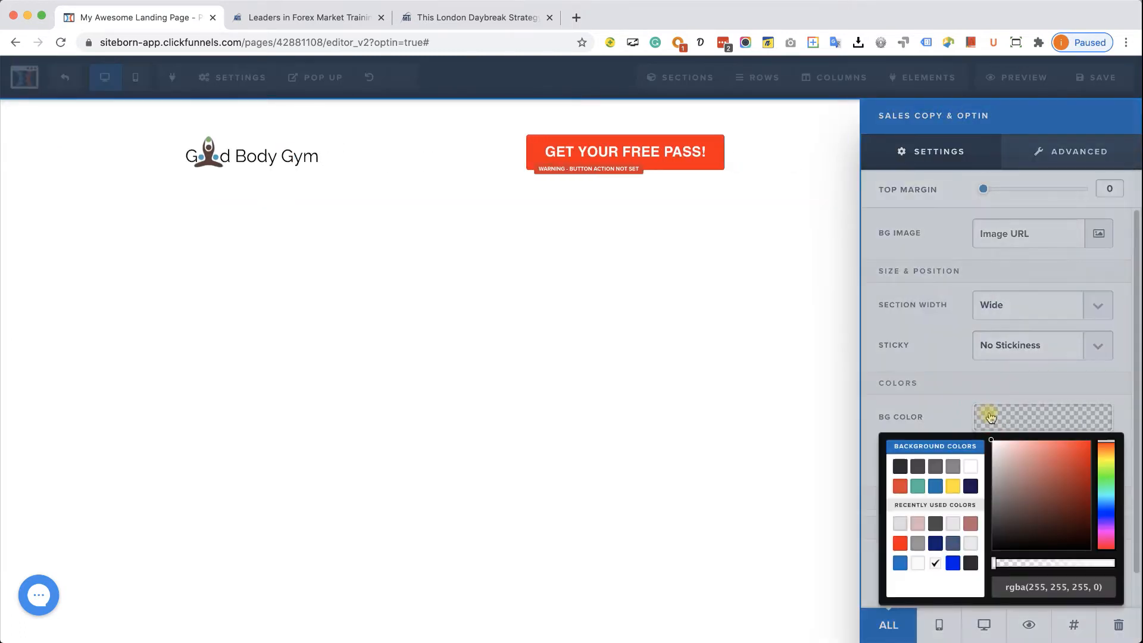
drag(1015, 524, 1135, 574)
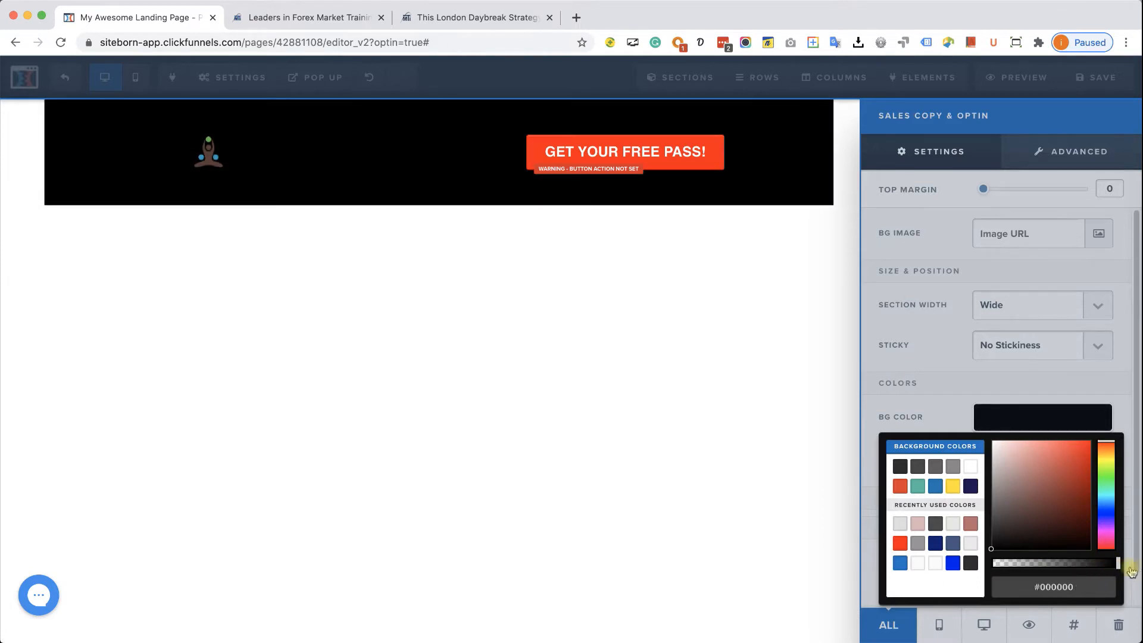
click(995, 382)
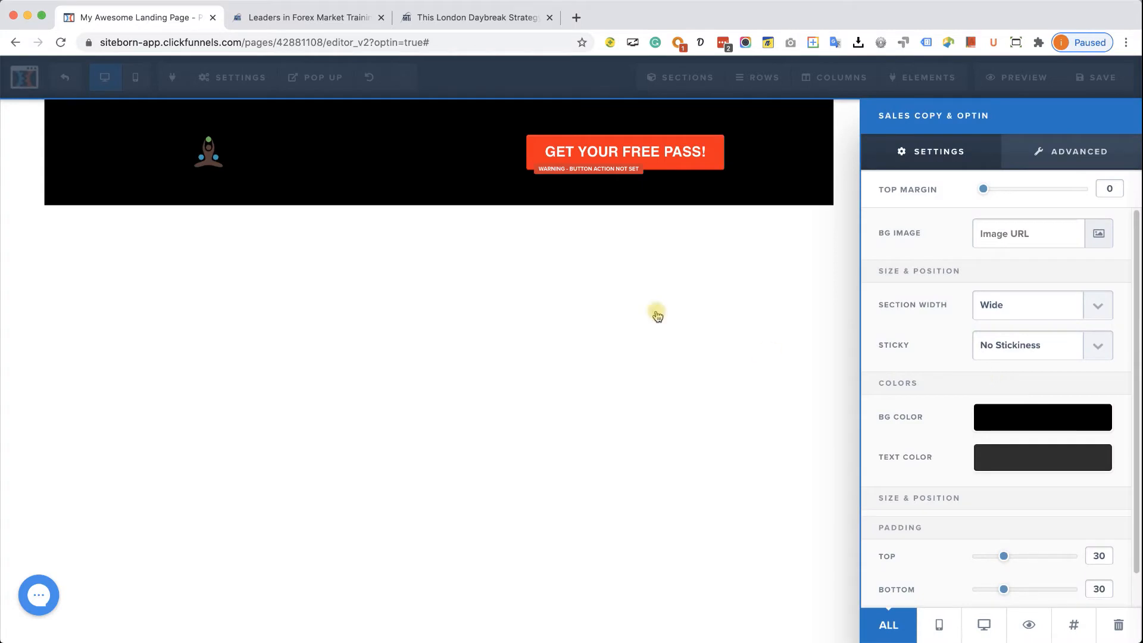
click(691, 272)
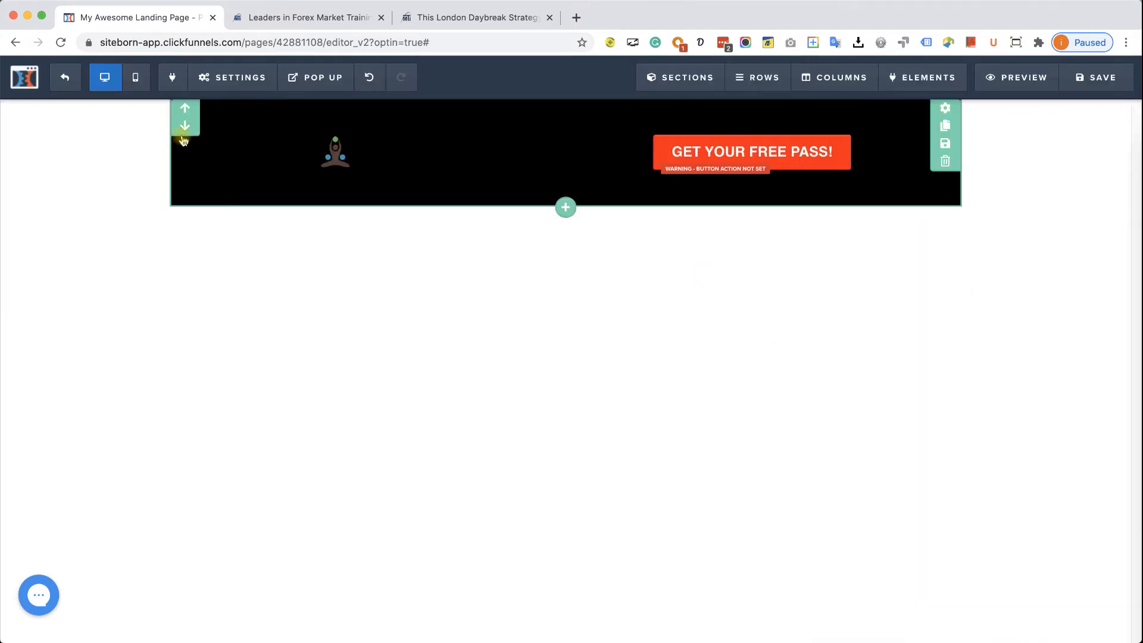
- Set the Good Body Gym logo's alignment to Left in its Advanced settings
click(415, 149)
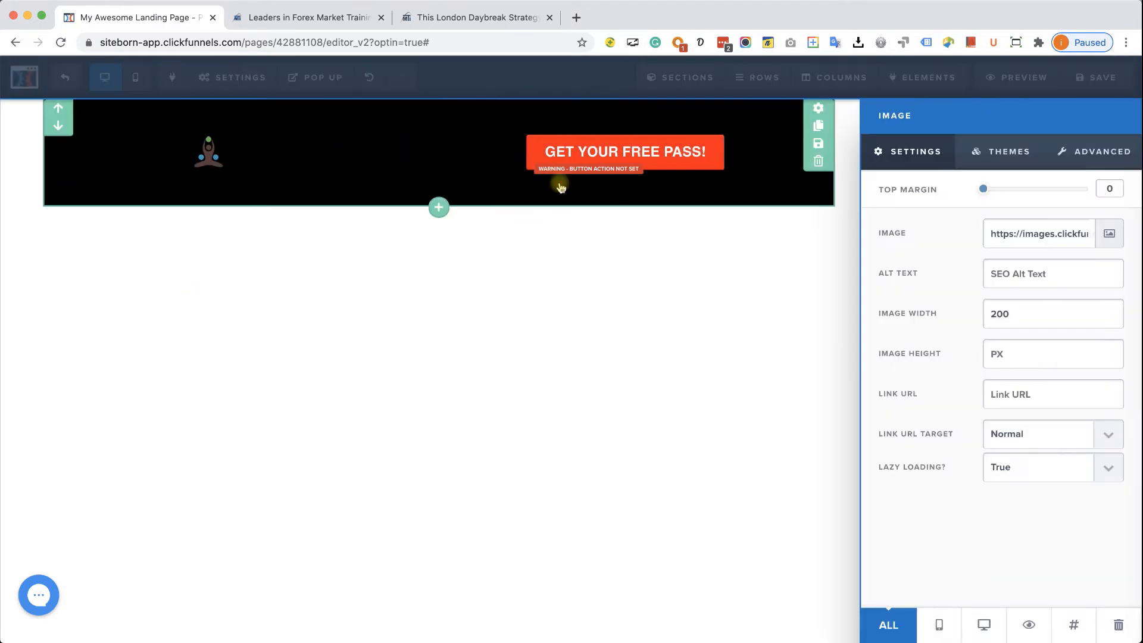
click(592, 202)
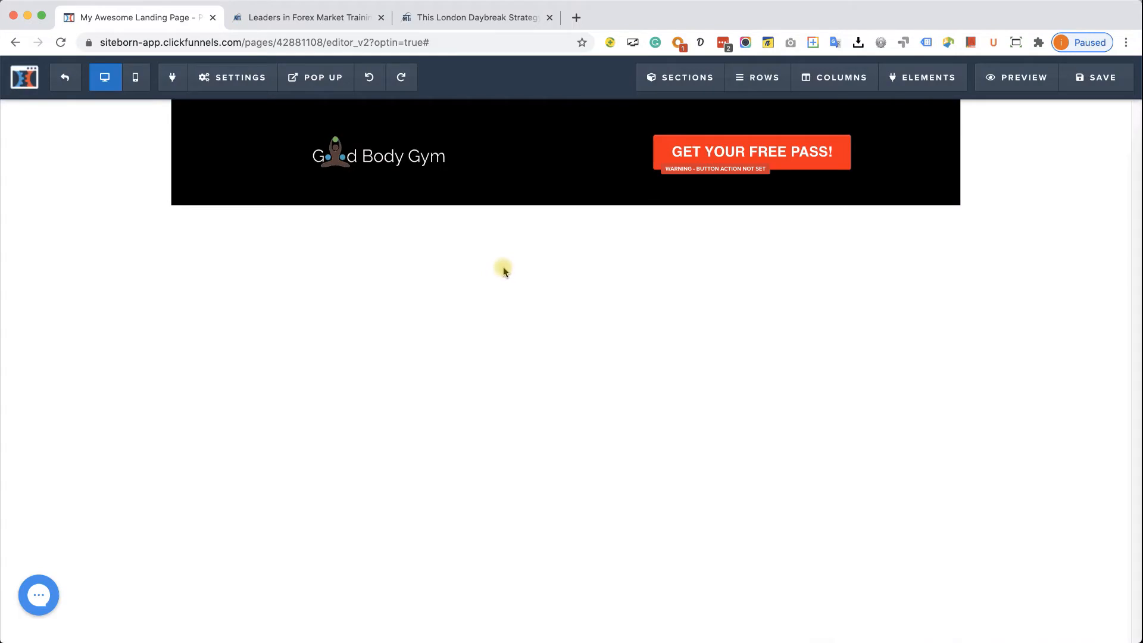
click(476, 17)
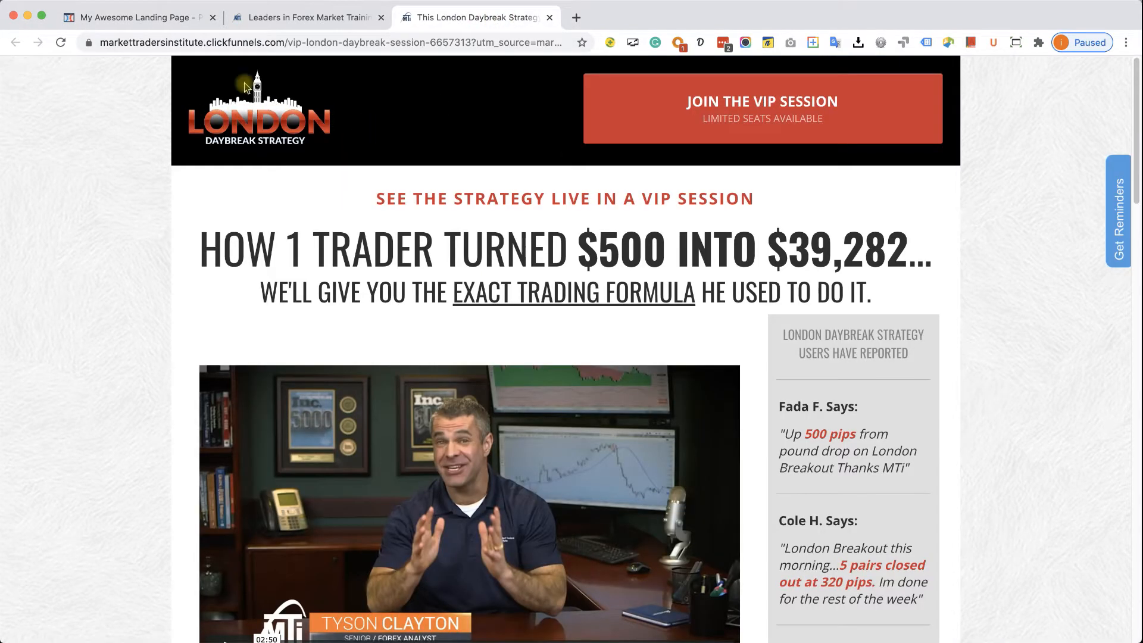
click(161, 17)
click(407, 171)
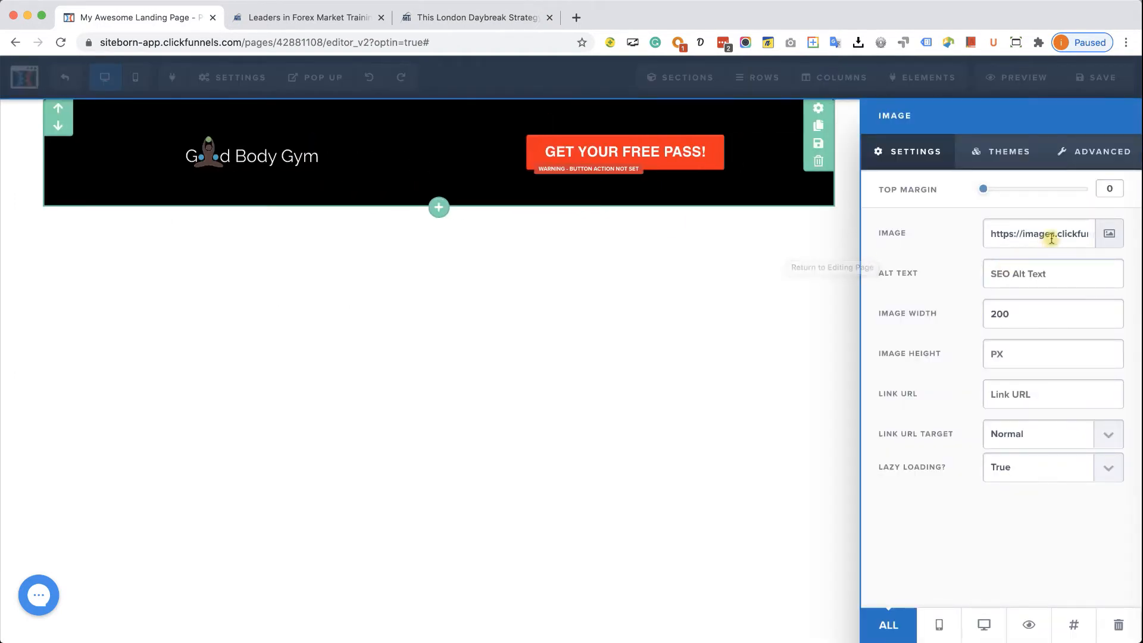
click(1071, 156)
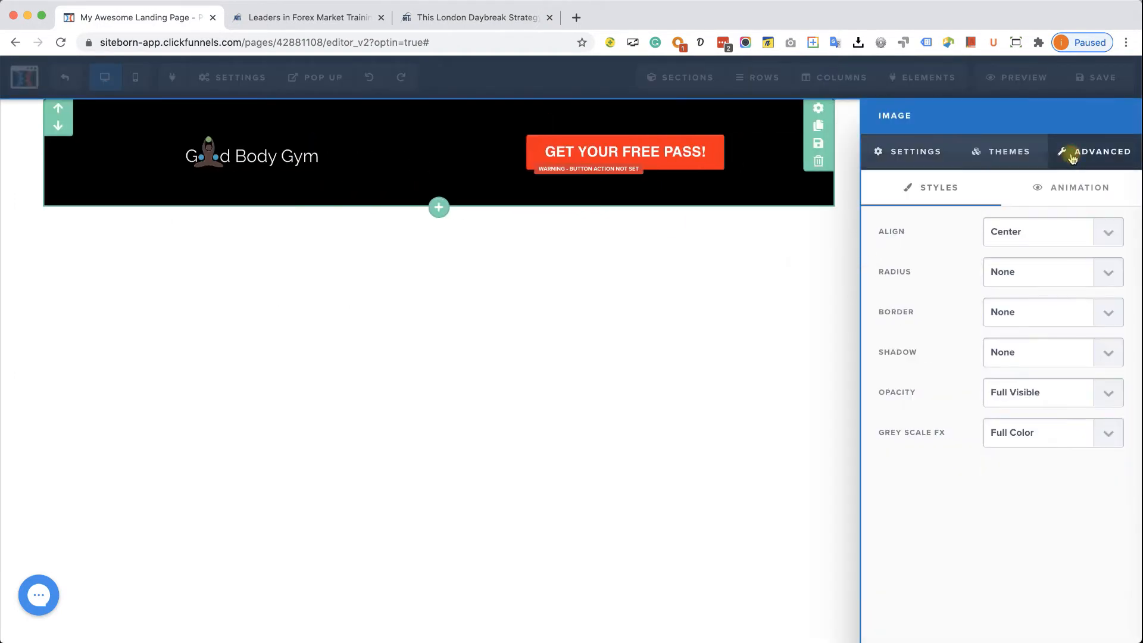
click(1108, 235)
click(999, 219)
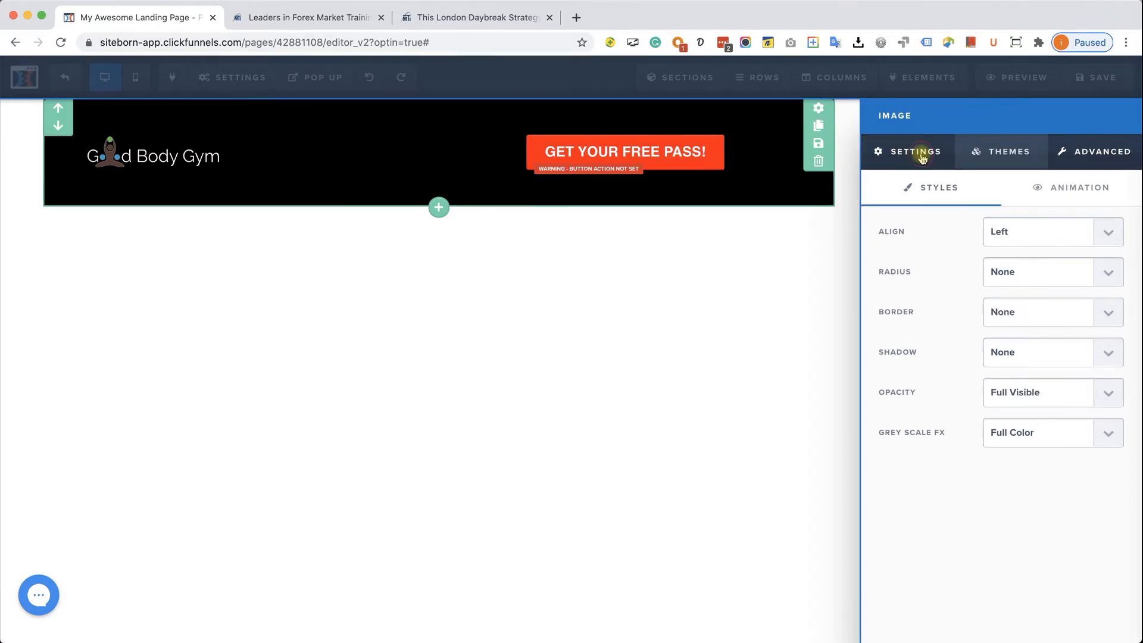
- Start editing the logo's image height, comparing against the London Daybreak reference page
click(921, 156)
click(995, 352)
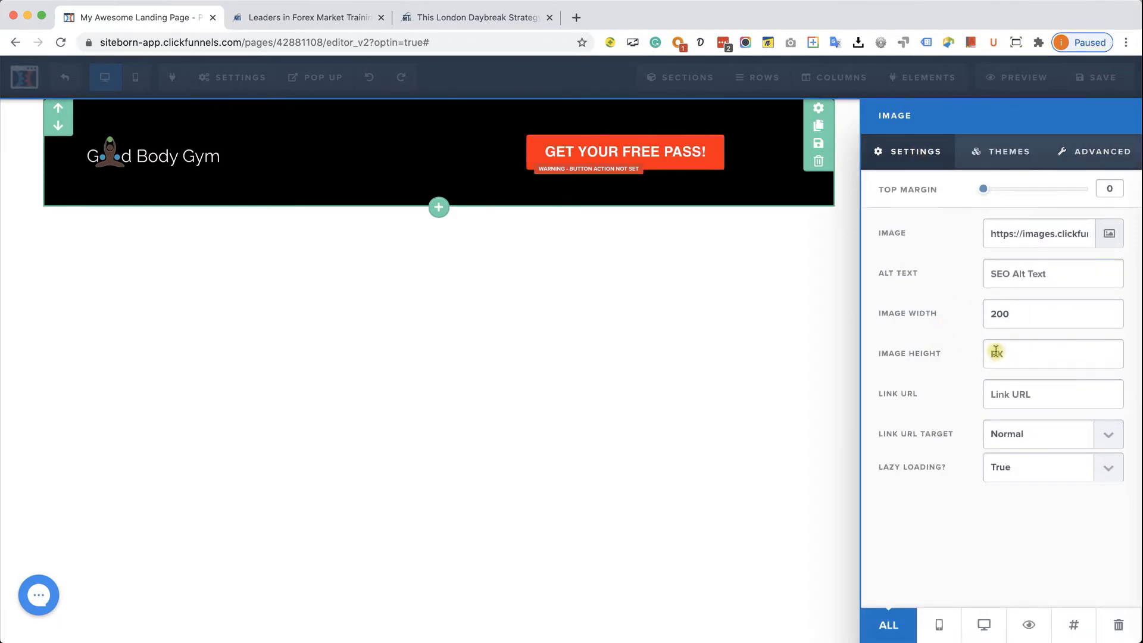
click(509, 19)
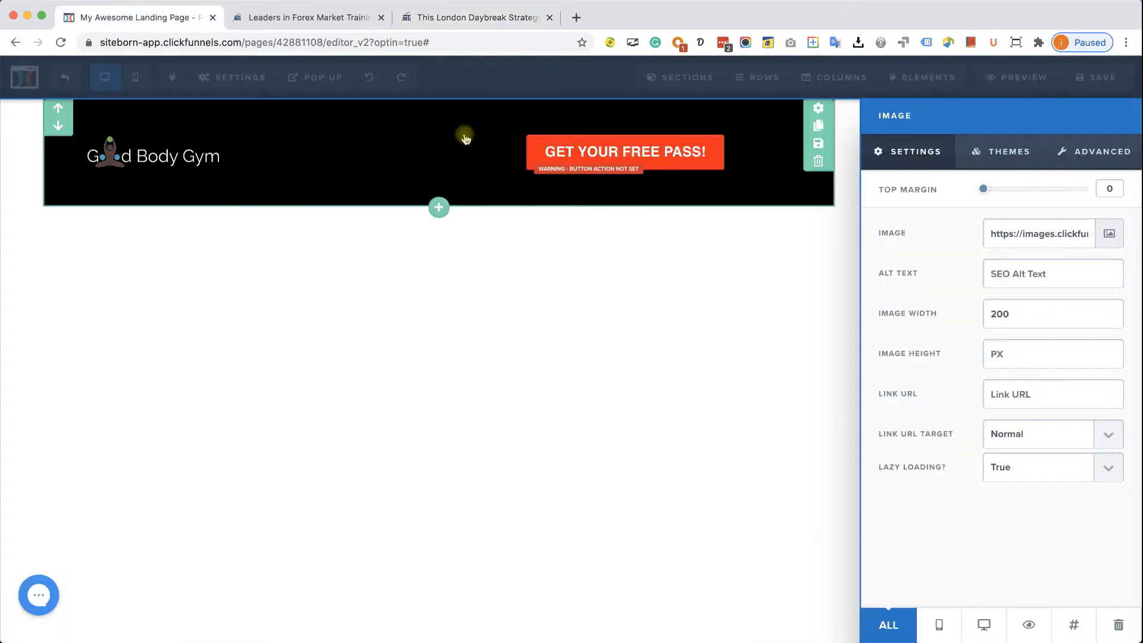
click(169, 17)
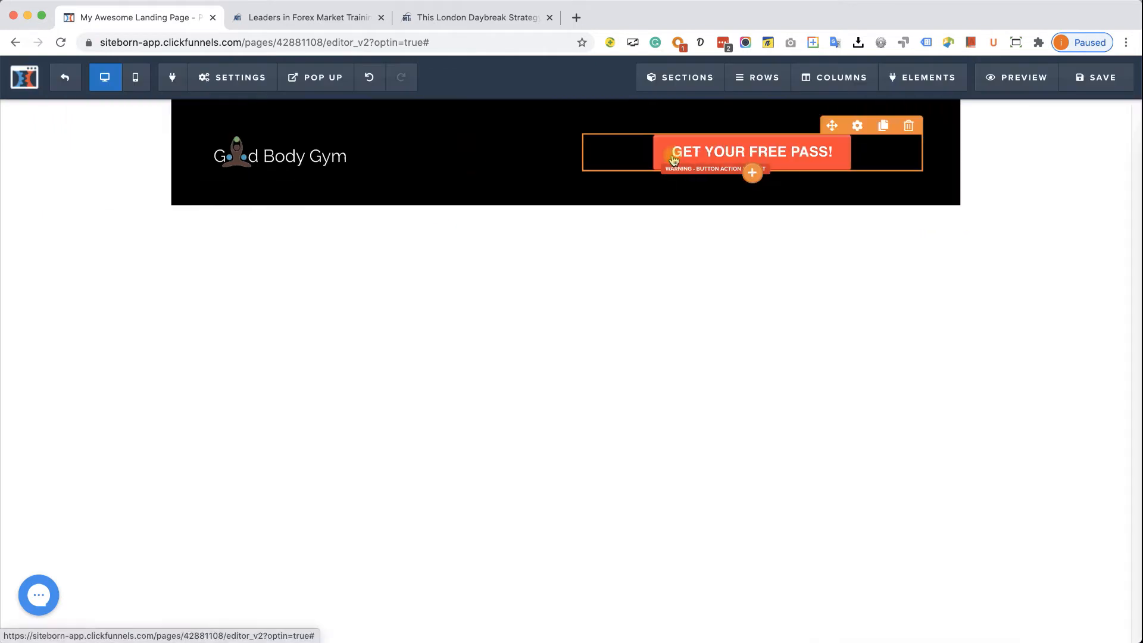
- Set the GET YOUR FREE PASS! button's width to Fill Width and its vertical space to 40px
click(694, 160)
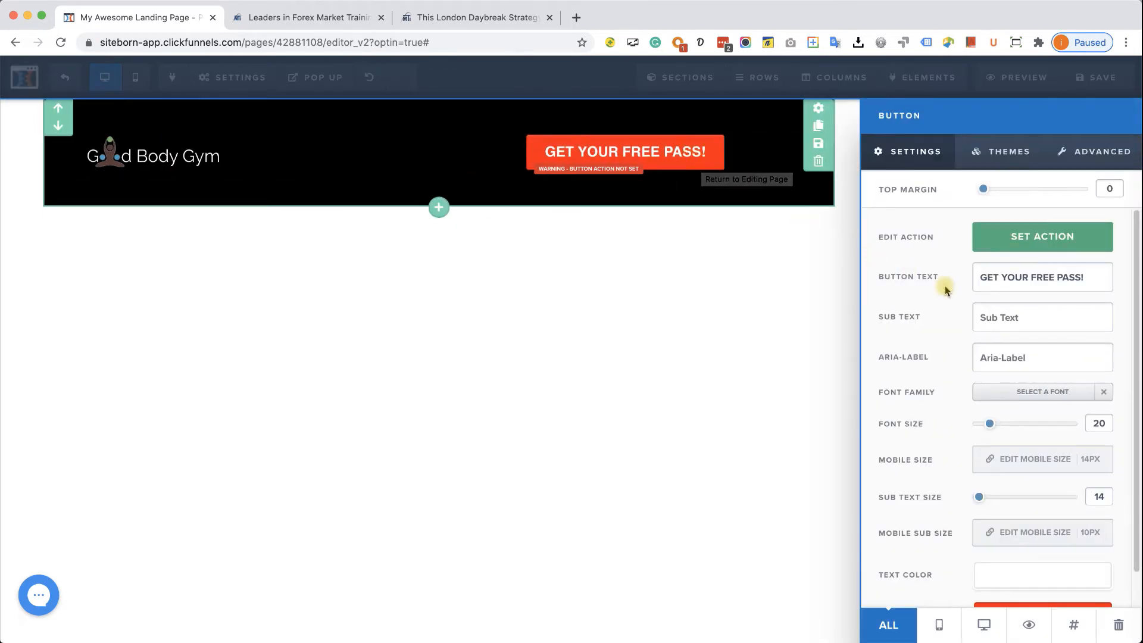
click(1084, 161)
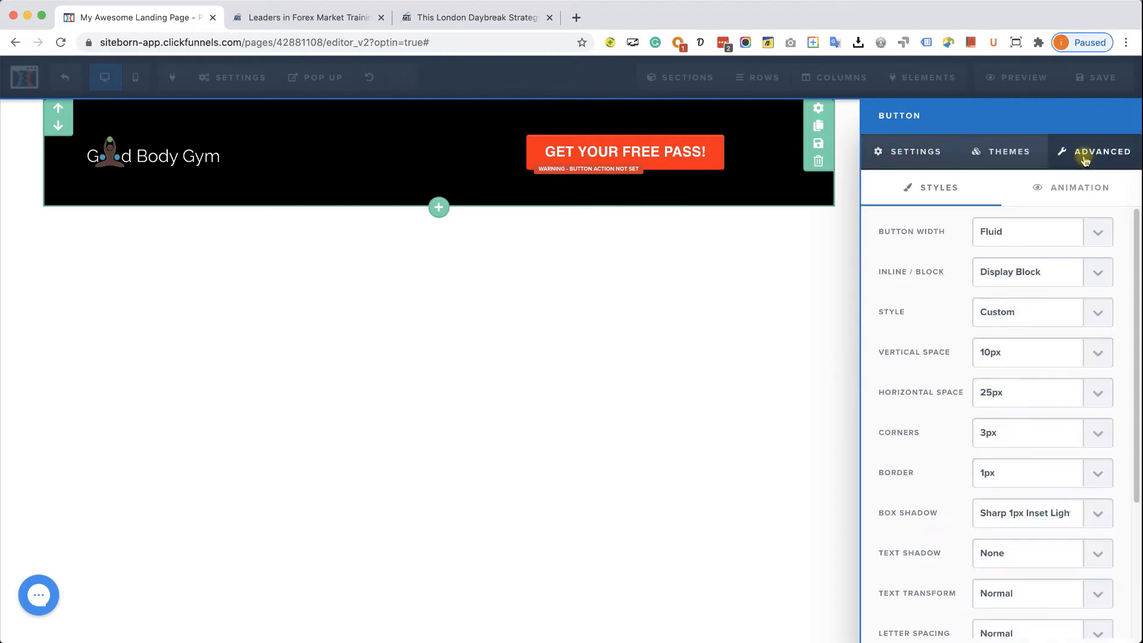
click(1095, 230)
click(1078, 246)
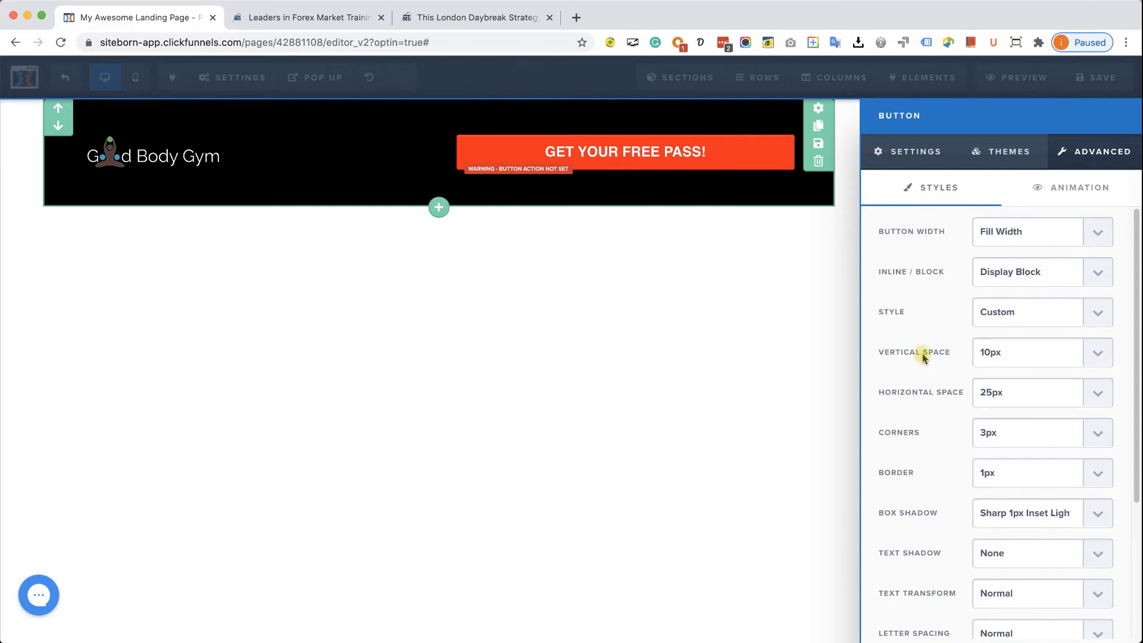
click(1031, 357)
click(1030, 381)
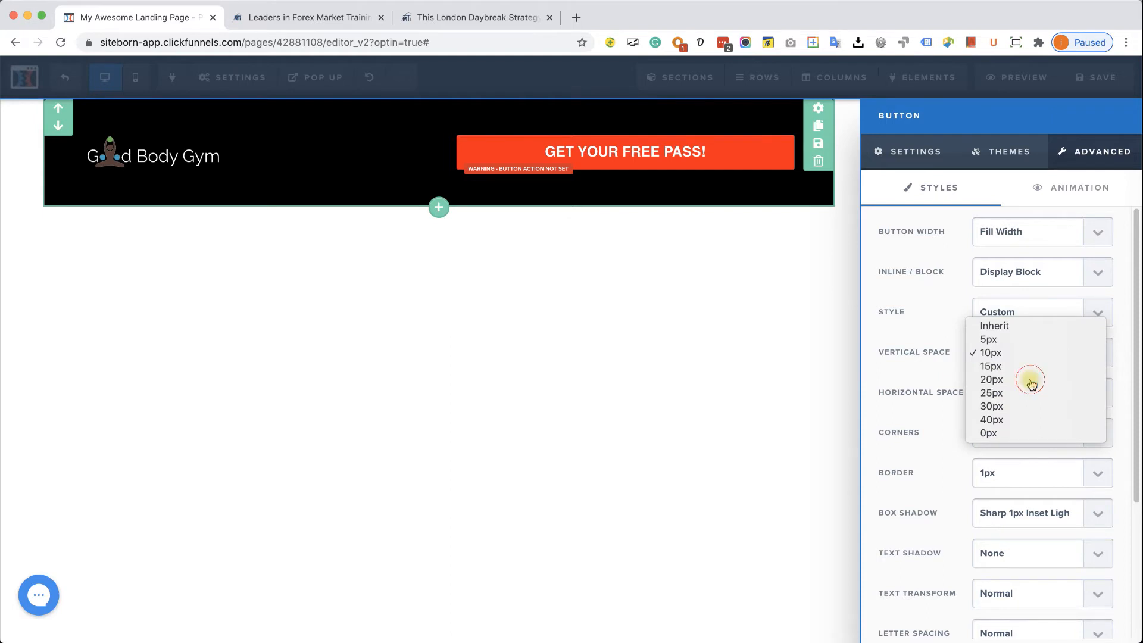
click(1028, 356)
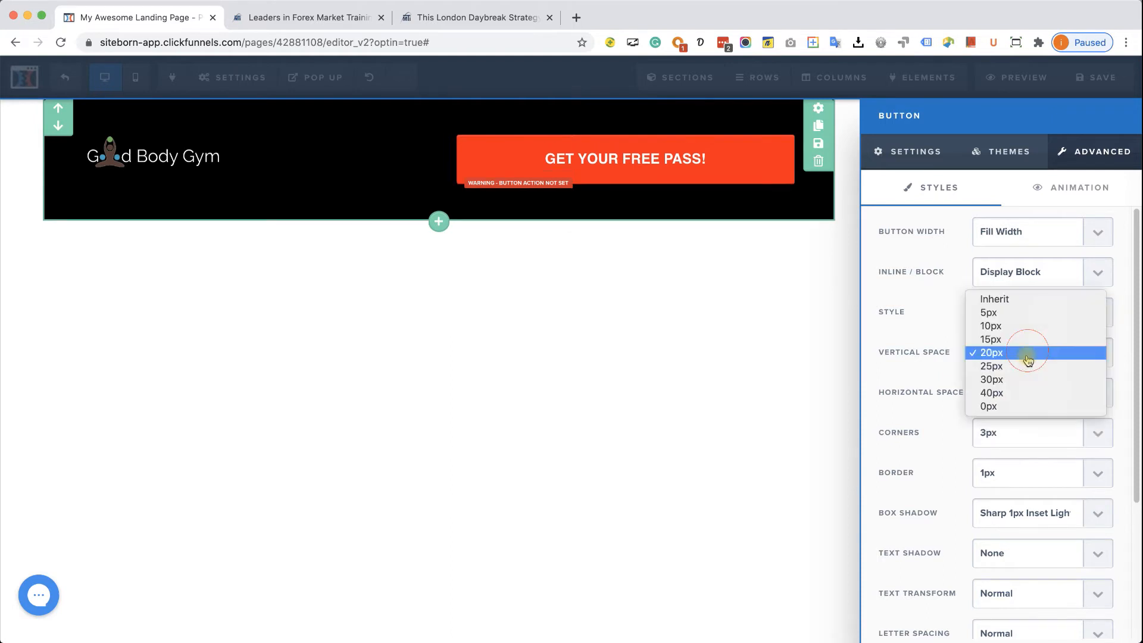
click(1026, 392)
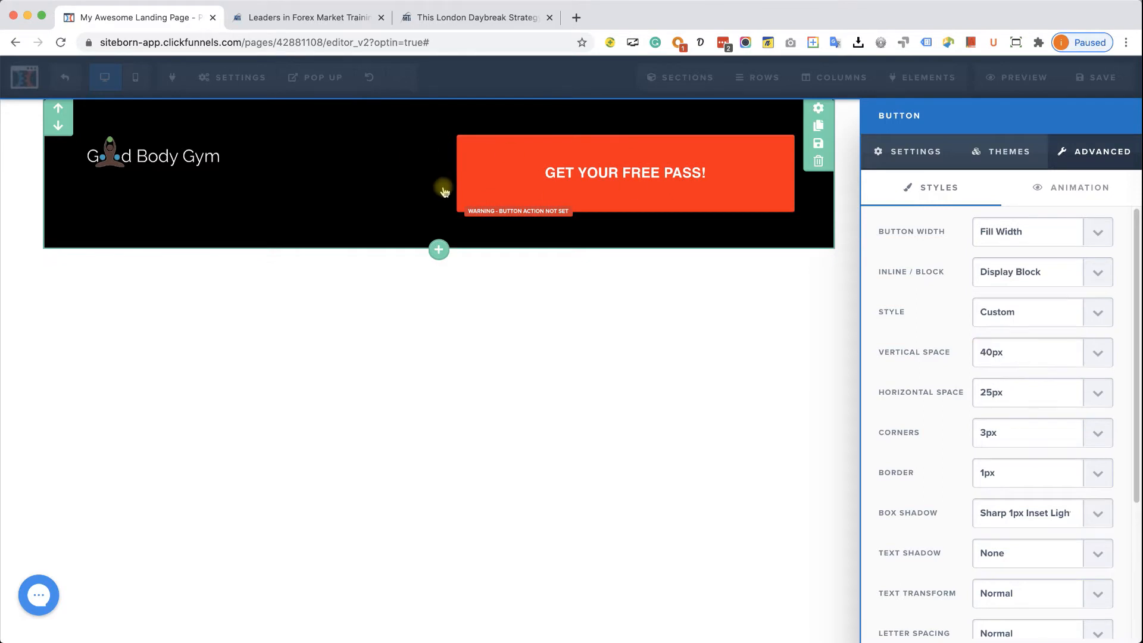
click(483, 306)
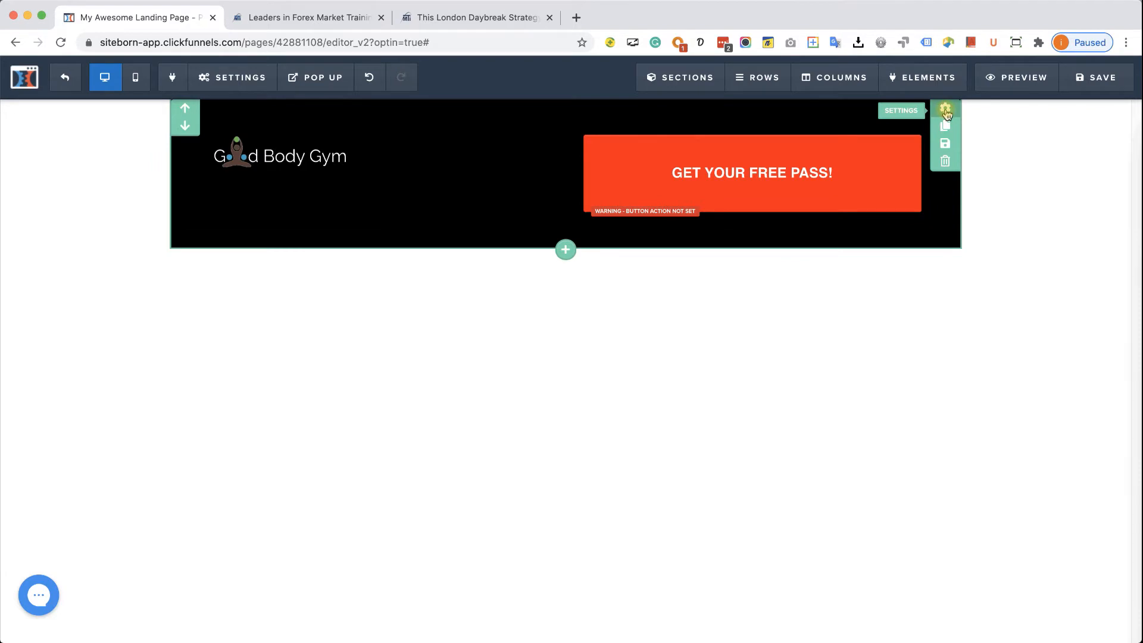
click(945, 109)
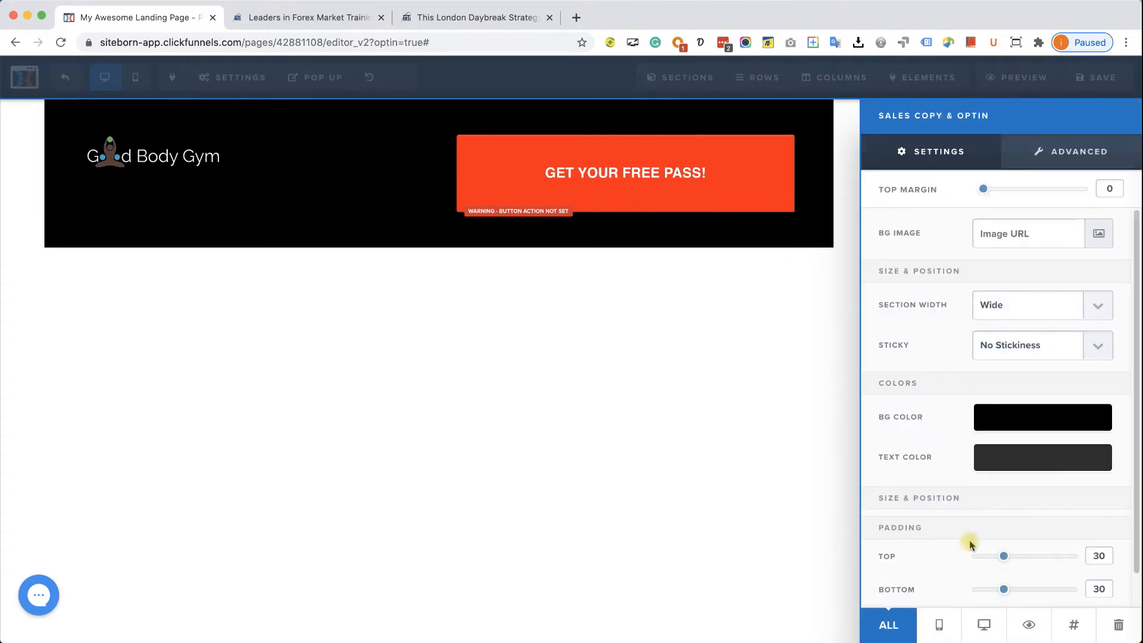
- Reduce the black header section's top and bottom padding to 0
scroll(982, 534, down, 1)
drag(997, 517, 945, 521)
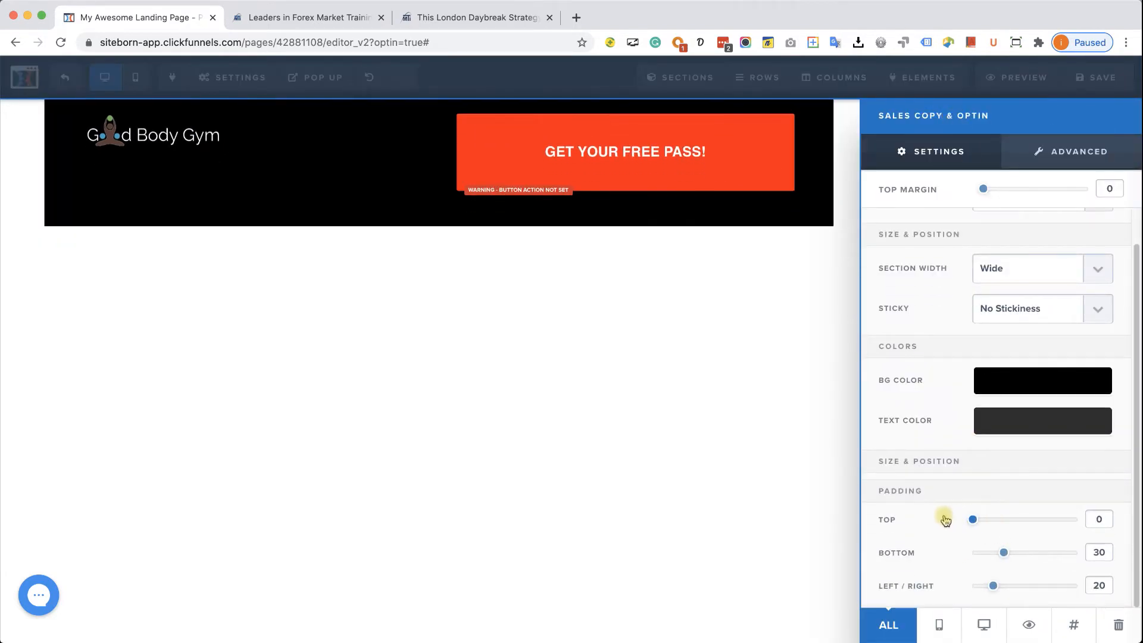
drag(1006, 554, 935, 552)
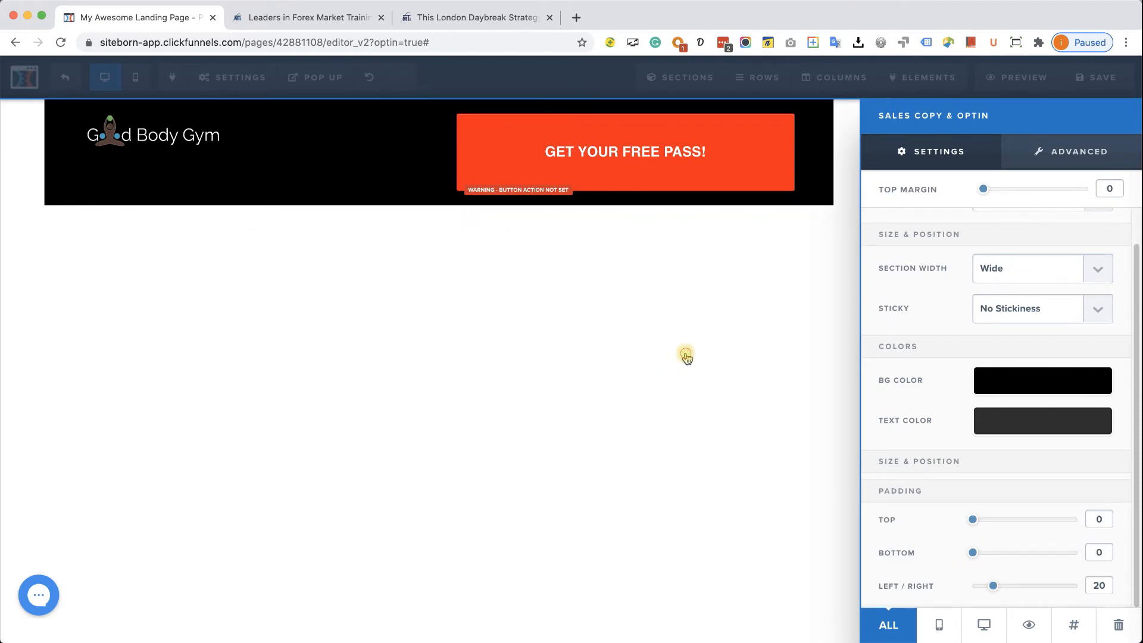
click(690, 348)
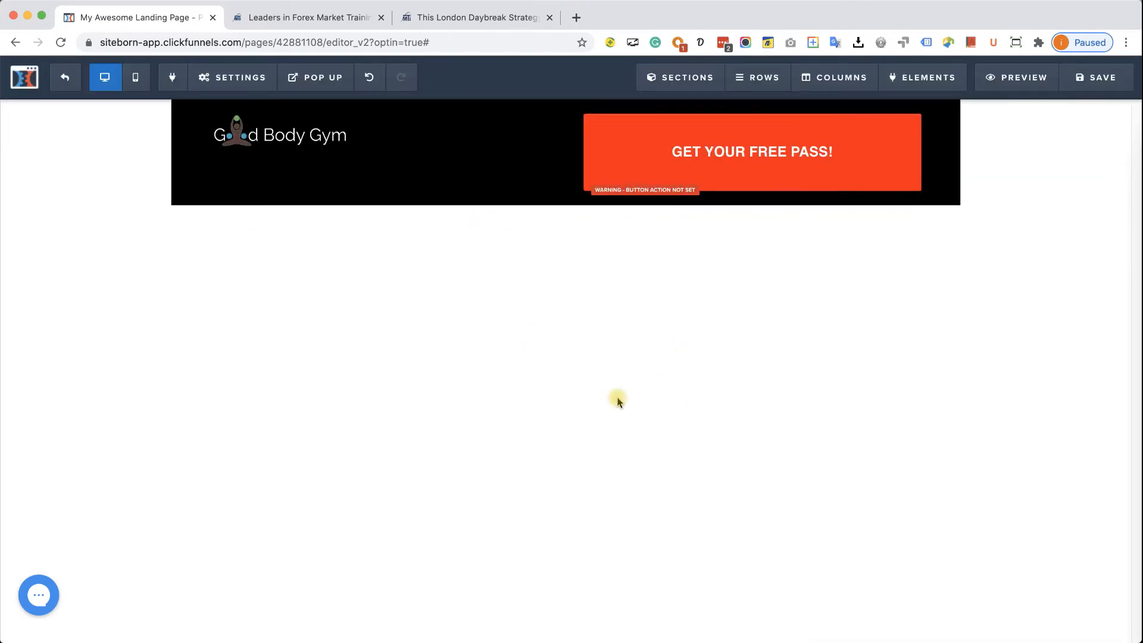
- Give the Good Body Gym logo a top margin of about 30 to align it with the button
mouse_move(327, 134)
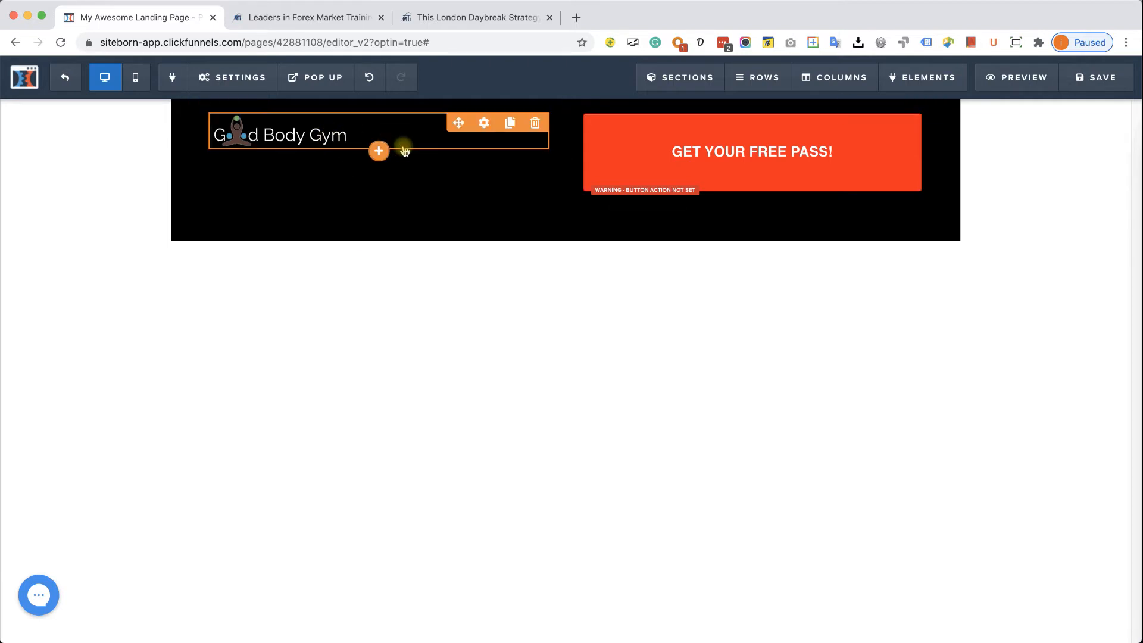
click(438, 143)
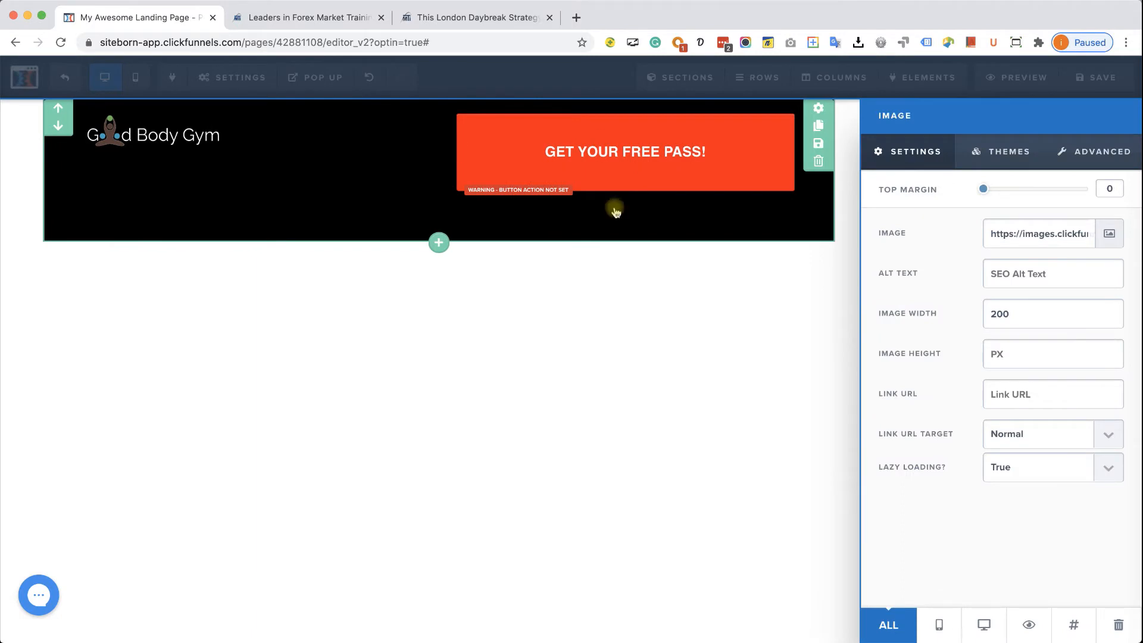
drag(987, 192, 1019, 196)
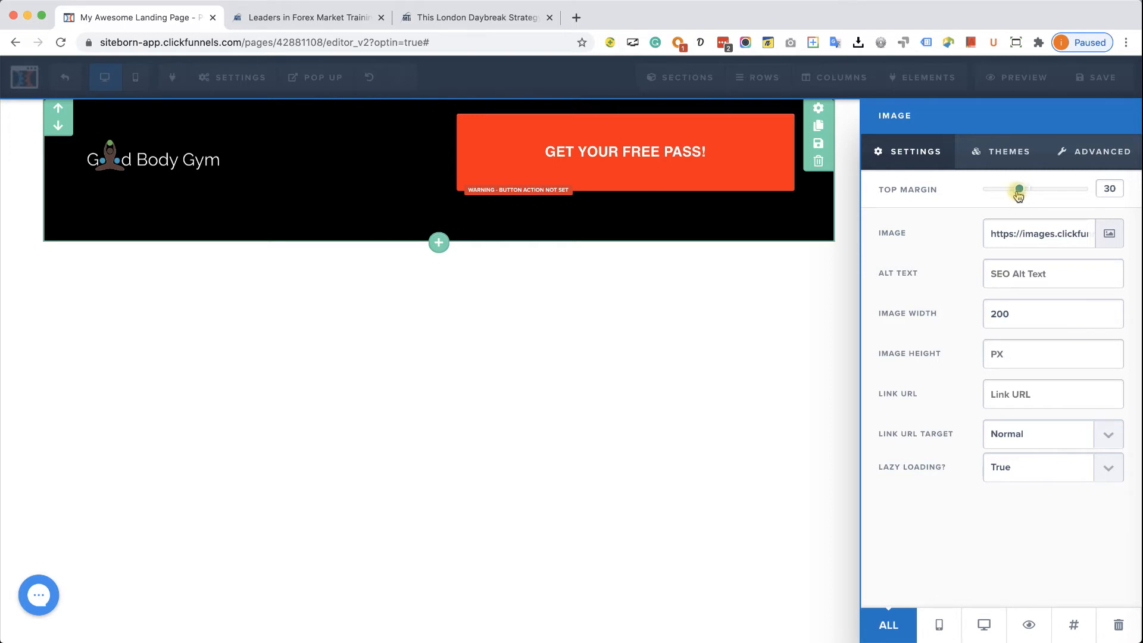
click(754, 384)
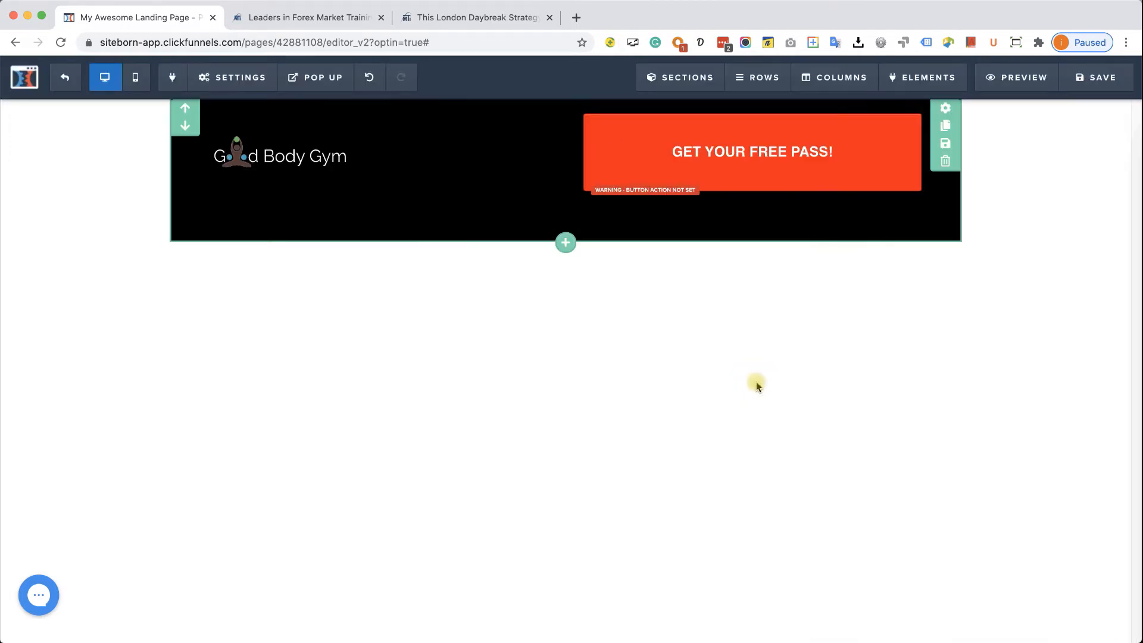
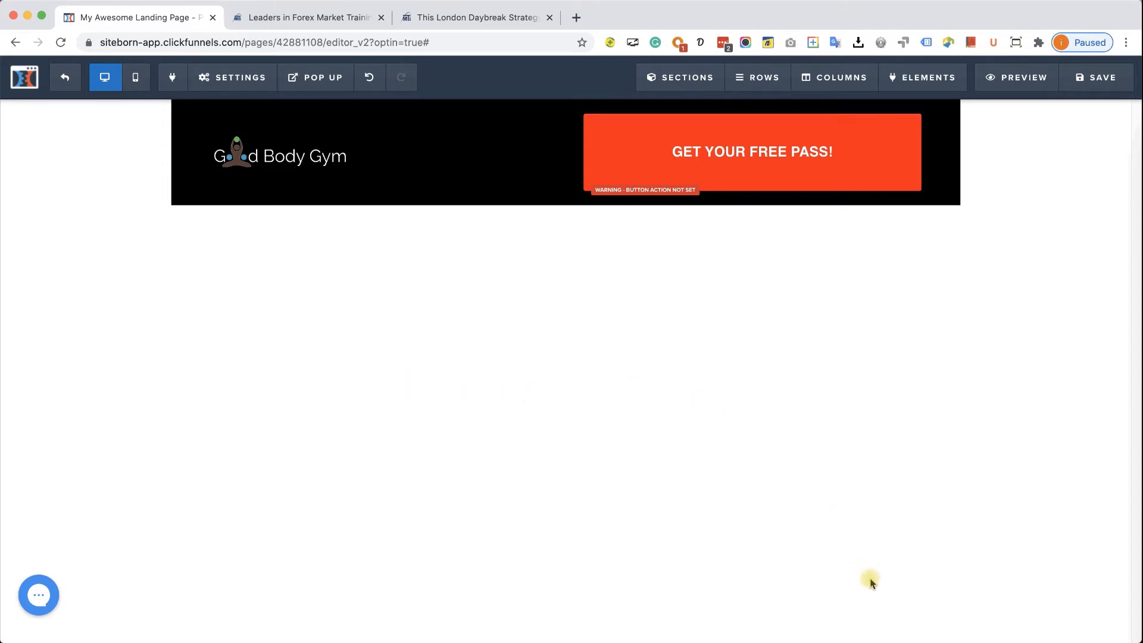
- Save the Good Body Gym page, then review the London Daybreak reference page before resuming editing
click(1100, 81)
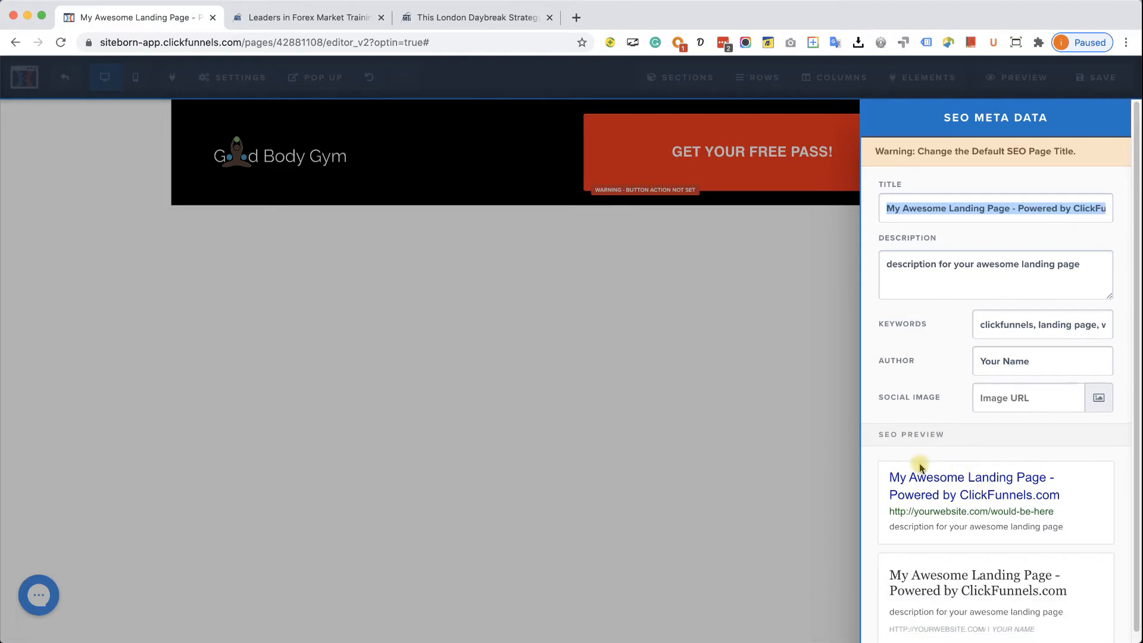
click(721, 497)
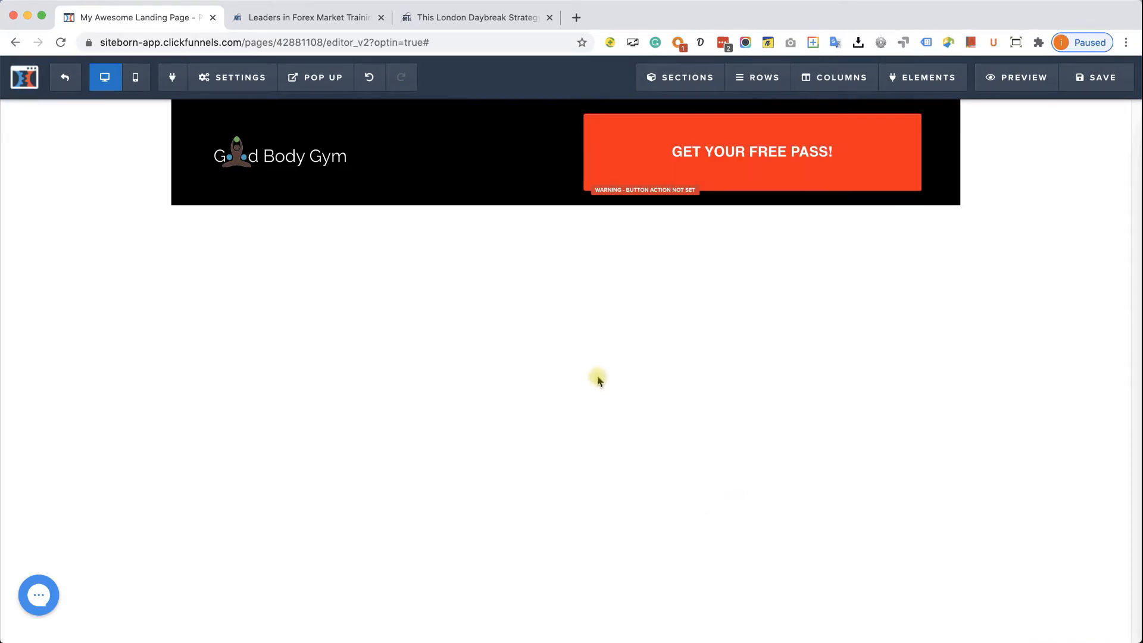
click(467, 18)
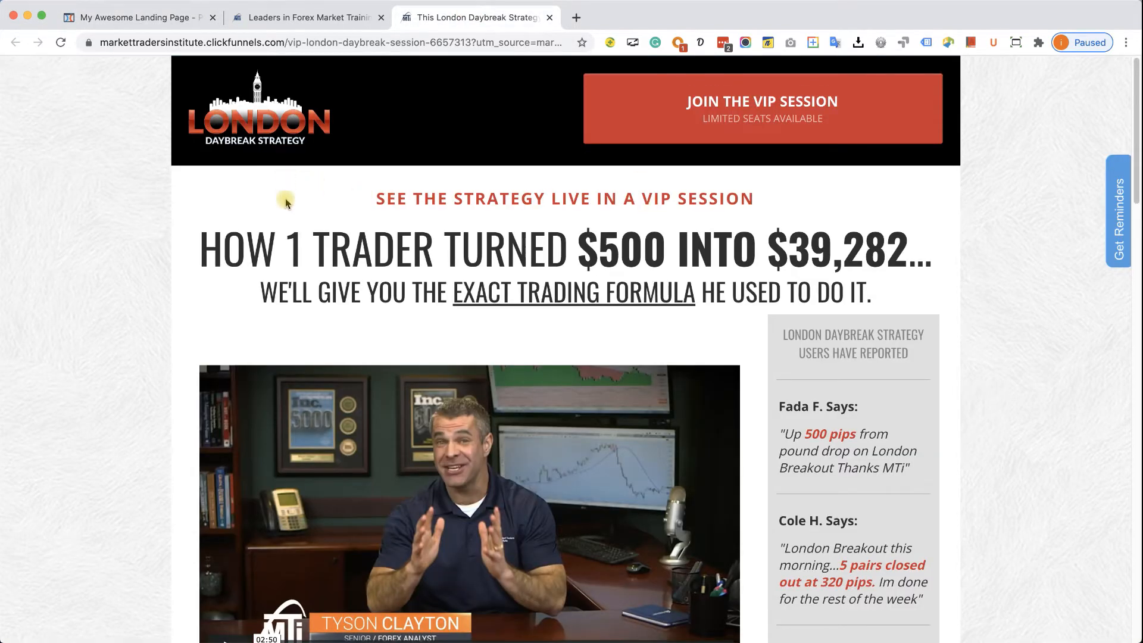
scroll(285, 208, down, 5)
scroll(288, 238, down, 3)
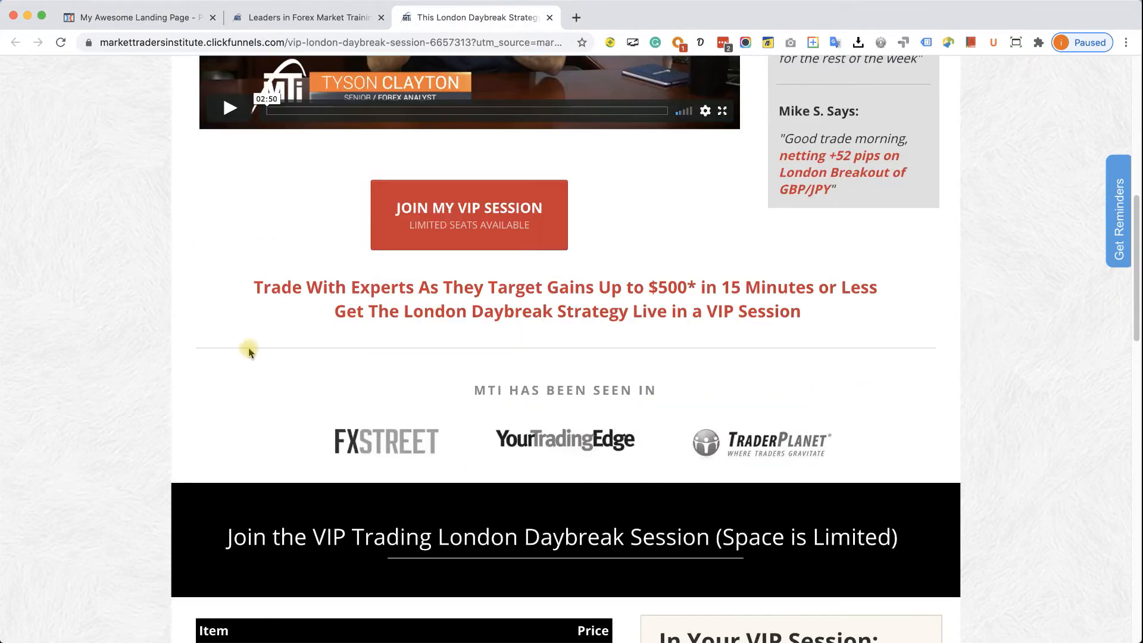
scroll(690, 425, up, 10)
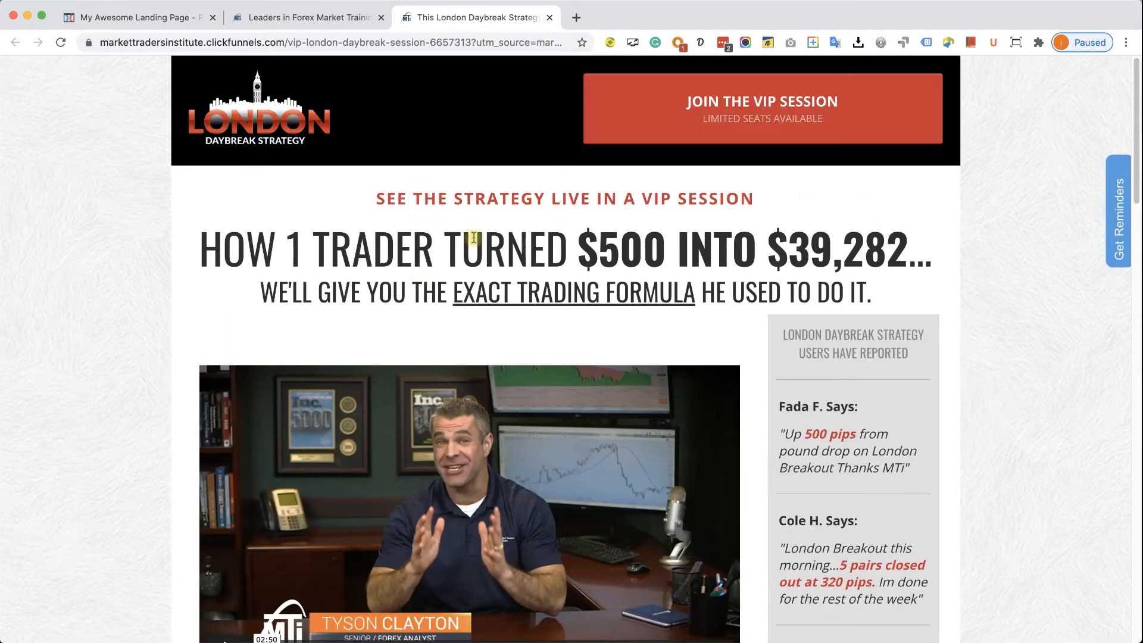
click(130, 18)
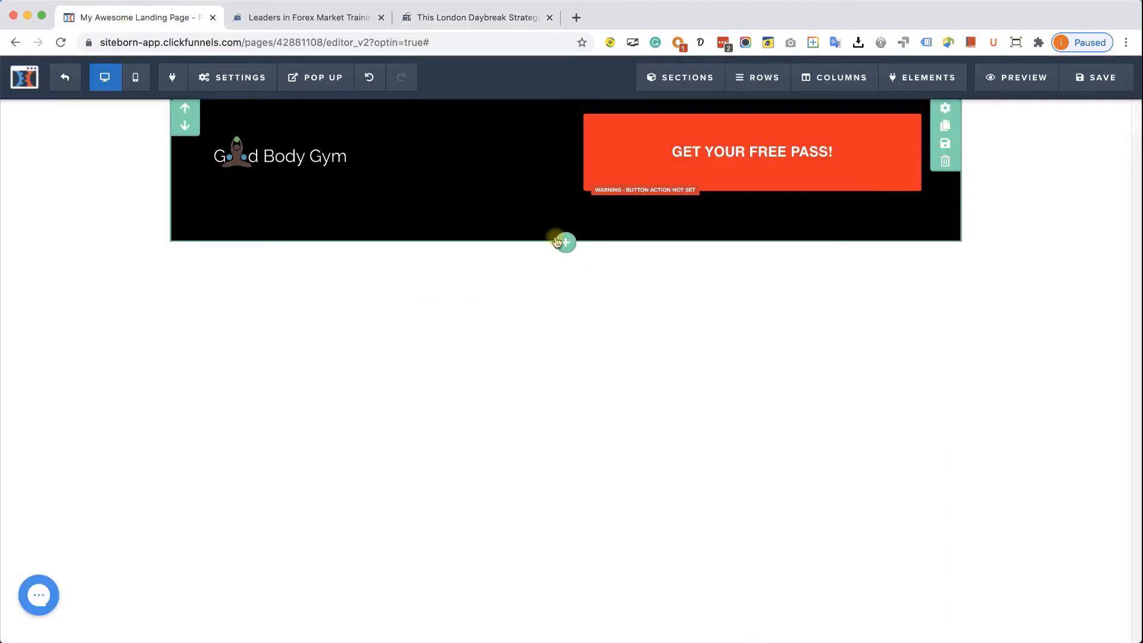
- Add a wide section below the header containing a single-column row
click(567, 243)
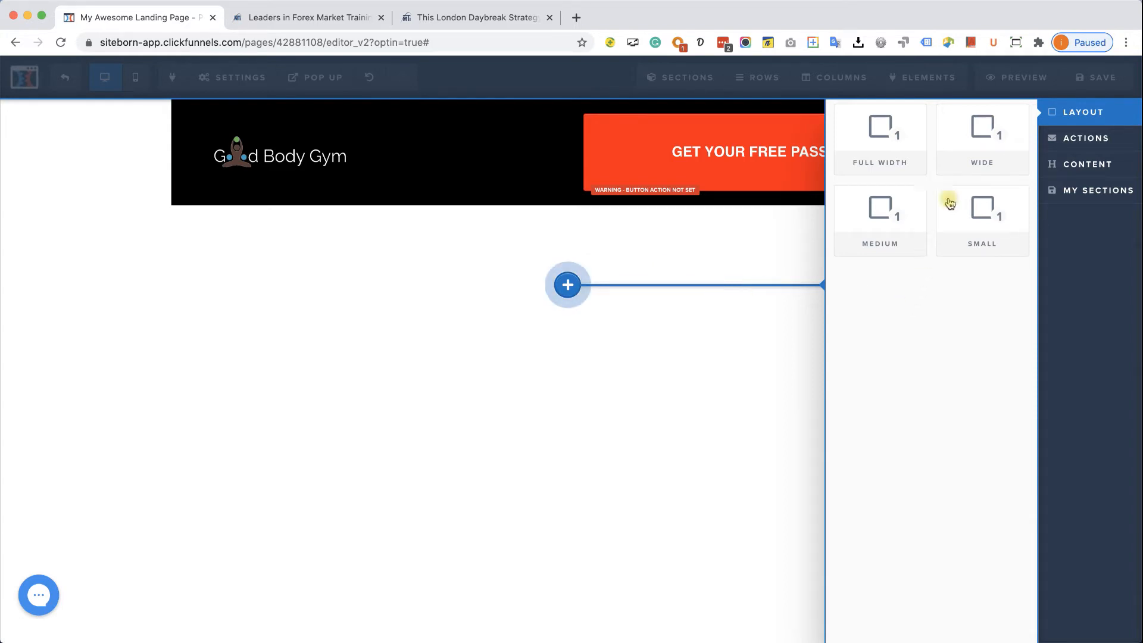
click(992, 122)
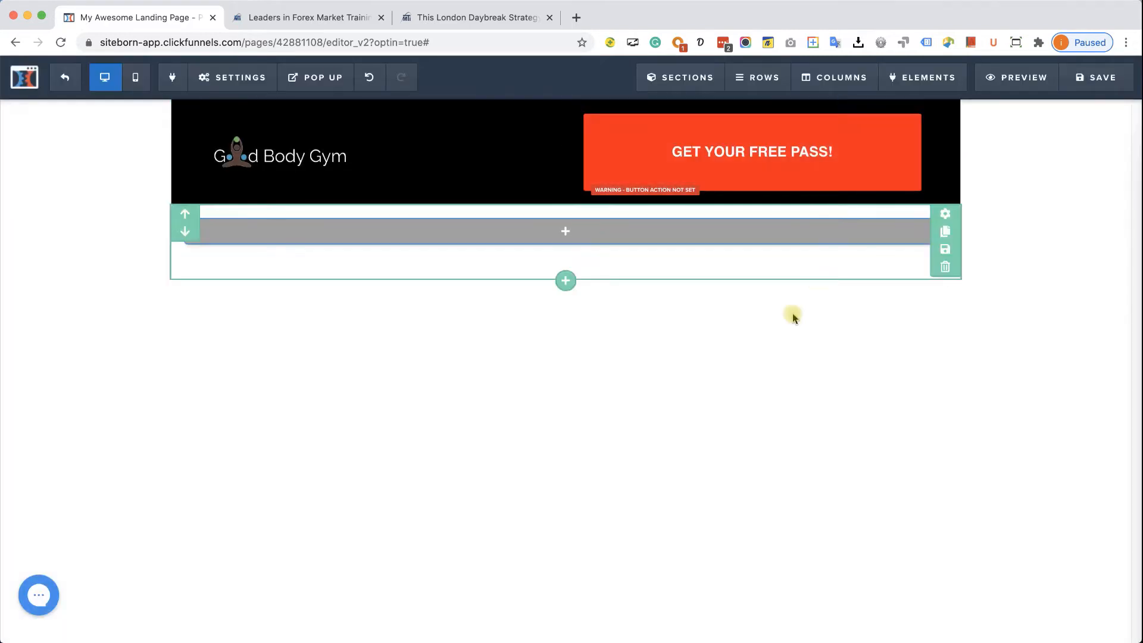
mouse_move(572, 231)
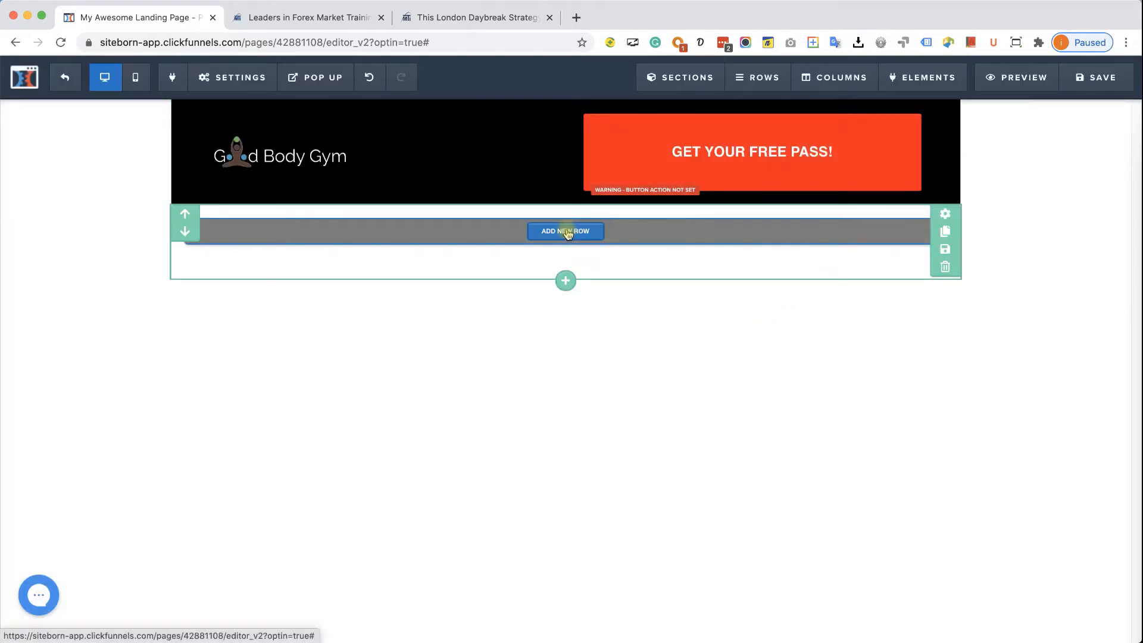
click(566, 232)
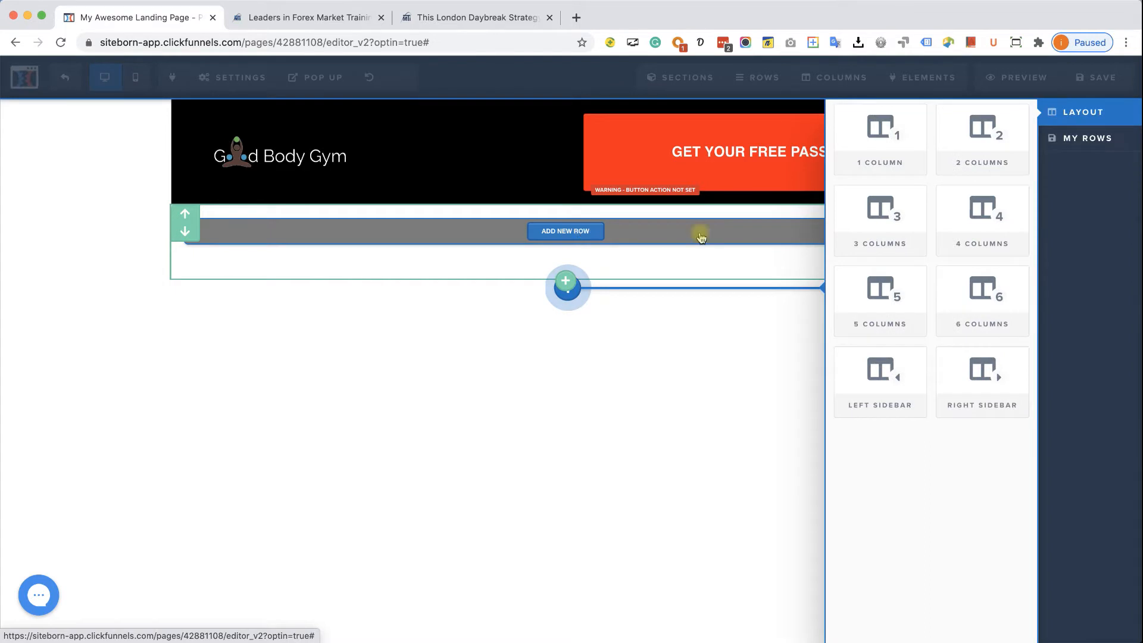
click(869, 146)
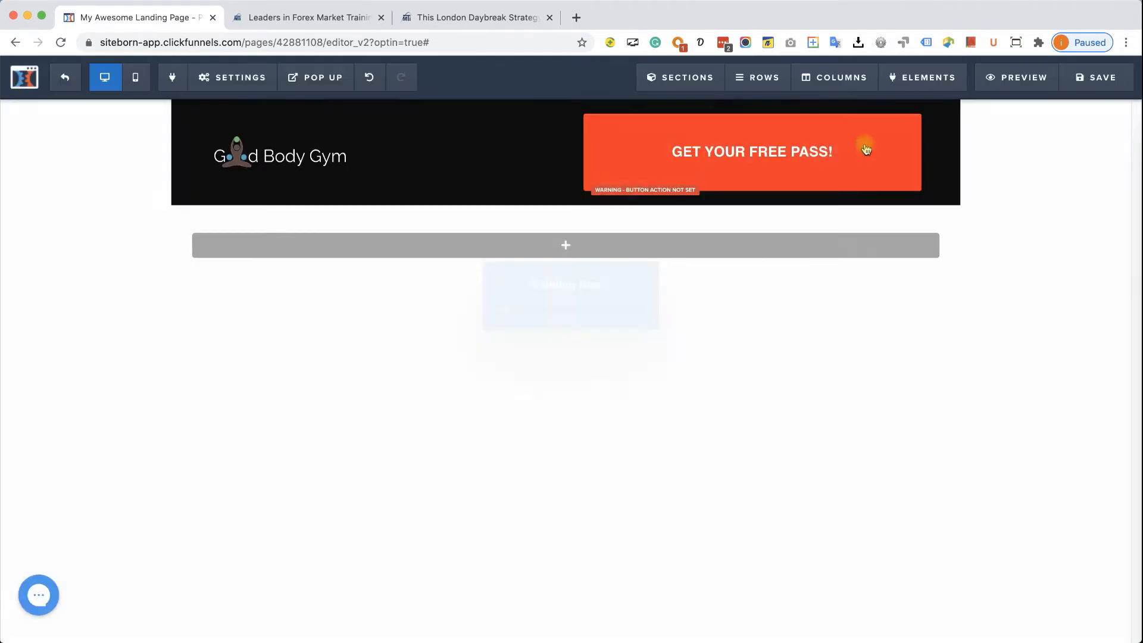
- Stack a sub-headline, a headline and a second sub-headline in the row, then view the reference page
mouse_move(652, 246)
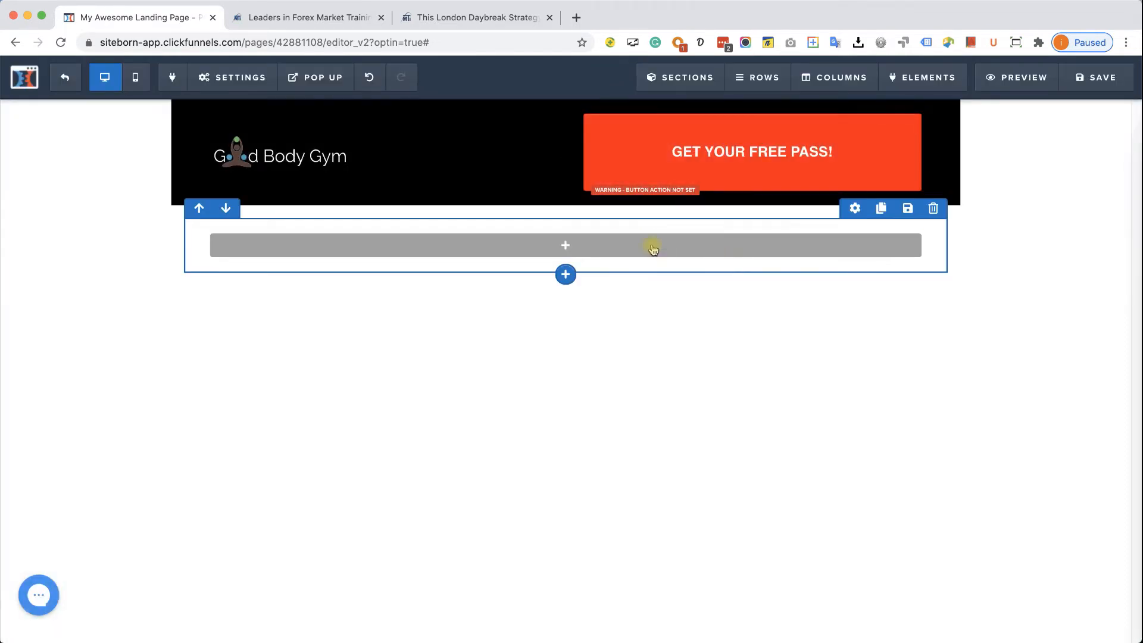
click(568, 246)
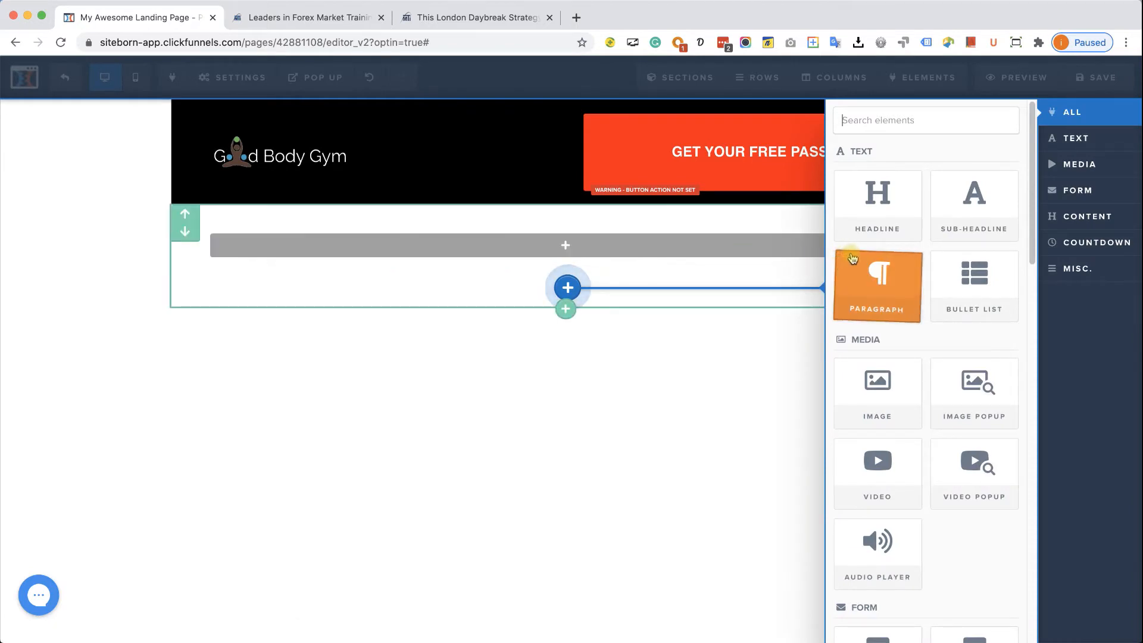
click(952, 215)
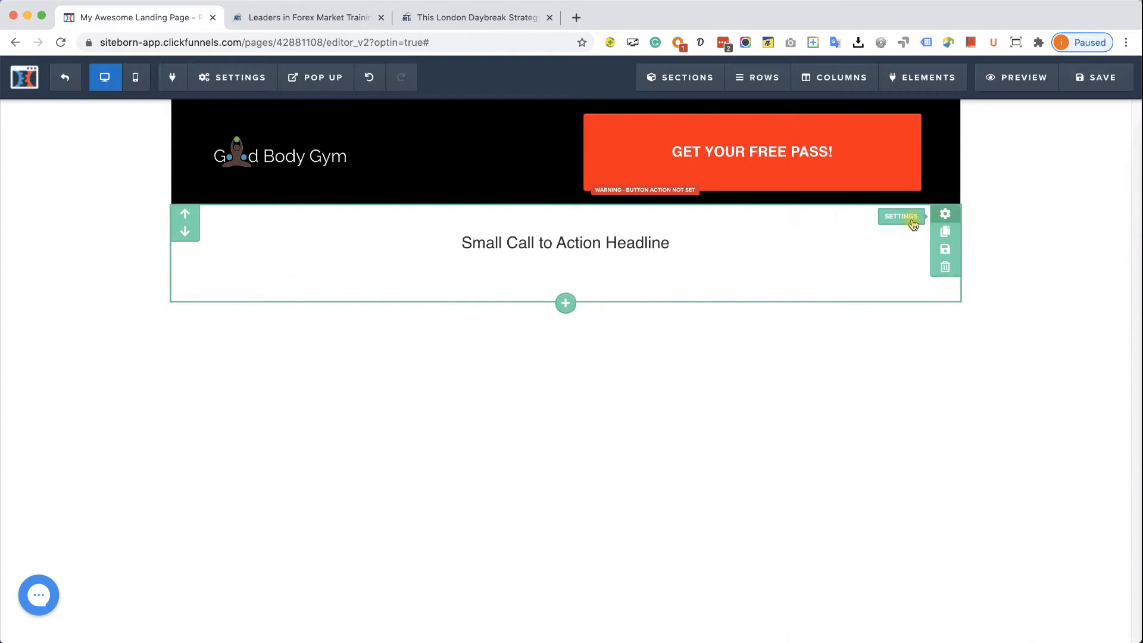
click(567, 256)
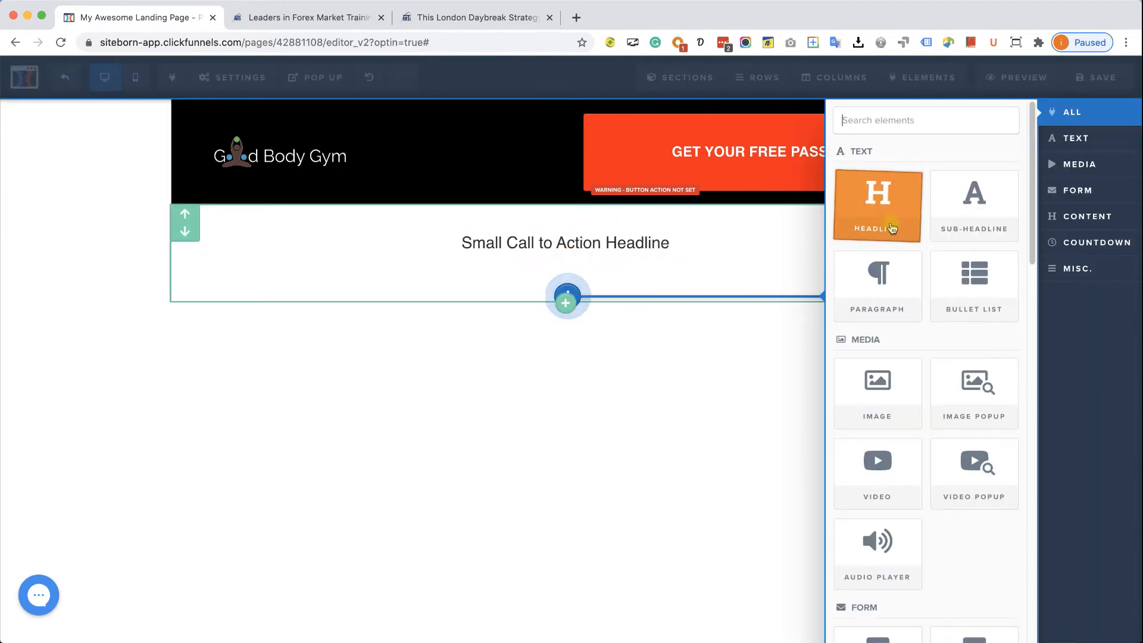
click(890, 227)
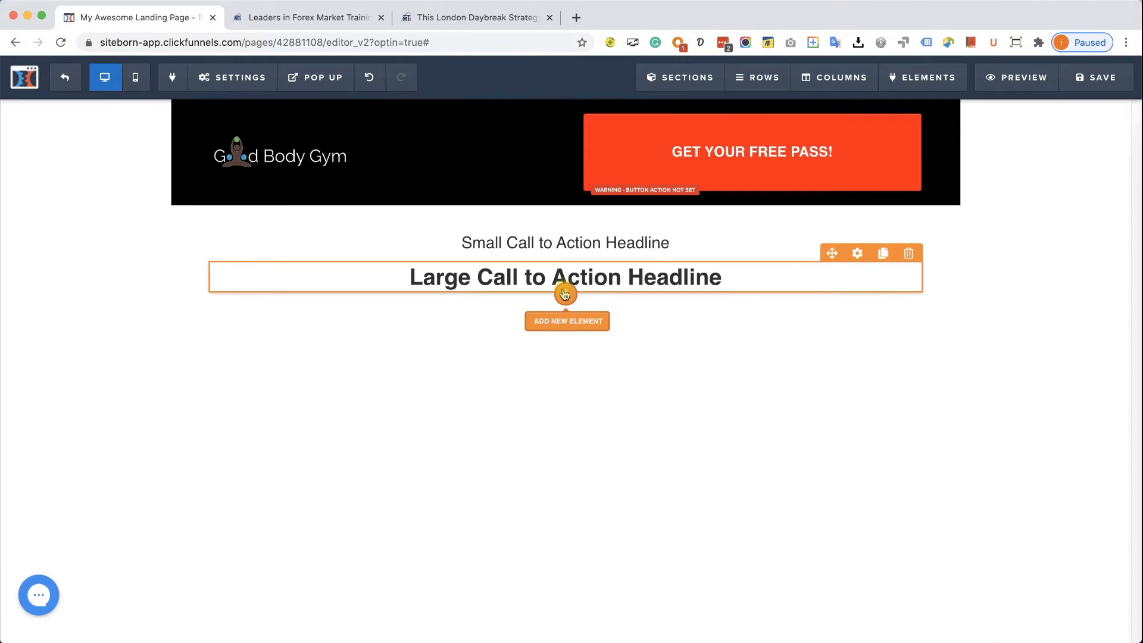
click(568, 293)
click(963, 205)
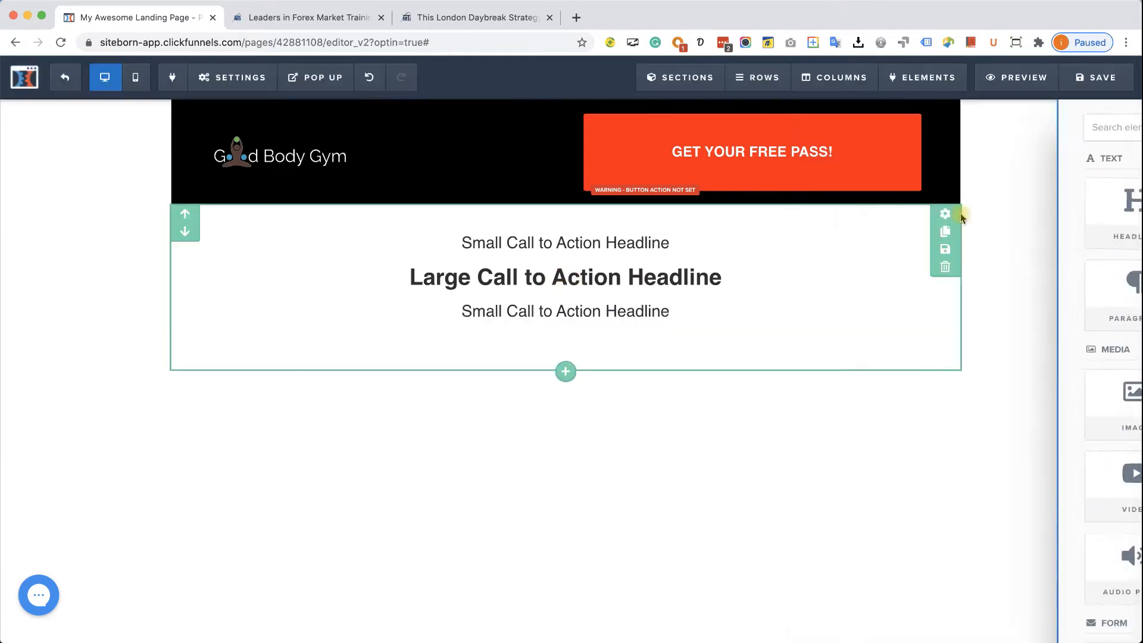
click(458, 19)
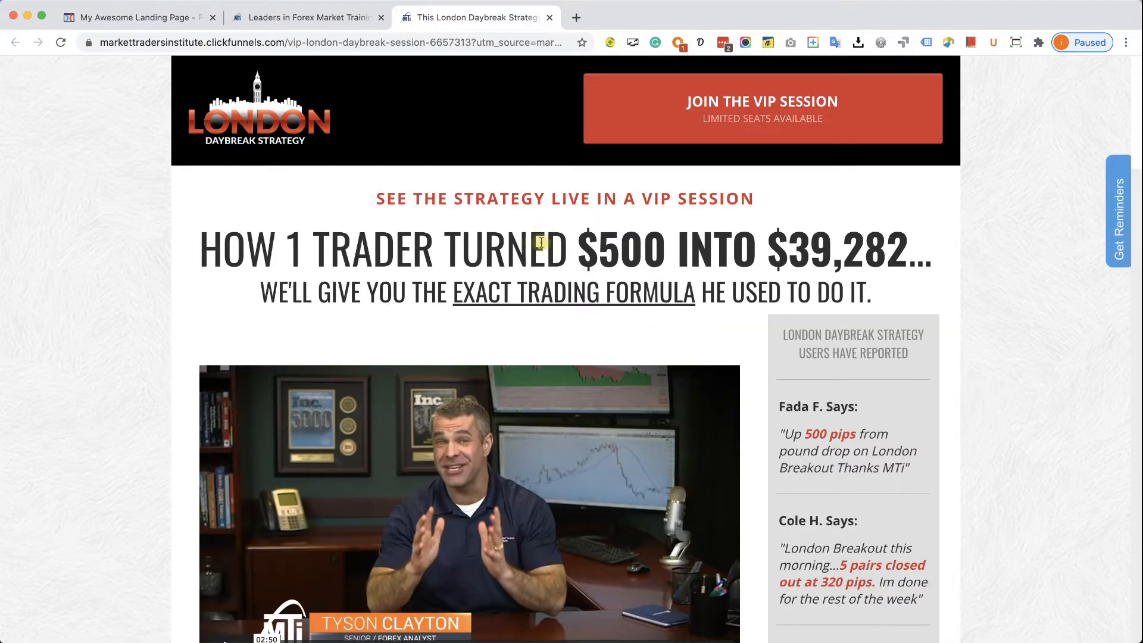
- Copy 'COME AND TRY OUR GYM' from the copy draft into the first sub-headline
click(167, 16)
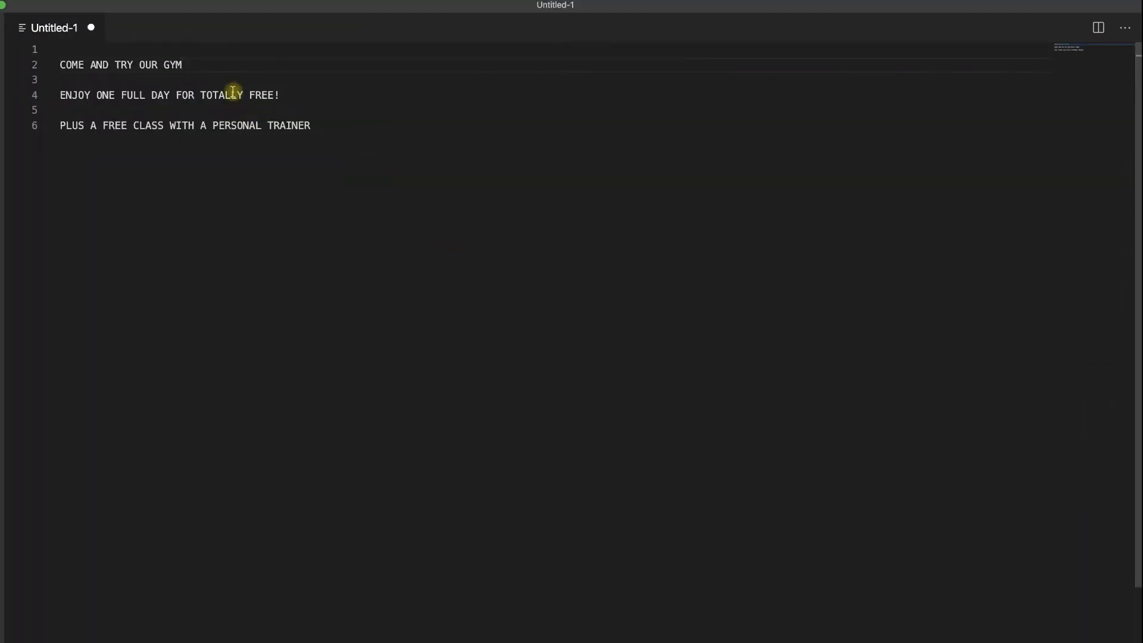
drag(187, 59, 56, 64)
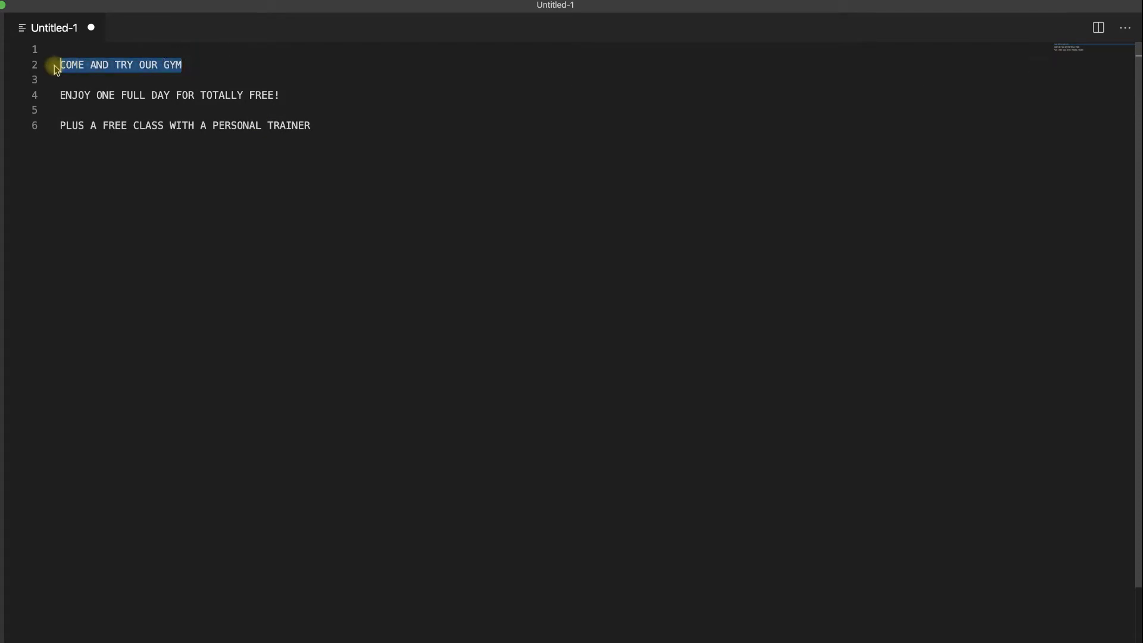
right_click(113, 62)
click(137, 104)
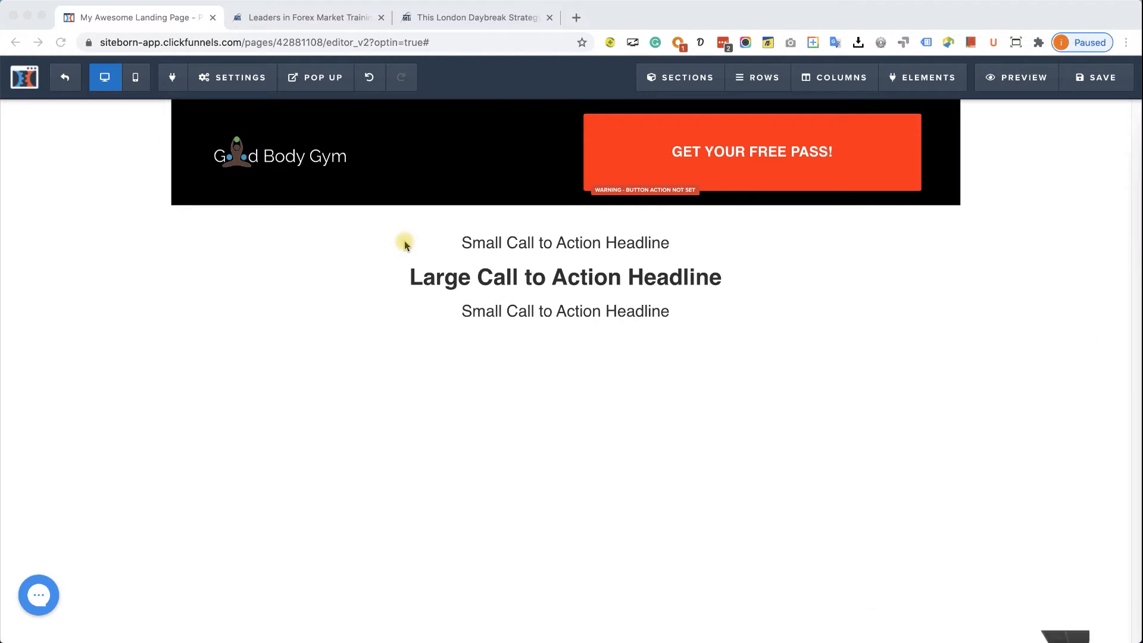
click(536, 241)
click(535, 241)
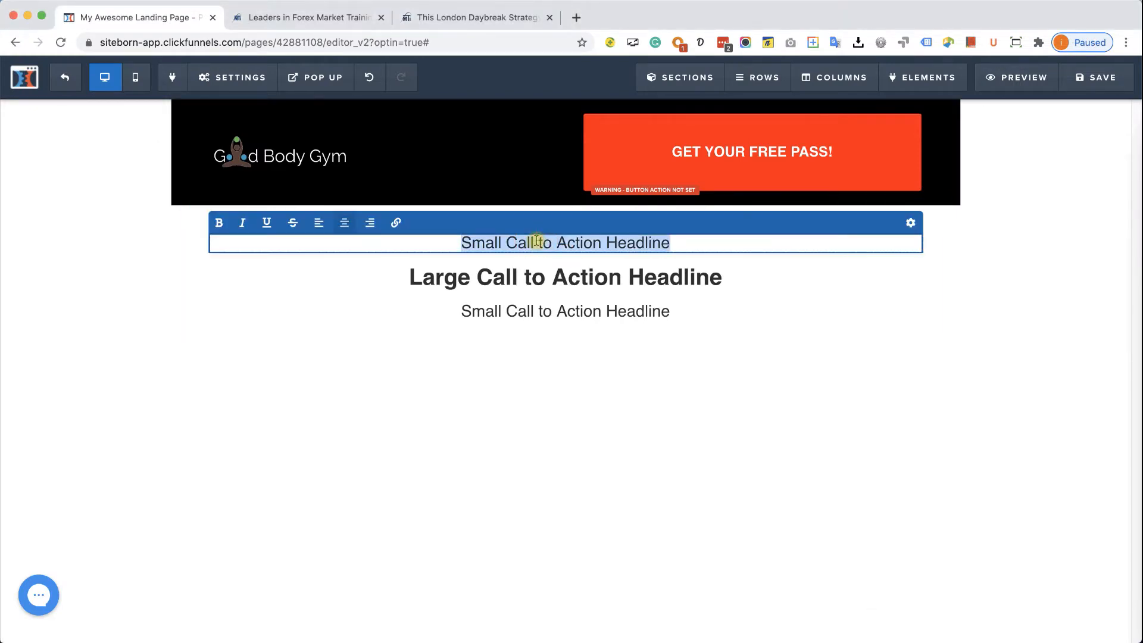
key(cmd+v)
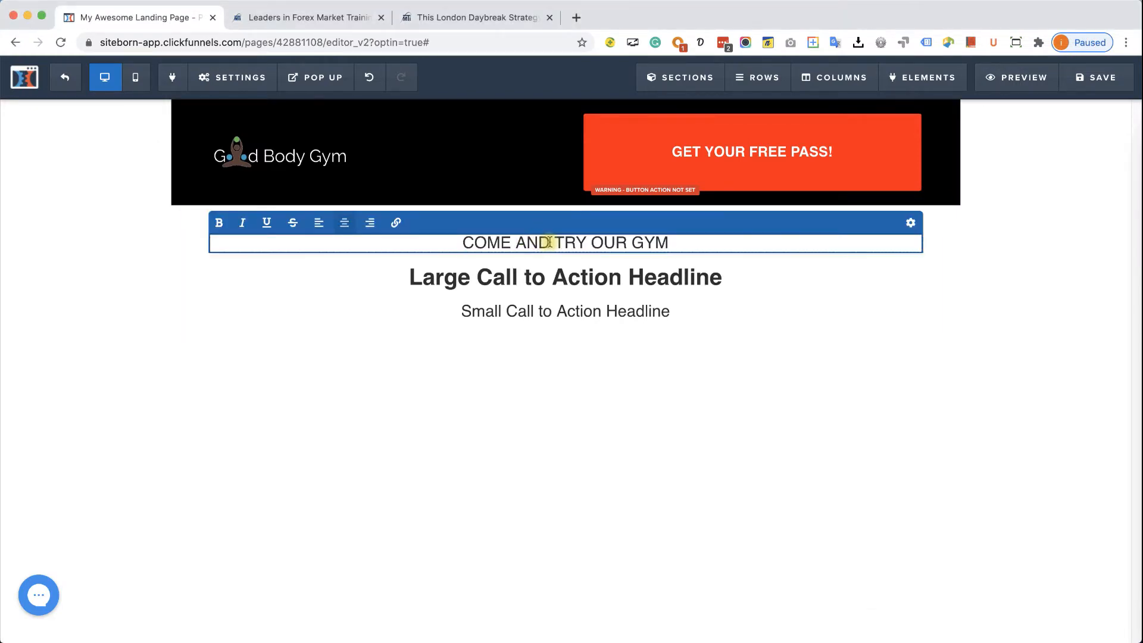
- Color the gym sub-headline orange-red and enlarge its font to 32 px
click(910, 222)
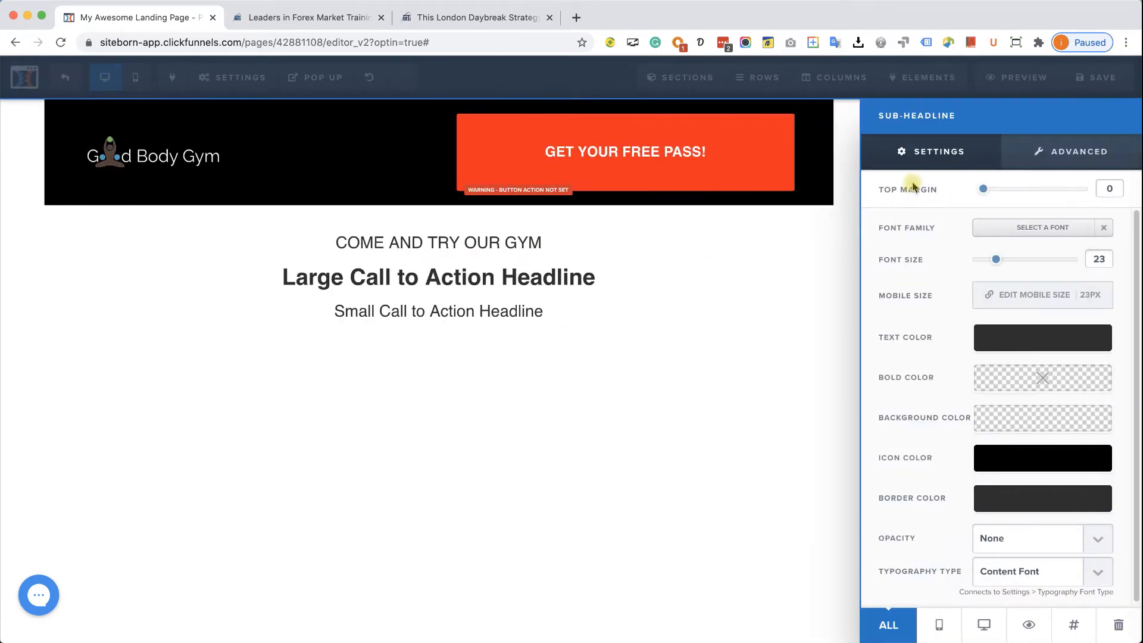
click(1000, 346)
click(900, 407)
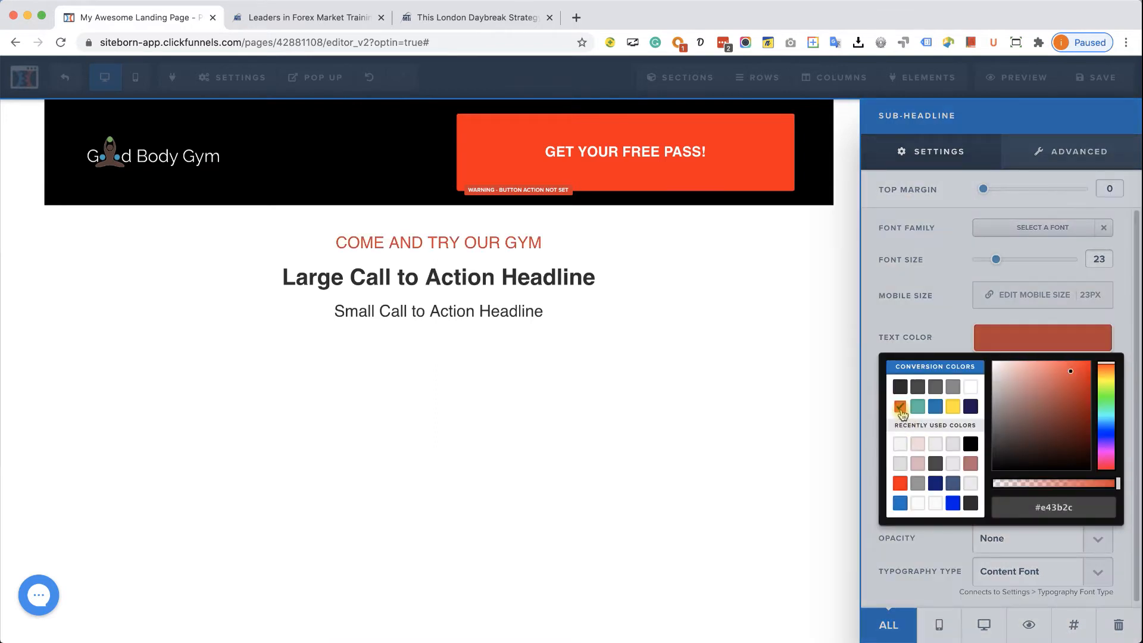
click(1028, 233)
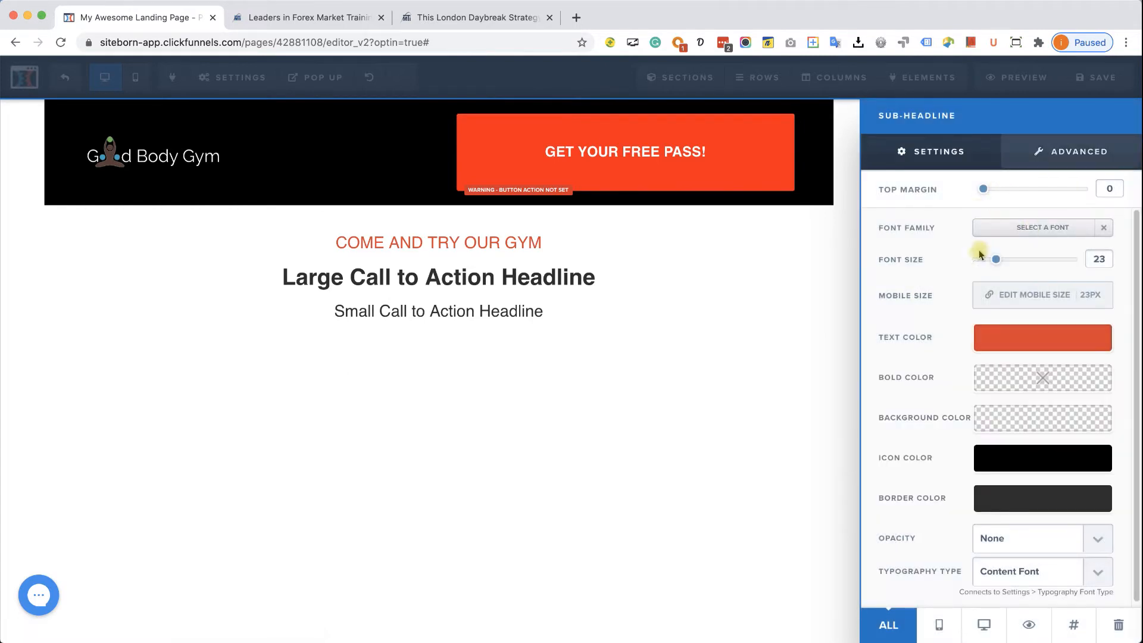
drag(997, 260, 1010, 262)
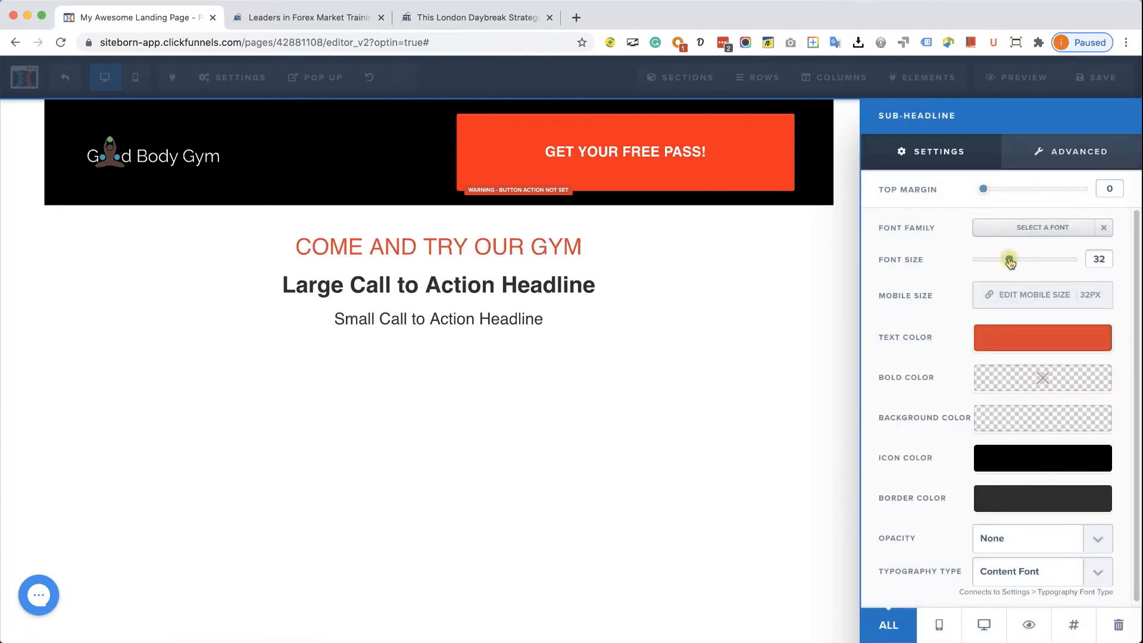
- Give the gym sub-headline 2px letter spacing and shrink it to 28 px
click(1032, 159)
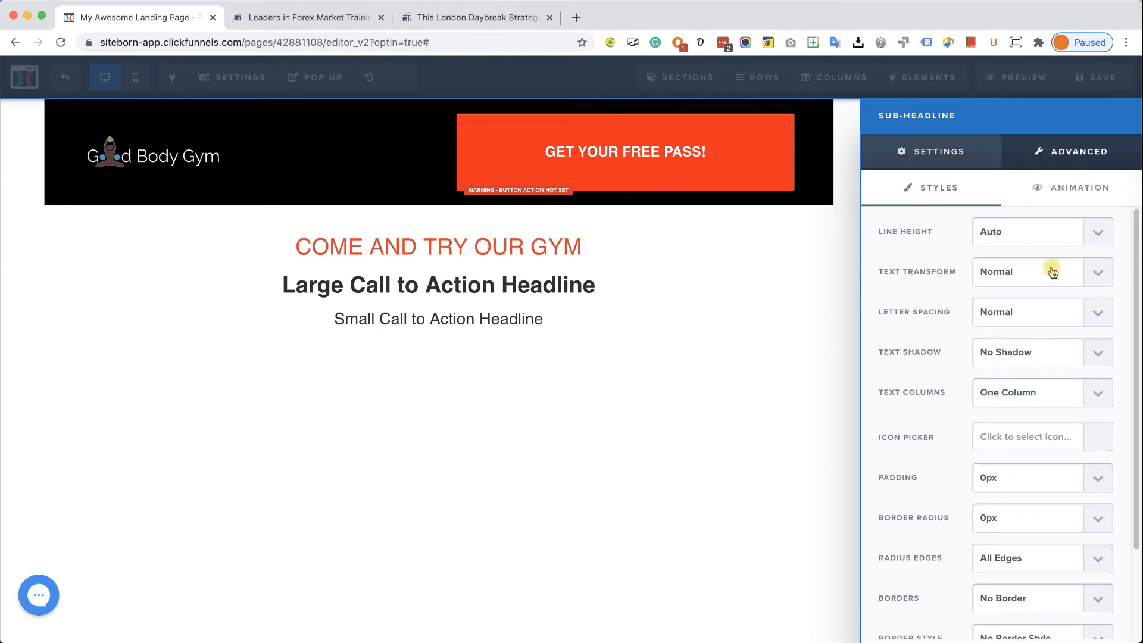
click(1053, 312)
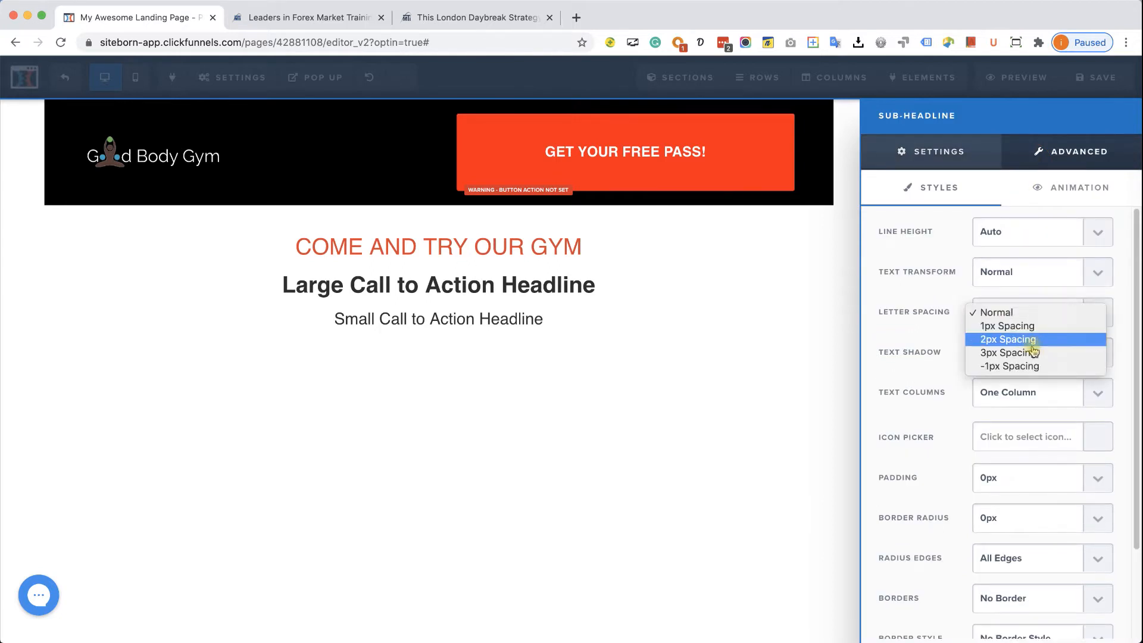
click(1033, 344)
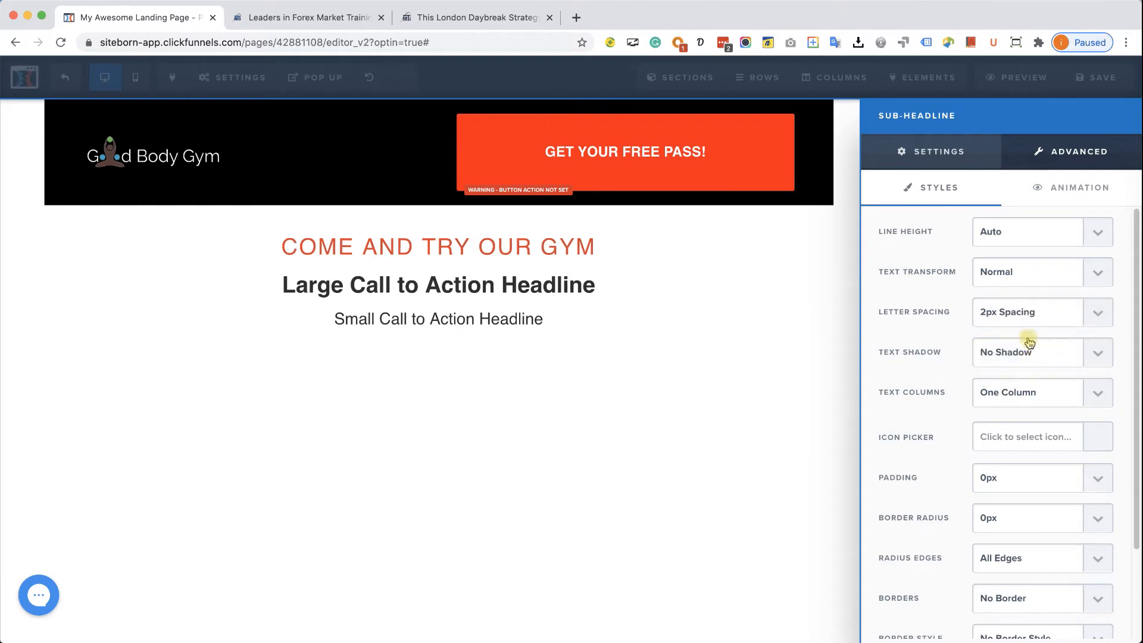
click(939, 153)
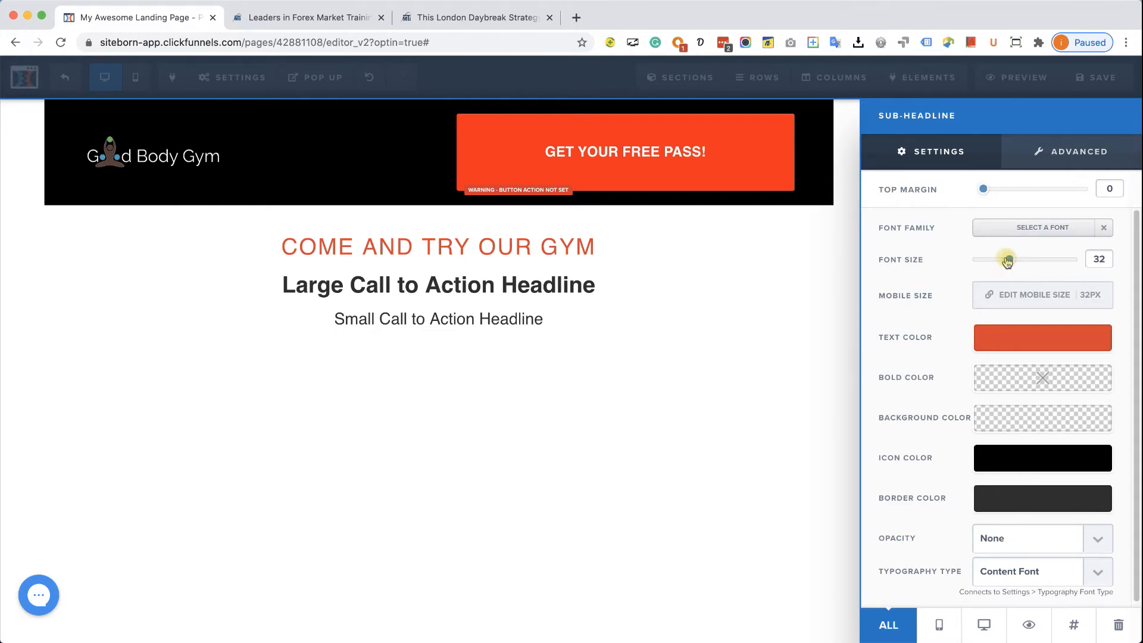
drag(1008, 260, 1003, 263)
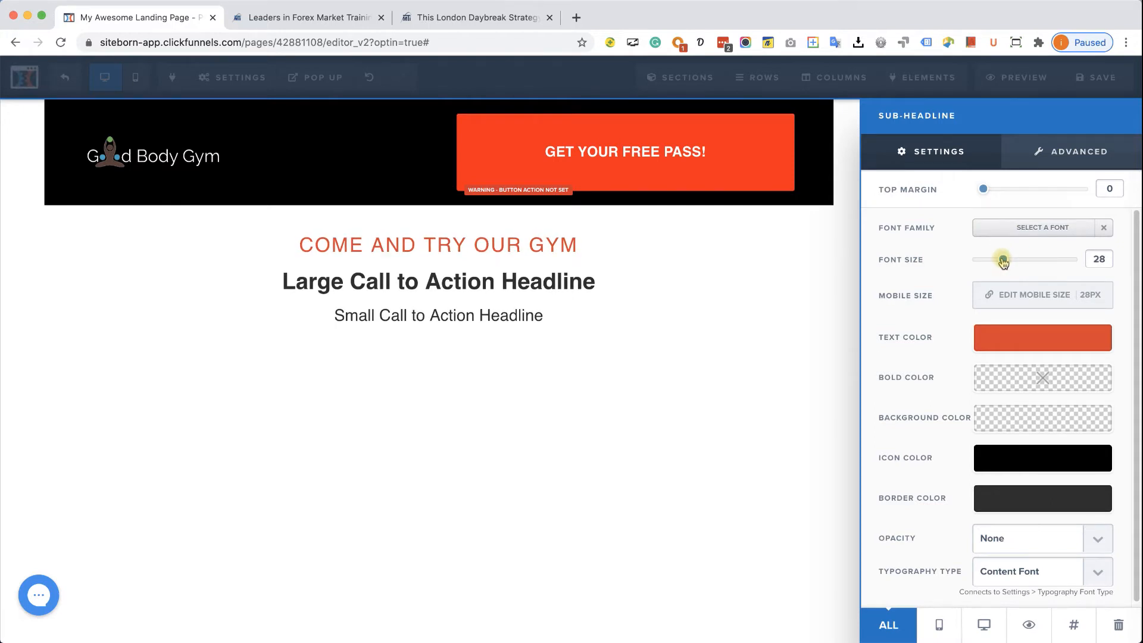
click(531, 282)
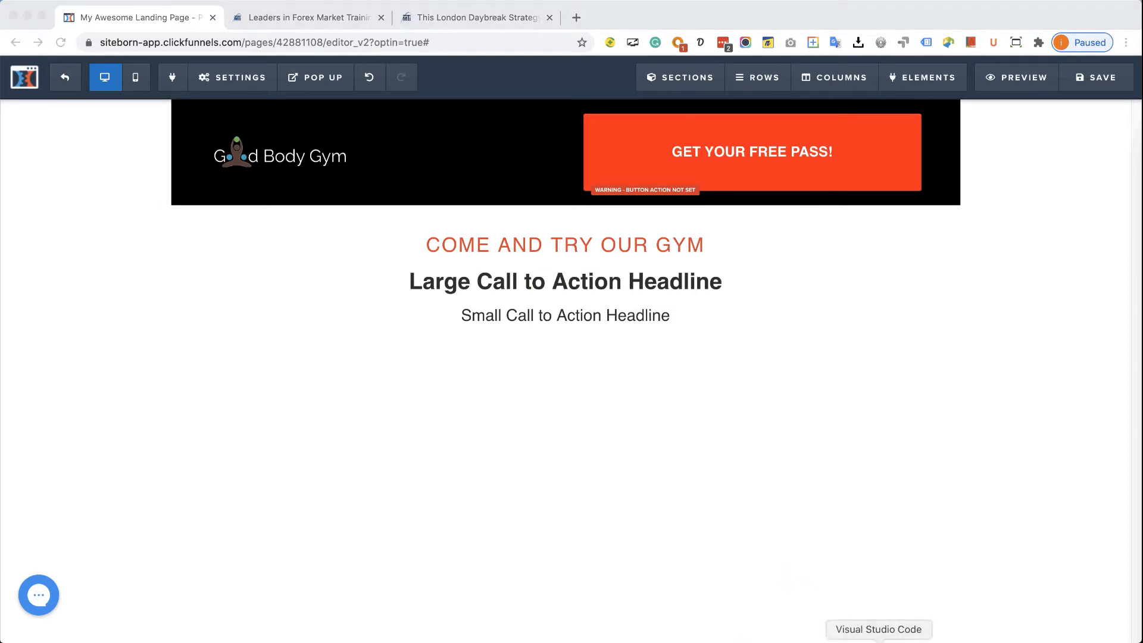
click(880, 634)
- Replace the main headline with 'ENJOY ONE FULL DAY FOR TOTALLY FREE!' copied from the draft
drag(294, 97, 61, 93)
right_click(60, 90)
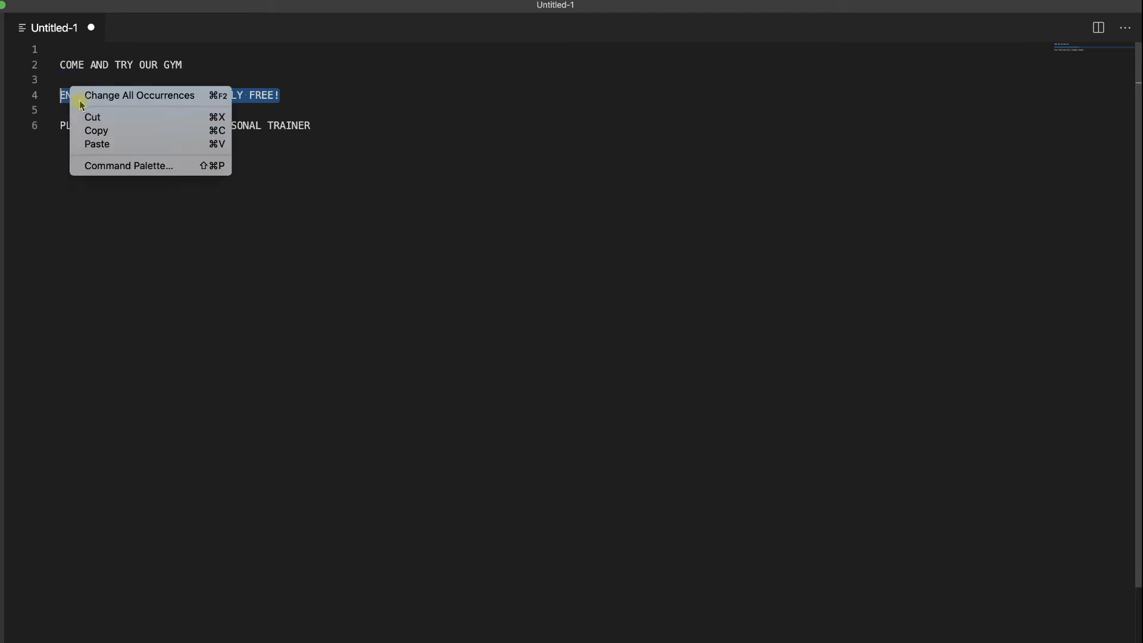
click(101, 128)
click(726, 633)
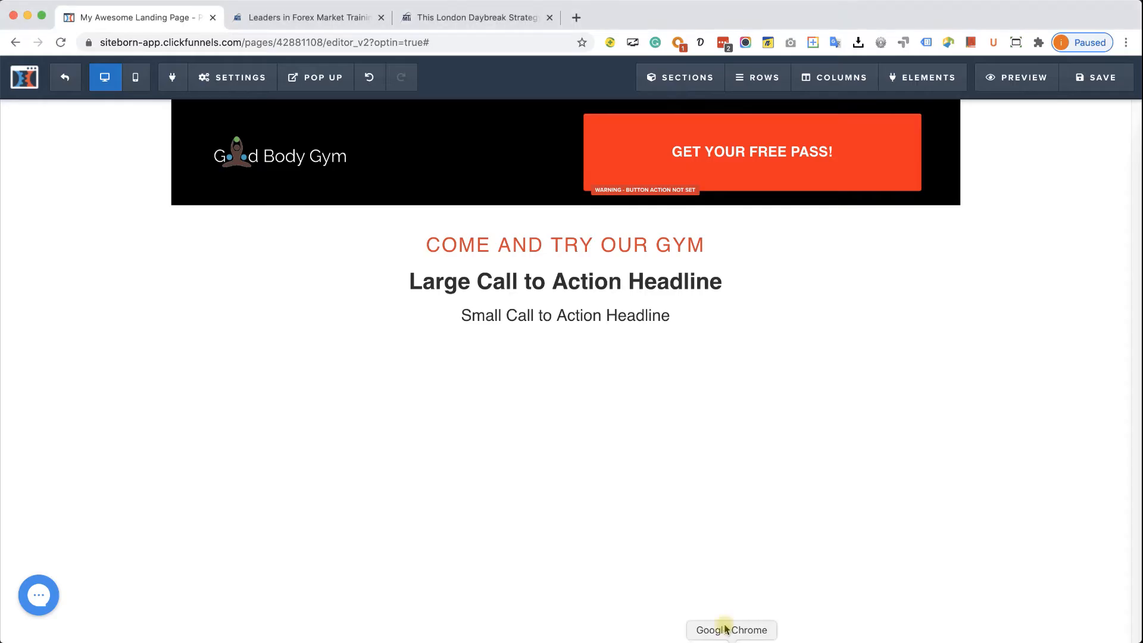
click(547, 279)
triple_click(546, 278)
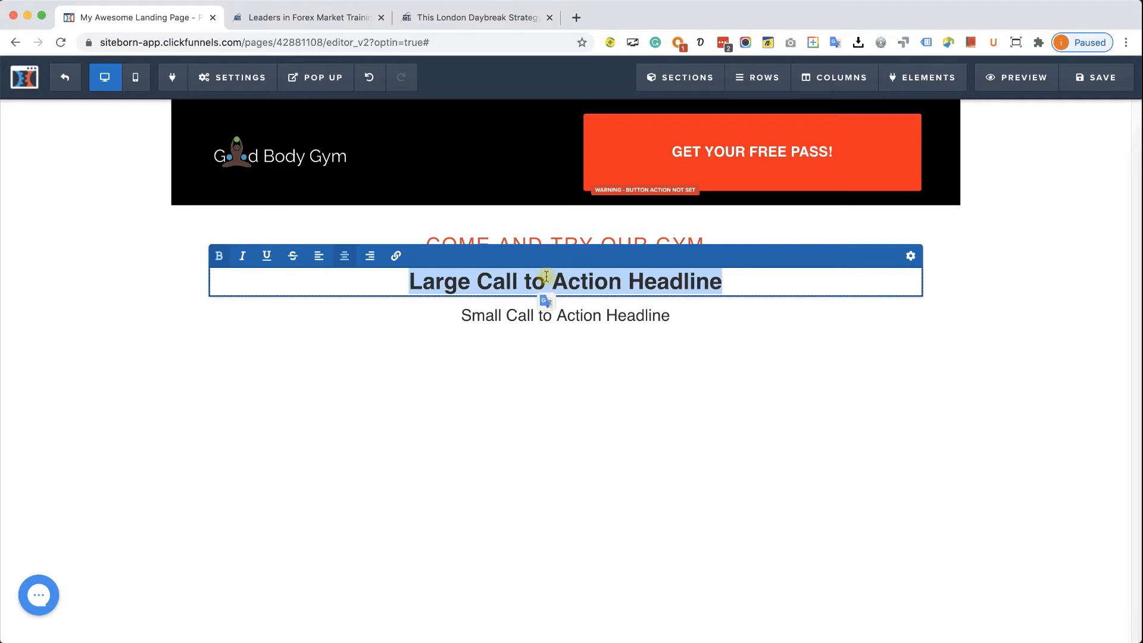
key(super+v)
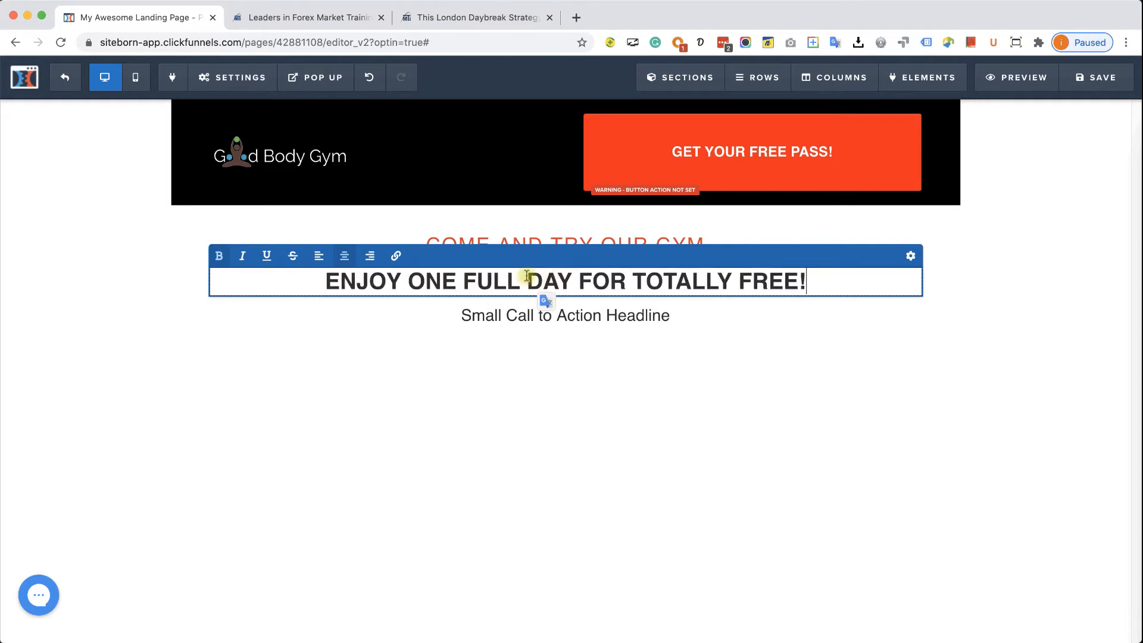
- Set the main headline font to Oswald at 56 px
click(910, 256)
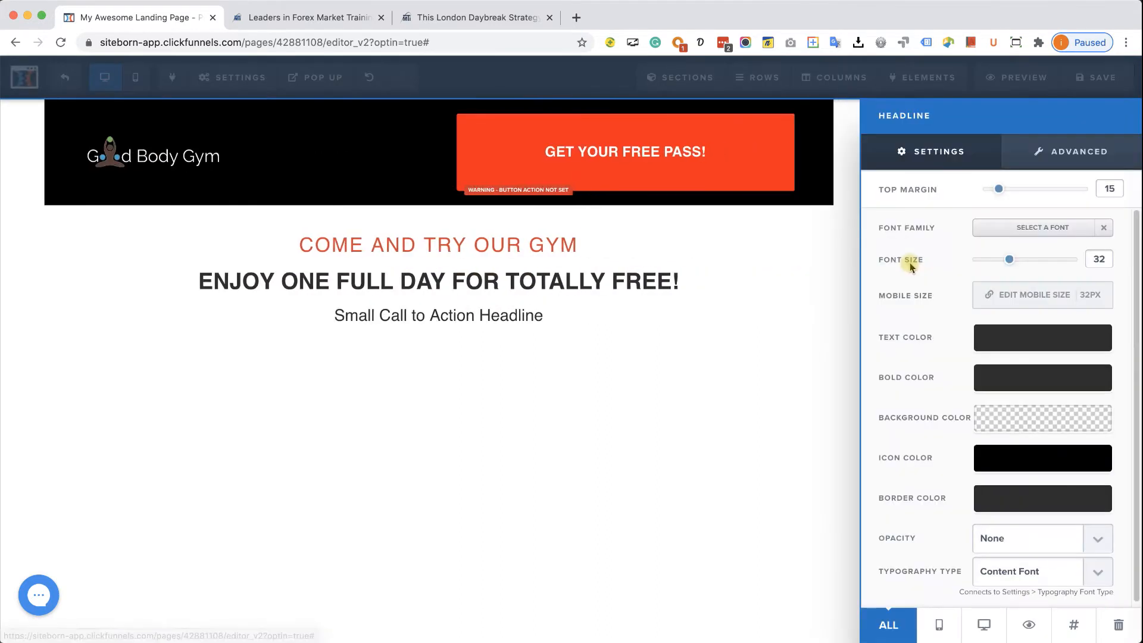
click(1066, 227)
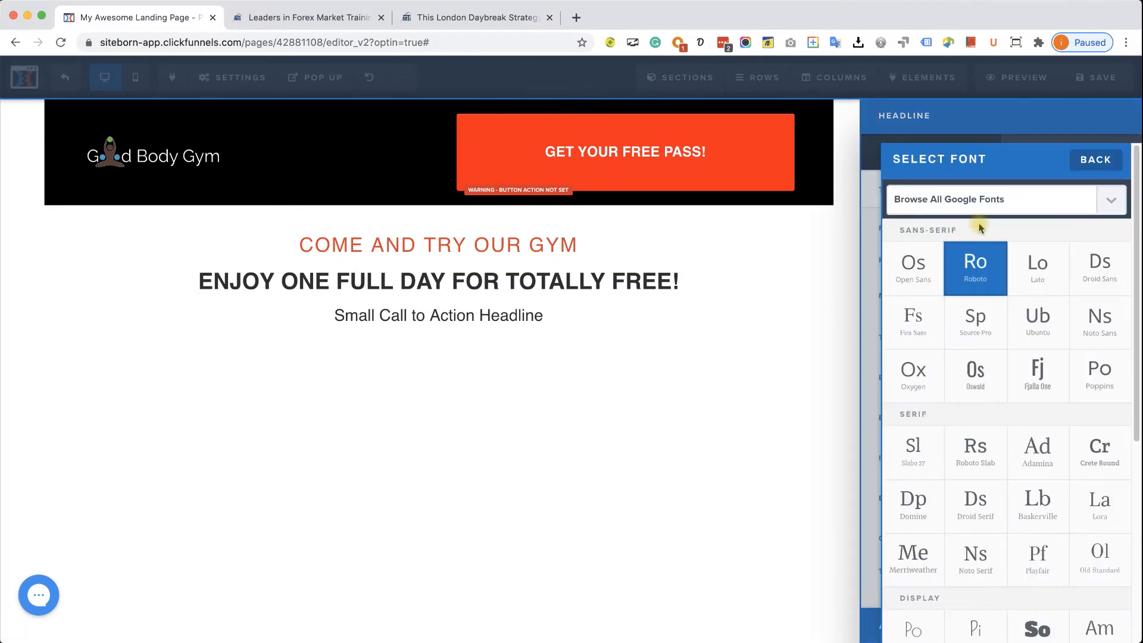
click(978, 202)
scroll(974, 411, down, 20)
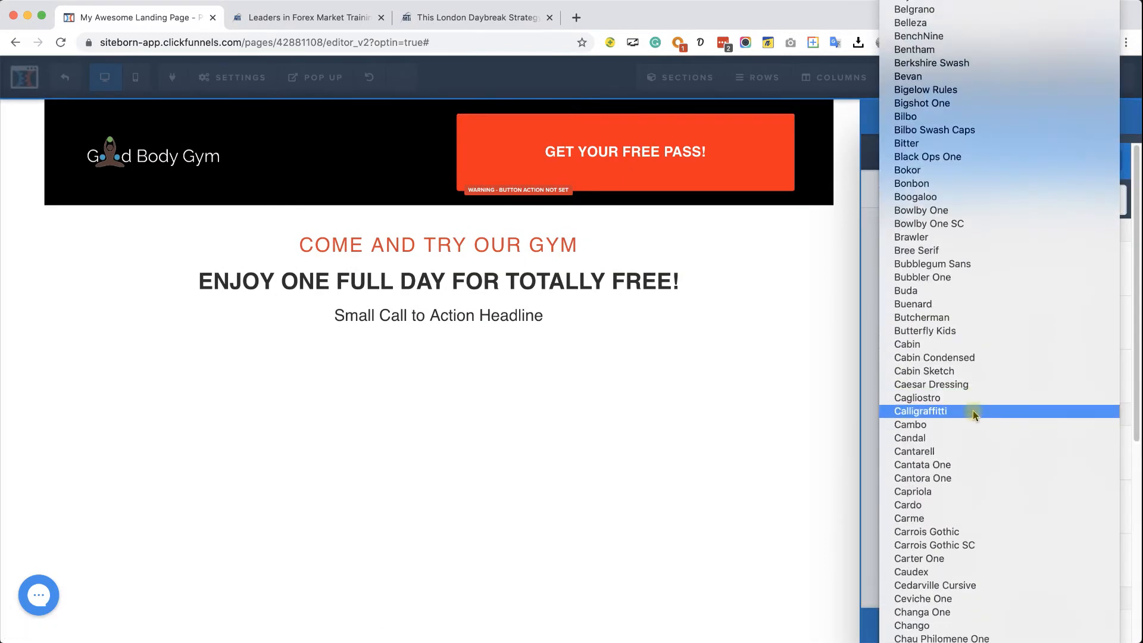
scroll(975, 419, down, 20)
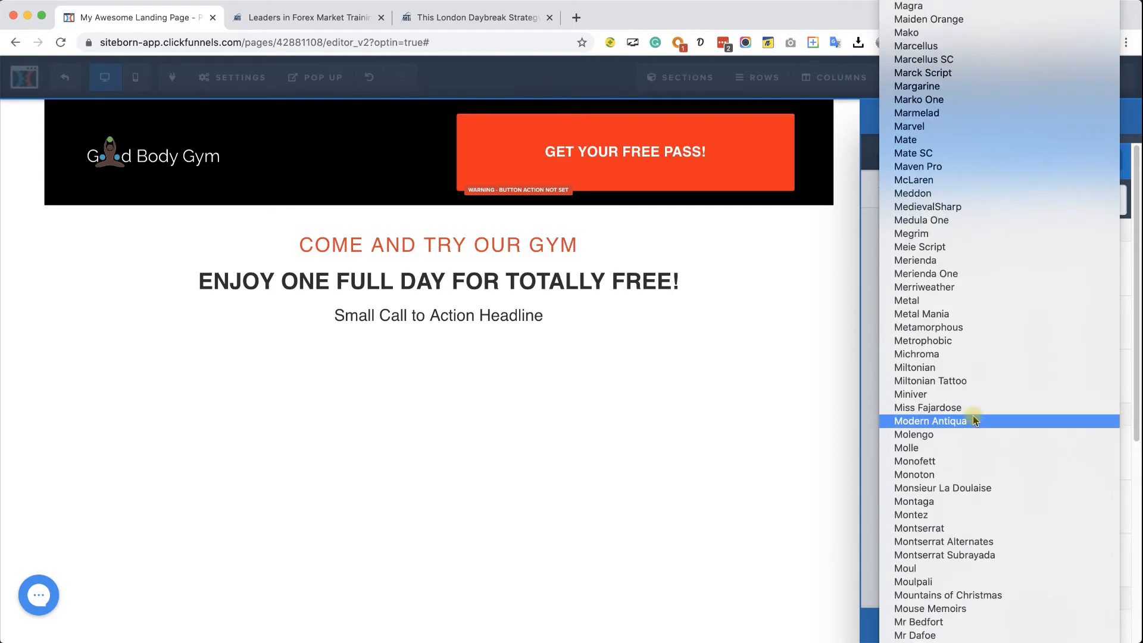
scroll(974, 420, down, 15)
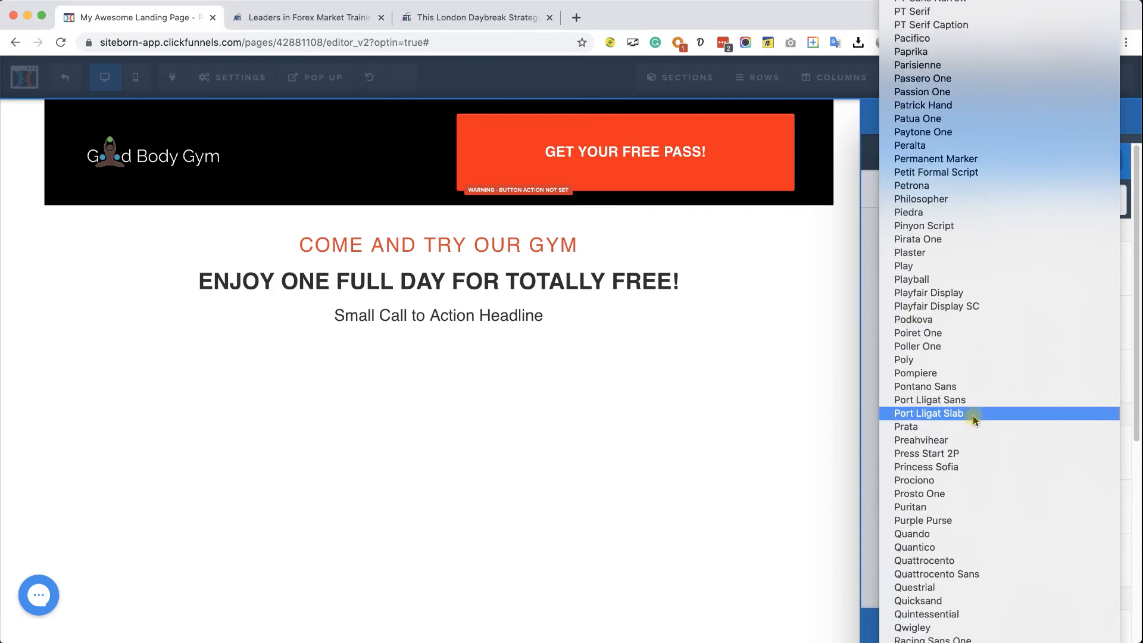
scroll(973, 409, up, 6)
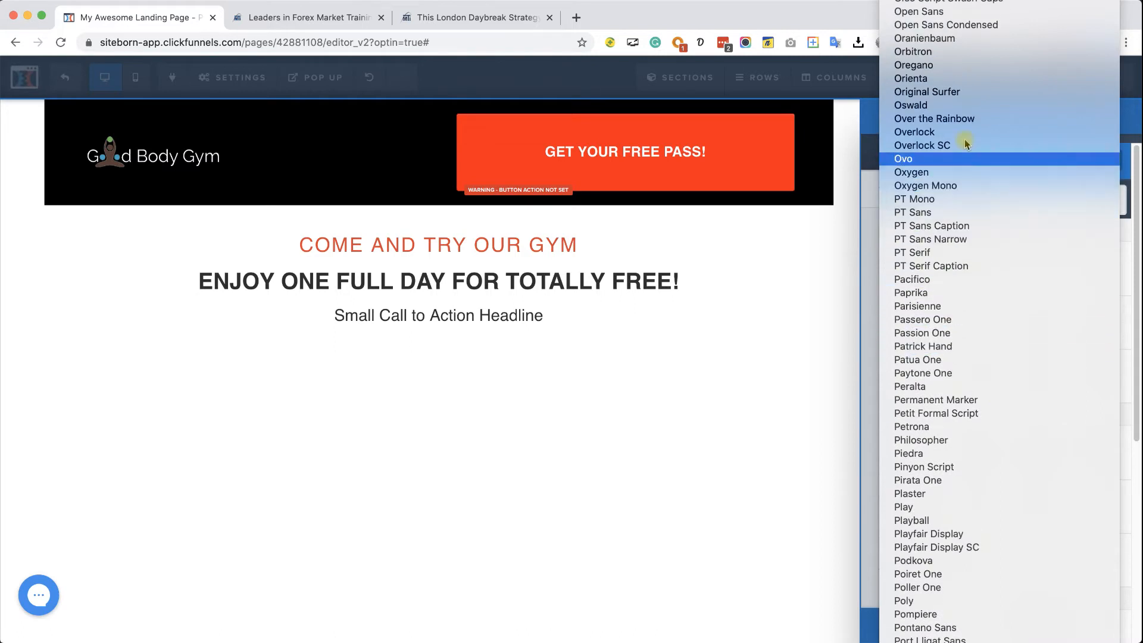
click(954, 105)
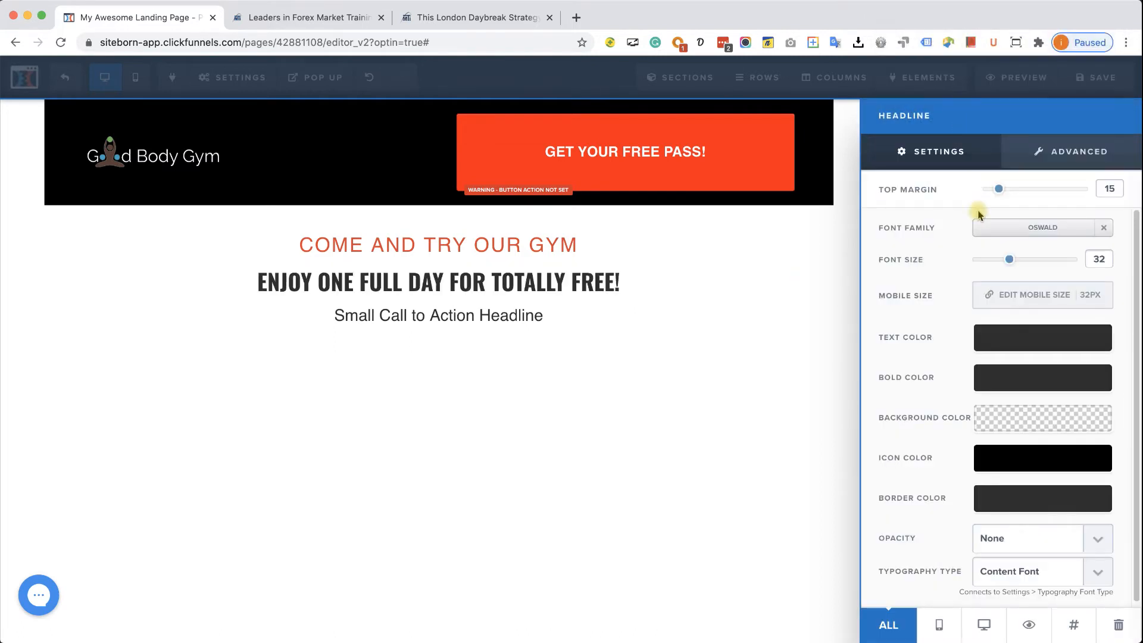
drag(1009, 259, 1051, 259)
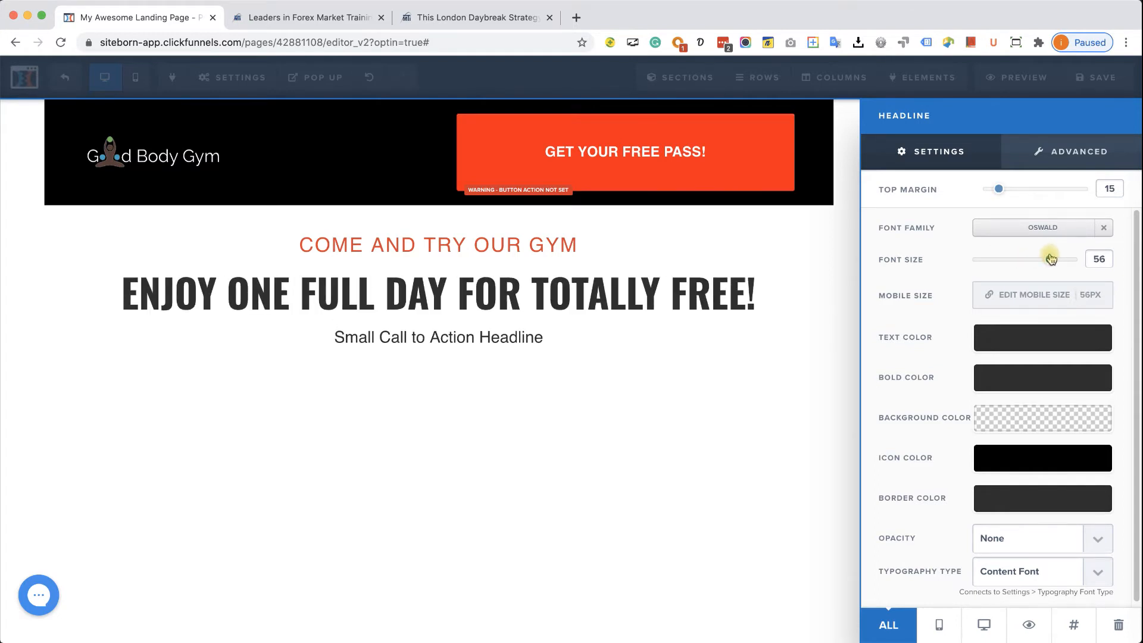
- Check the reference page, then copy the 'PLUS A FREE CLASS' line from the copy draft
click(489, 24)
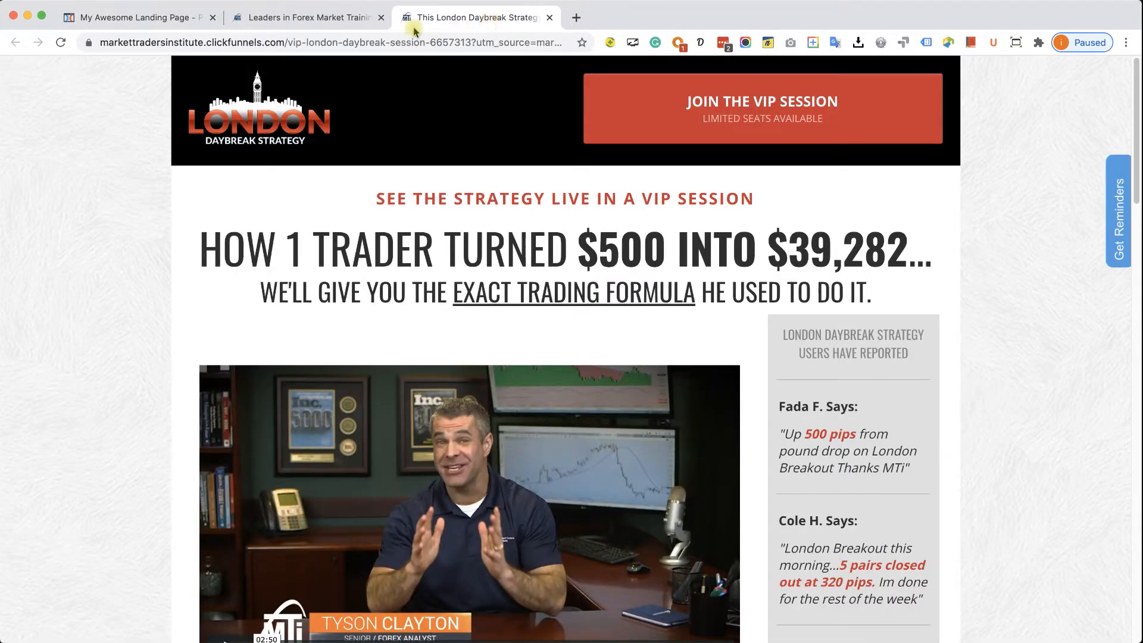
click(145, 24)
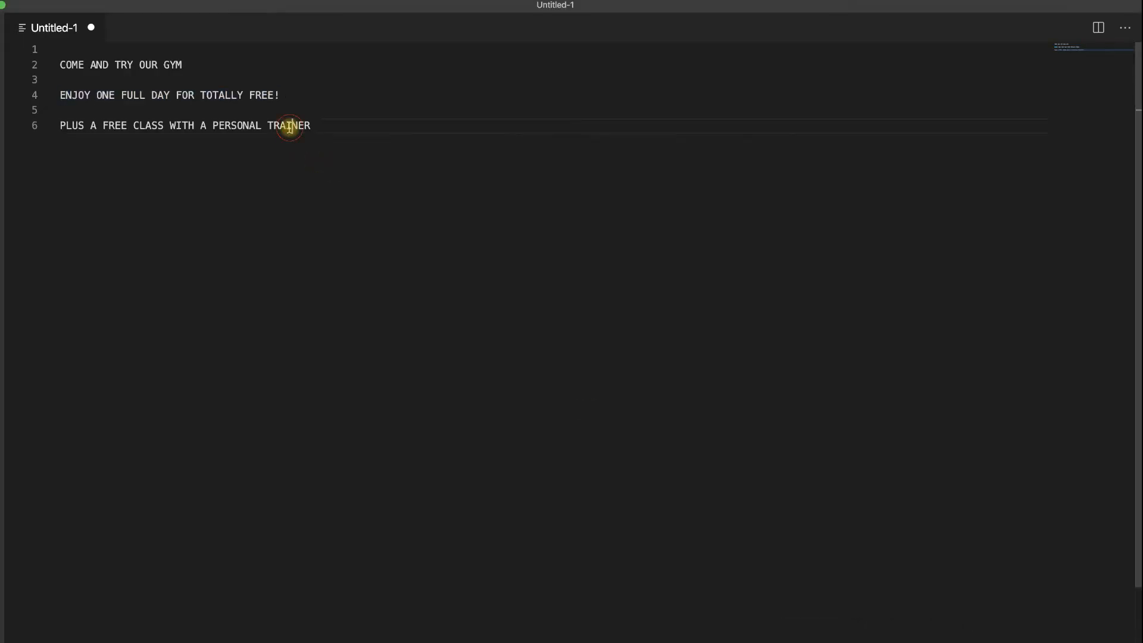
triple_click(288, 125)
right_click(289, 125)
click(314, 167)
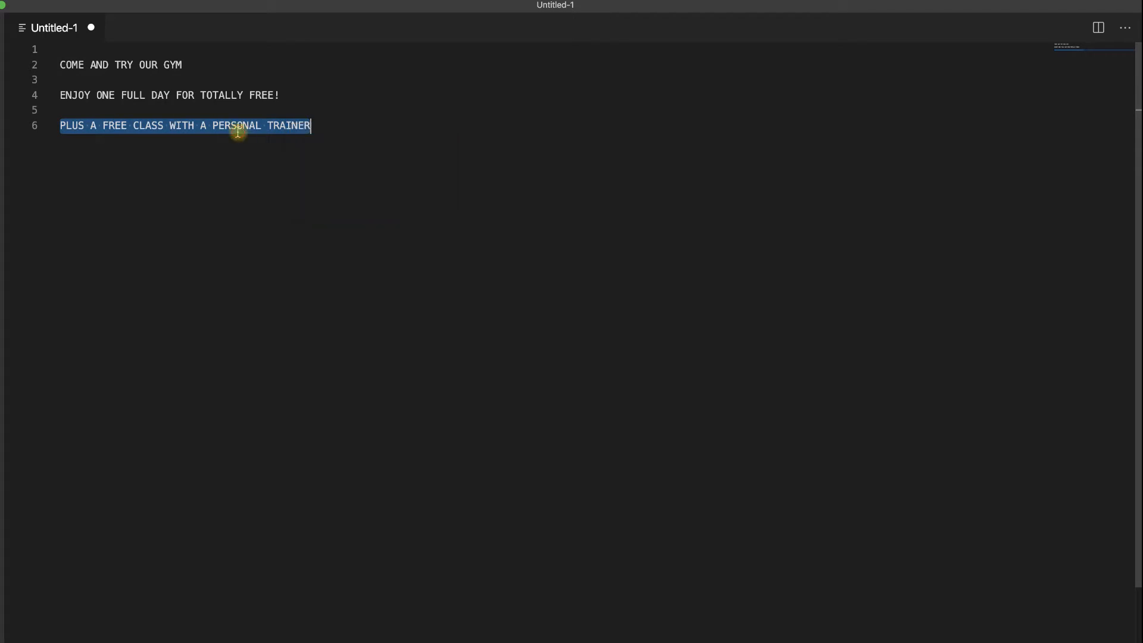
click(237, 126)
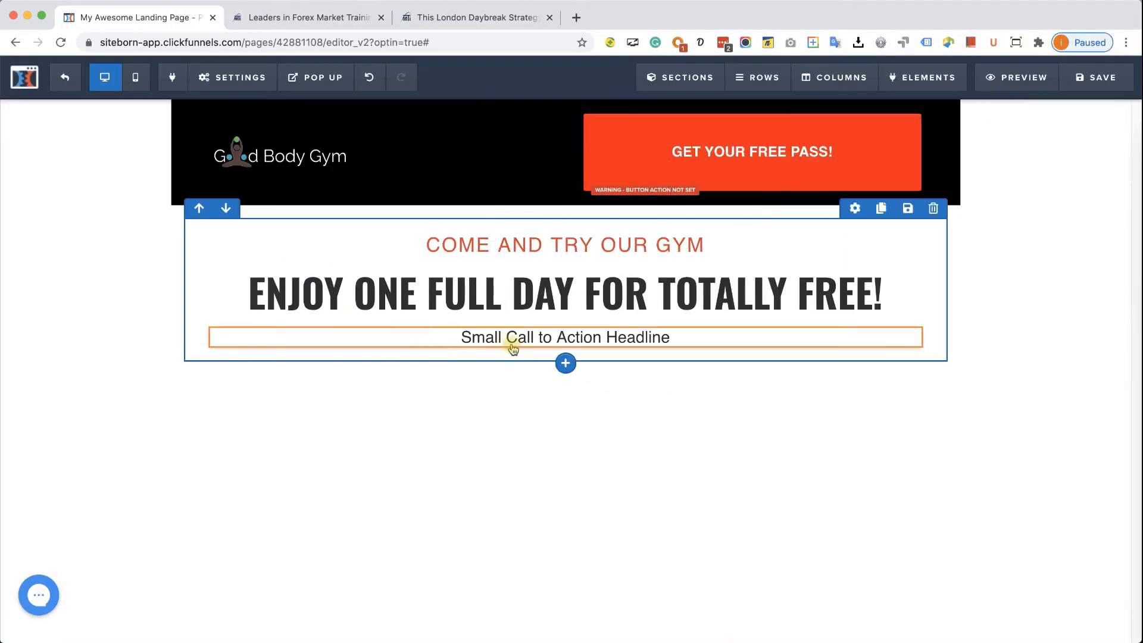
- Paste 'PLUS A FREE CLASS WITH A PERSONAL TRAINER' and make PERSONAL TRAINER bold and underlined
double_click(516, 340)
key(super+v)
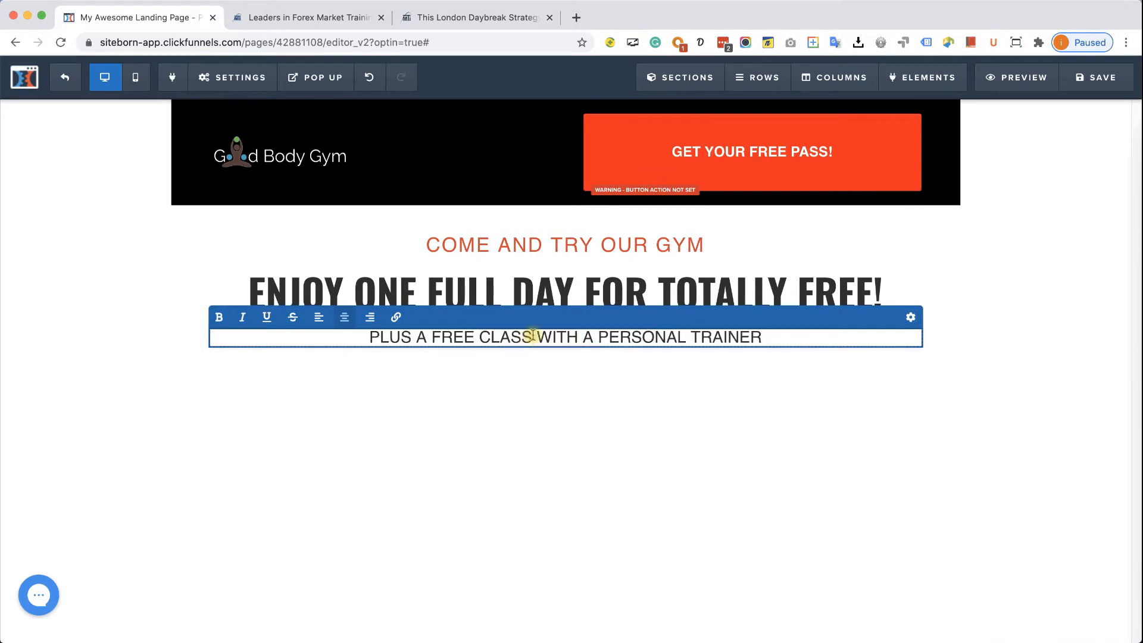
drag(599, 339, 755, 341)
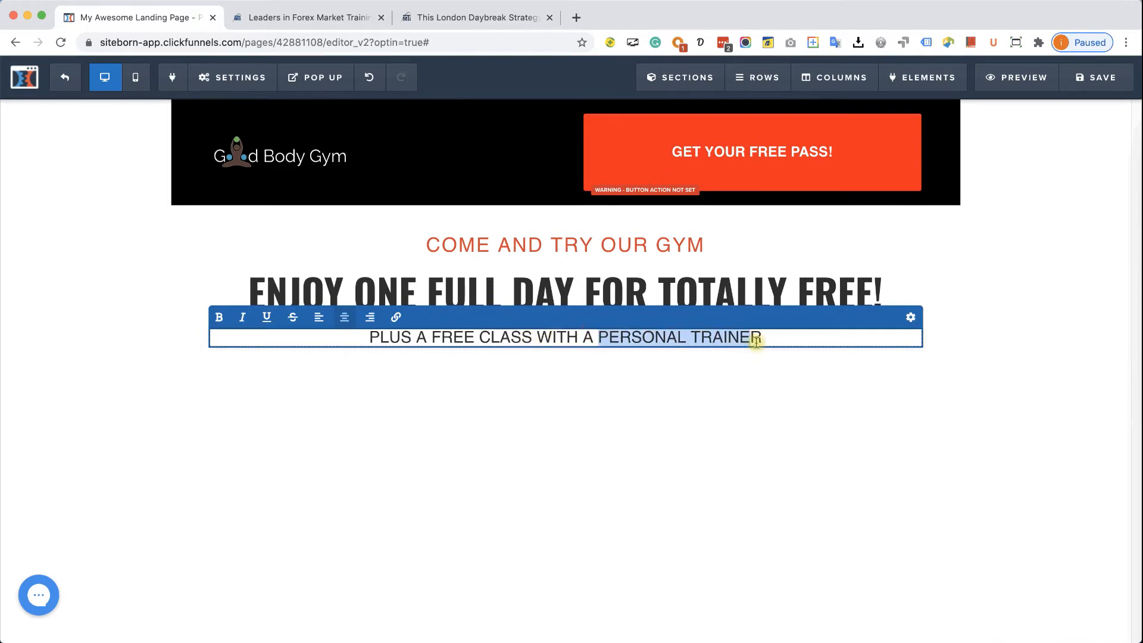
click(267, 317)
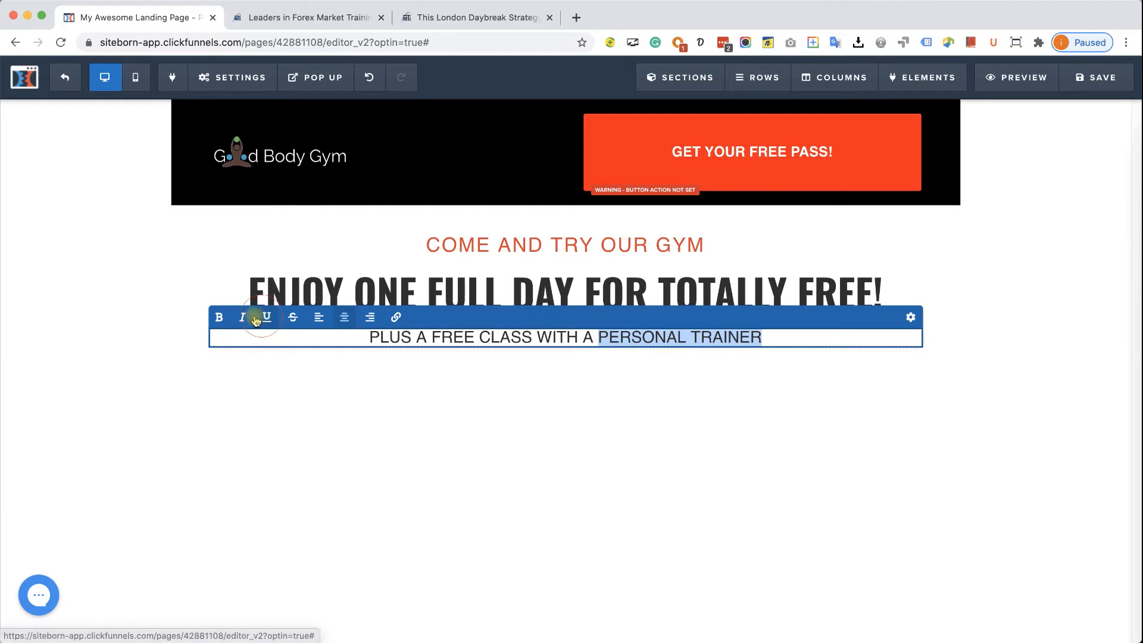
click(228, 315)
click(501, 338)
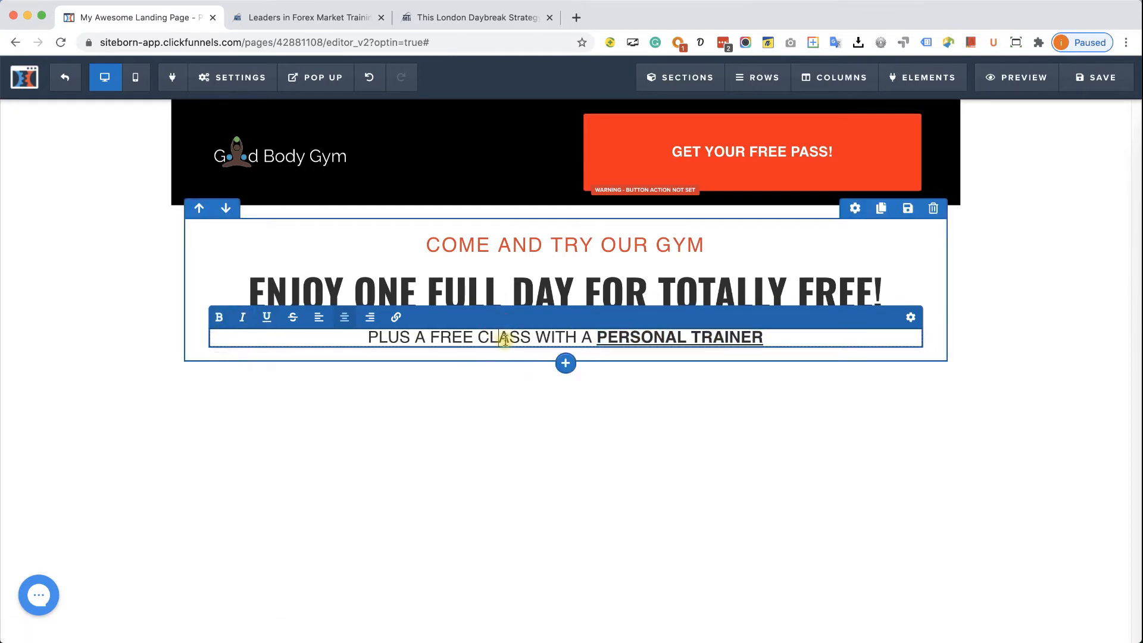
- Set the second sub-headline to 30 px with a 10 px top margin
click(909, 317)
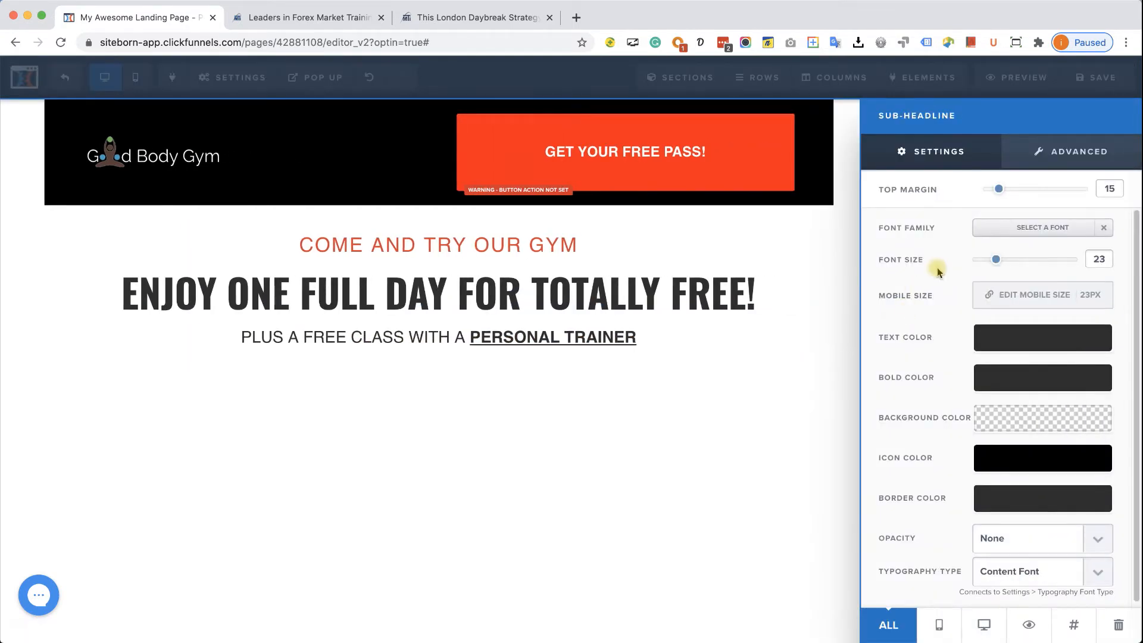
drag(995, 262, 1006, 264)
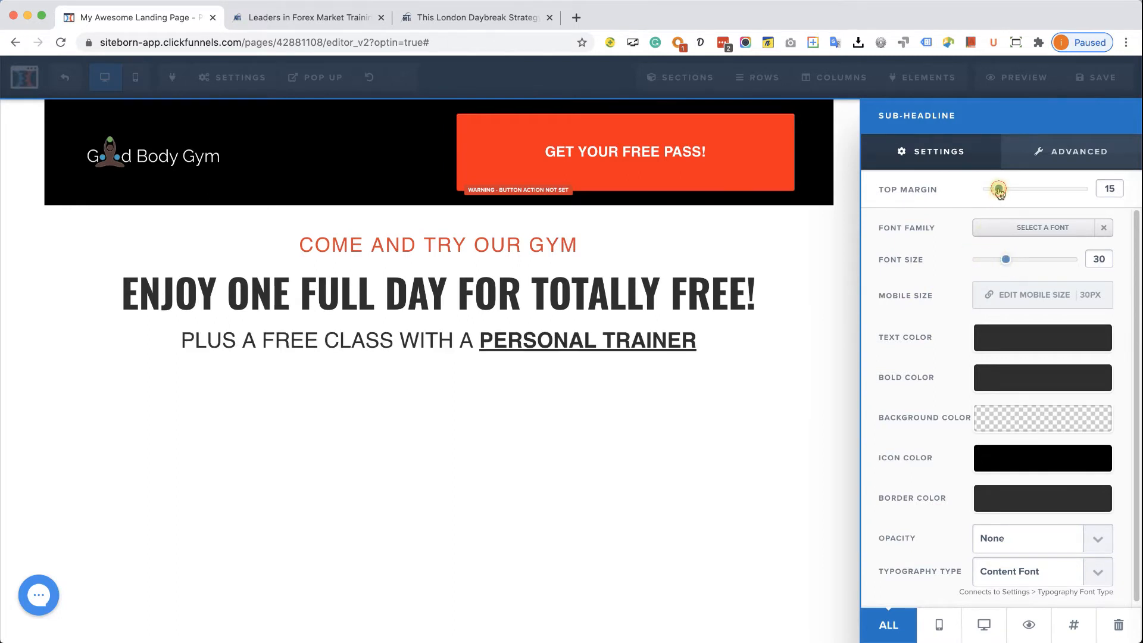
drag(994, 198, 993, 197)
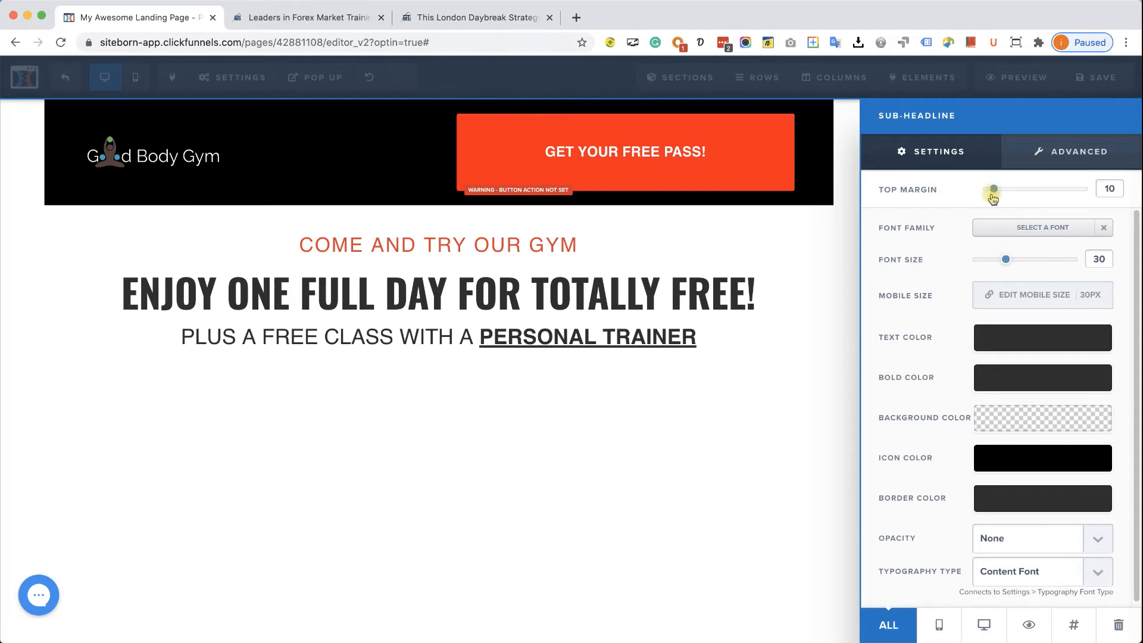
click(788, 324)
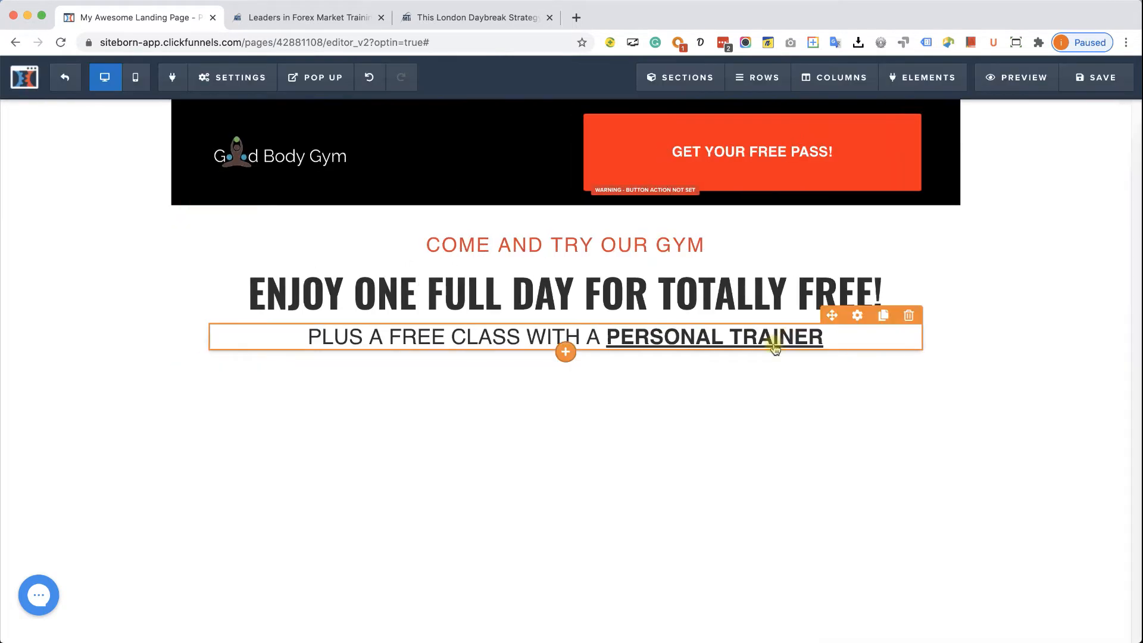
- Compare against the reference, then finish the 'COME AND TRY OUR GYM' headline in bold
click(441, 20)
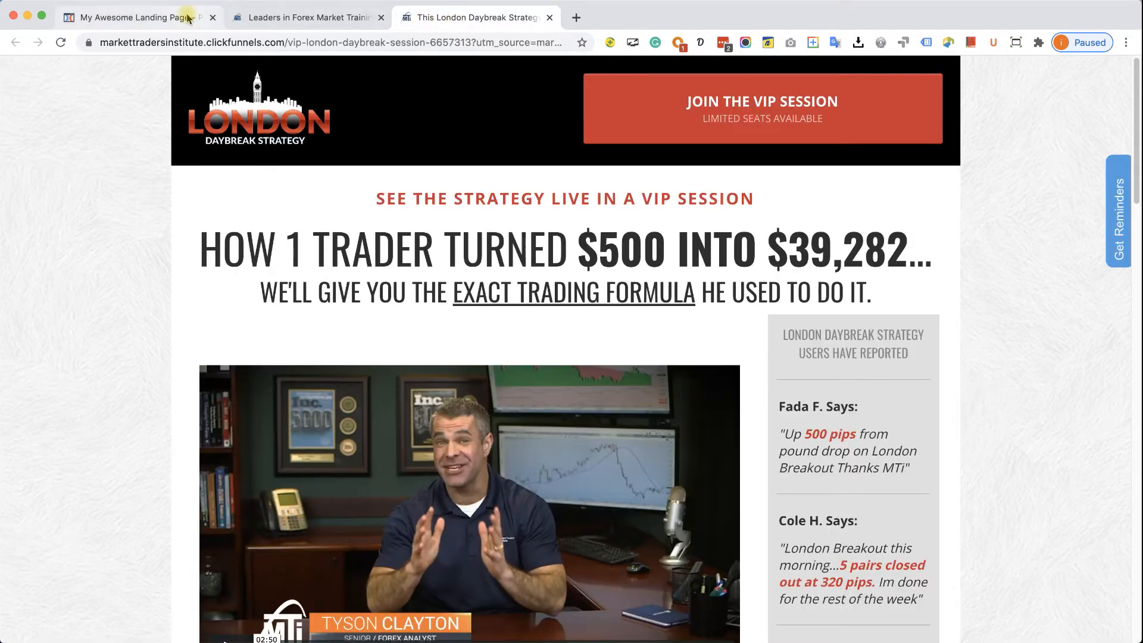
click(170, 19)
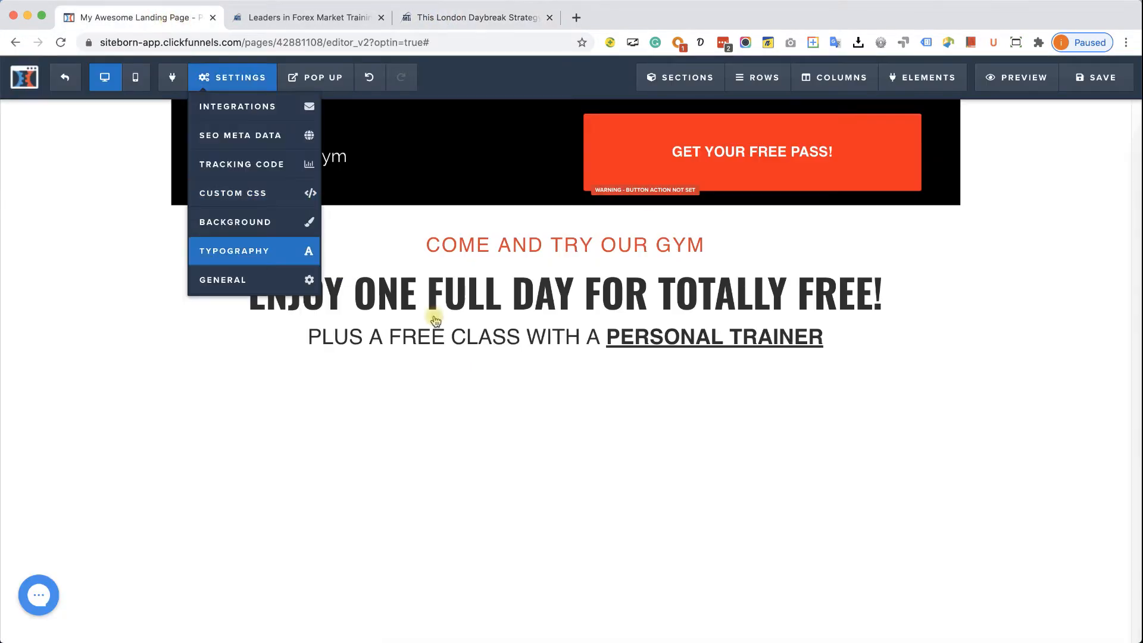
click(550, 241)
triple_click(550, 241)
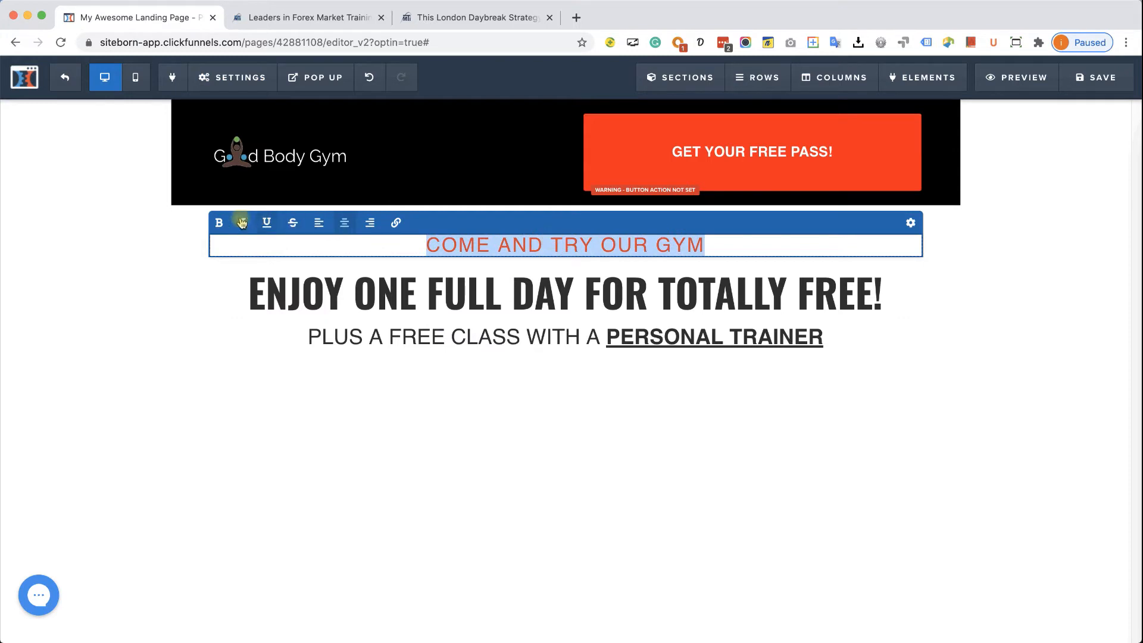
click(553, 394)
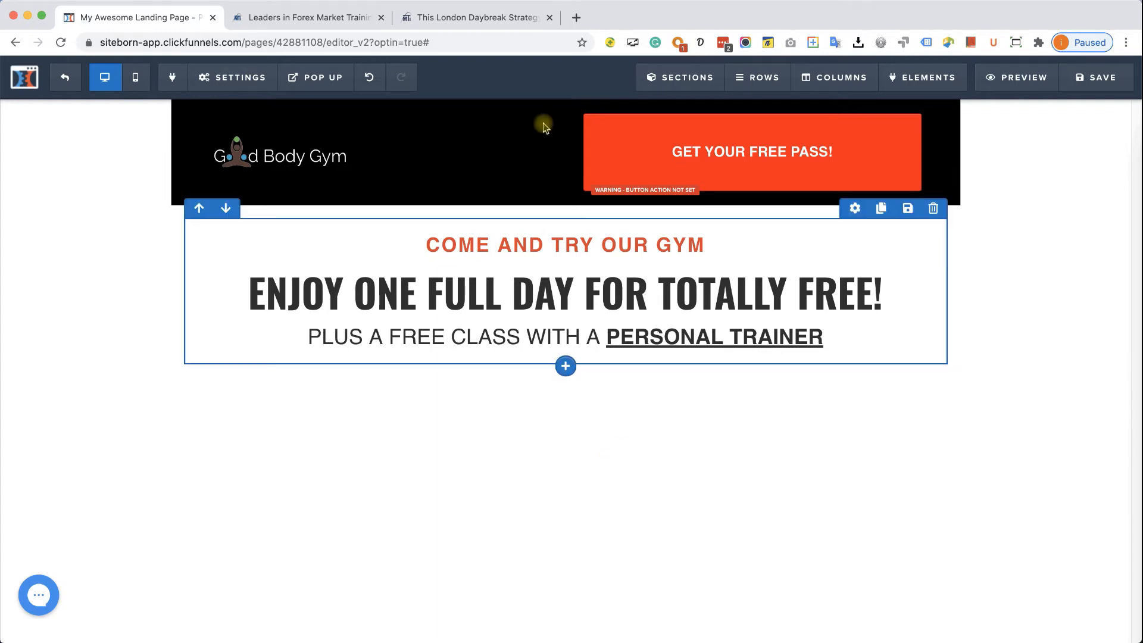
click(492, 19)
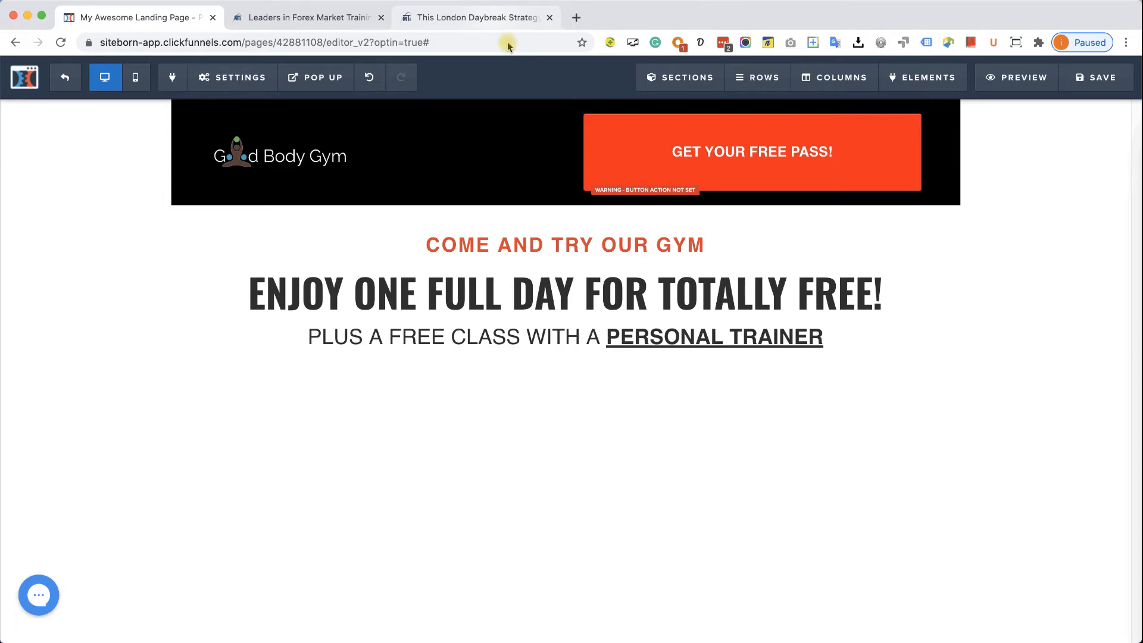
- Scroll through the London Daybreak page's video and testimonial area, then return to the editor
click(495, 19)
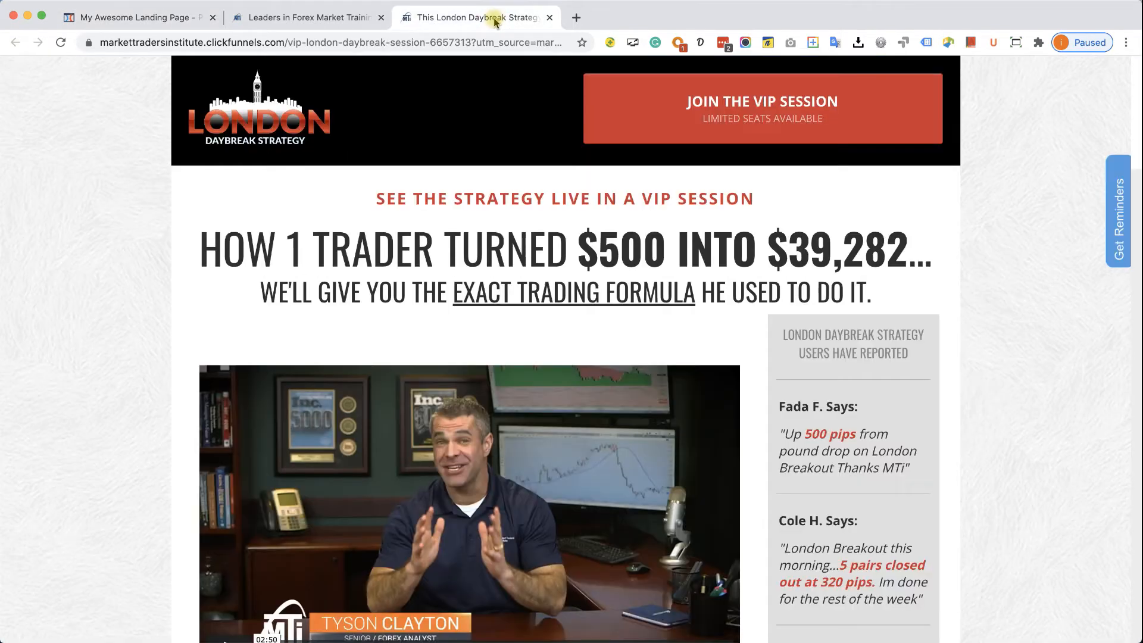
scroll(611, 324, down, 2)
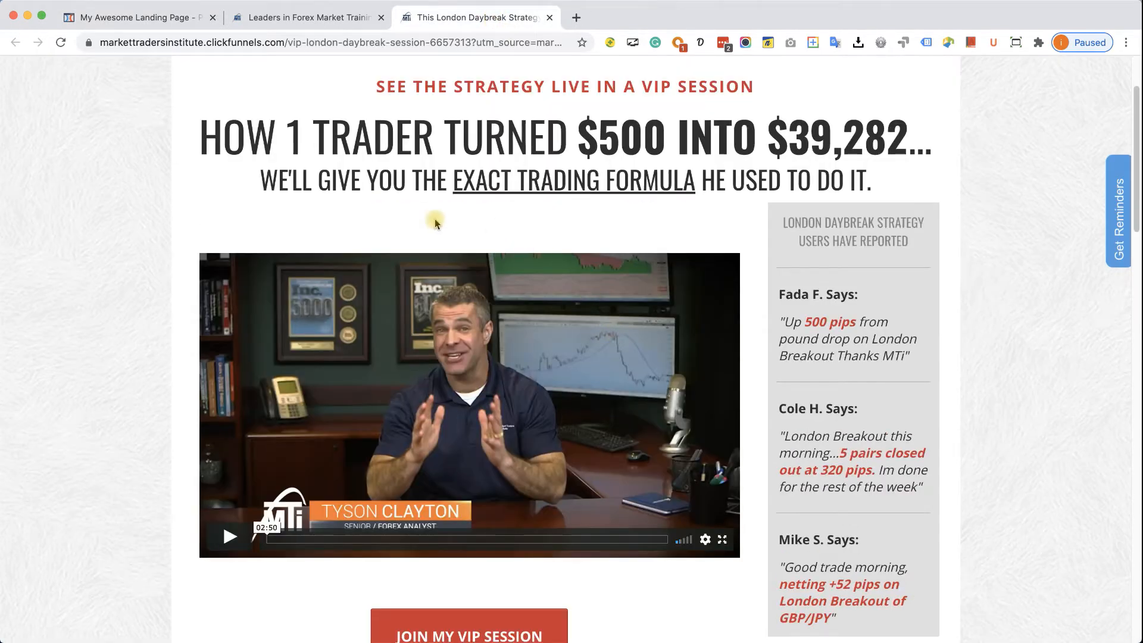
scroll(887, 268, down, 3)
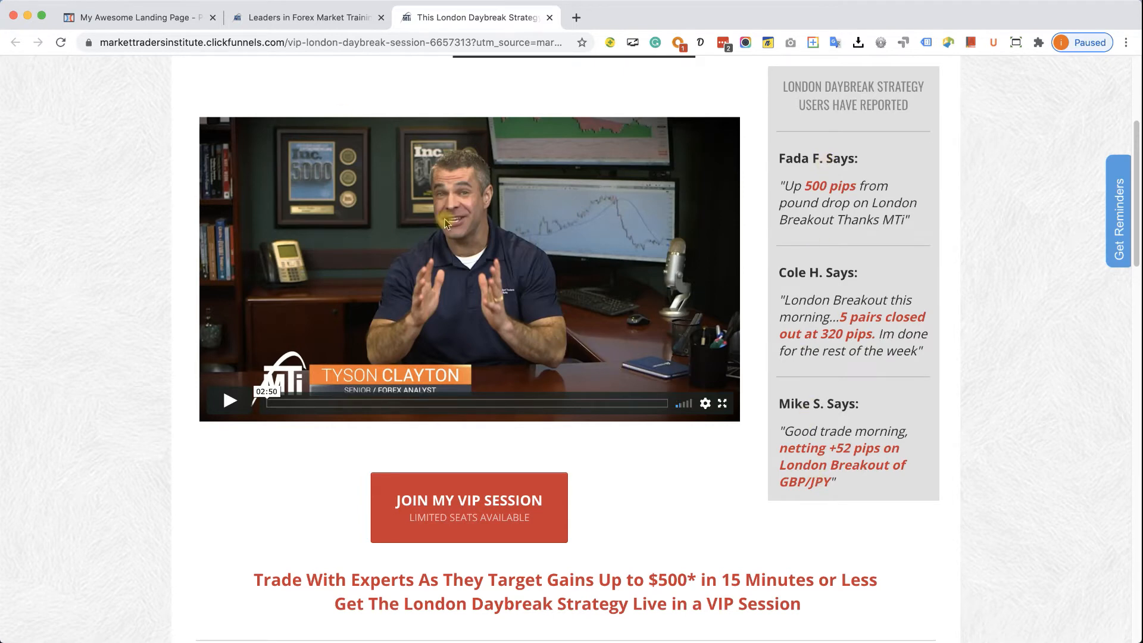
click(144, 16)
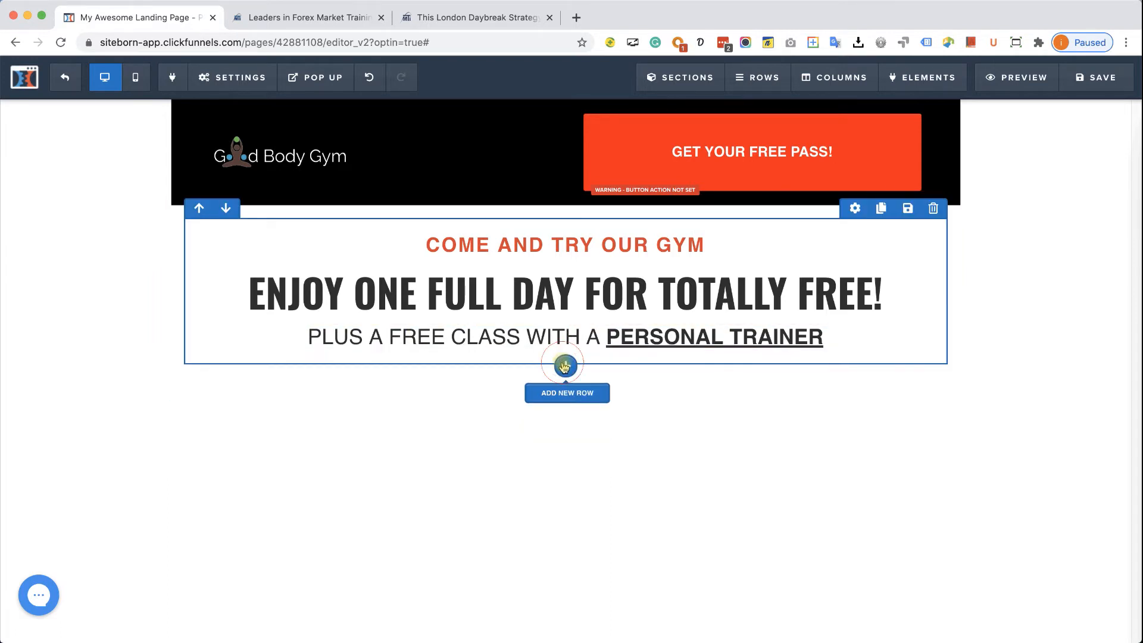
- Add a two-column row under the headlines with a video element in the left column
click(564, 365)
click(983, 136)
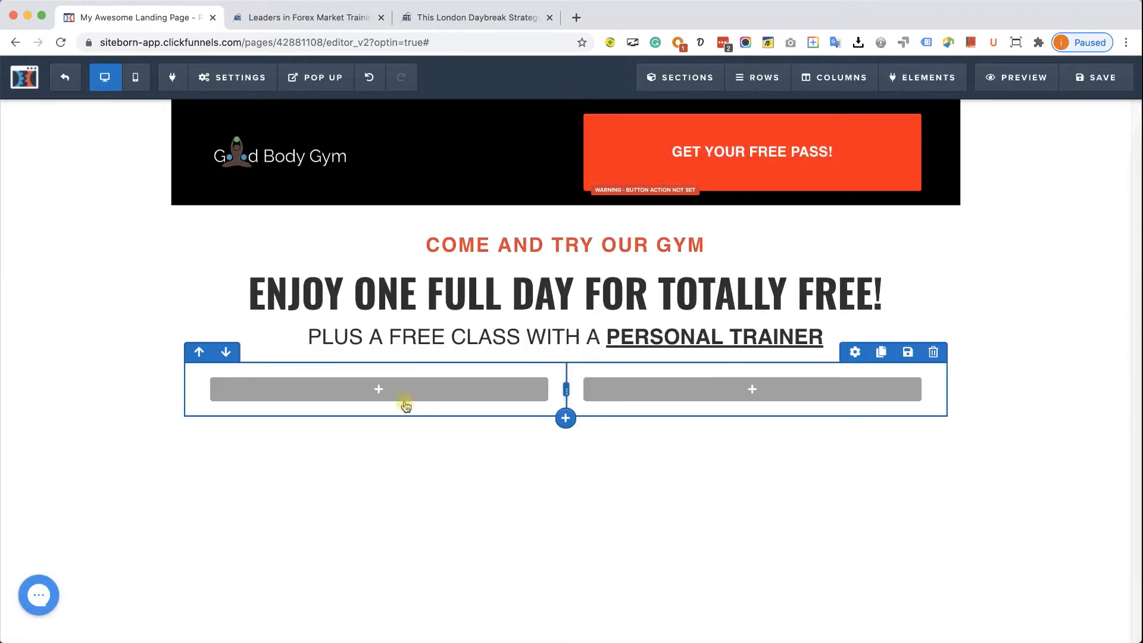
click(384, 398)
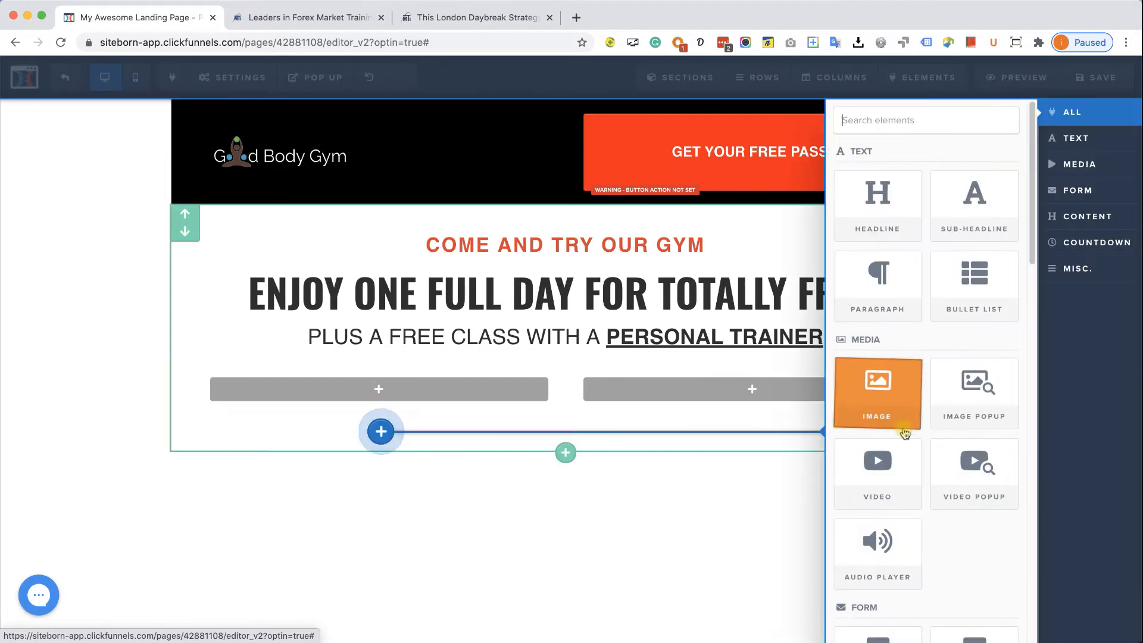
click(884, 471)
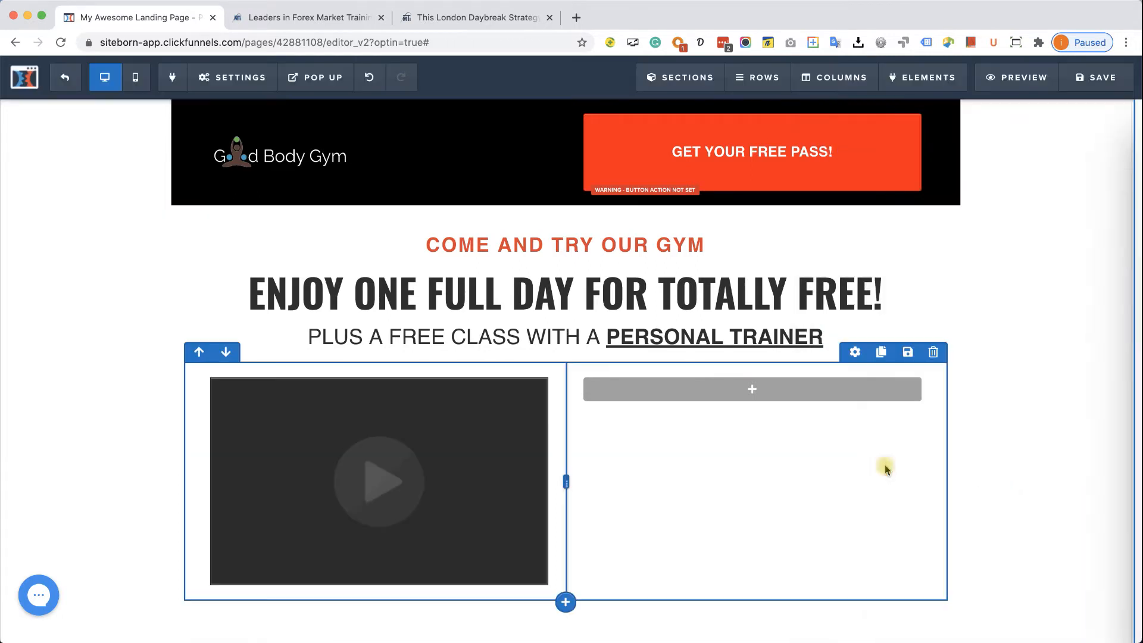
- Set the video element's source to YouTube
click(519, 469)
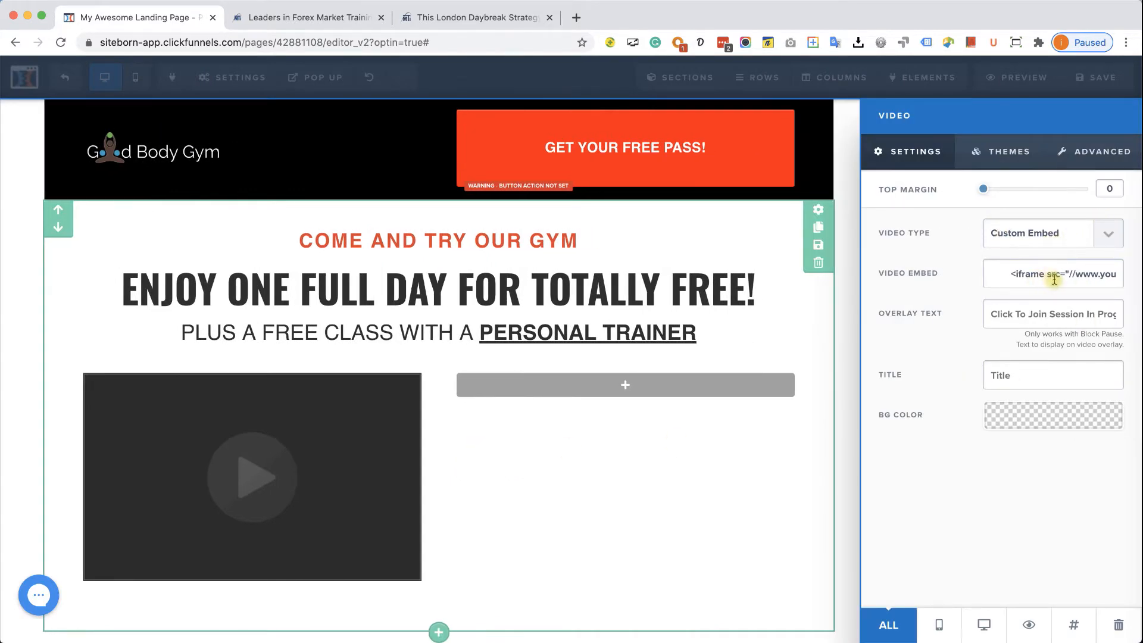
click(1107, 234)
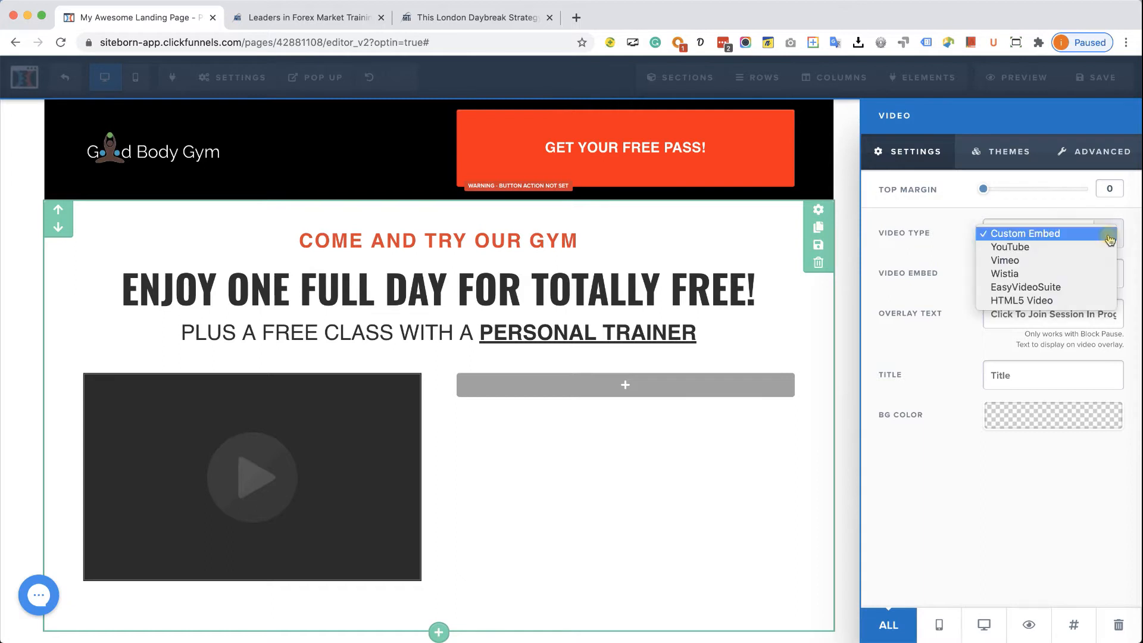
click(1081, 256)
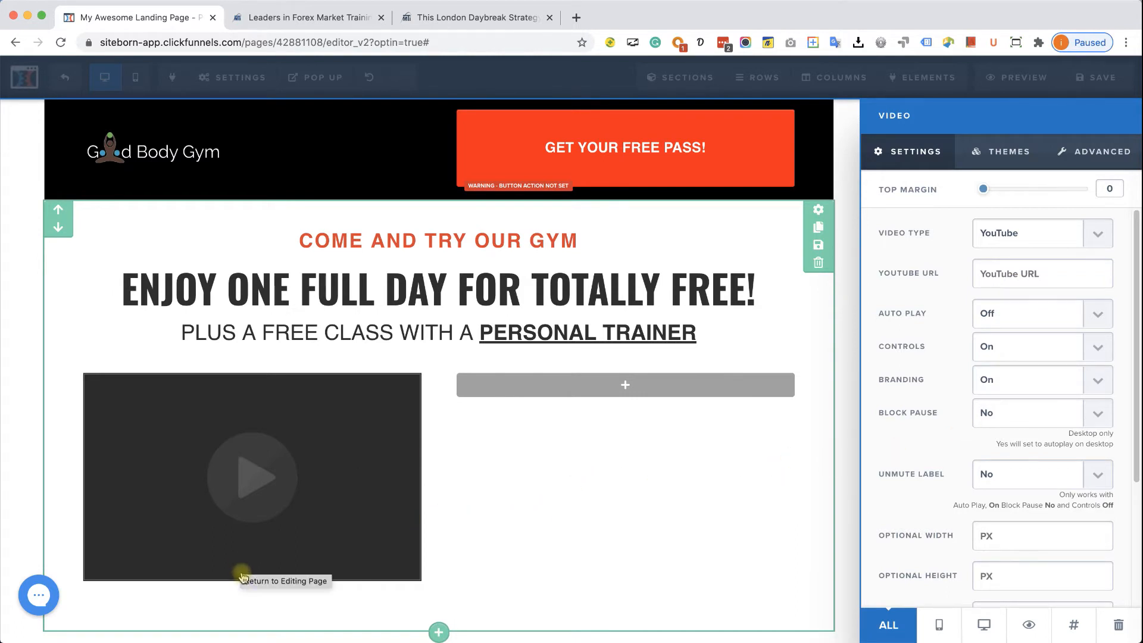
click(241, 591)
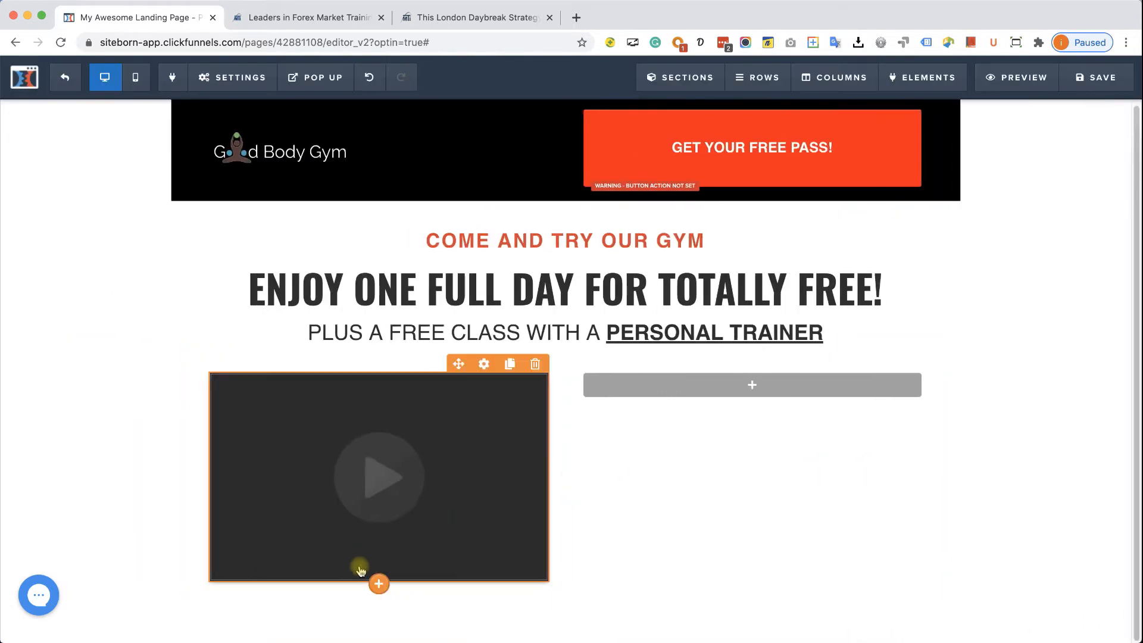
click(377, 585)
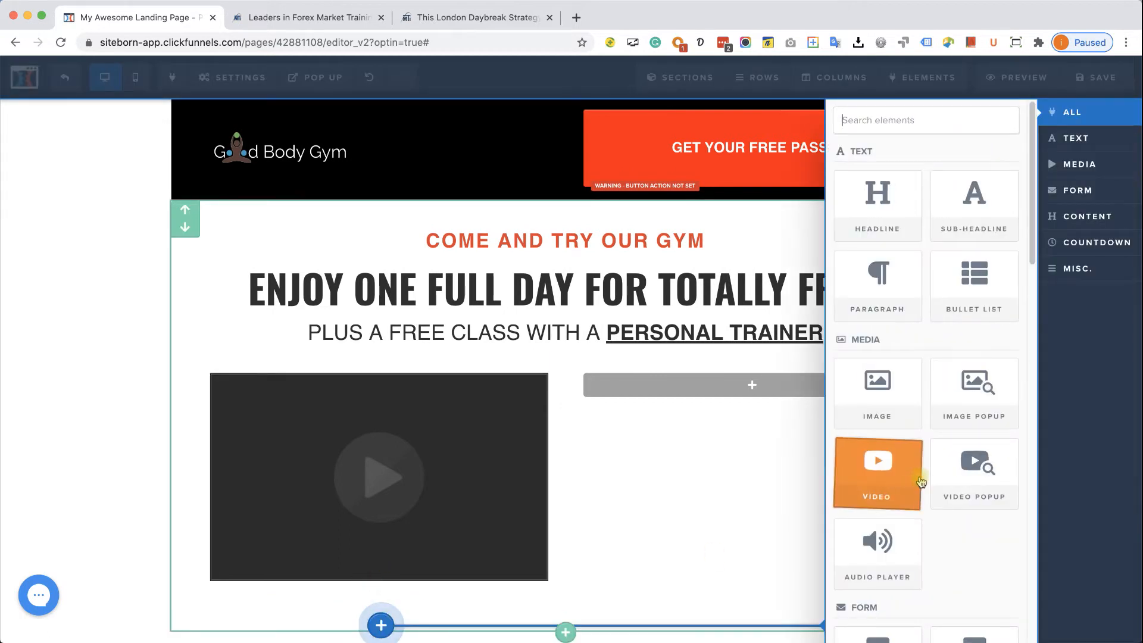
- Add a button under the video and widen the video column by dragging the divider right
click(878, 580)
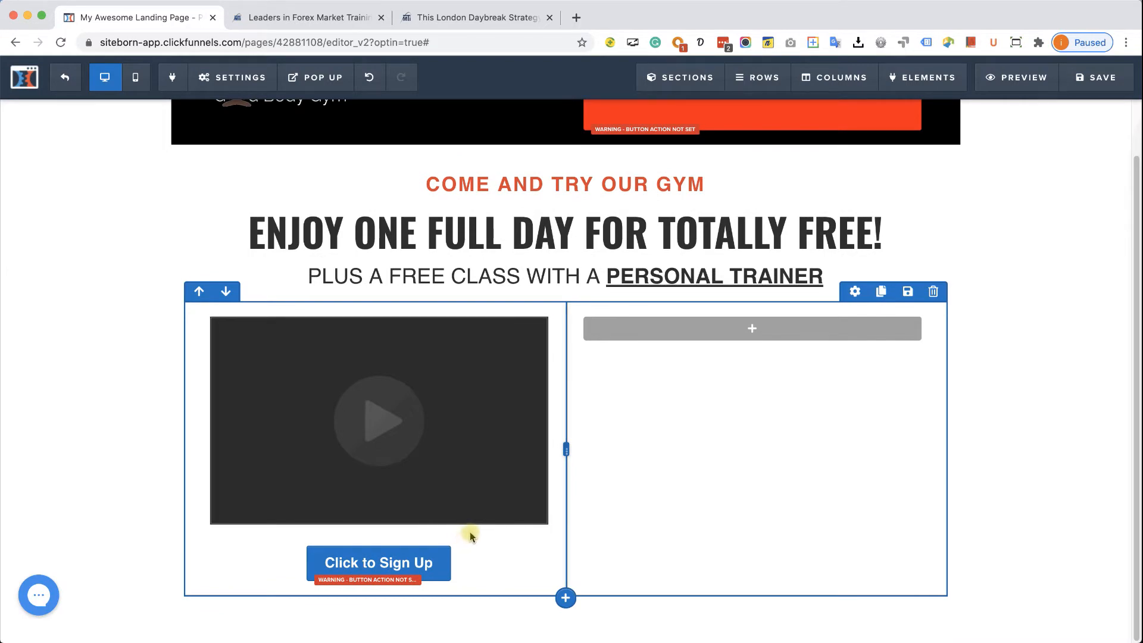
scroll(487, 113, up, 1)
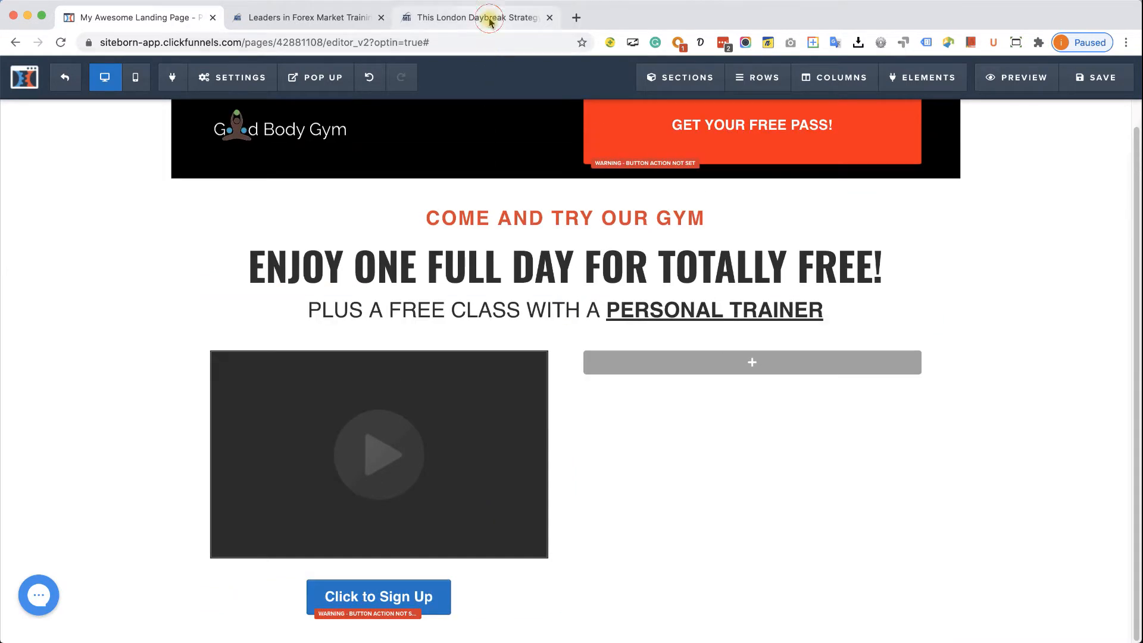
click(489, 20)
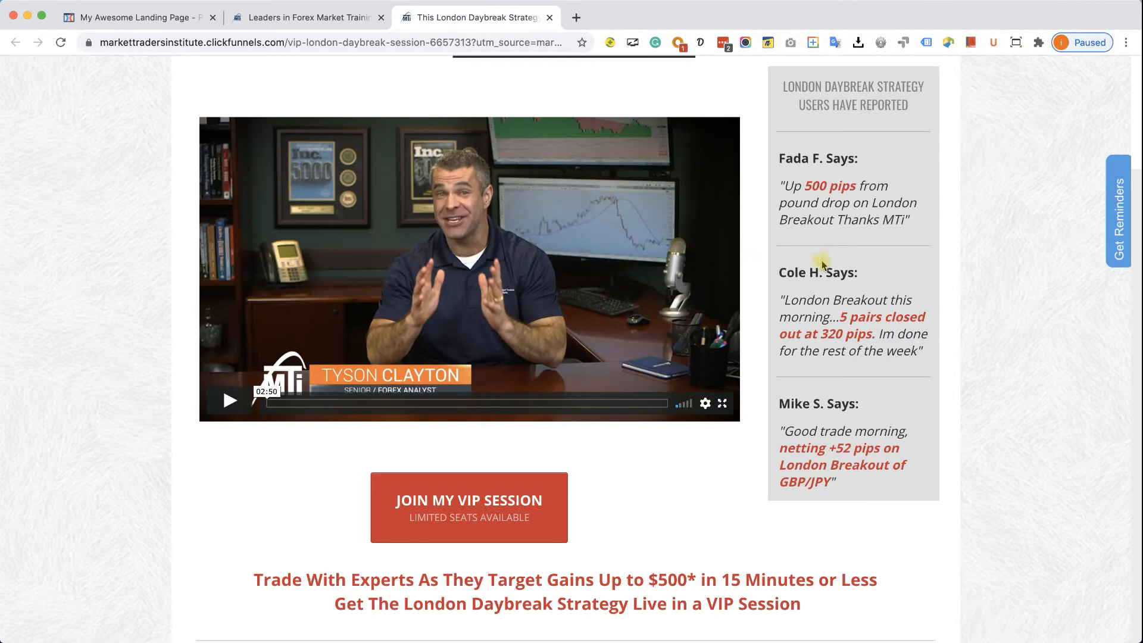
click(160, 17)
drag(566, 482, 777, 467)
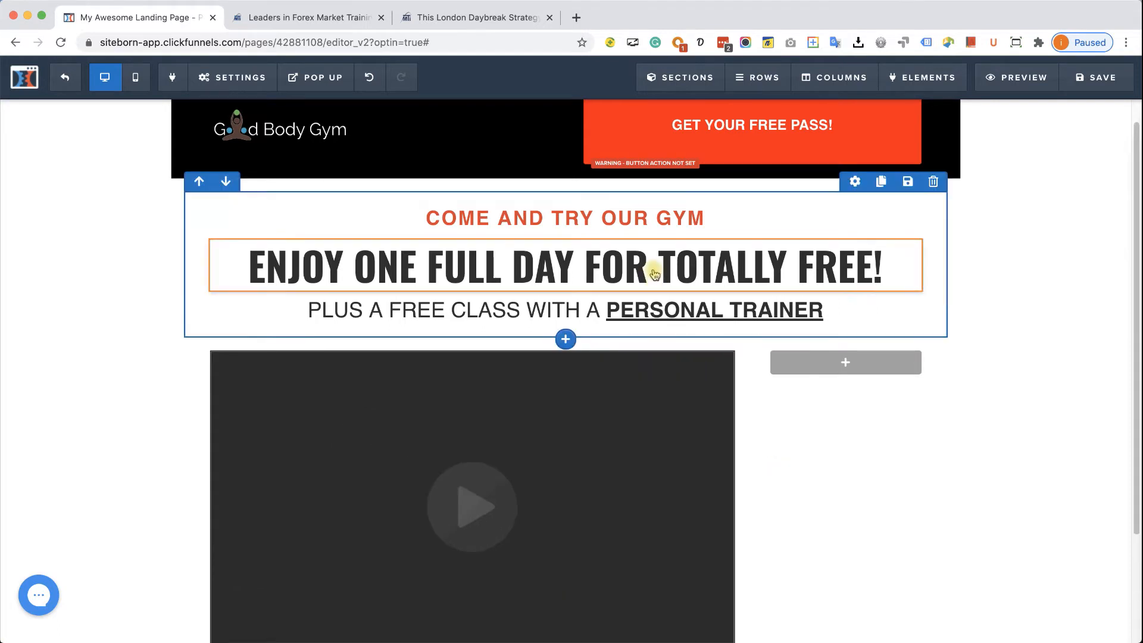
scroll(655, 268, down, 3)
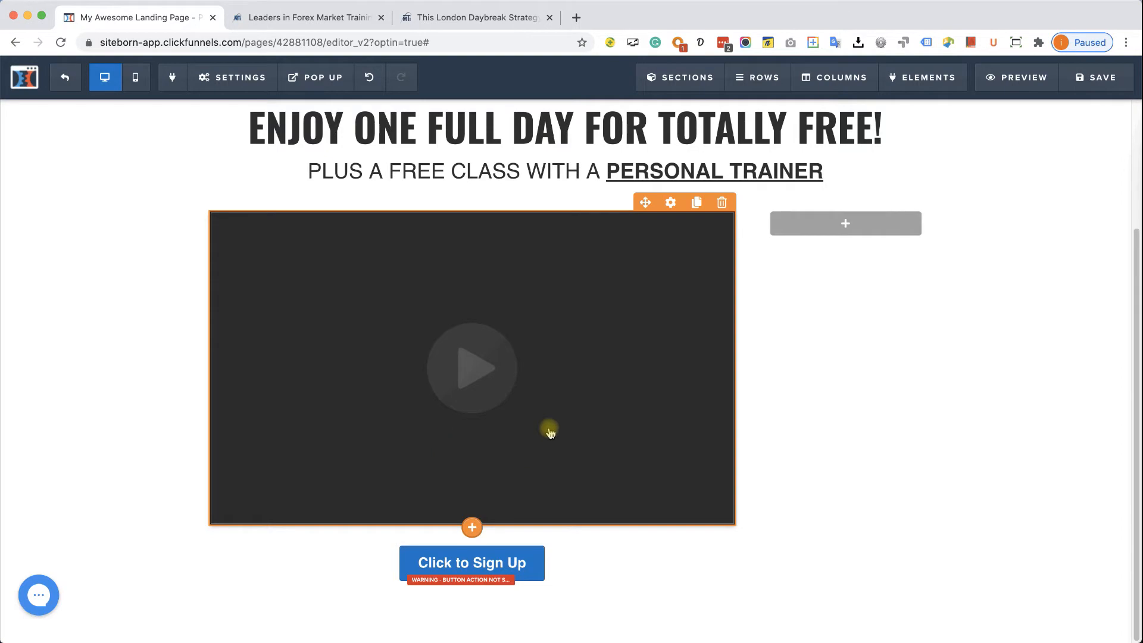
- Make the button orange reading 'GET YOUR FREE CLASS!' with 'LIMITED TIME OFFER' subtext
click(542, 566)
scroll(994, 464, down, 1)
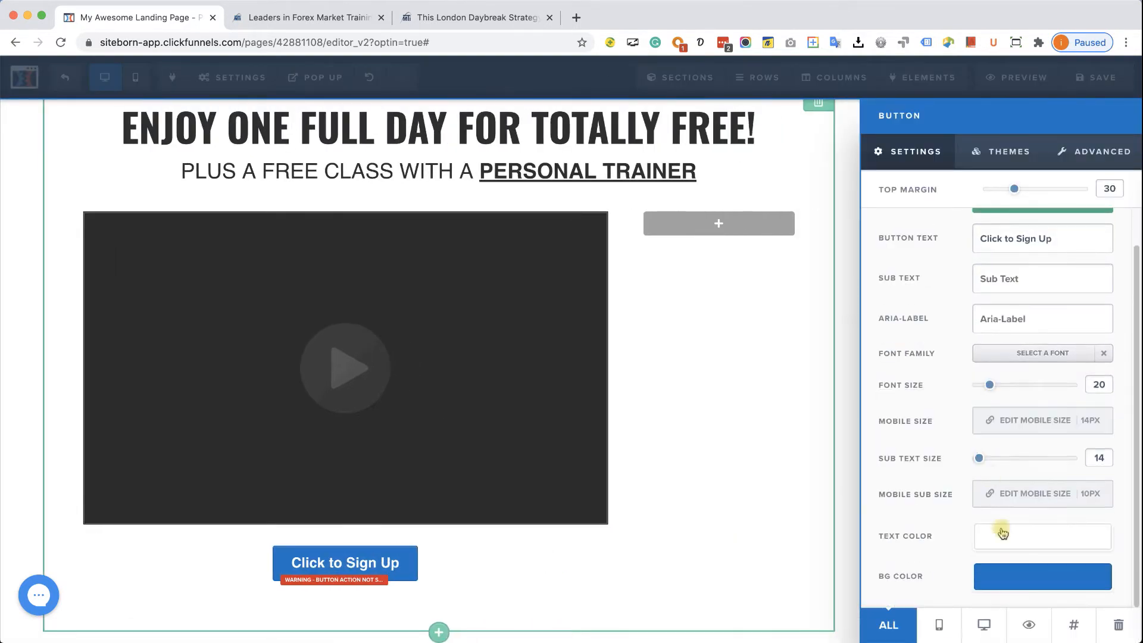
click(1011, 587)
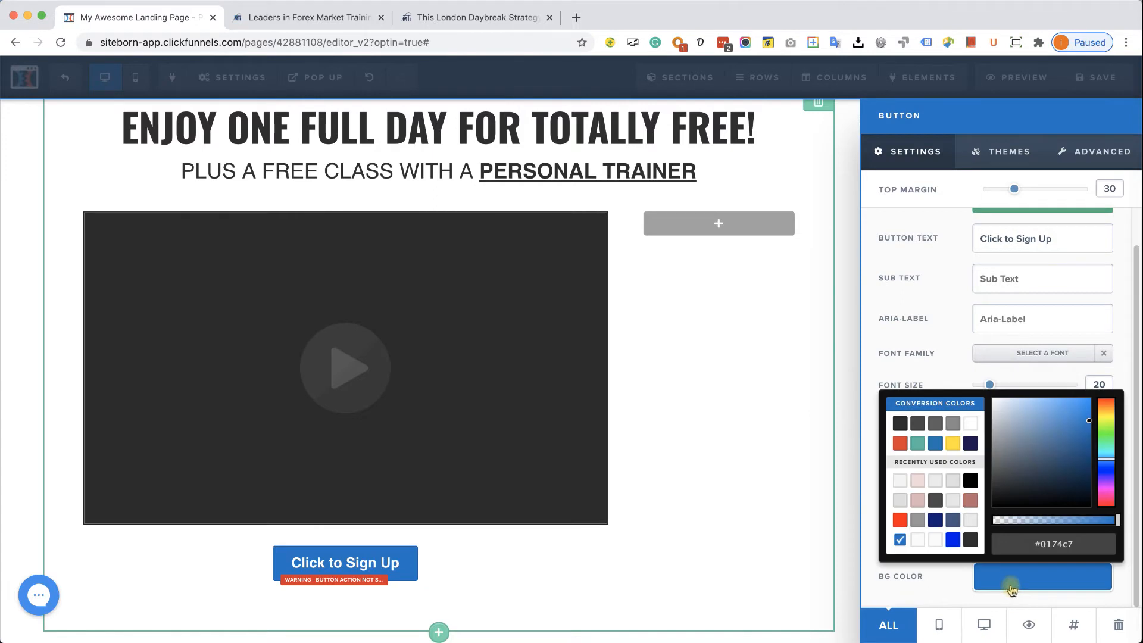
click(899, 444)
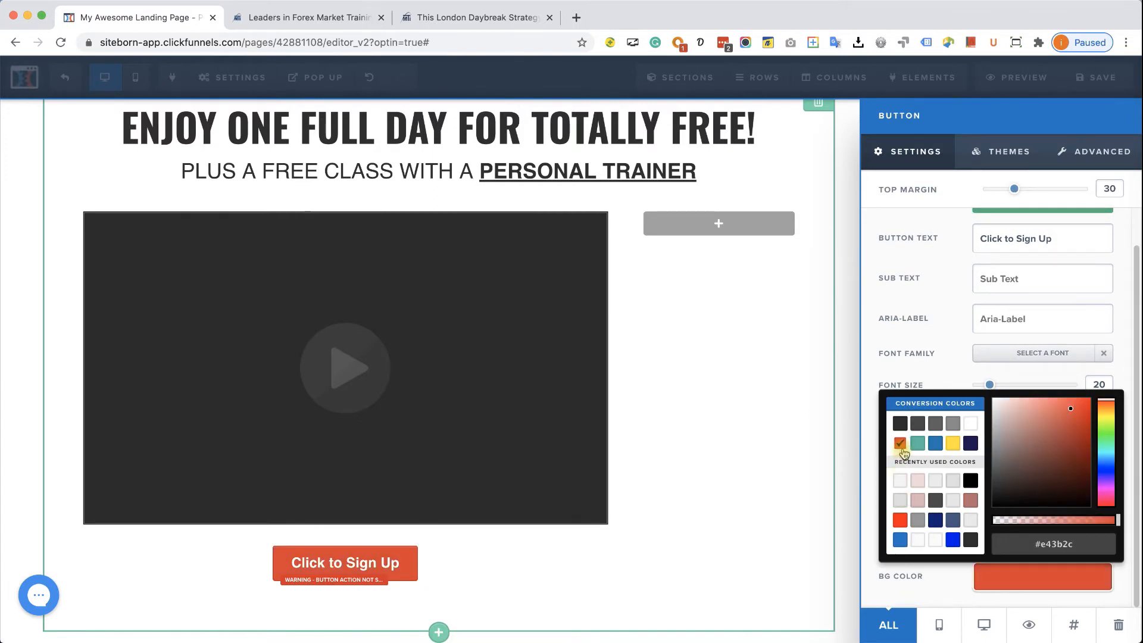
triple_click(1058, 244)
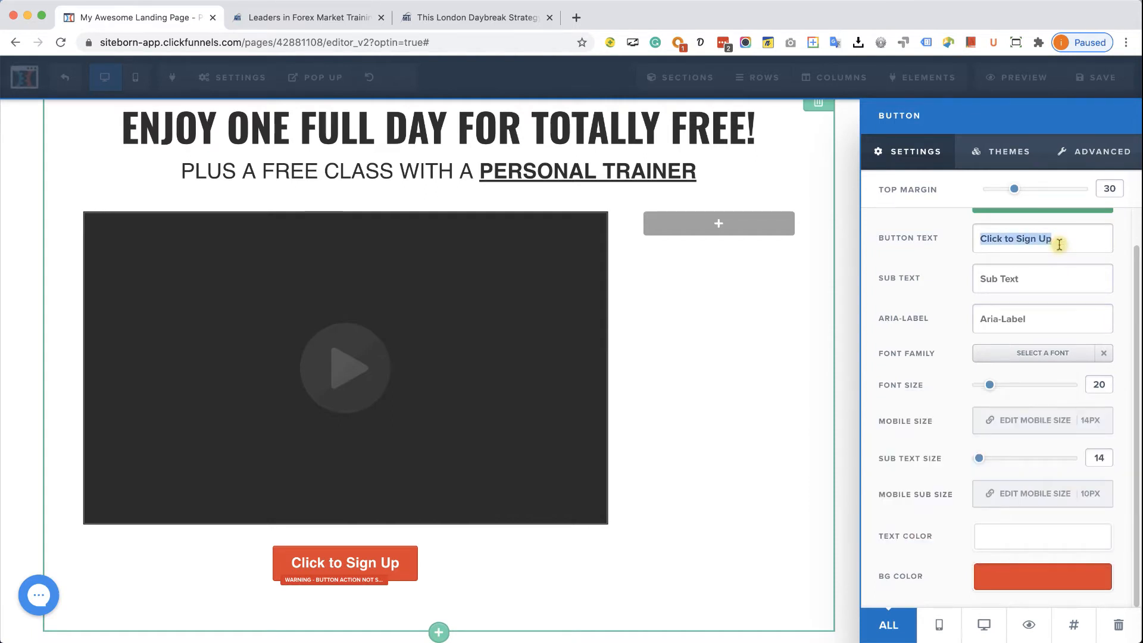
text(GET YOUR FREE CLASS!)
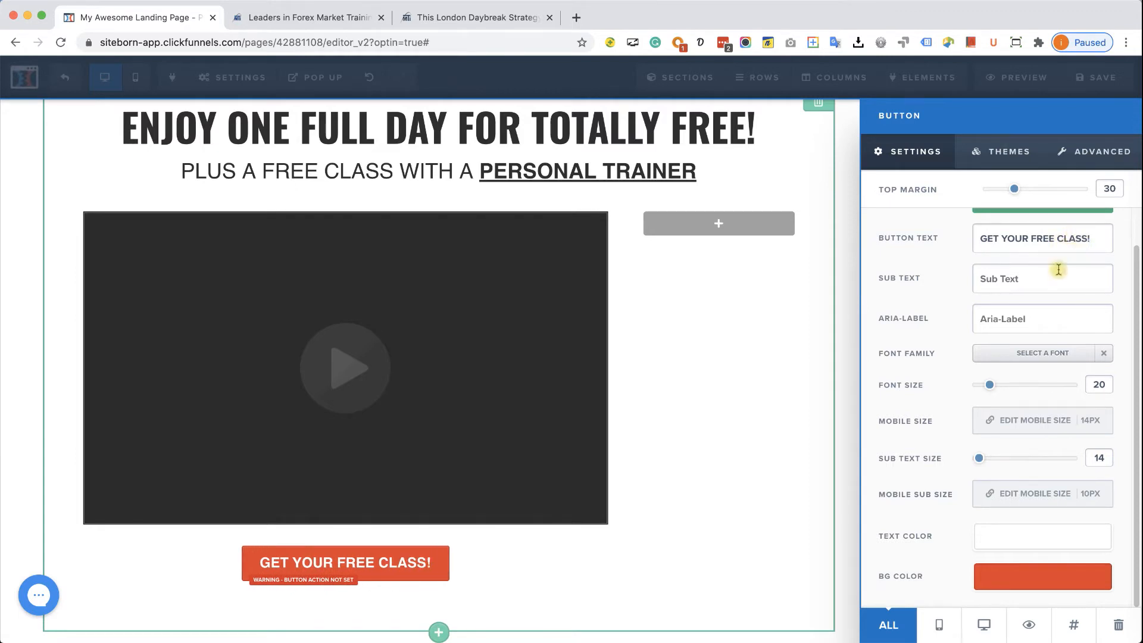
text(LIMI)
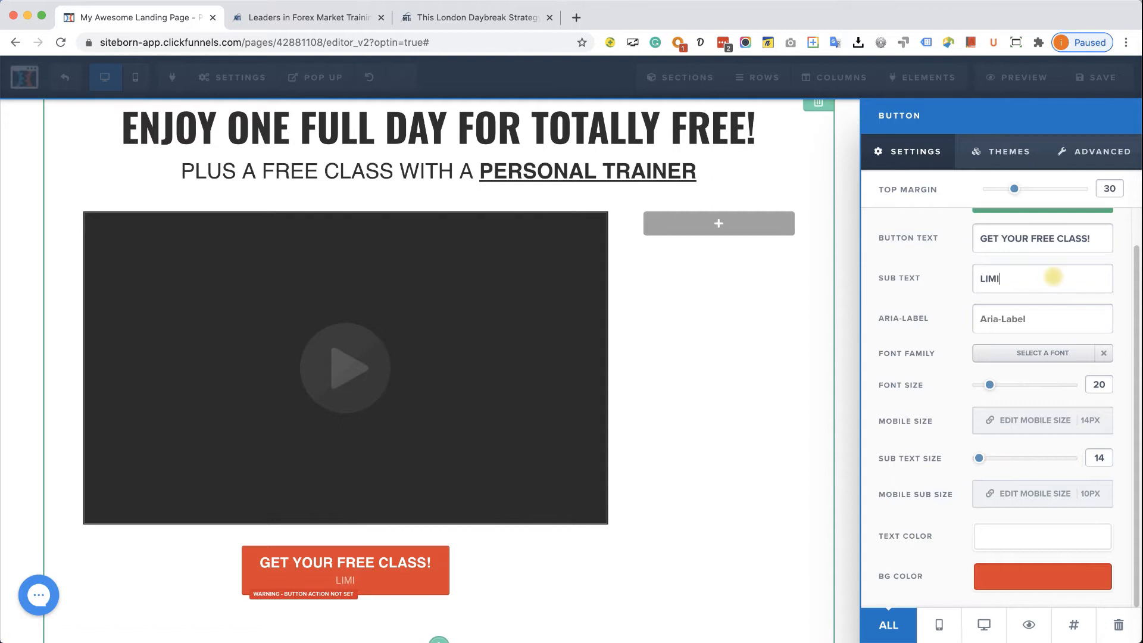
text(TED TIME OFFER)
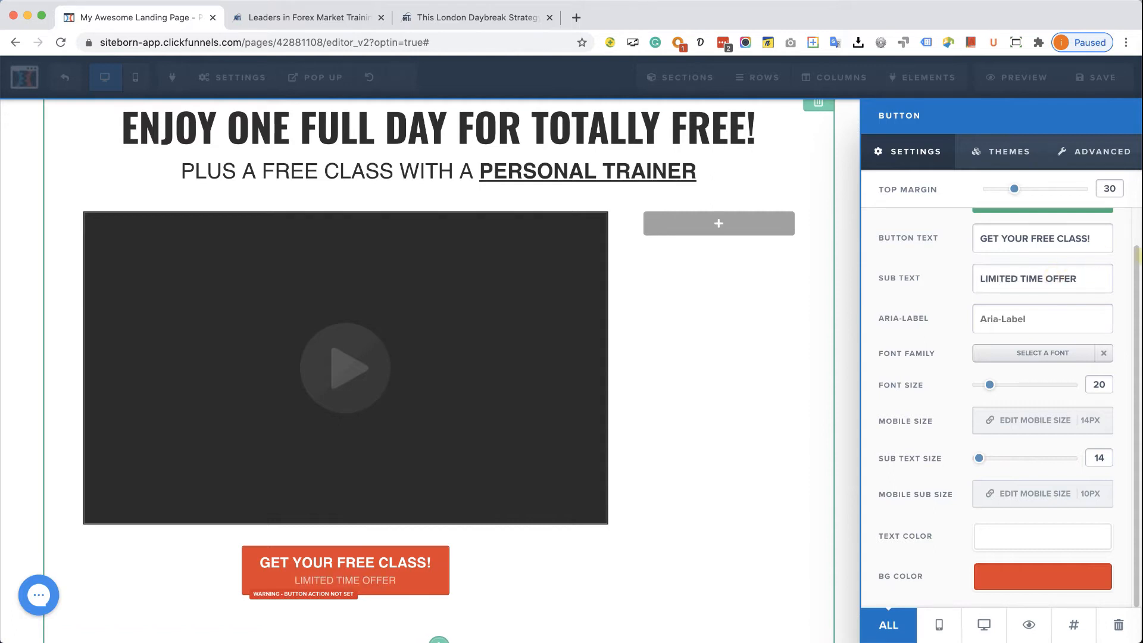
- Set the button text to 26 px and its vertical padding to 25px
drag(989, 384, 1002, 387)
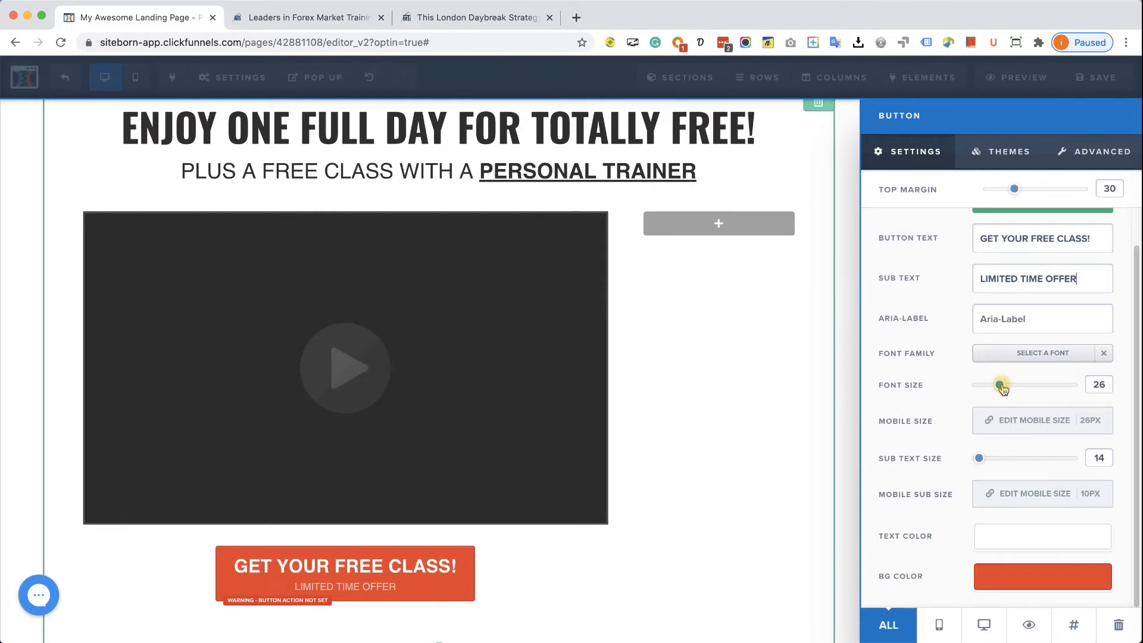
click(1100, 156)
click(1098, 351)
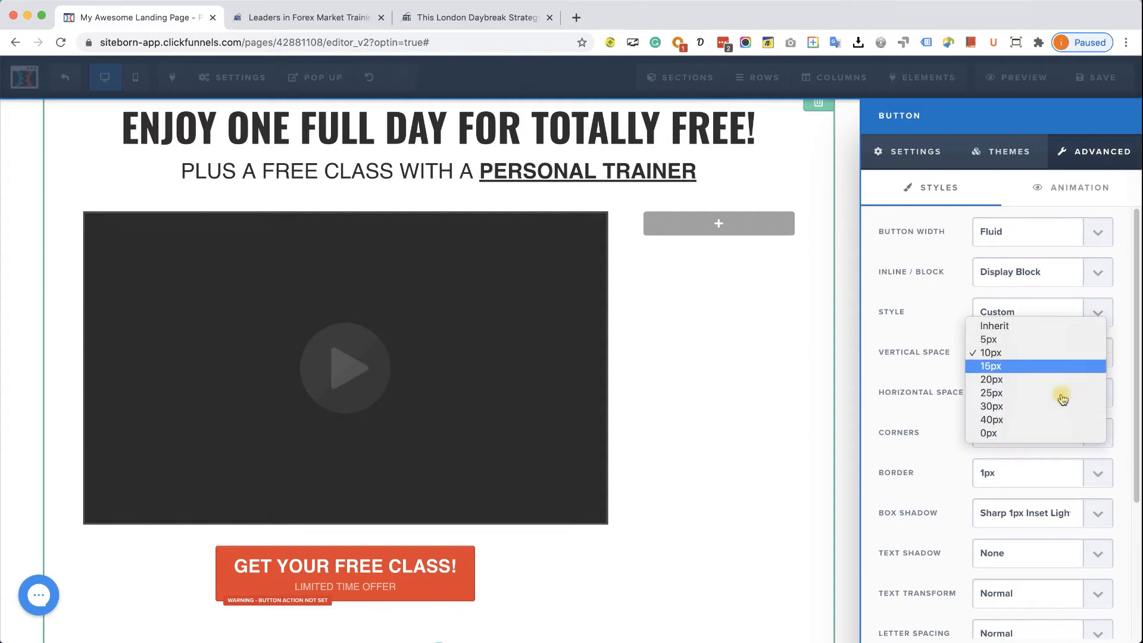
click(1058, 402)
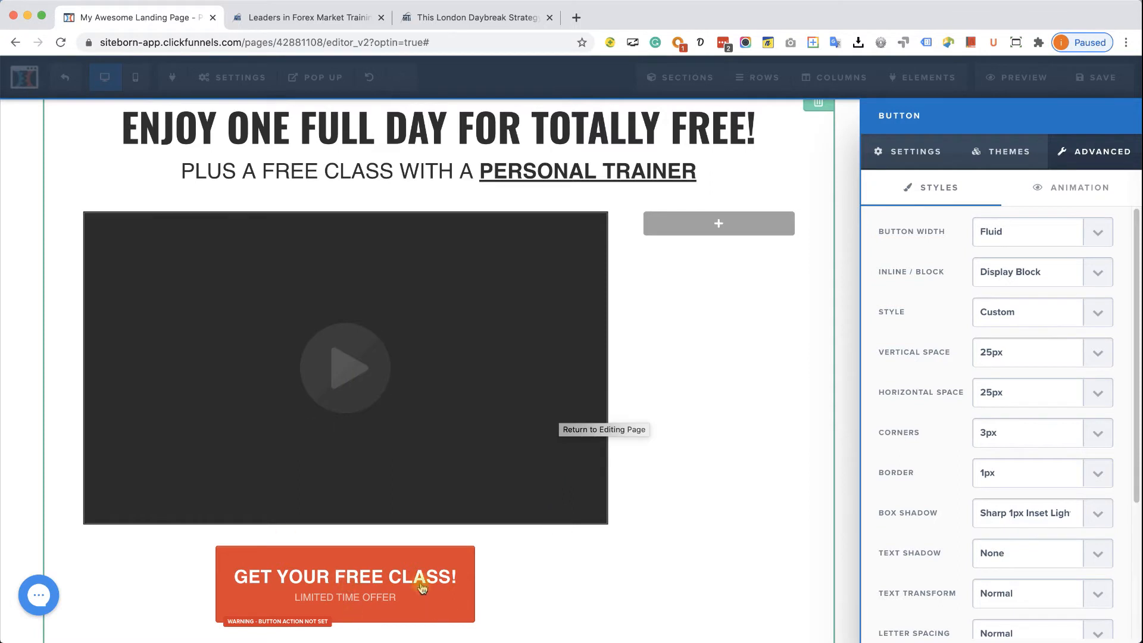
click(717, 219)
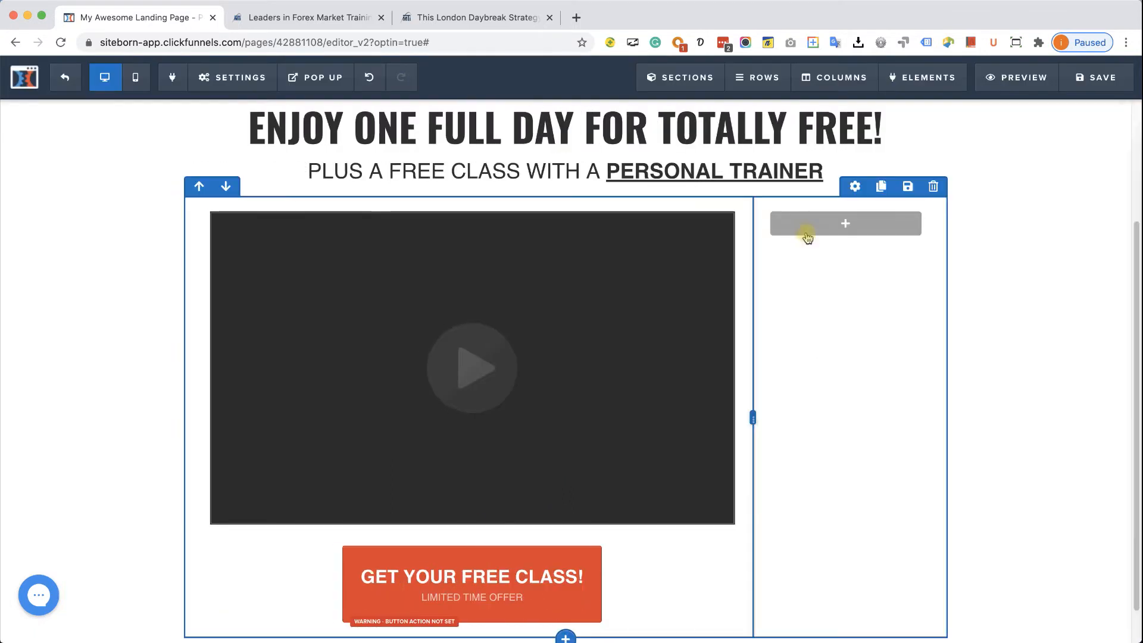
- After comparing with the reference sidebar, add a 'Small Call to Action Headline' sub-headline to the right column
click(841, 224)
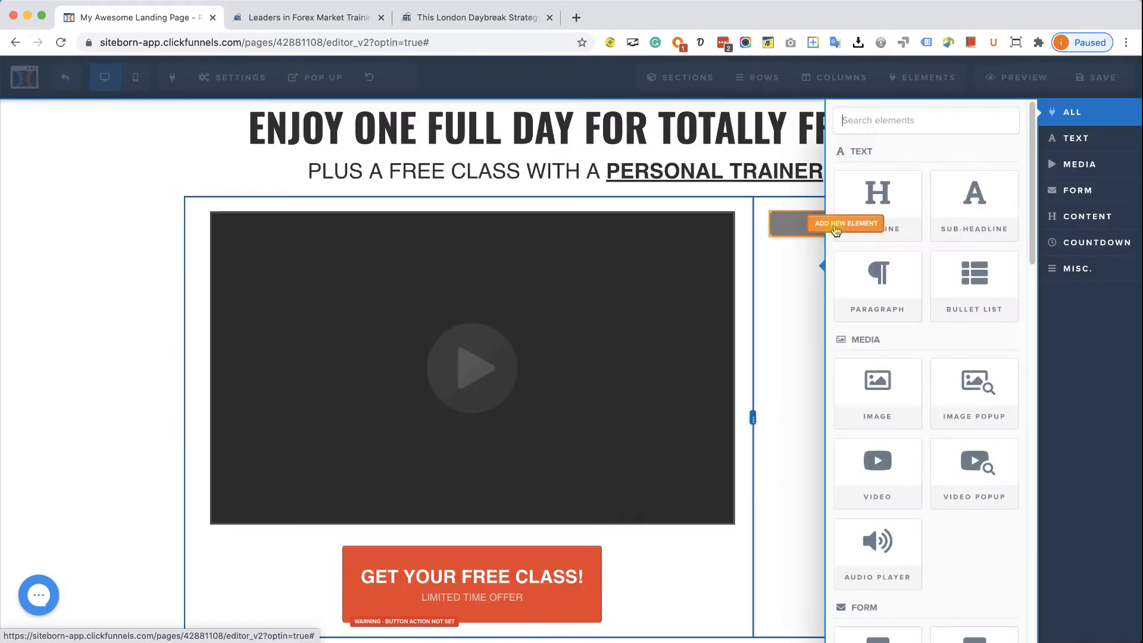
click(494, 18)
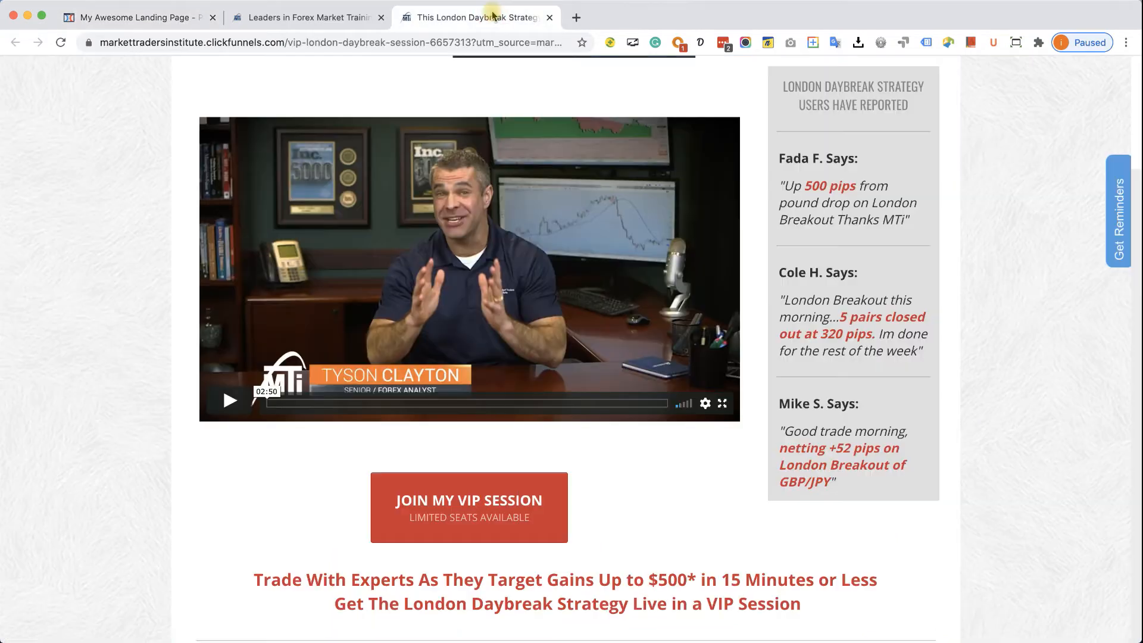
drag(785, 84, 884, 110)
click(887, 112)
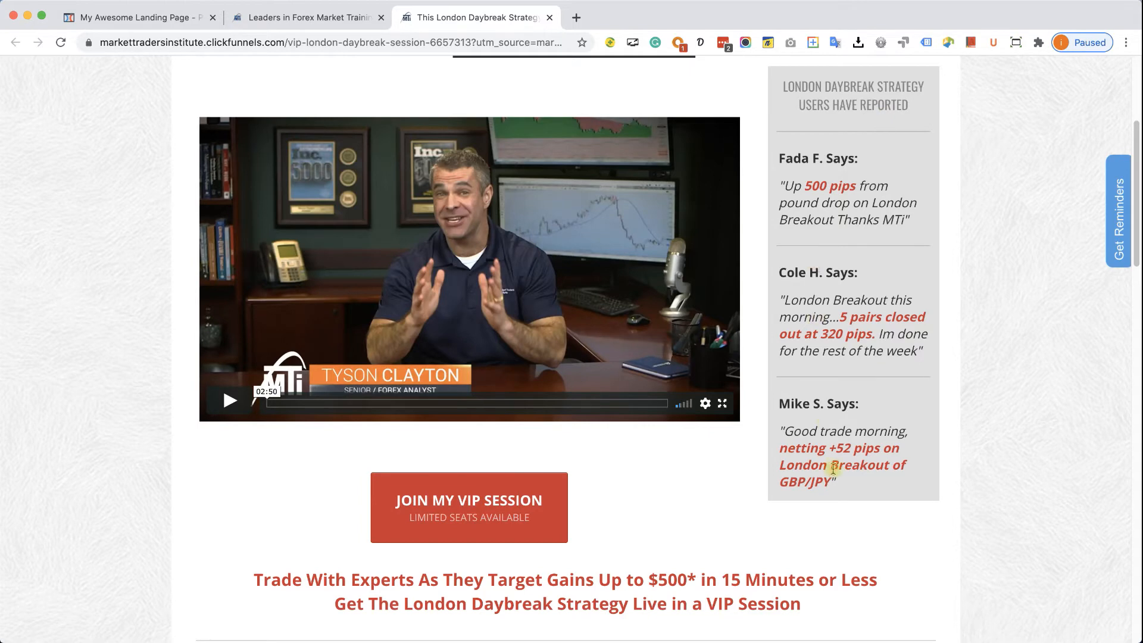
click(142, 19)
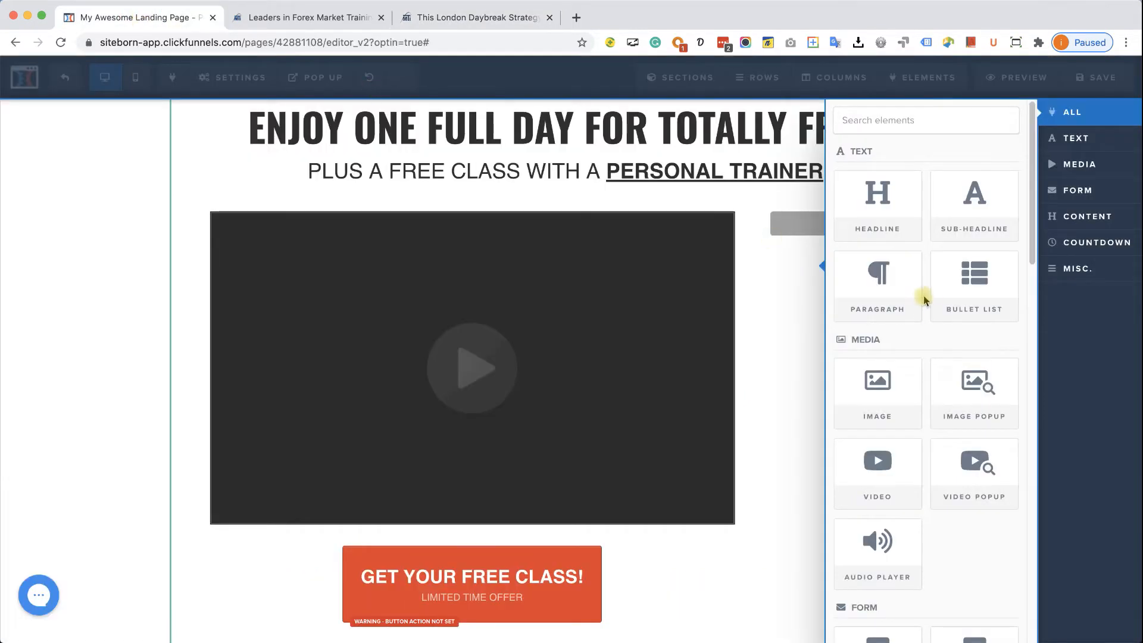
click(978, 221)
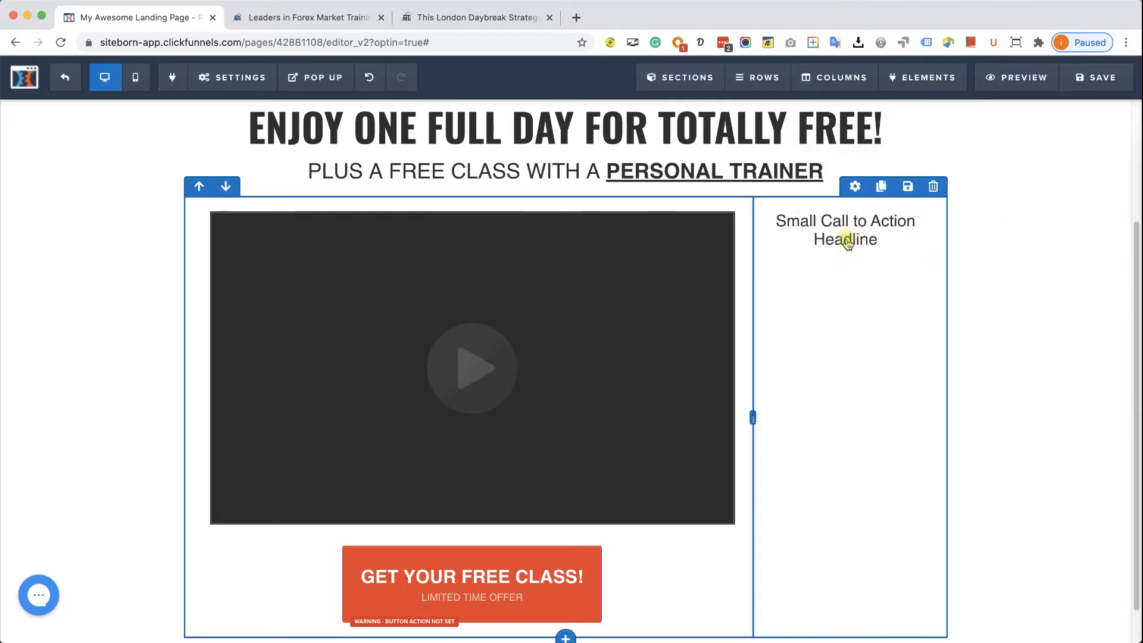
click(845, 250)
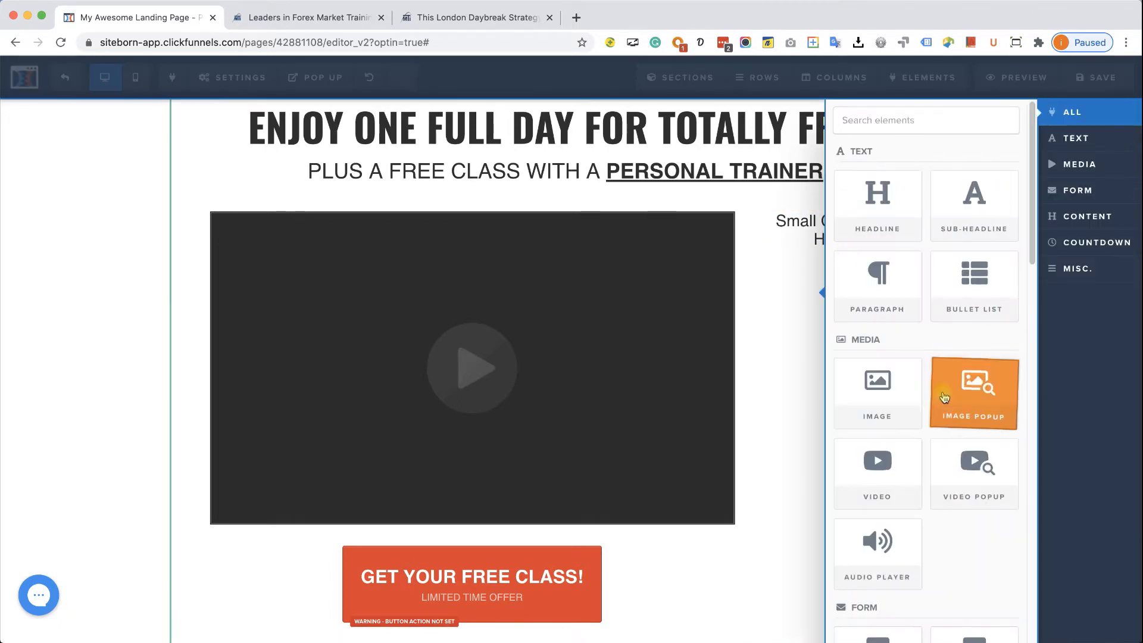
- Insert a divider and a lorem ipsum placeholder paragraph under the right column's sub-headline
scroll(952, 357, down, 3)
scroll(945, 398, down, 15)
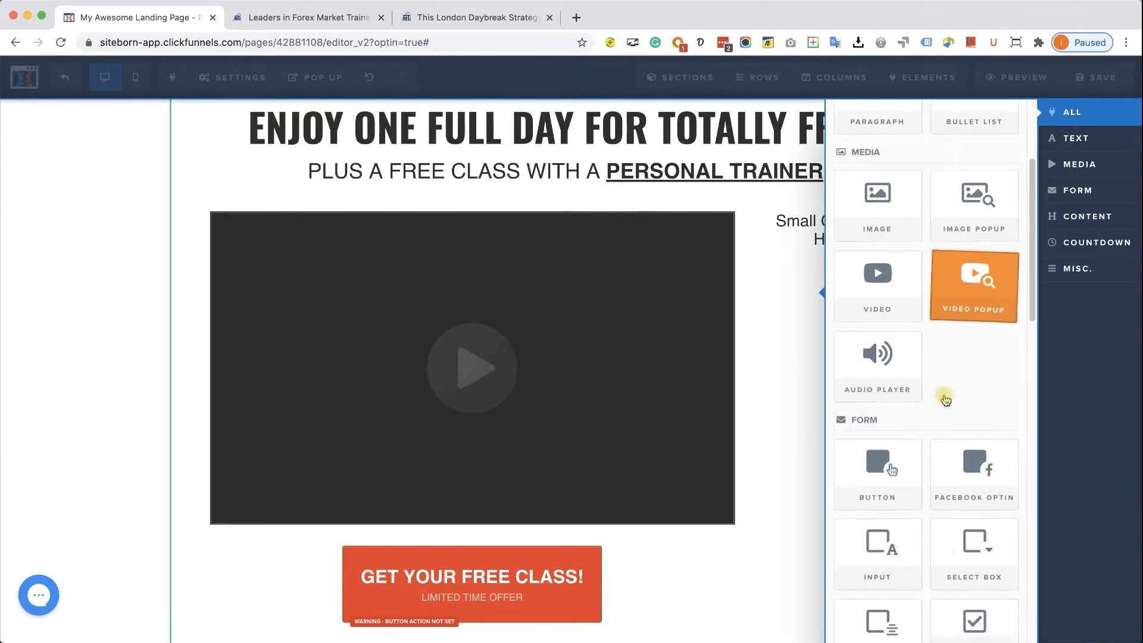
scroll(945, 398, up, 18)
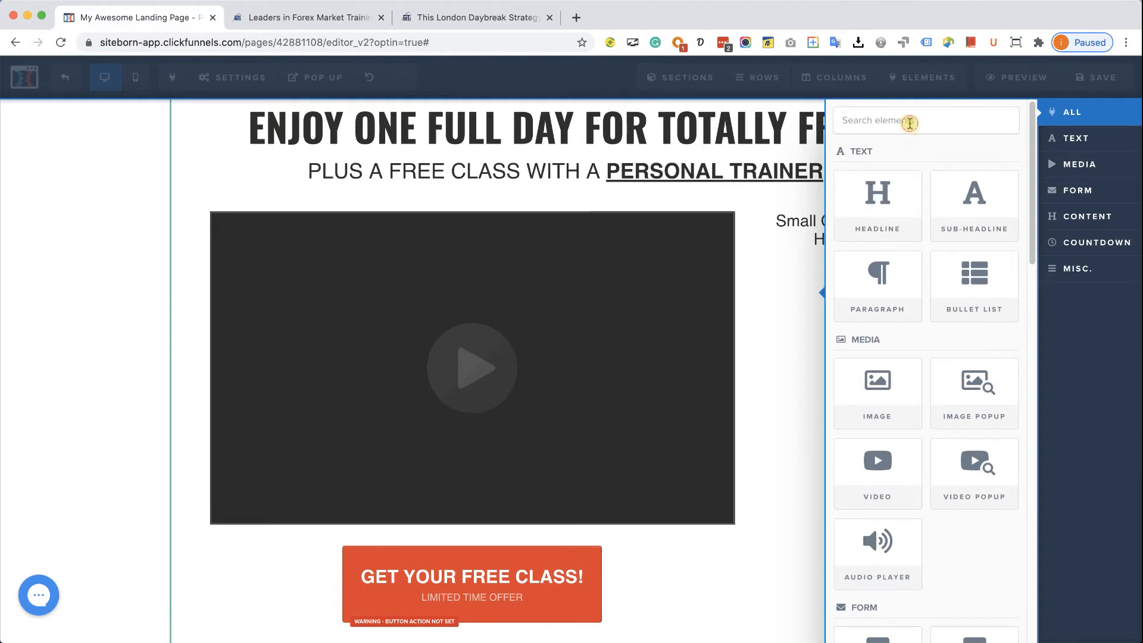
text(IVI)
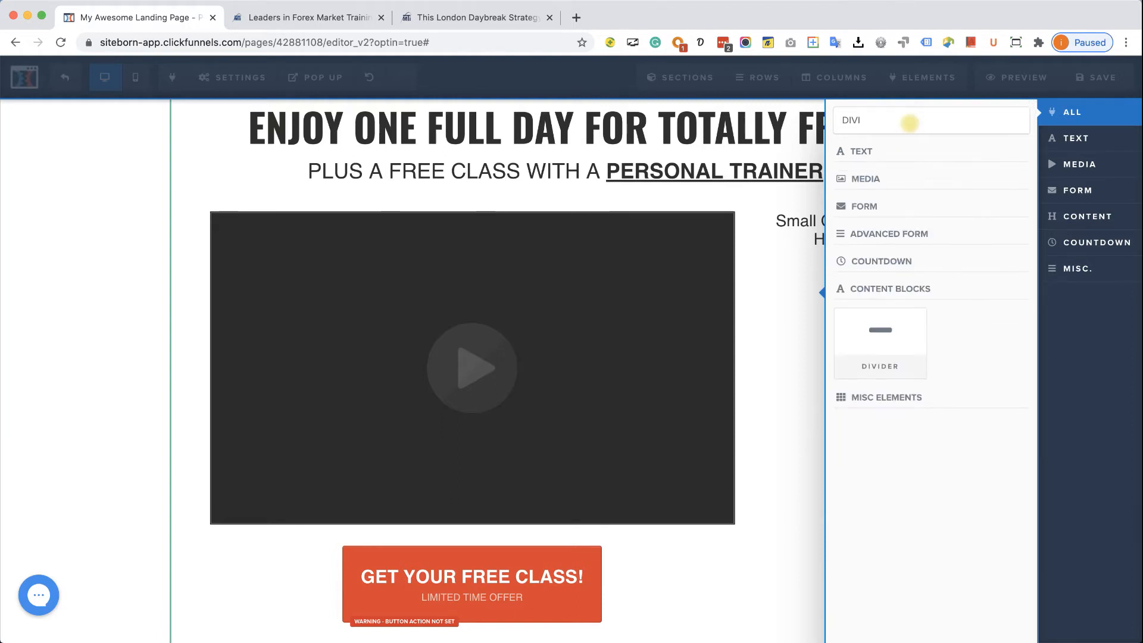
click(892, 330)
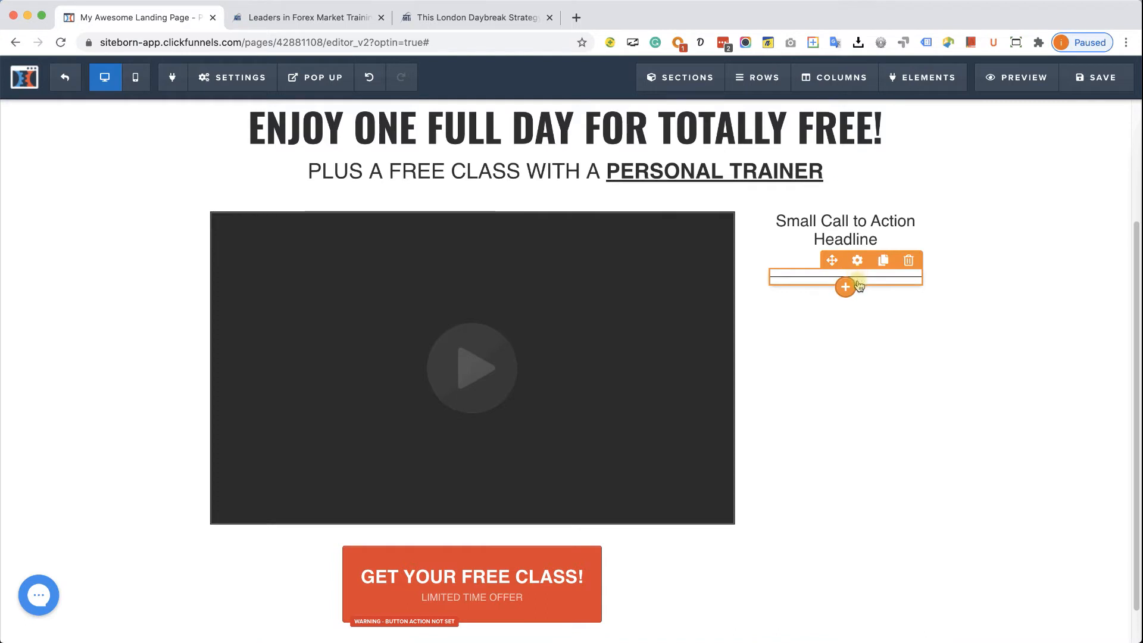
click(847, 328)
click(903, 277)
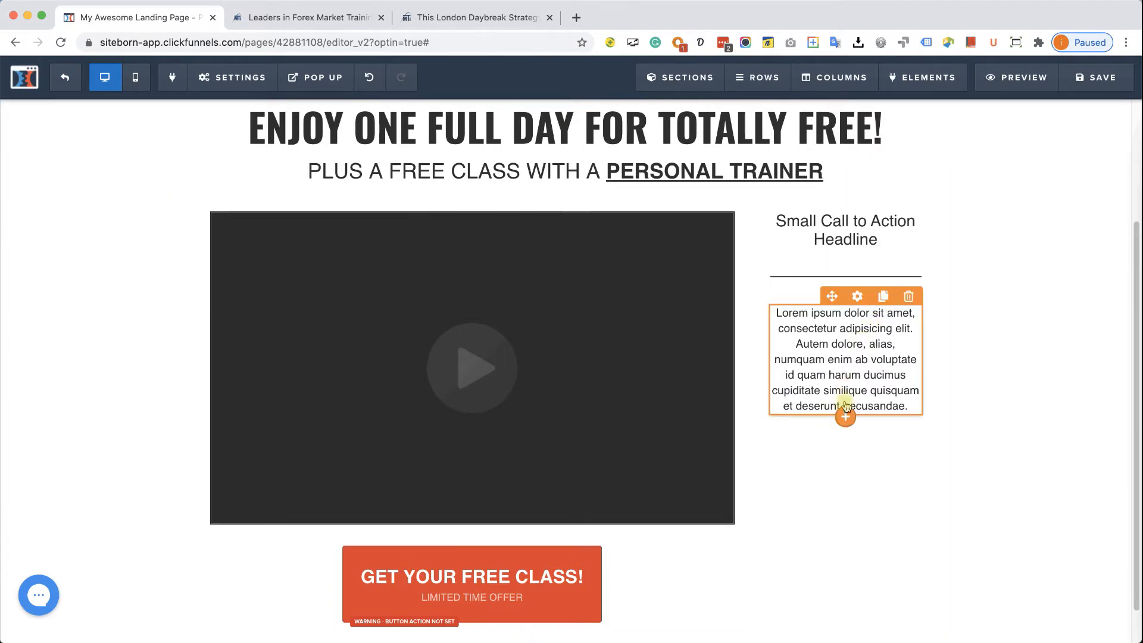
click(845, 415)
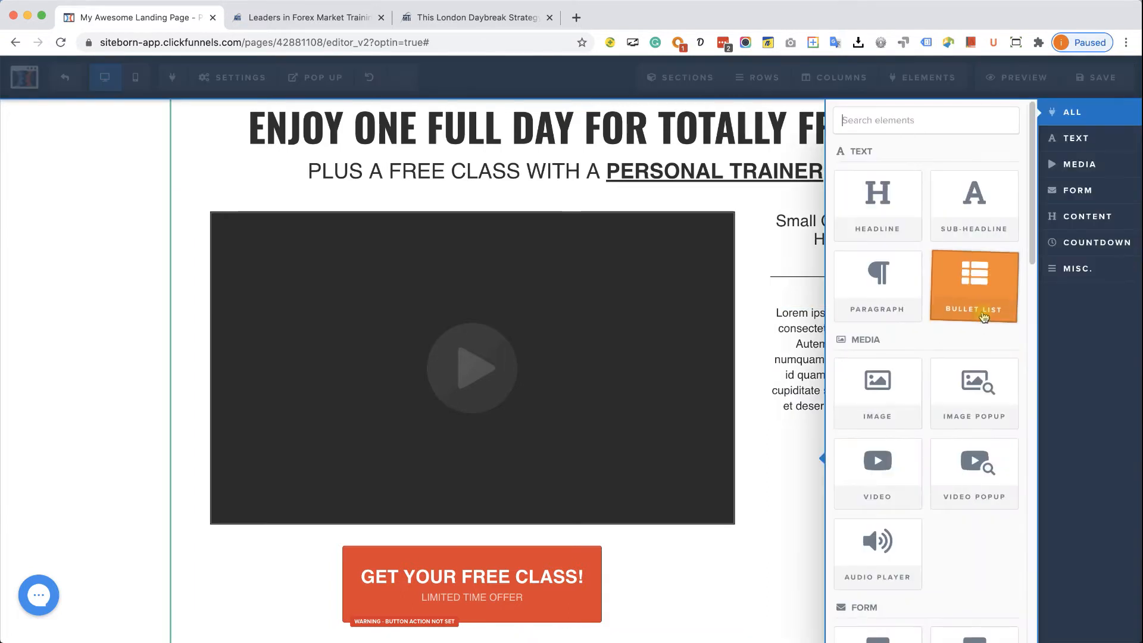
- Add a second paragraph and turn the first into a bold, left-aligned 'Testimonial' heading
click(877, 283)
scroll(843, 361, down, 1)
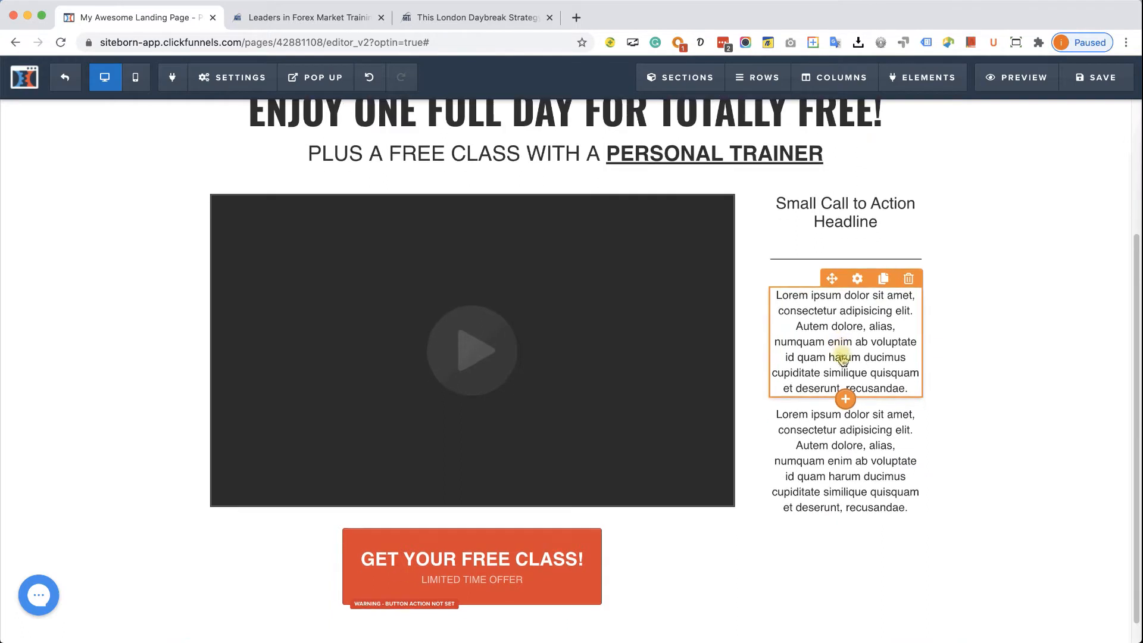
scroll(841, 360, down, 1)
click(861, 321)
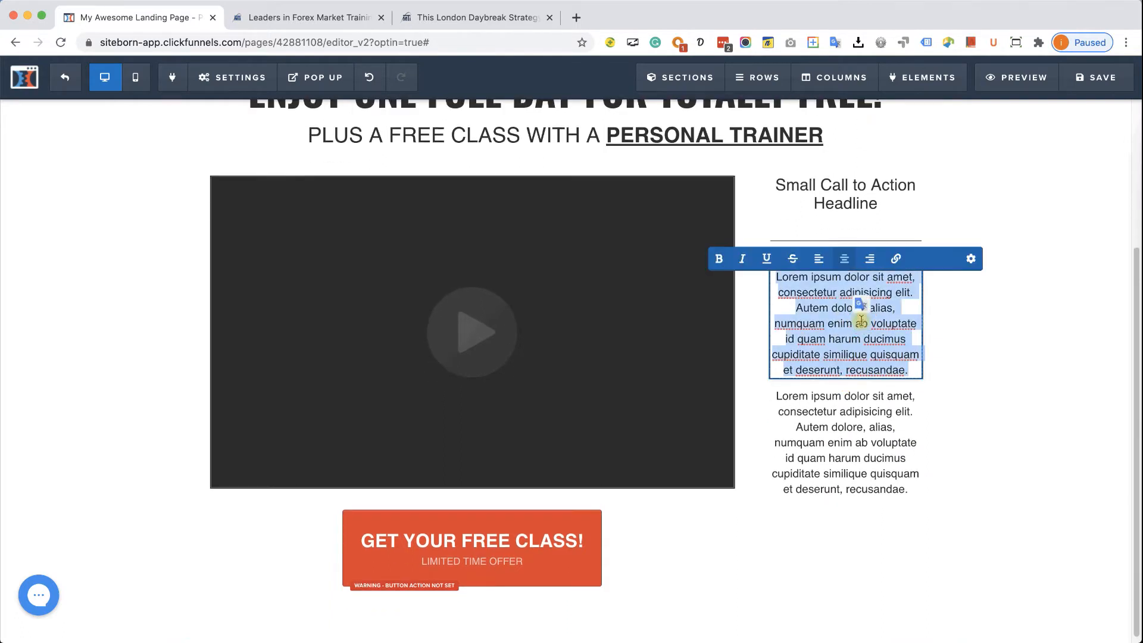
text(Testimonial)
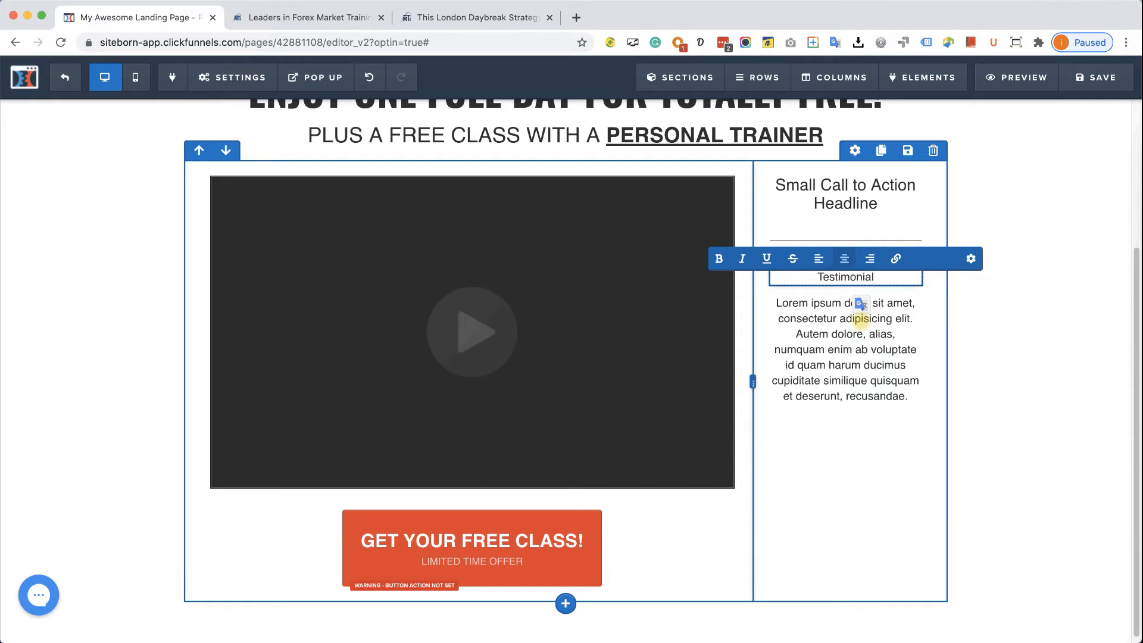
key(super+a)
scroll(866, 263, up, 1)
click(724, 291)
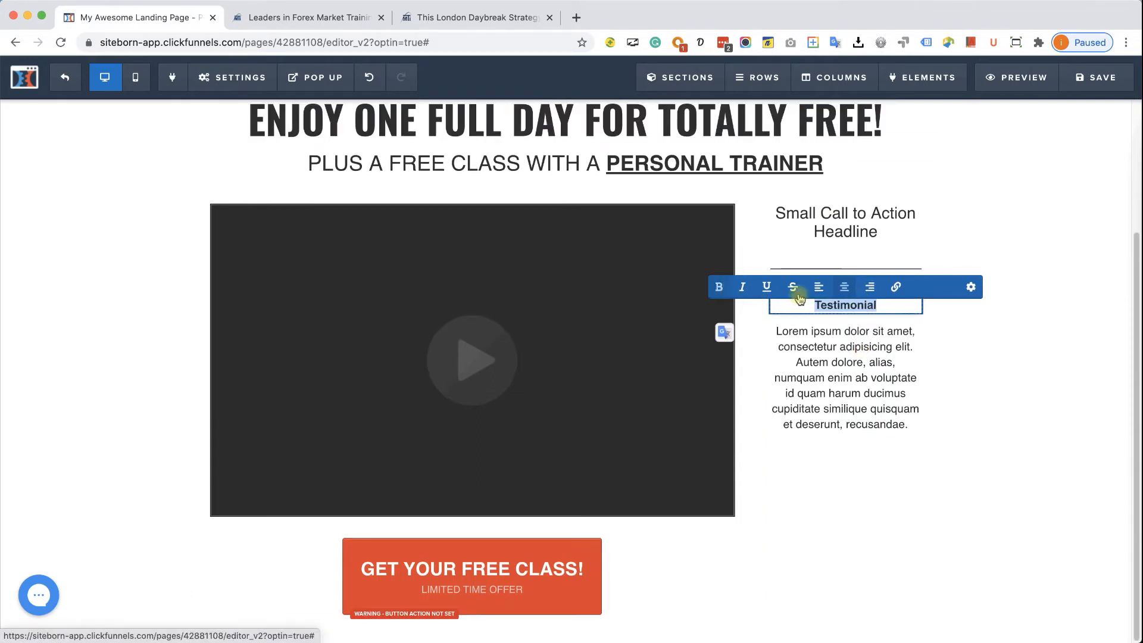
click(821, 291)
click(830, 303)
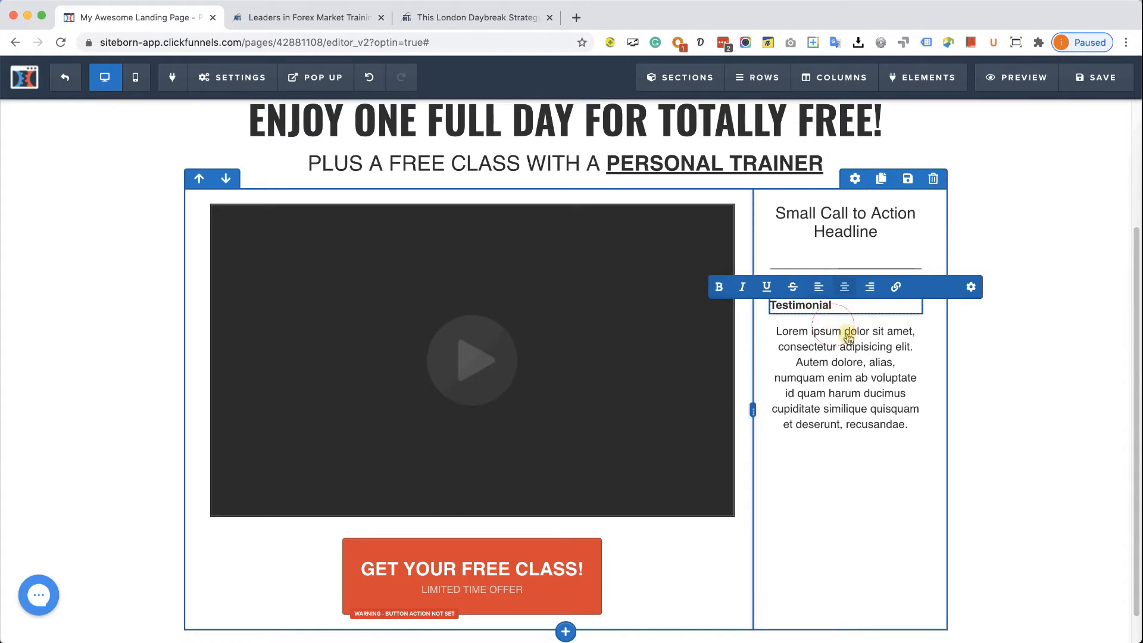
- Delete the second paragraph's text after 'alias' and left-align it
triple_click(856, 356)
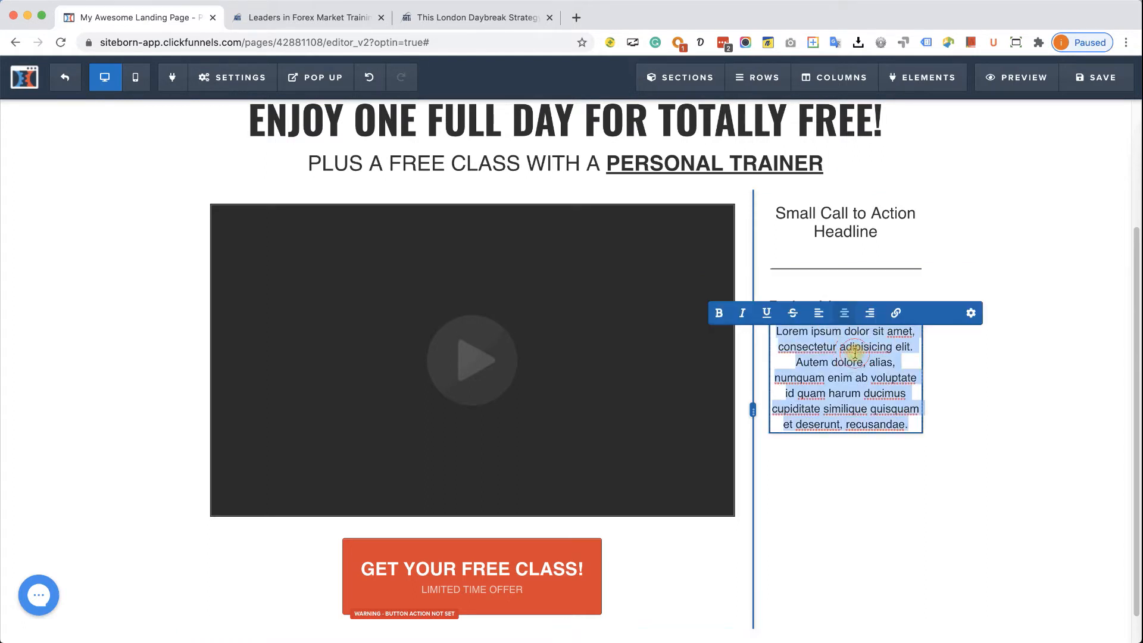
click(882, 366)
click(887, 374)
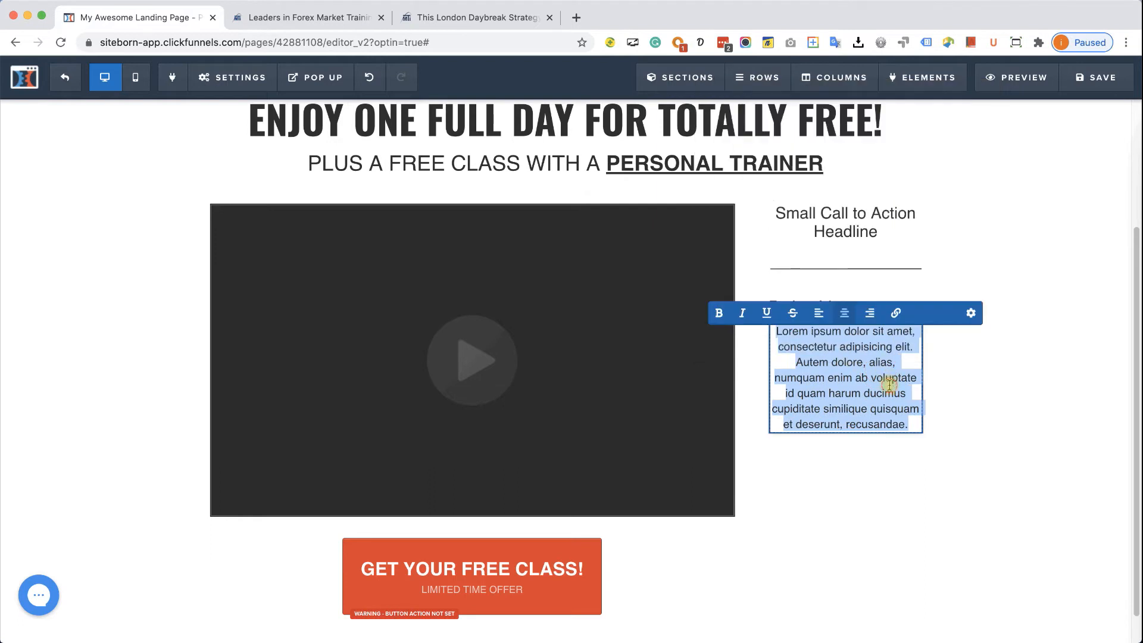
drag(892, 357, 911, 425)
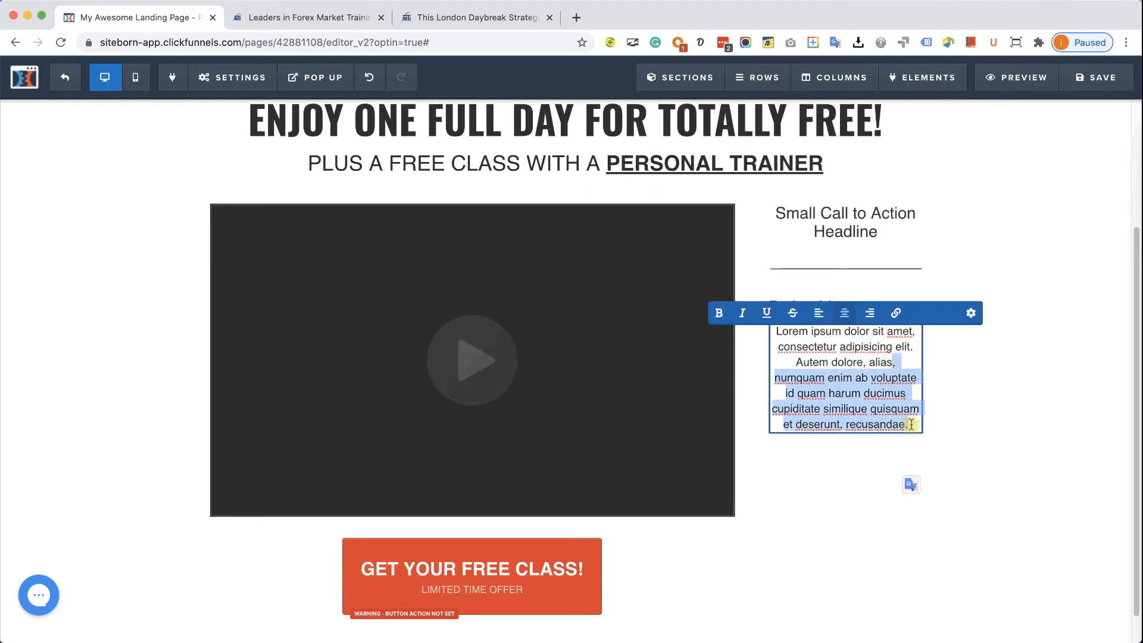
key(BackSpace)
click(821, 316)
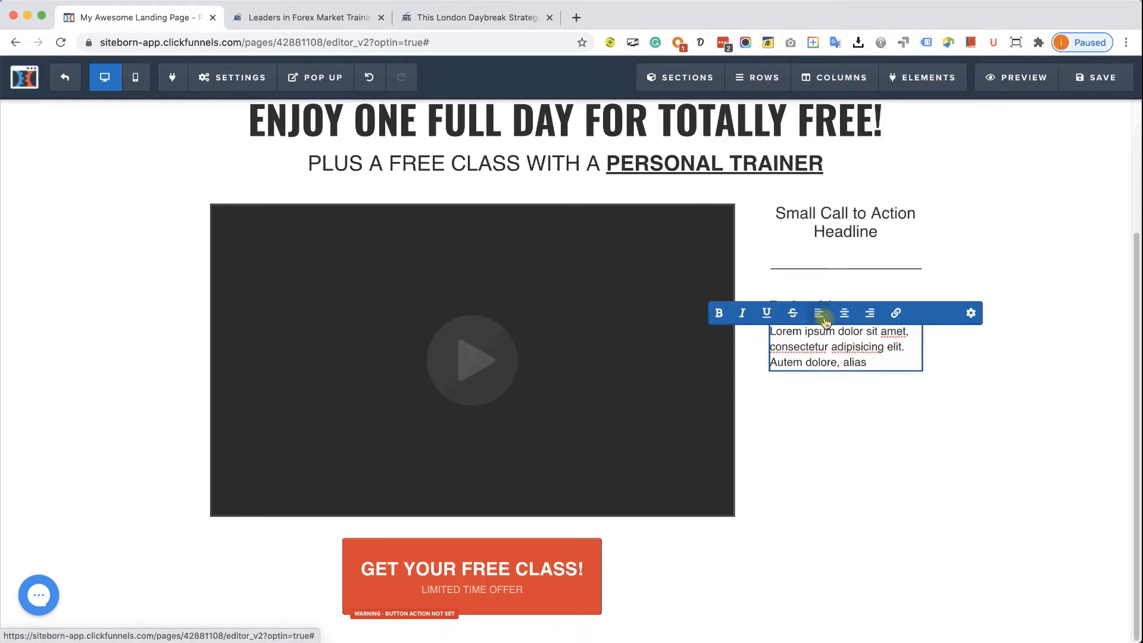
click(893, 456)
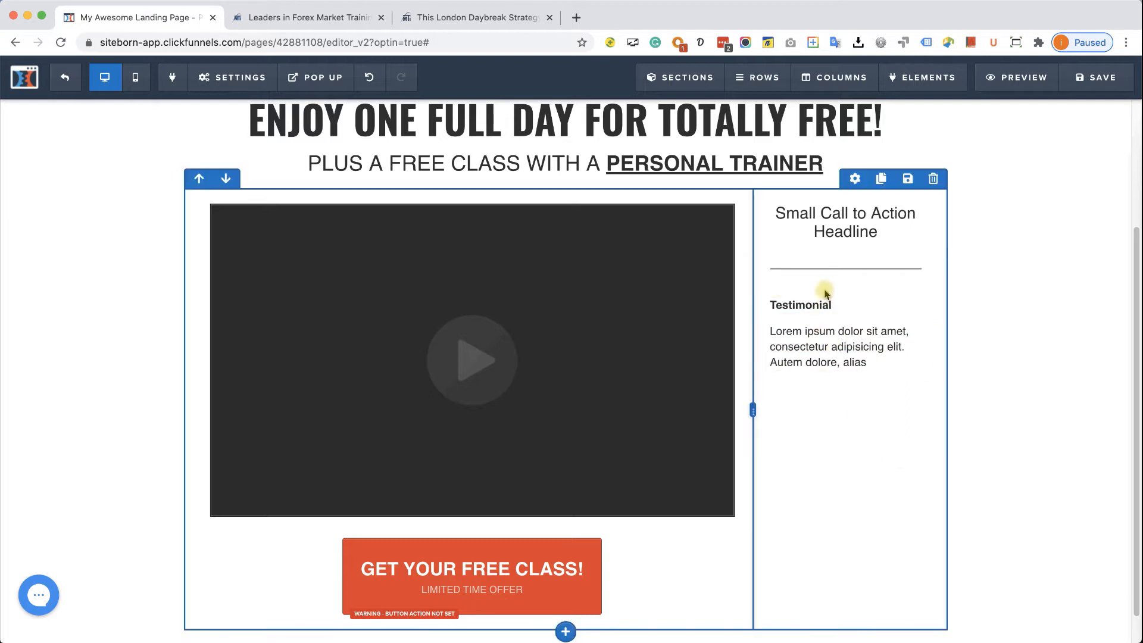
- Remove the extra space above the divider under the call-to-action headline
click(819, 225)
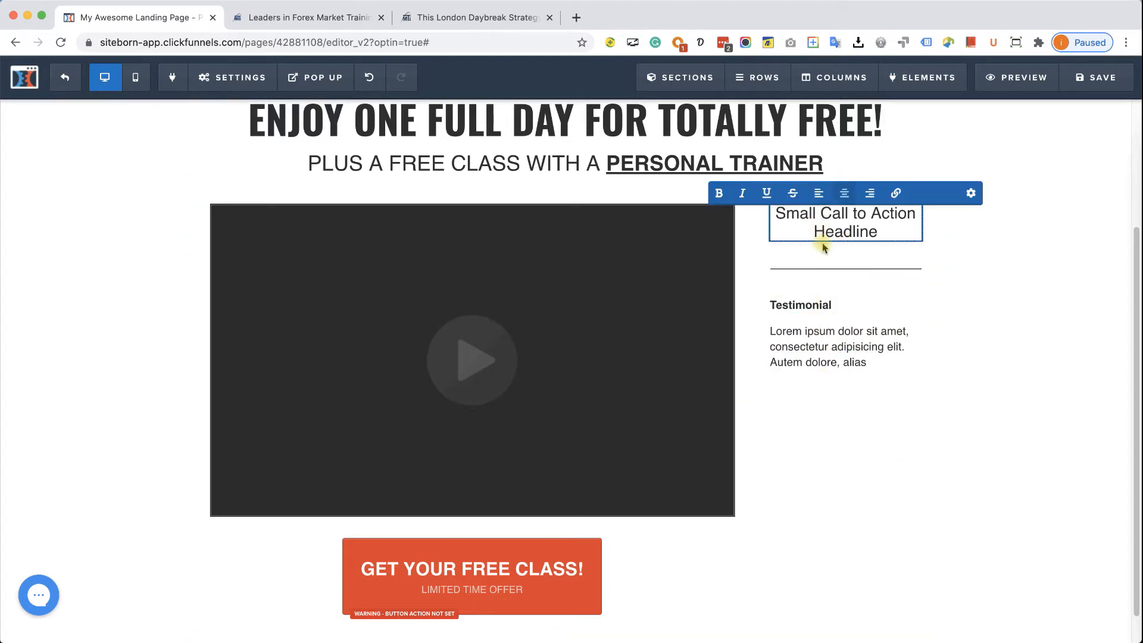
click(832, 270)
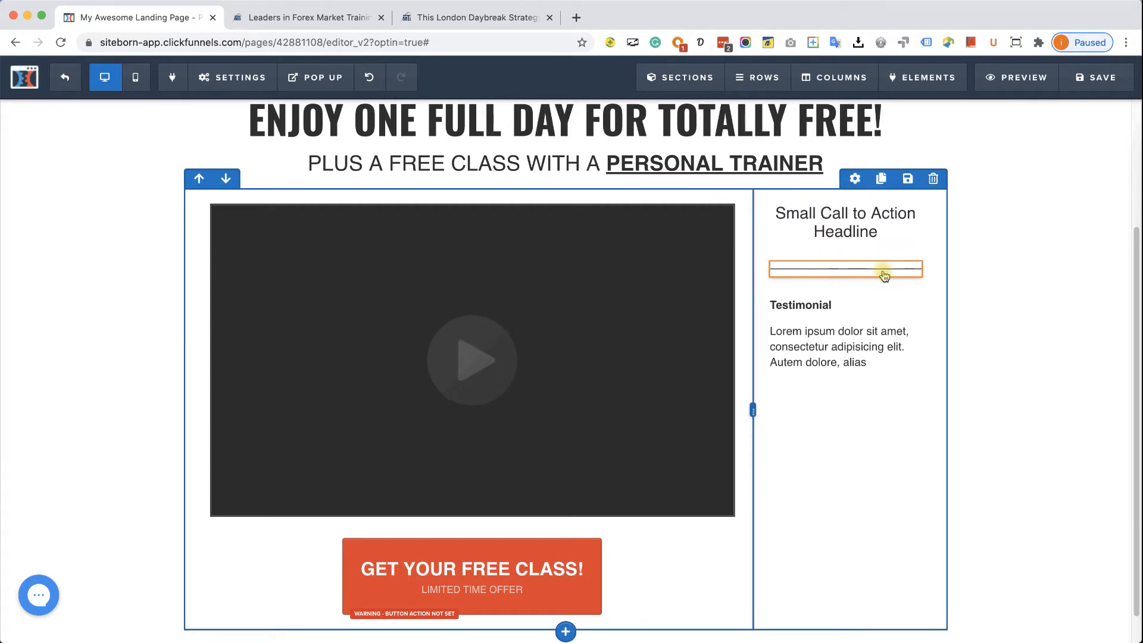
click(844, 269)
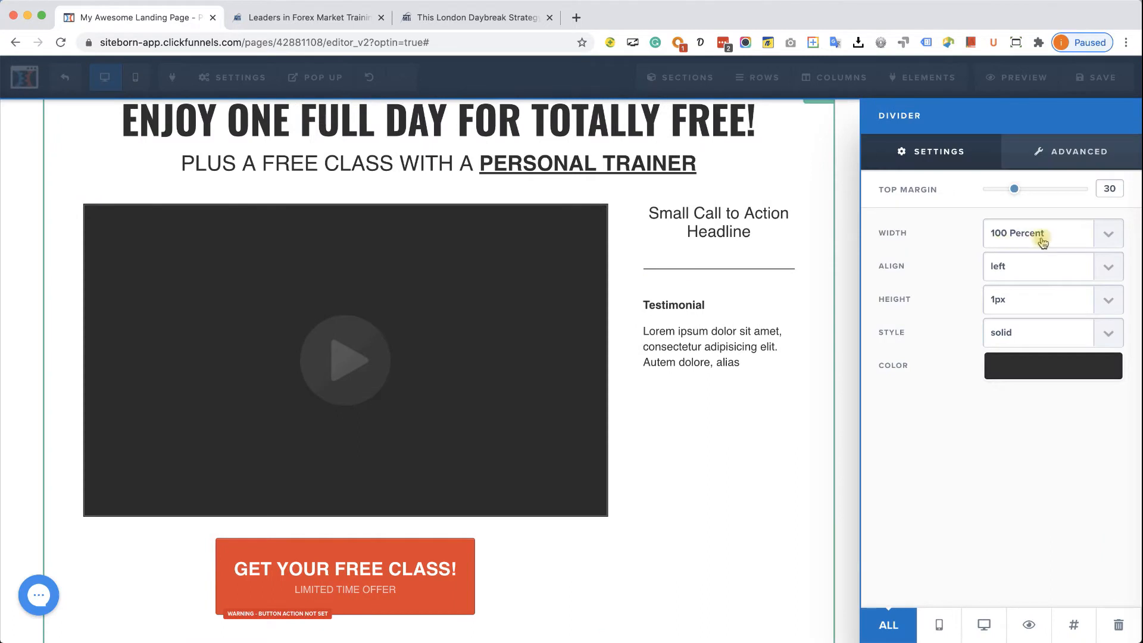
drag(1015, 194, 968, 195)
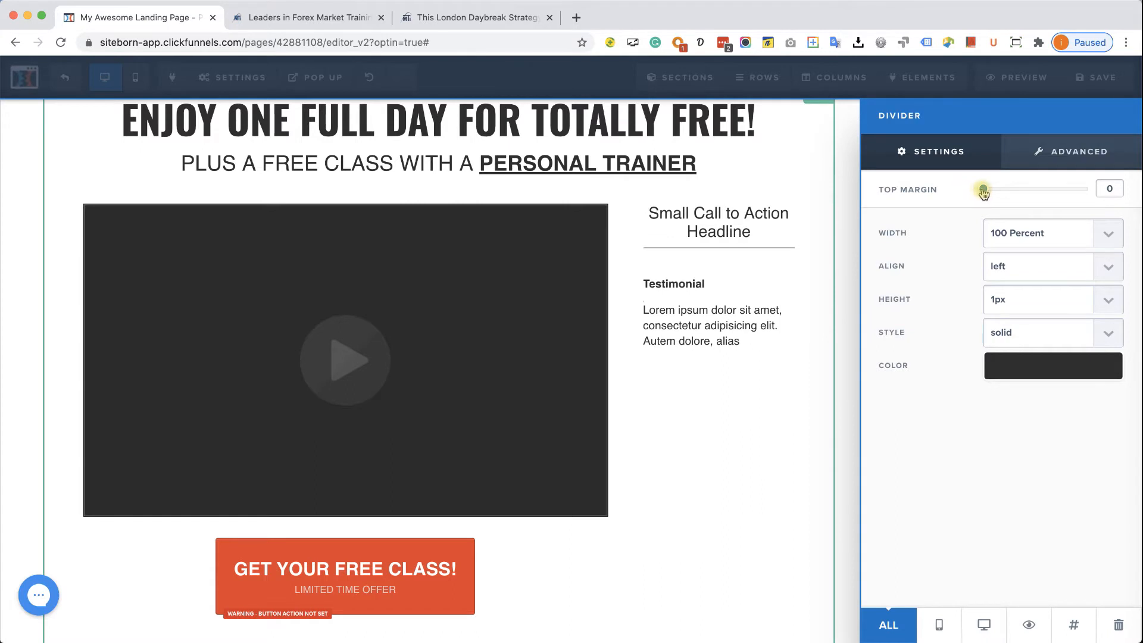
click(723, 281)
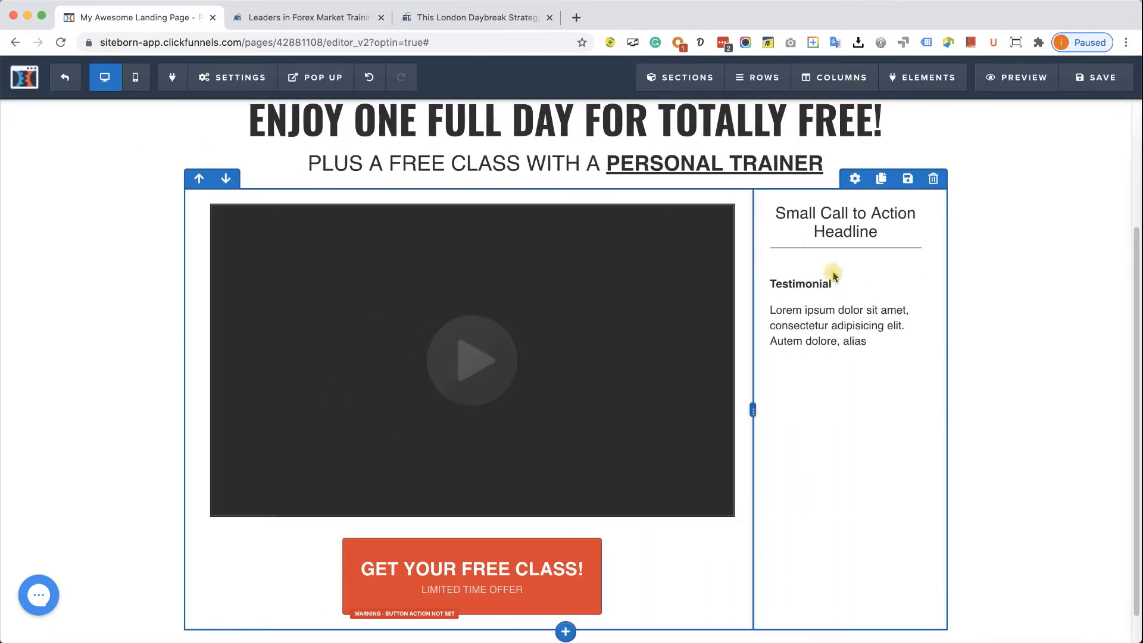
- Drop the Testimonial heading's top margin from 20 to 5
click(840, 283)
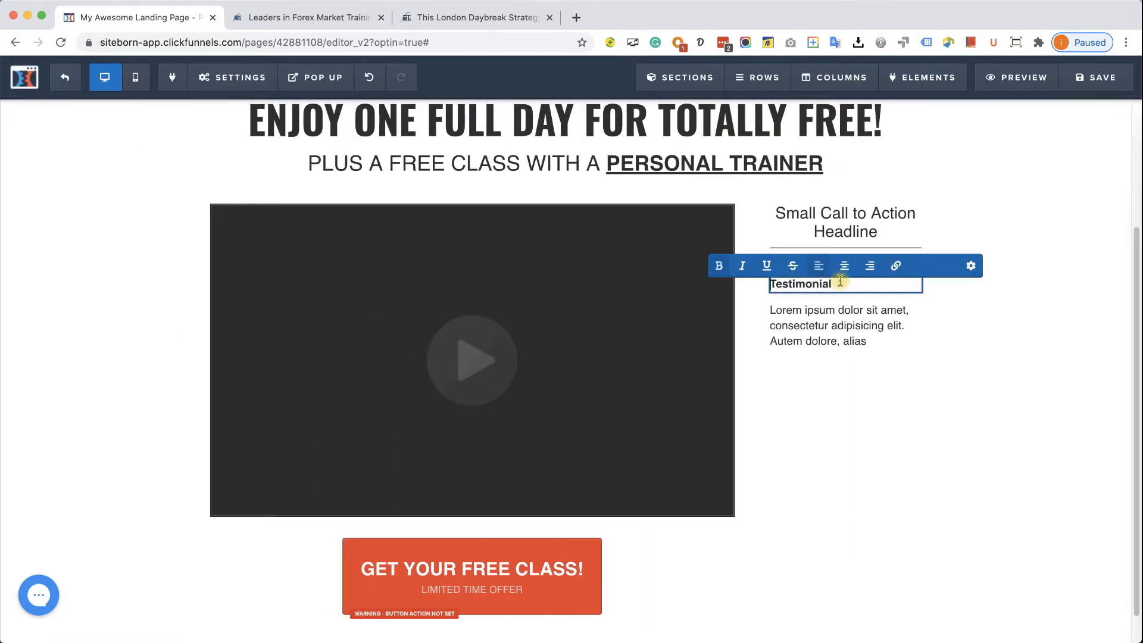
click(970, 265)
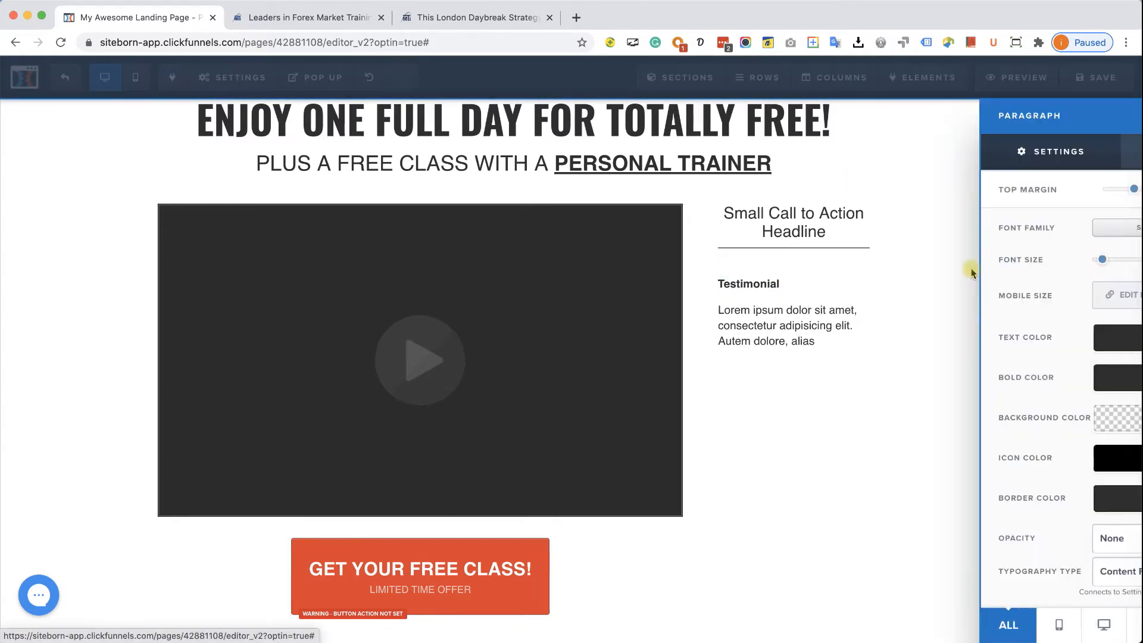
mouse_move(1012, 194)
mouse_down()
mouse_move(979, 197)
mouse_move(995, 197)
mouse_up()
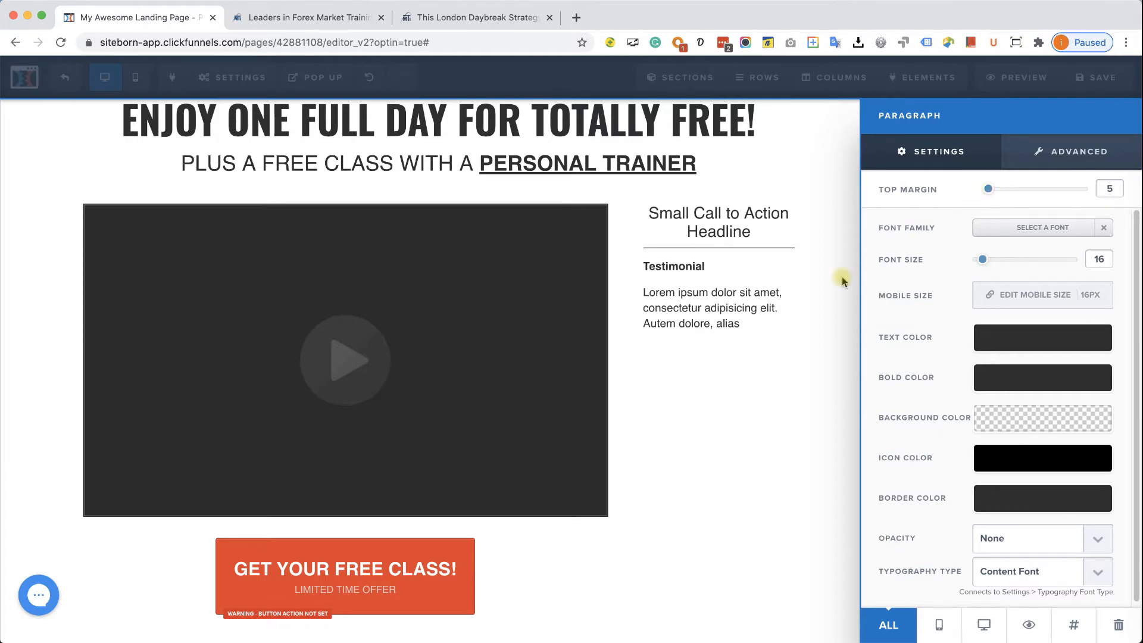
click(732, 309)
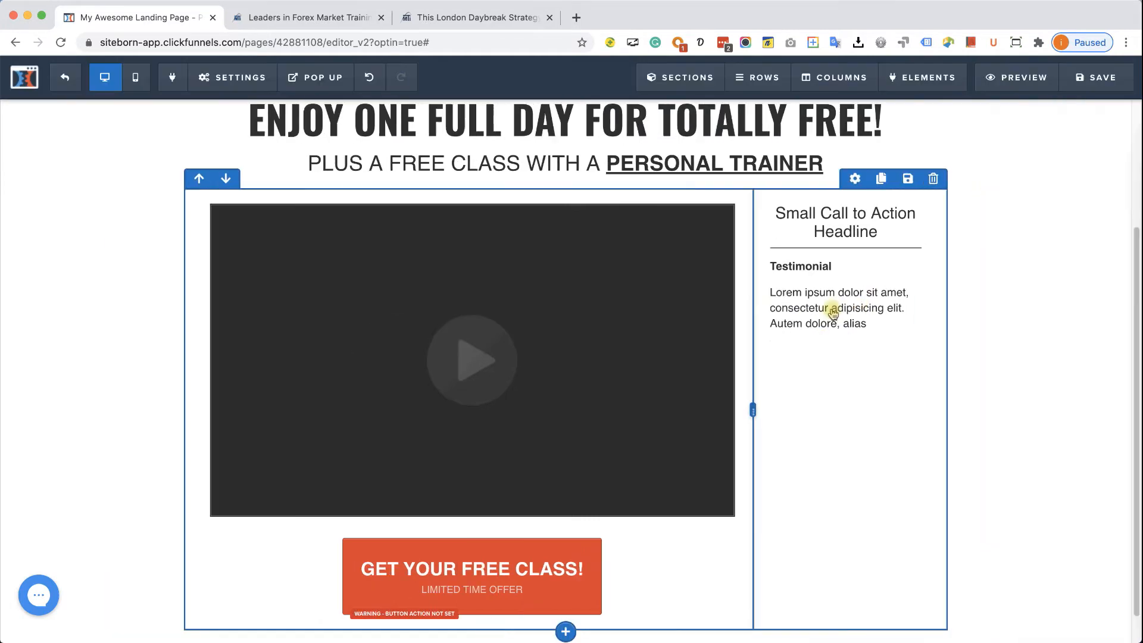
- Clone the divider, heading and paragraph below the first testimonial, renaming the heading 'Testimonial 2'
click(506, 22)
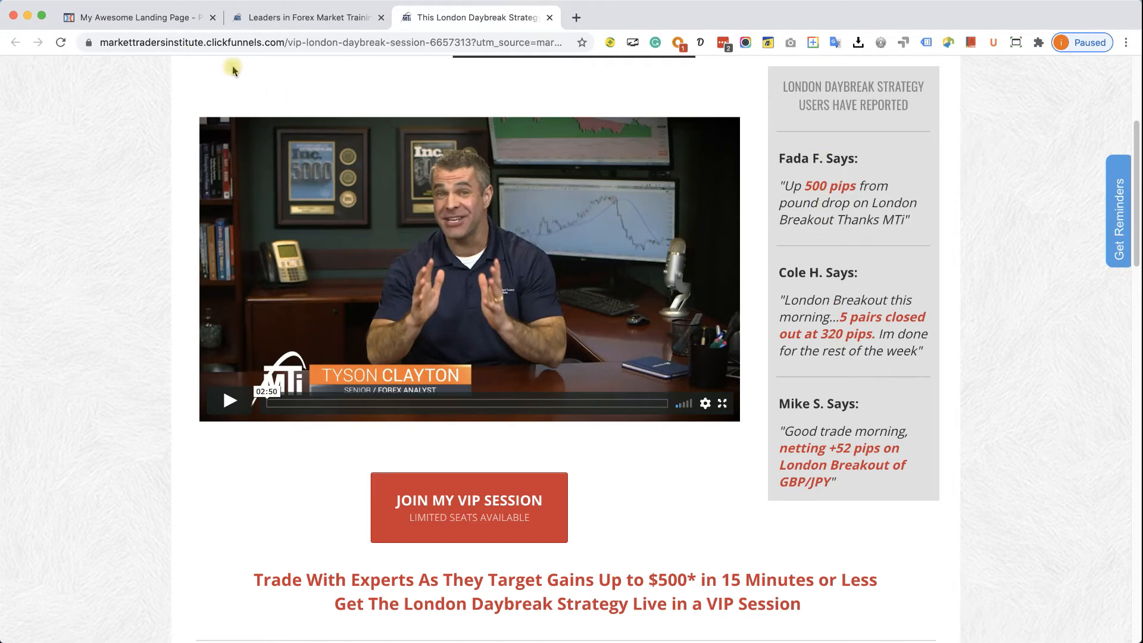
click(158, 20)
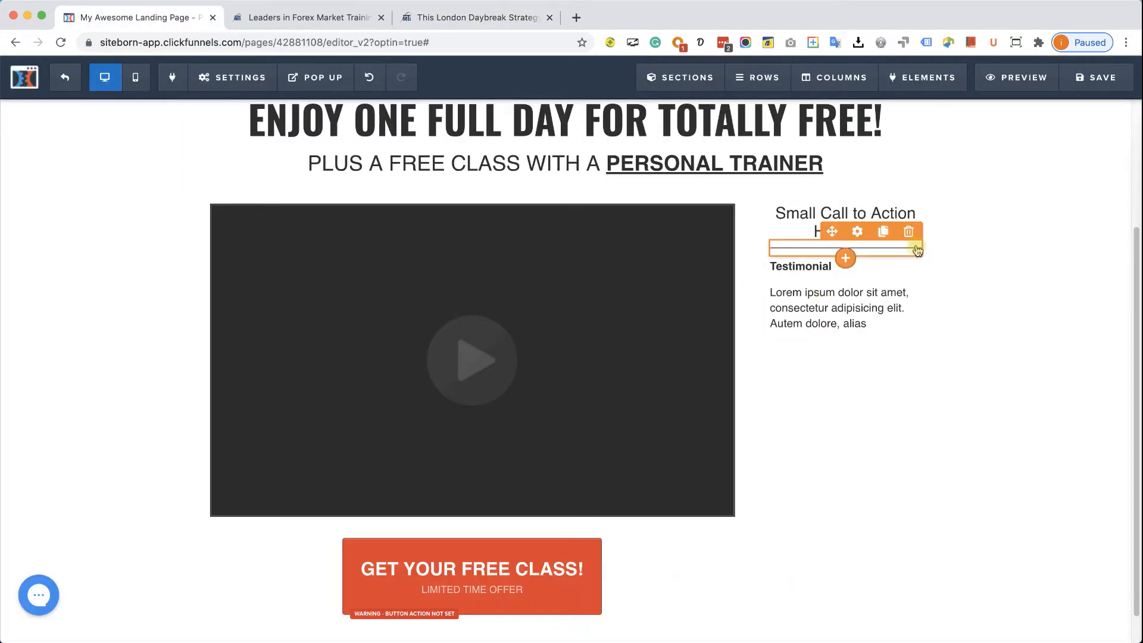
click(885, 234)
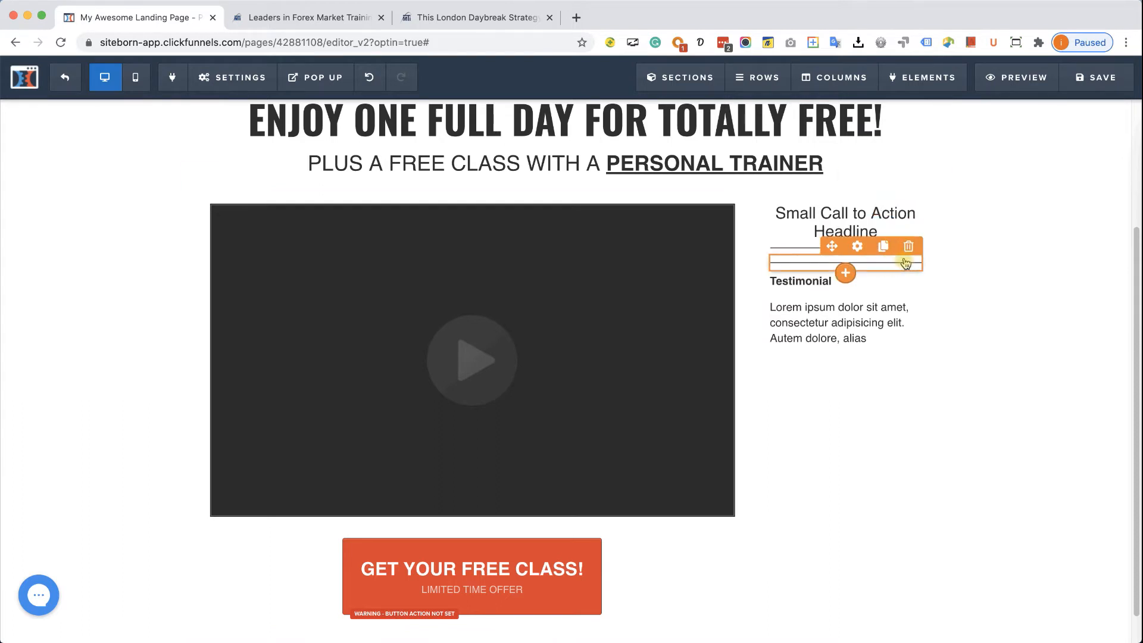
drag(826, 346, 827, 347)
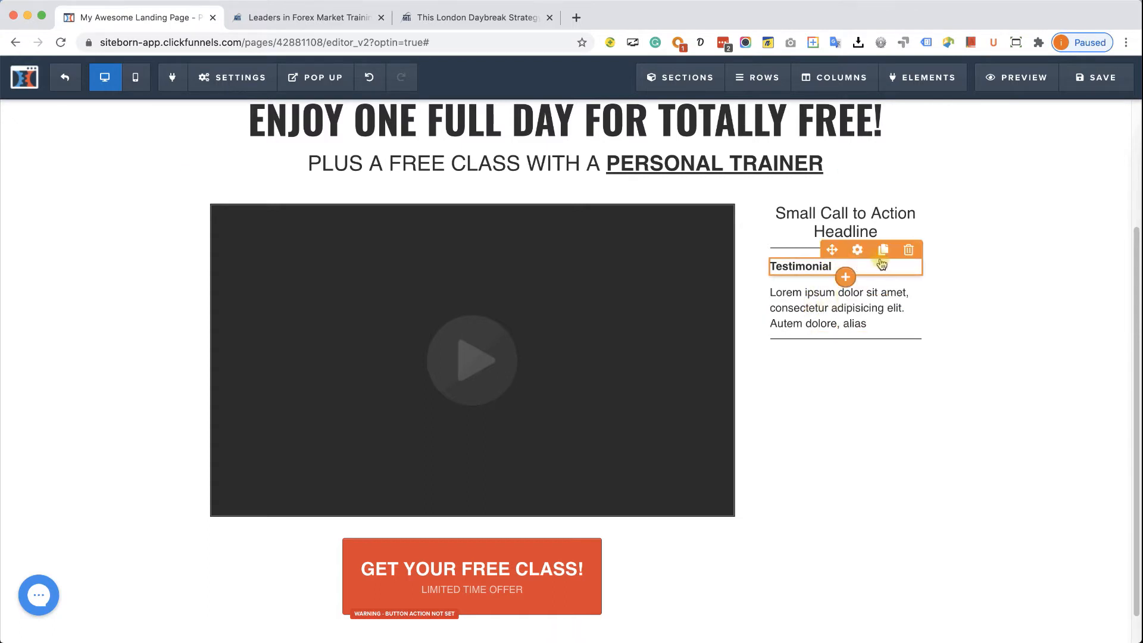
click(882, 259)
drag(834, 269, 850, 361)
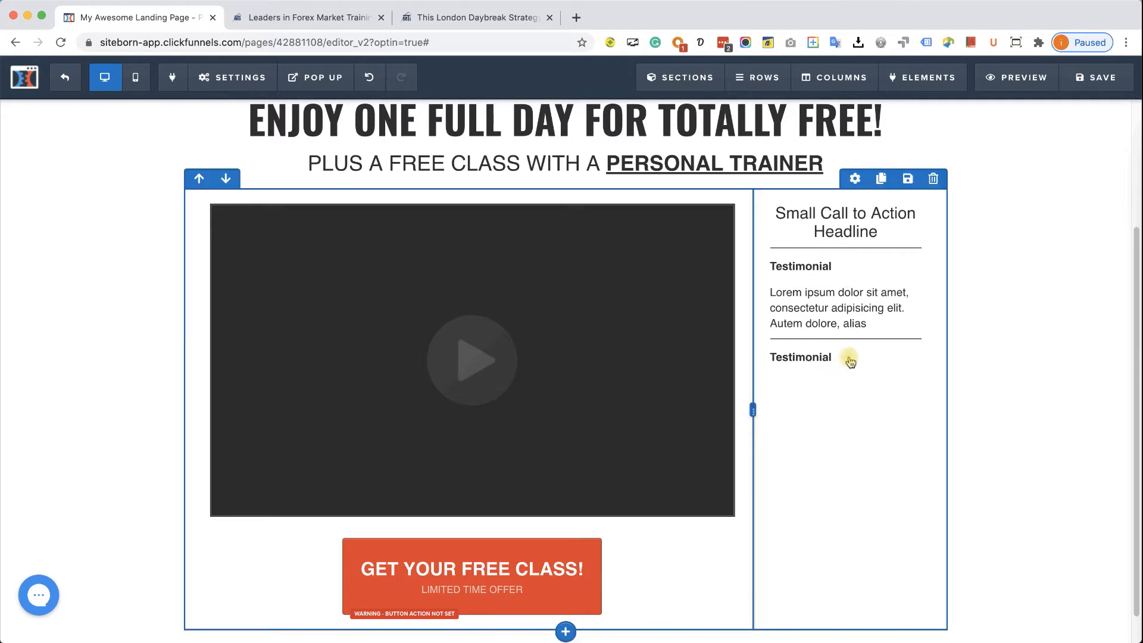
click(883, 275)
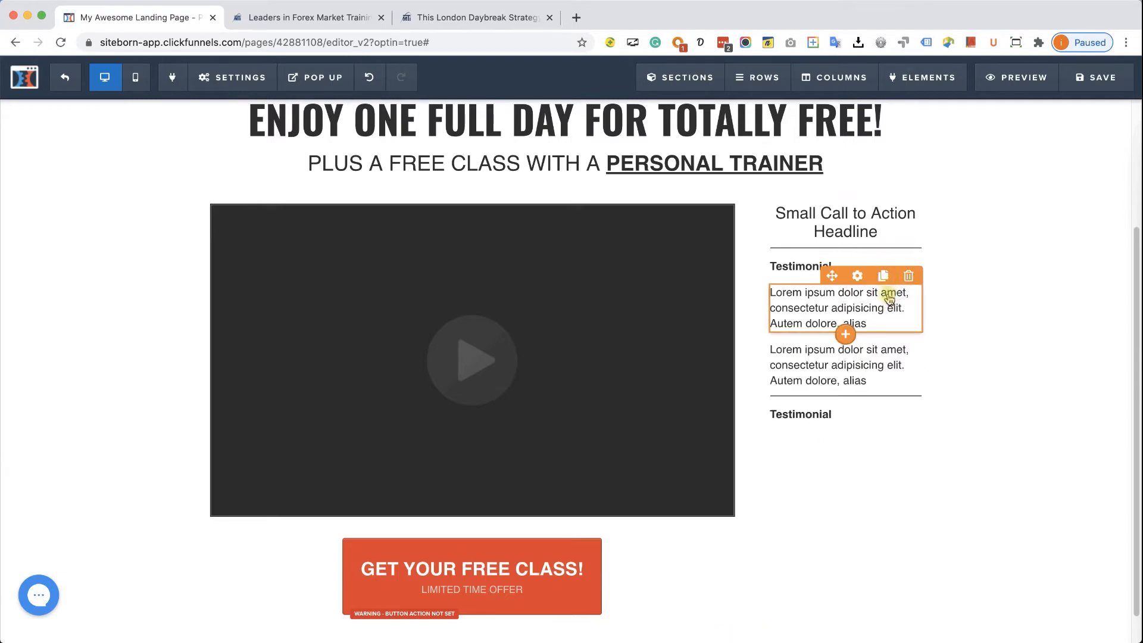
drag(832, 277, 834, 425)
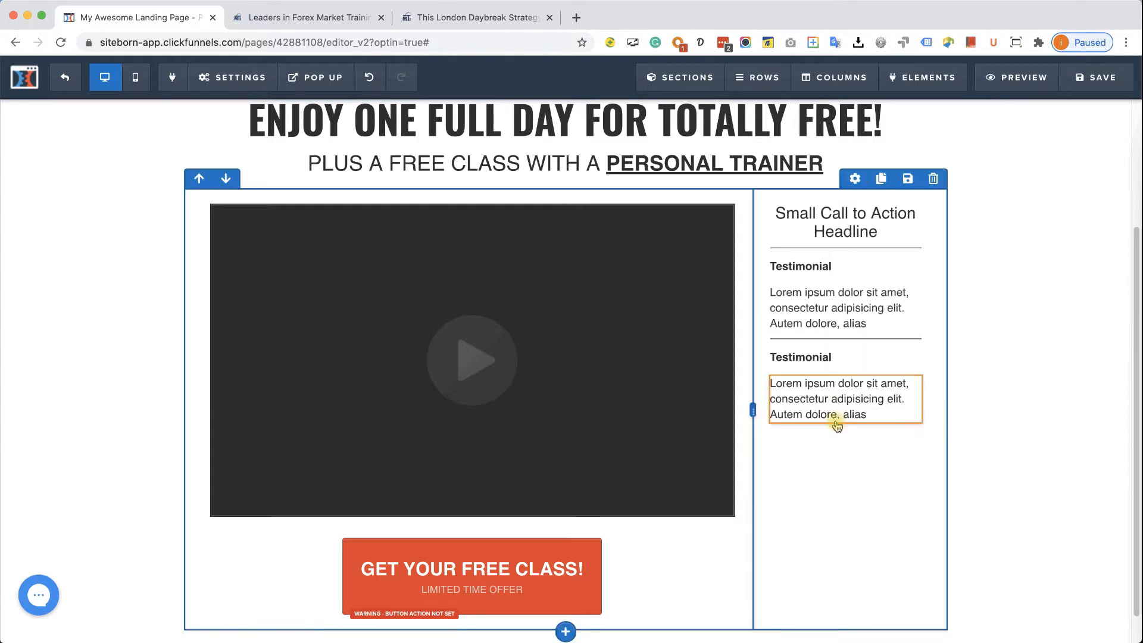
click(832, 358)
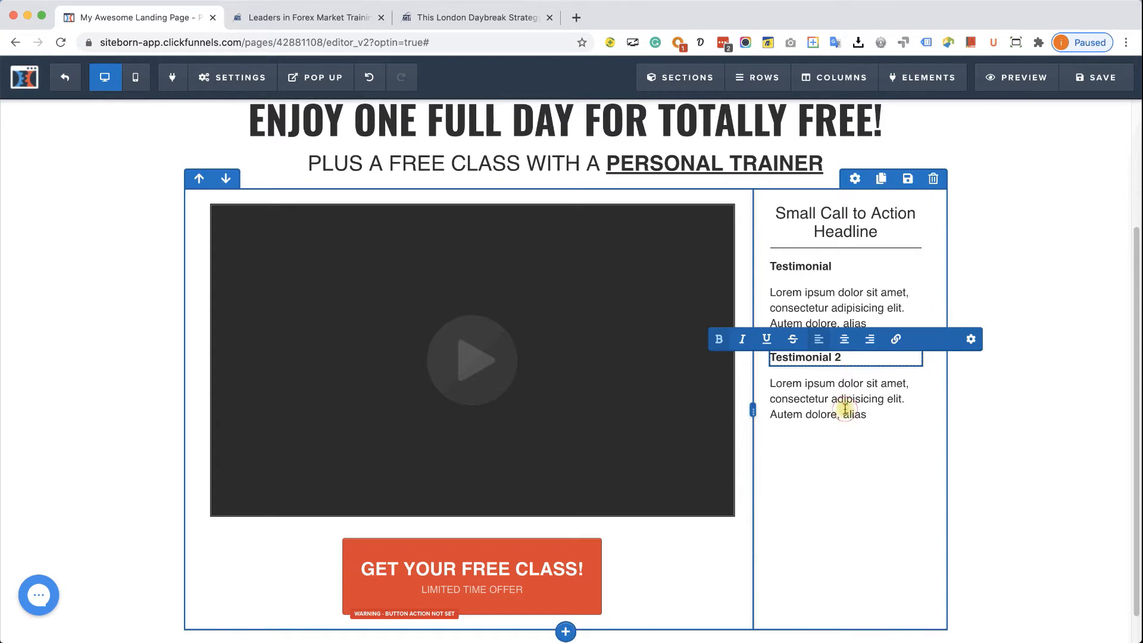
click(1029, 410)
- Clone the divider, heading and paragraph again for a third block headed 'Testimonial 3'
scroll(874, 422, down, 2)
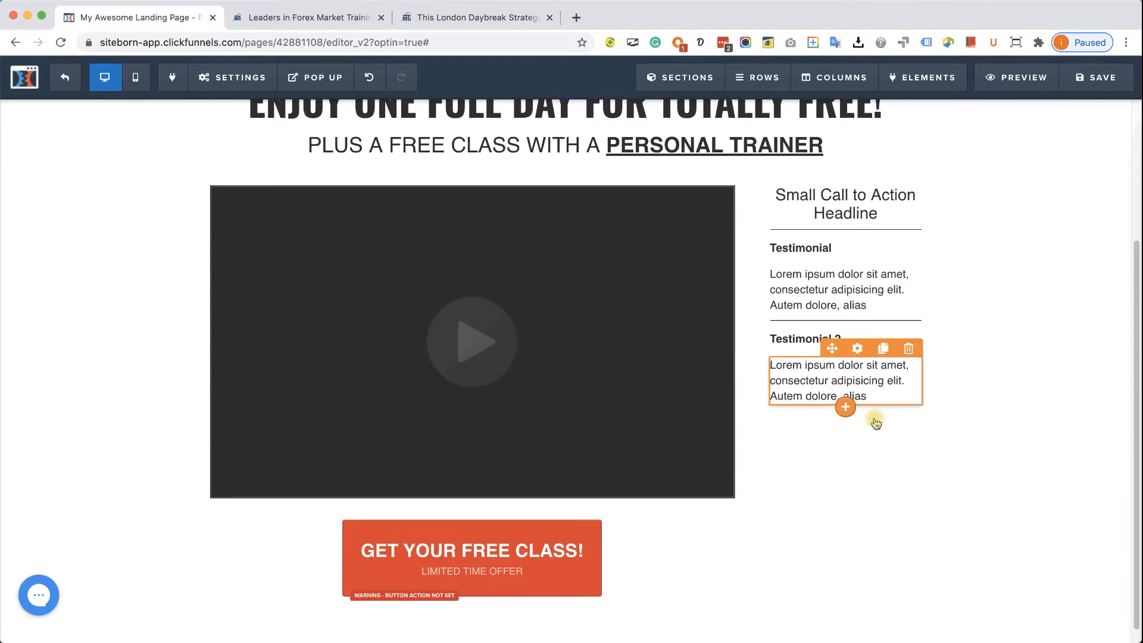
click(883, 289)
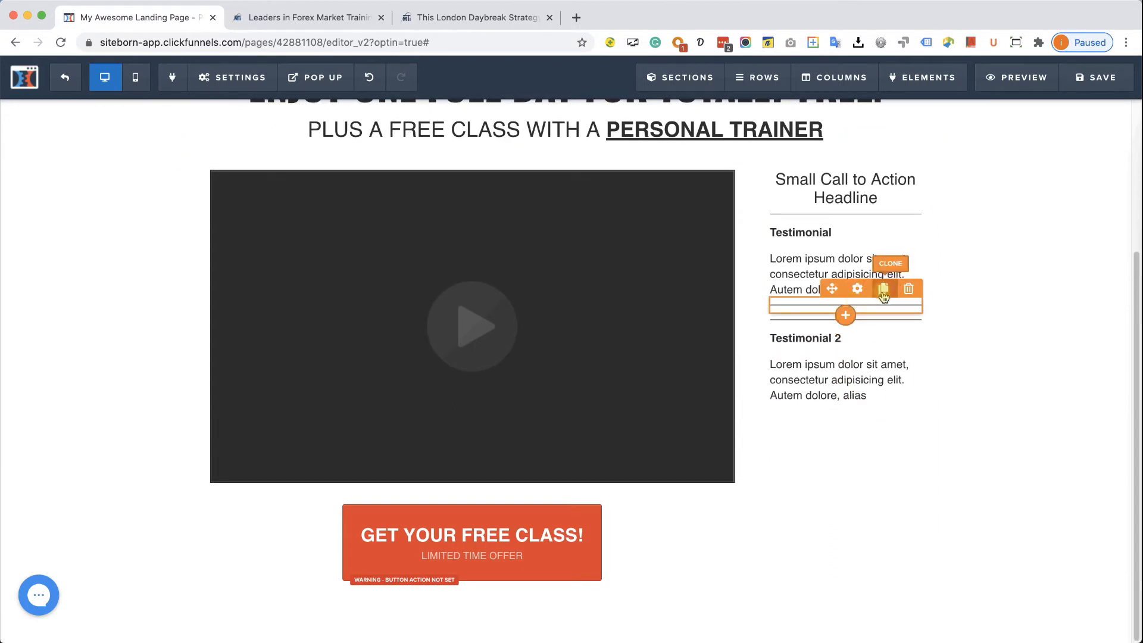
drag(835, 305, 833, 434)
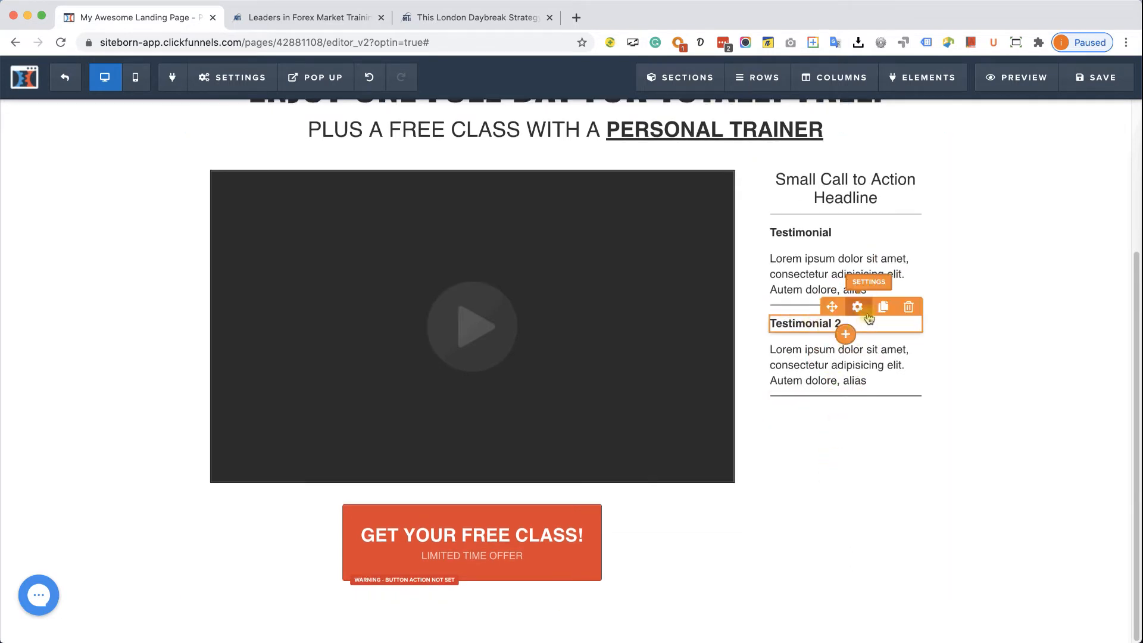
click(882, 306)
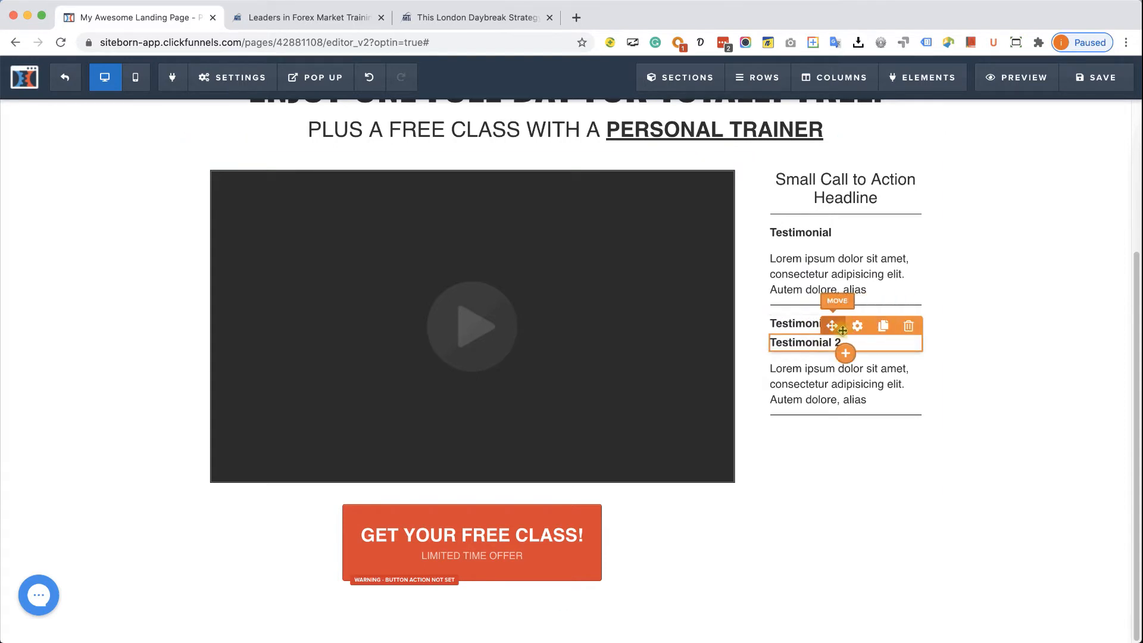
drag(839, 397, 839, 438)
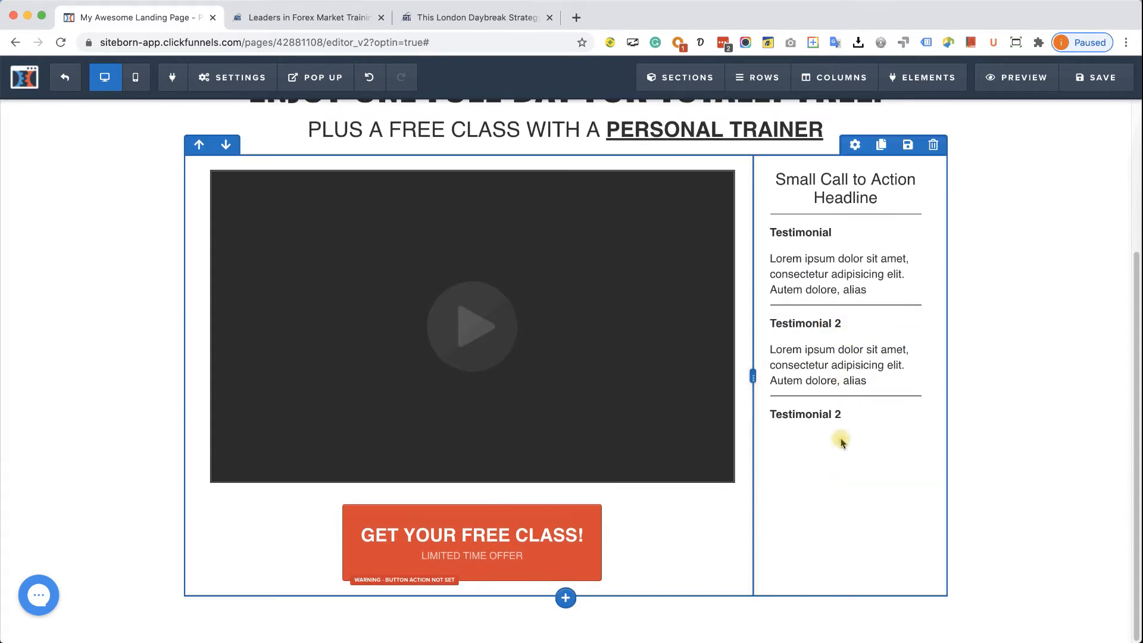
click(882, 332)
drag(832, 332, 830, 503)
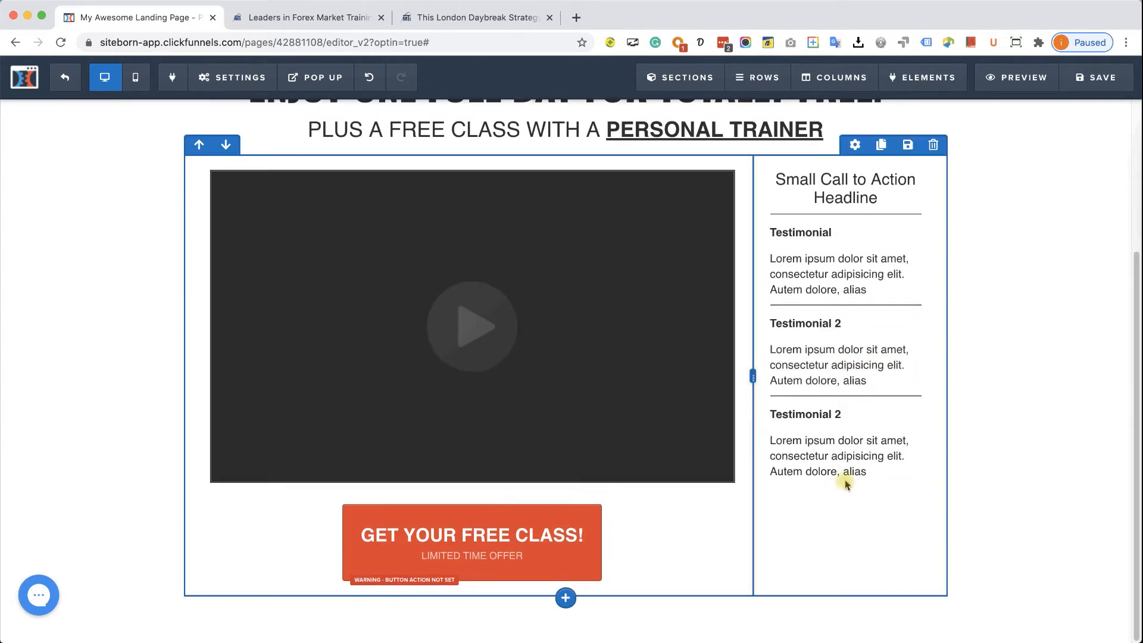
click(827, 413)
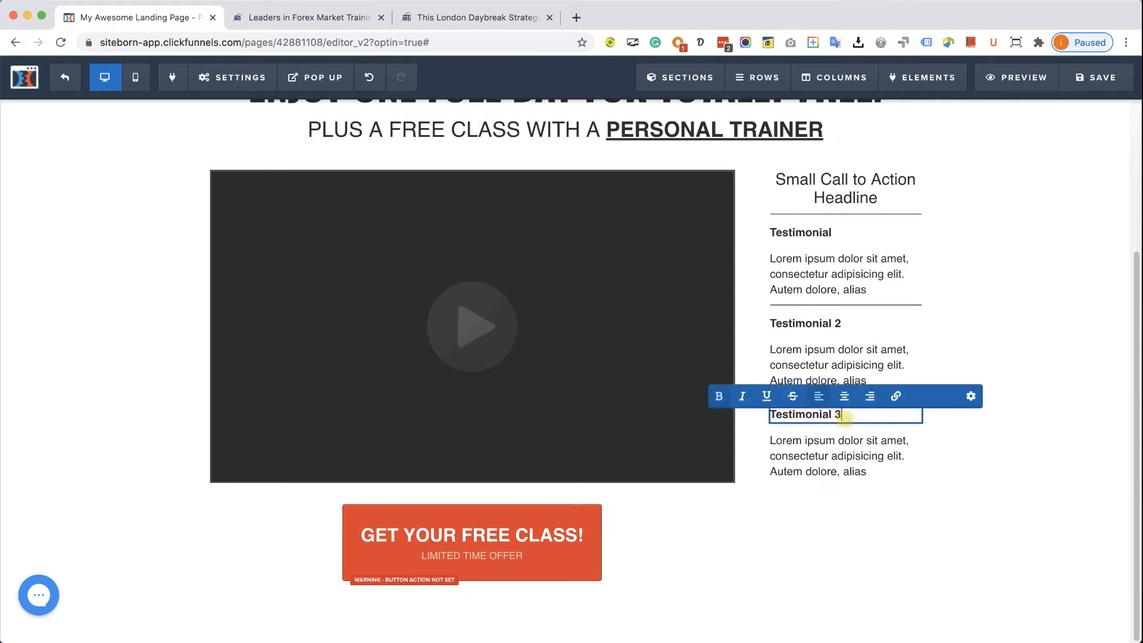
scroll(952, 484, up, 1)
click(1005, 483)
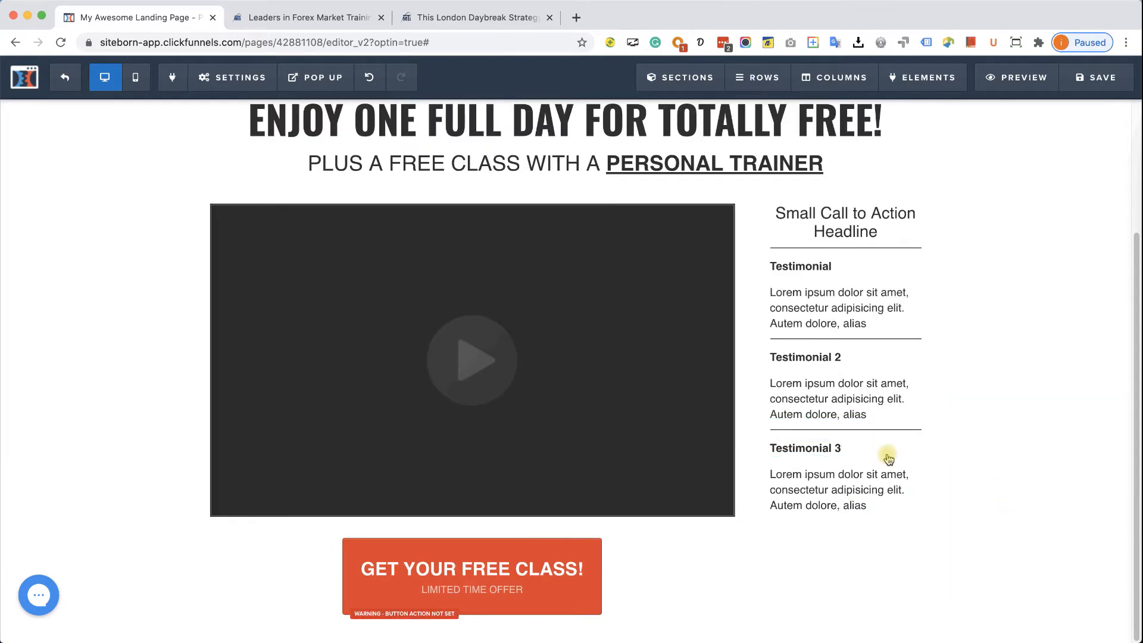
- Reset the video row's background to transparent, then open the testimonial column's settings in Manage Columns
click(455, 17)
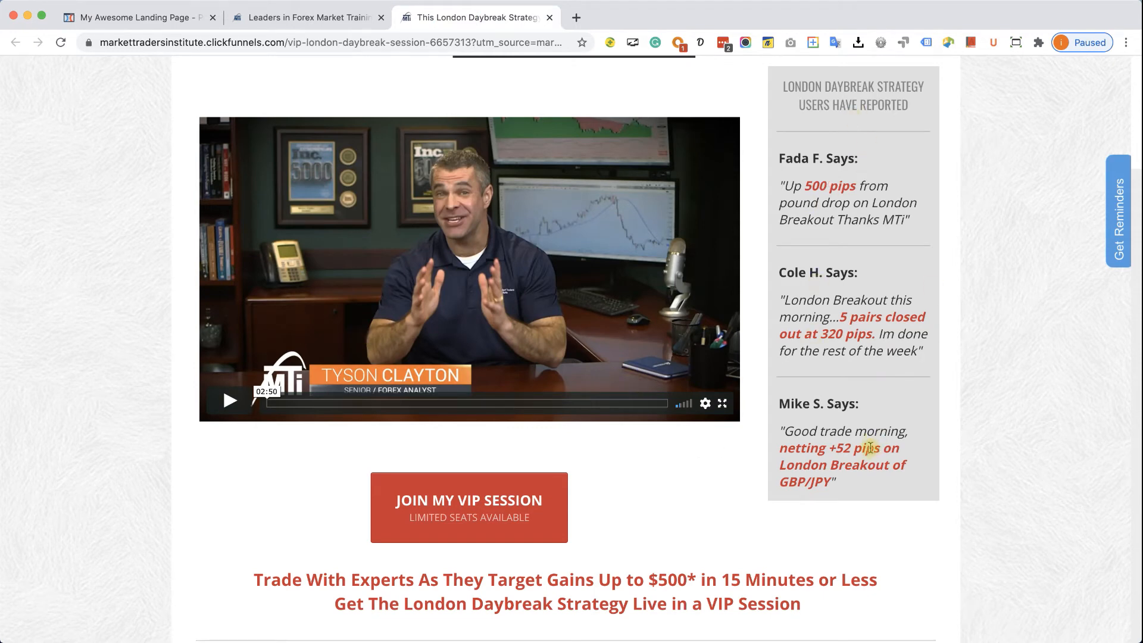
click(128, 18)
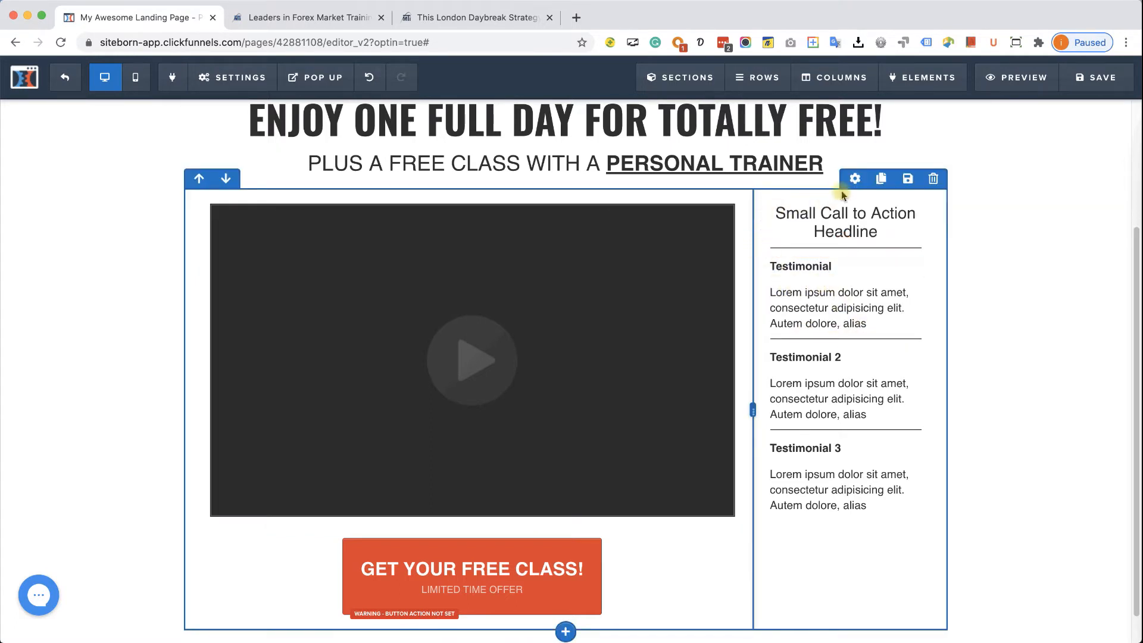
click(856, 181)
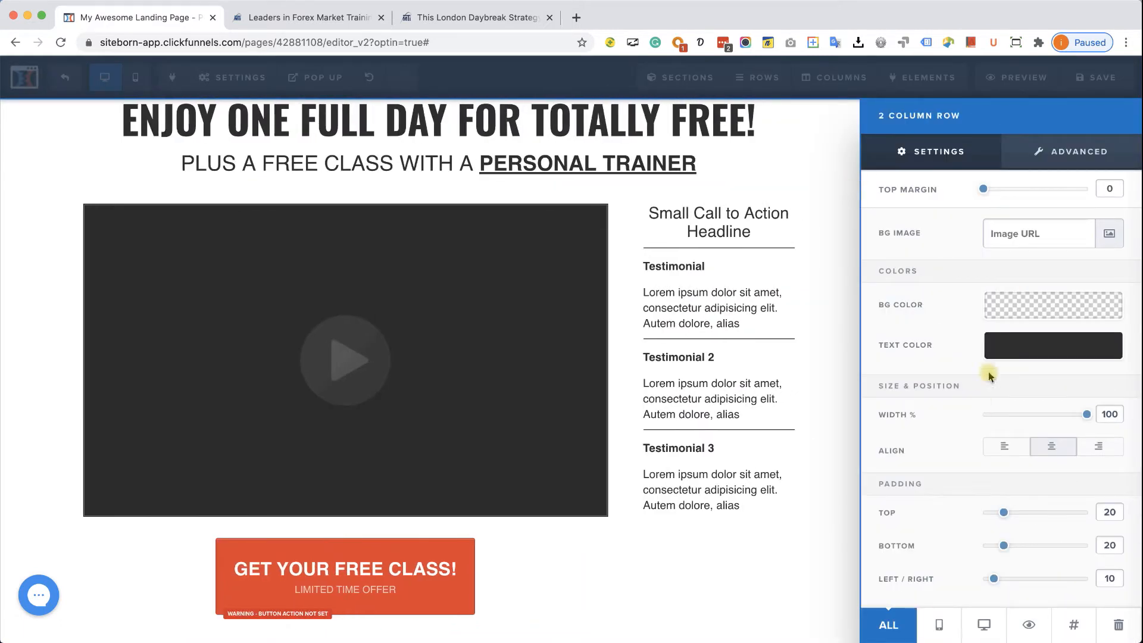
click(1024, 320)
click(1038, 454)
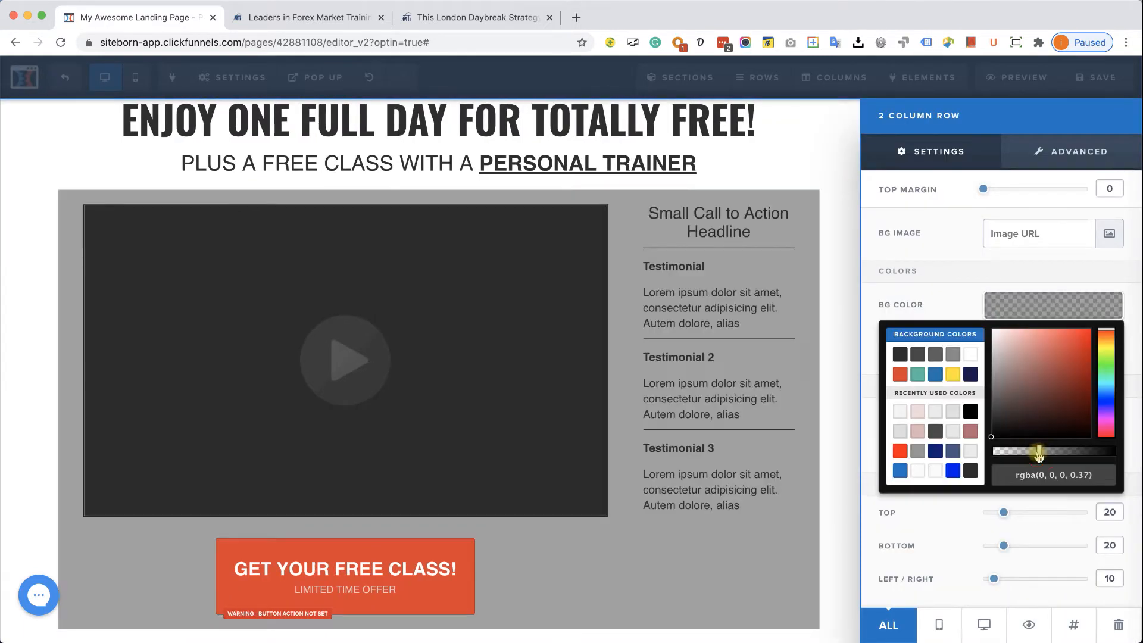
click(937, 469)
click(738, 350)
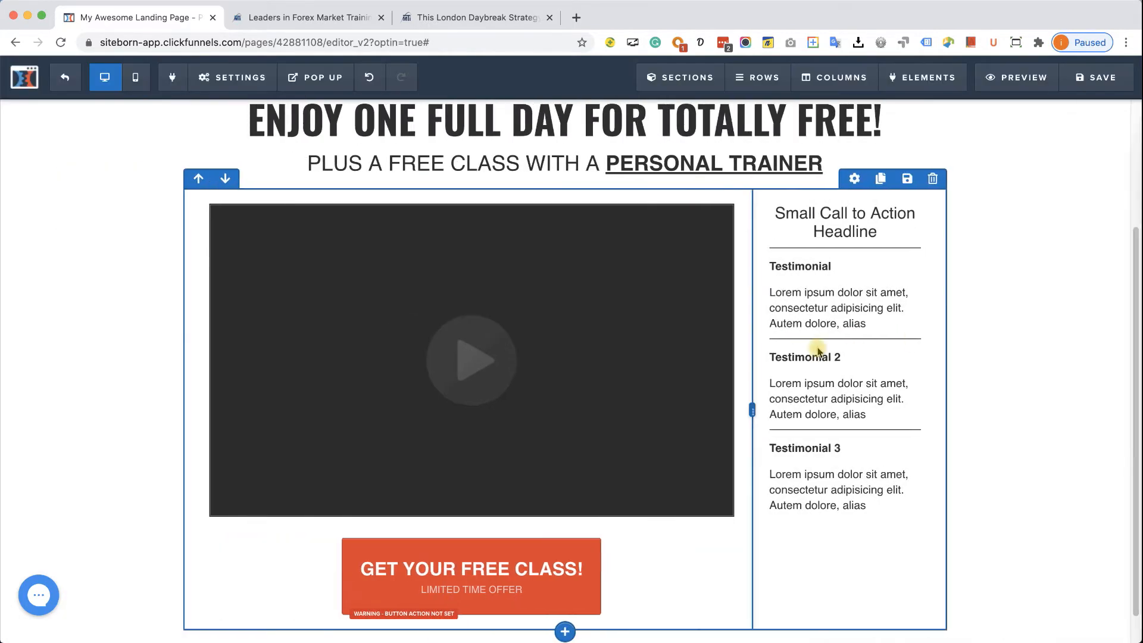
click(827, 78)
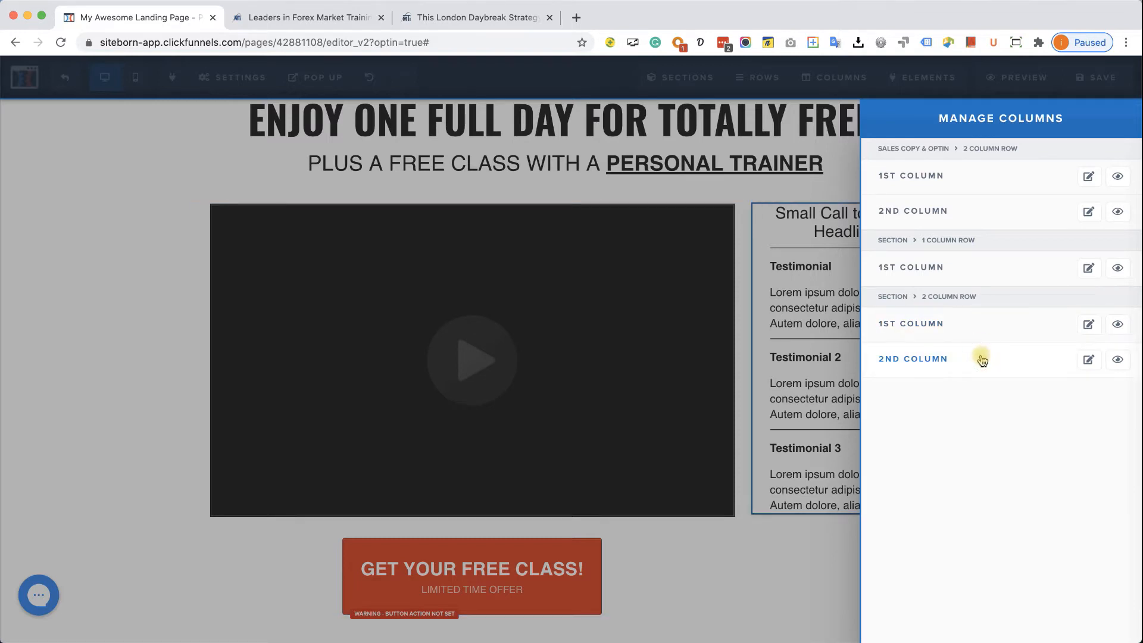
click(981, 360)
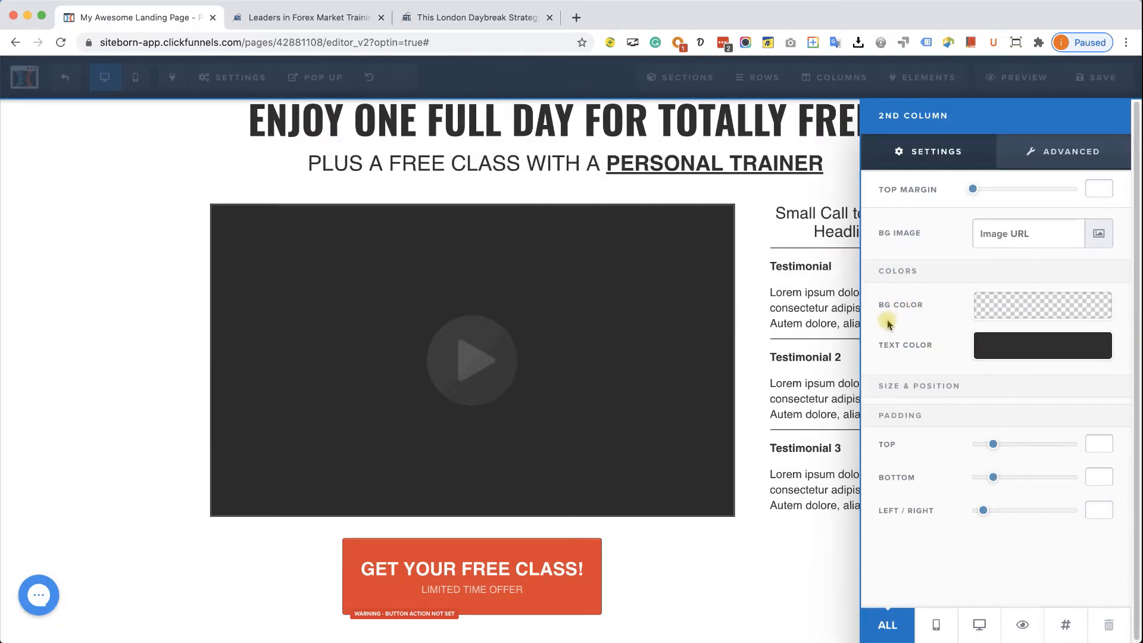
- Give the testimonial column a light grey background and 20px padding on all sides
click(989, 313)
mouse_move(1026, 451)
mouse_down()
mouse_move(1036, 455)
mouse_move(1016, 454)
mouse_up()
mouse_move(1024, 364)
mouse_down()
mouse_move(1061, 348)
mouse_move(993, 384)
mouse_move(970, 365)
mouse_up()
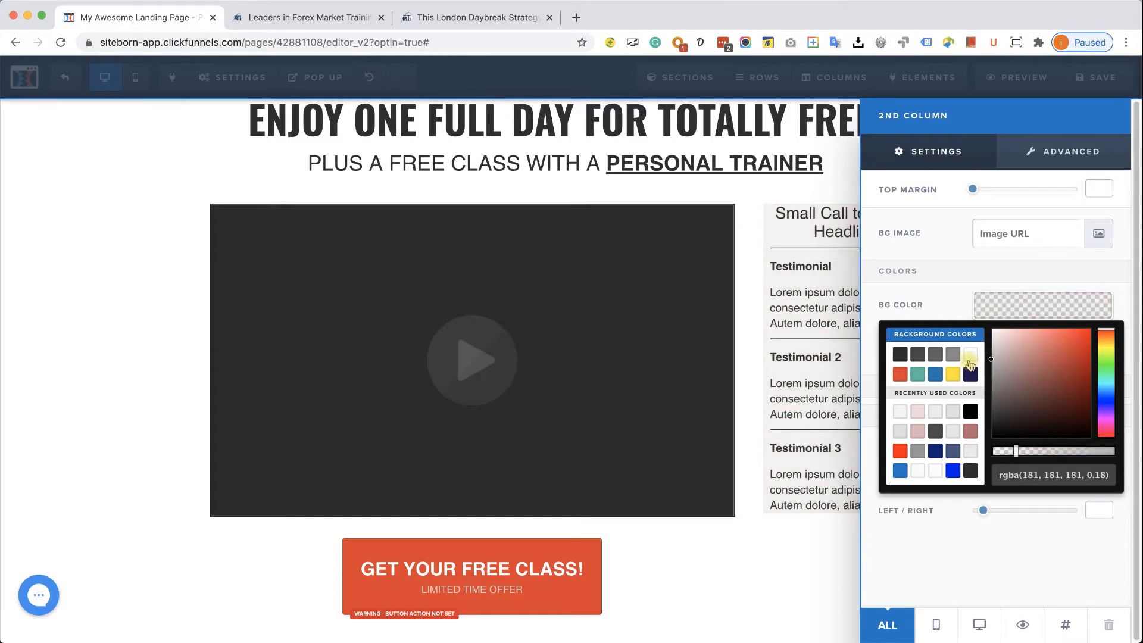
drag(998, 352, 974, 380)
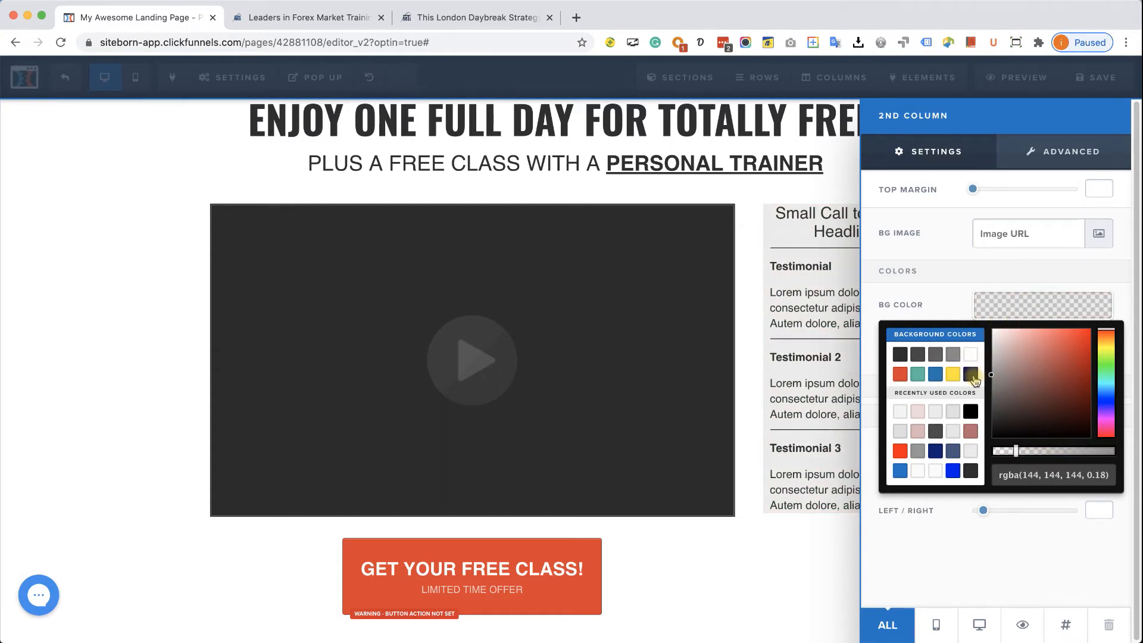
click(1034, 311)
drag(978, 513, 995, 512)
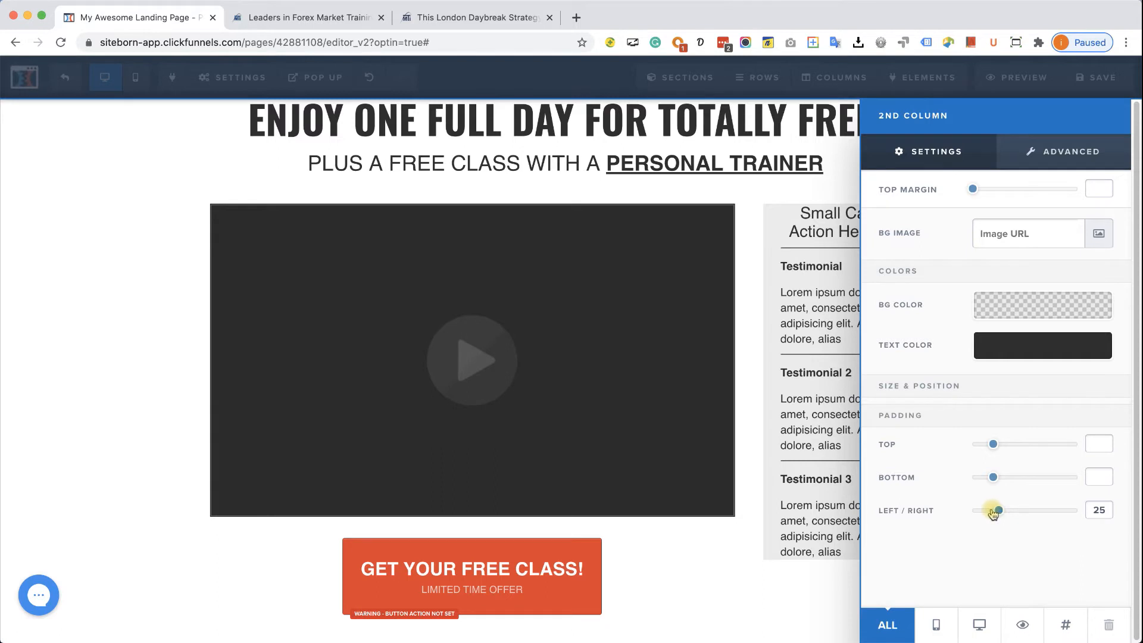
drag(994, 513, 991, 513)
drag(994, 447, 1000, 450)
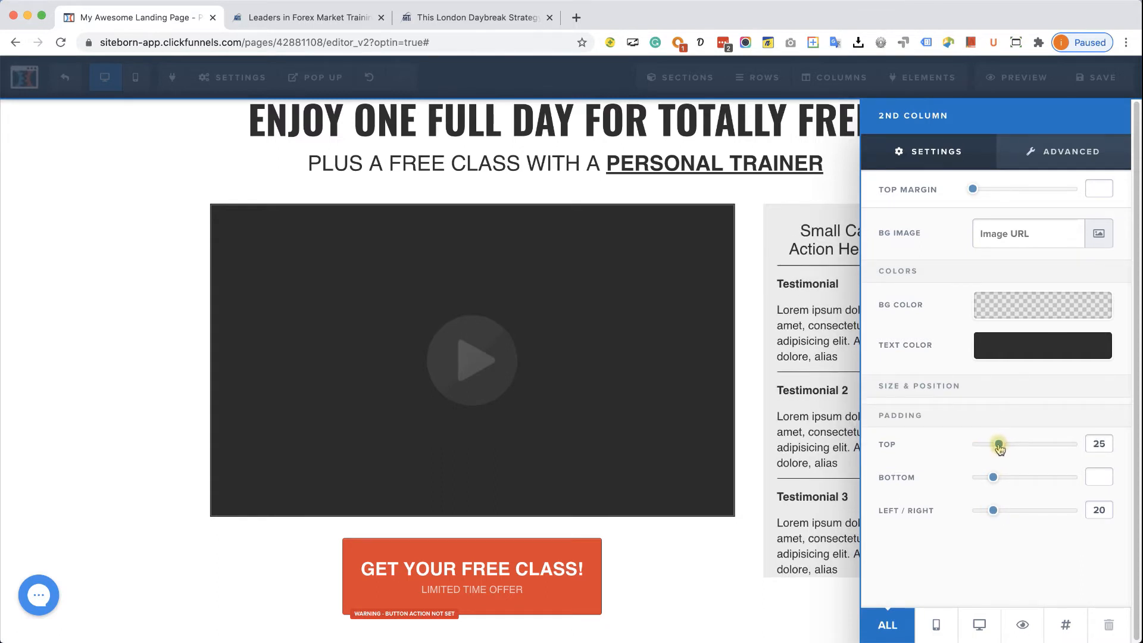
drag(999, 447, 998, 480)
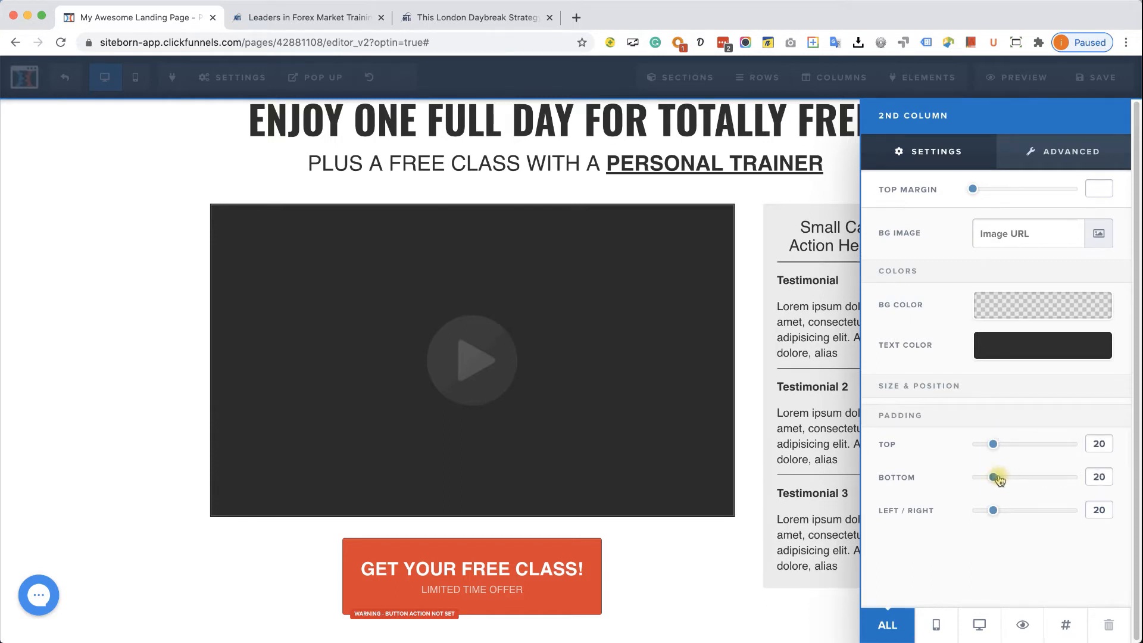
click(688, 559)
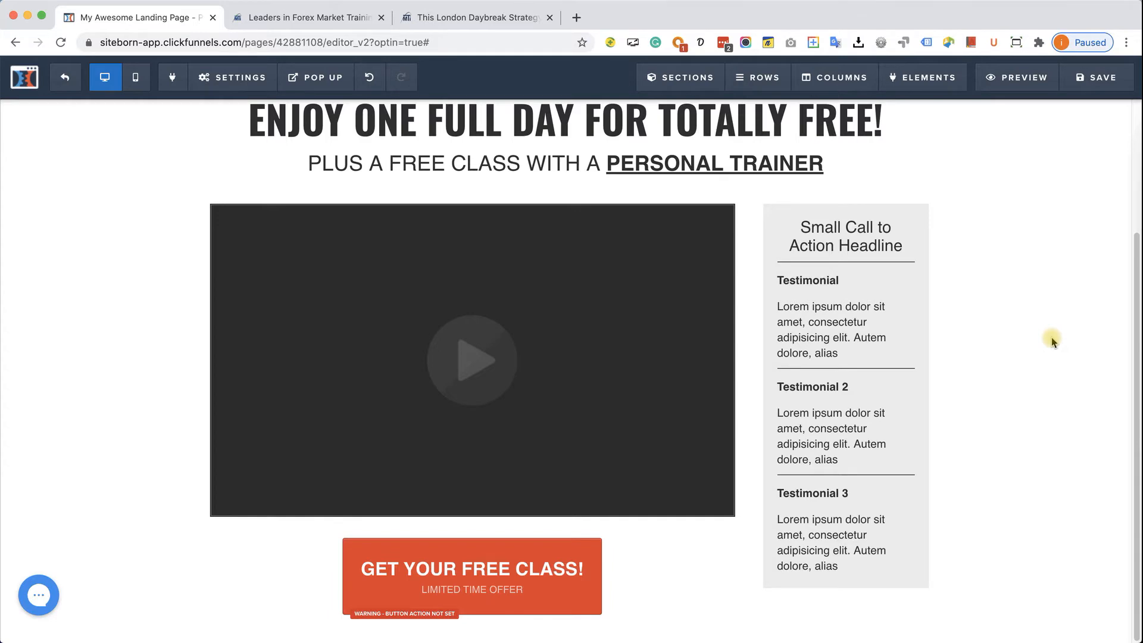
click(442, 23)
scroll(669, 373, down, 10)
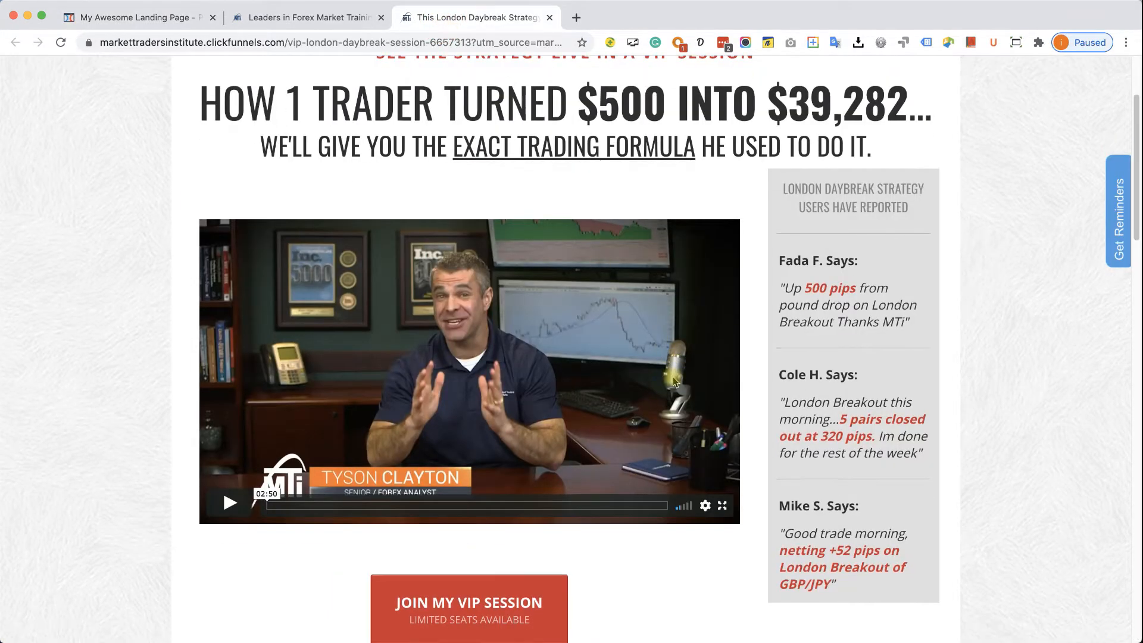
scroll(686, 385, down, 1)
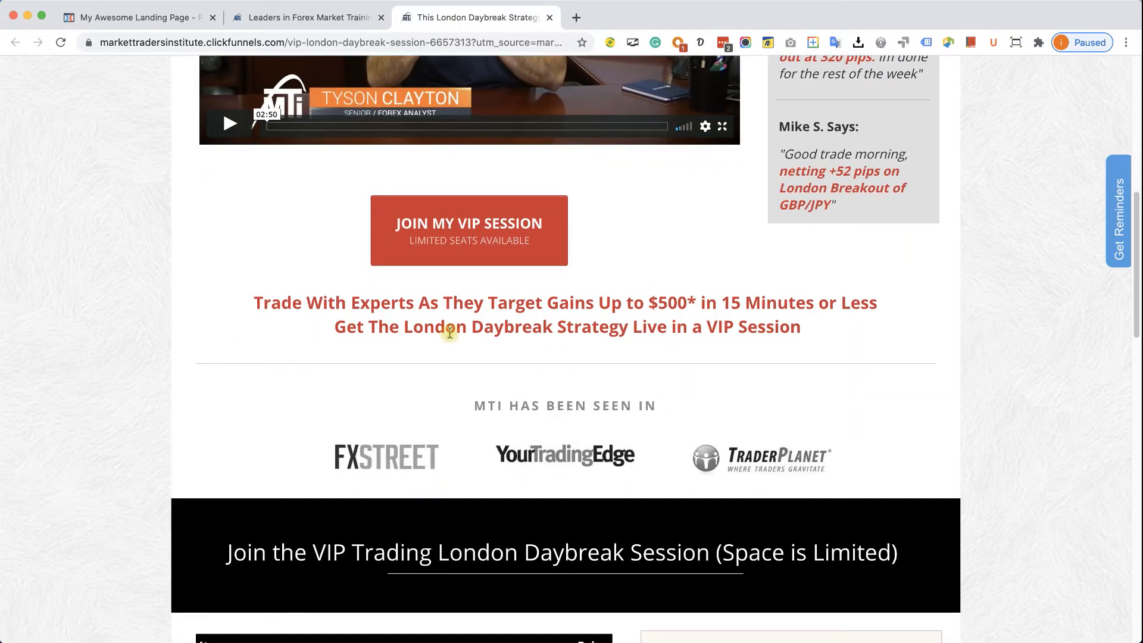
drag(240, 296, 676, 412)
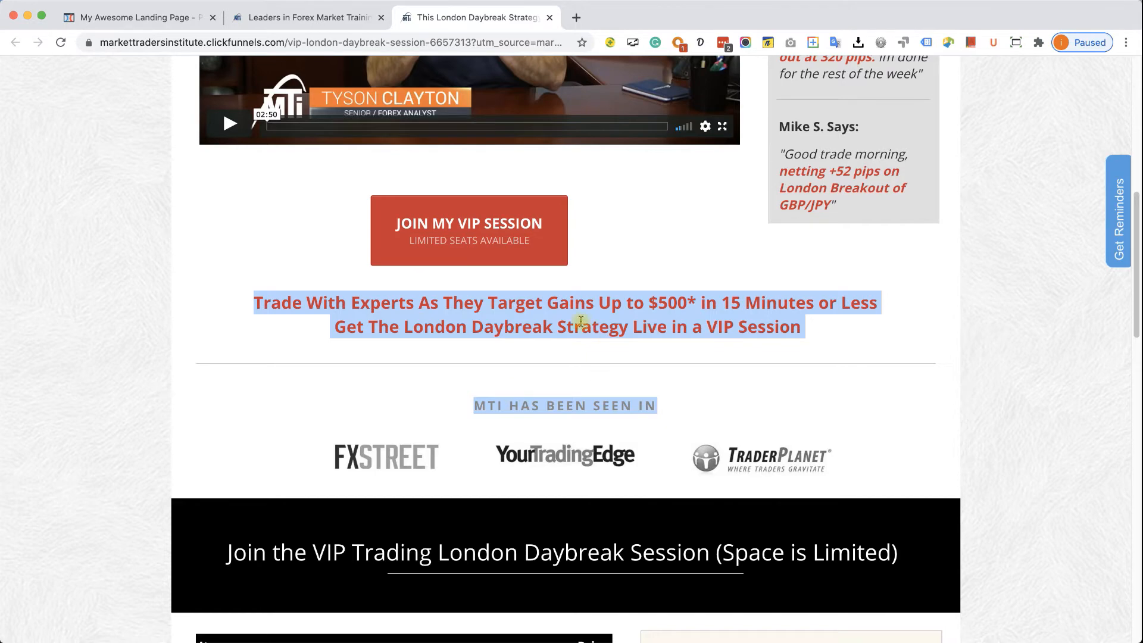
click(550, 390)
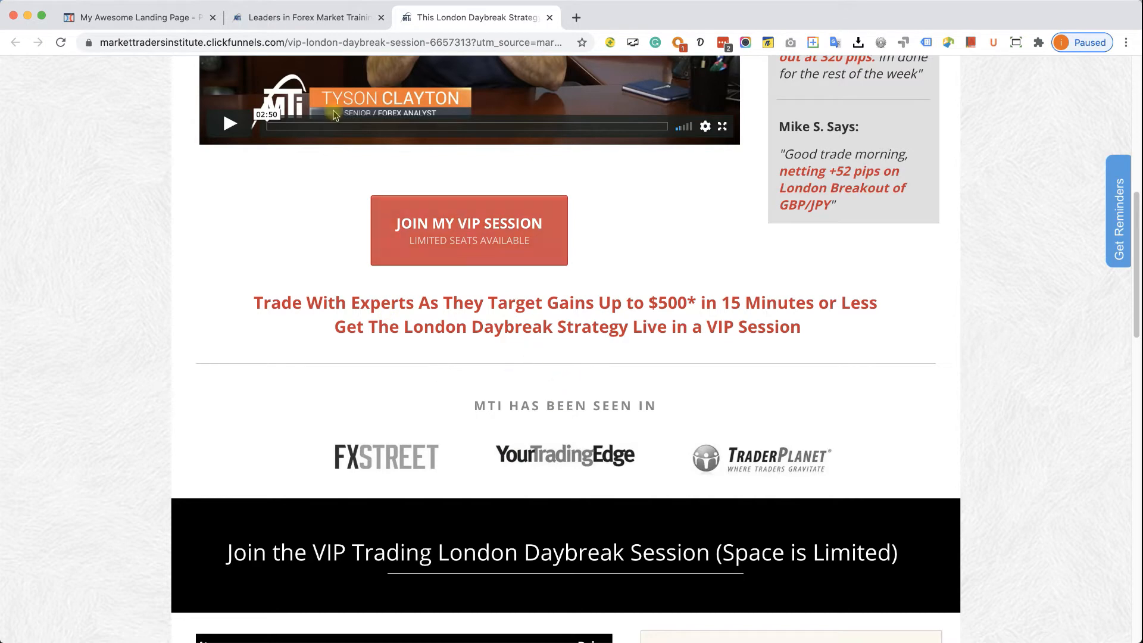
click(83, 17)
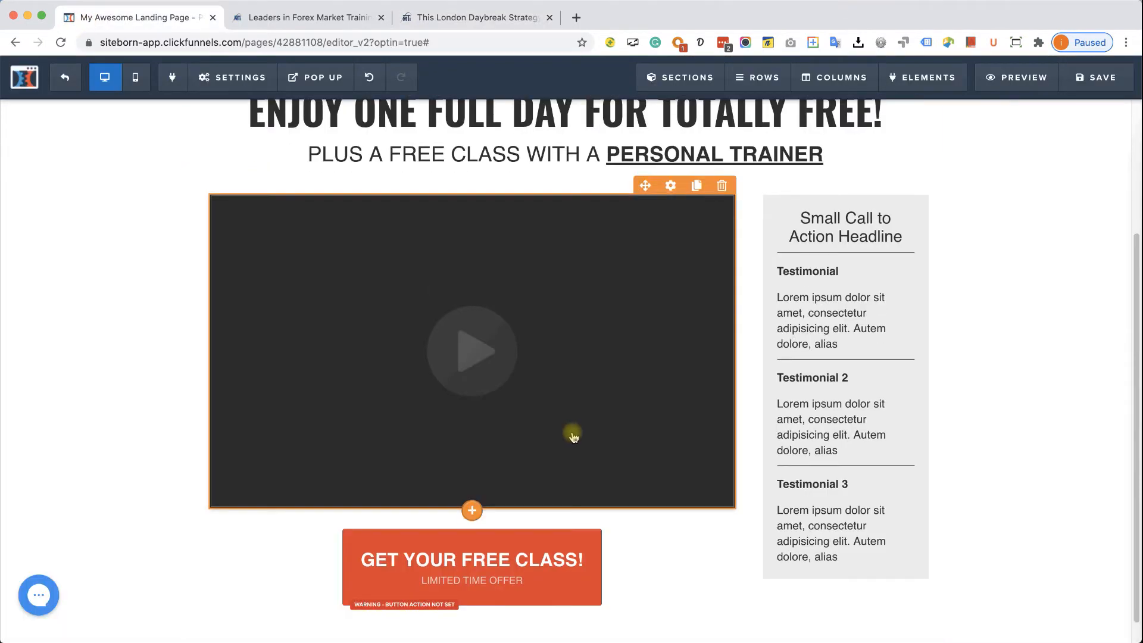
scroll(574, 434, down, 1)
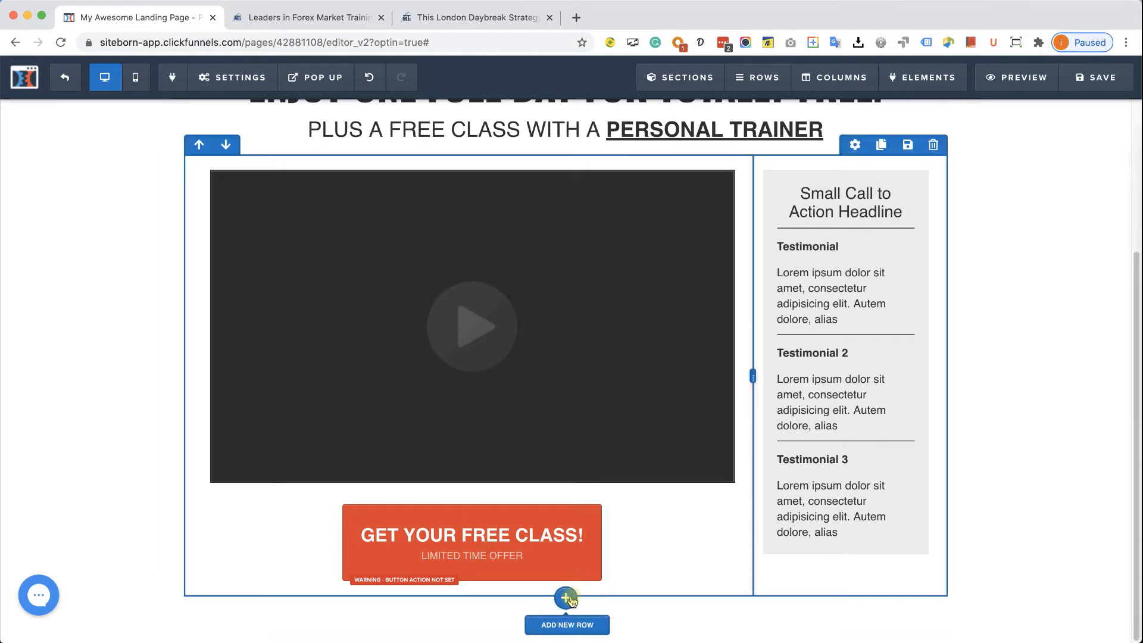
- Add a new single-column row below the video row containing a paragraph
click(567, 598)
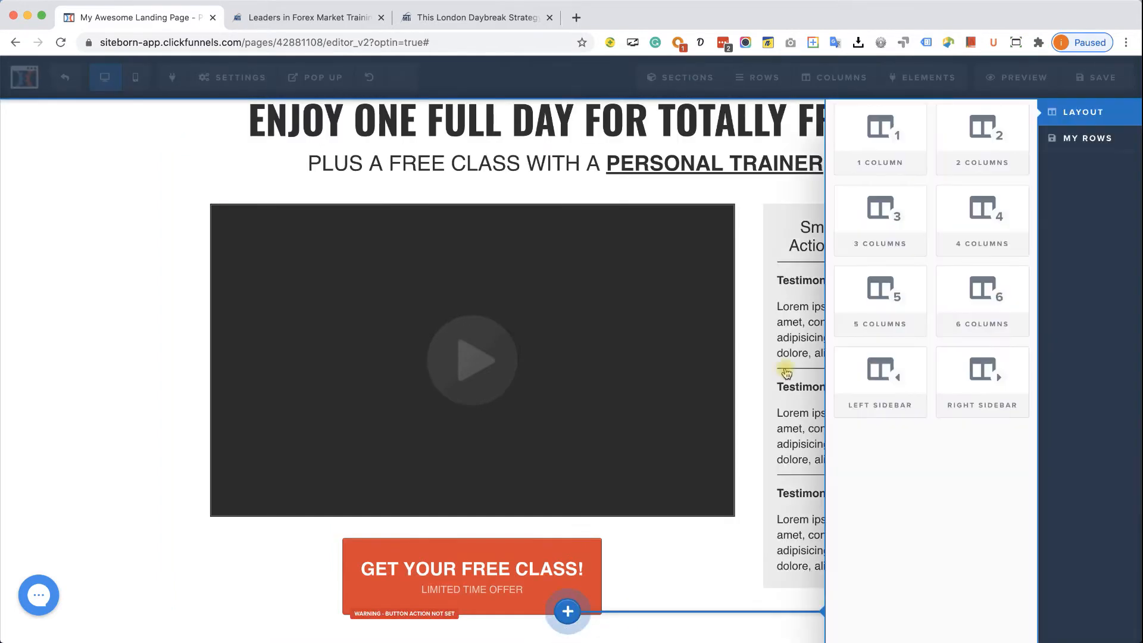
click(869, 144)
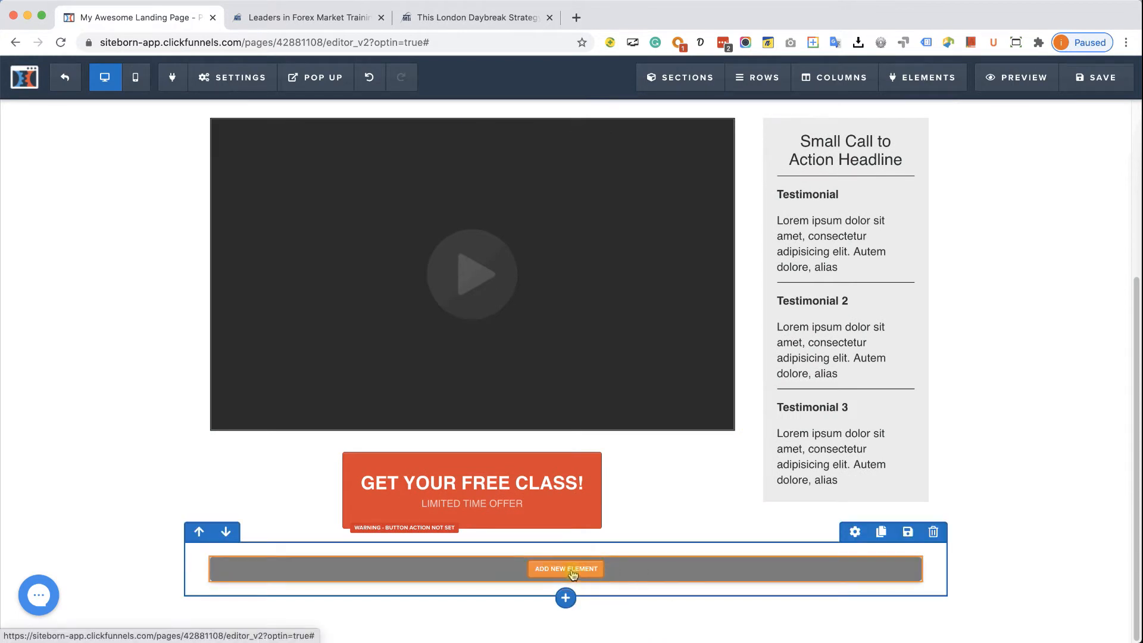
click(572, 574)
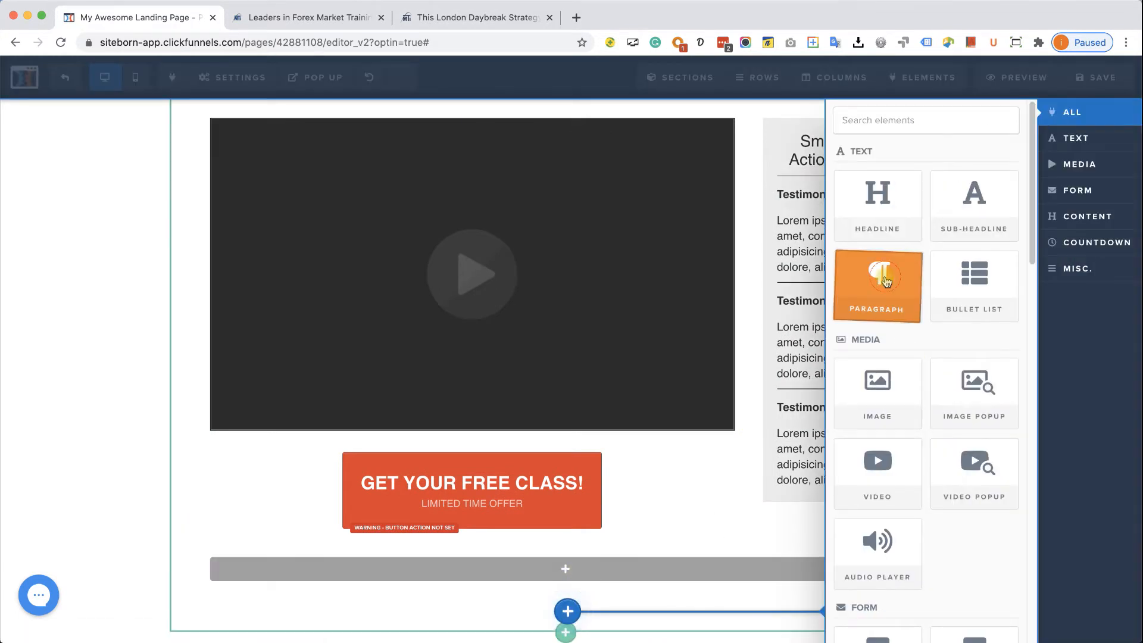
mouse_move(555, 583)
mouse_down()
mouse_move(573, 557)
mouse_move(574, 580)
mouse_up()
scroll(786, 549, down, 1)
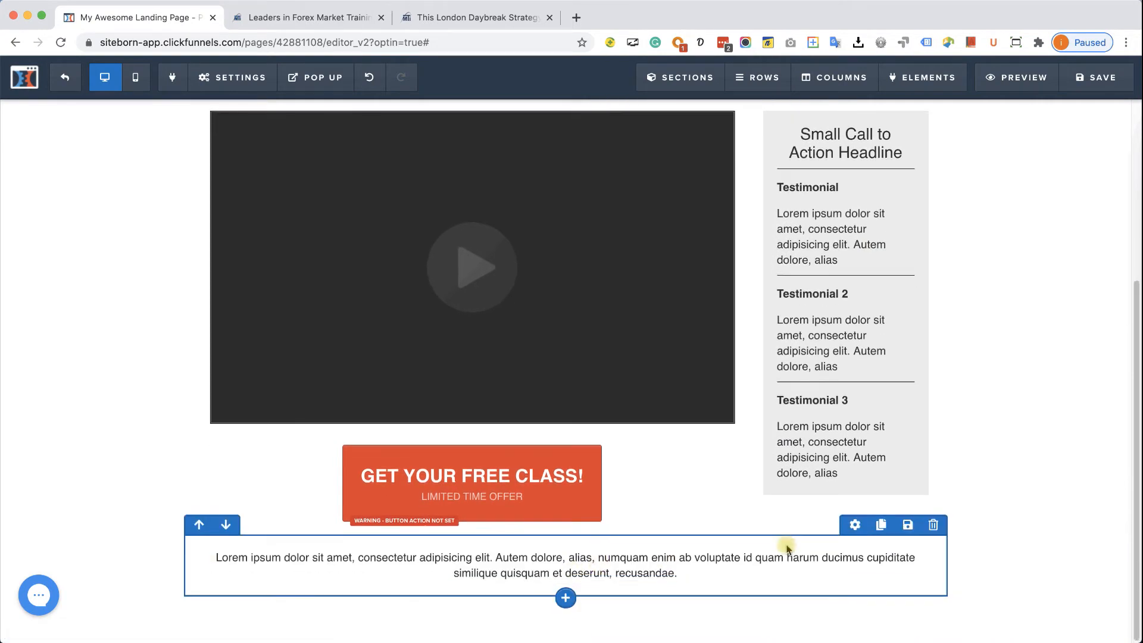
scroll(574, 255, up, 3)
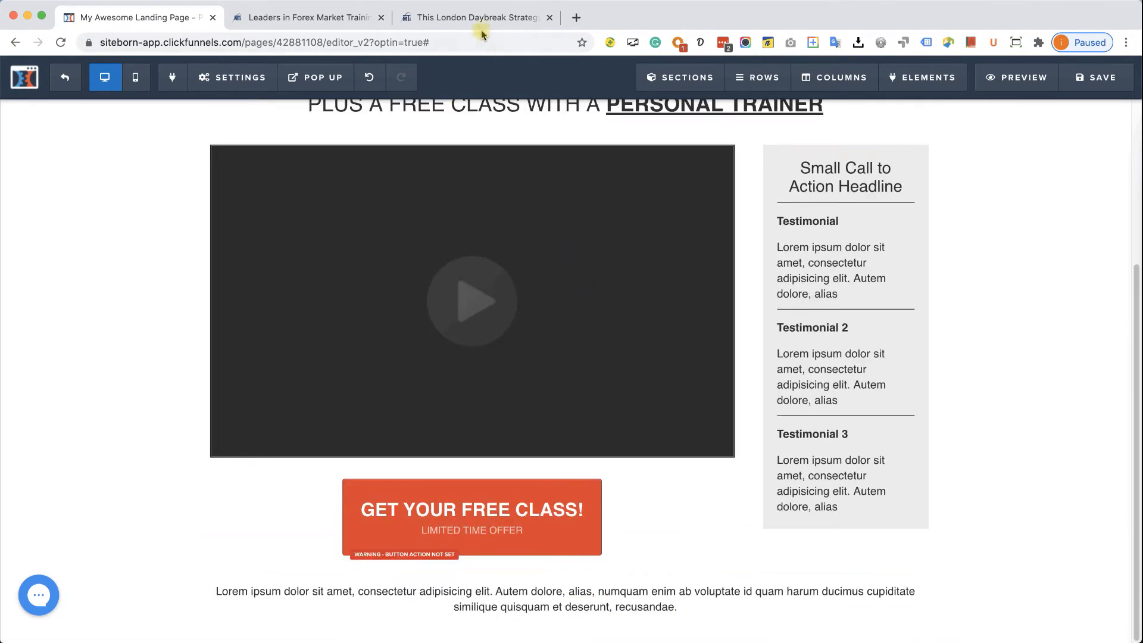
click(480, 19)
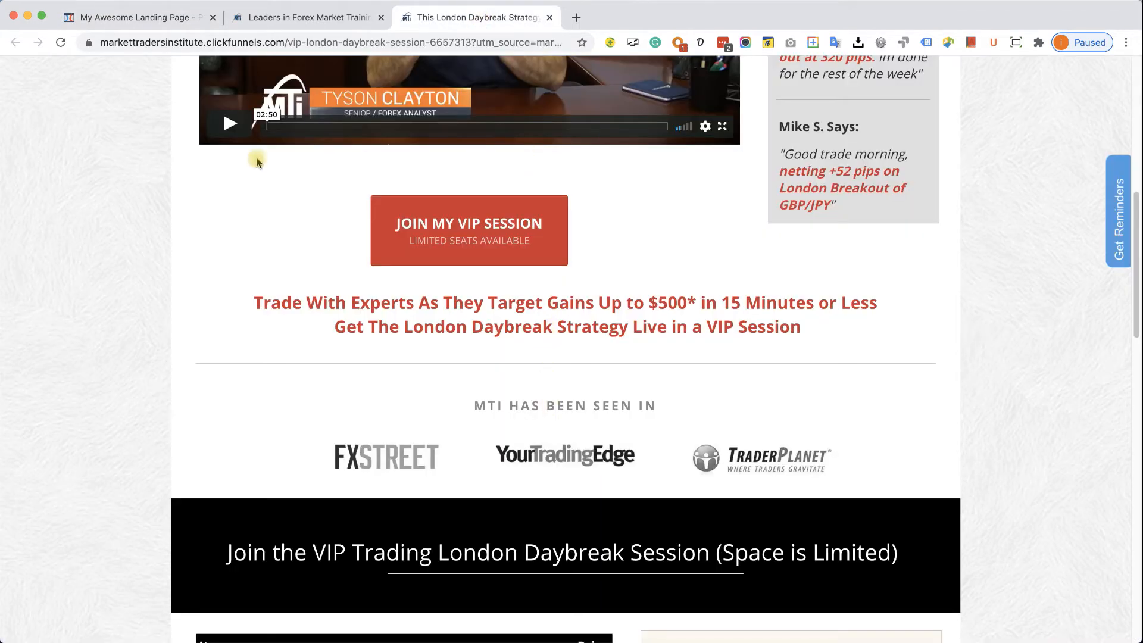
click(149, 18)
- Add a divider and a small call-to-action sub-headline beneath the new paragraph
scroll(657, 430, down, 2)
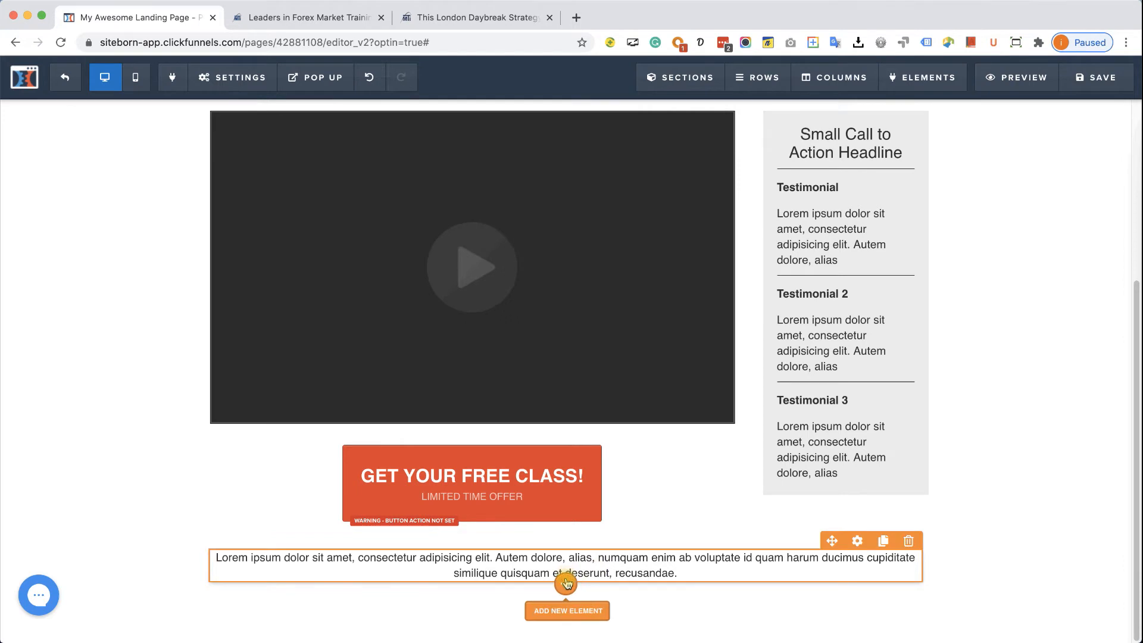
click(566, 583)
scroll(939, 423, down, 10)
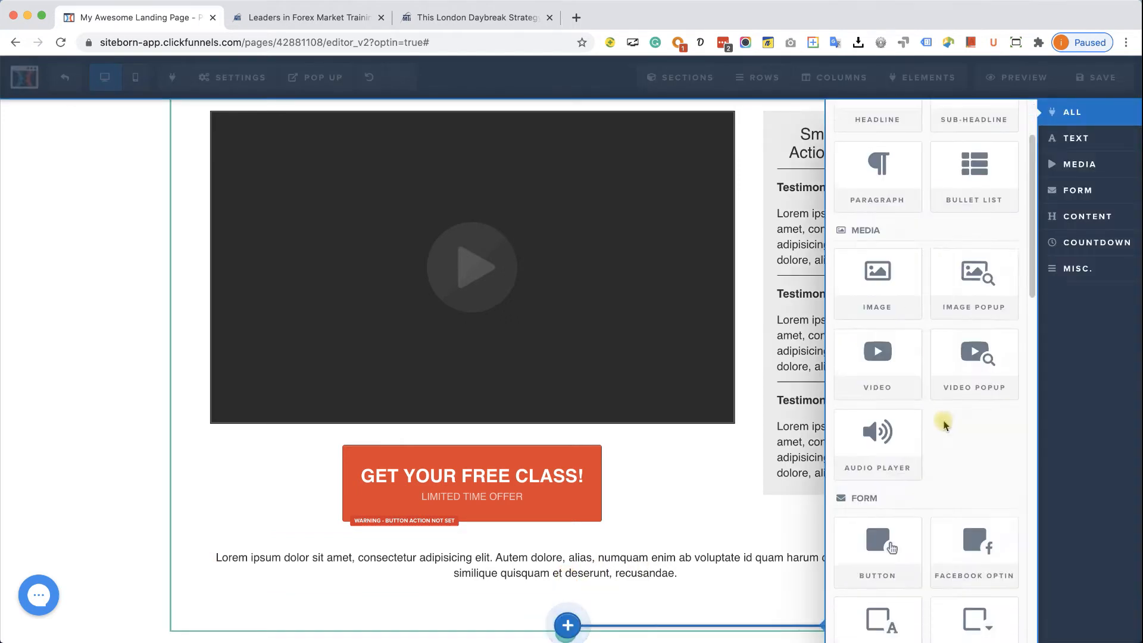
scroll(945, 428, down, 10)
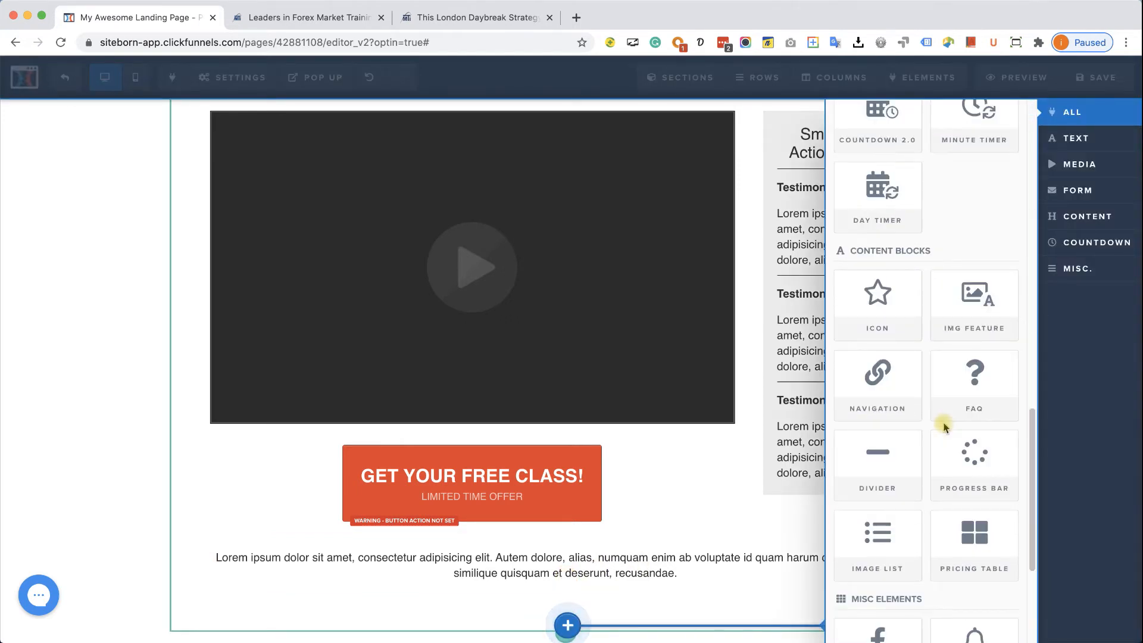
click(857, 455)
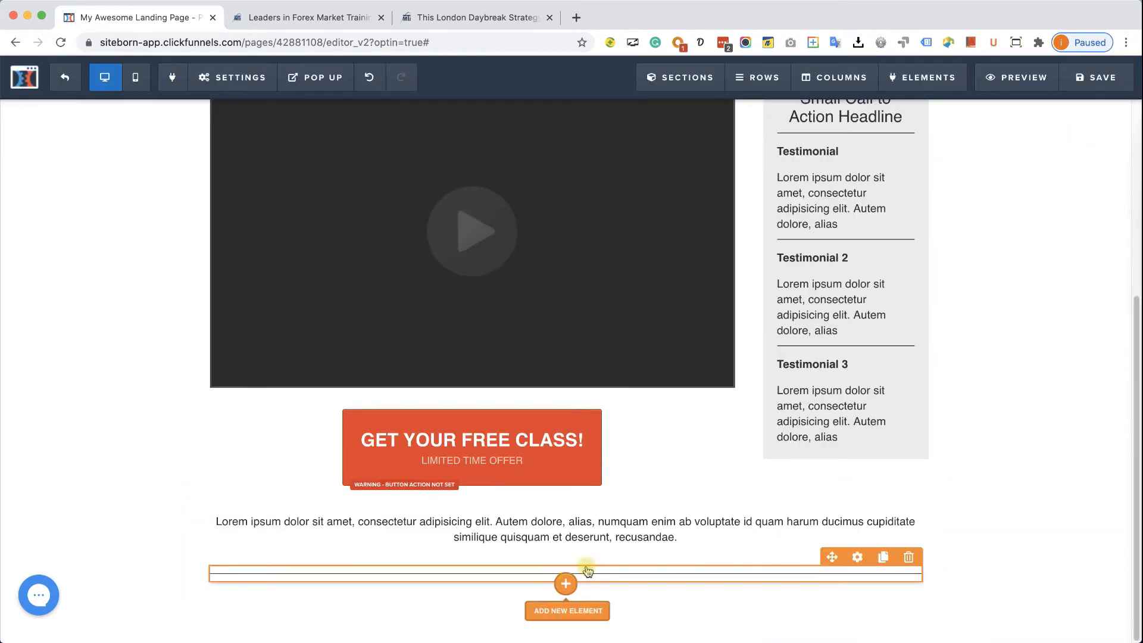
click(566, 581)
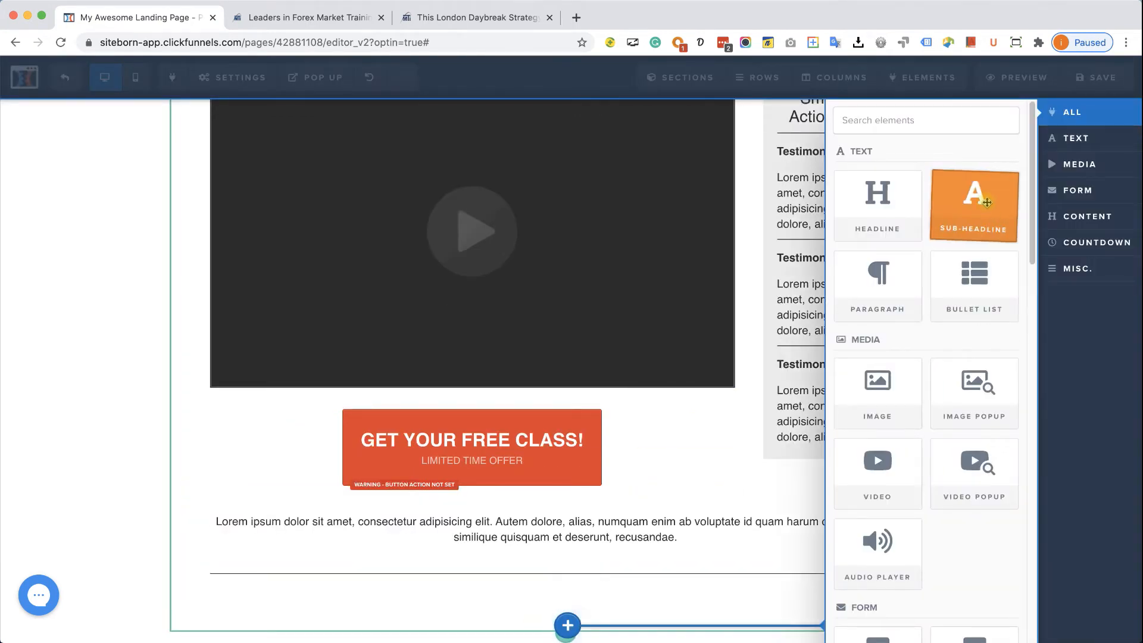
click(683, 416)
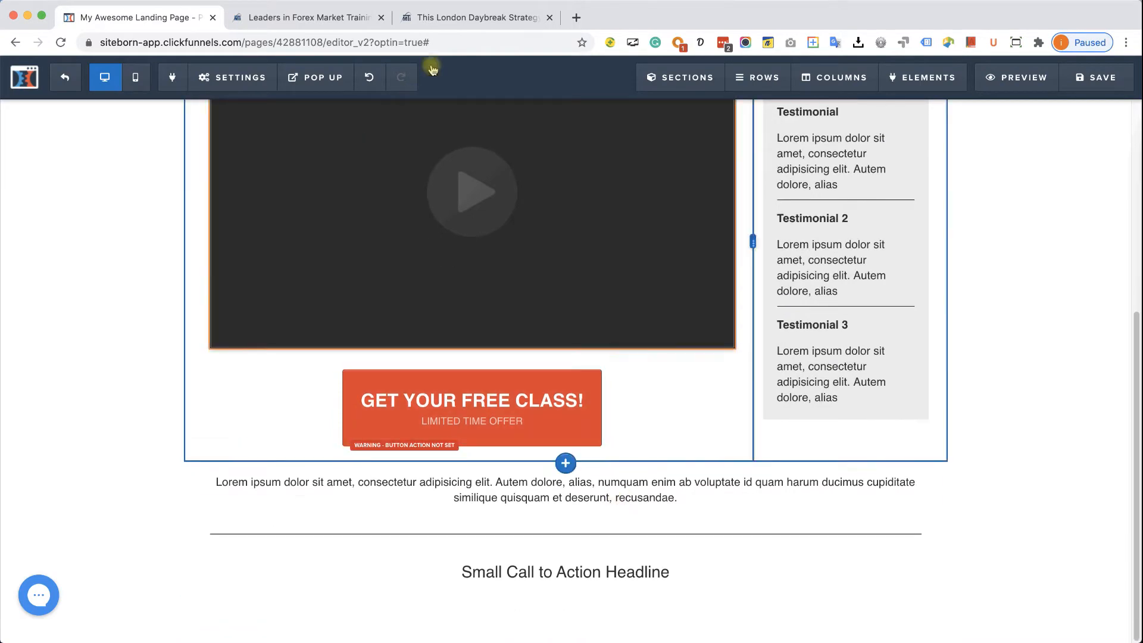
click(470, 19)
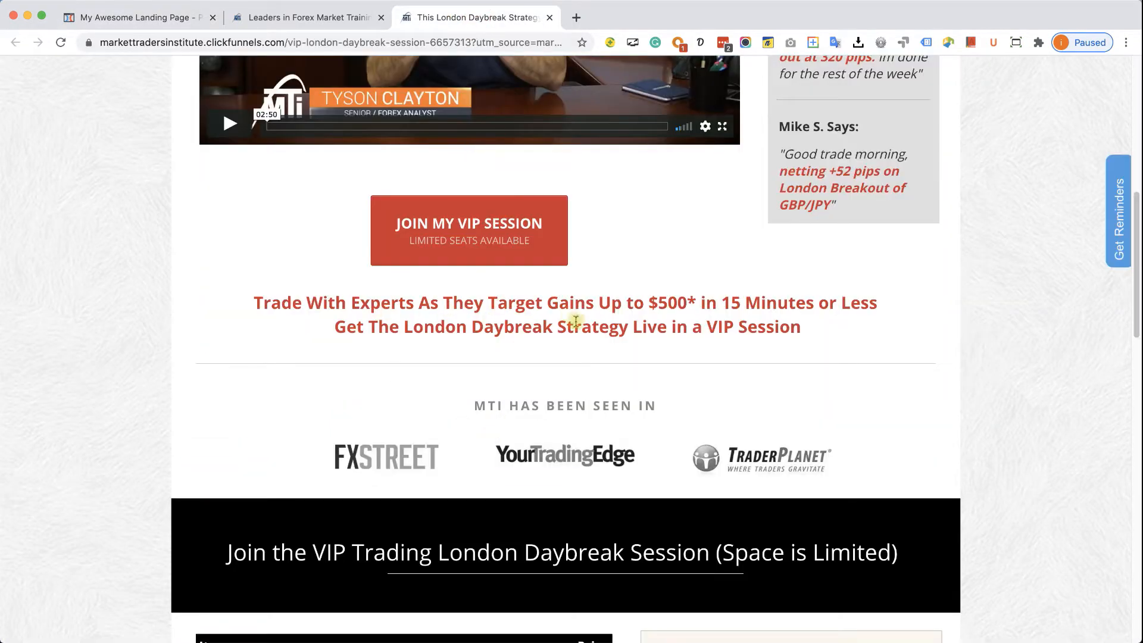
click(164, 26)
- Make the new paragraph bold, 20 px and red-orange
click(585, 529)
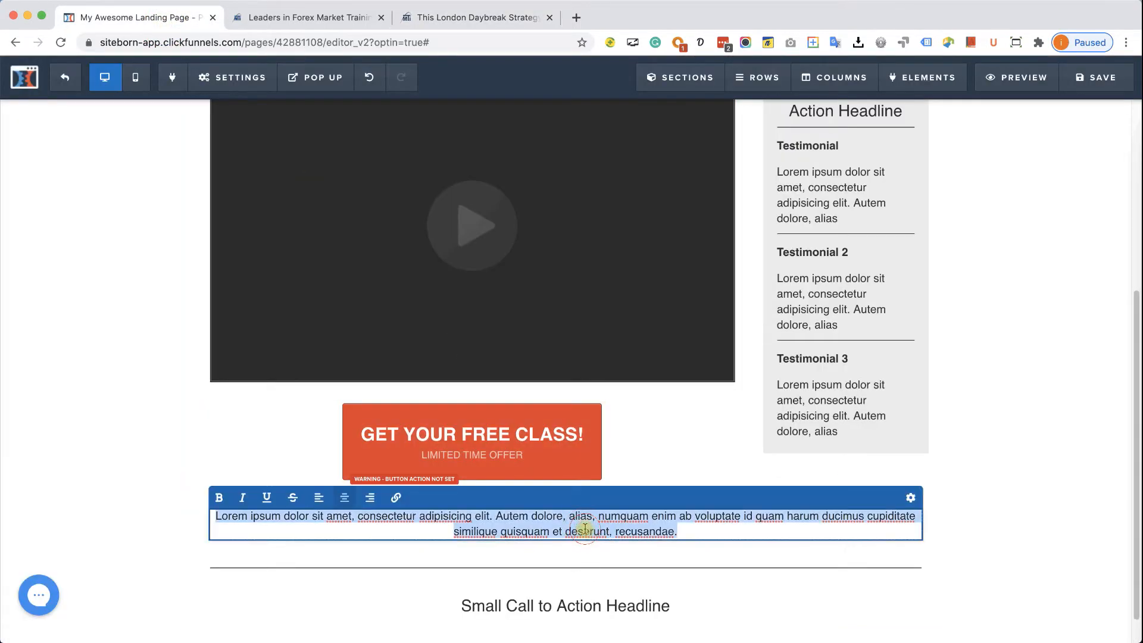
click(219, 499)
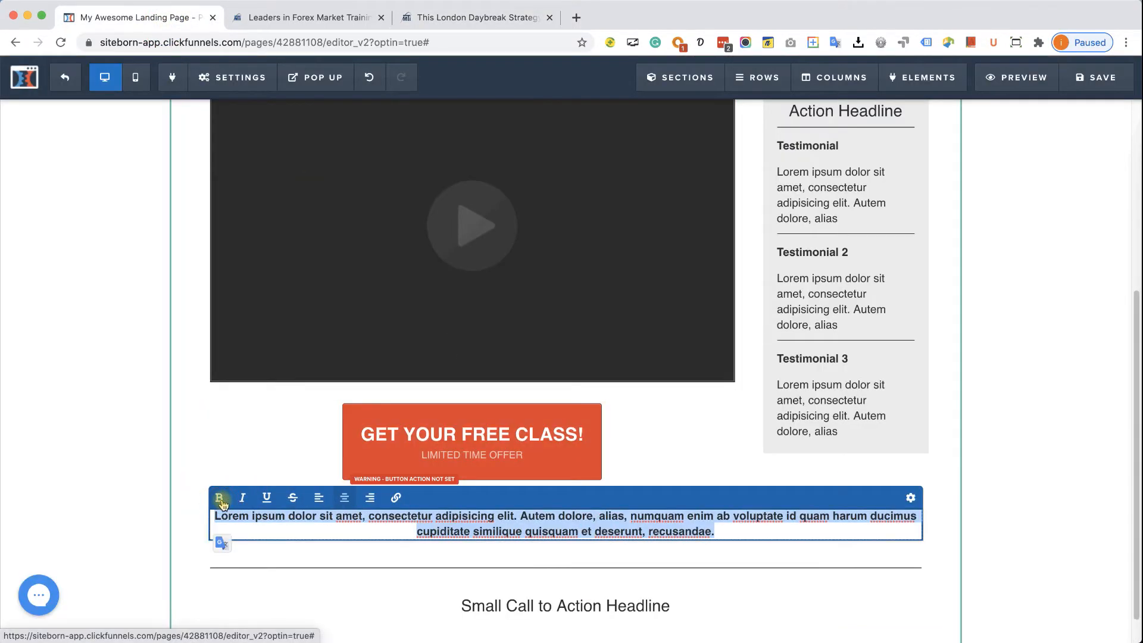
click(920, 501)
drag(981, 269, 990, 267)
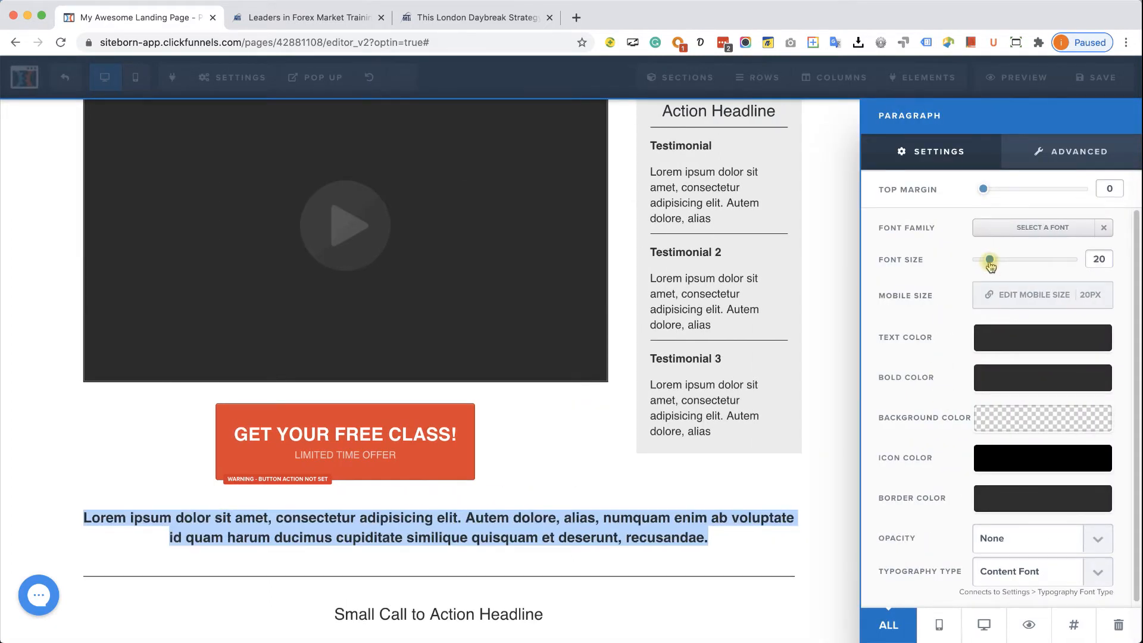
click(981, 336)
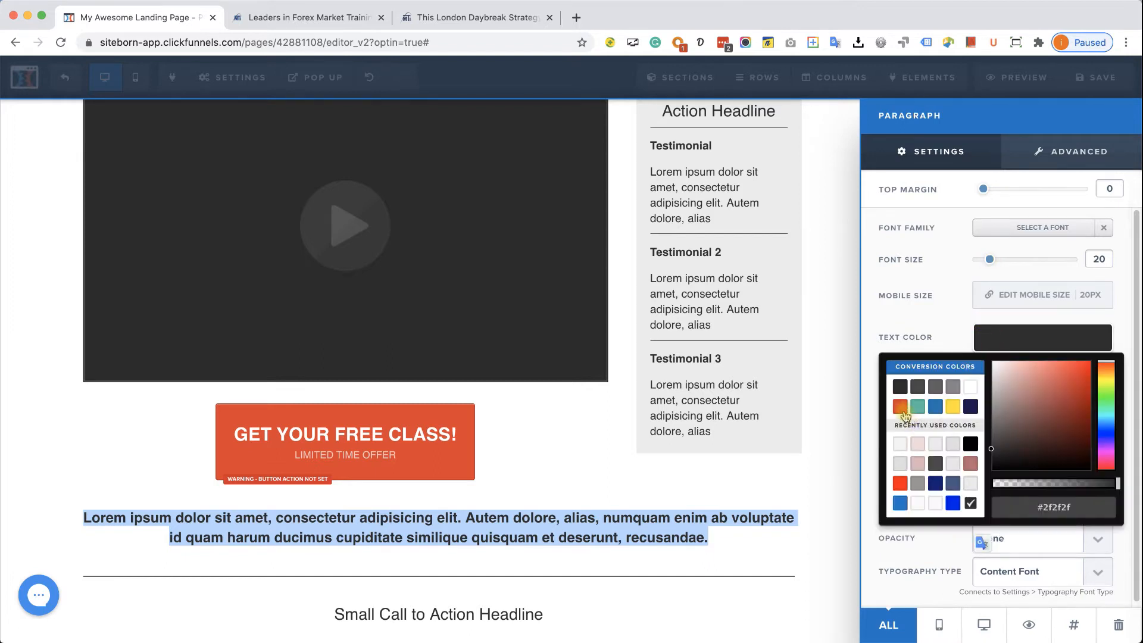
click(900, 406)
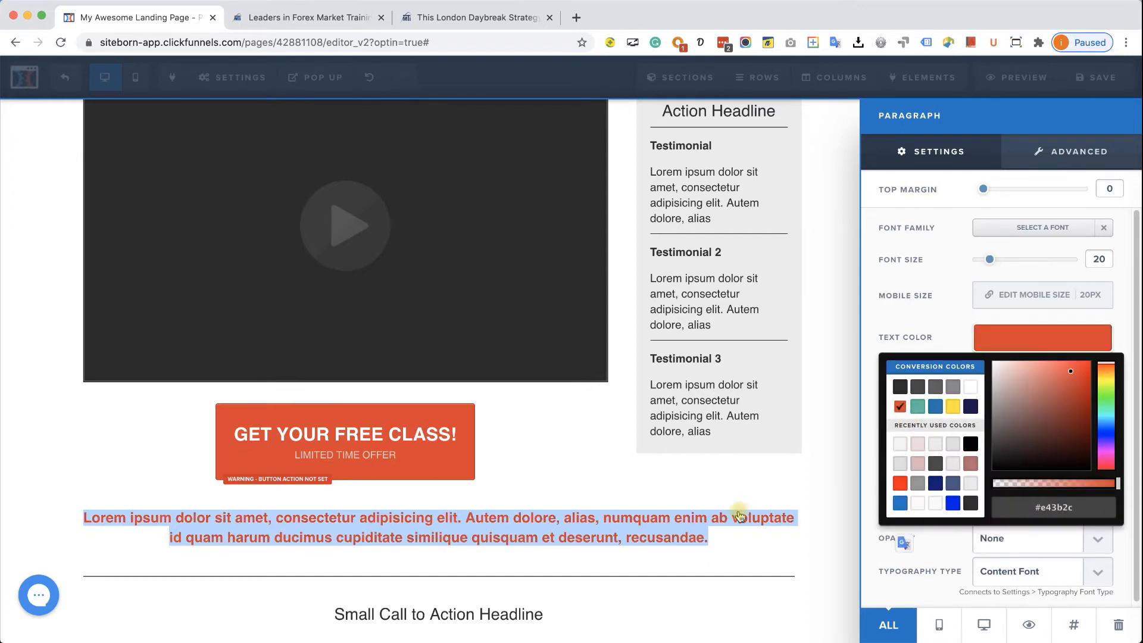
- Set the paragraph's text transform to Capitalize
click(1089, 156)
click(944, 256)
click(1008, 271)
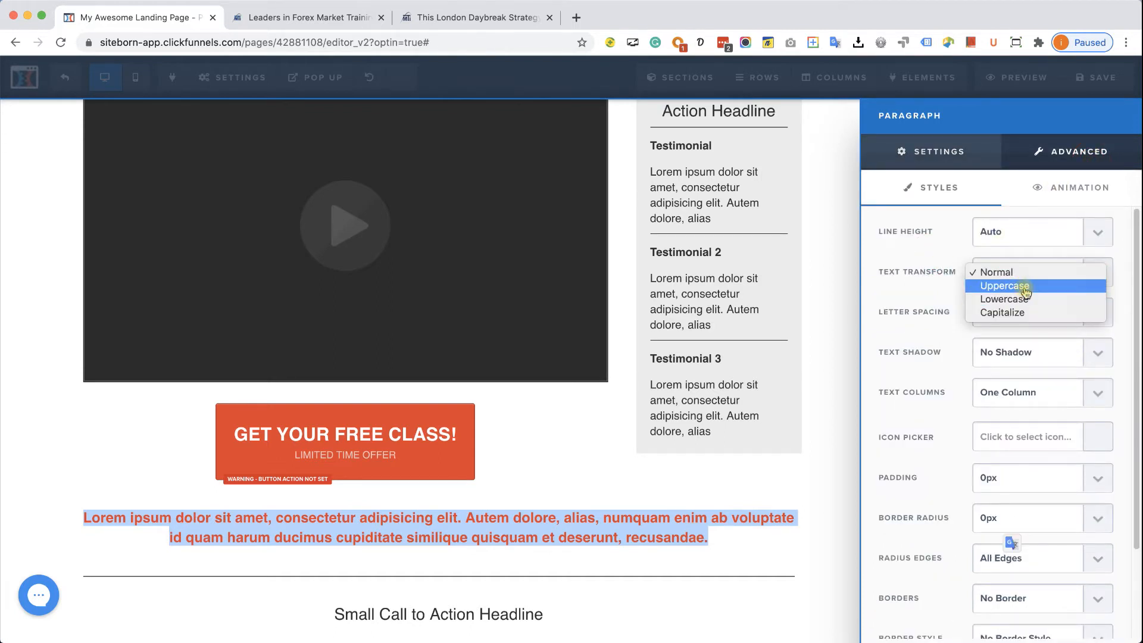
click(1023, 287)
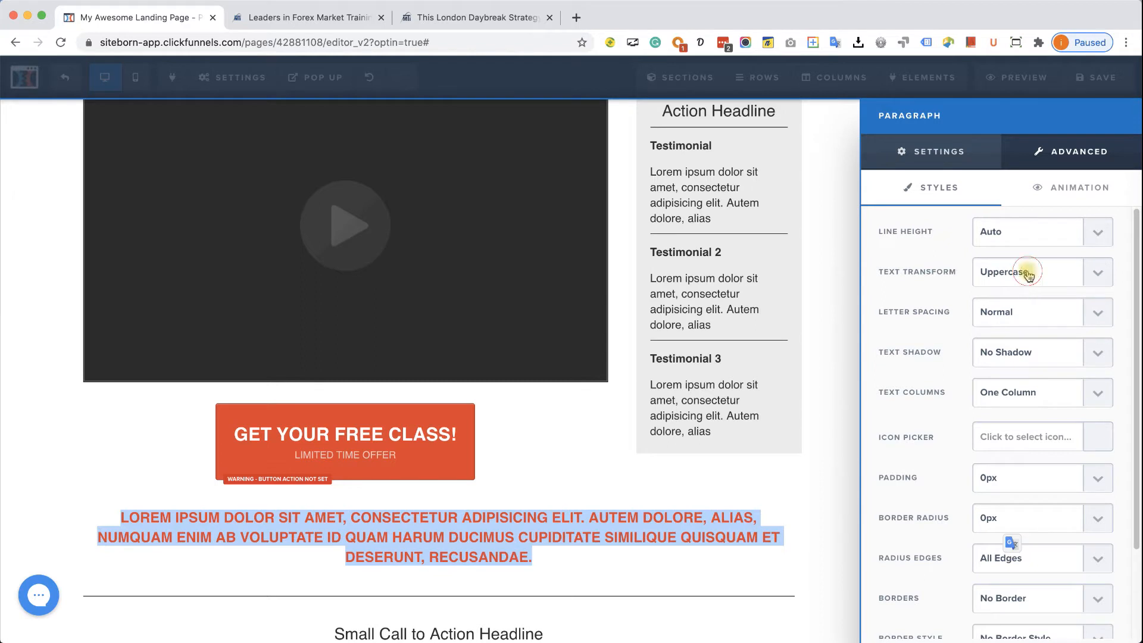
click(1028, 273)
click(1024, 306)
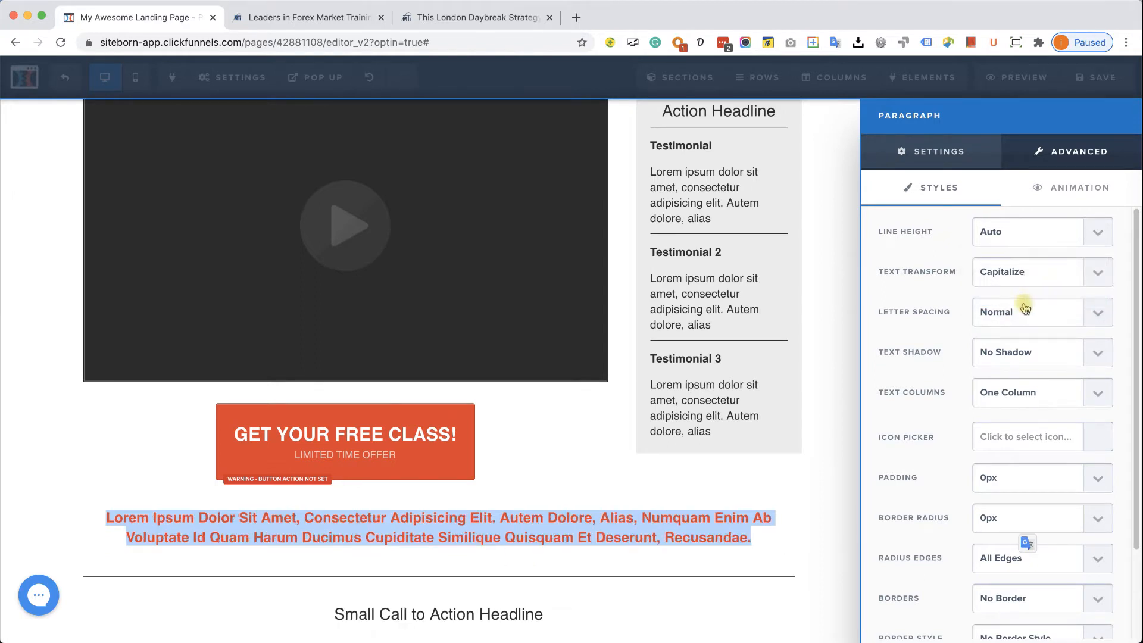
click(694, 538)
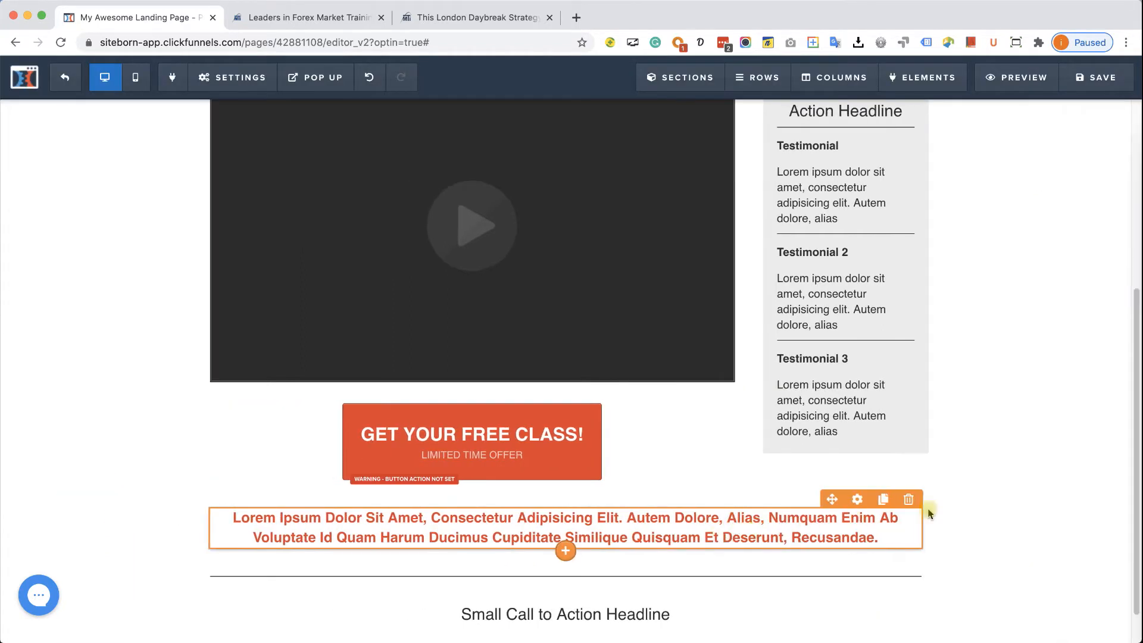
scroll(962, 521, down, 1)
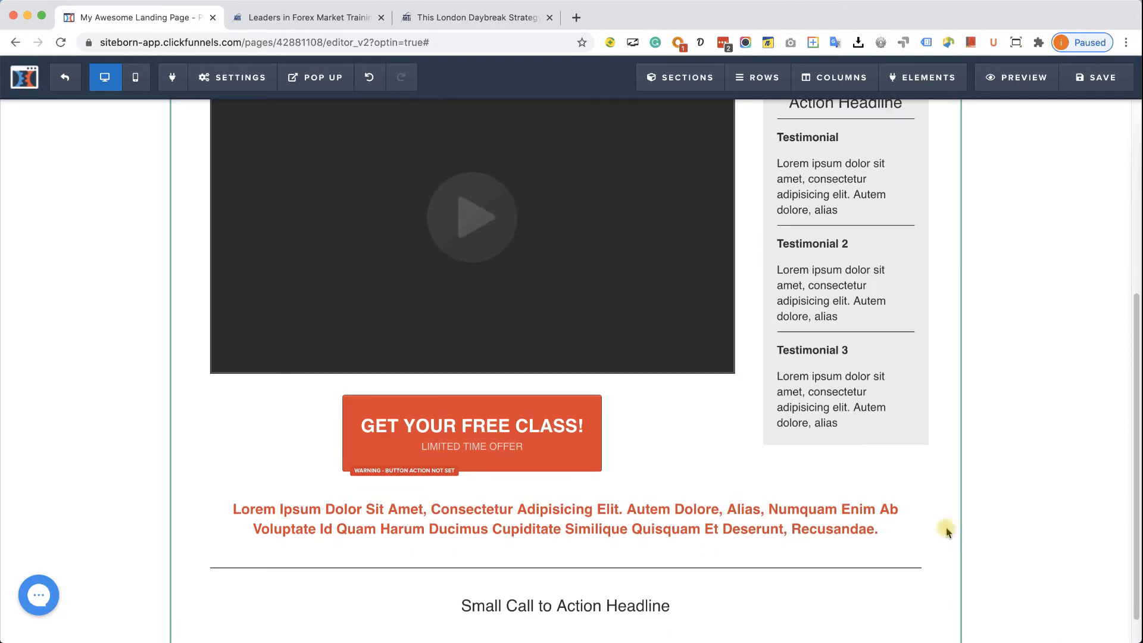
- Set the divider's top margin to 10 and copy the 'MTI HAS BEEN SEEN IN' heading from the reference page
click(763, 569)
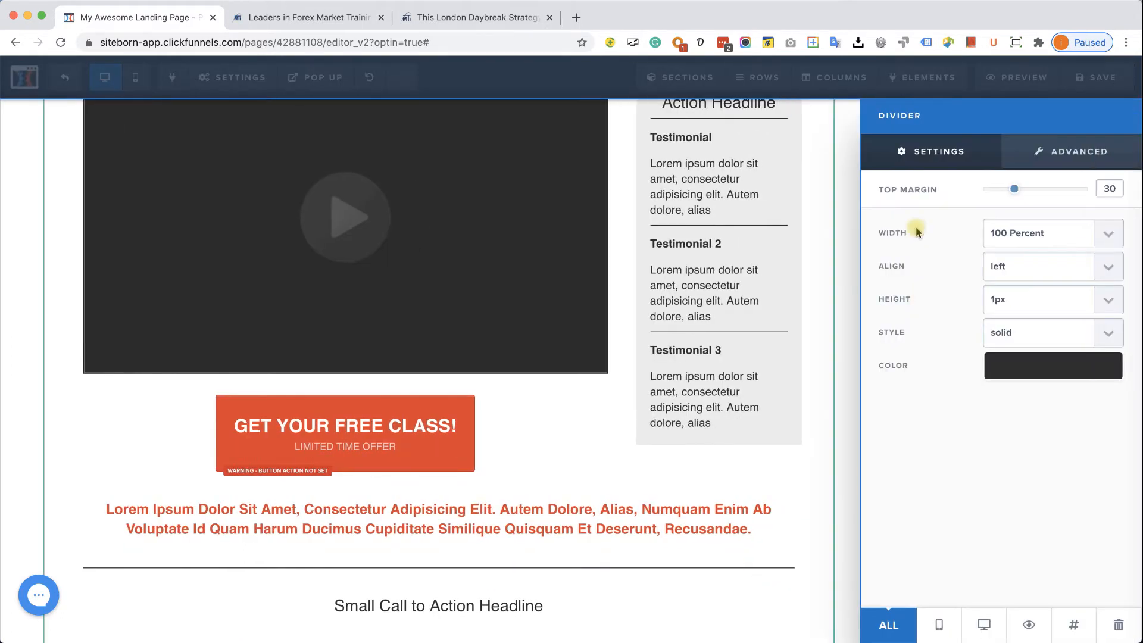
drag(1005, 197, 992, 199)
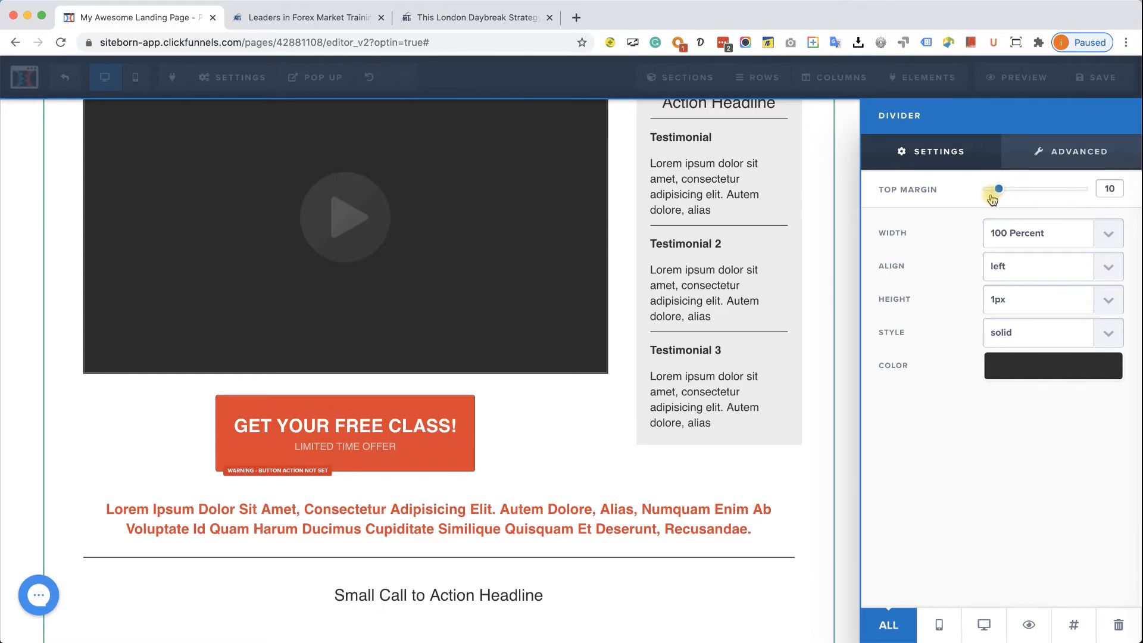
click(491, 18)
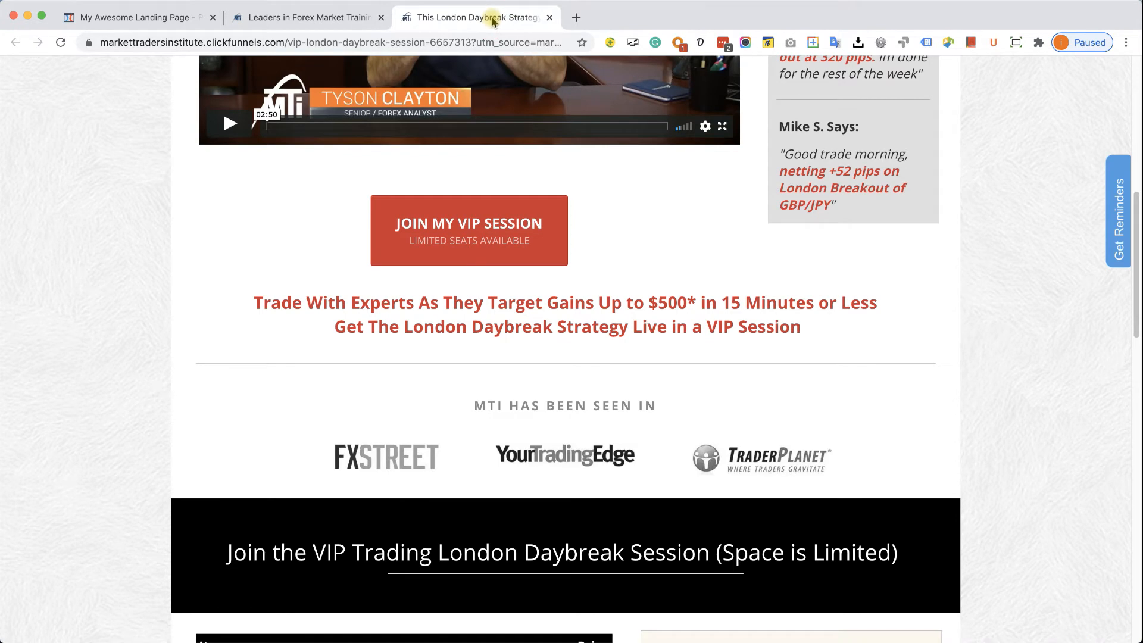
click(172, 19)
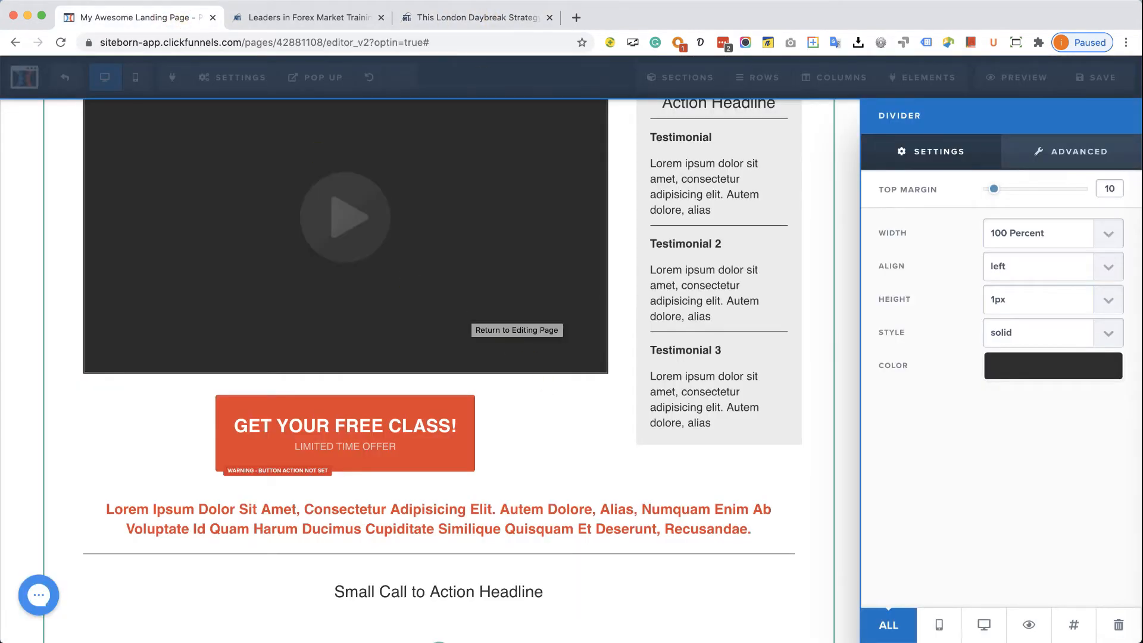
click(480, 18)
triple_click(573, 400)
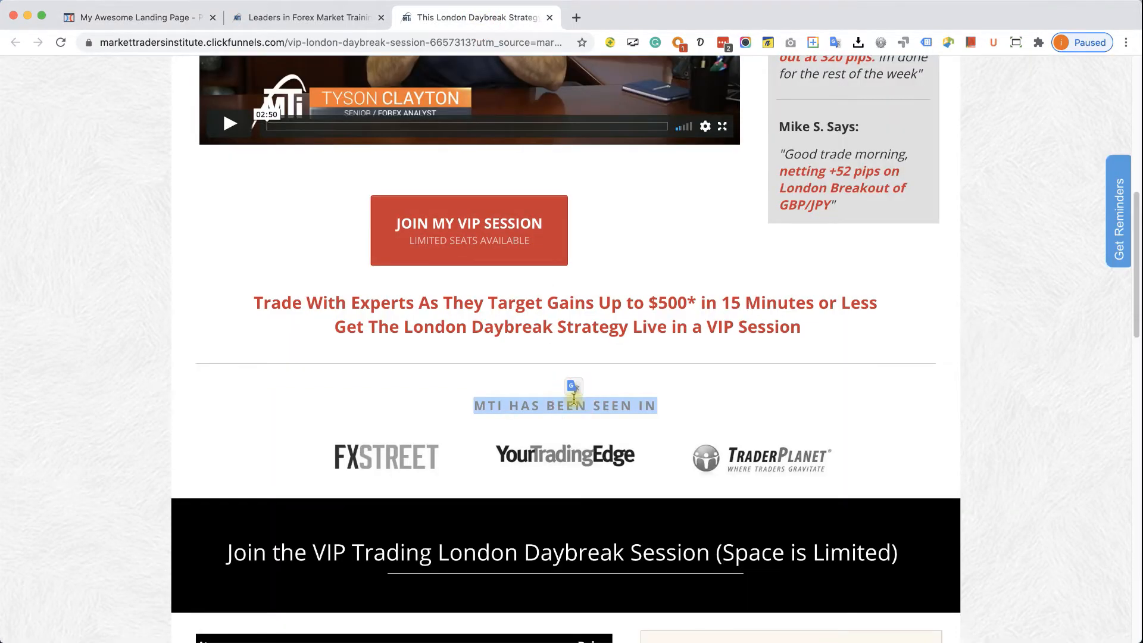
right_click(579, 409)
click(606, 434)
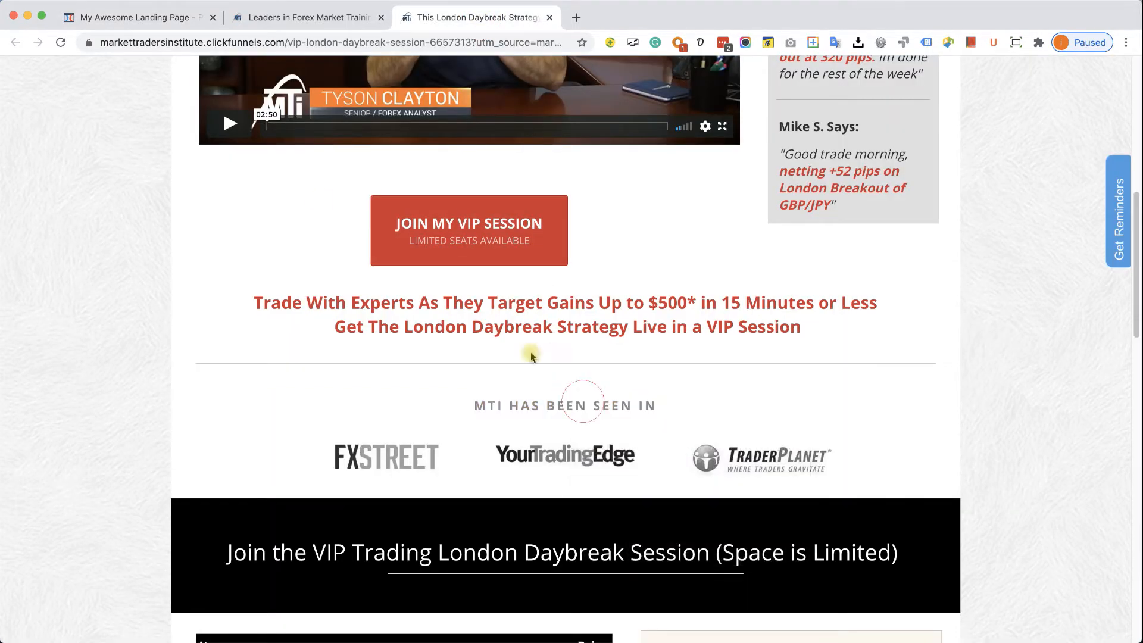
click(143, 18)
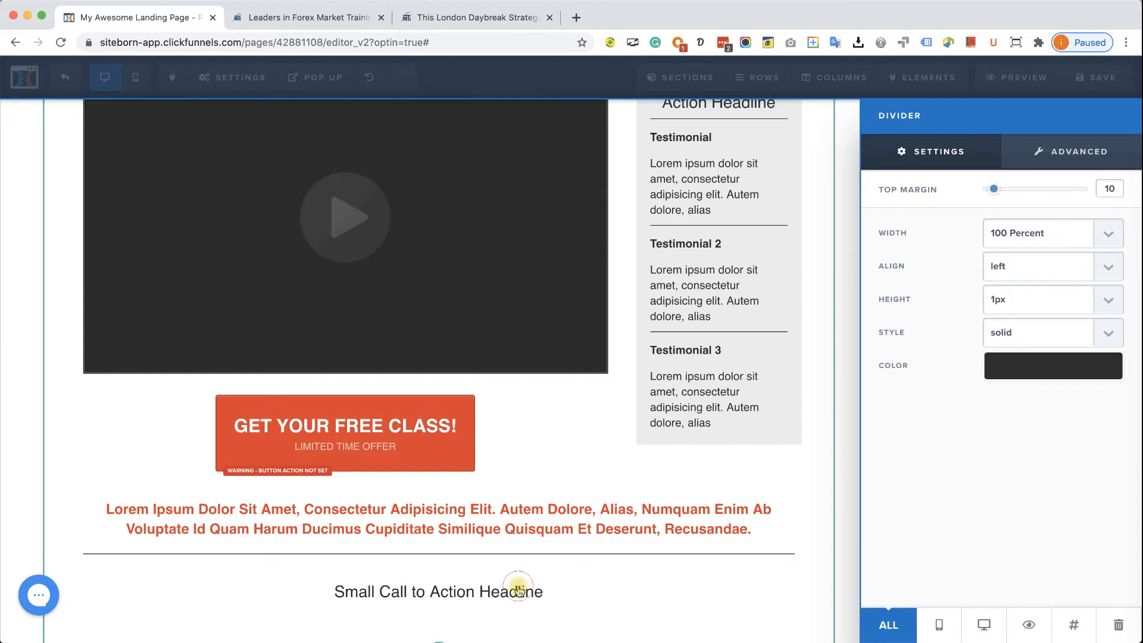
- Replace the sub-headline text with the copied heading, minus 'MTI', so it reads 'HAS BEEN SEEN IN'
click(519, 587)
triple_click(518, 589)
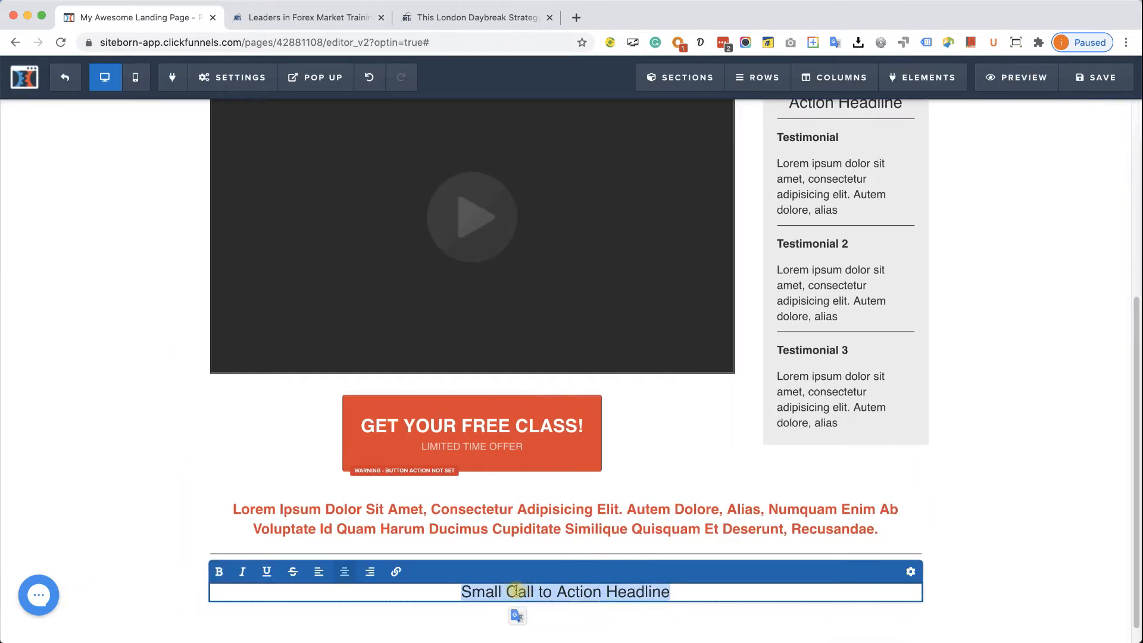
key(super+v)
key(BackSpace)
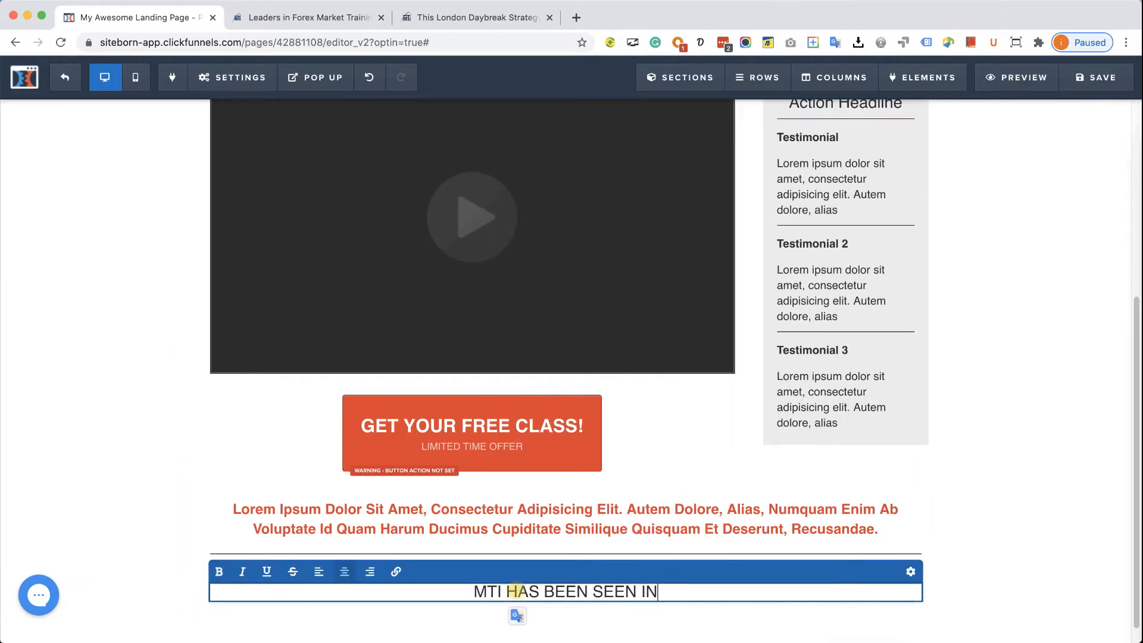
double_click(494, 592)
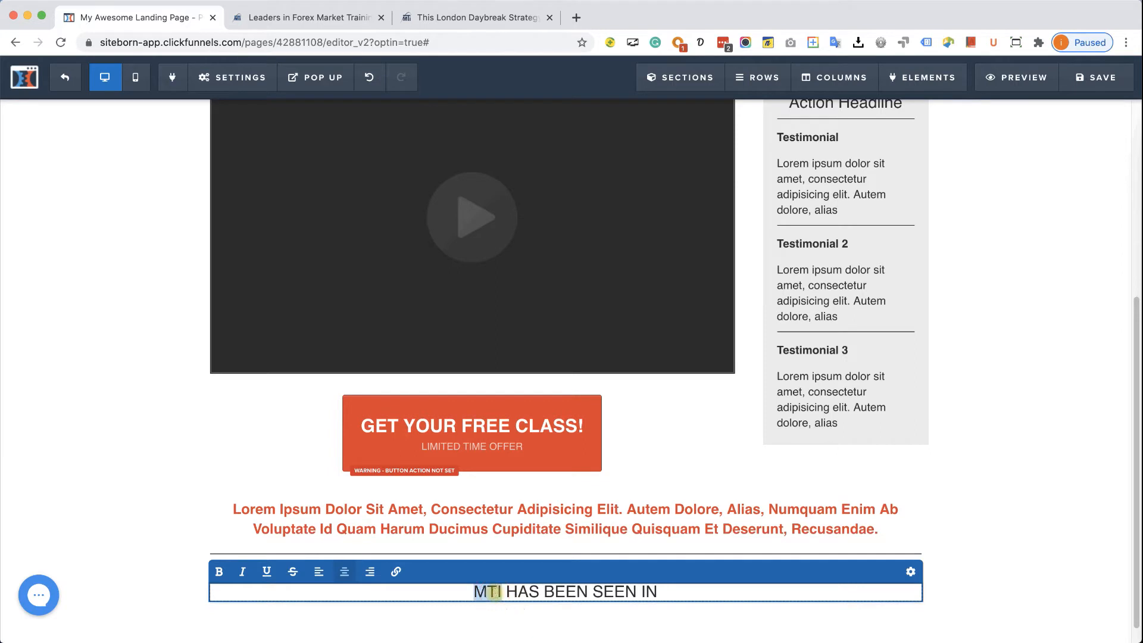
key(BackSpace)
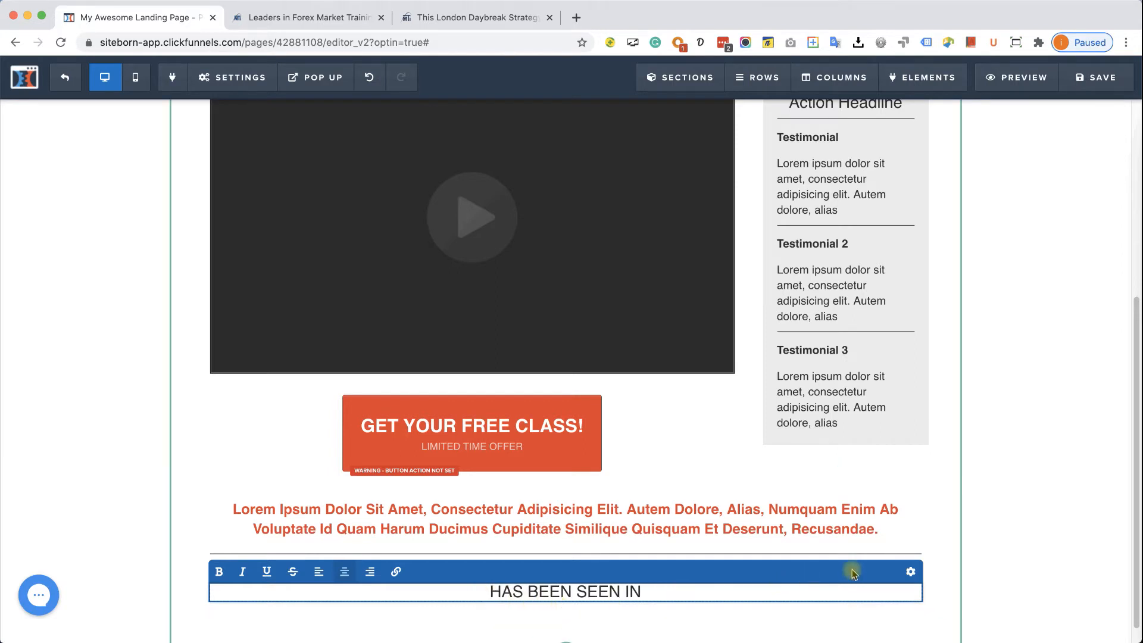
- Make the headline text grey with a 10px top margin
click(910, 571)
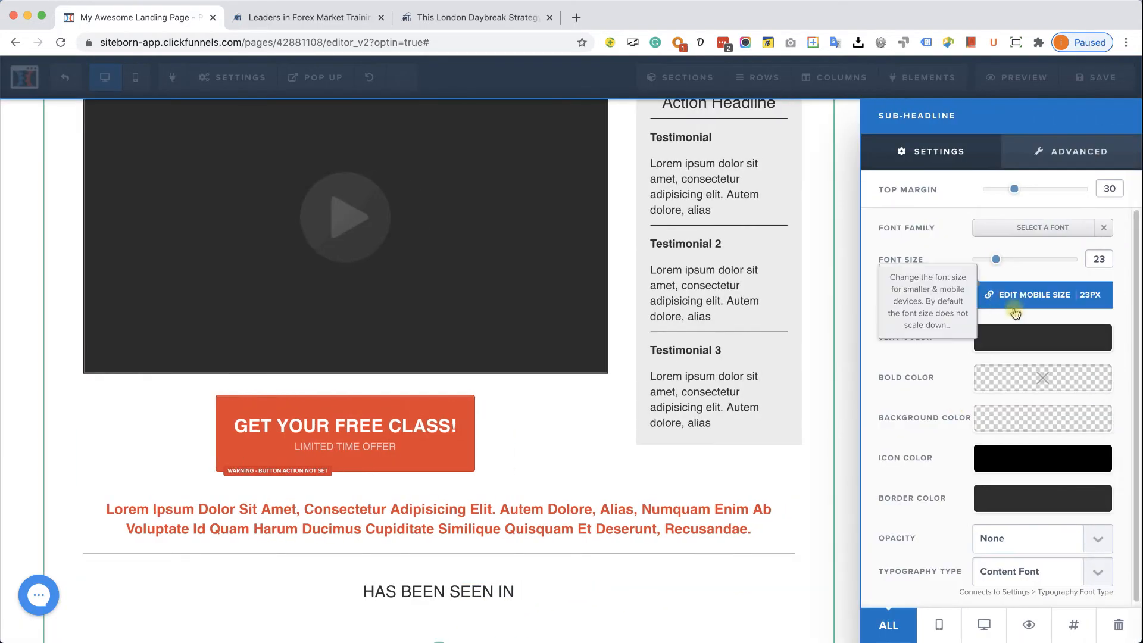
click(1022, 337)
drag(1025, 400, 961, 406)
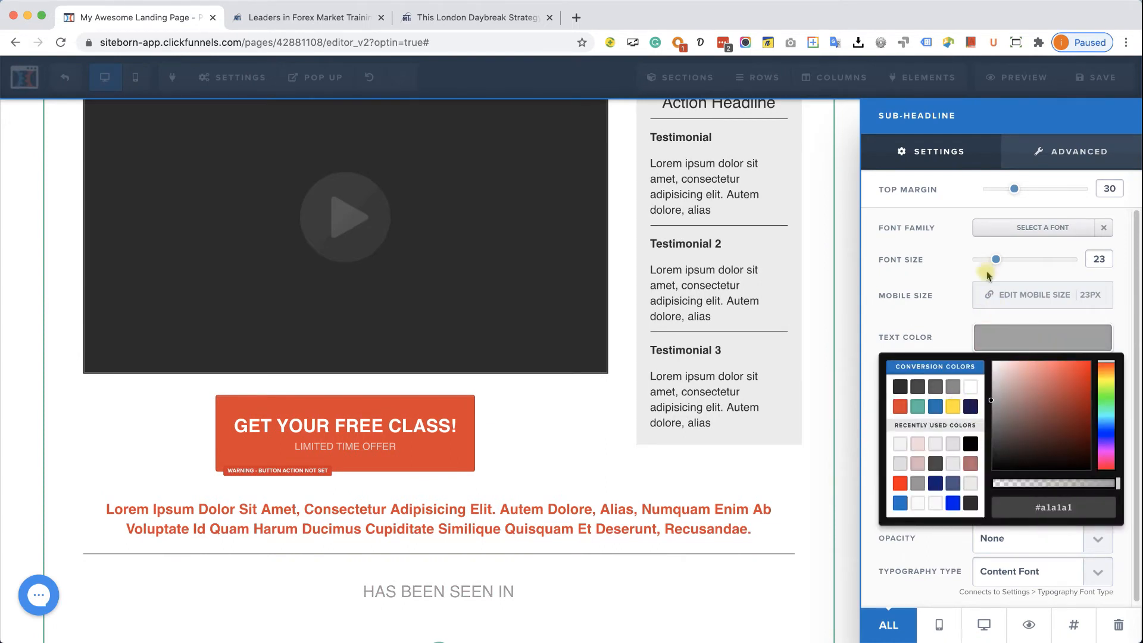
click(1012, 189)
drag(1004, 194, 995, 195)
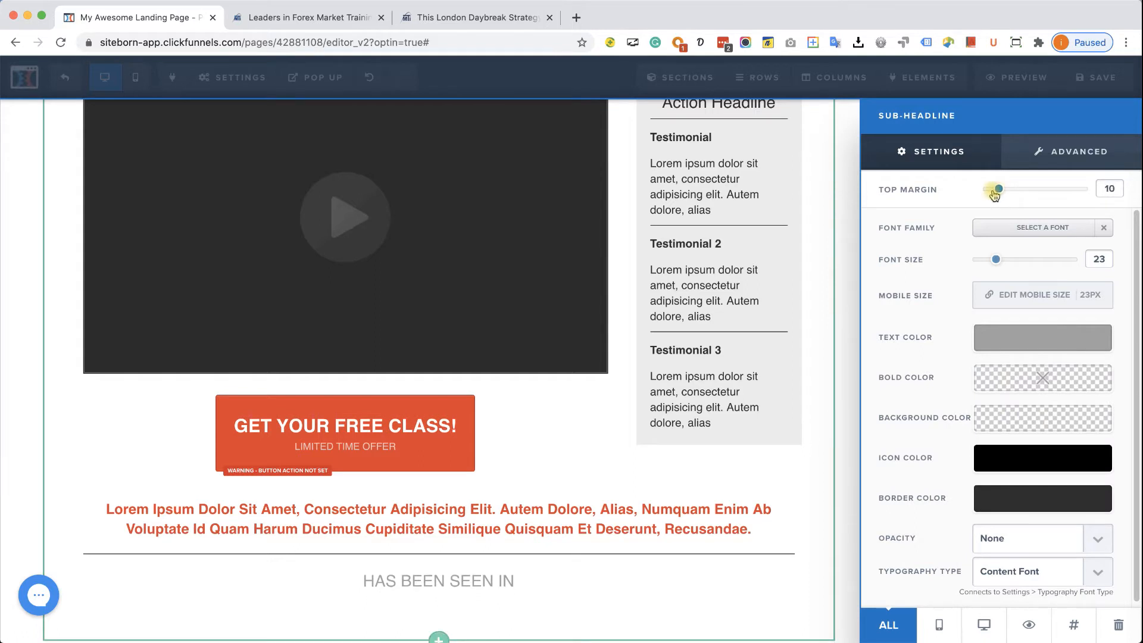
click(658, 574)
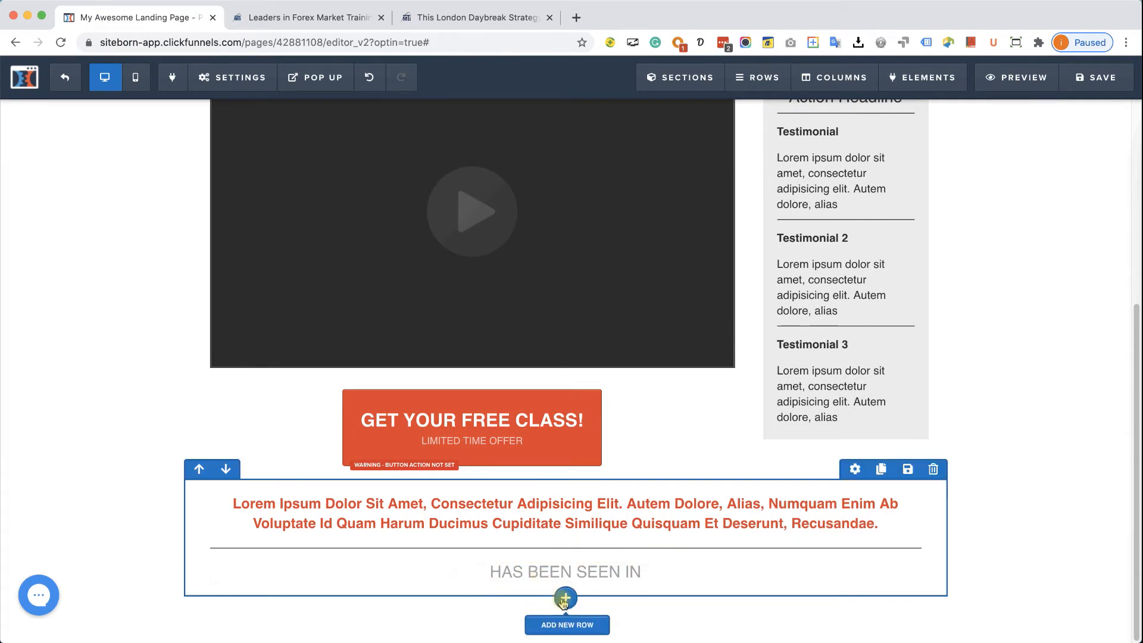
- Add a new three-column row below the 'HAS BEEN SEEN IN' headline
click(564, 598)
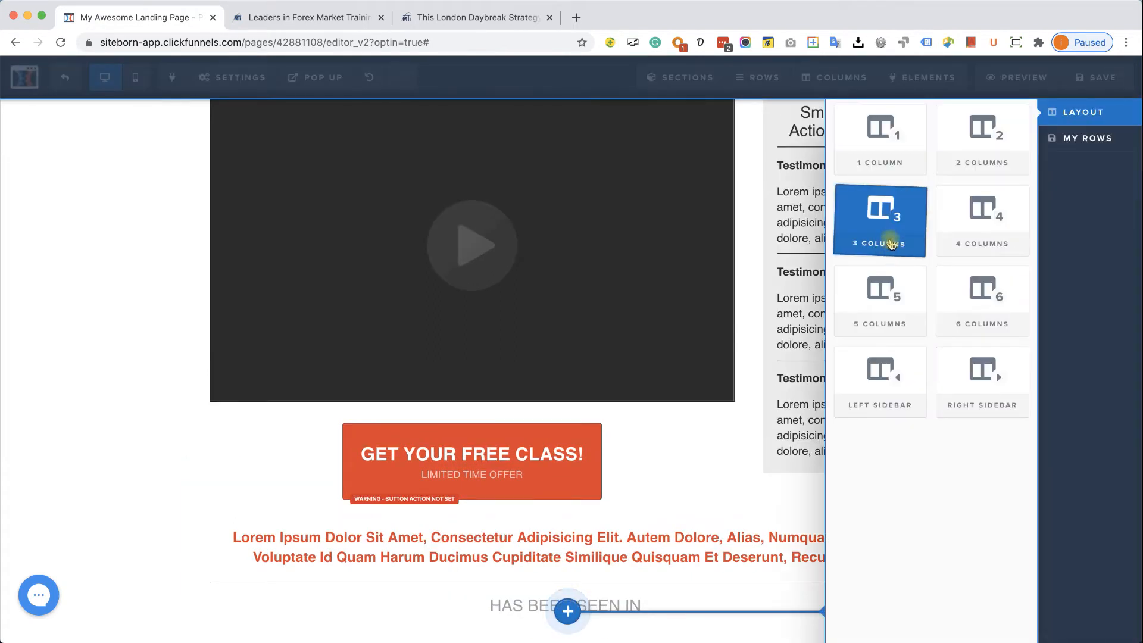
click(892, 237)
scroll(554, 456, down, 2)
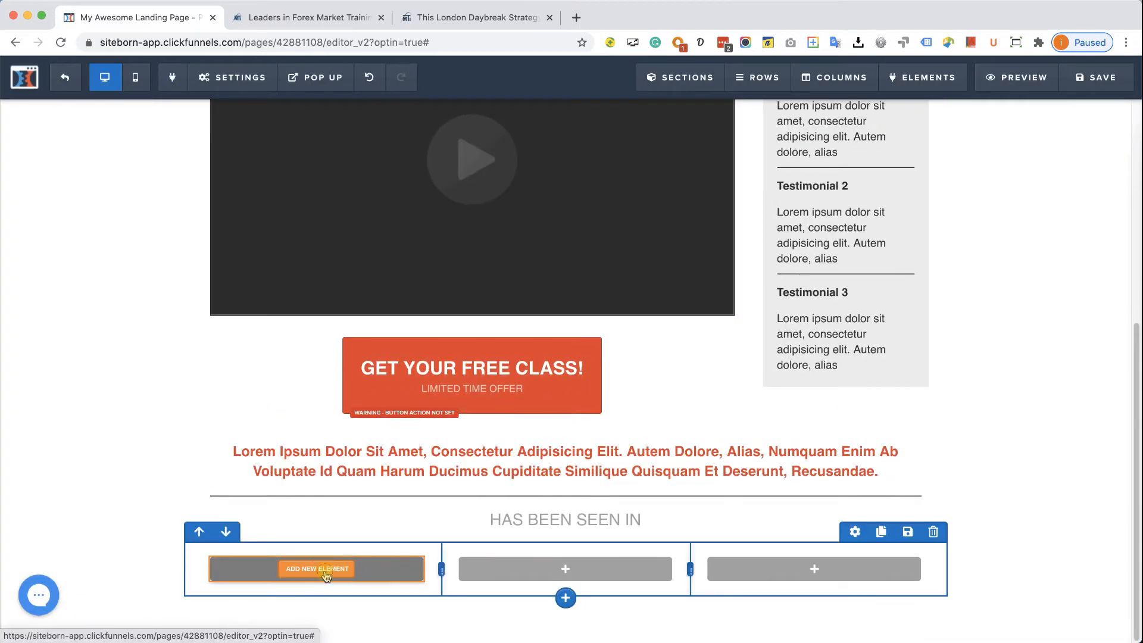
- Place a Demo Image placeholder in each of the three columns
click(328, 571)
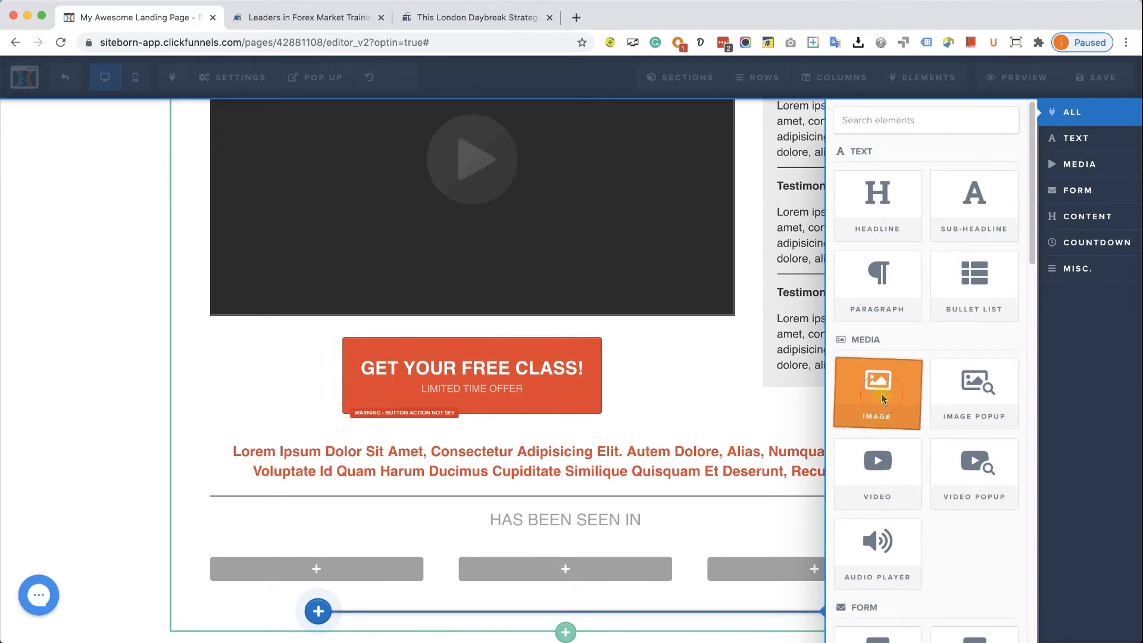
click(878, 388)
scroll(454, 471, down, 2)
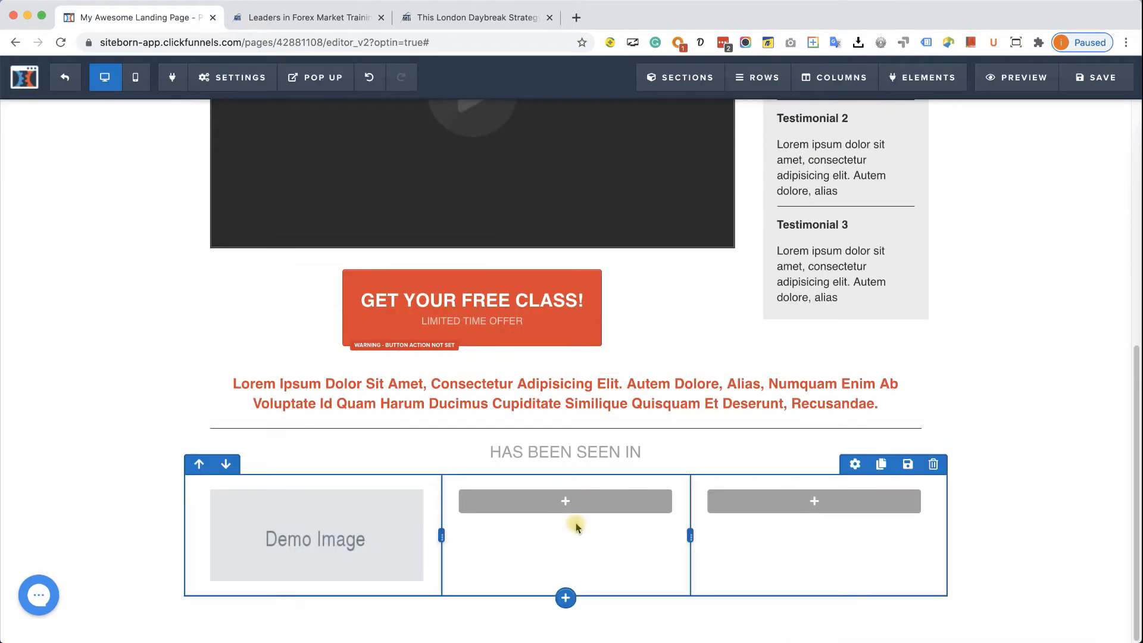
click(553, 502)
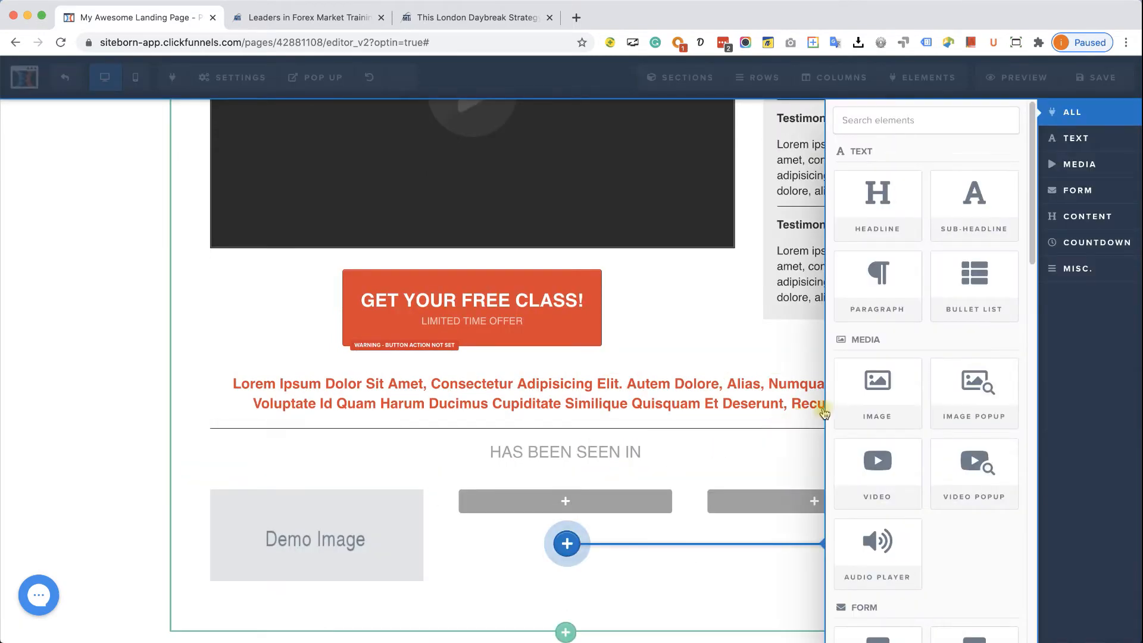
click(849, 399)
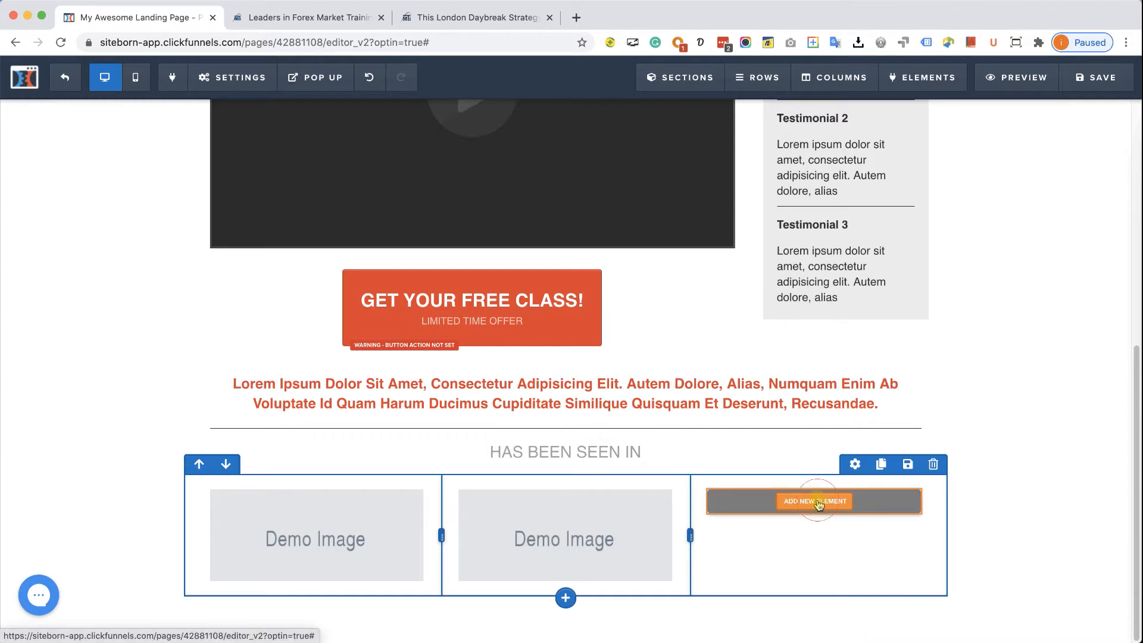
click(792, 500)
click(877, 383)
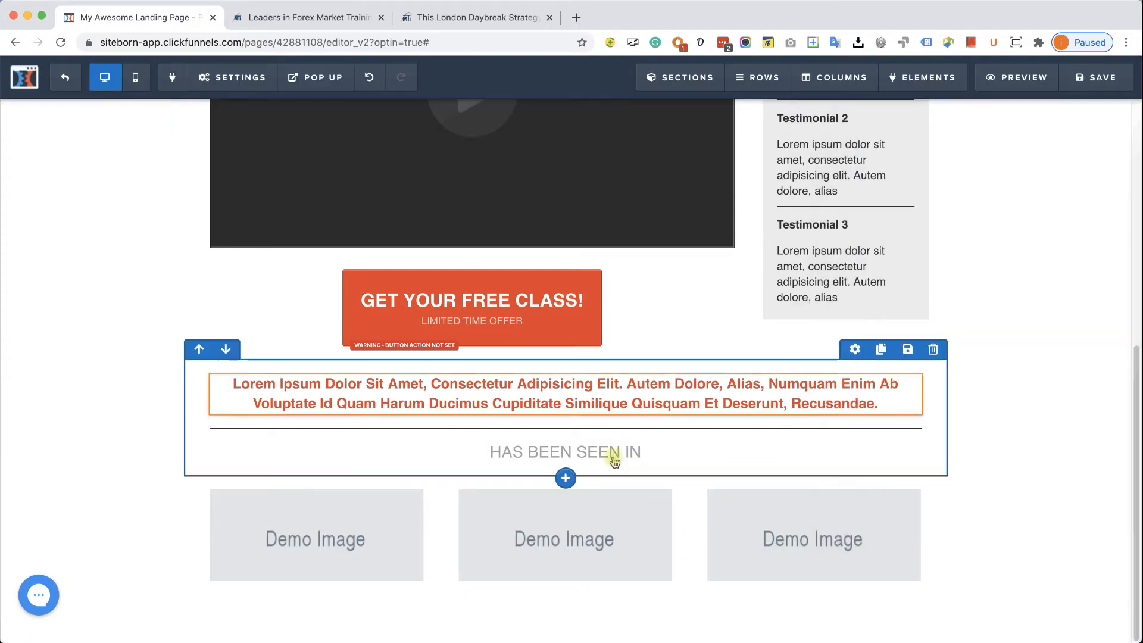
- Upload the three ezgif logo files into the first image's library
click(326, 540)
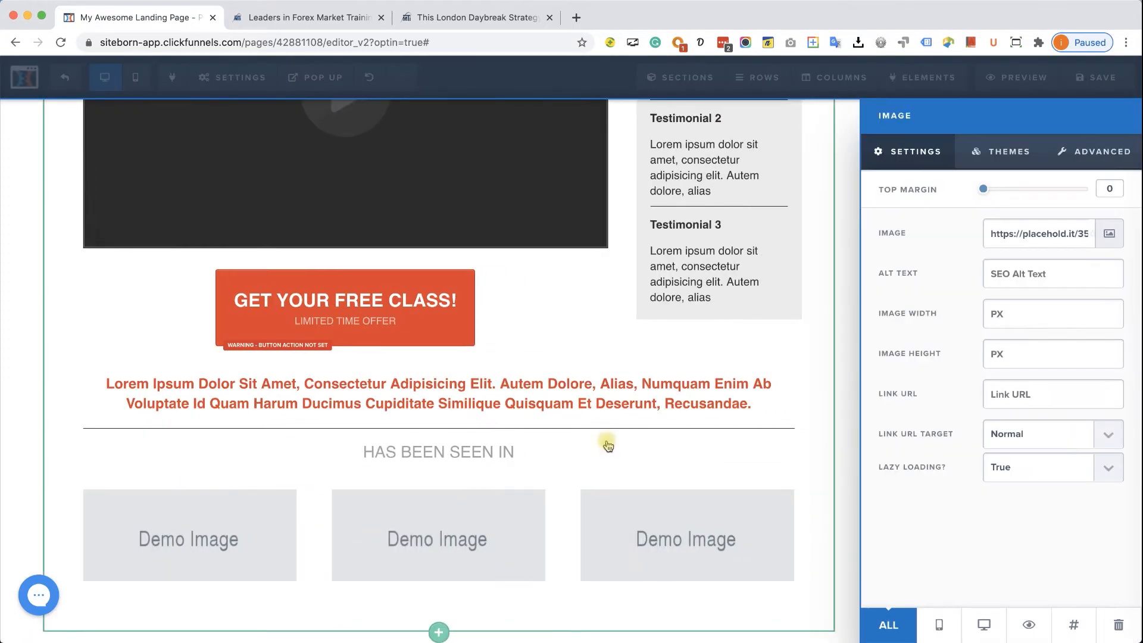
click(1109, 234)
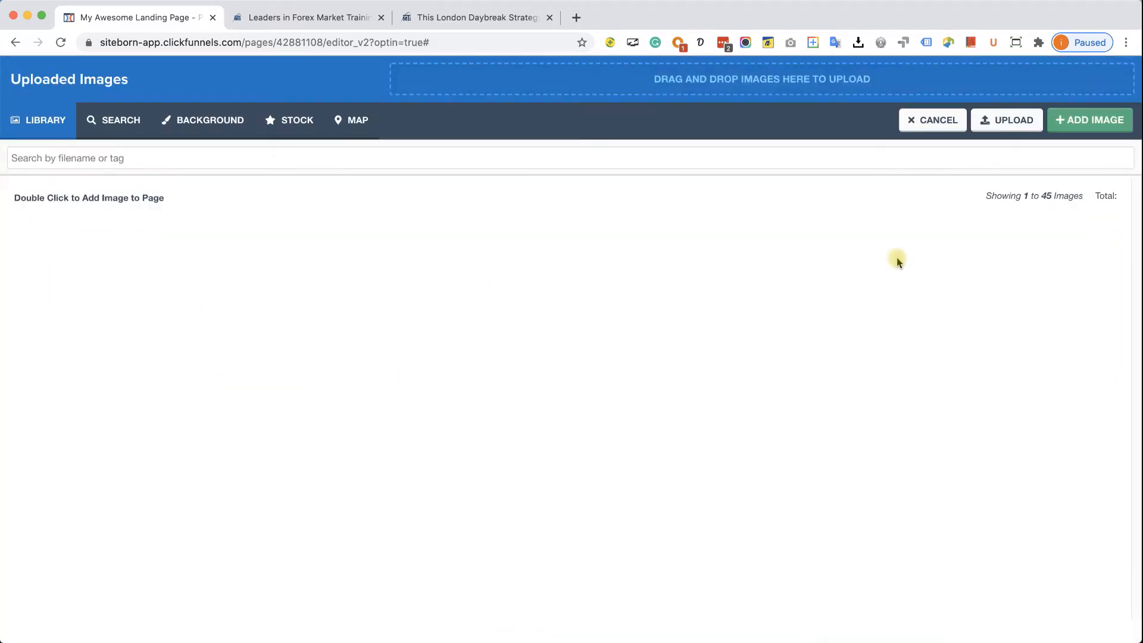
click(998, 128)
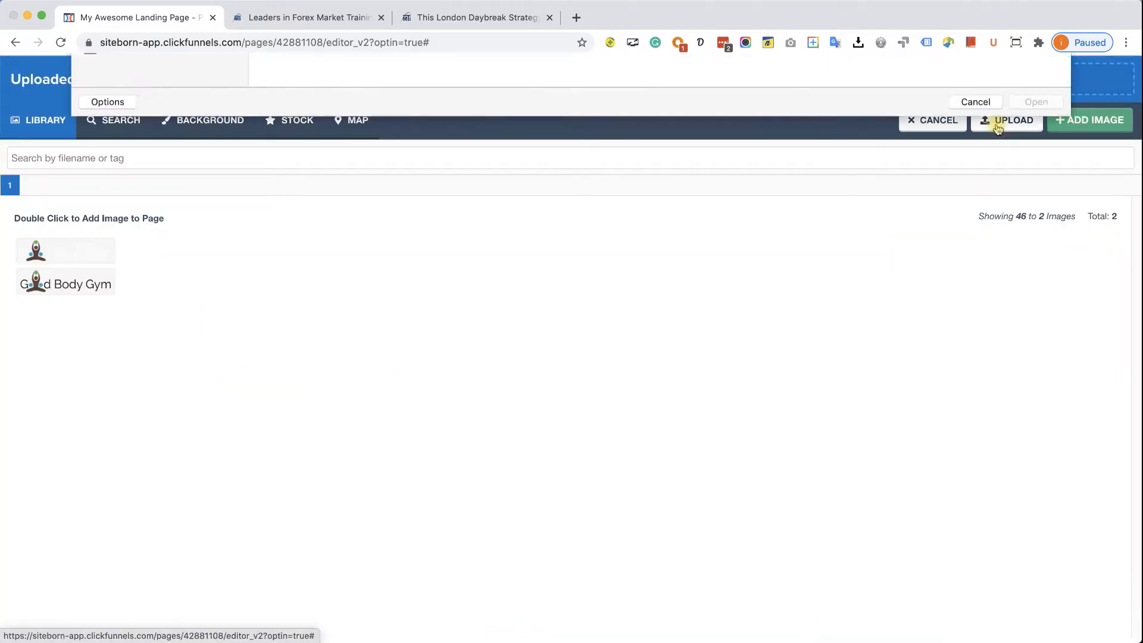
drag(419, 180, 262, 84)
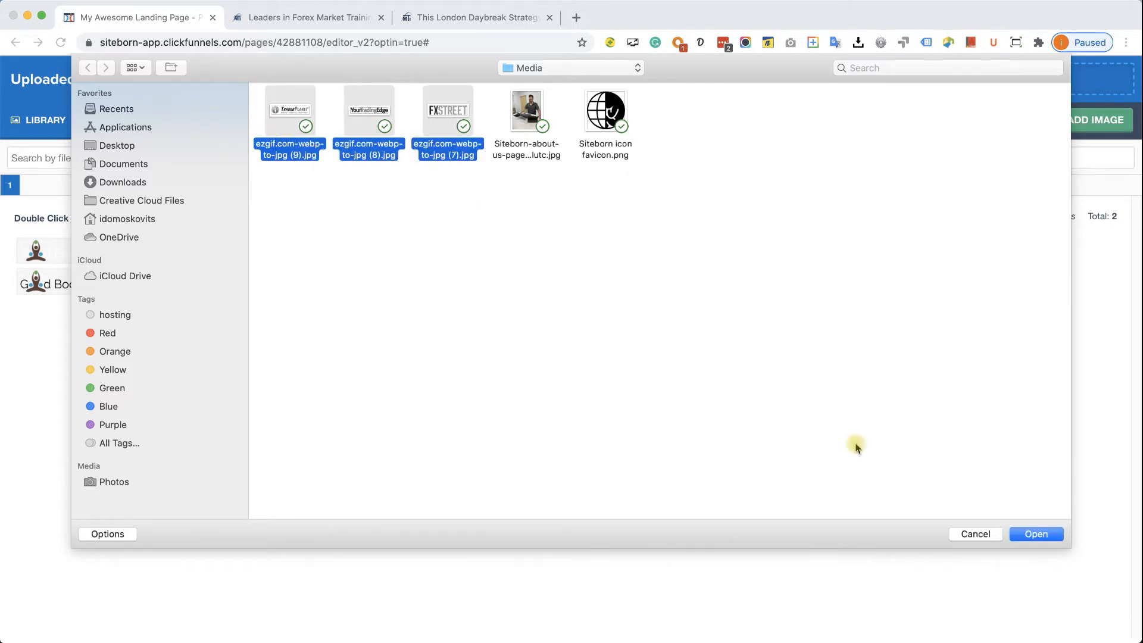
click(1046, 534)
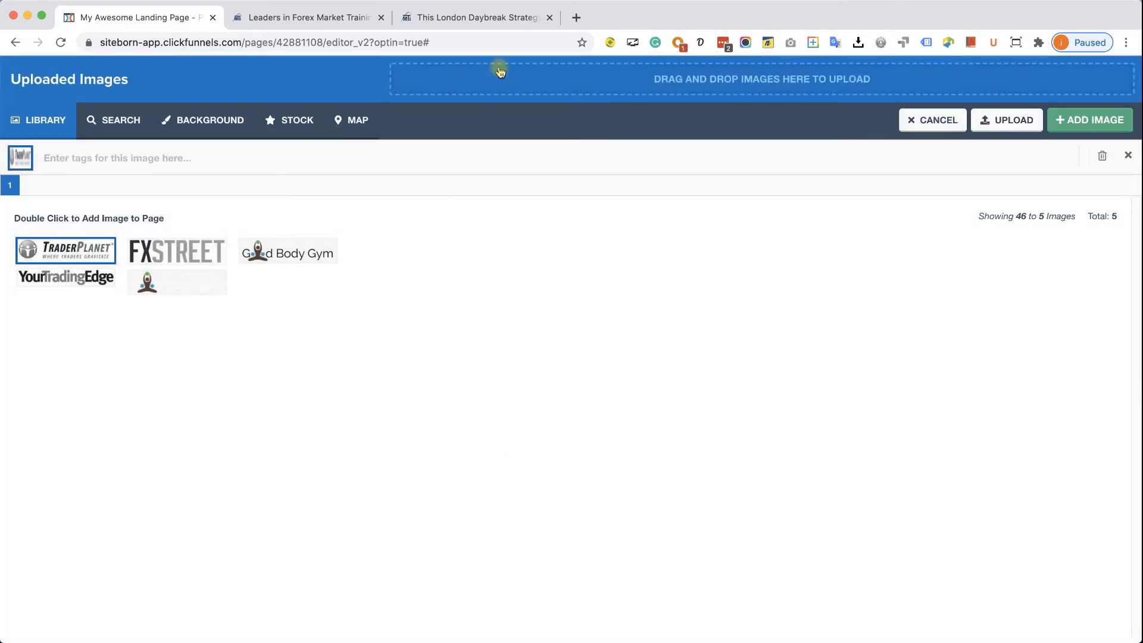
- Put the FXSTREET logo into the first image slot after checking the reference order
click(523, 17)
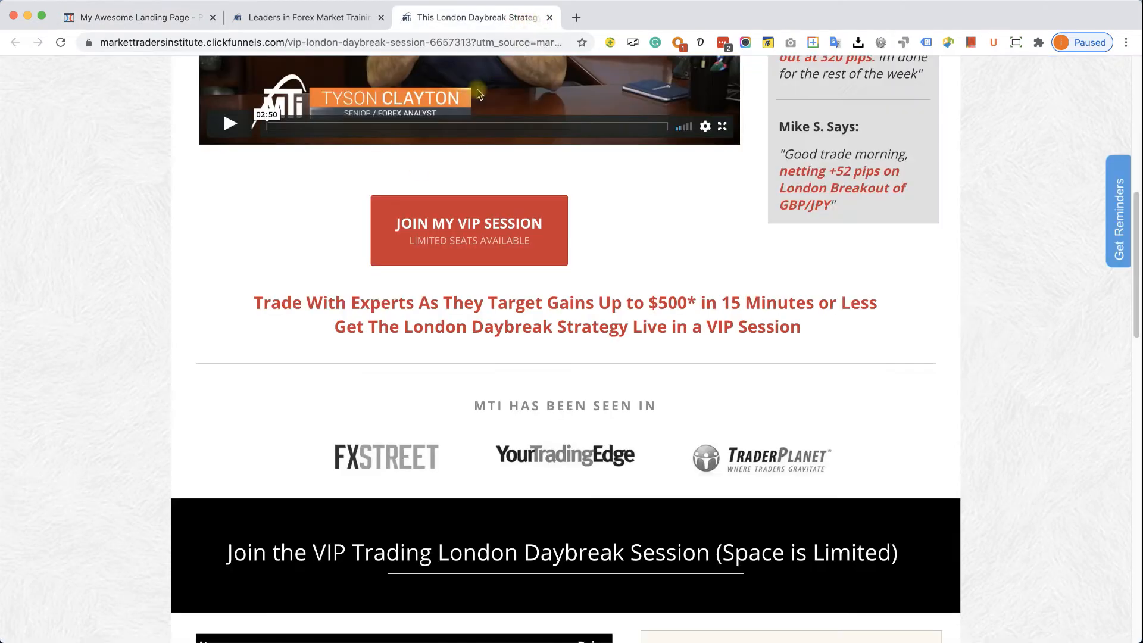
click(148, 18)
click(145, 250)
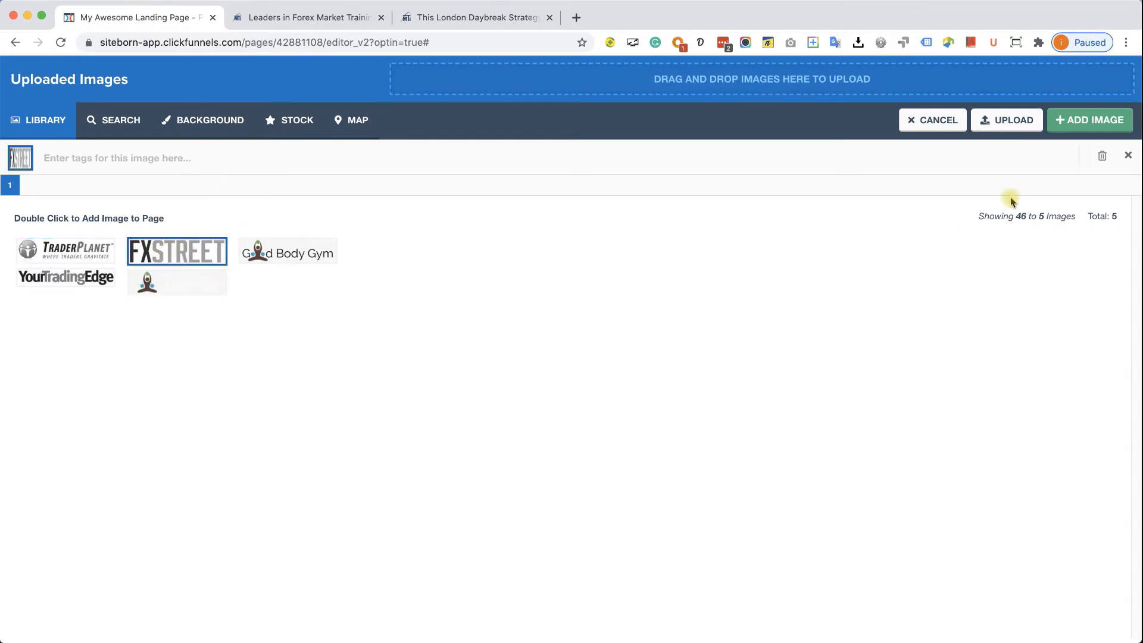
click(1089, 120)
- Replace the second placeholder with the YourTradingEdge logo from Uploaded Images
click(475, 536)
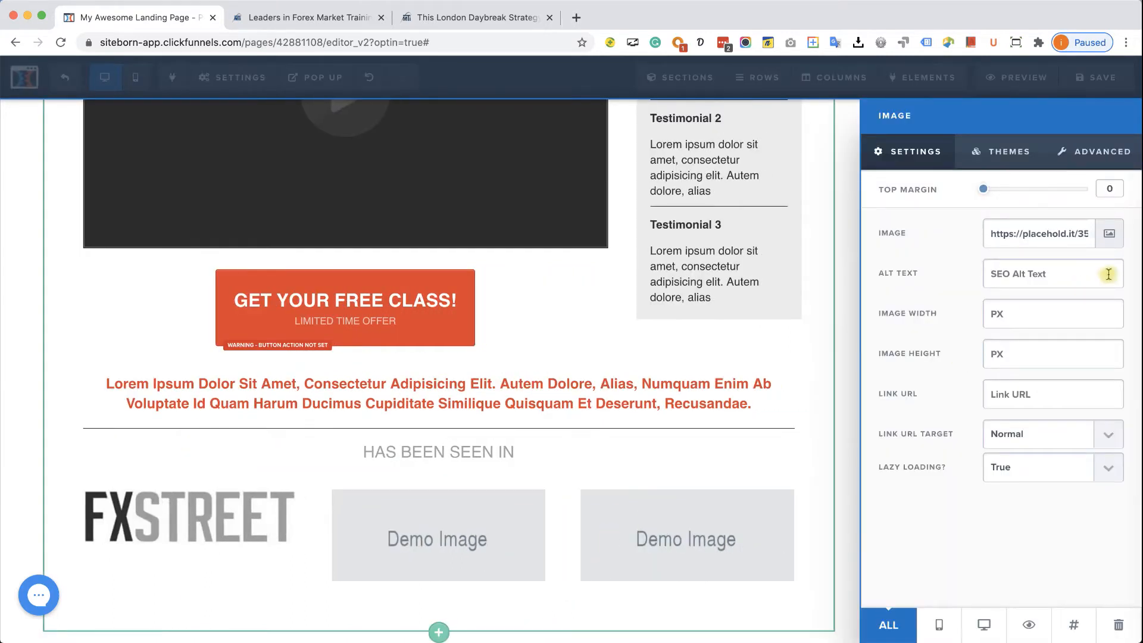
click(1109, 233)
click(81, 257)
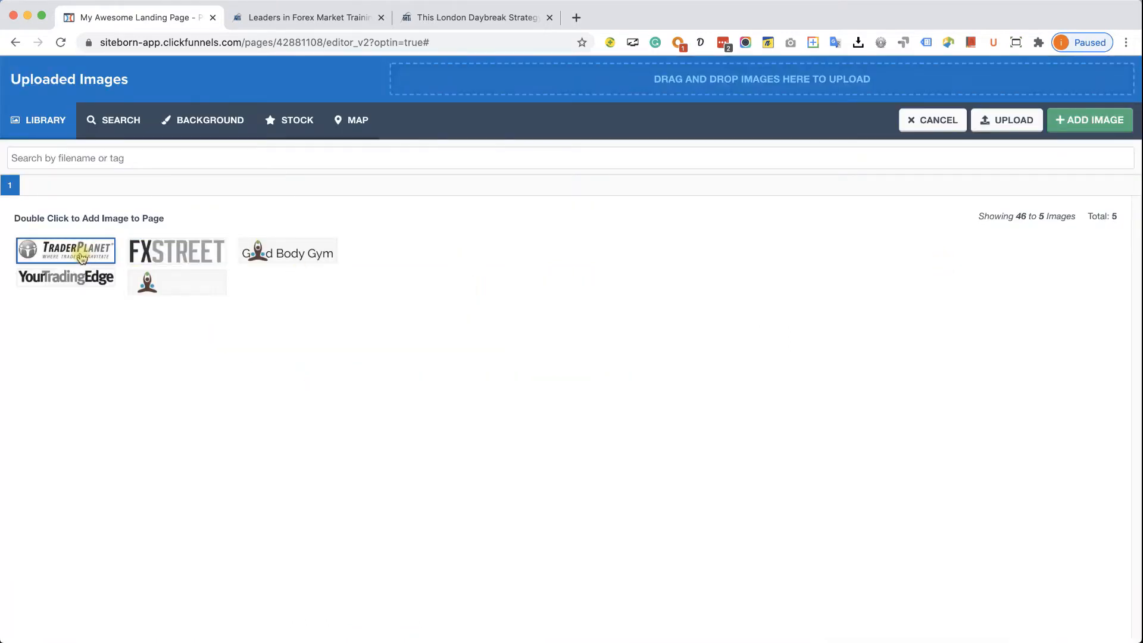
click(71, 272)
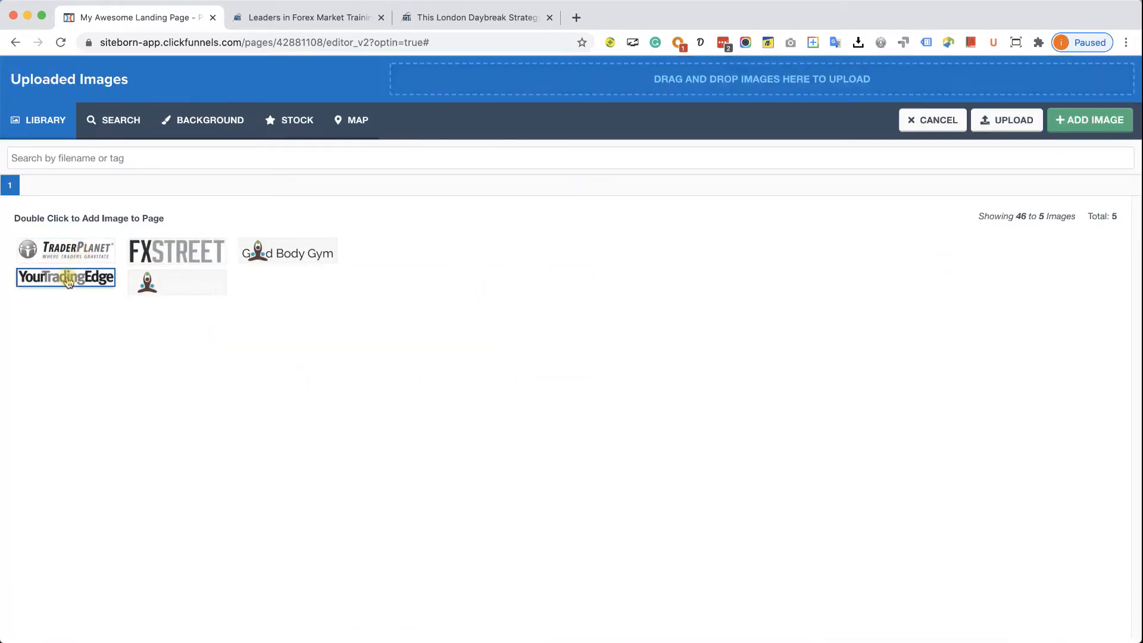
click(466, 19)
click(156, 18)
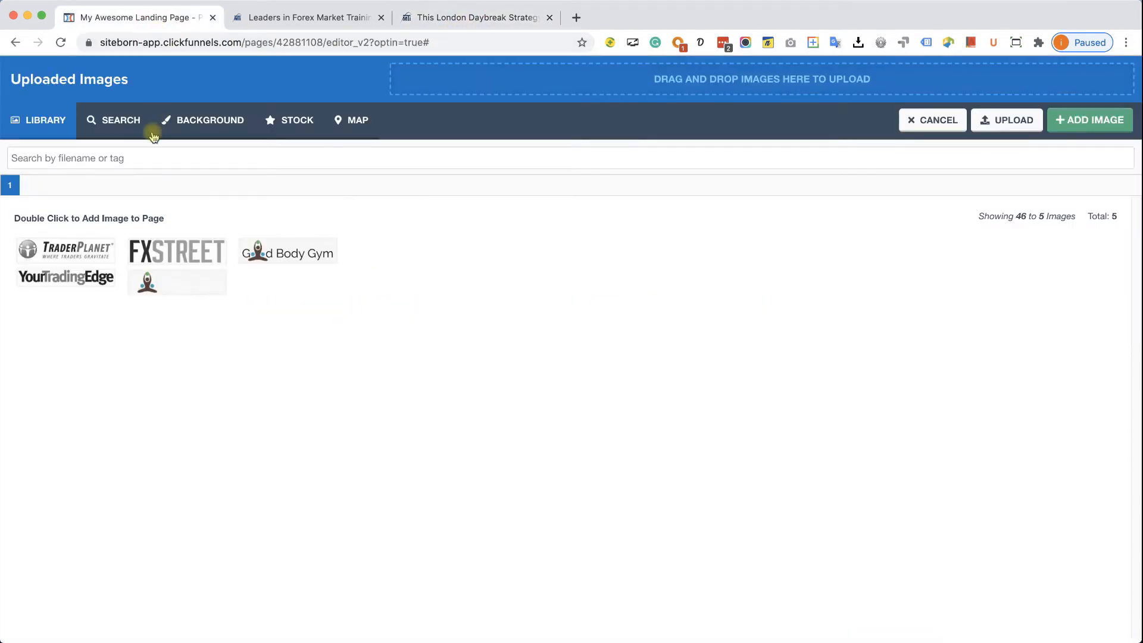
click(68, 274)
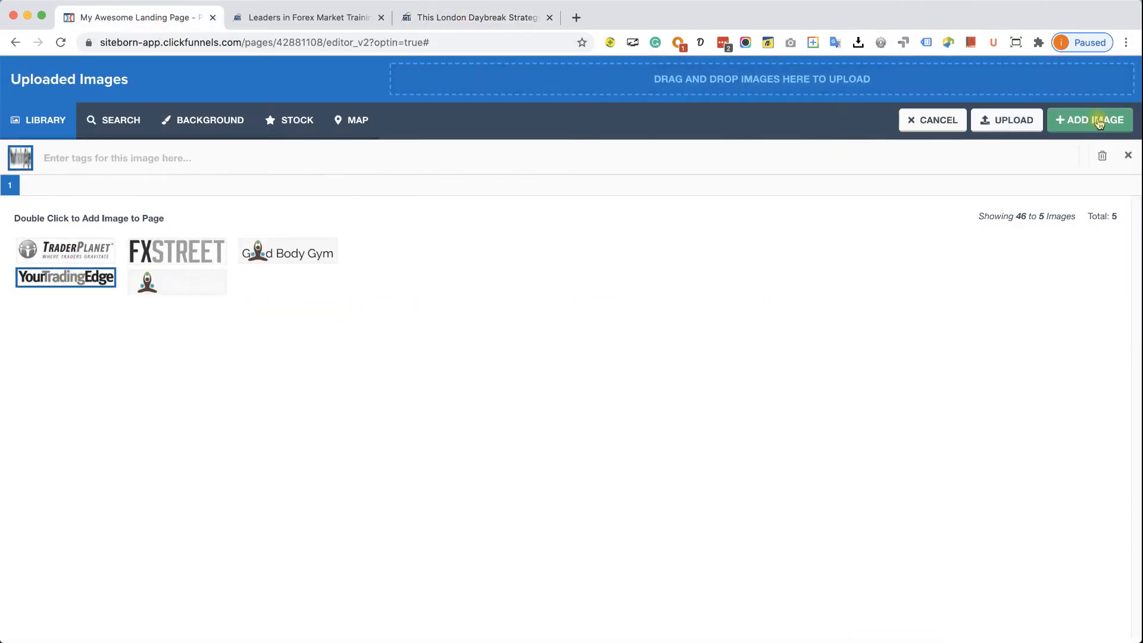
click(1097, 130)
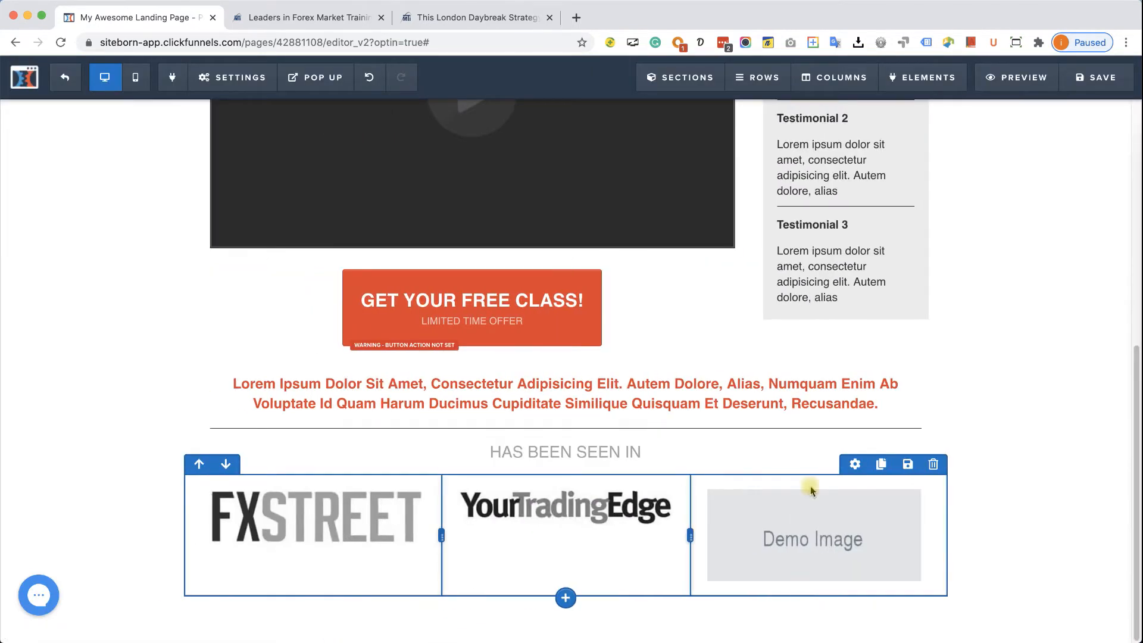
- Replace the third placeholder with the TraderPlanet logo
click(737, 540)
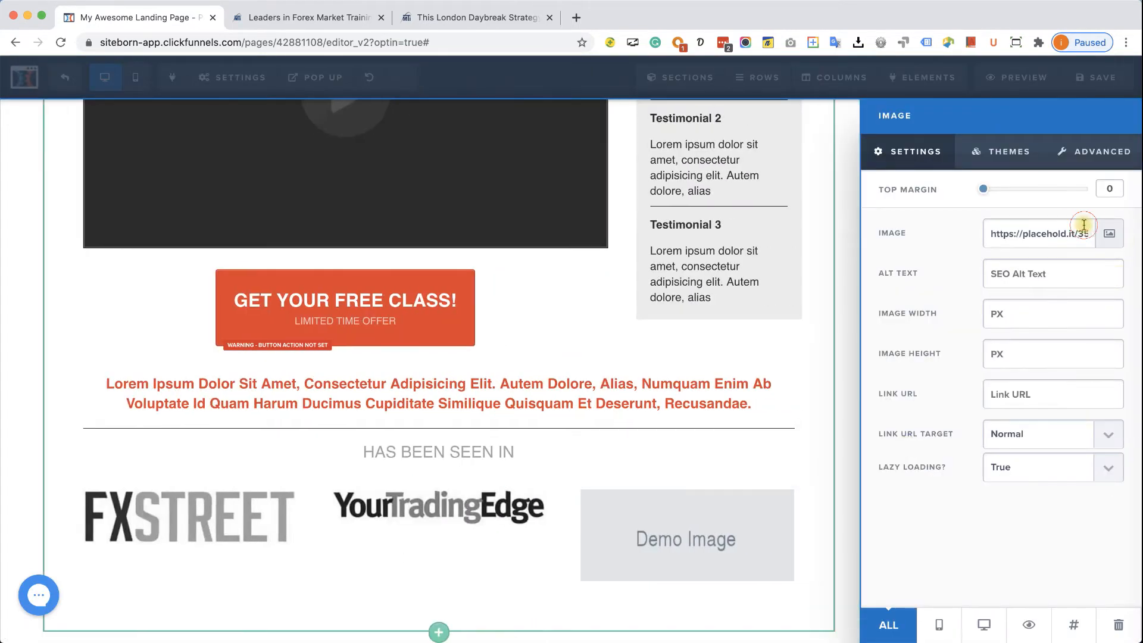
click(1109, 234)
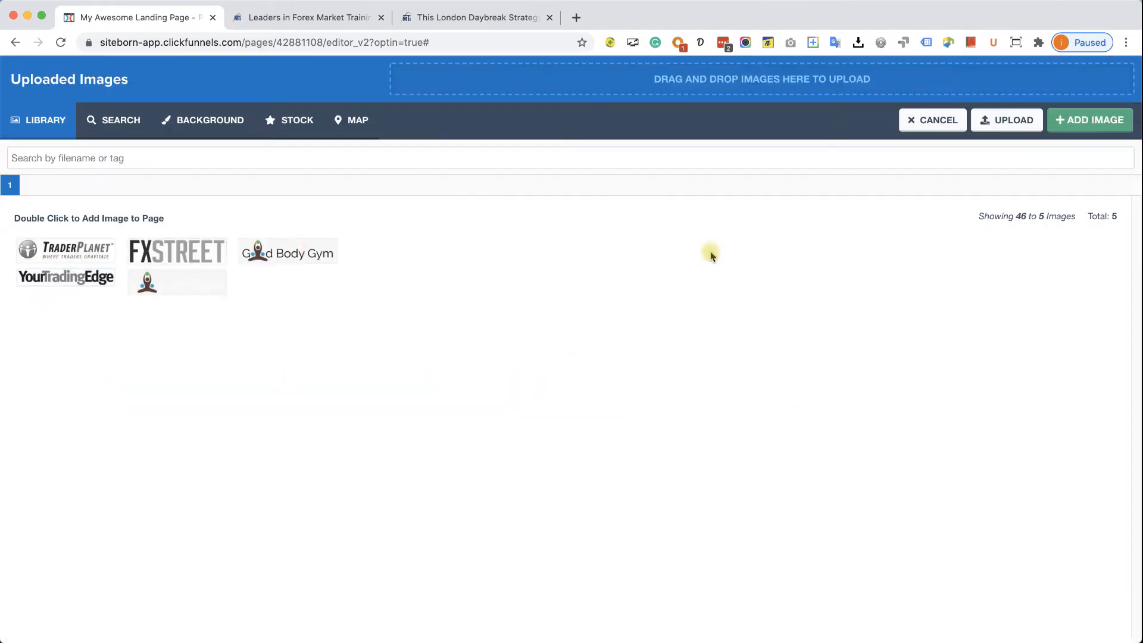
click(70, 260)
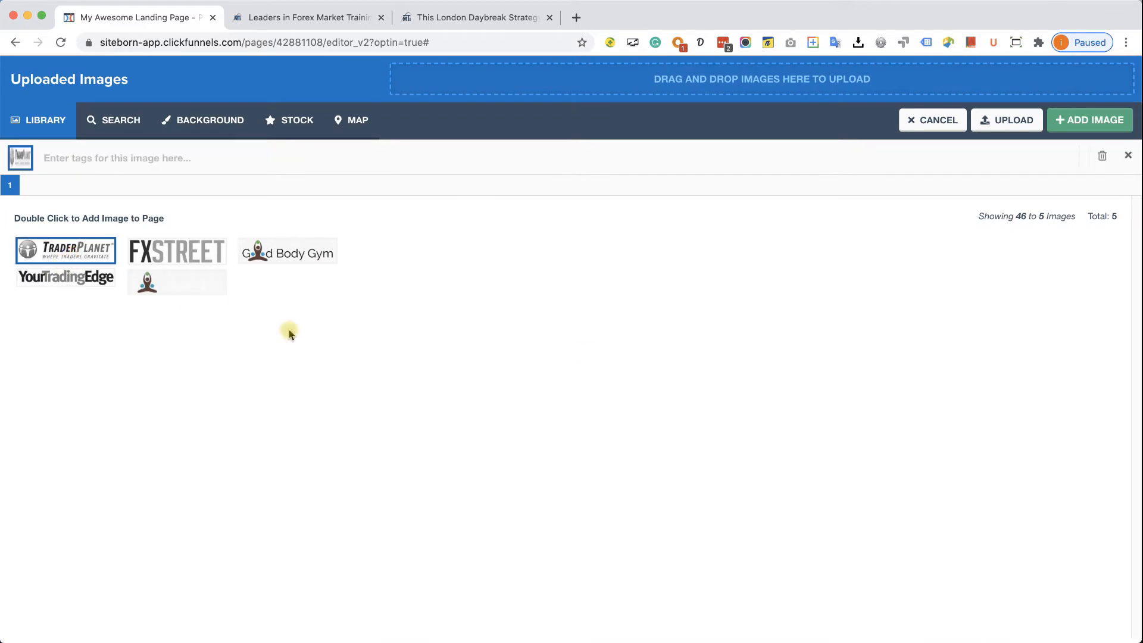
click(1091, 121)
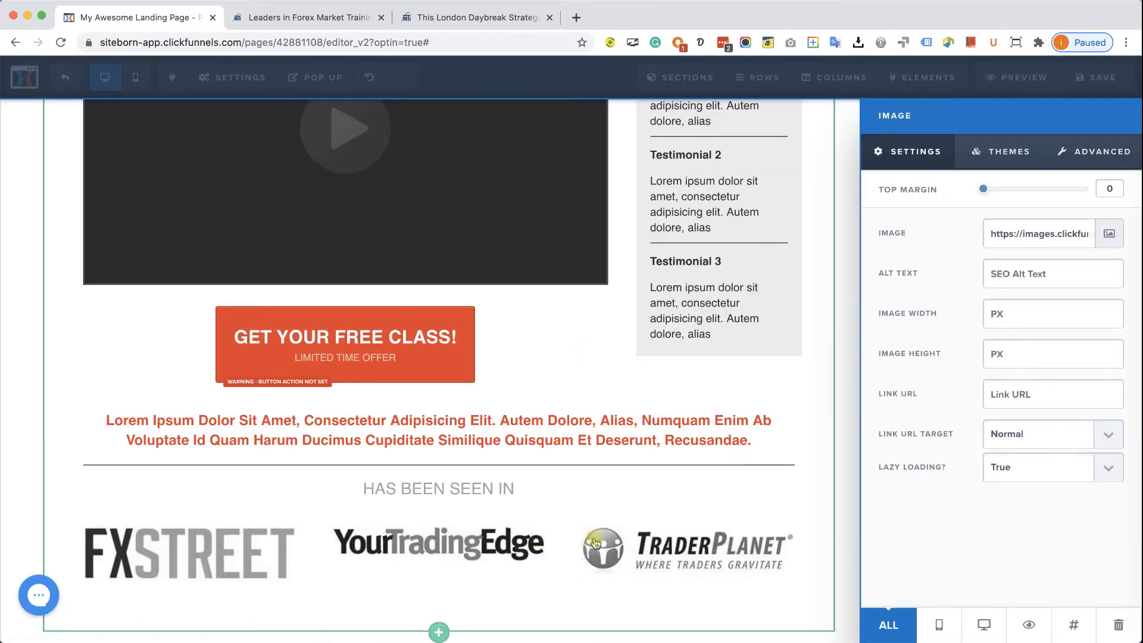
click(639, 542)
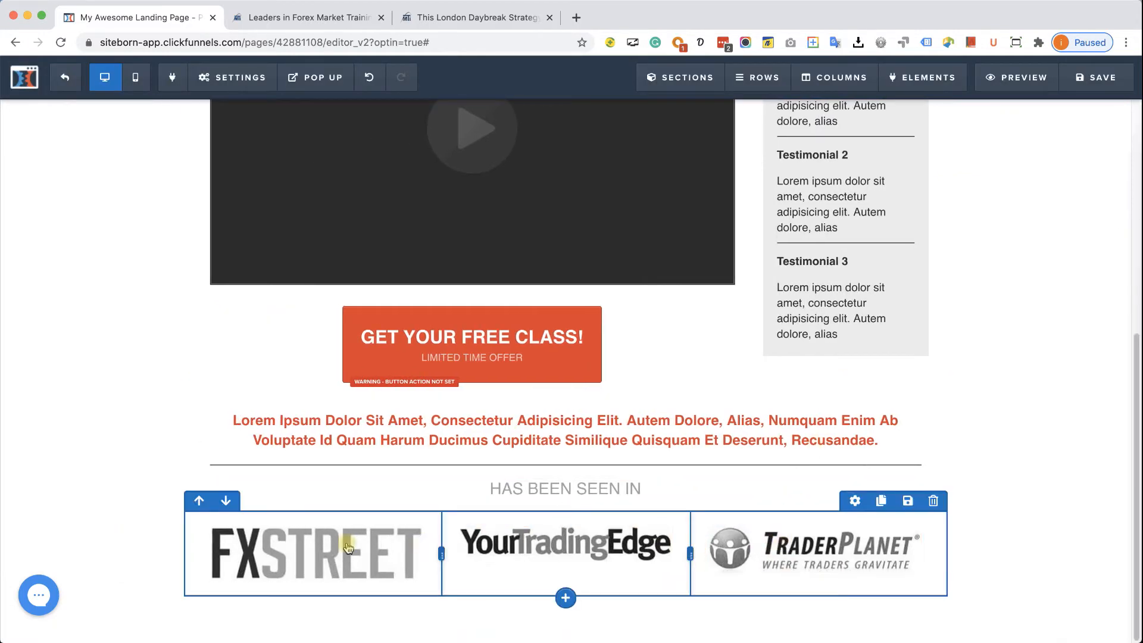
- Set the FXSTREET, YourTradingEdge and TraderPlanet logos to an image width of 200 px
click(311, 545)
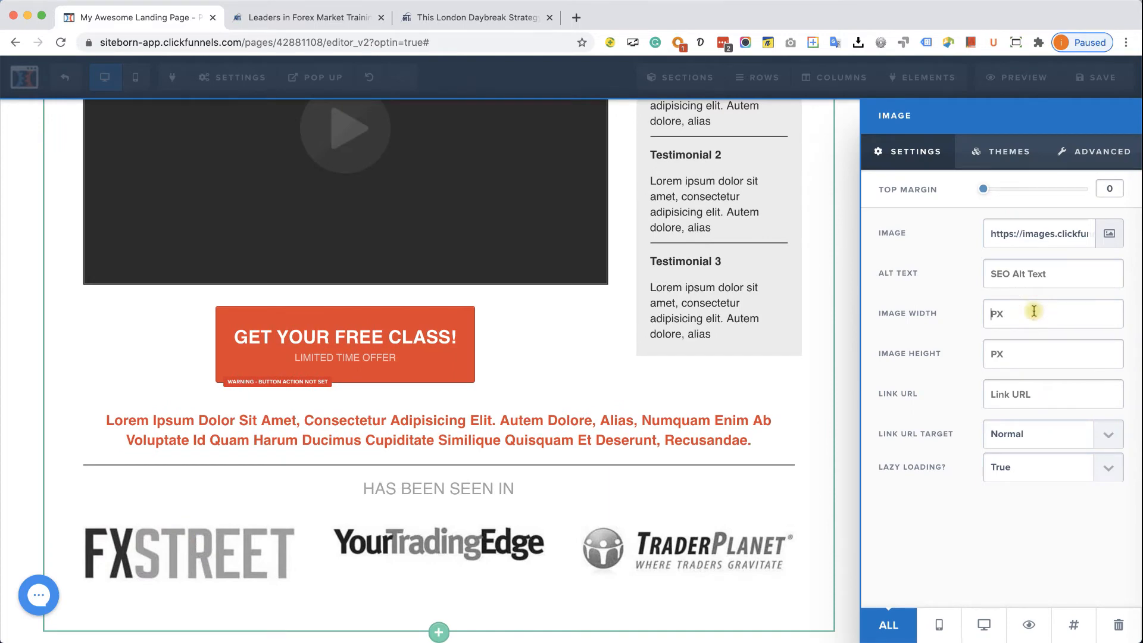
text(100)
key(BackSpace)
text(200)
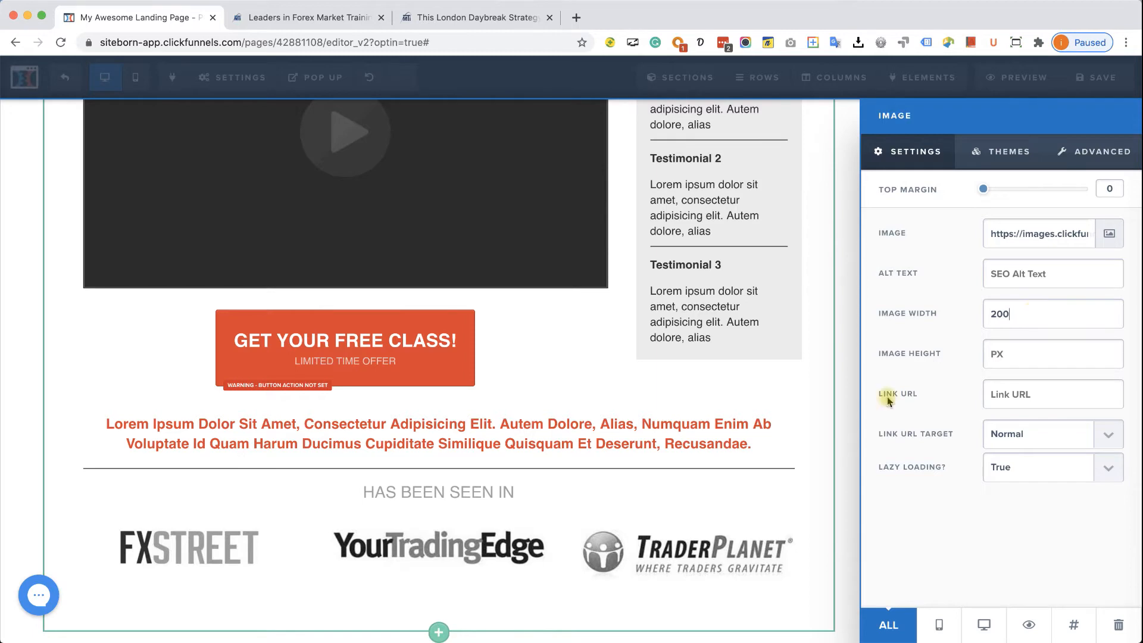
click(382, 553)
text(200)
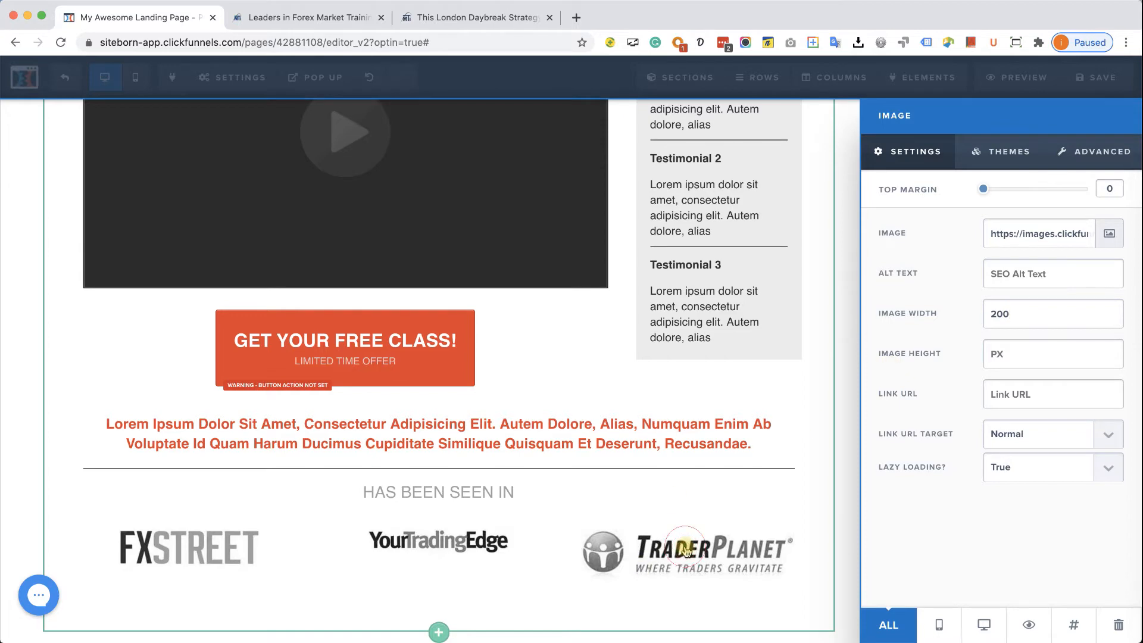
click(686, 552)
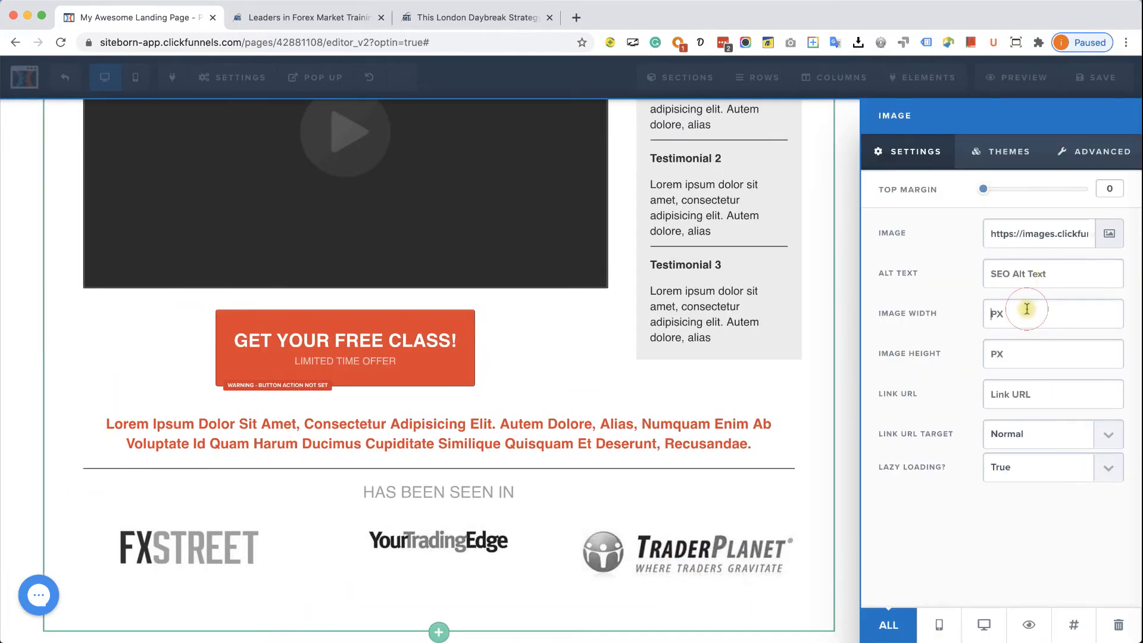
text(200)
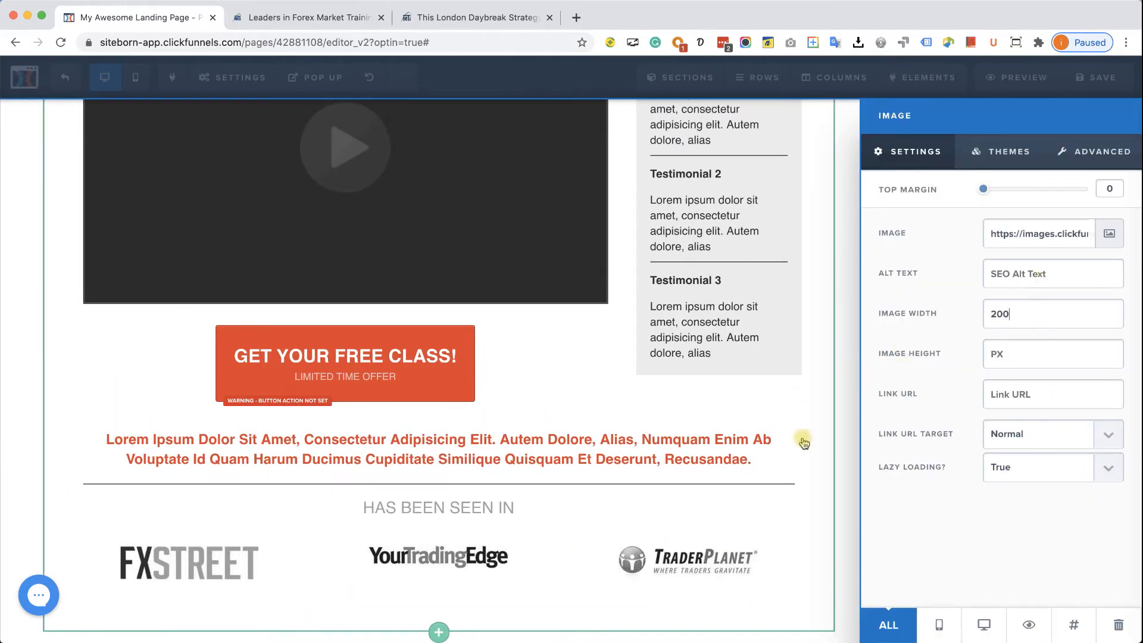
click(704, 439)
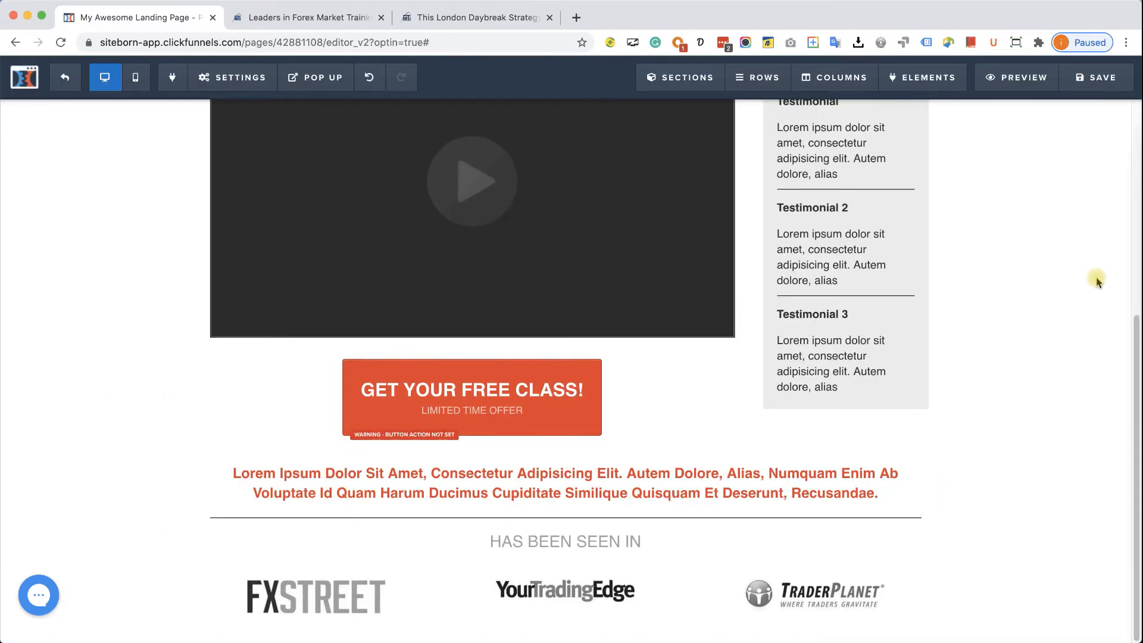
click(483, 17)
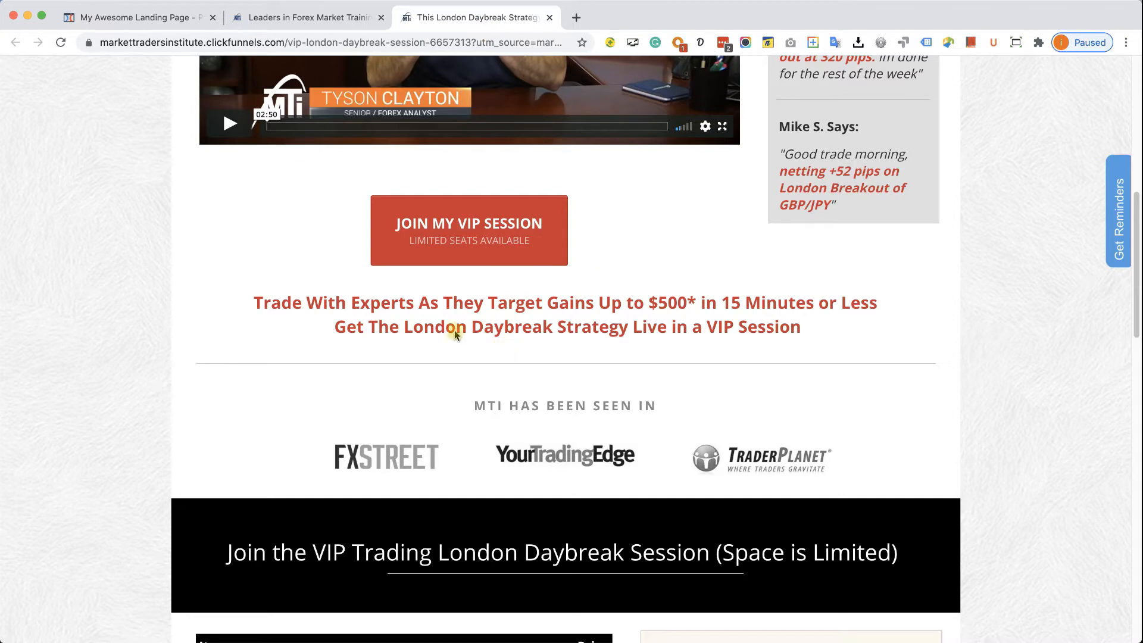
- Increase the top margin of the logo row and the red paragraph row
click(126, 19)
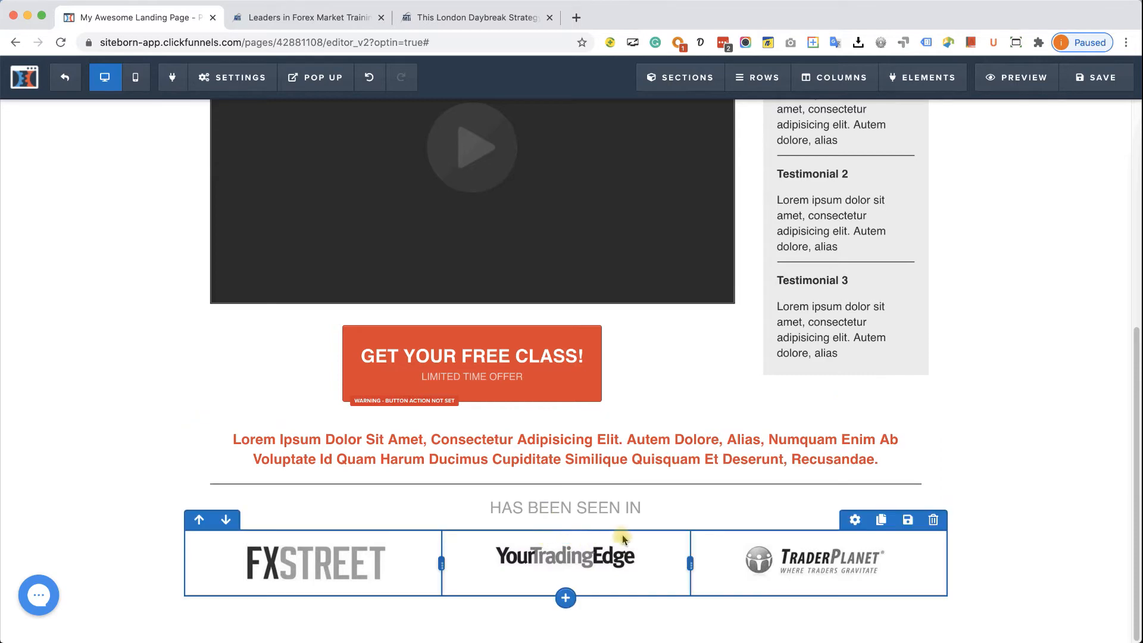
click(855, 520)
drag(981, 189, 1002, 189)
click(480, 545)
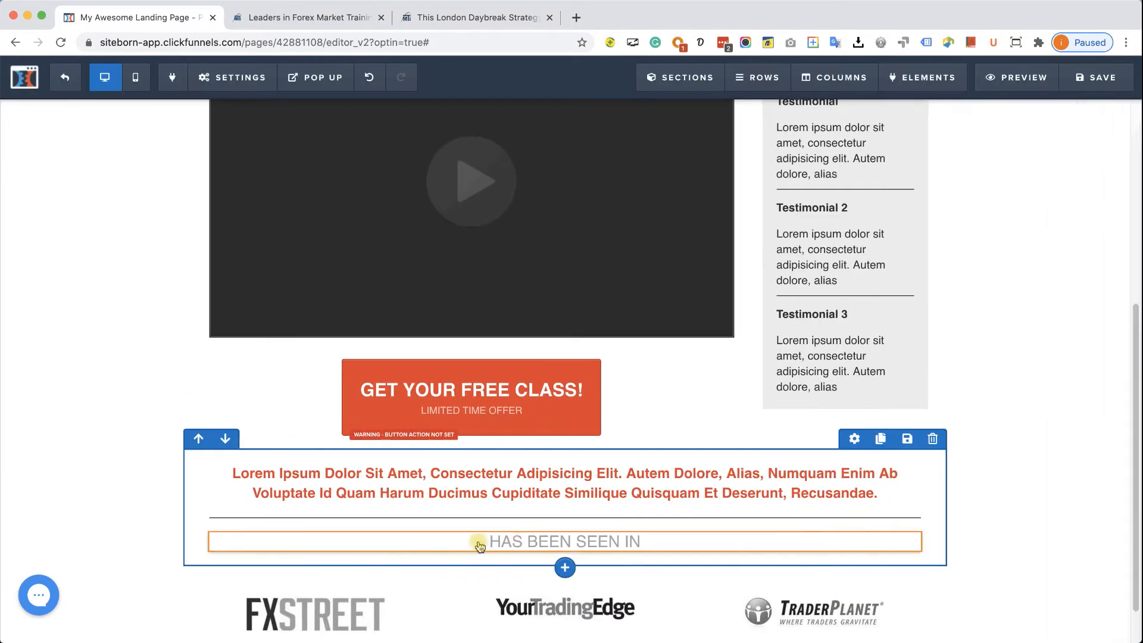
click(855, 439)
drag(992, 190, 1005, 189)
click(506, 538)
- Raise the divider's top margin to 28 and add top margin above the 'HAS BEEN SEEN IN' heading
click(548, 535)
click(553, 558)
click(619, 559)
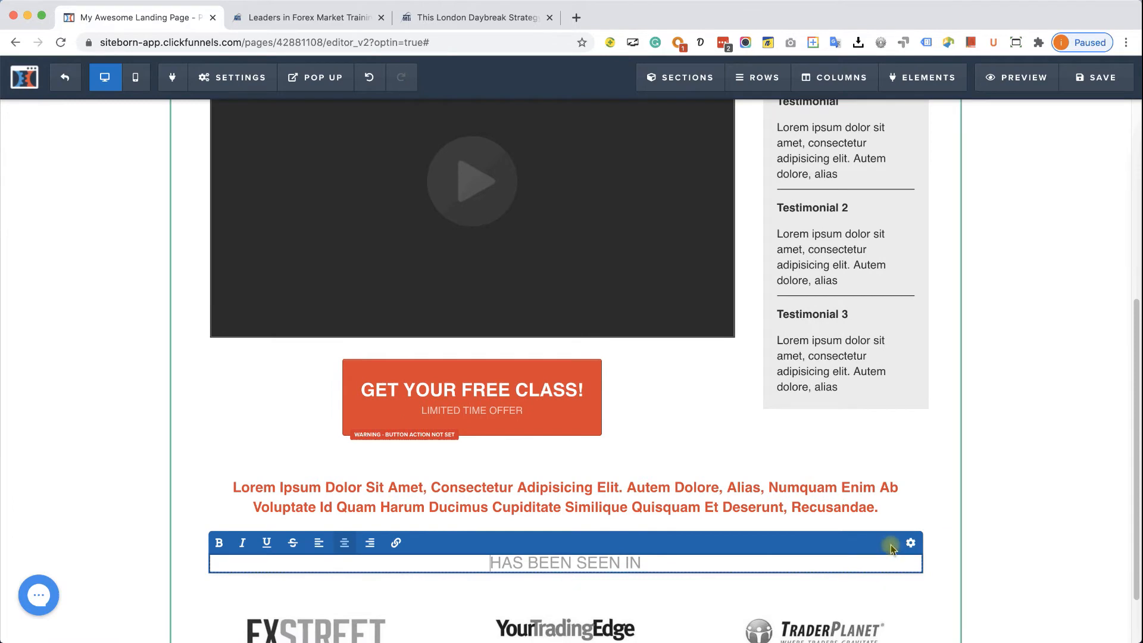
click(910, 542)
drag(994, 189, 1005, 190)
click(739, 454)
scroll(992, 430, up, 5)
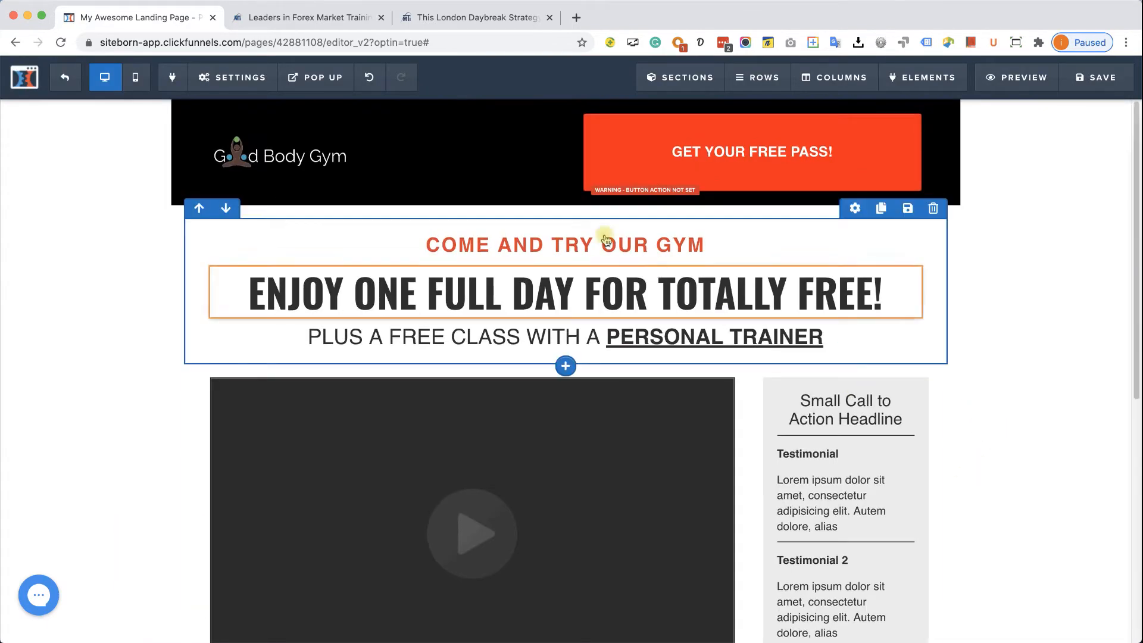
scroll(541, 315, down, 7)
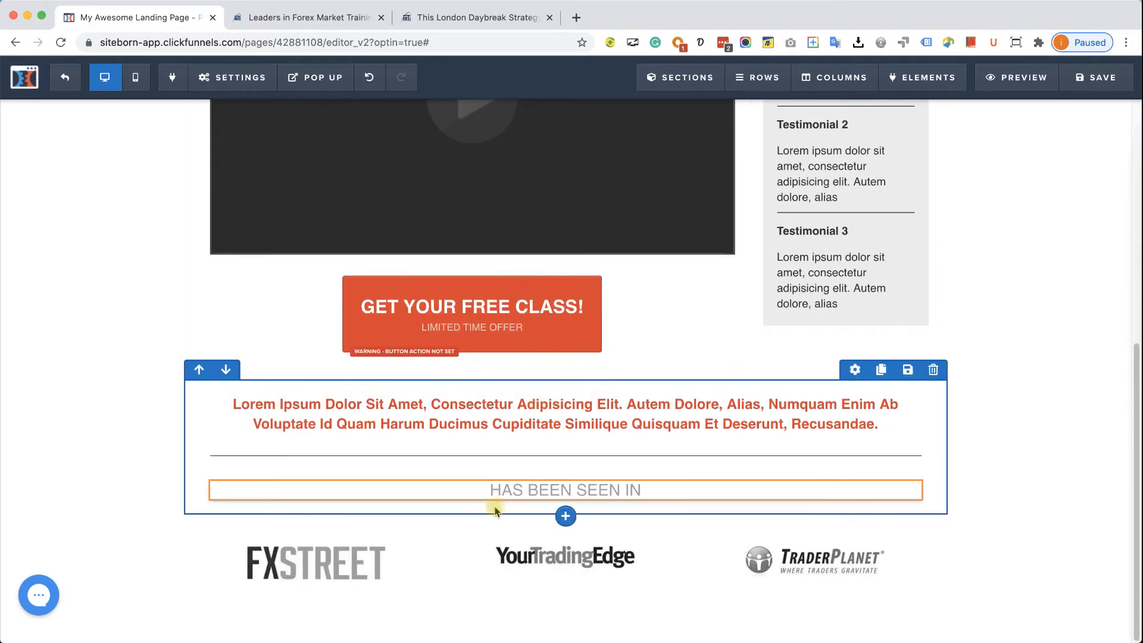
- Compare the new spacing against the reference sales page
click(524, 17)
scroll(839, 347, up, 8)
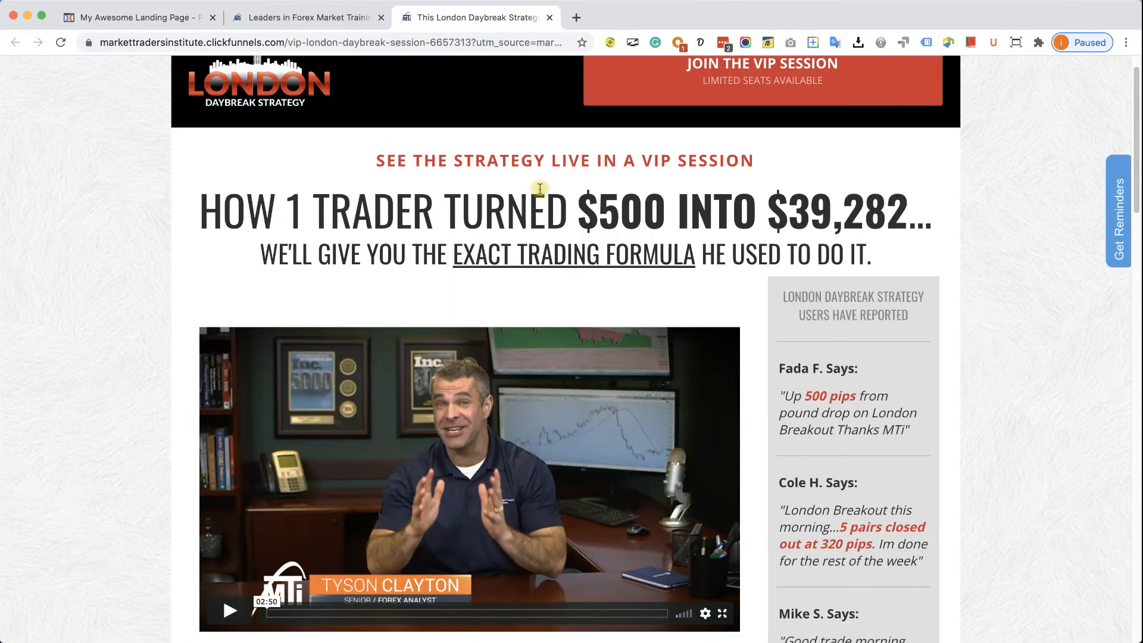
scroll(540, 189, down, 10)
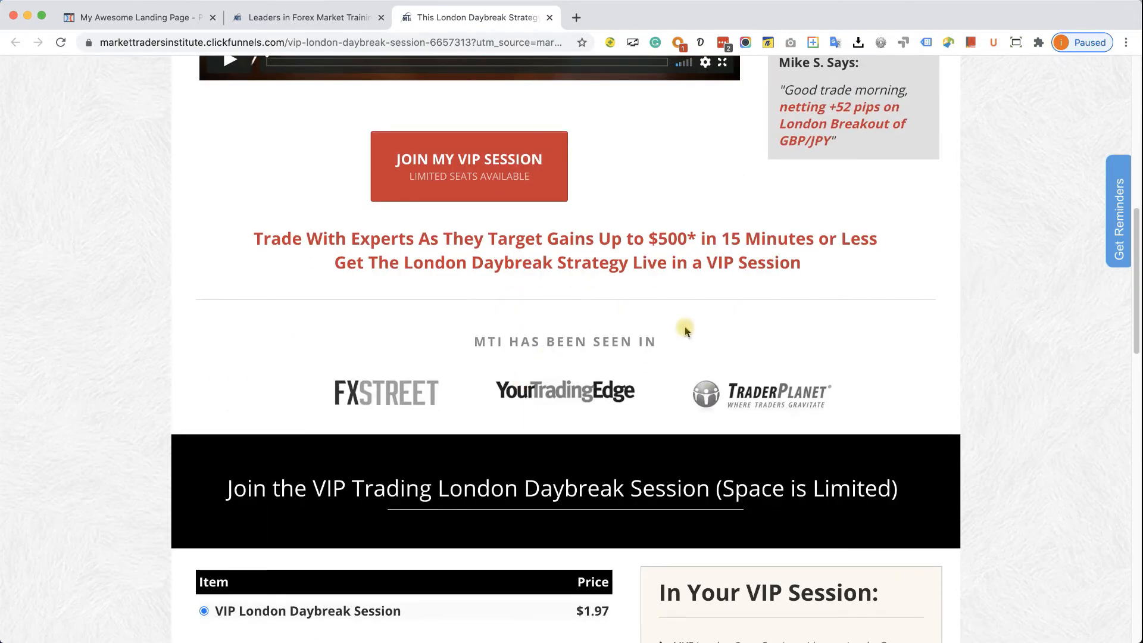
scroll(677, 322, up, 9)
scroll(623, 309, down, 5)
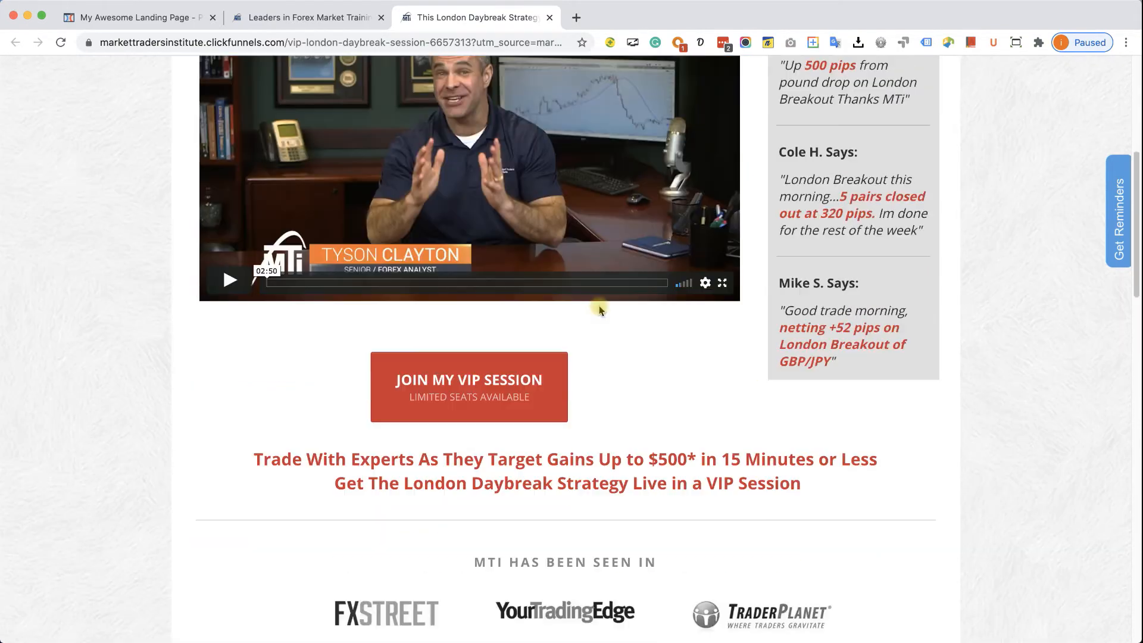
scroll(599, 309, down, 2)
click(140, 17)
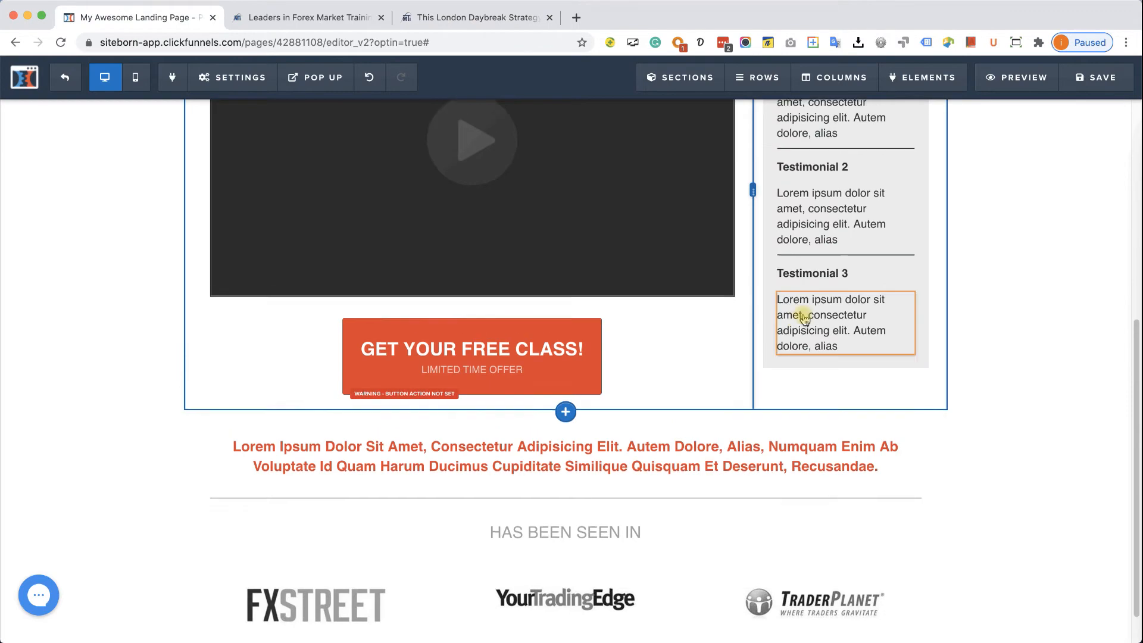
scroll(803, 318, up, 5)
scroll(841, 324, down, 6)
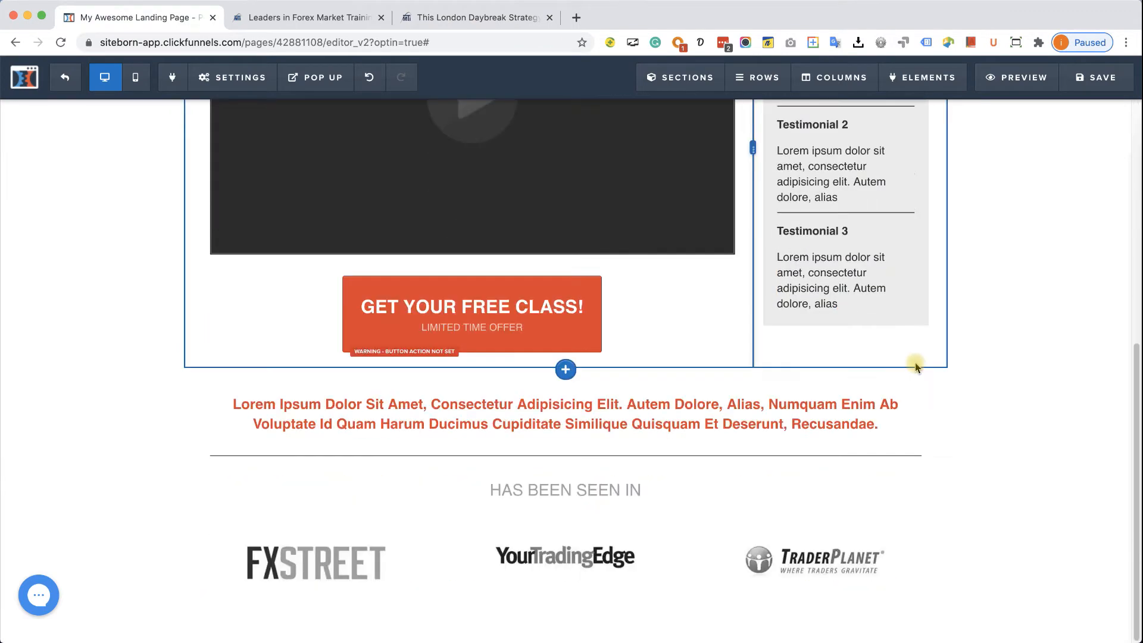
scroll(1024, 439, up, 1)
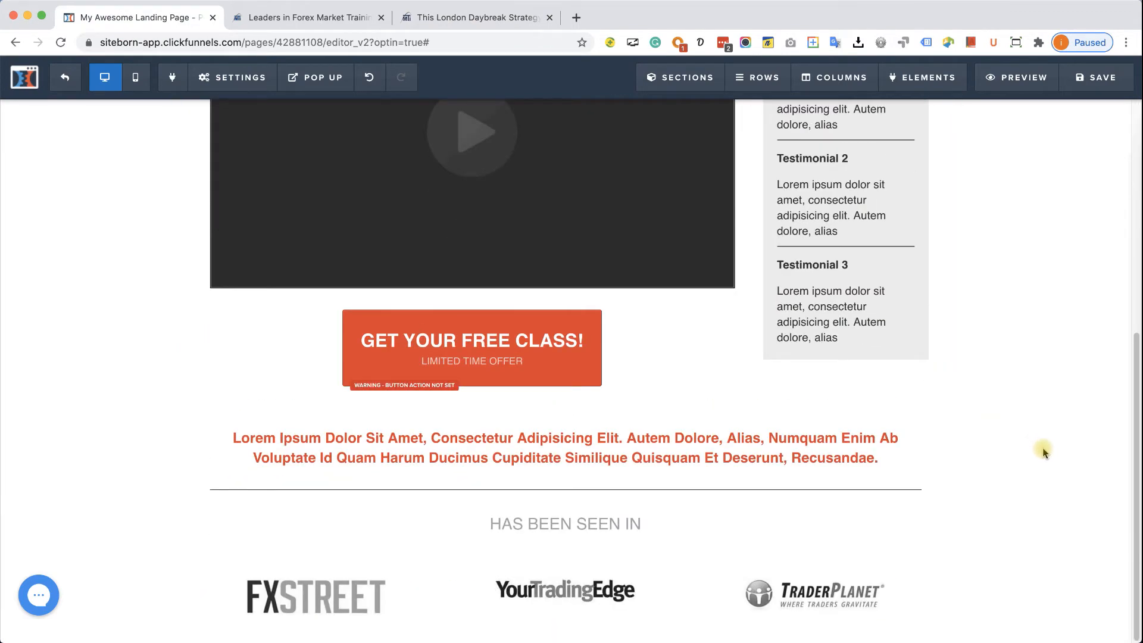
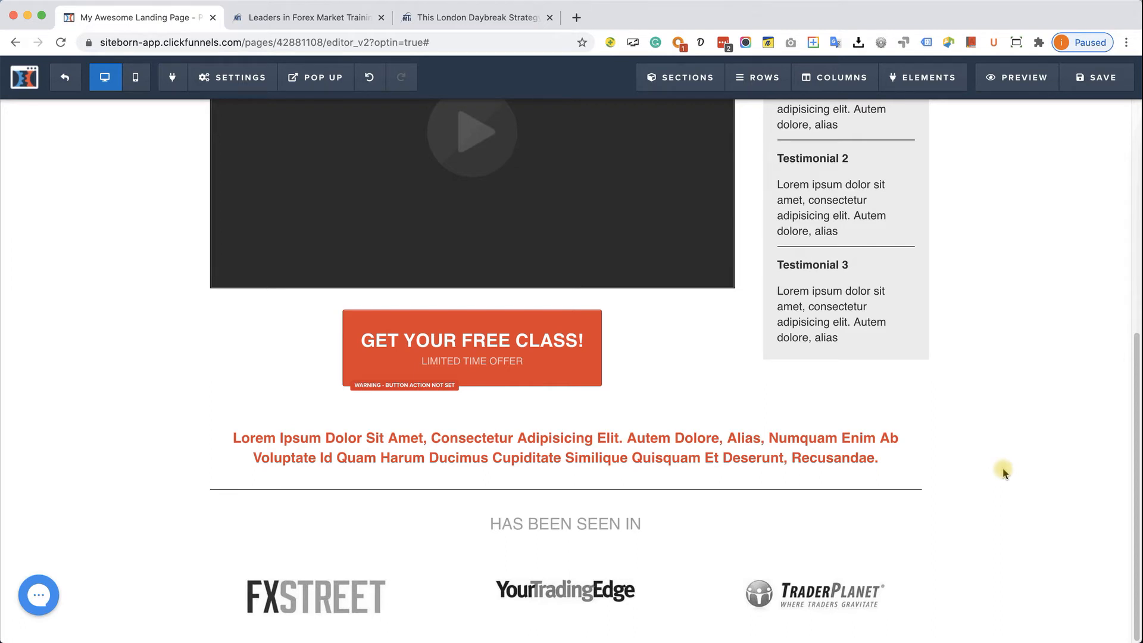
- Review the reference checkout page, then return to the landing page editor
click(462, 20)
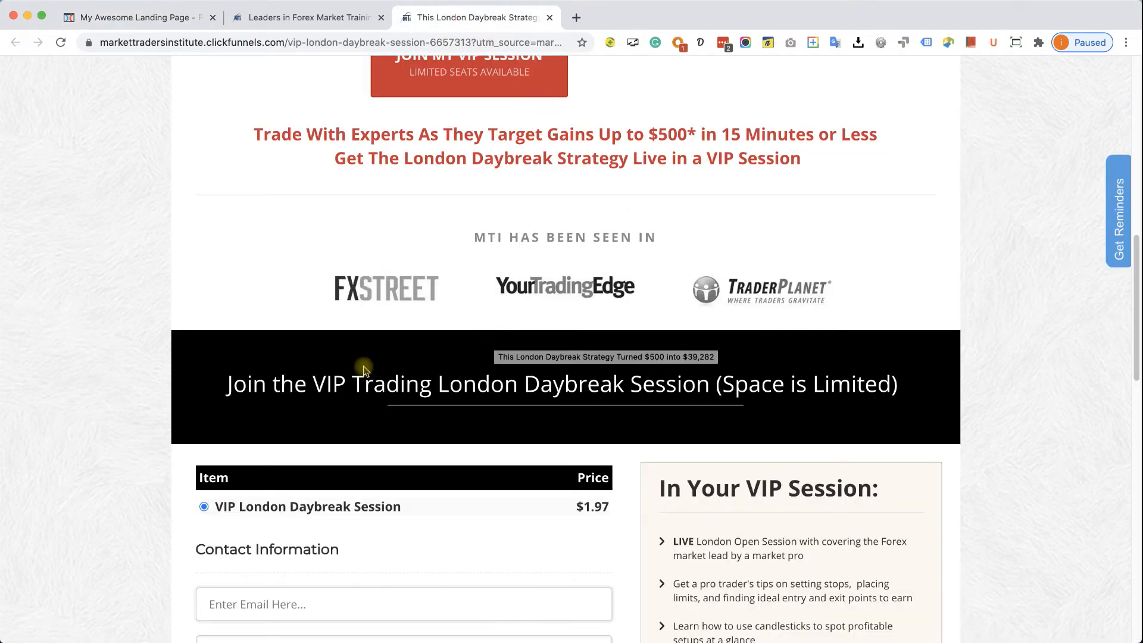
scroll(369, 368, down, 3)
scroll(570, 238, down, 10)
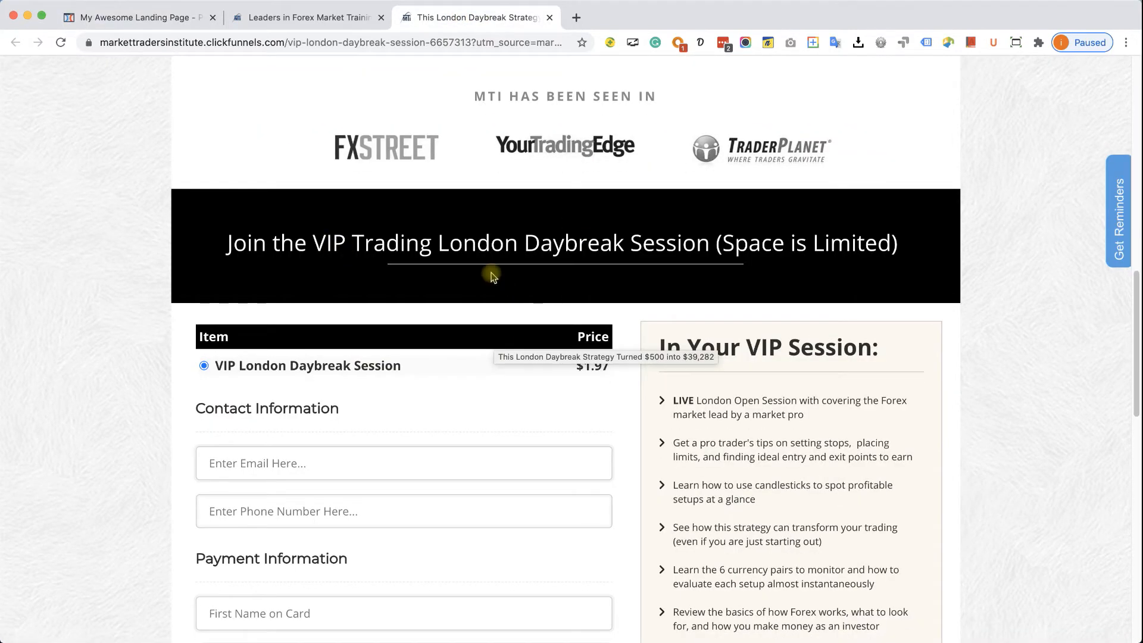
scroll(560, 321, down, 7)
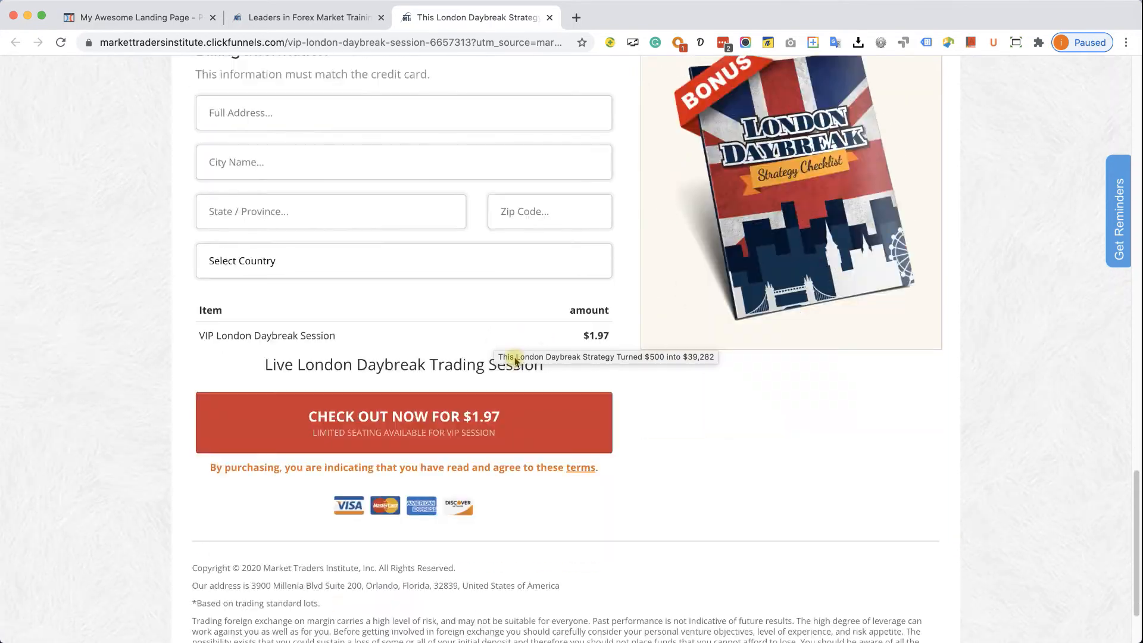
scroll(600, 561, down, 2)
scroll(650, 475, up, 11)
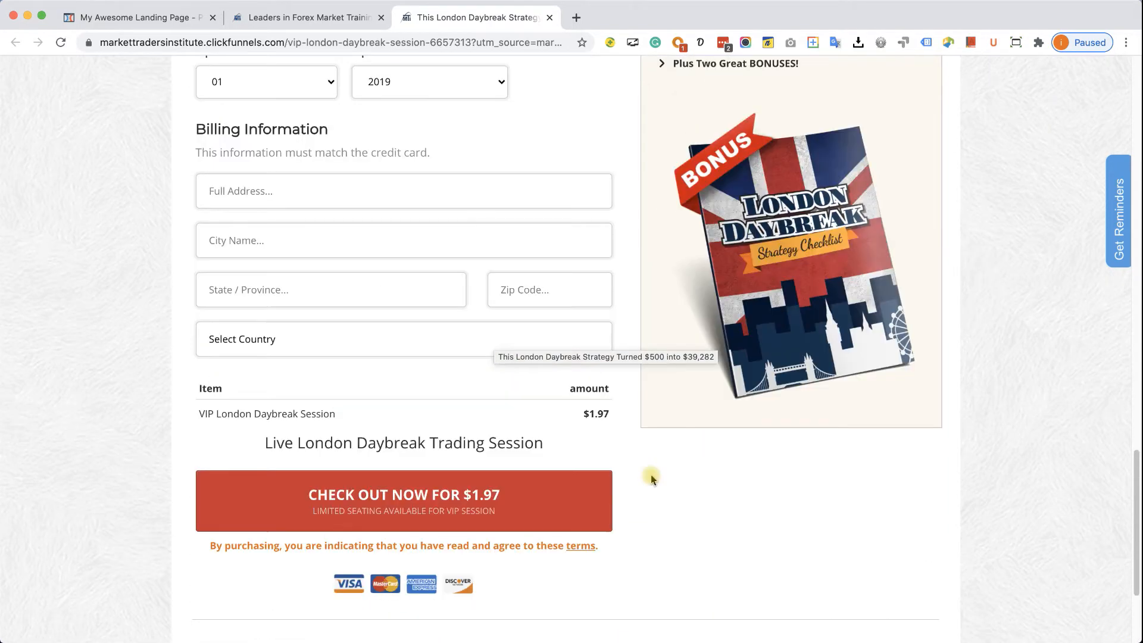
scroll(643, 454, up, 3)
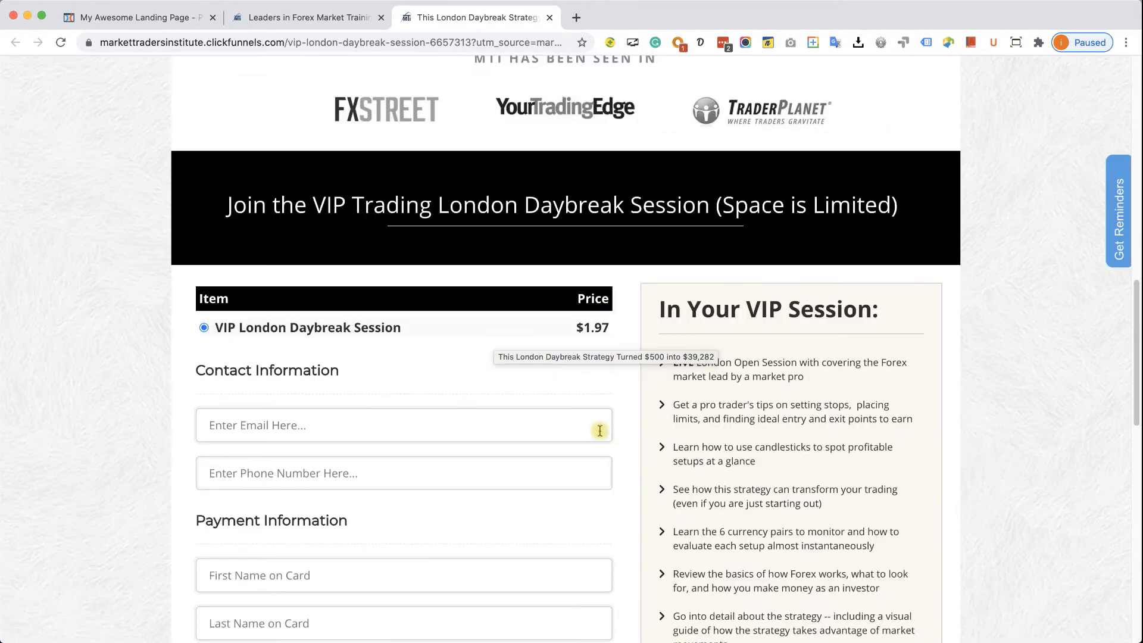
click(141, 19)
scroll(643, 408, down, 1)
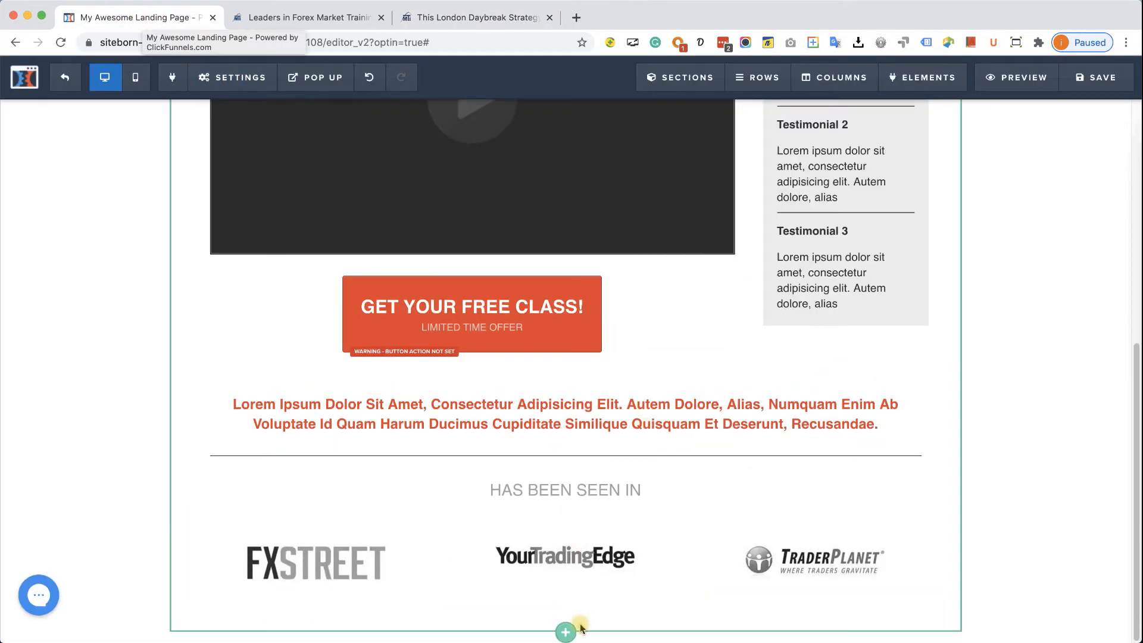
- Insert a wide section below the logos with a solid black (#000000) background
click(567, 632)
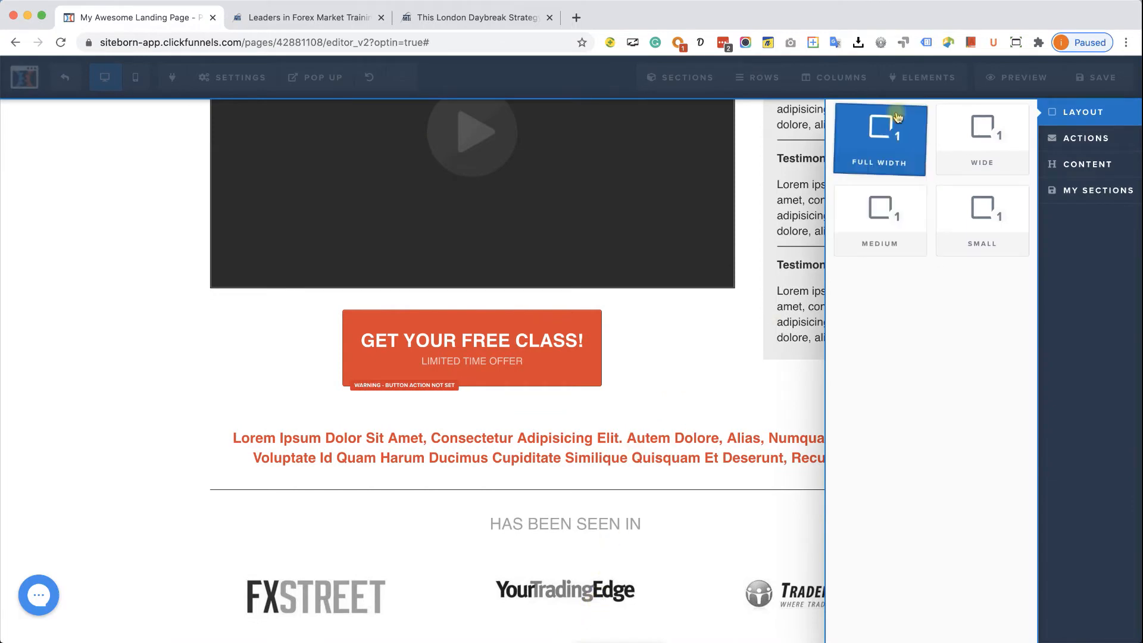
click(964, 138)
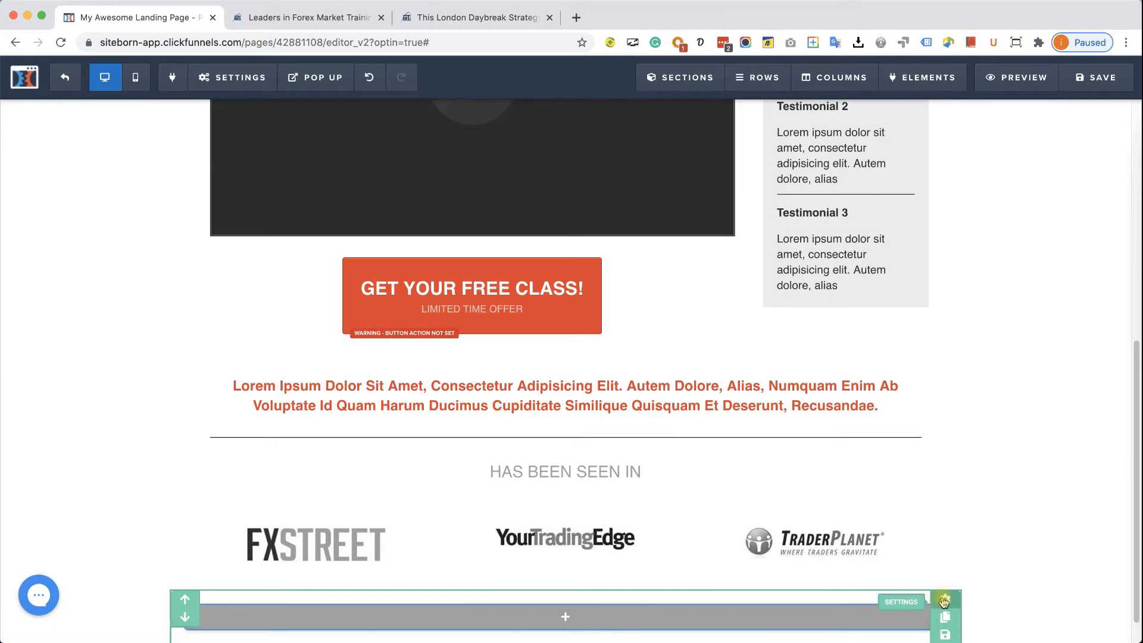
click(944, 602)
click(1004, 412)
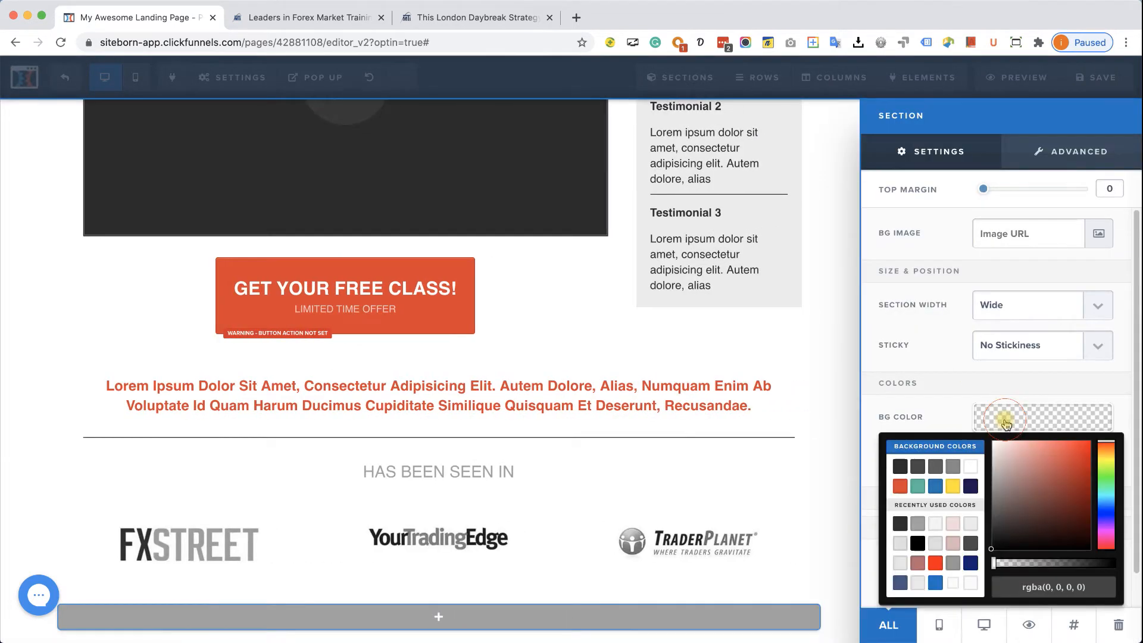
drag(994, 561, 1136, 573)
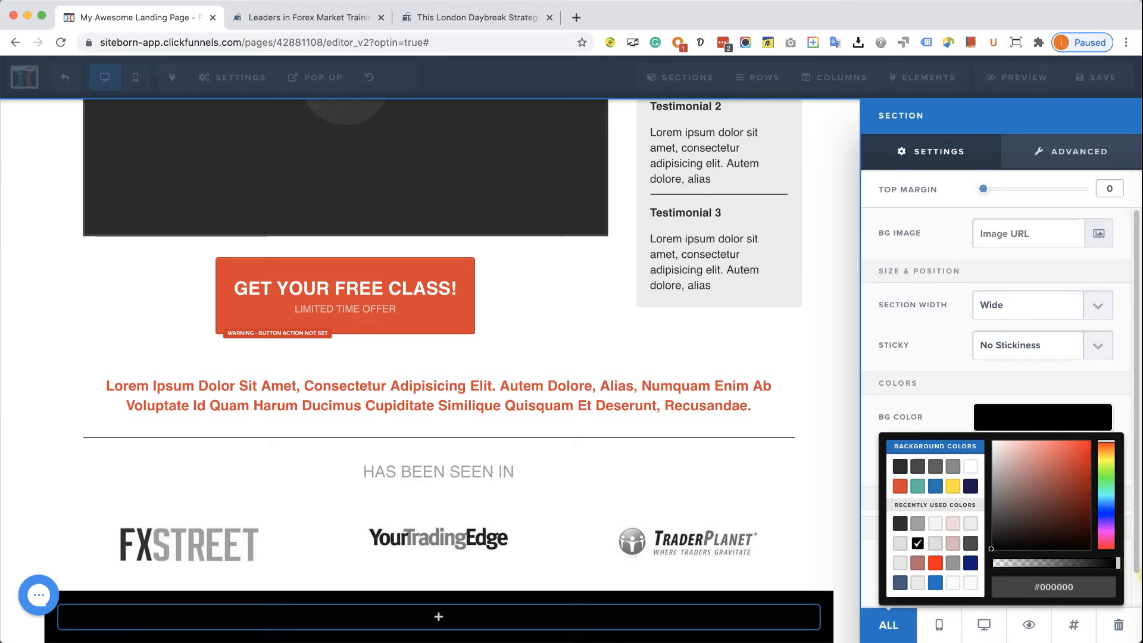
click(419, 617)
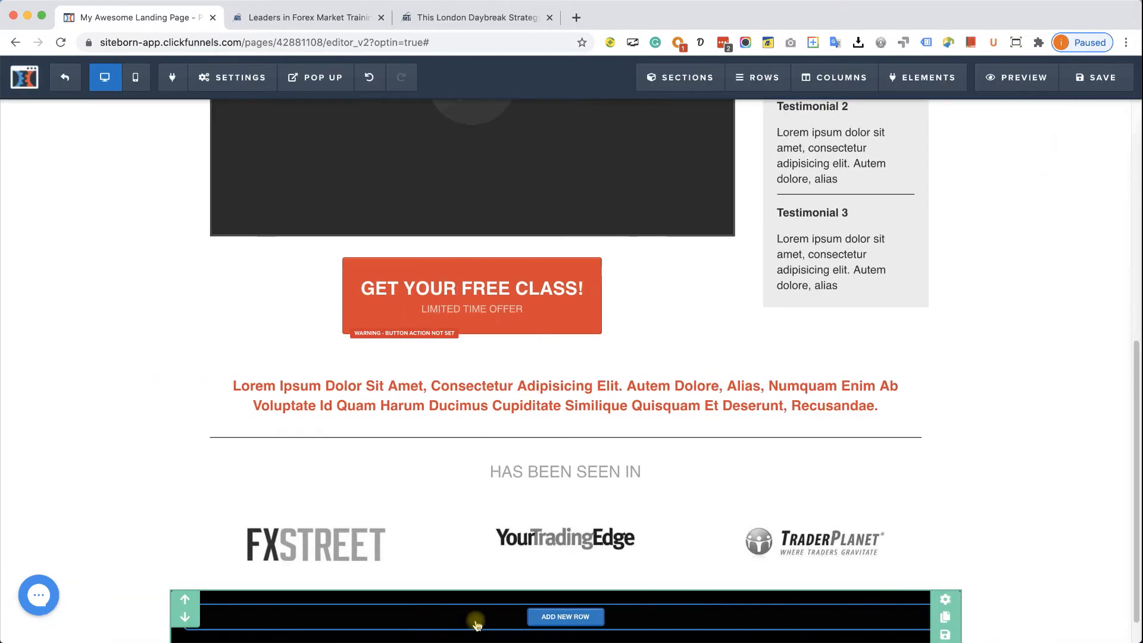
- Add a single-column row holding a Headline element to the black section
click(565, 617)
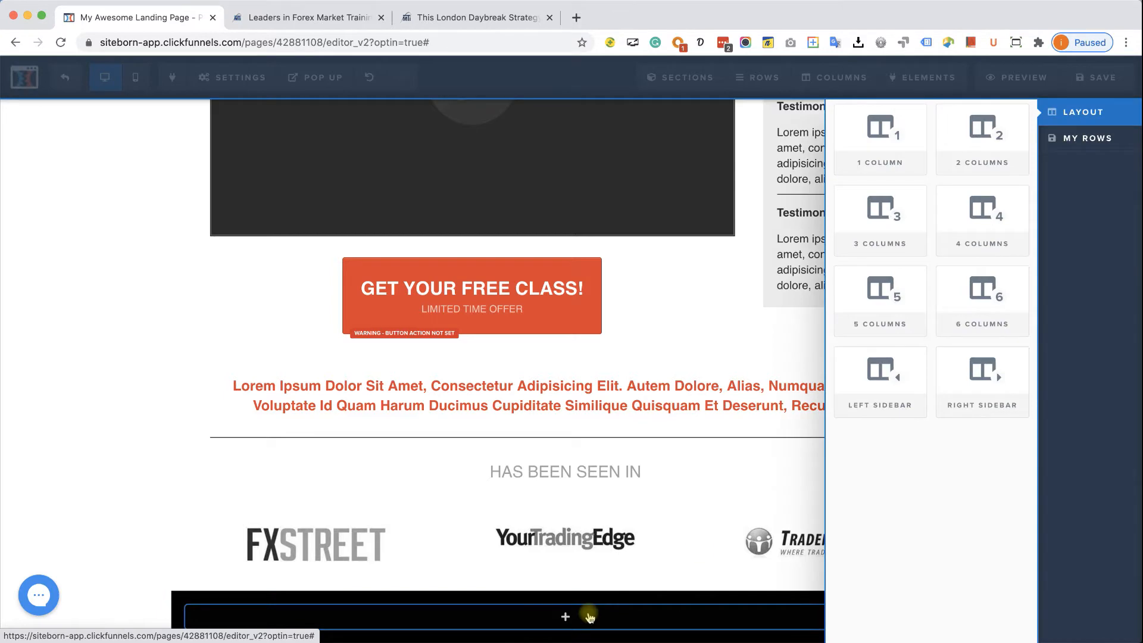
click(864, 152)
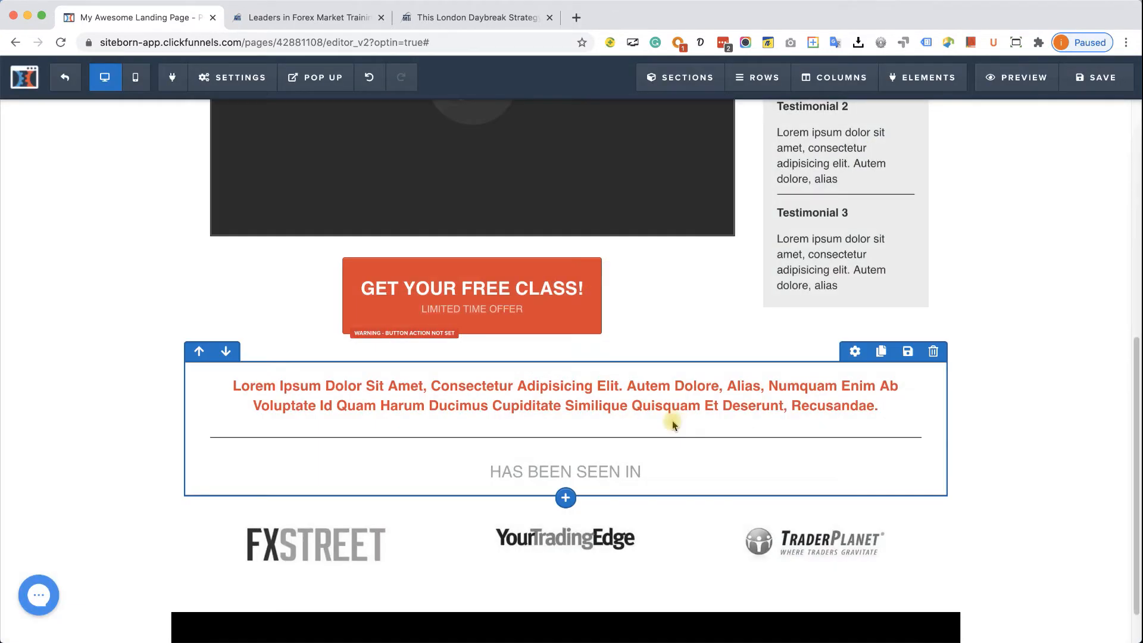
scroll(613, 503, down, 1)
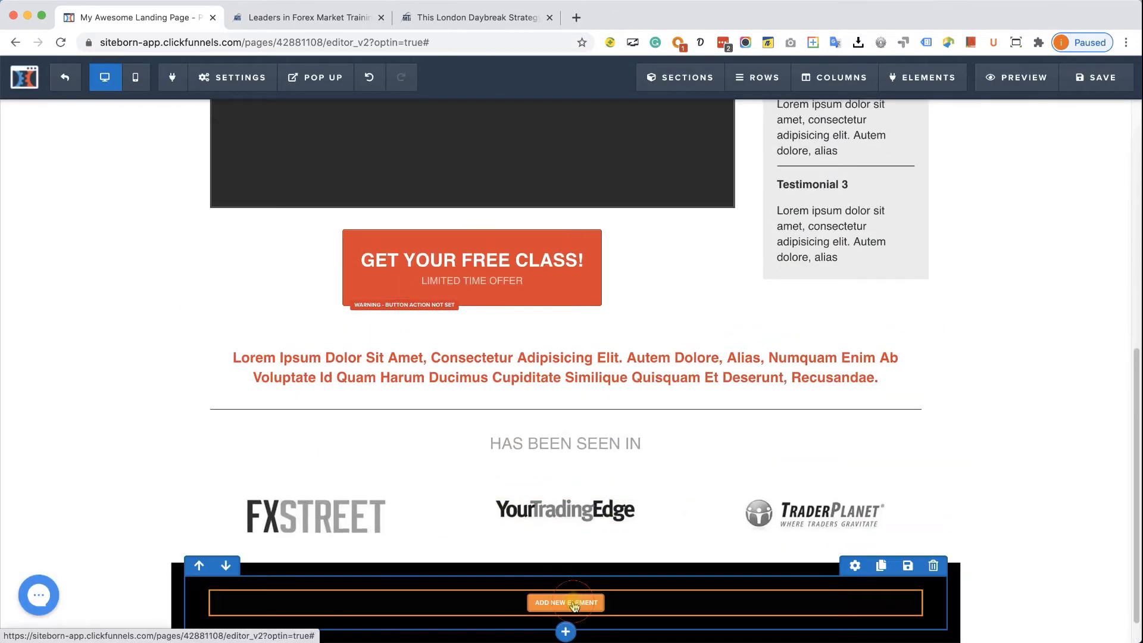
click(568, 598)
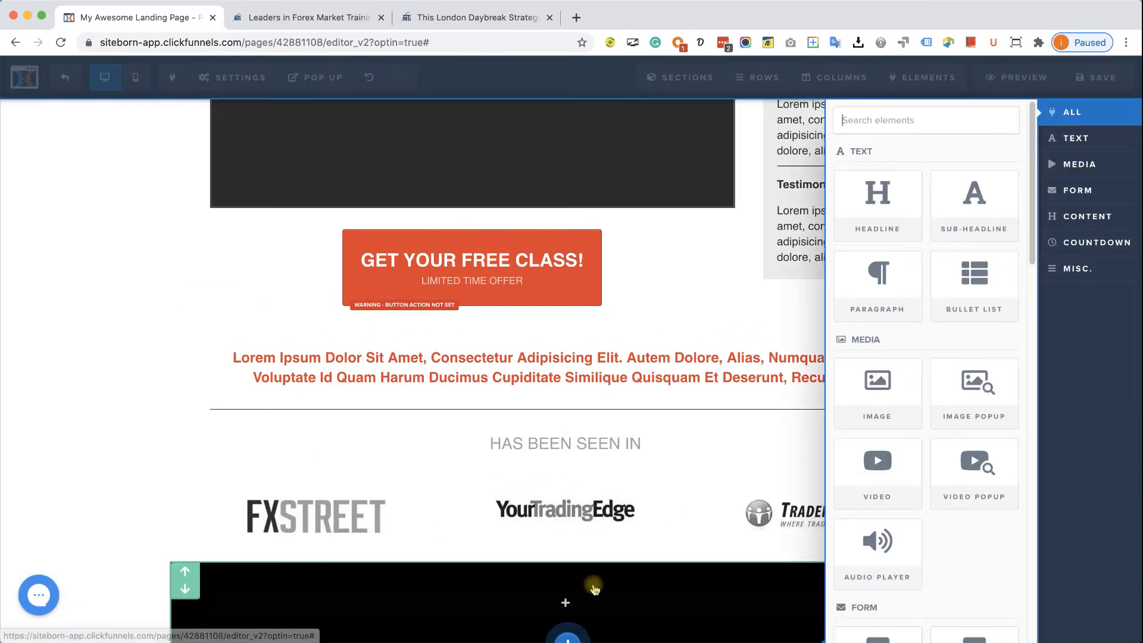
click(895, 212)
scroll(632, 476, down, 1)
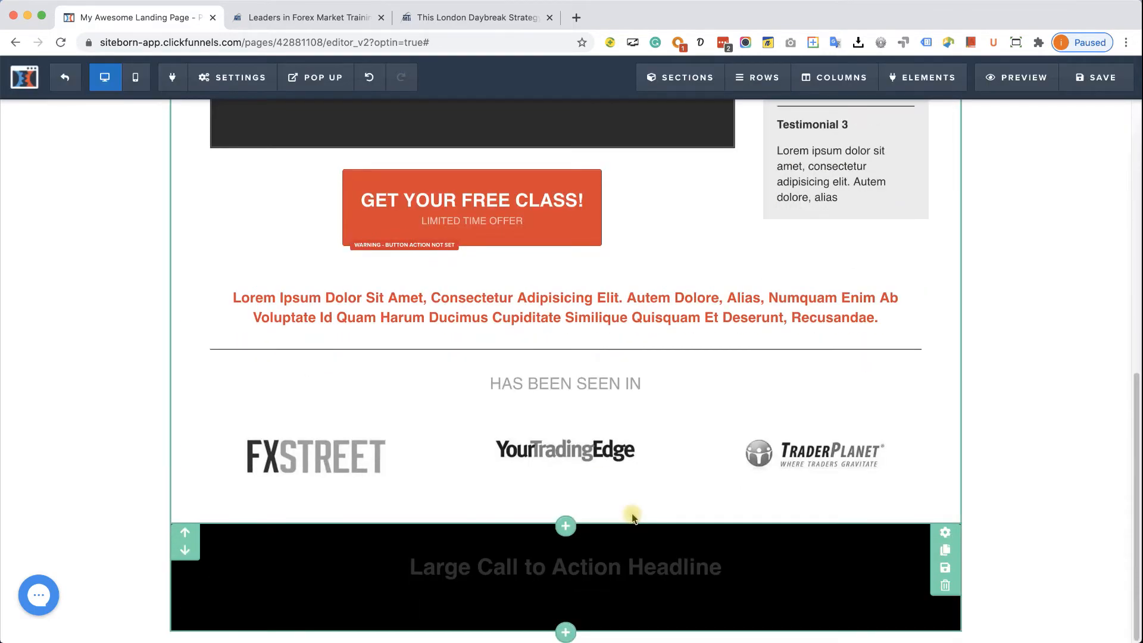
- Copy the VIP banner text from the reference checkout page into the headline
click(520, 19)
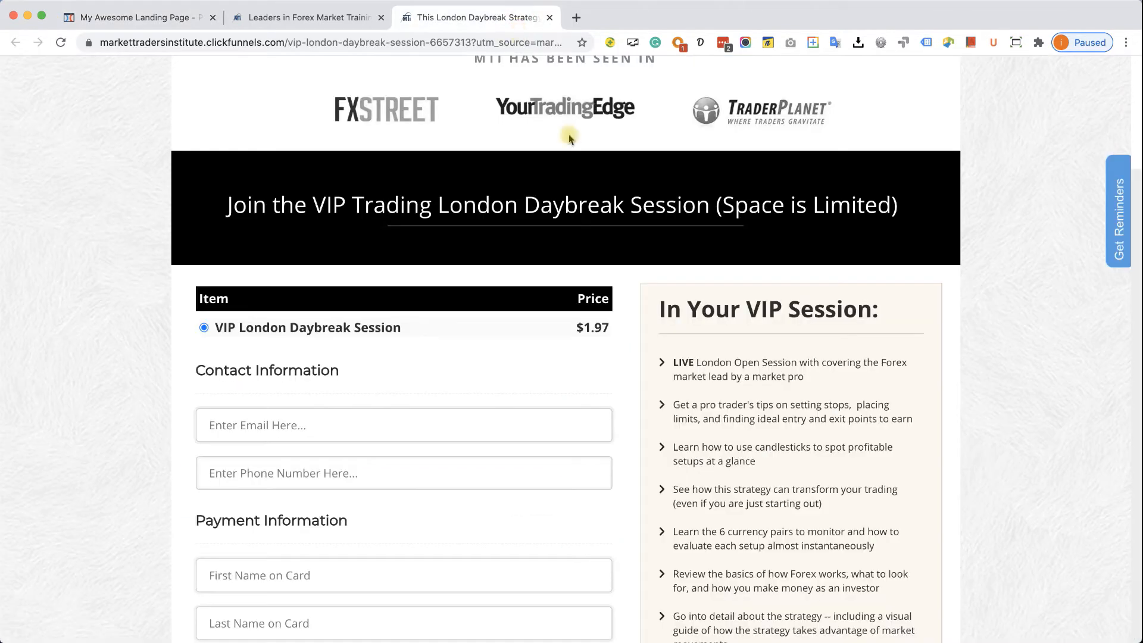
drag(899, 229, 224, 205)
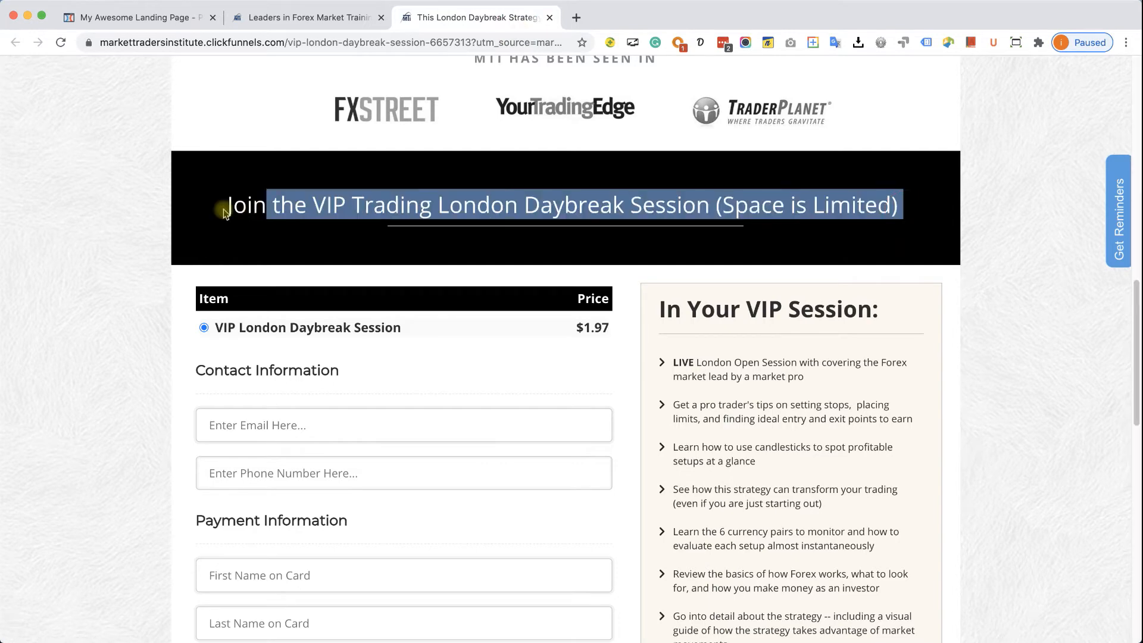
right_click(262, 206)
click(289, 236)
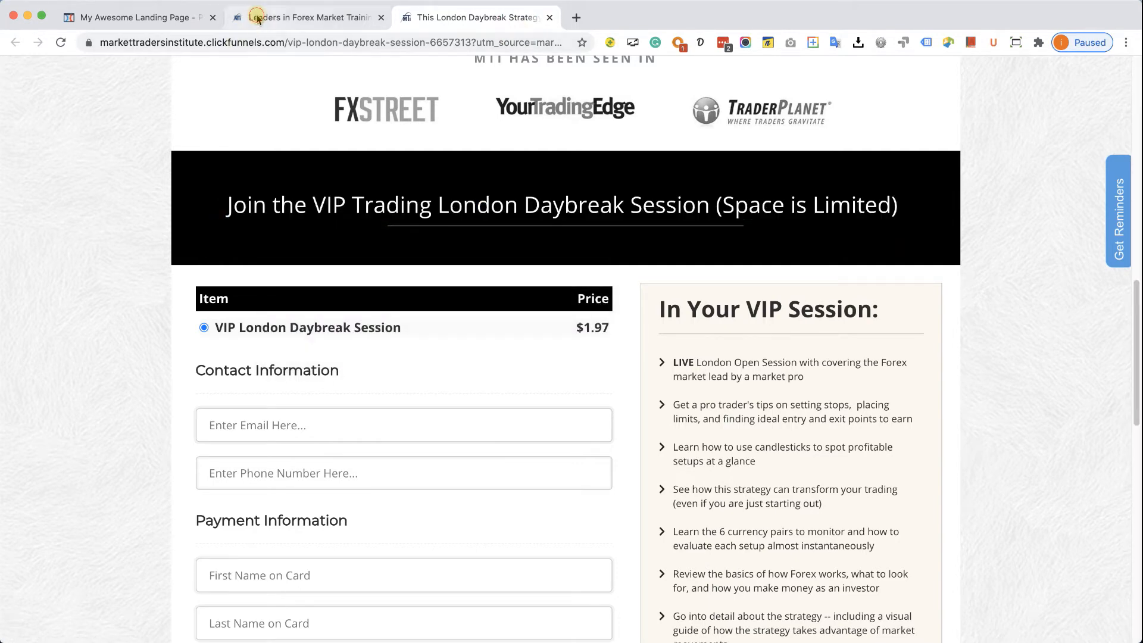
click(257, 20)
click(166, 19)
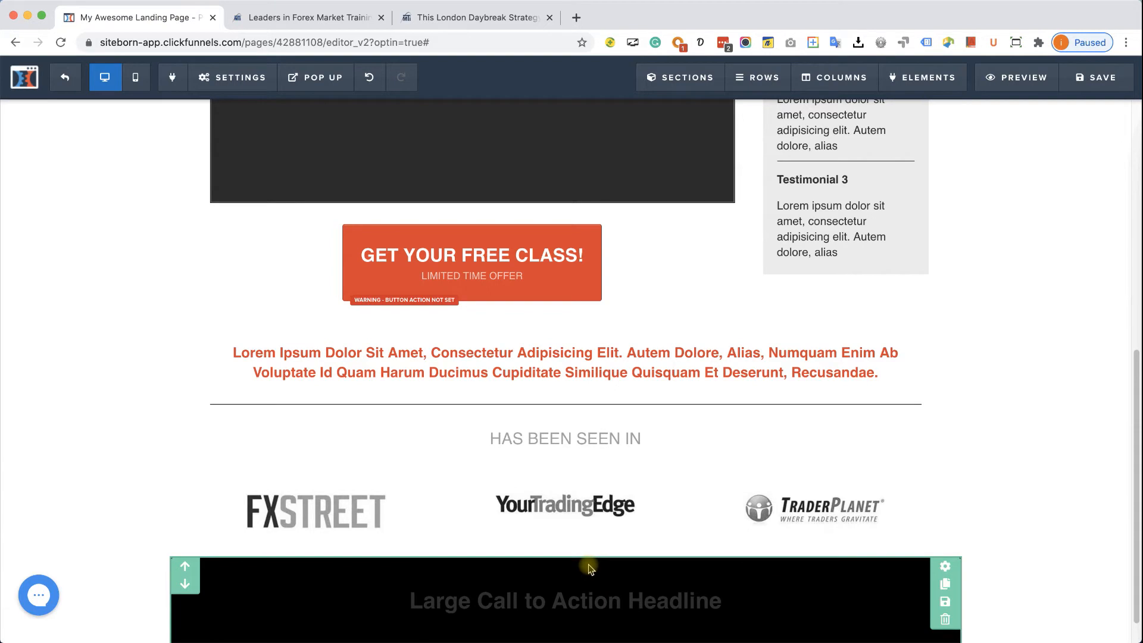
triple_click(604, 610)
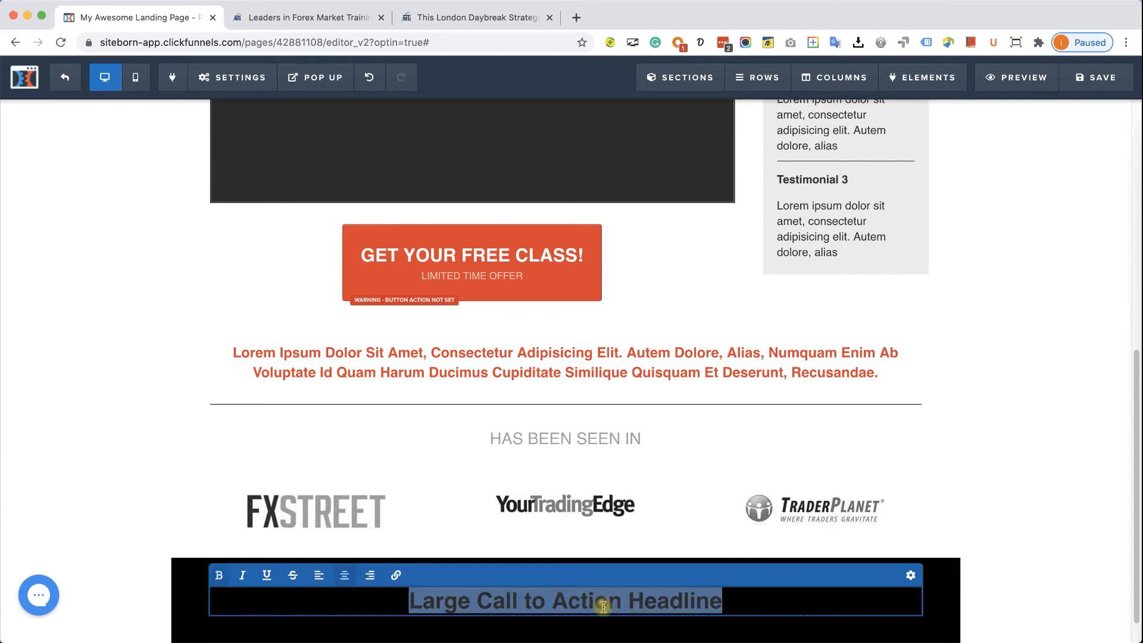
key(super+v)
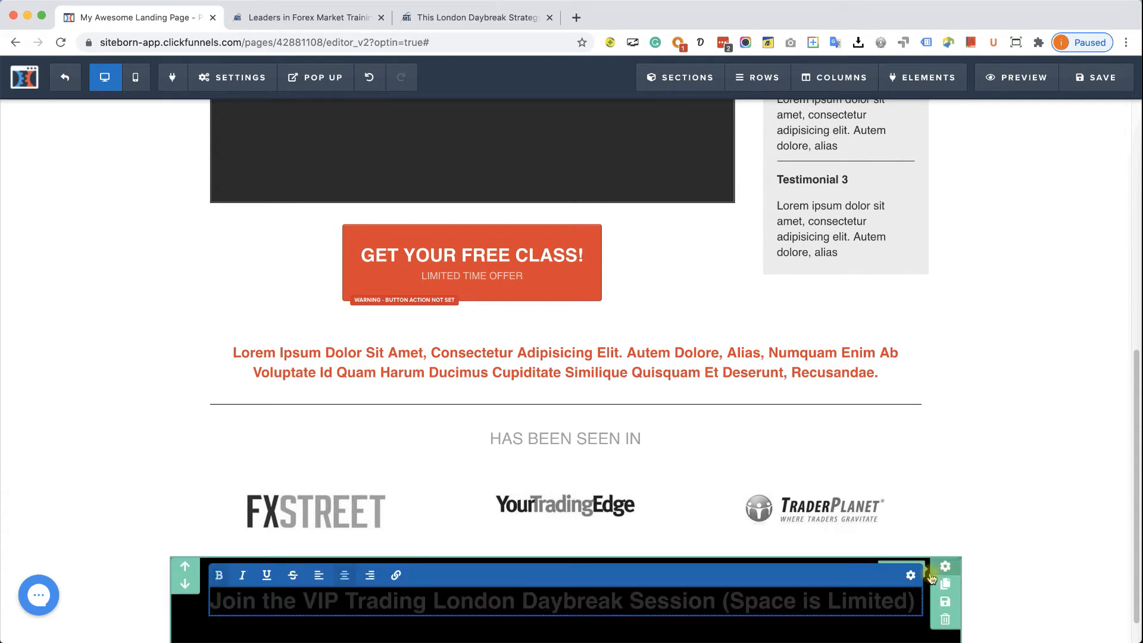
- Set the headline text colour to white (#ffffff)
click(912, 574)
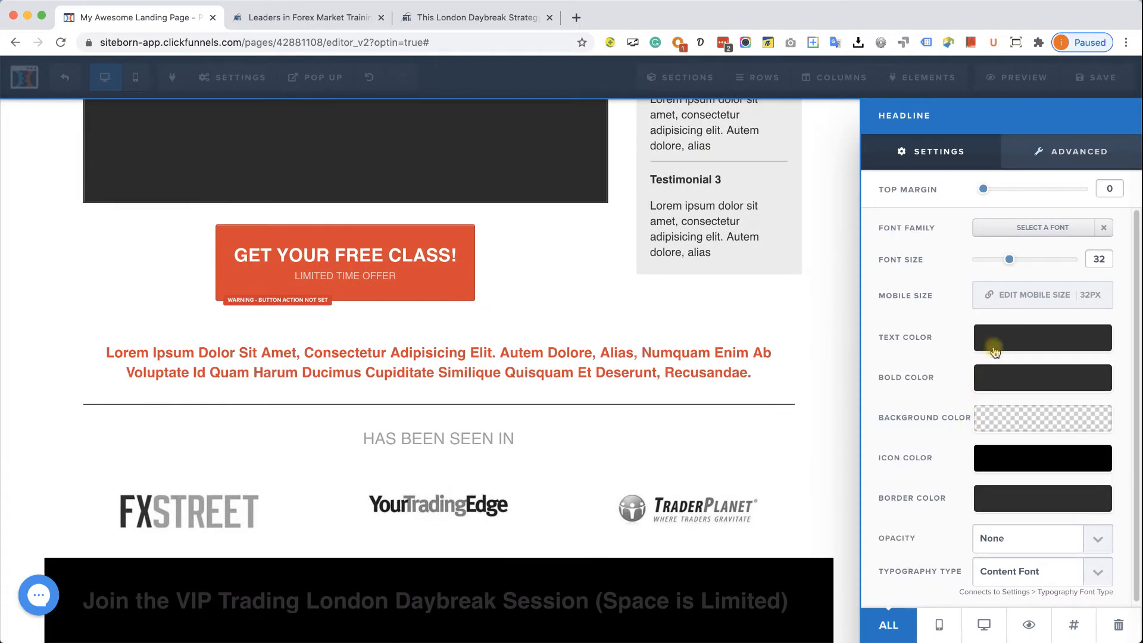
click(995, 351)
click(973, 388)
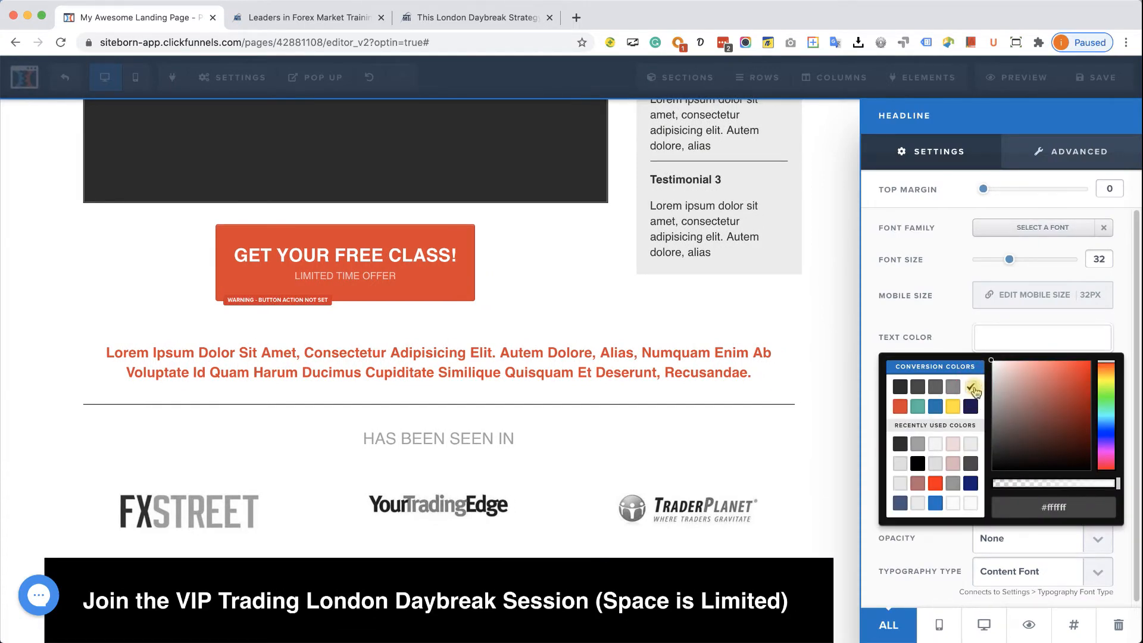
click(814, 549)
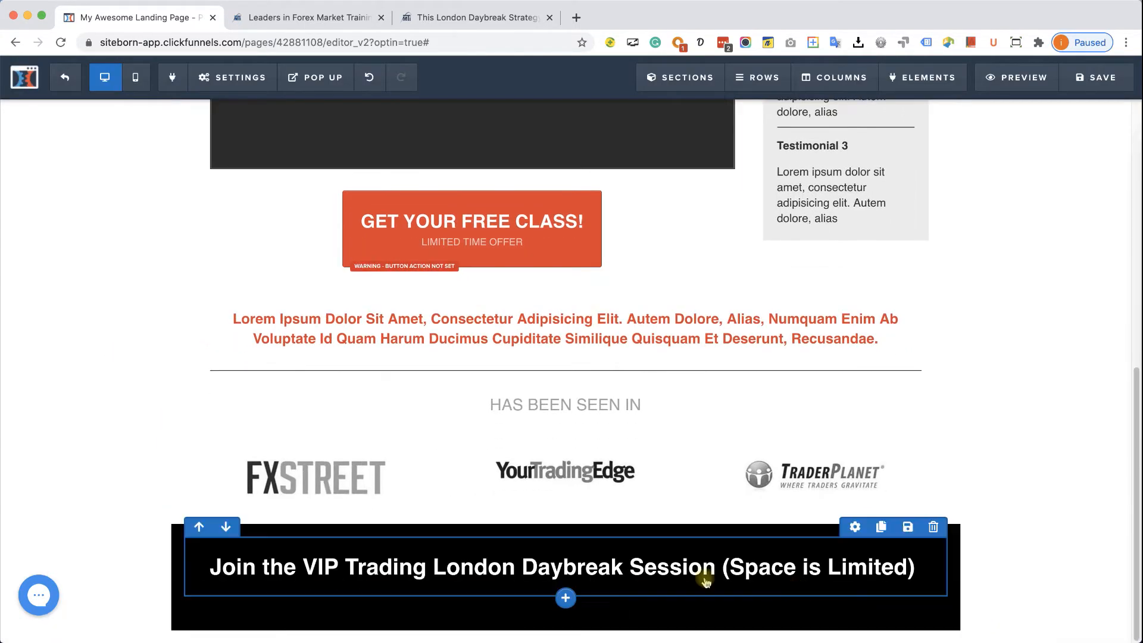
- Underline 'Daybreak Session (Space is Limited)' in the headline
click(627, 573)
drag(524, 567, 908, 574)
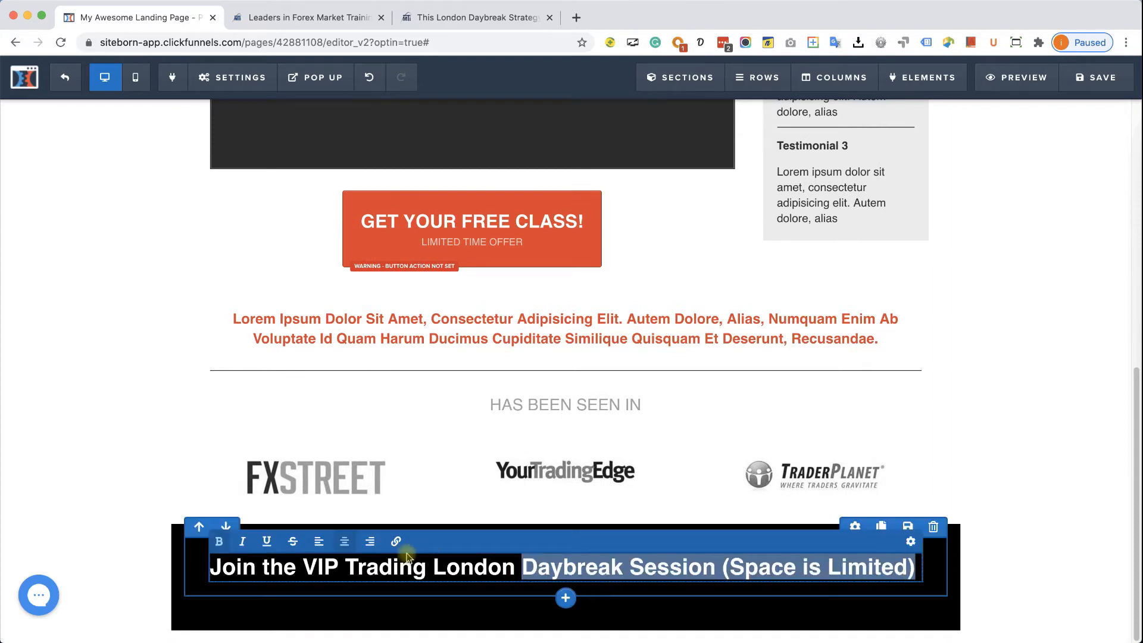
click(266, 543)
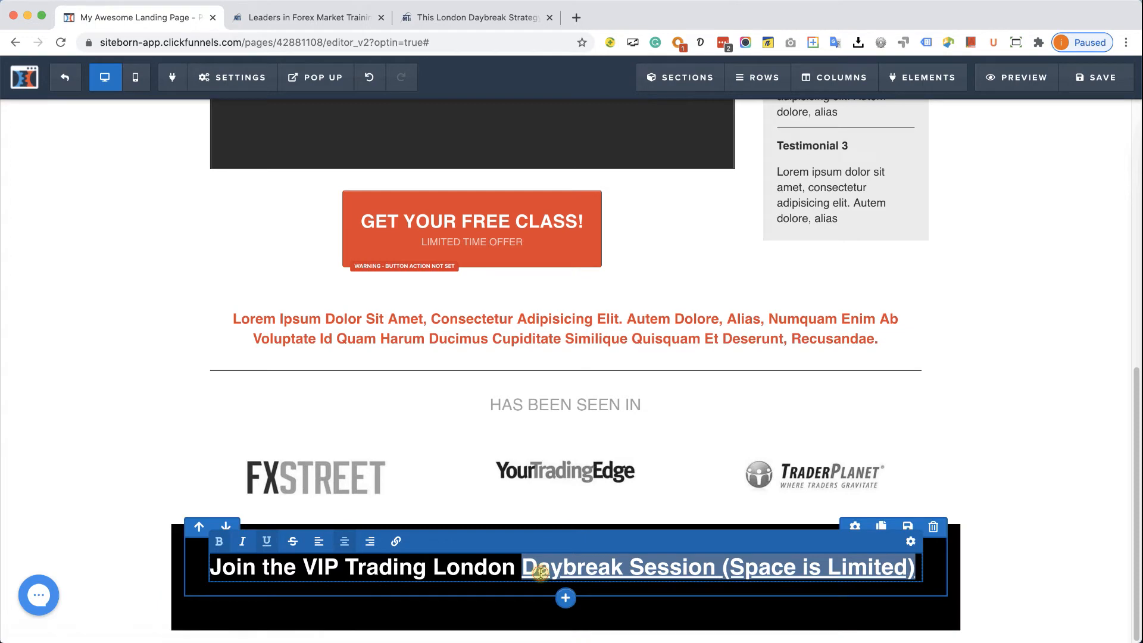
click(436, 570)
scroll(1068, 588, up, 1)
click(1069, 588)
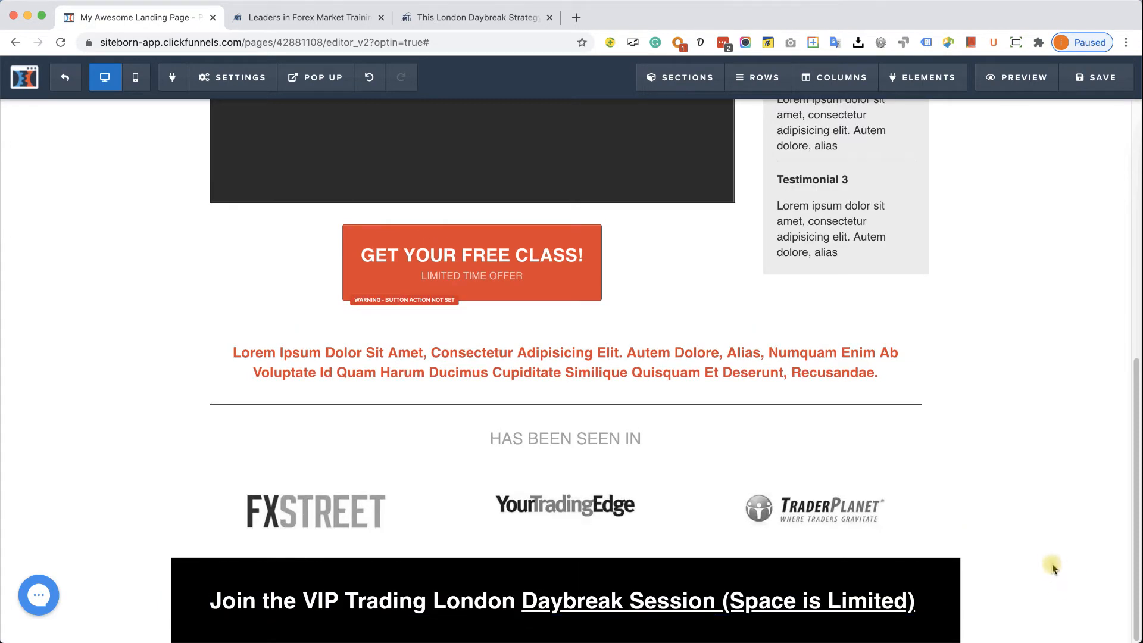
- After checking the reference page, remove bold from the whole VIP headline
click(504, 23)
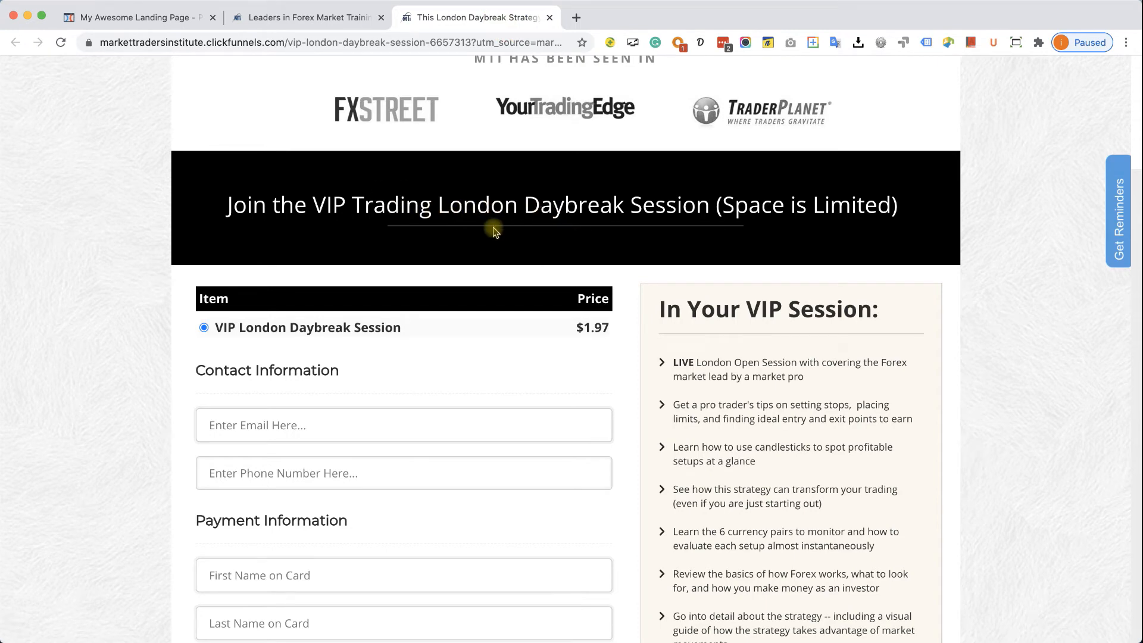
click(188, 24)
triple_click(556, 595)
click(221, 577)
- Remove the underline from 'Daybreak Session (Space is Limited)'
drag(524, 602, 889, 605)
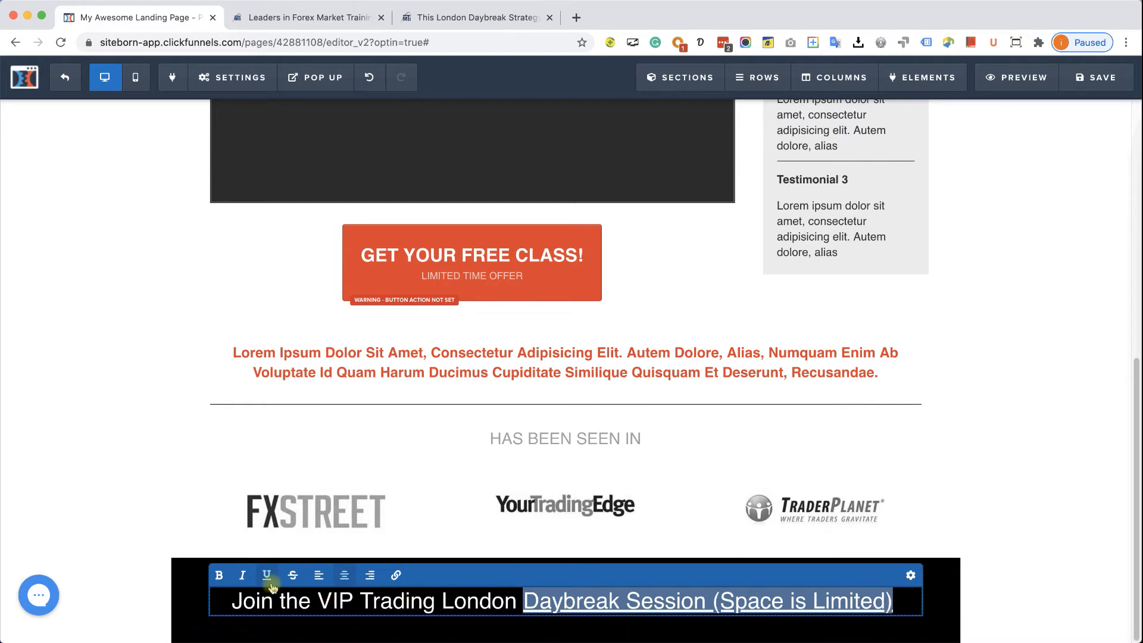
click(267, 575)
click(596, 599)
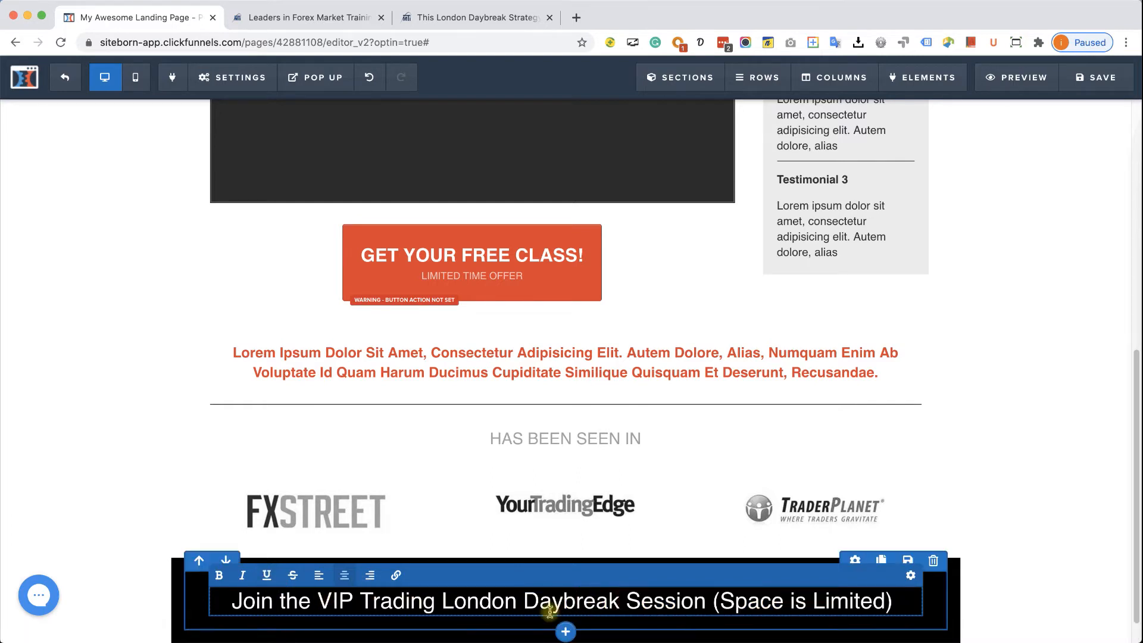
scroll(557, 606, down, 1)
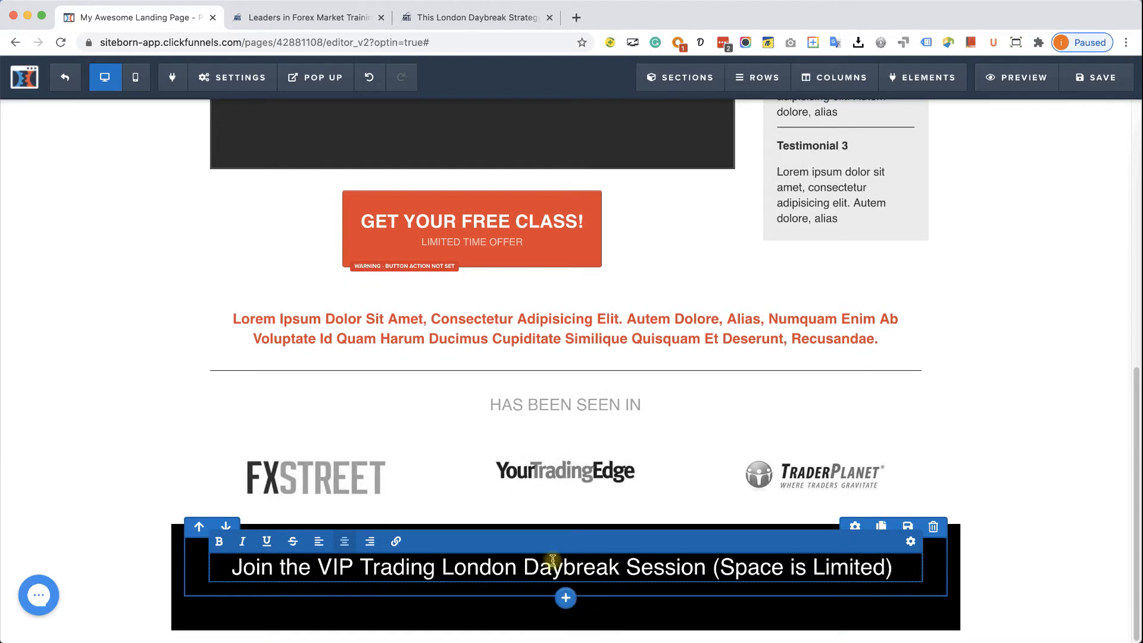
scroll(1102, 587, up, 1)
click(1102, 586)
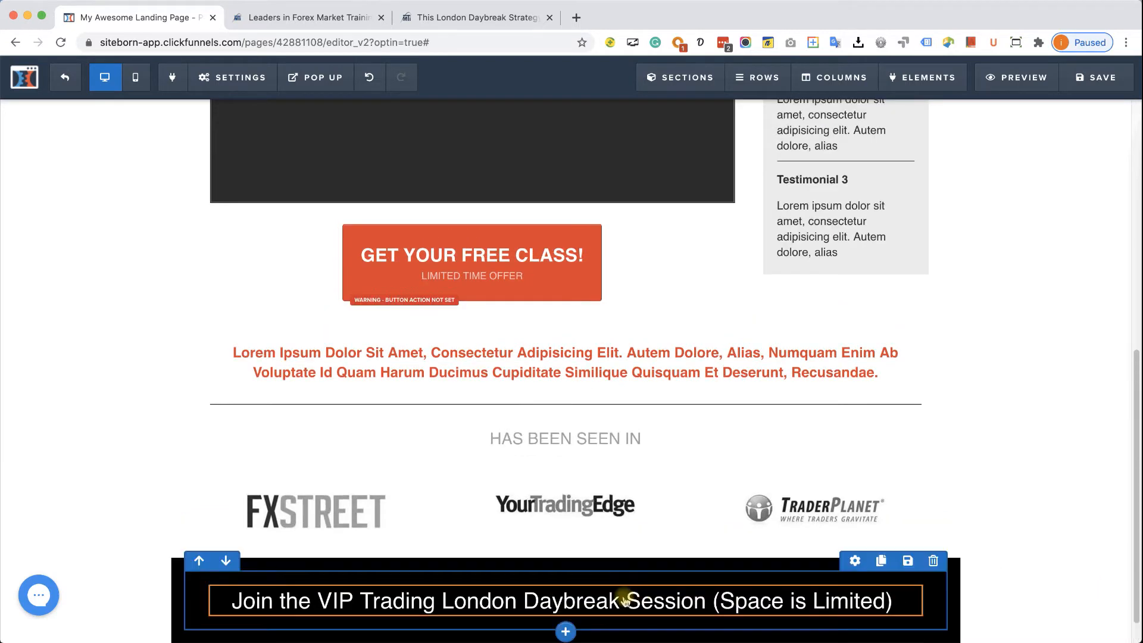
- Add a Divider element directly beneath the VIP headline
click(566, 619)
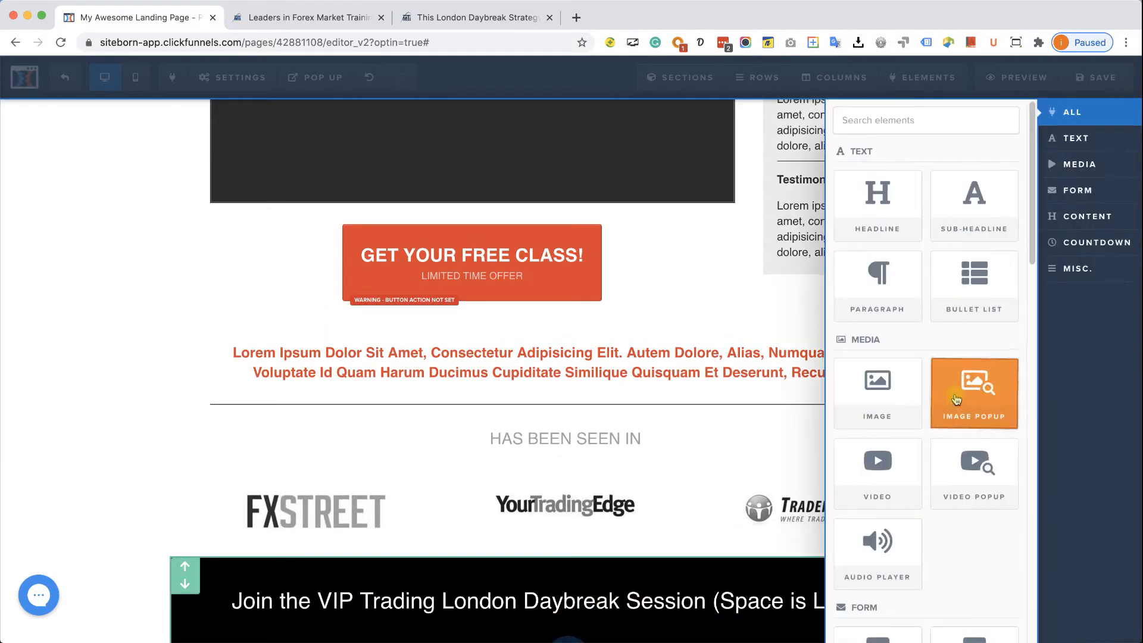
scroll(959, 403, down, 10)
scroll(955, 407, down, 5)
scroll(903, 470, down, 2)
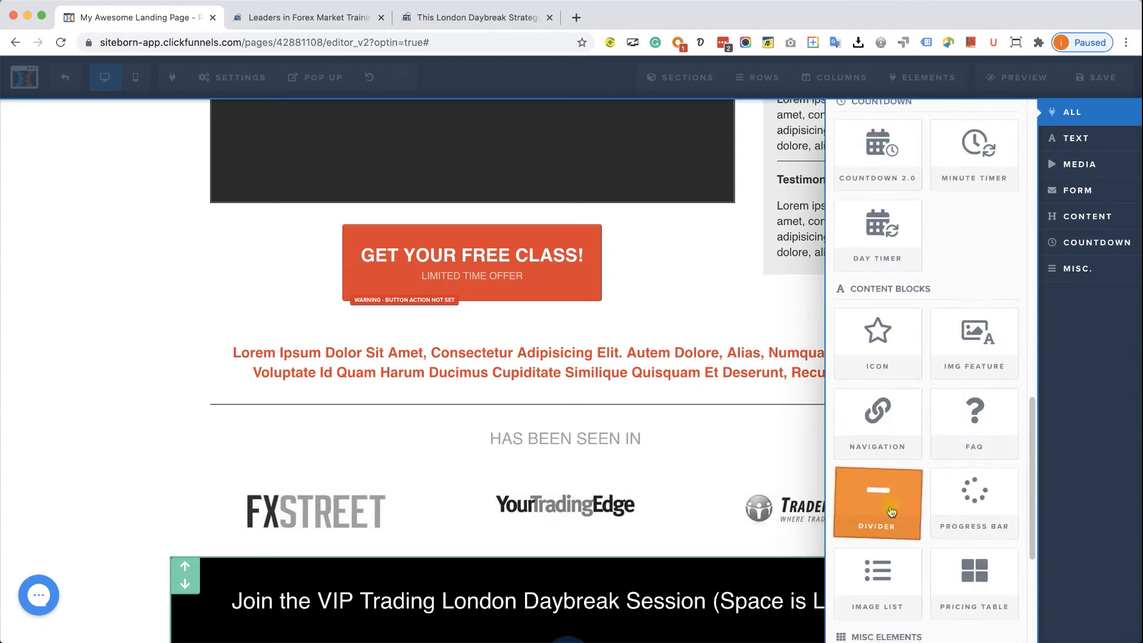
click(612, 523)
scroll(612, 522, down, 2)
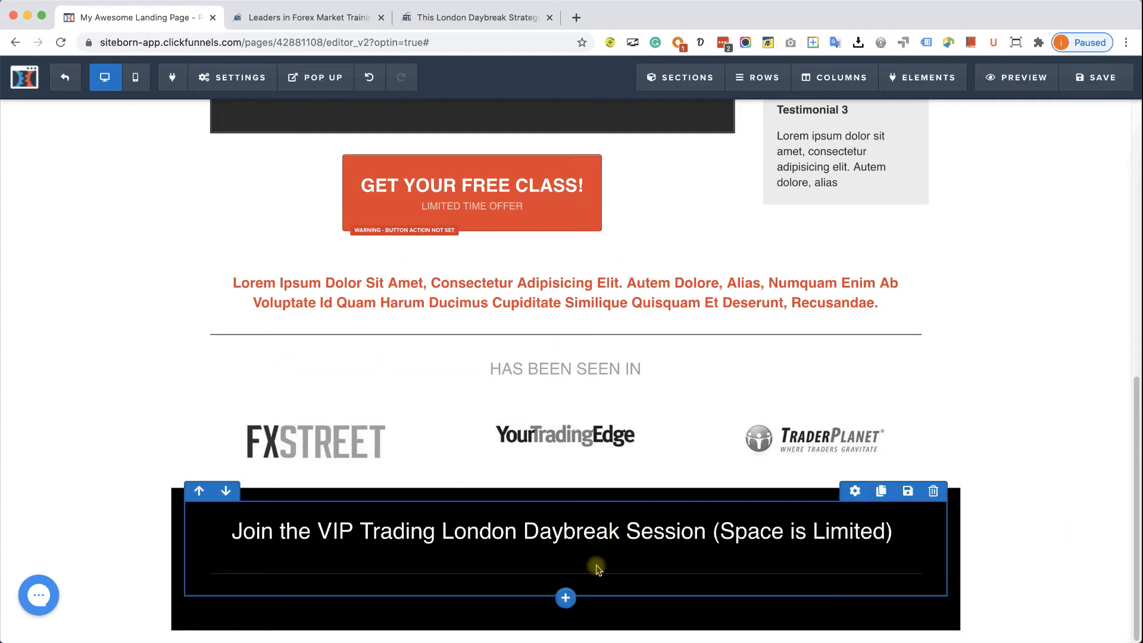
- Set the divider to 50 percent width, centred, white, 2px high, with 0 top margin
click(596, 576)
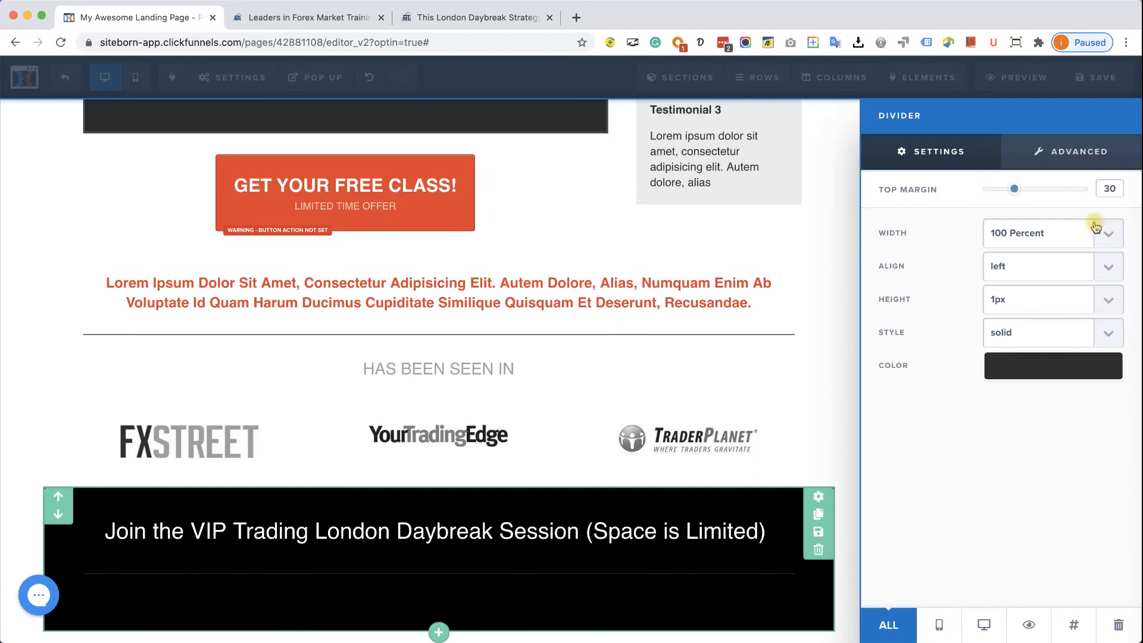
click(1110, 232)
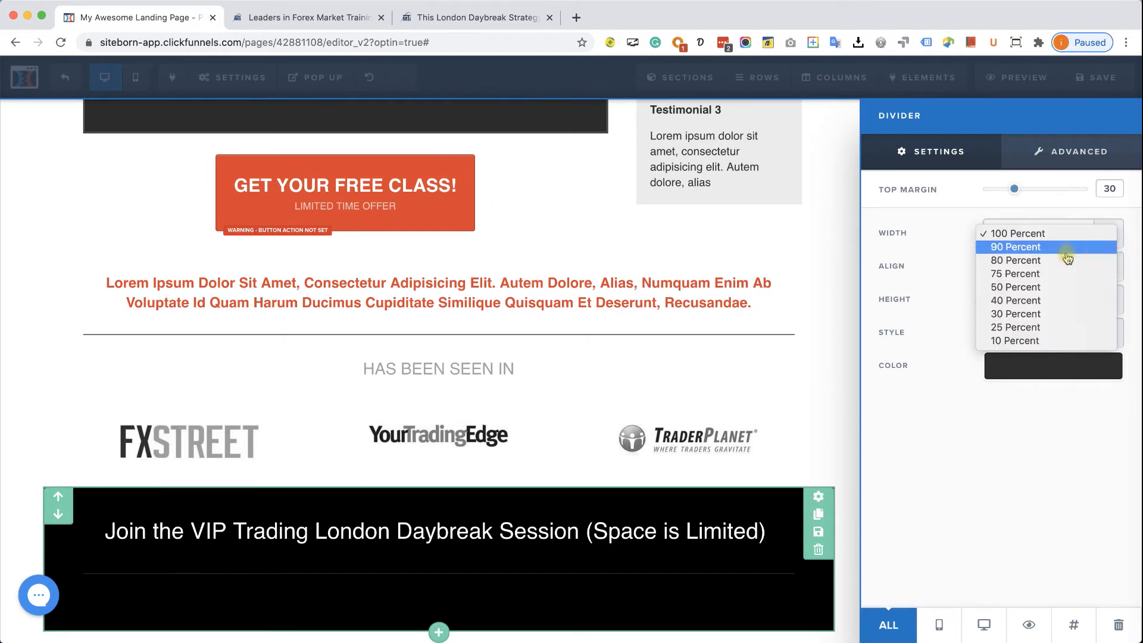
click(1034, 291)
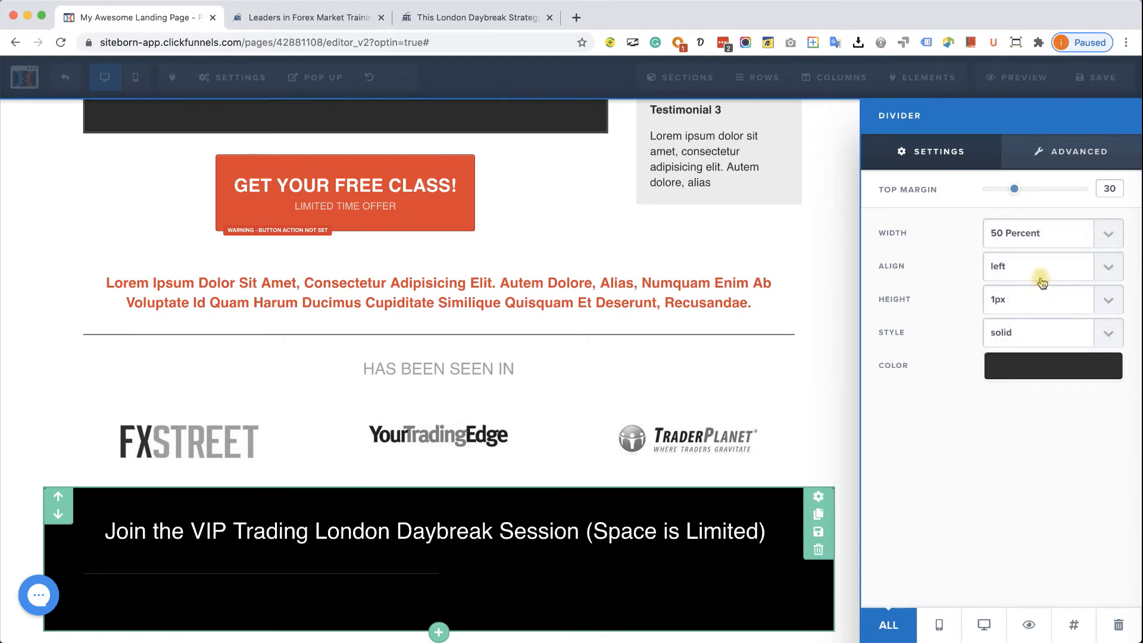
click(1038, 268)
click(1042, 279)
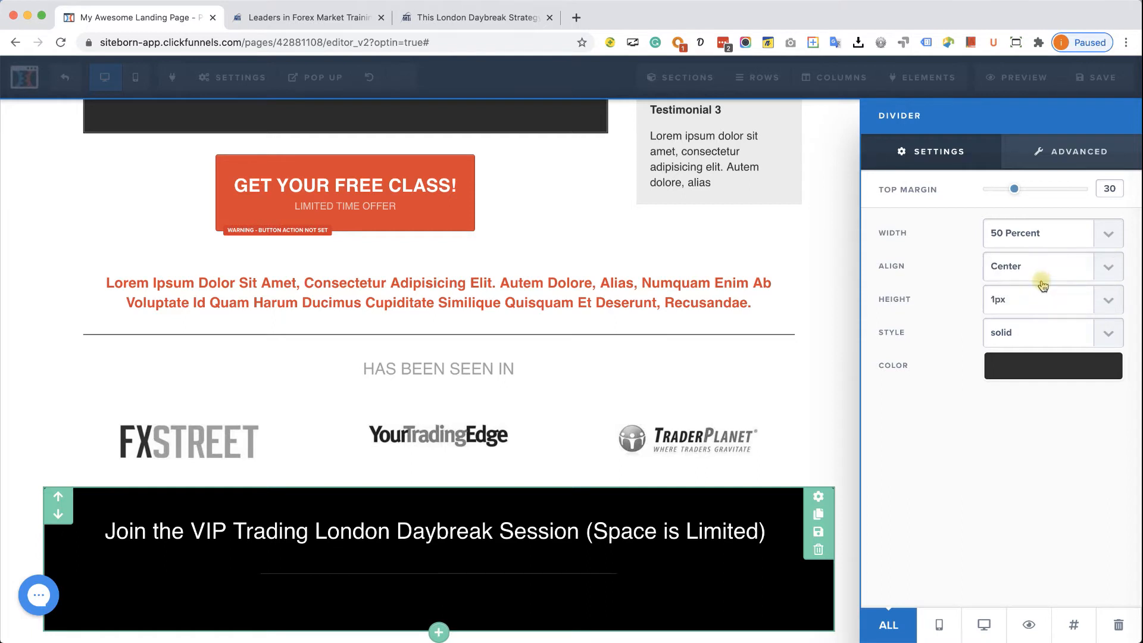
click(1044, 364)
click(967, 415)
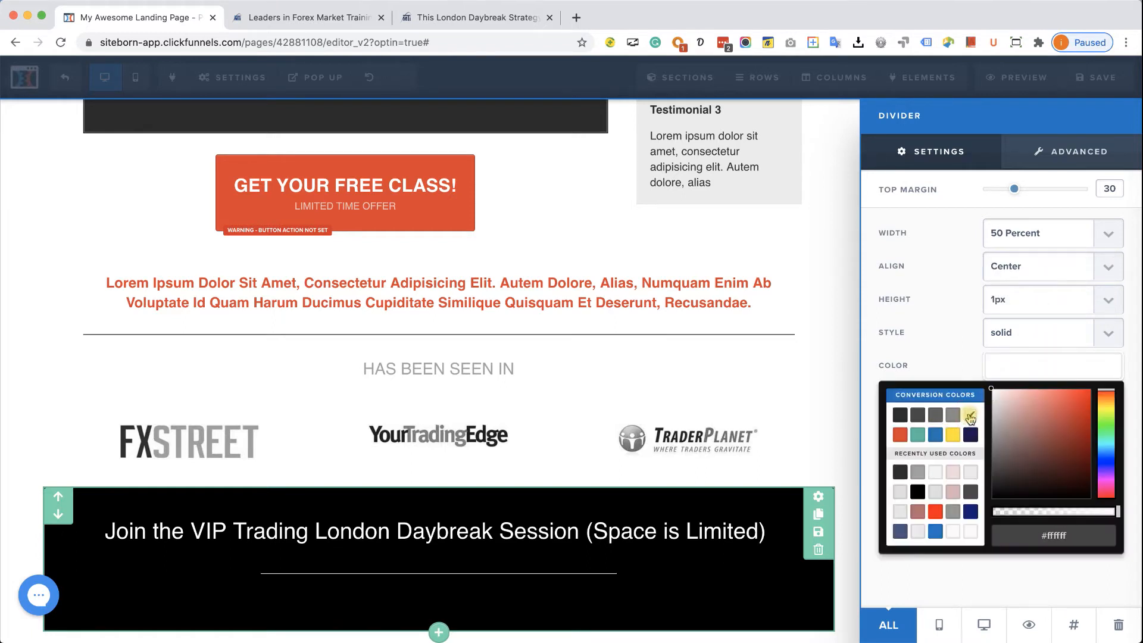
click(1053, 299)
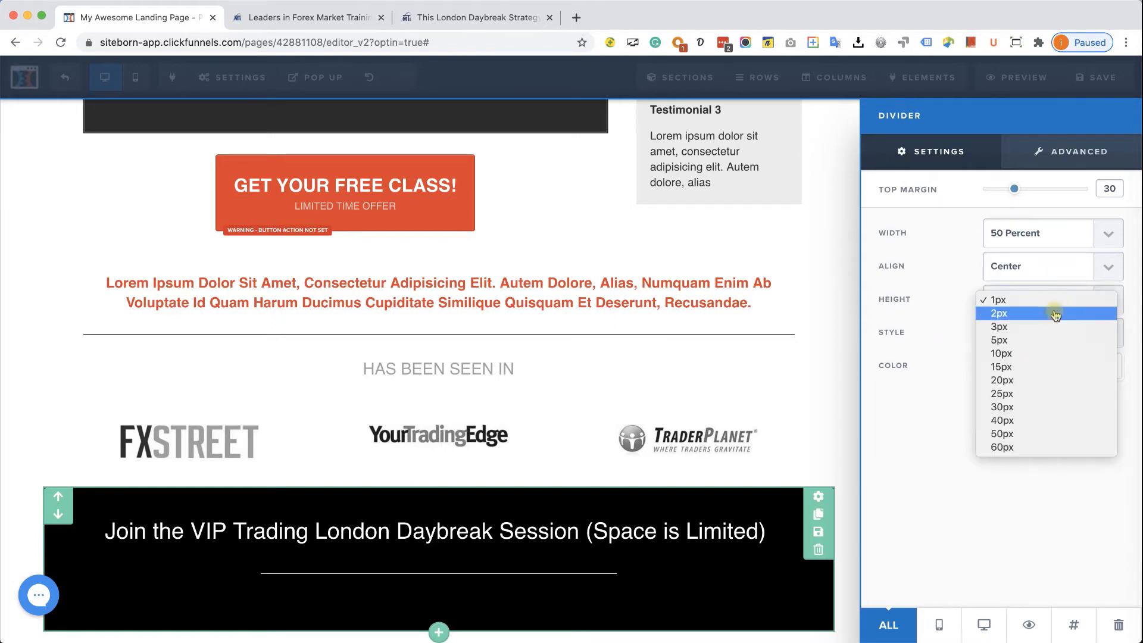
click(1055, 310)
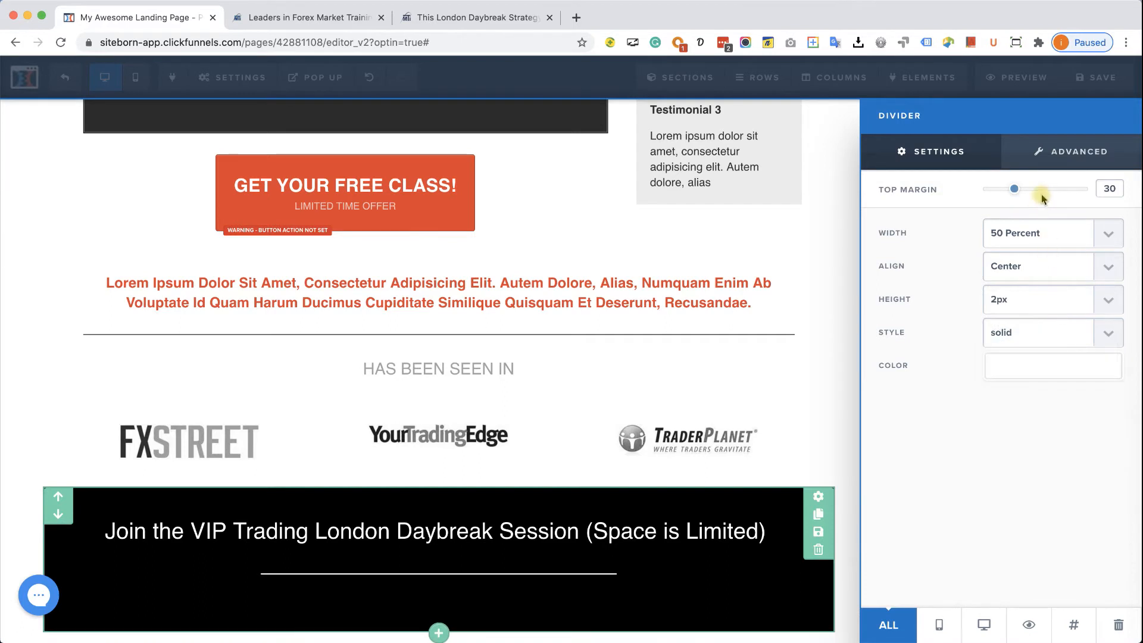
drag(1014, 190, 902, 192)
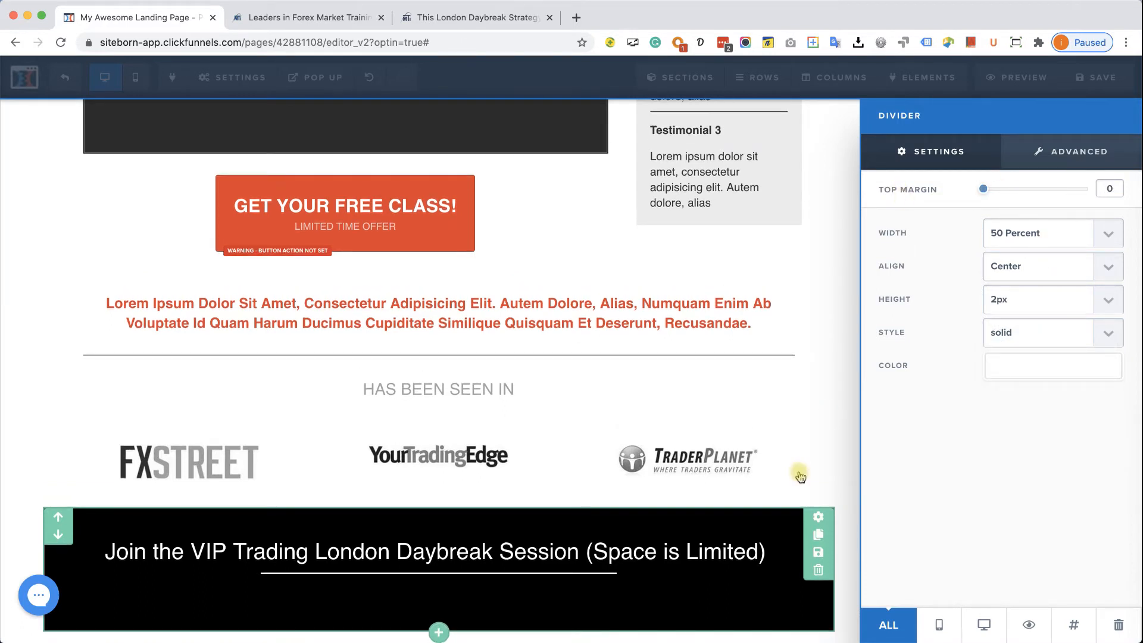
click(832, 456)
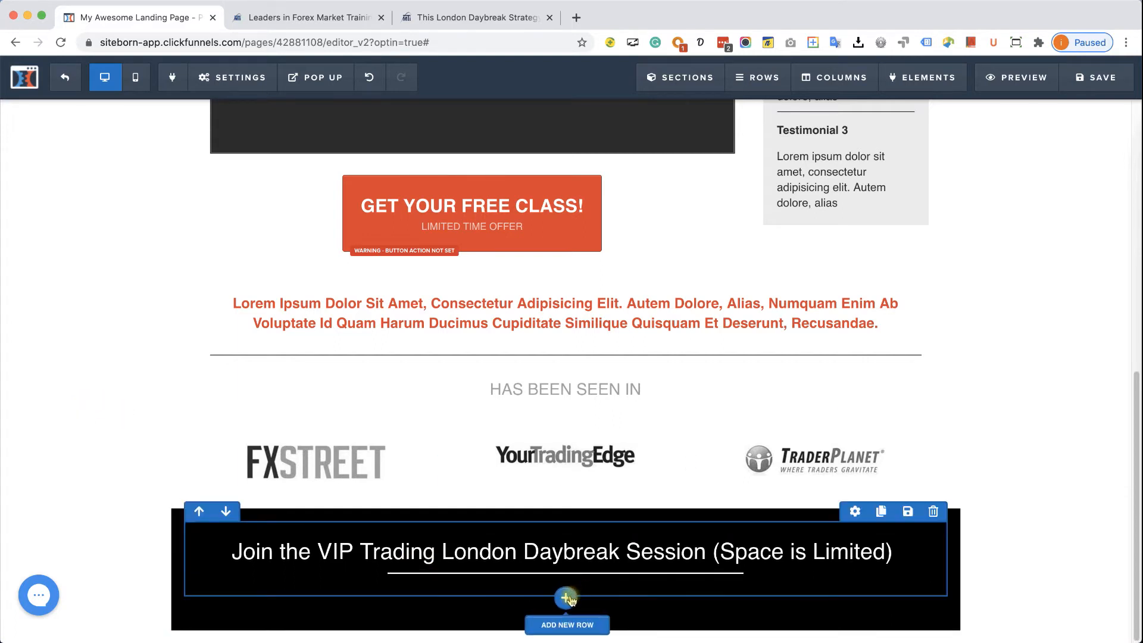
- Place a wide section under the VIP section with an empty 2-column row, then view the checkout tab
click(566, 597)
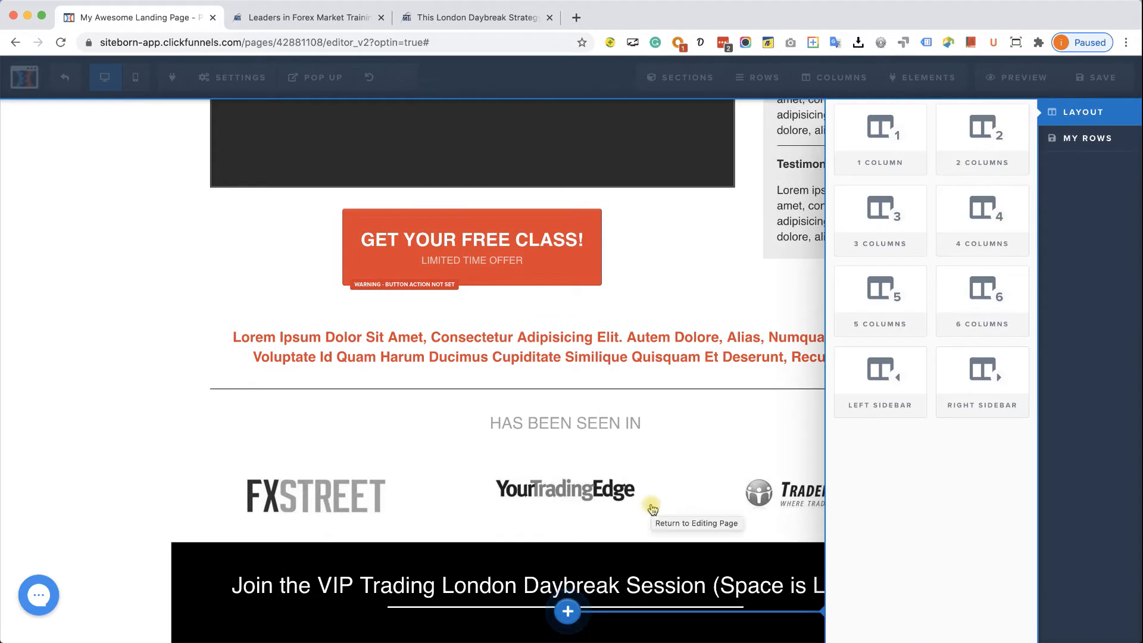
click(122, 474)
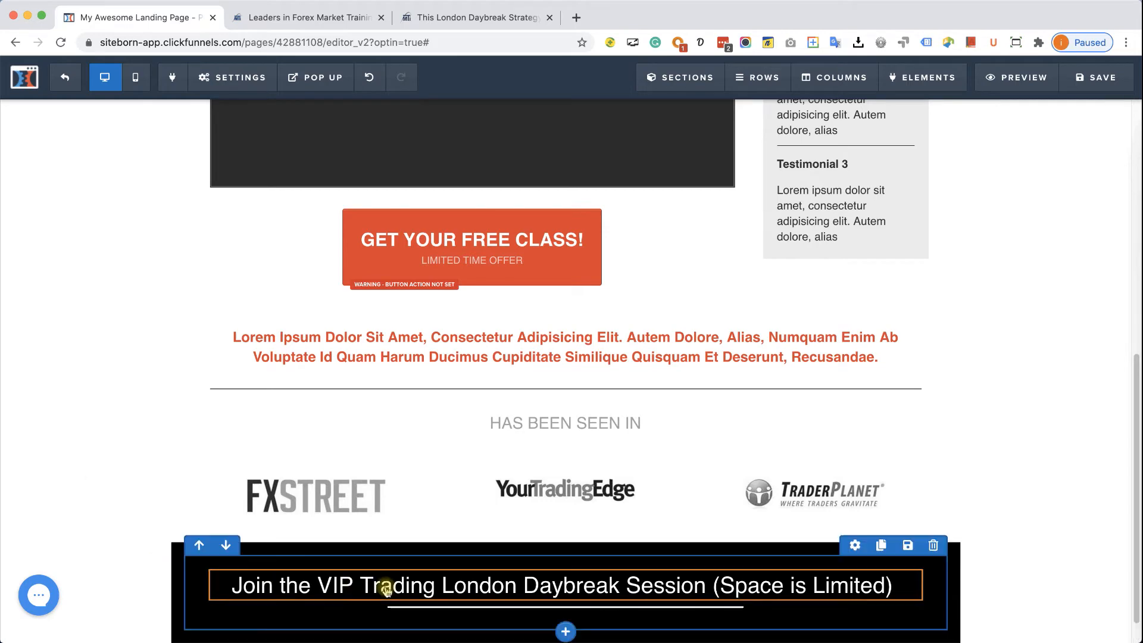
scroll(559, 604, down, 2)
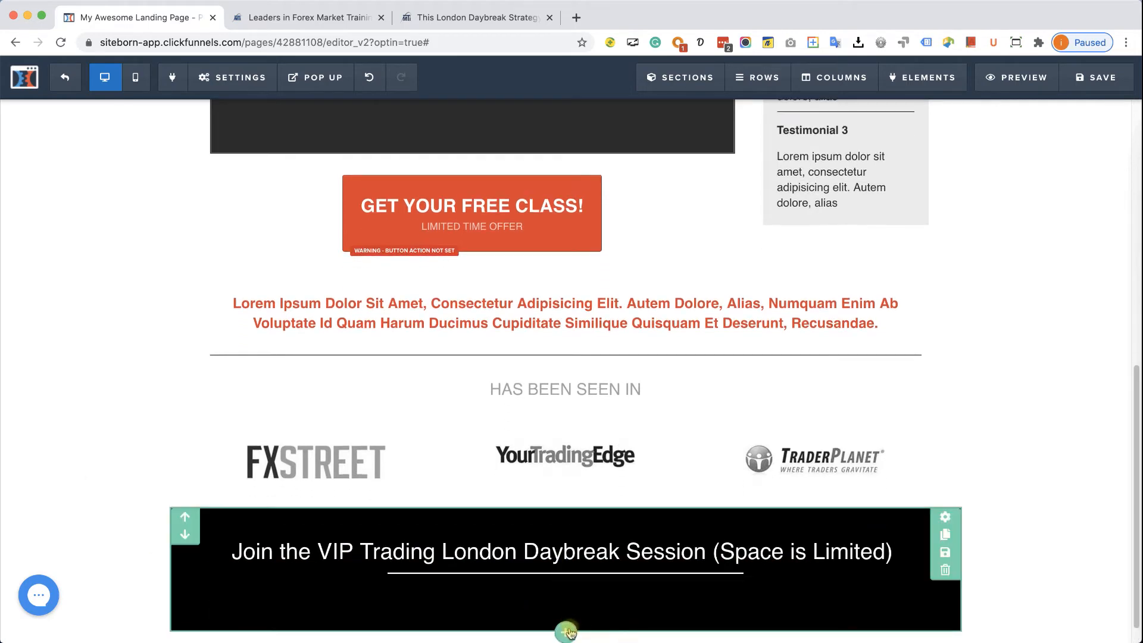
click(566, 631)
drag(982, 125, 607, 428)
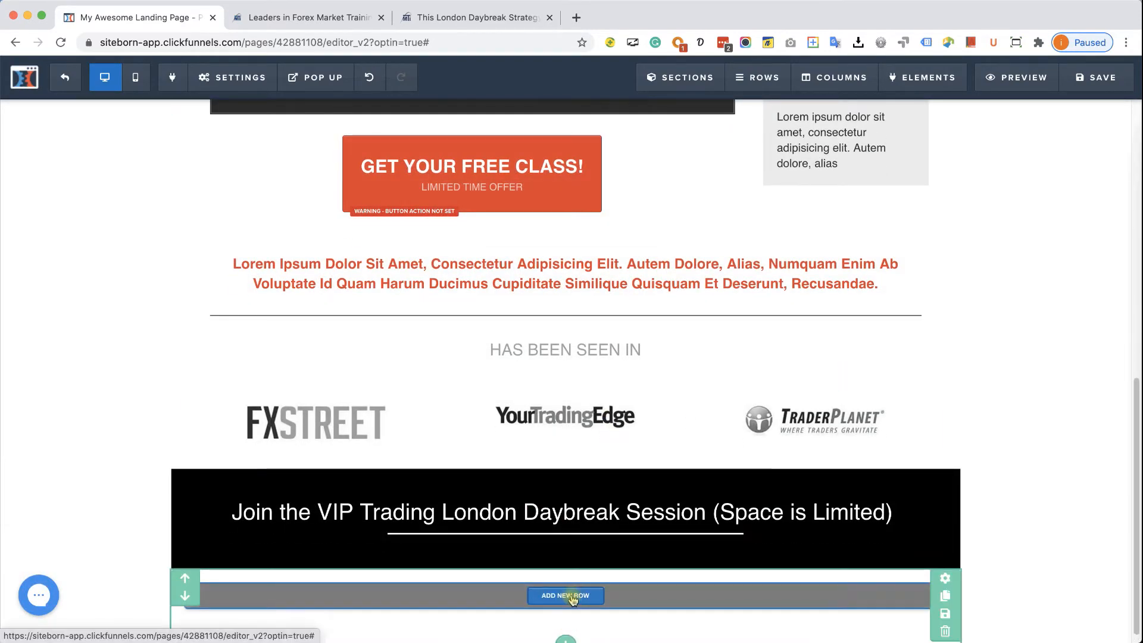
click(571, 596)
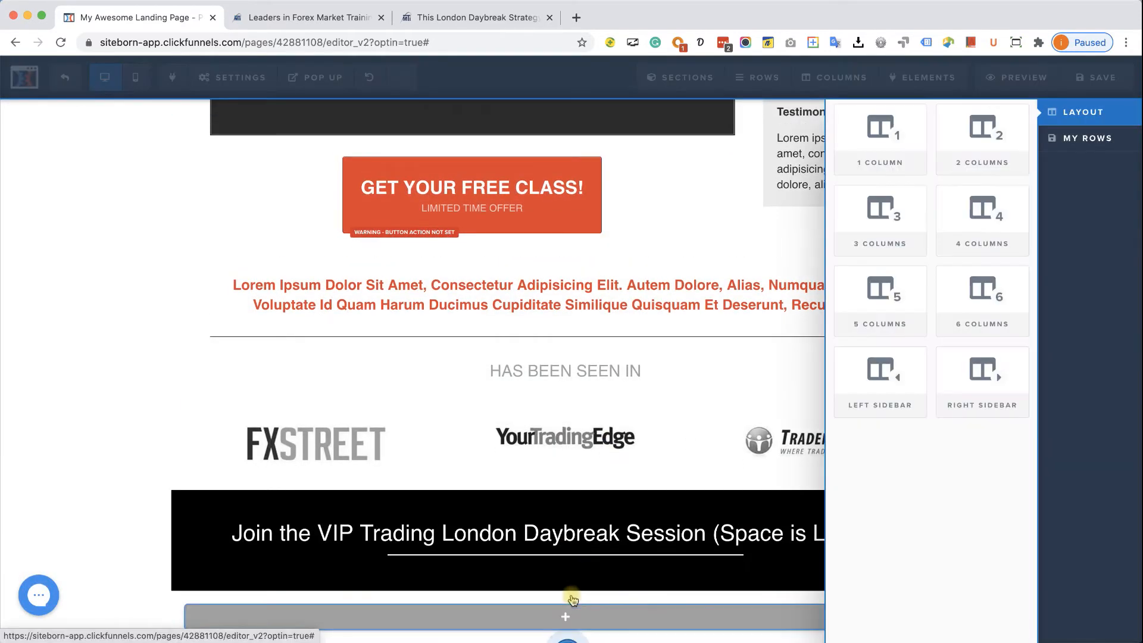
click(995, 154)
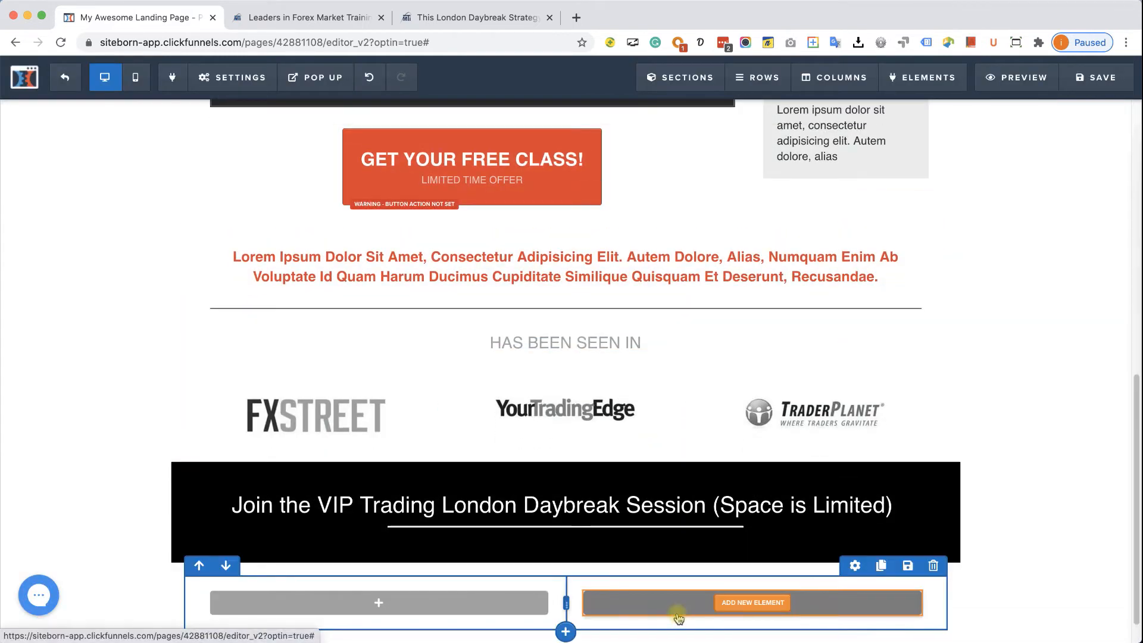
click(474, 19)
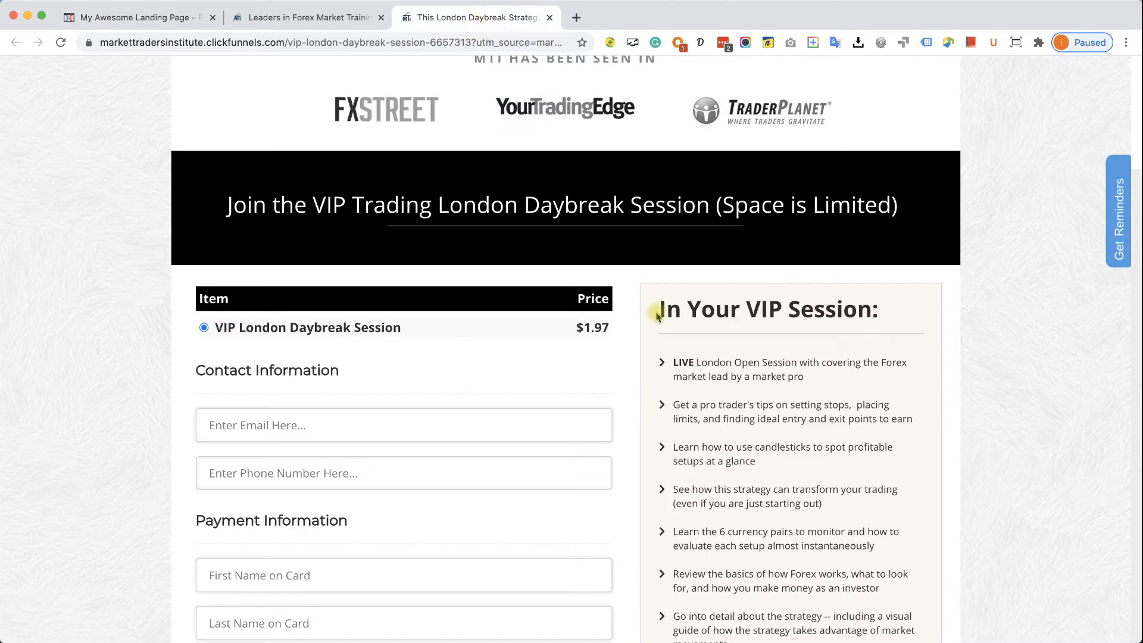
- Scroll through the checkout page's Contact Information fields, then return to My Awesome Landing Page
scroll(657, 315, down, 6)
scroll(645, 288, up, 1)
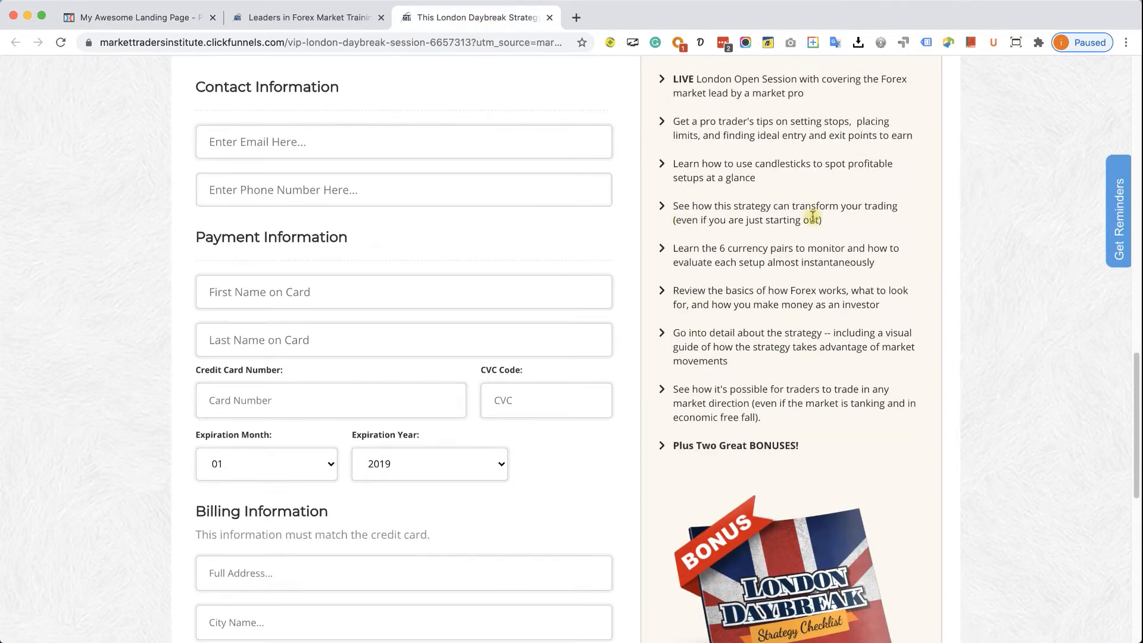
scroll(353, 141, up, 1)
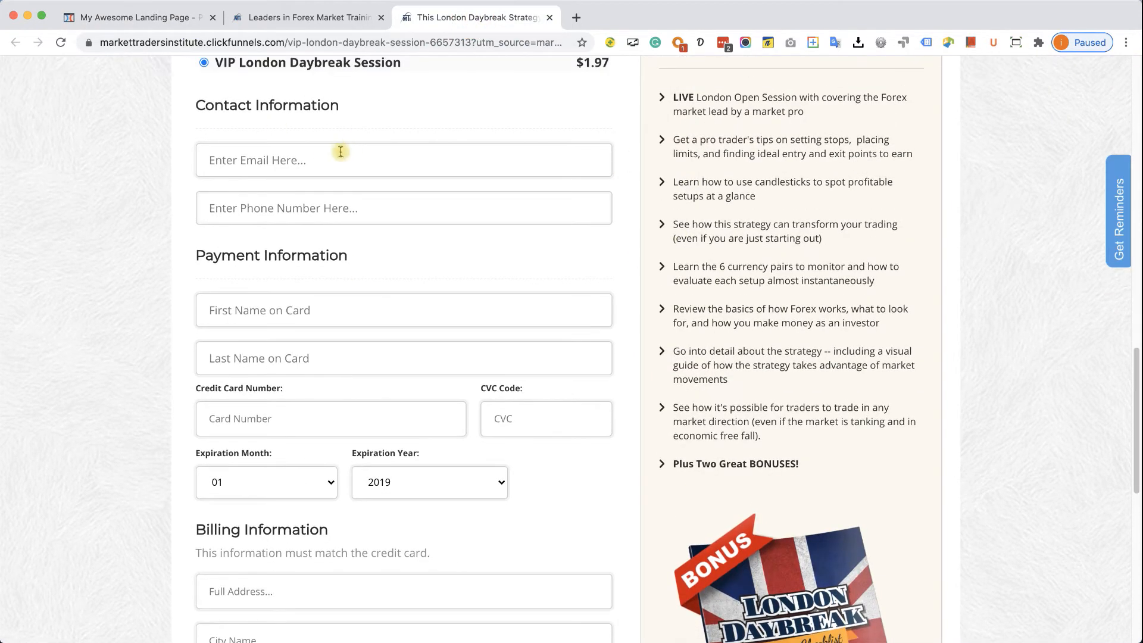
click(136, 18)
scroll(446, 344, down, 1)
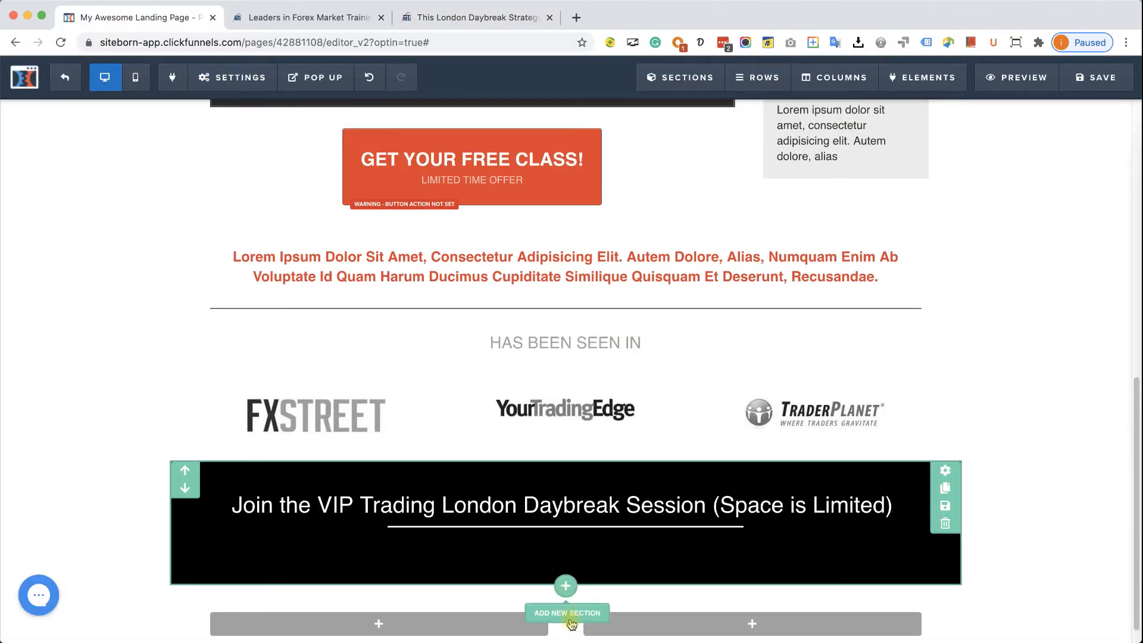
- Widen the left column and add a form input set to Full Name
drag(566, 603, 628, 603)
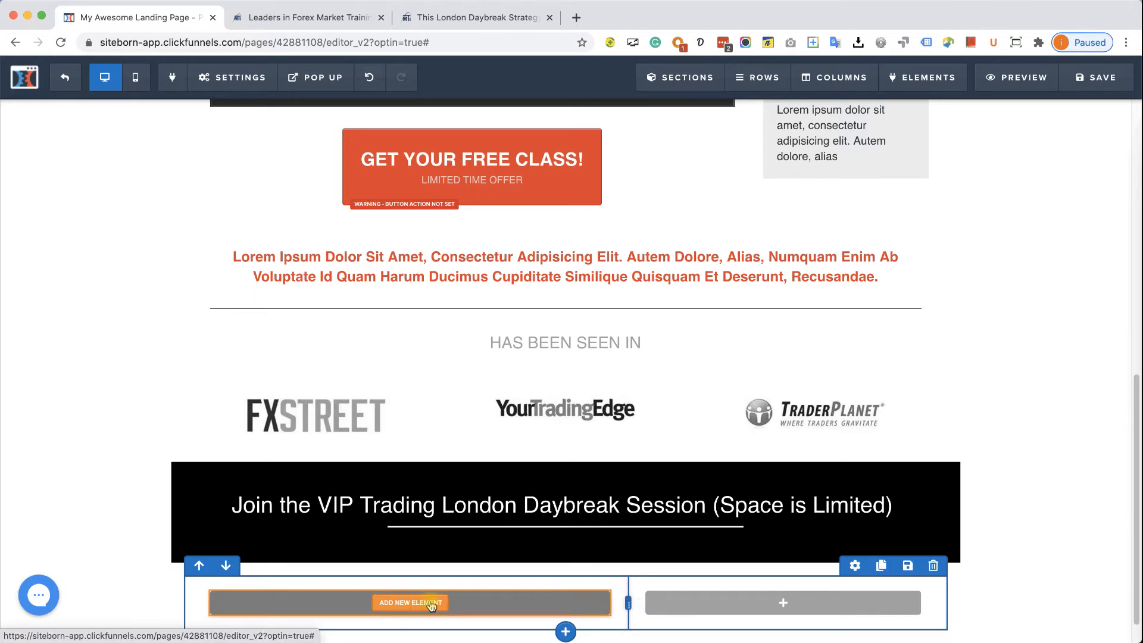
click(432, 603)
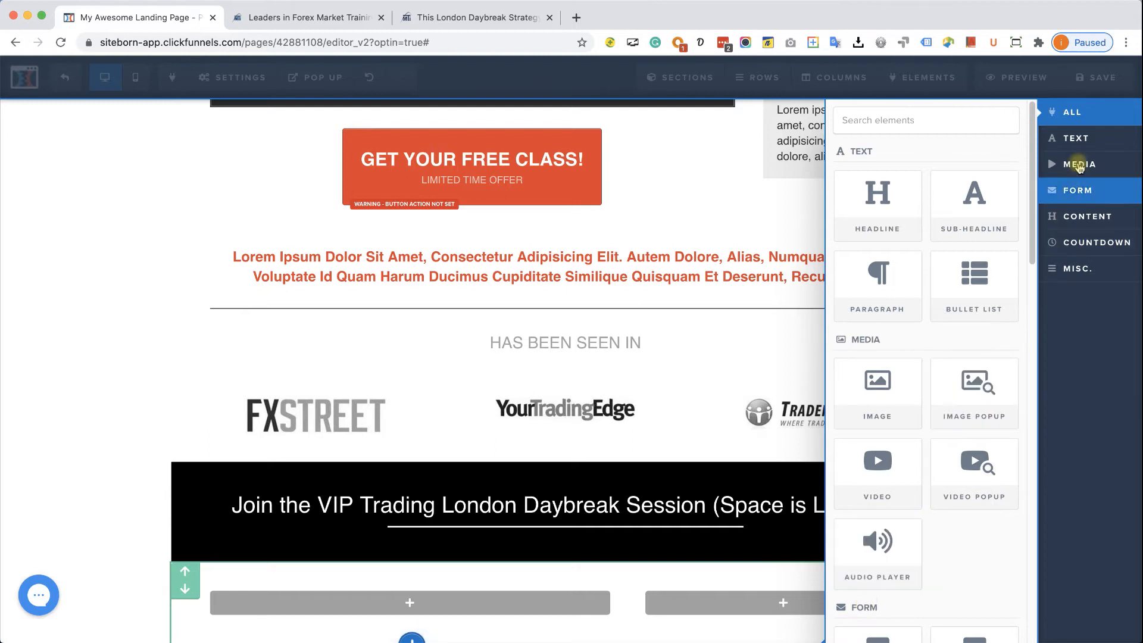
click(1050, 199)
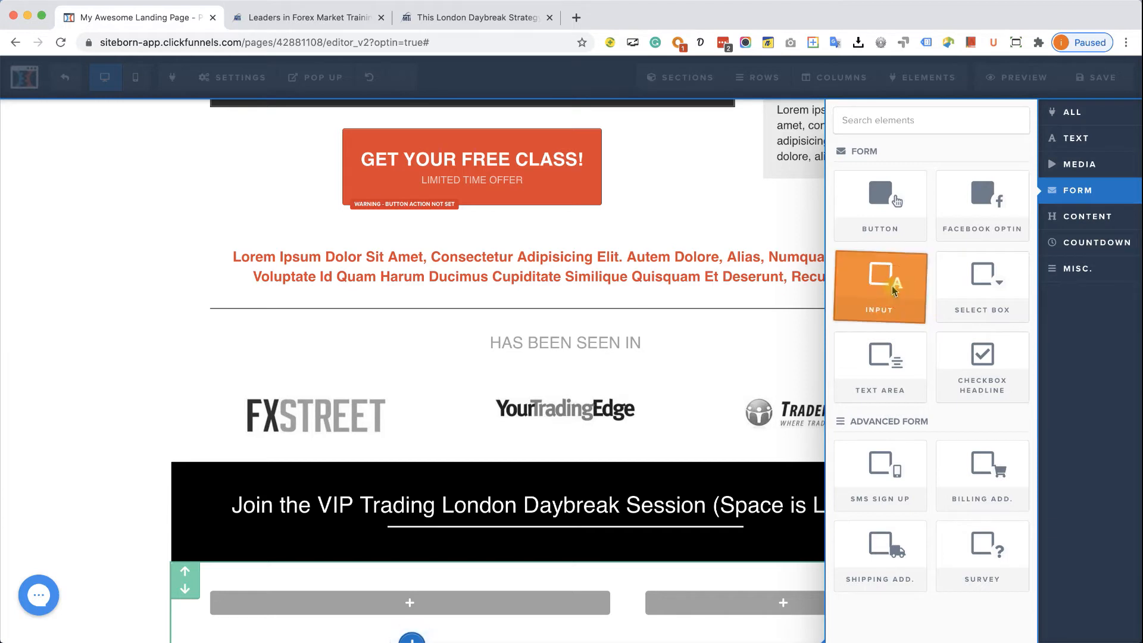
drag(893, 290, 410, 602)
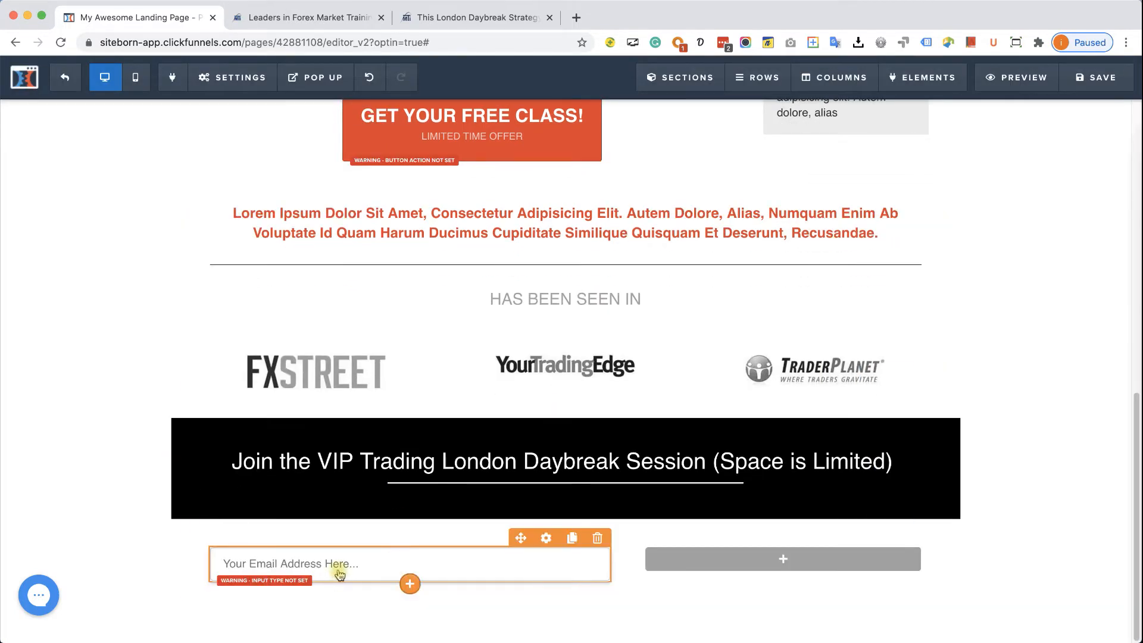
click(546, 537)
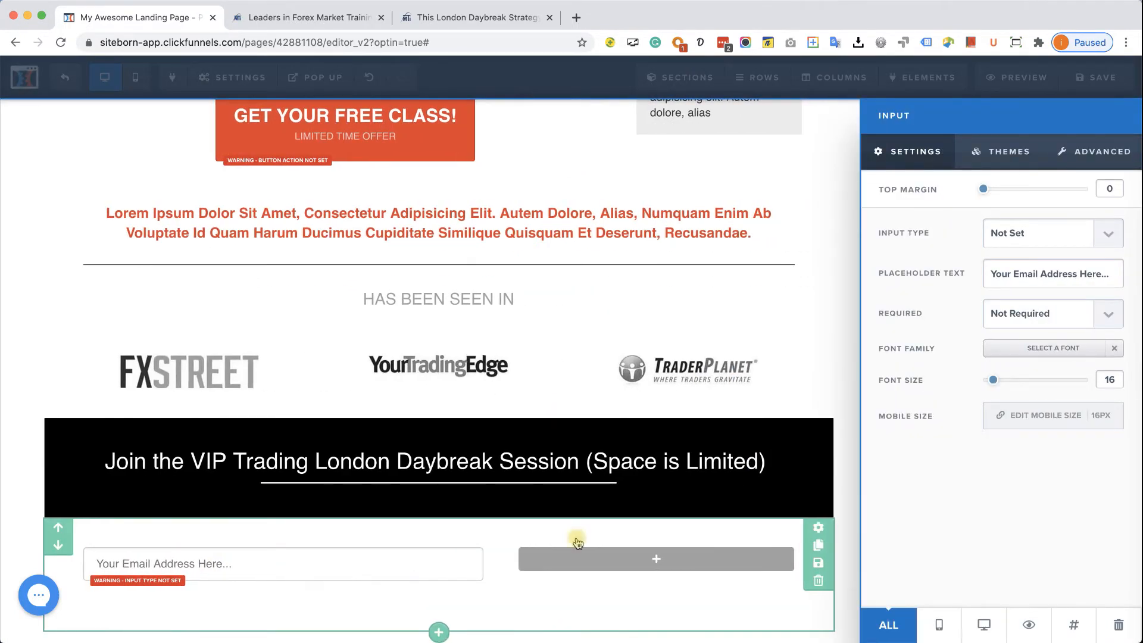
click(1101, 233)
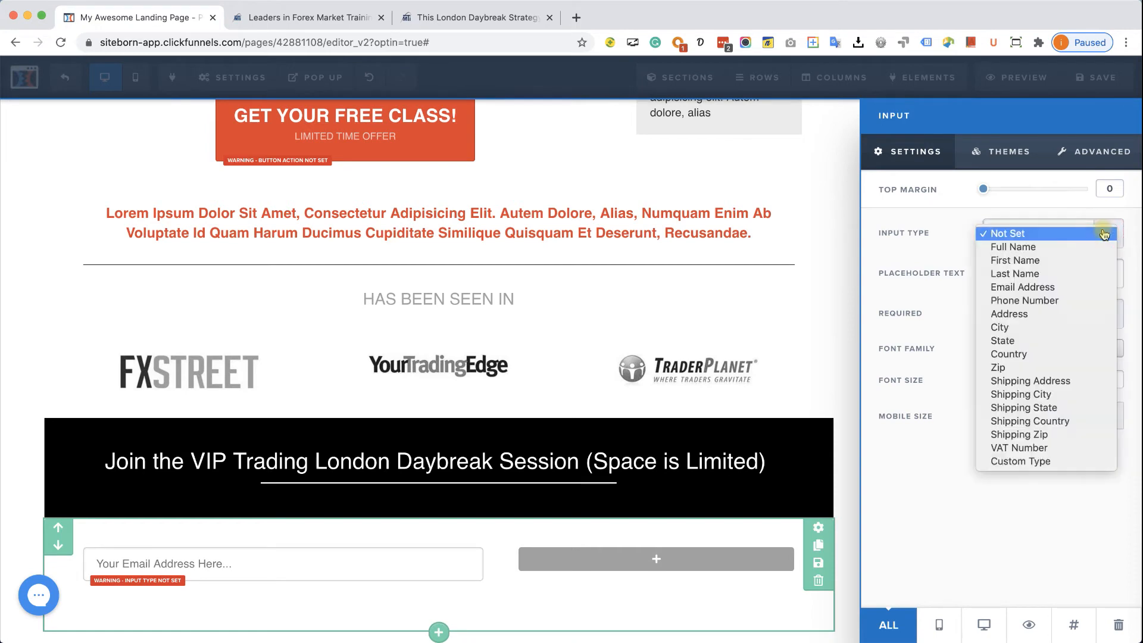
click(1033, 246)
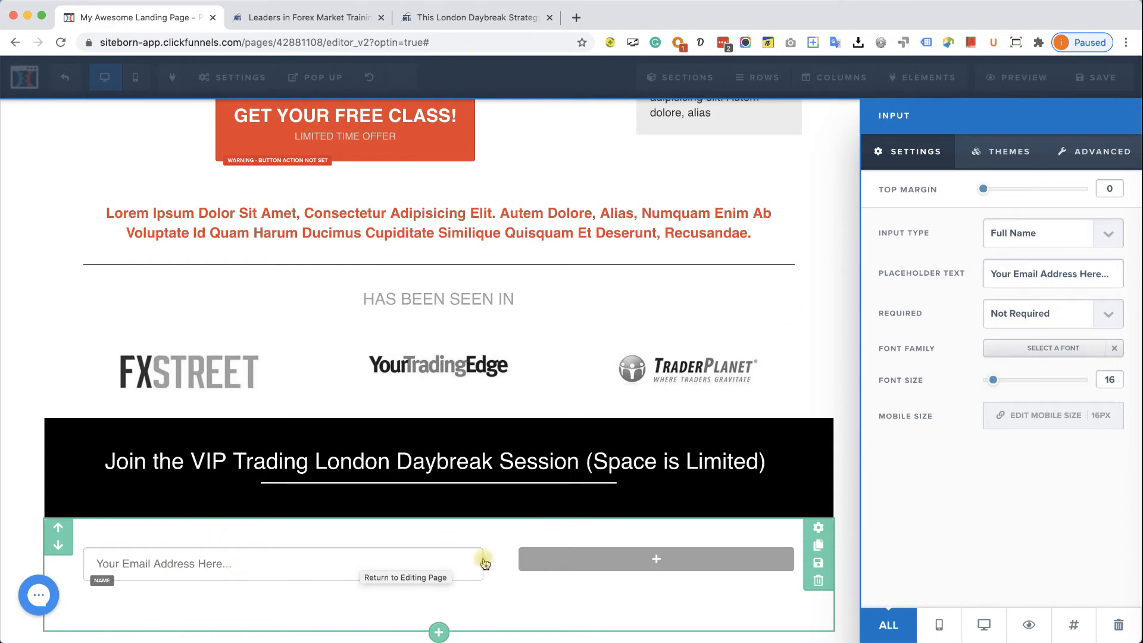
click(416, 588)
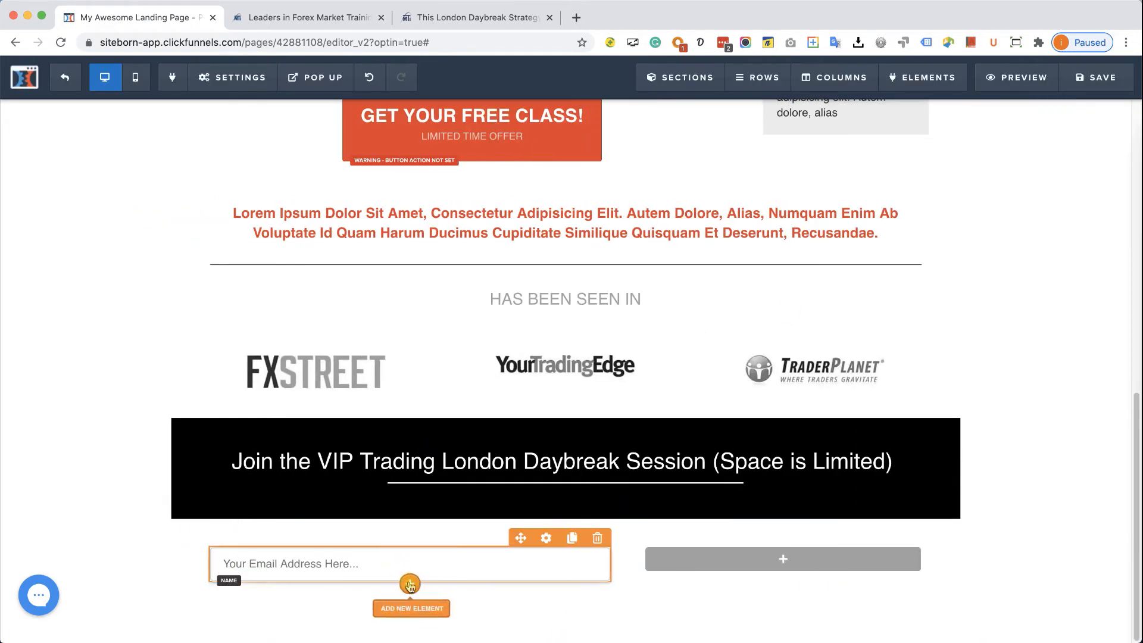
- Add a second Form input below it with Input Type Email Address
click(410, 606)
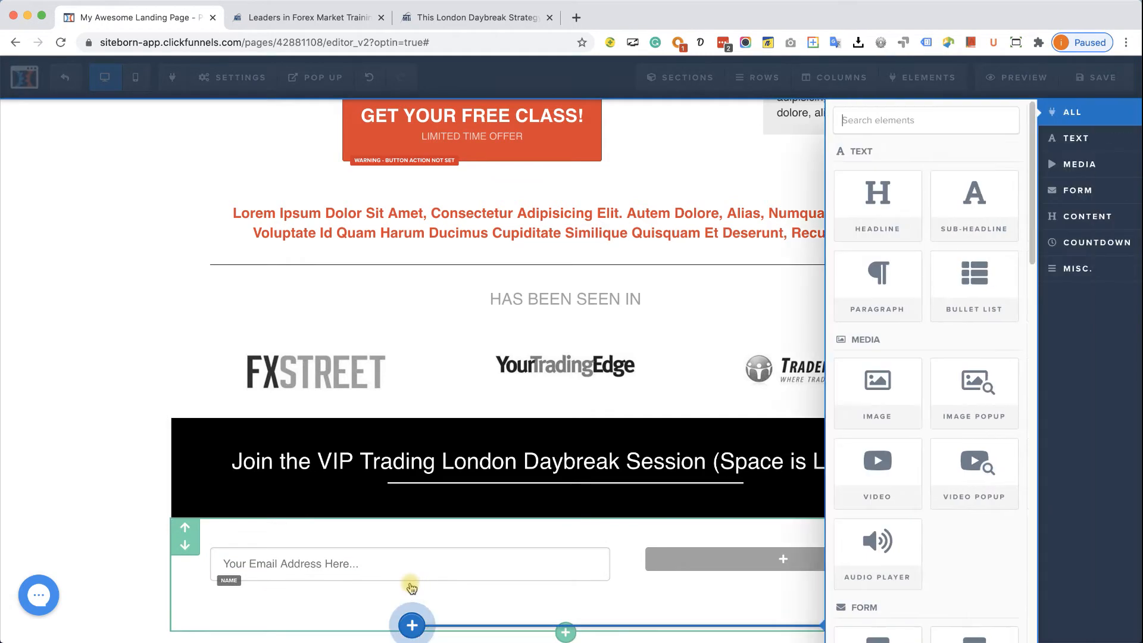
click(1106, 195)
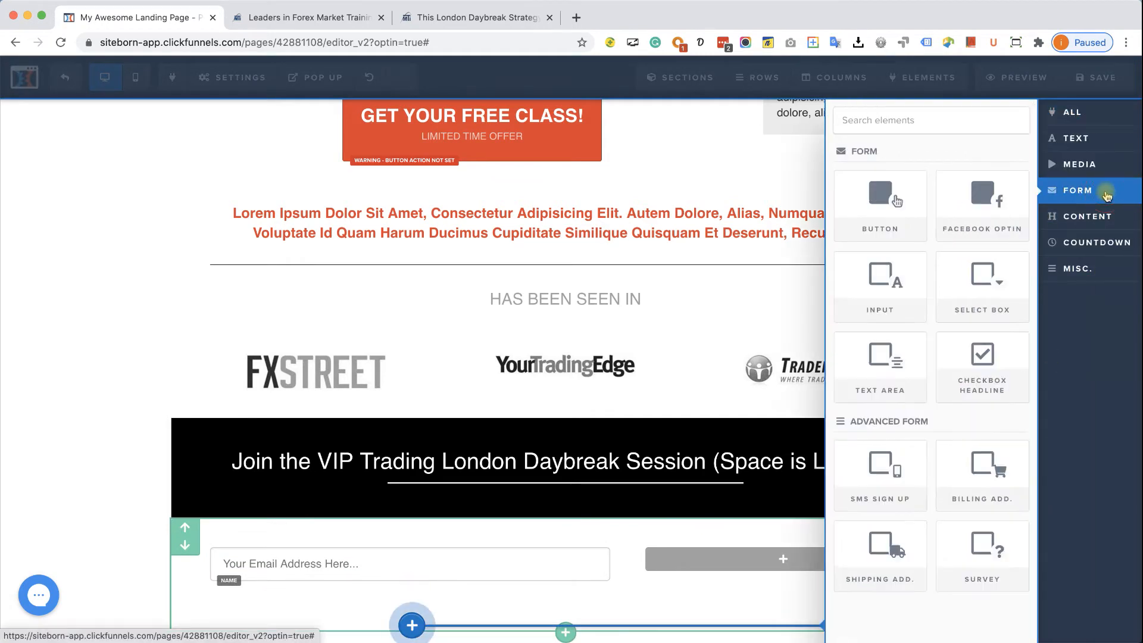
click(882, 304)
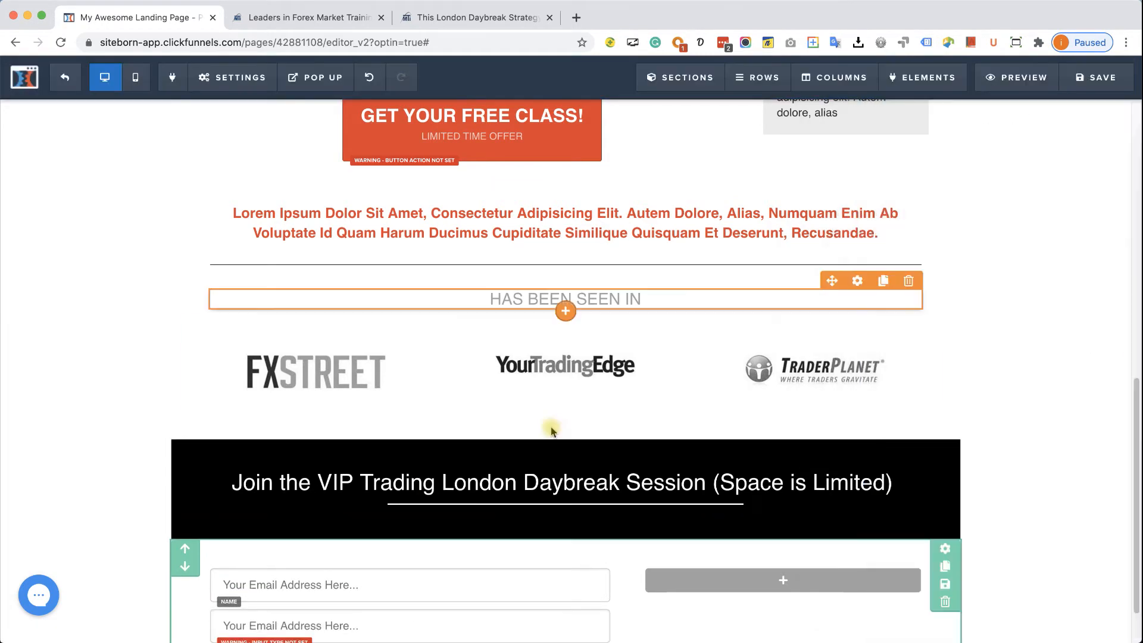
click(432, 557)
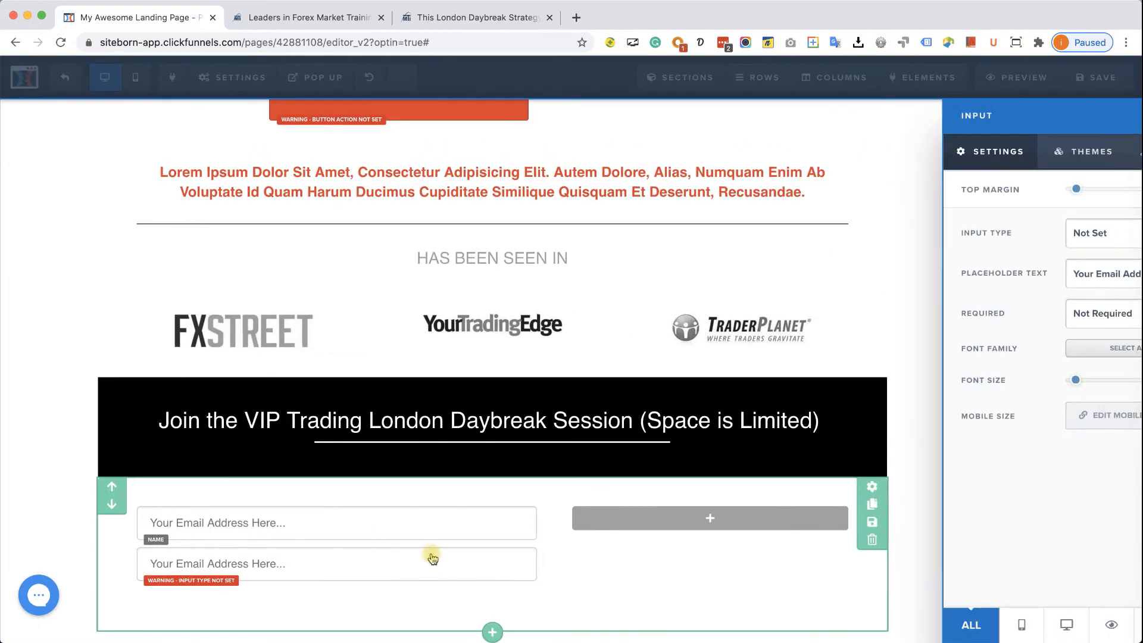
click(1051, 233)
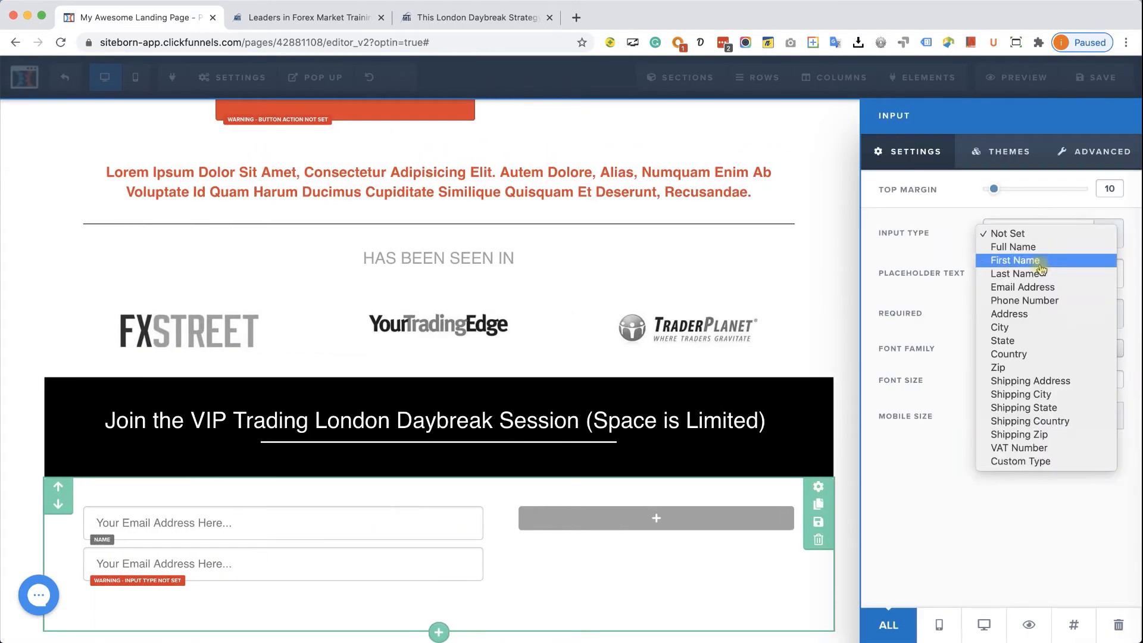
click(1037, 287)
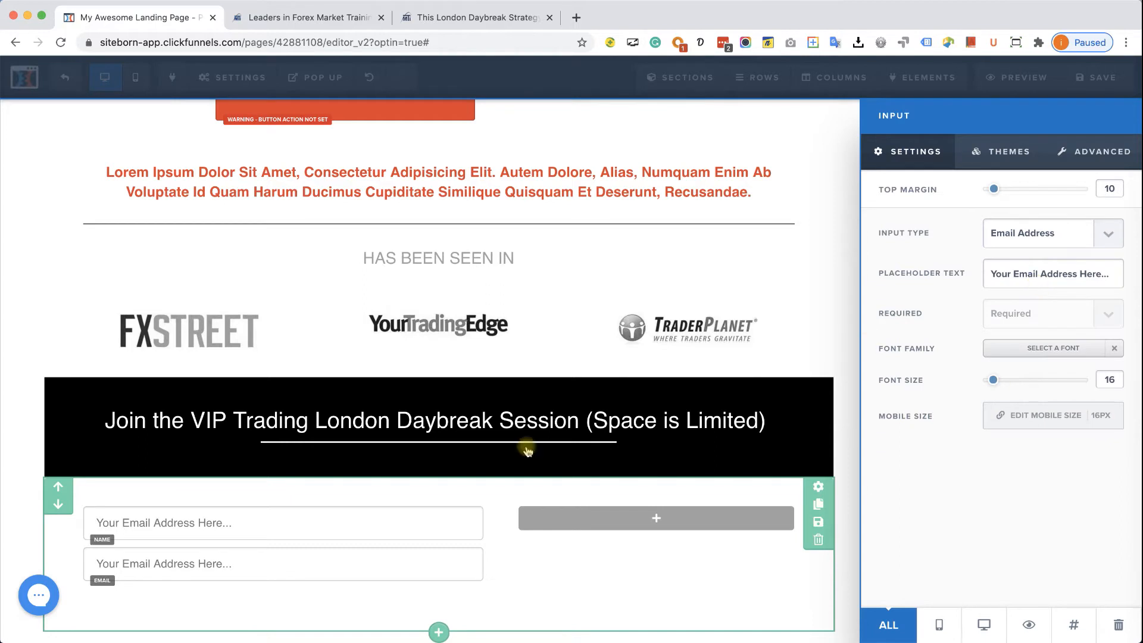
click(497, 565)
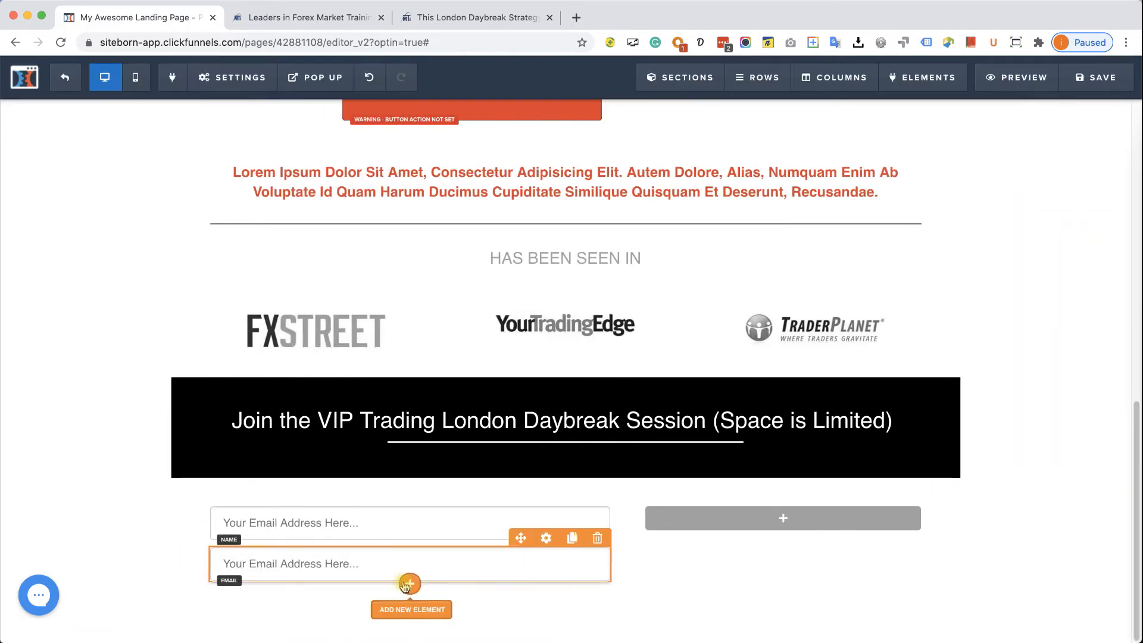
- Add a Form Button below the email field with its action set to Submit Order / Submit Form
click(408, 583)
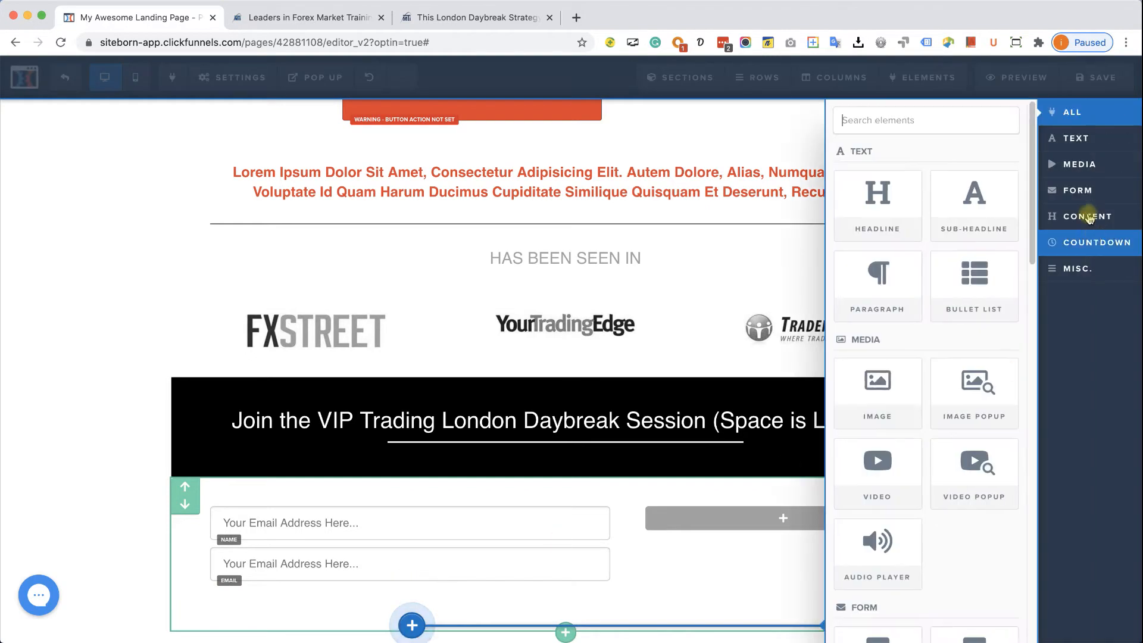
click(1079, 198)
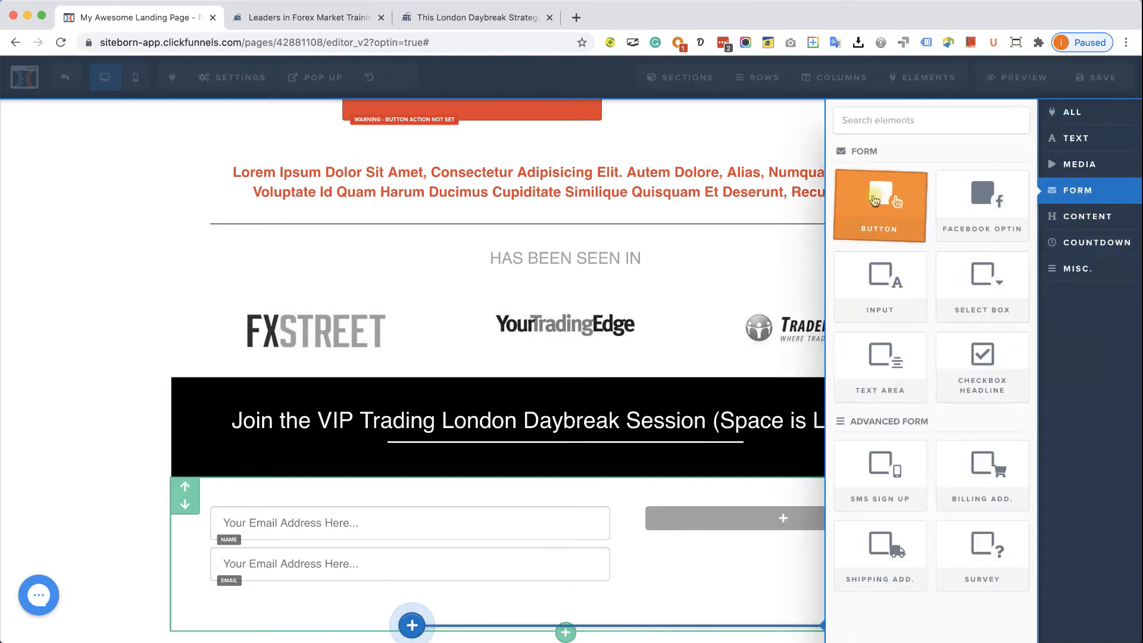
click(877, 202)
scroll(464, 429, down, 1)
mouse_move(504, 563)
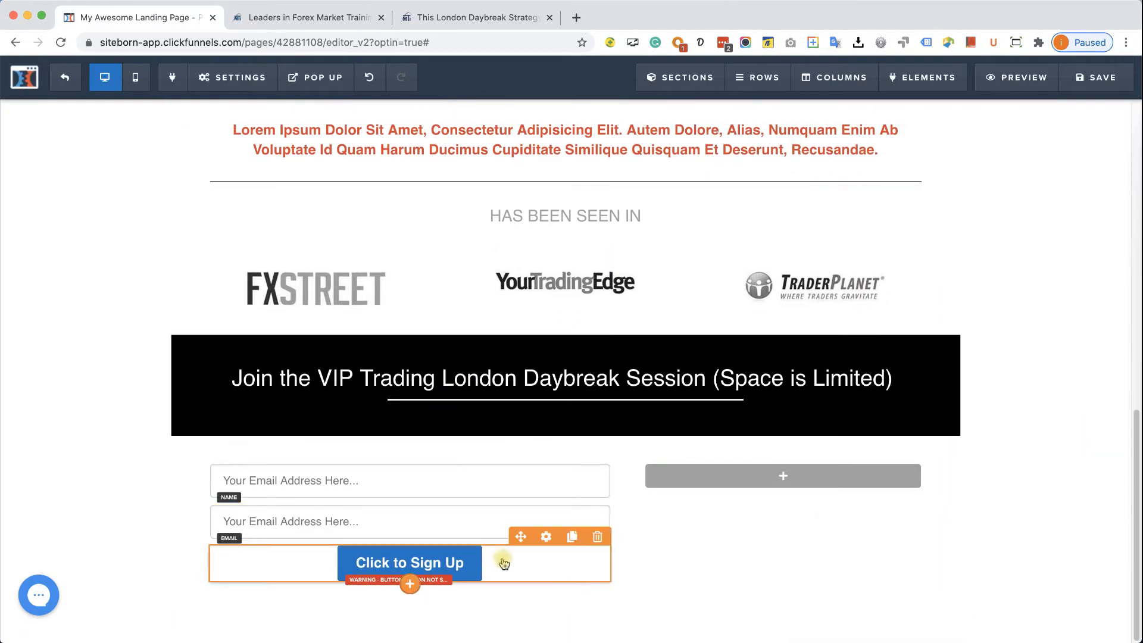
click(470, 561)
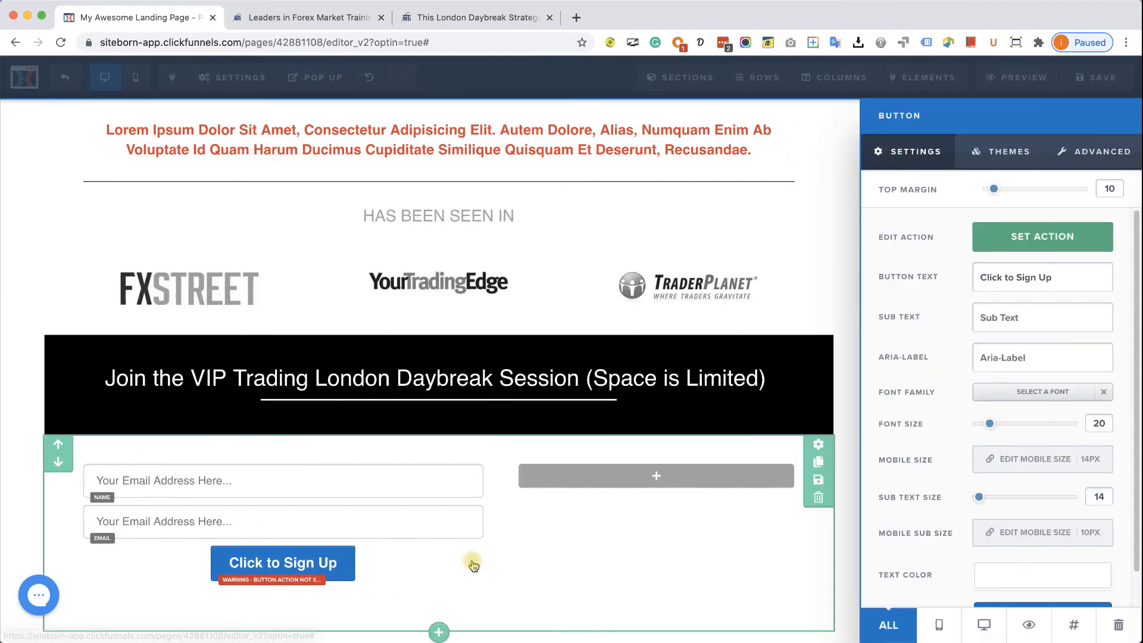
click(991, 237)
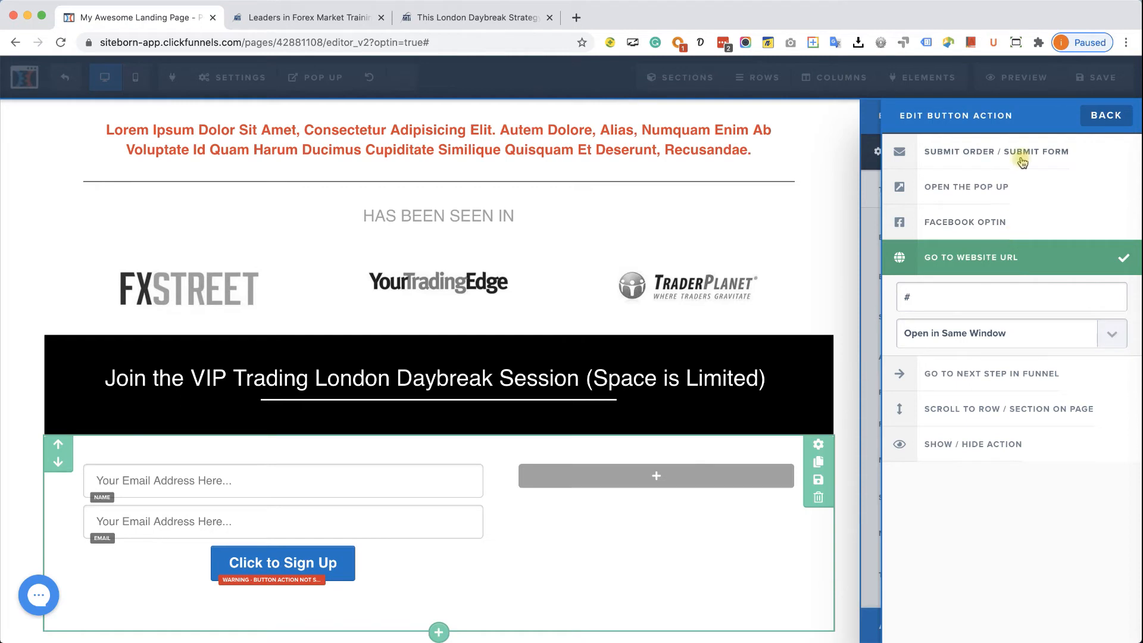
click(1032, 156)
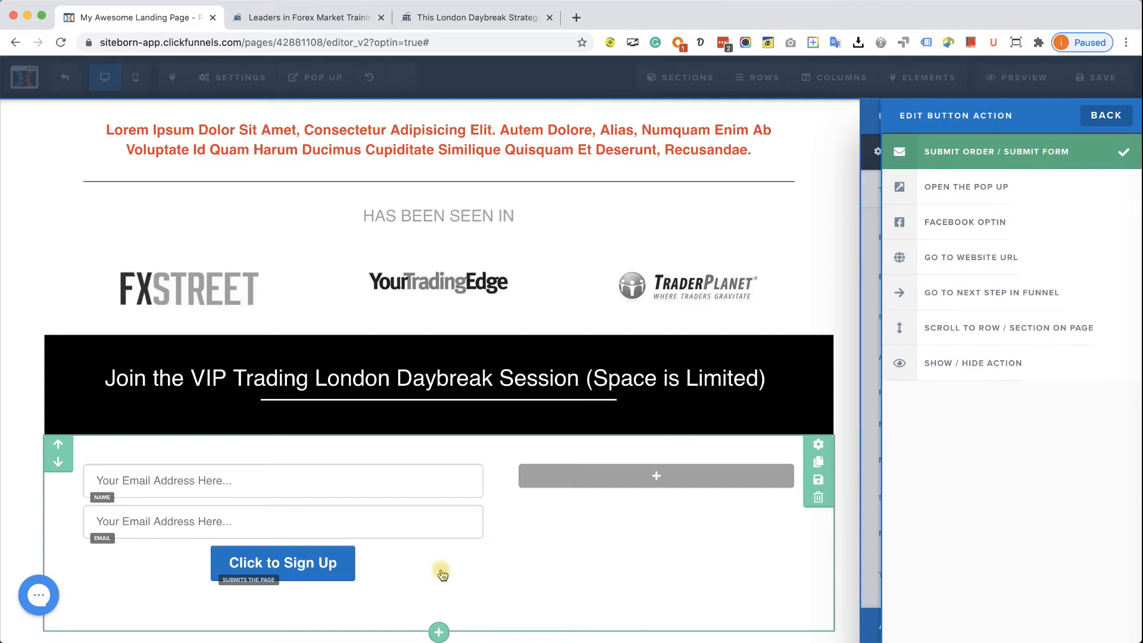
click(419, 571)
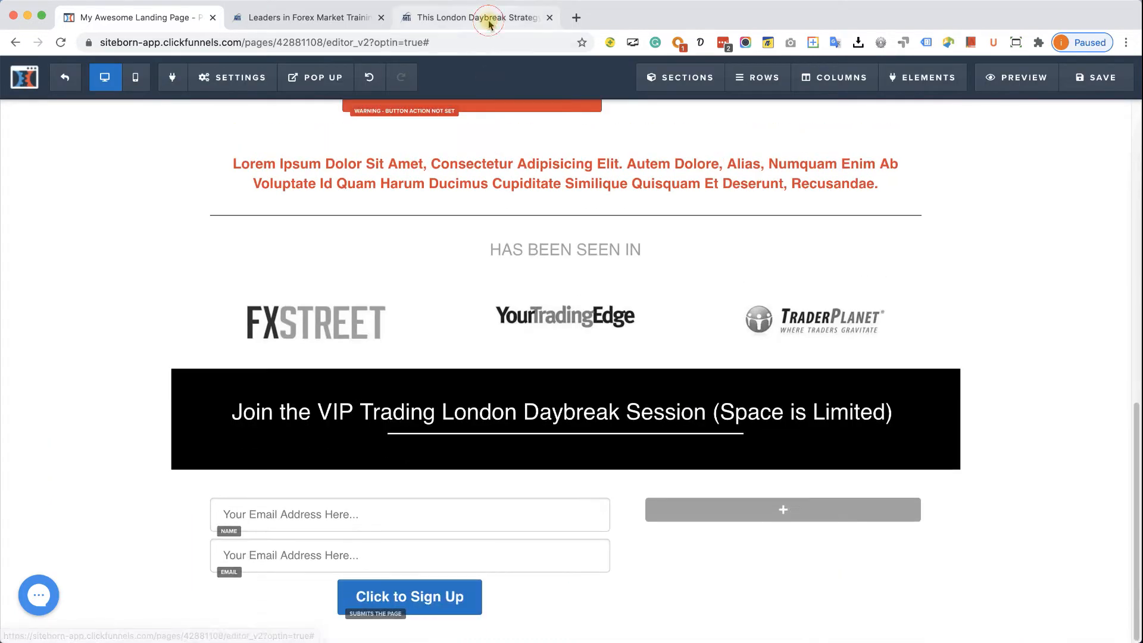
- Check the checkout page, then set the sign-up button background to orange #e43b2c
click(485, 18)
scroll(467, 258, down, 10)
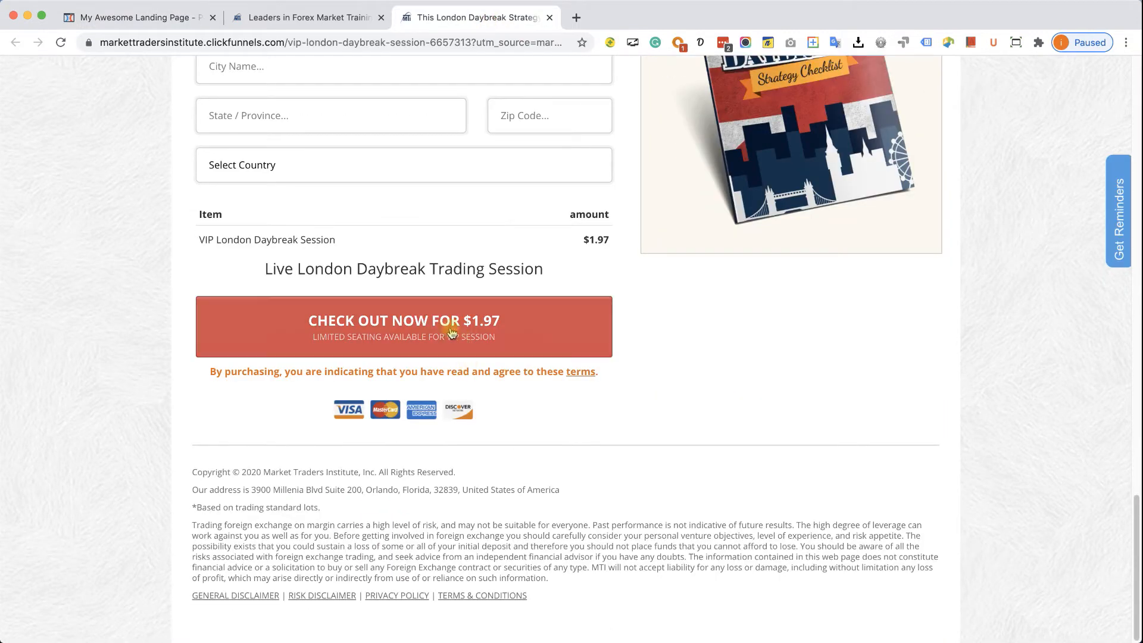
click(166, 19)
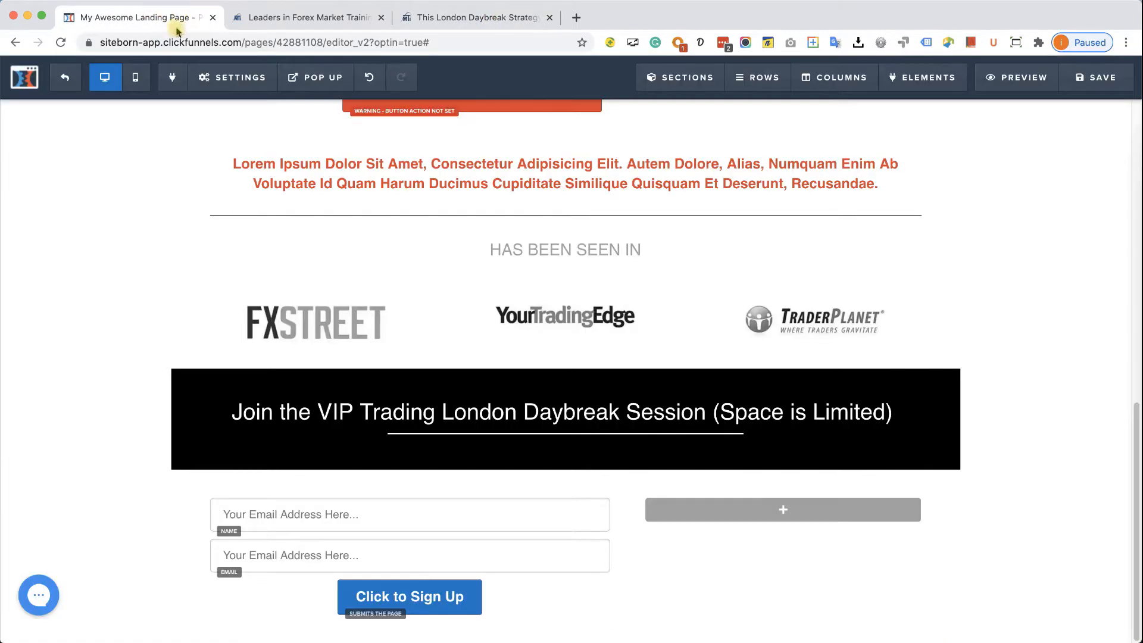
scroll(482, 530, down, 1)
click(491, 561)
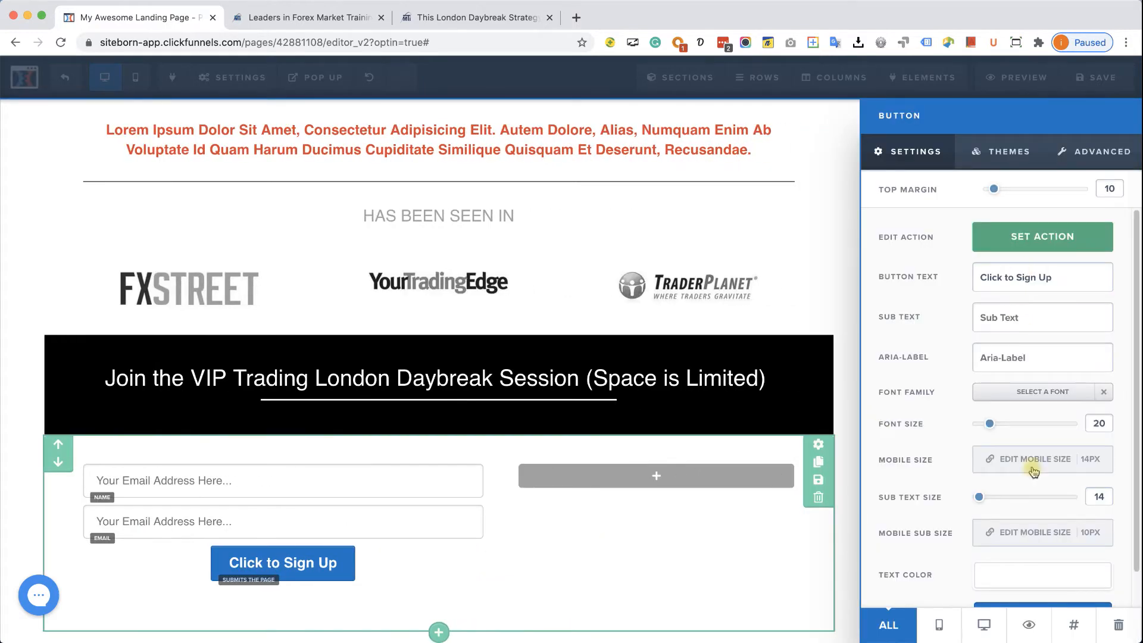
scroll(1033, 476, down, 1)
click(1041, 577)
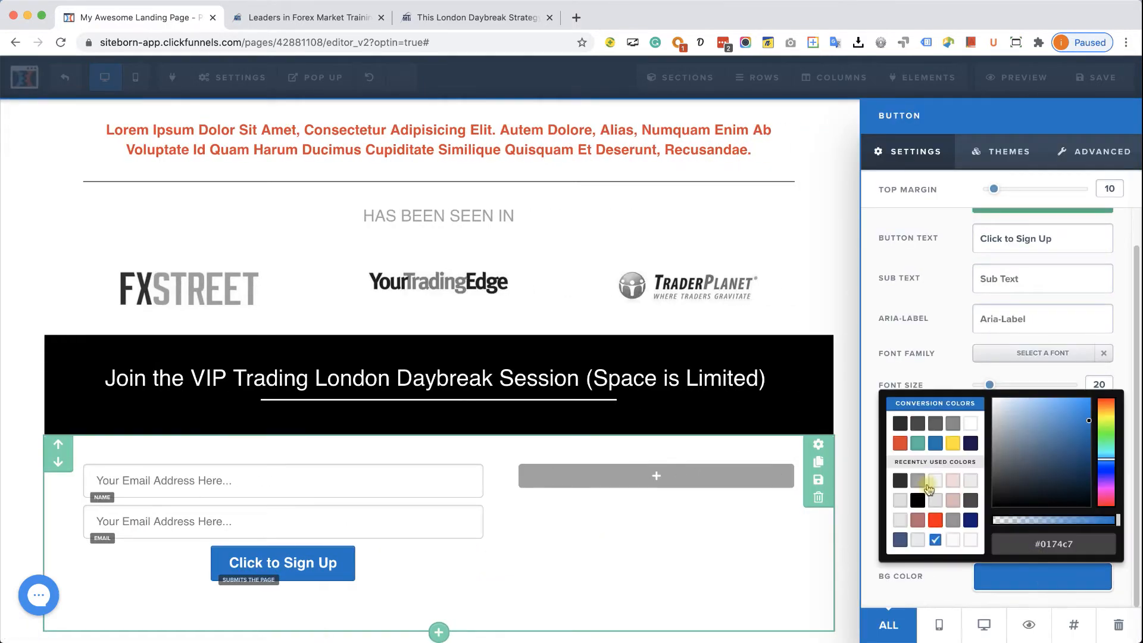
click(901, 444)
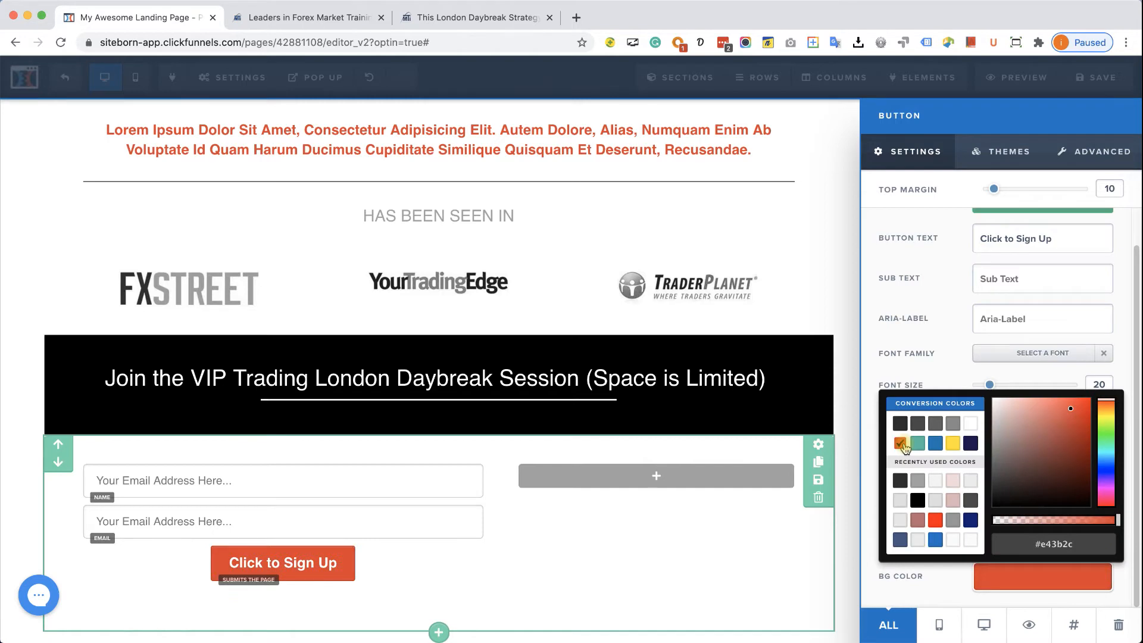
- Under Advanced, make the button Fill Width with 30px vertical padding
click(1078, 152)
click(1069, 238)
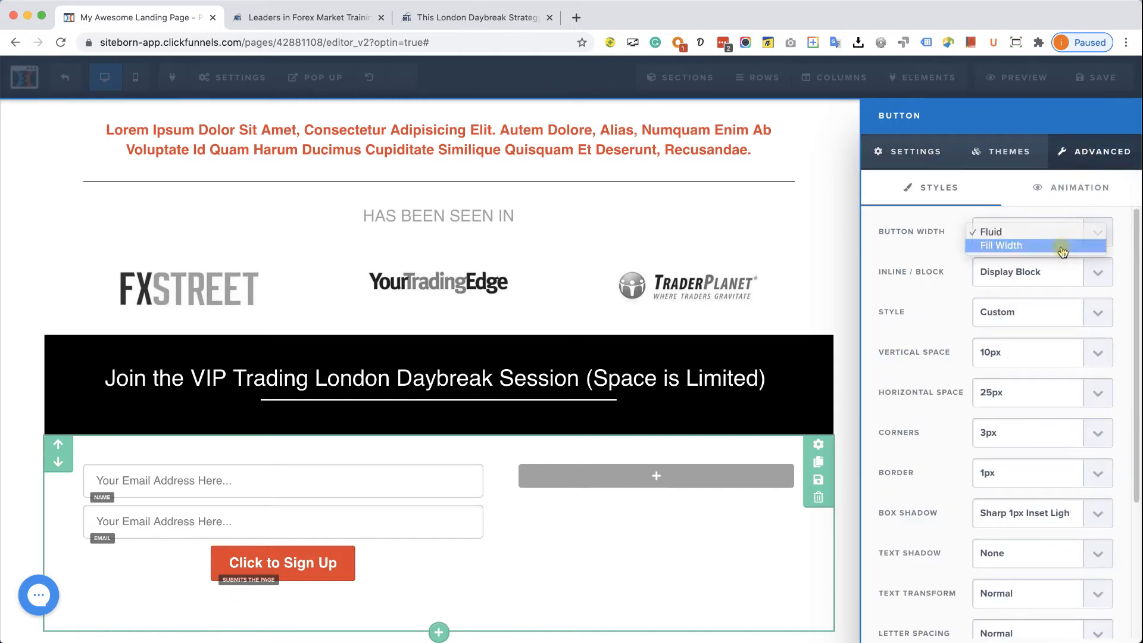
click(1069, 245)
click(1062, 352)
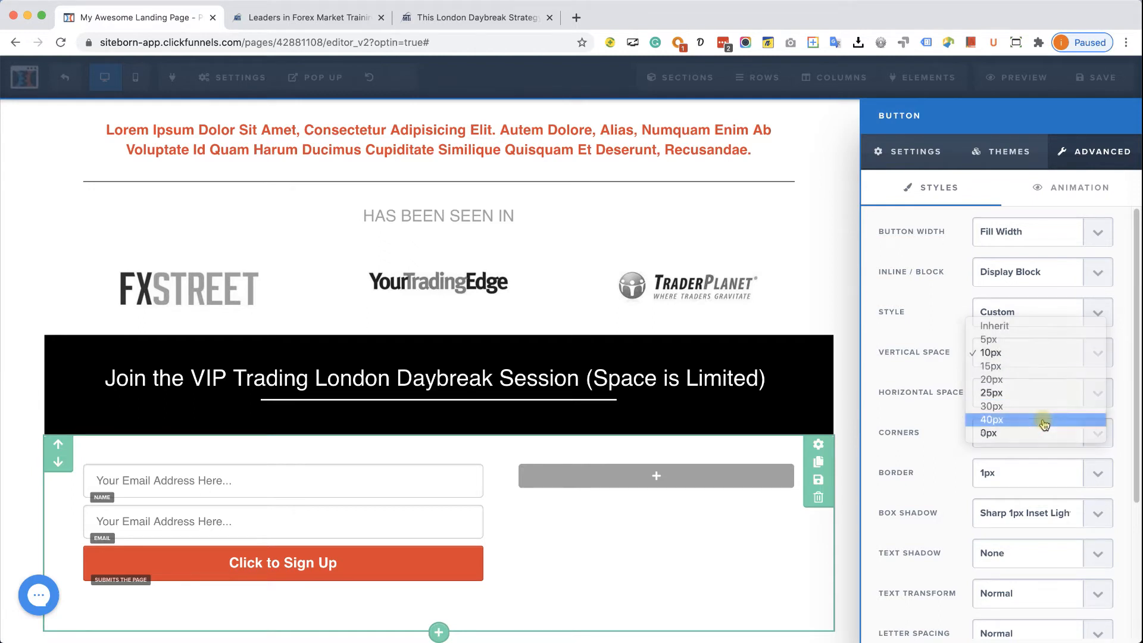
click(1044, 420)
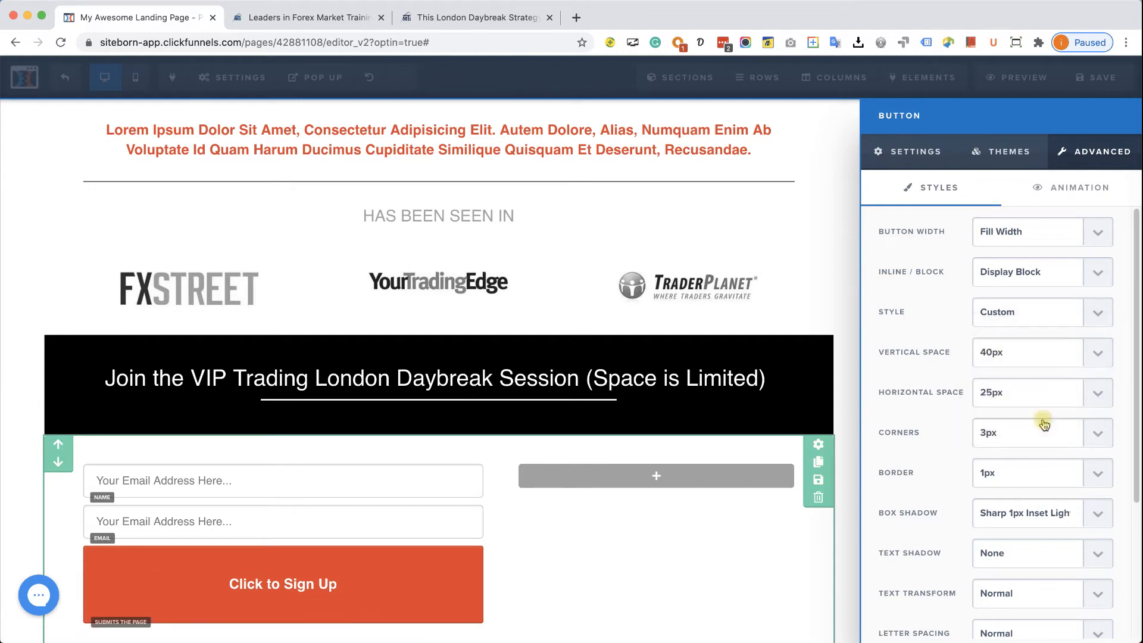
click(1044, 352)
click(1046, 348)
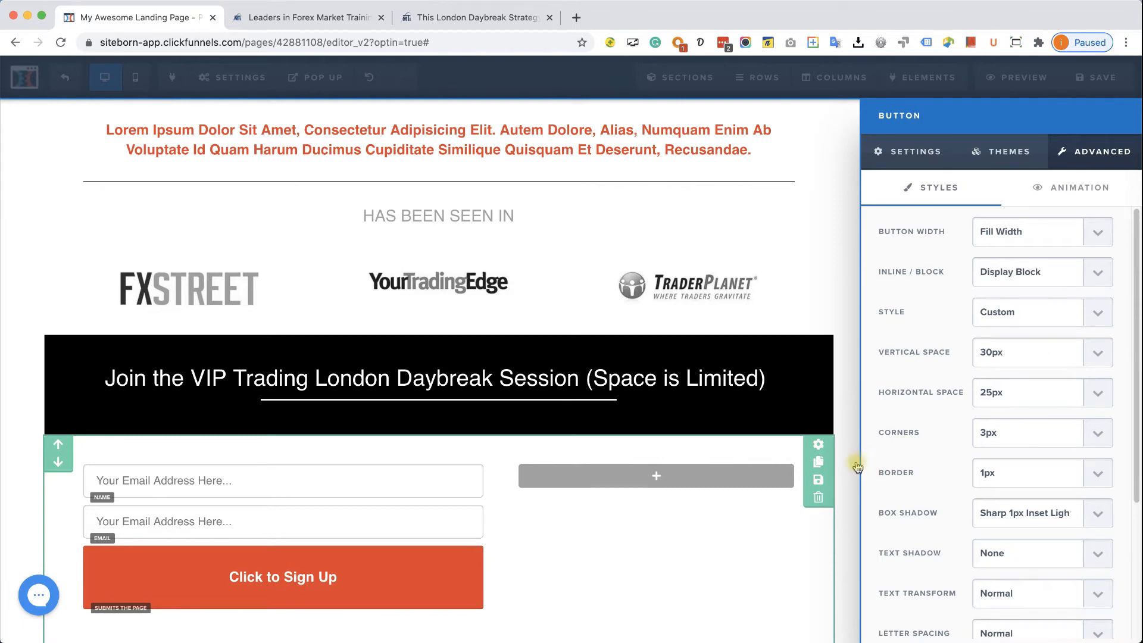
click(694, 476)
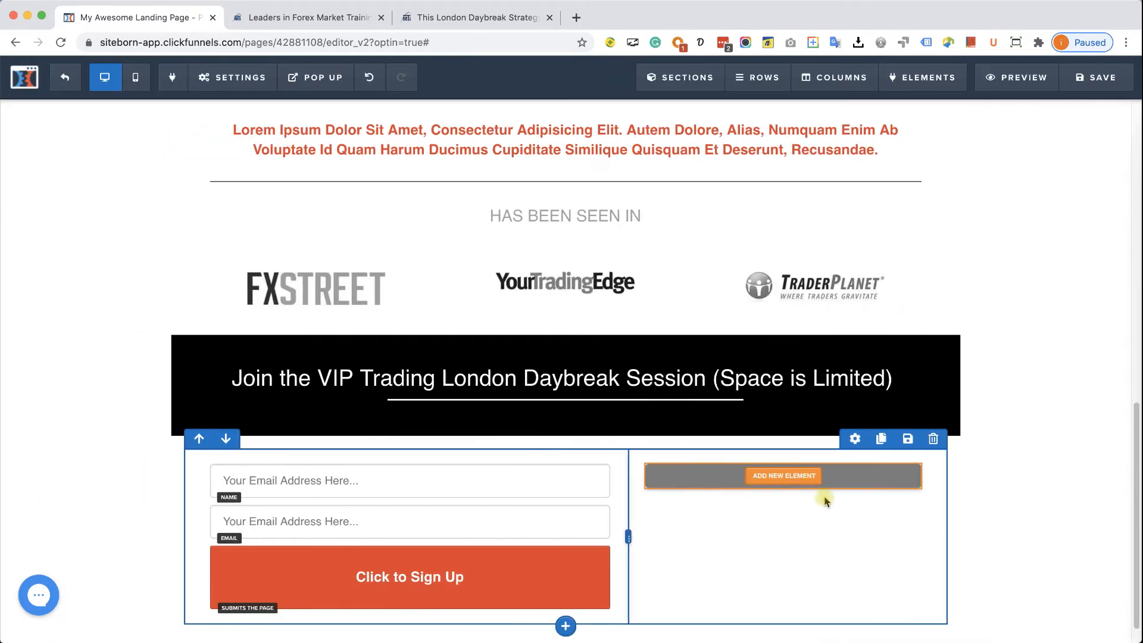
- Switch to the London Daybreak checkout page to compare its VIP order form
click(500, 17)
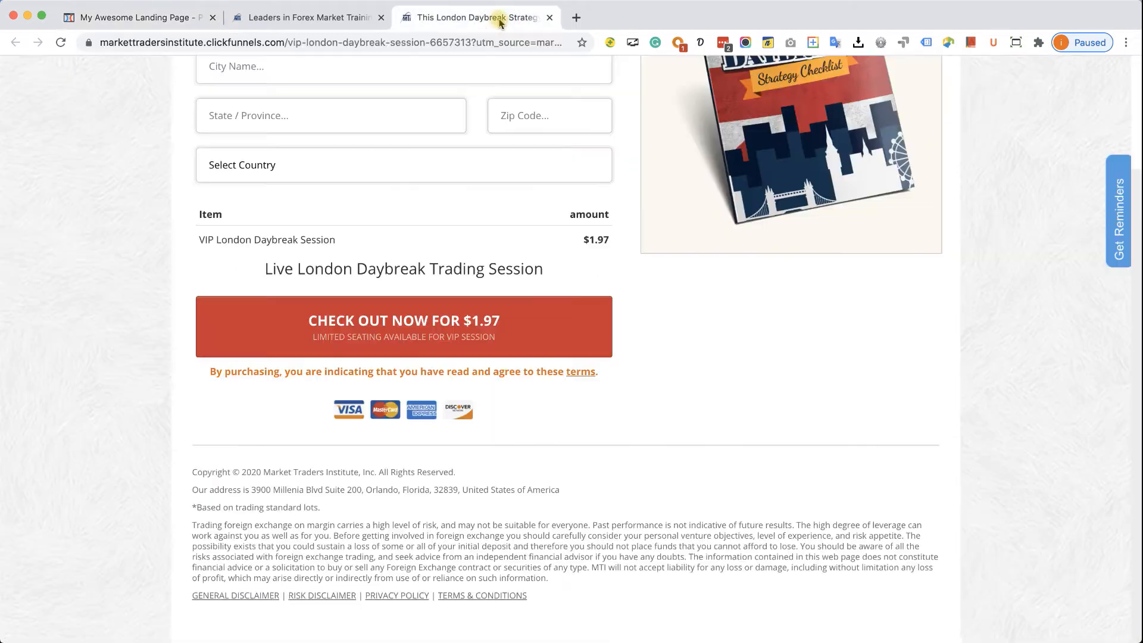
scroll(673, 313, up, 15)
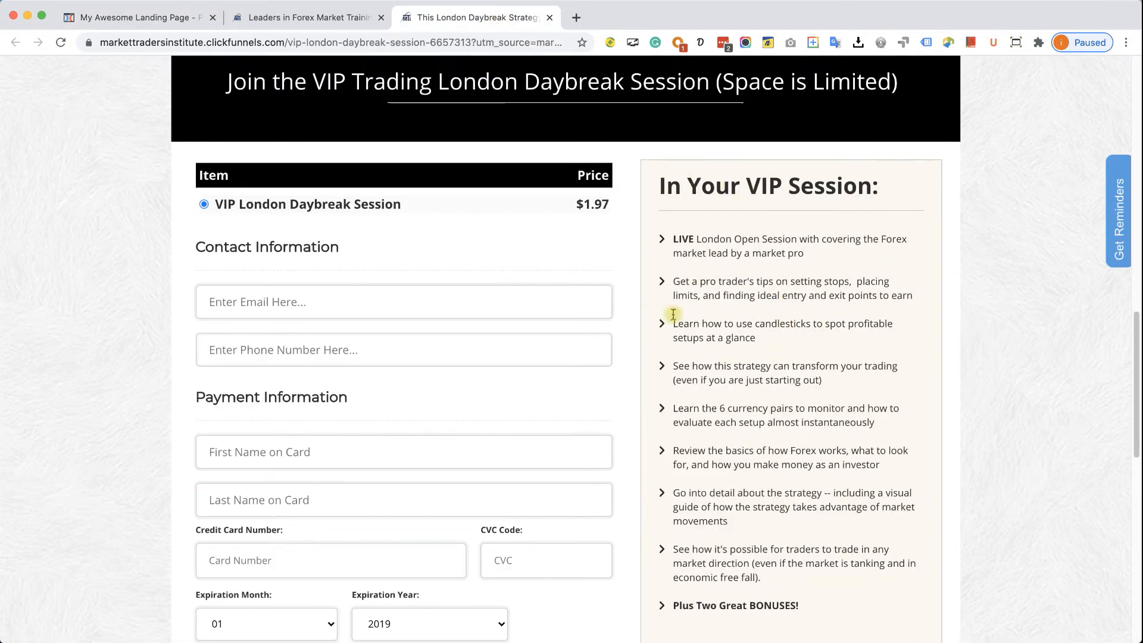
scroll(767, 369, down, 8)
scroll(803, 272, up, 4)
- Add a left-aligned headline to the empty right column of the opt-in row
scroll(802, 273, up, 3)
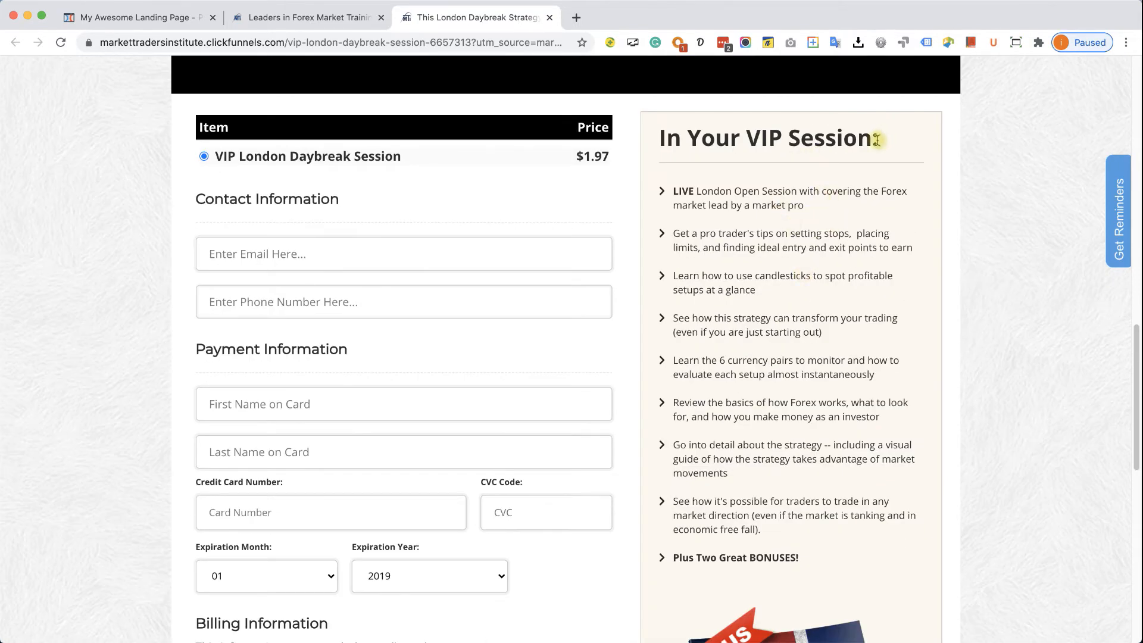
click(147, 26)
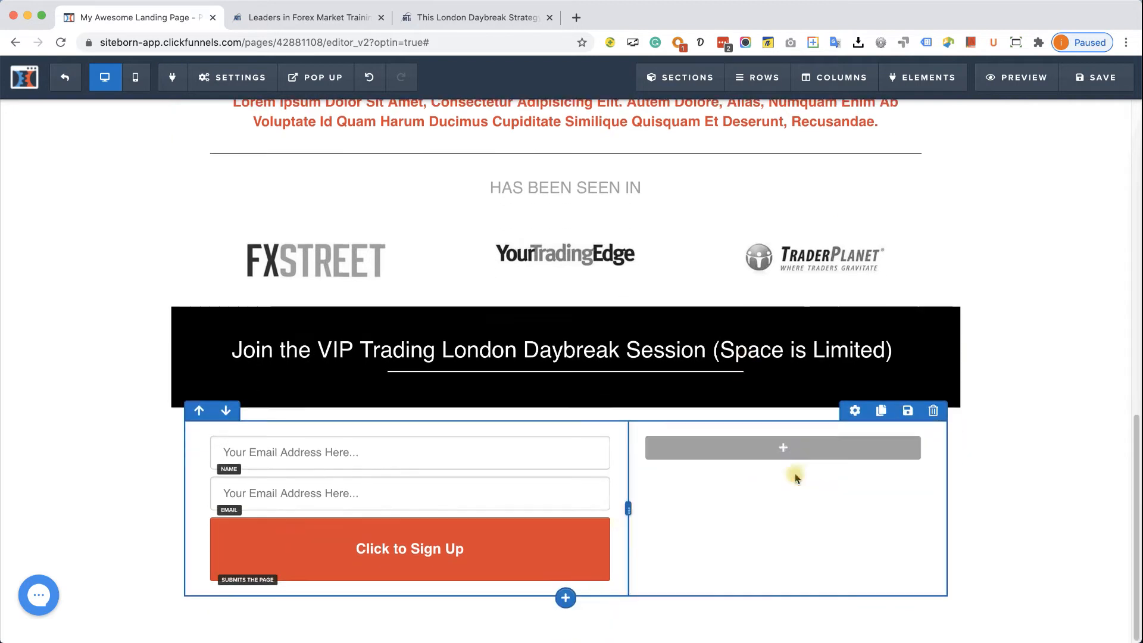
click(774, 450)
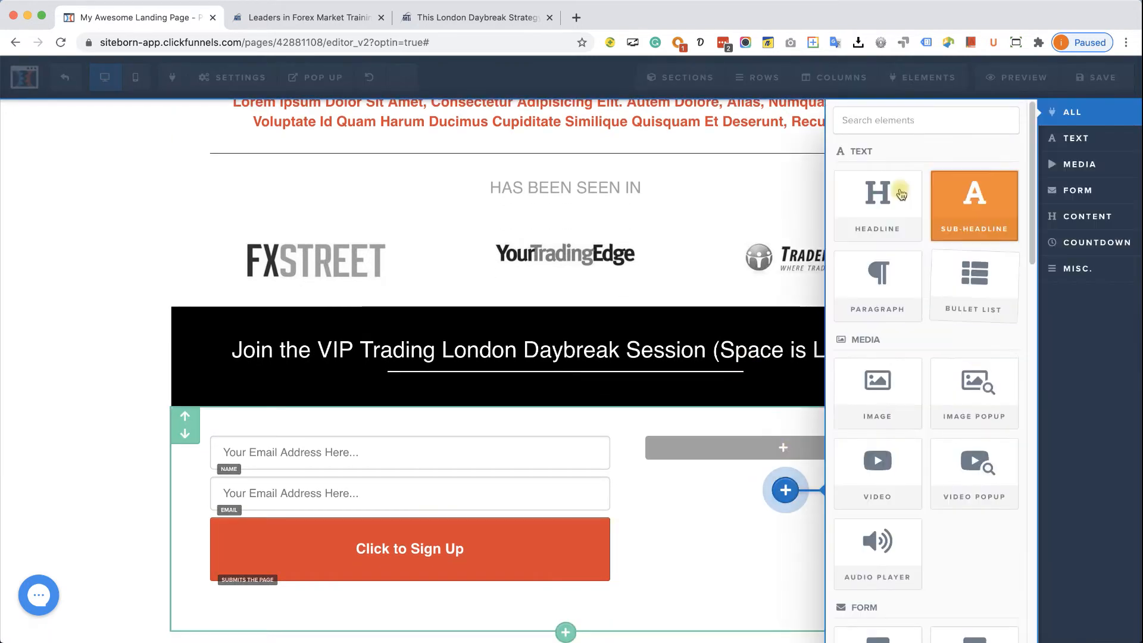
click(885, 187)
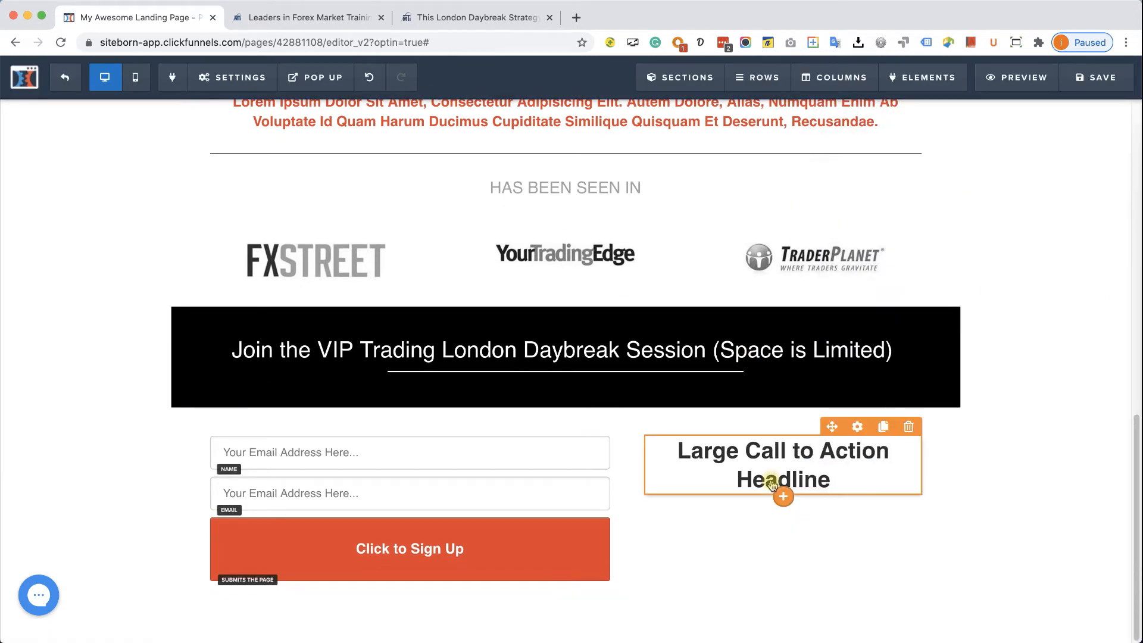
click(773, 473)
click(756, 432)
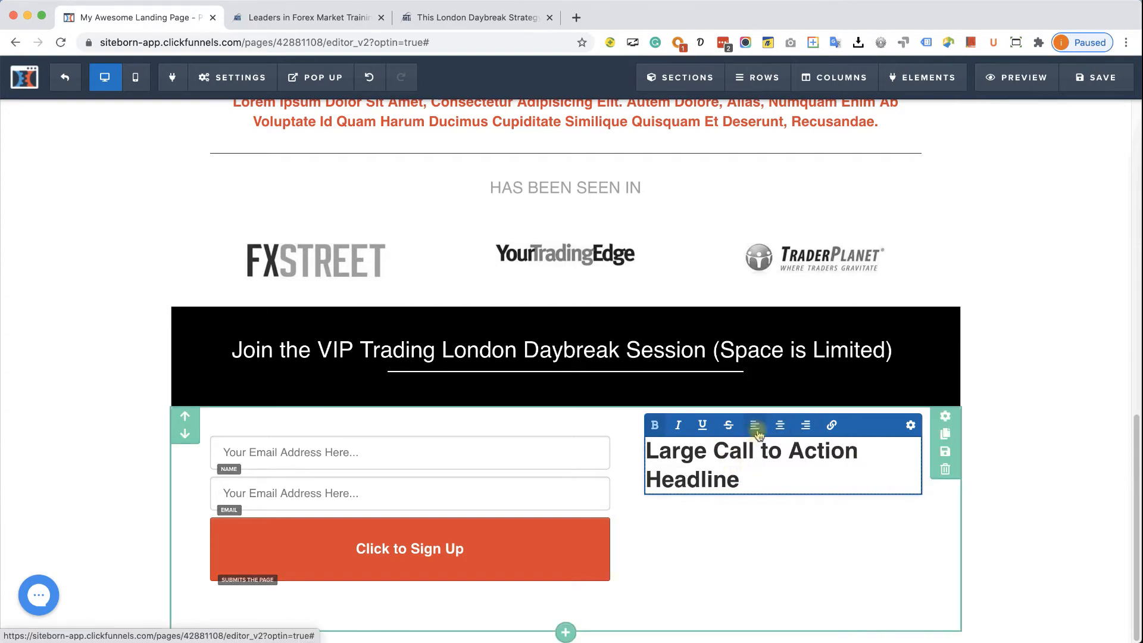
- Add a divider under the headline with its top margin set to 0
click(510, 19)
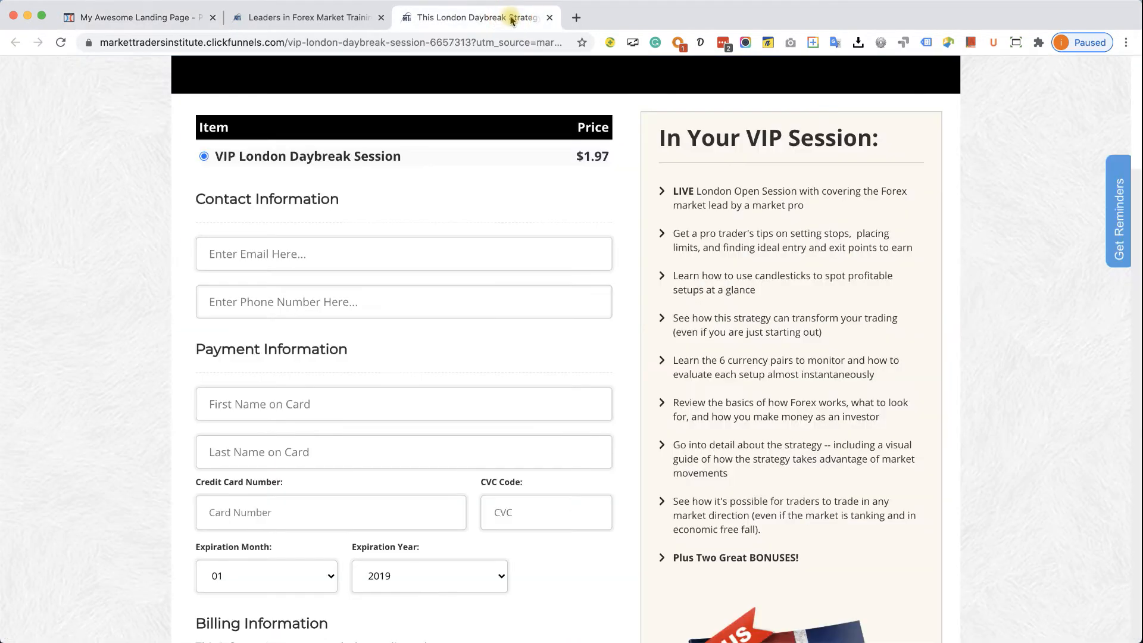
click(123, 18)
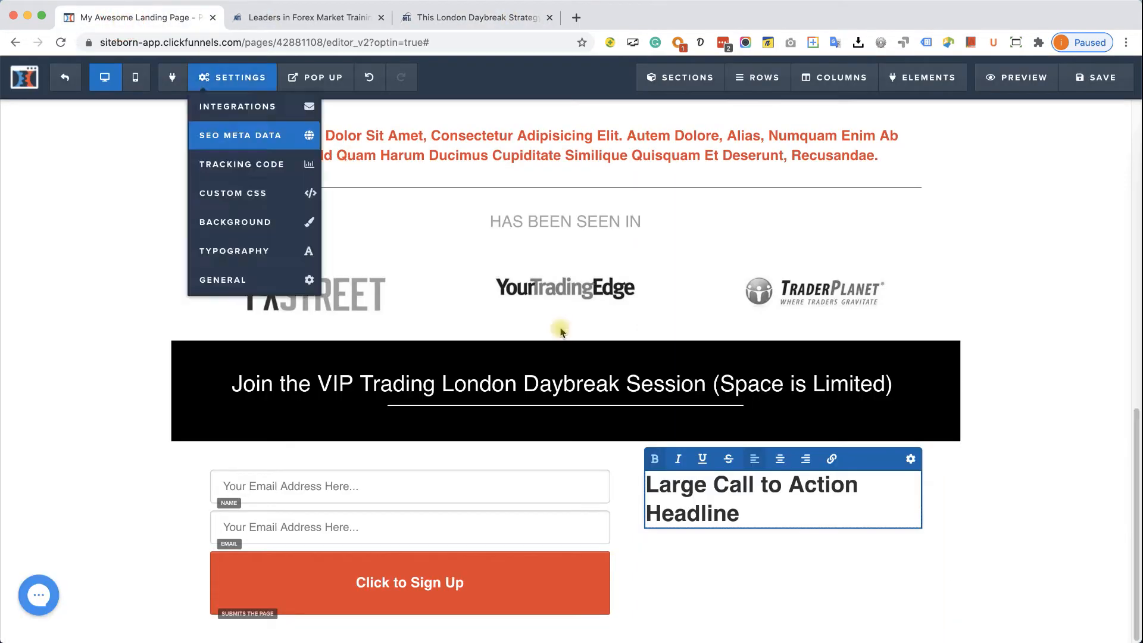
scroll(811, 515, down, 1)
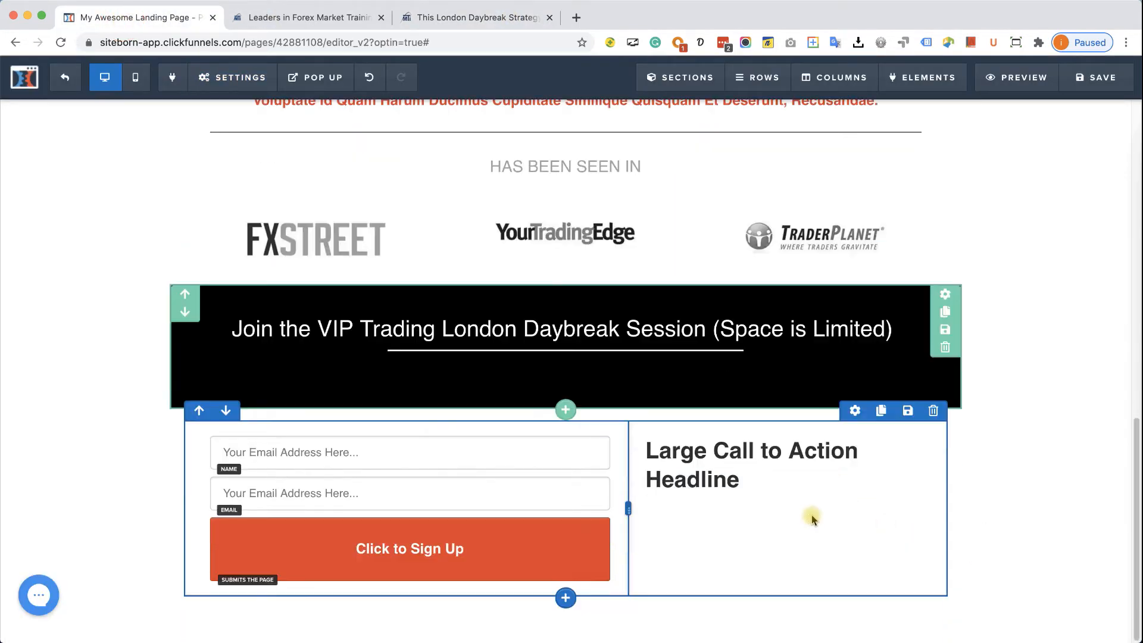
click(782, 497)
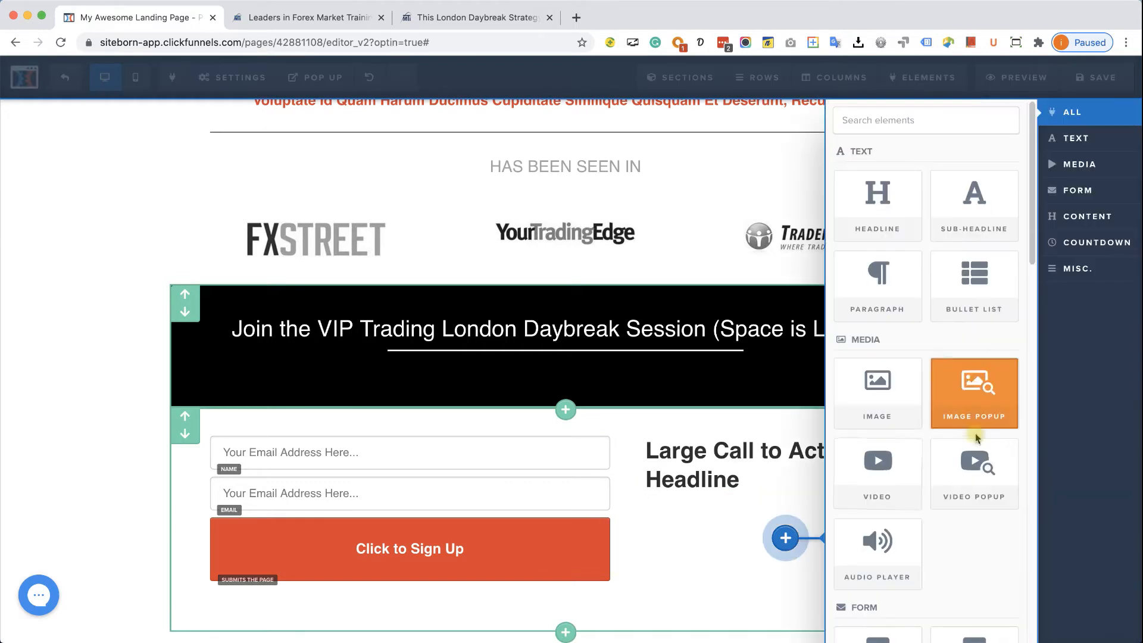
scroll(936, 458, down, 4)
scroll(936, 458, down, 5)
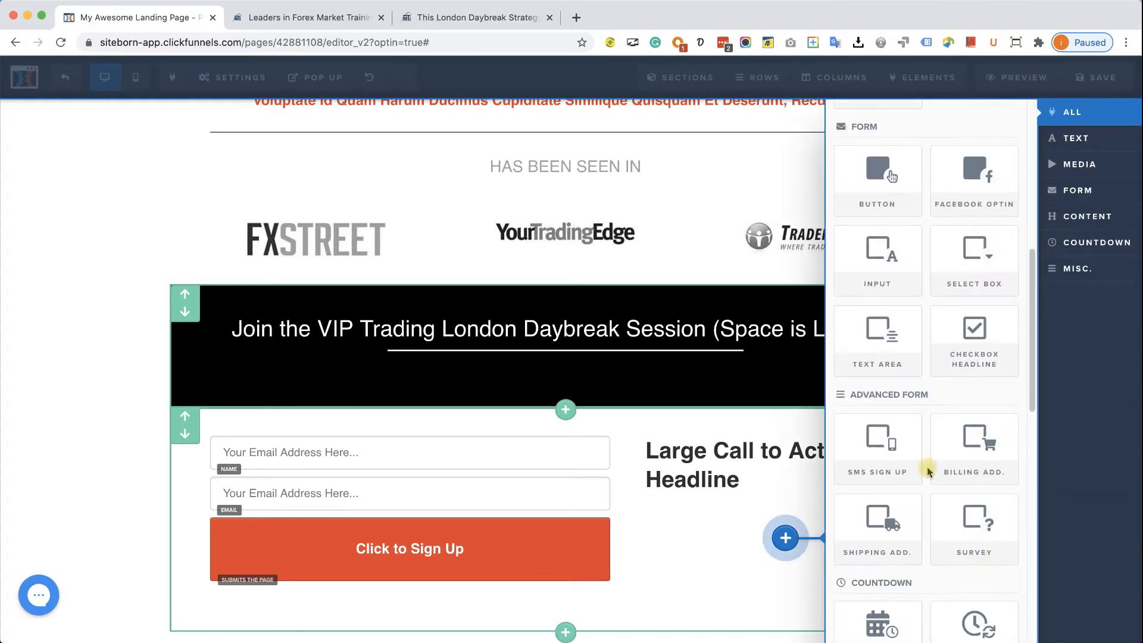
scroll(926, 476, down, 6)
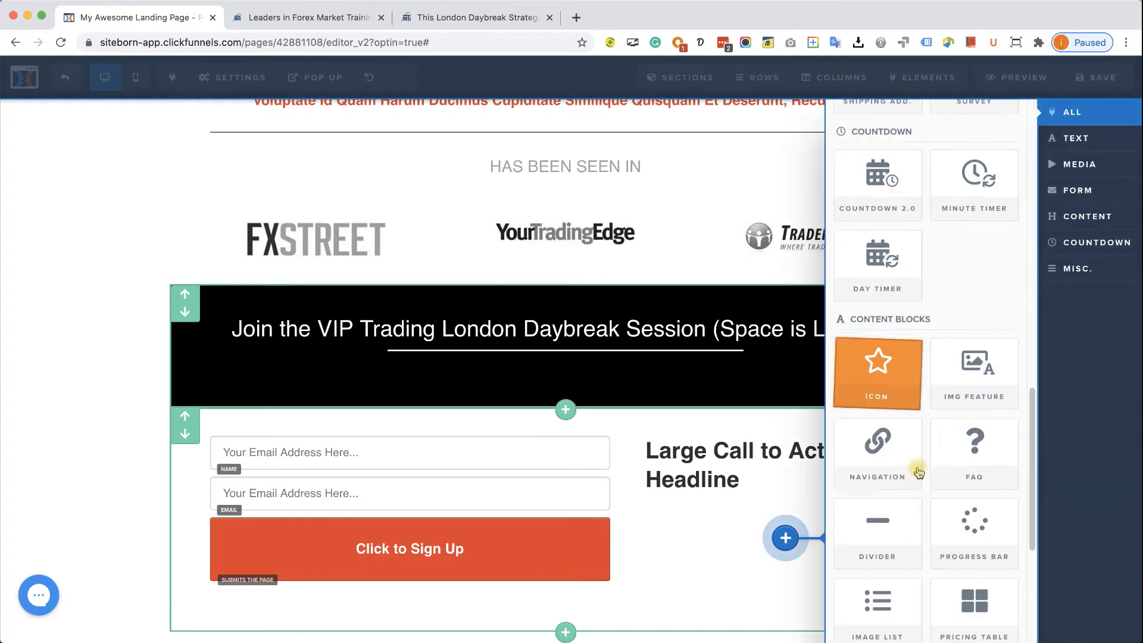
click(886, 519)
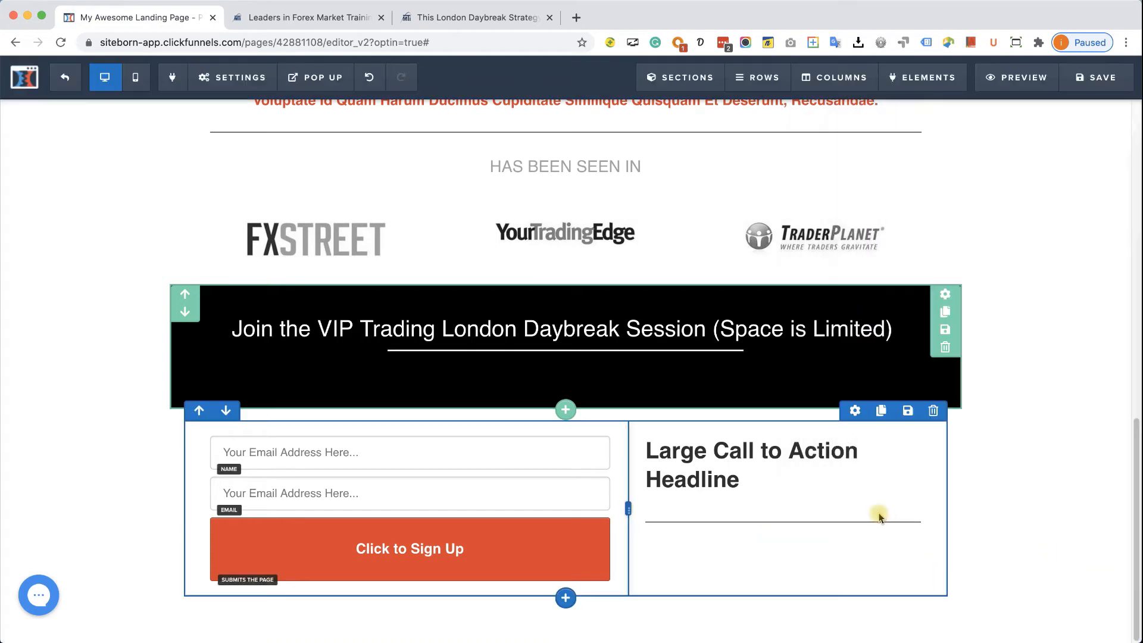
click(816, 521)
drag(1014, 192, 804, 175)
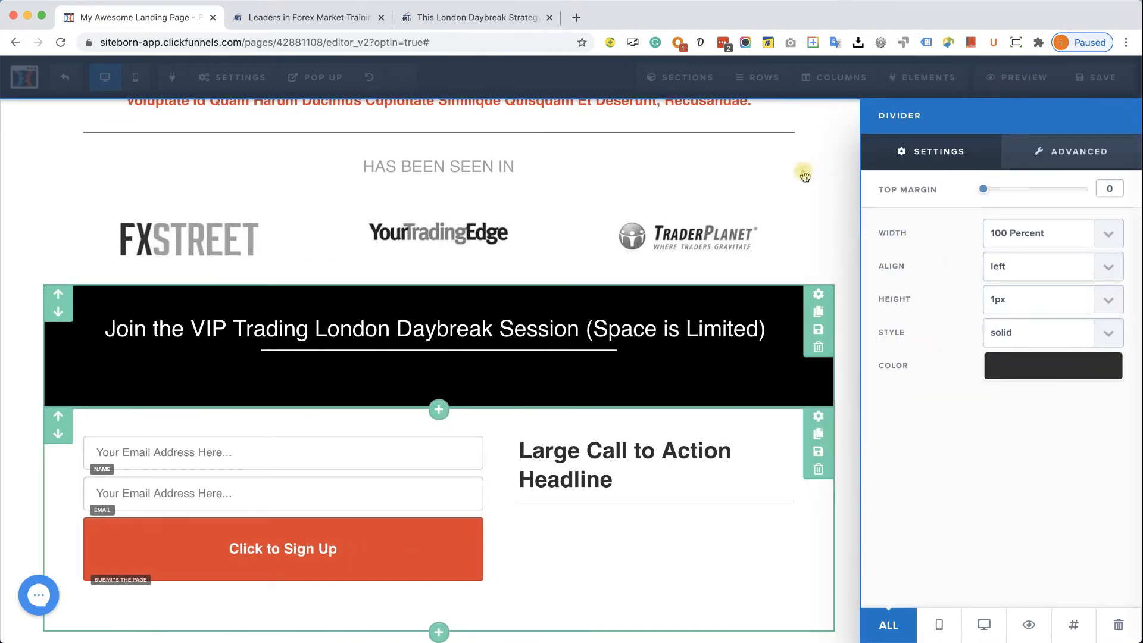
- Copy the candlesticks bullet text from the reference checkout page
click(481, 18)
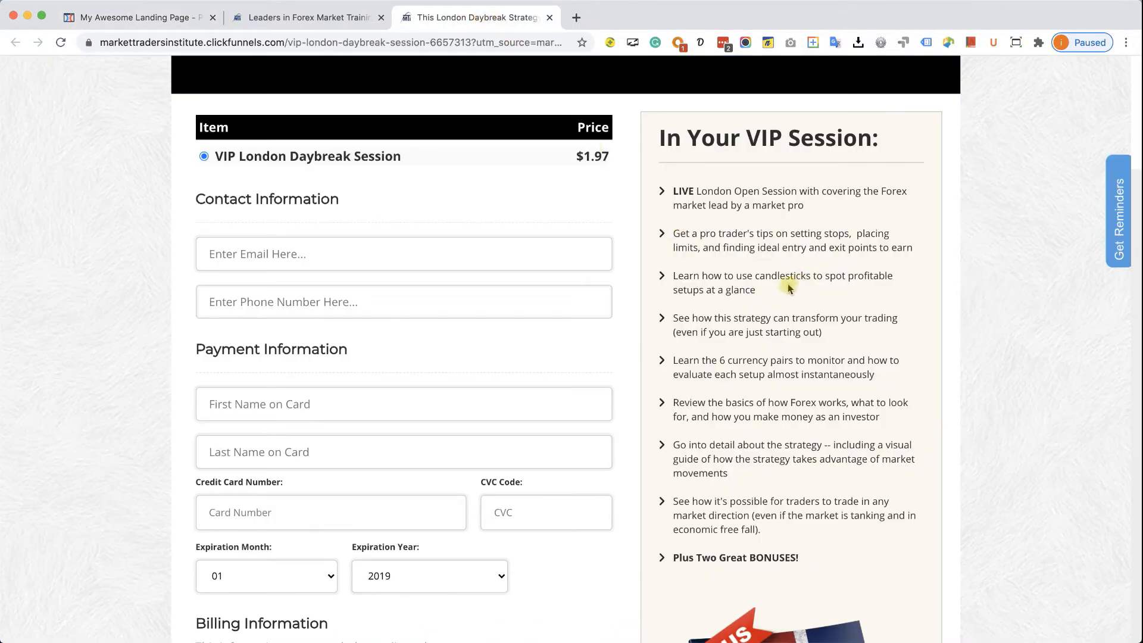
drag(789, 288, 667, 280)
right_click(684, 279)
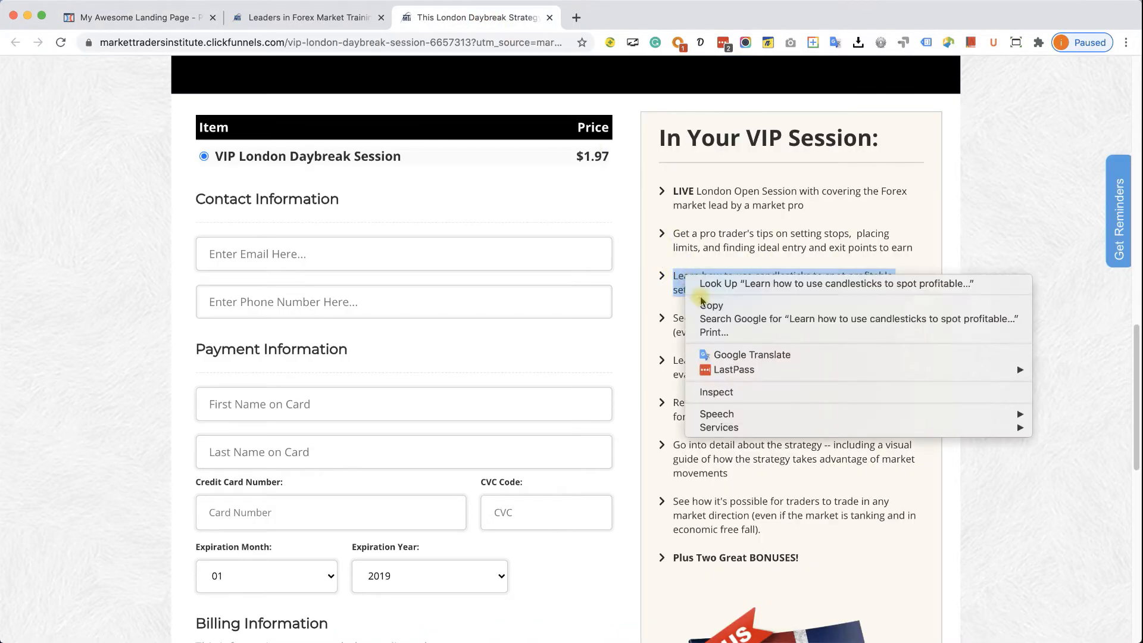
click(706, 306)
click(613, 215)
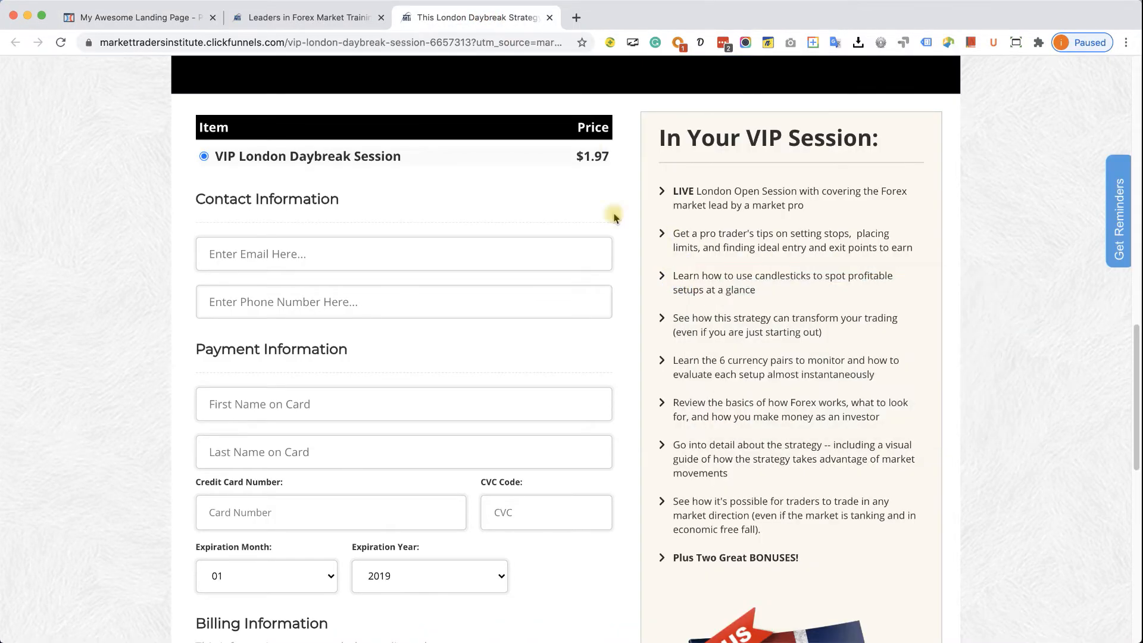
click(156, 15)
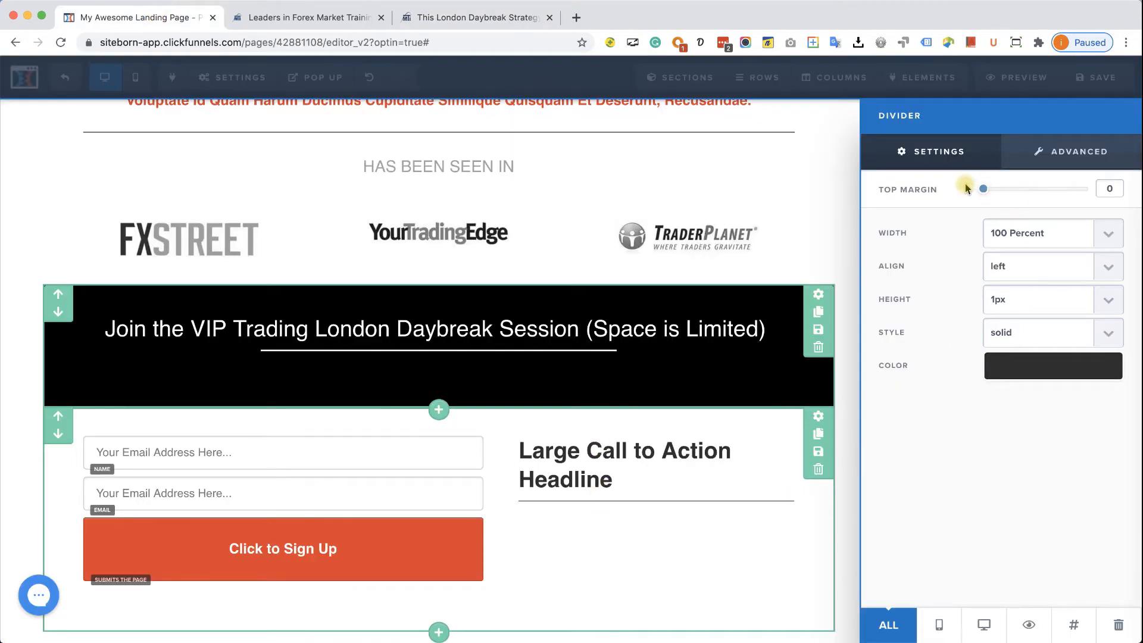
click(679, 487)
- Add a bullet list under the divider and replace its sample bullets with the copied candlesticks text
mouse_move(780, 507)
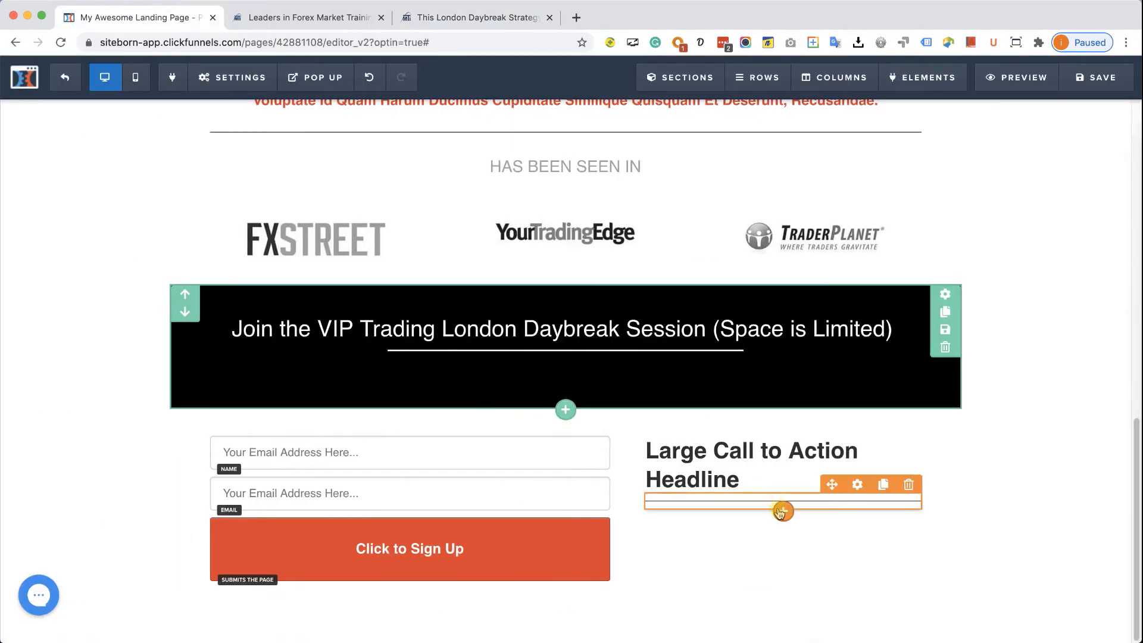
click(783, 513)
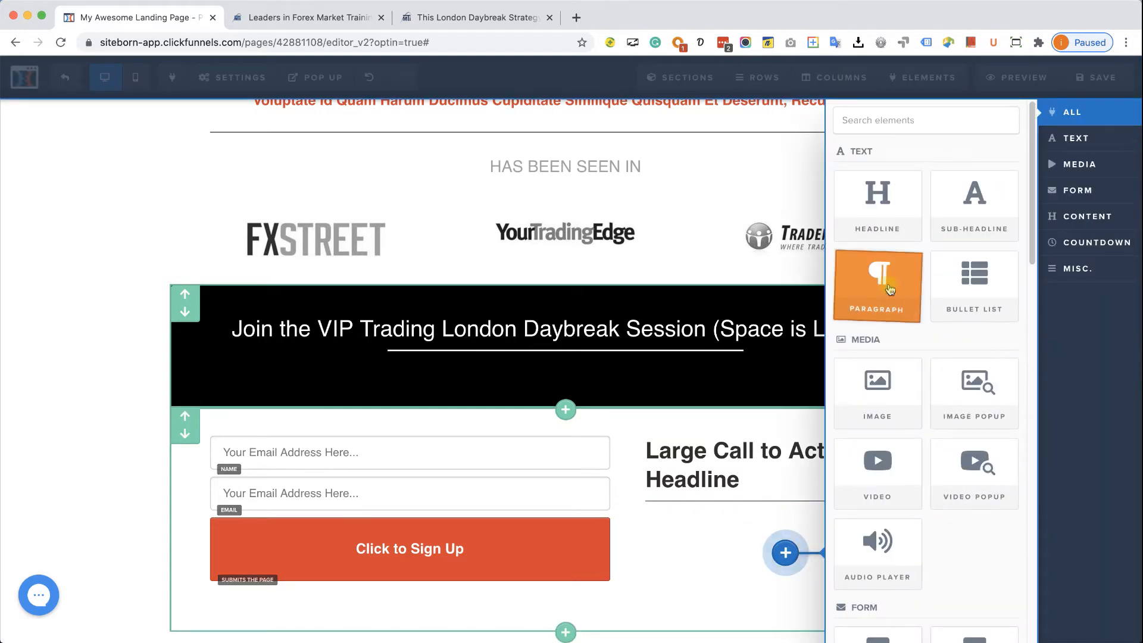
click(965, 281)
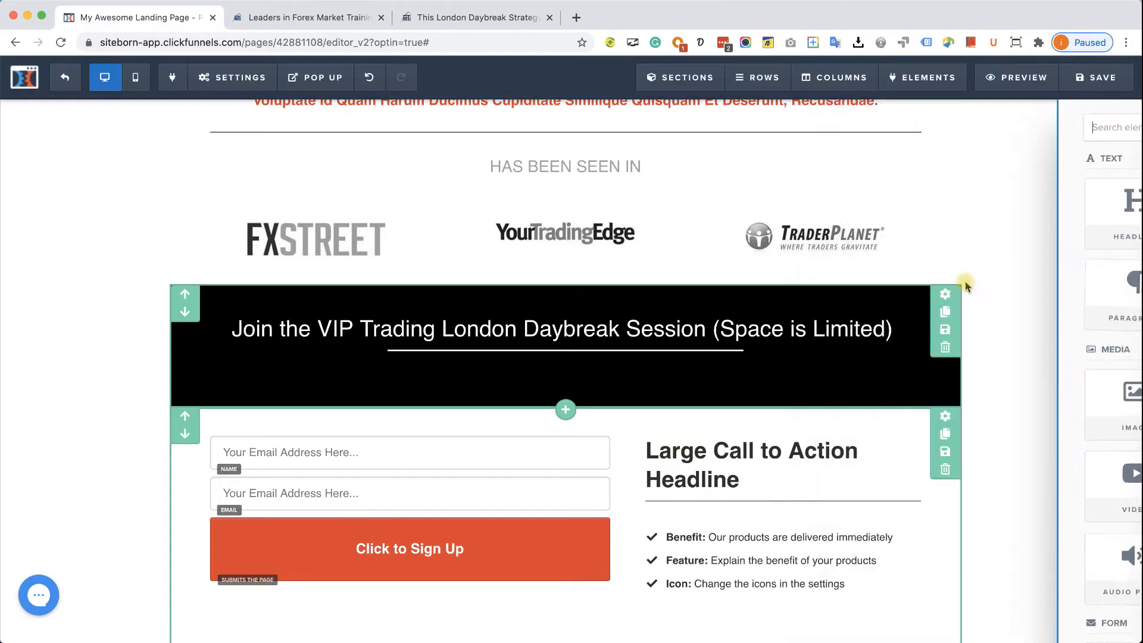
click(805, 524)
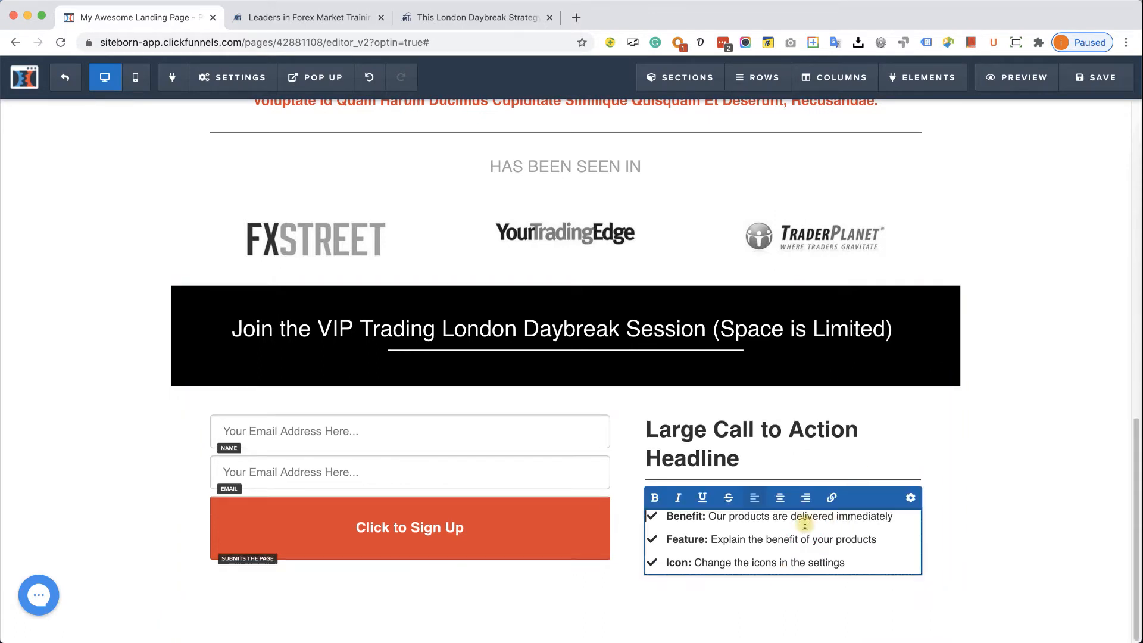
drag(848, 564, 668, 515)
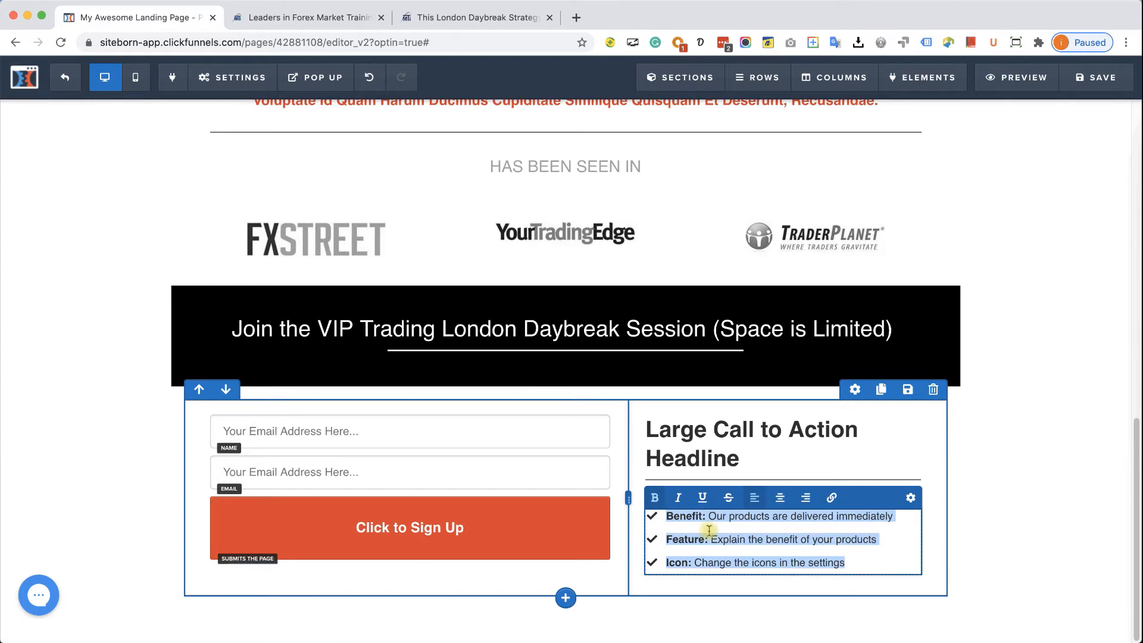
key(BackSpace)
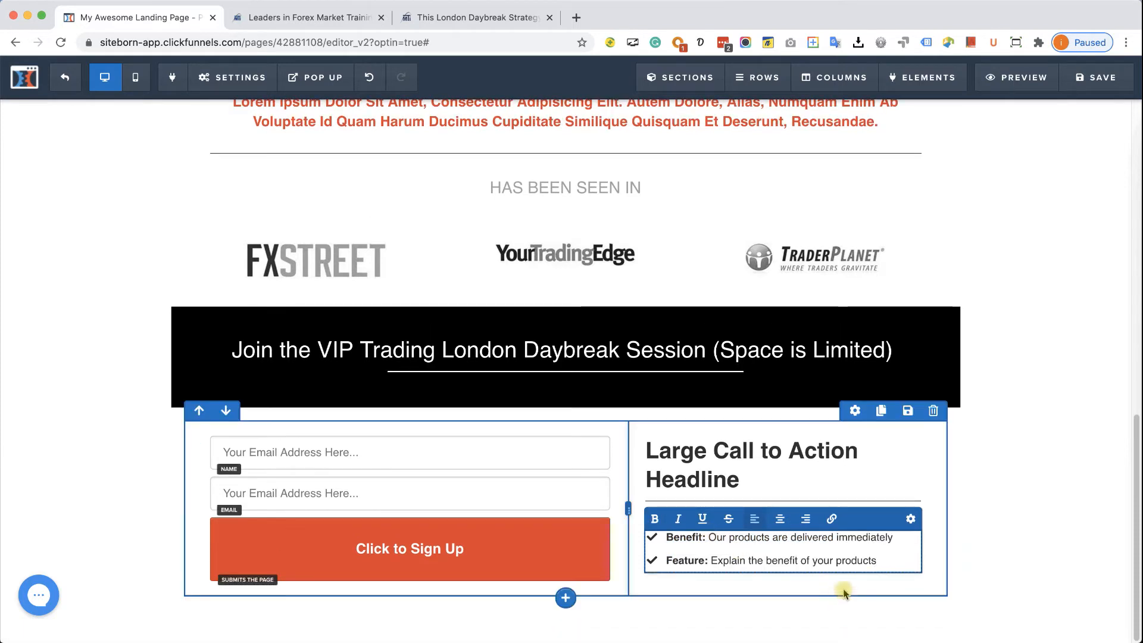
drag(877, 560, 662, 540)
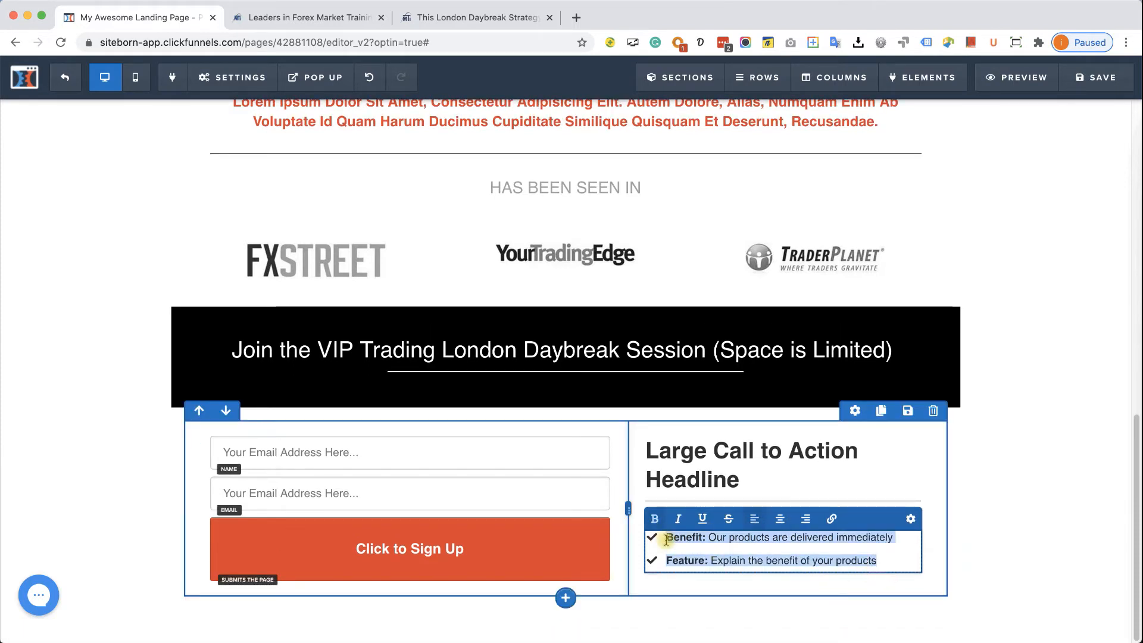
key(ctrl+v)
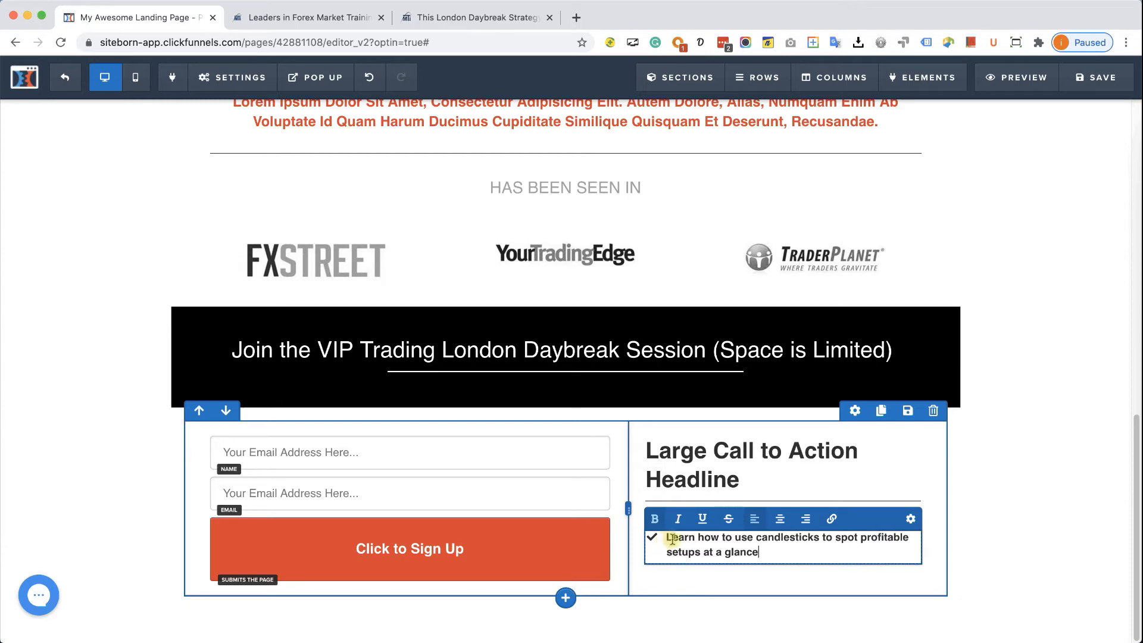
- Set the Icon List bullets to the fas fa-angle-right chevron icon
click(911, 553)
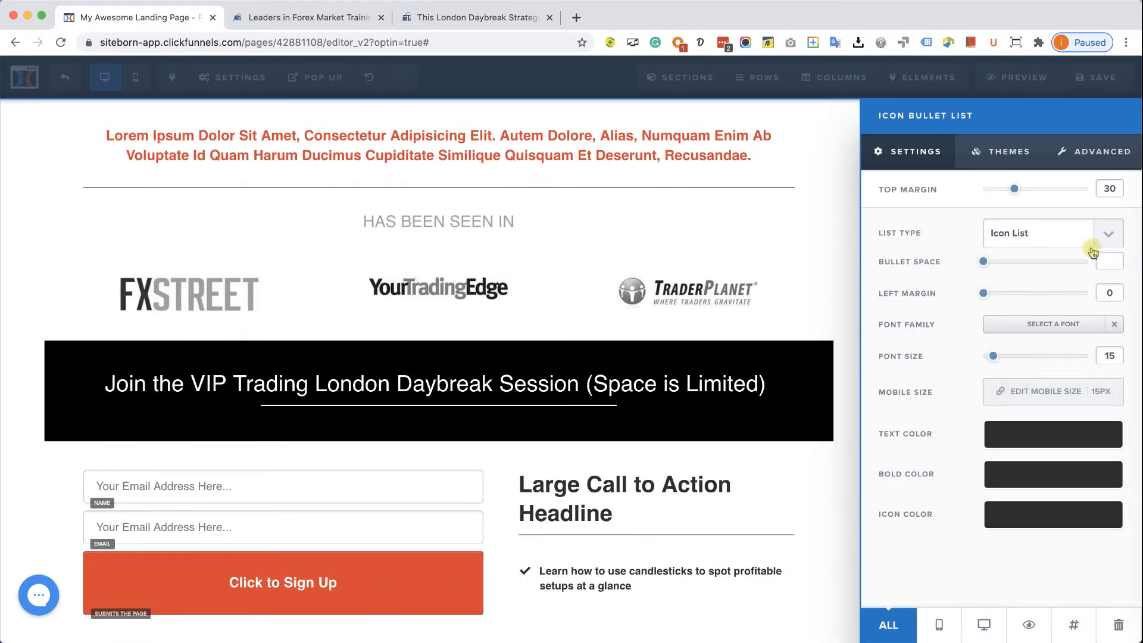
click(1110, 236)
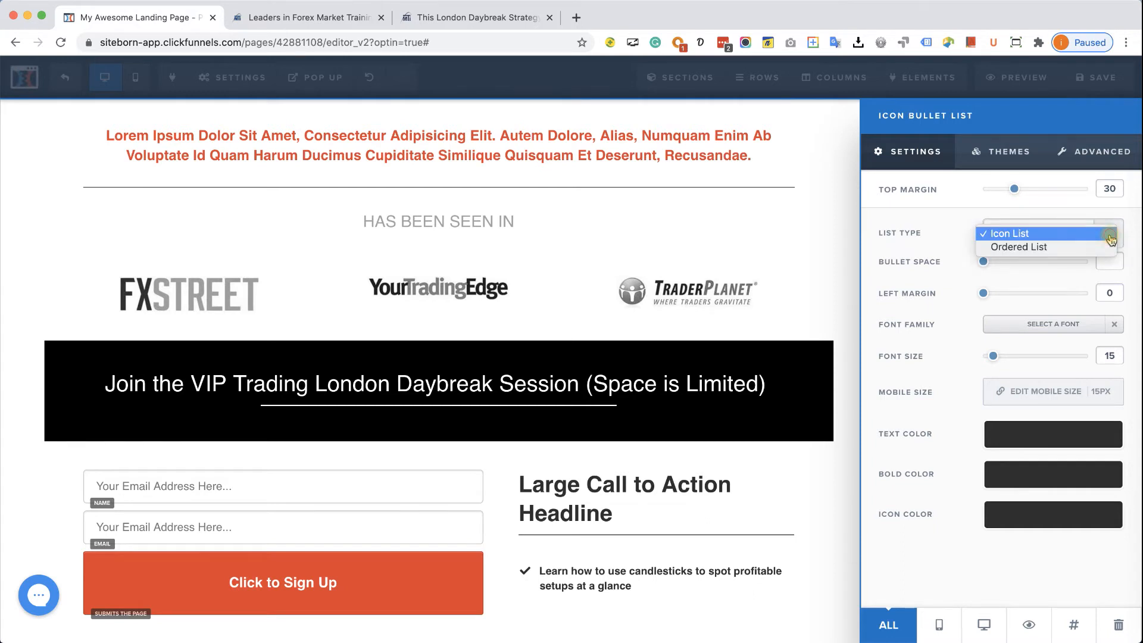
click(1110, 237)
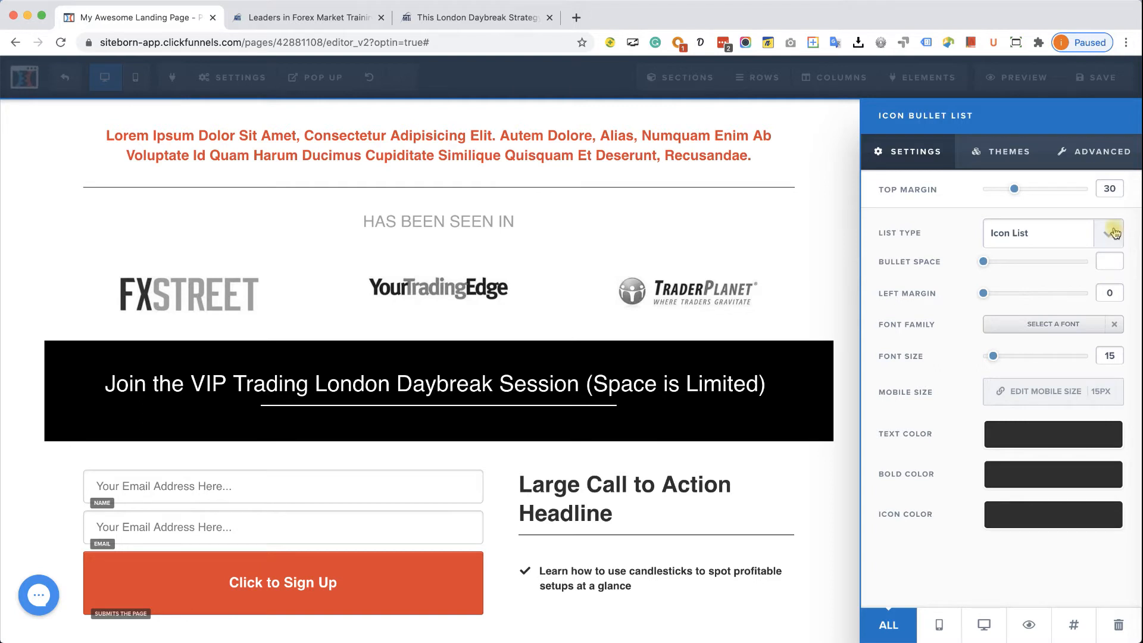
click(1109, 151)
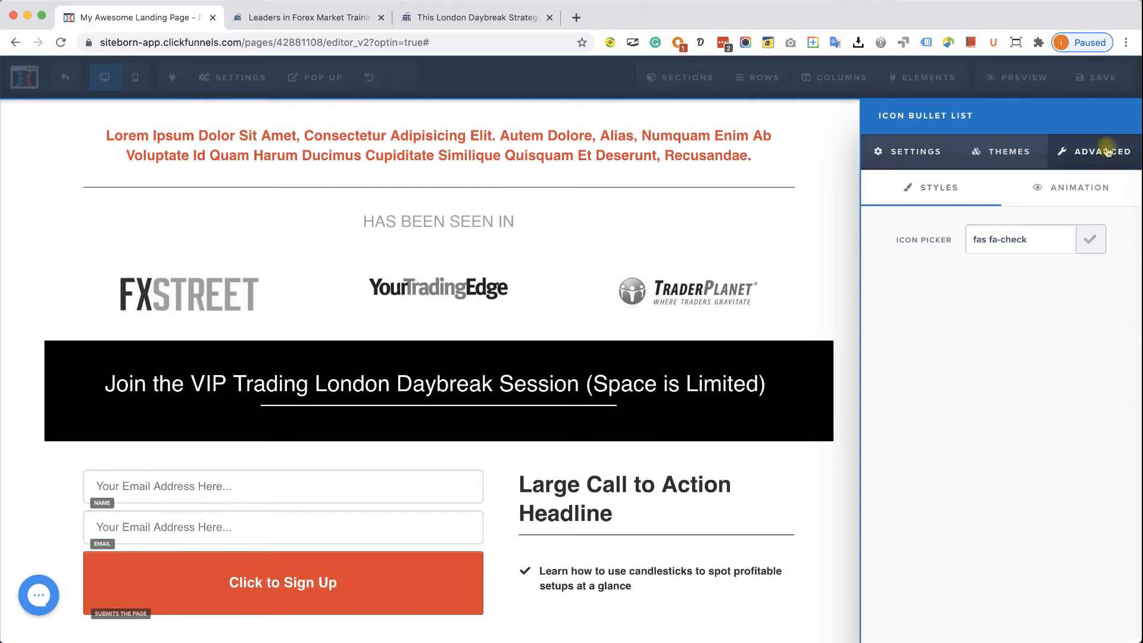
click(1086, 242)
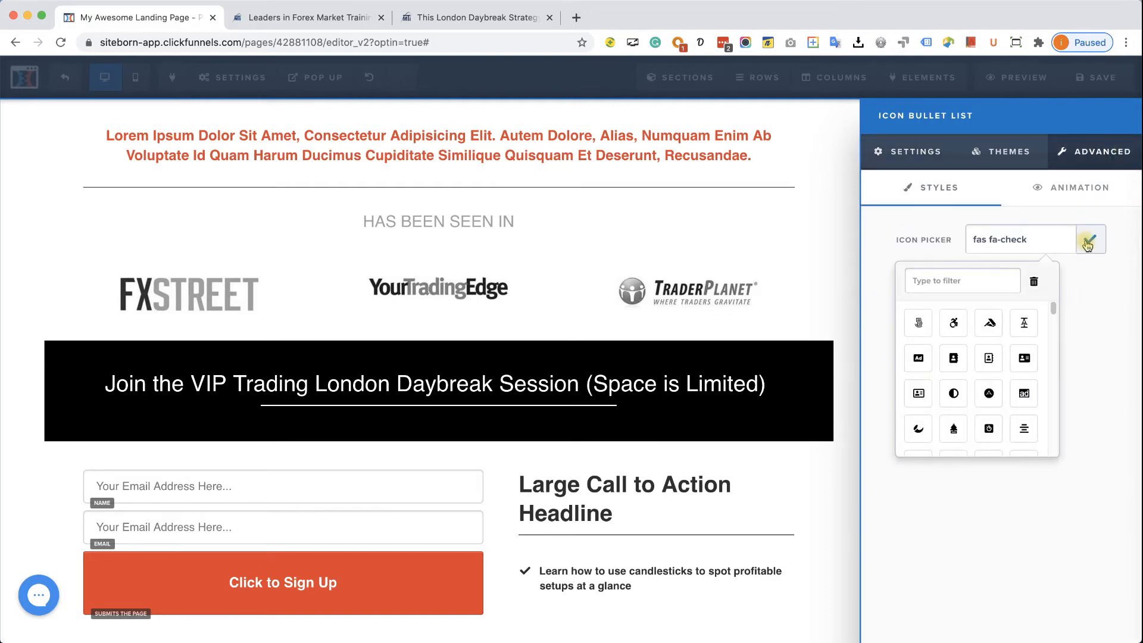
text(arr)
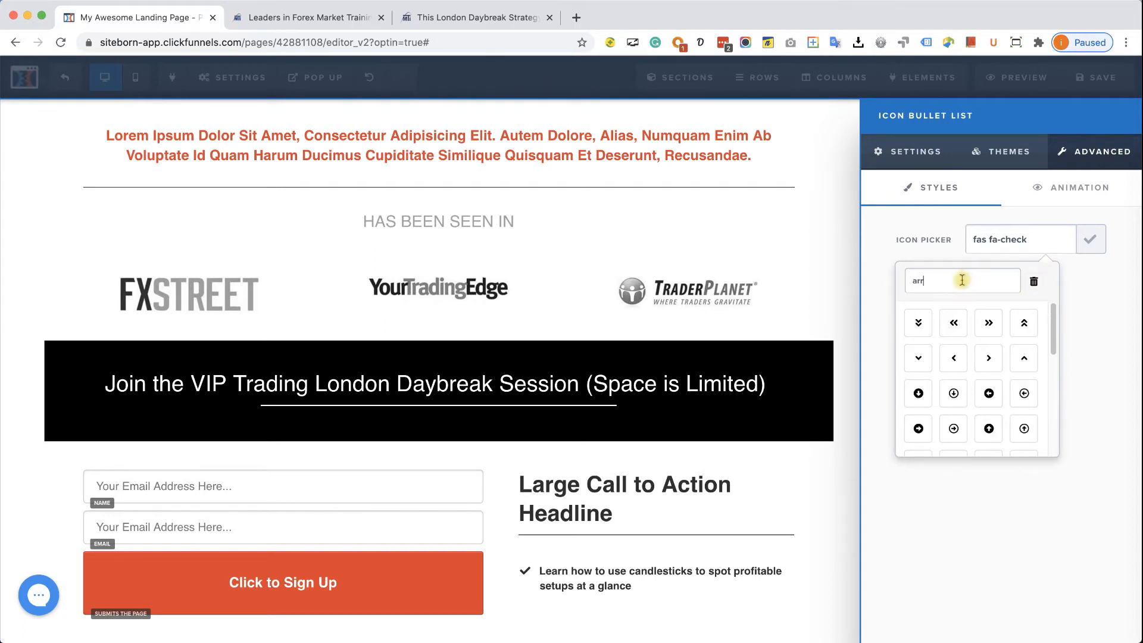
click(988, 358)
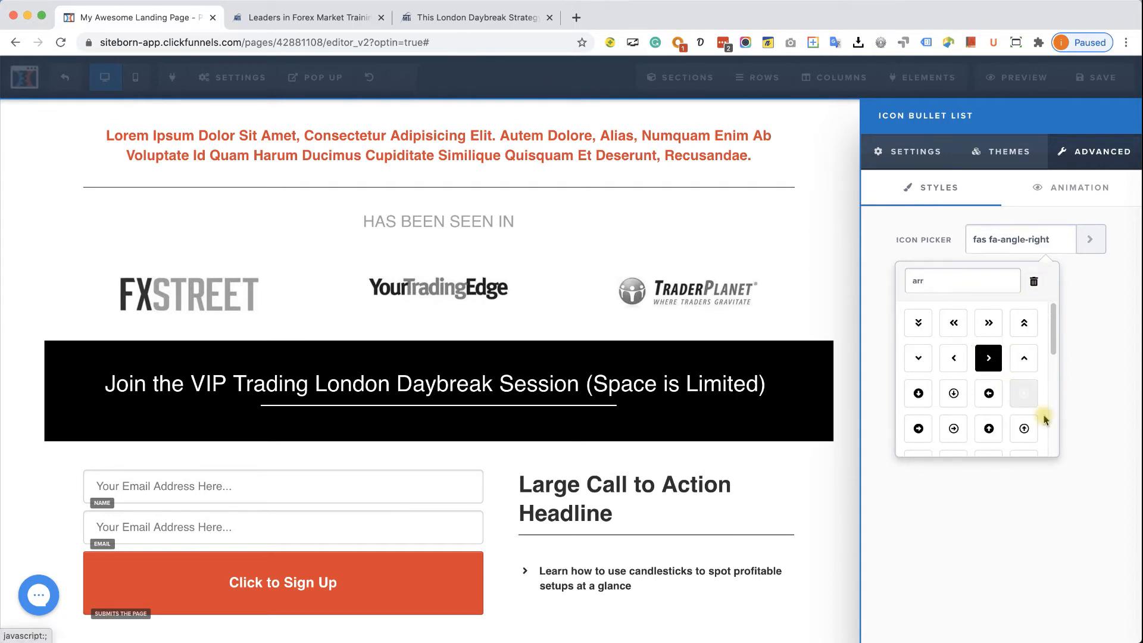
click(1070, 441)
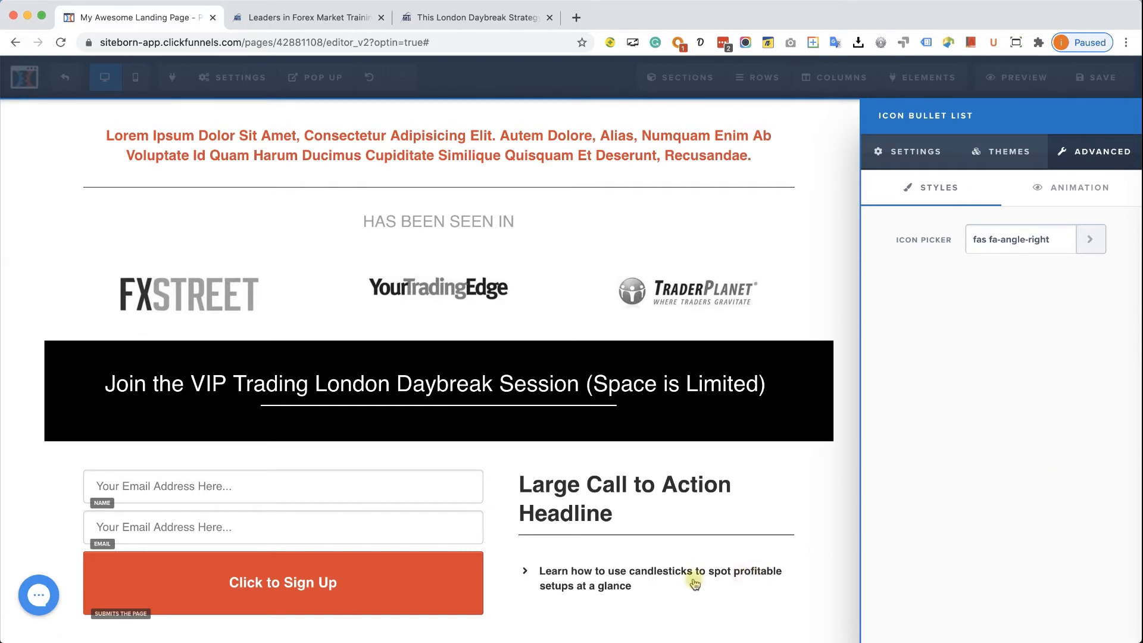
- Make the bullet text grey #747474 and reduce the list's top margin
click(920, 149)
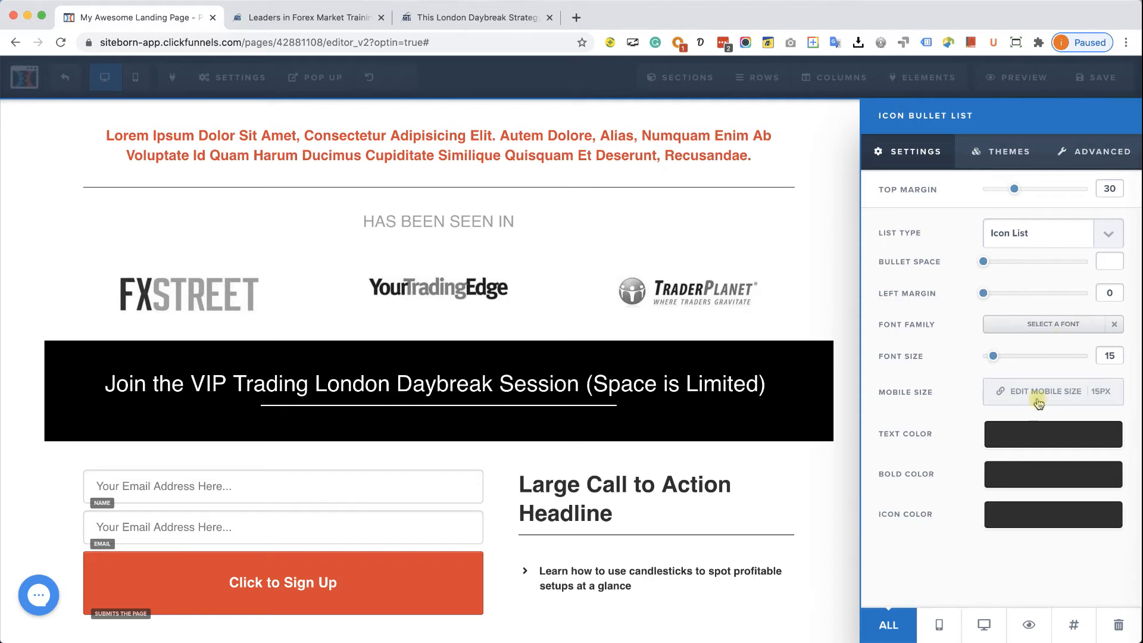
click(1026, 433)
drag(1015, 522, 981, 519)
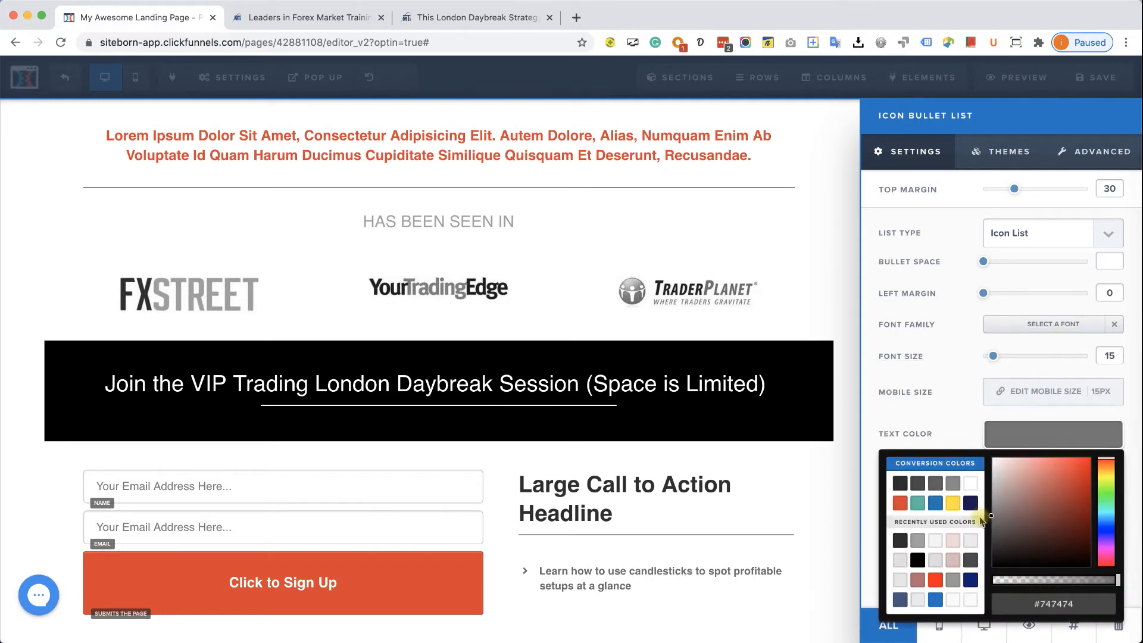
click(636, 583)
click(767, 573)
click(910, 552)
mouse_move(983, 190)
mouse_down()
mouse_move(1008, 192)
mouse_move(983, 196)
mouse_up()
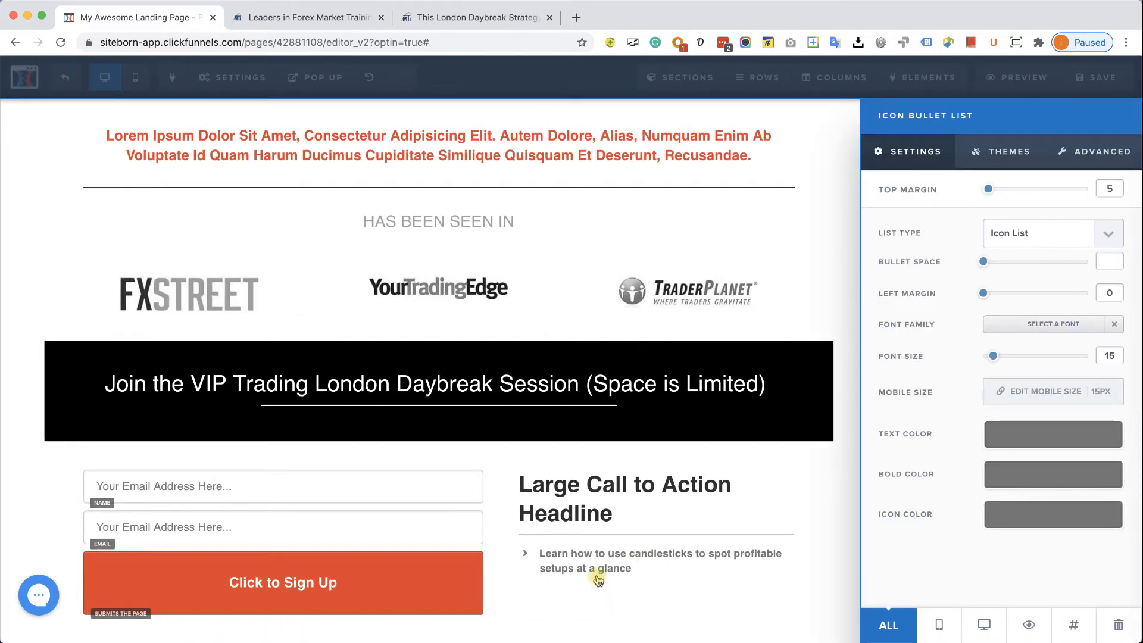
click(813, 510)
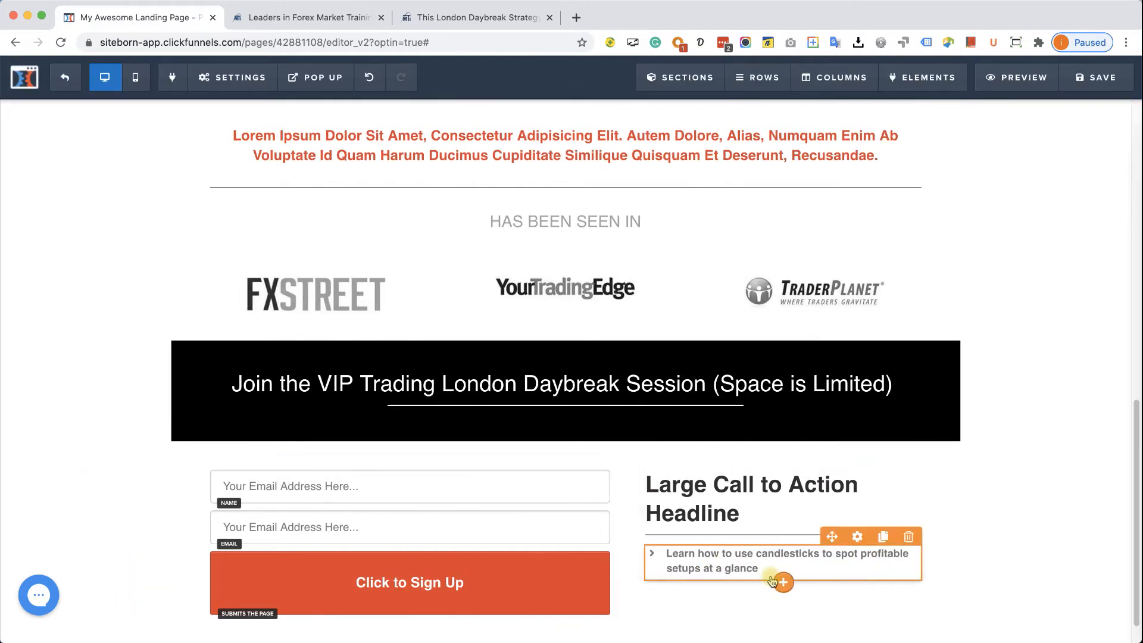
- Place an Image element below the bullet list and open its online photo search
click(781, 583)
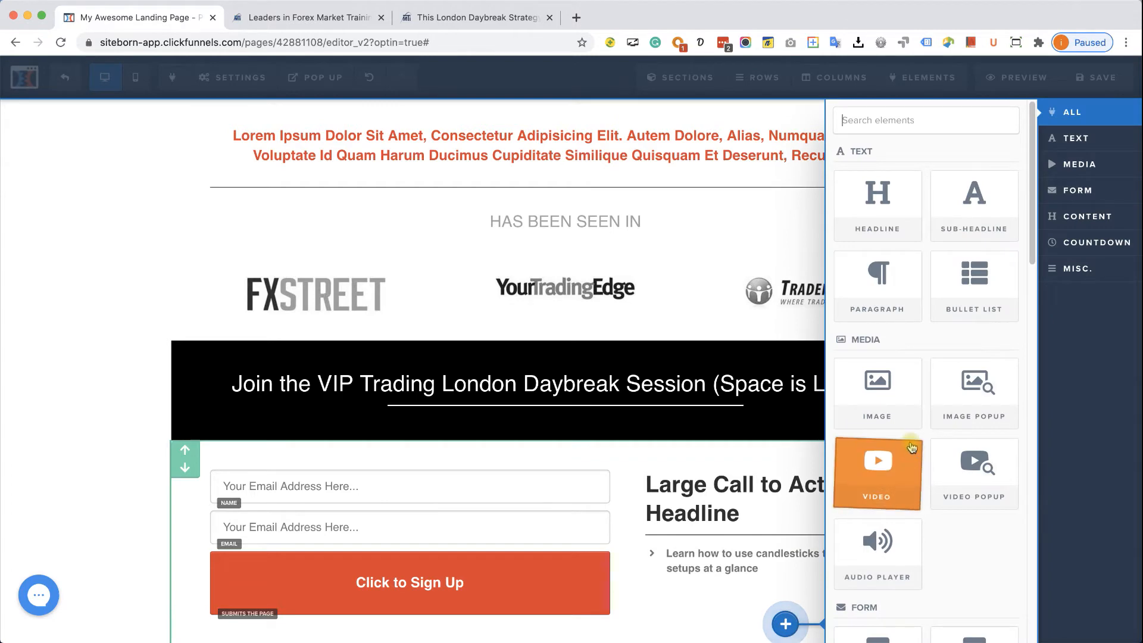
drag(898, 419, 778, 454)
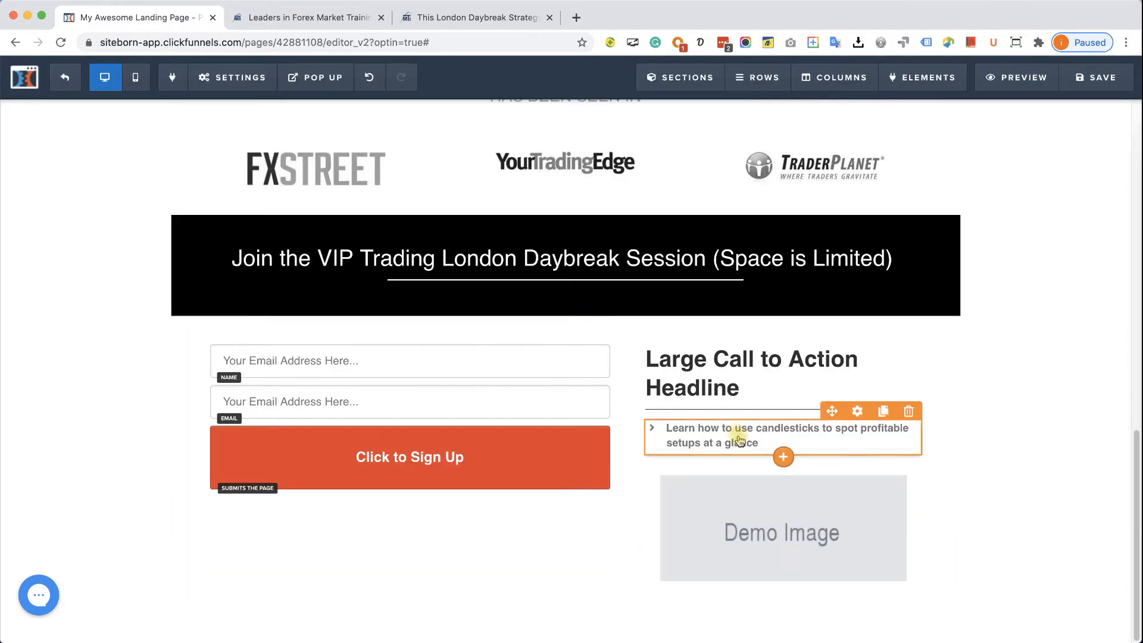
click(779, 524)
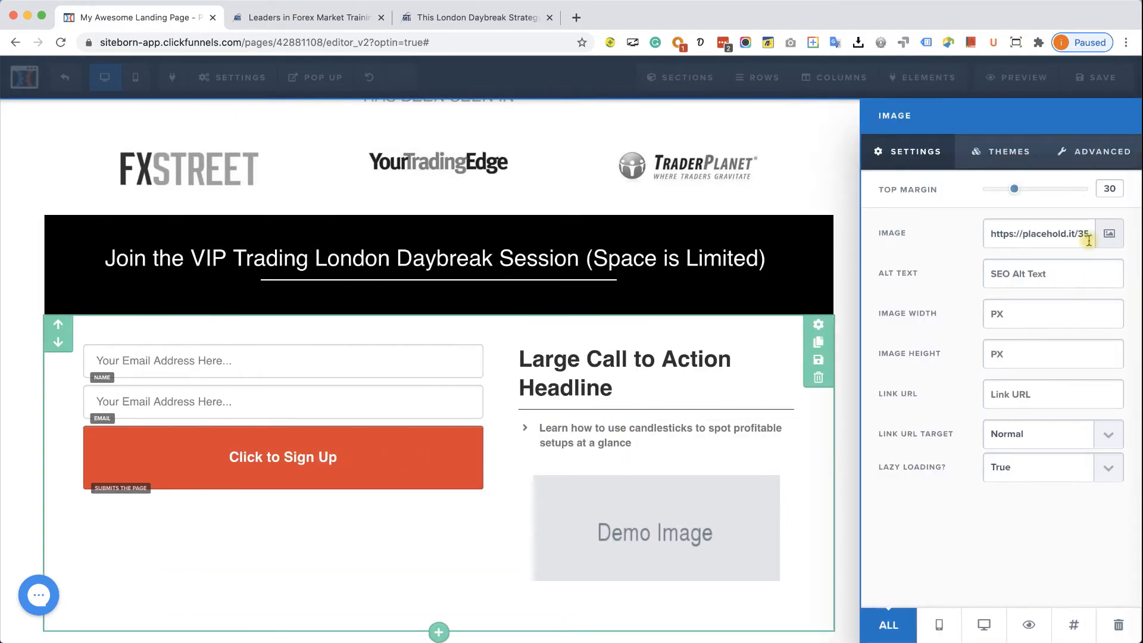
click(1105, 234)
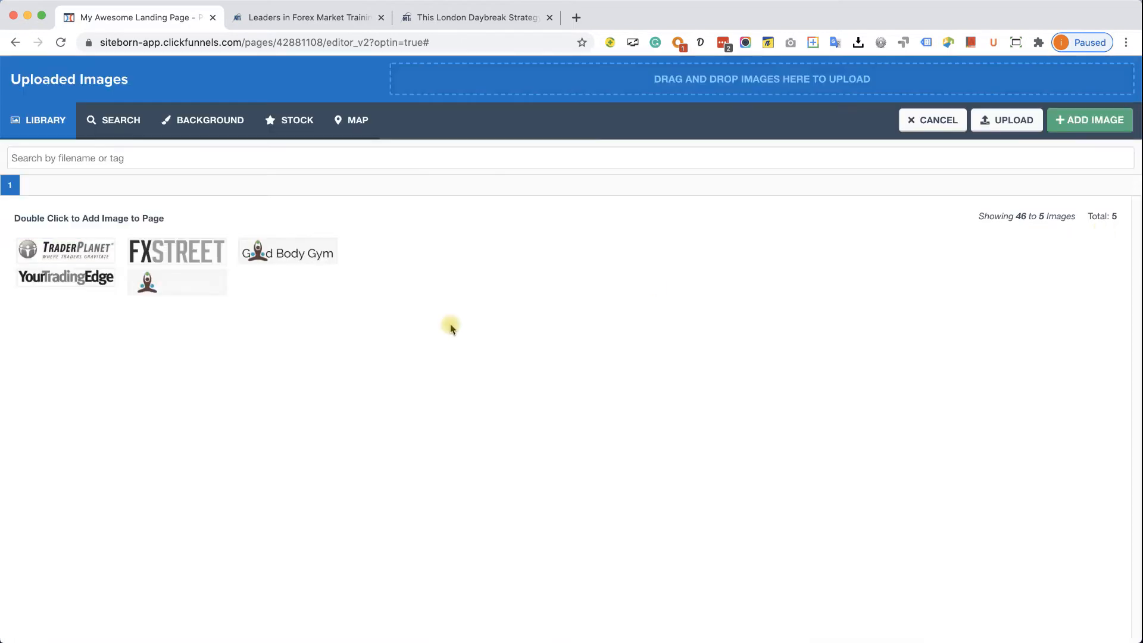
click(285, 122)
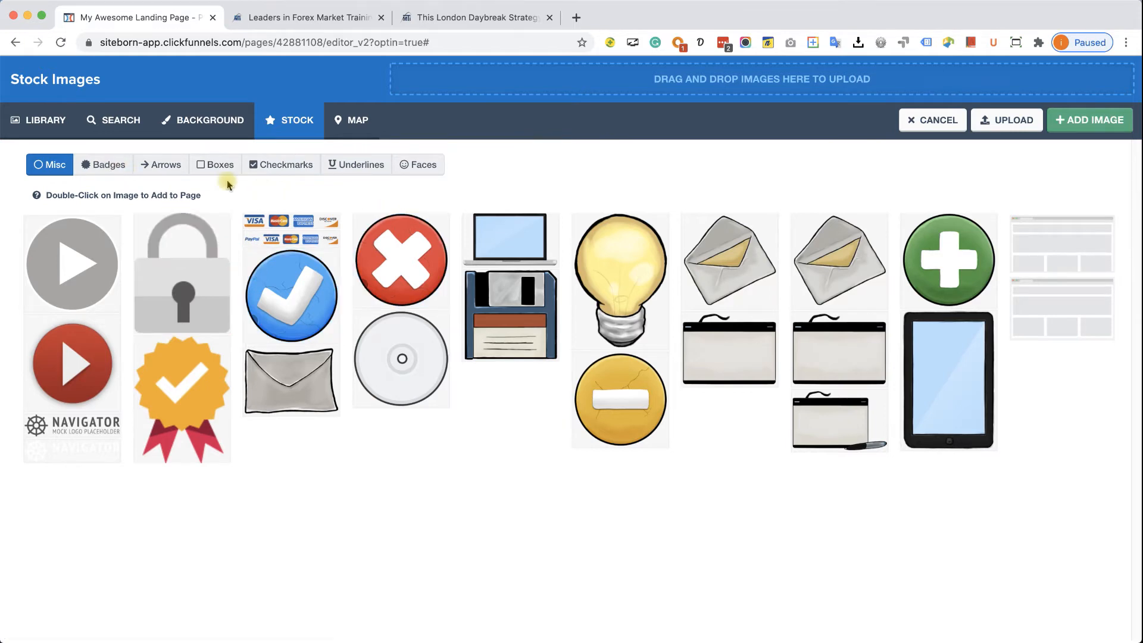
click(122, 121)
click(259, 255)
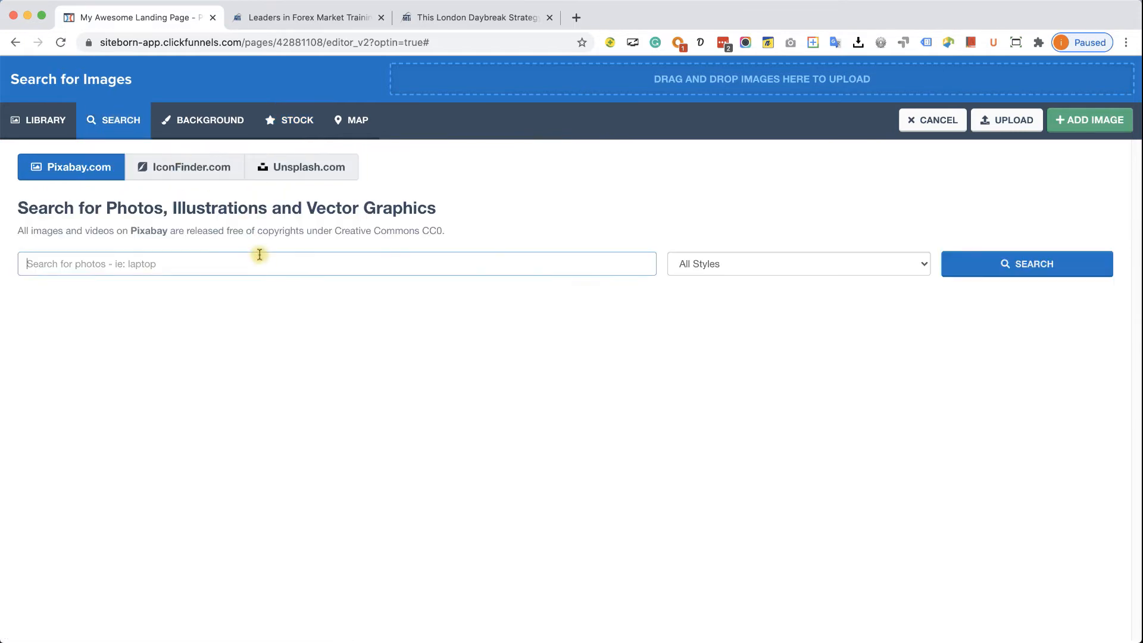
- Search for gym photos and insert the yellow exercise ball picture
text(gym)
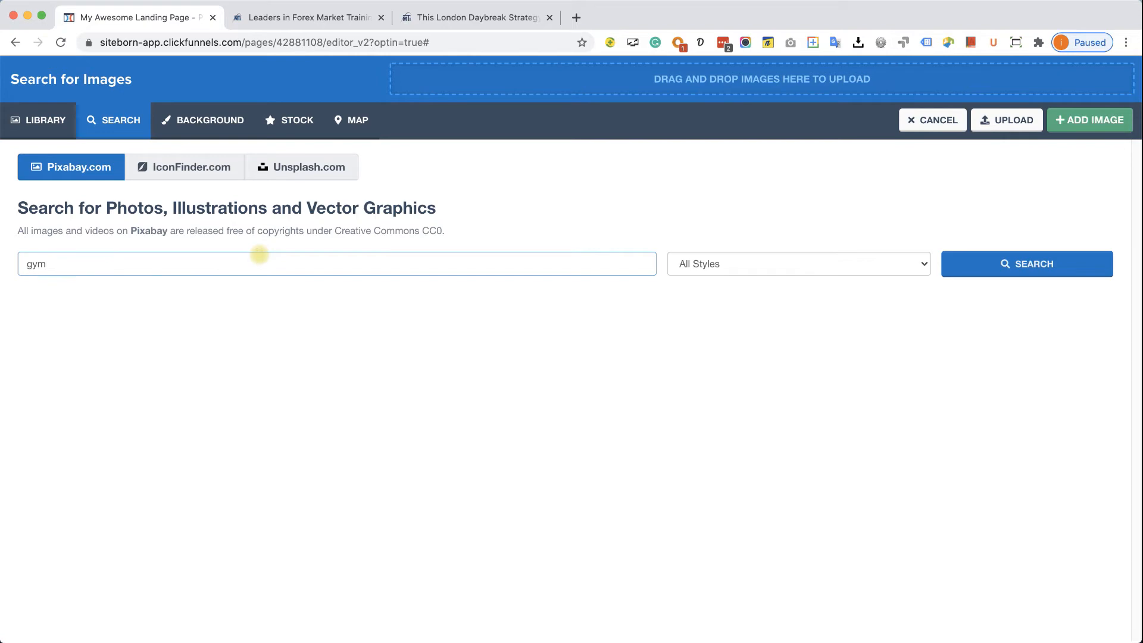
key(Return)
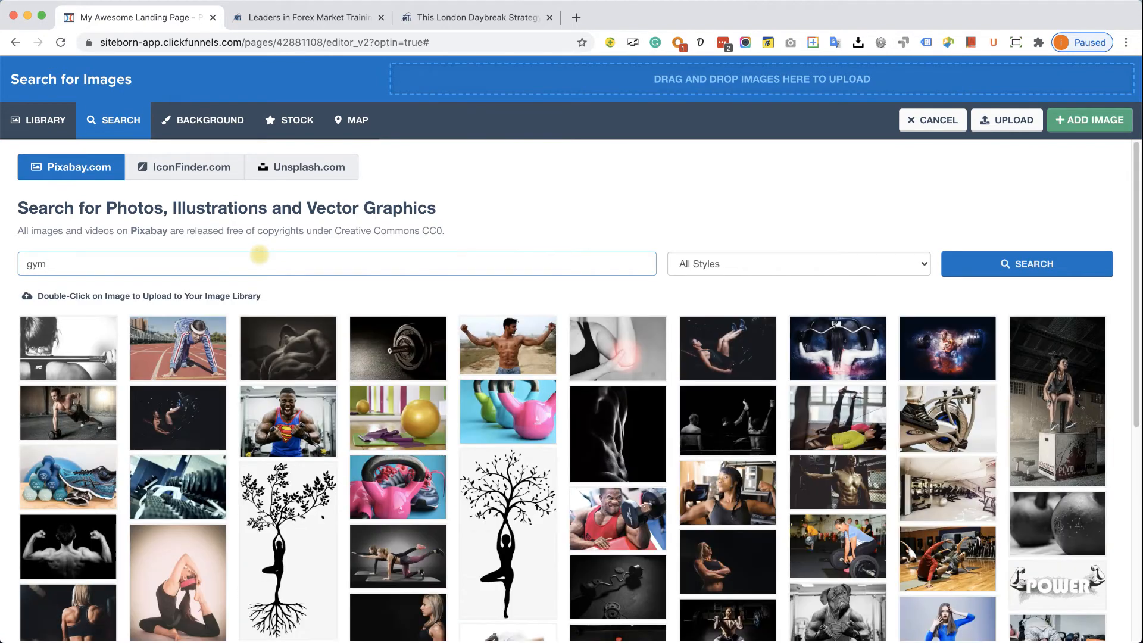
click(485, 515)
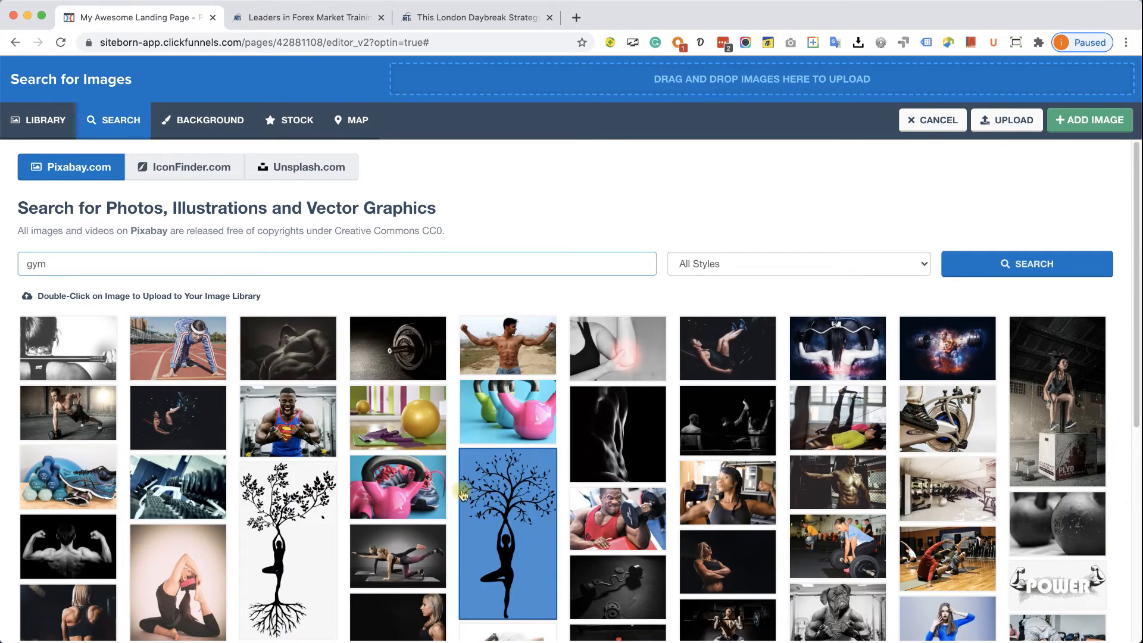
click(403, 429)
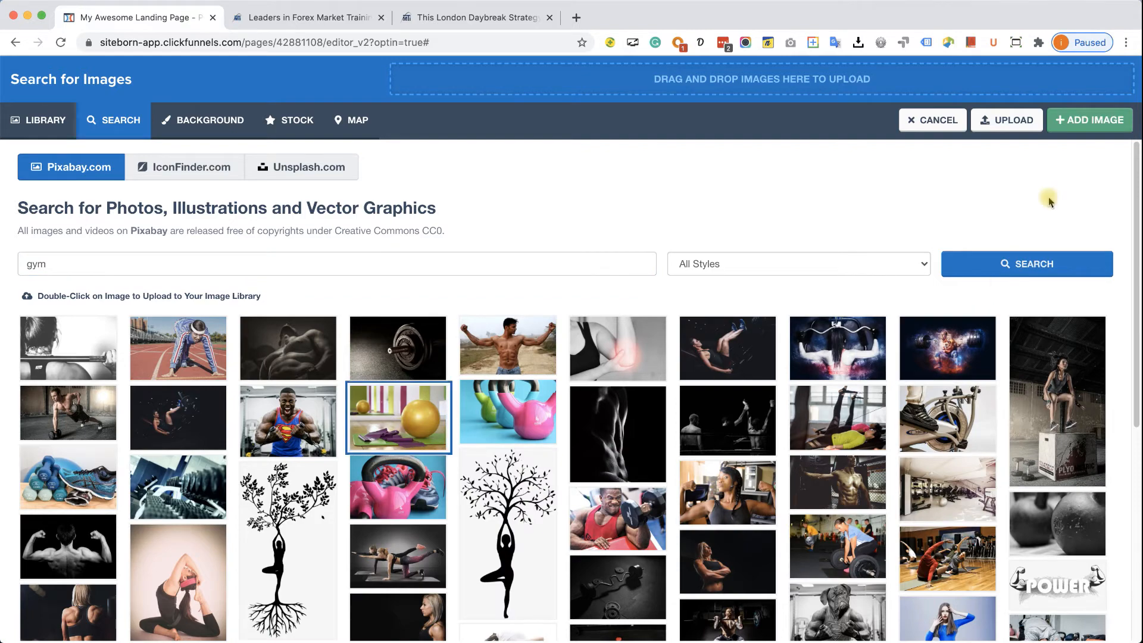
click(1078, 121)
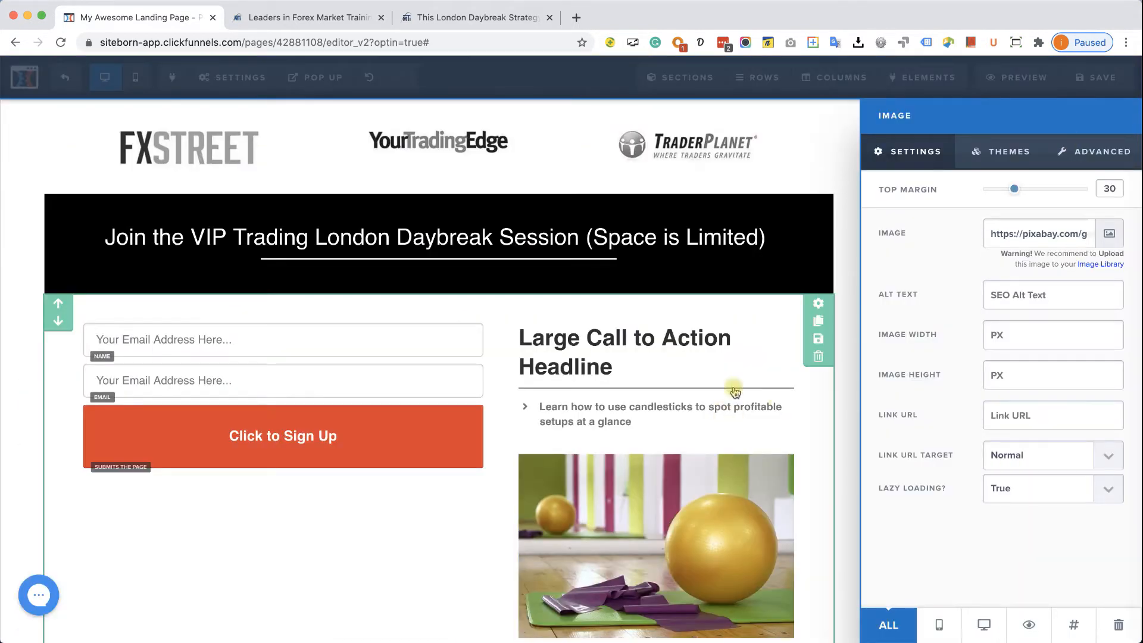
- Close the image settings and compare the page against the reference order page
click(388, 540)
scroll(1084, 363, down, 1)
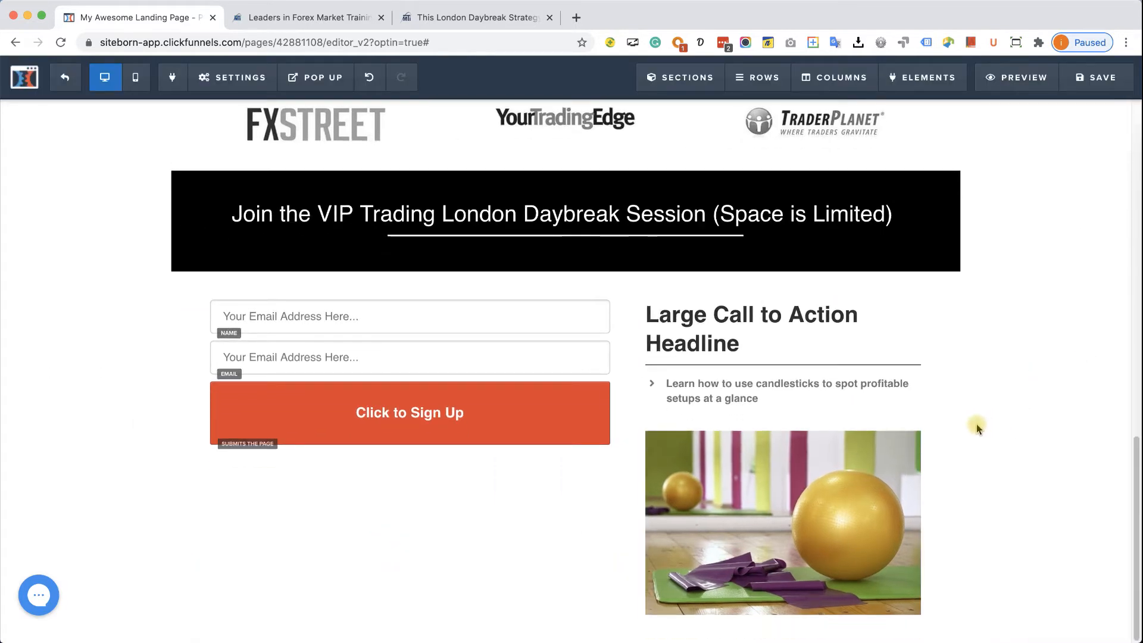
click(509, 18)
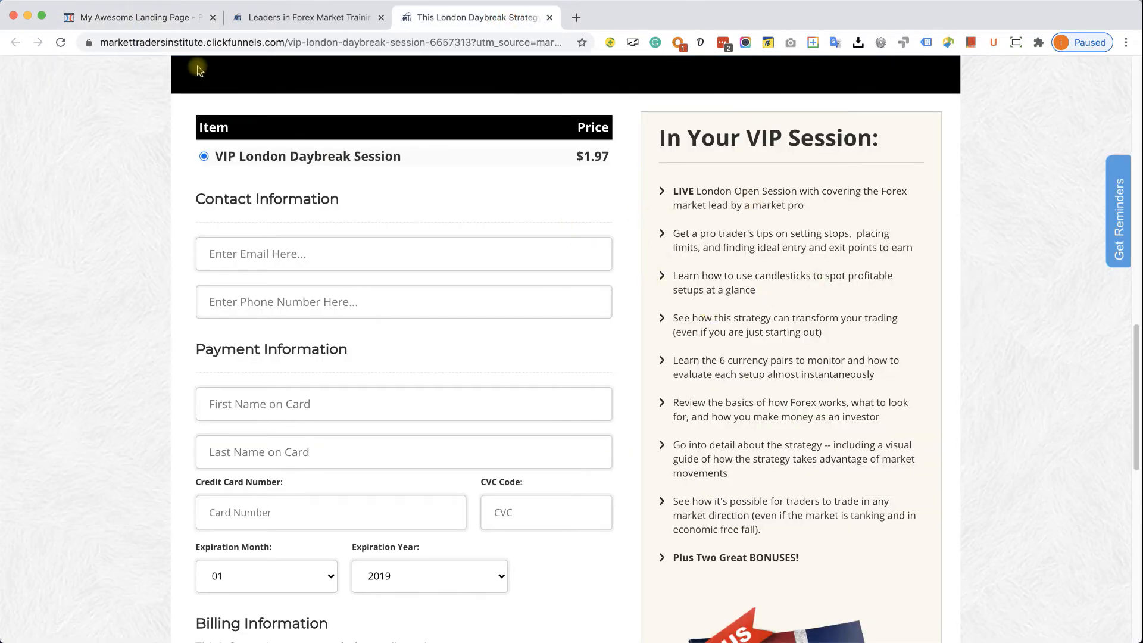
click(144, 27)
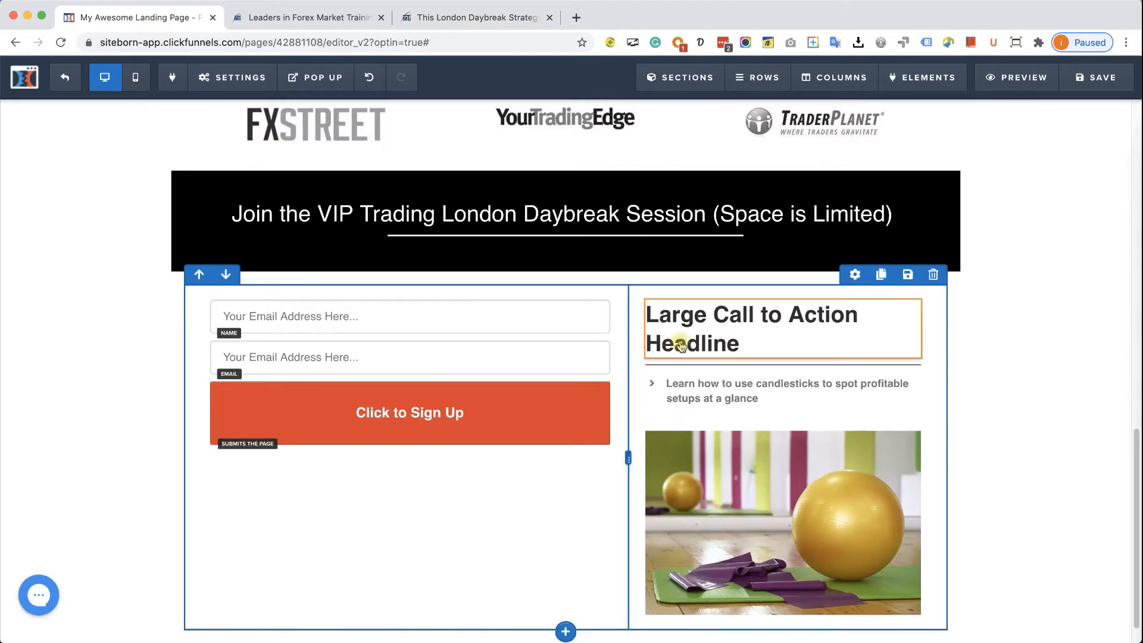
scroll(786, 119, up, 1)
- Give the call-to-action column a light grey #f5f5f5 background
click(840, 78)
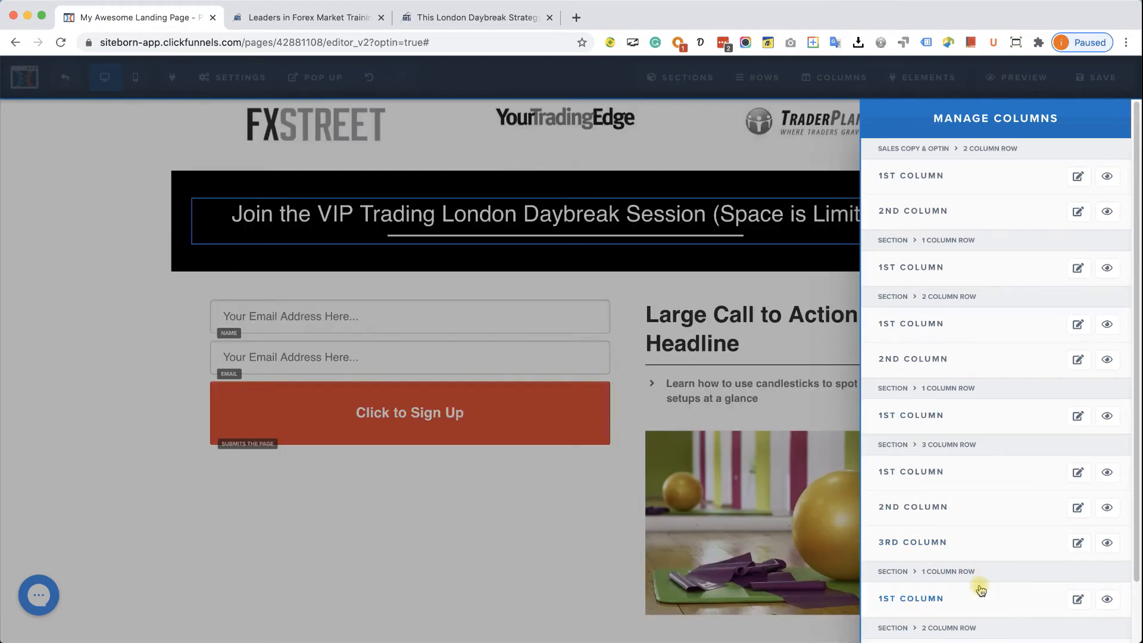
scroll(979, 592, down, 2)
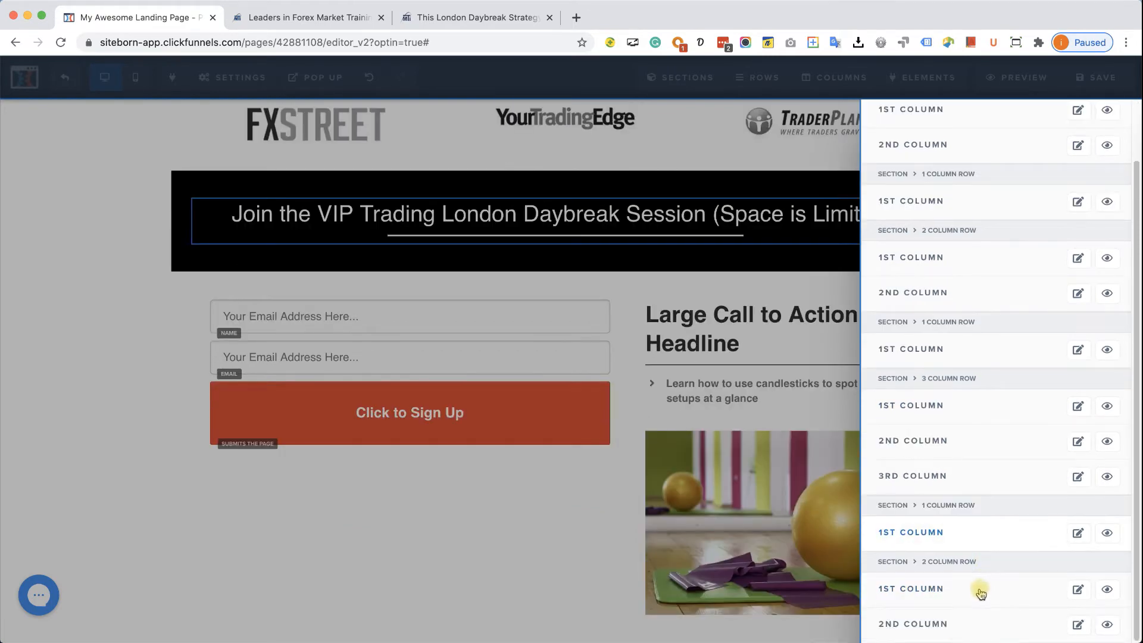
click(959, 626)
click(1003, 309)
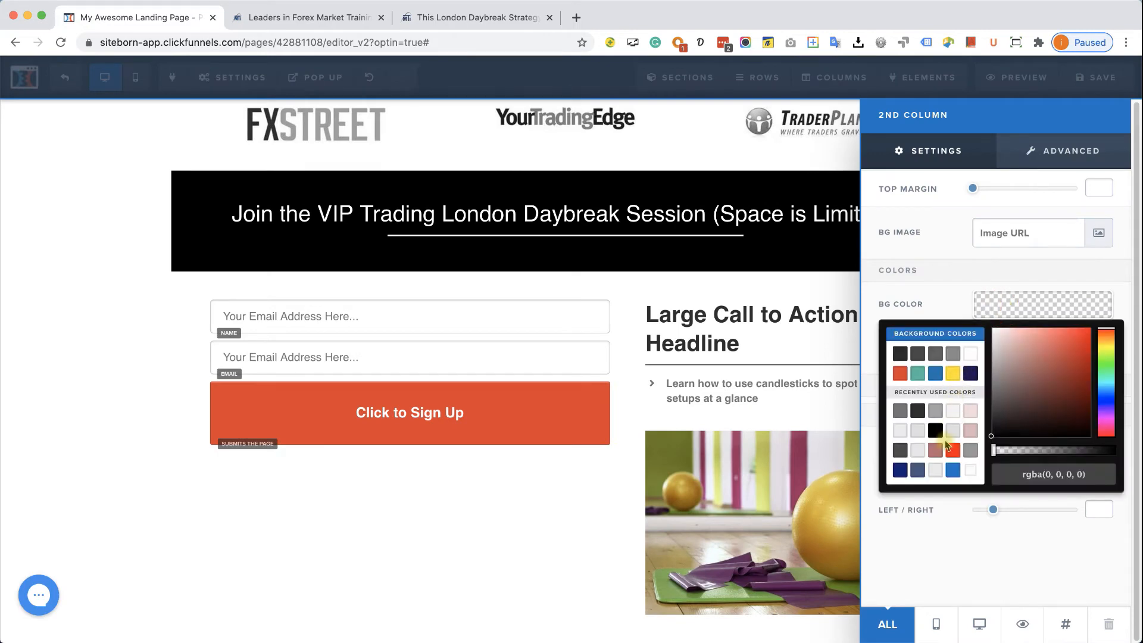
click(919, 451)
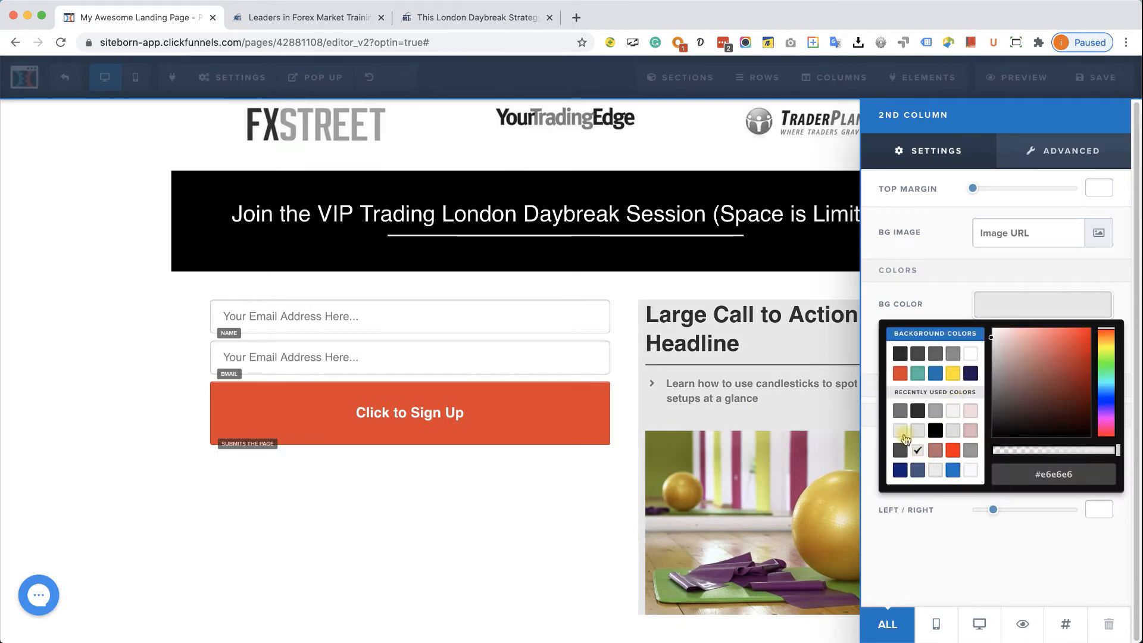
drag(1024, 377, 985, 346)
drag(1102, 407, 1104, 377)
drag(1002, 373, 995, 342)
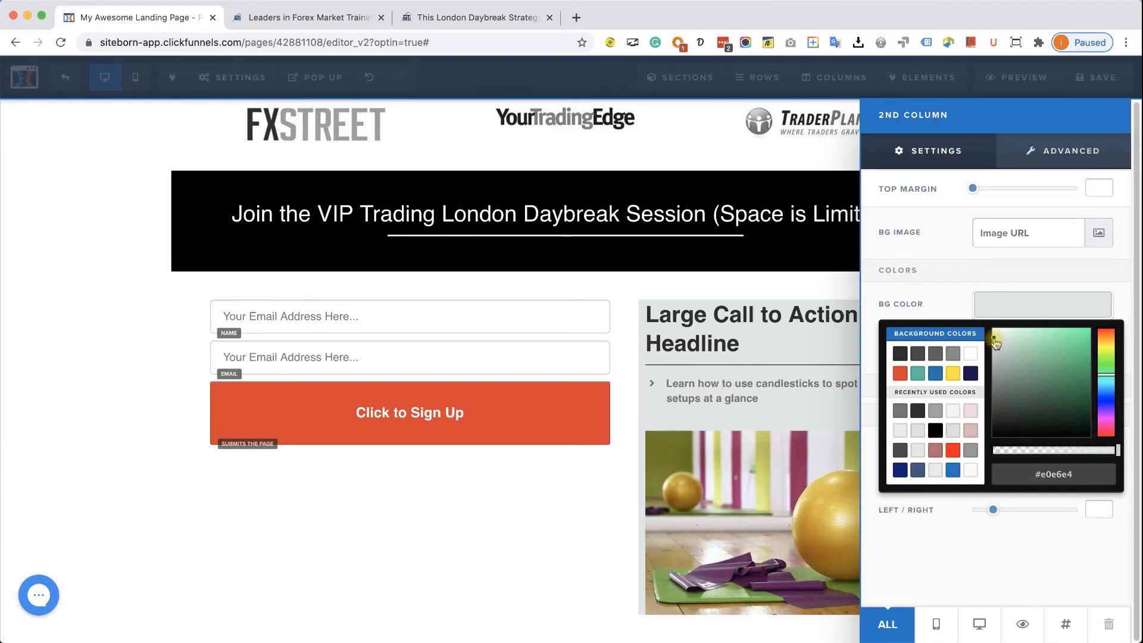
drag(998, 348, 994, 338)
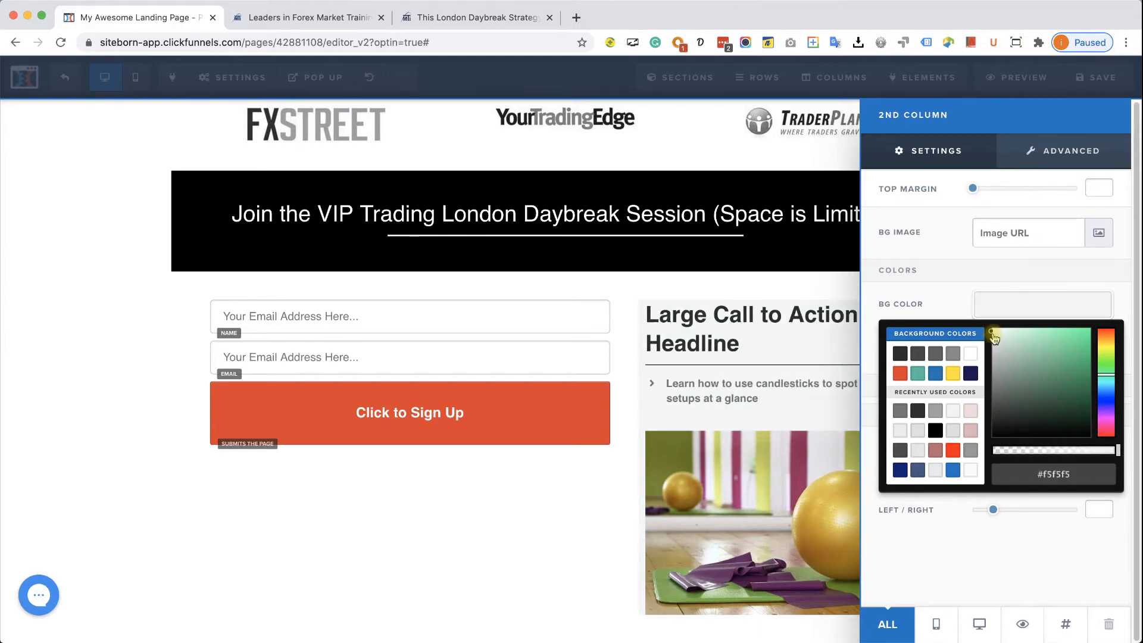
click(924, 277)
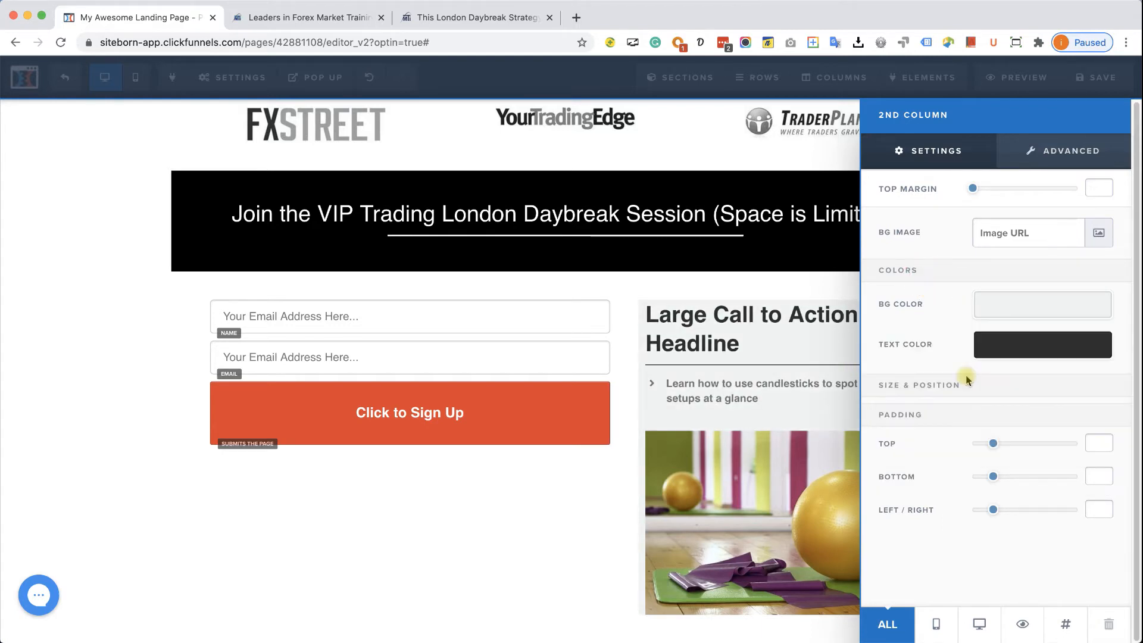
- Add top padding to the column and set its side padding to 20
click(993, 444)
drag(993, 443, 998, 476)
click(993, 509)
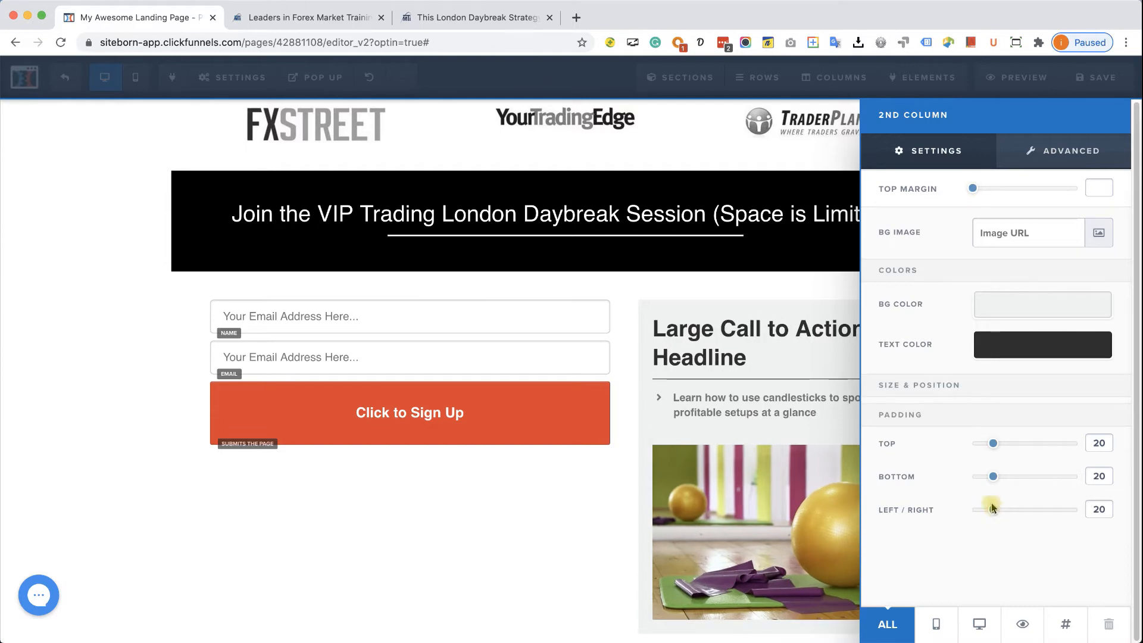
- Give the column a solid 3px full border in light grey
click(1041, 155)
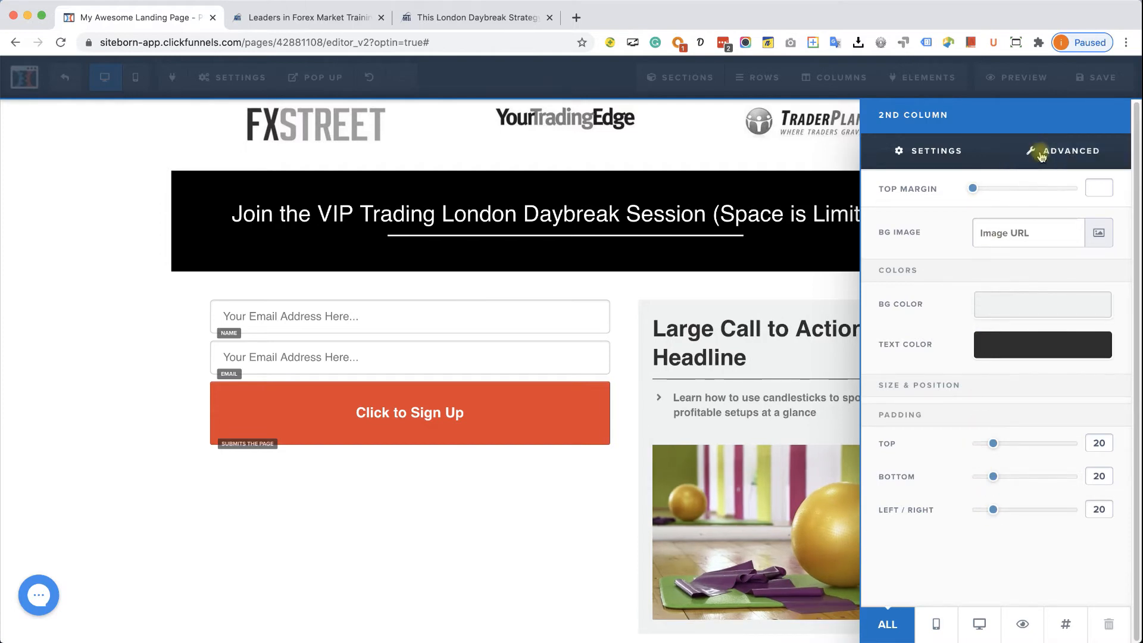
click(1016, 315)
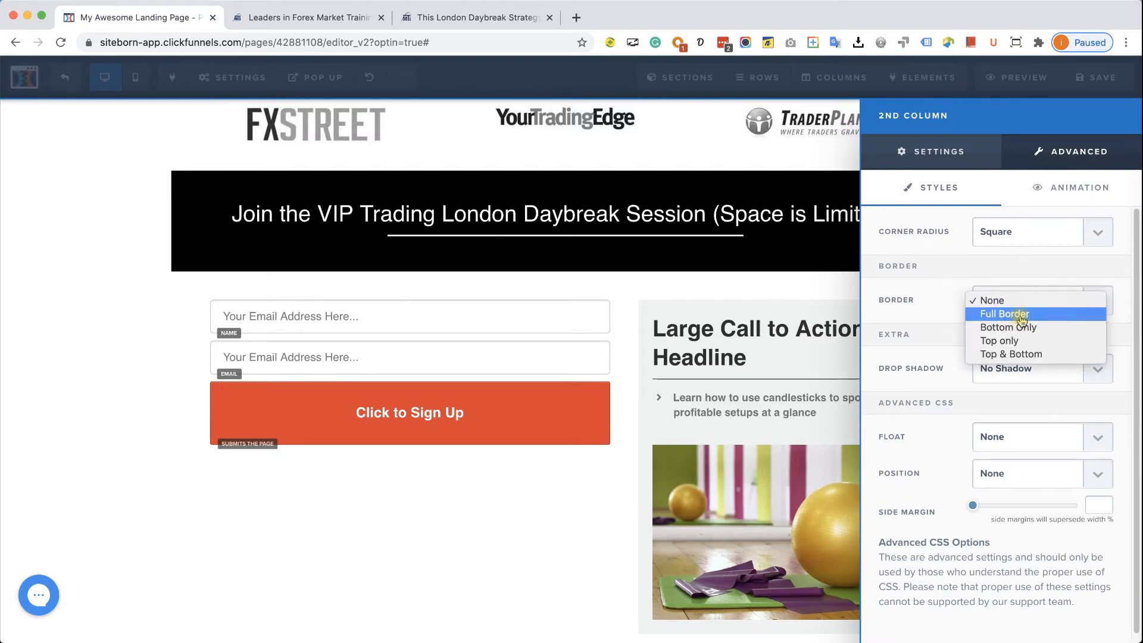
click(1021, 319)
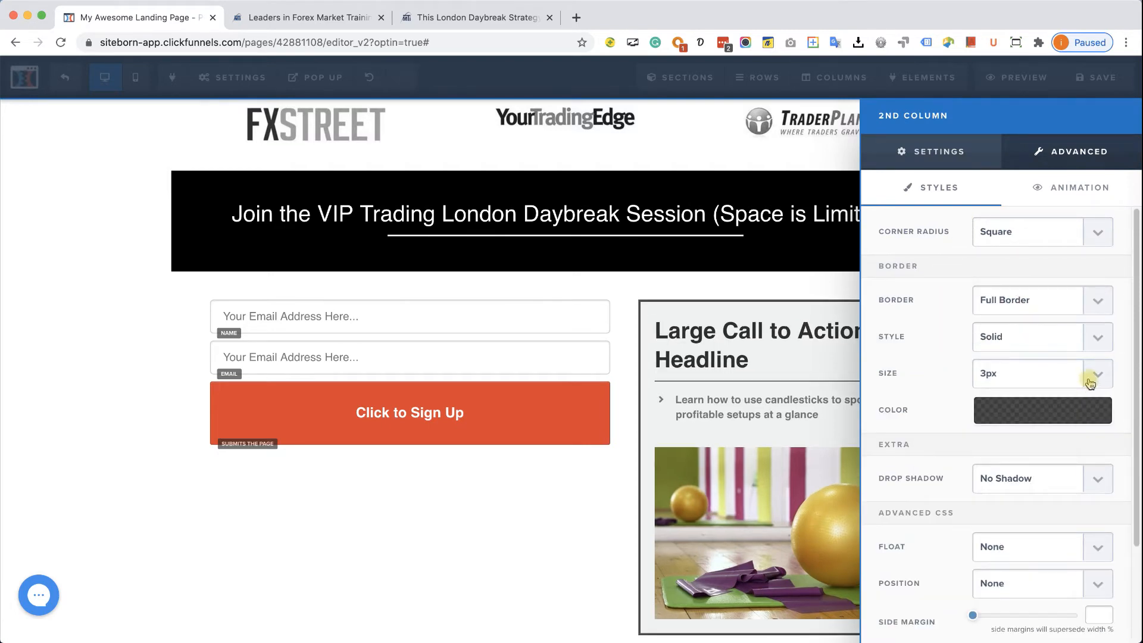
click(1084, 409)
click(968, 459)
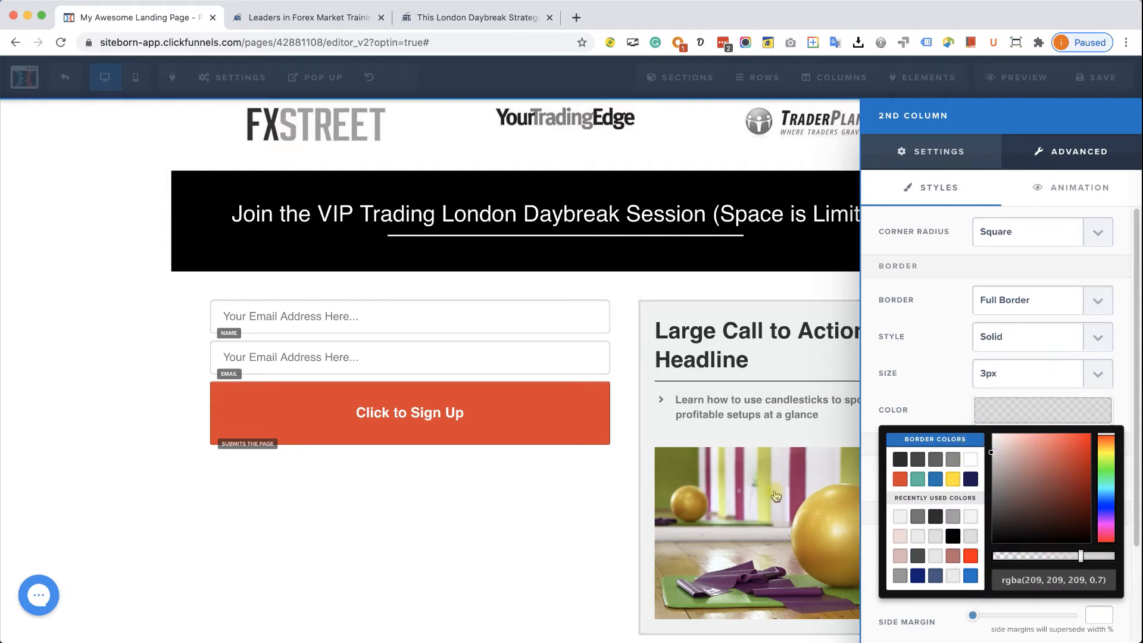
click(564, 533)
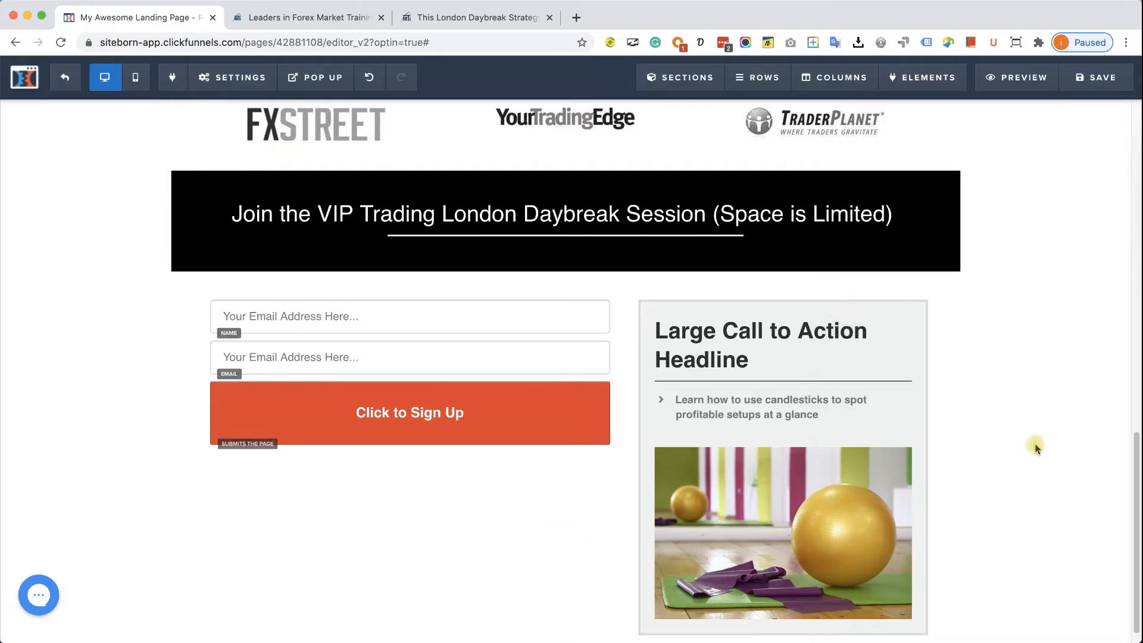
scroll(1034, 445, down, 1)
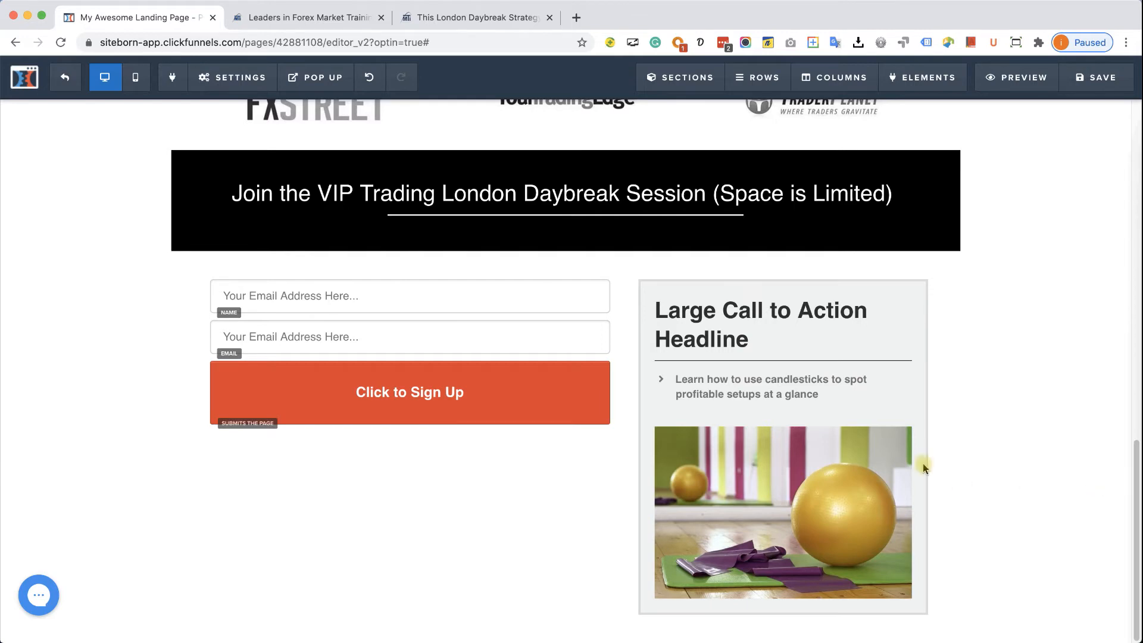
click(476, 18)
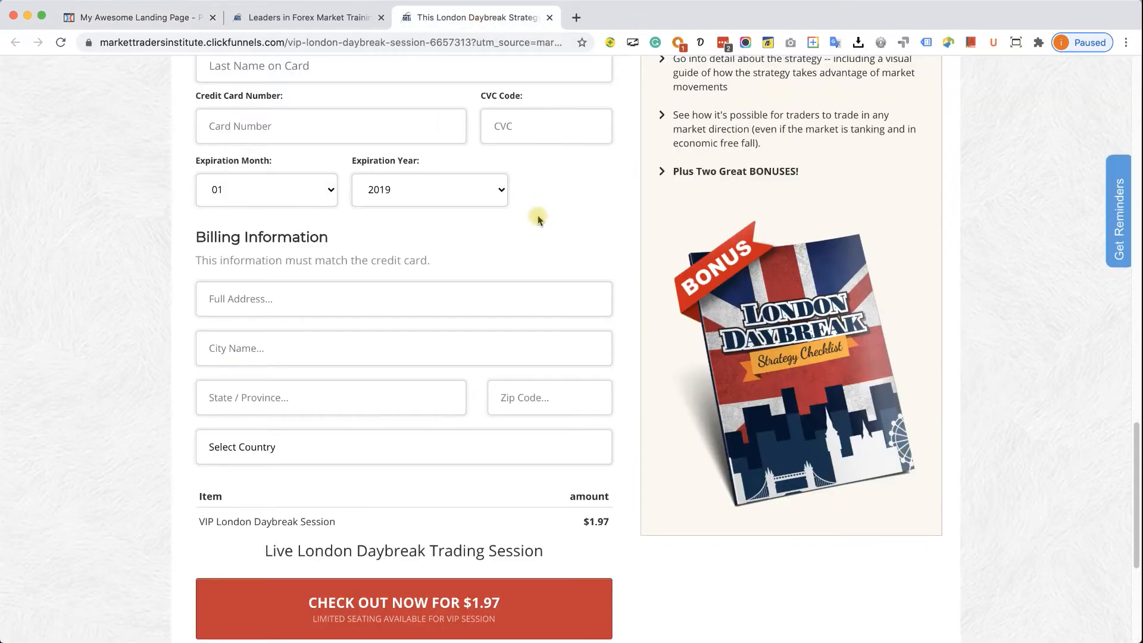
scroll(534, 216, down, 5)
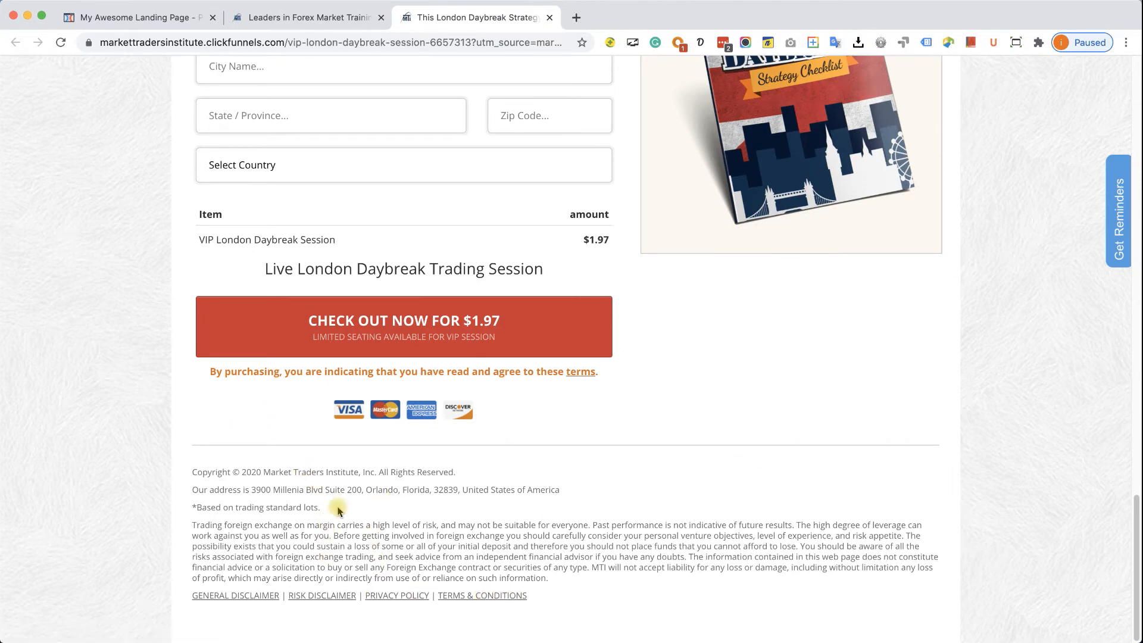
click(163, 23)
scroll(613, 509, down, 1)
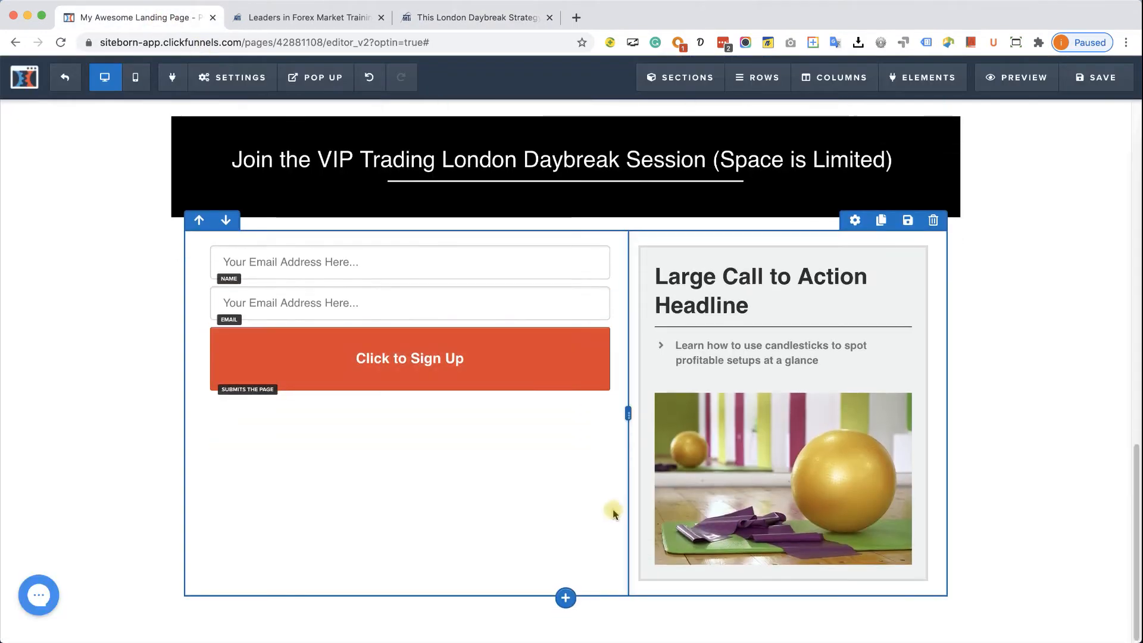
- Add a single-column row below the opt-in row holding a divider line
click(570, 598)
click(876, 129)
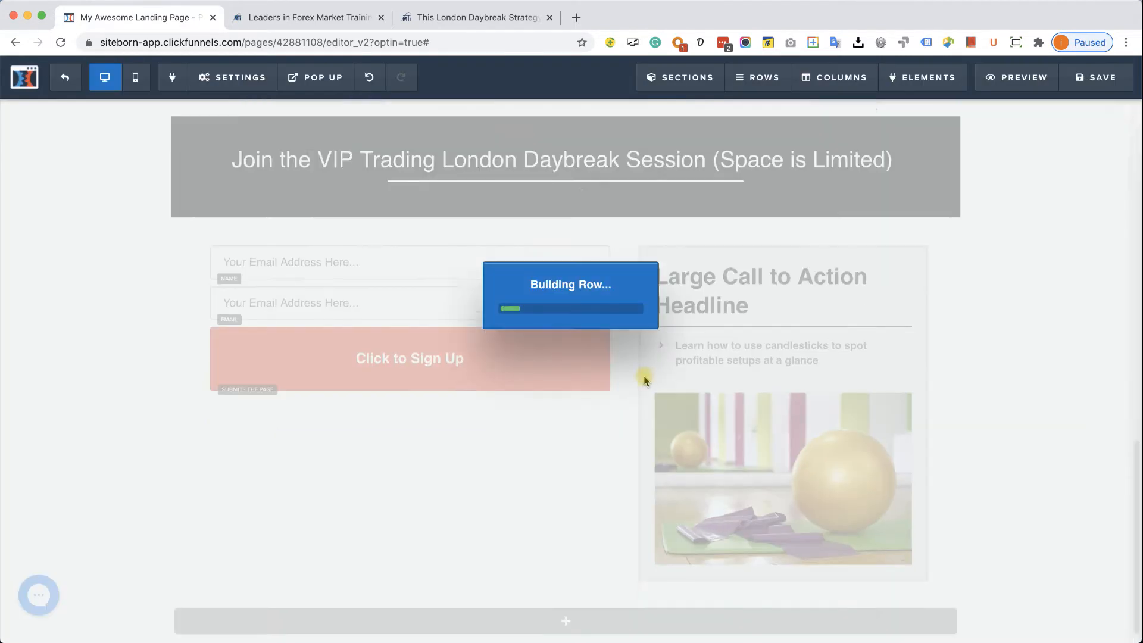
scroll(601, 584, down, 1)
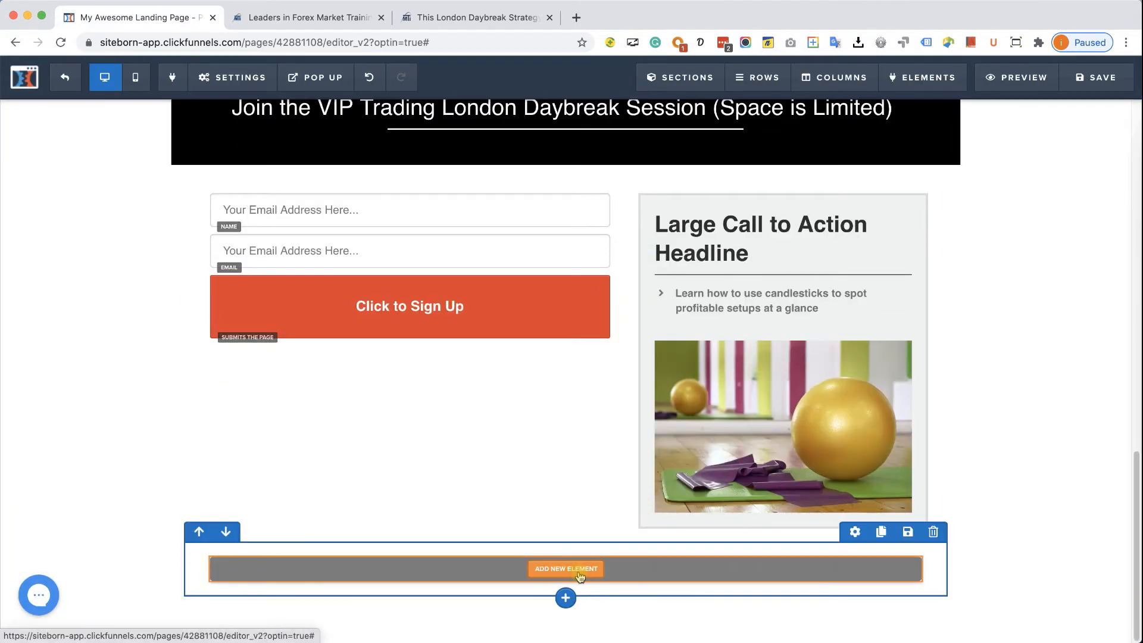
click(579, 569)
scroll(881, 452, down, 10)
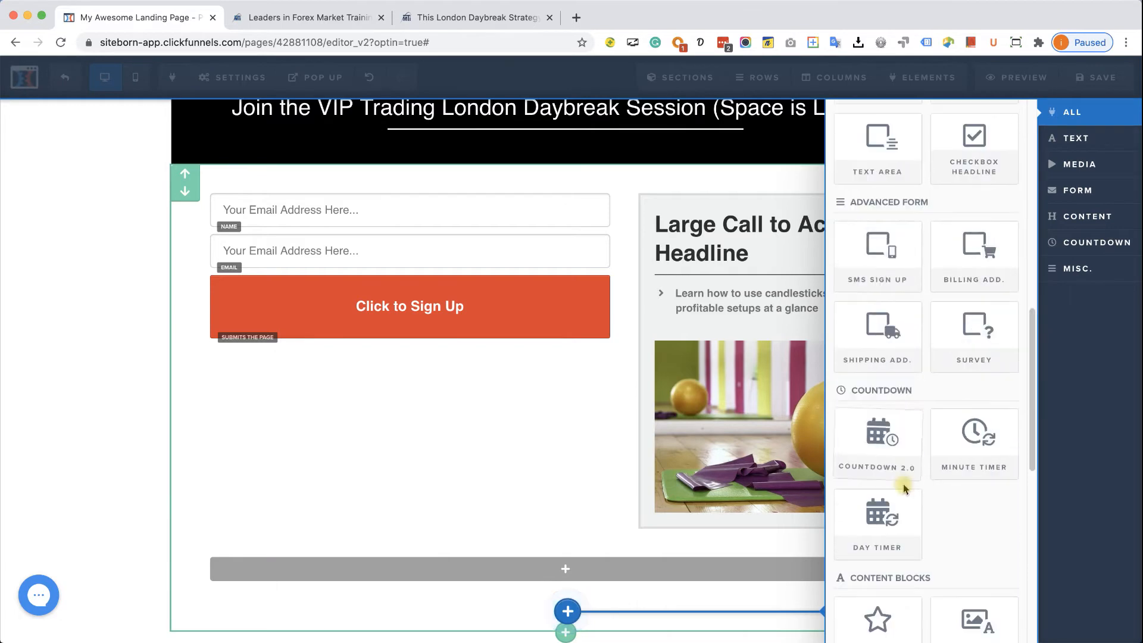
scroll(902, 483, down, 5)
click(879, 538)
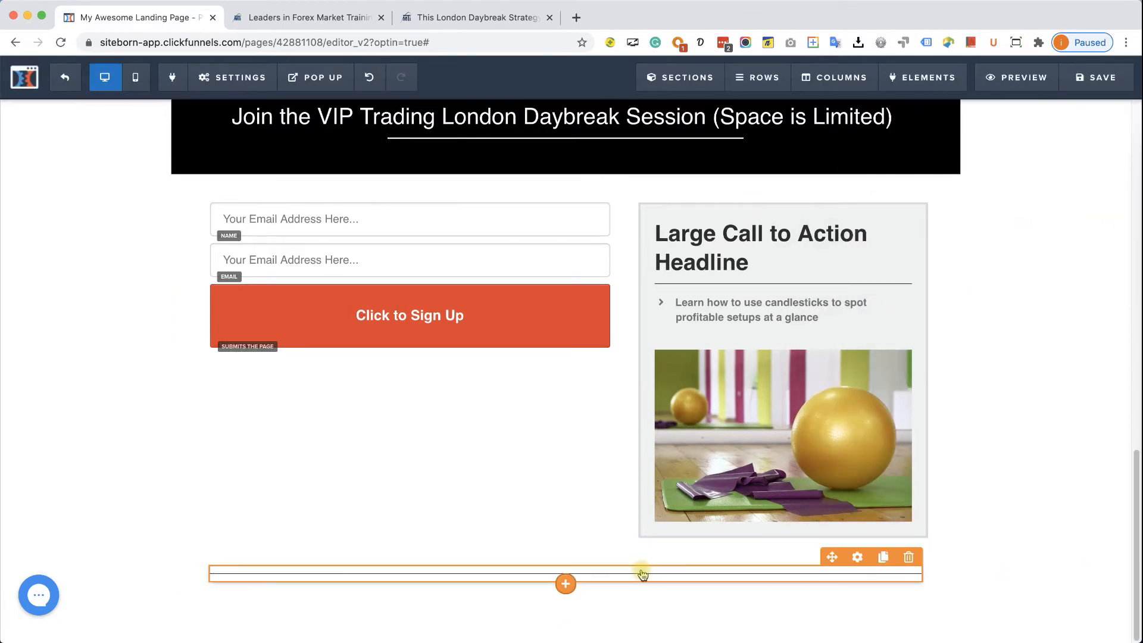
- Copy the full forex risk disclaimer paragraph from the checkout page
click(476, 17)
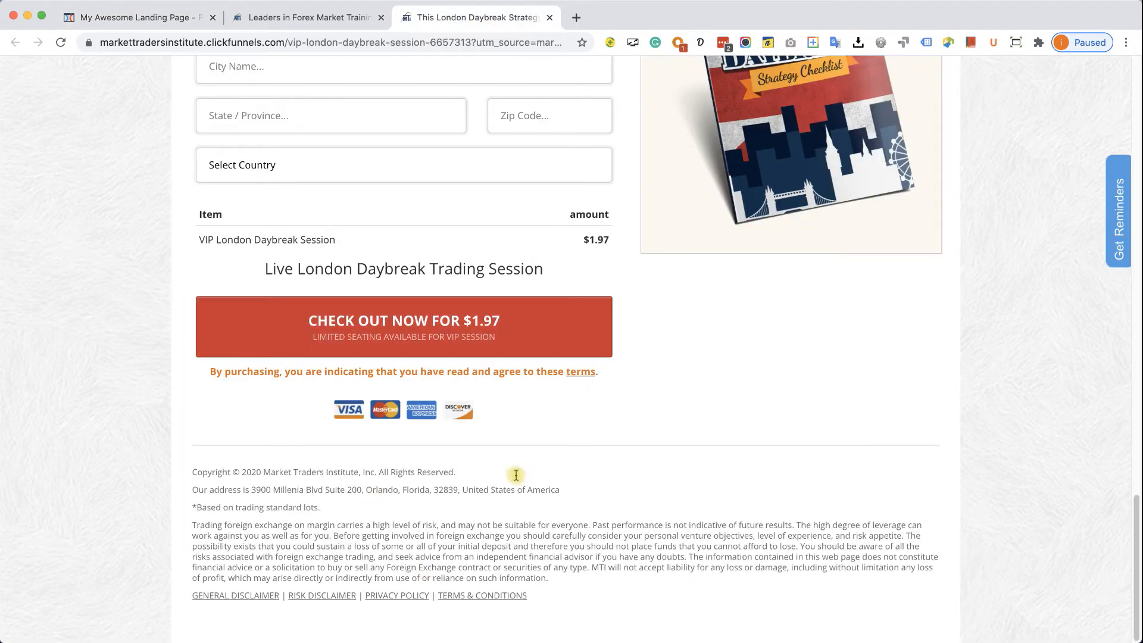
drag(562, 568, 343, 518)
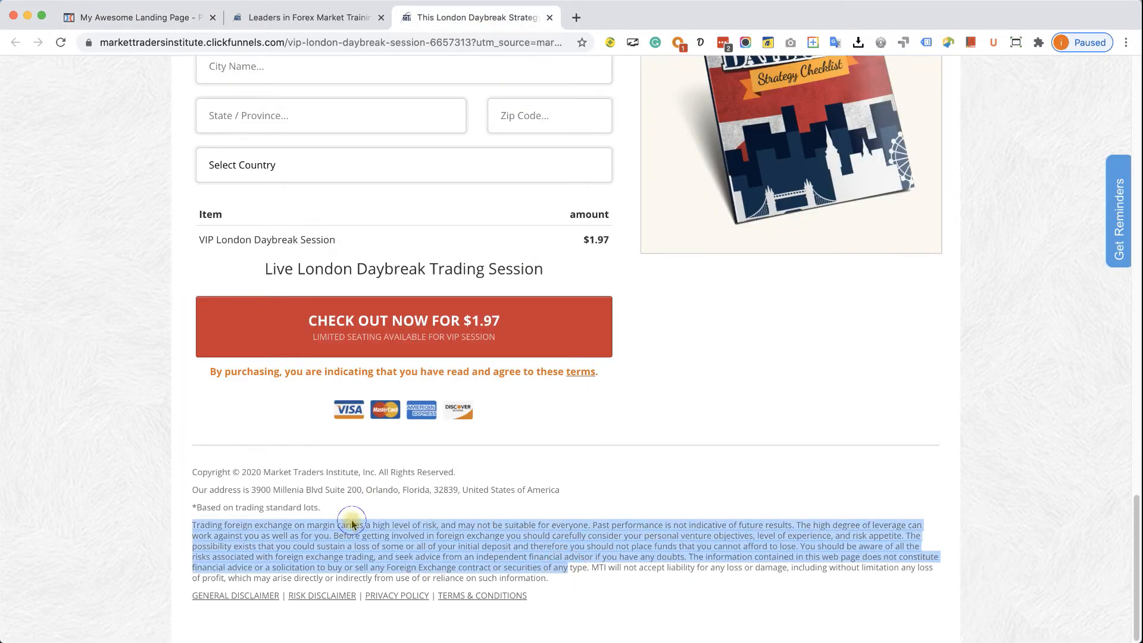
right_click(351, 524)
click(380, 544)
drag(588, 578, 196, 528)
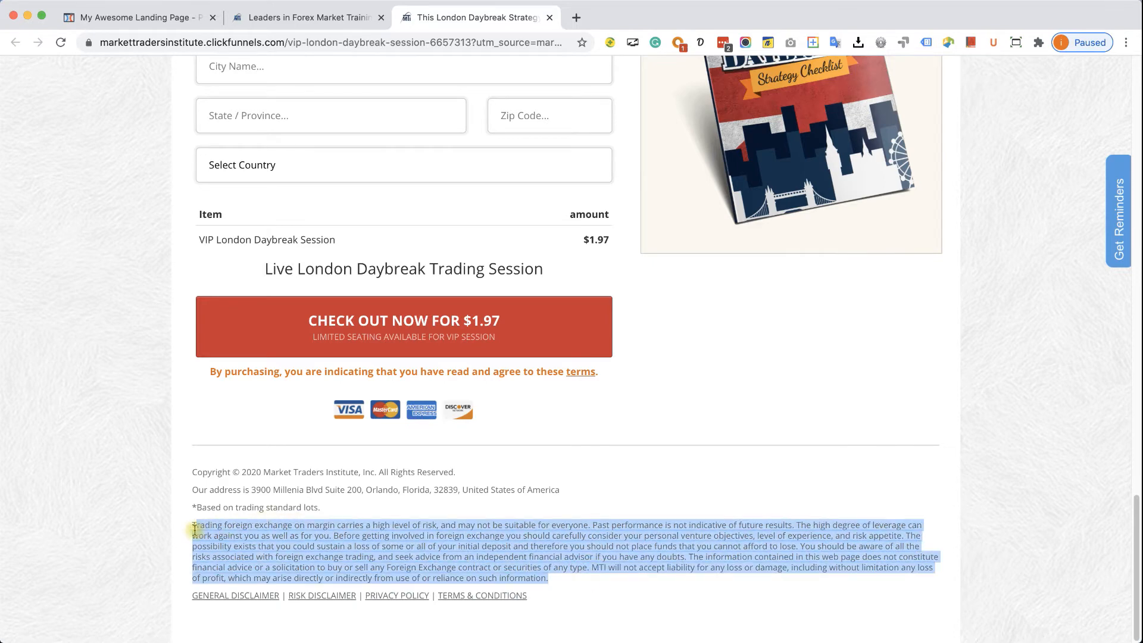
right_click(221, 516)
click(280, 548)
click(306, 543)
click(303, 18)
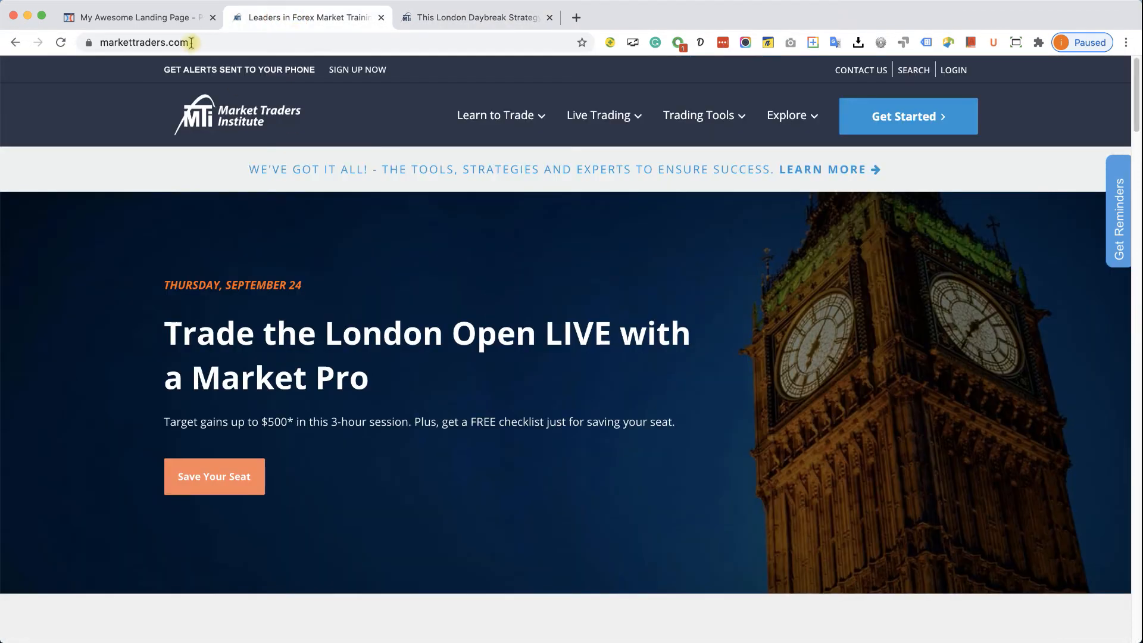
click(137, 17)
scroll(480, 394, down, 1)
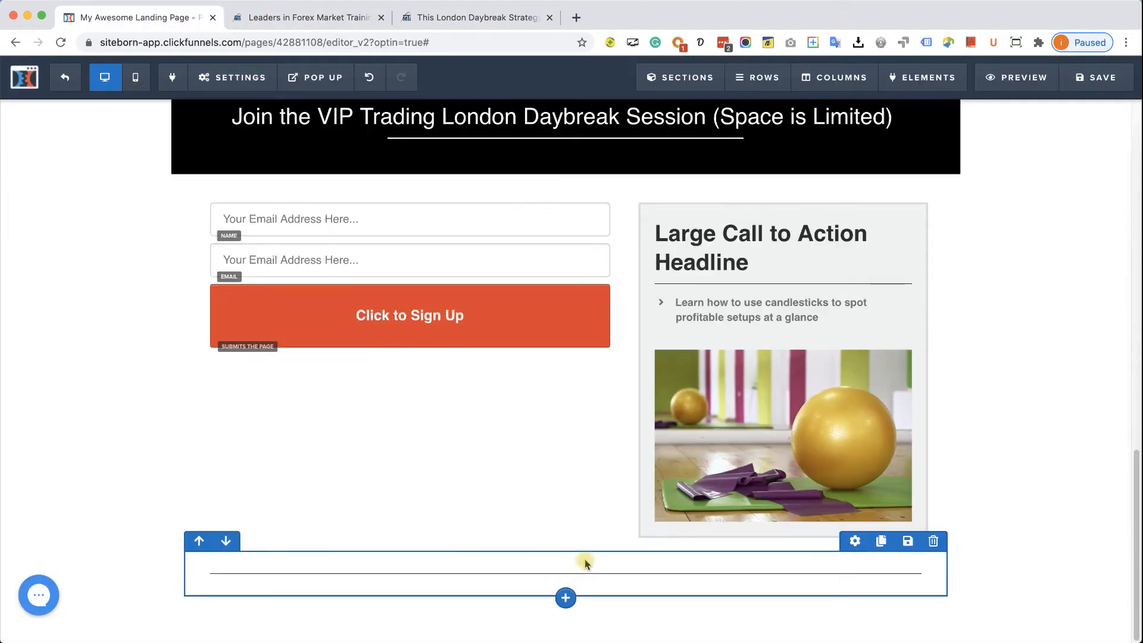
- Add a paragraph under the divider containing the pasted disclaimer, left-aligned
click(565, 584)
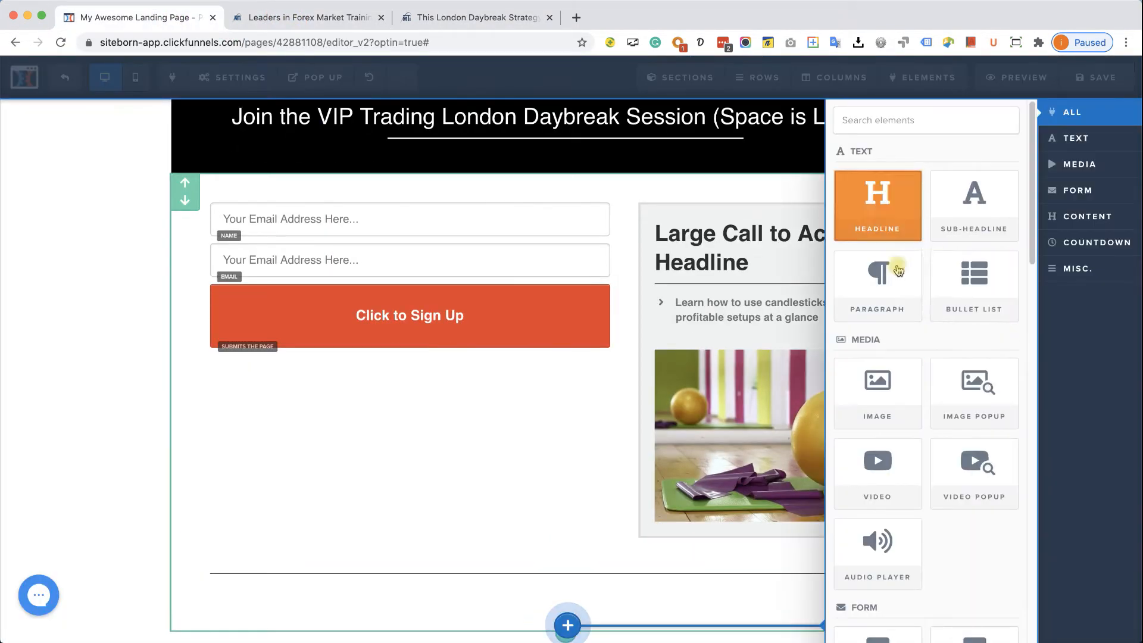
click(871, 329)
scroll(627, 583, down, 1)
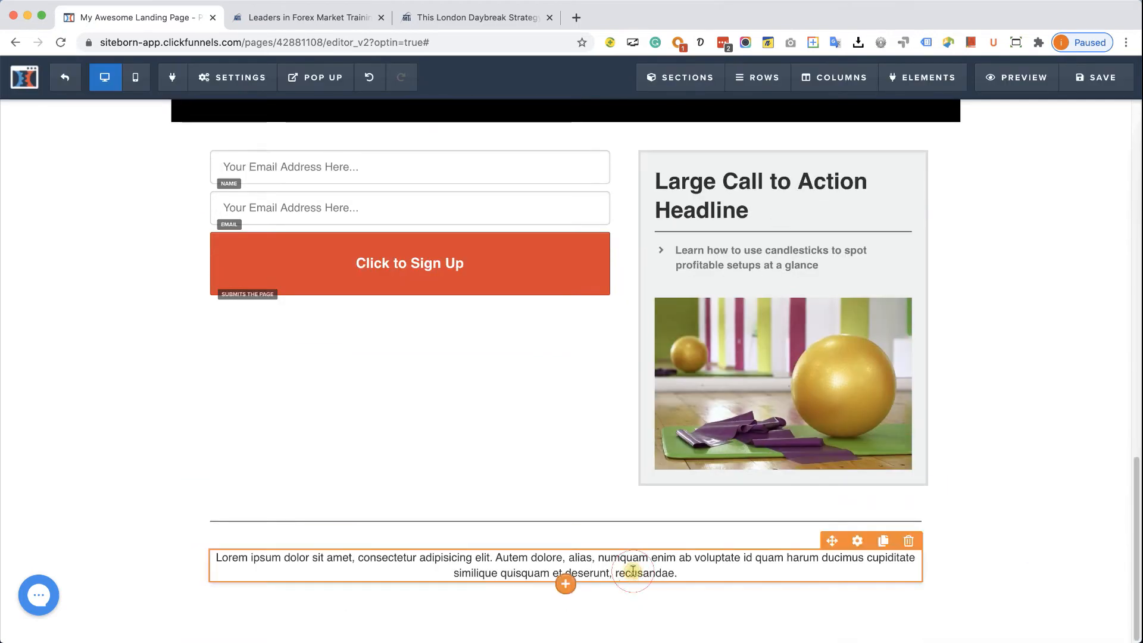
double_click(634, 571)
key(super+a)
key(super+v)
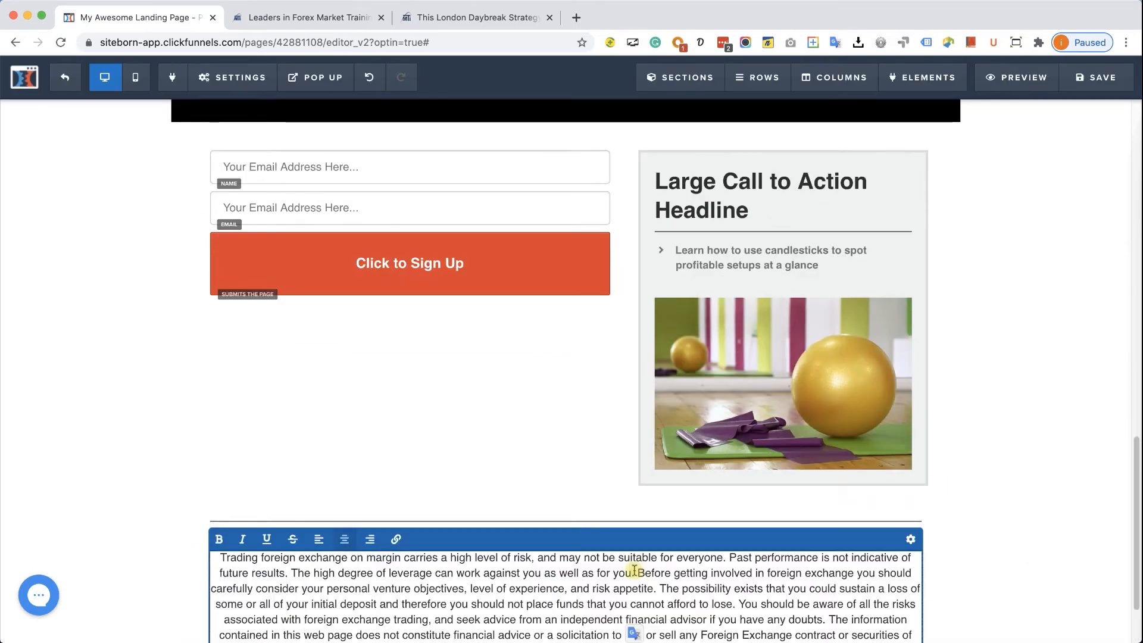
click(319, 539)
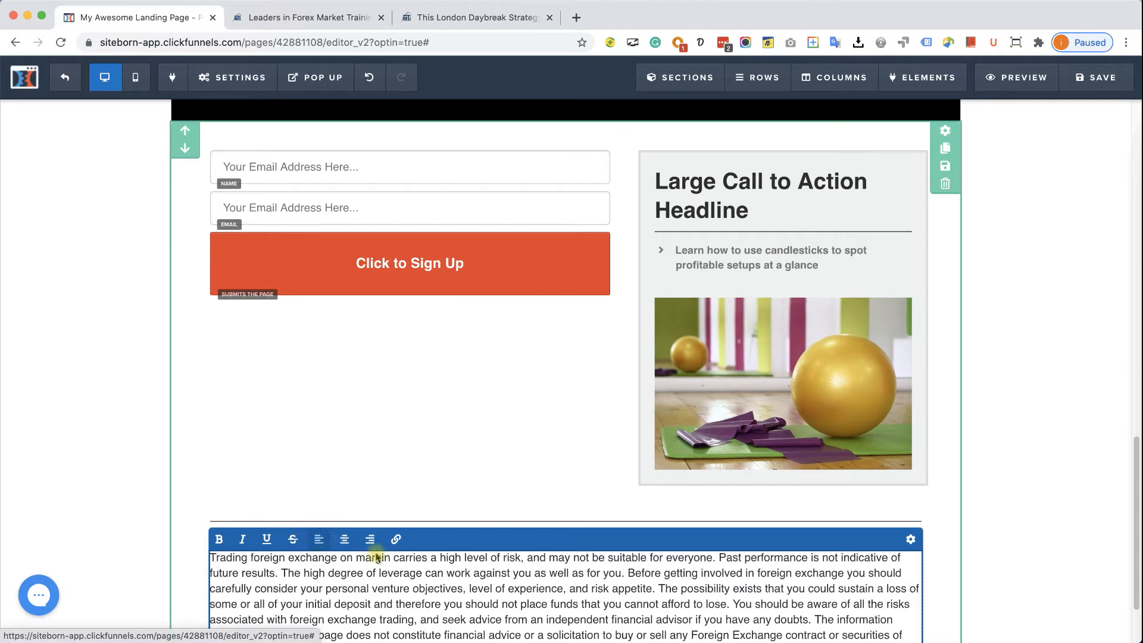
- Style the disclaimer with a 20 top margin, 10px font and #9f9f9f grey text
click(911, 539)
drag(1012, 189, 1004, 191)
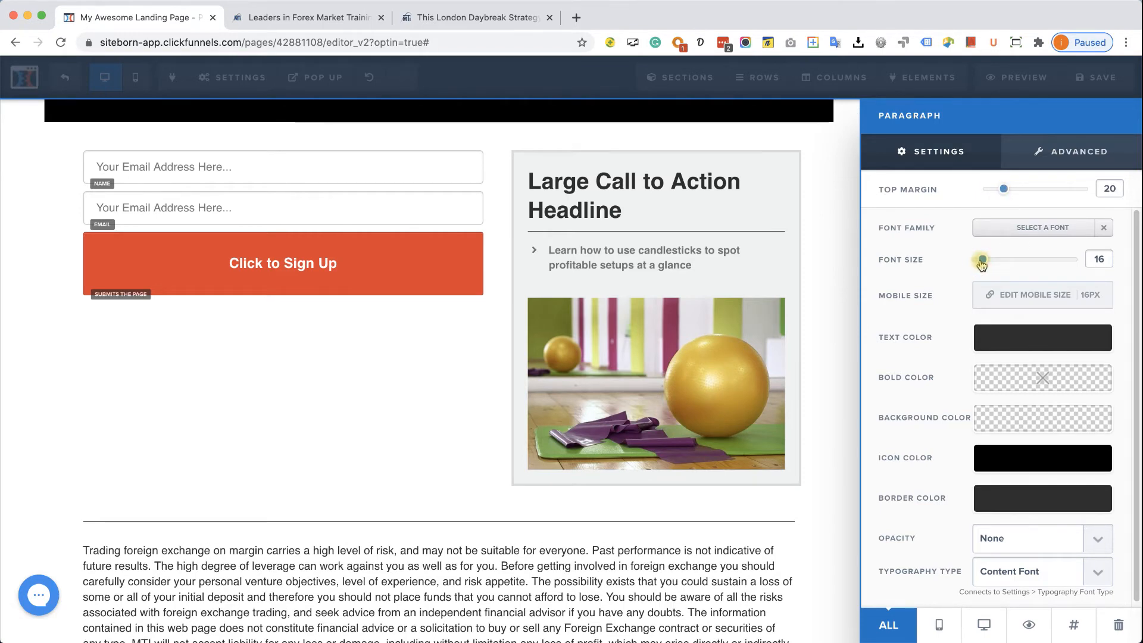
mouse_move(978, 264)
mouse_down()
mouse_move(905, 261)
mouse_move(955, 265)
mouse_up()
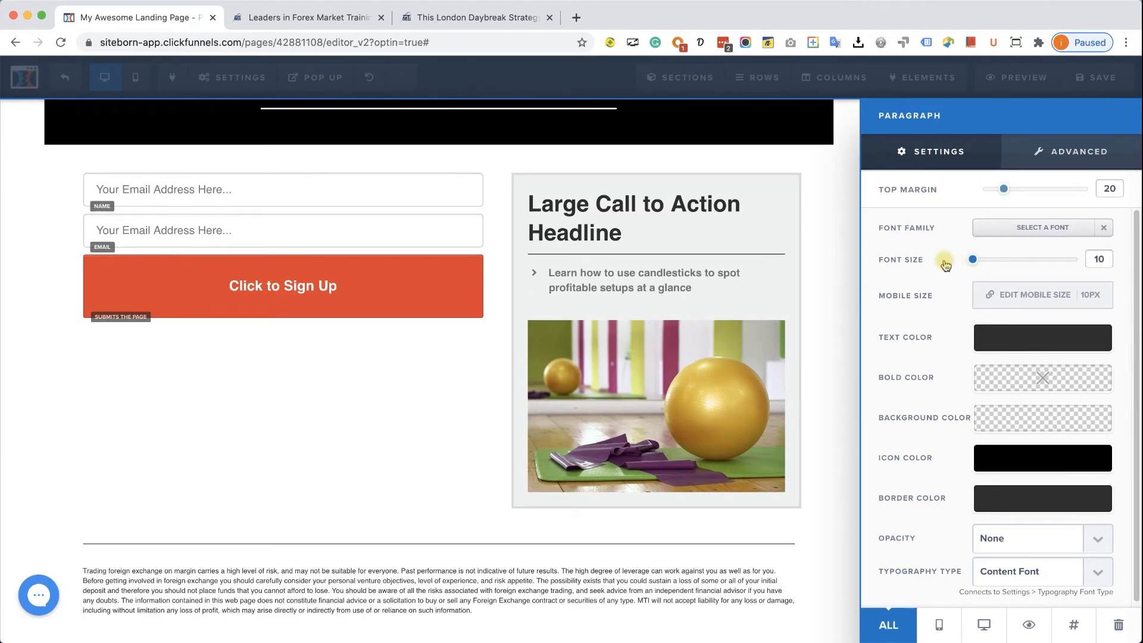
click(1051, 341)
click(998, 440)
mouse_move(998, 441)
mouse_down()
mouse_move(935, 395)
mouse_move(919, 404)
mouse_up()
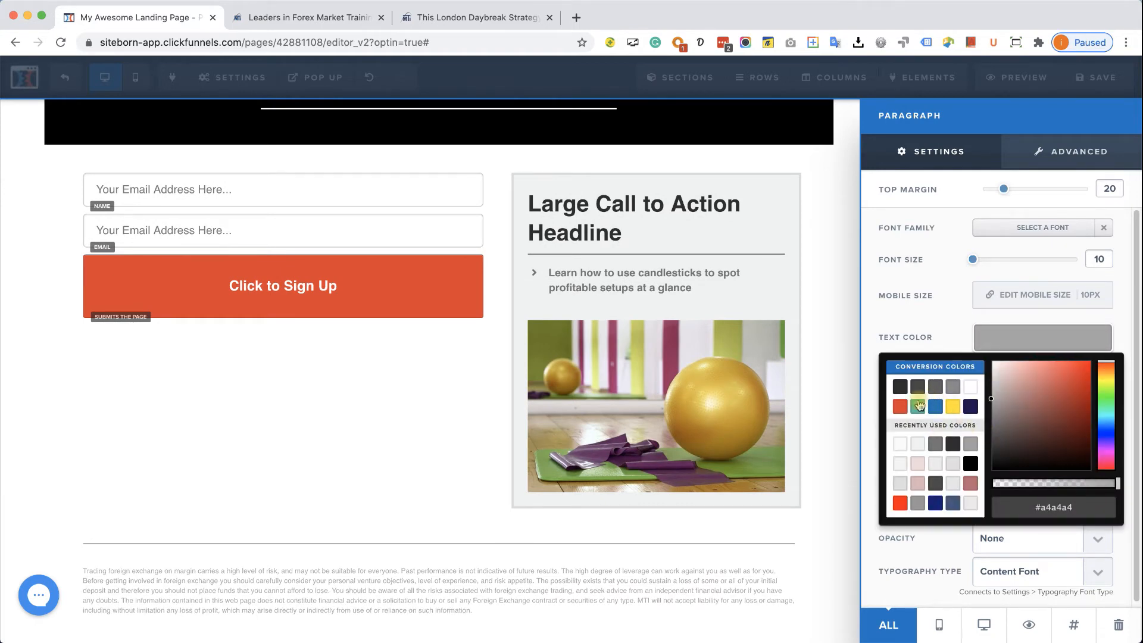
click(568, 590)
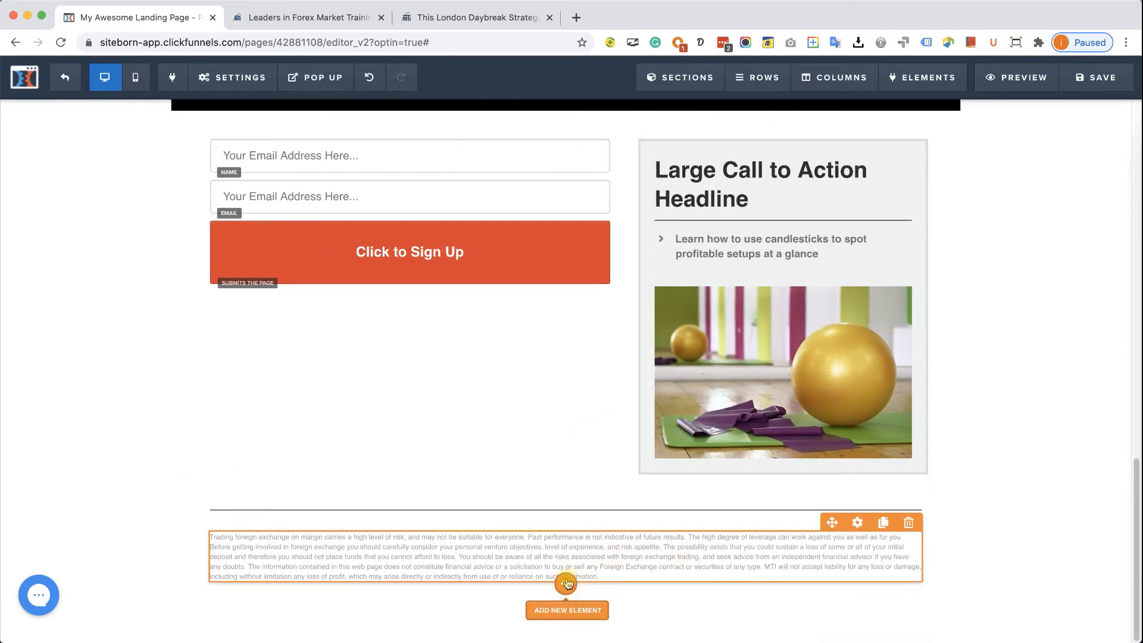
- Add a left-aligned paragraph below the disclaimer reading 'link 1 | link 2 | link 3'
click(566, 596)
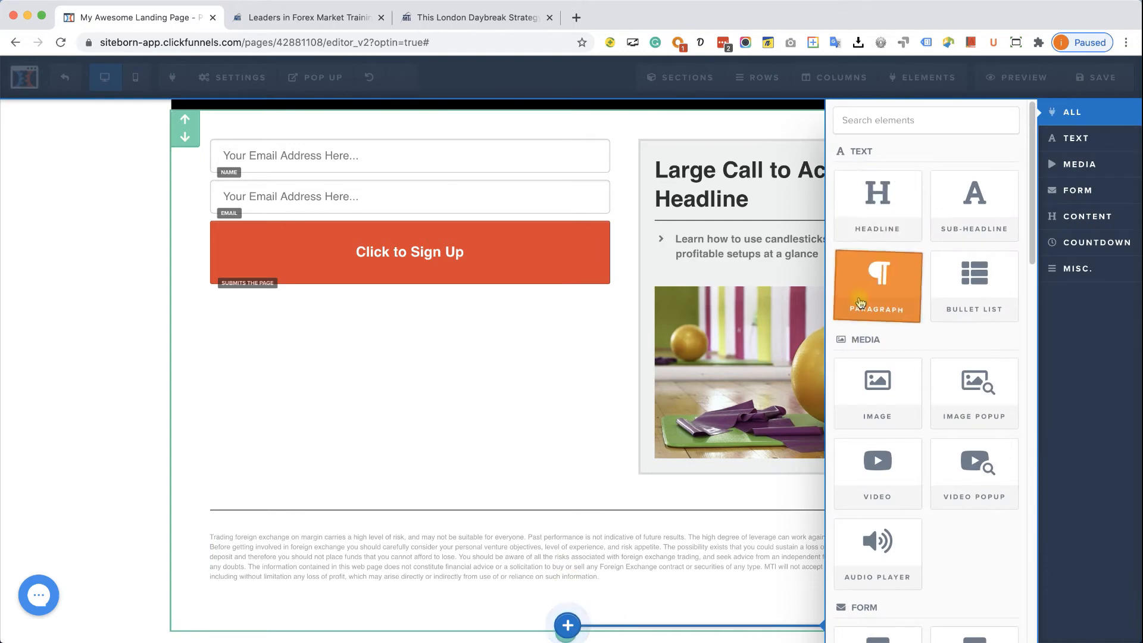
click(859, 301)
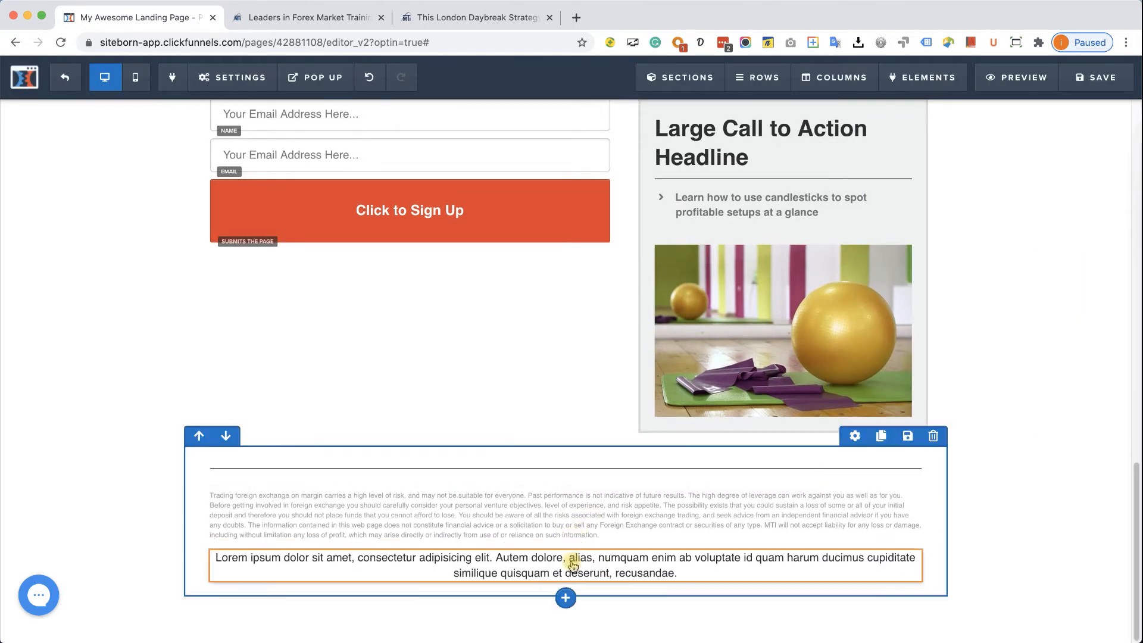
double_click(595, 561)
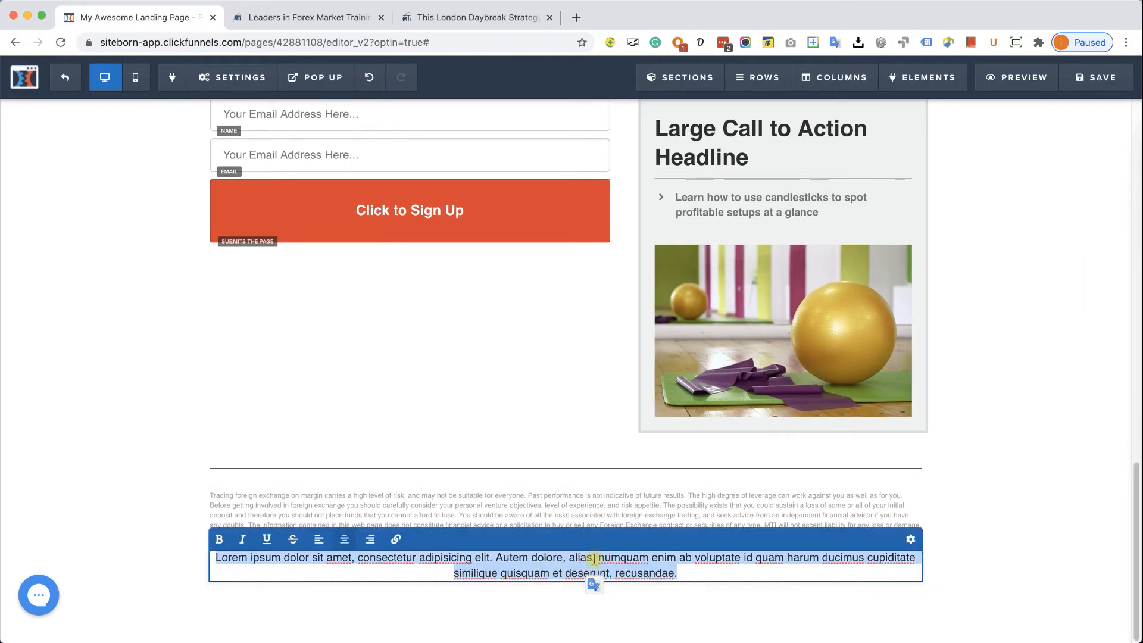
key(BackSpace)
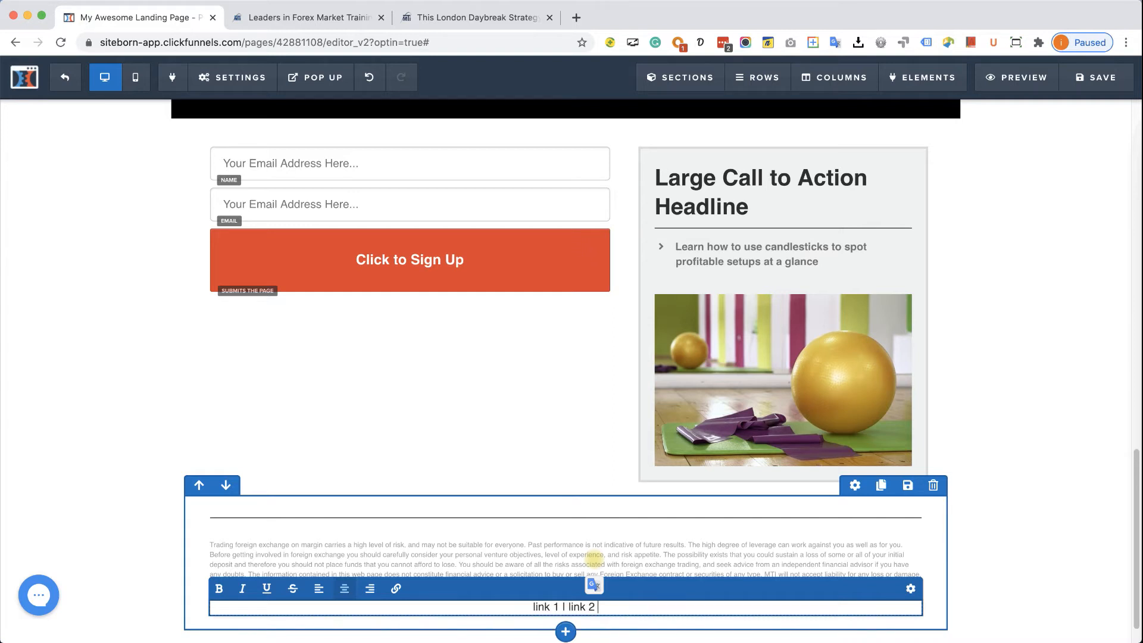
text(link 3)
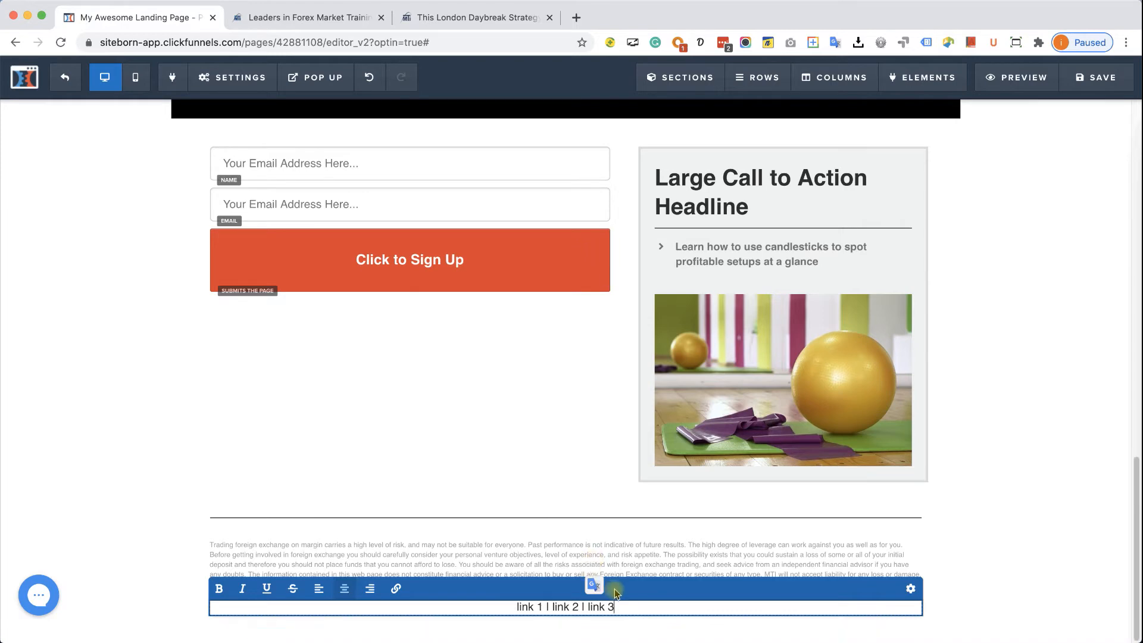
click(321, 589)
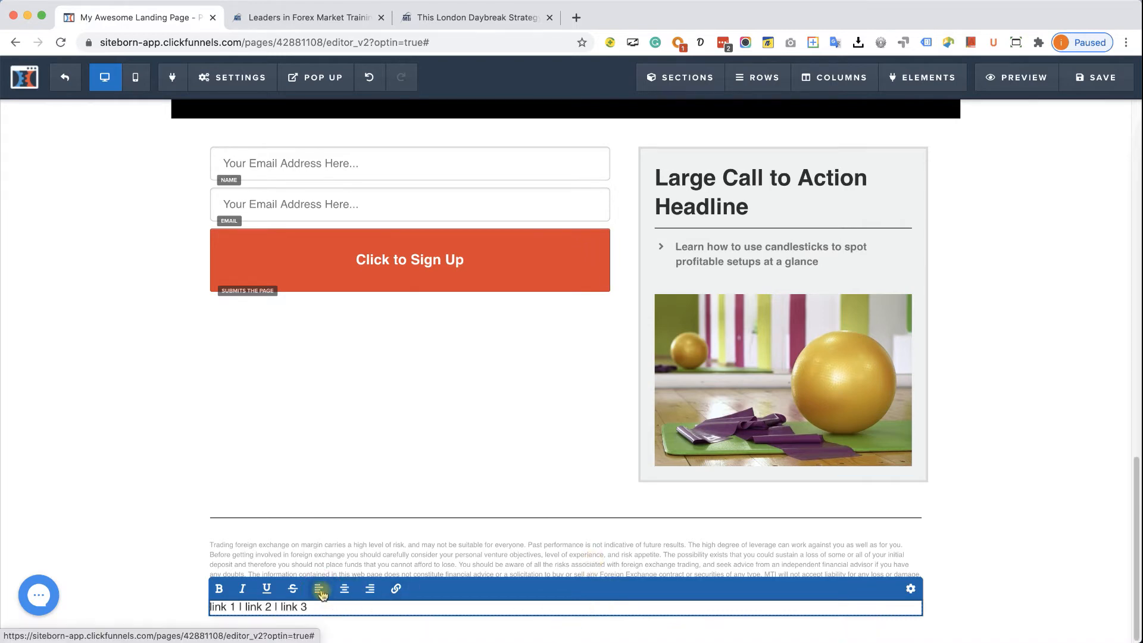
- Set the footer links paragraph to #b8b8b8 light grey text at 12px
click(911, 589)
click(1021, 347)
mouse_move(1026, 407)
mouse_down()
mouse_move(916, 378)
mouse_move(904, 396)
mouse_up()
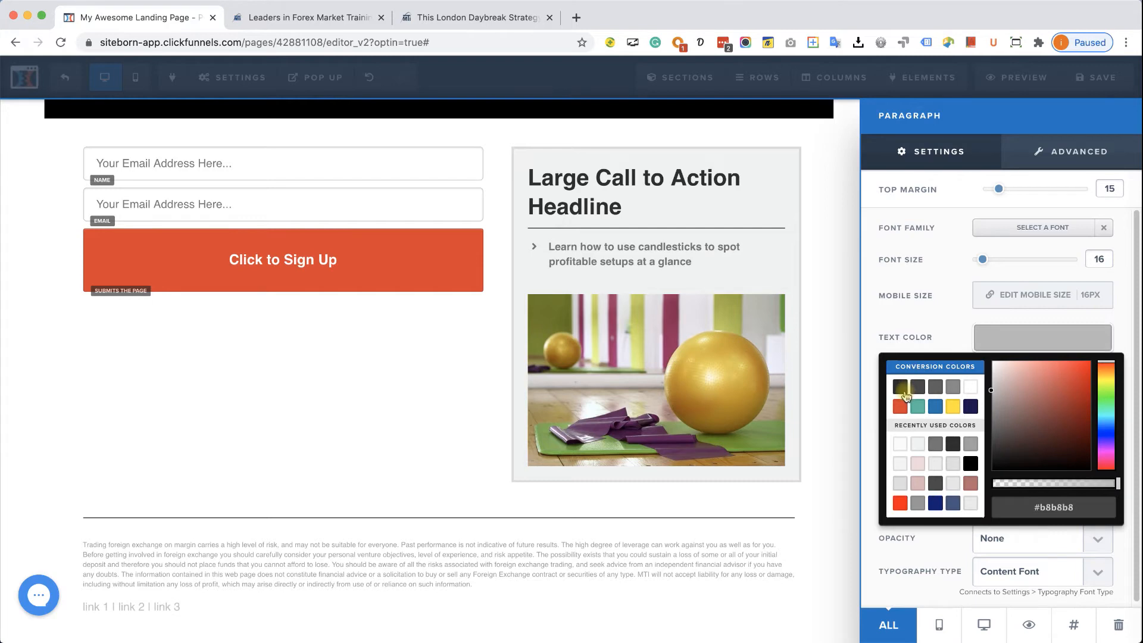
click(980, 266)
drag(980, 265, 976, 265)
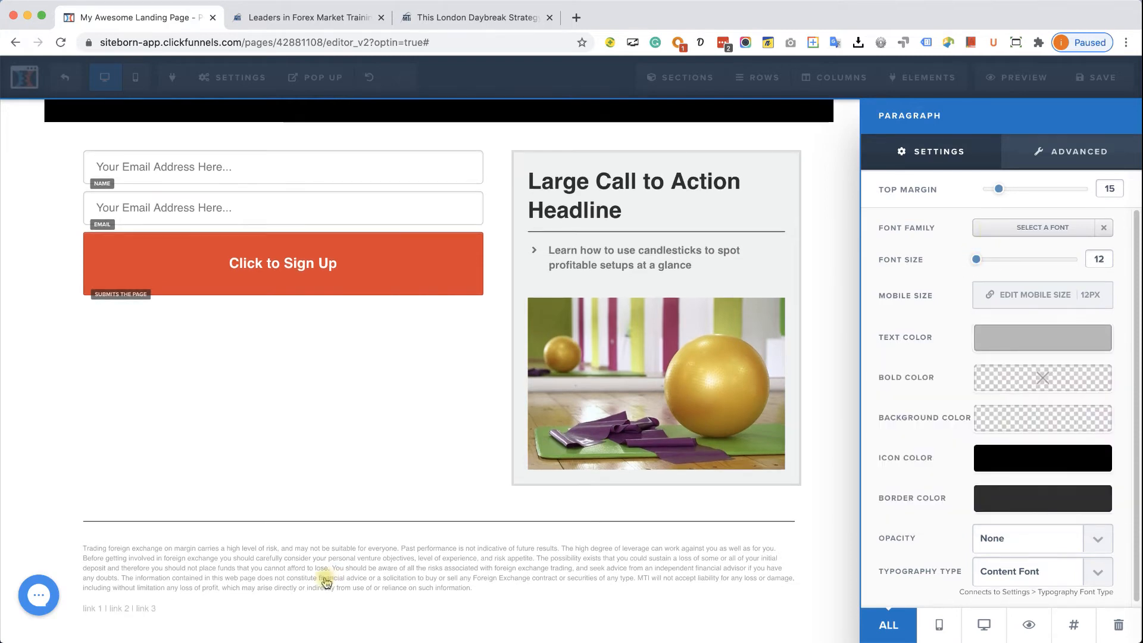
click(117, 613)
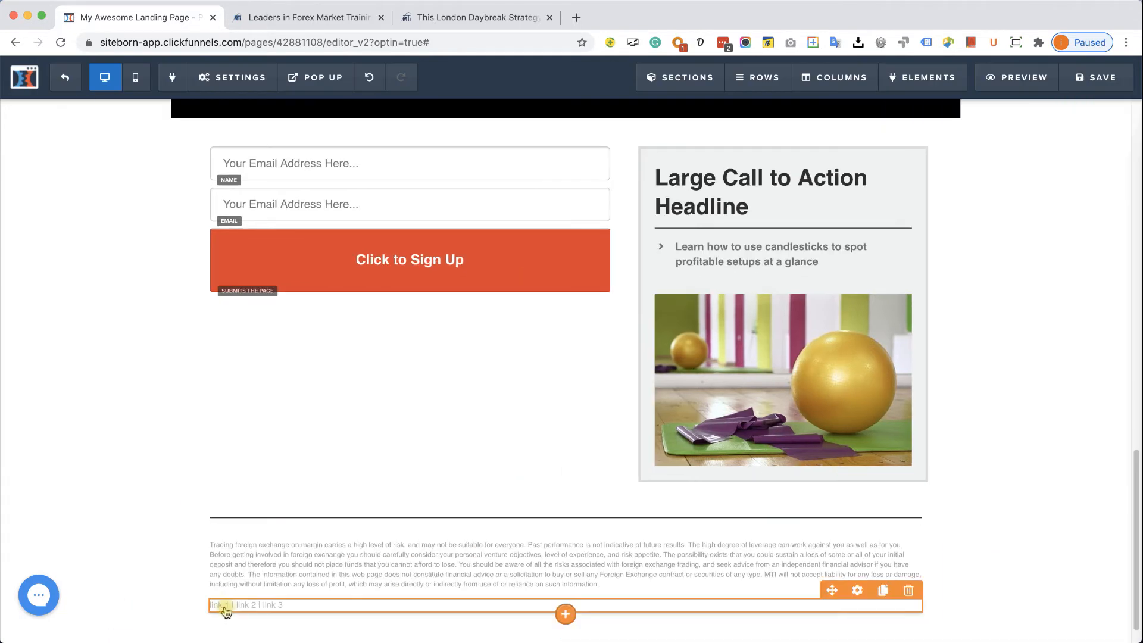
- Turn 'link 1' in the footer into a hyperlink to google.com
double_click(220, 604)
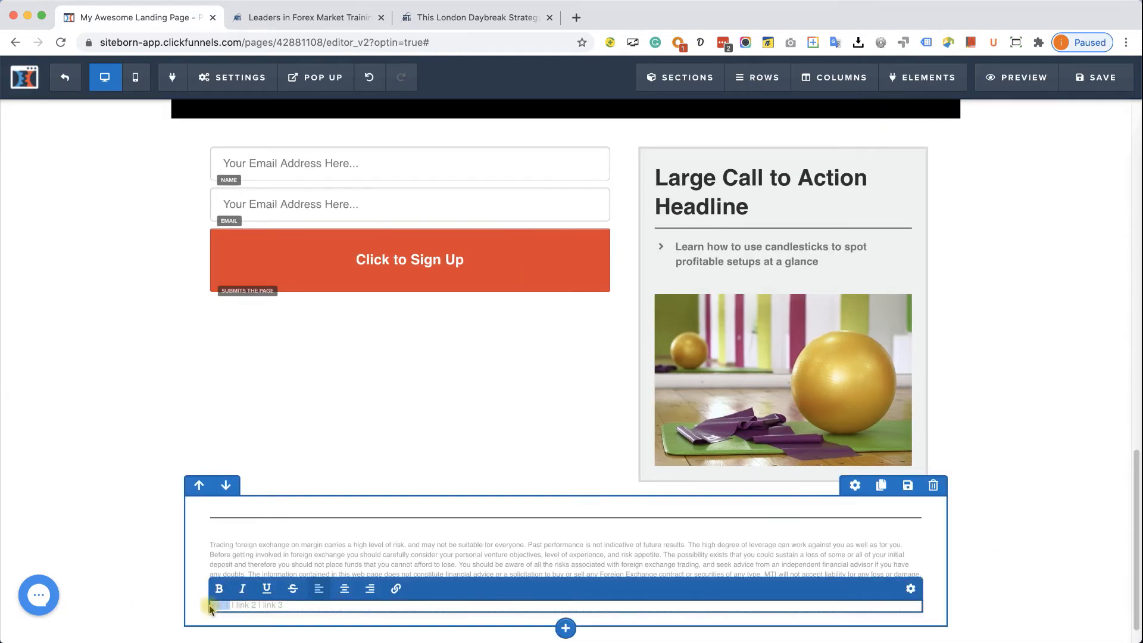
click(226, 603)
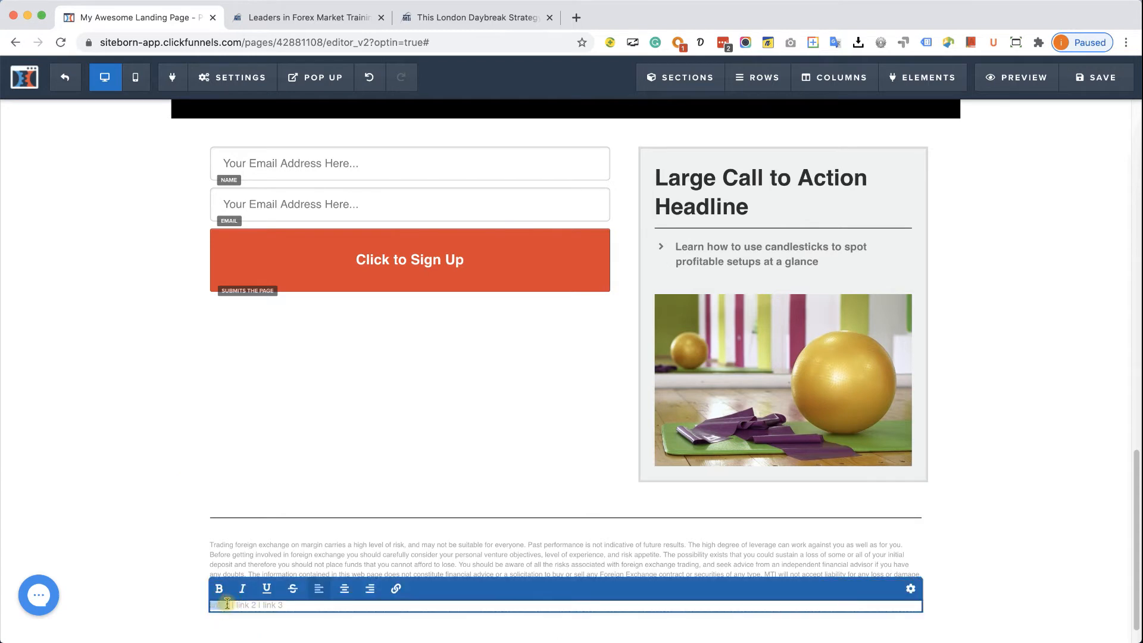
click(394, 590)
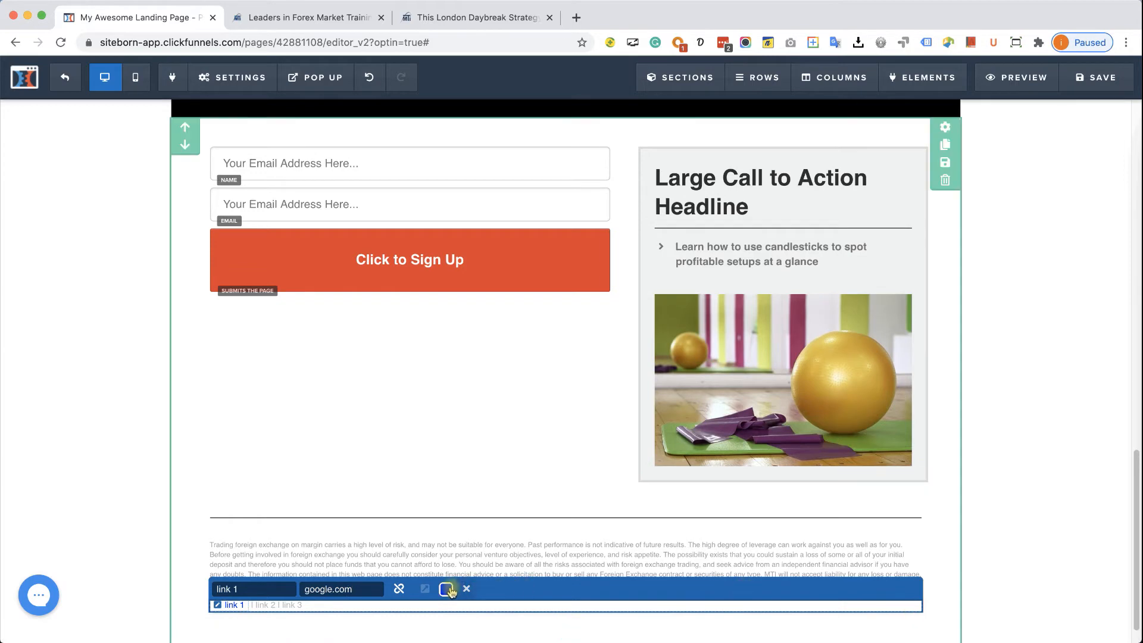
click(338, 560)
- Turn 'link 2' in the footer into a hyperlink to bing.com
click(247, 609)
click(248, 609)
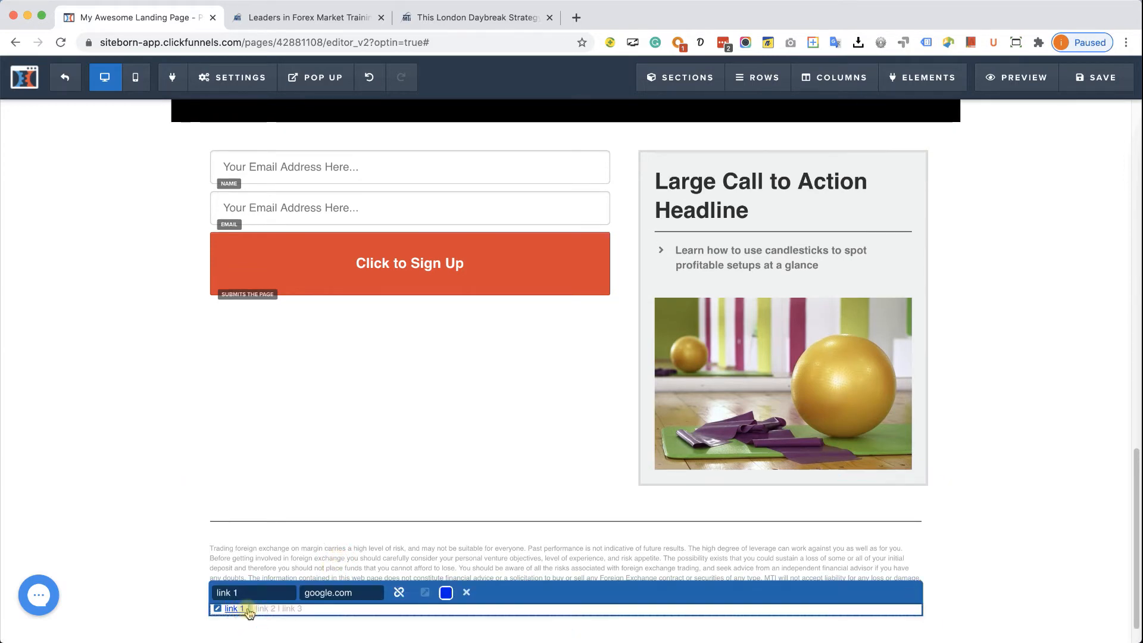
drag(269, 608, 254, 608)
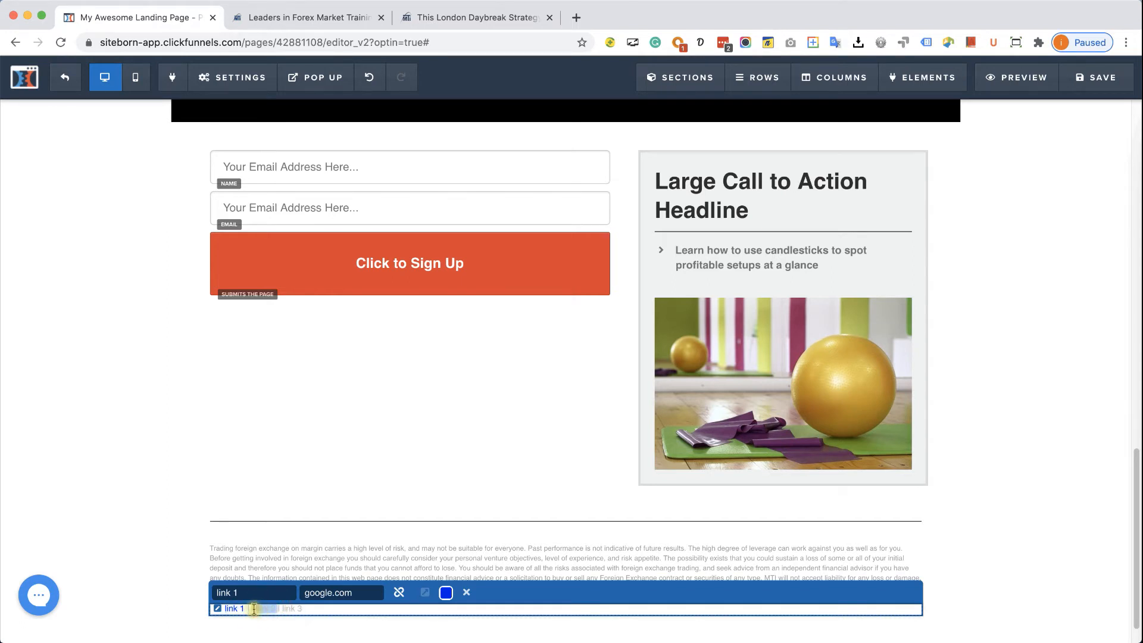
click(310, 570)
click(256, 608)
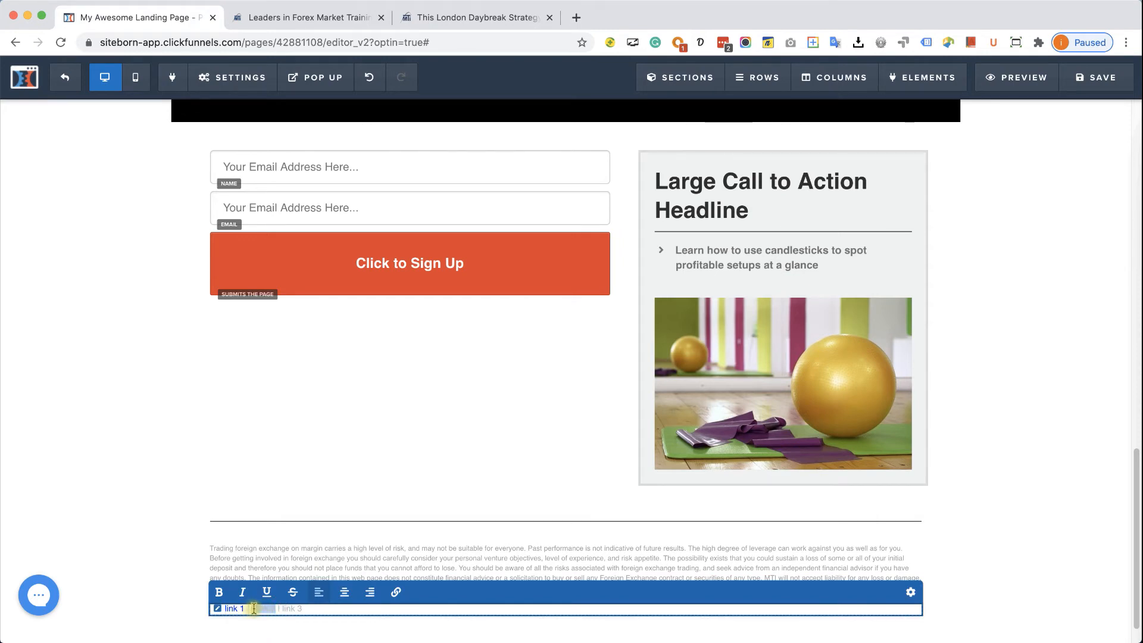
click(395, 592)
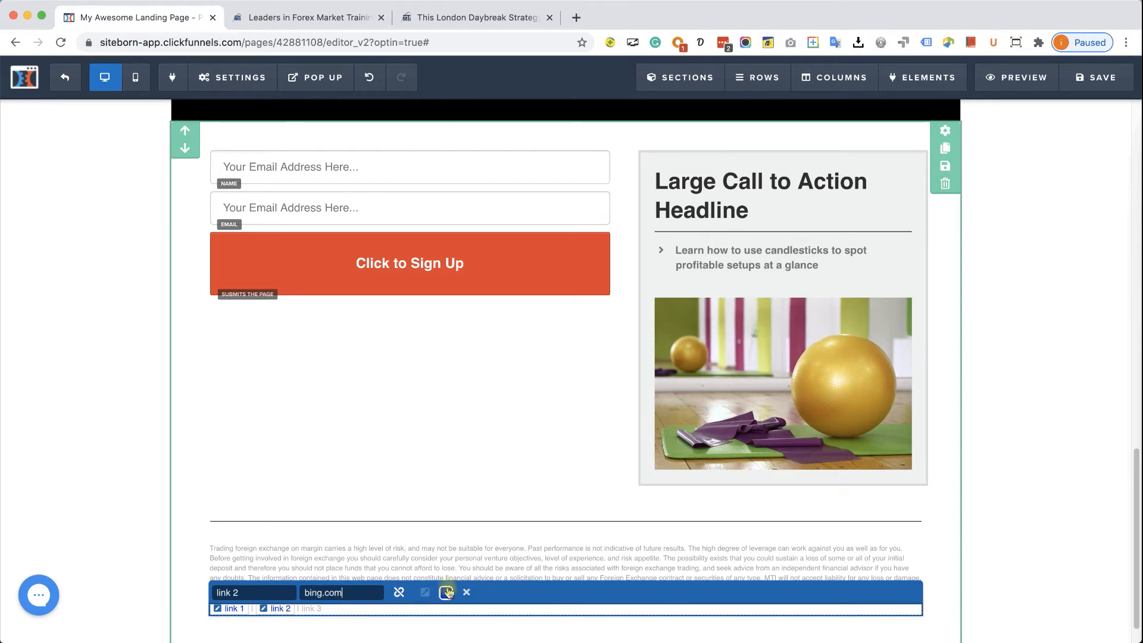
click(452, 567)
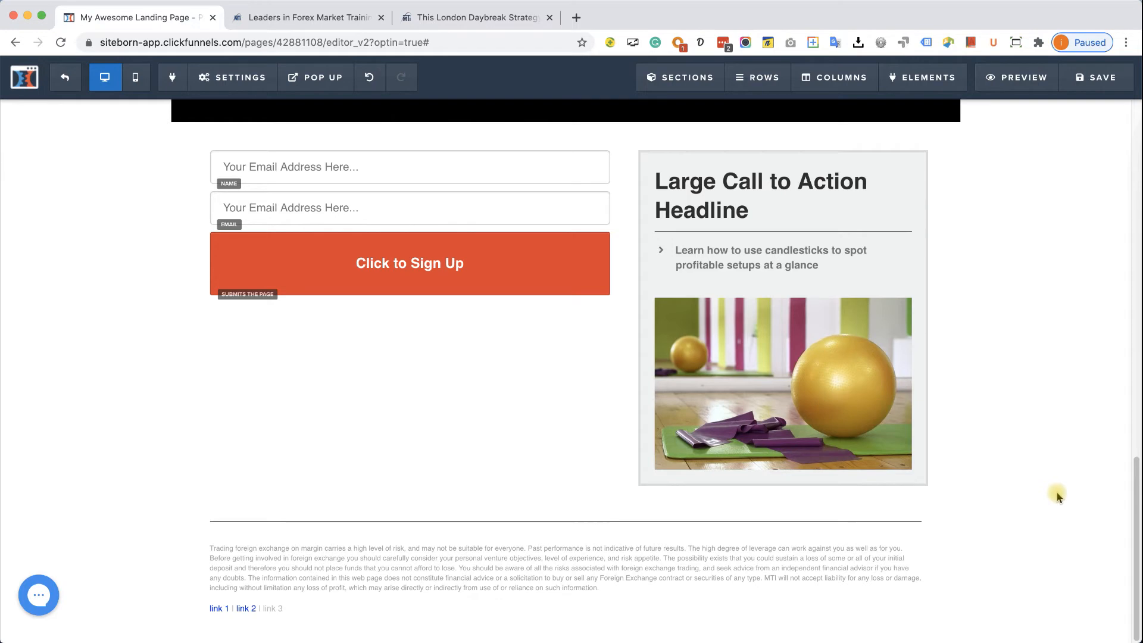
scroll(1057, 494, up, 10)
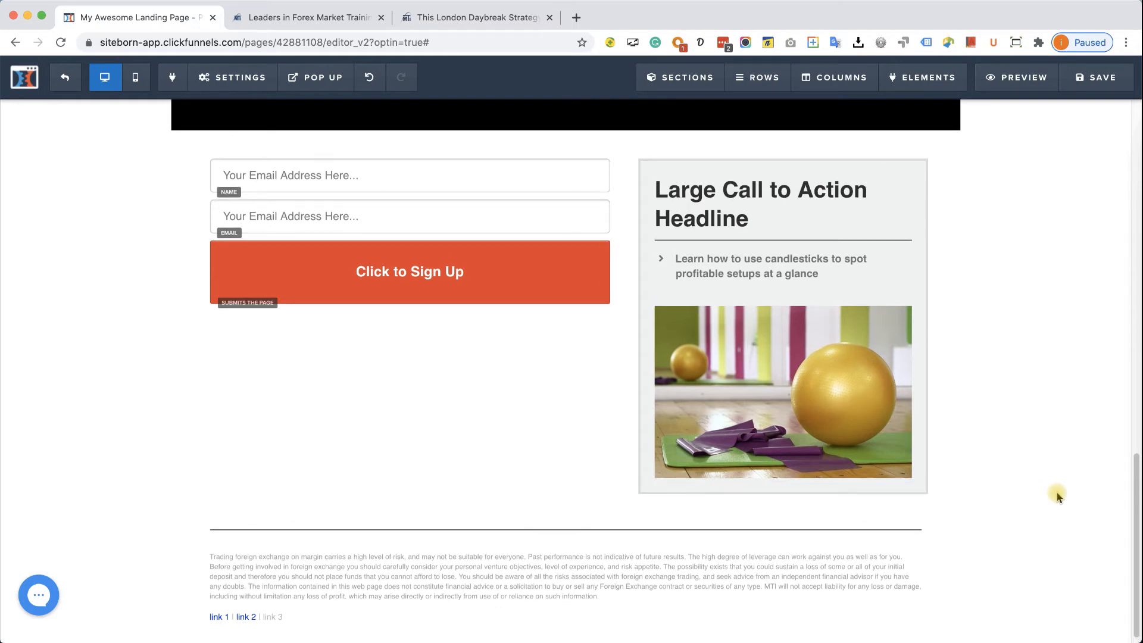
scroll(1059, 496, up, 4)
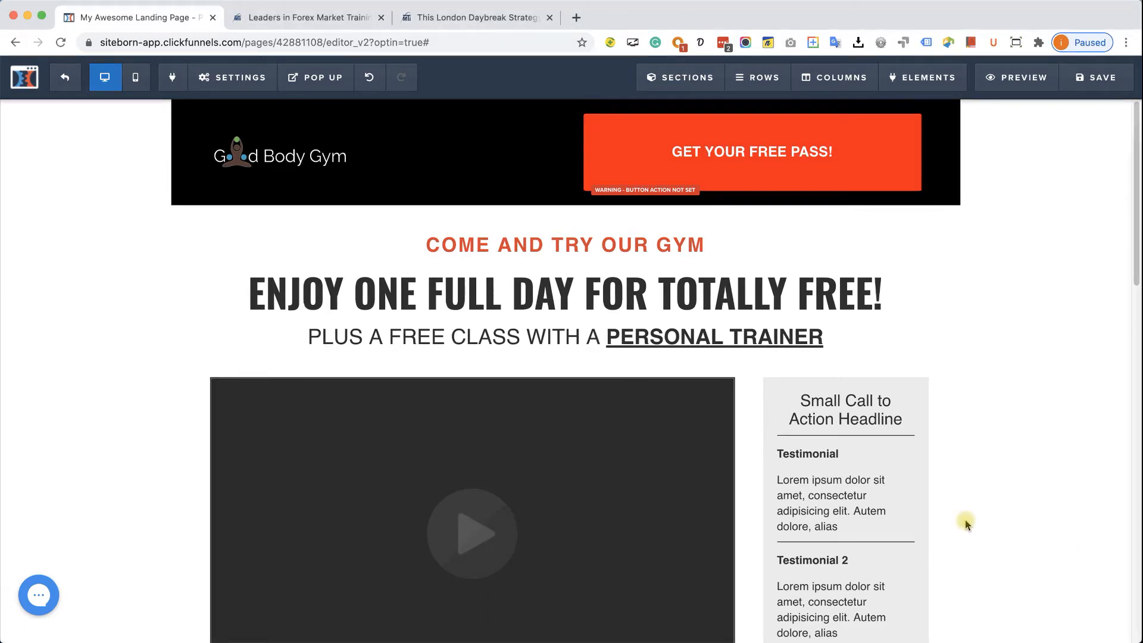
click(457, 20)
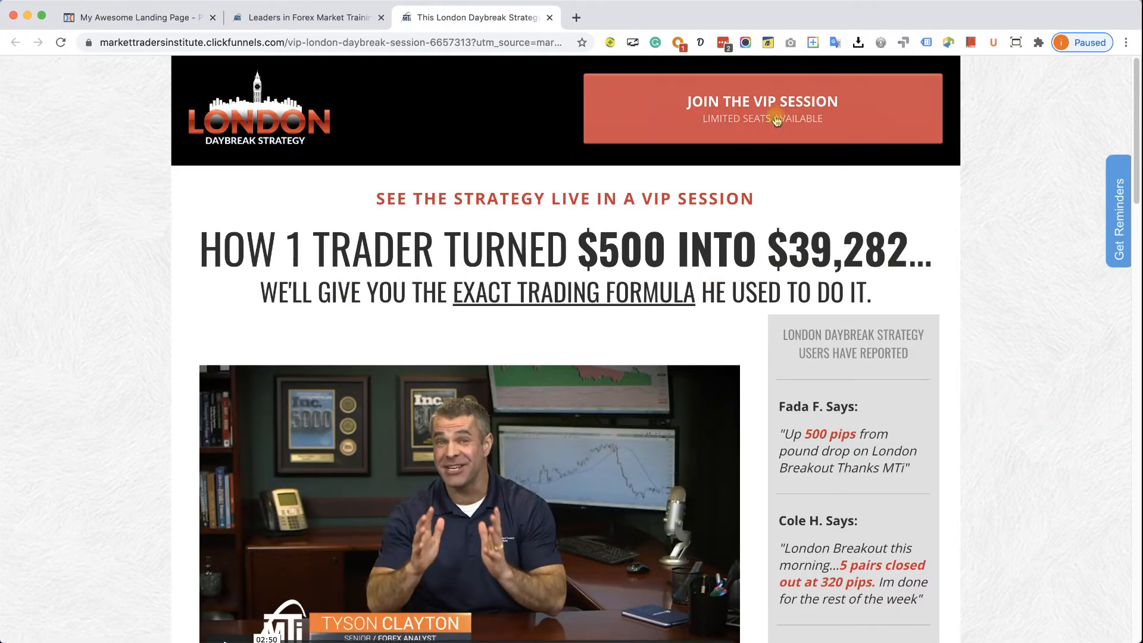
click(739, 112)
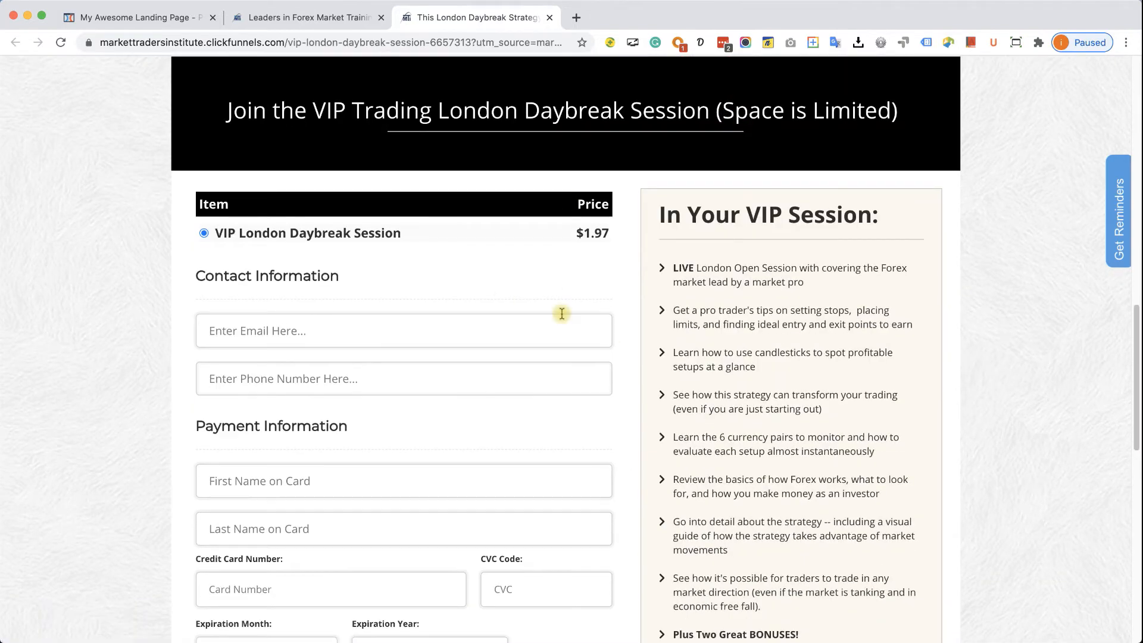
scroll(528, 184, up, 5)
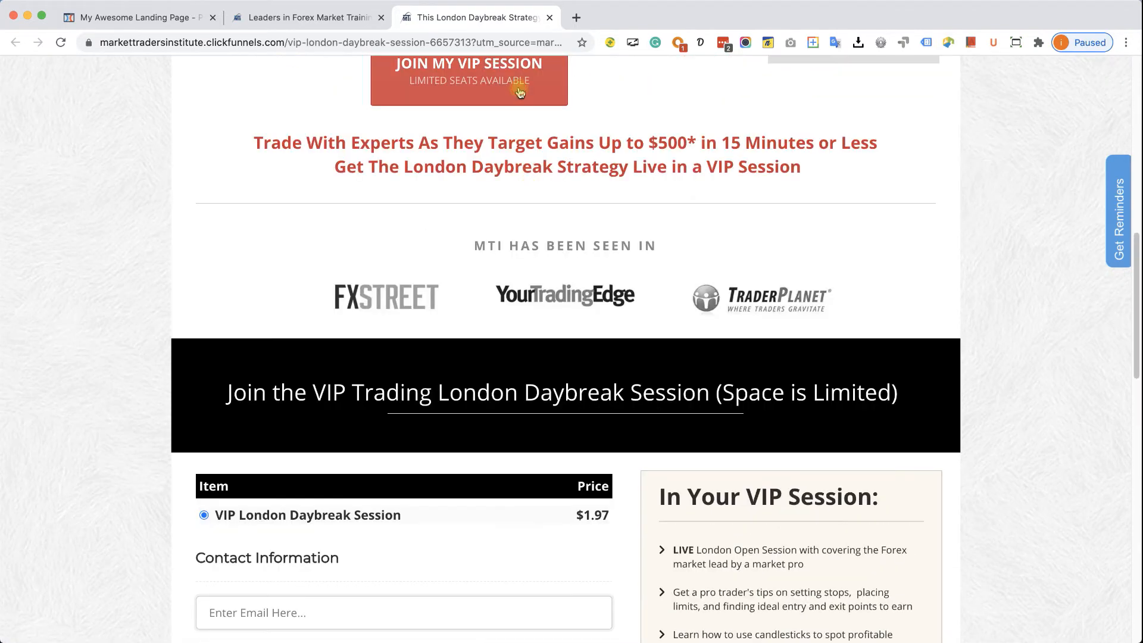
click(519, 90)
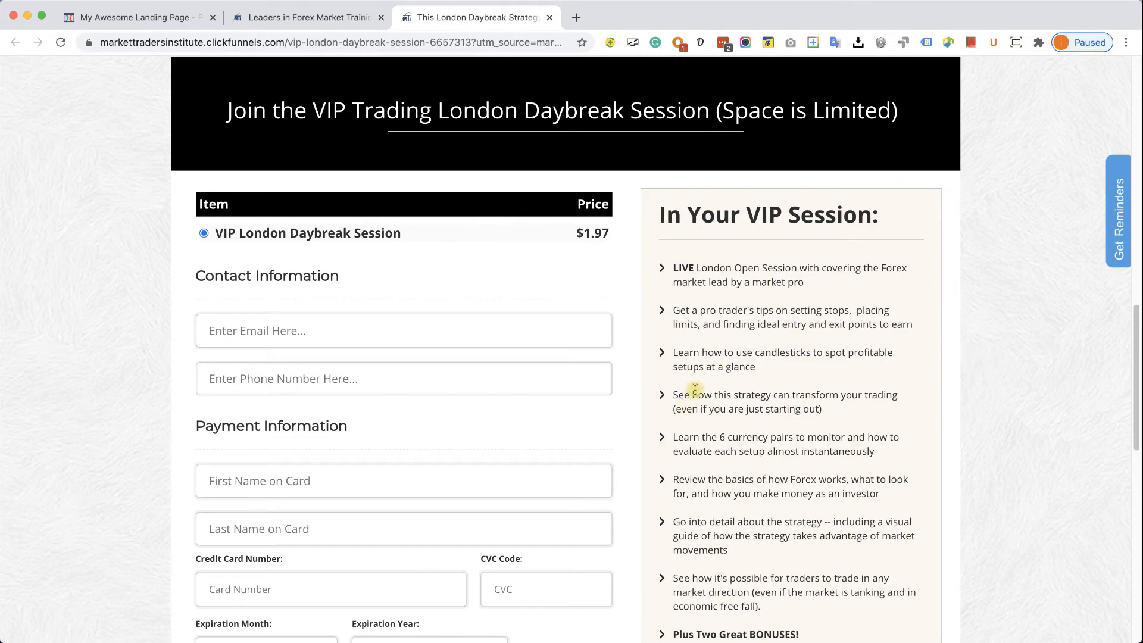
scroll(575, 323, up, 10)
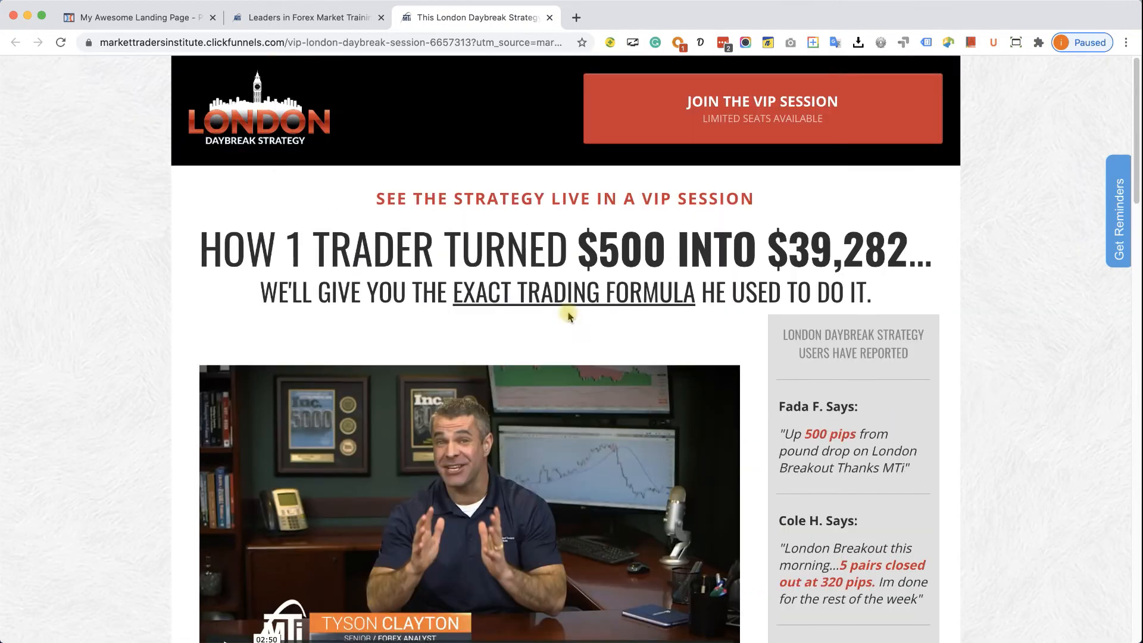
click(121, 18)
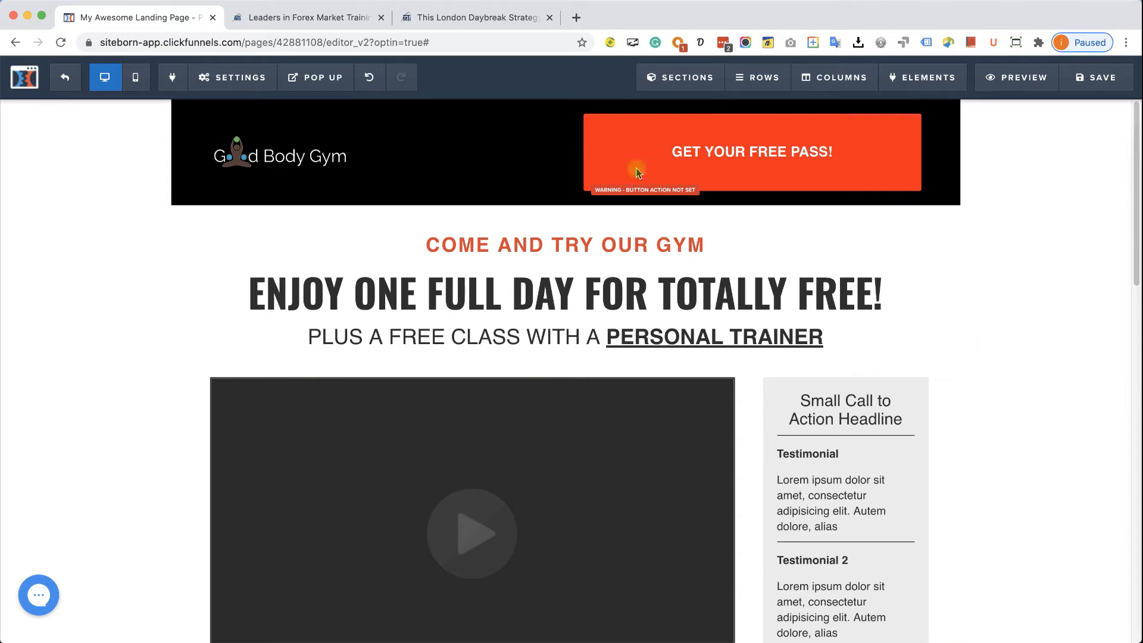
- Apply the bright blue ready-made gradient as the page background
click(232, 78)
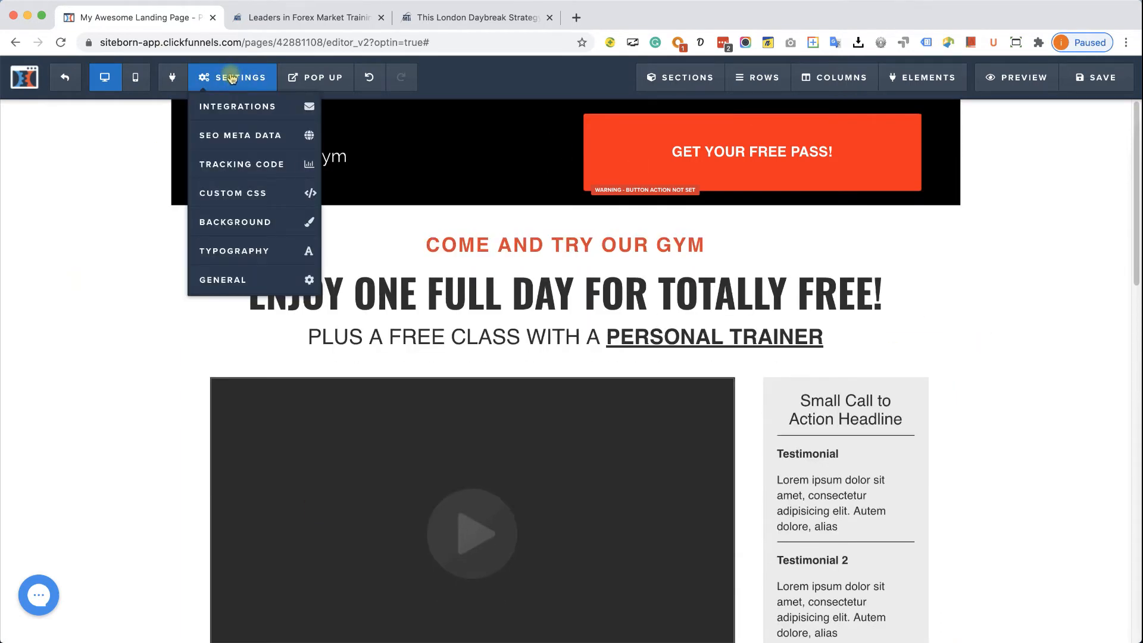
click(252, 223)
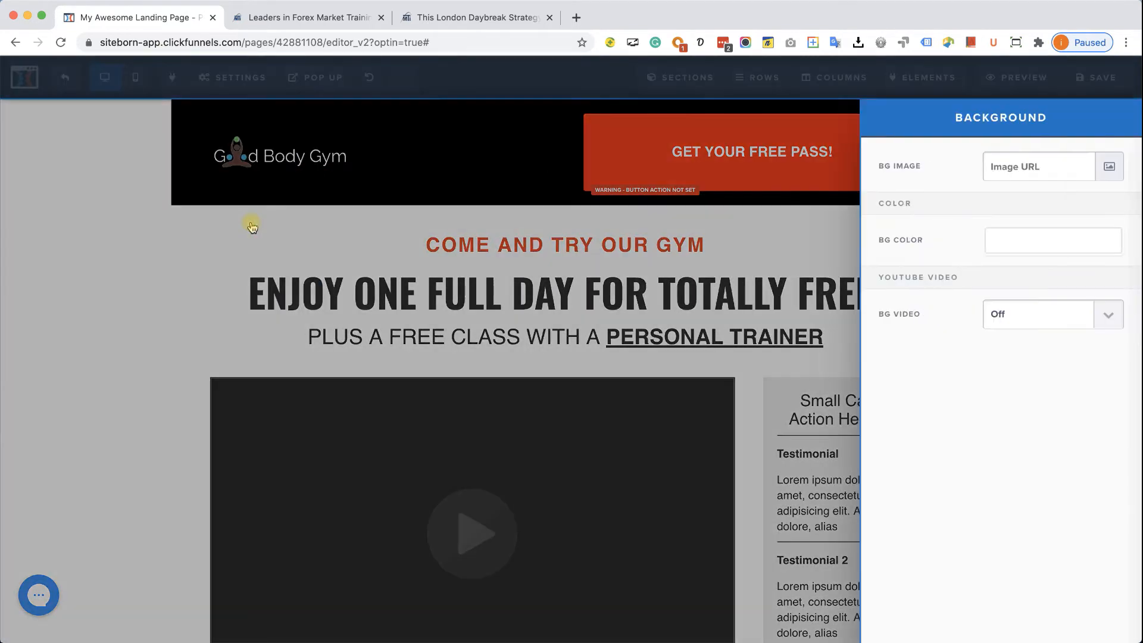
click(1110, 168)
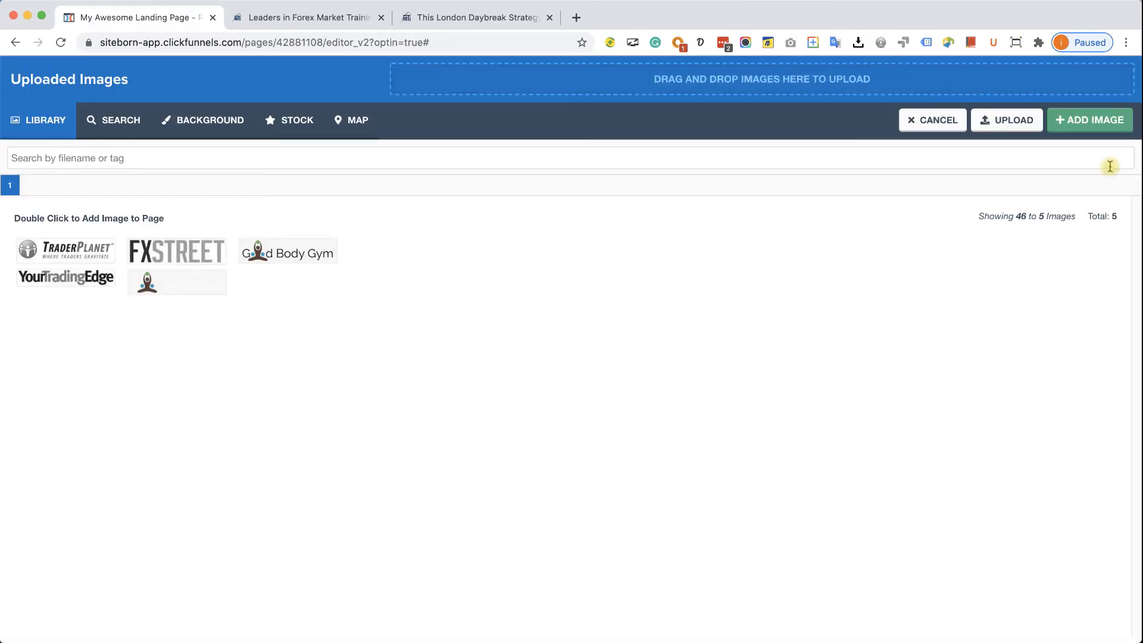
click(208, 121)
click(303, 203)
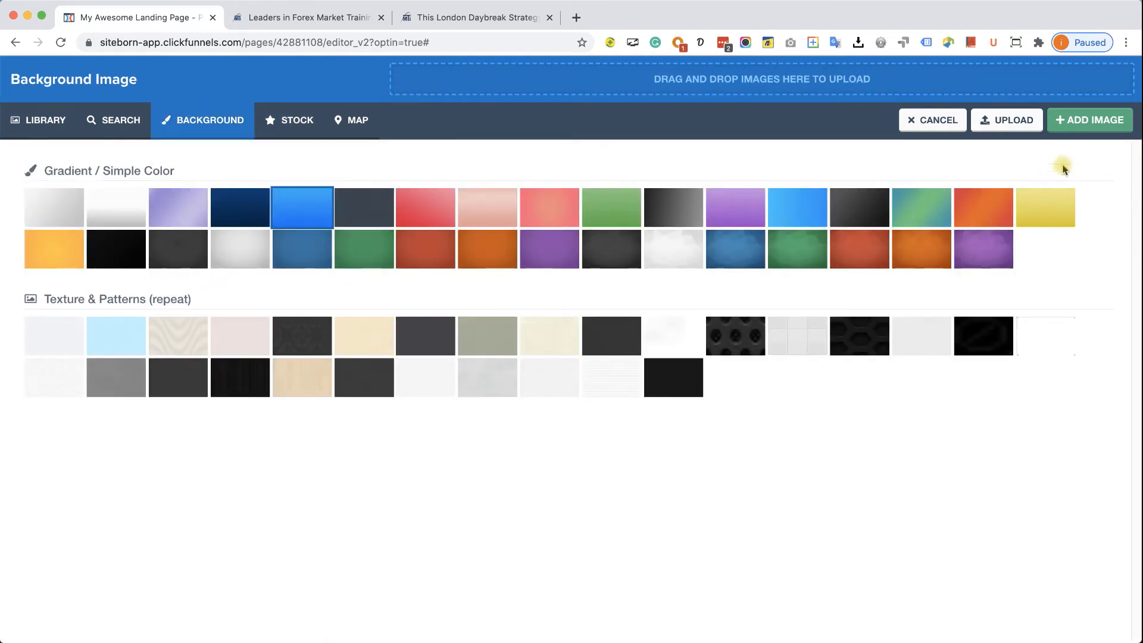
click(1072, 127)
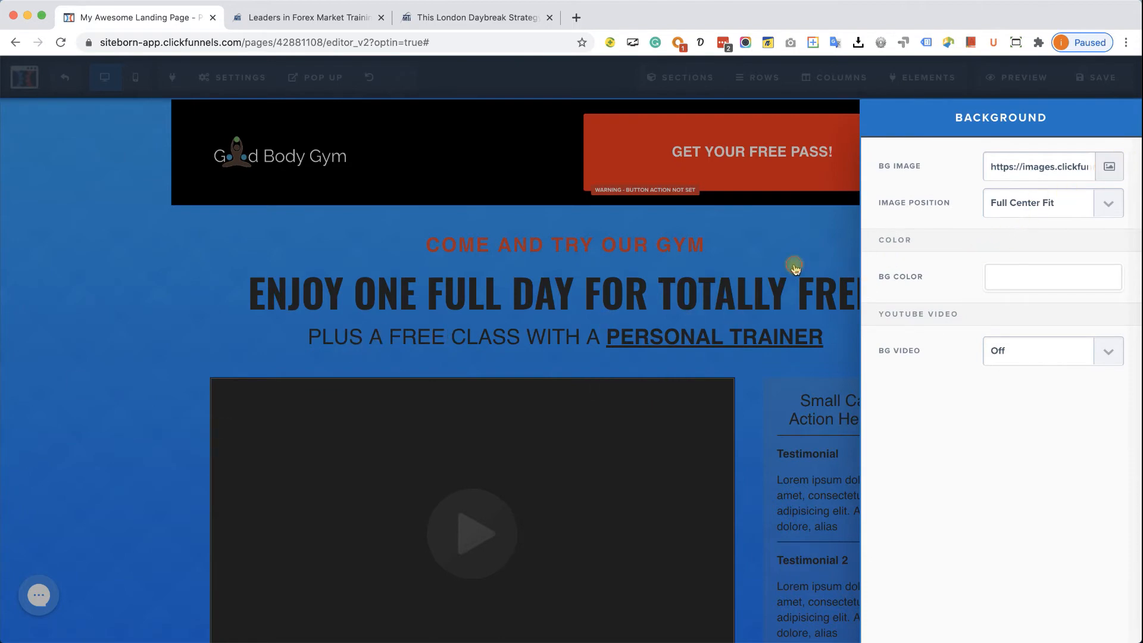
click(798, 266)
scroll(994, 271, down, 10)
scroll(1009, 415, down, 7)
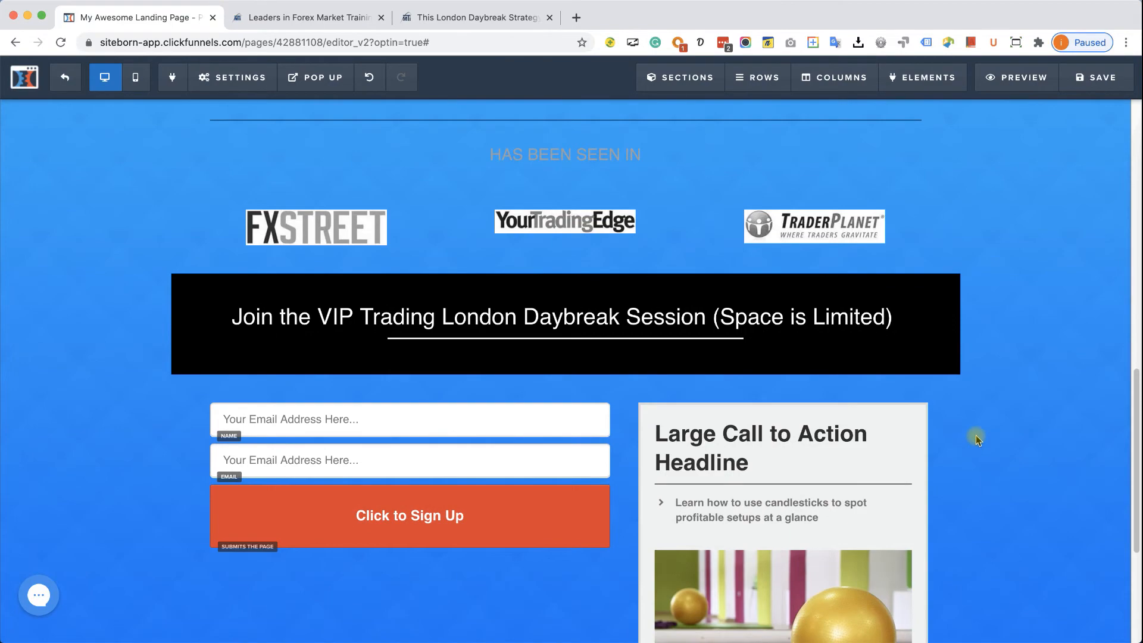
scroll(744, 405, up, 15)
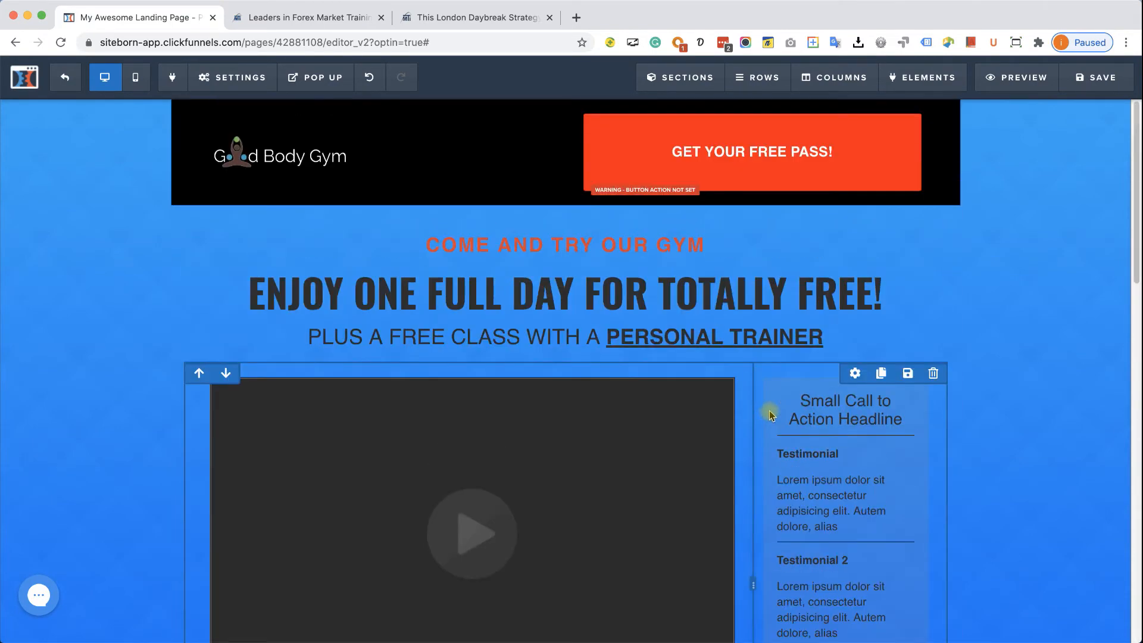
- Upload Funnel Background.jpg and use it as the page background image instead
click(244, 73)
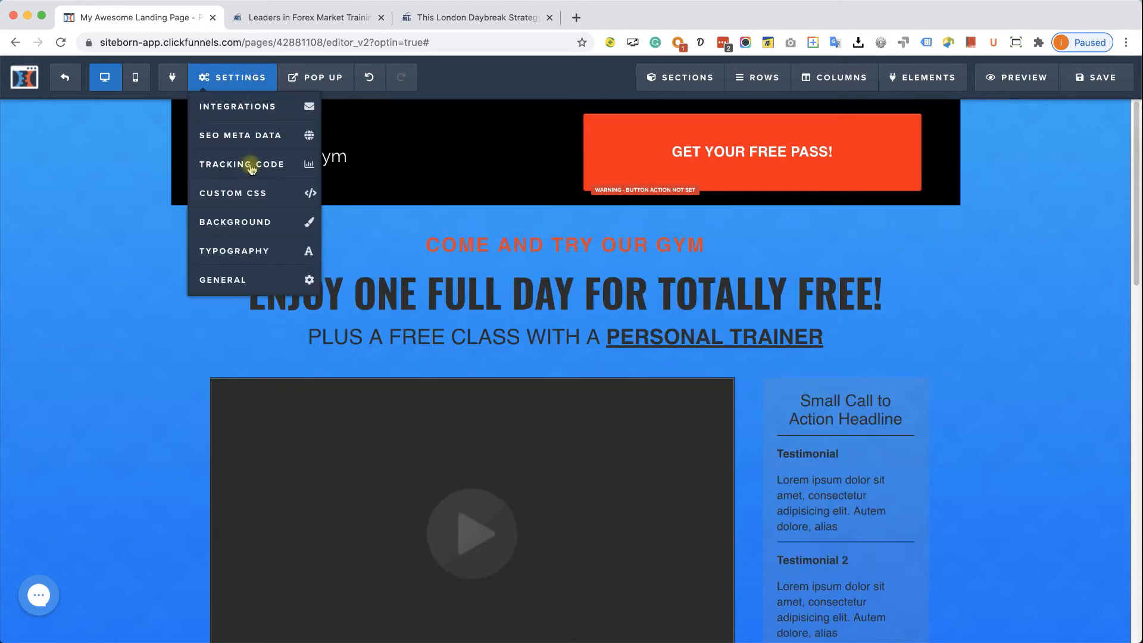
click(256, 220)
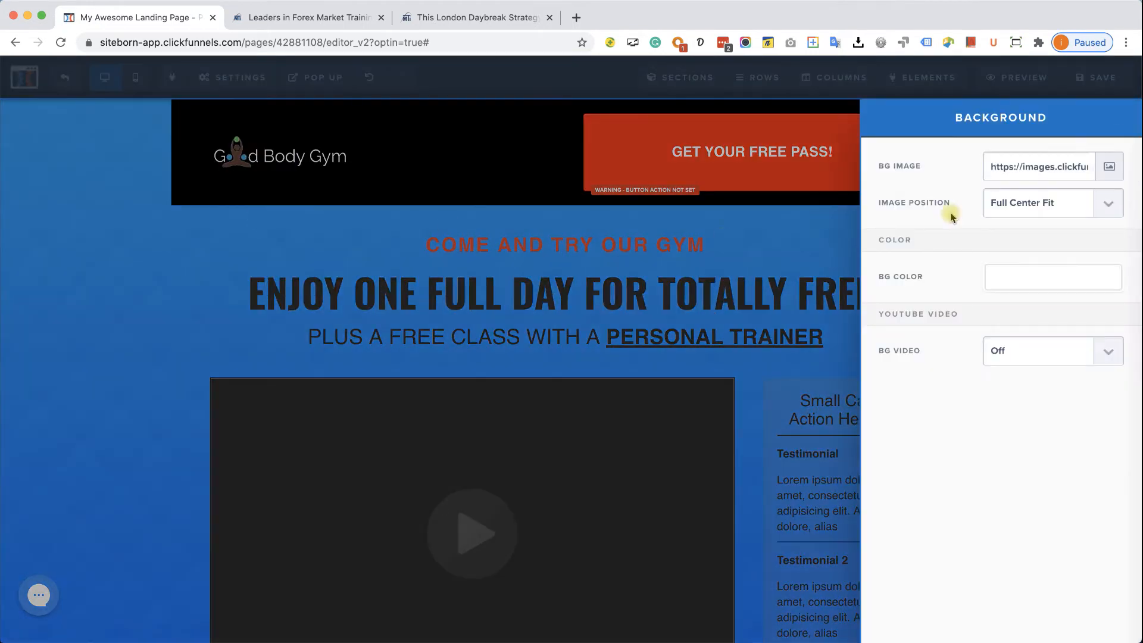
click(1105, 166)
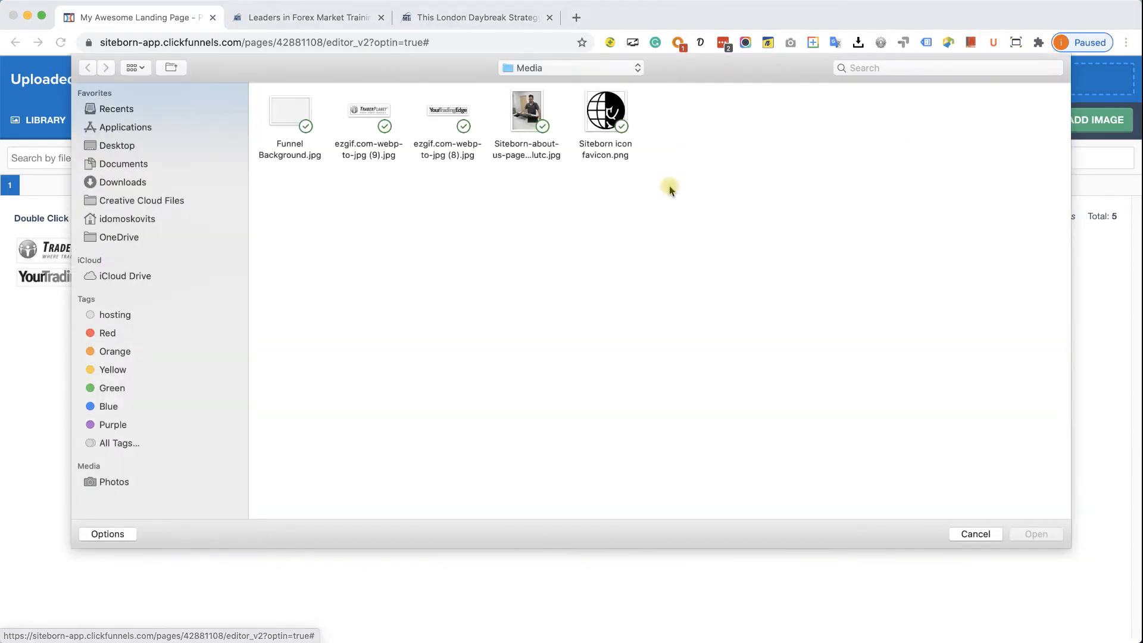
double_click(289, 112)
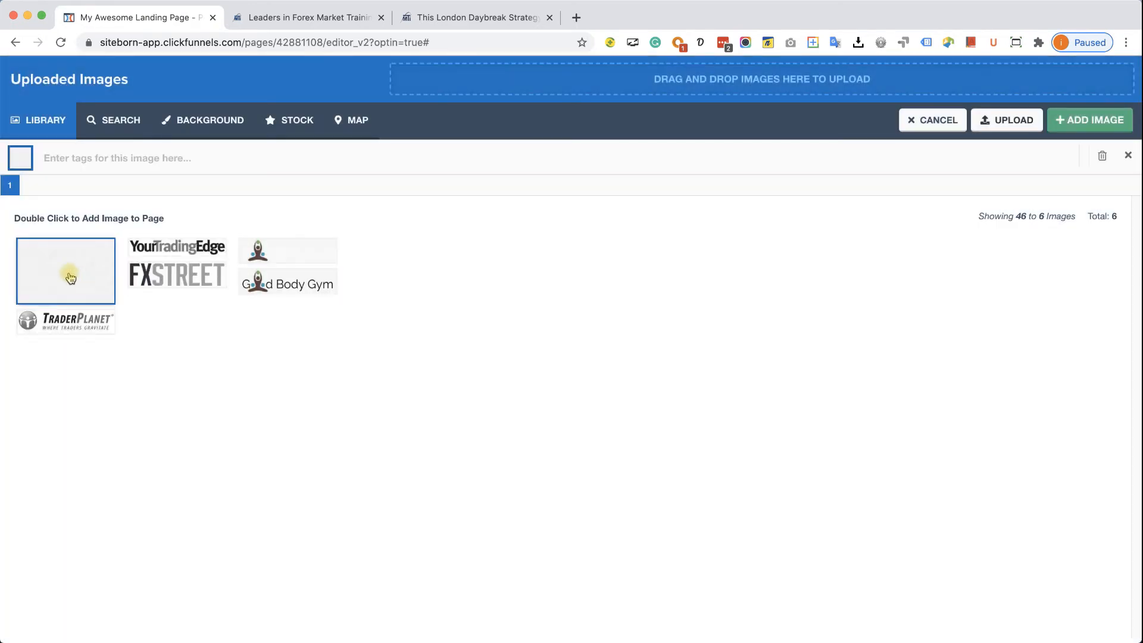
click(70, 277)
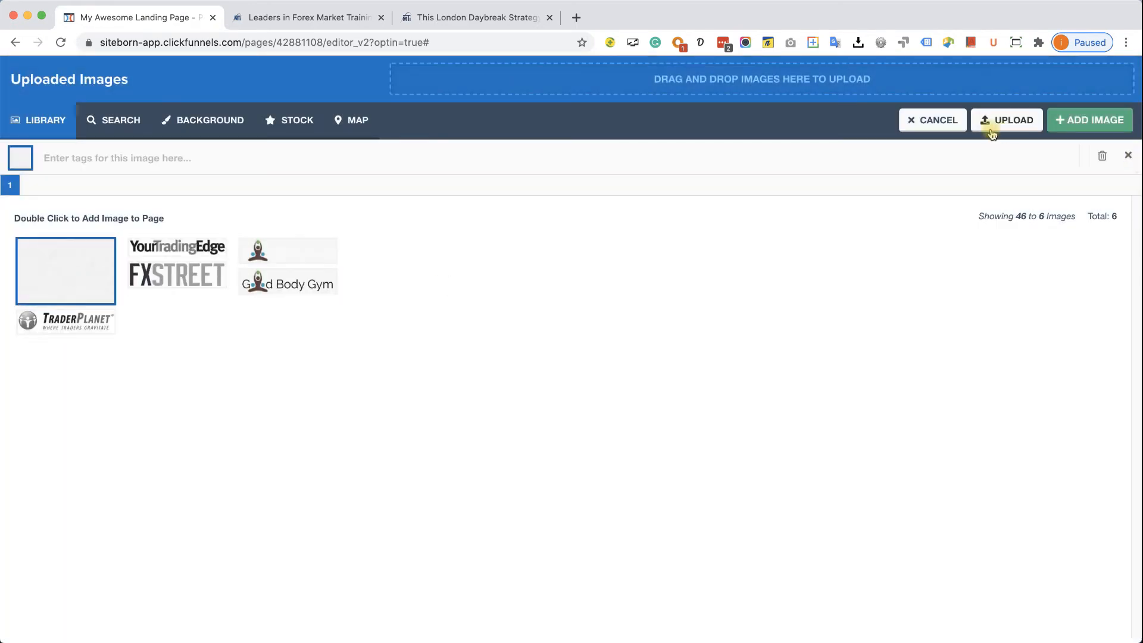
click(1070, 123)
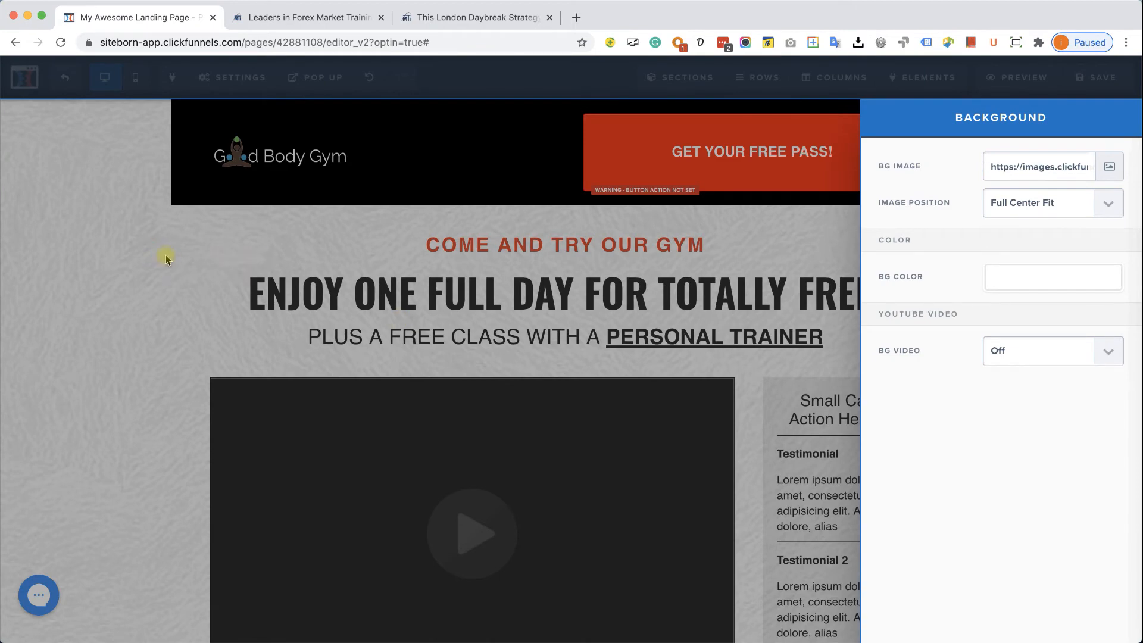
click(166, 257)
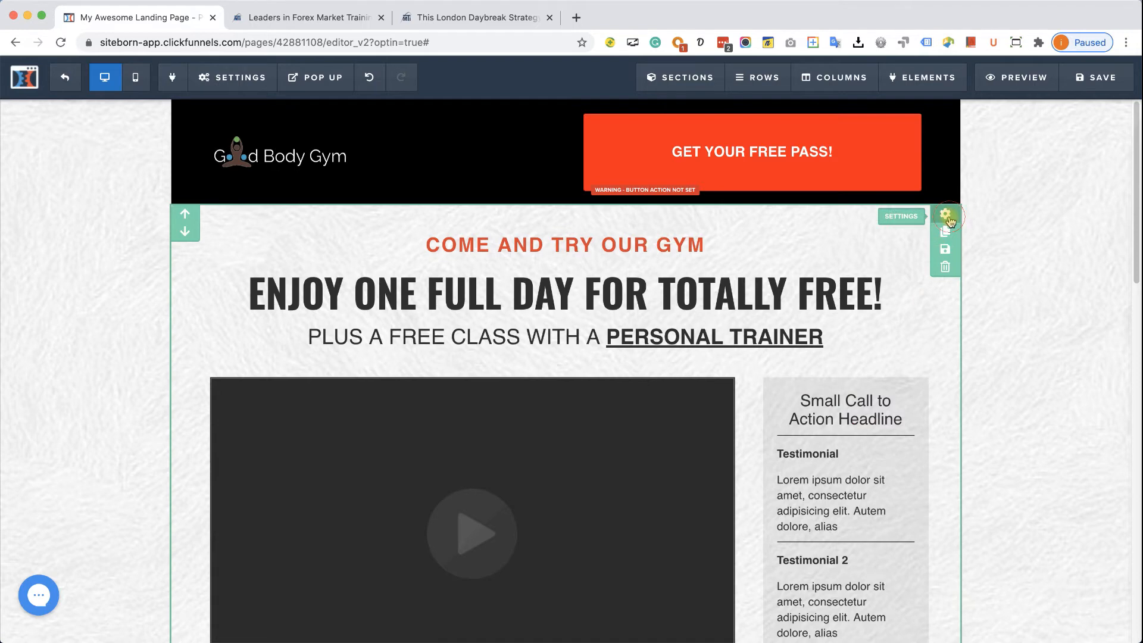
- Give the headline section a white (#ffffff) background
click(946, 216)
click(1031, 426)
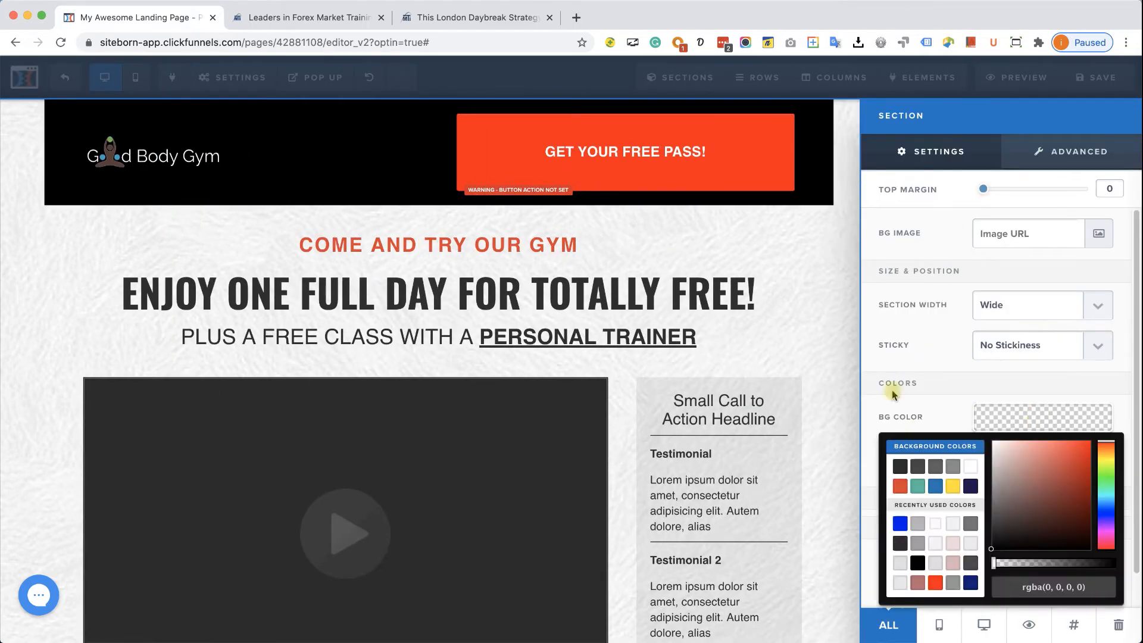
click(970, 471)
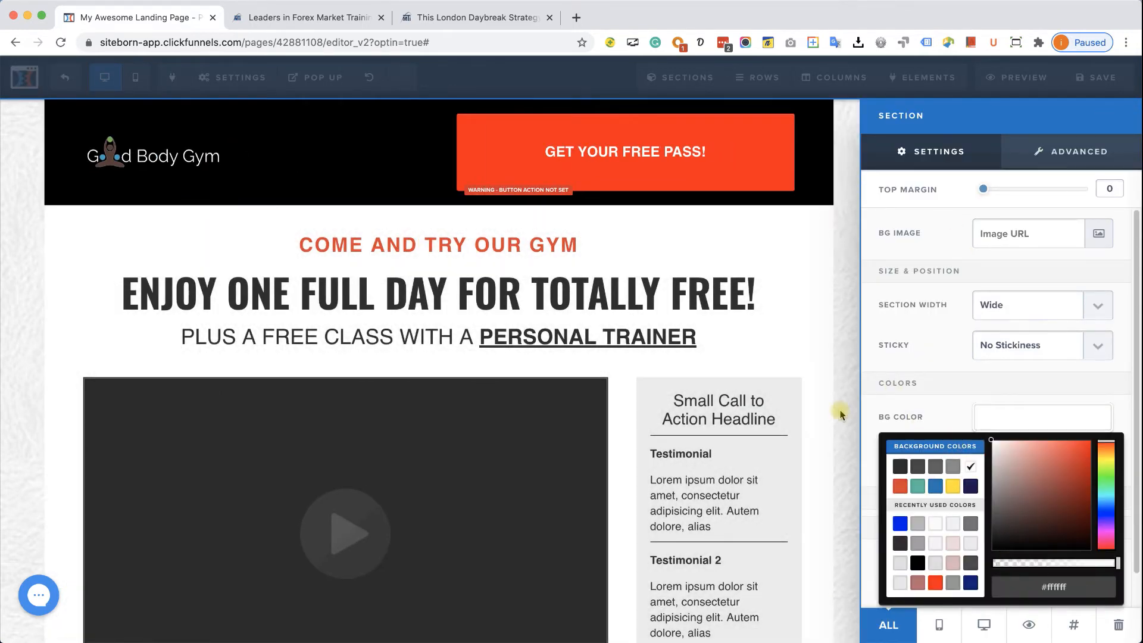
click(784, 288)
scroll(869, 369, down, 3)
scroll(879, 404, down, 9)
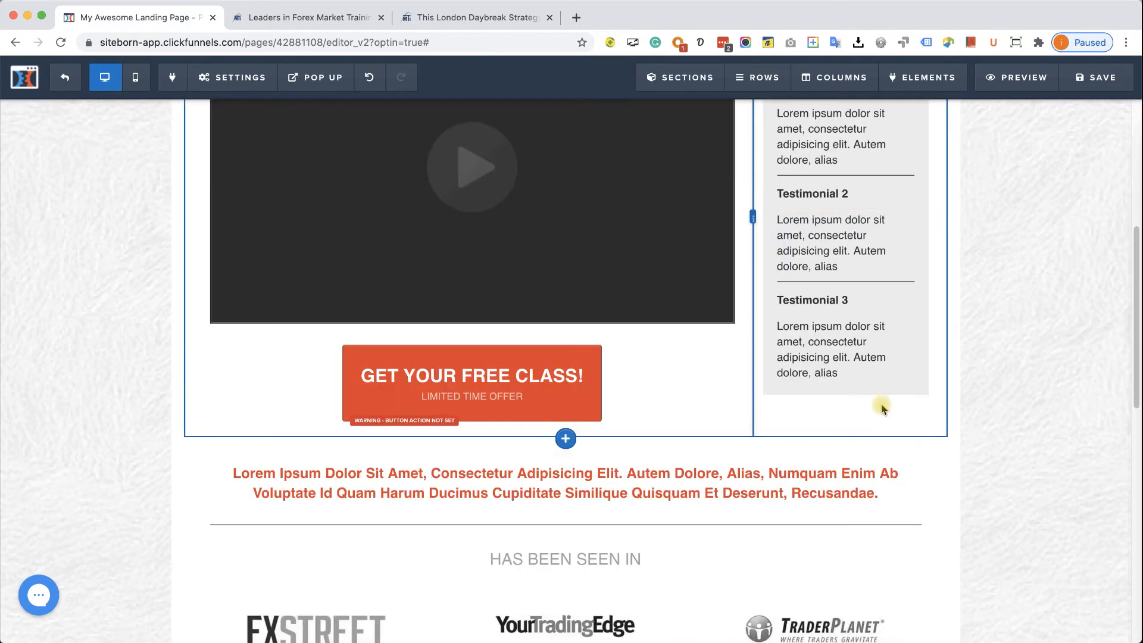
scroll(895, 458, down, 1)
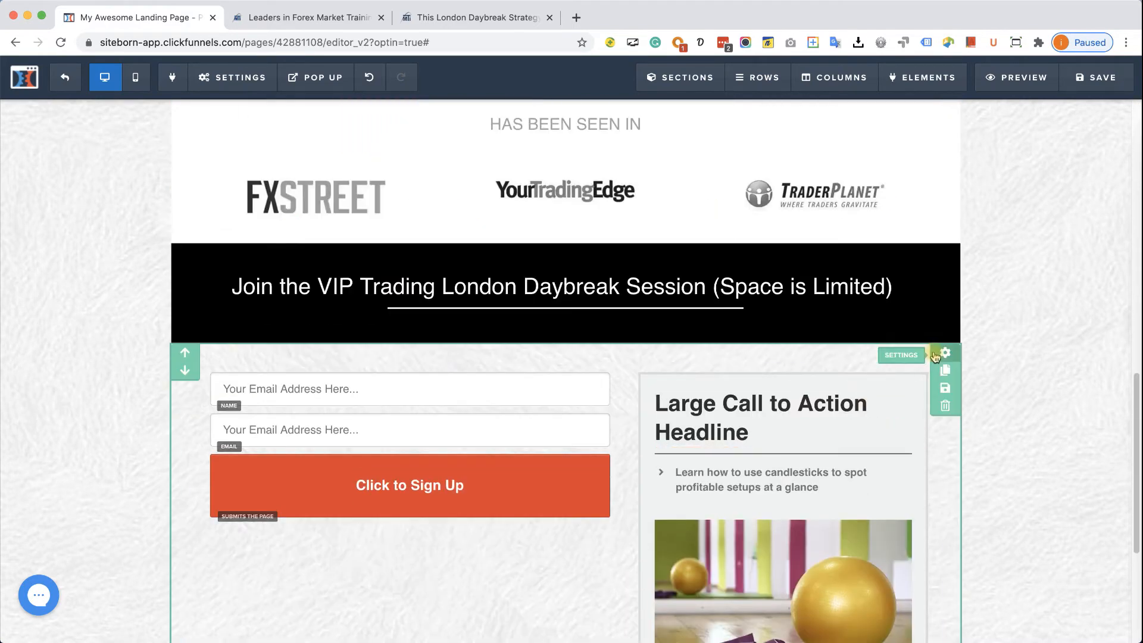
- Give the sign-up form section a white (#ffffff) background
click(944, 354)
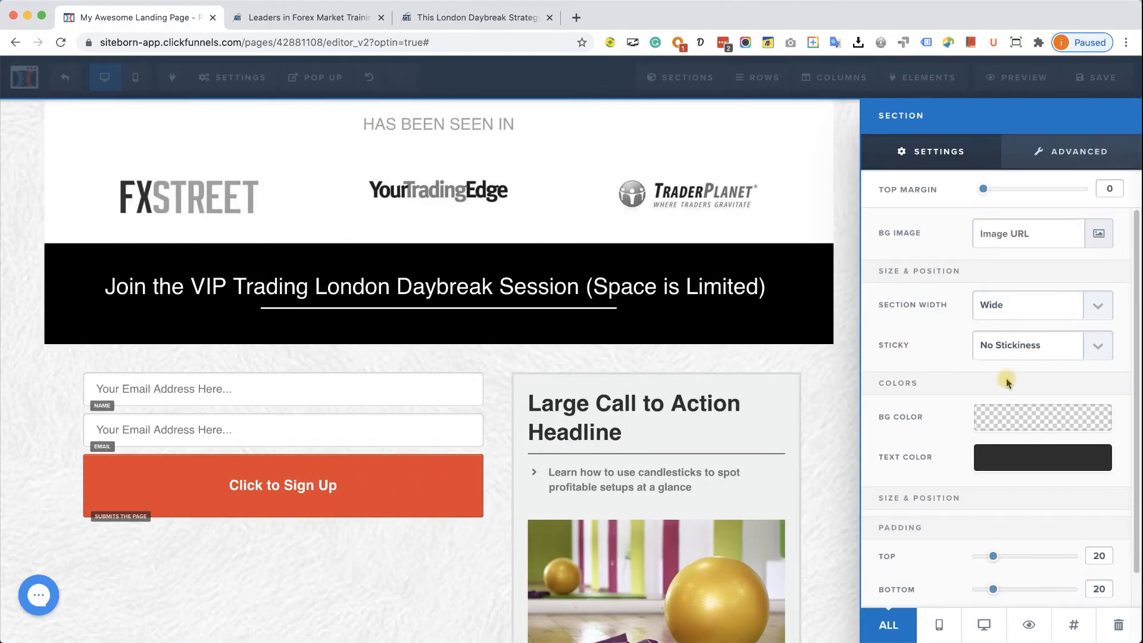
click(1010, 419)
click(970, 466)
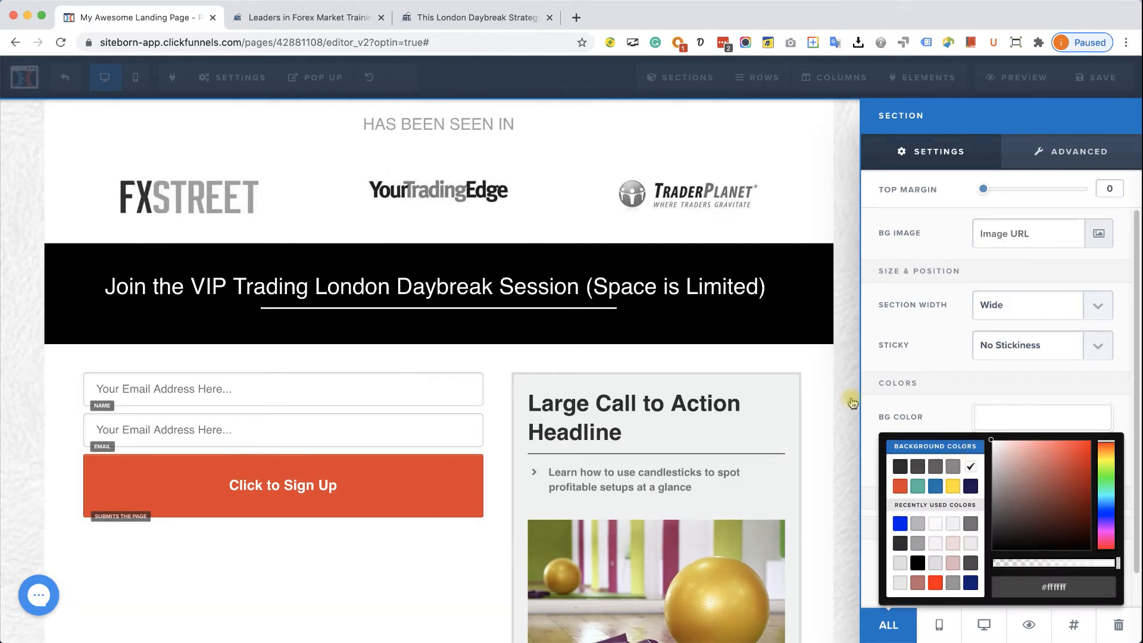
click(845, 377)
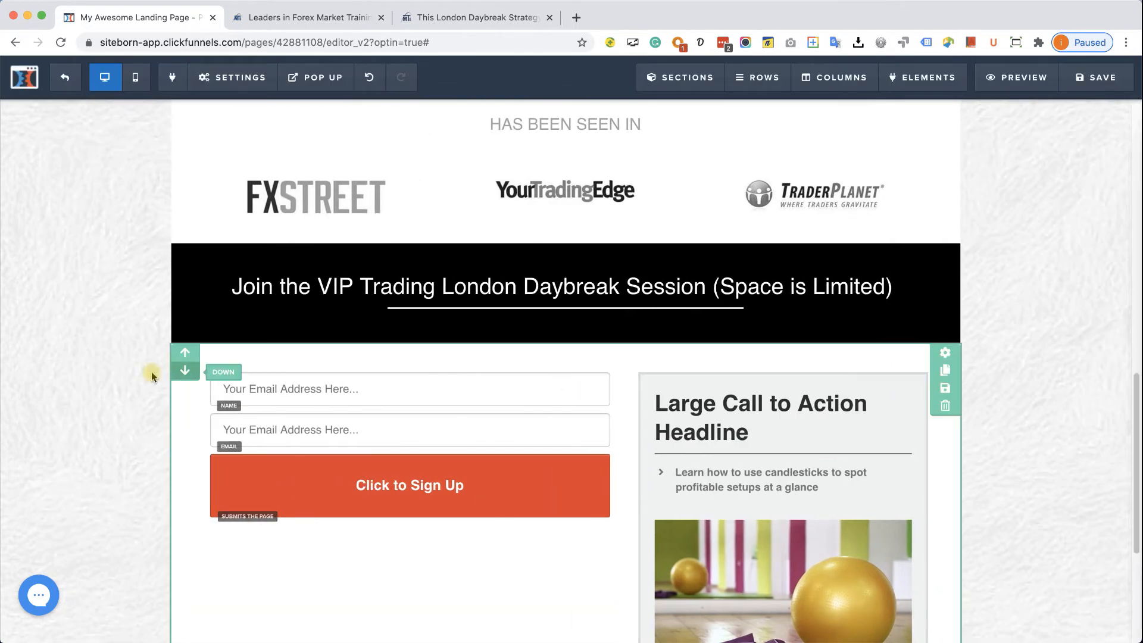
scroll(141, 372, down, 4)
scroll(141, 374, up, 2)
scroll(144, 375, up, 15)
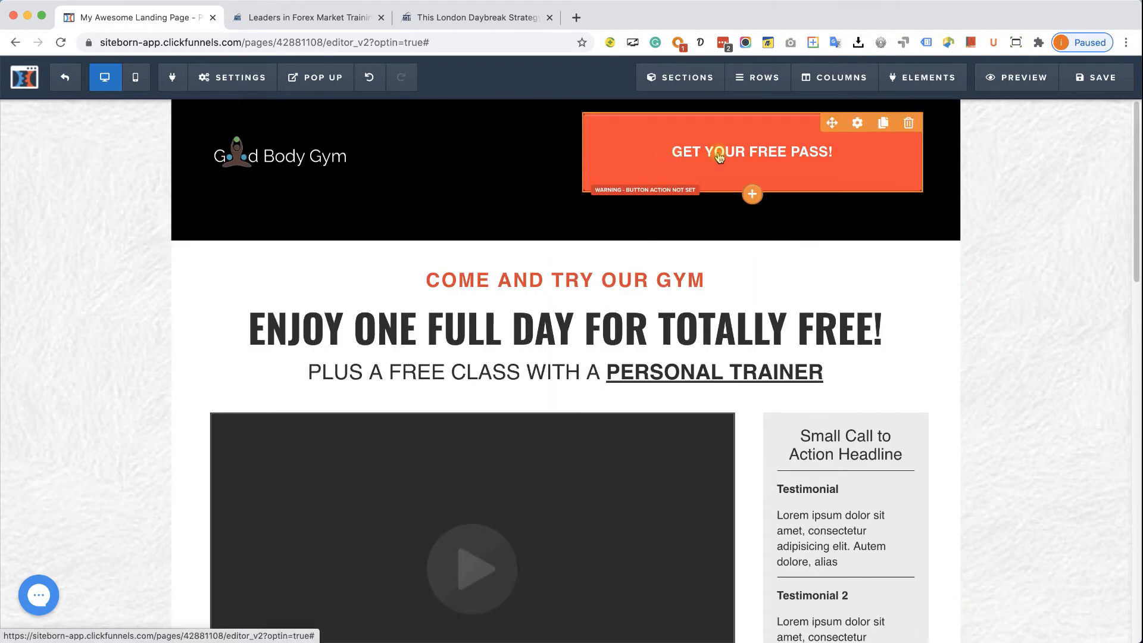
- Set the GET YOUR FREE PASS button's action to Scroll to Row / Section targeting Section (section)
click(718, 156)
click(1036, 248)
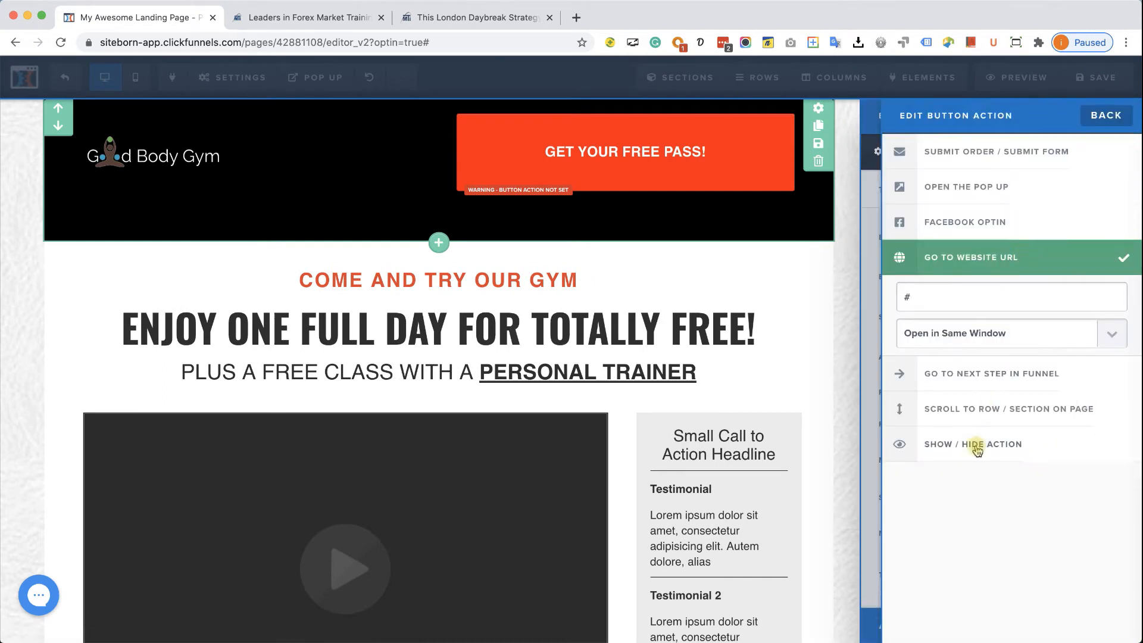
click(1014, 408)
click(1110, 363)
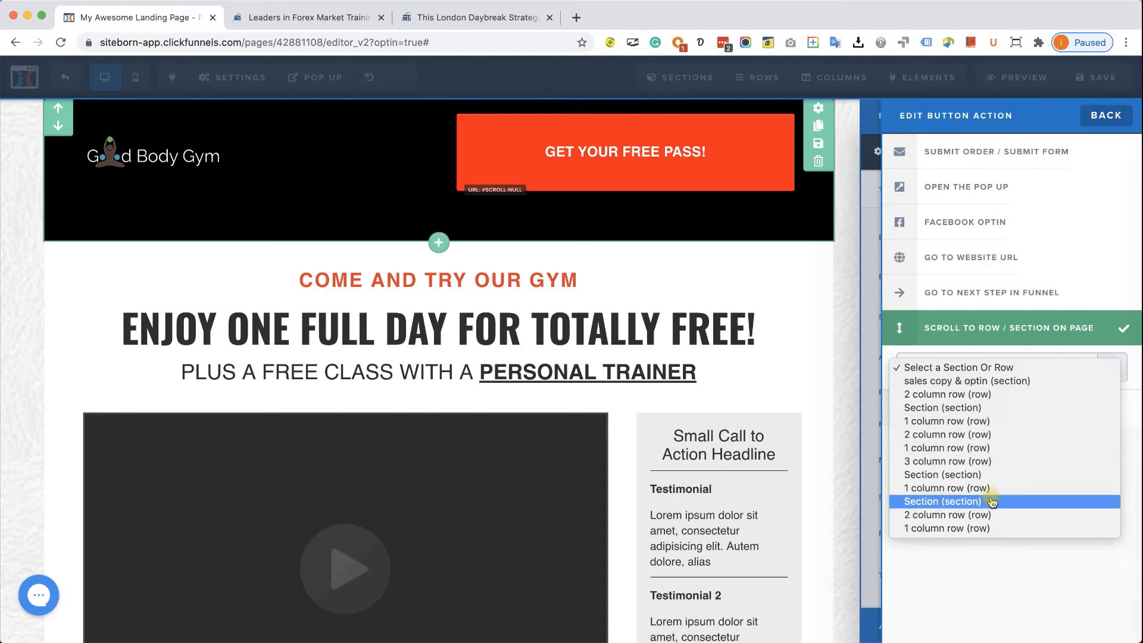
click(979, 506)
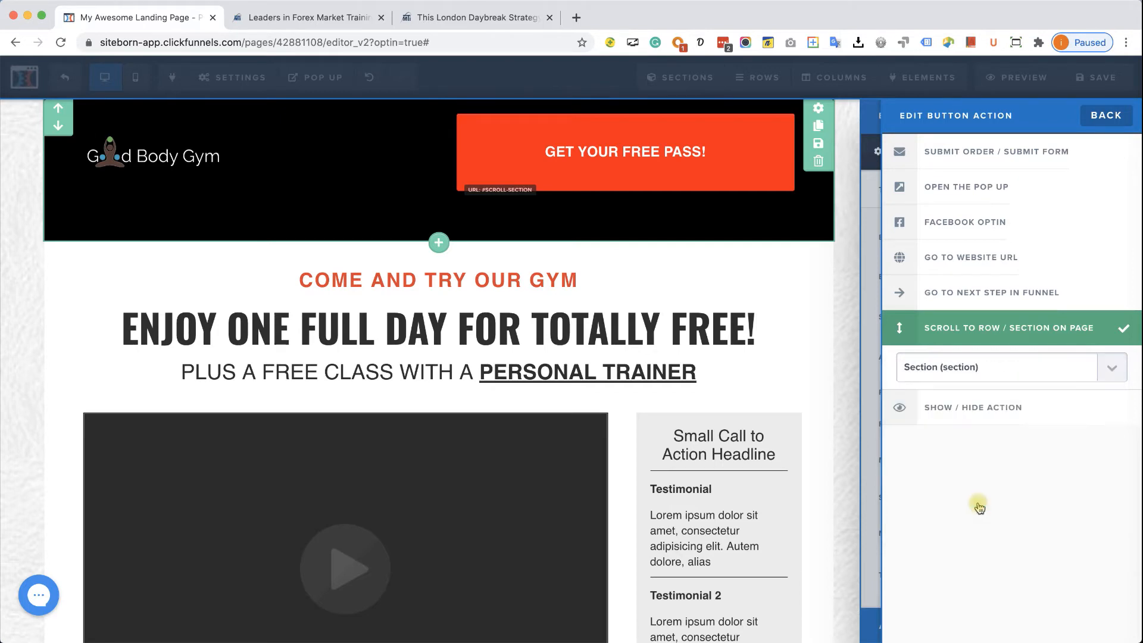
click(809, 369)
scroll(774, 369, down, 8)
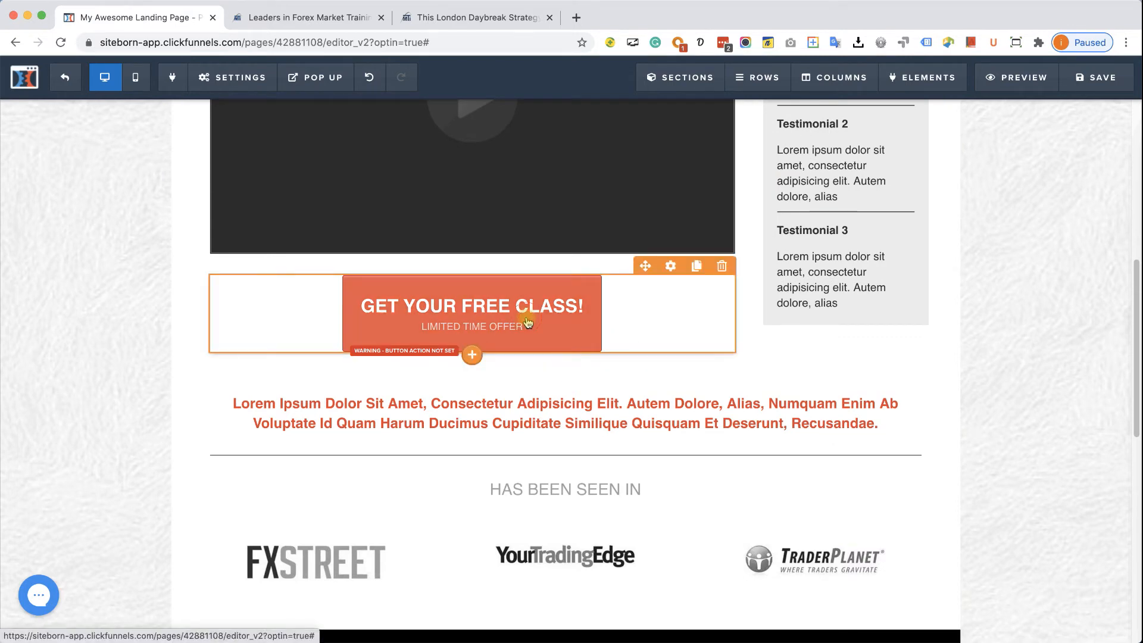
- Make GET YOUR FREE CLASS scroll to Section (section), then switch to the London Daybreak page
click(528, 322)
click(1056, 239)
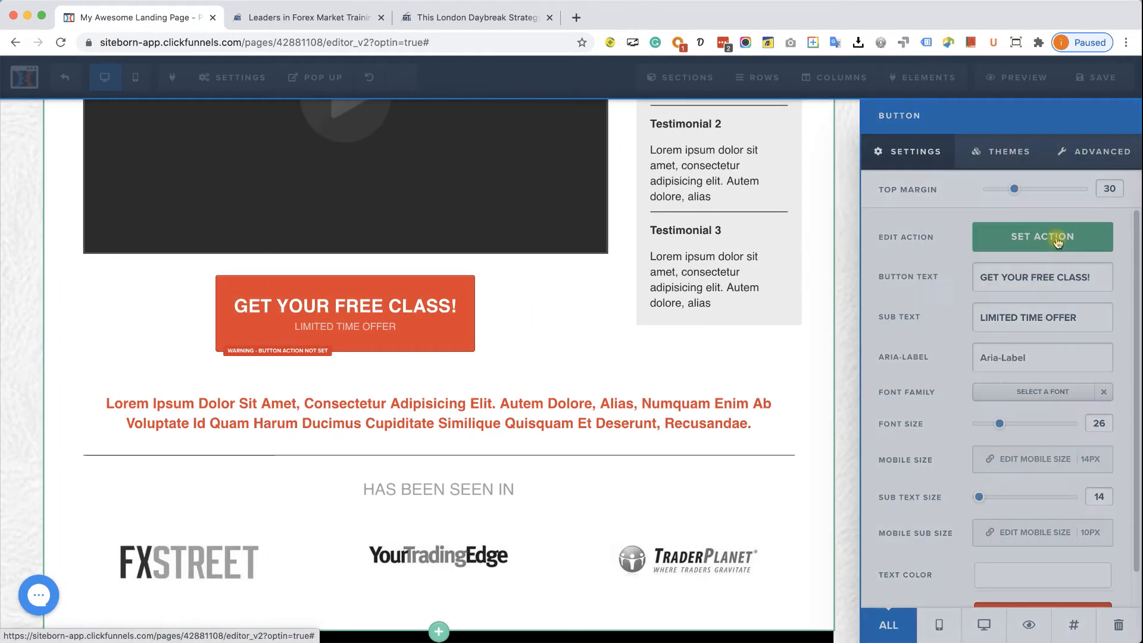
click(1016, 416)
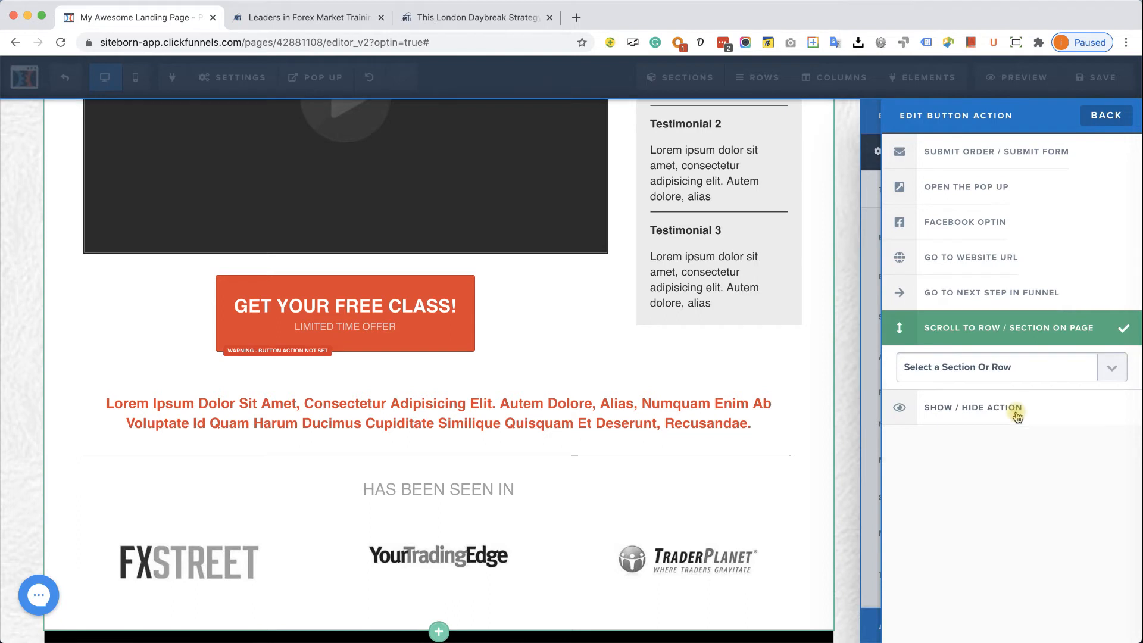
click(1012, 358)
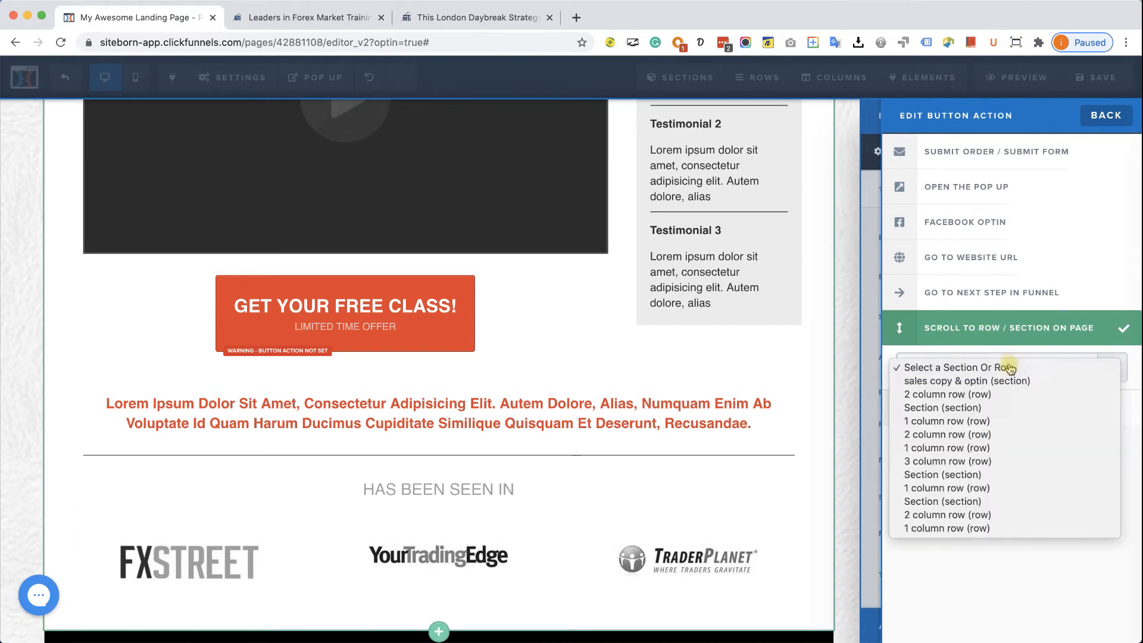
click(998, 503)
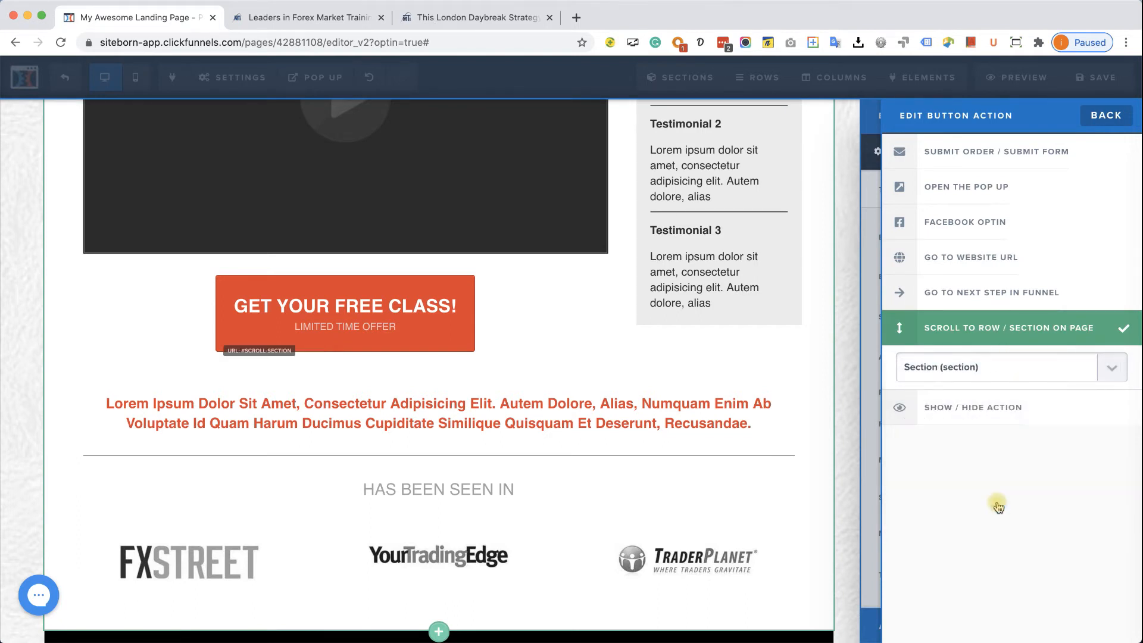
click(784, 381)
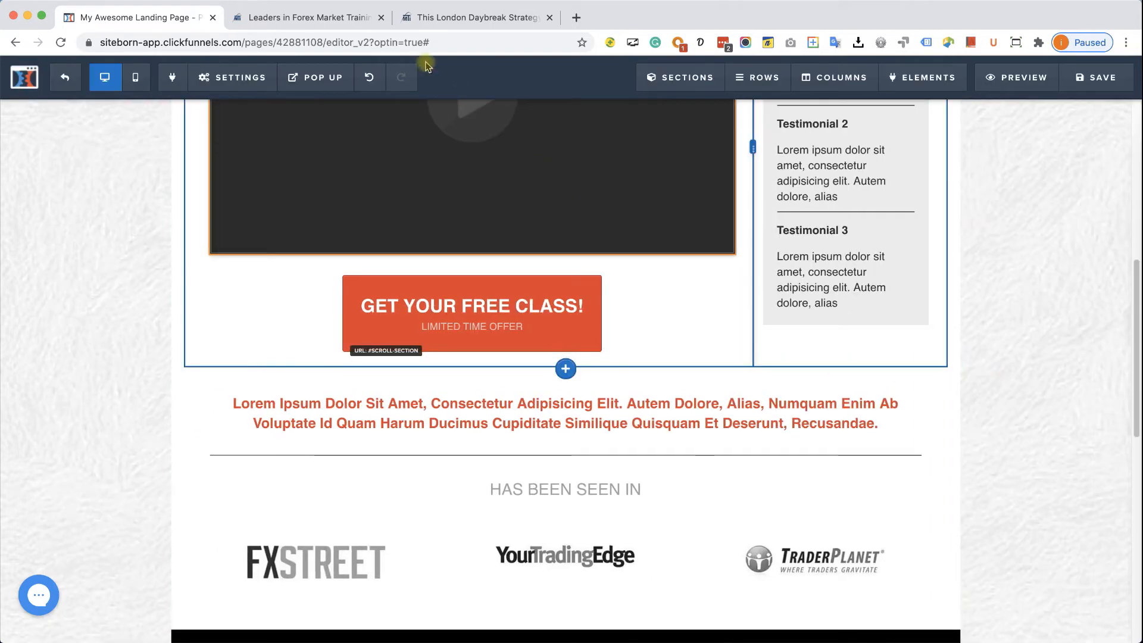
click(434, 19)
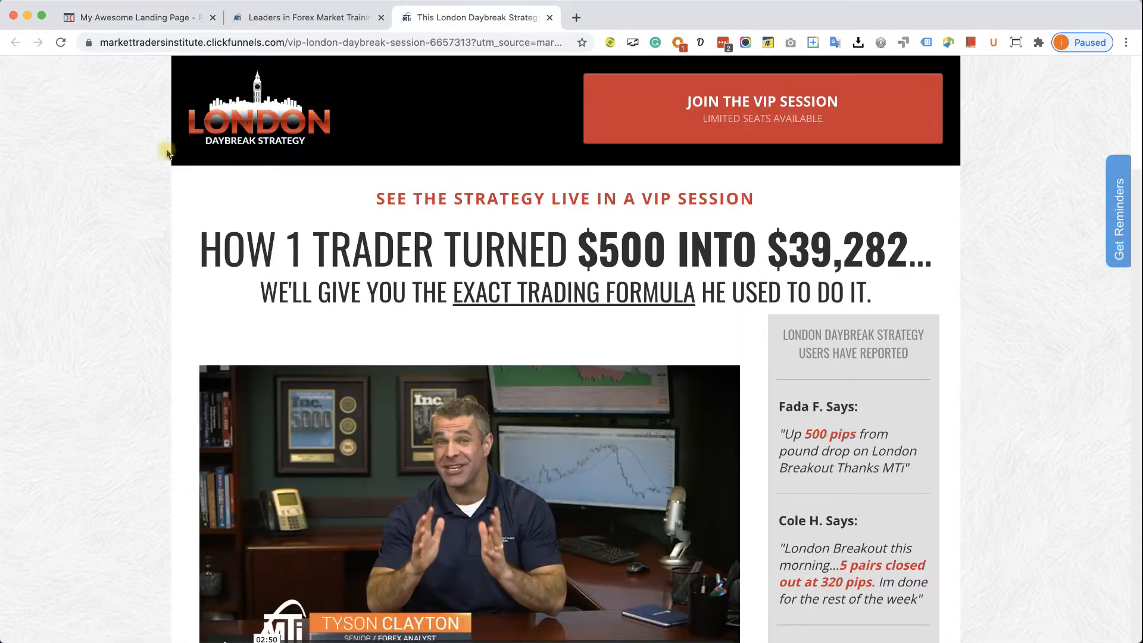
- Set the header and headline sections' width to Medium
click(173, 20)
scroll(774, 267, up, 5)
scroll(841, 271, up, 3)
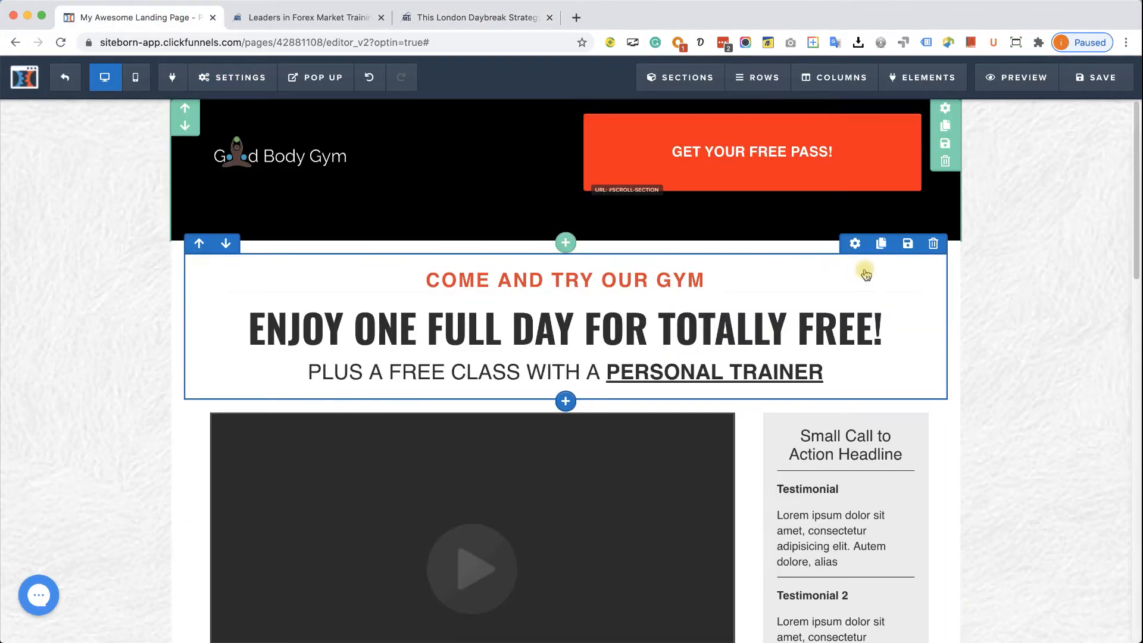
click(948, 110)
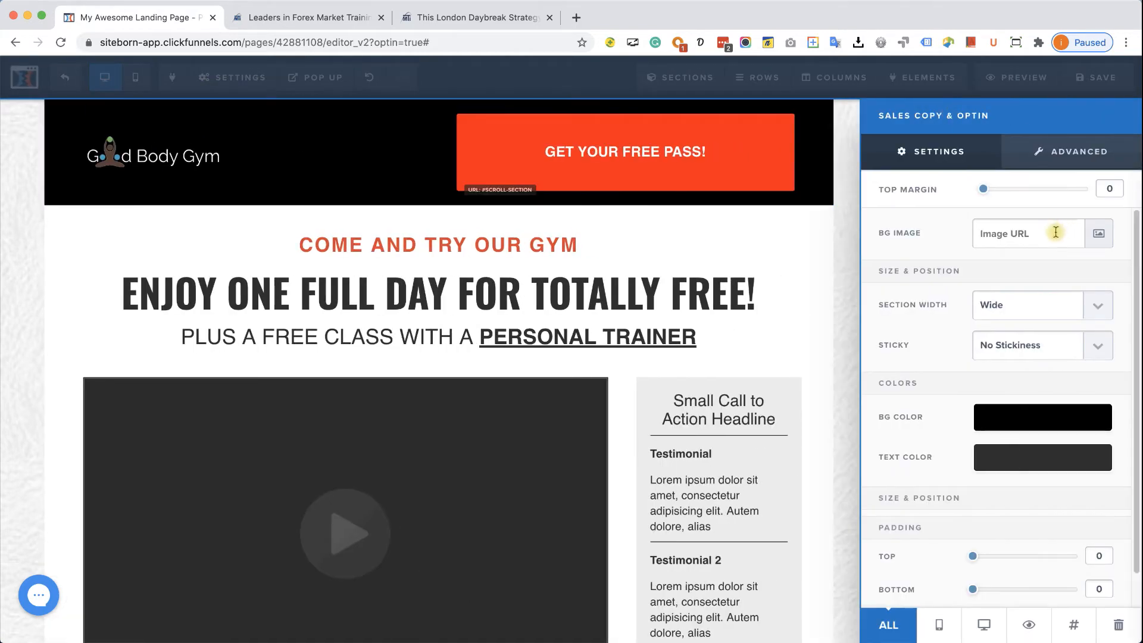
click(1092, 306)
click(1077, 320)
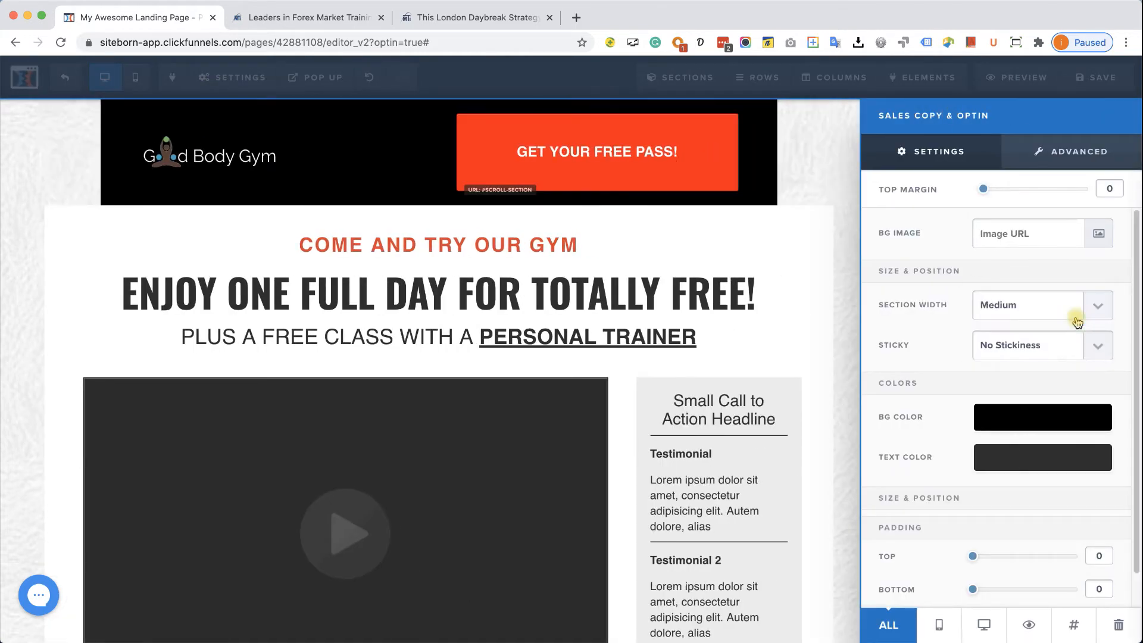
click(807, 179)
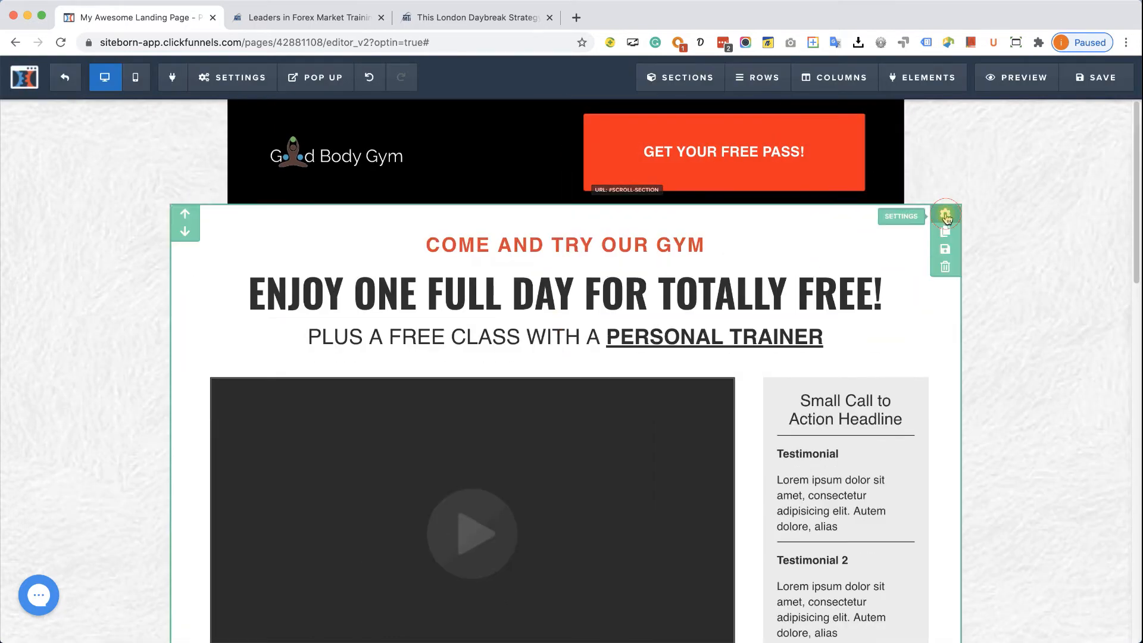
click(944, 214)
click(1013, 308)
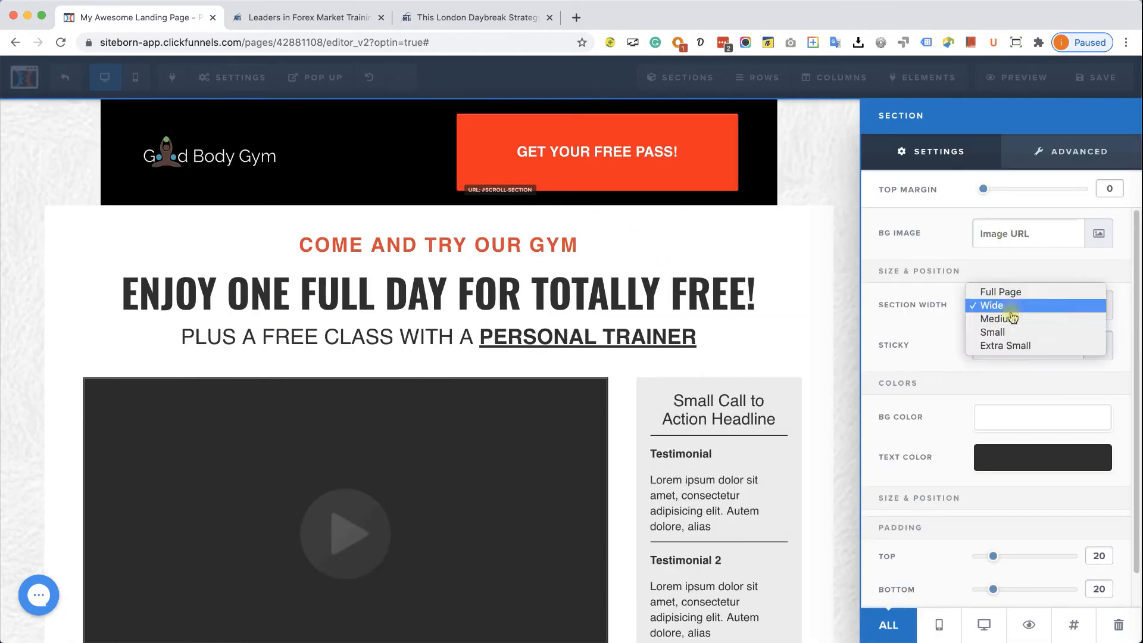
click(976, 317)
click(837, 193)
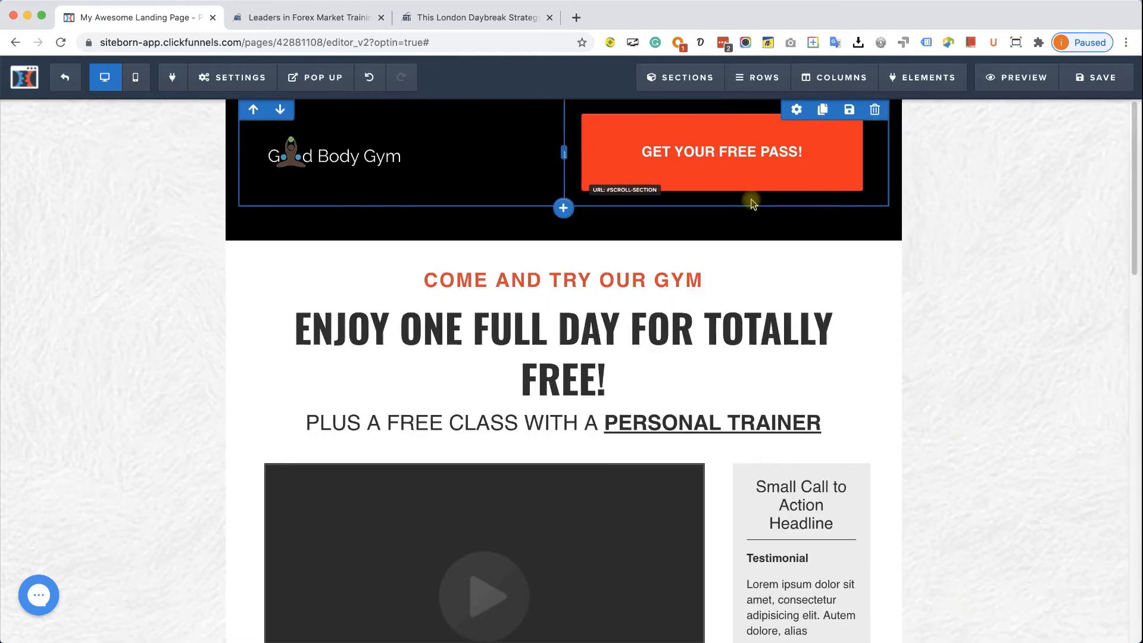
- Change the header and sales copy sections to Wide width
scroll(1038, 313, down, 6)
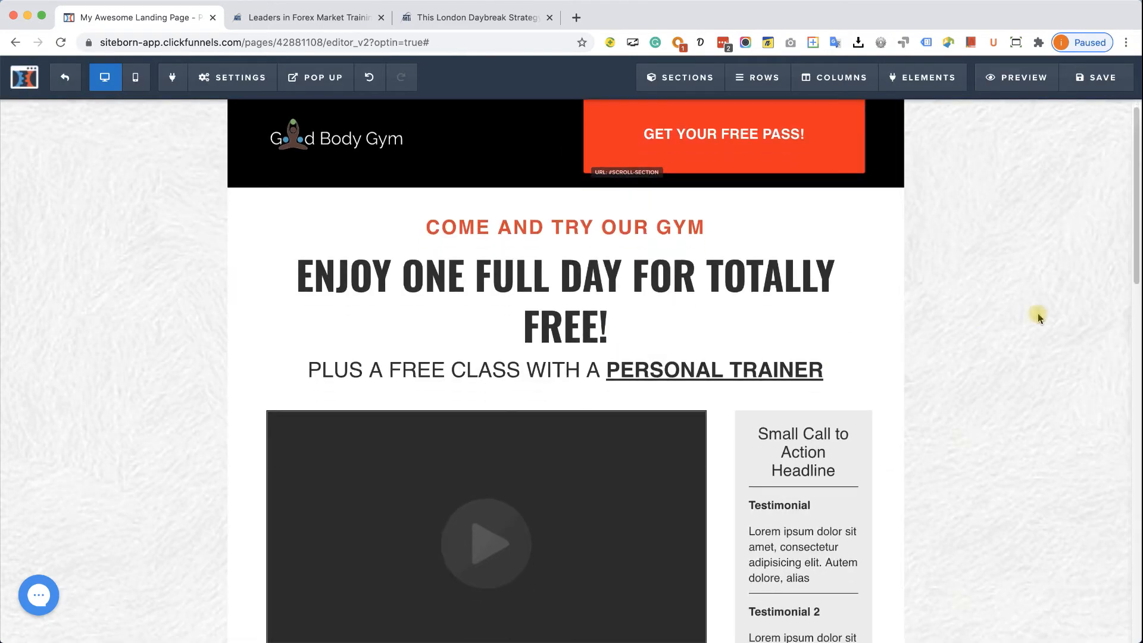
scroll(1037, 313, up, 5)
scroll(1037, 313, up, 1)
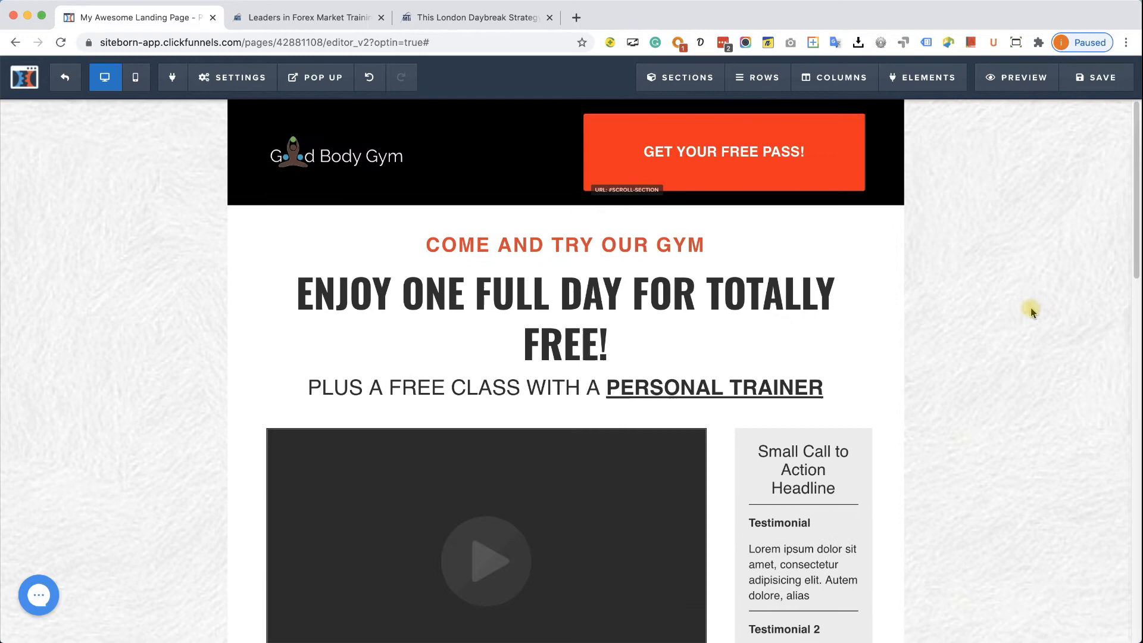
click(917, 221)
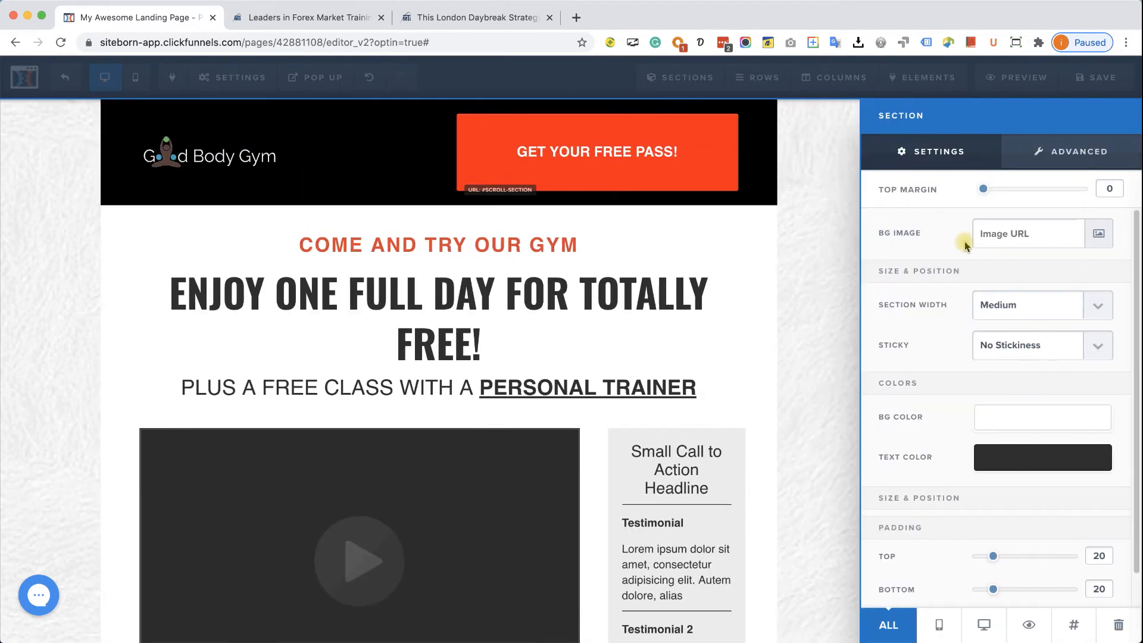
click(984, 305)
click(991, 292)
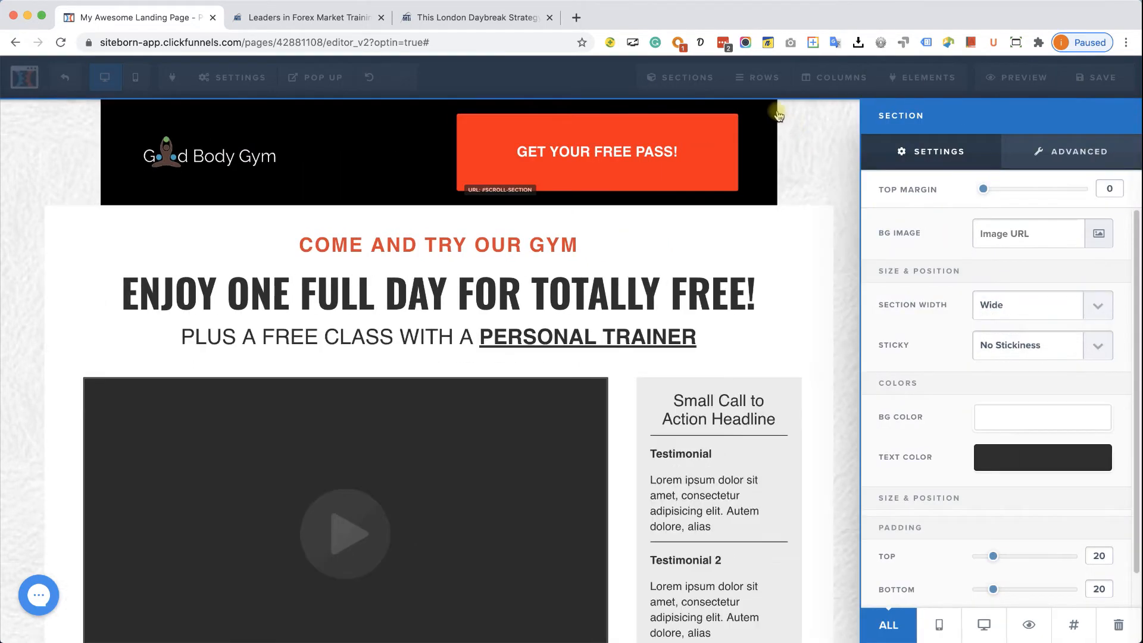
click(768, 107)
click(893, 109)
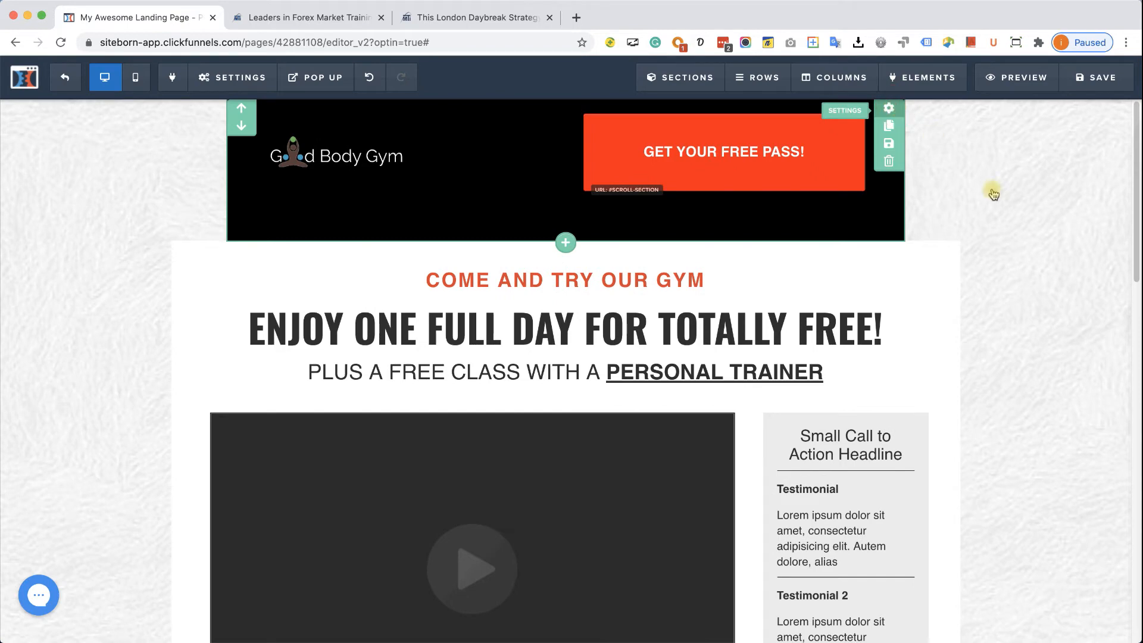
click(1028, 305)
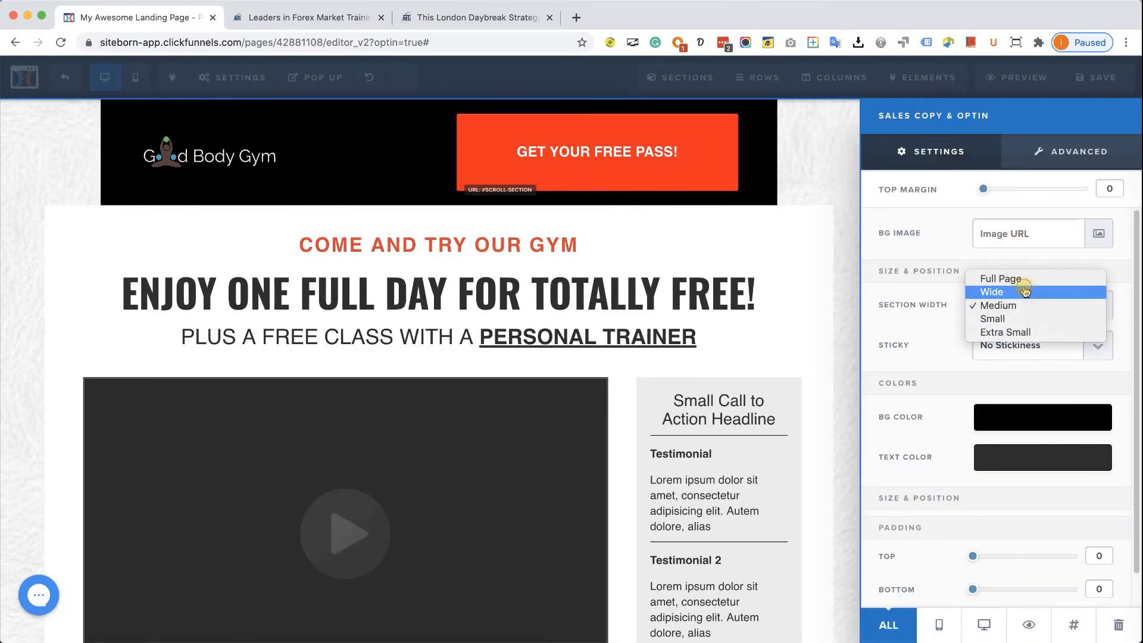
click(992, 292)
click(839, 216)
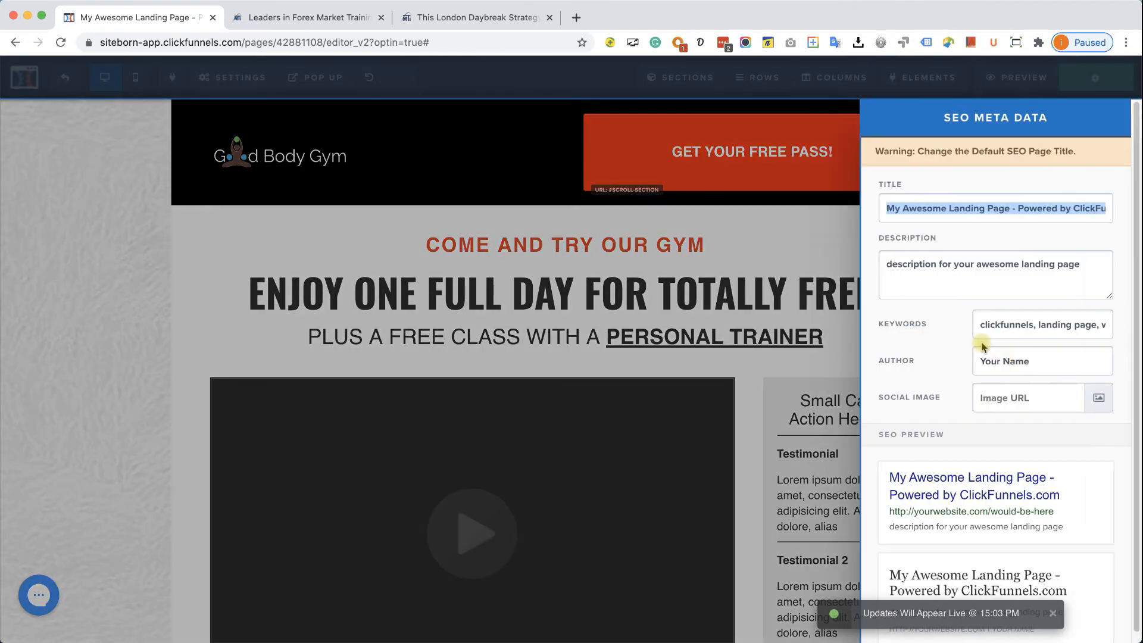
- Close the SEO panel and scroll through a live preview of the page
click(795, 240)
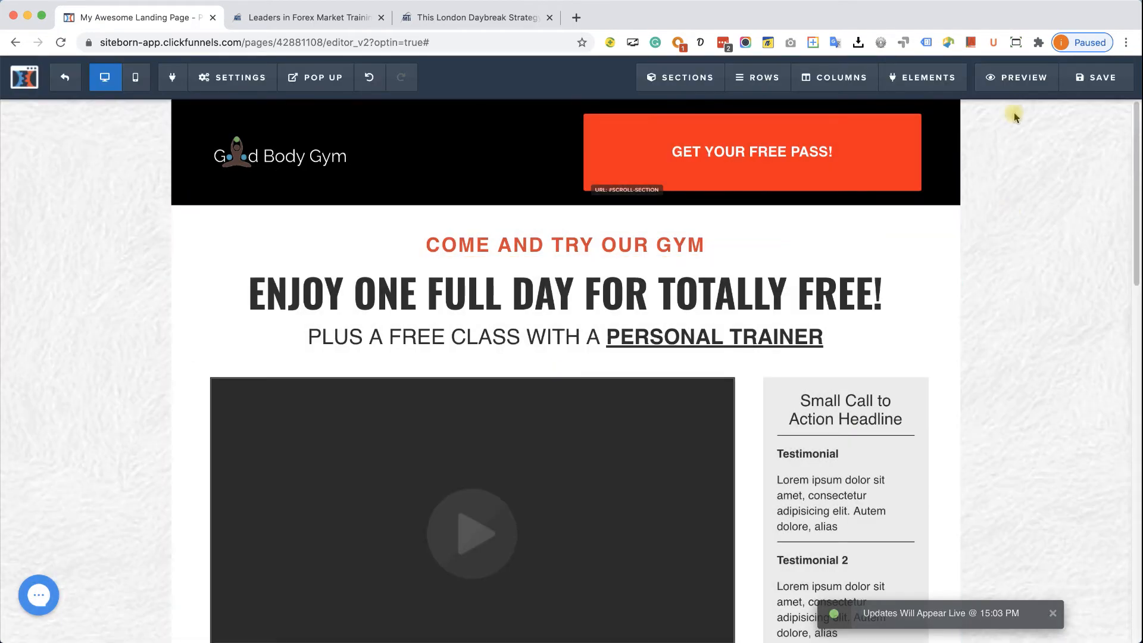
click(1019, 80)
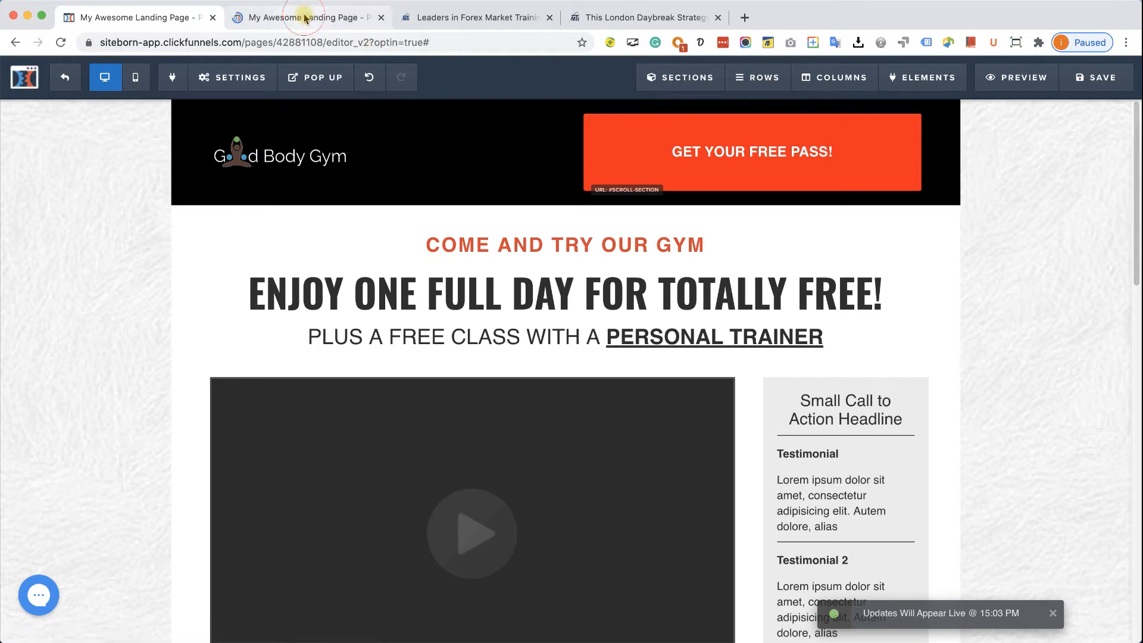
click(313, 21)
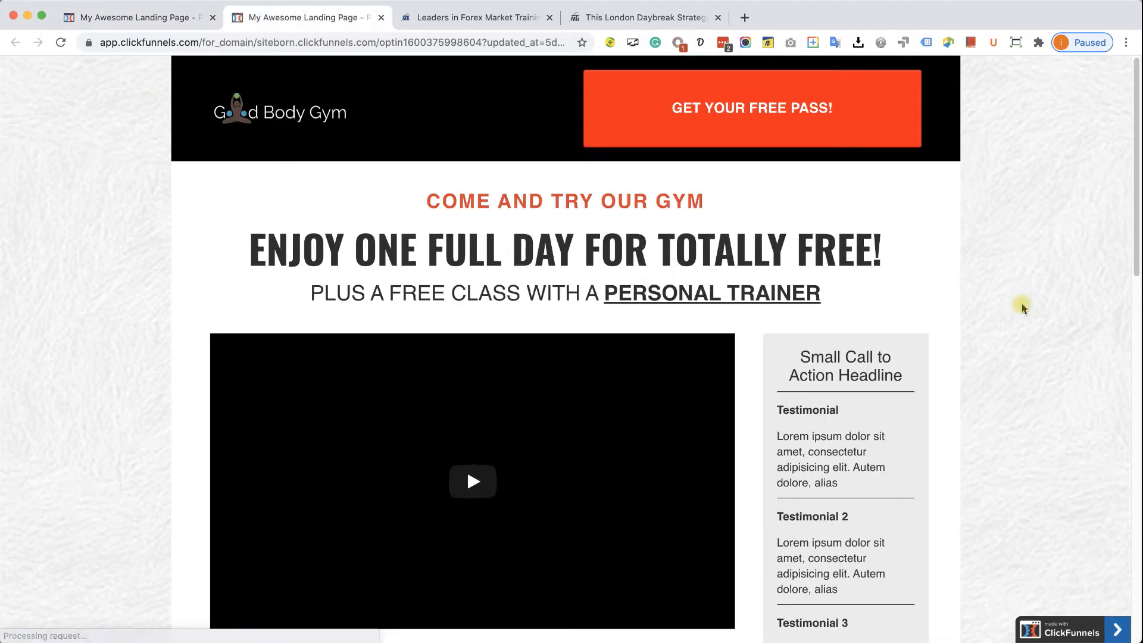
scroll(56, 309, down, 5)
scroll(109, 326, down, 10)
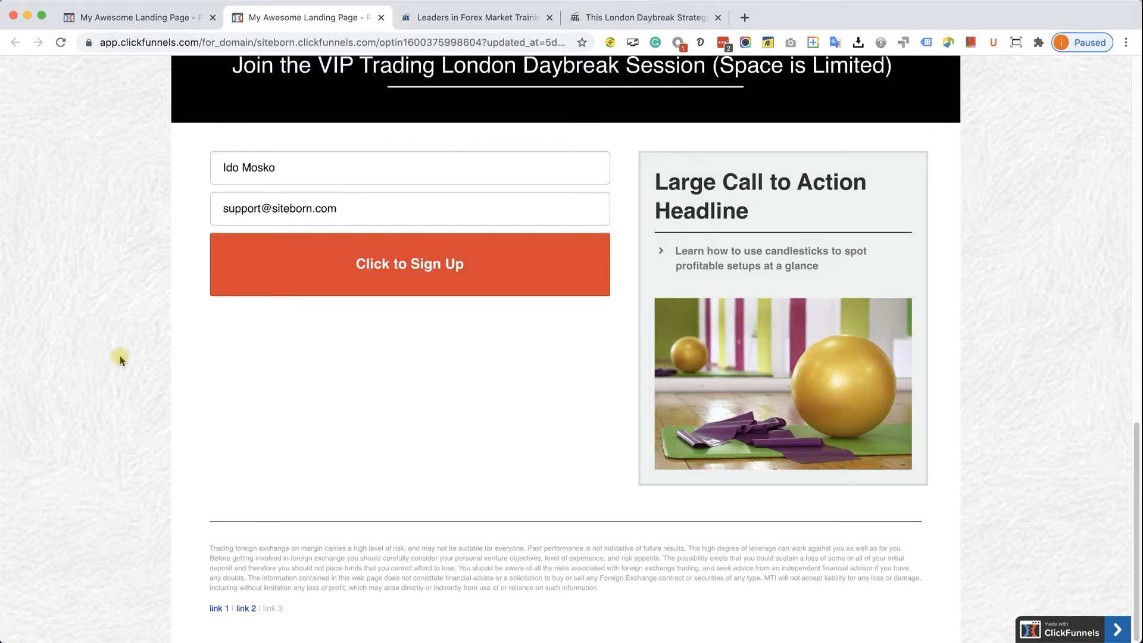
scroll(120, 357, up, 6)
scroll(658, 402, up, 10)
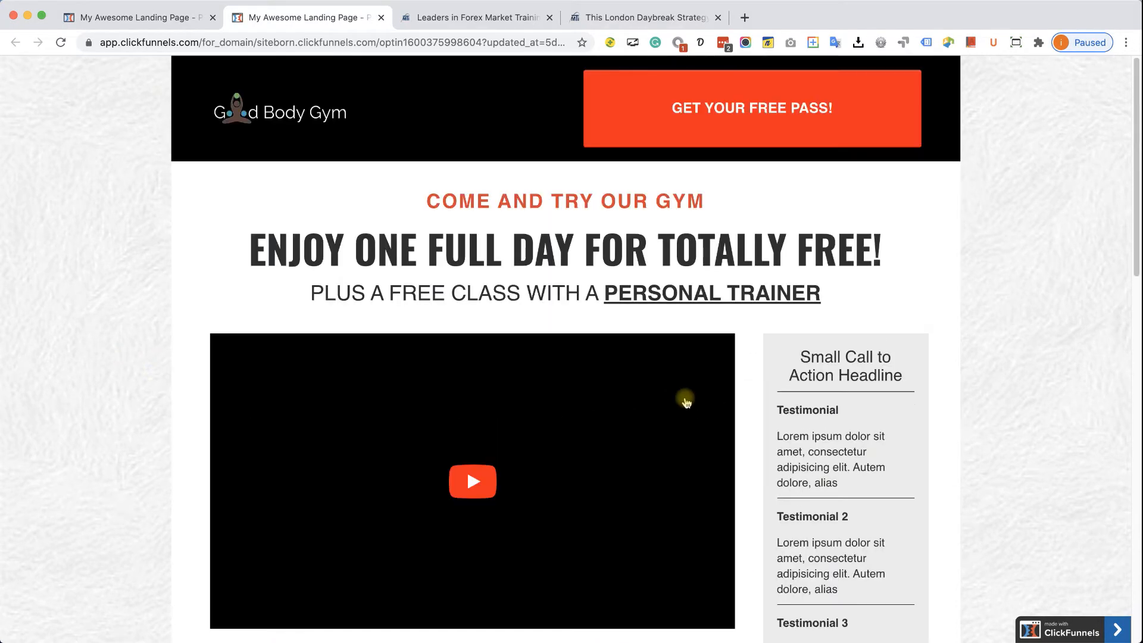
scroll(765, 111, down, 2)
scroll(769, 114, down, 15)
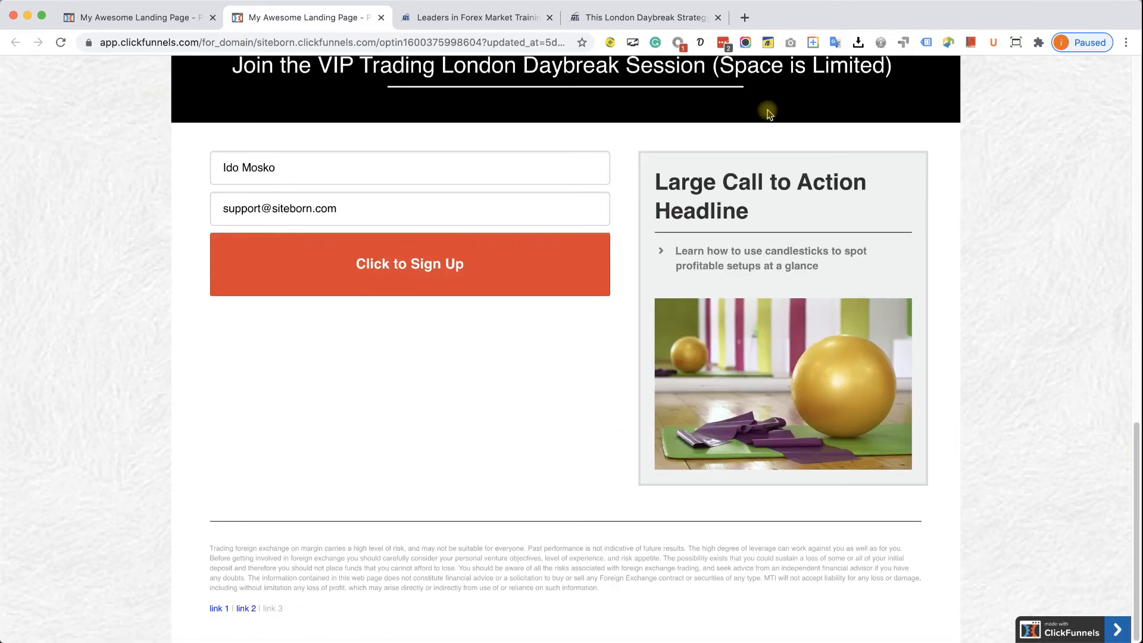
scroll(443, 225, up, 8)
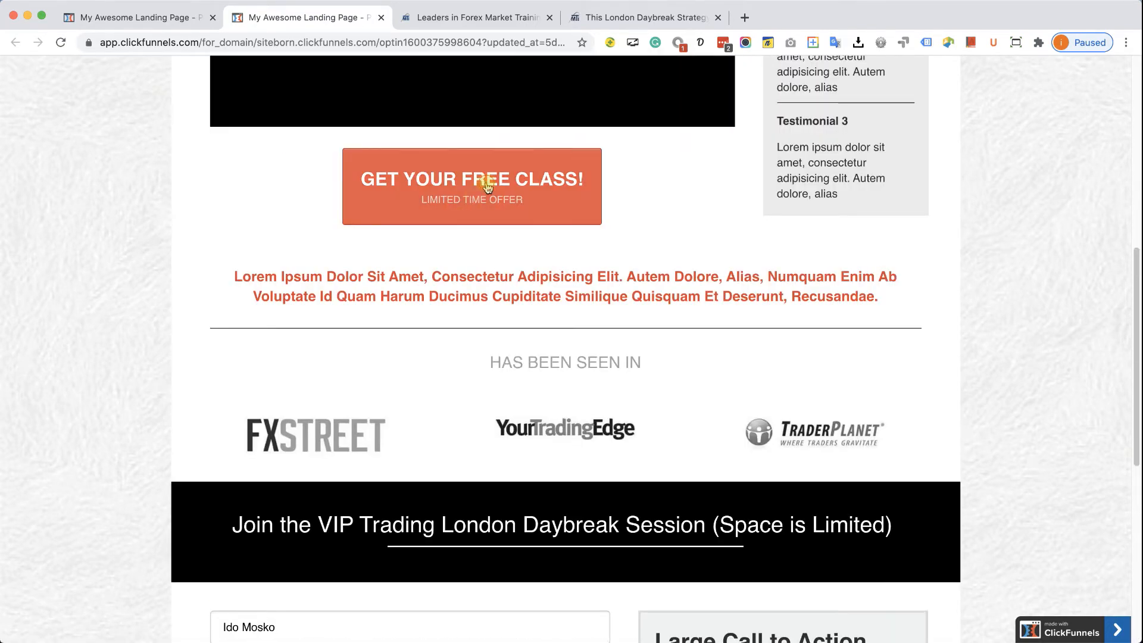
- Confirm GET YOUR FREE CLASS jumps to the form, then save the page
click(487, 186)
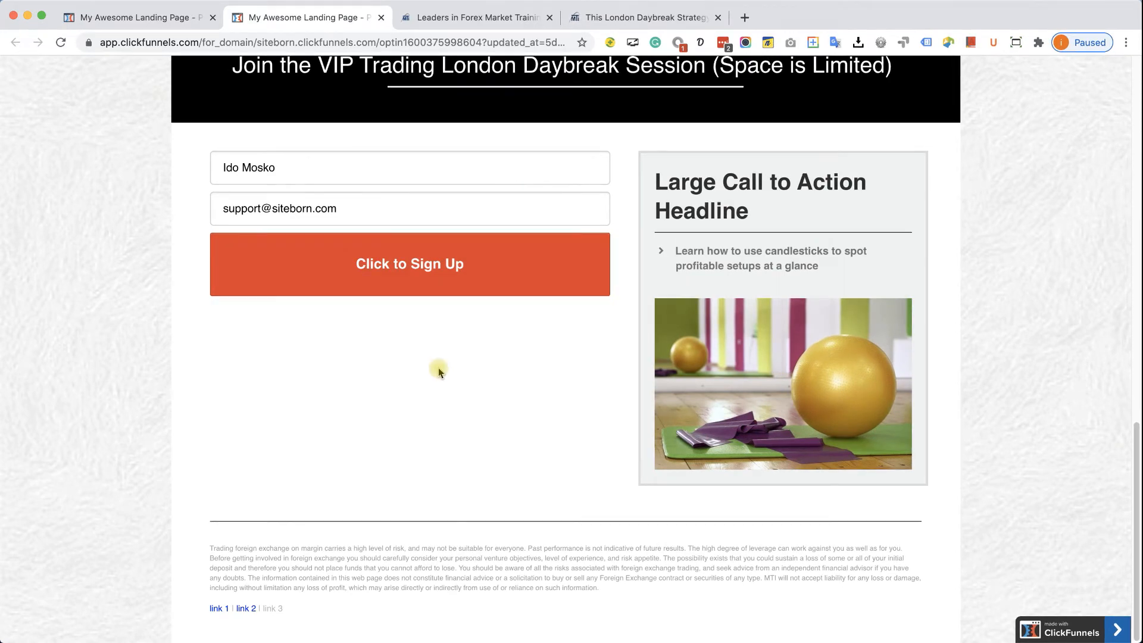
click(145, 22)
click(1095, 79)
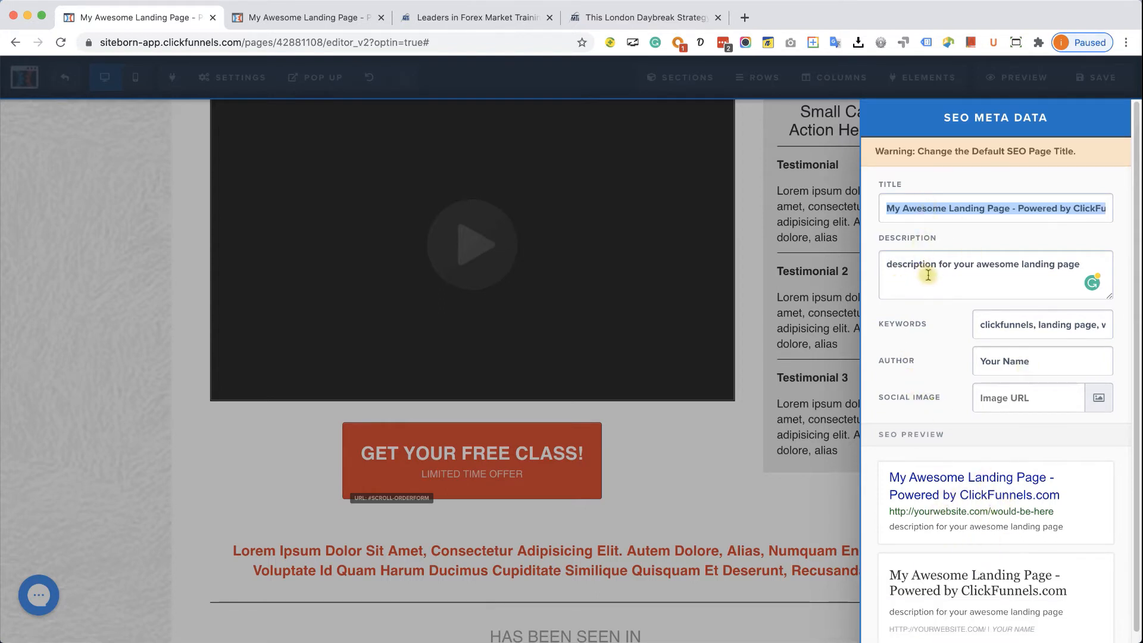
- Search Google for 'gym' and review competing gyms' results before returning to the editor
click(744, 18)
text(gym)
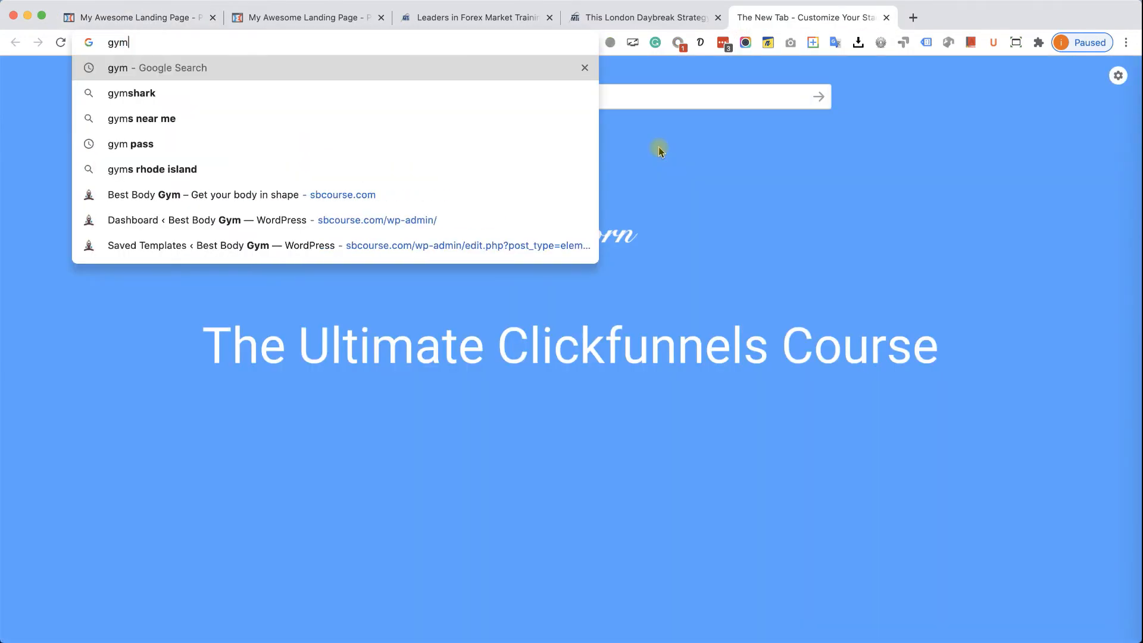
key(Return)
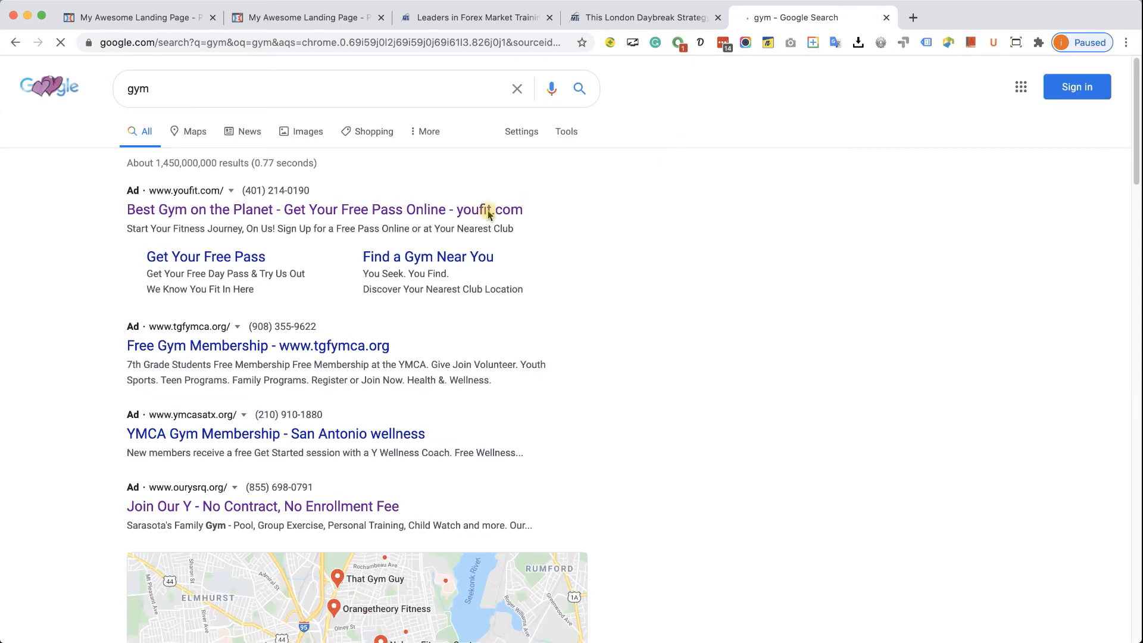
click(490, 209)
scroll(488, 410, down, 10)
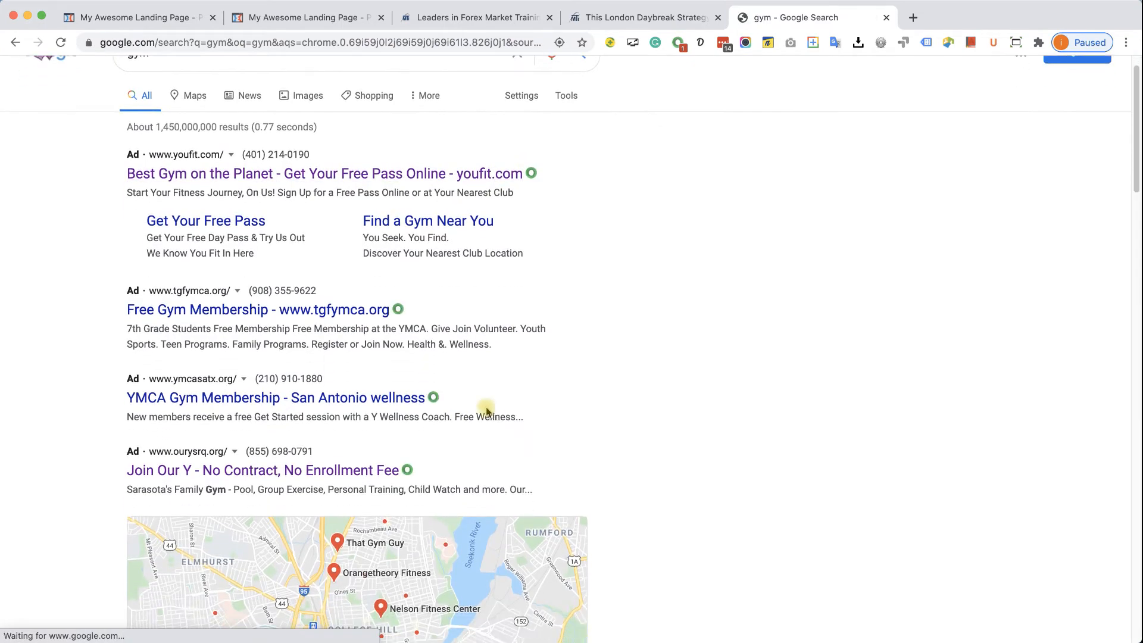
scroll(467, 408, down, 1)
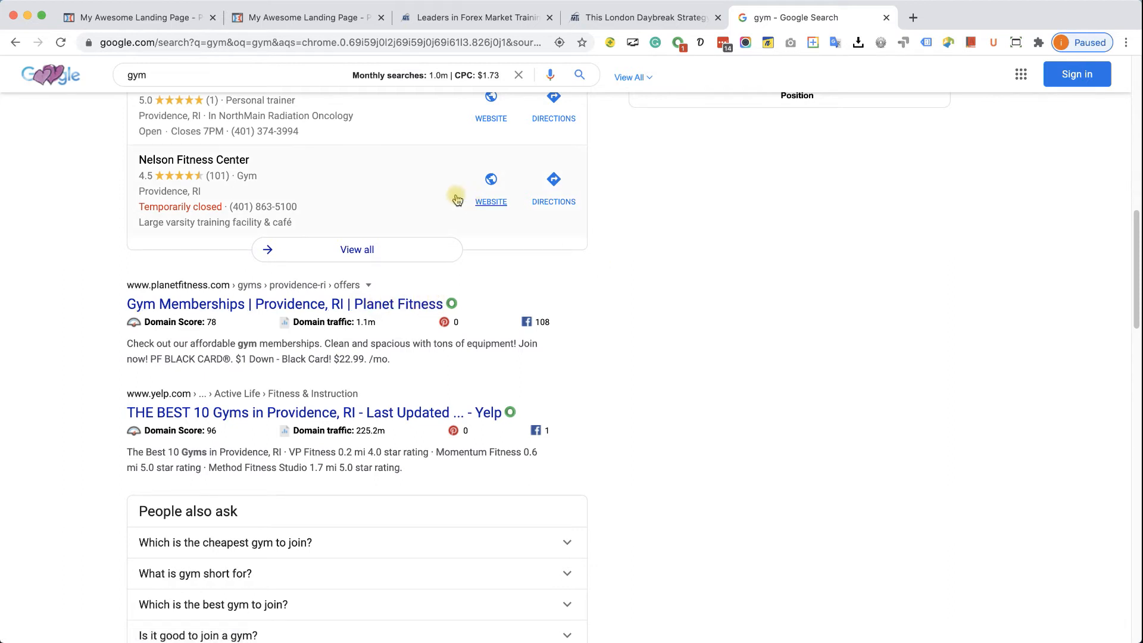
click(178, 23)
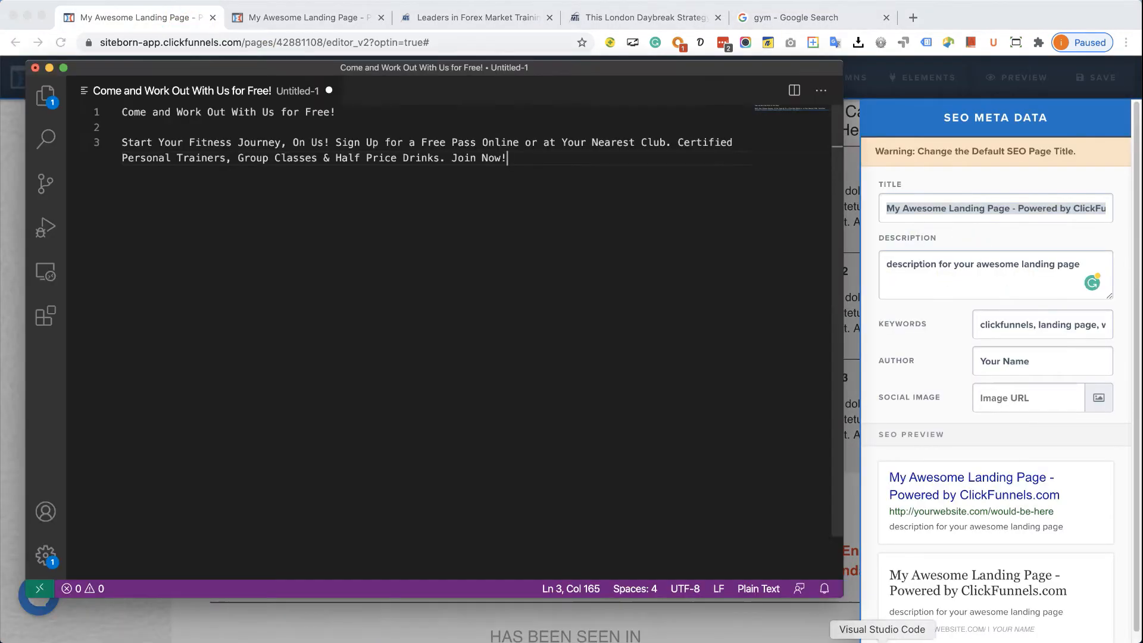
- Replace the SEO title with 'Come and Work Out With Us for Free!' copied from VS Code
key(super+Tab)
drag(336, 112, 122, 112)
key(super+c)
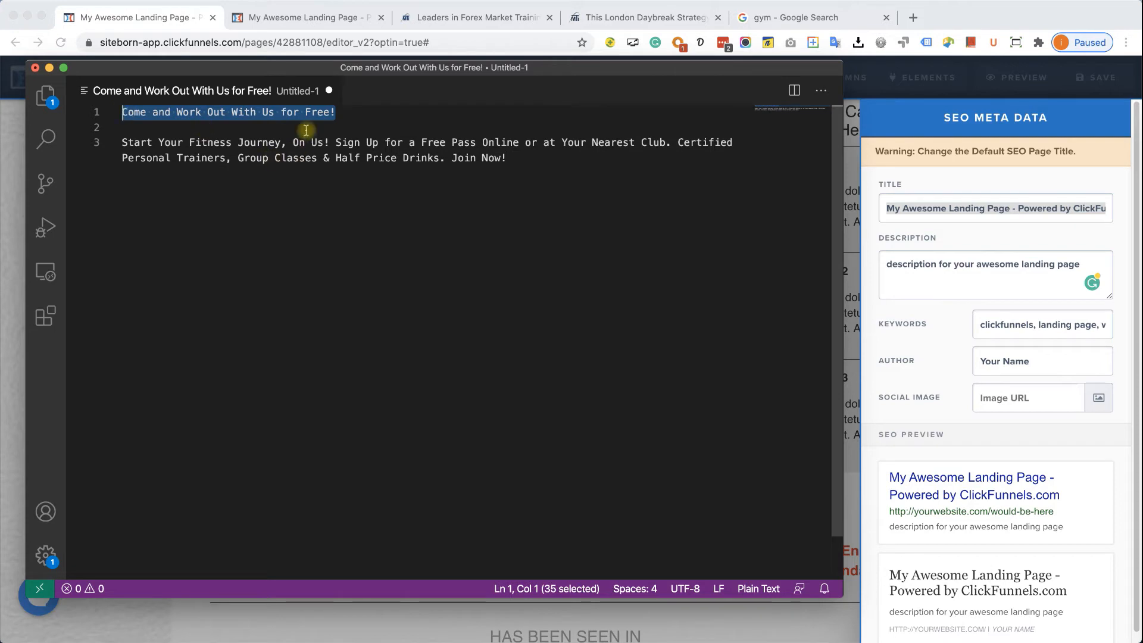
click(311, 112)
key(super+Tab)
click(983, 208)
key(super+a)
key(super+v)
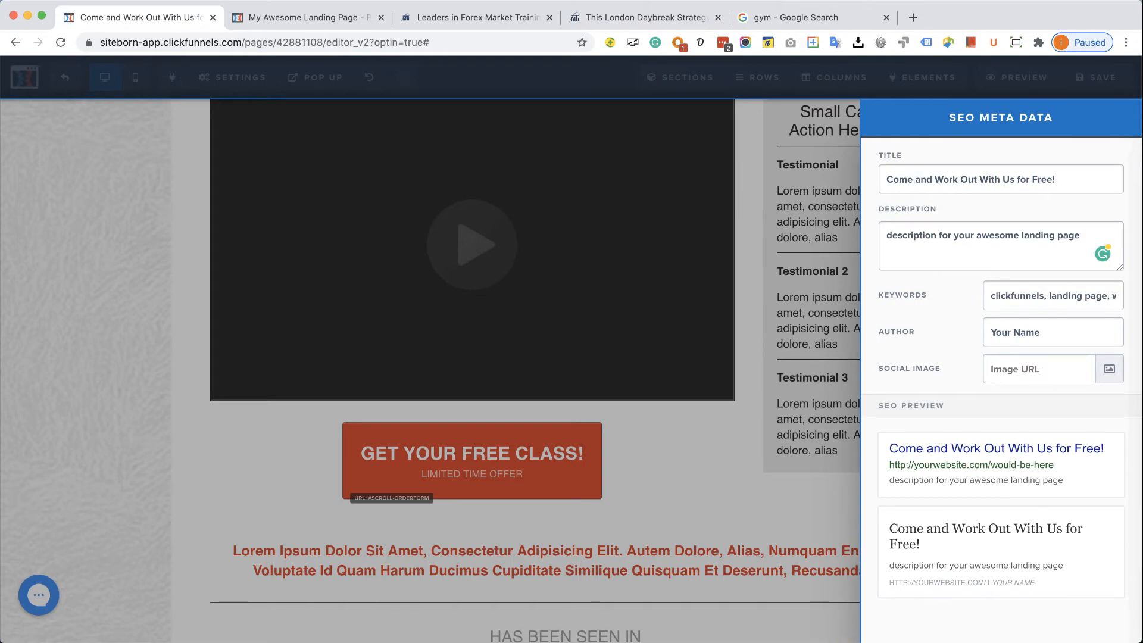
- Paste the prepared fitness description into the SEO Description field
click(880, 636)
drag(527, 158, 117, 148)
key(super+c)
click(306, 224)
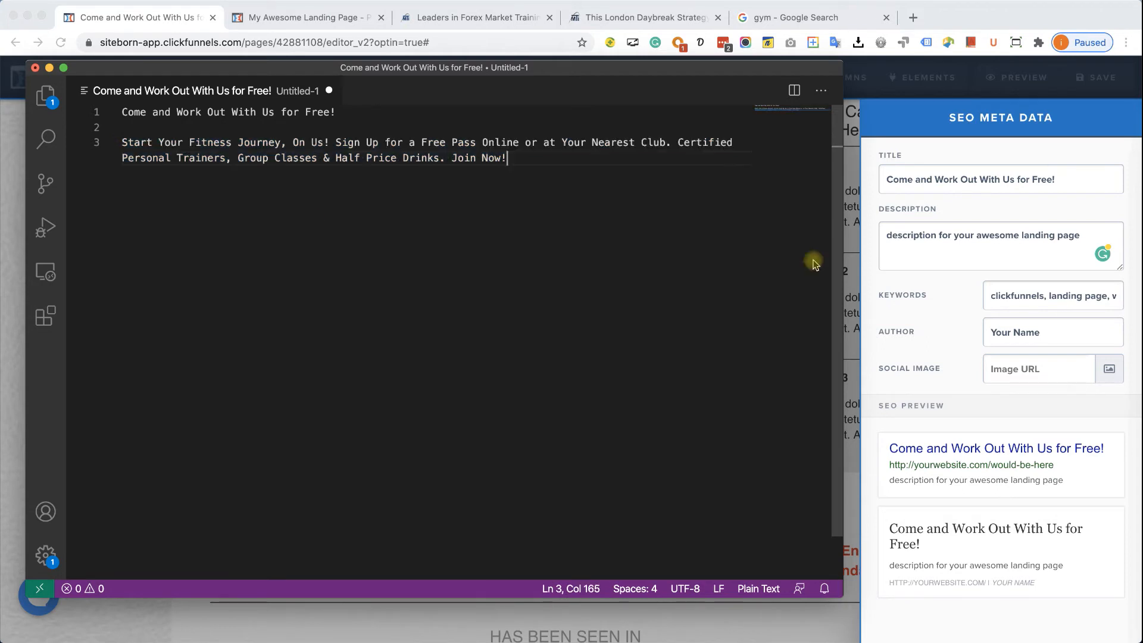
triple_click(932, 245)
key(super+v)
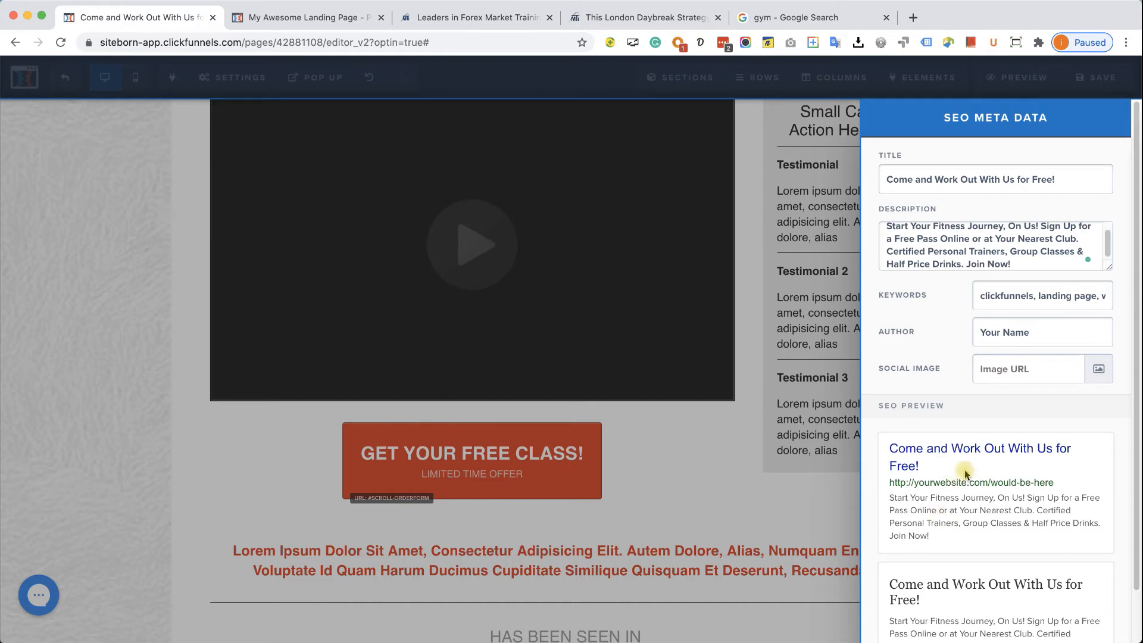
- Enter 'gym, fitness' as the SEO keywords and Good Body Gym as the author
triple_click(1031, 300)
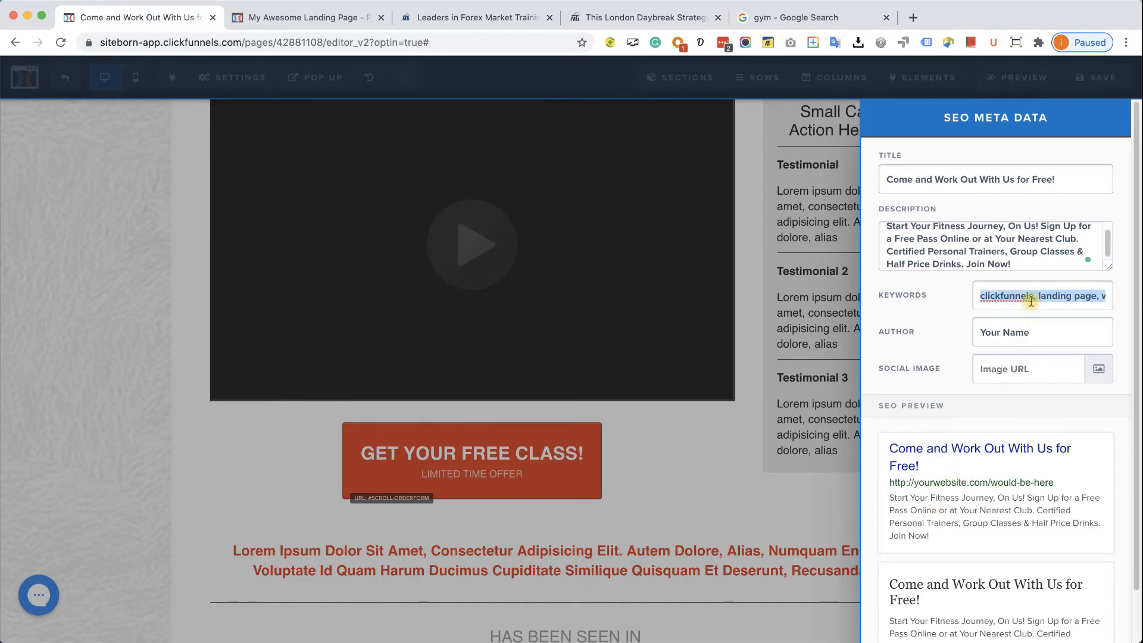
text(gym, fitness)
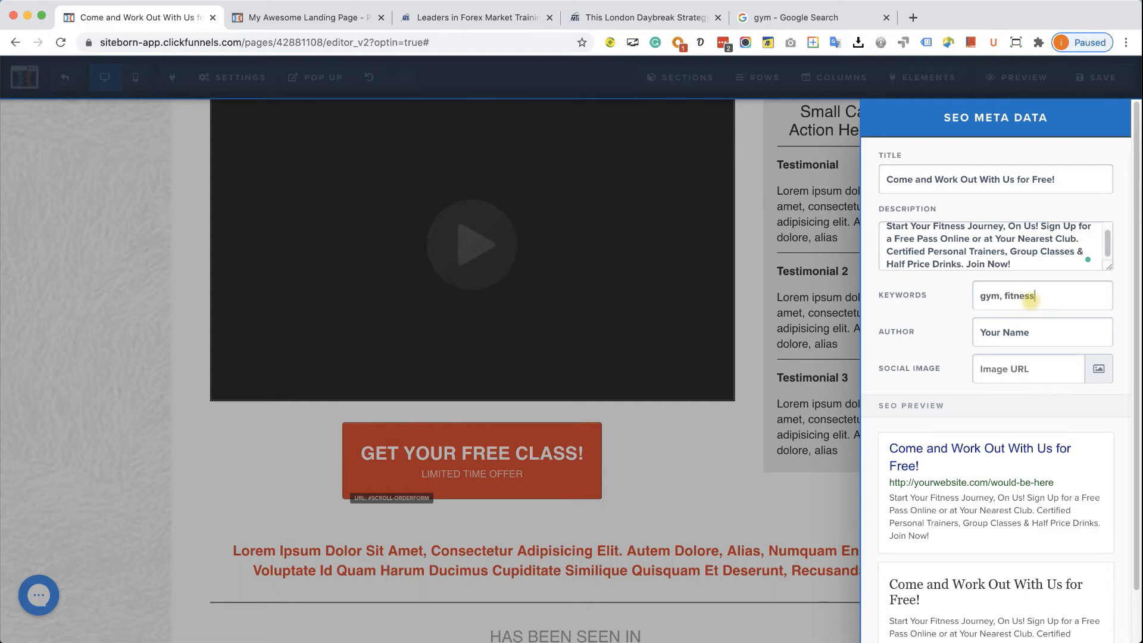
triple_click(1039, 335)
text(Good Body Gym)
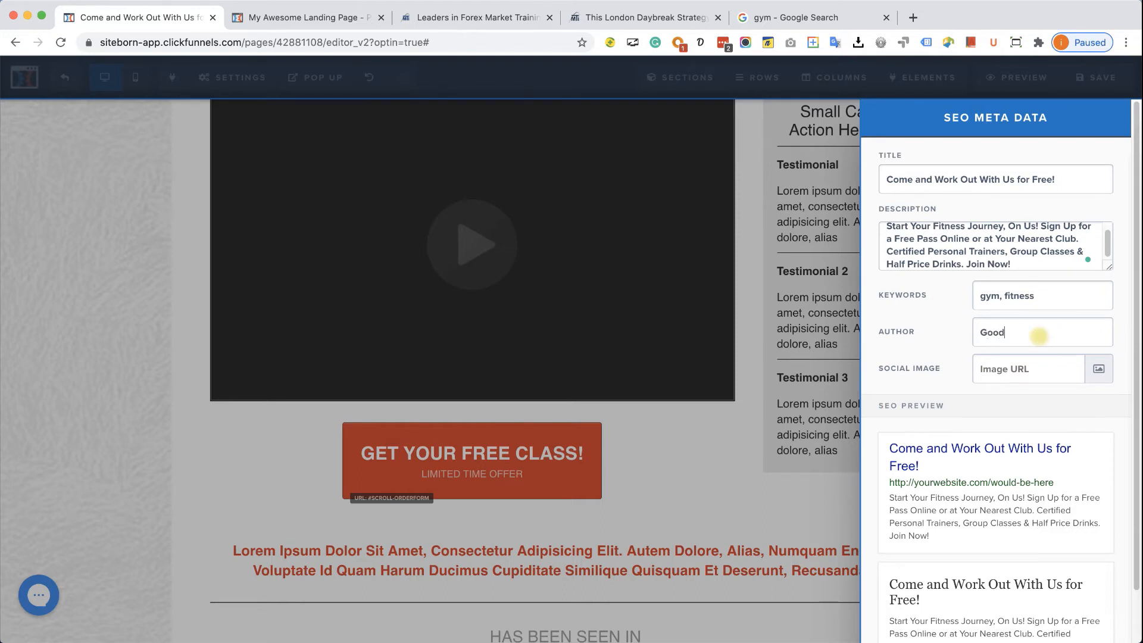
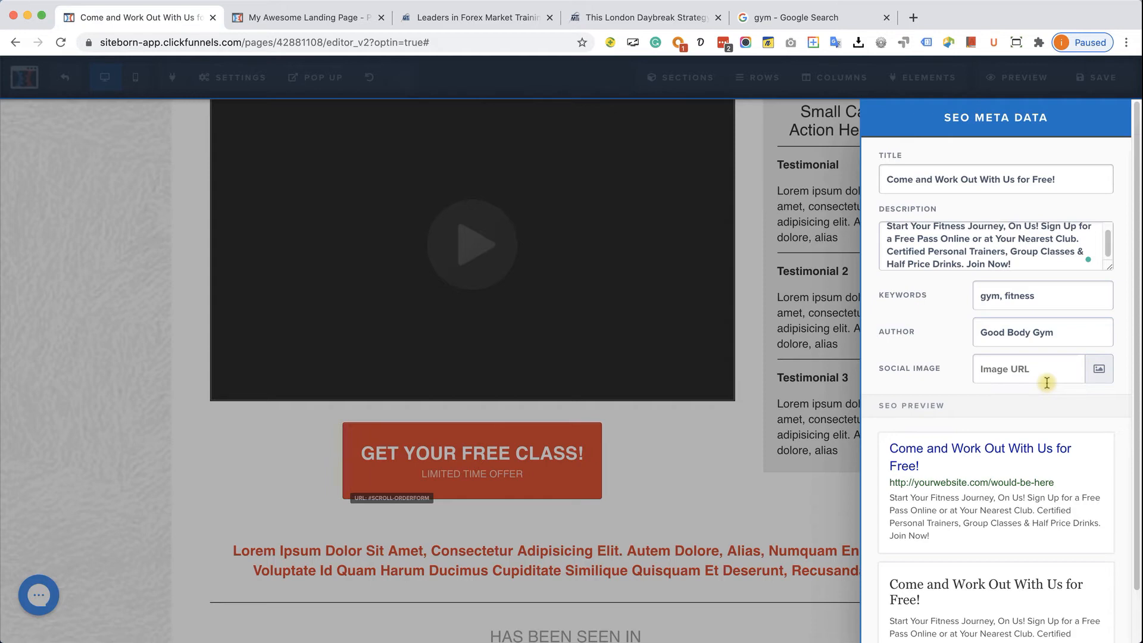
- Search Pixabay for 'gym' and set the colourful kettlebells photo as the social image
click(1098, 371)
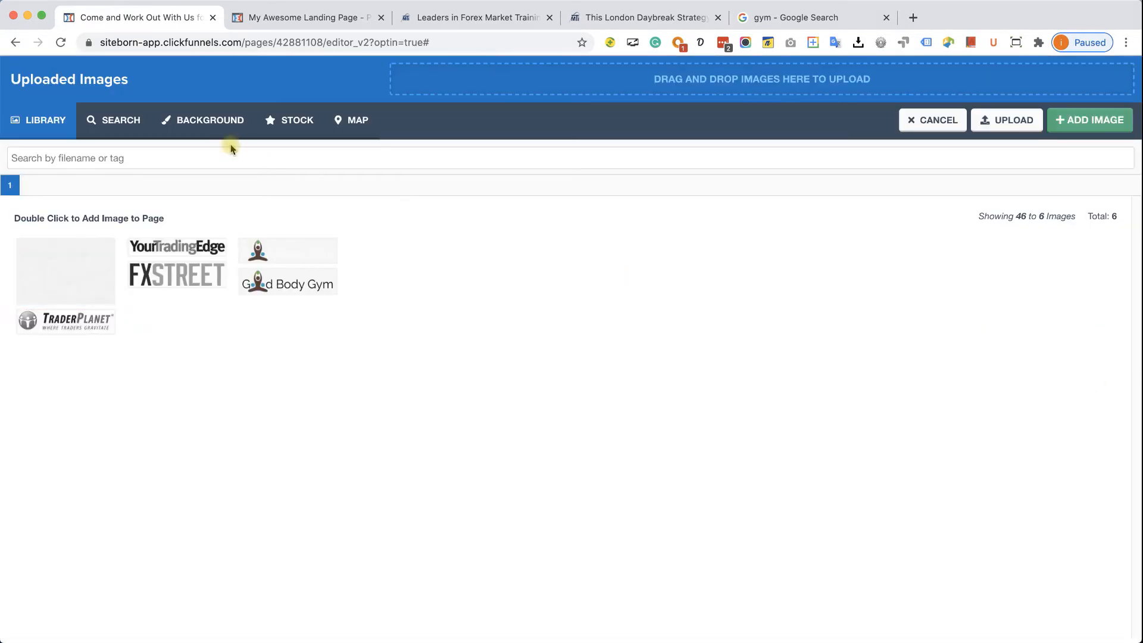
click(142, 122)
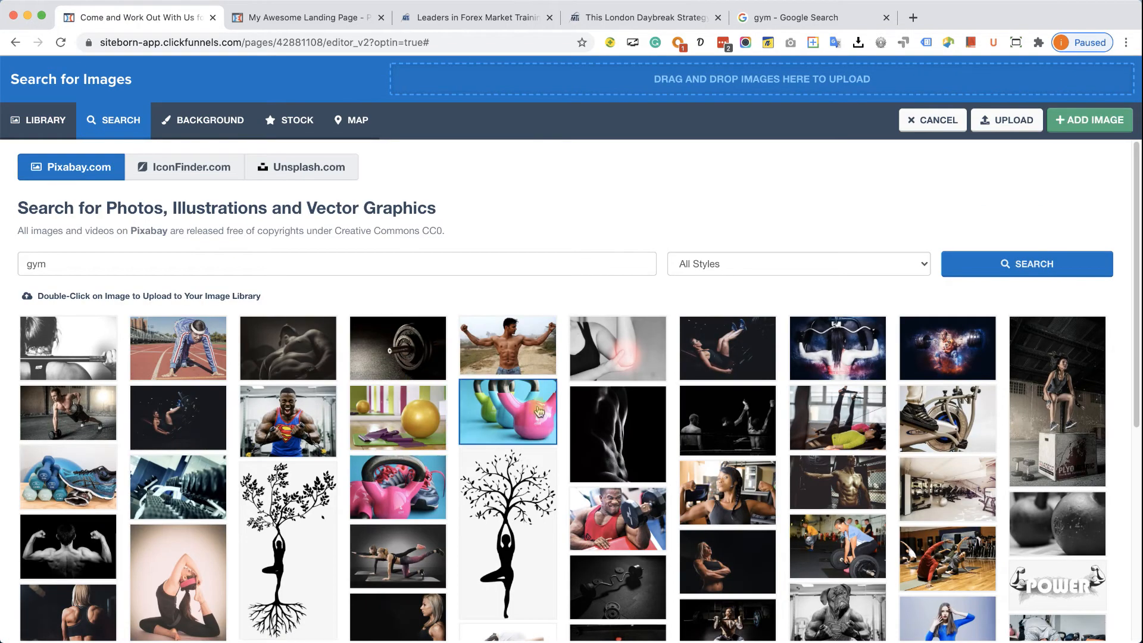
click(482, 428)
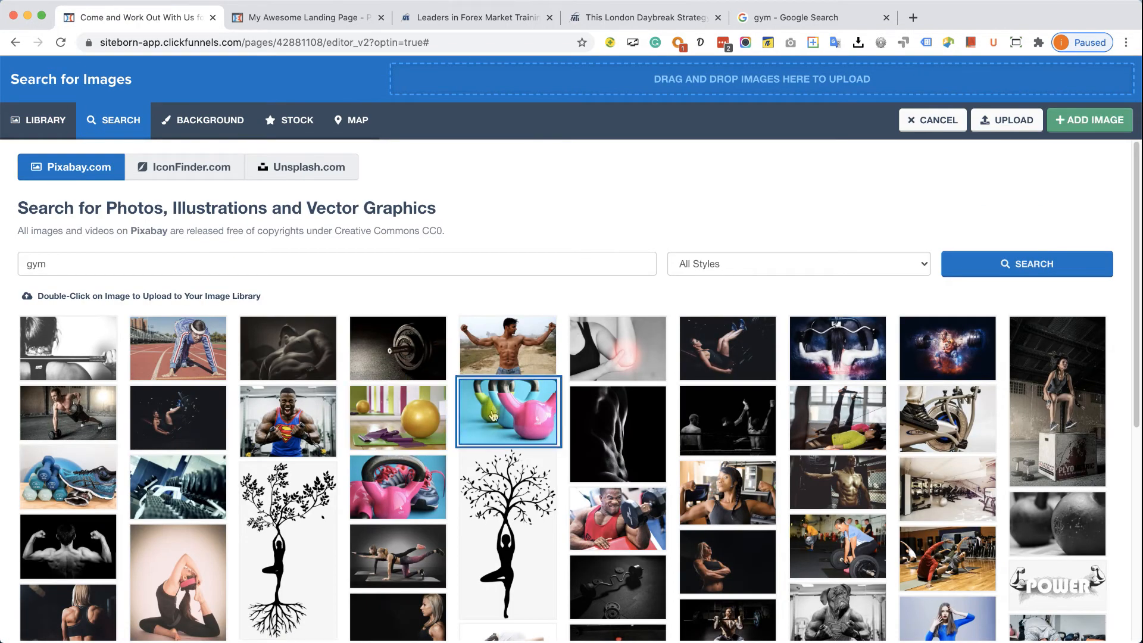
click(1098, 128)
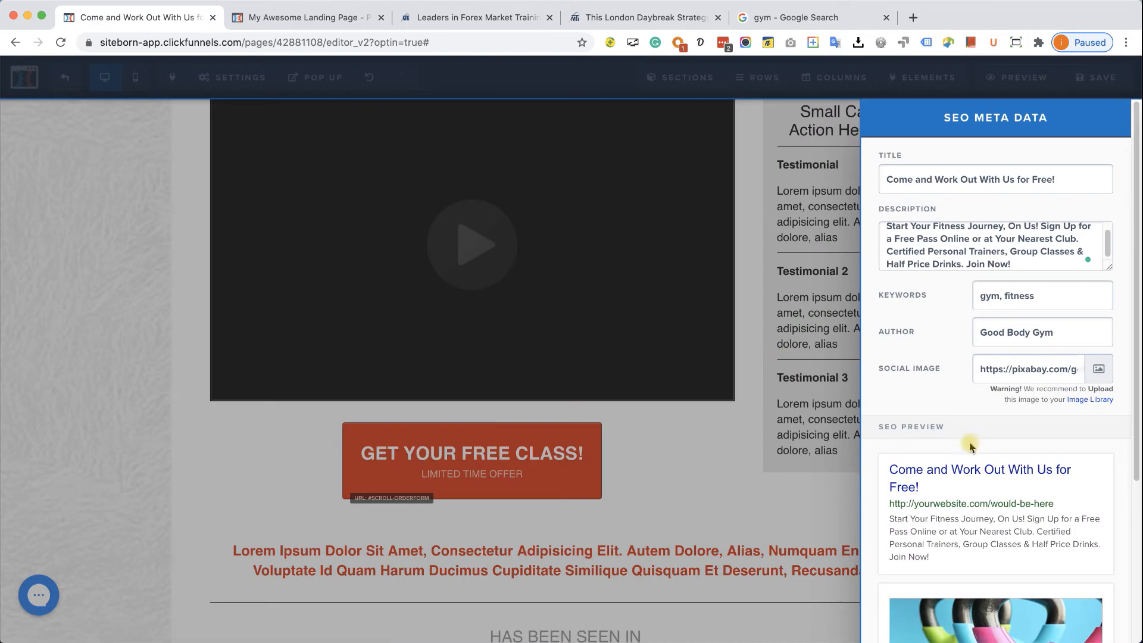
scroll(959, 498, down, 4)
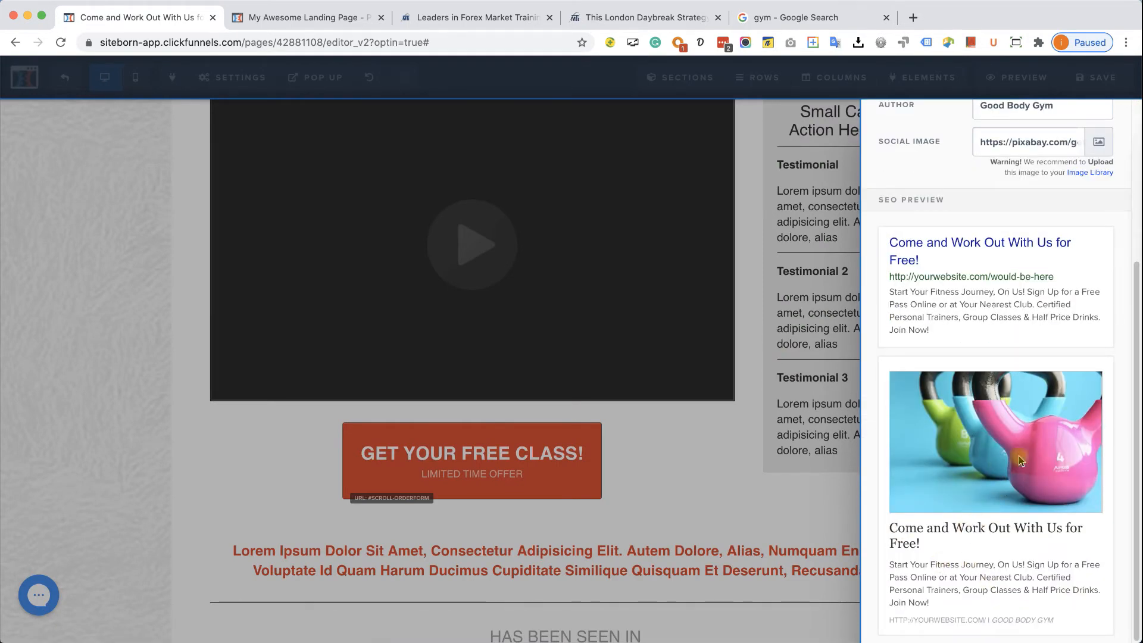
scroll(1019, 455, up, 4)
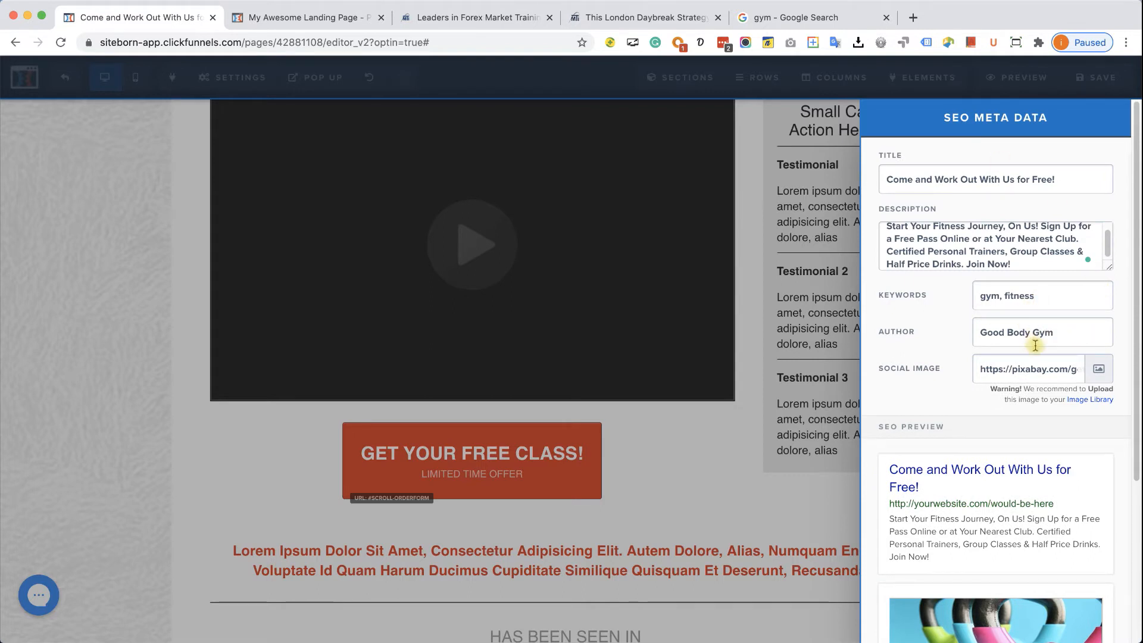
click(755, 312)
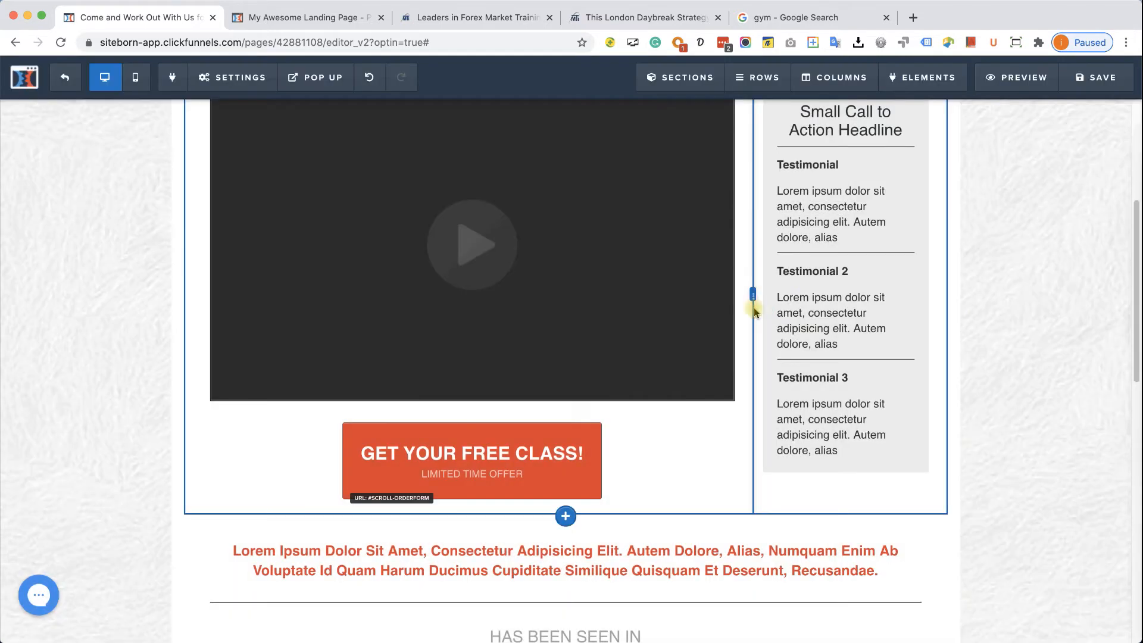
- Save the gym page and reopen SEO Meta Data to confirm the kettlebell image kept
click(1089, 93)
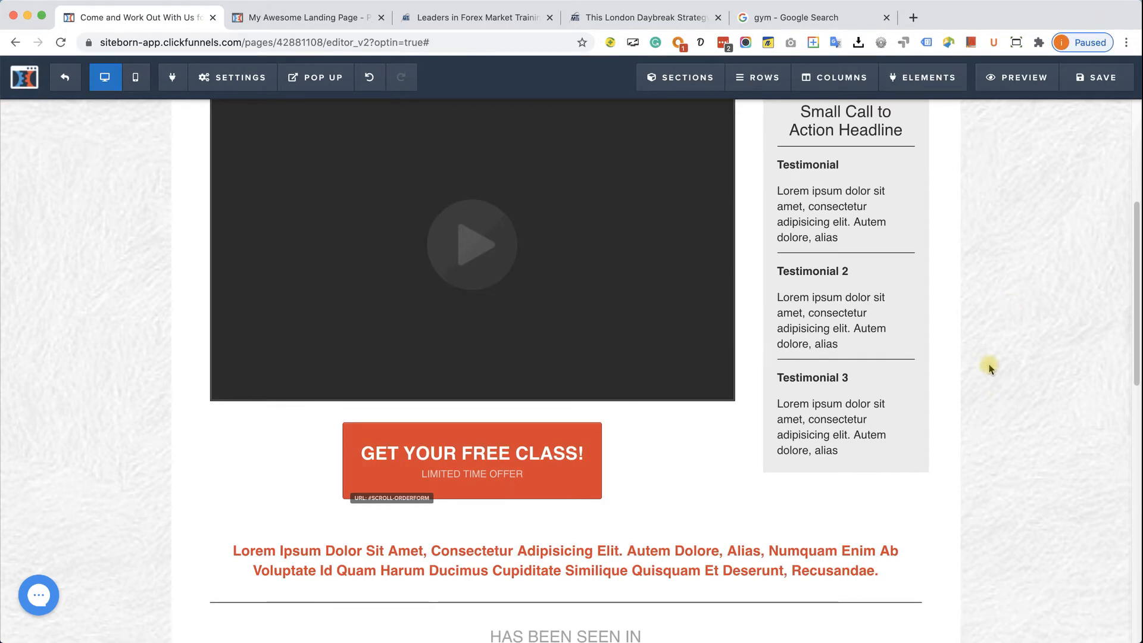
click(241, 79)
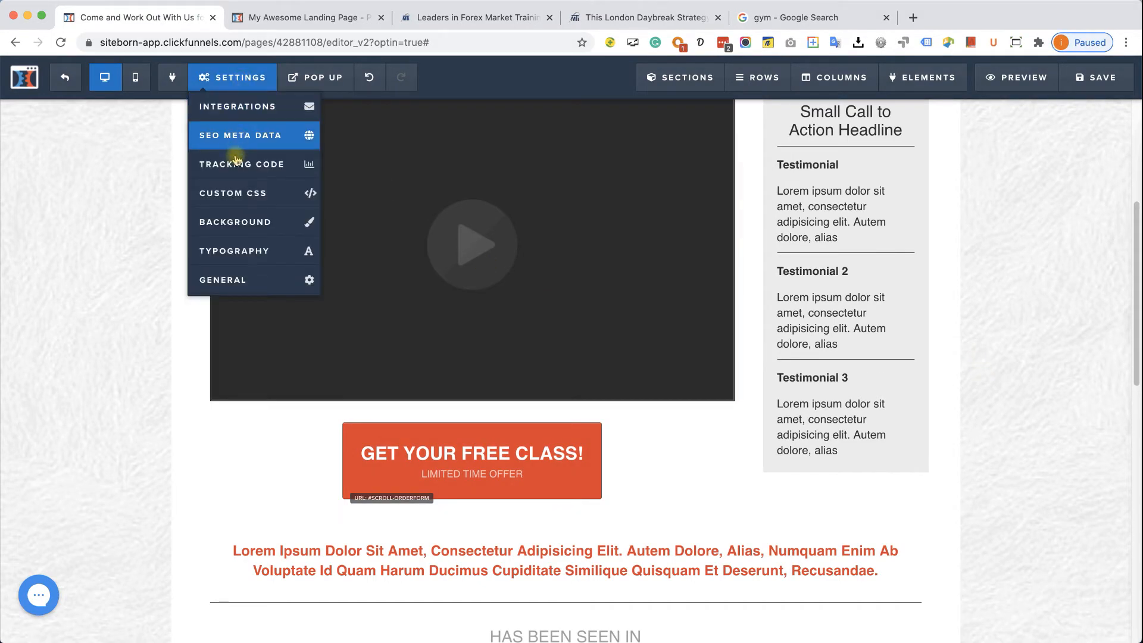
click(233, 138)
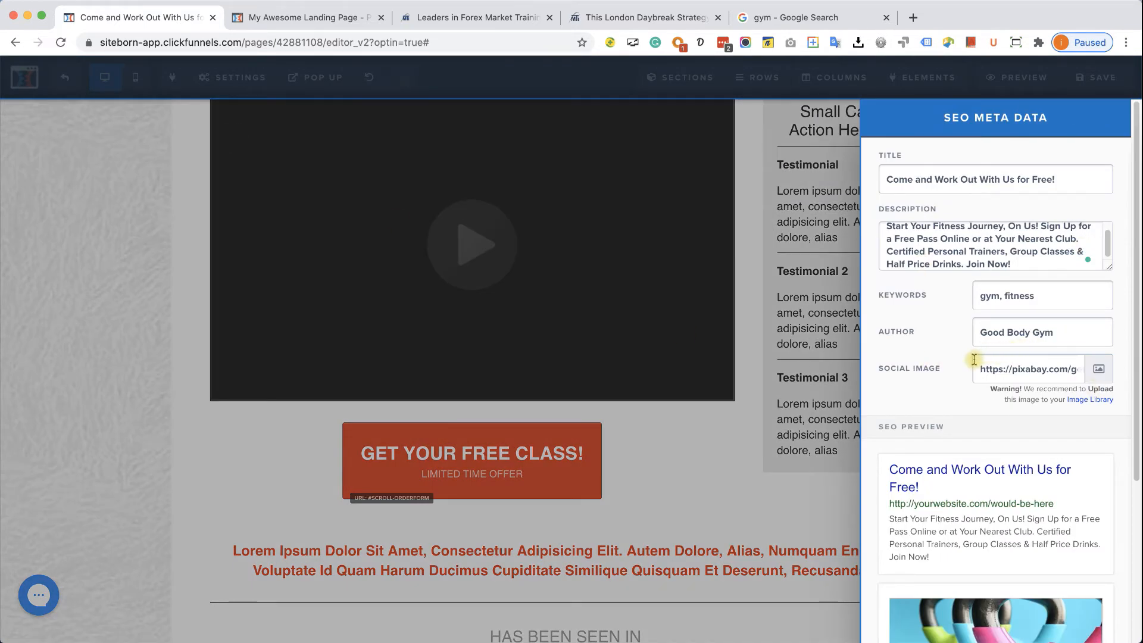
click(731, 439)
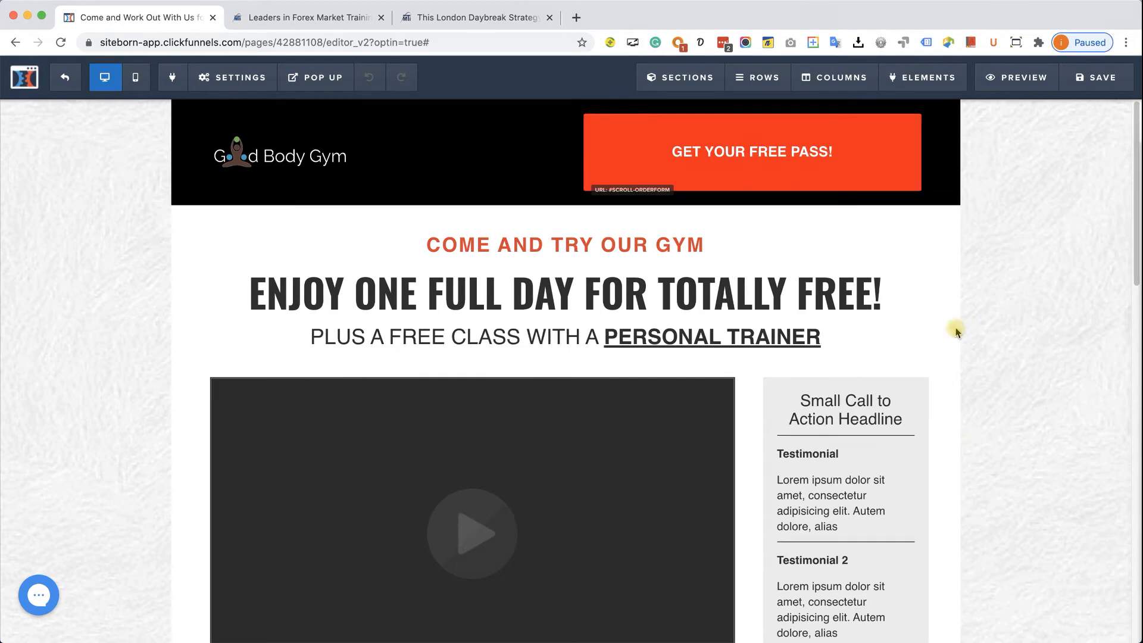
- Scroll through the gym page in Mobile view, then switch to the London Daybreak Strategy tab
click(135, 81)
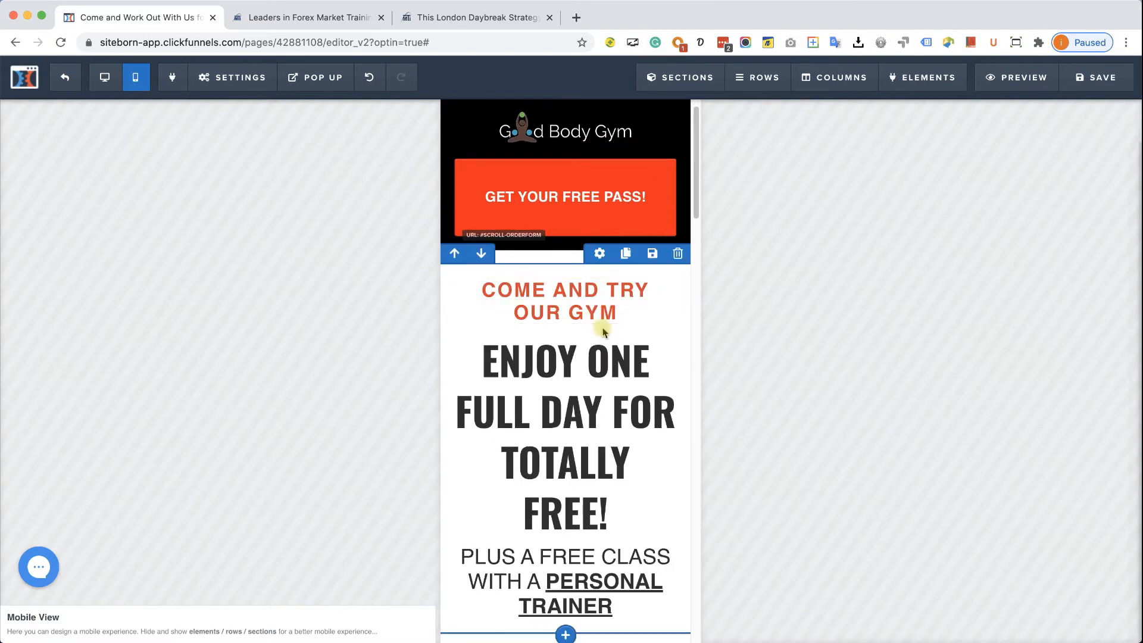
scroll(601, 326, down, 4)
scroll(607, 325, down, 20)
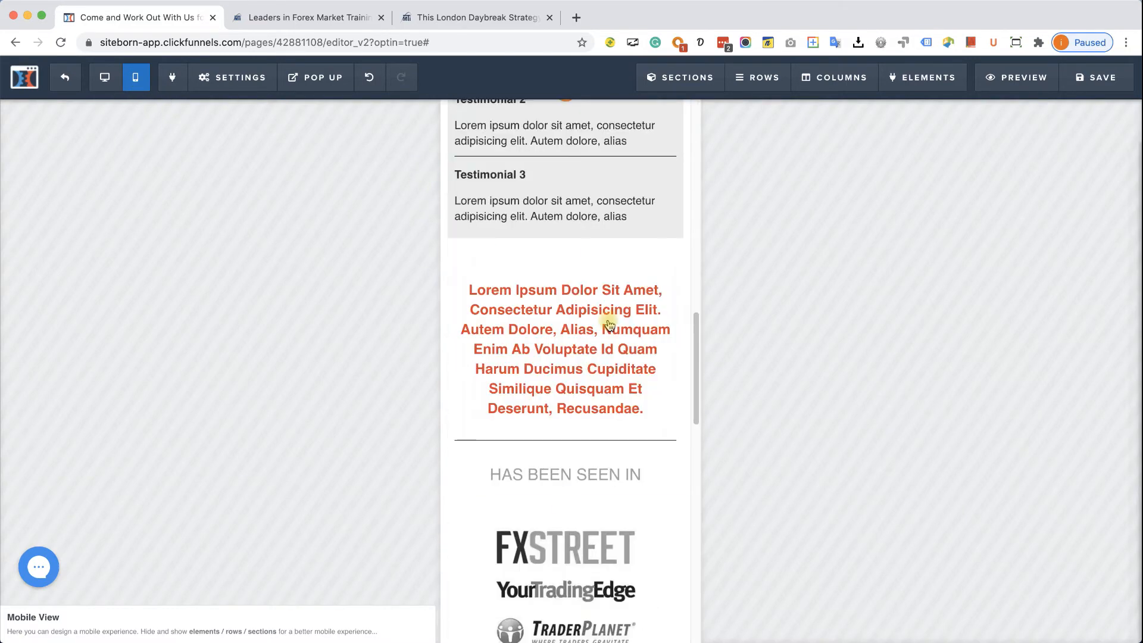
scroll(609, 325, down, 11)
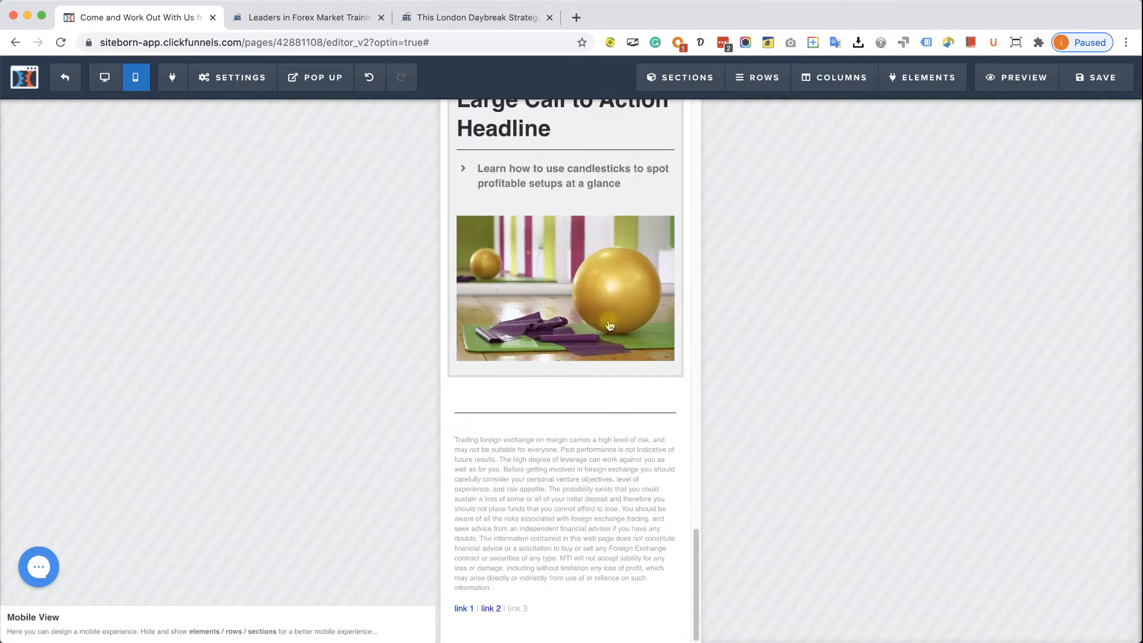
scroll(609, 325, up, 8)
scroll(609, 324, up, 20)
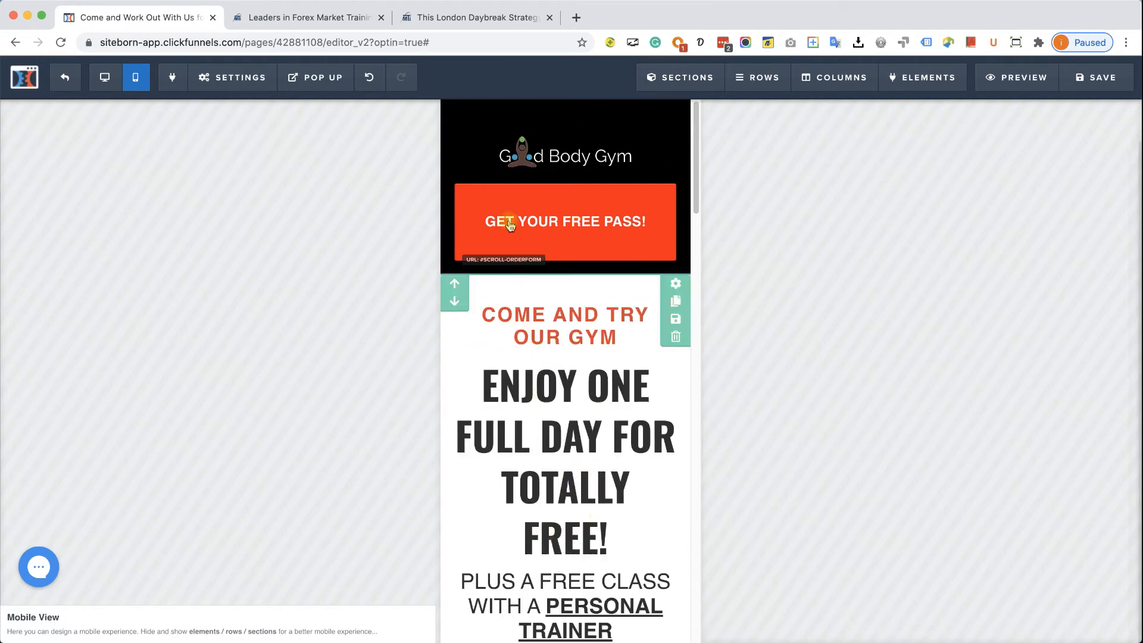
click(491, 30)
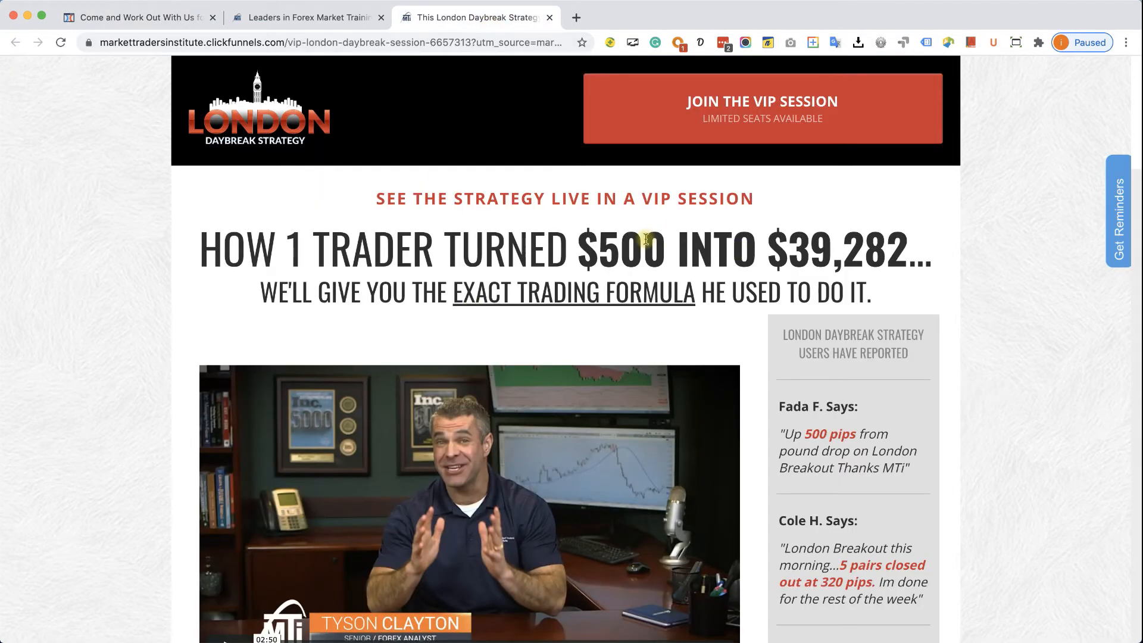
- Open DevTools on the London Daybreak page and emulate an iPhone X screen
right_click(989, 179)
click(1021, 348)
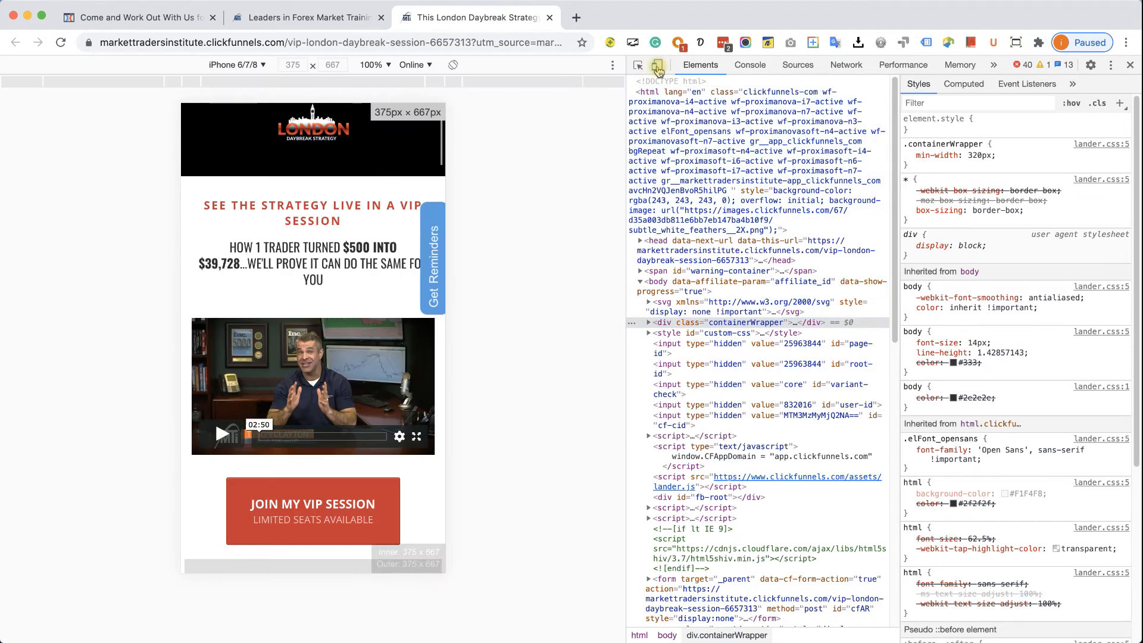
click(657, 67)
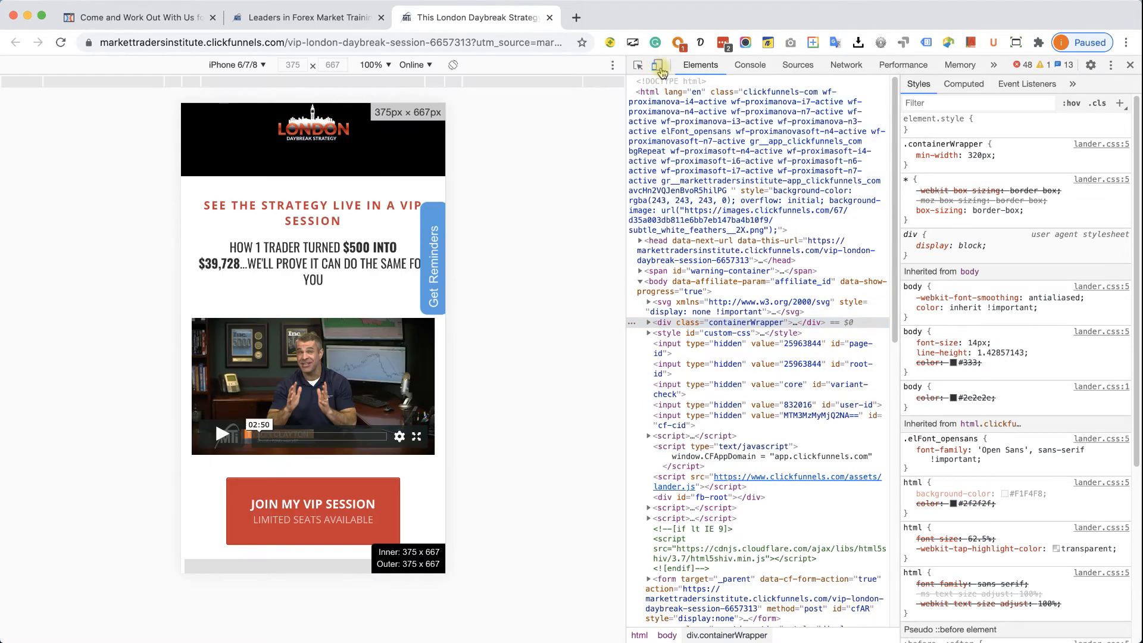
click(249, 65)
click(241, 196)
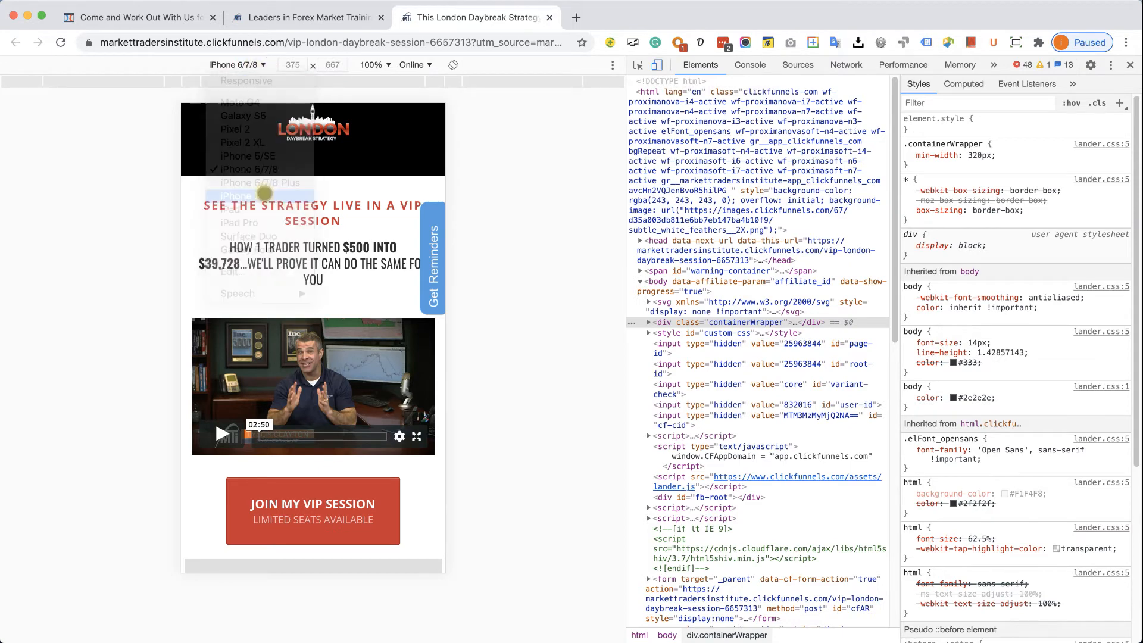
- Scroll through the iPhone X view of the London page, then return to the gym editor
scroll(351, 217, down, 2)
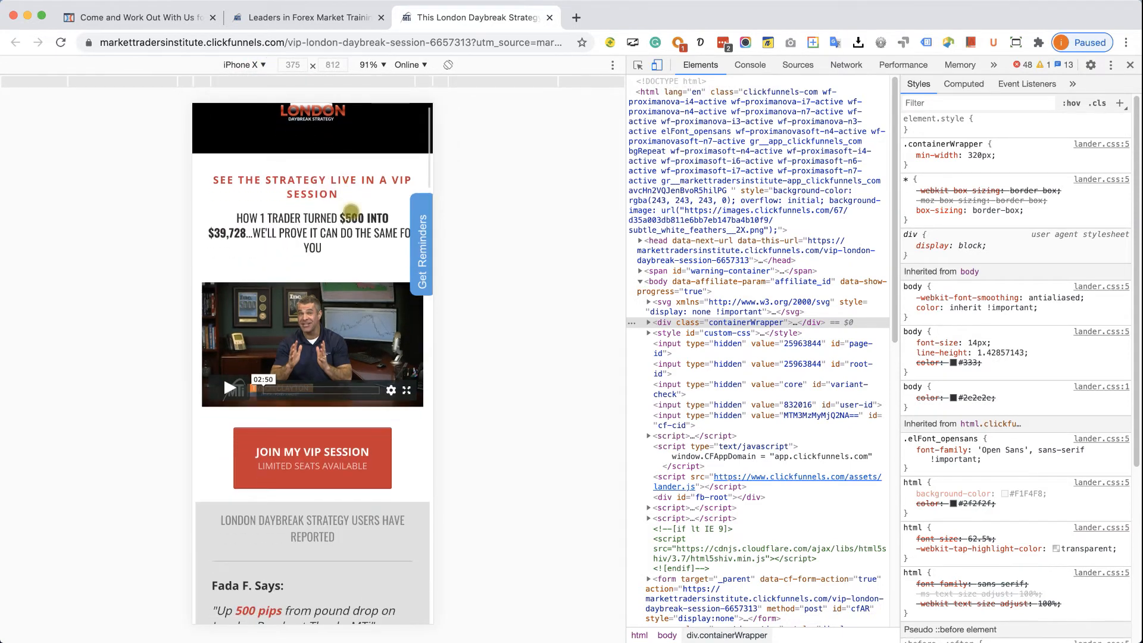
scroll(352, 228, down, 15)
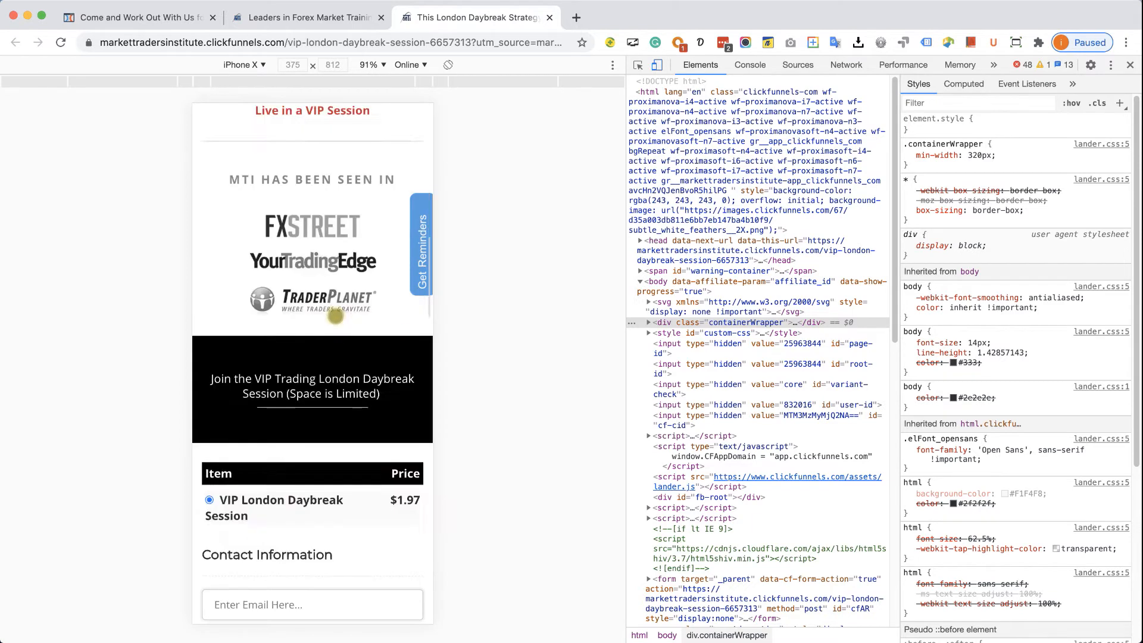
scroll(335, 316, down, 15)
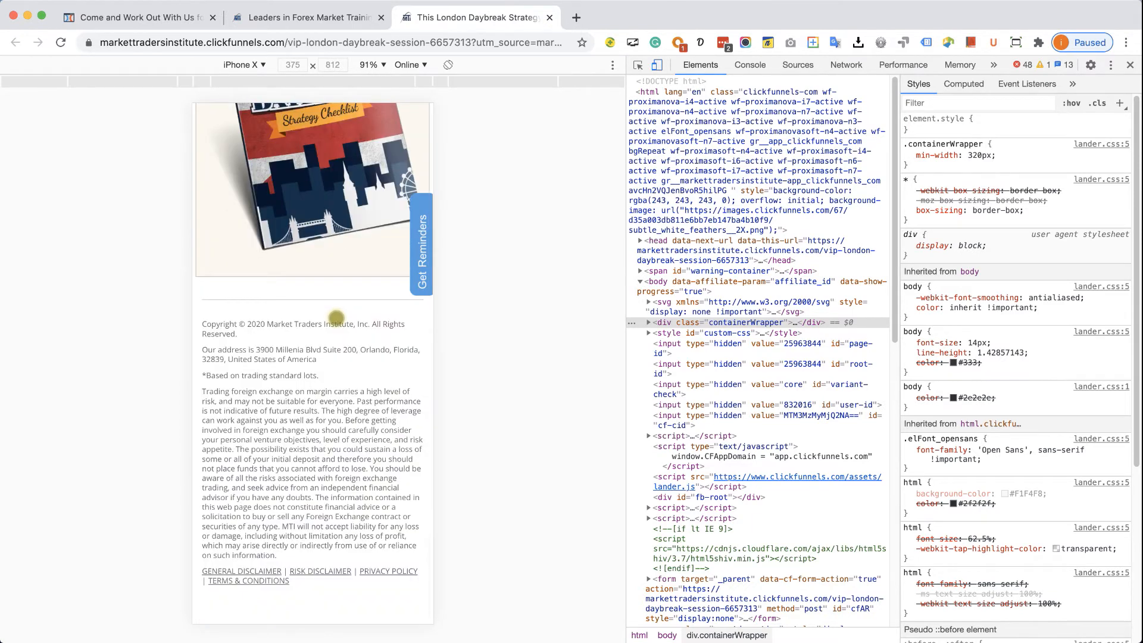
scroll(336, 317, up, 15)
scroll(338, 319, up, 20)
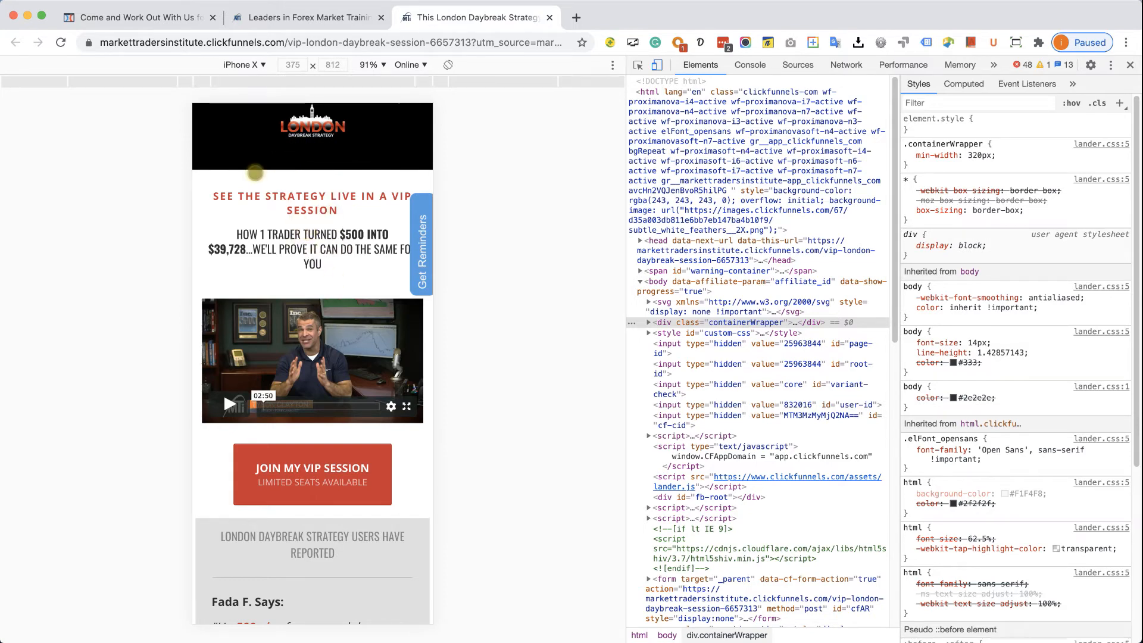
click(140, 18)
click(232, 77)
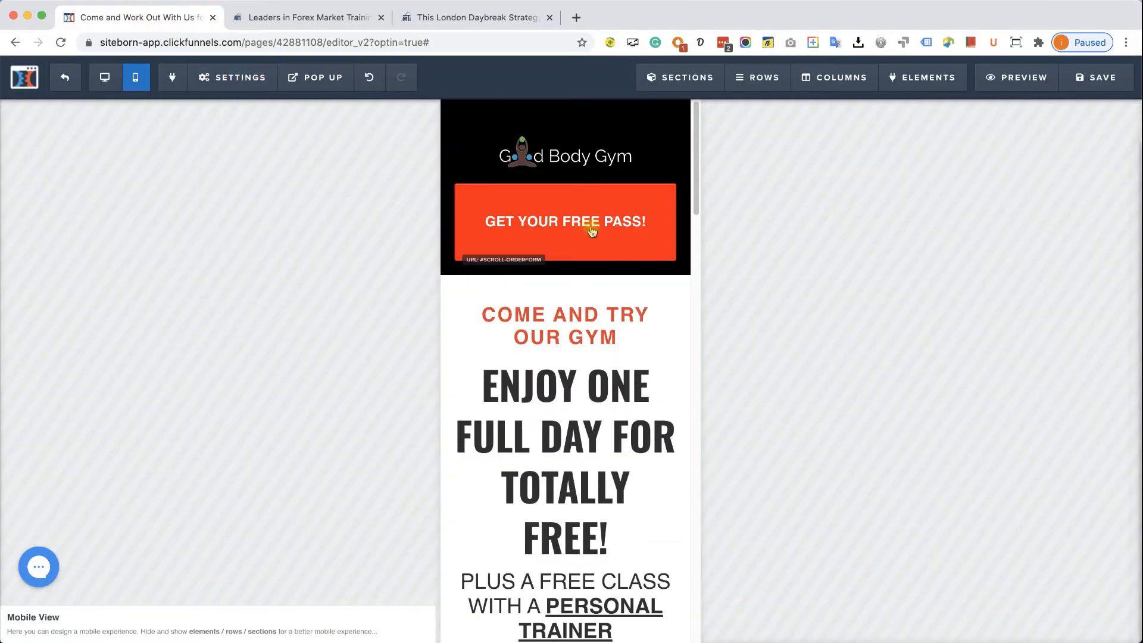
- Set the GET YOUR FREE PASS! header button to Desktop Only and recheck the mobile layout
click(638, 228)
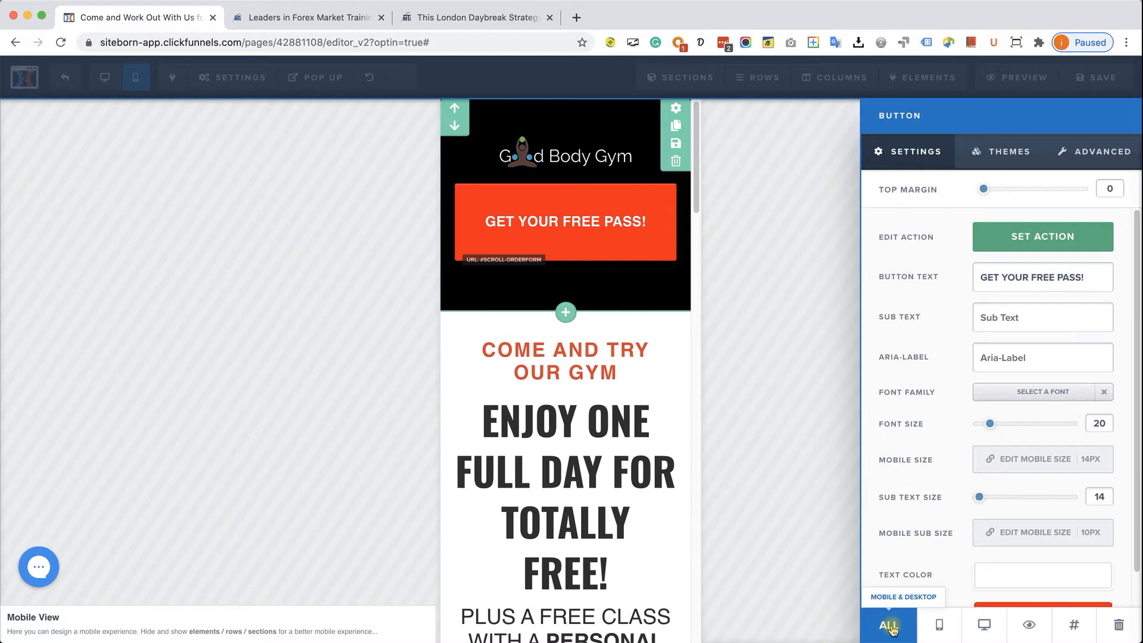
click(985, 625)
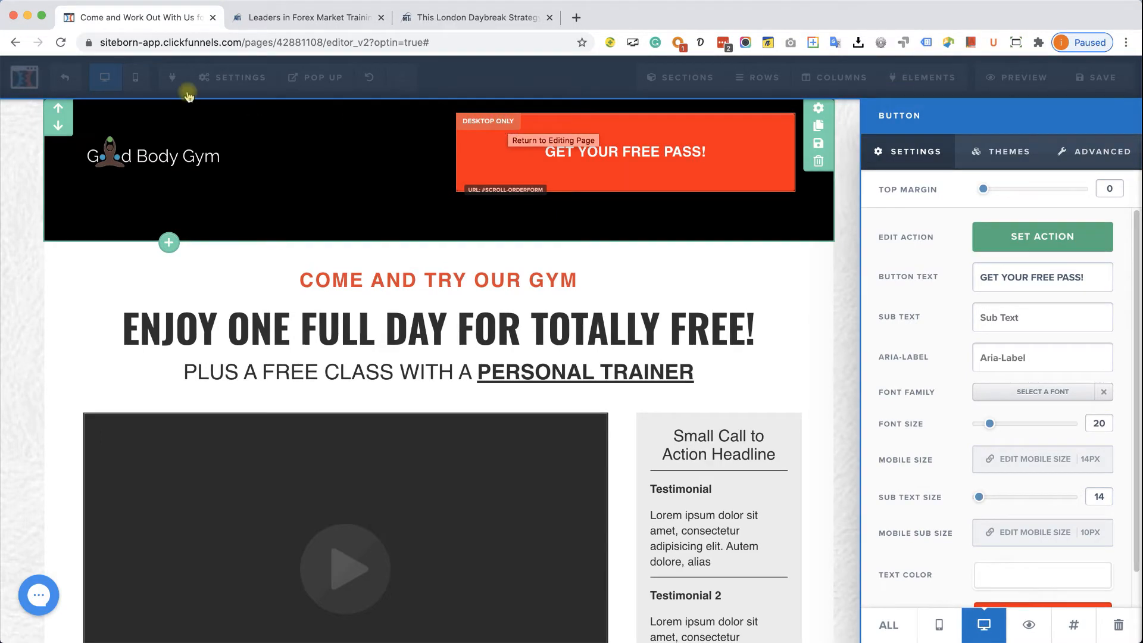
click(138, 78)
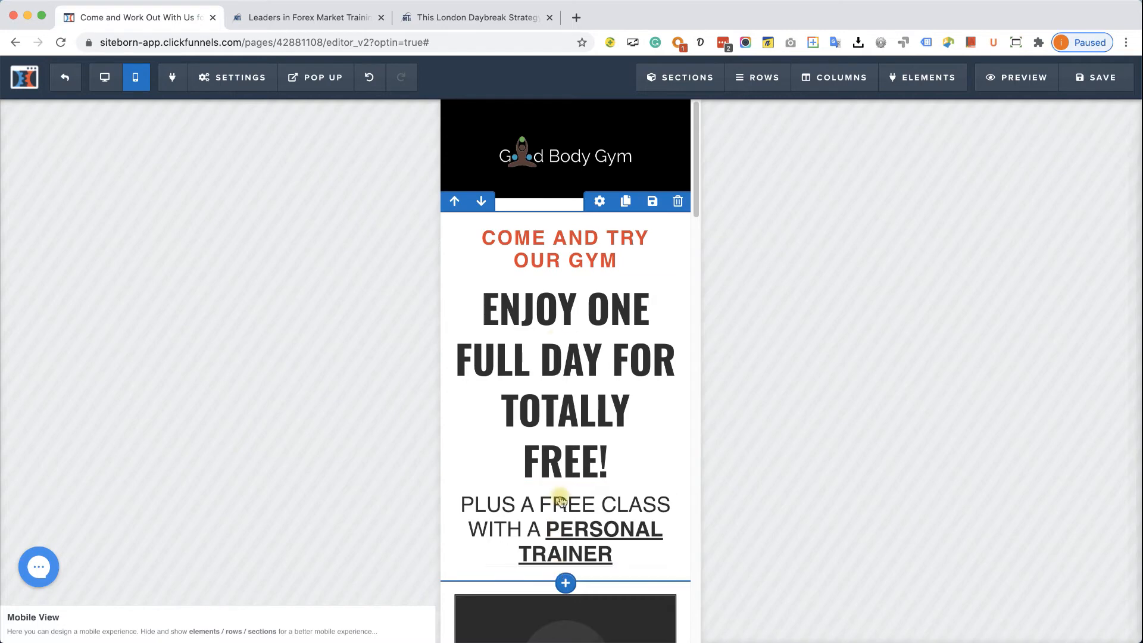
- Set the COME AND TRY OUR GYM tagline's mobile text size to 15px
click(560, 257)
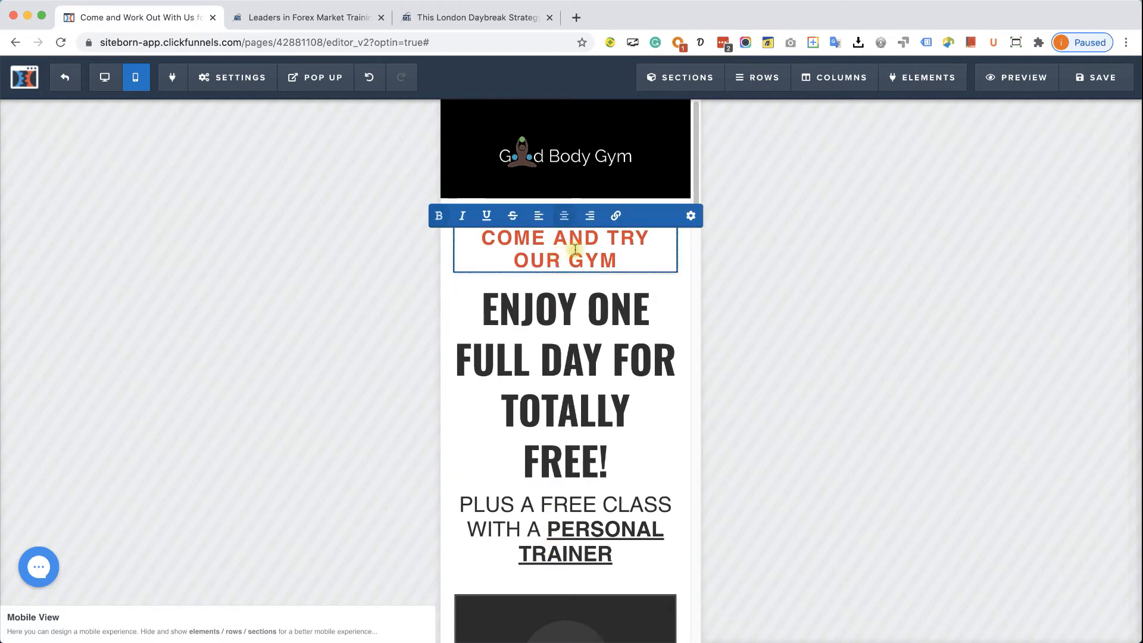
click(690, 217)
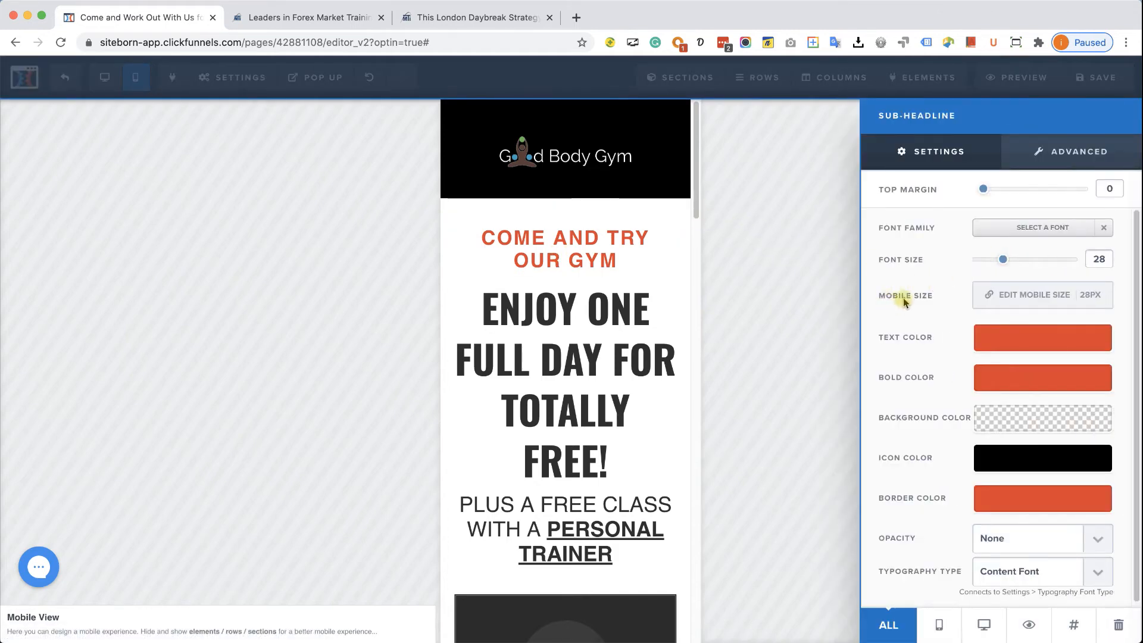
click(1037, 294)
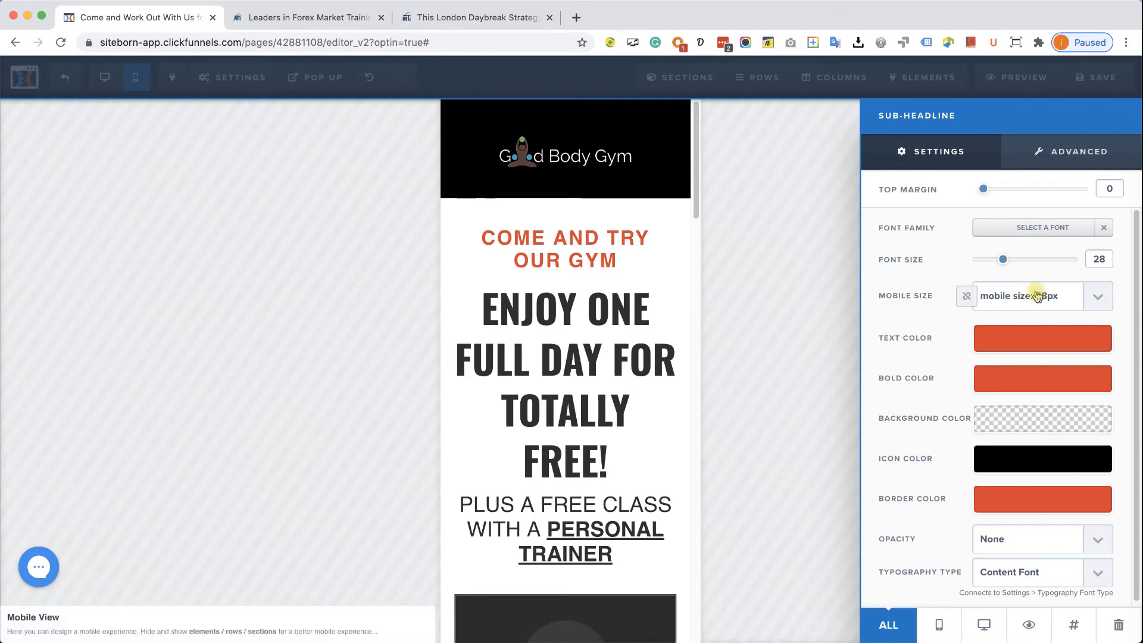
click(1098, 297)
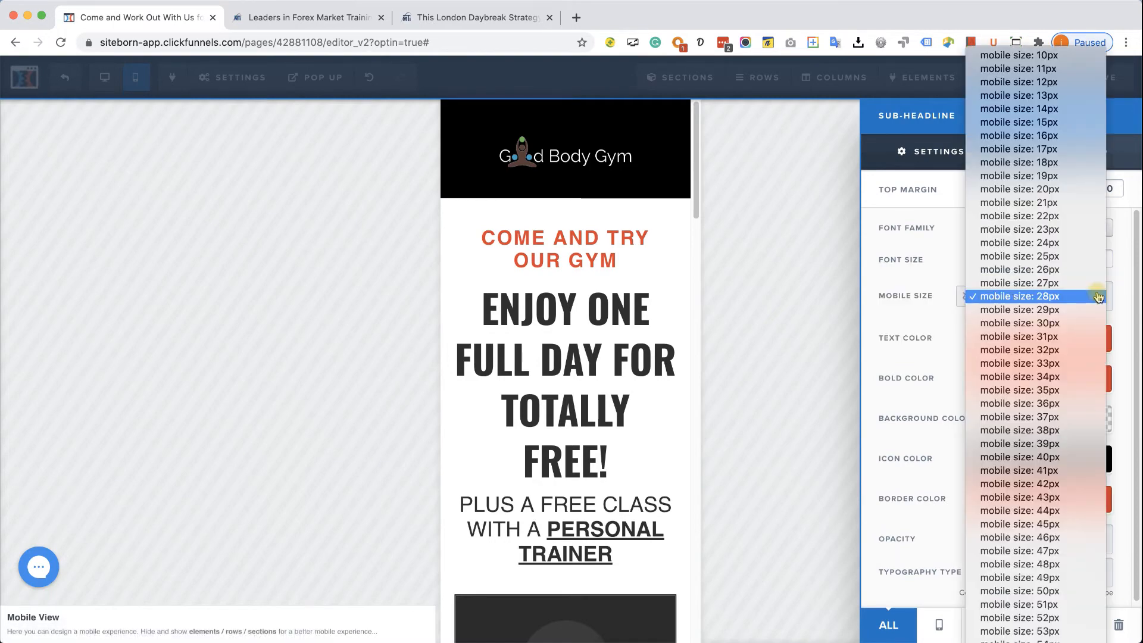
click(1057, 121)
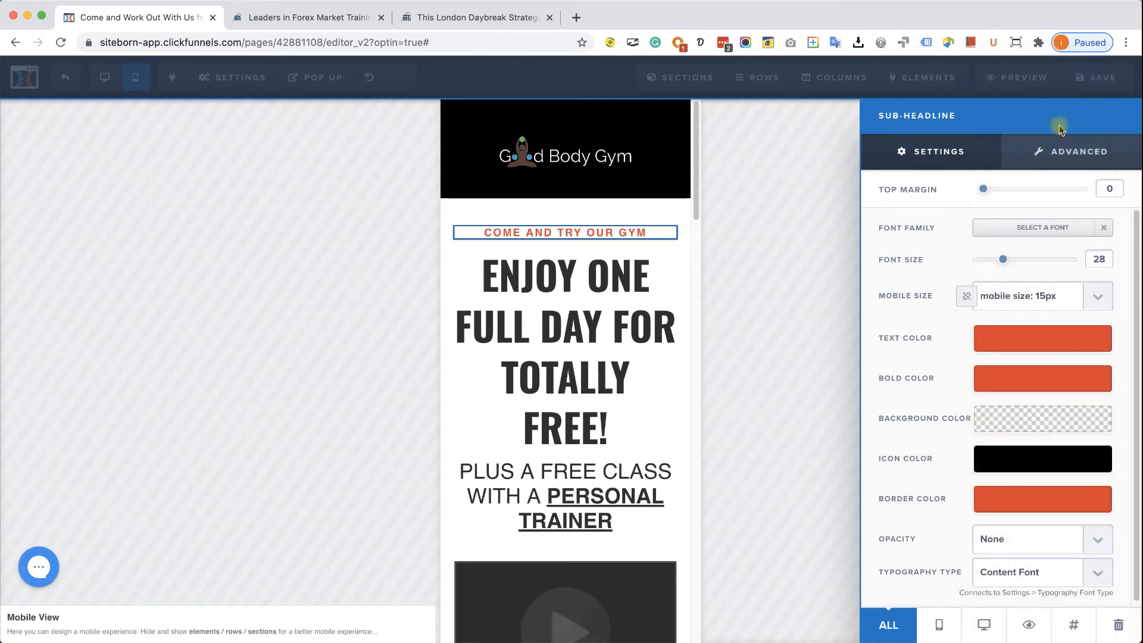
click(573, 305)
- Set the main headline's mobile text size to 30px
click(584, 306)
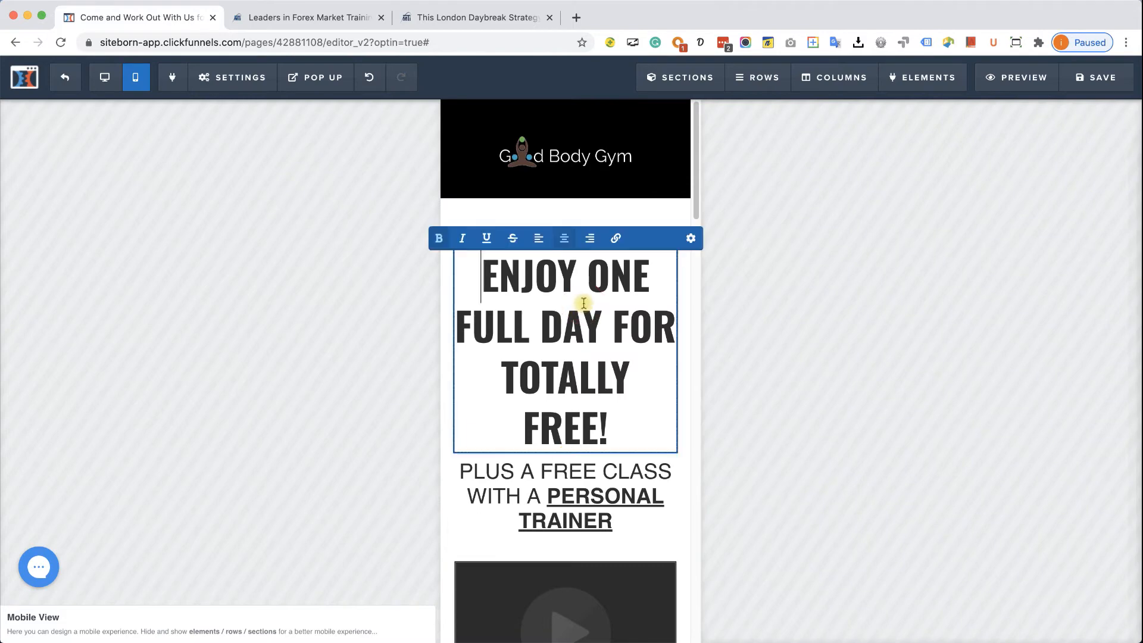
click(692, 239)
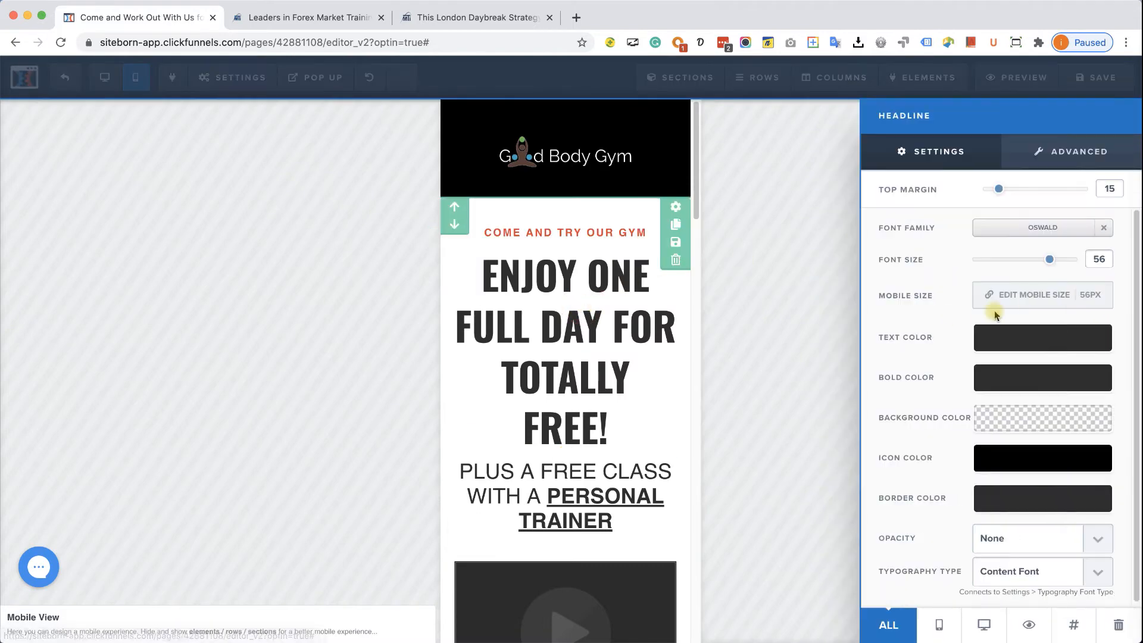
click(1043, 304)
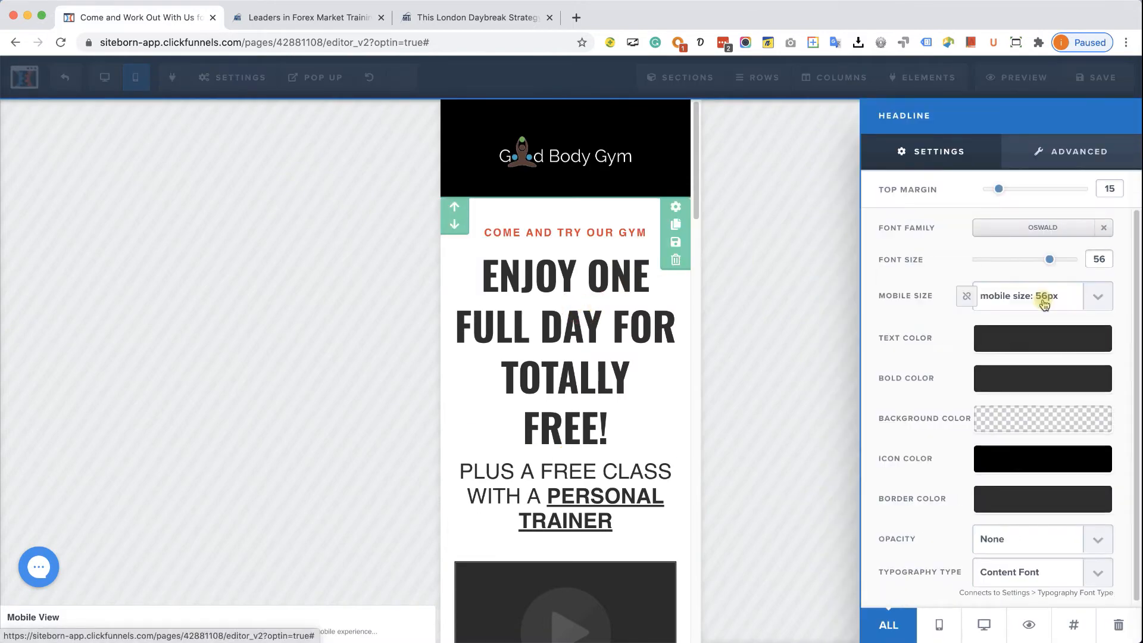
click(1091, 294)
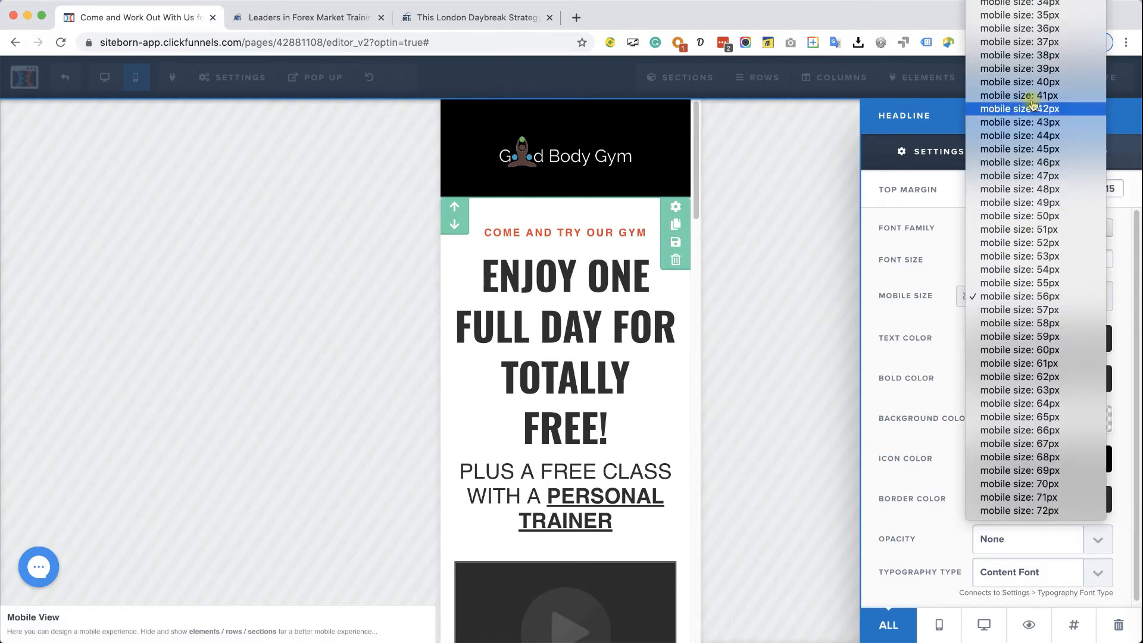
scroll(1052, 9, up, 3)
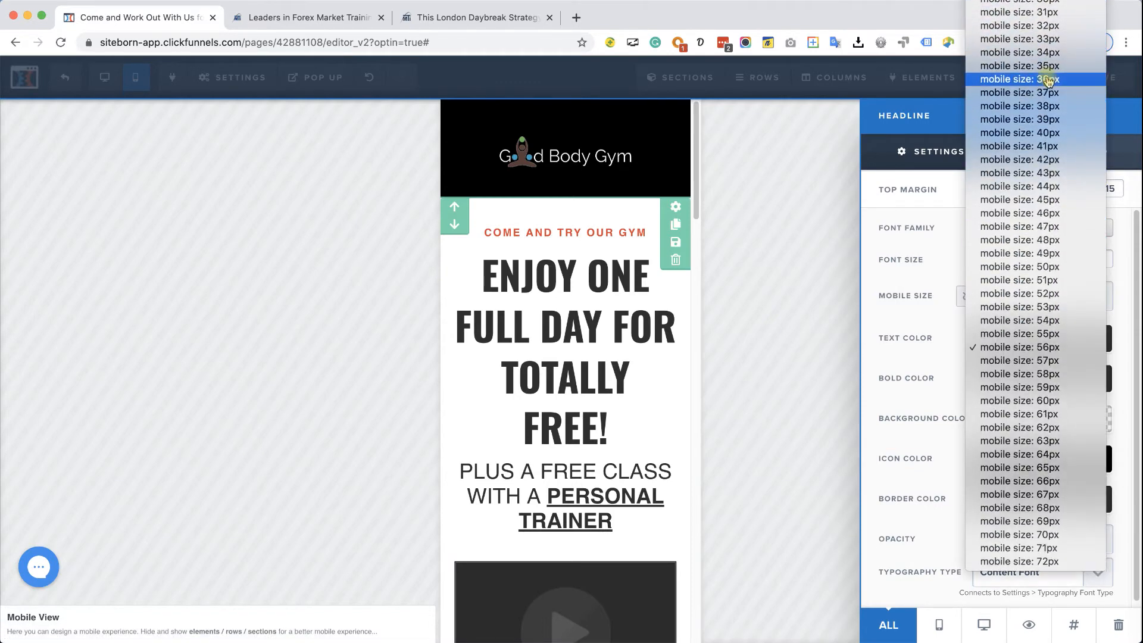
click(1053, 25)
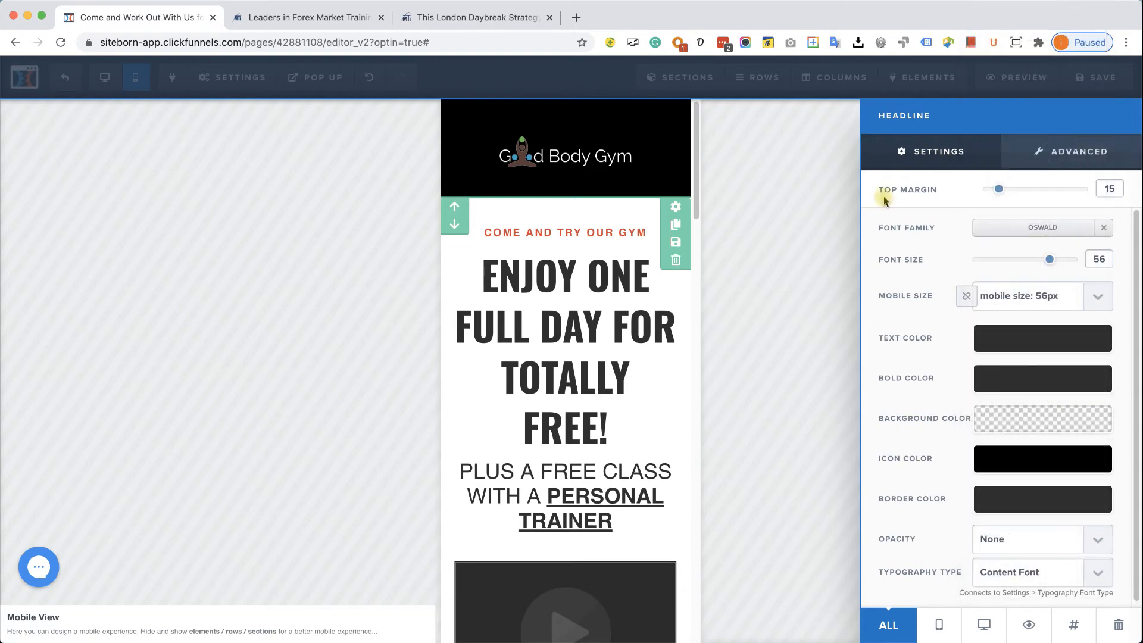
click(592, 359)
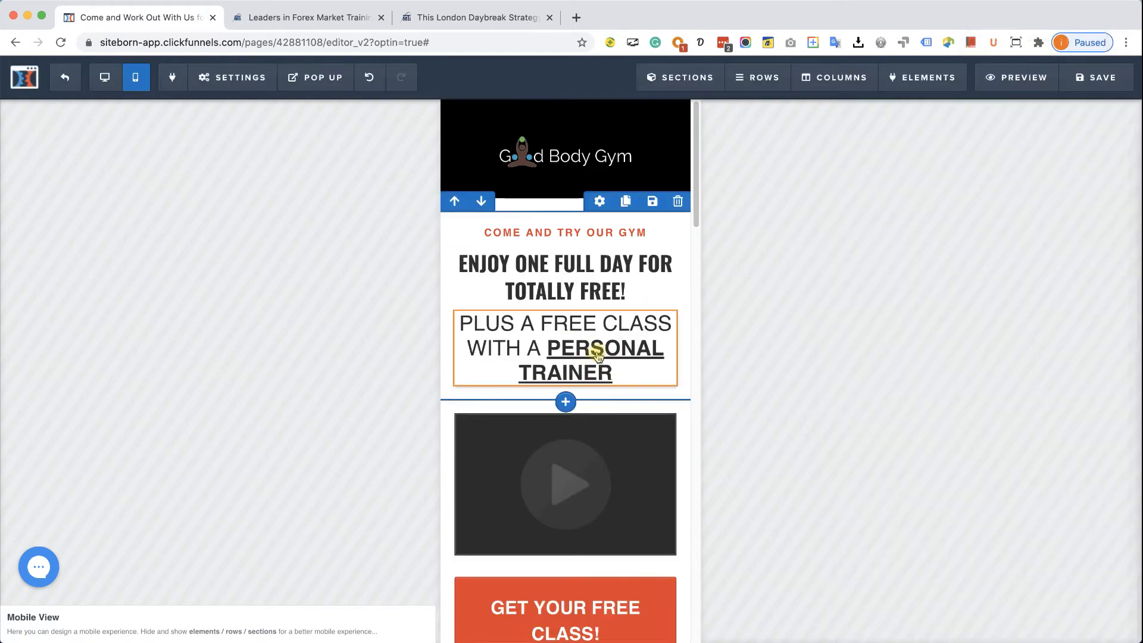
- Set the free-class sub-headline's mobile text size to 20px
click(655, 327)
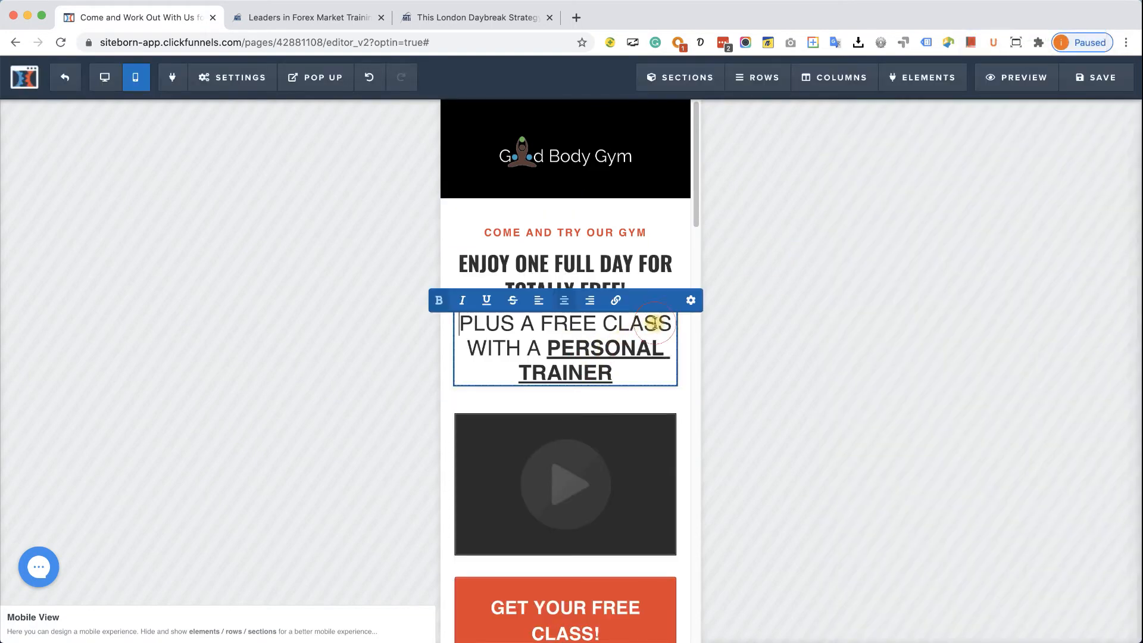
click(689, 301)
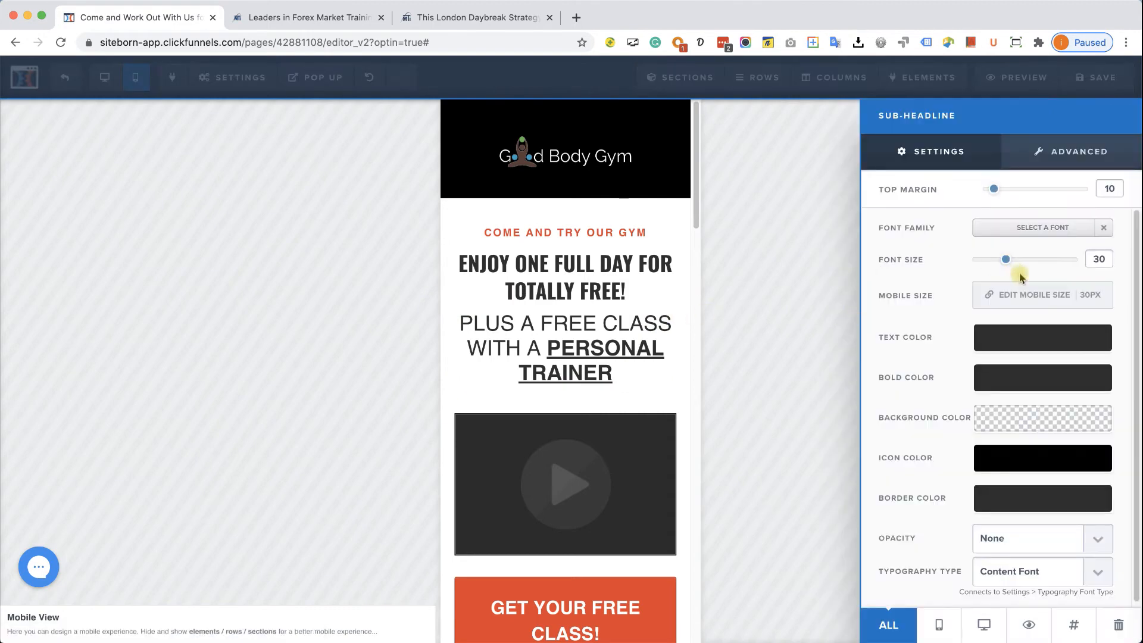
click(1048, 298)
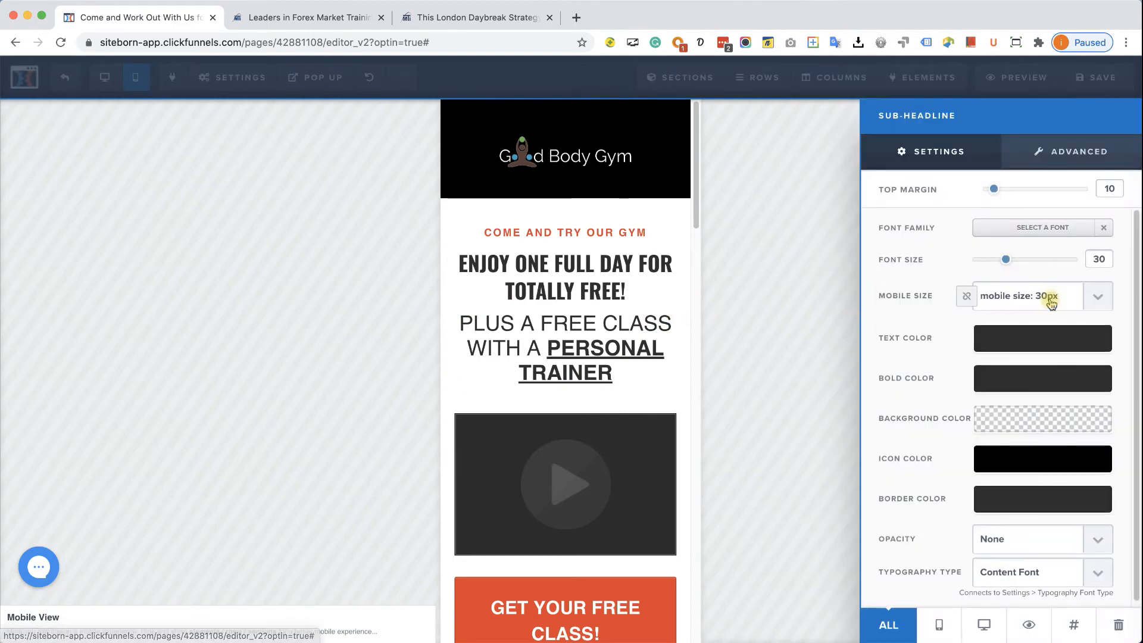
click(1095, 297)
click(1033, 95)
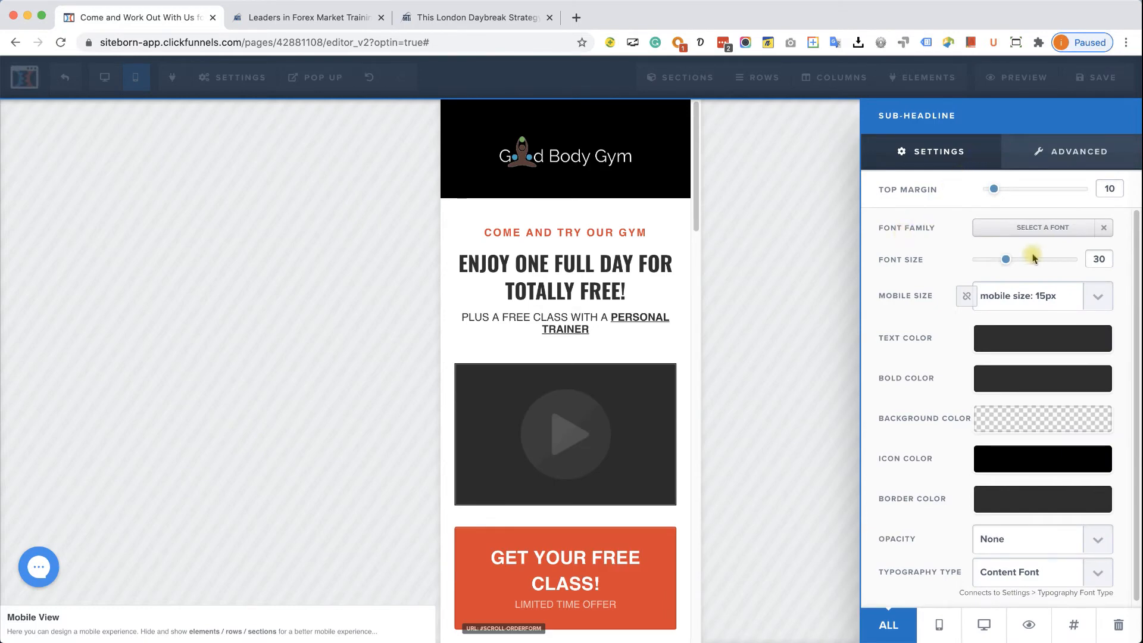
click(1100, 302)
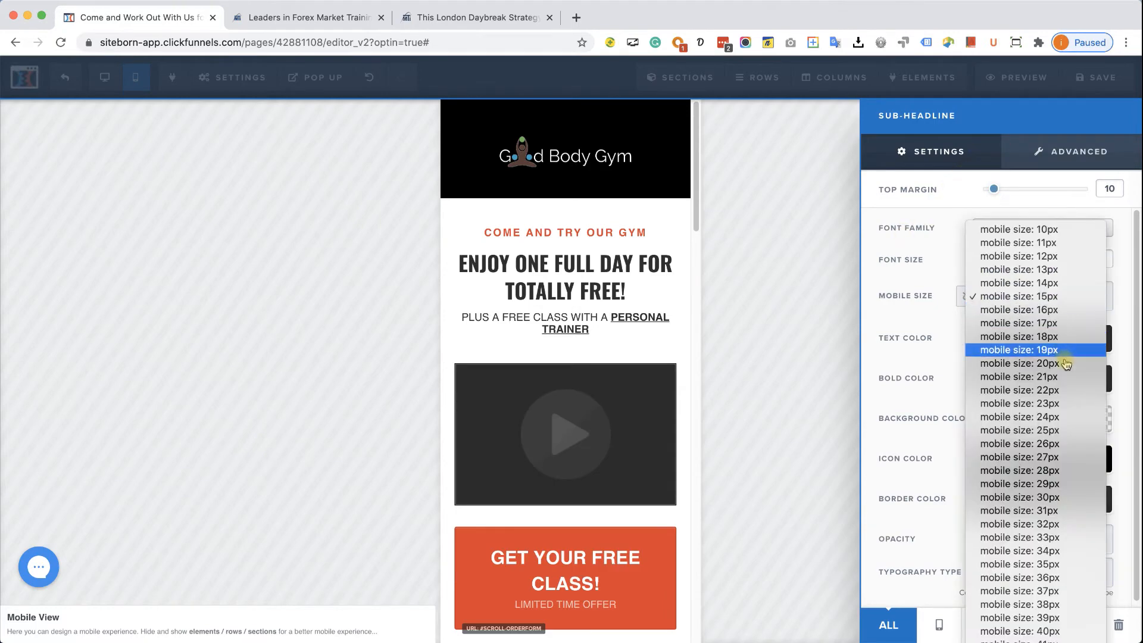
click(1047, 368)
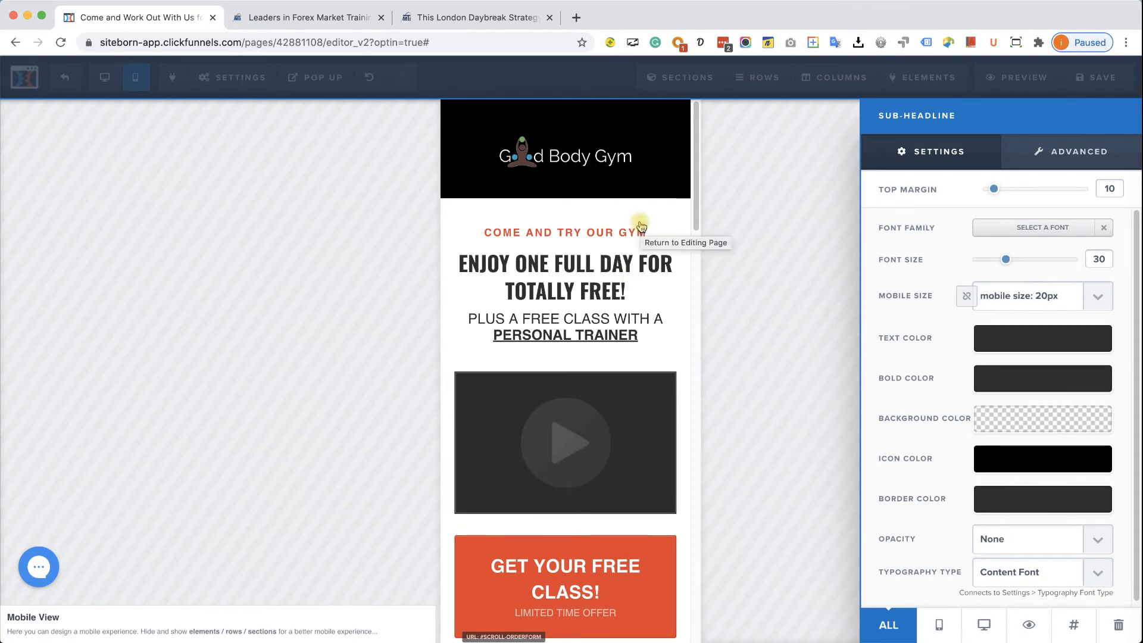
click(695, 199)
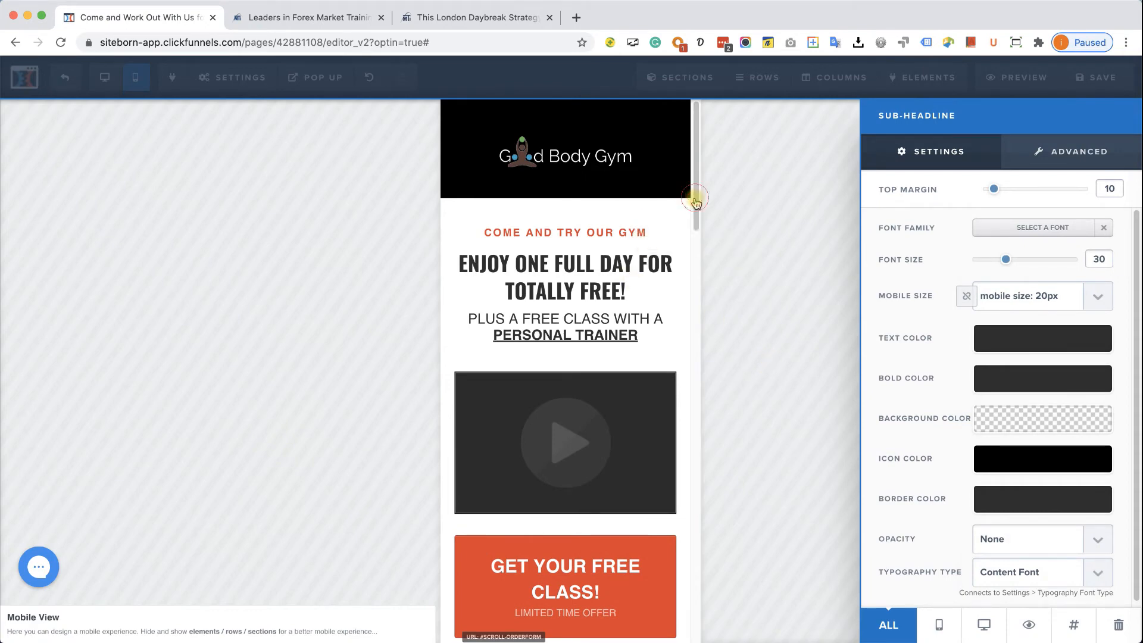
drag(695, 220, 695, 287)
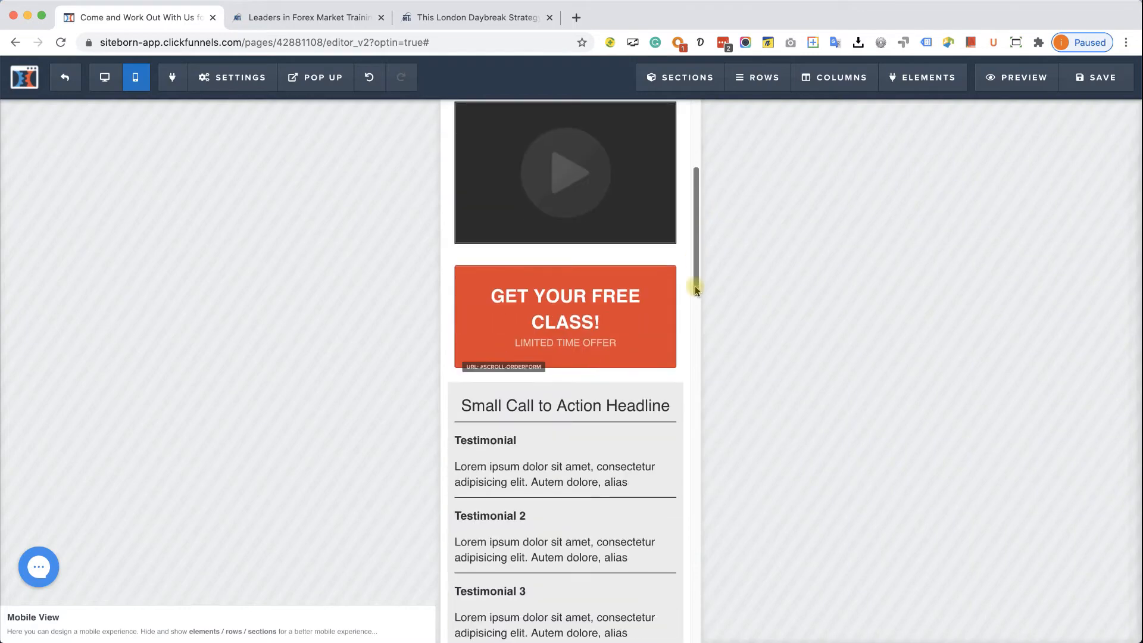
- Give the GET YOUR FREE CLASS! button a 15px mobile text size
click(573, 299)
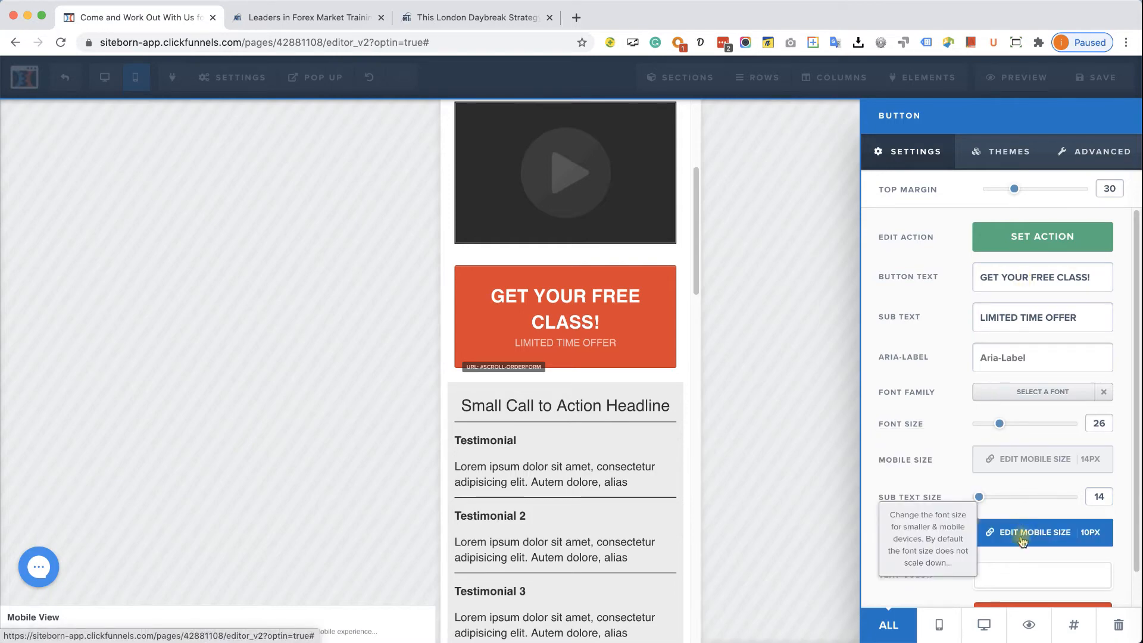
click(1054, 466)
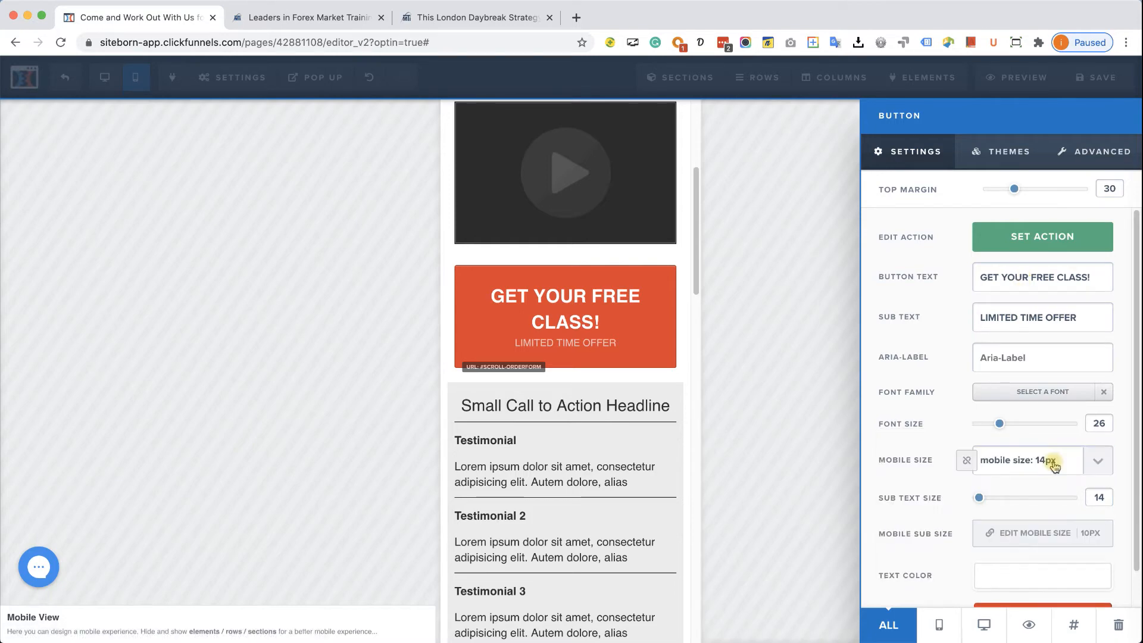
click(1097, 463)
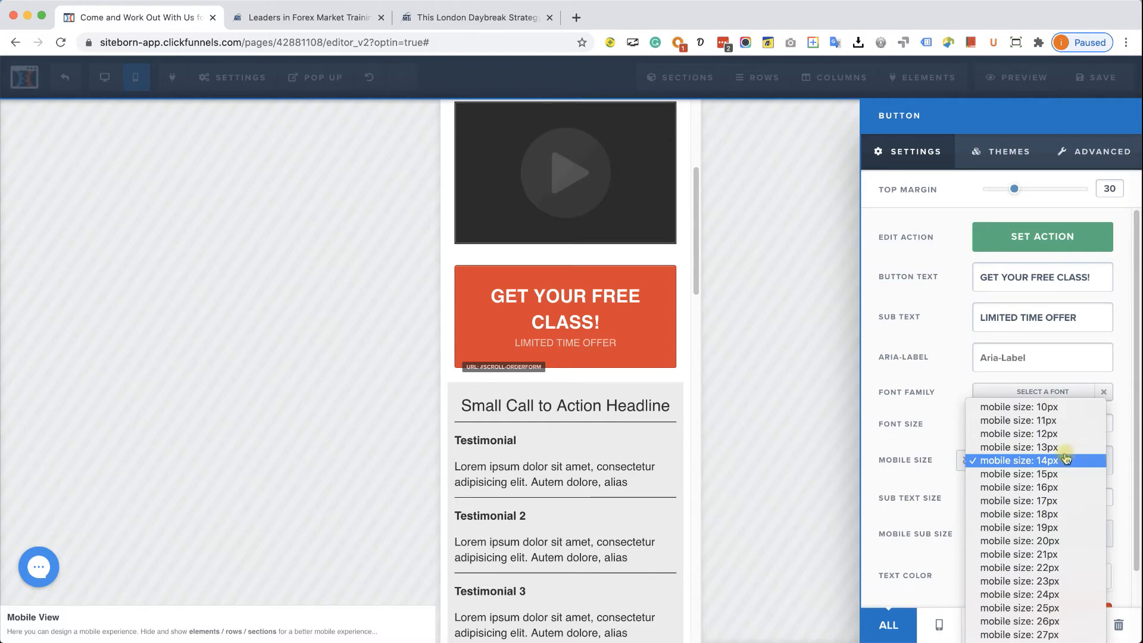
click(1057, 410)
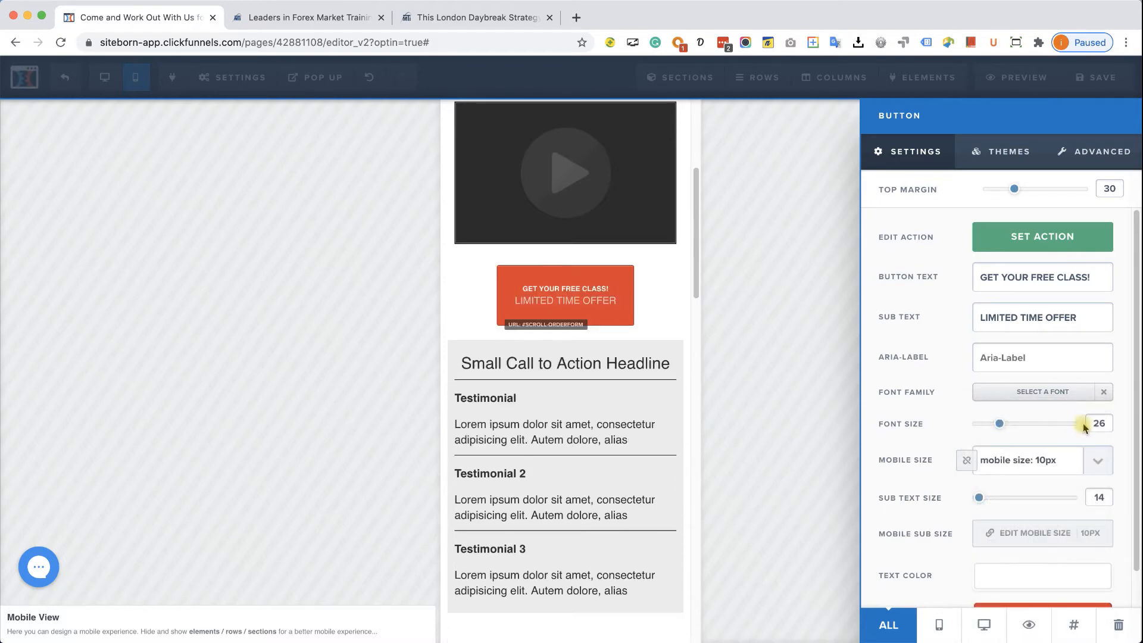
click(1094, 459)
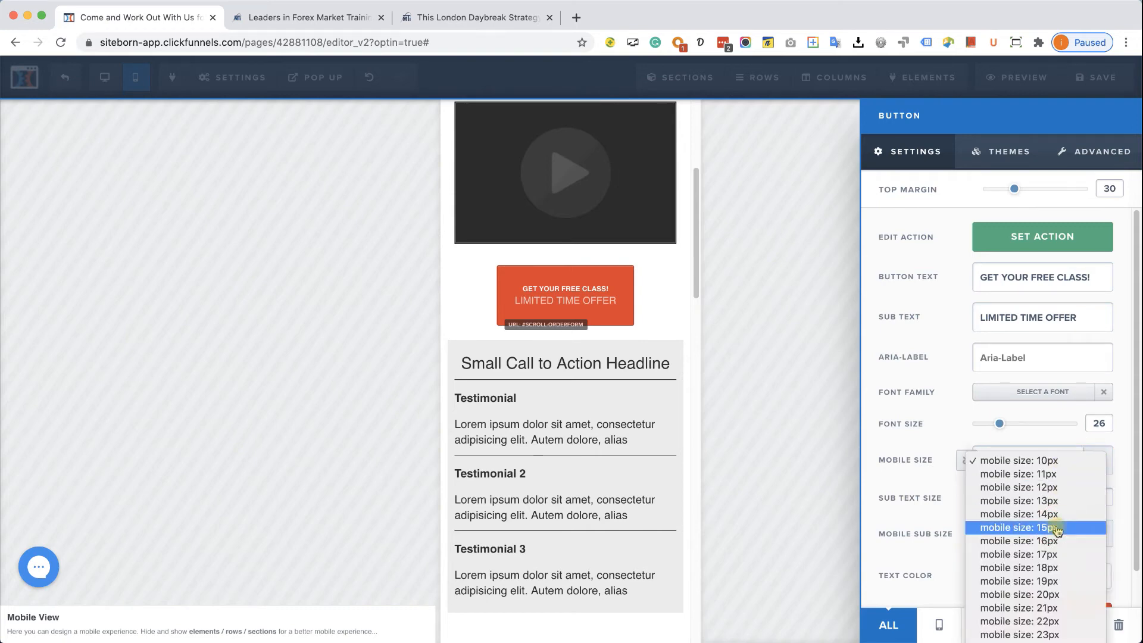
click(1057, 527)
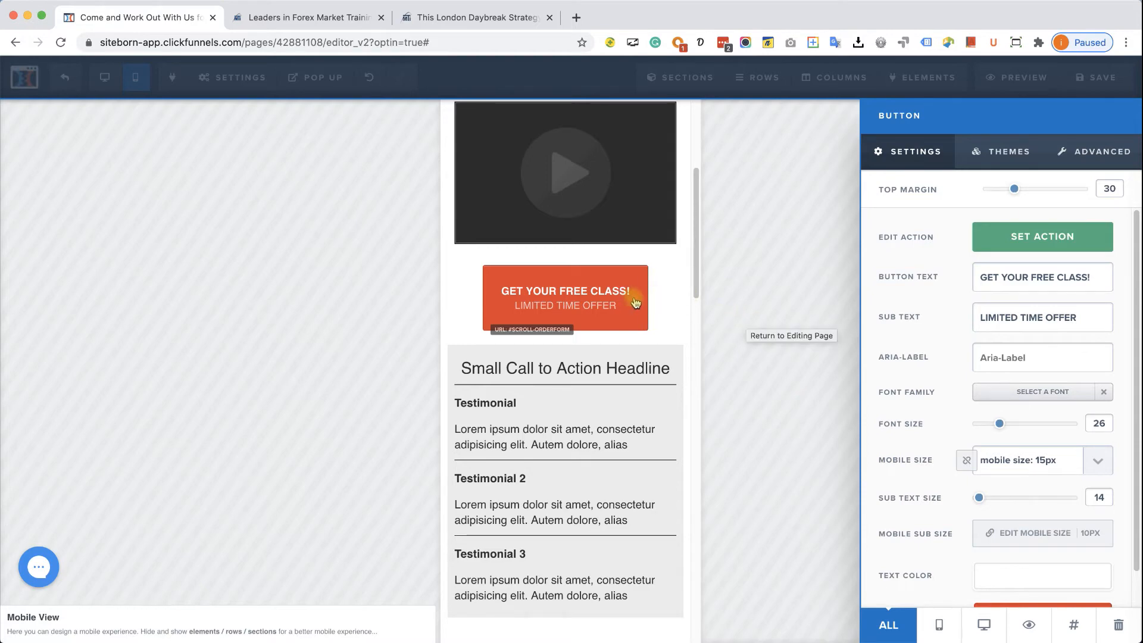
click(695, 266)
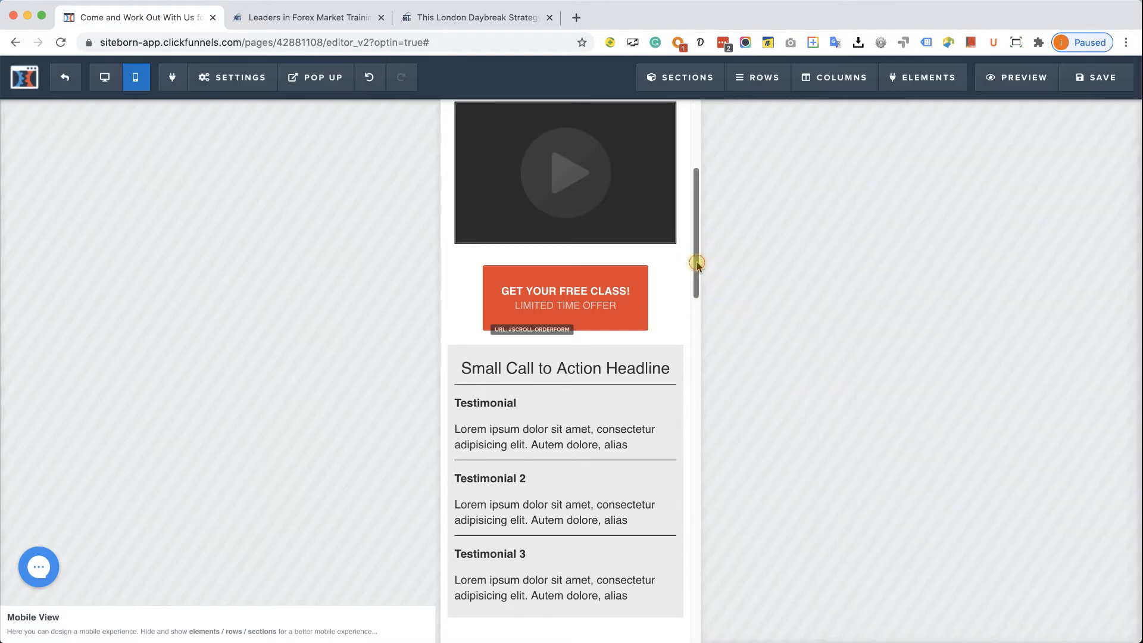
scroll(700, 285, down, 3)
- Scroll the mobile layout down to the black VIP Trading London Daybreak section above the signup form
scroll(705, 307, down, 5)
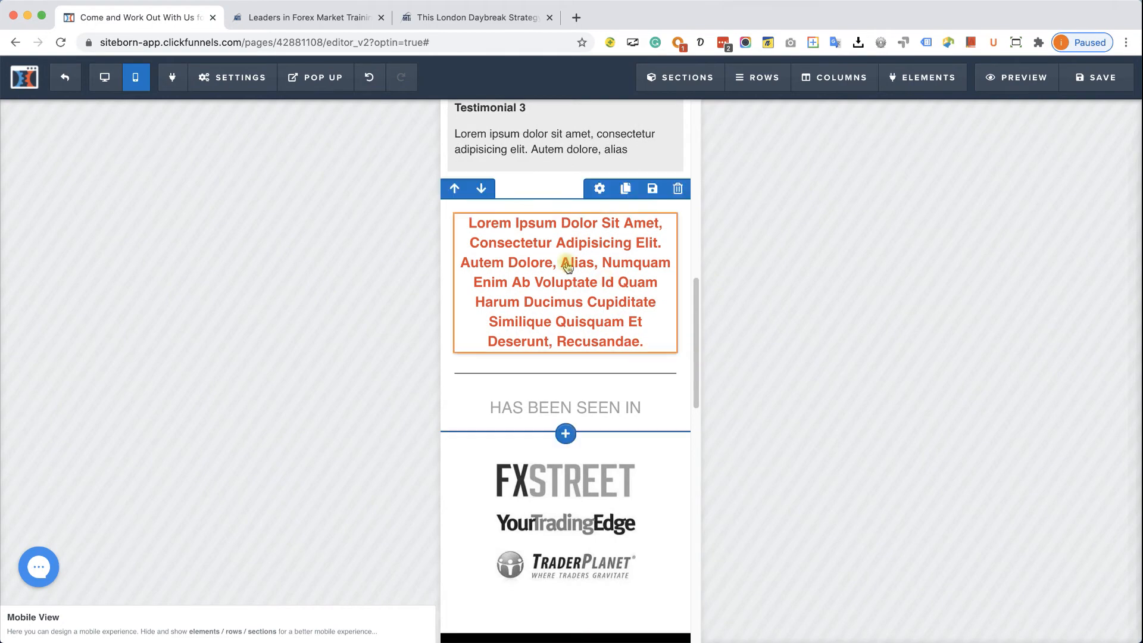
drag(696, 380, 701, 477)
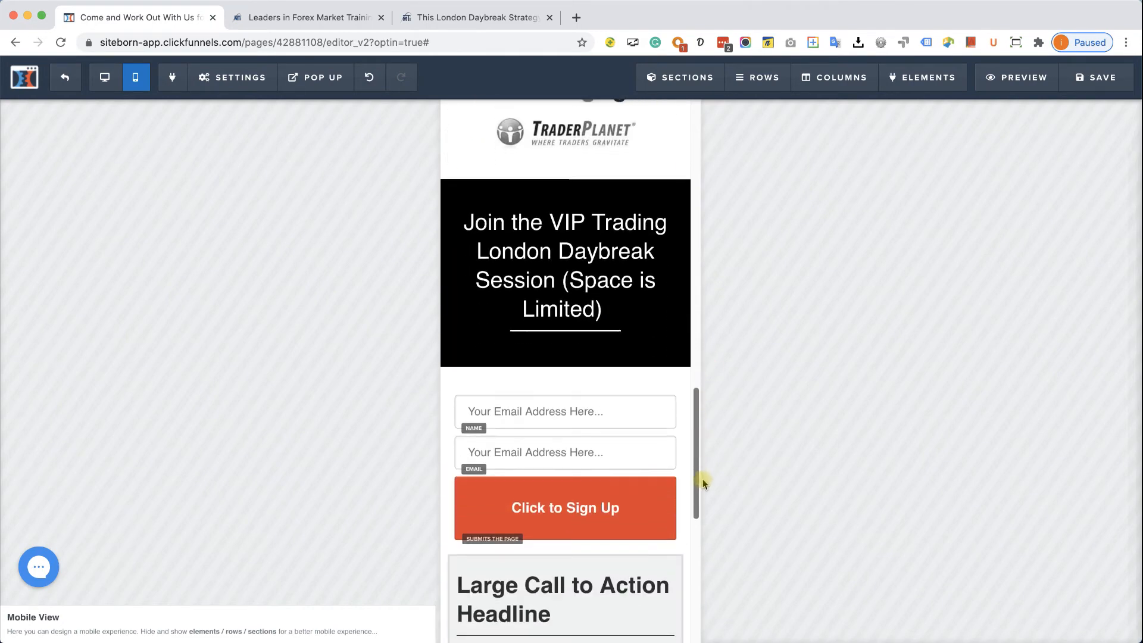
drag(694, 459, 711, 152)
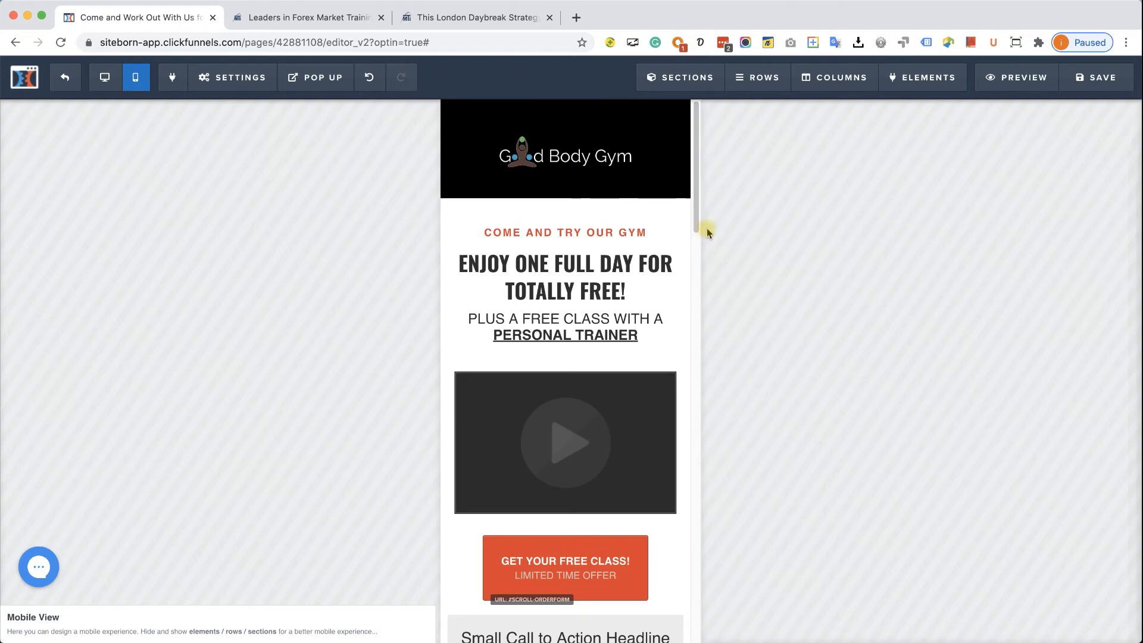
drag(692, 218, 697, 480)
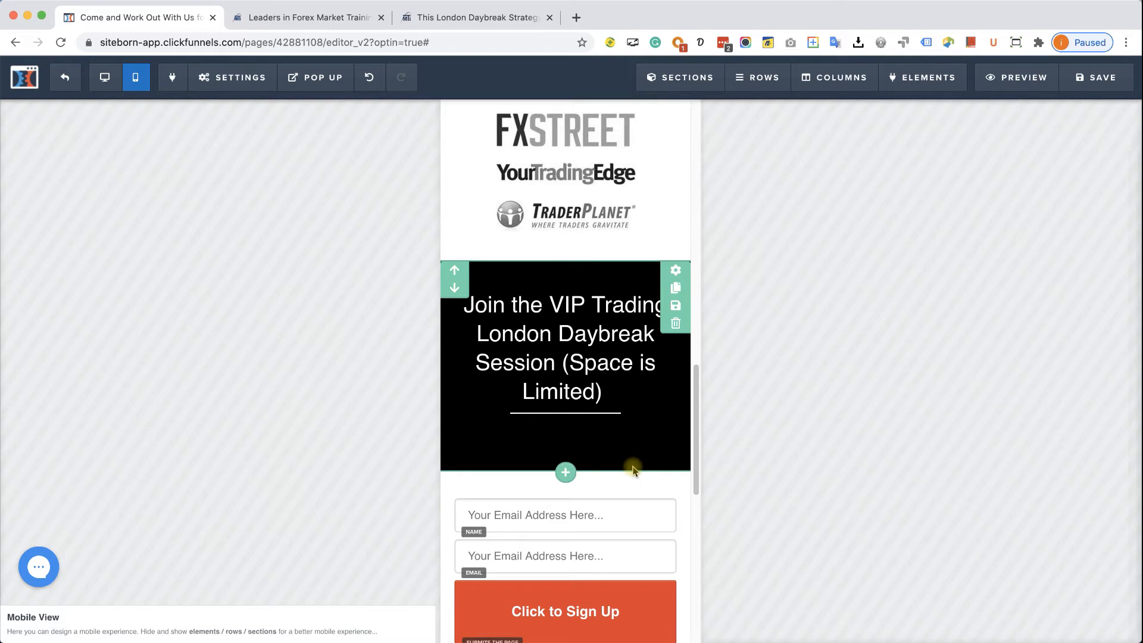
- Duplicate the VIP Trading headline section and make the original section desktop-only
click(676, 288)
scroll(680, 285, down, 5)
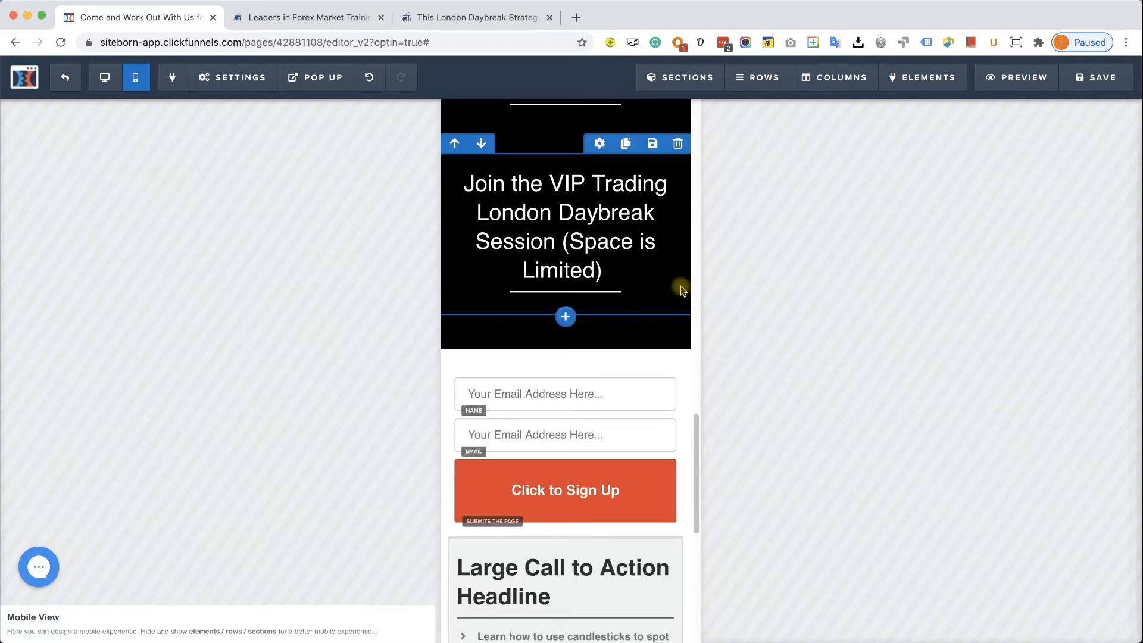
scroll(653, 331, up, 1)
scroll(654, 333, up, 4)
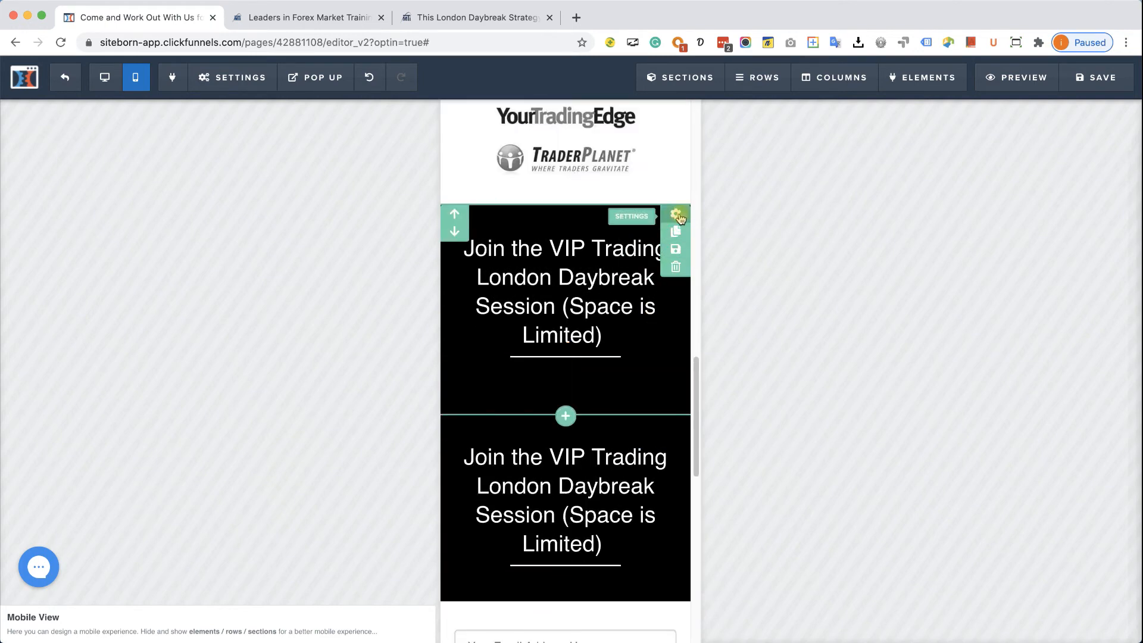
click(677, 215)
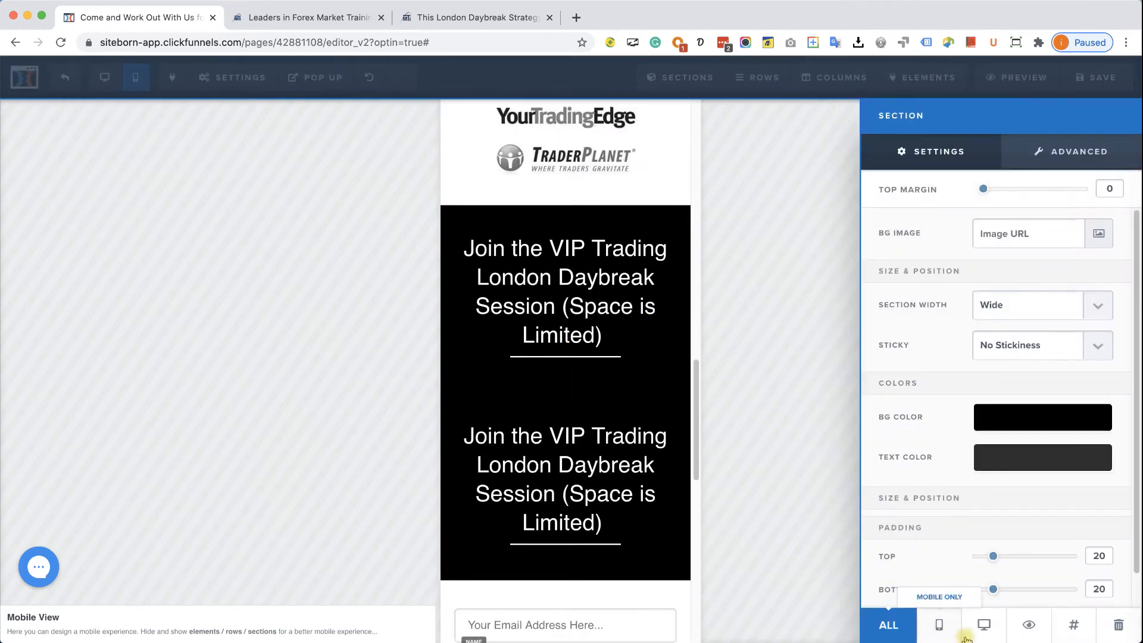
click(982, 624)
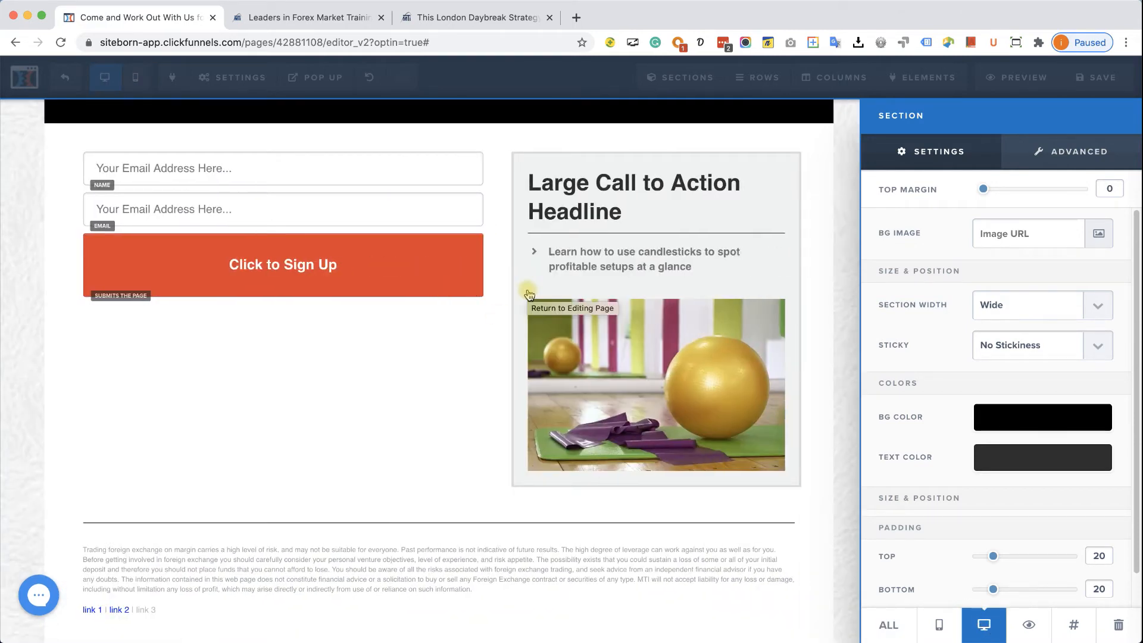
click(467, 386)
scroll(592, 374, up, 5)
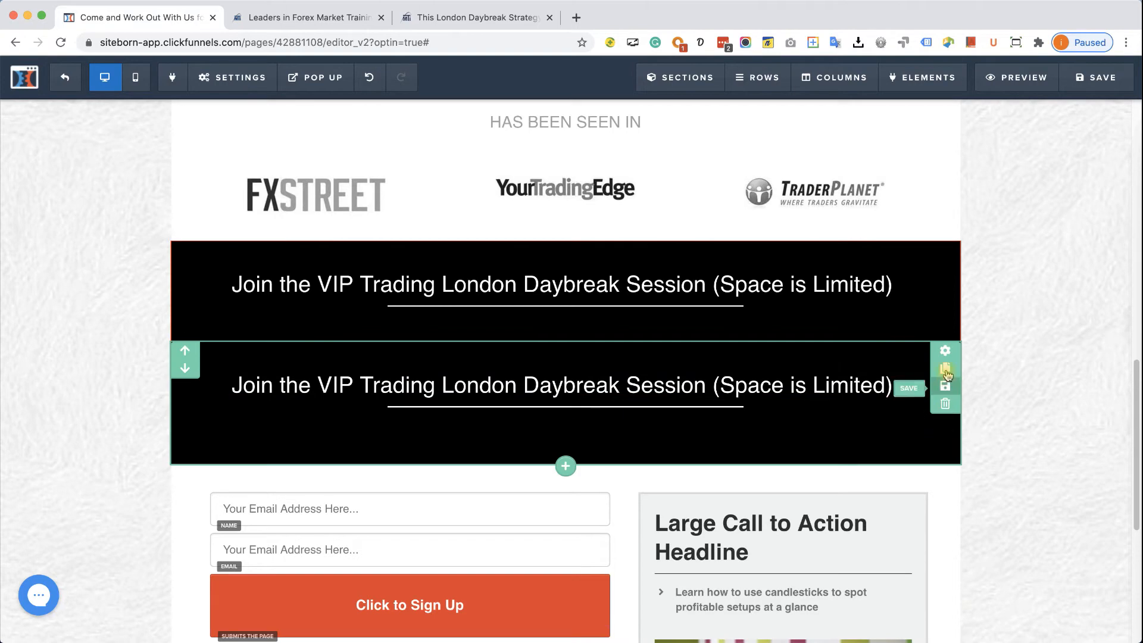
- Make the duplicated VIP Trading section show on mobile only
click(951, 353)
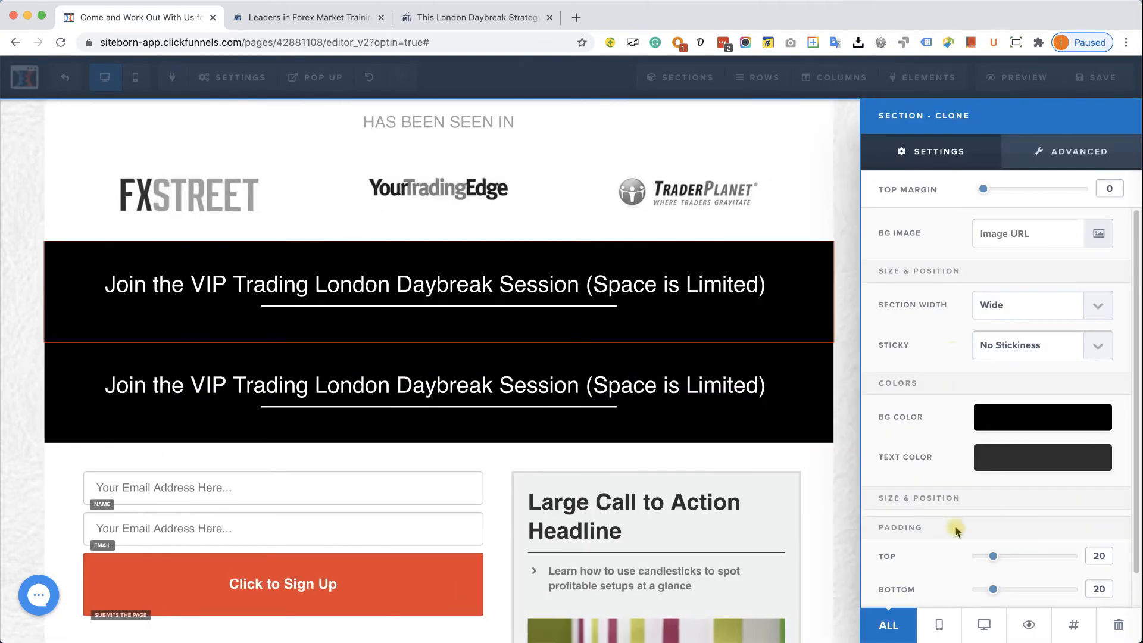
click(949, 626)
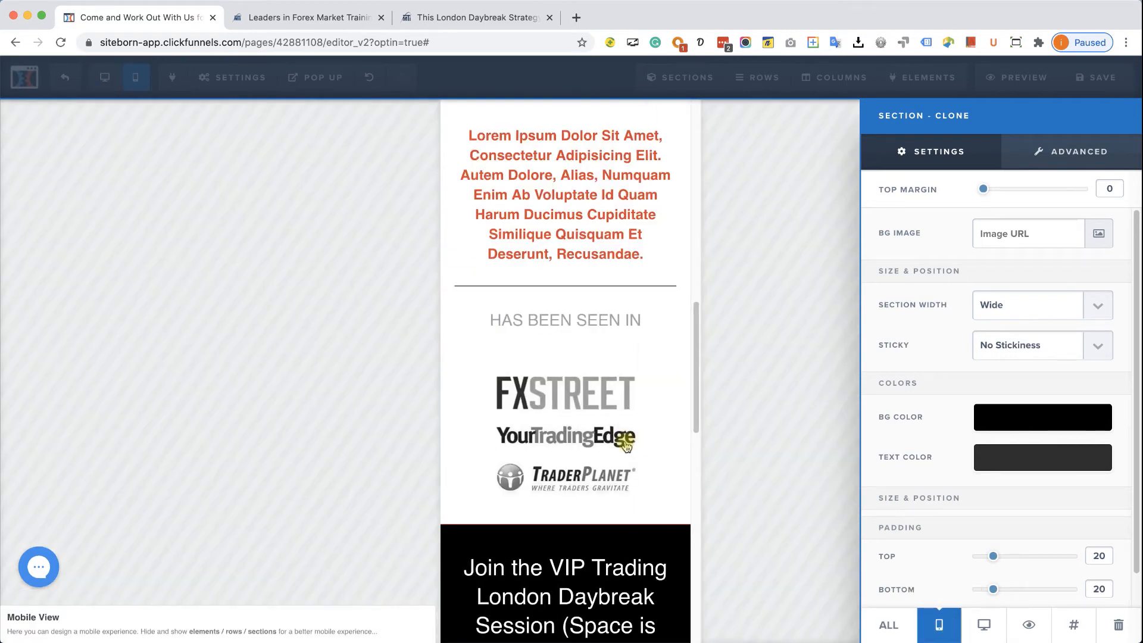
click(693, 394)
click(655, 399)
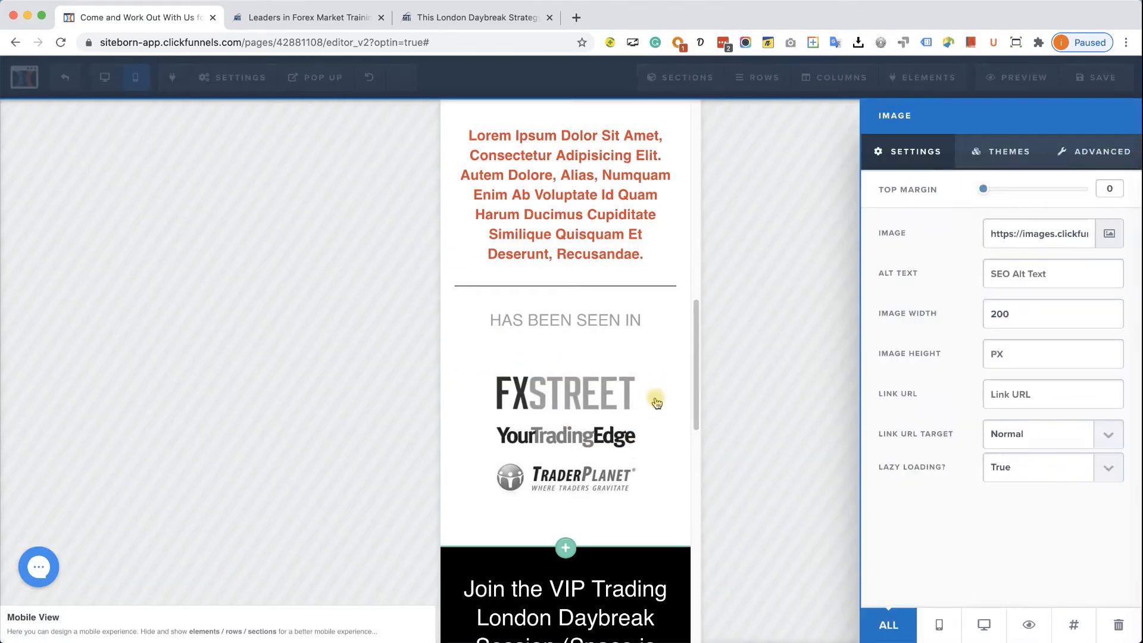
click(650, 484)
scroll(653, 494, down, 5)
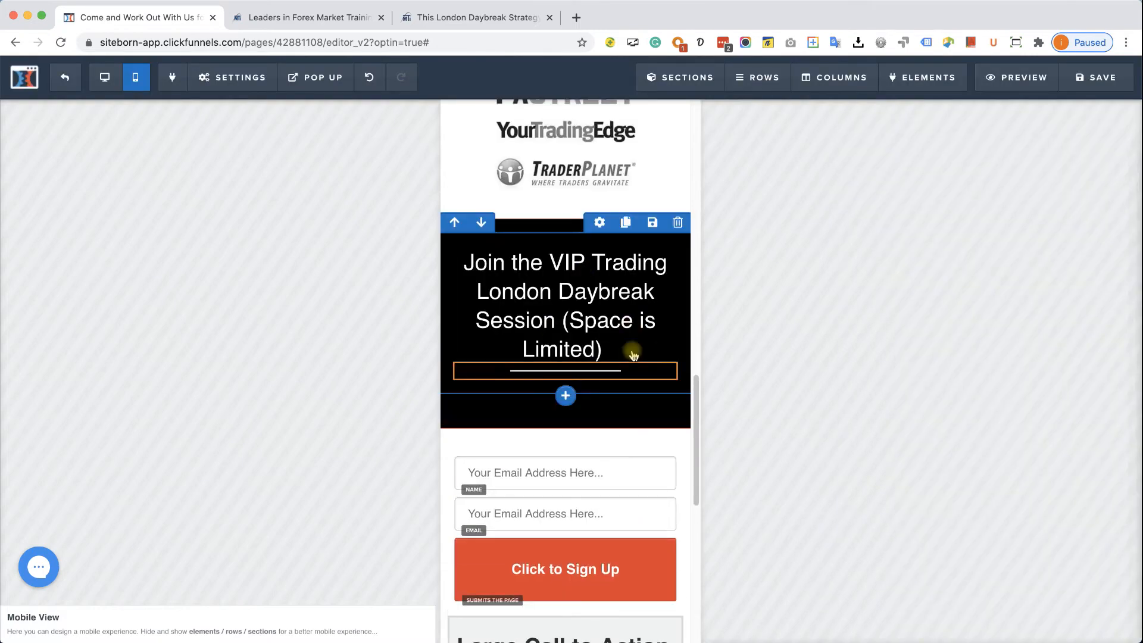
- Give the mobile VIP section a blue (#0075b2) background
click(676, 229)
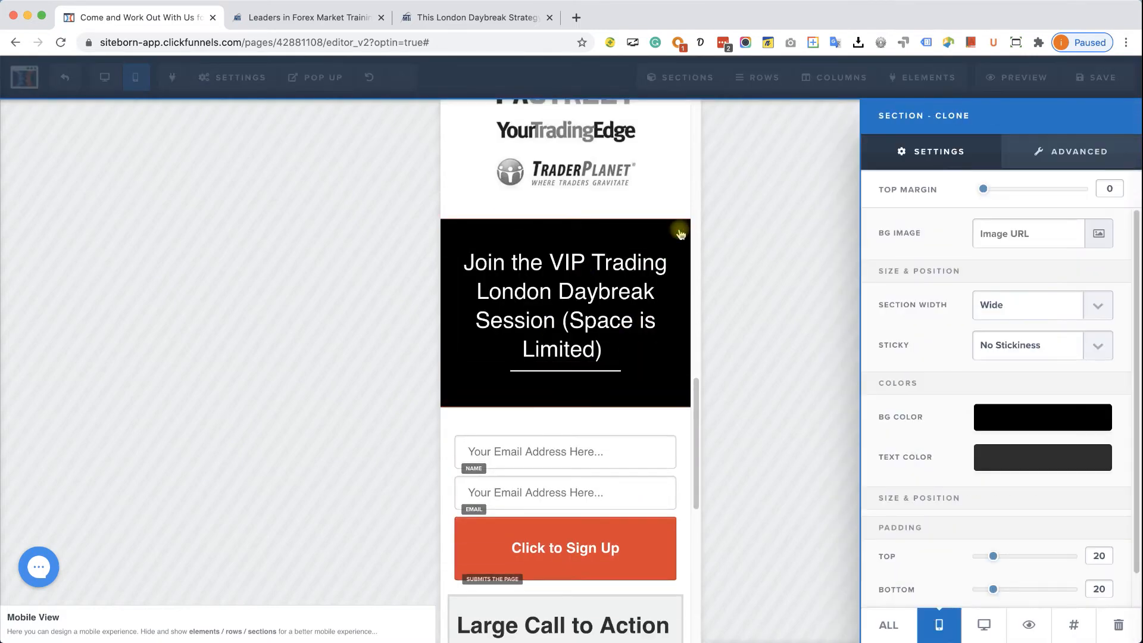
click(1036, 427)
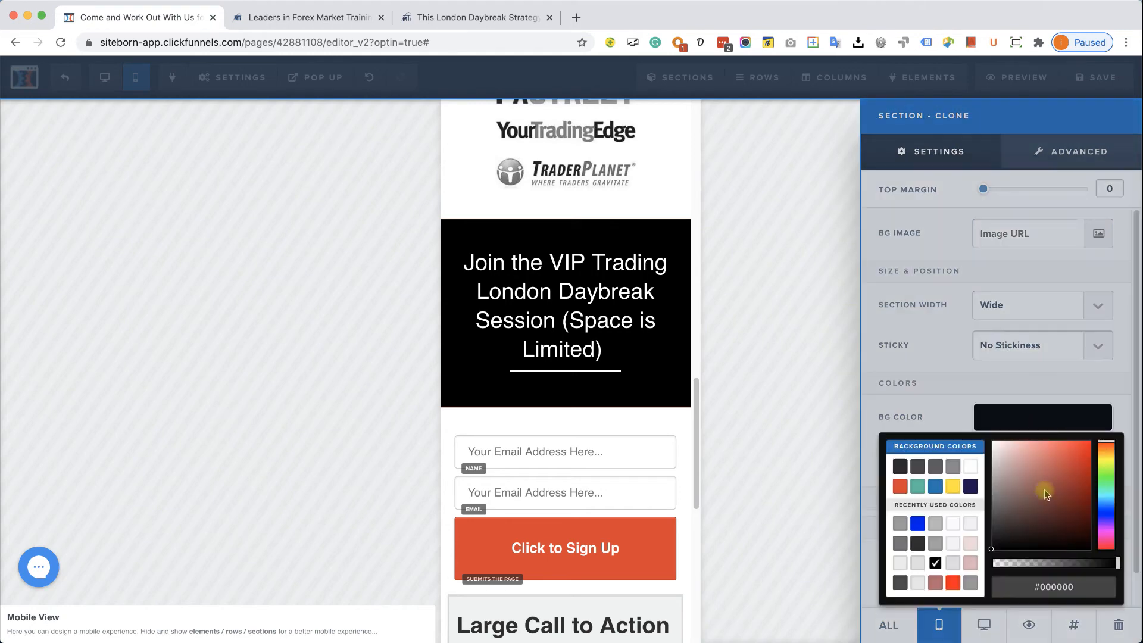
click(935, 487)
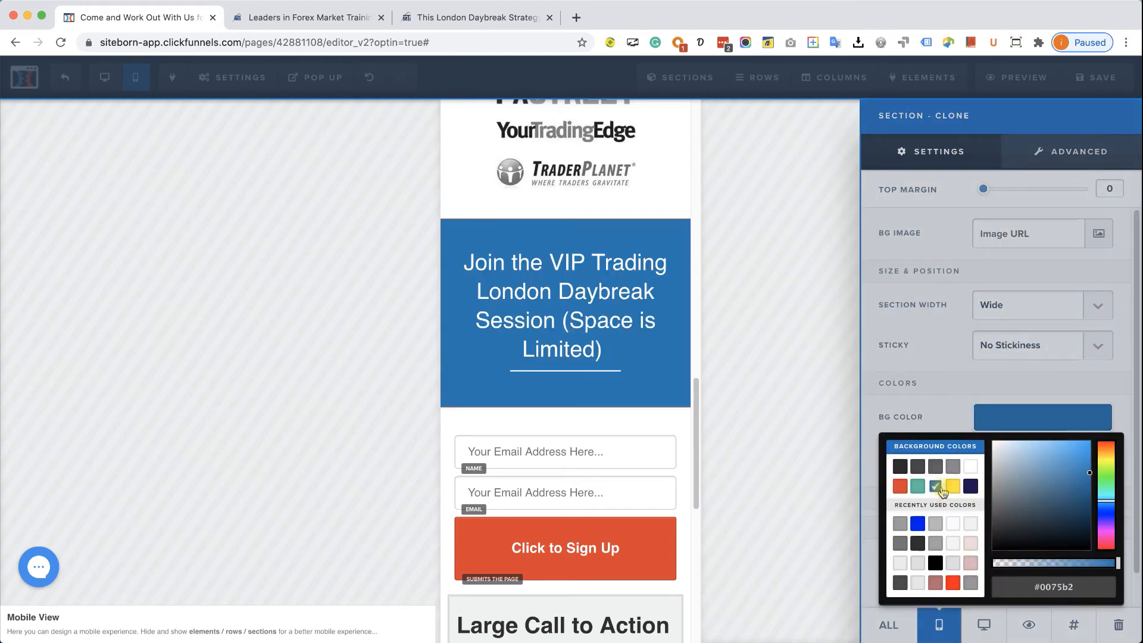
click(807, 442)
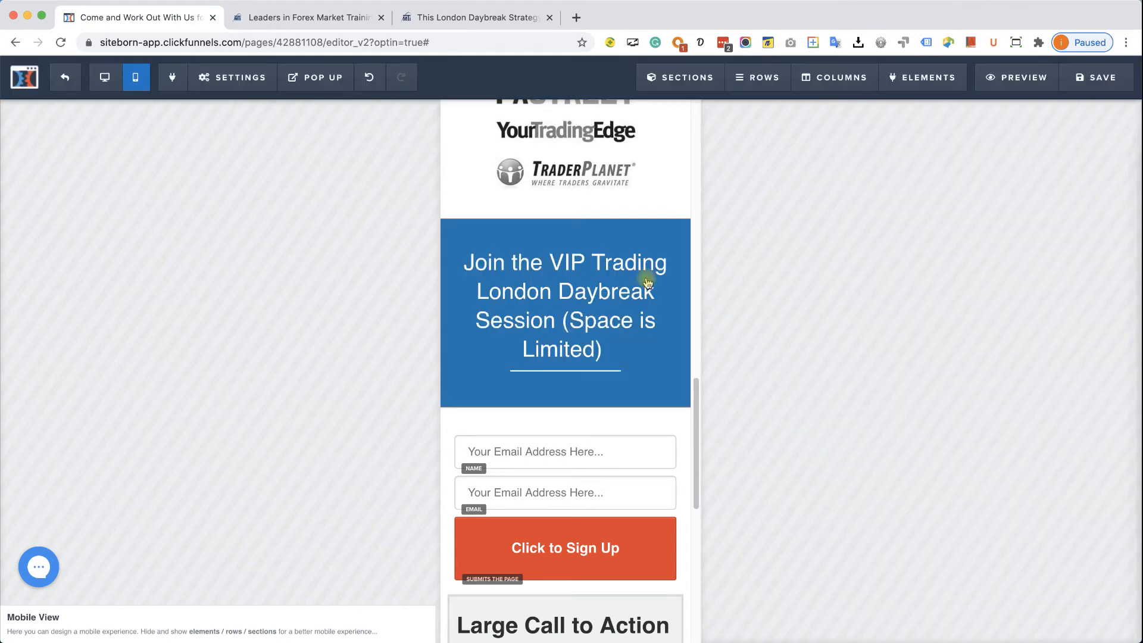
- Review the gym page in both Desktop and Mobile layouts
scroll(679, 345, up, 3)
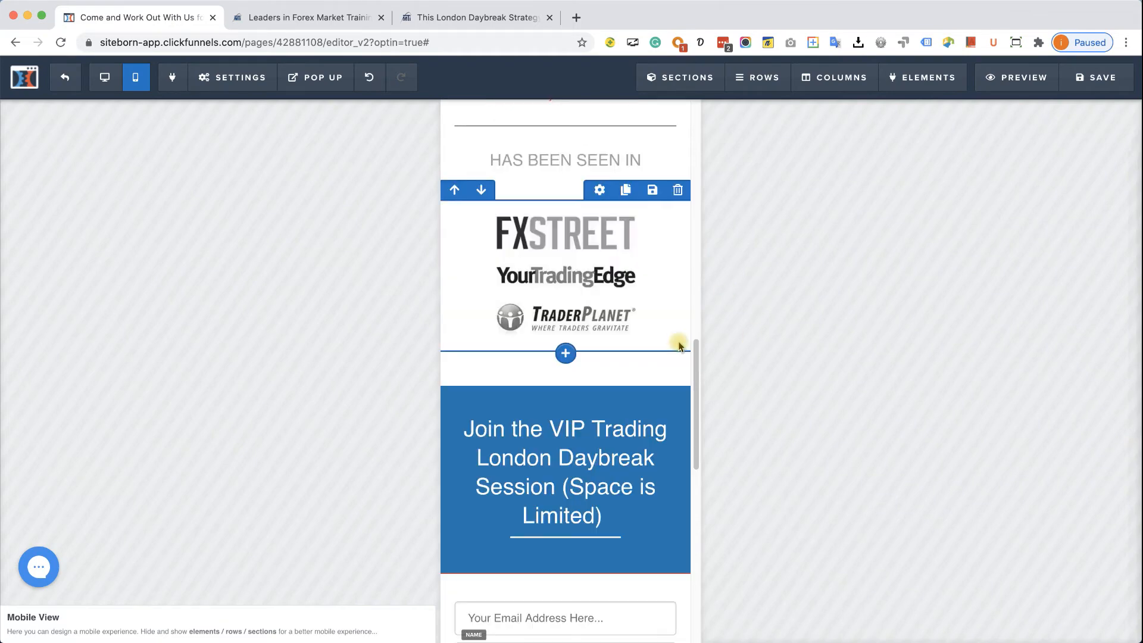
scroll(679, 344, up, 10)
scroll(667, 357, down, 6)
scroll(665, 359, down, 9)
scroll(627, 368, up, 5)
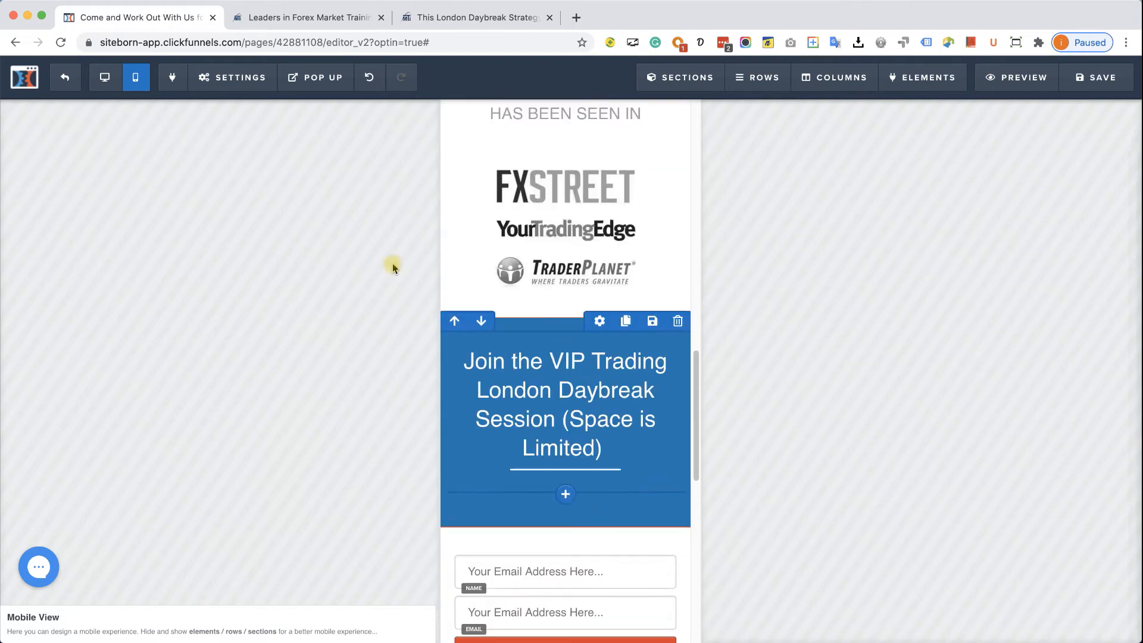
click(104, 81)
scroll(654, 287, up, 4)
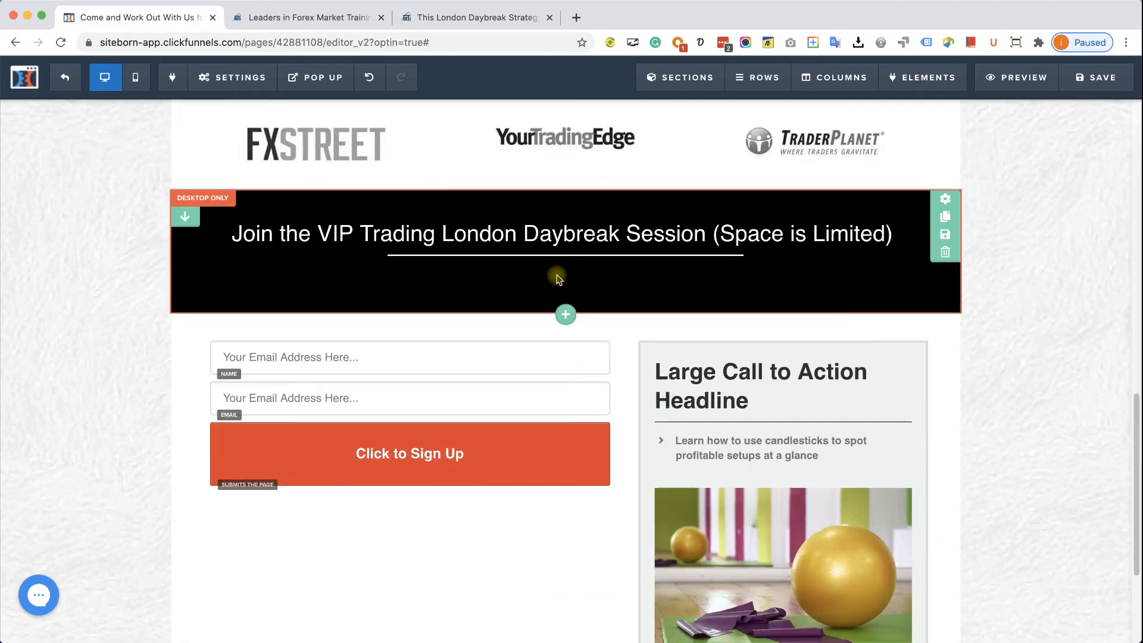
scroll(630, 267, up, 6)
scroll(589, 387, down, 5)
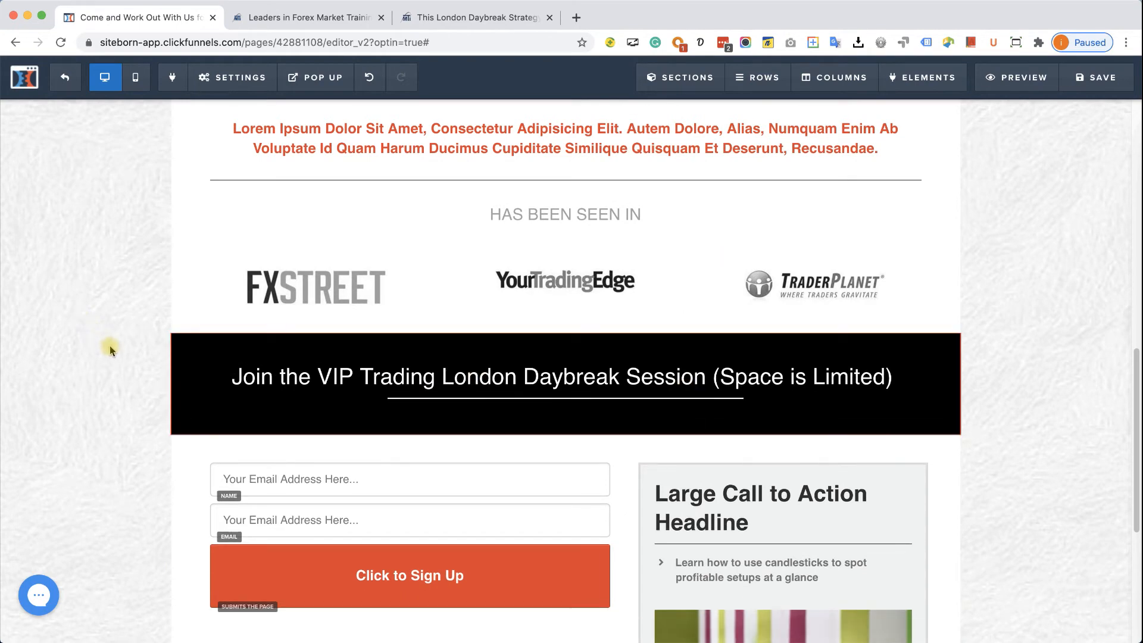
scroll(109, 346, down, 1)
scroll(109, 346, up, 9)
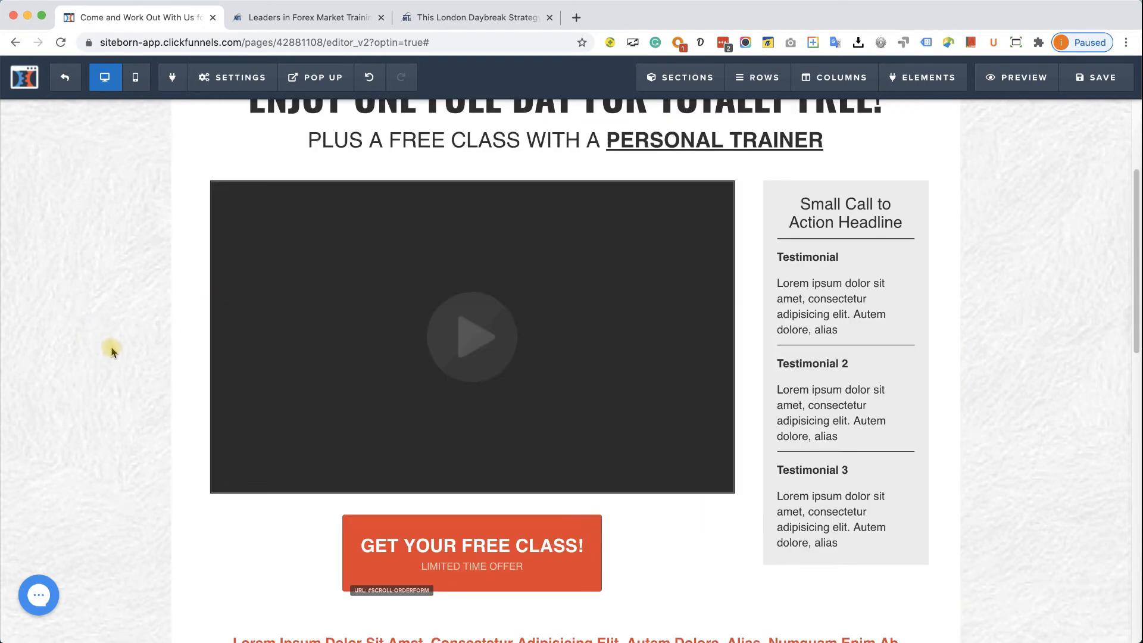
scroll(110, 351, up, 3)
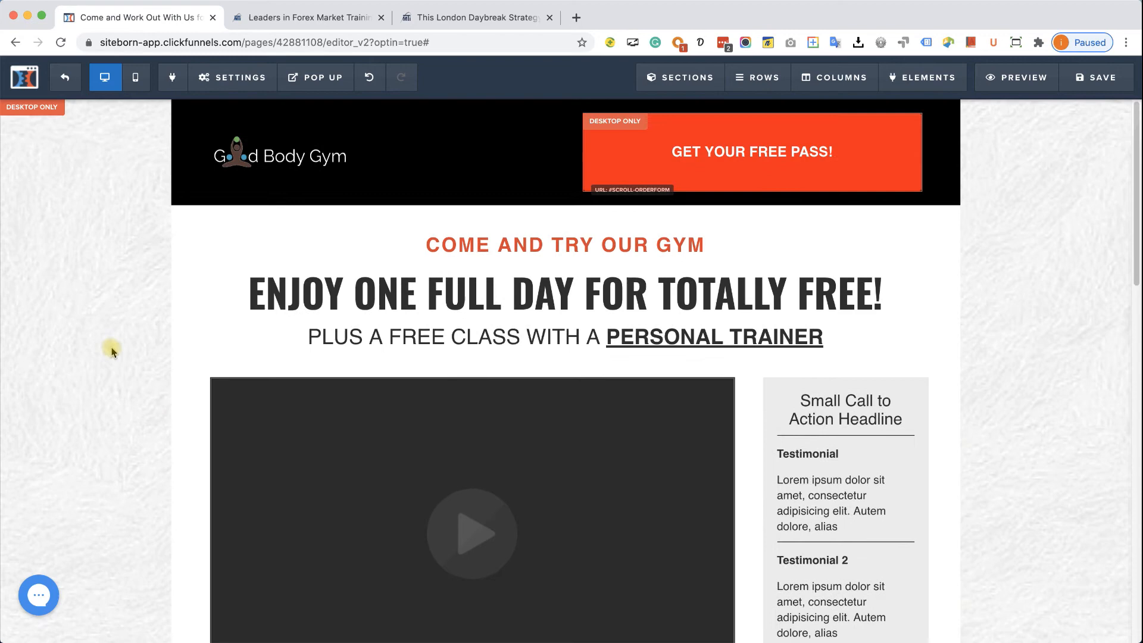
click(140, 88)
scroll(576, 411, down, 6)
scroll(593, 419, down, 20)
scroll(593, 421, up, 5)
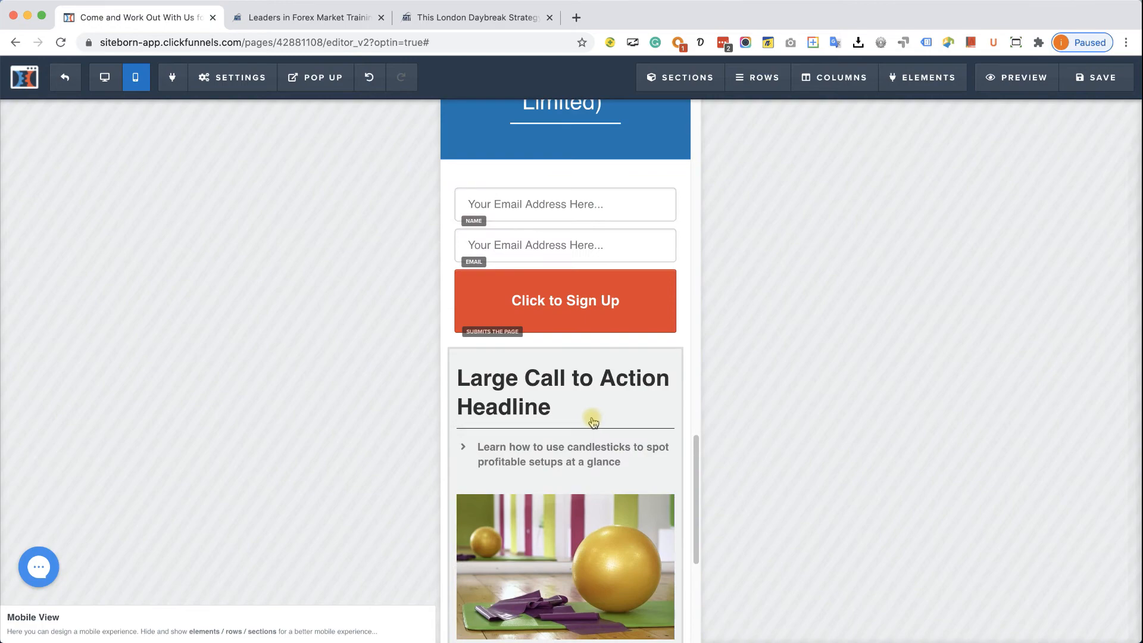
scroll(593, 422, up, 15)
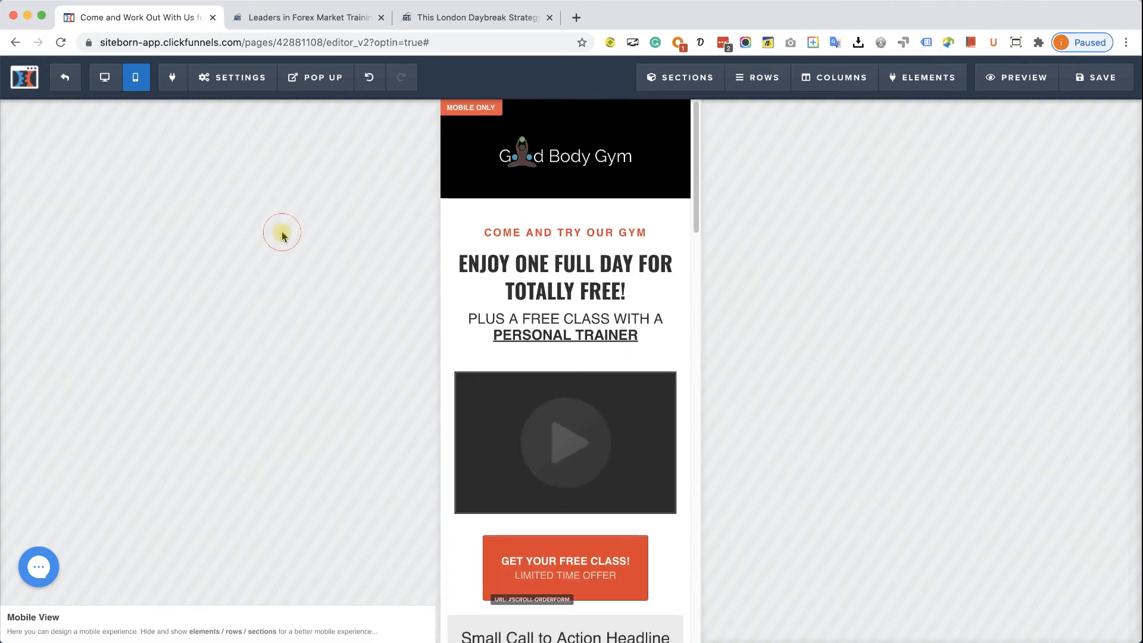
click(104, 77)
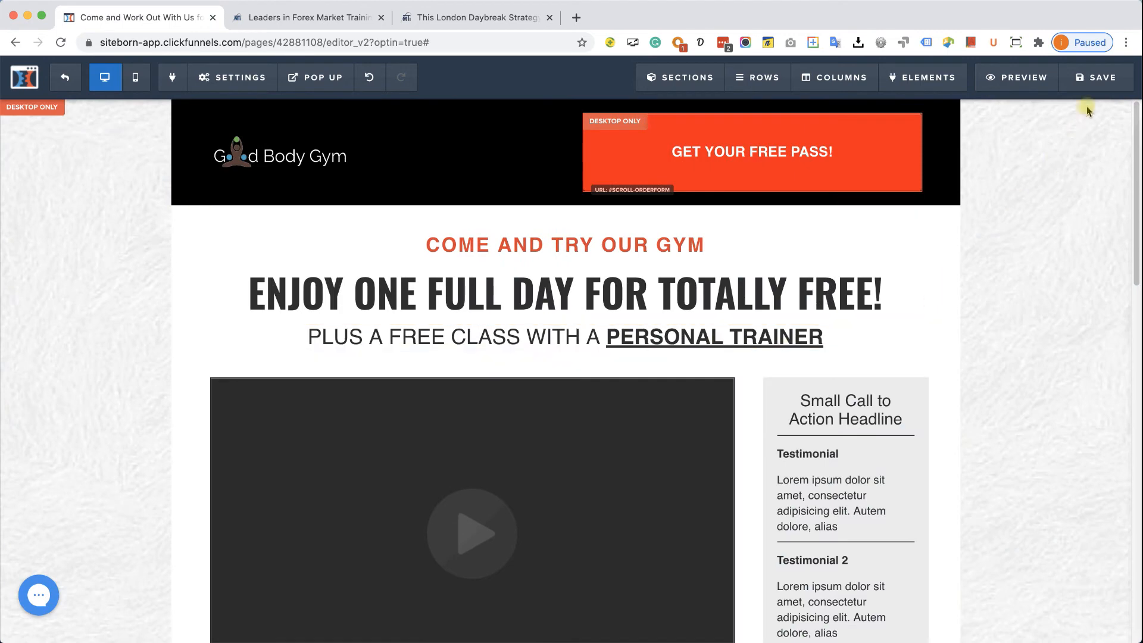
- Save the gym opt-in page changes
click(1095, 76)
mouse_move(958, 285)
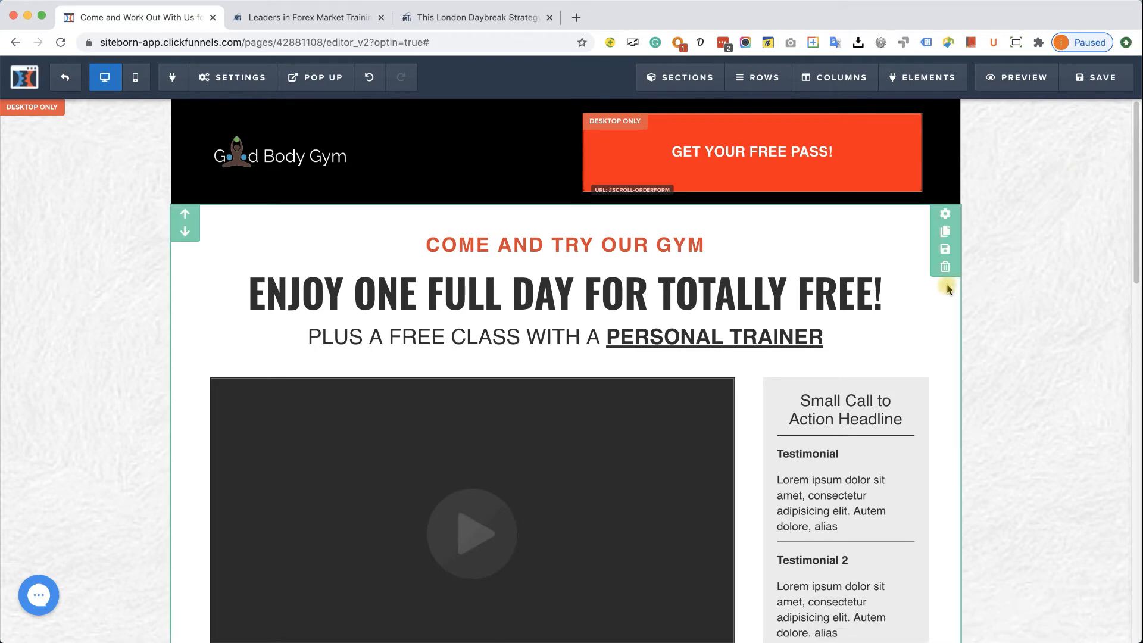
scroll(941, 309, down, 1)
scroll(941, 314, down, 15)
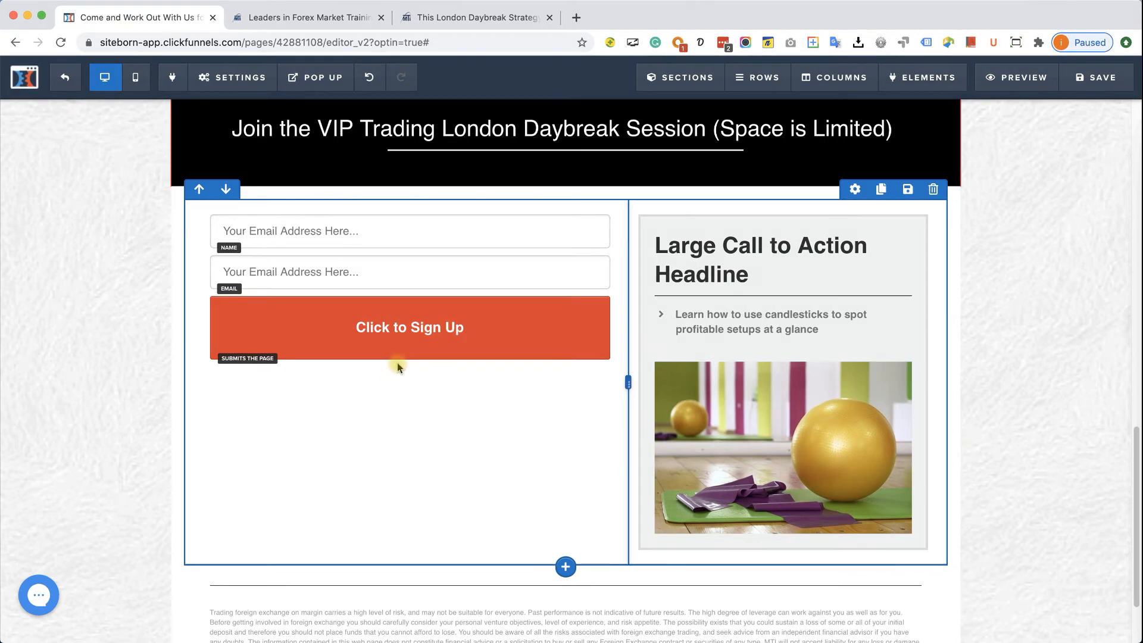
- Load perfectaudience.com in a new Chrome tab
click(576, 18)
text(https://www.perfectaudience.com)
key(Return)
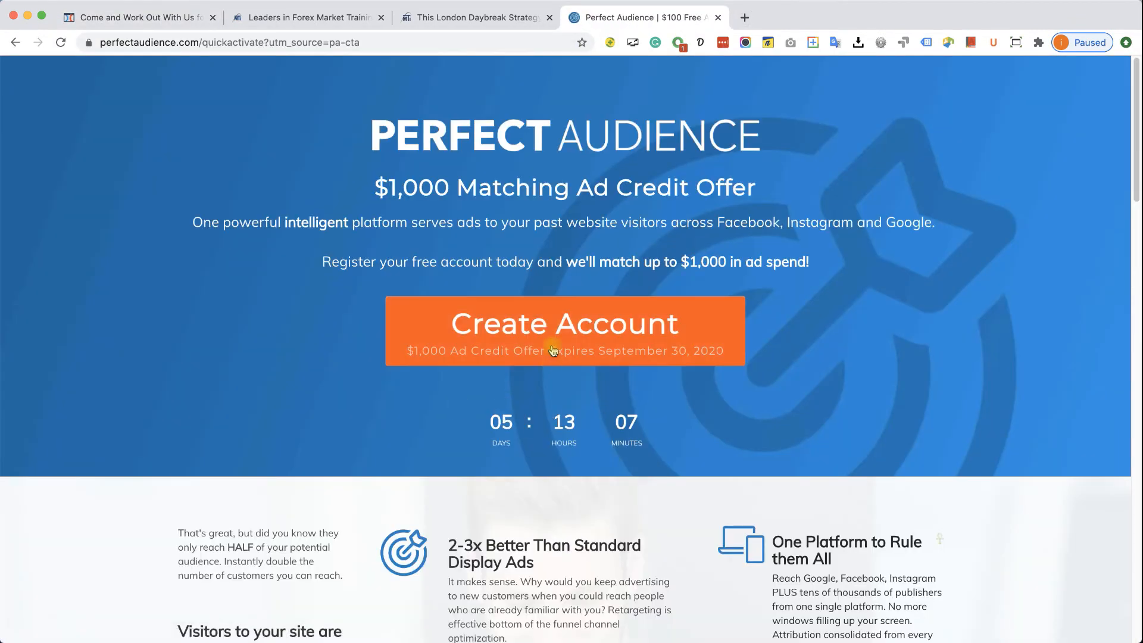
- Look over Perfect Audience's free-account signup form, dismiss it, and go back to the ClickFunnels editor
click(553, 351)
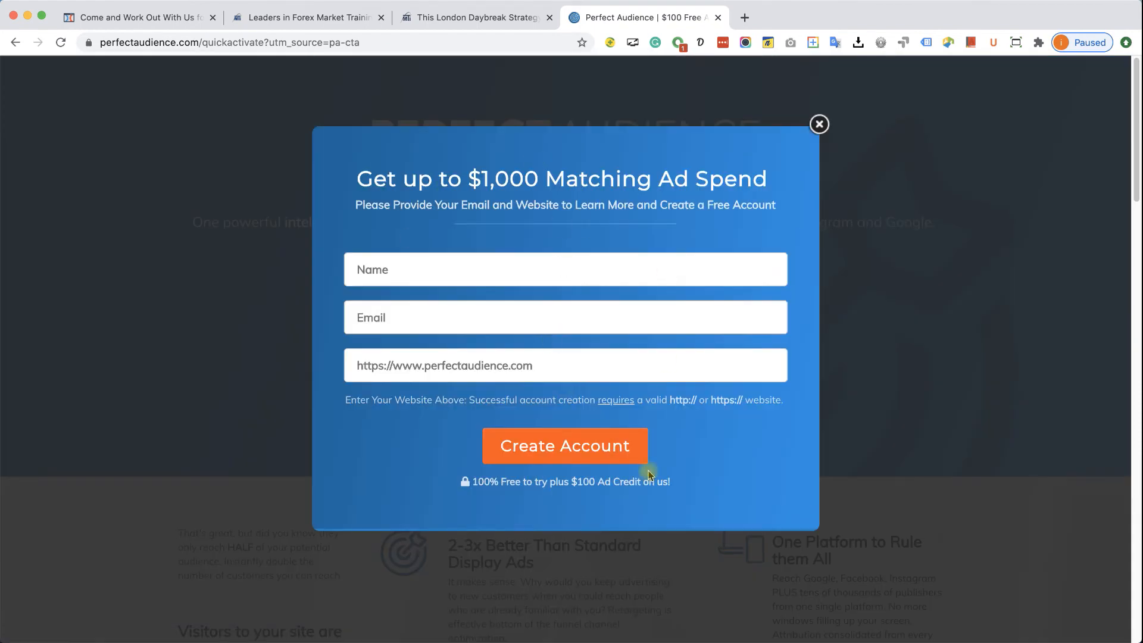
click(819, 125)
click(129, 18)
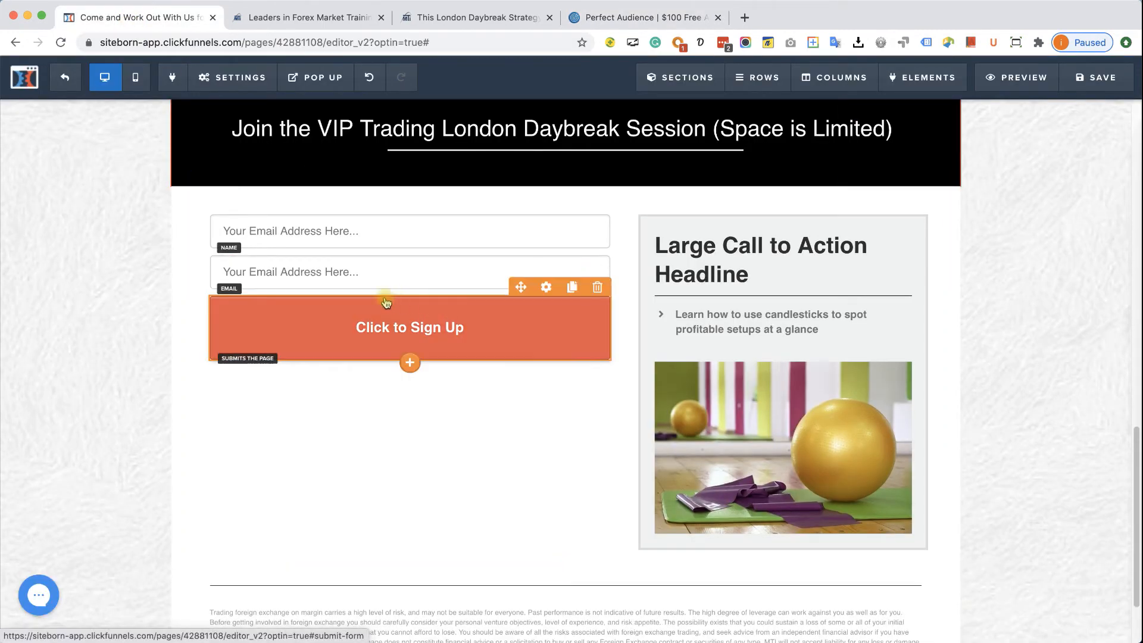
- Show the Good Body Gym page's pop-up for editing and start adding a row
click(309, 74)
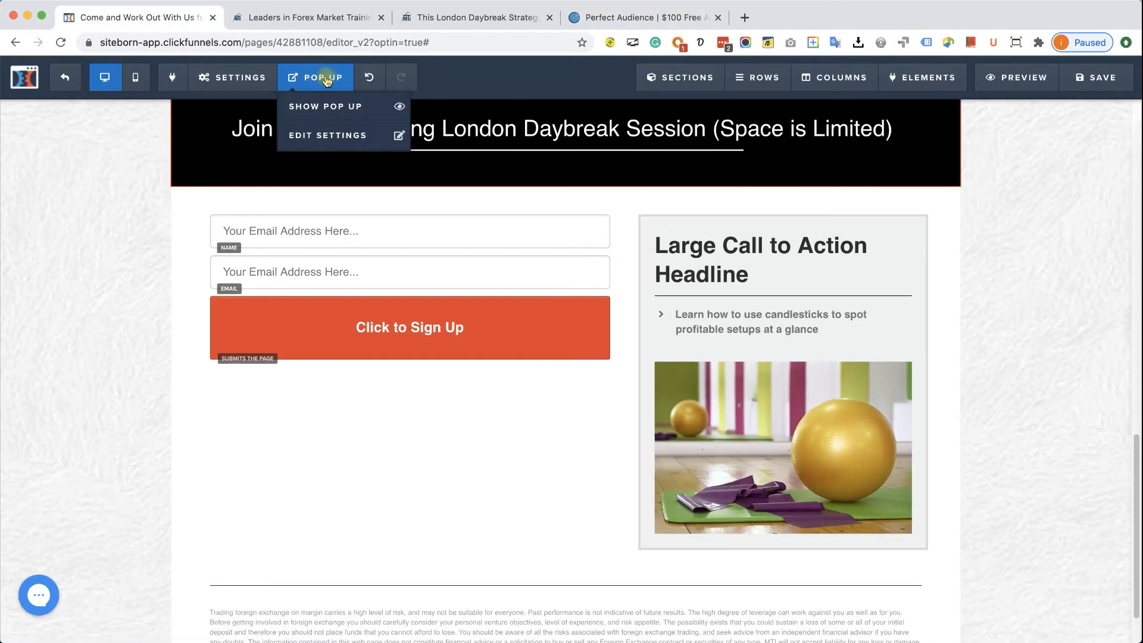
click(324, 106)
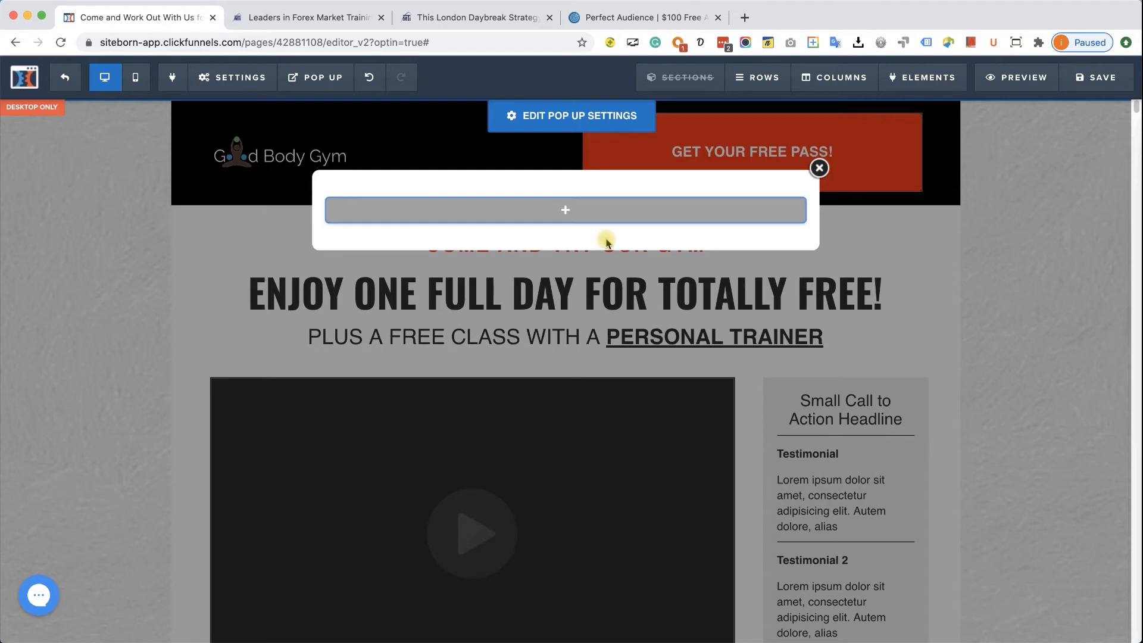
mouse_move(548, 217)
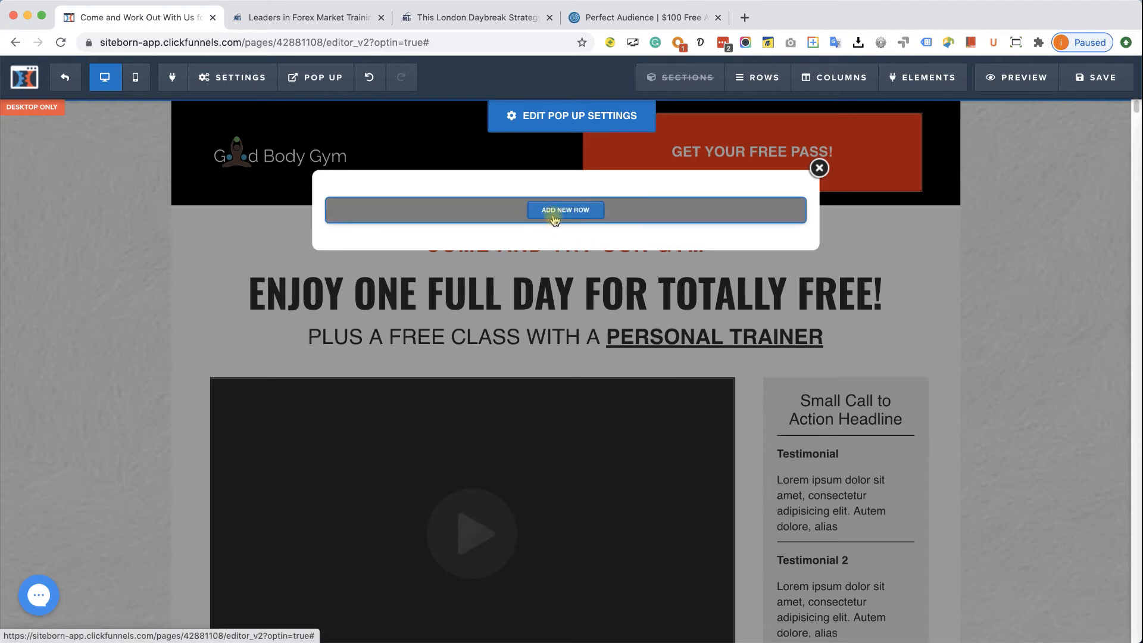
click(554, 211)
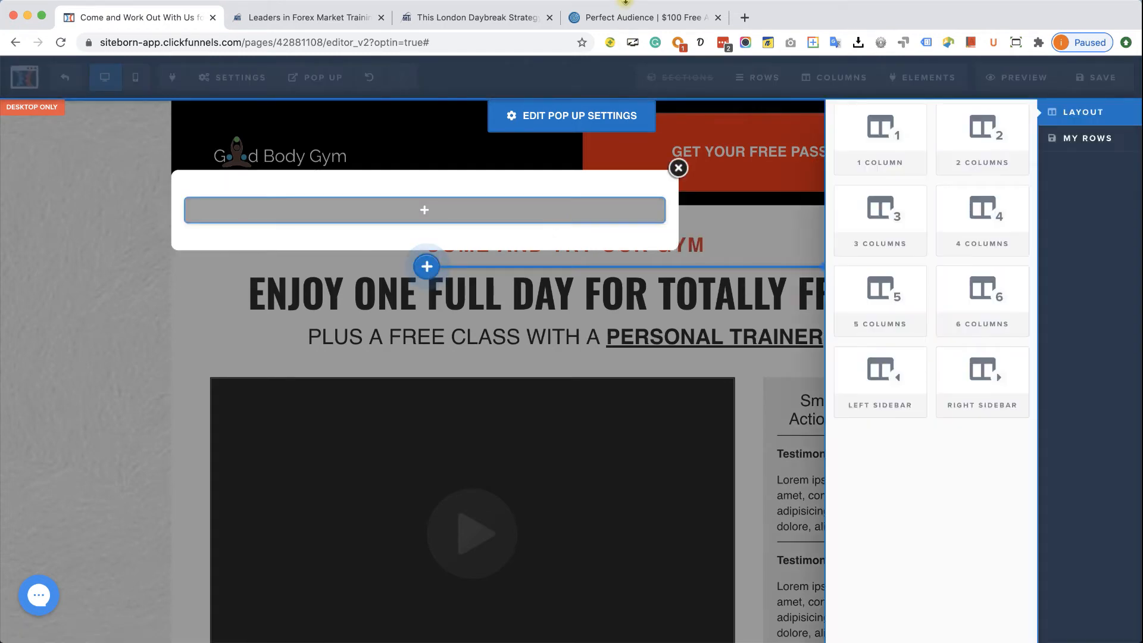
- After a glance at the Perfect Audience signup form, give the pop-up a 1 Column row
click(630, 18)
click(604, 333)
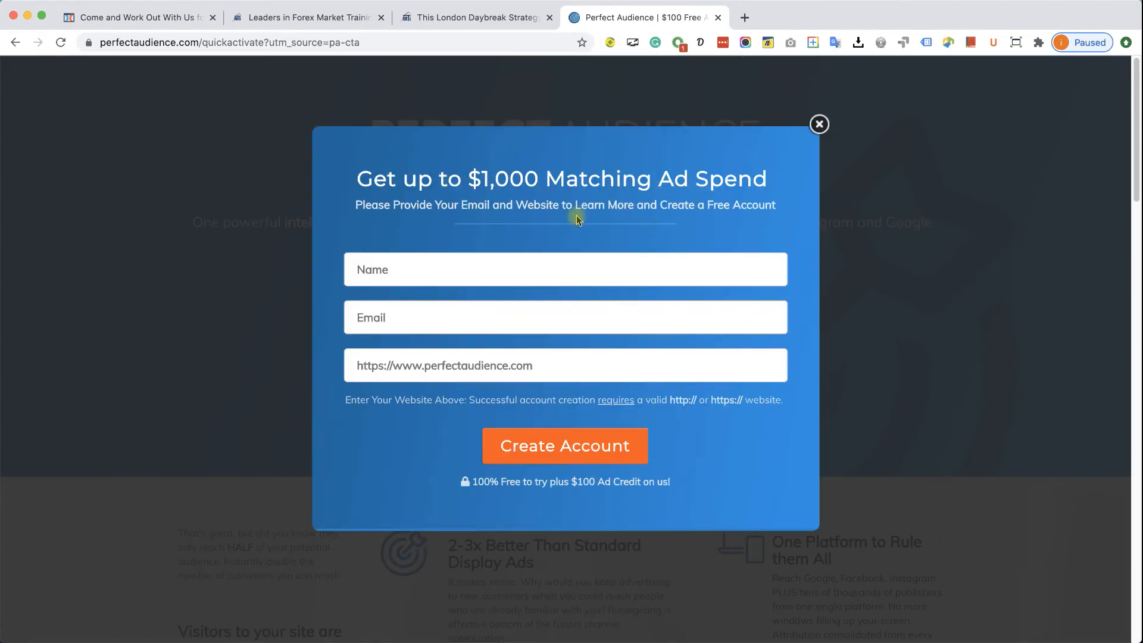
click(153, 20)
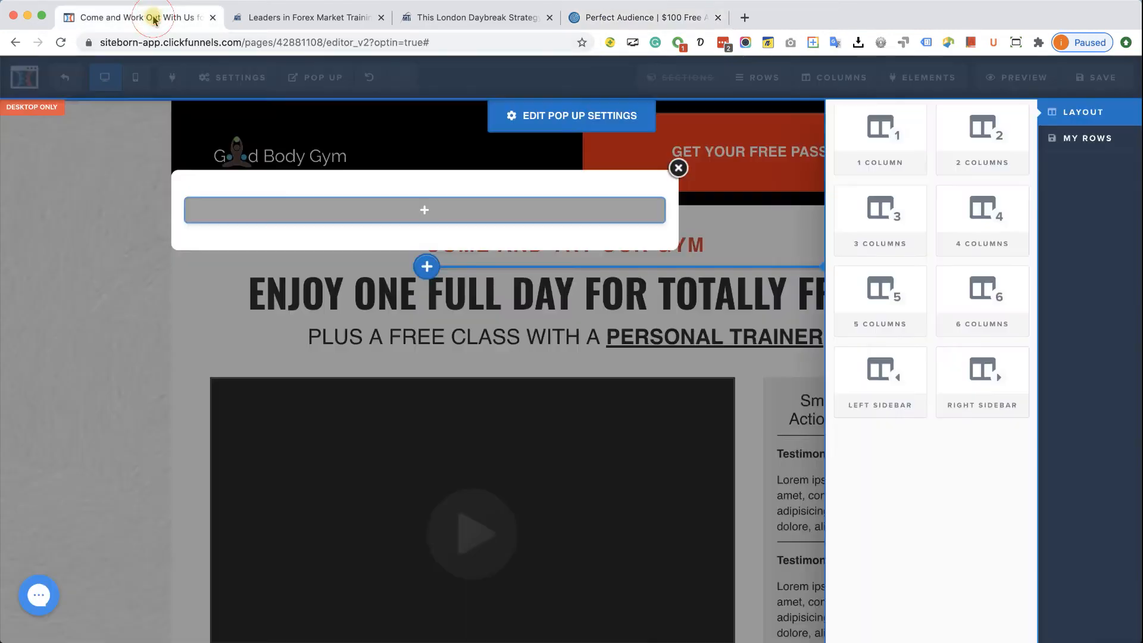
click(877, 161)
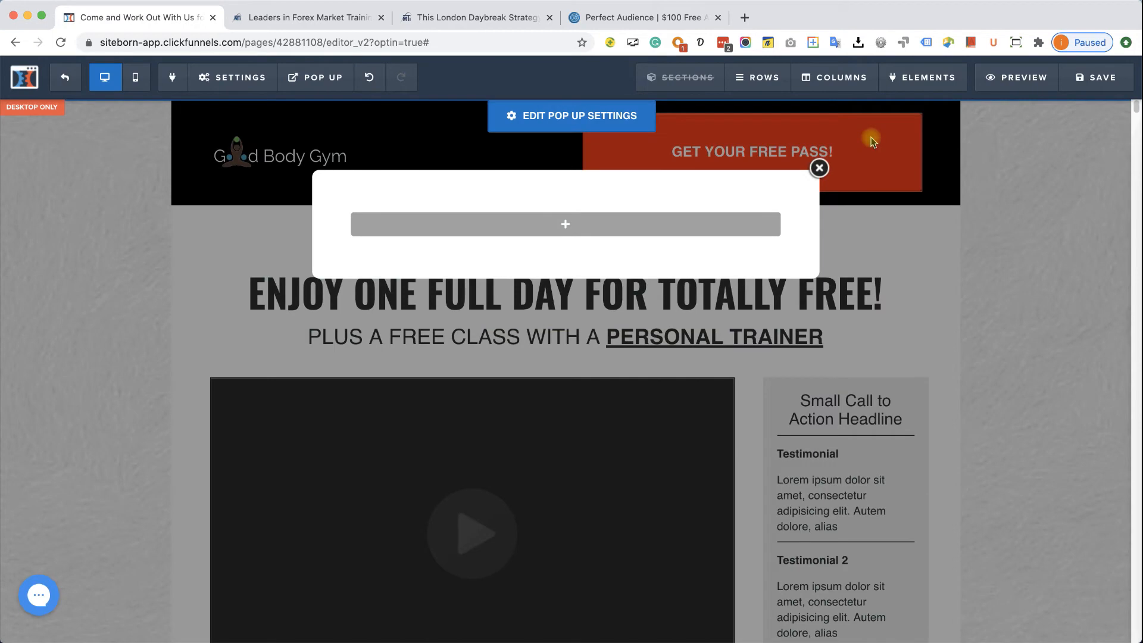
- Add a headline reading 'GET YOUR FREE CLASS' to the pop-up's new row
click(577, 229)
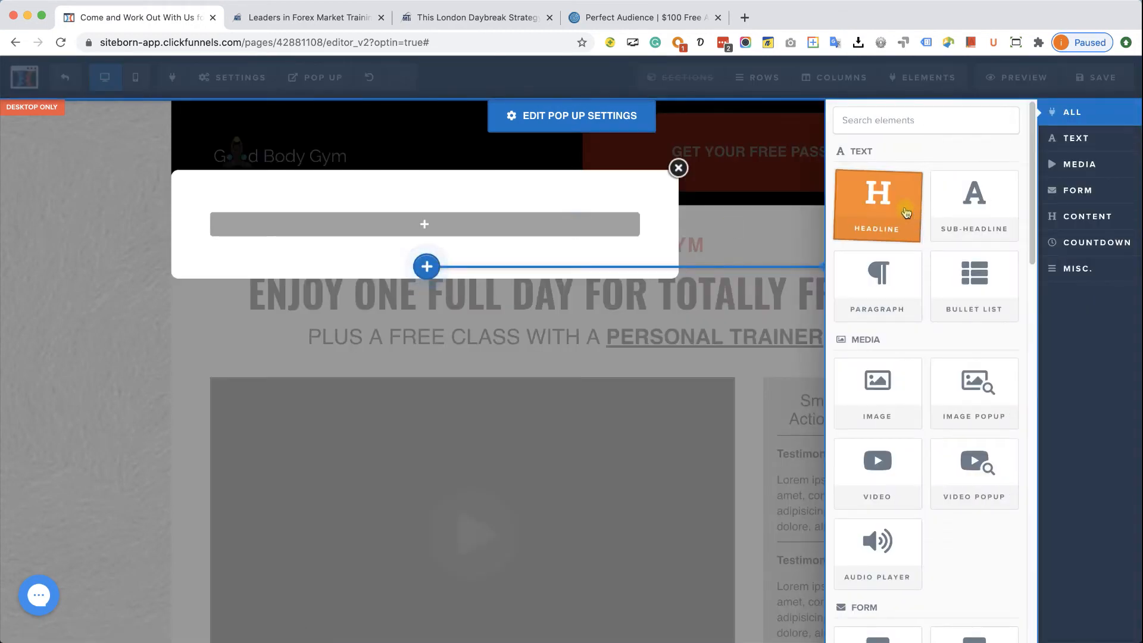
click(910, 218)
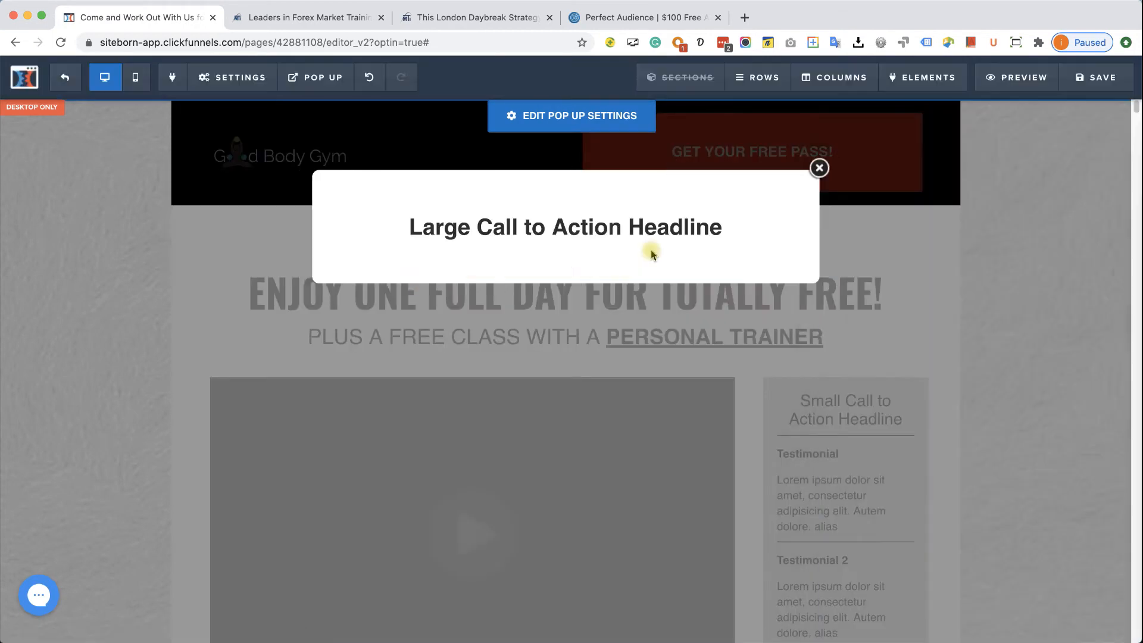
click(623, 228)
triple_click(623, 226)
text(GET)
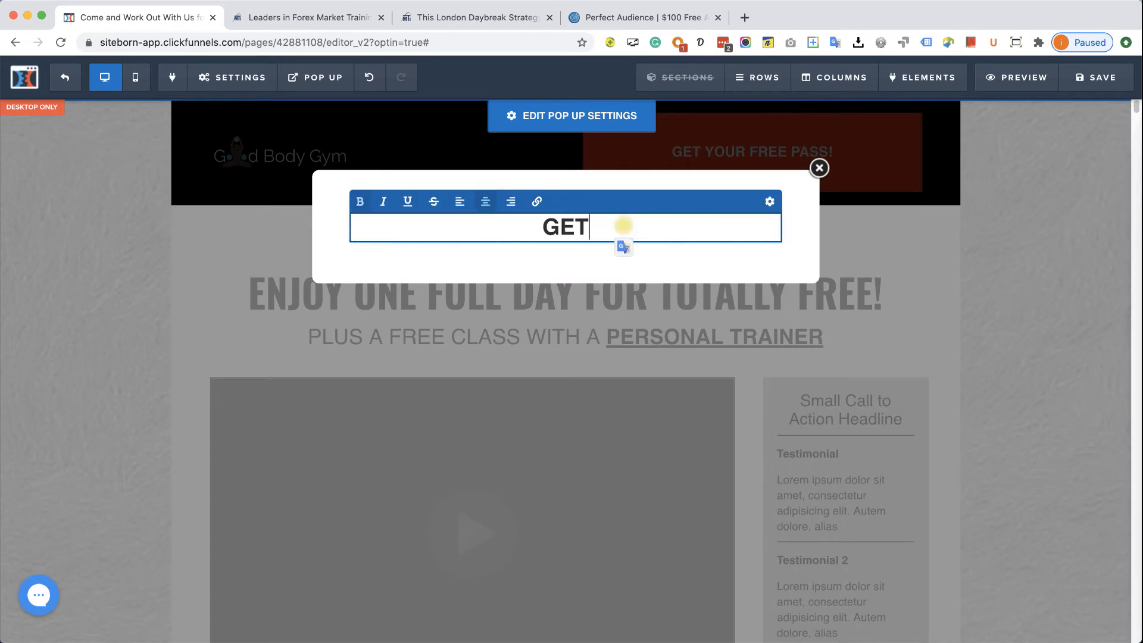
text( YOUR FREE CLASS)
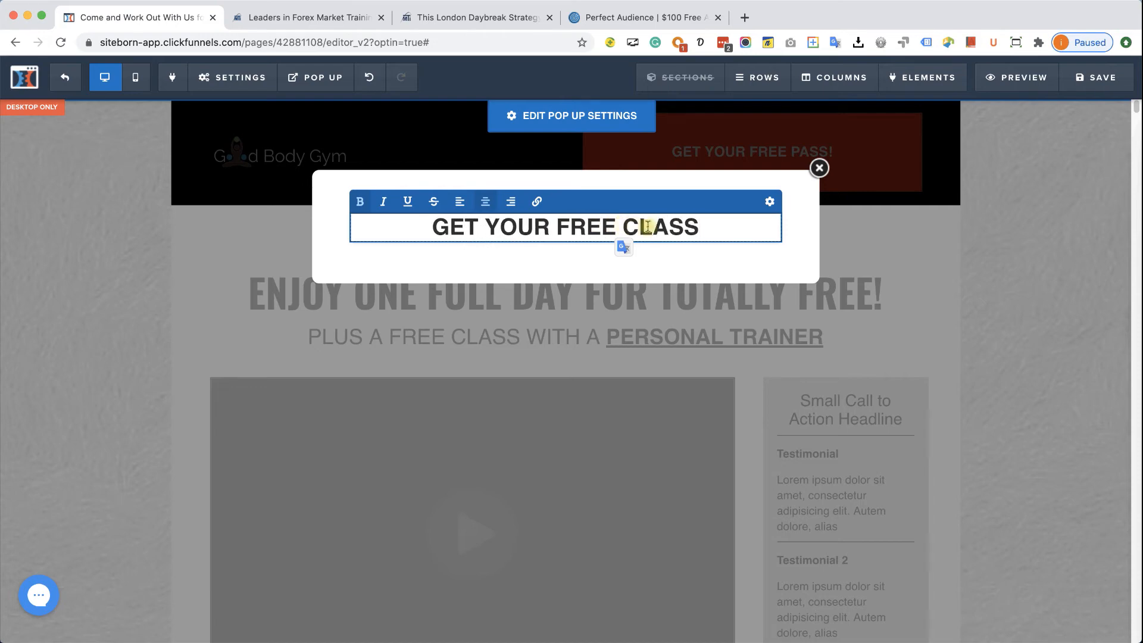
click(738, 256)
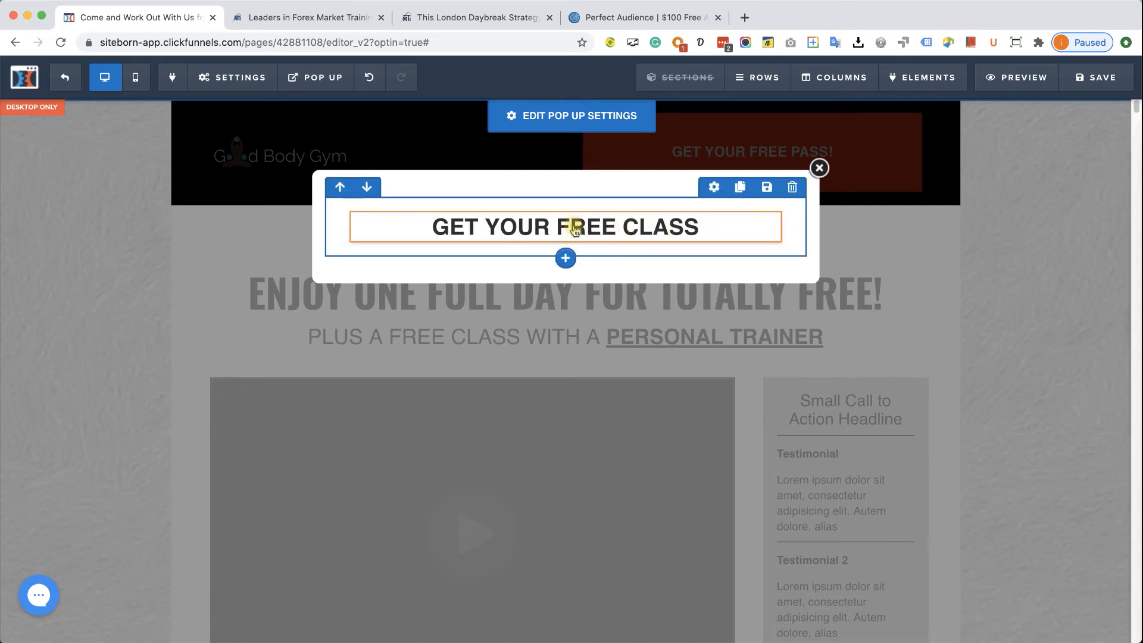
- Add a sub-headline reading 'Enter your email below' beneath the headline
click(565, 244)
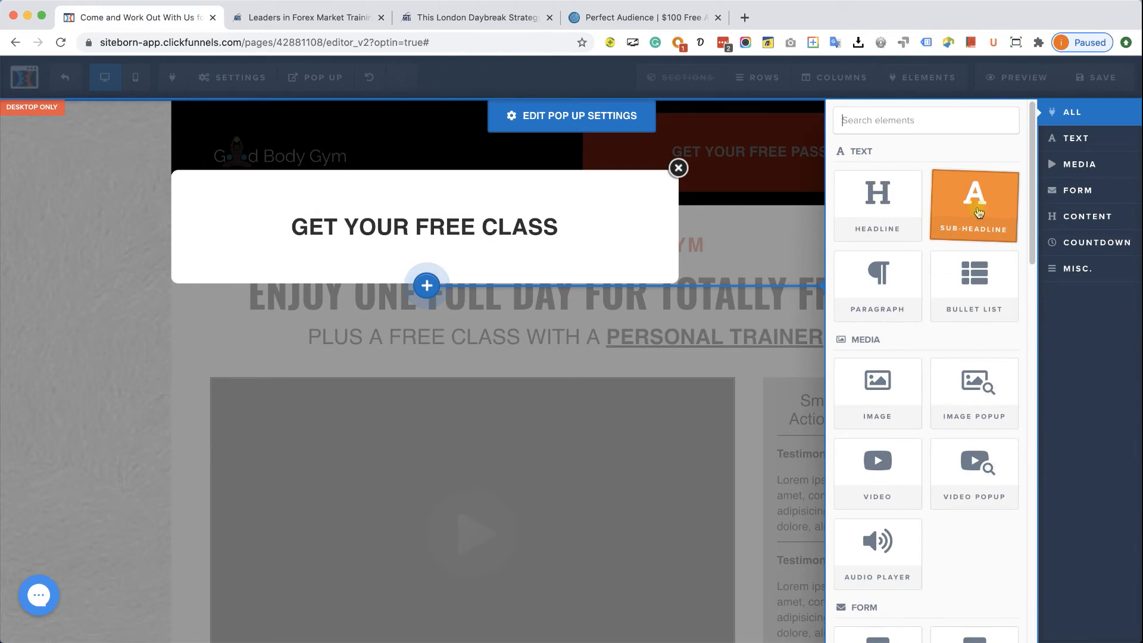
click(979, 212)
click(564, 256)
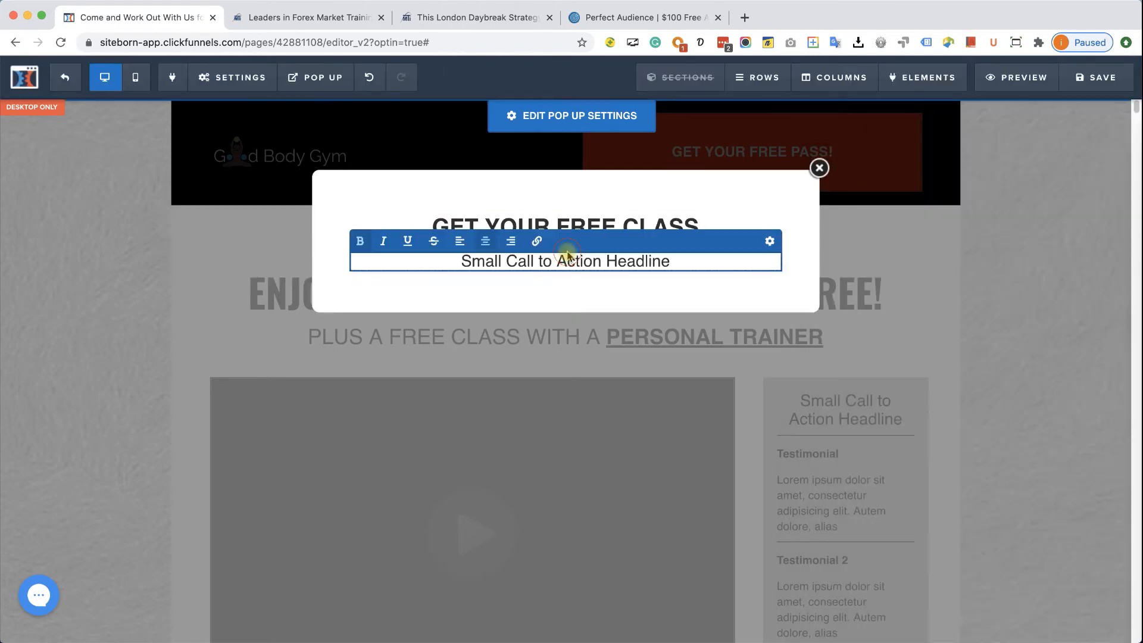
triple_click(563, 257)
text(E)
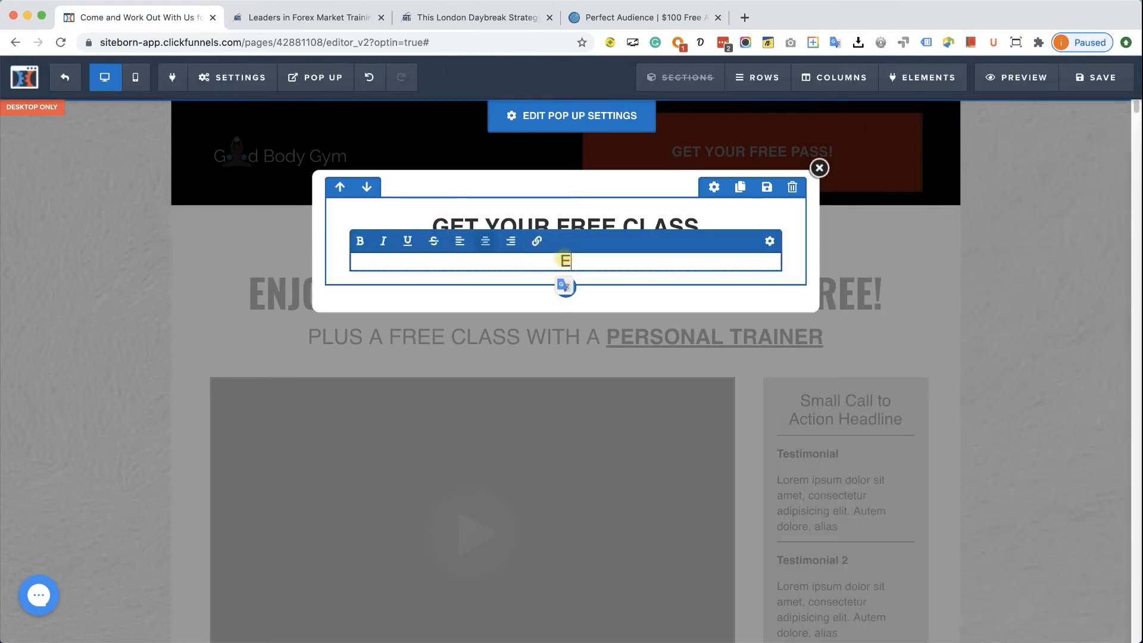
text(nter your email below)
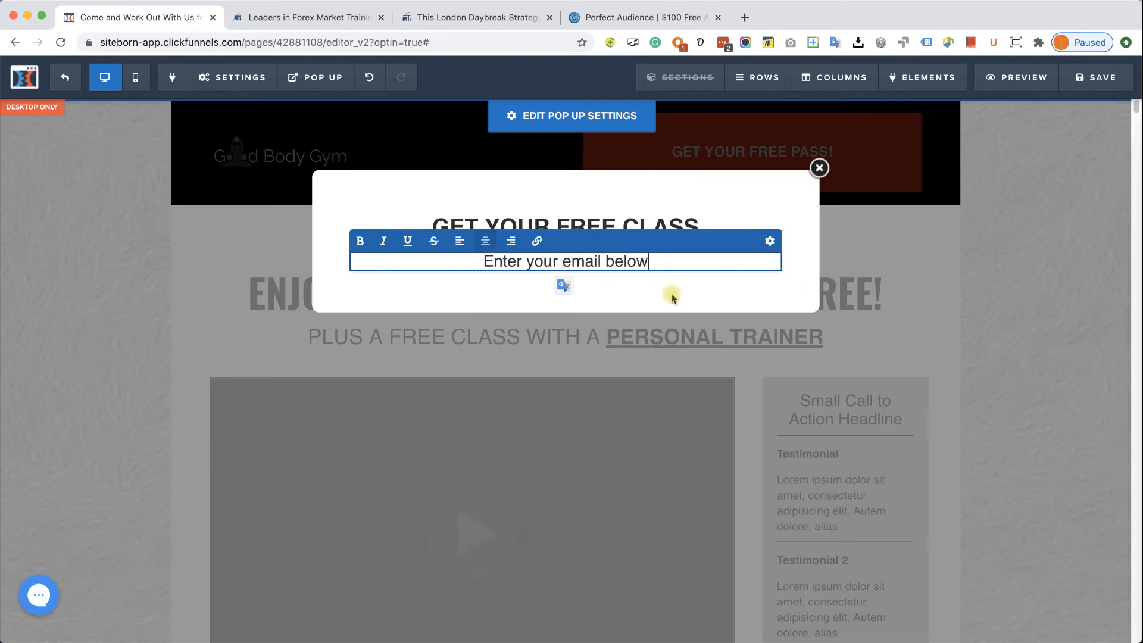
click(654, 288)
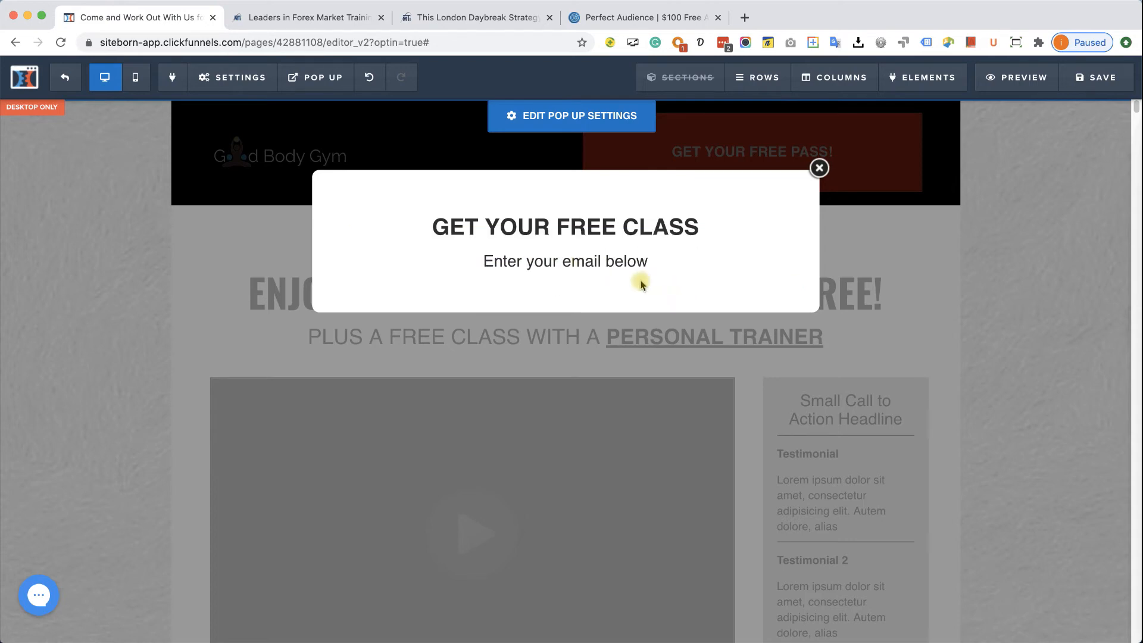
click(565, 273)
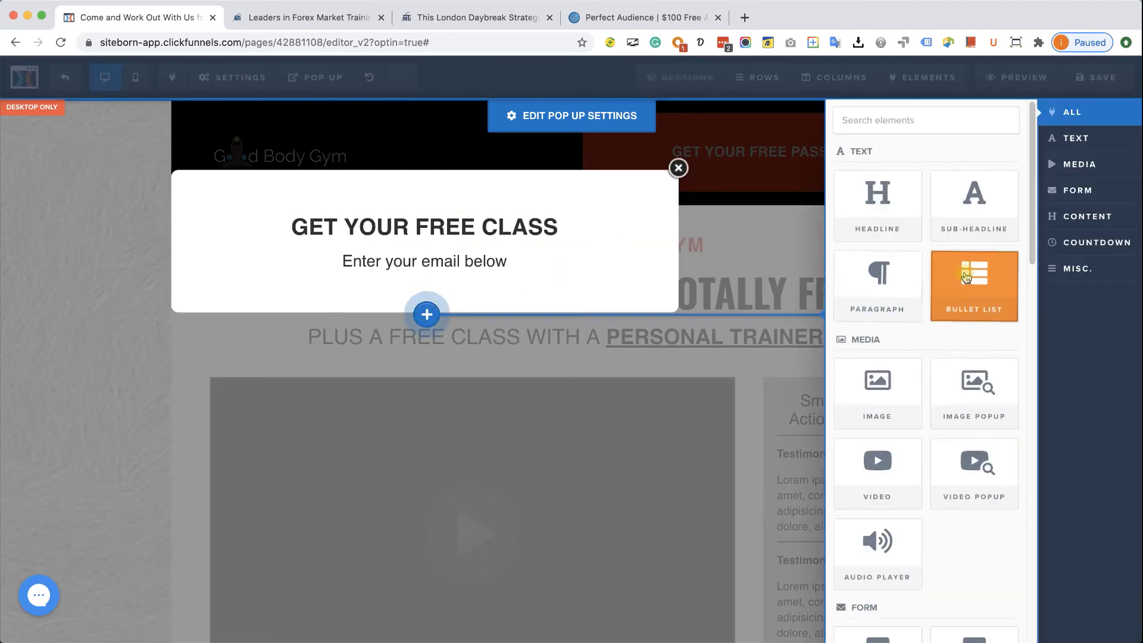
- Add an input field to the pop-up with Input Type set to Email Address
scroll(901, 401, down, 3)
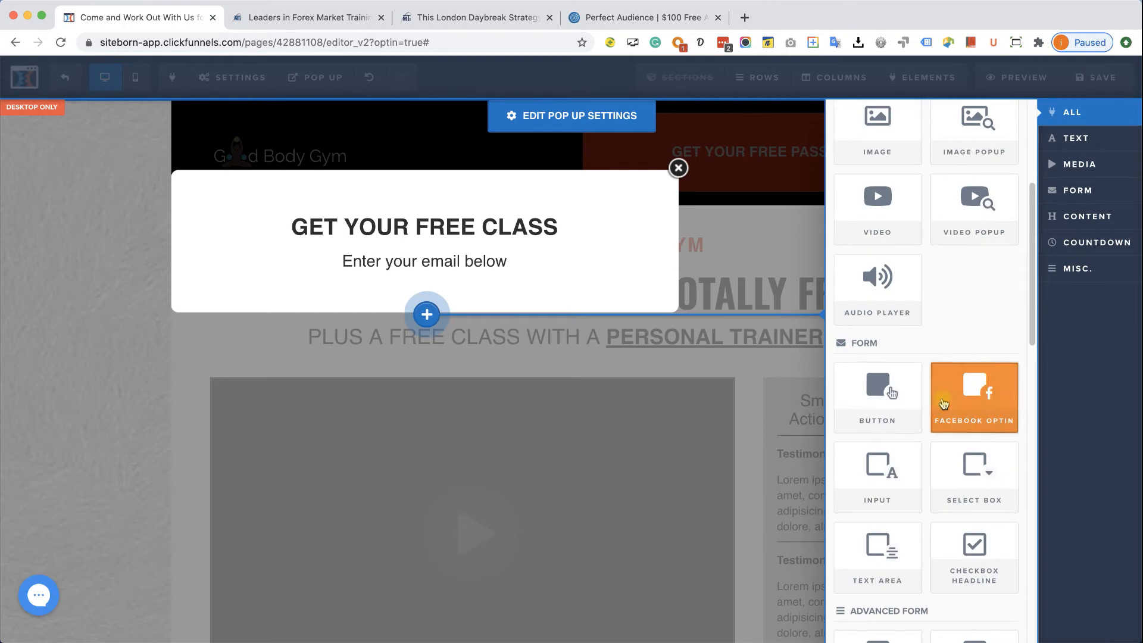
click(883, 470)
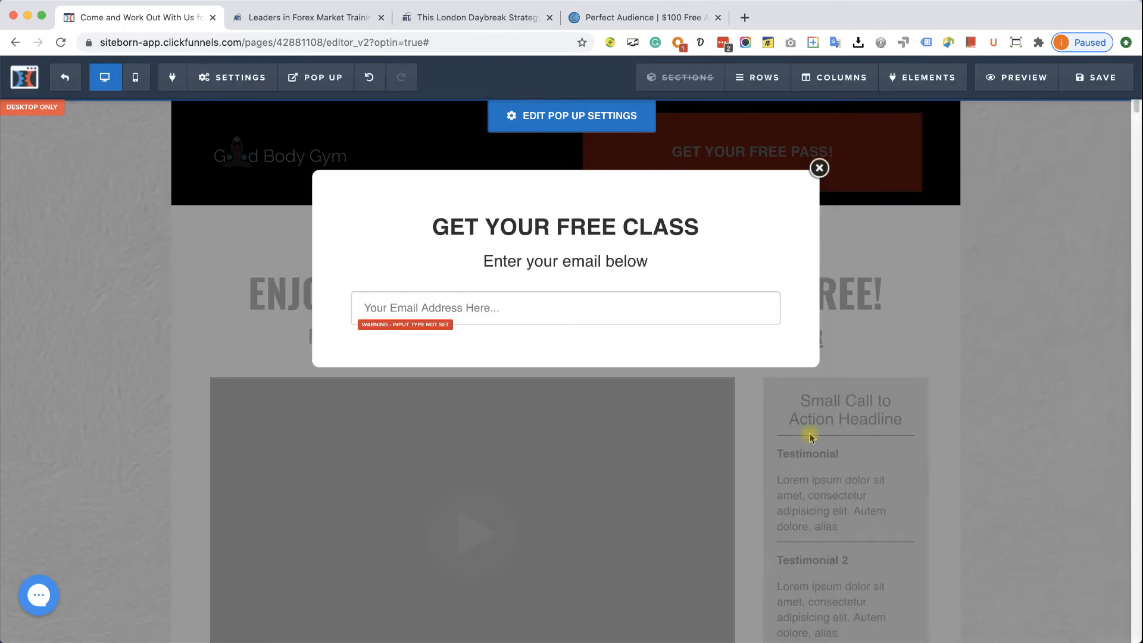
click(493, 302)
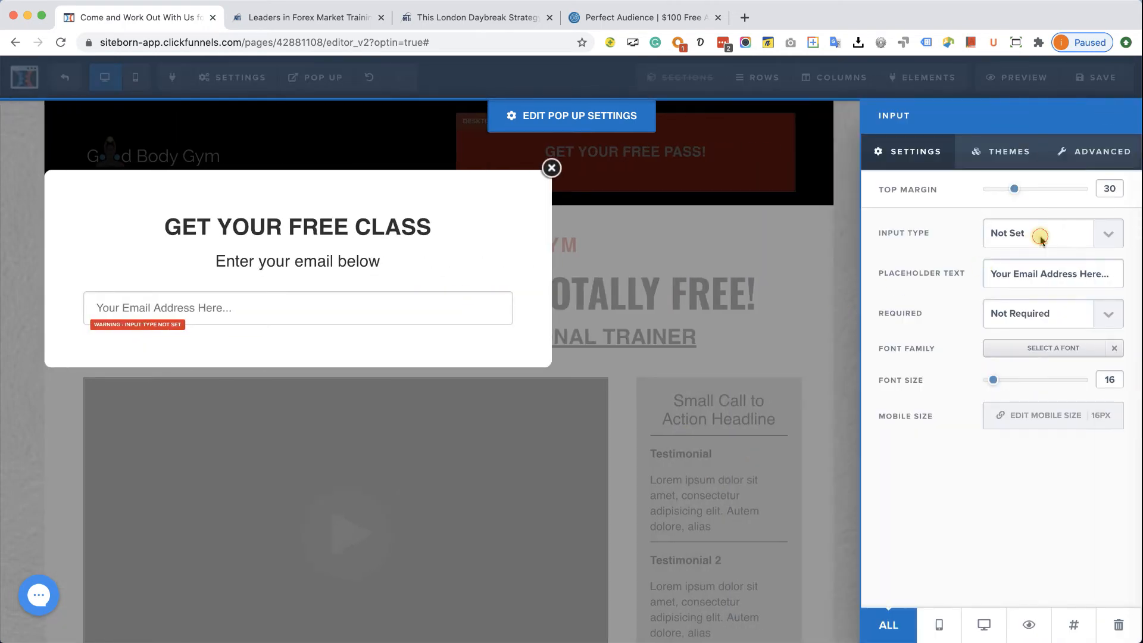
click(1041, 238)
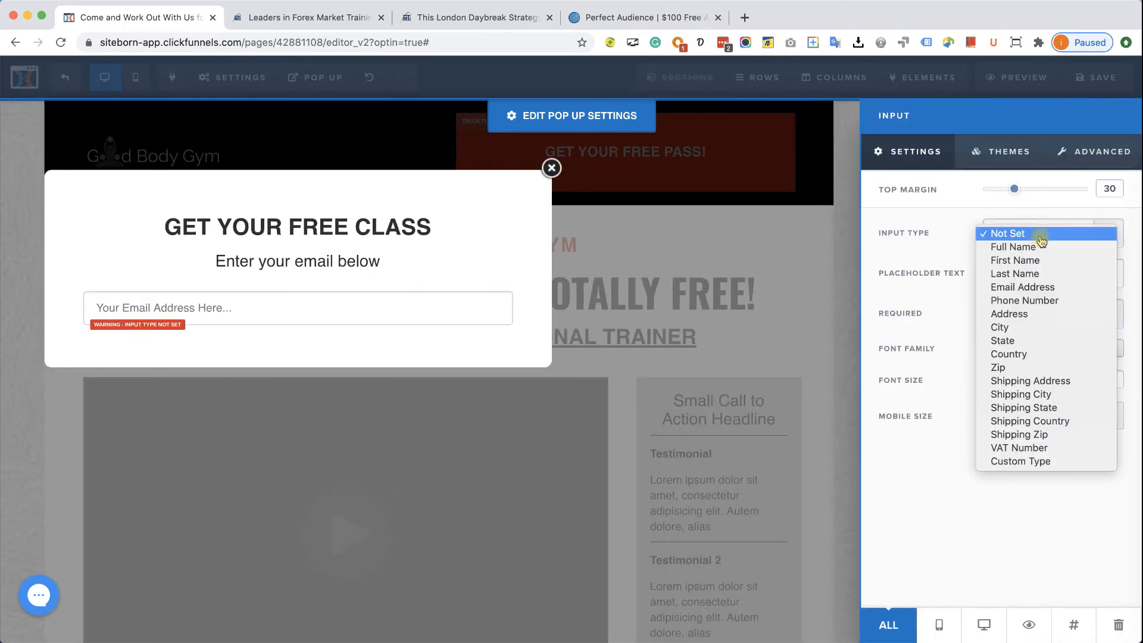
click(1031, 288)
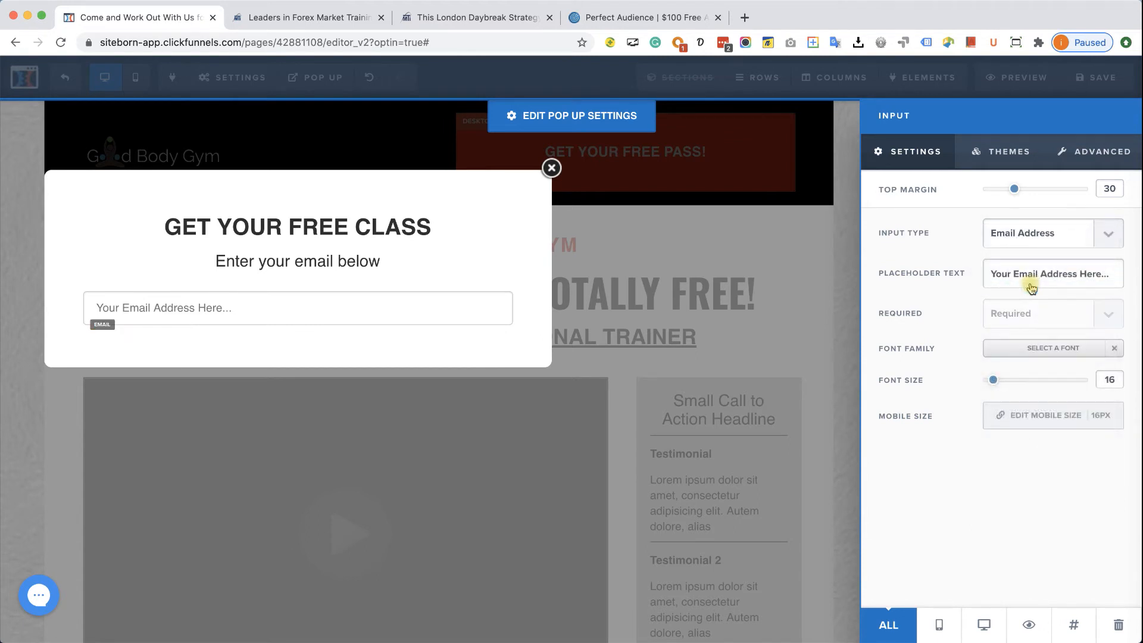
click(340, 253)
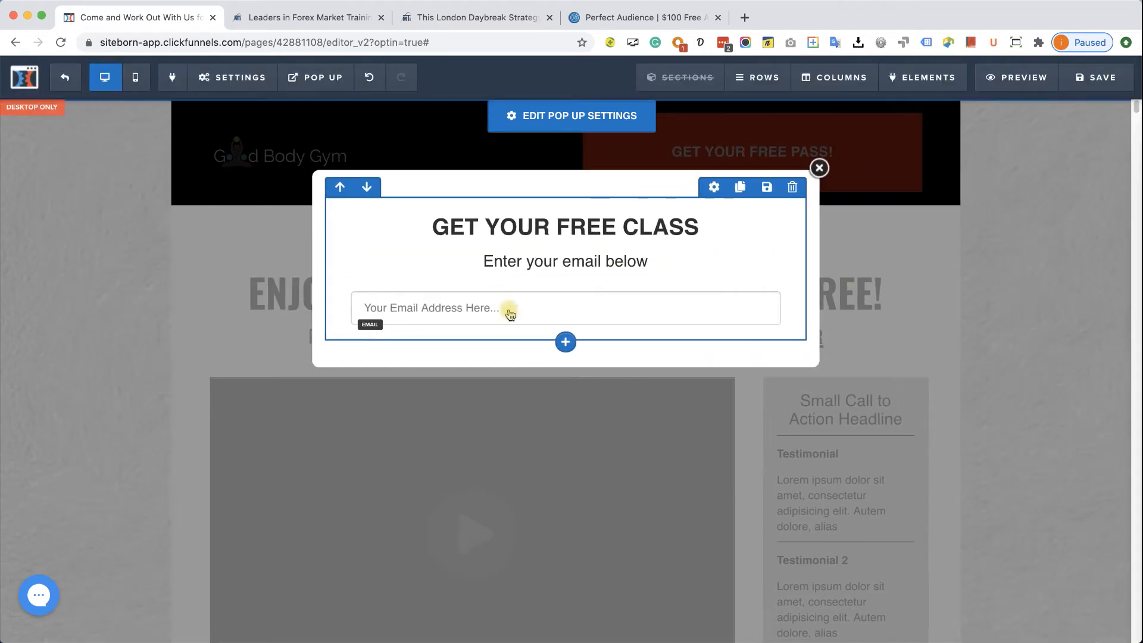
- Add a 'Click to Sign Up' button below it whose action submits the form
click(566, 327)
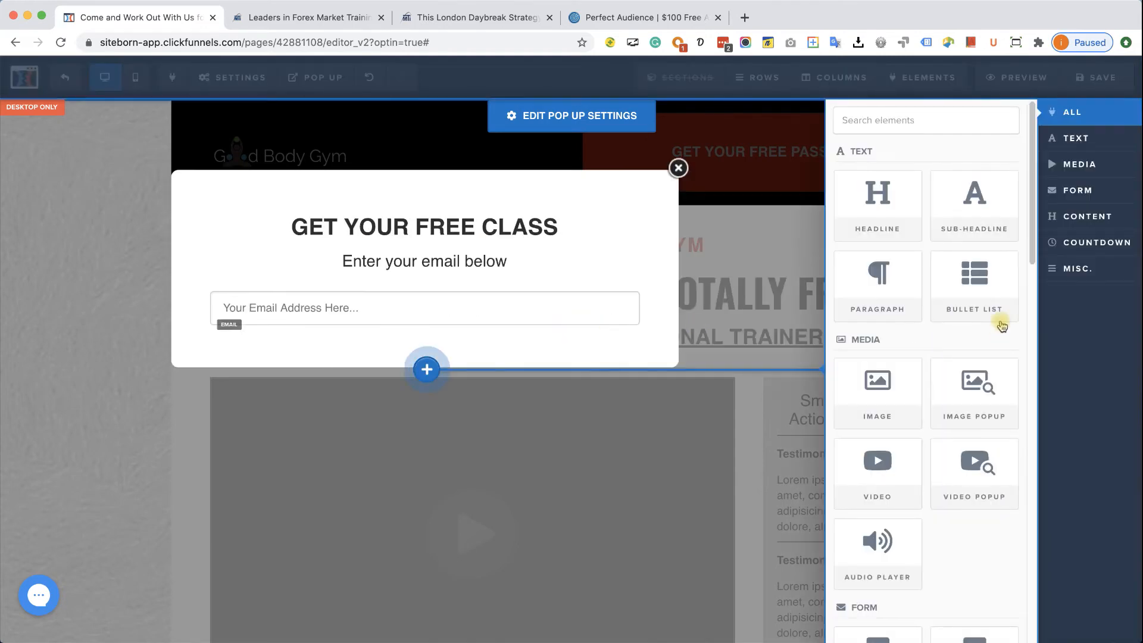
scroll(976, 387, down, 3)
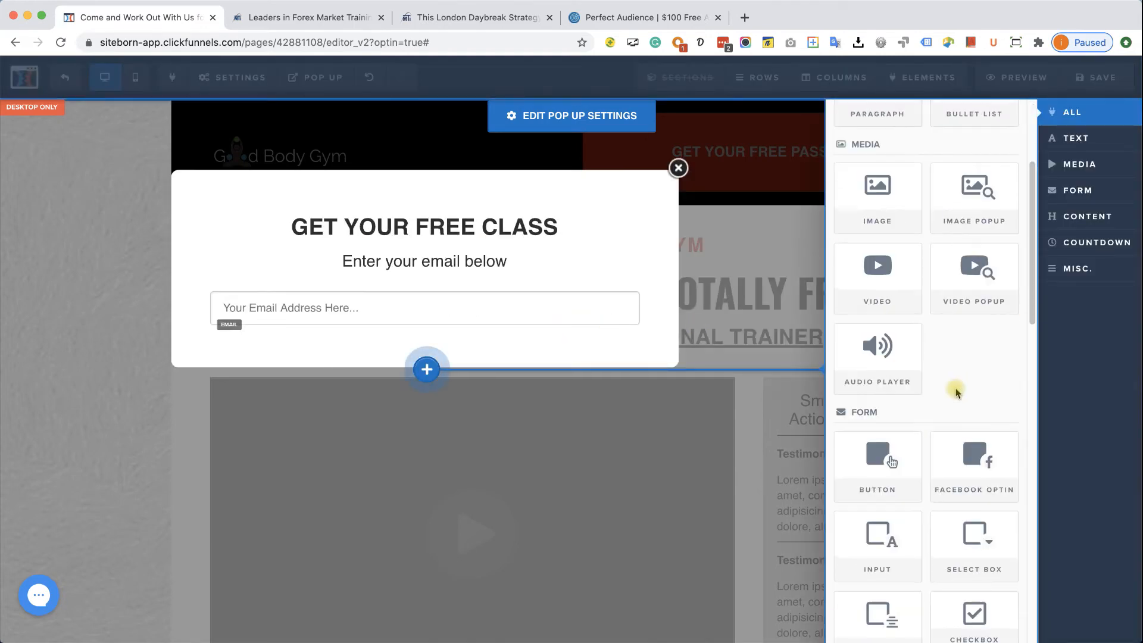
click(893, 455)
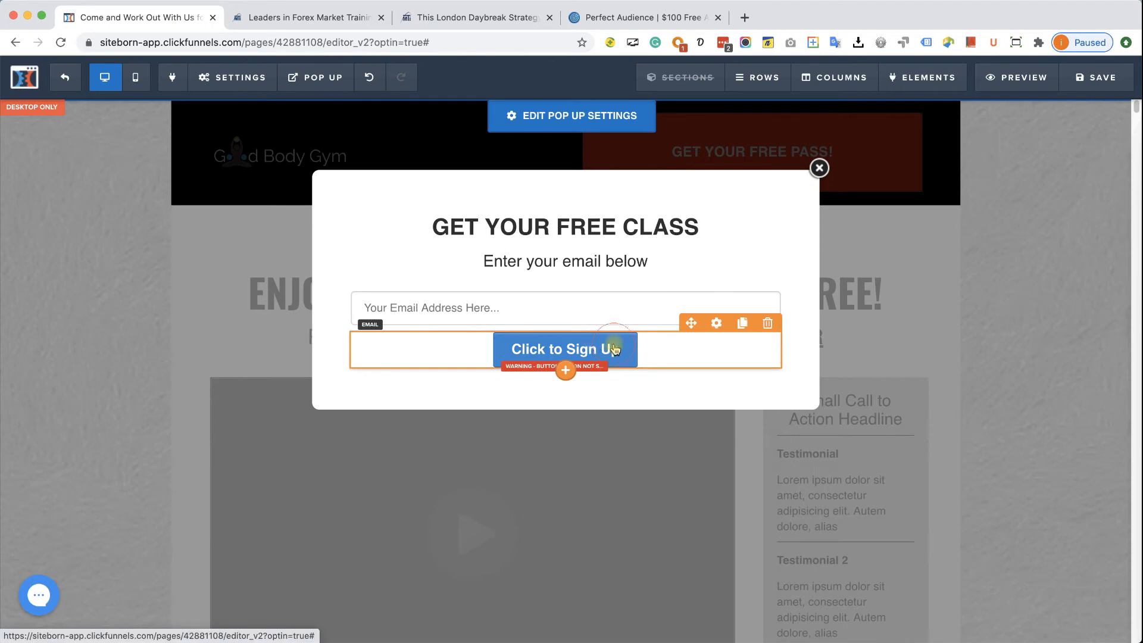
click(615, 349)
click(956, 236)
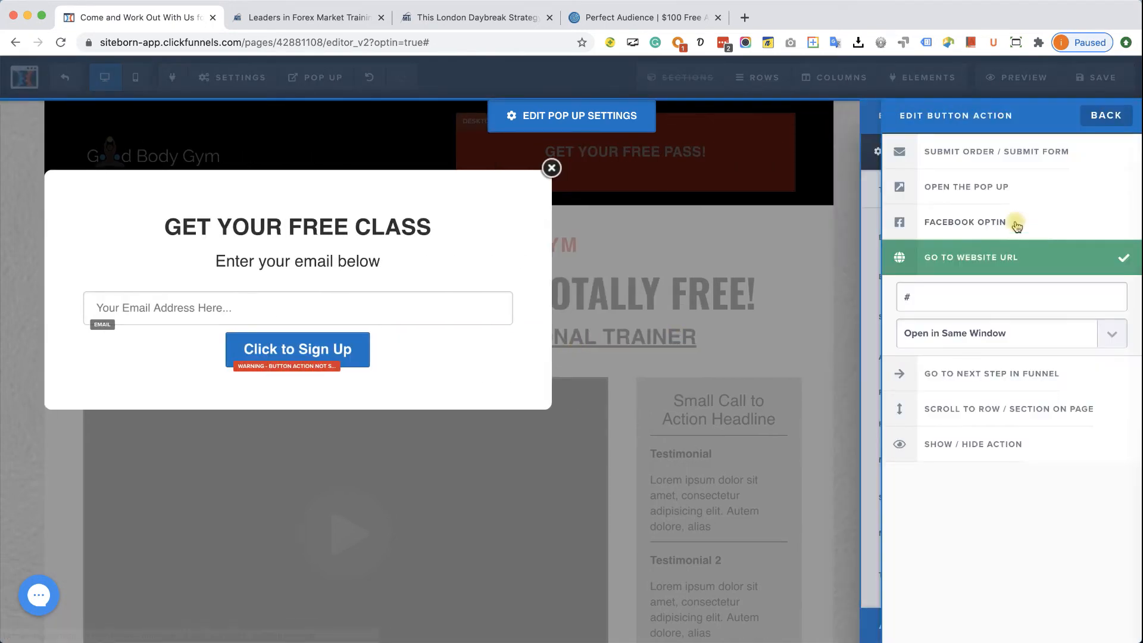
click(1007, 163)
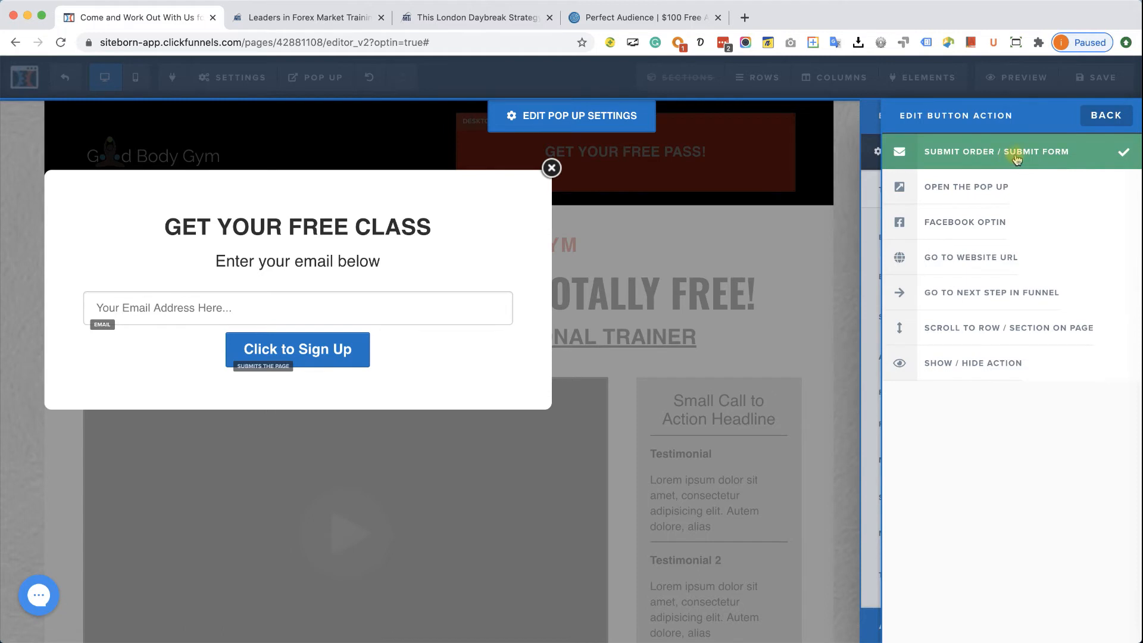
click(445, 309)
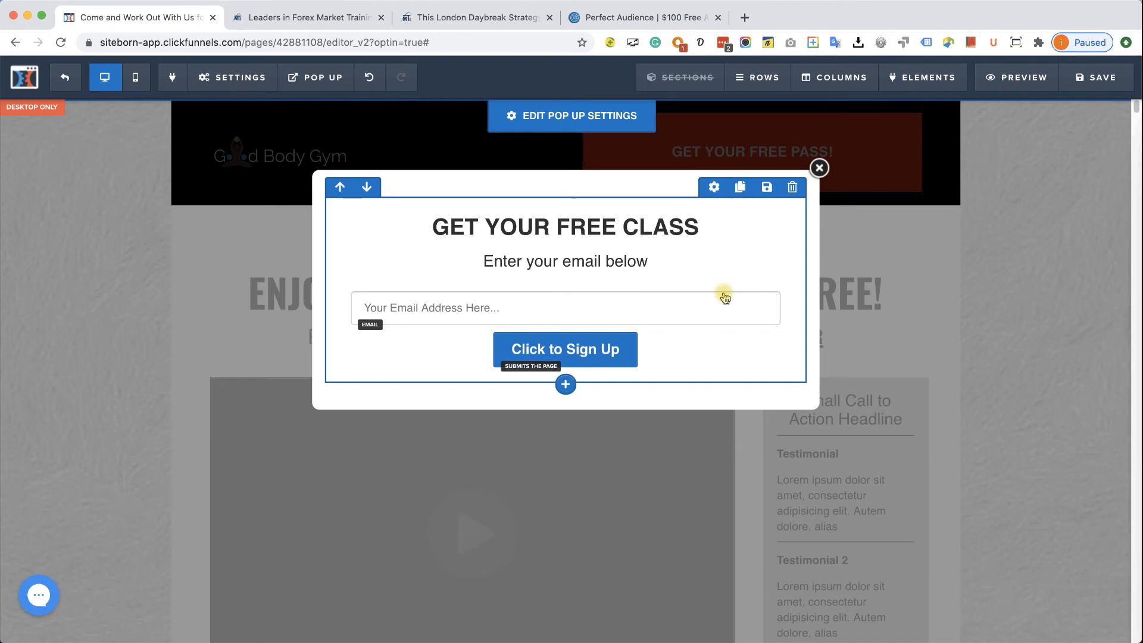
- Give the pop-up a bright blue gradient background image
mouse_move(322, 85)
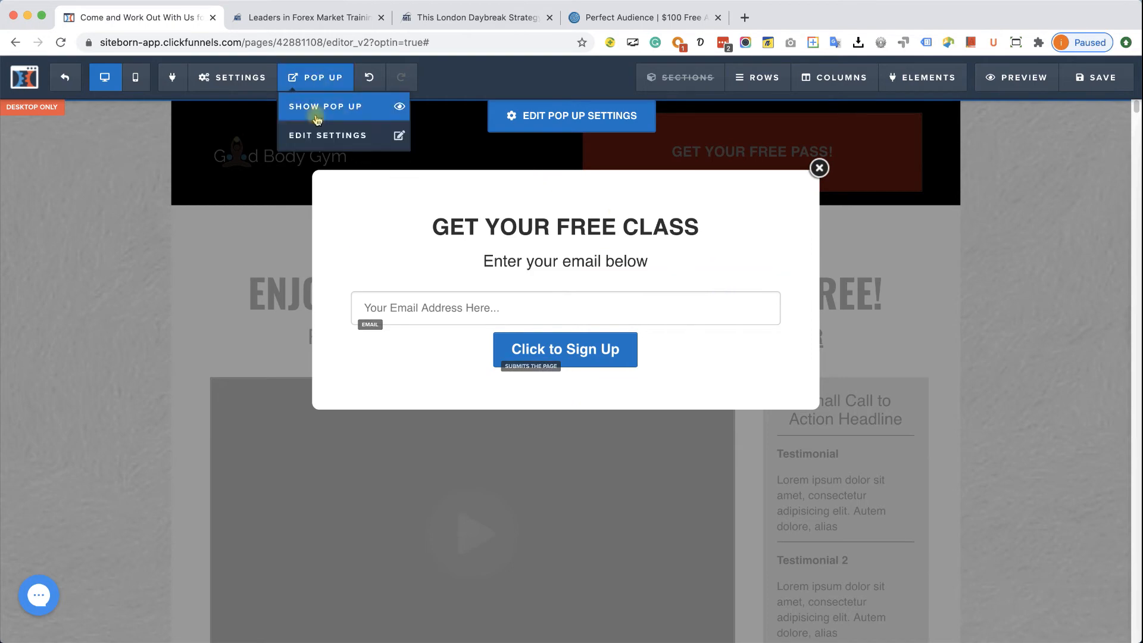
click(309, 135)
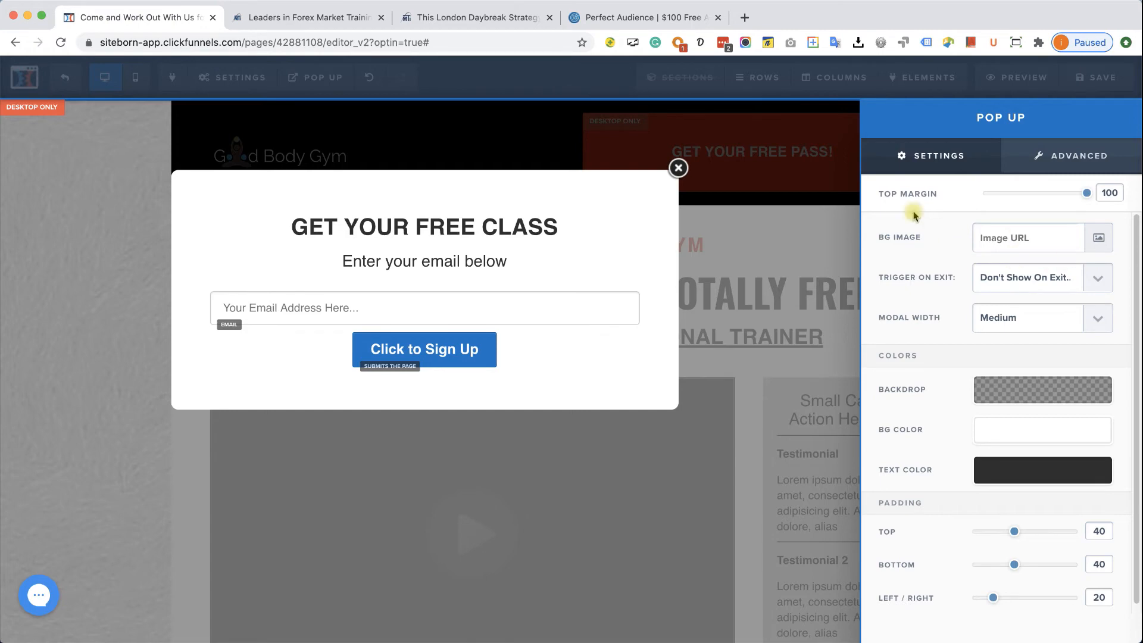
click(1094, 238)
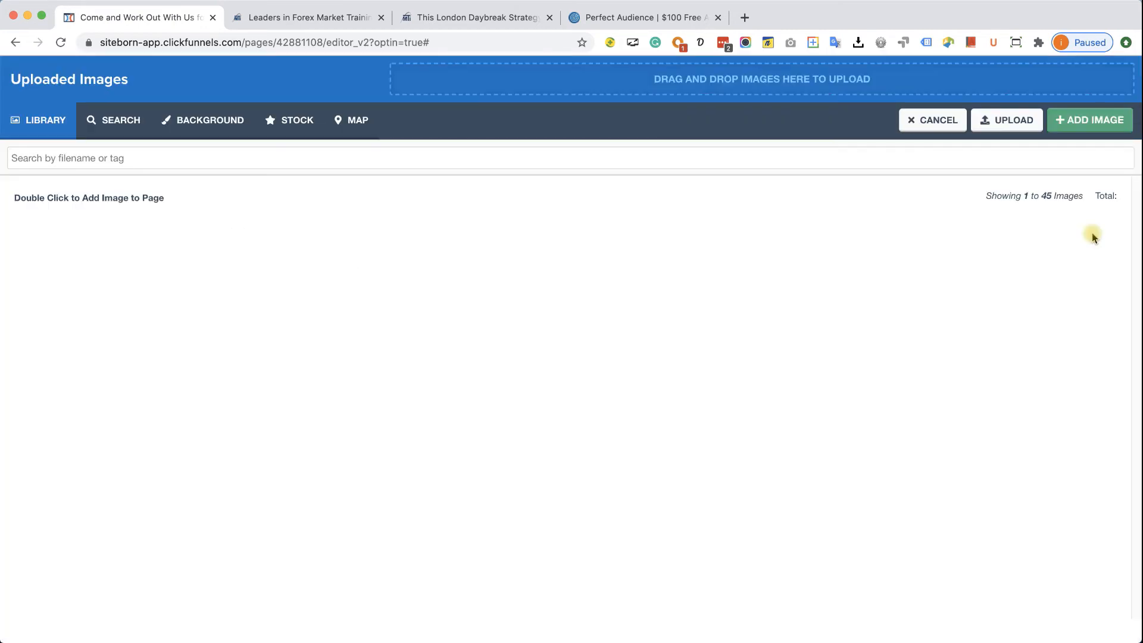
click(185, 130)
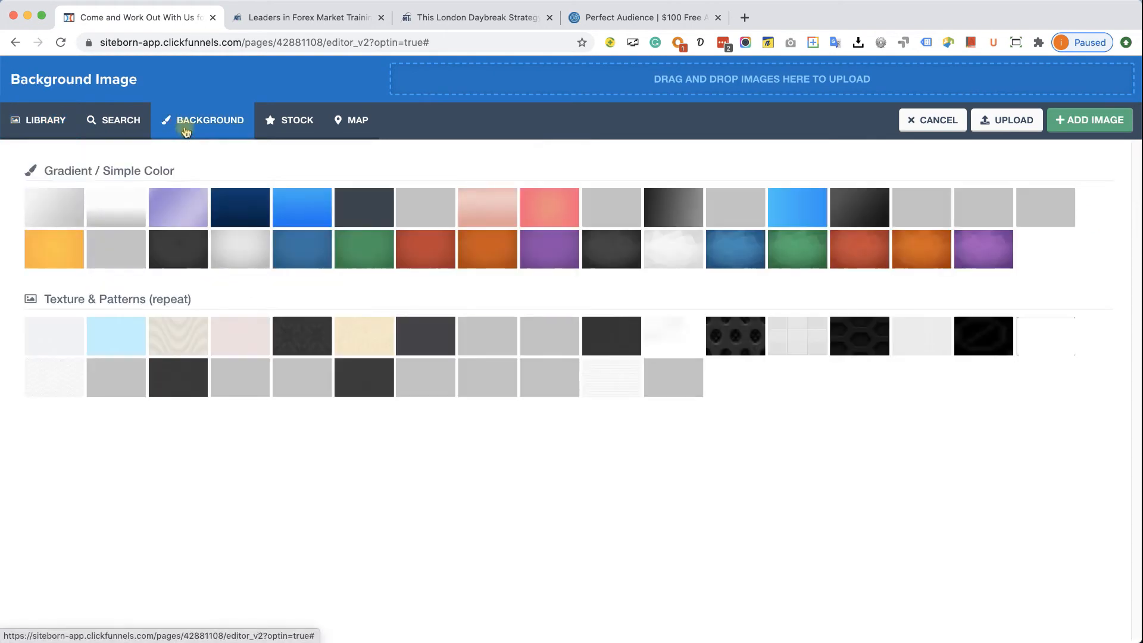
click(296, 206)
click(1069, 114)
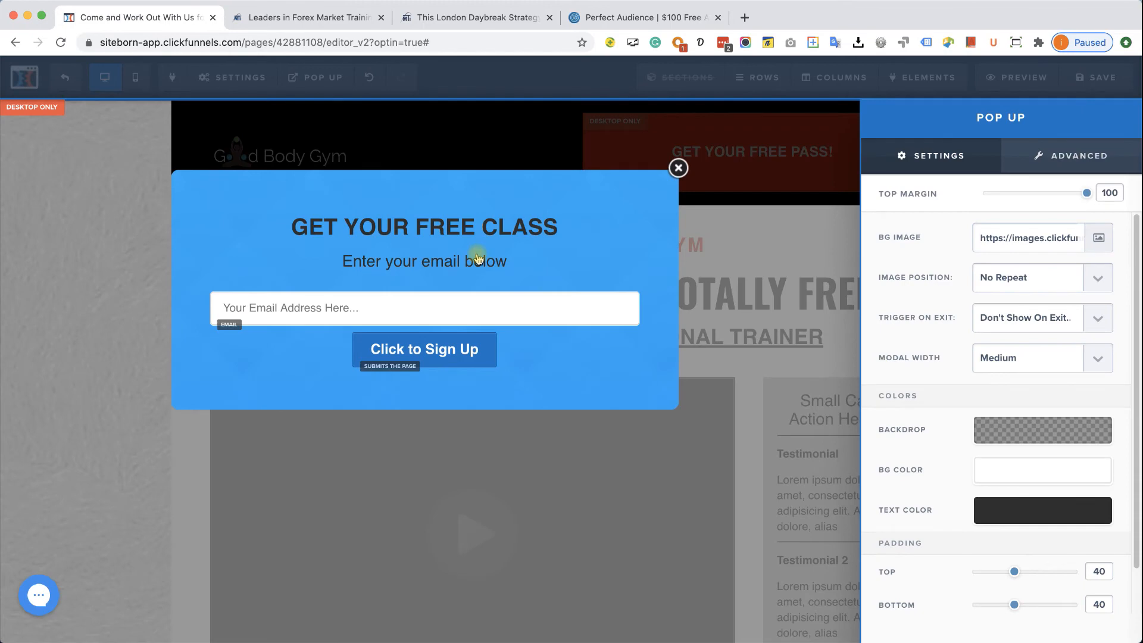
click(484, 229)
- Make the GET YOUR FREE CLASS headline text white and reopen the pop-up settings
click(557, 217)
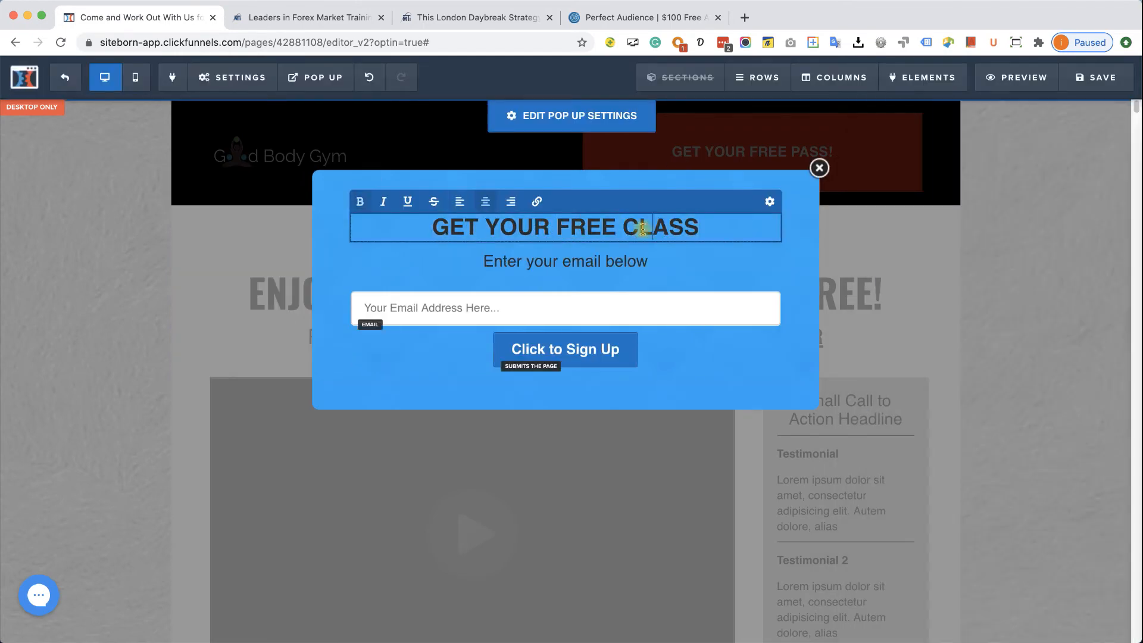
click(768, 201)
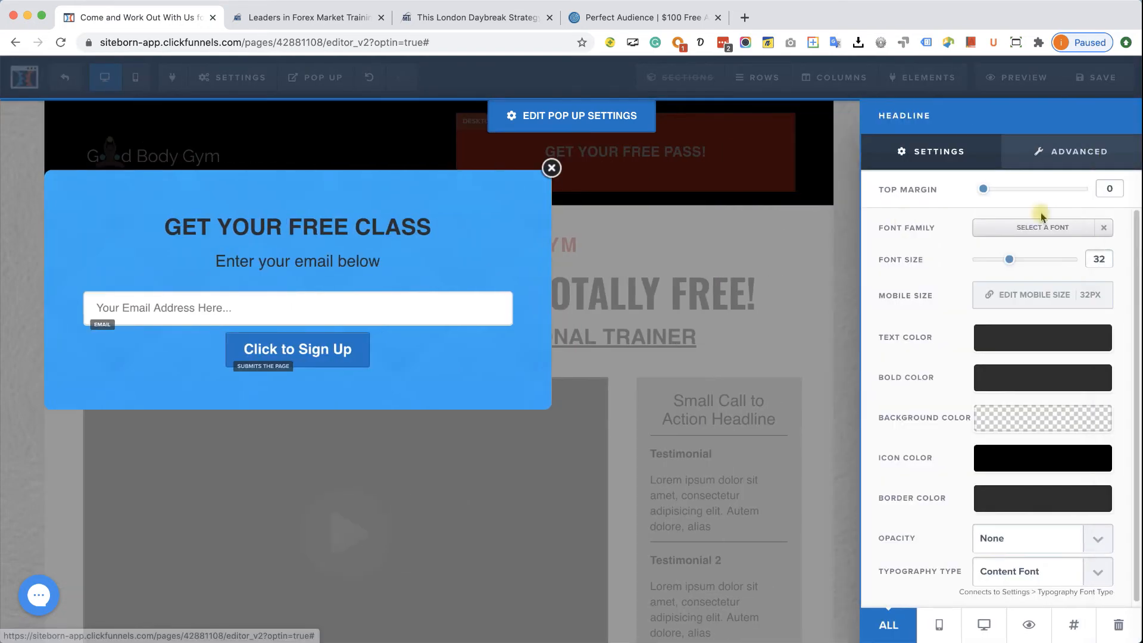
click(1071, 342)
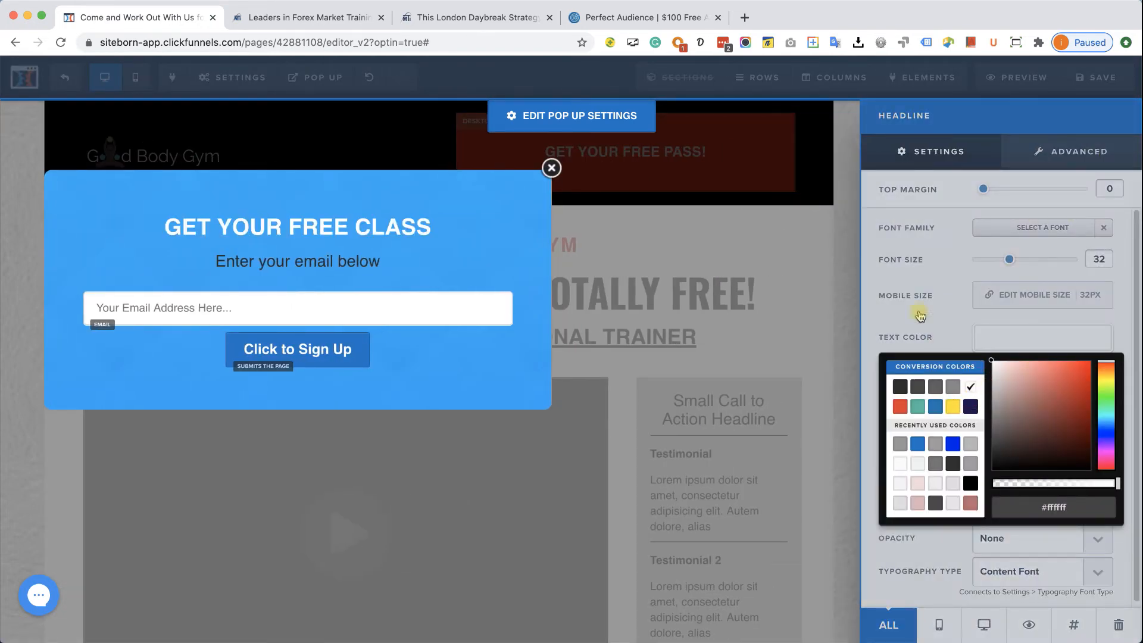
click(326, 229)
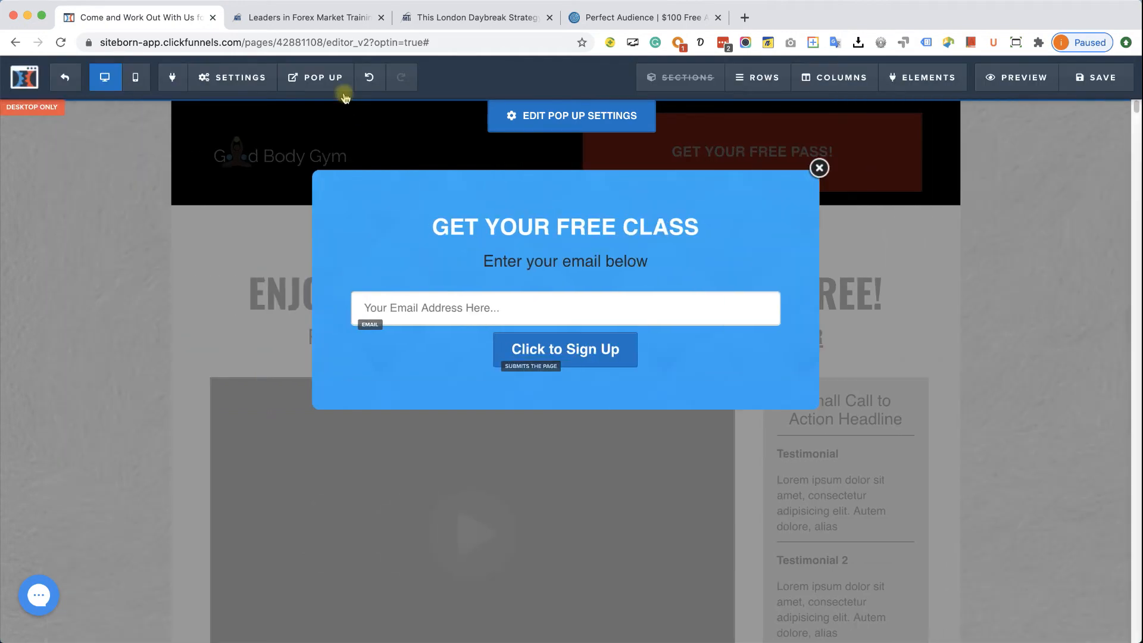
mouse_move(337, 84)
click(337, 137)
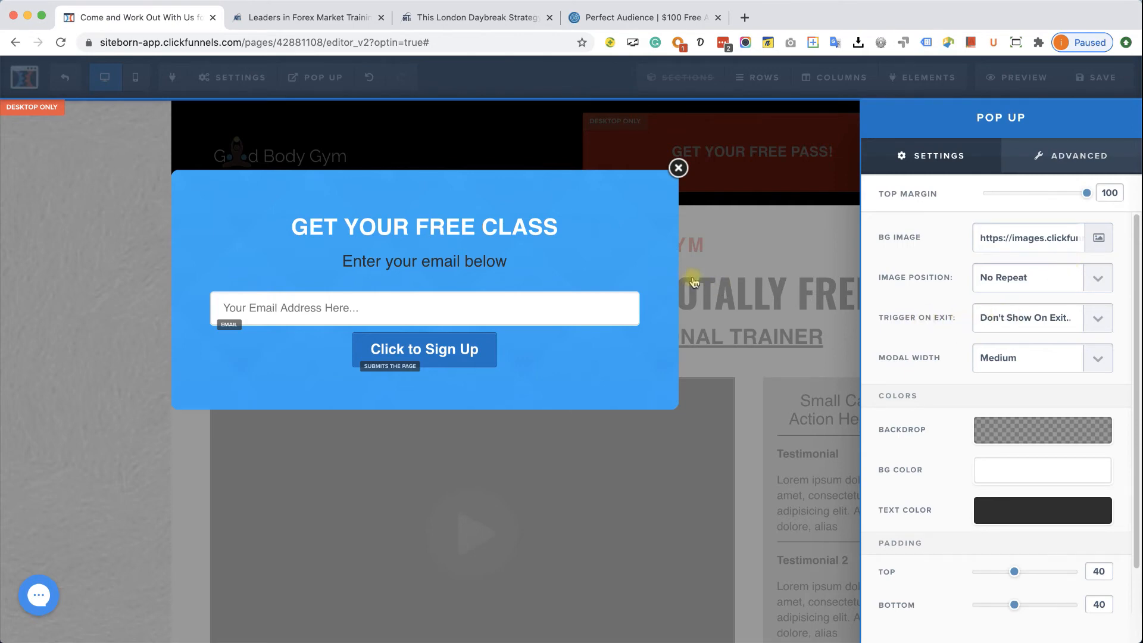
key(super+shift+n)
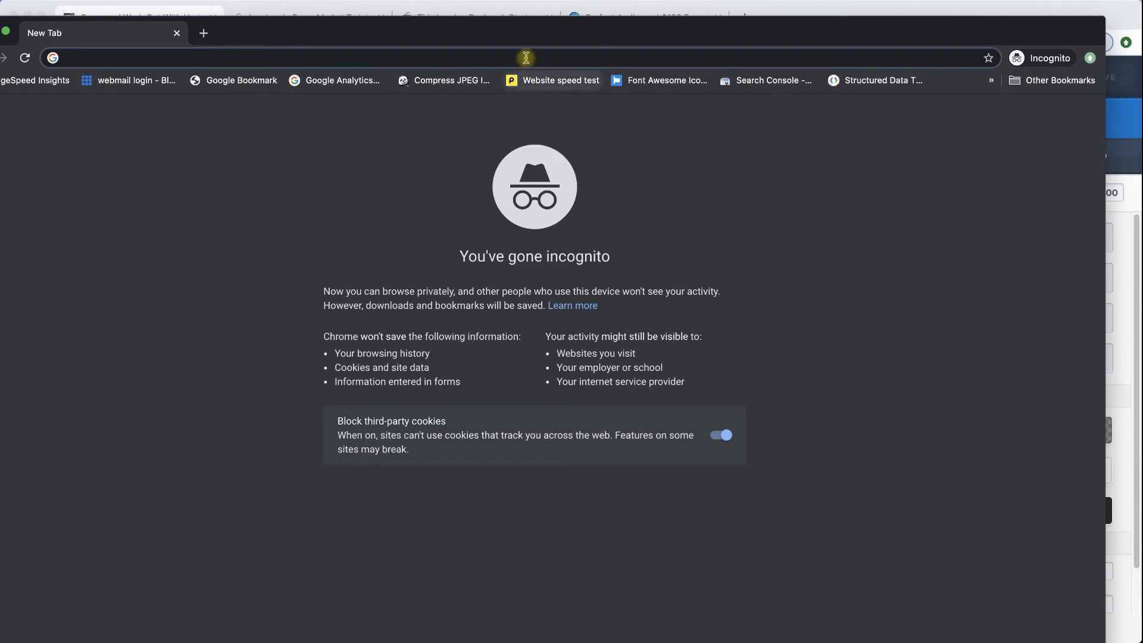
drag(532, 36, 571, 36)
text(pl)
key(Return)
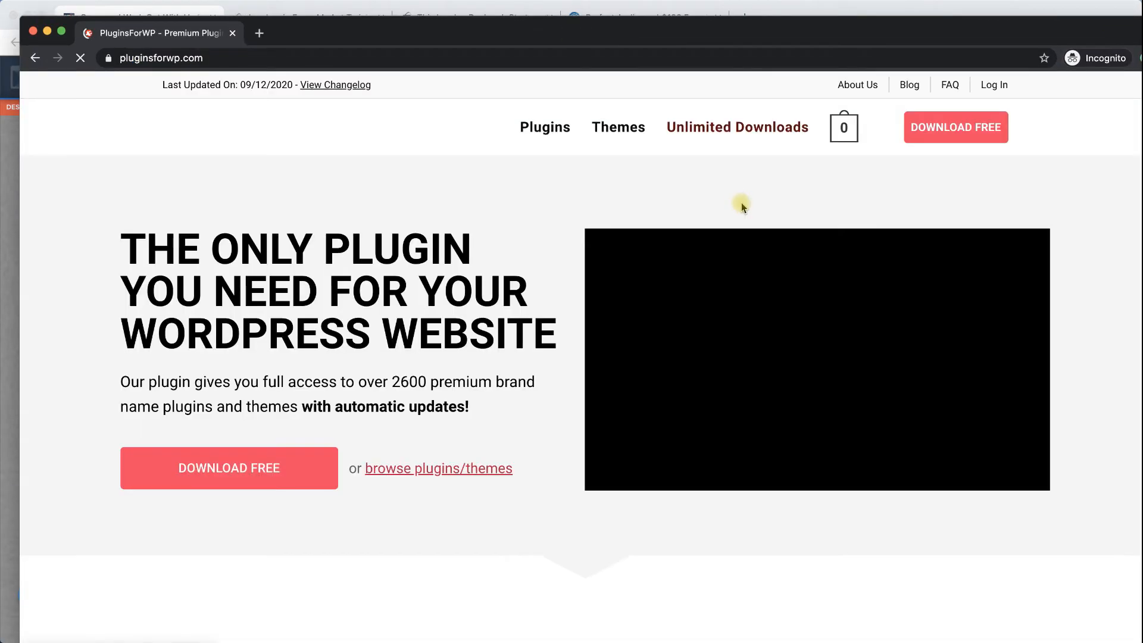
click(909, 84)
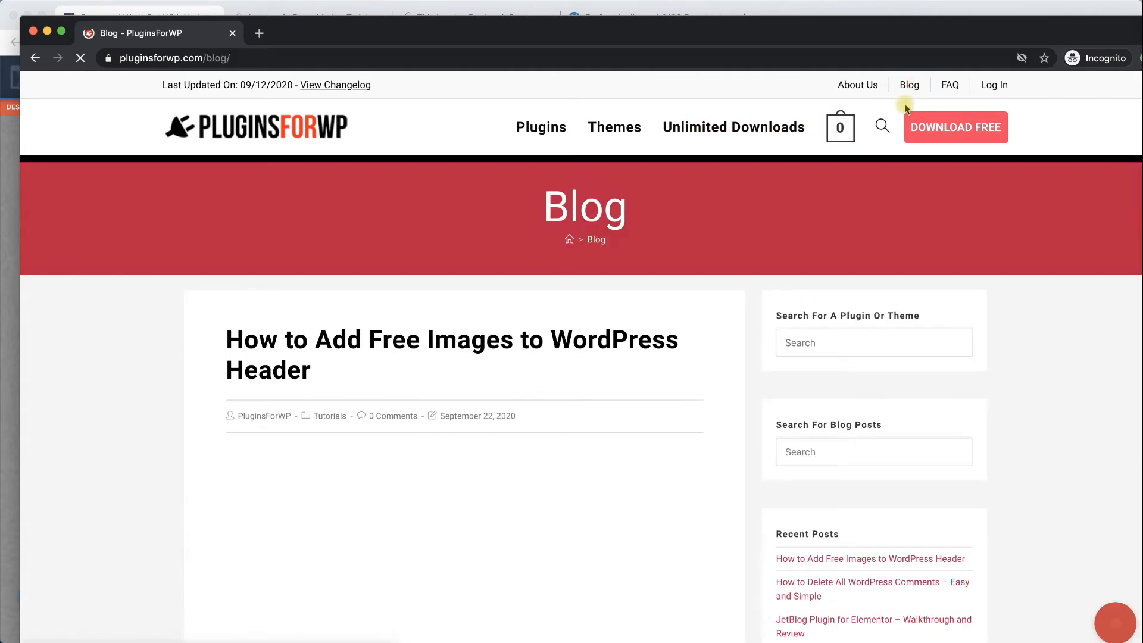
click(572, 339)
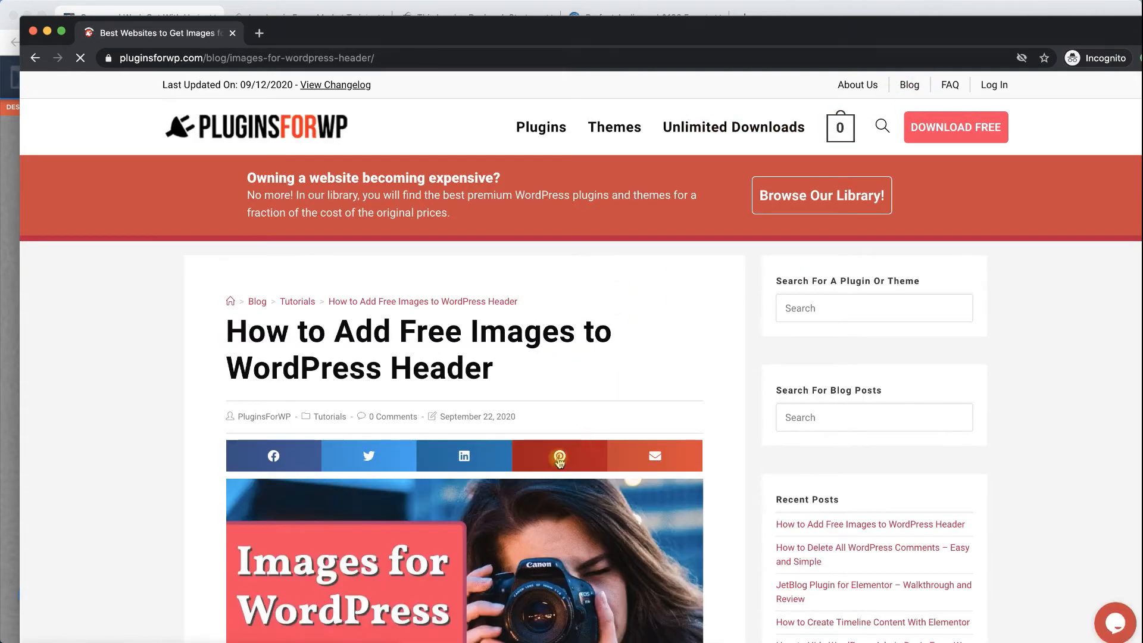
scroll(559, 459, down, 12)
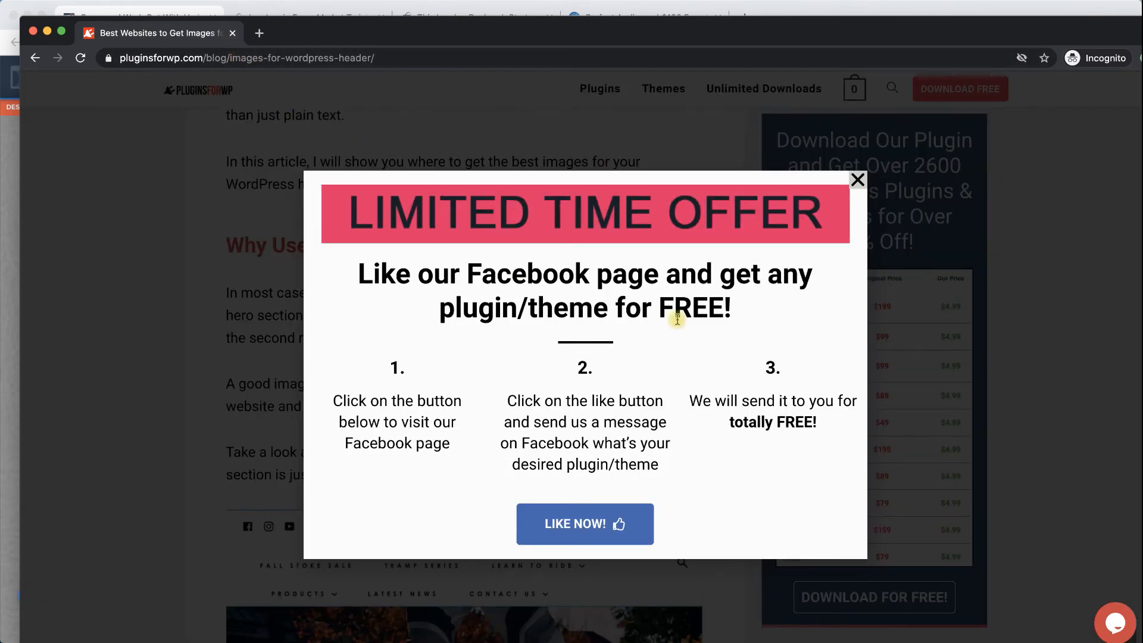
click(857, 181)
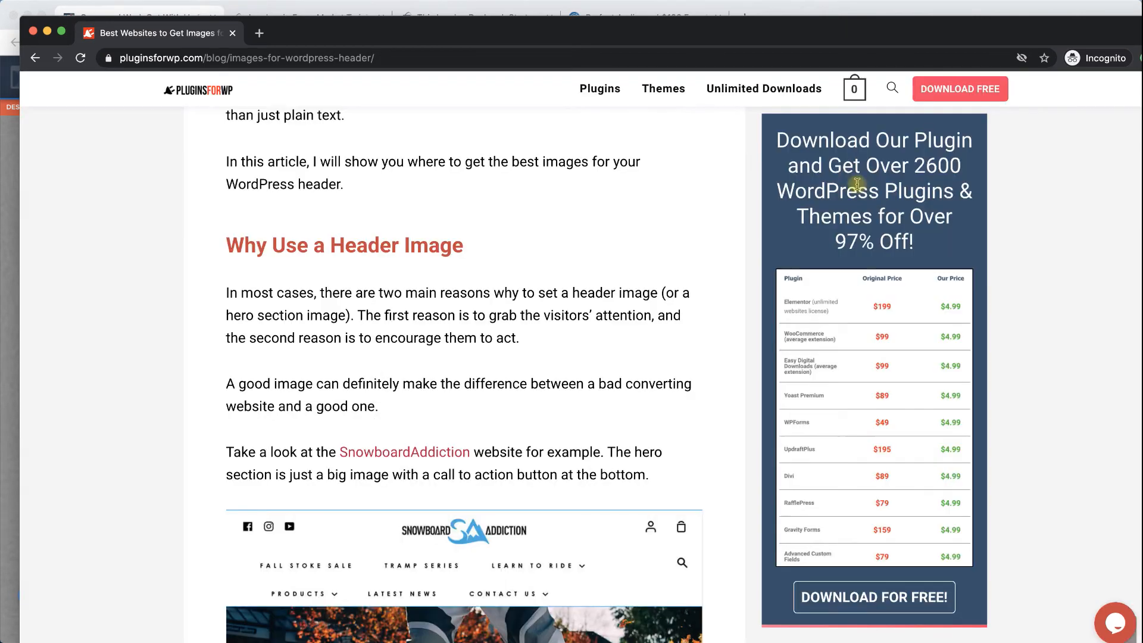
click(33, 32)
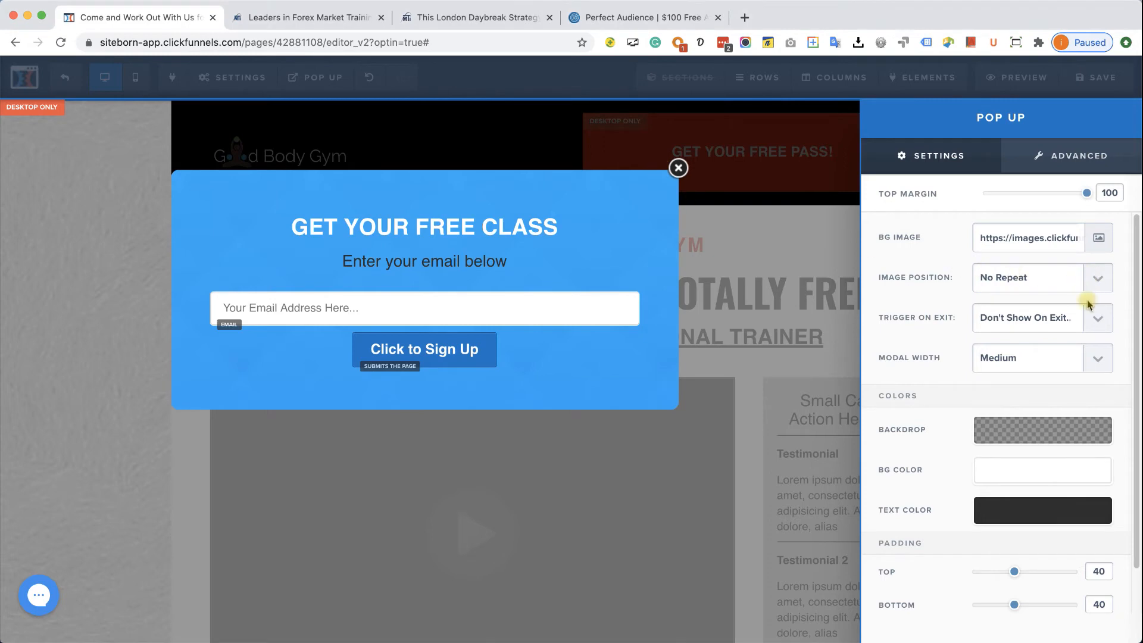
- Trigger the pop-up when visitors try to exit, keeping Modal Width at Medium
click(1090, 319)
click(1061, 337)
click(1101, 364)
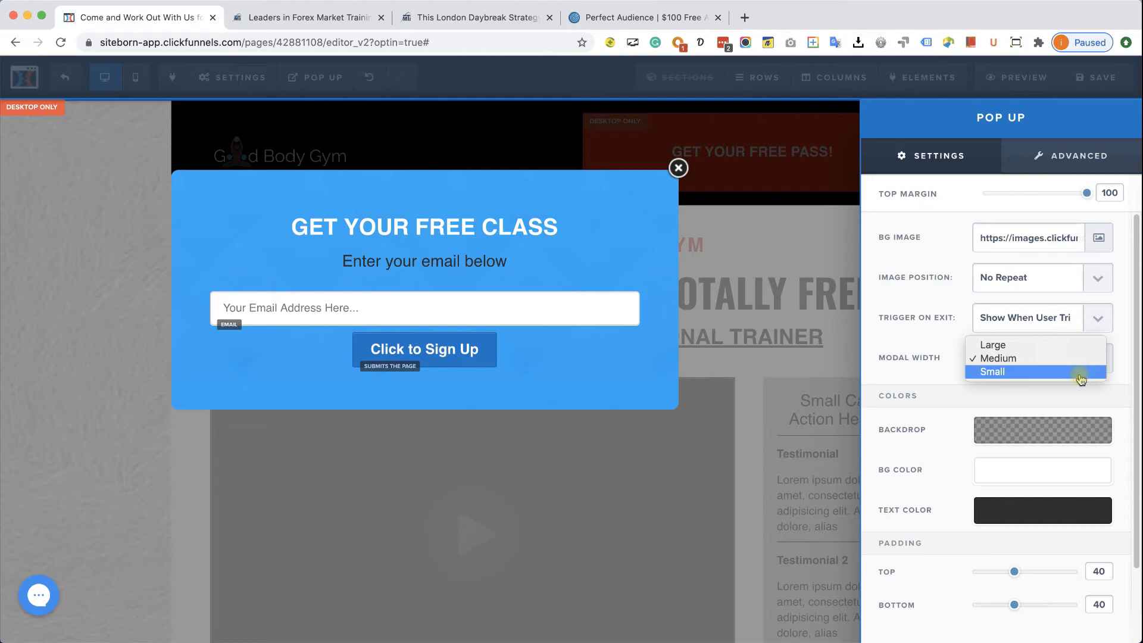
click(1071, 345)
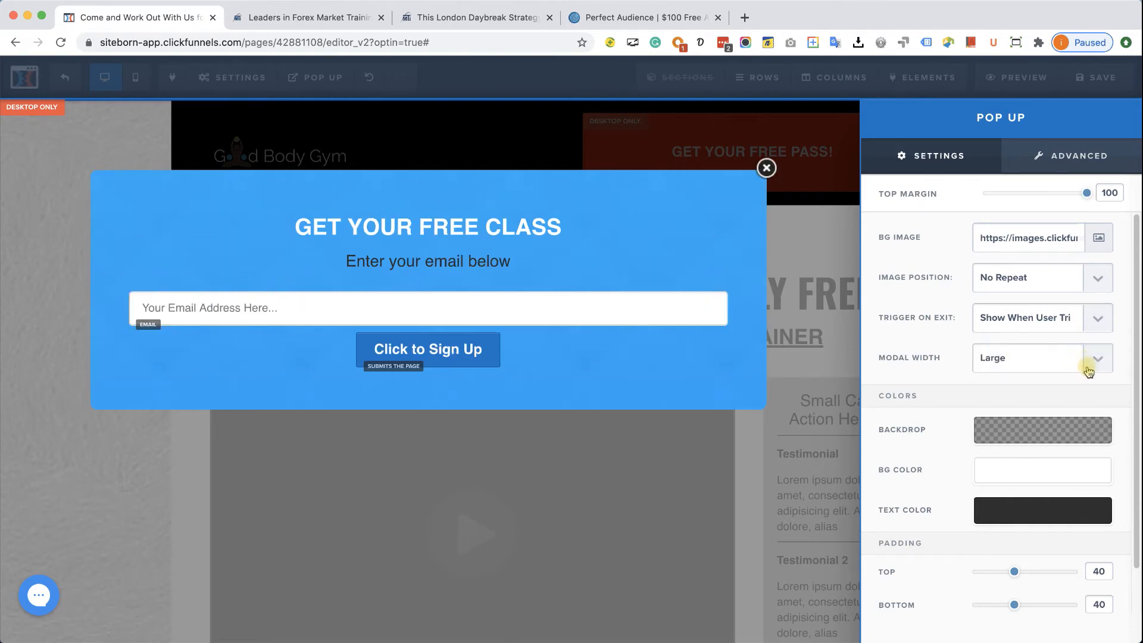
click(1088, 371)
click(1082, 369)
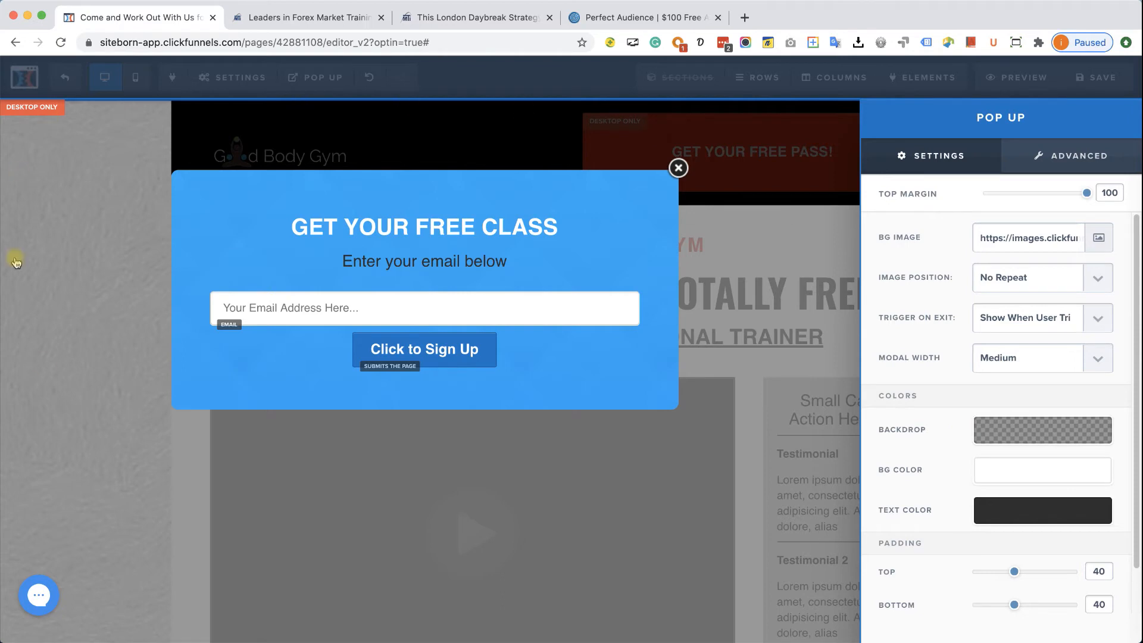
- Darken the backdrop to 0.62 opacity and set the pop-up text colour to white (#ffffff)
click(1039, 441)
drag(1055, 582, 1071, 579)
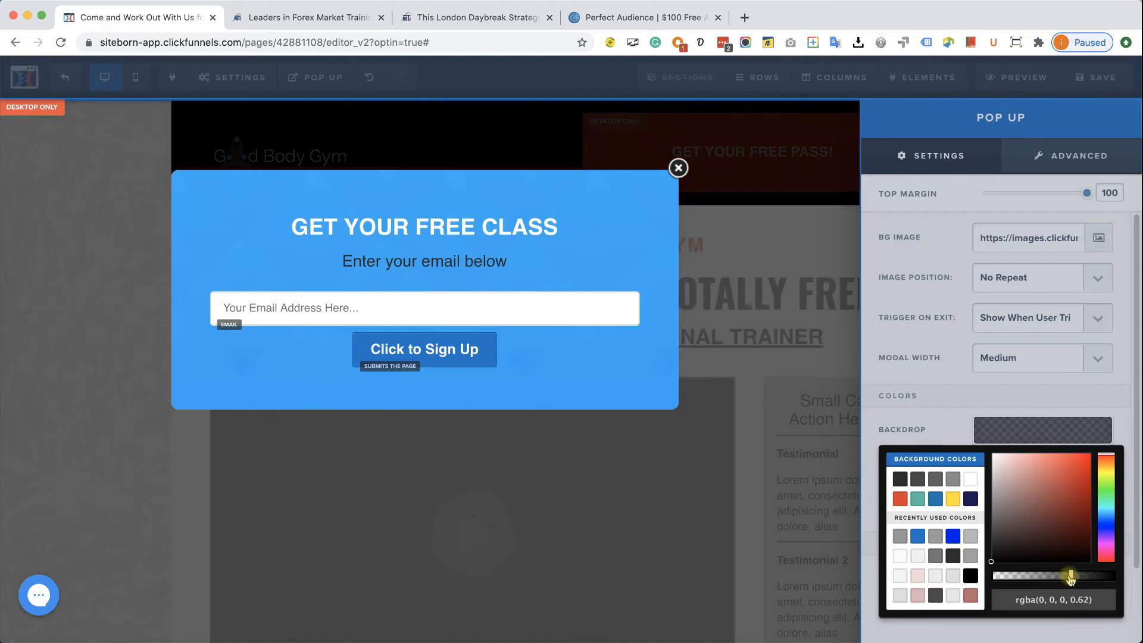
click(948, 430)
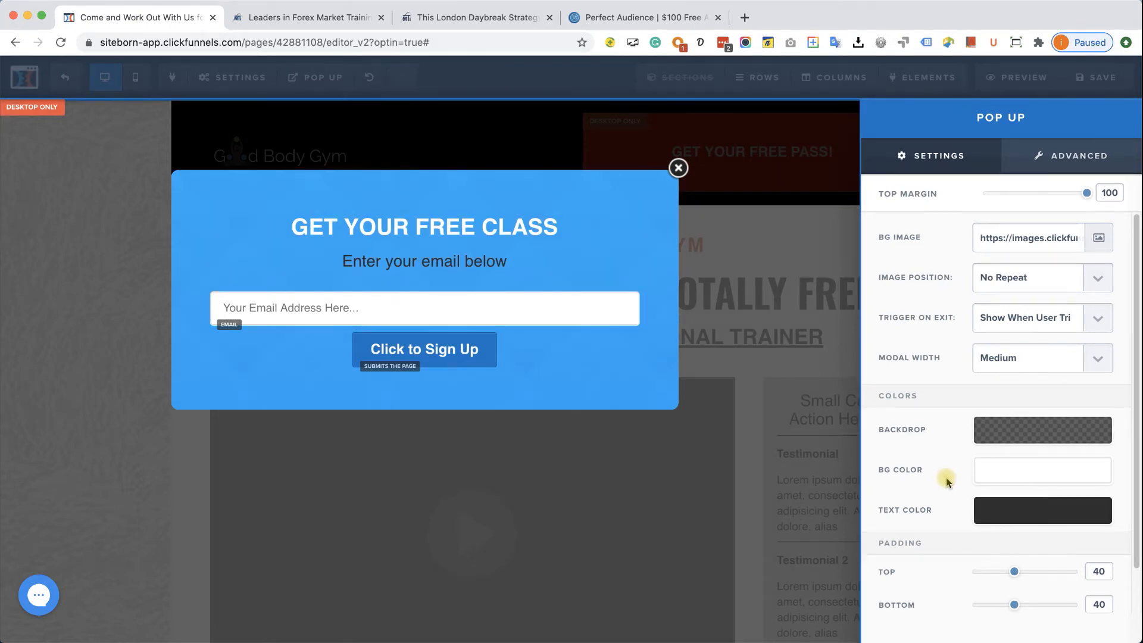
click(989, 511)
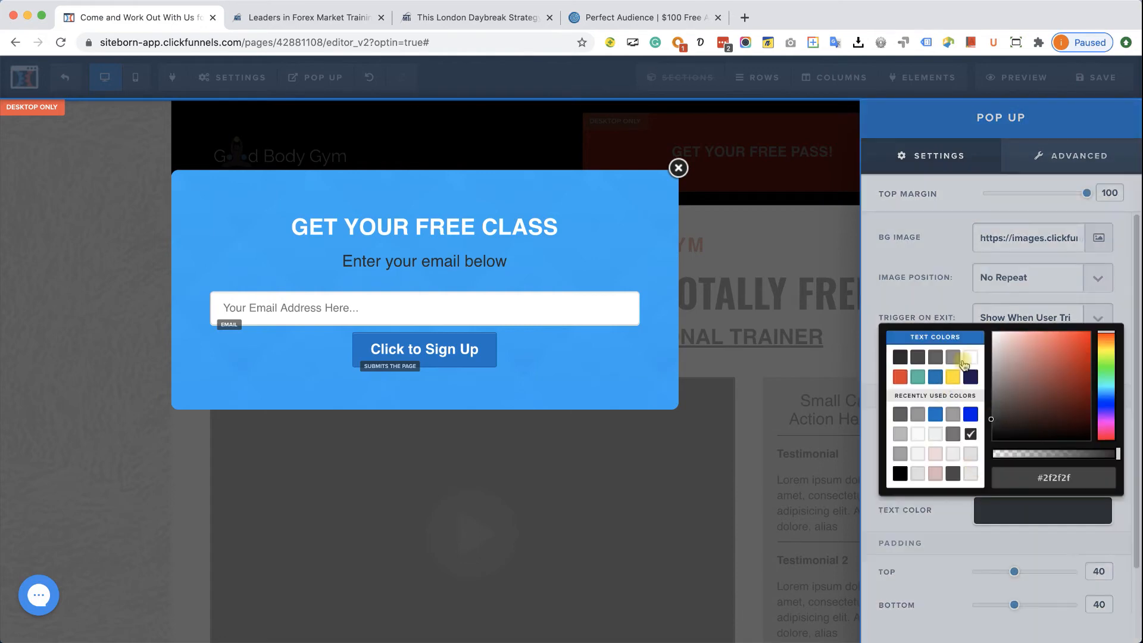
click(969, 358)
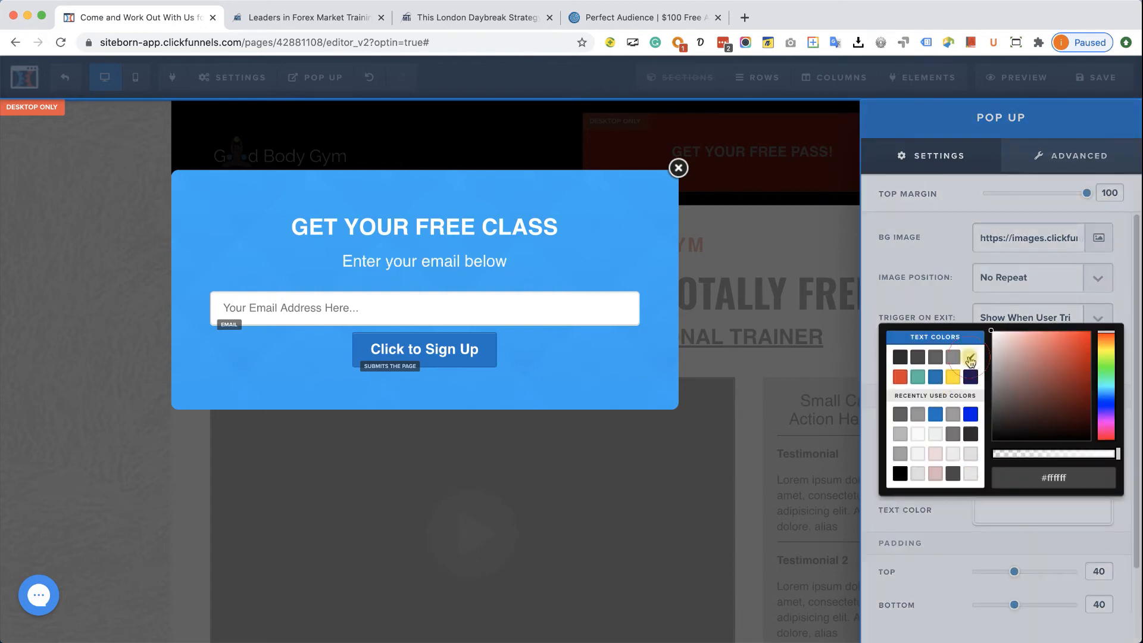
click(916, 520)
scroll(941, 500, down, 2)
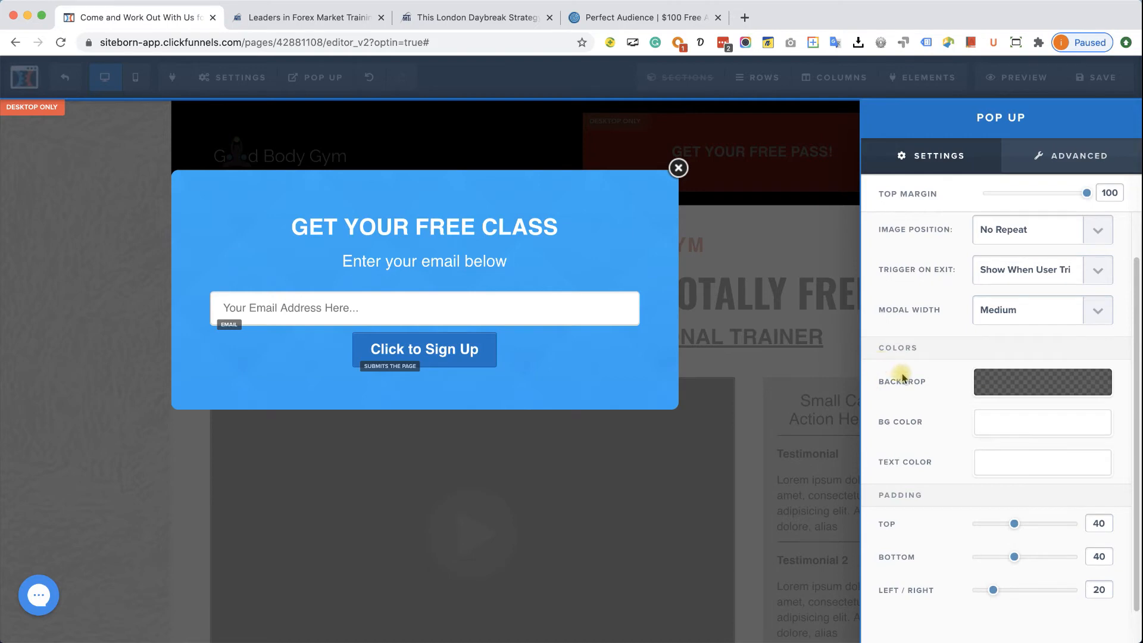
scroll(902, 375, up, 2)
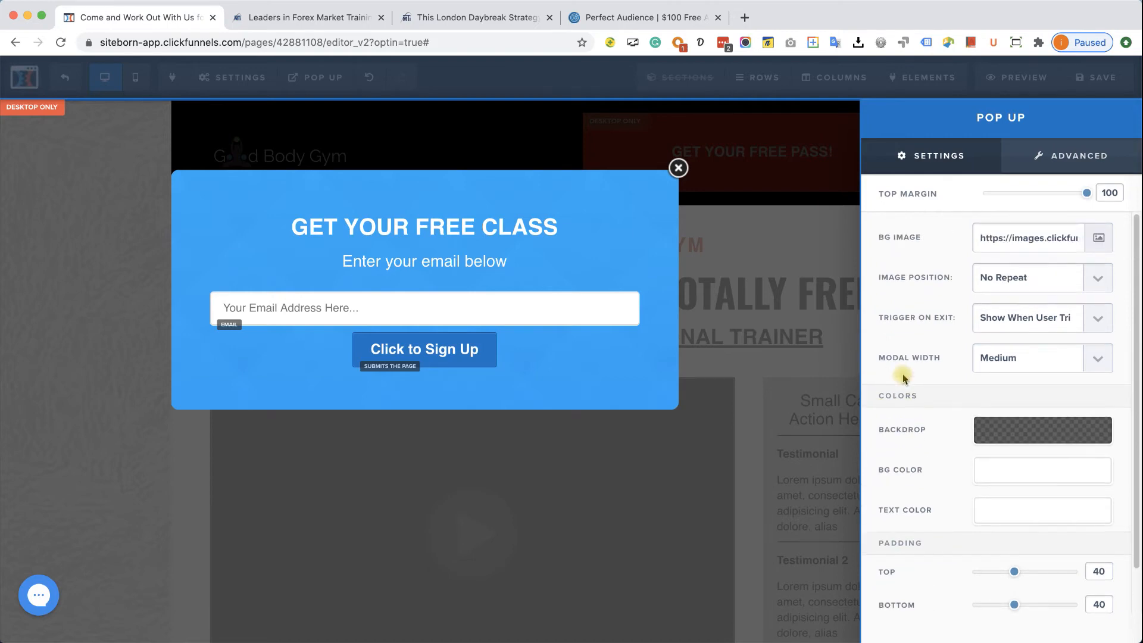
click(756, 372)
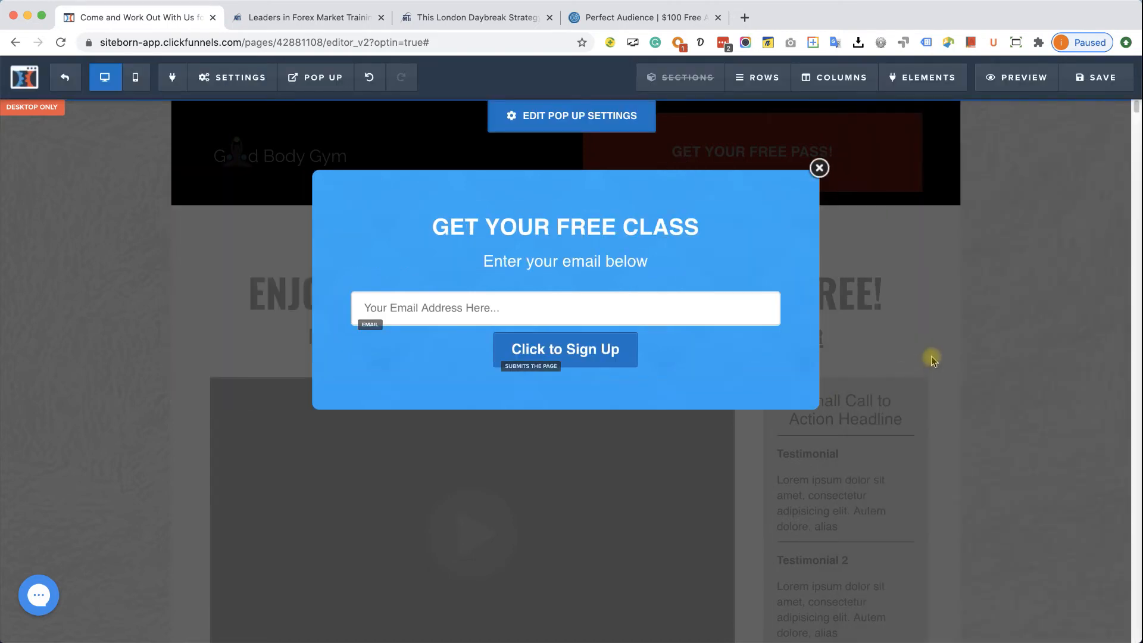
- Set the GET YOUR FREE PASS! button's action to Open the Pop Up, save the page, and launch a preview
click(820, 169)
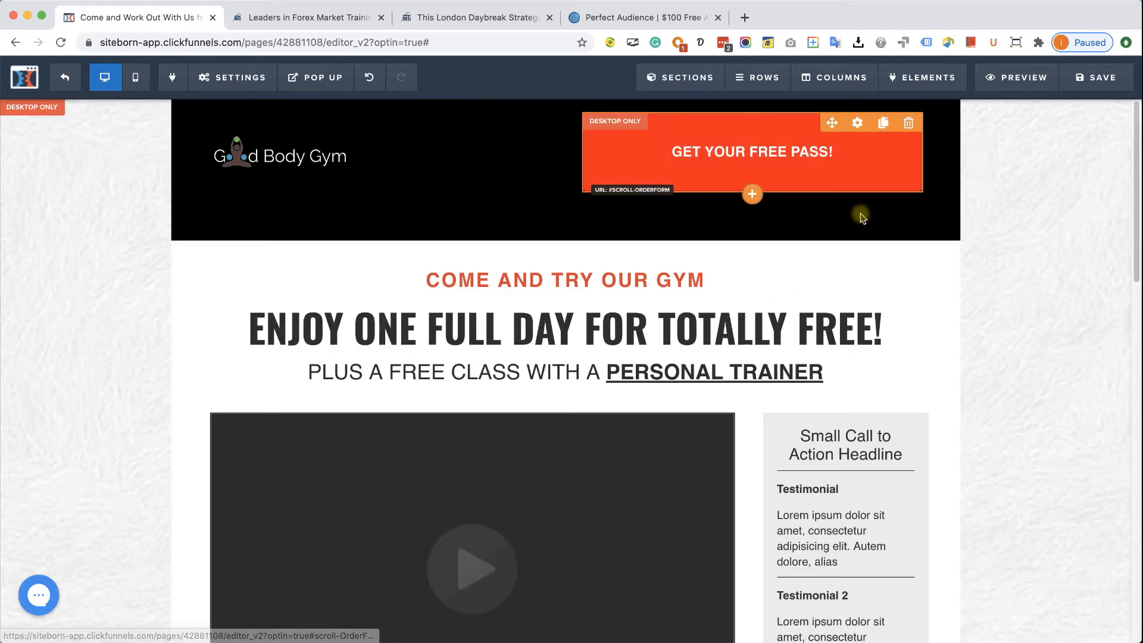
click(829, 159)
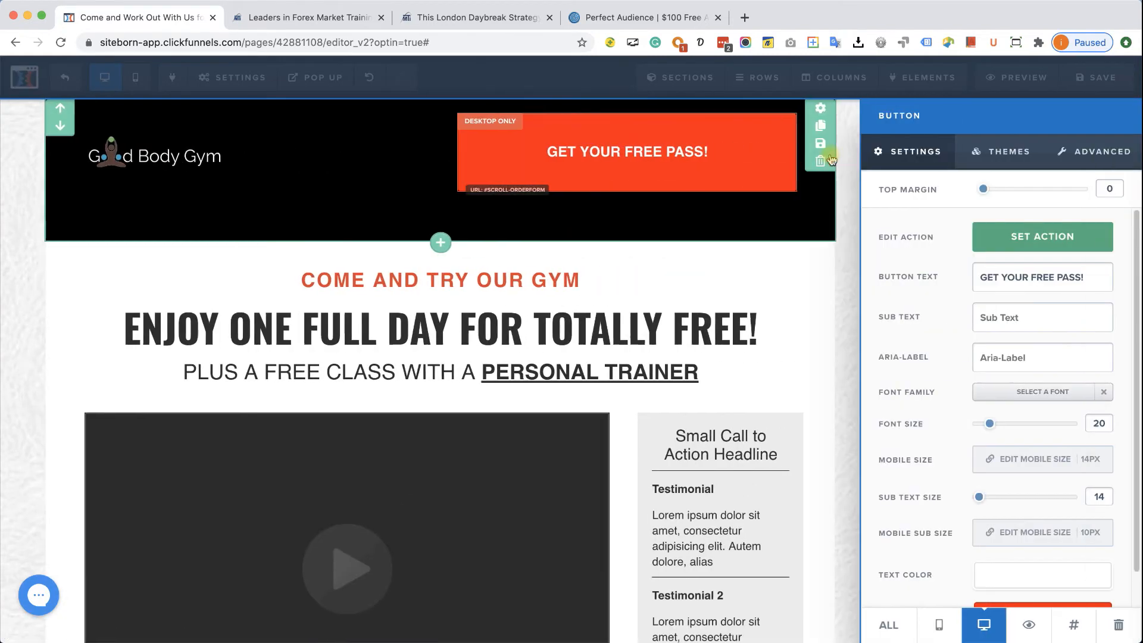
click(1030, 235)
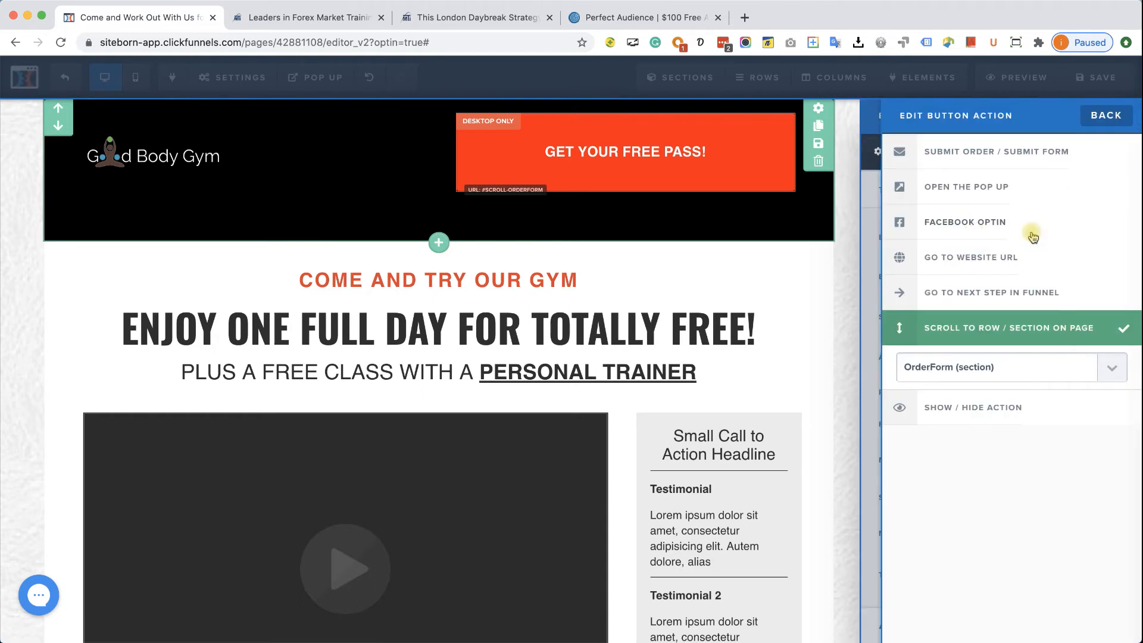
click(1027, 191)
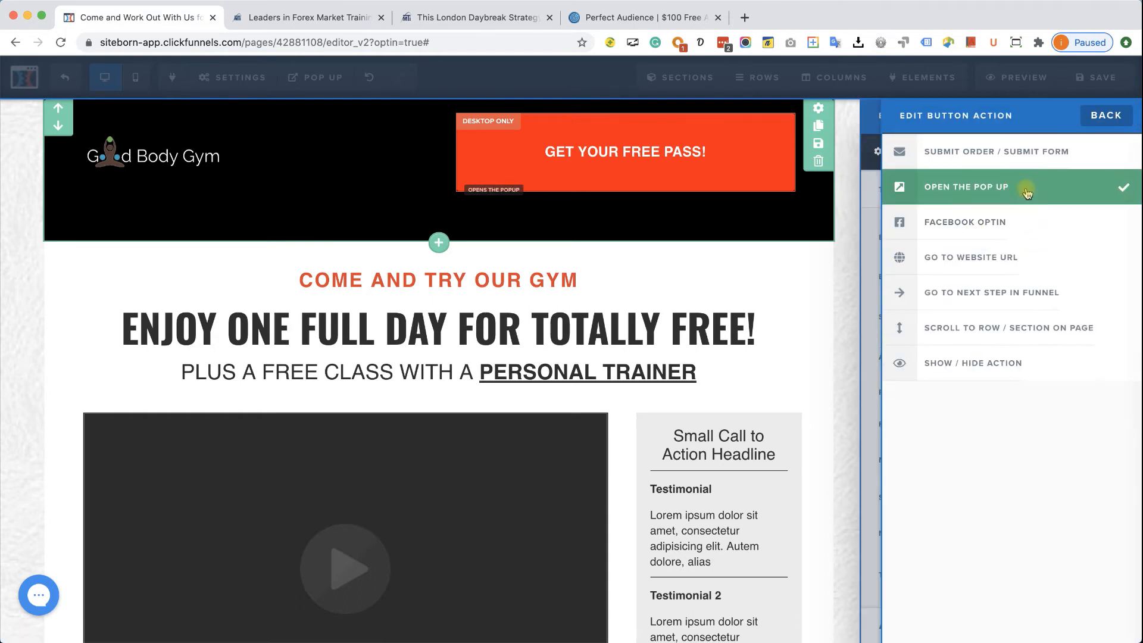
click(1106, 117)
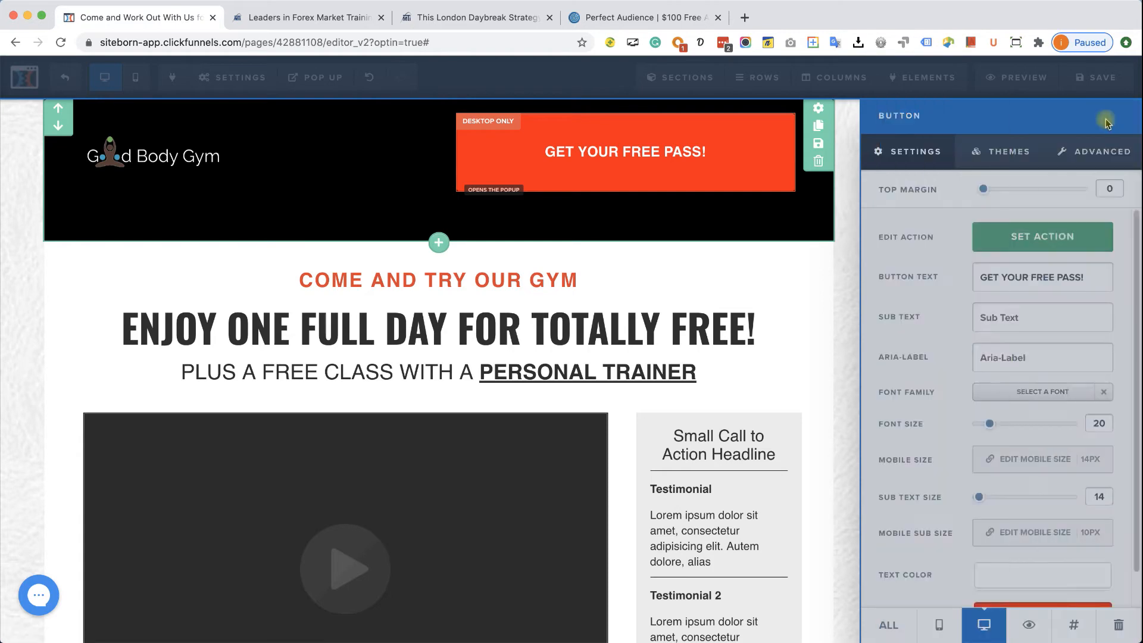
click(812, 338)
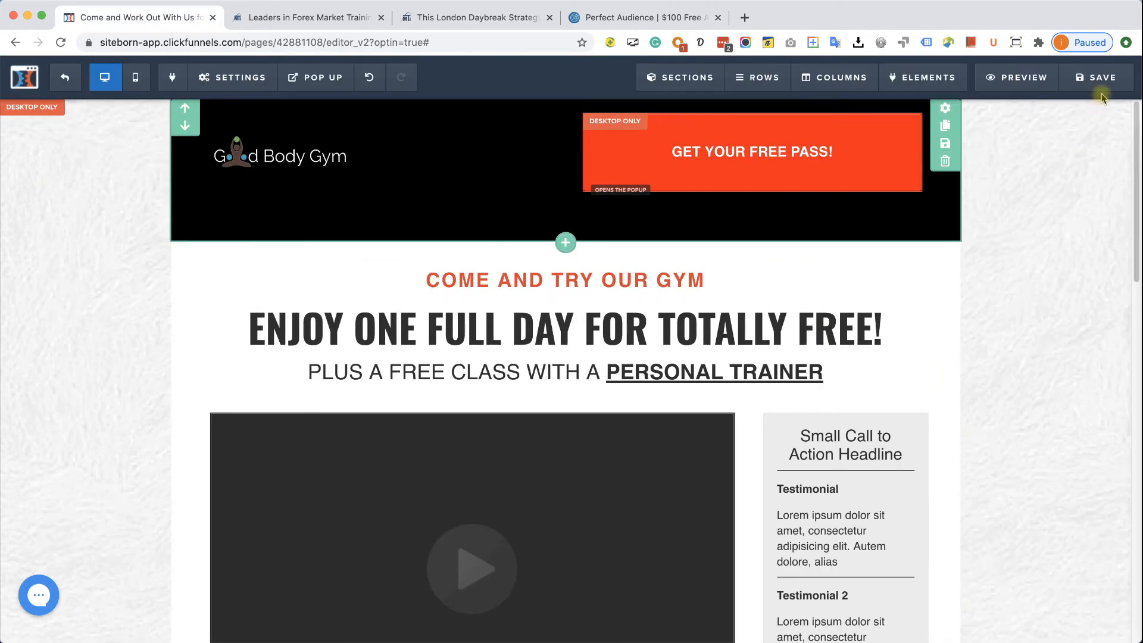
click(1102, 79)
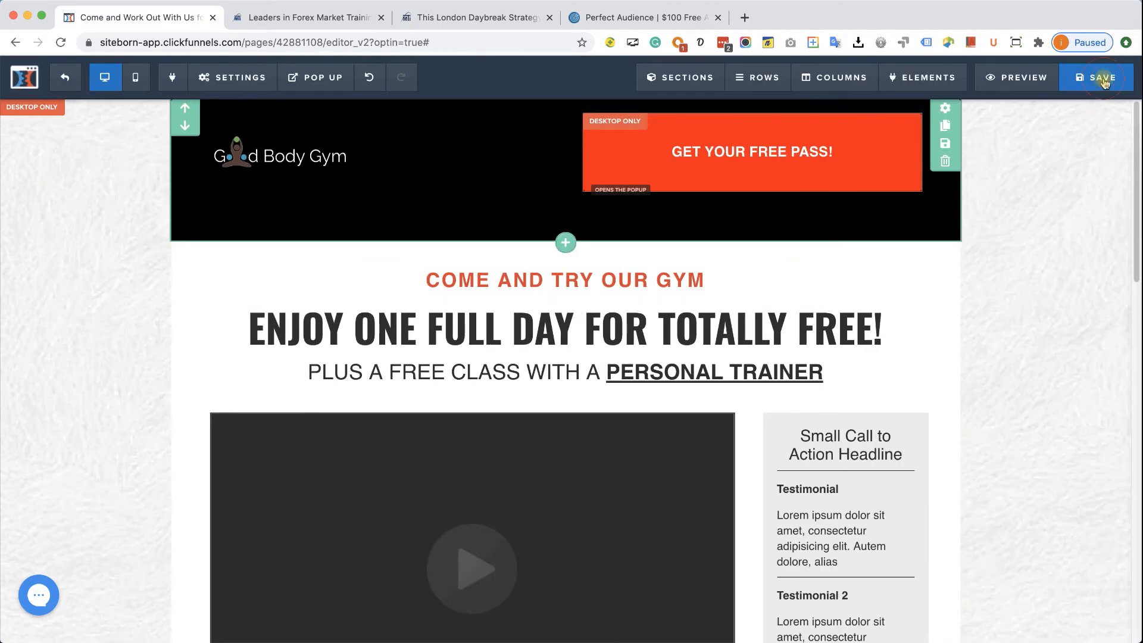
click(1023, 77)
- Check in the preview that GET YOUR FREE PASS! opens the blue GET YOUR FREE CLASS pop-up, then dismiss it
click(316, 19)
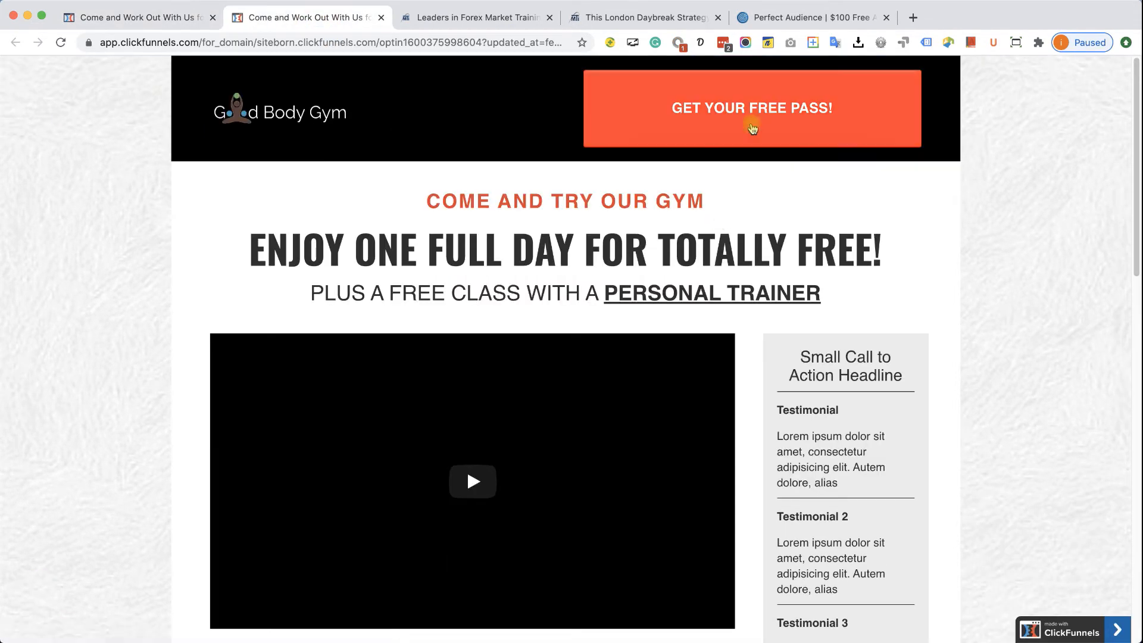
click(755, 115)
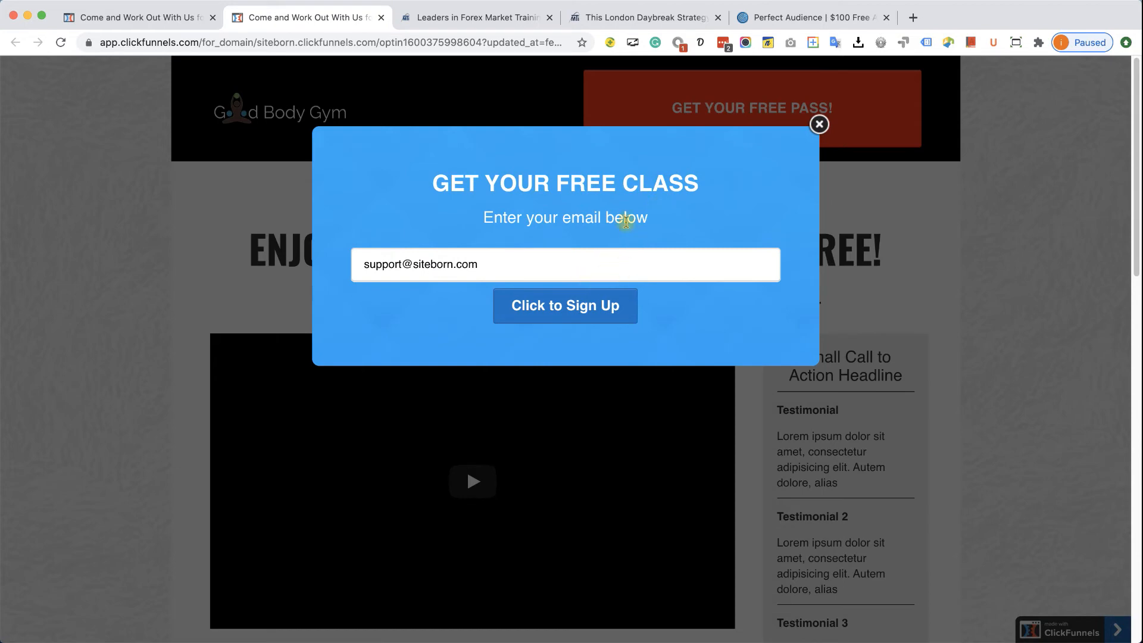
click(819, 125)
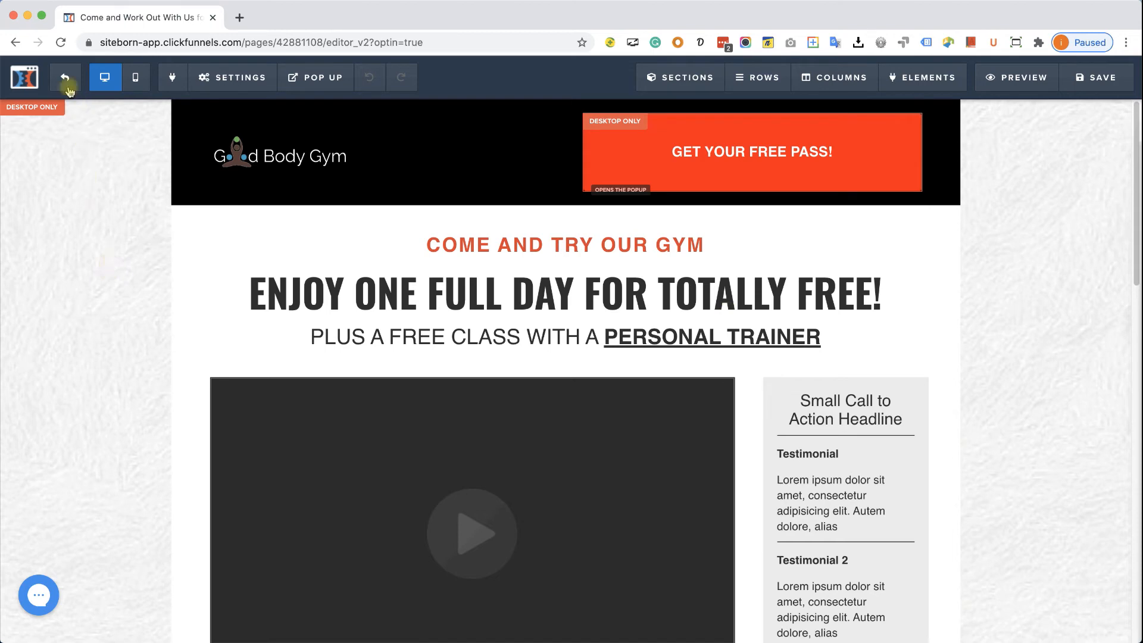
- Go to the funnel's Thank You step and filter the template gallery to Thank You templates
click(66, 84)
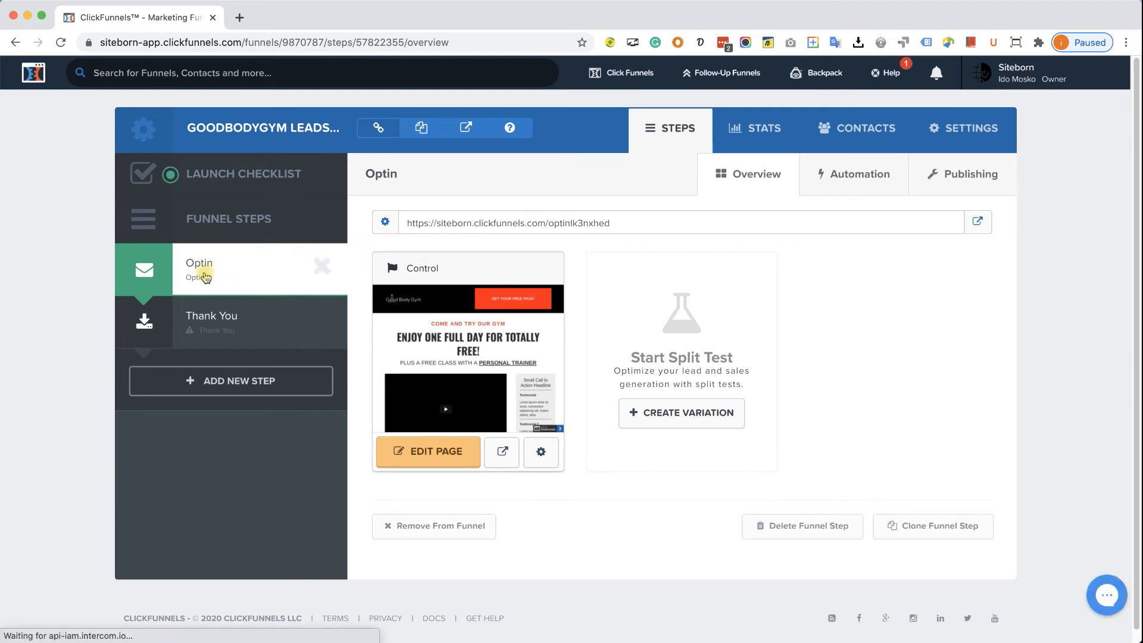
click(223, 331)
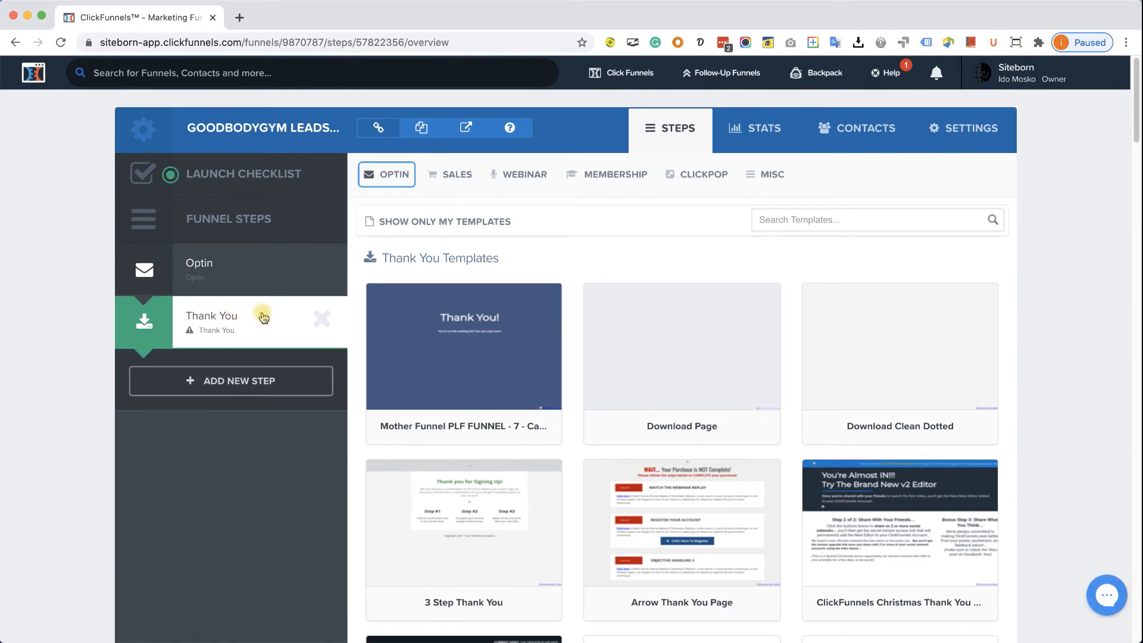
click(385, 179)
click(398, 224)
- Preview the 'Your Details Have Been Sent!' Mother Funnel PLF template and select it
scroll(609, 263, down, 7)
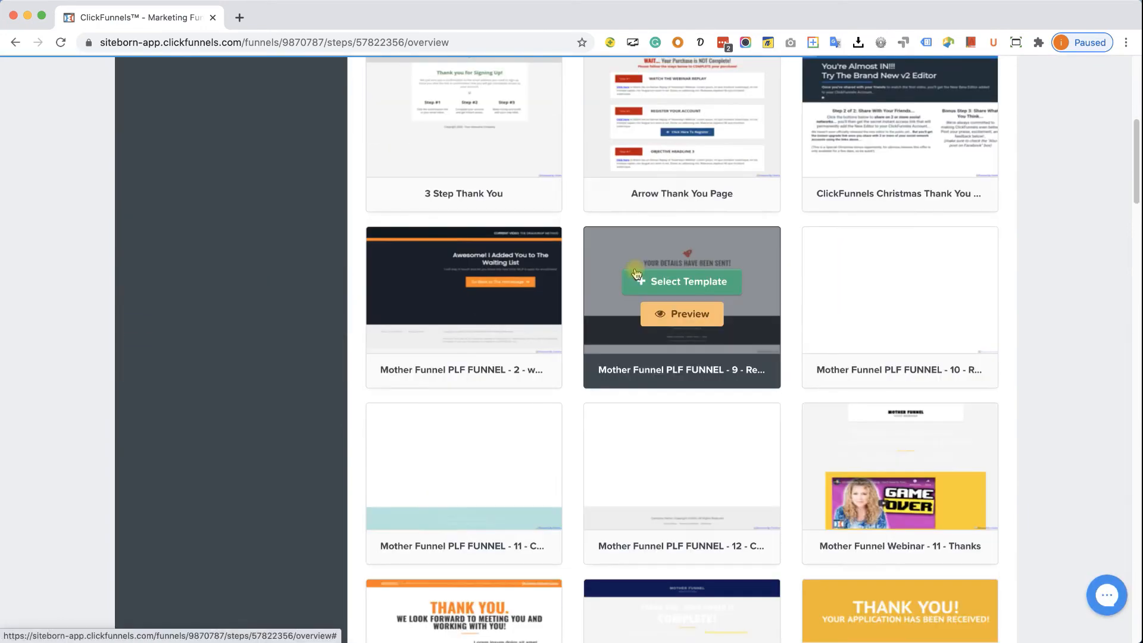
scroll(636, 273, down, 2)
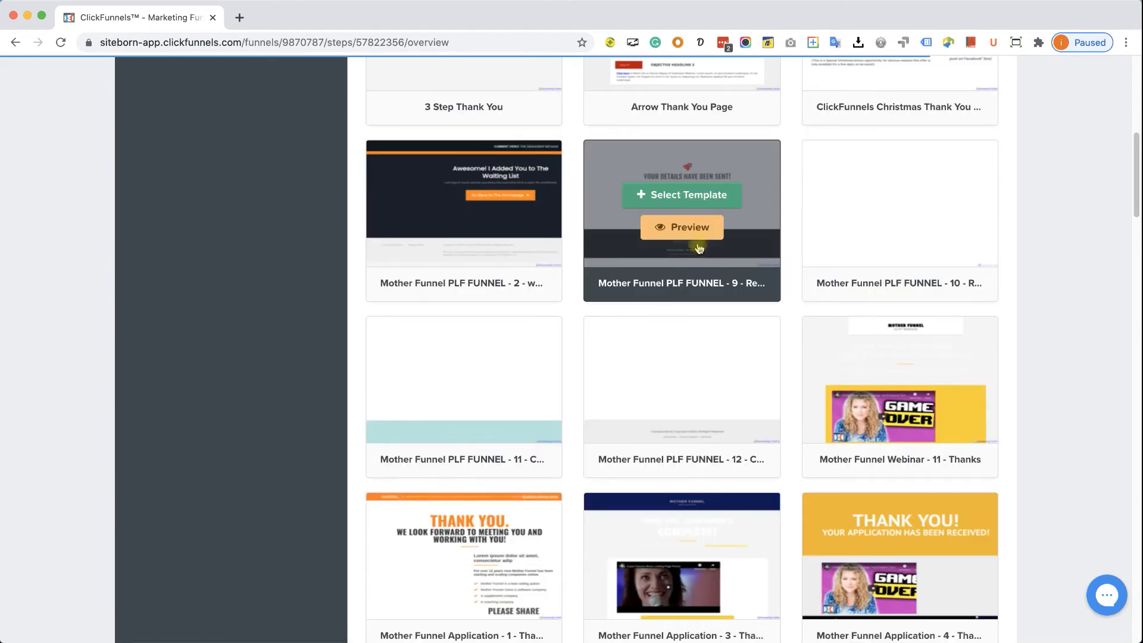
click(690, 231)
click(304, 18)
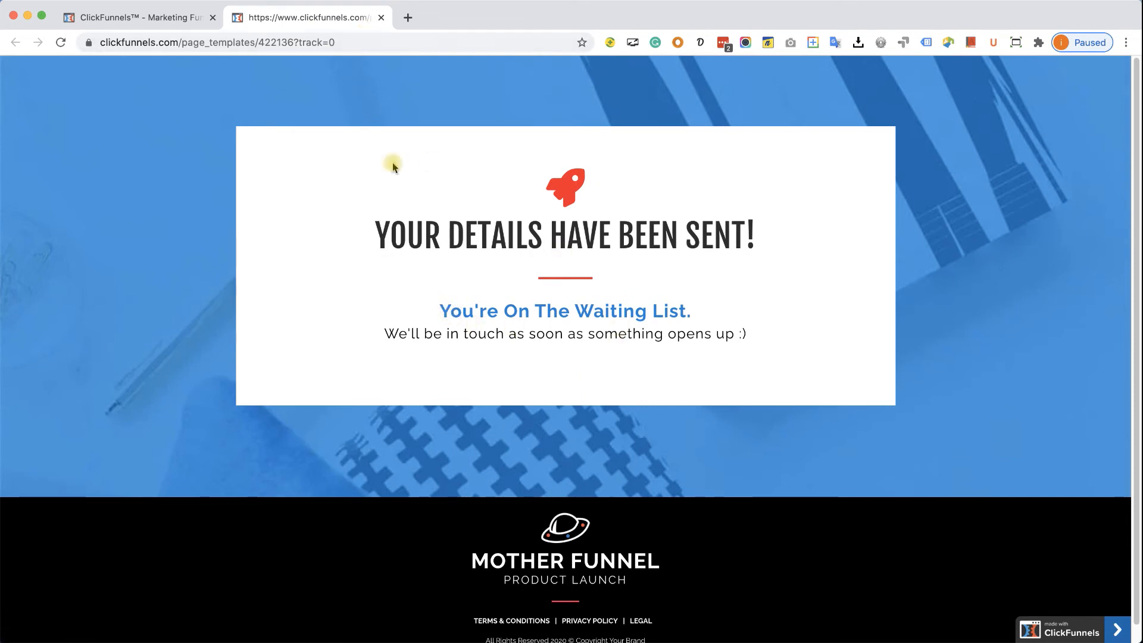
click(381, 18)
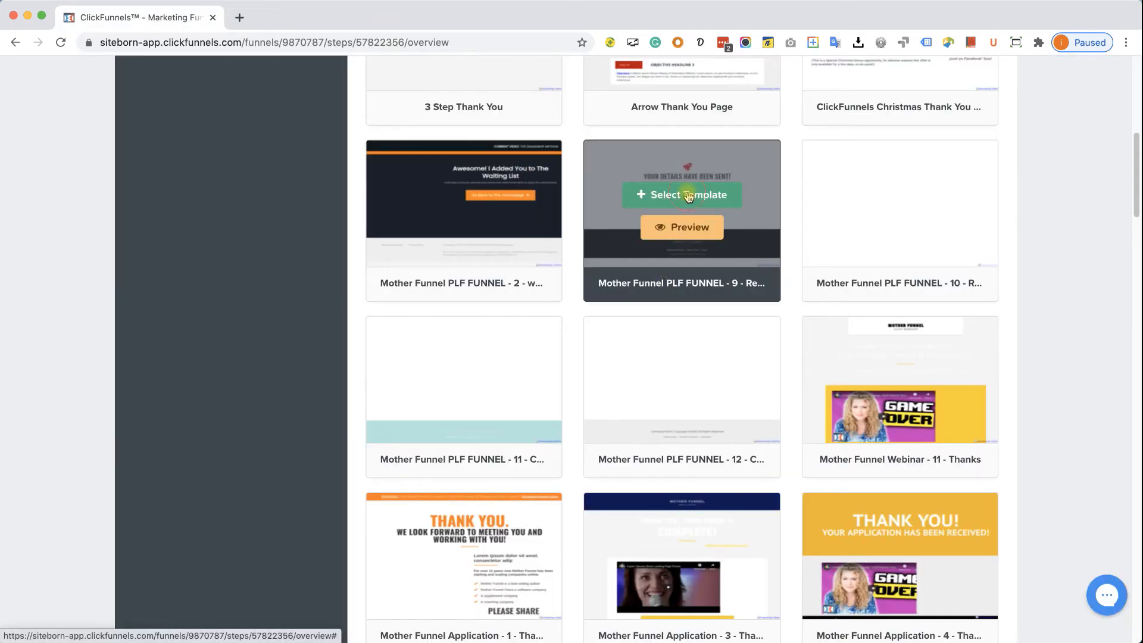
click(688, 196)
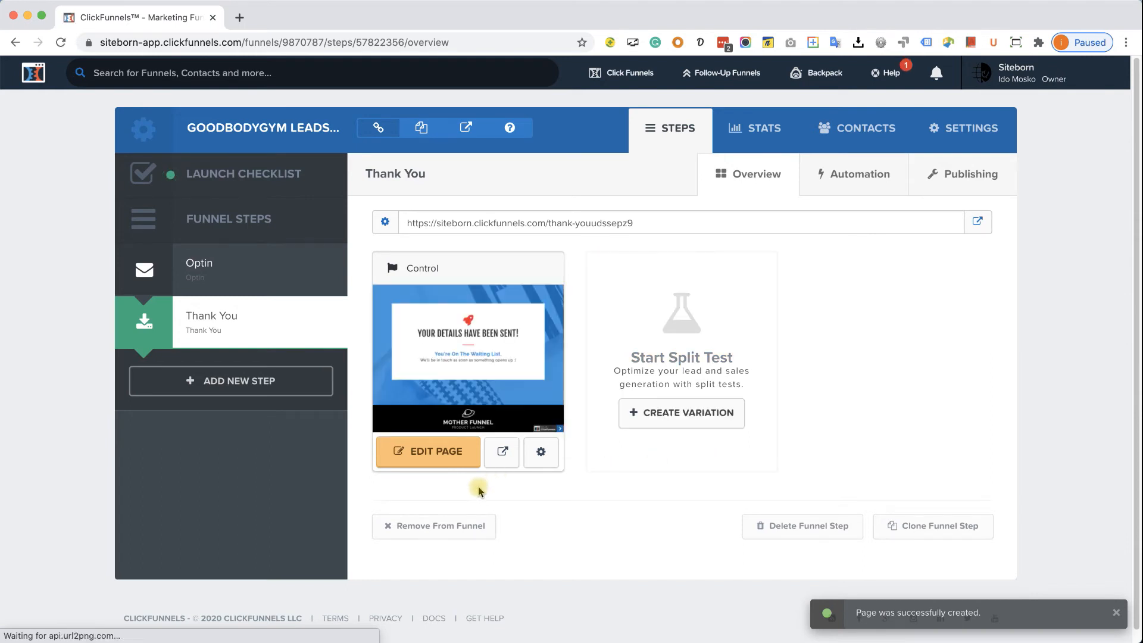
- Edit the new Thank You page and insert an Image element just below the rocket icon
click(436, 451)
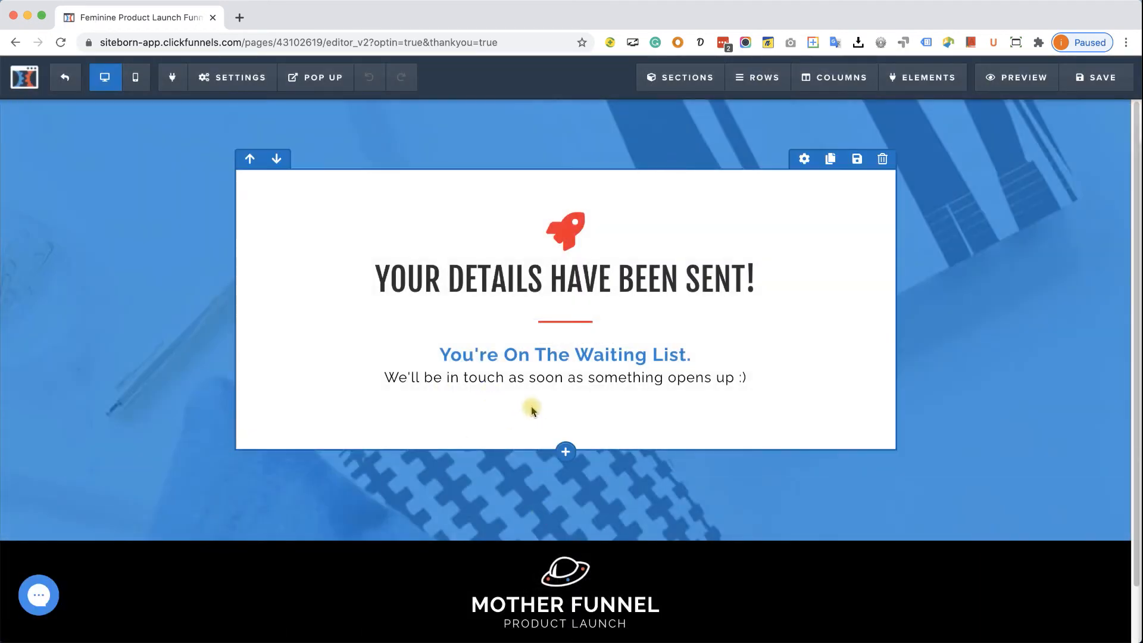
click(569, 227)
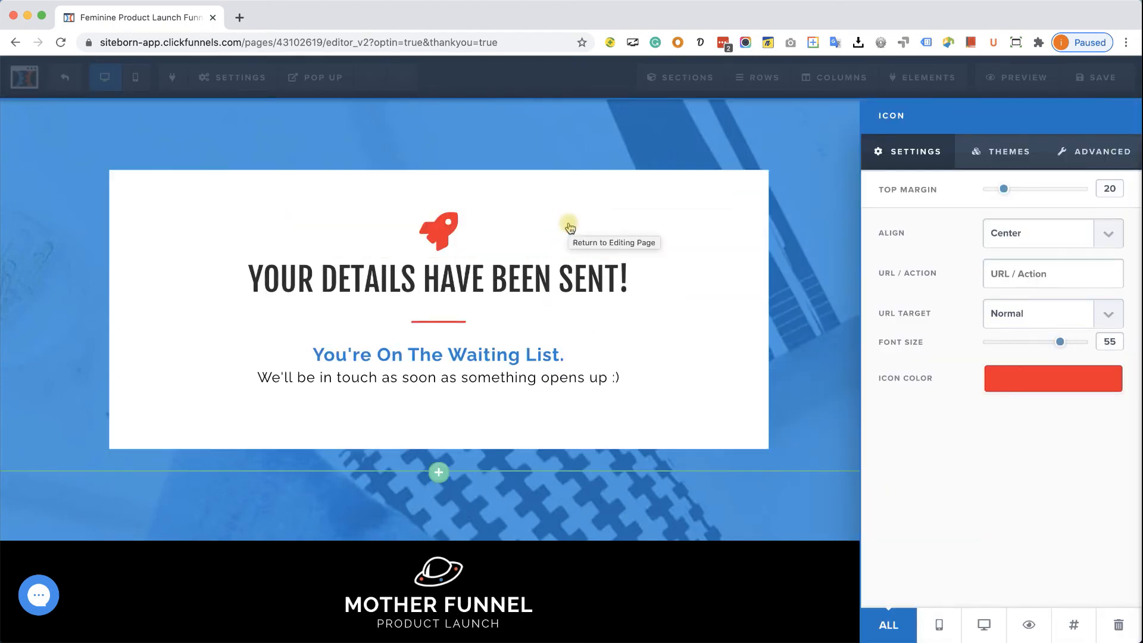
click(486, 227)
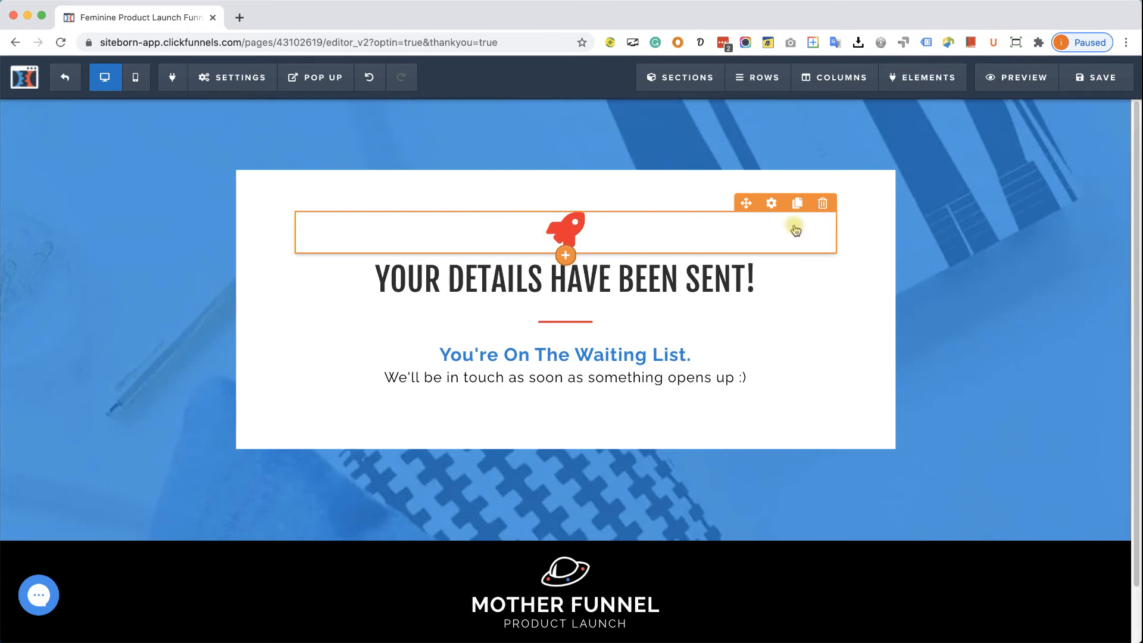
click(565, 257)
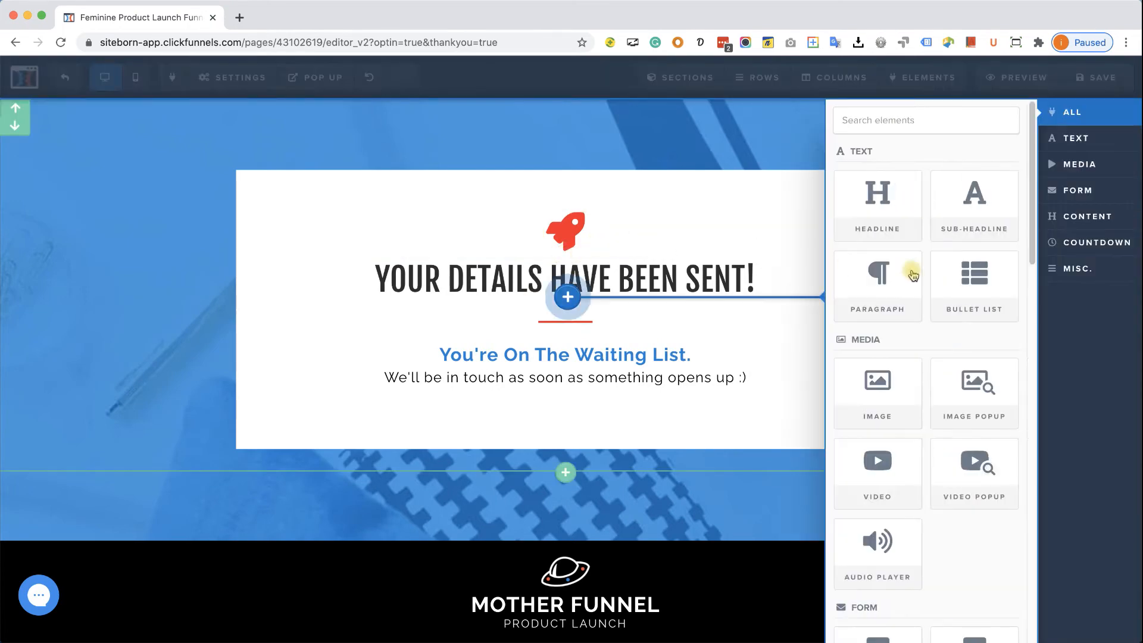
click(884, 384)
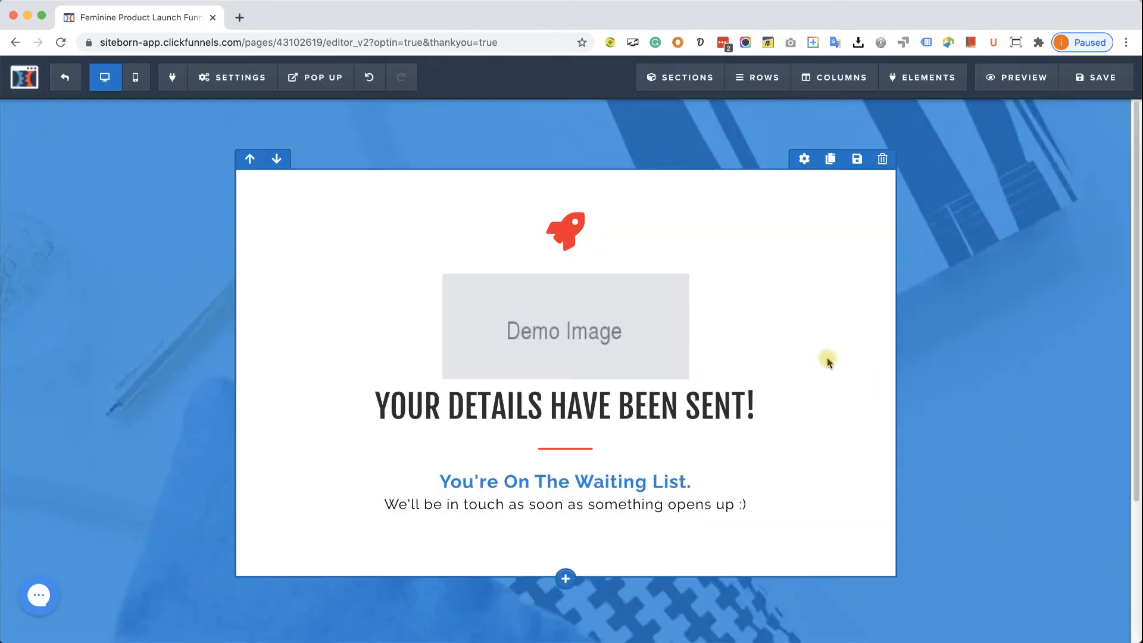
- Replace the demo image with the Good Body Gym logo, set to 200 px wide
click(616, 327)
click(1110, 234)
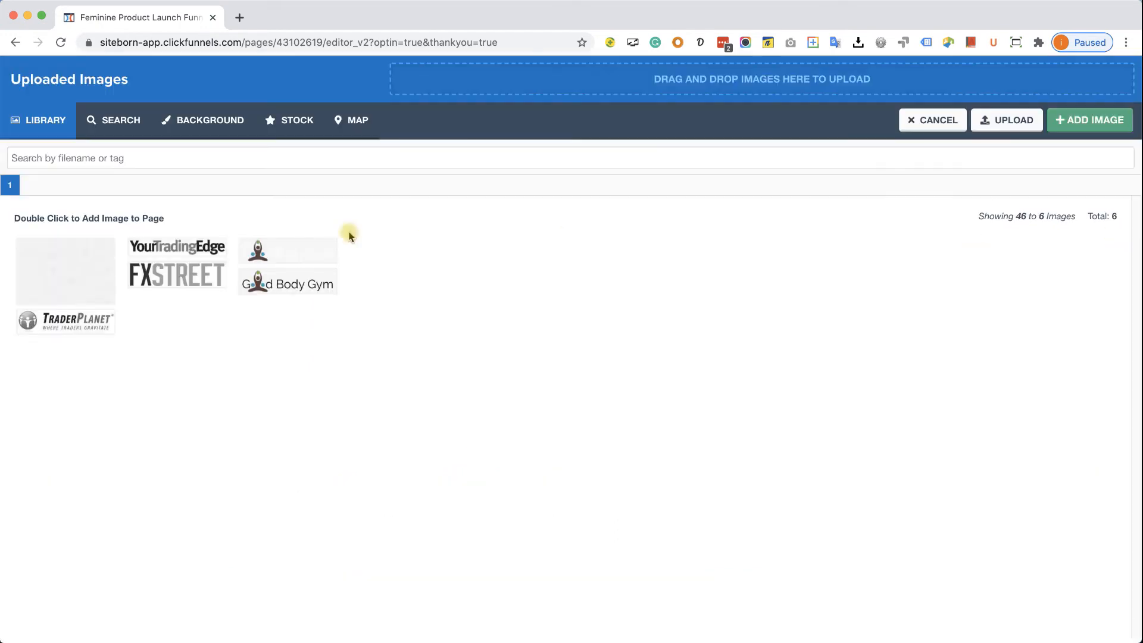
click(302, 280)
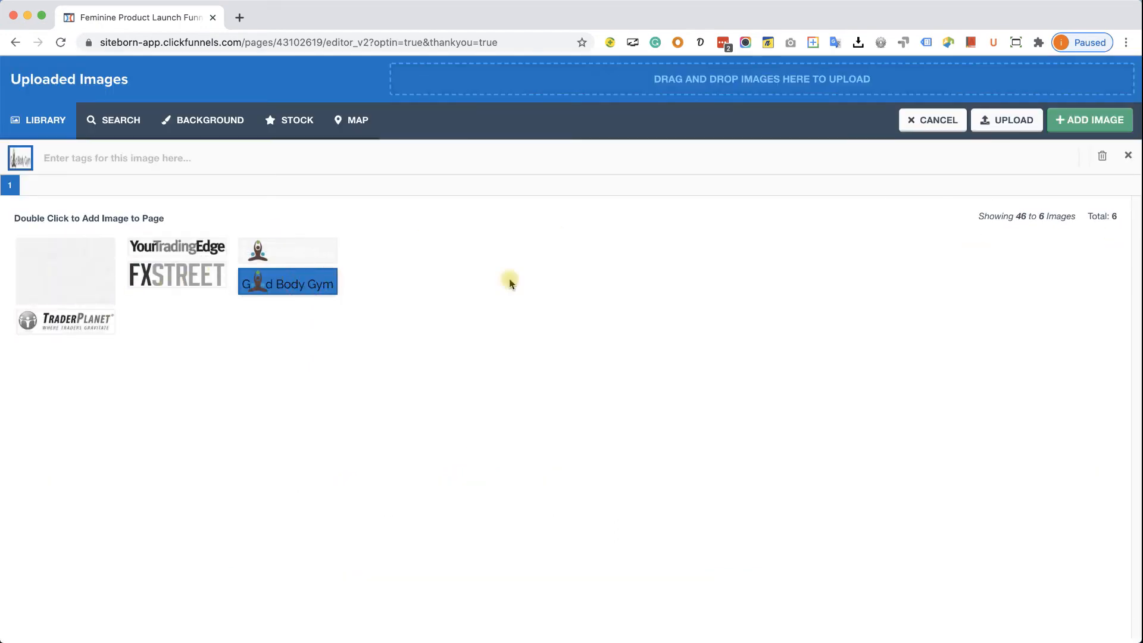
click(1094, 119)
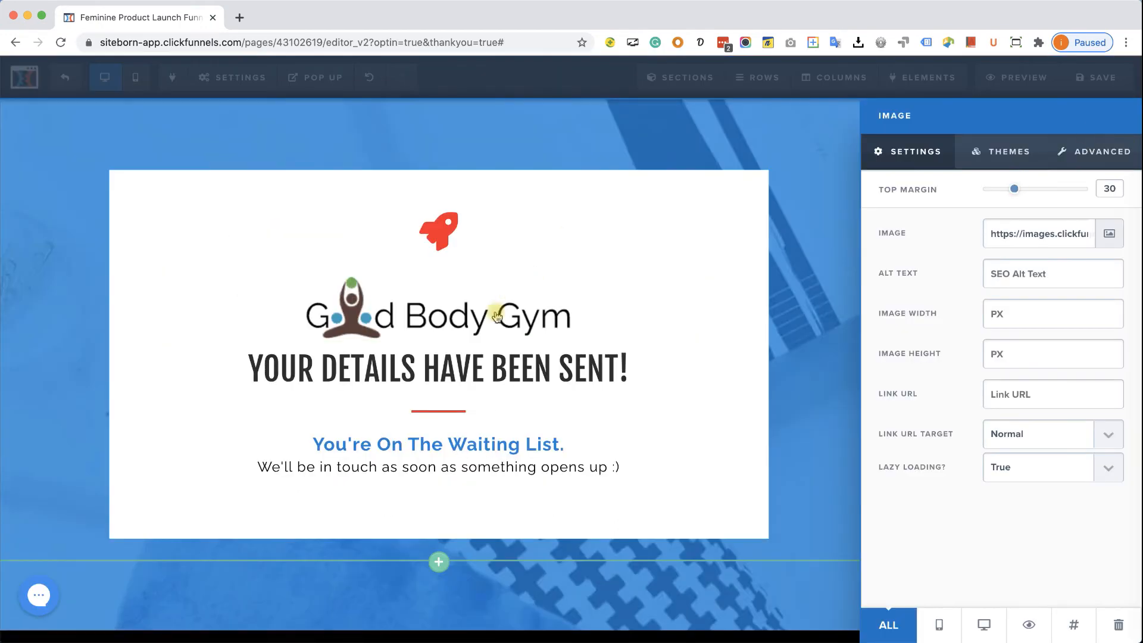
click(1011, 316)
text(200)
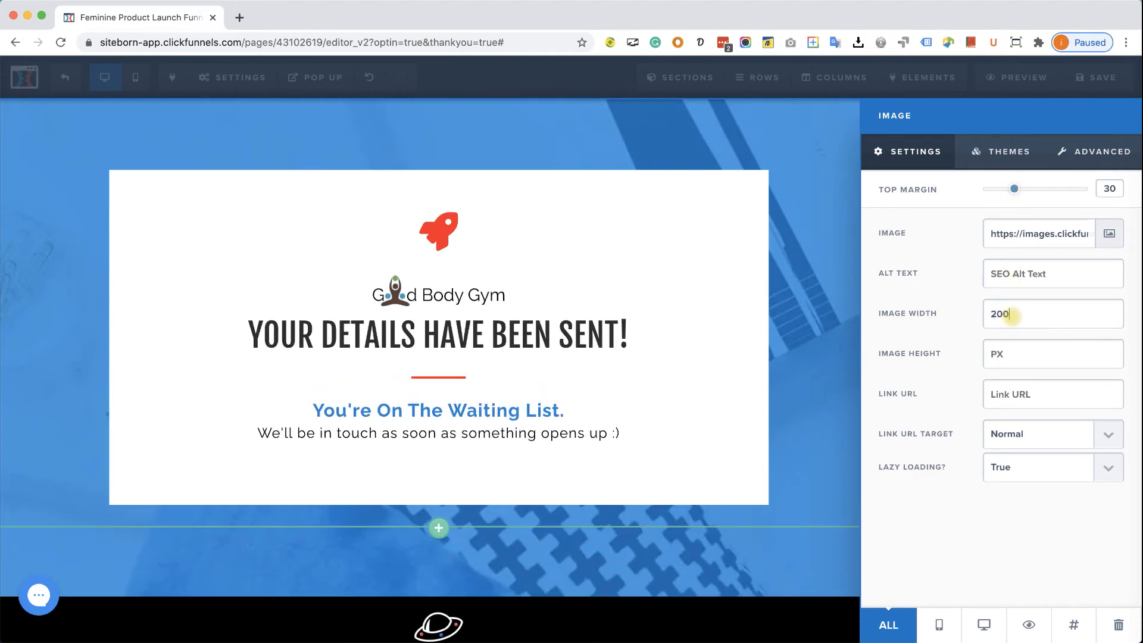
- Delete the rocket icon from the Thank You page
click(441, 238)
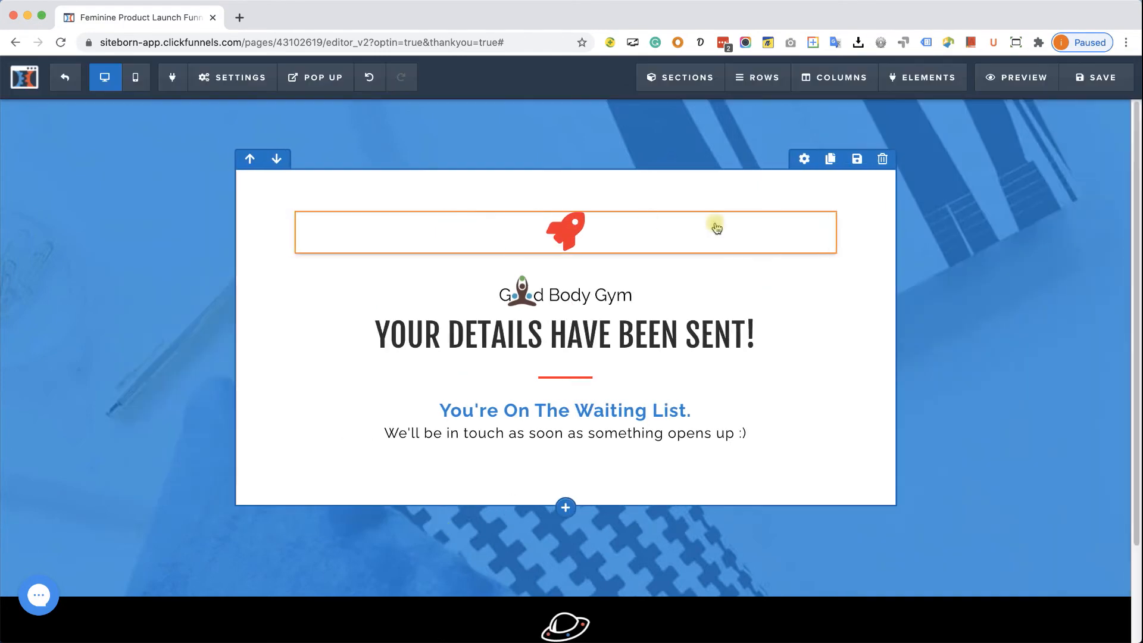
click(823, 204)
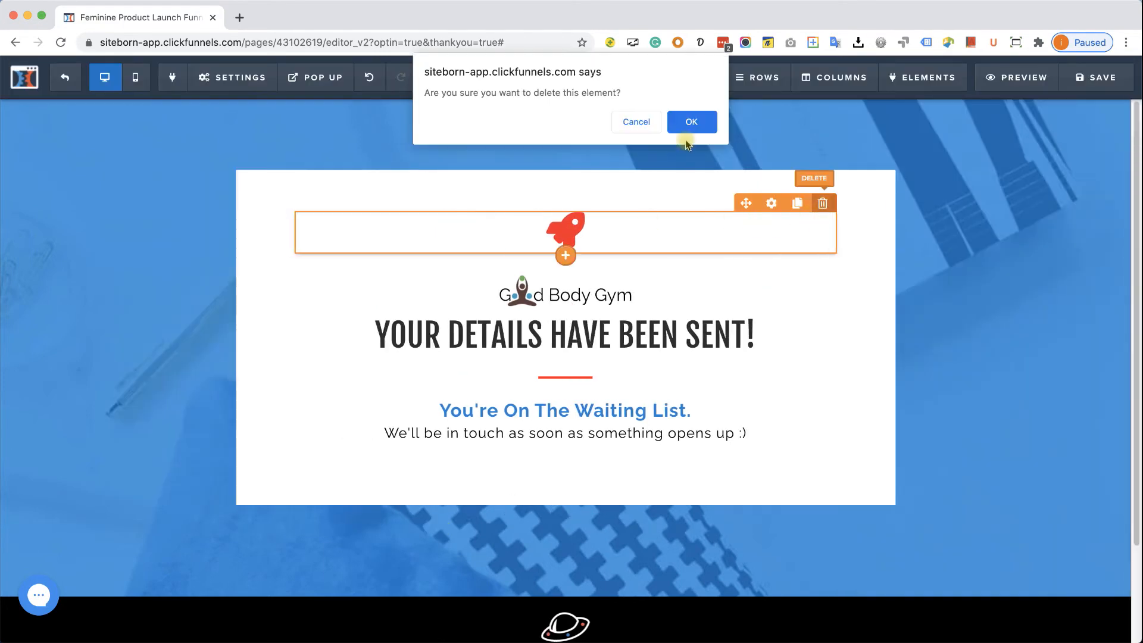
click(684, 119)
mouse_move(609, 271)
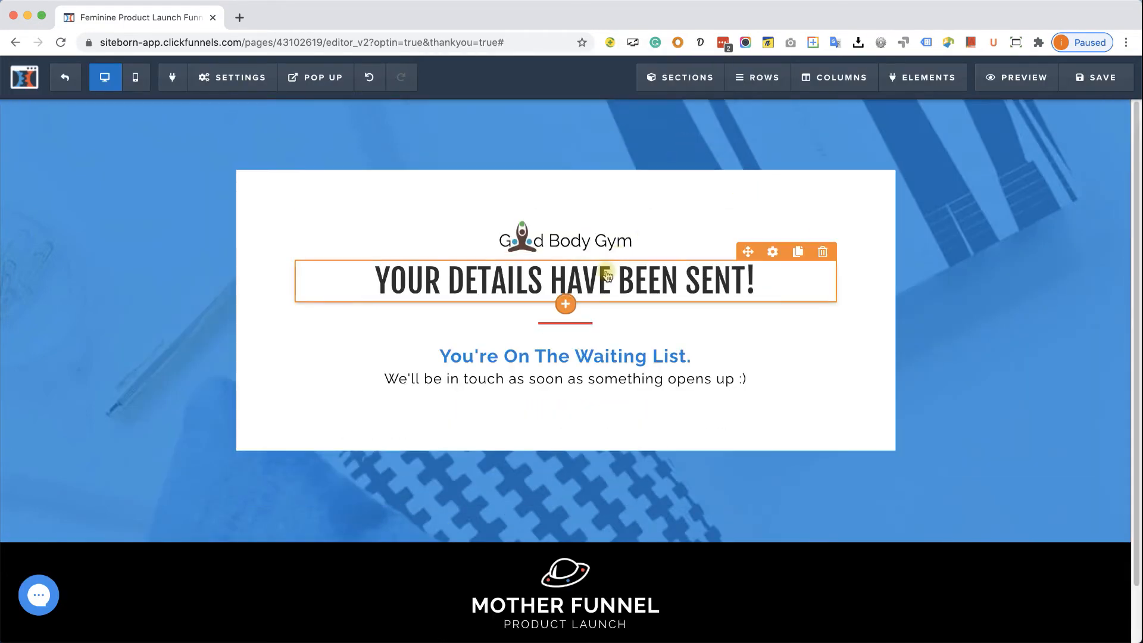
- Give the headline a top margin of 25
click(771, 252)
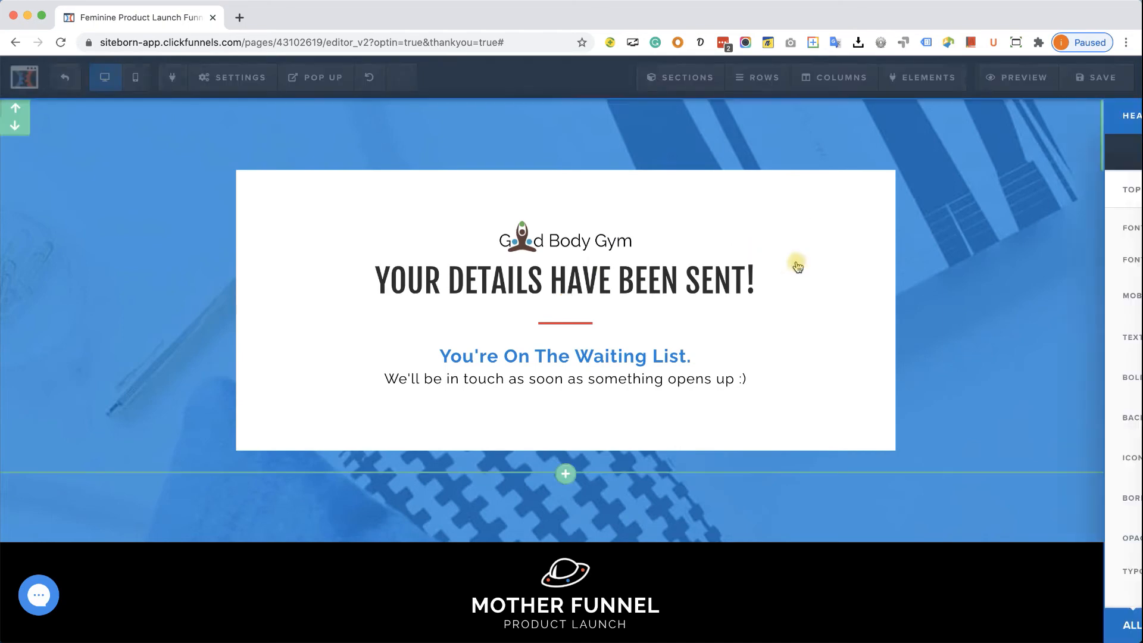
drag(1006, 192, 1018, 190)
click(507, 365)
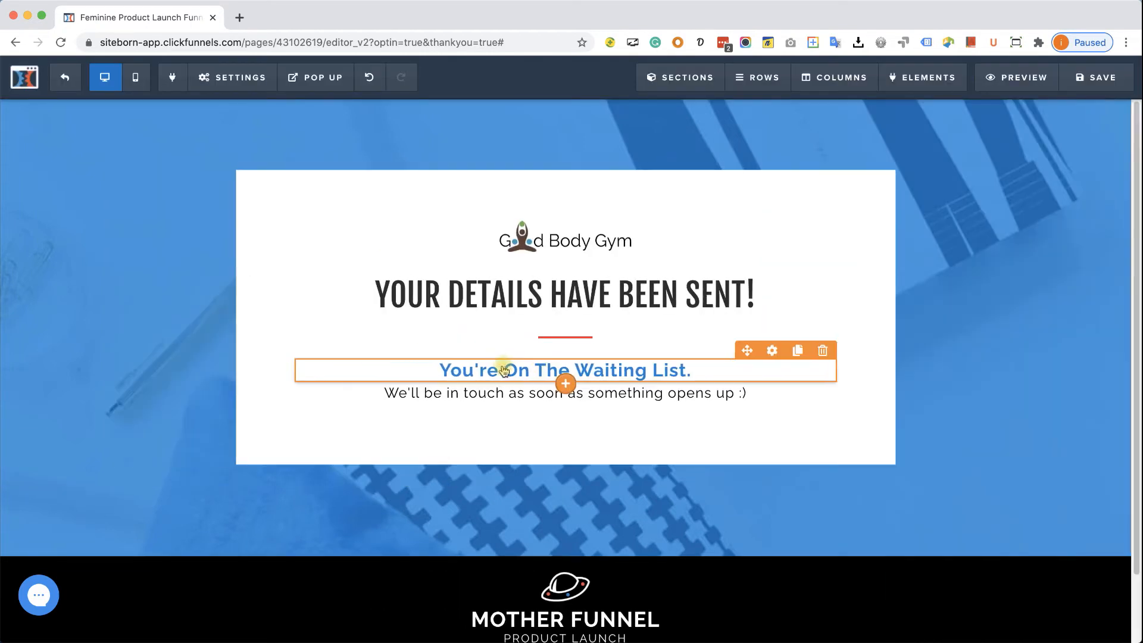
- Reword the subheadline to "Your free pass is on it's way"
triple_click(549, 364)
click(550, 364)
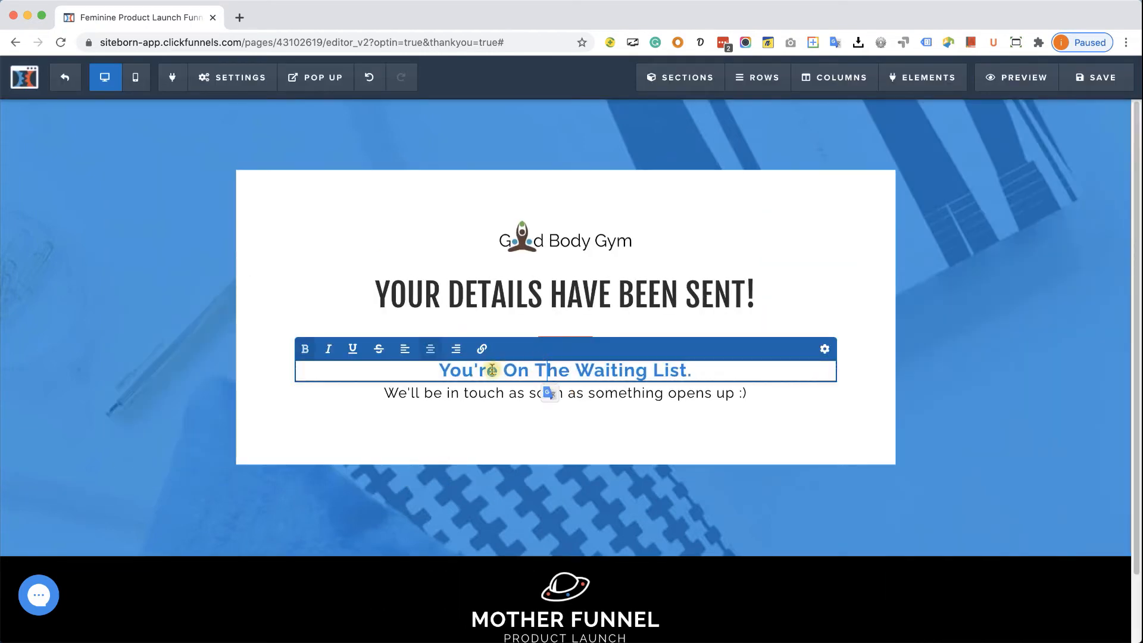
drag(473, 369, 740, 370)
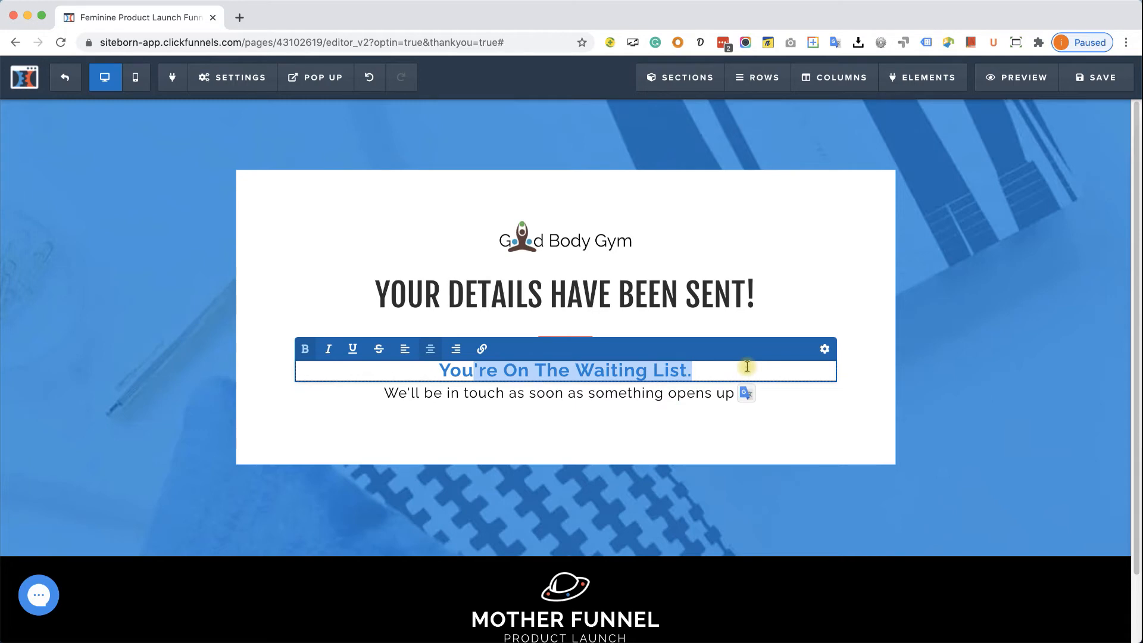
text(o)
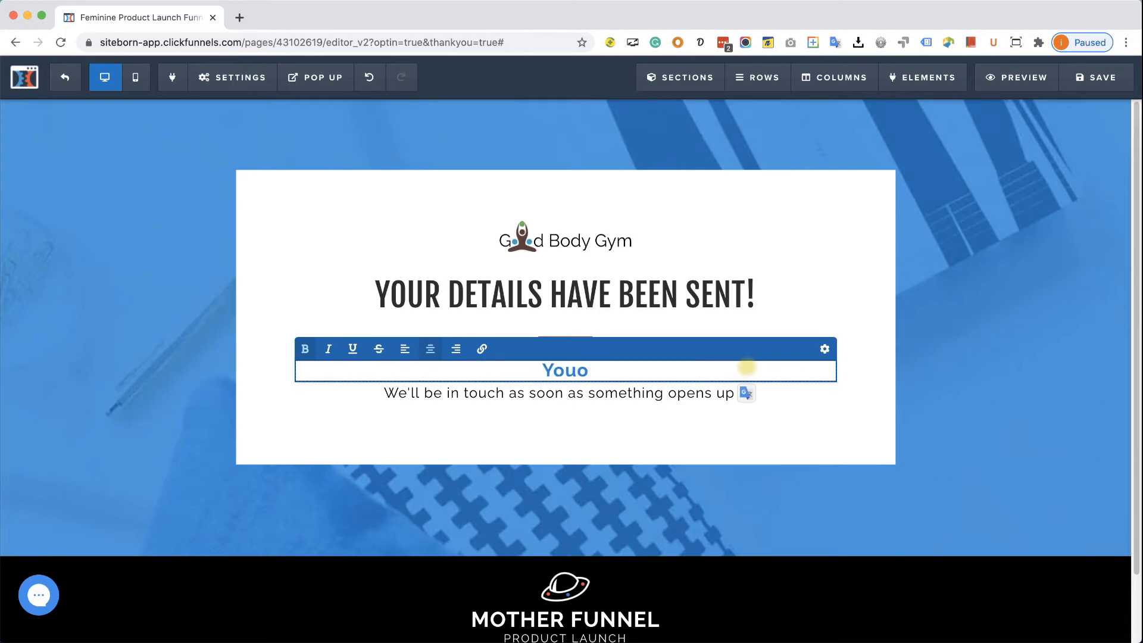
key(BackSpace)
text(r free pass is on it's way)
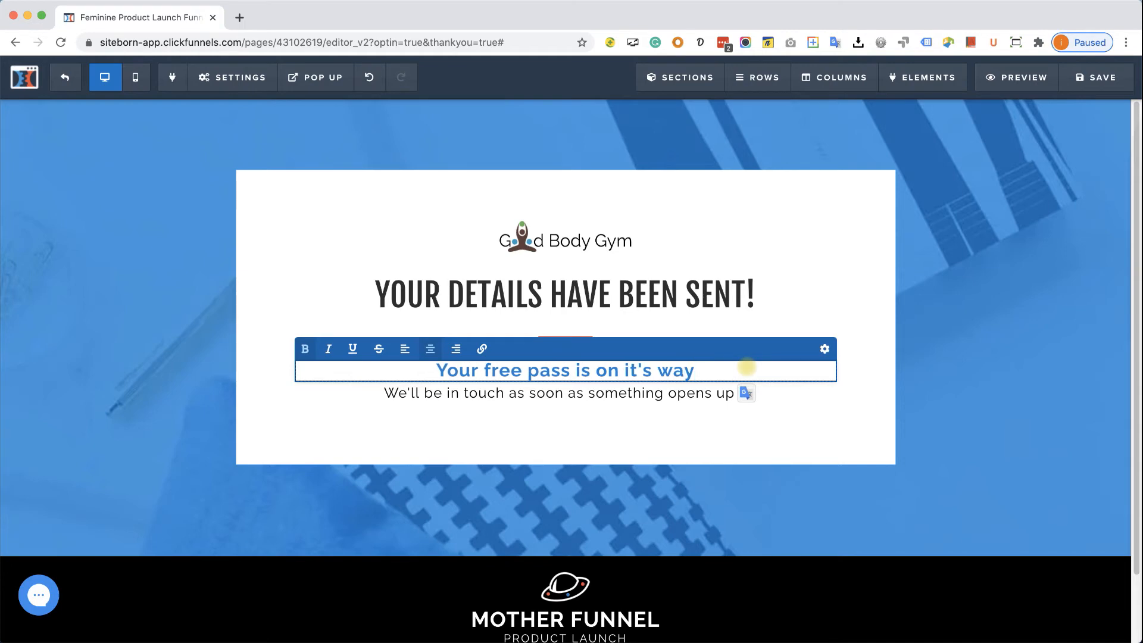
click(607, 398)
- Replace the paragraph text with "CHECK YOUR EMAIL ADDRESS"
click(622, 392)
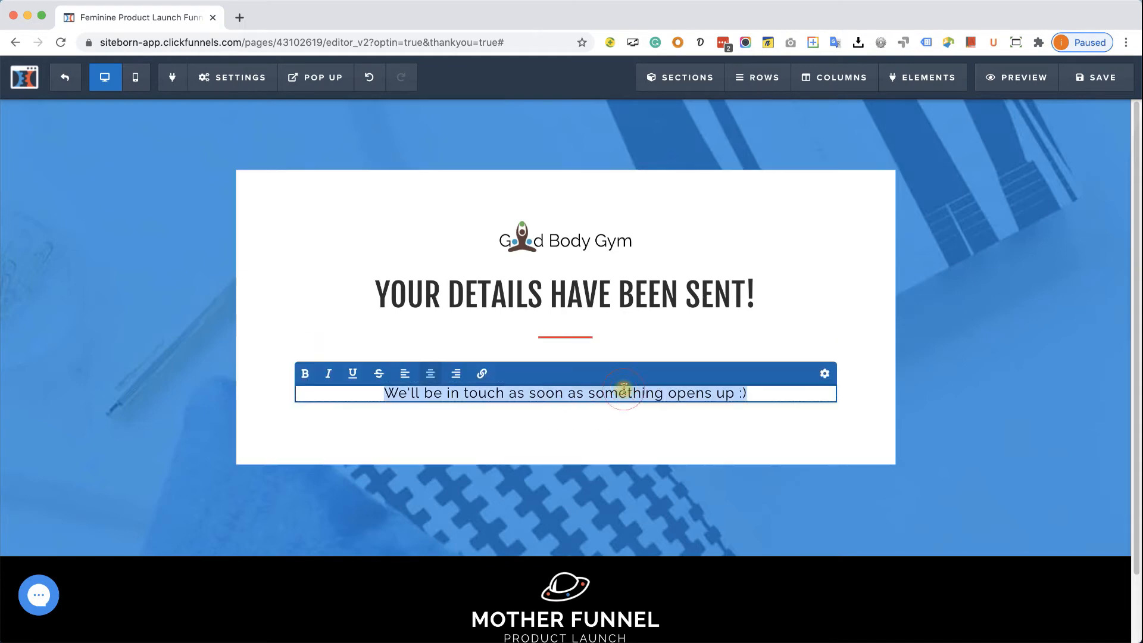
text(cHECK)
key(BackSpace)
key(BackSpace)
text(CK YOUR EMAIL ADDRESS)
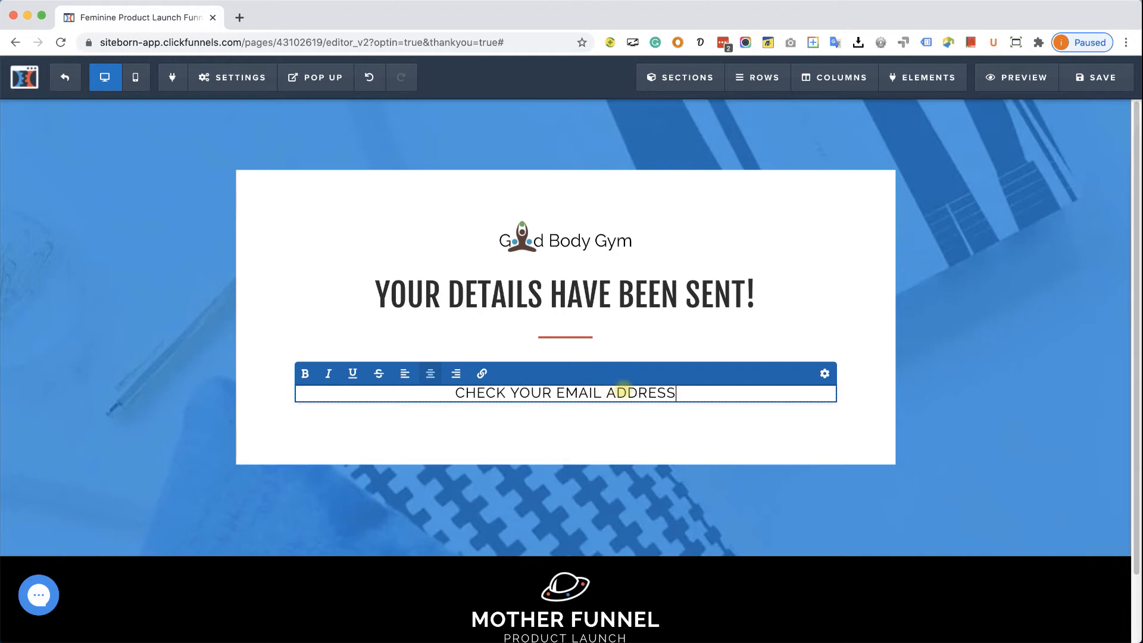
click(923, 388)
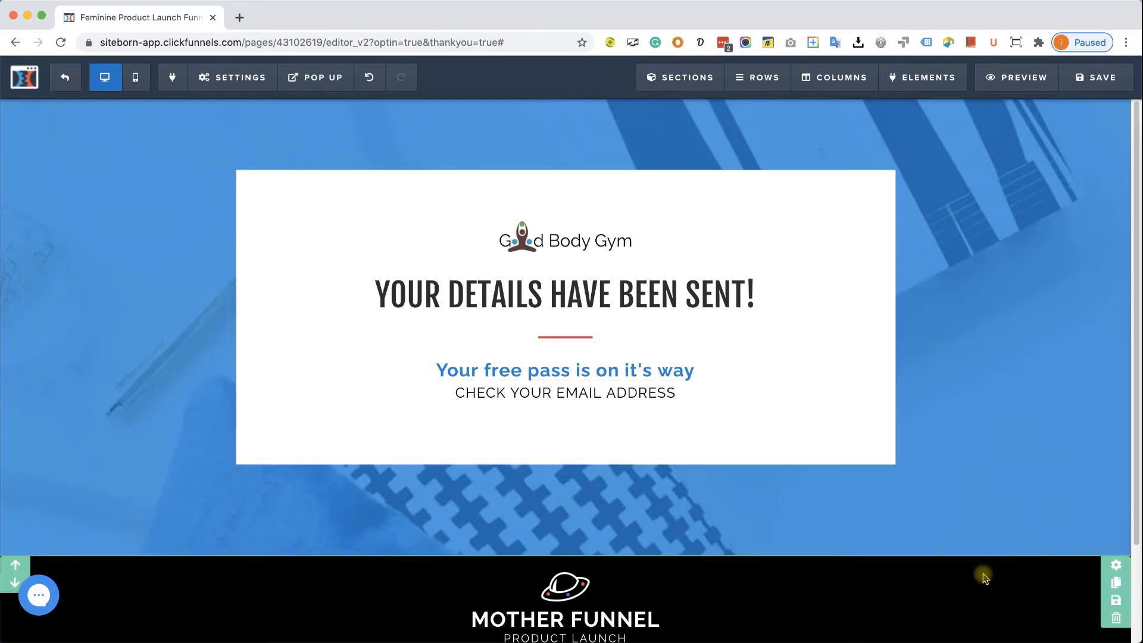
- Delete the footer section and search stock photos for GYM as the page background
click(1116, 620)
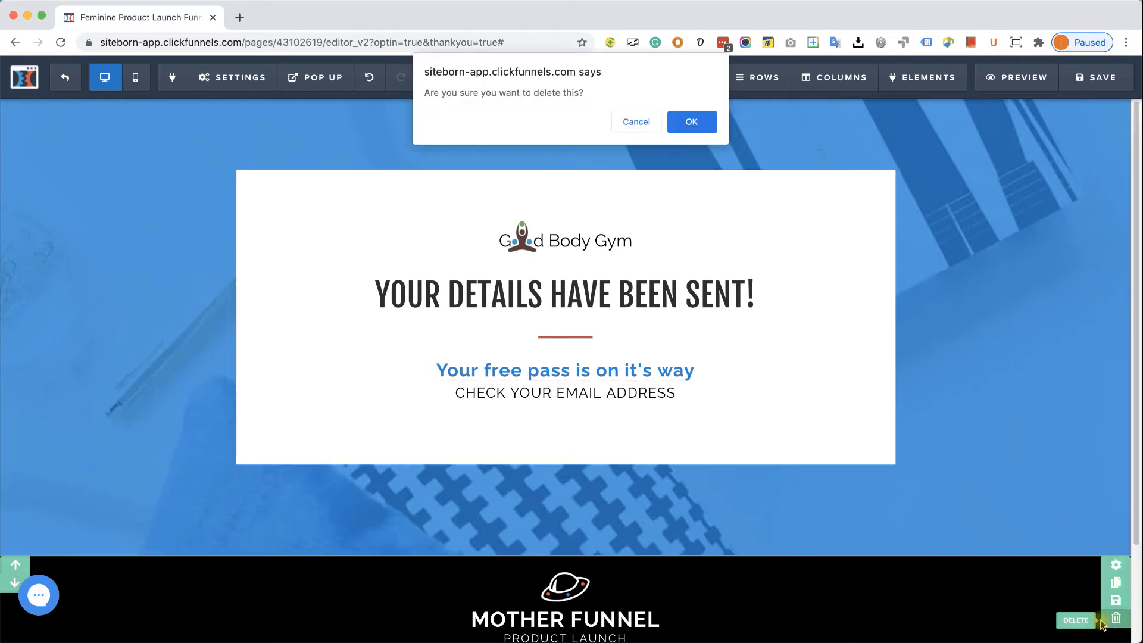
click(689, 122)
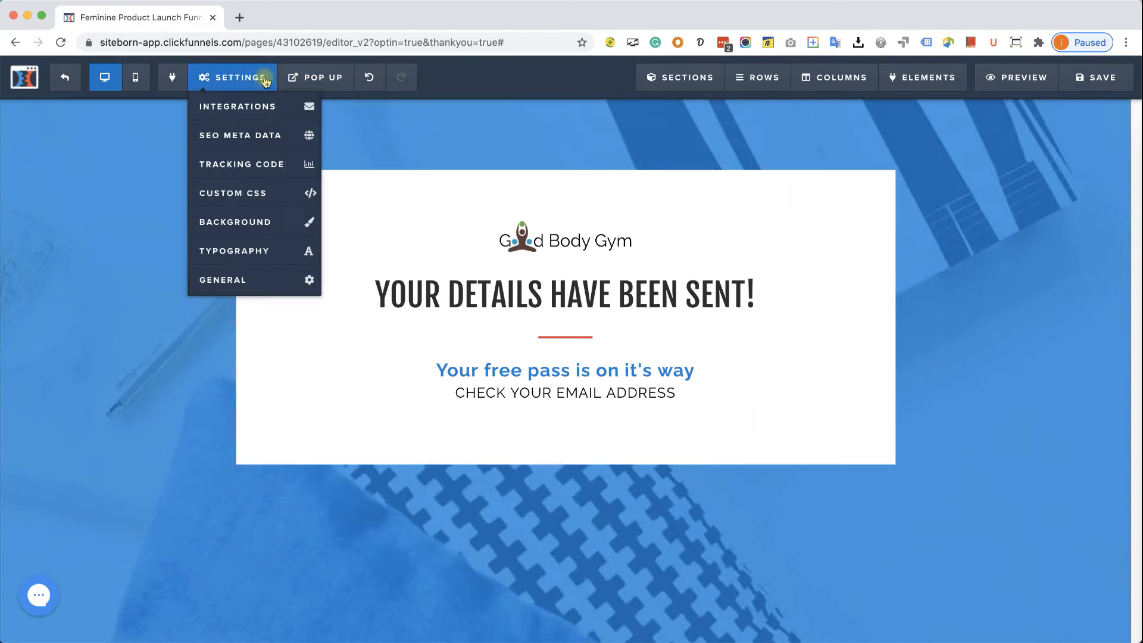
click(260, 223)
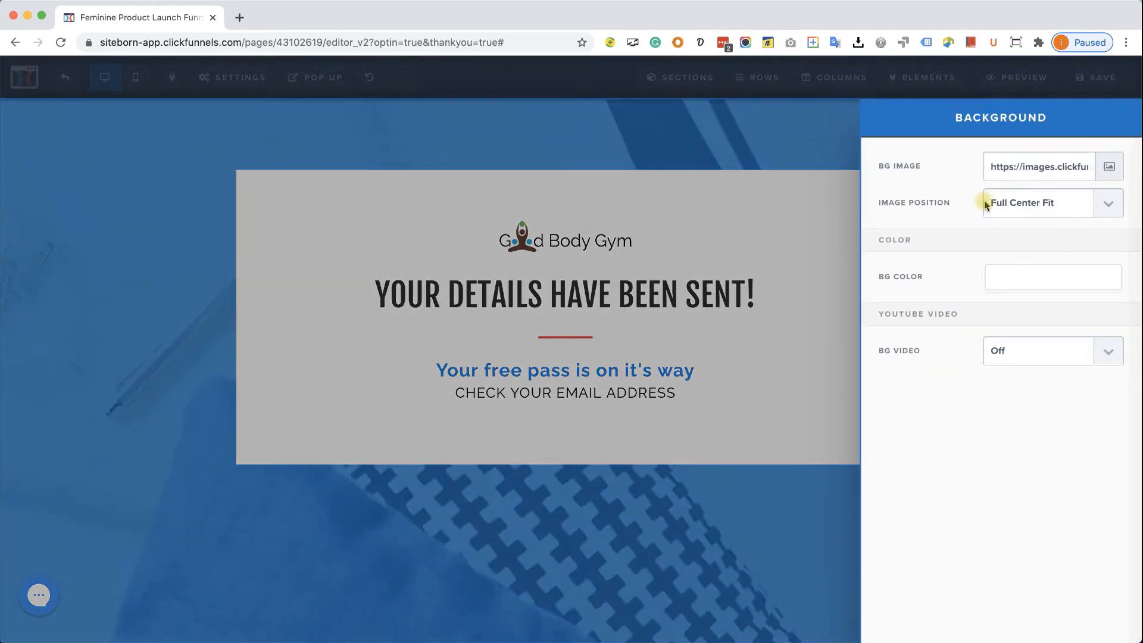
click(1111, 167)
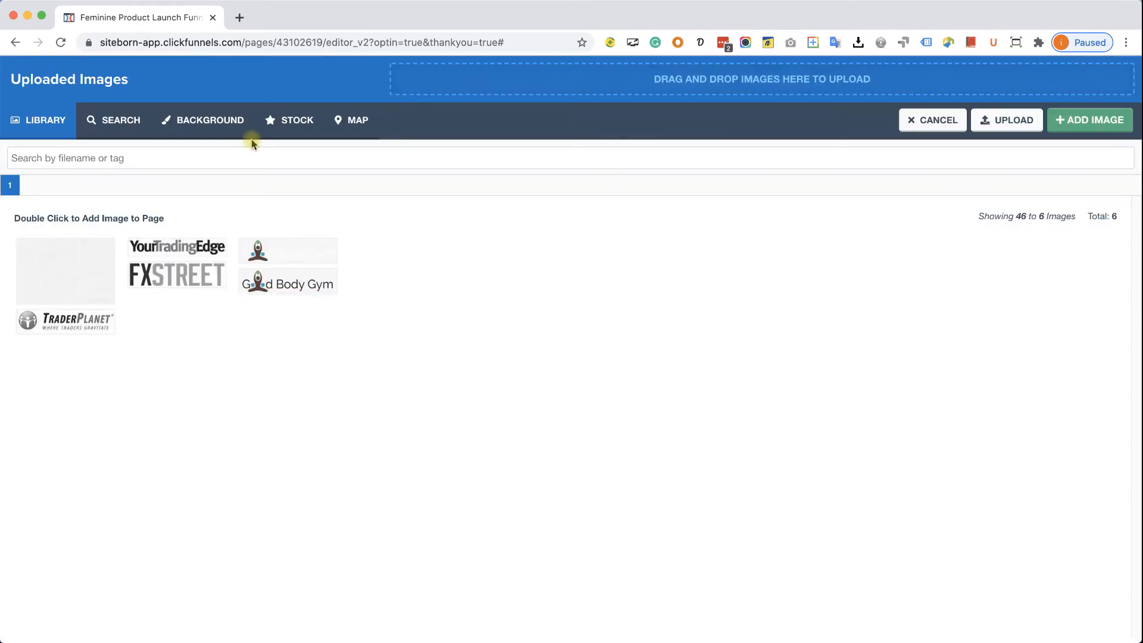
click(122, 121)
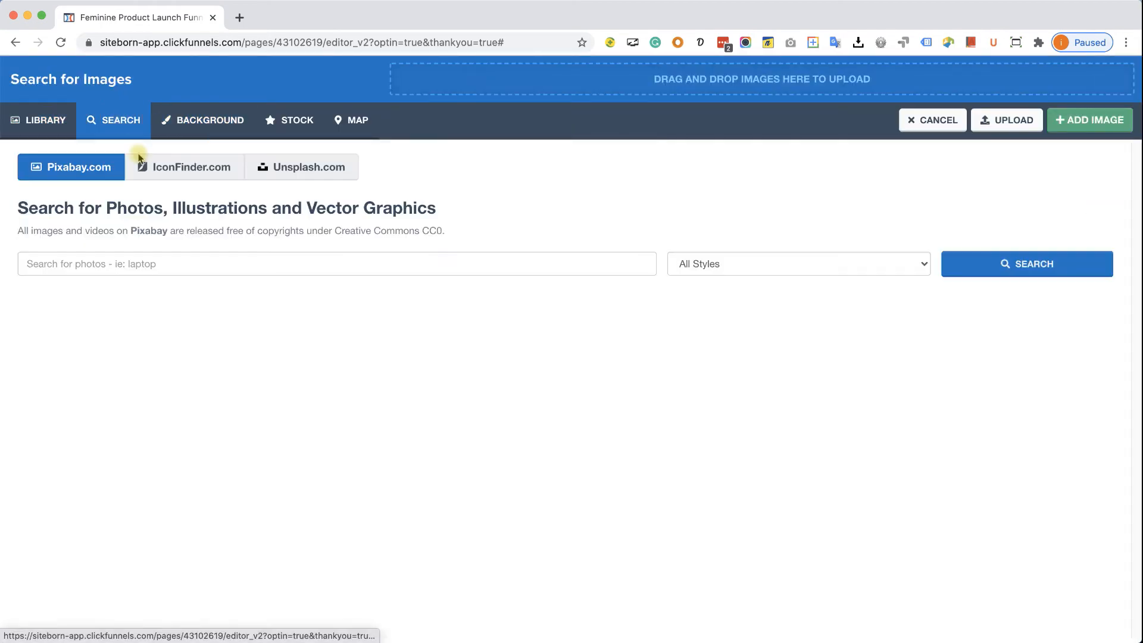
click(163, 264)
text(G)
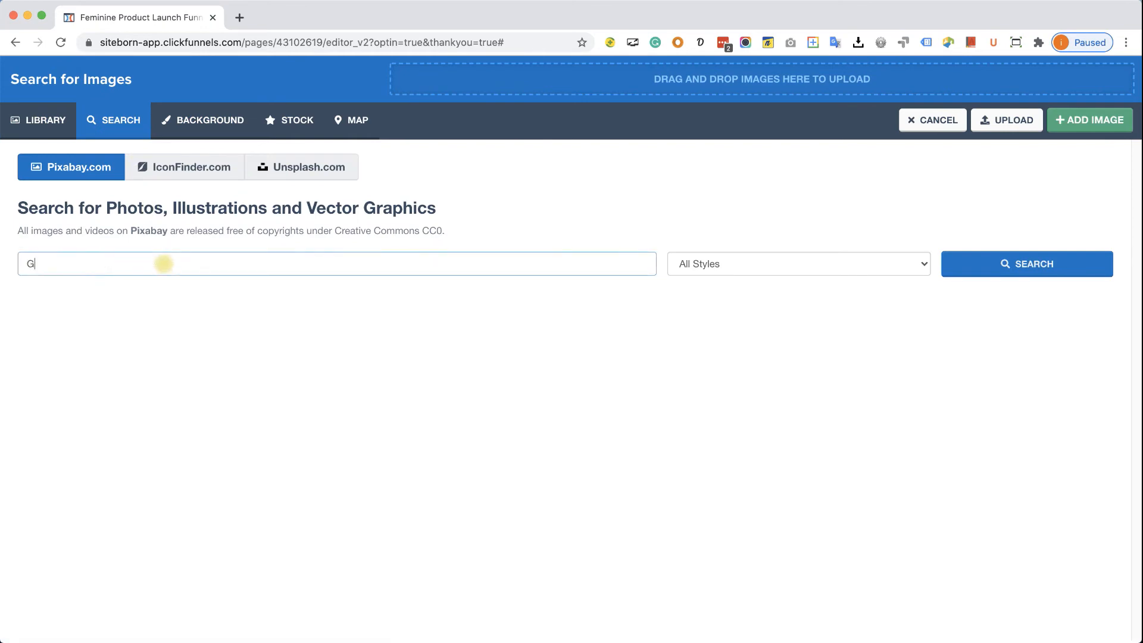
text(YM)
key(Return)
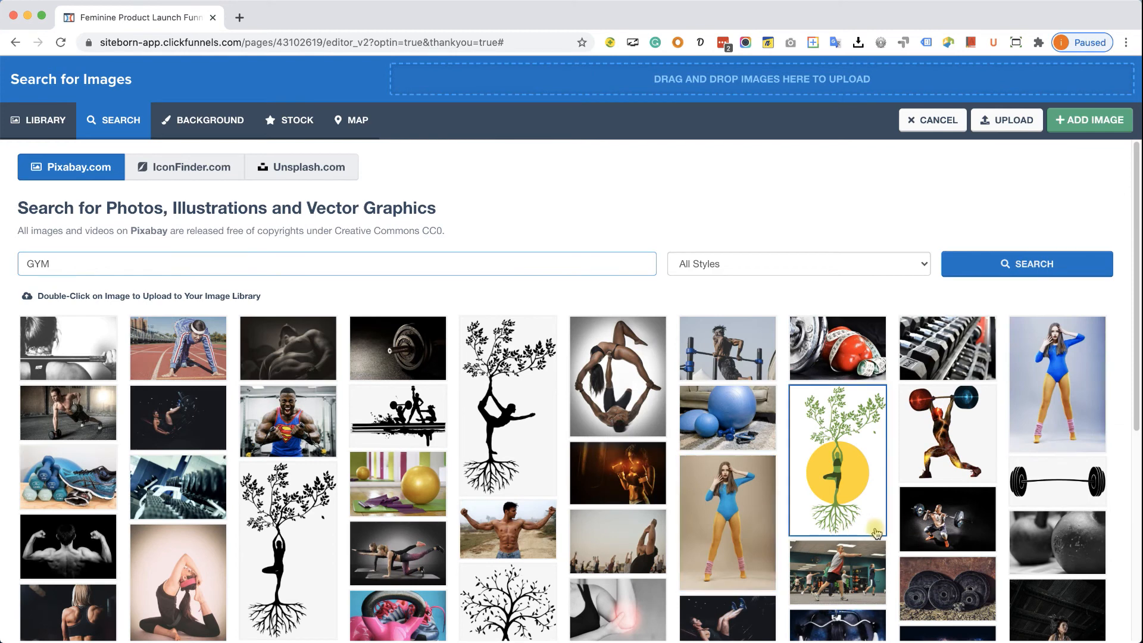
- Set the dumbbell-rack photo as the page background and save the page
click(972, 358)
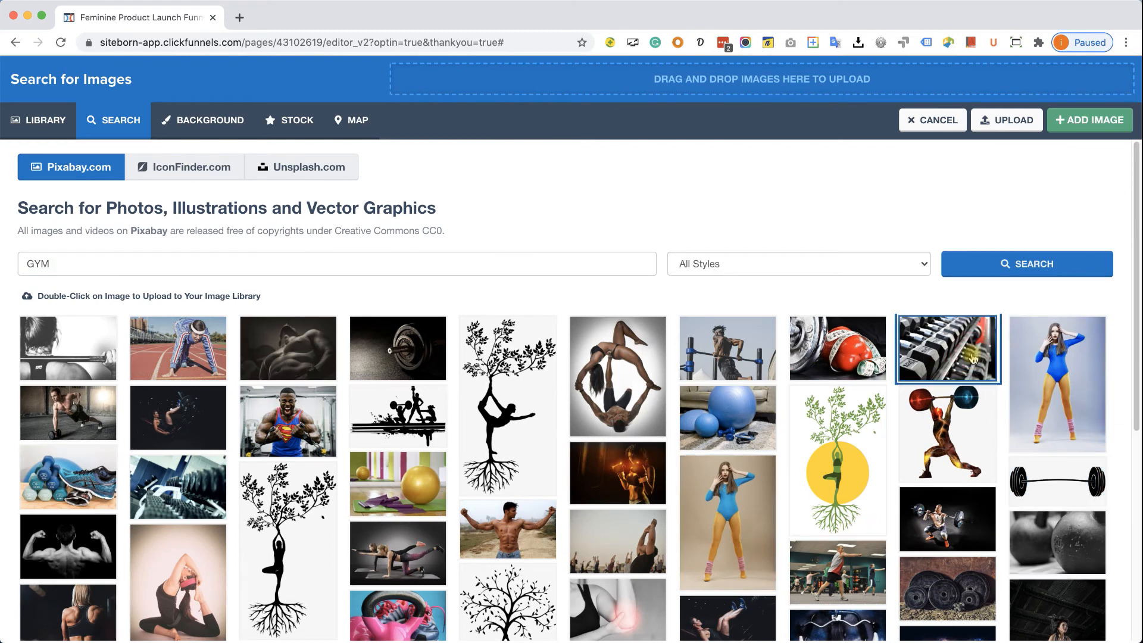
click(1091, 125)
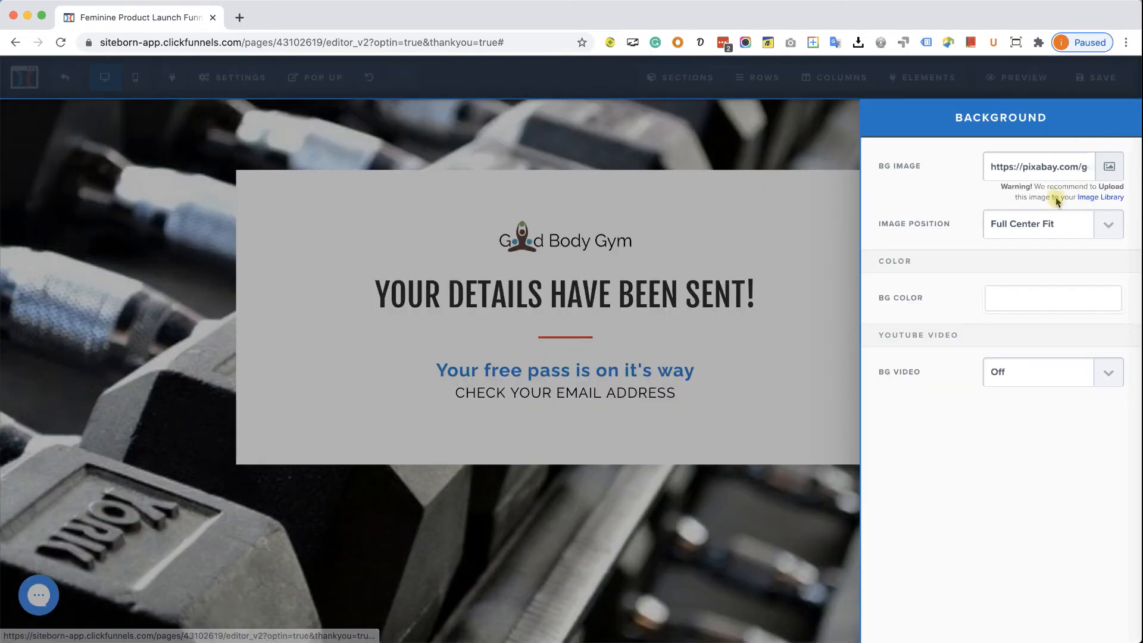
click(736, 547)
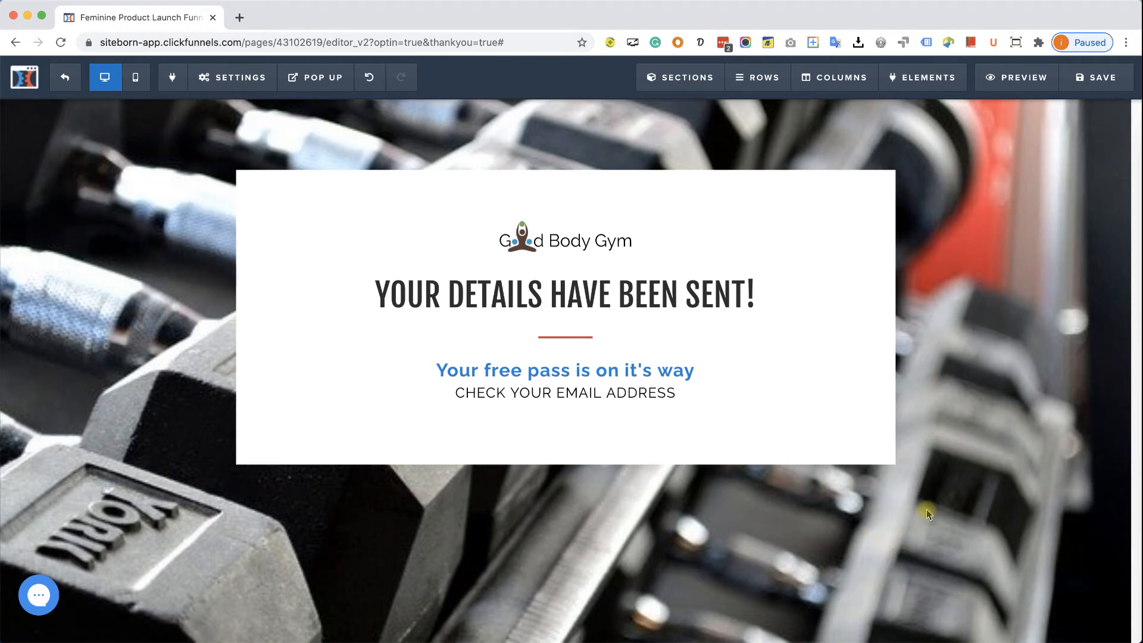
click(1098, 78)
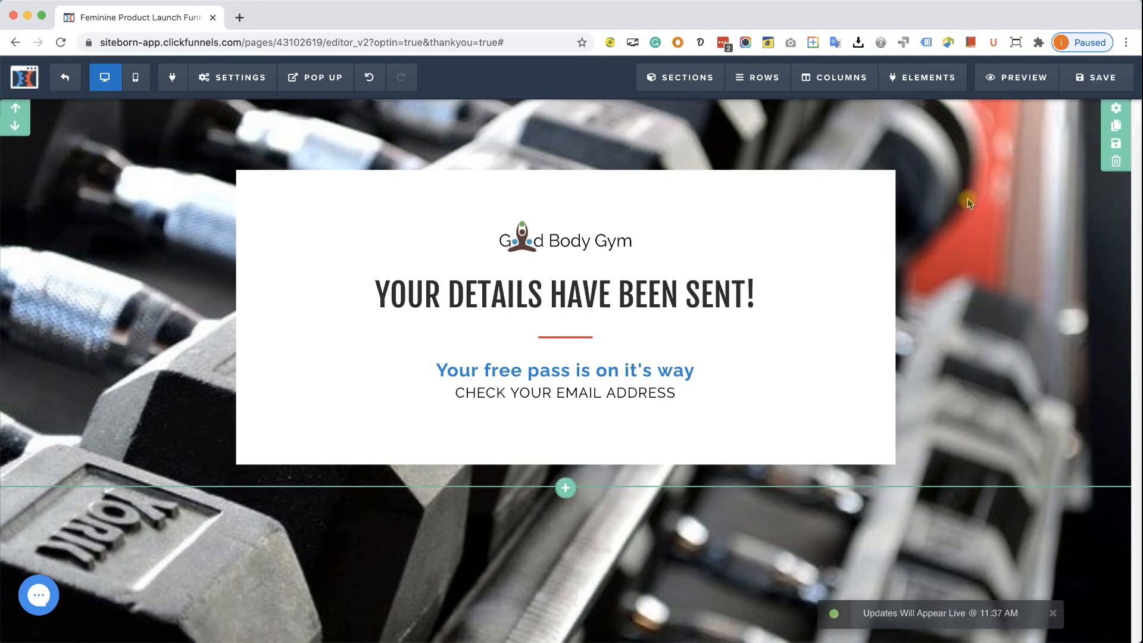
- Preview the Thank You page in a new tab, close it, and exit to the funnel steps
click(1013, 77)
click(325, 20)
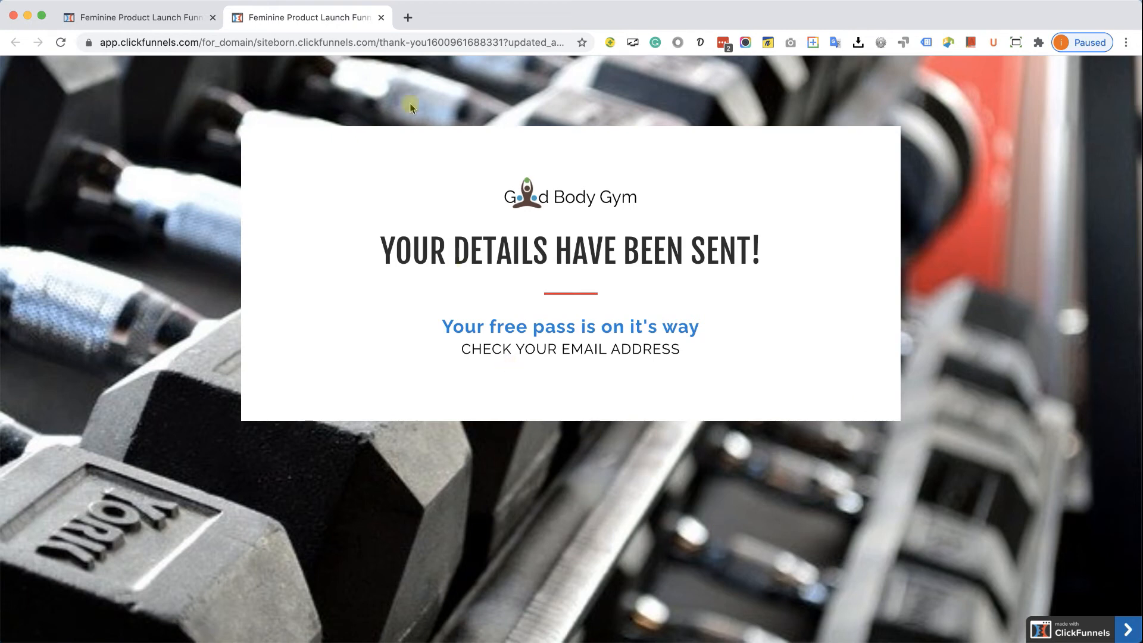
click(381, 18)
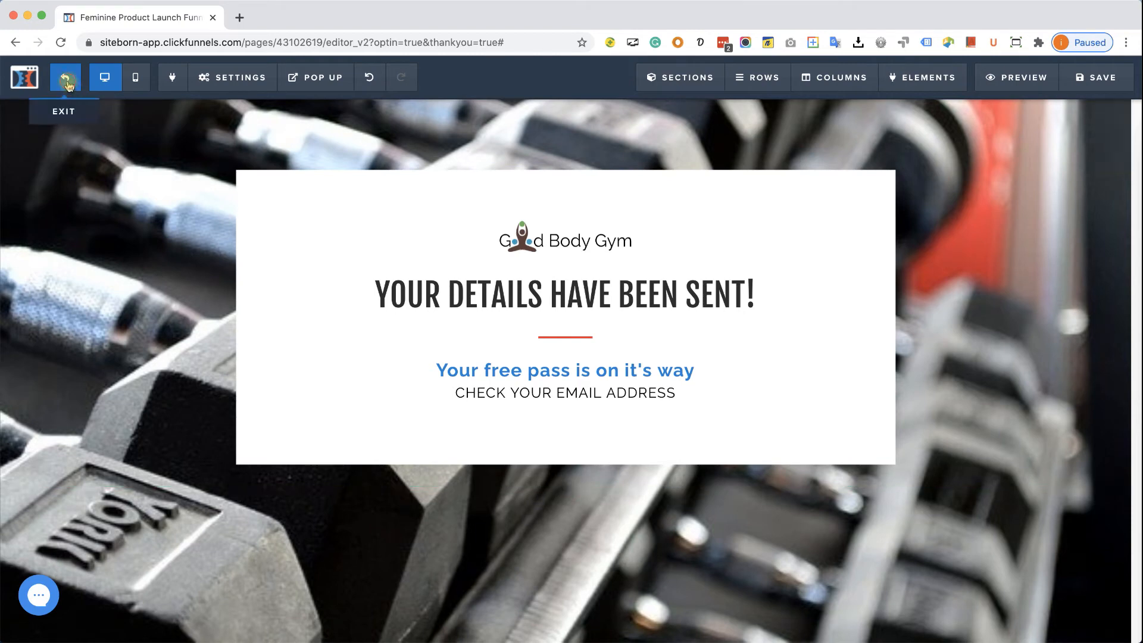
click(27, 78)
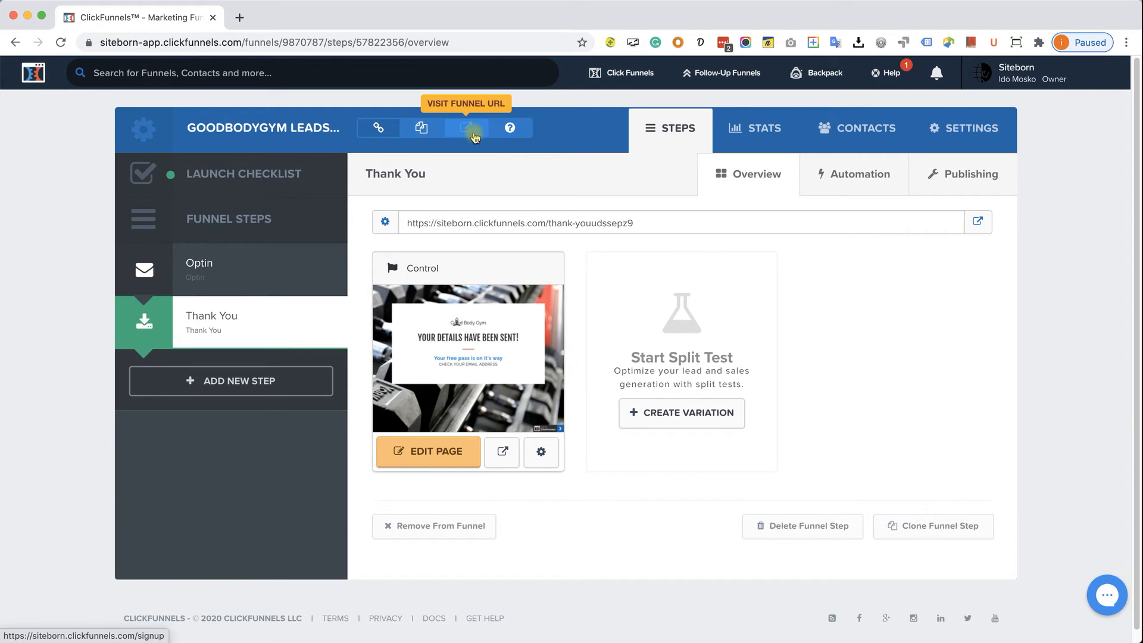
- Open the live funnel URL in an incognito window, dismiss the popup, and scroll to the form
right_click(475, 137)
click(516, 167)
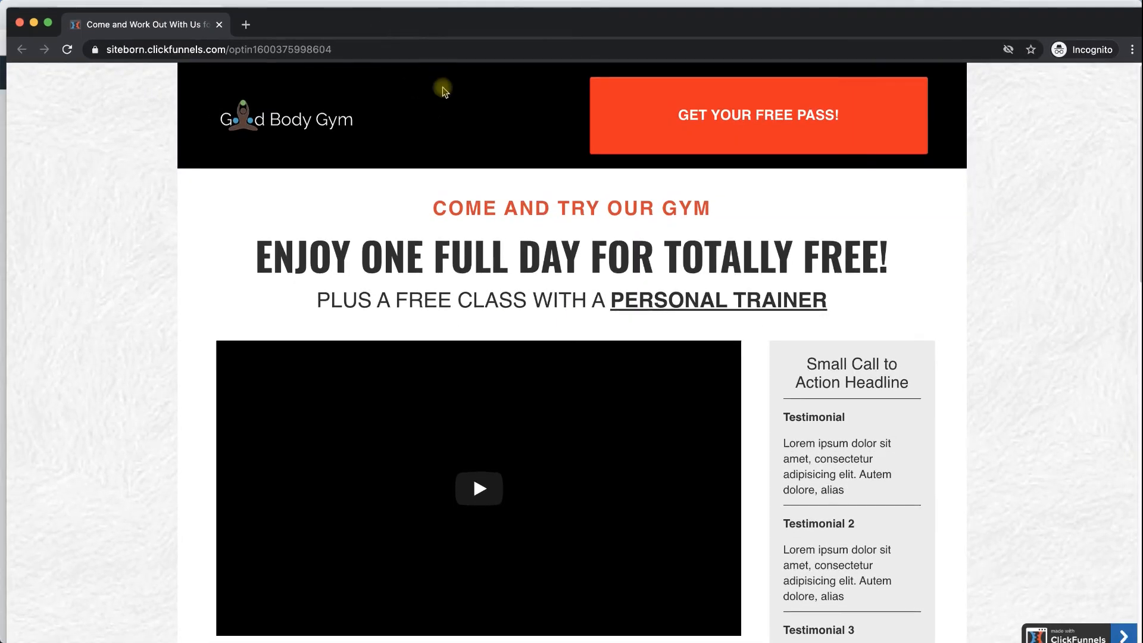
click(658, 115)
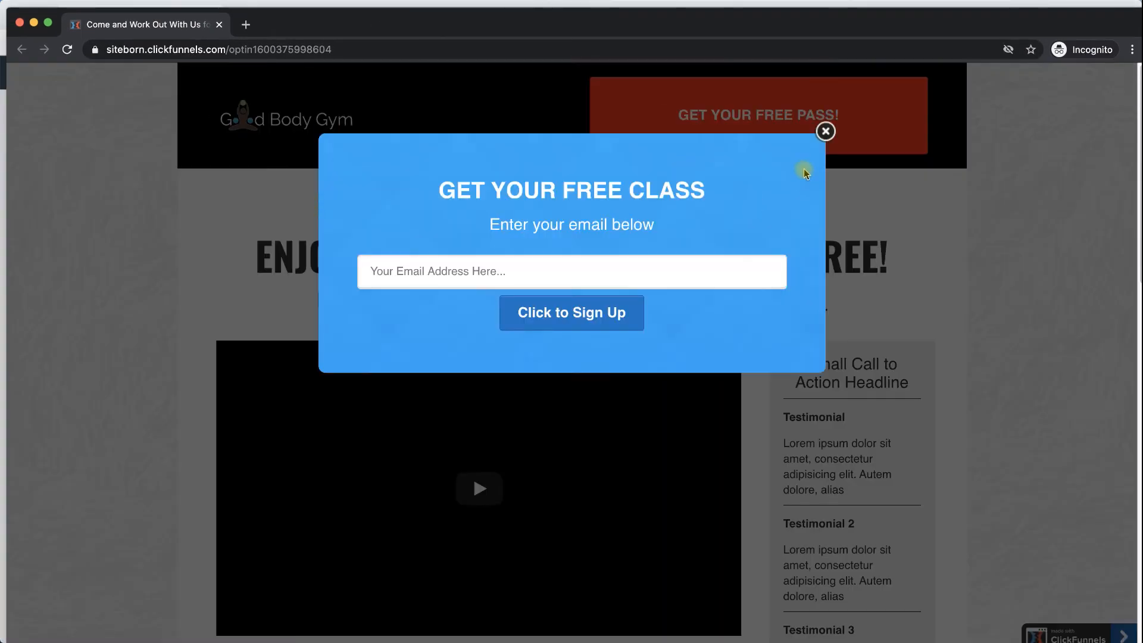
click(824, 131)
mouse_move(372, 31)
click(825, 131)
scroll(648, 262, down, 3)
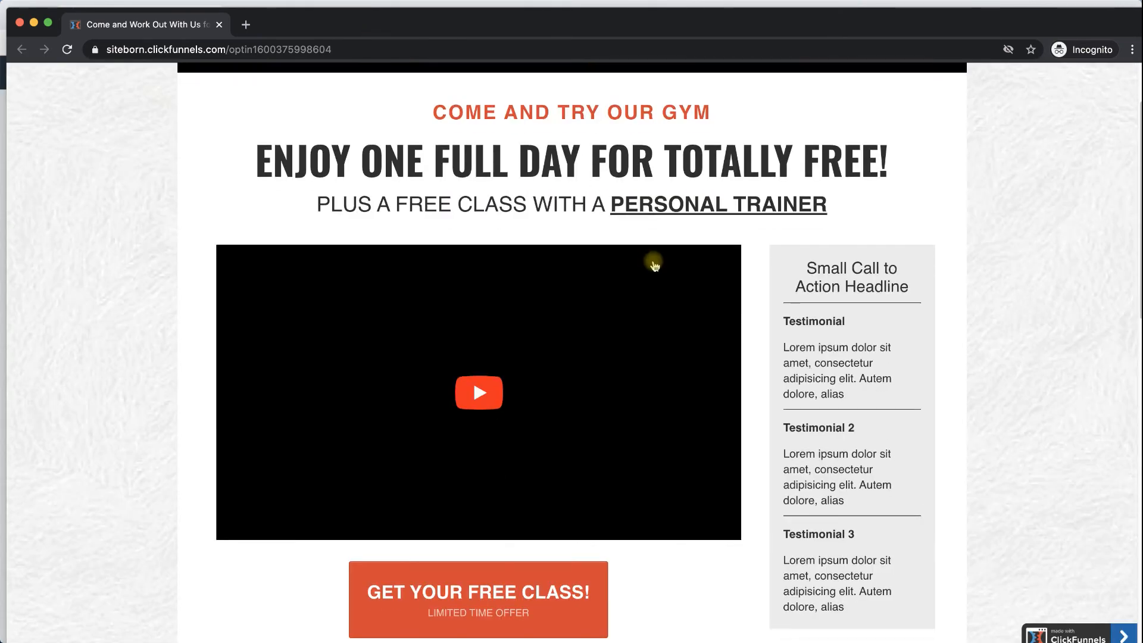
scroll(652, 265, down, 10)
scroll(538, 154, down, 7)
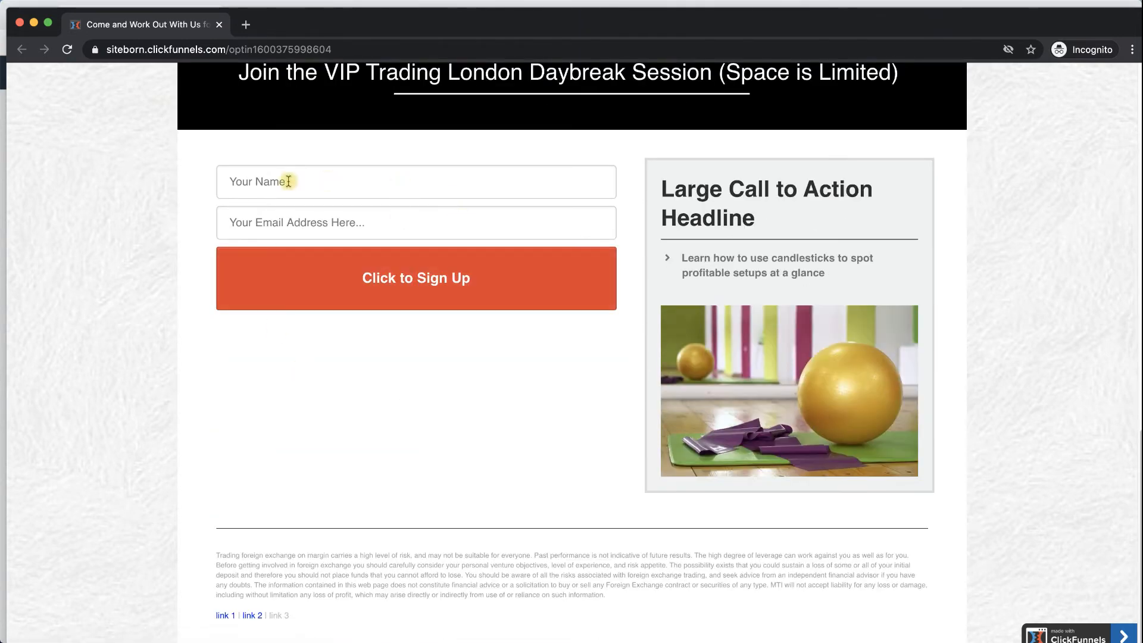
- Enter a test name and e-mail address in the signup form and submit it
click(404, 181)
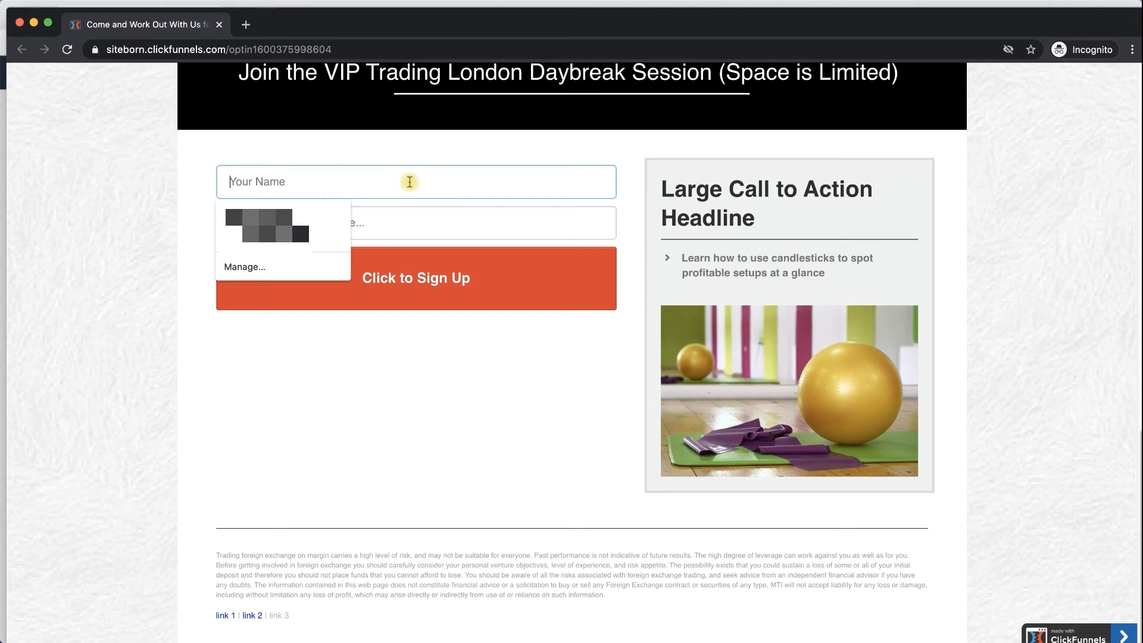
text(Ido)
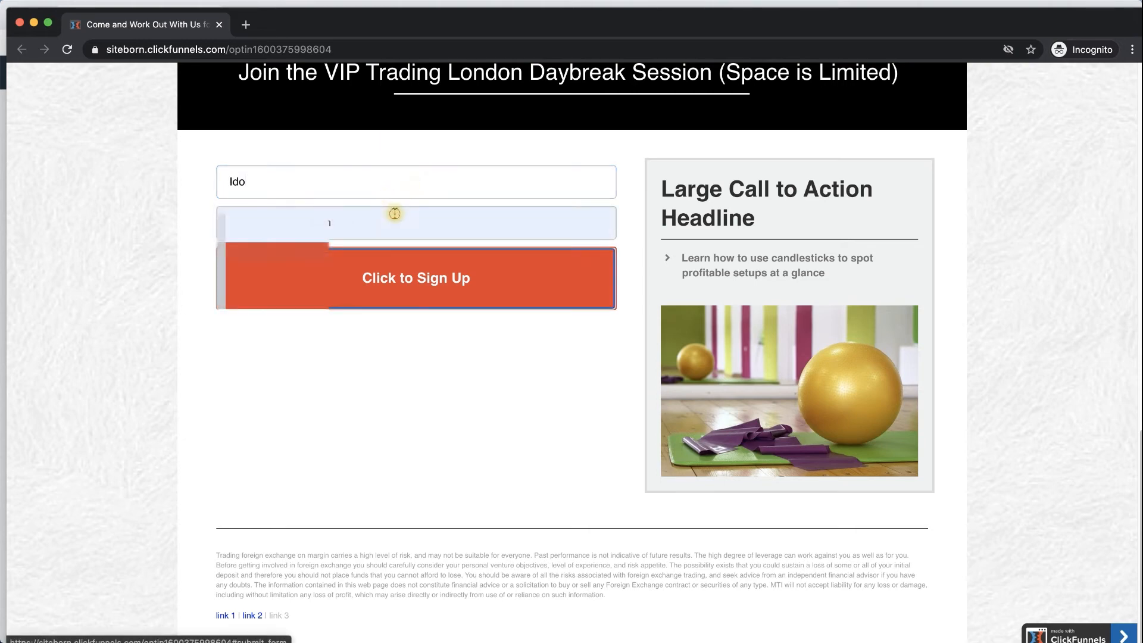
click(395, 214)
click(434, 418)
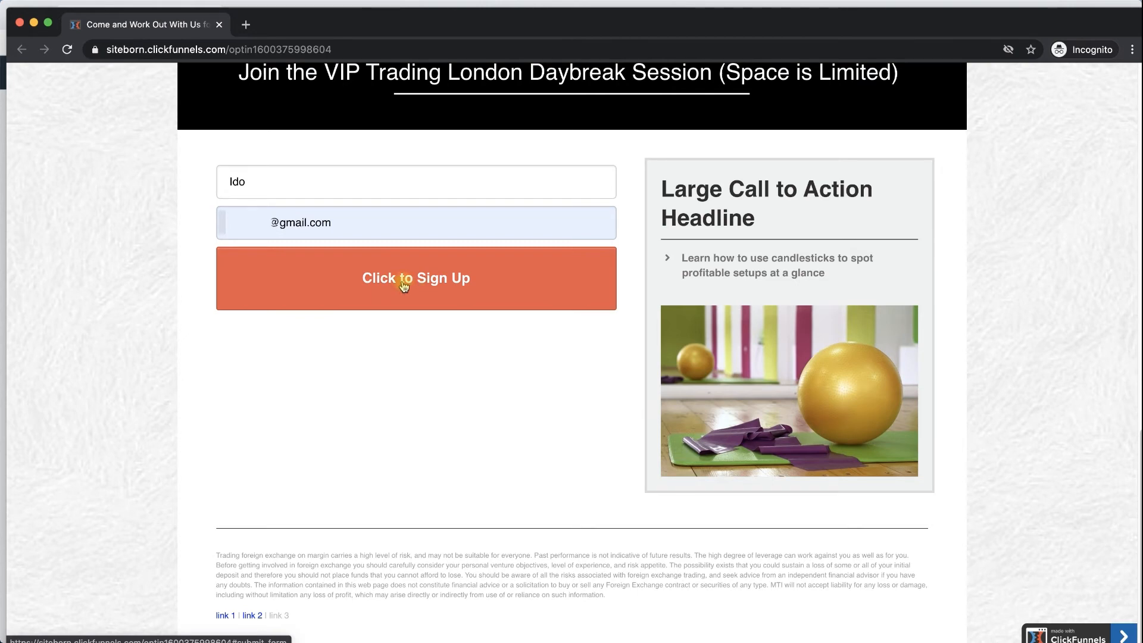
click(404, 287)
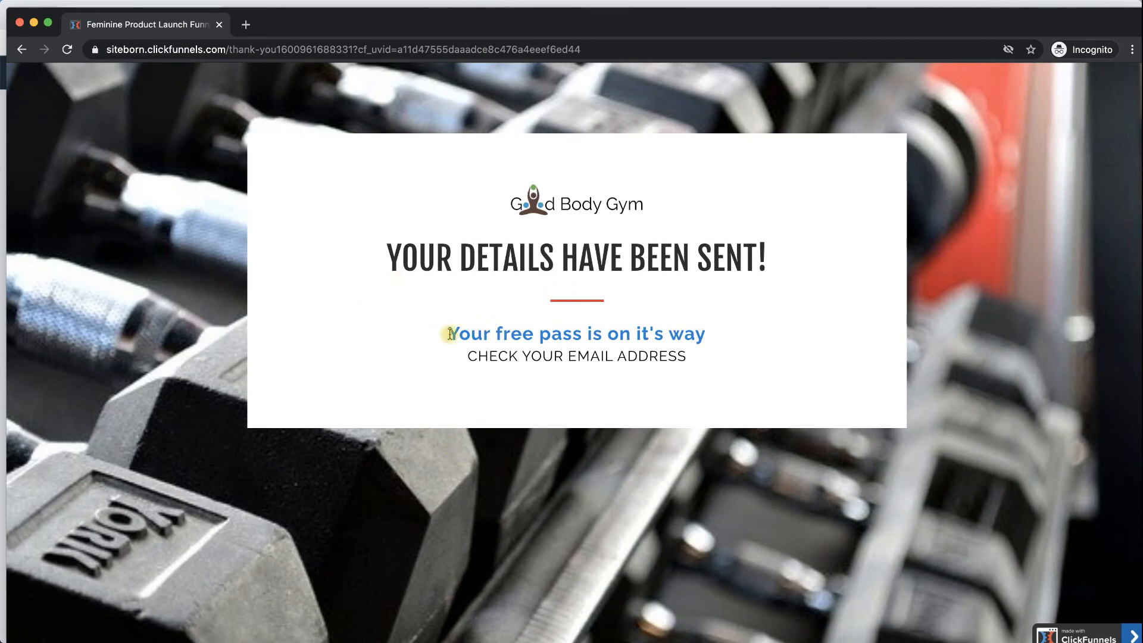
- Close the incognito window and check the funnel's Contacts tab and the account-wide My Contacts list
click(20, 23)
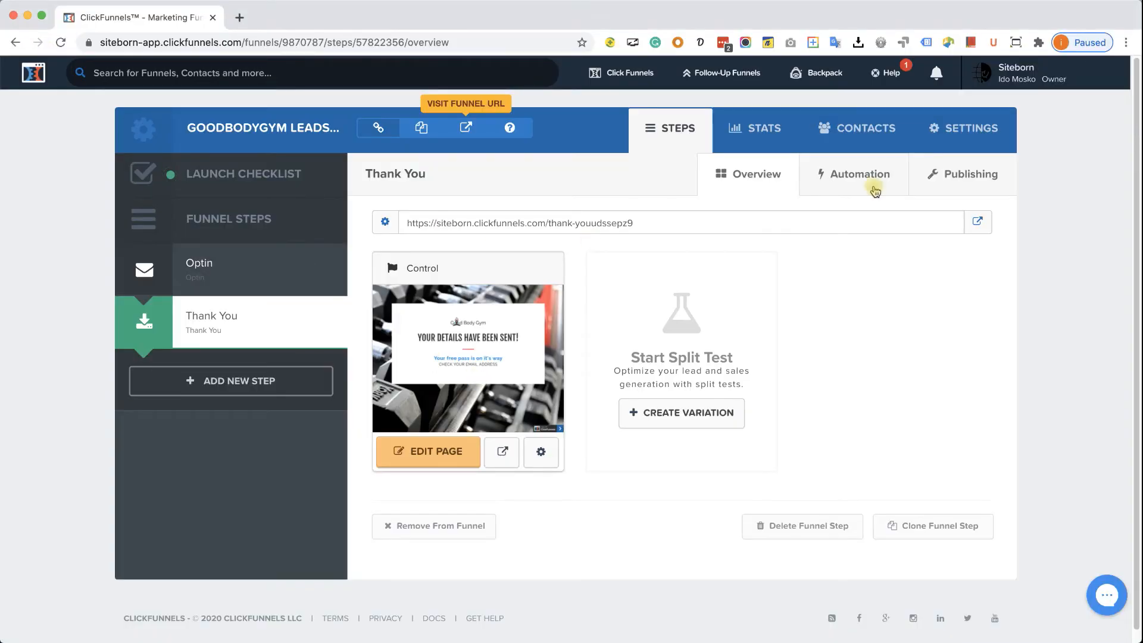
click(860, 129)
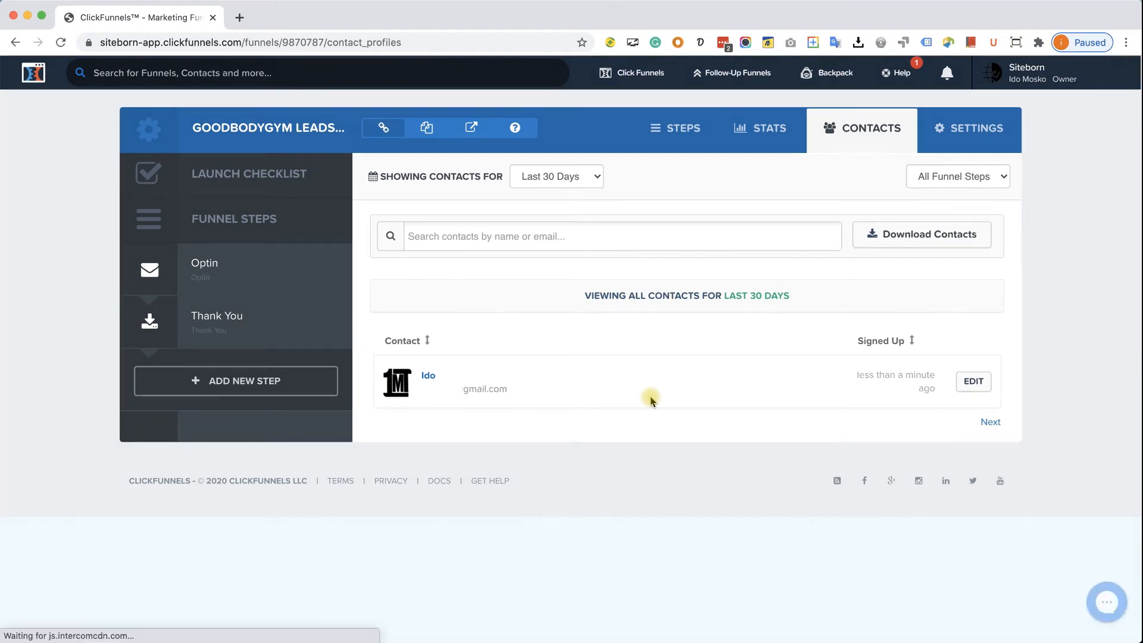
mouse_move(635, 83)
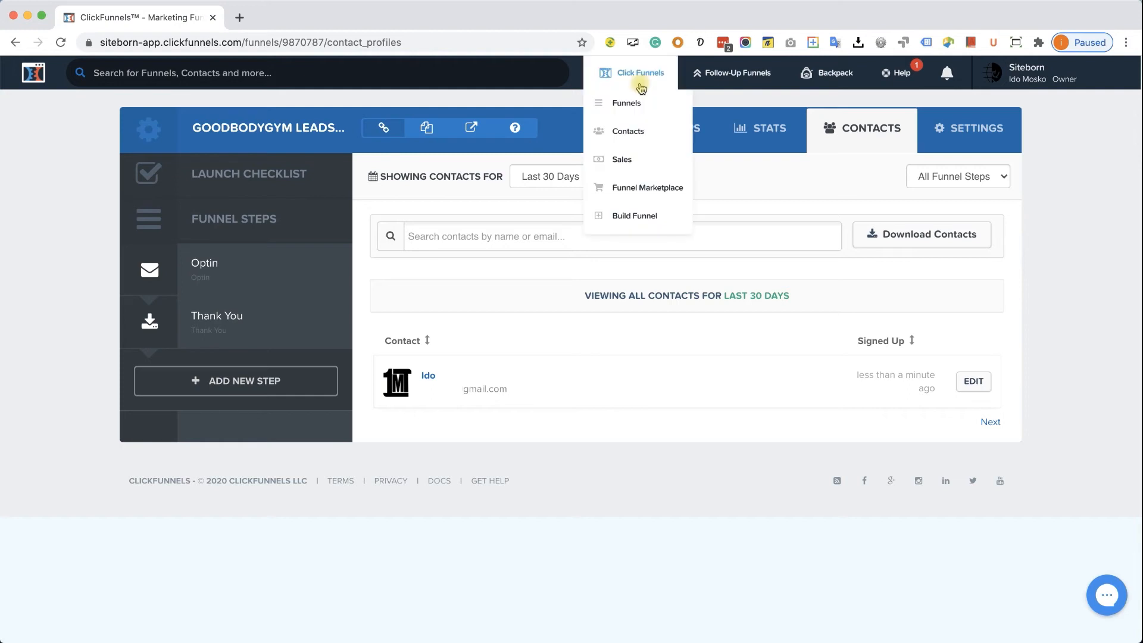
click(641, 133)
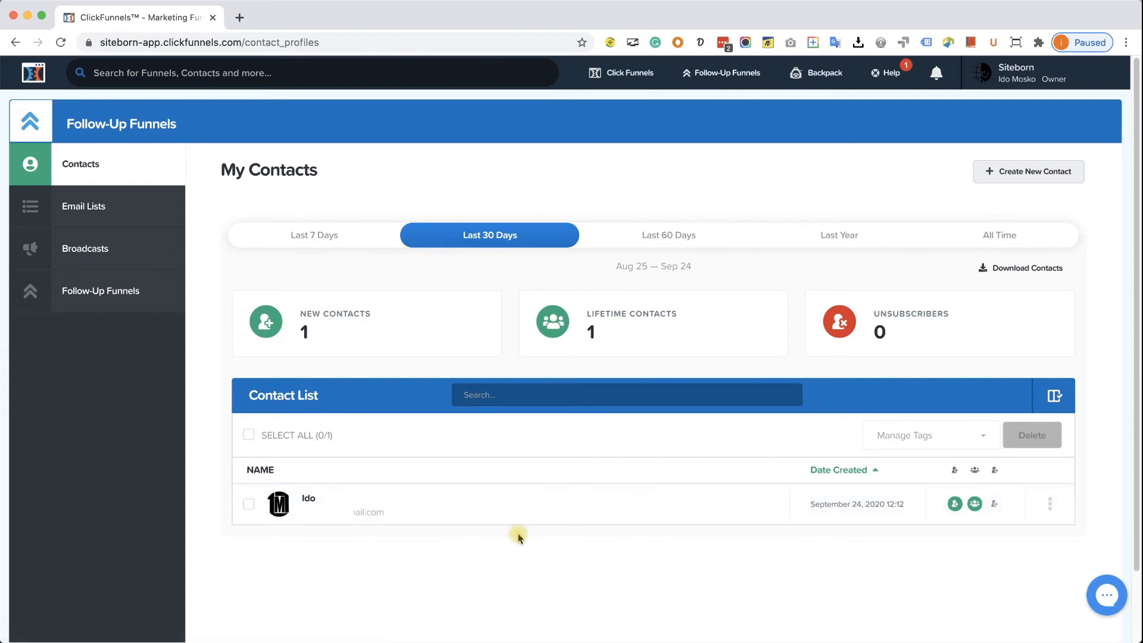
click(797, 305)
- Load siteborn.com/aweber in a new tab and submit AWeber's free sign-up form
click(239, 17)
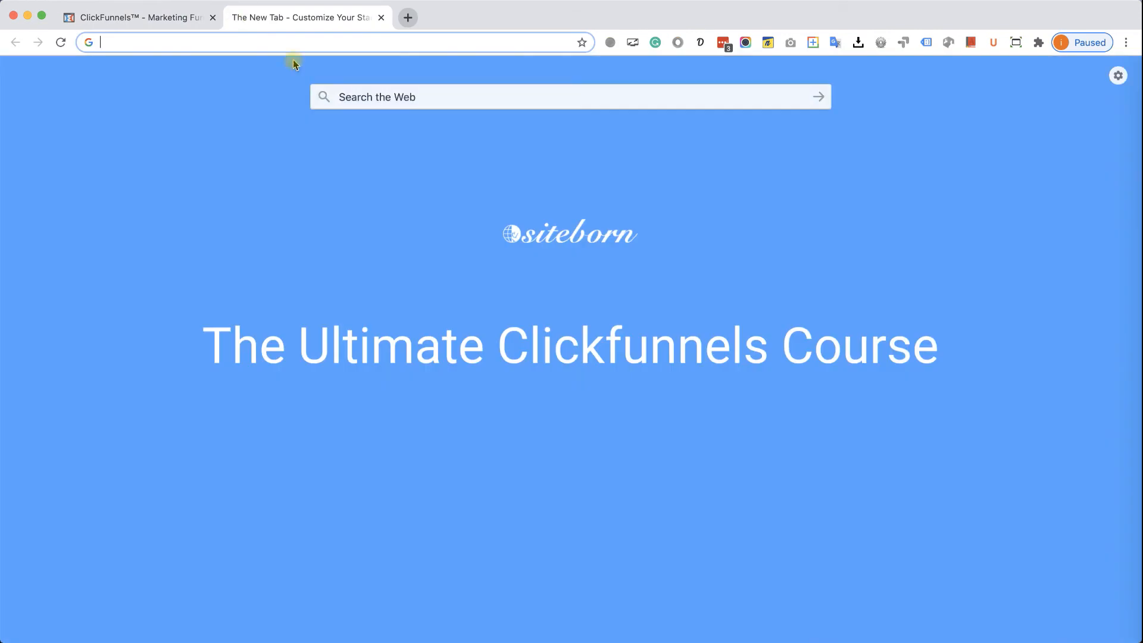
text(siteborn.com)
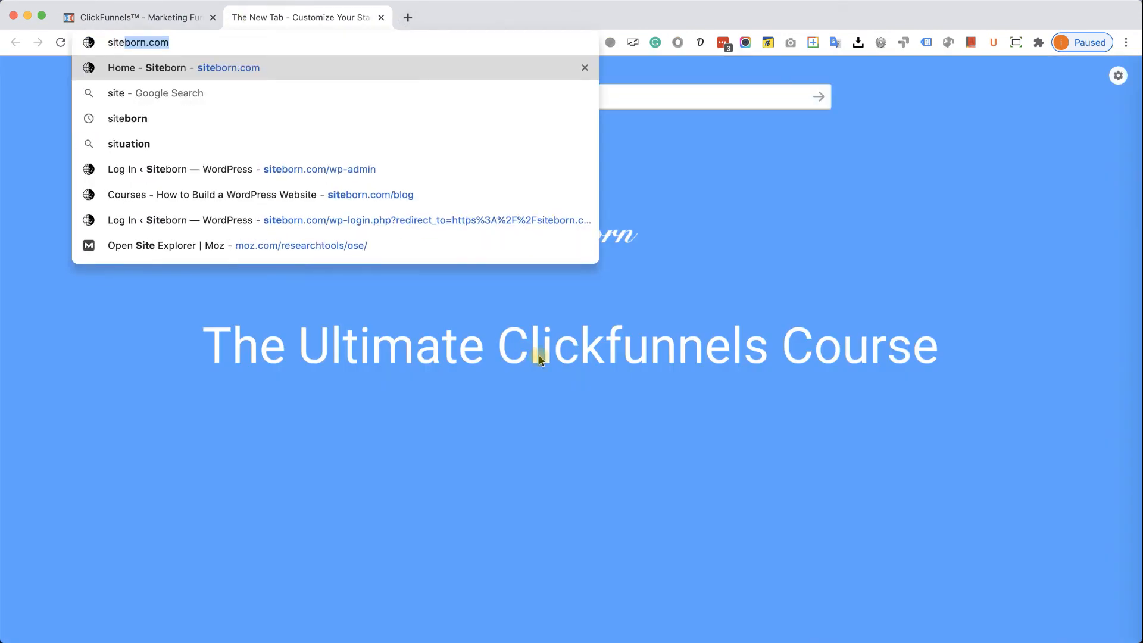
text(aweber)
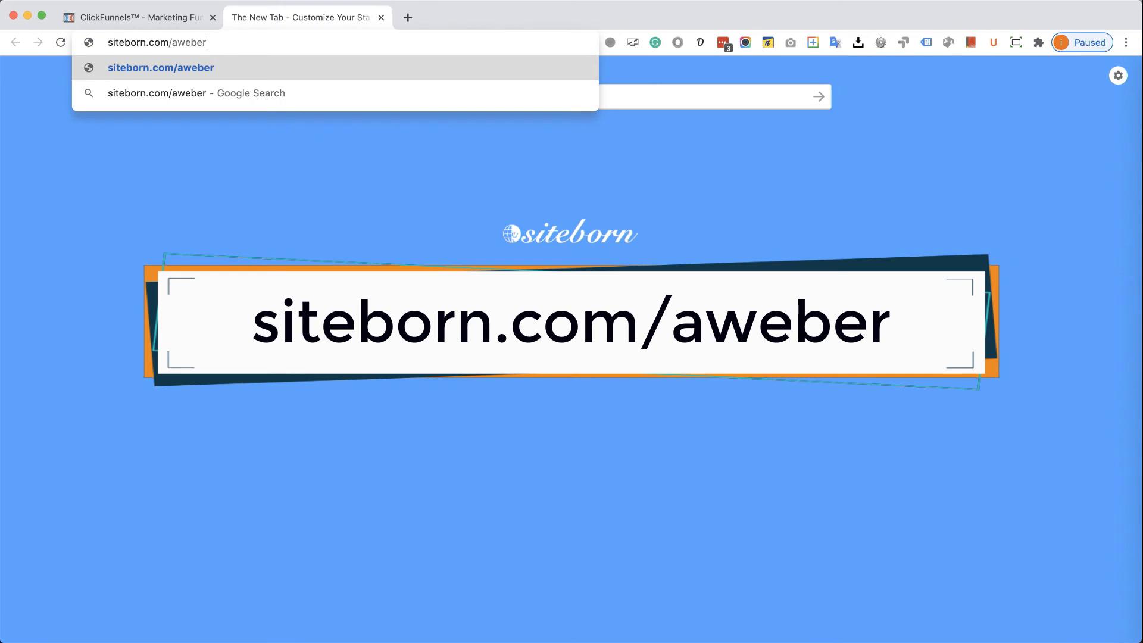
key(Return)
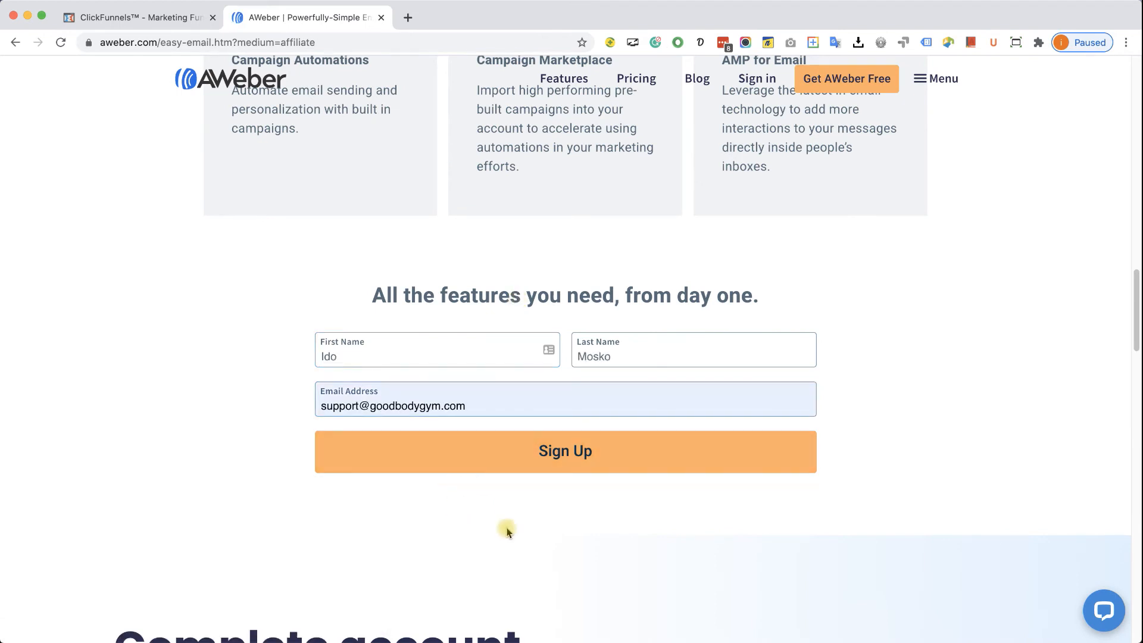
click(530, 453)
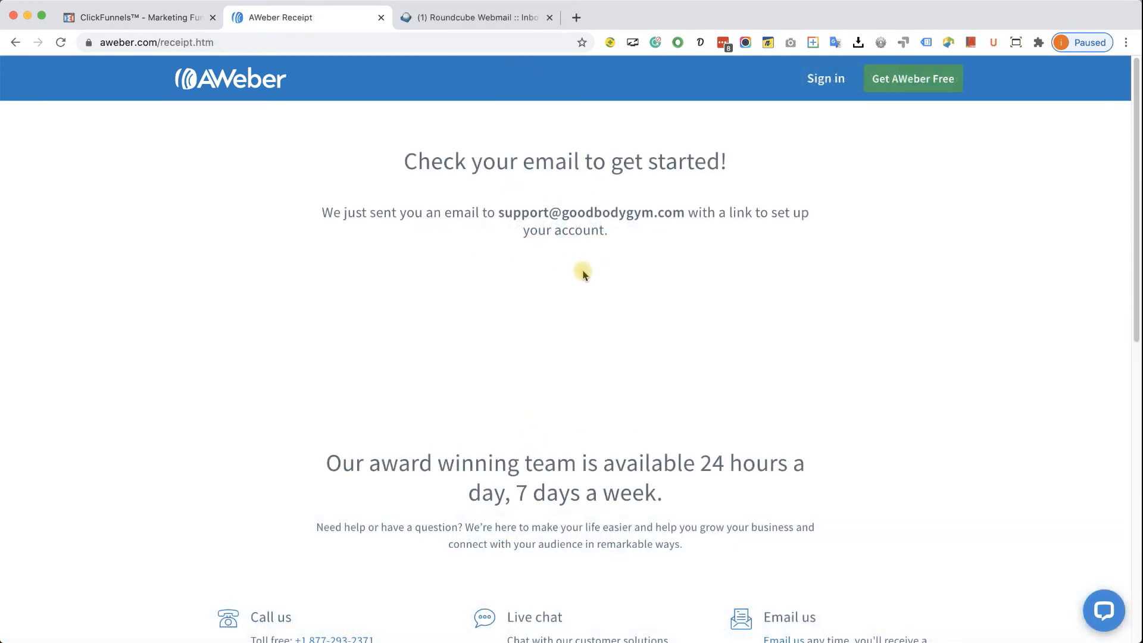
- Open the 'your AWeber account is ready!' email in Roundcube and follow its Get started link
click(436, 21)
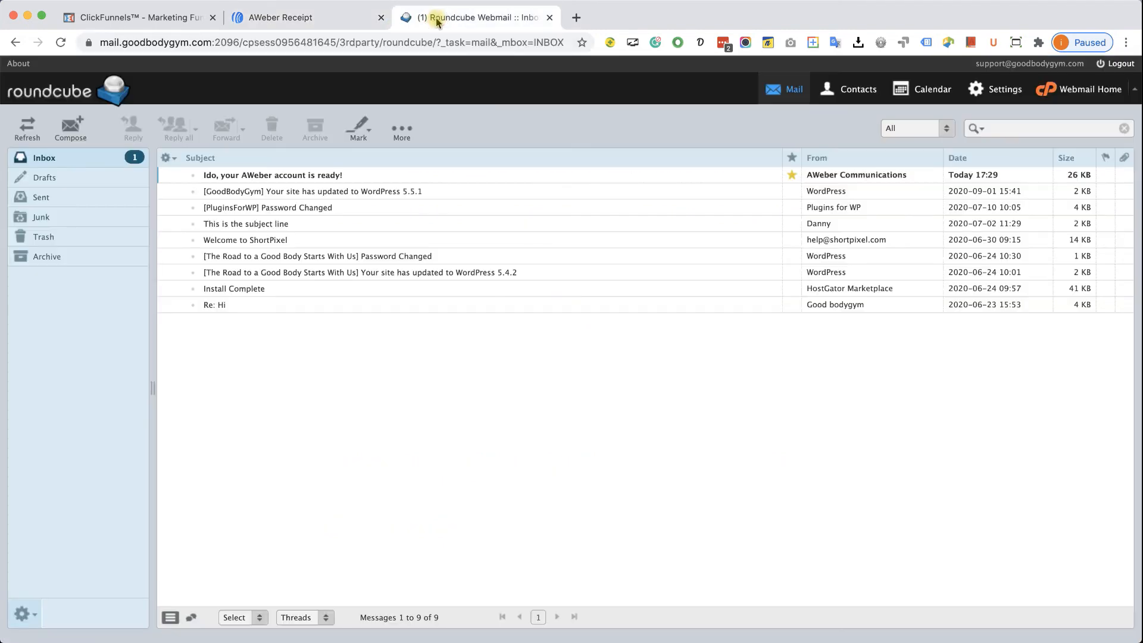
double_click(344, 175)
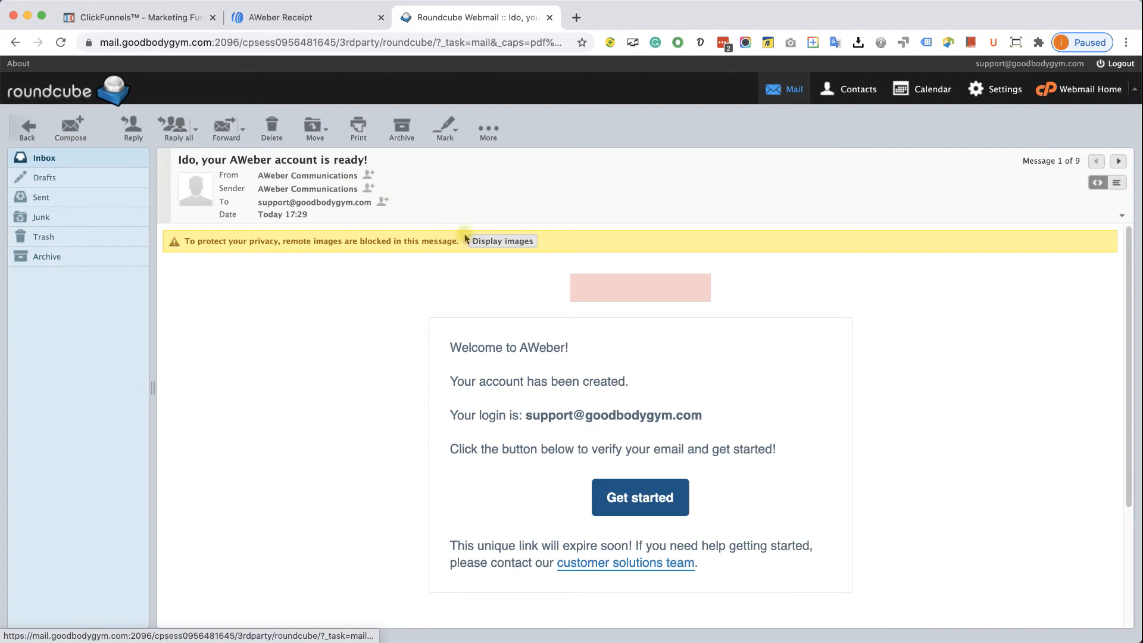
click(635, 498)
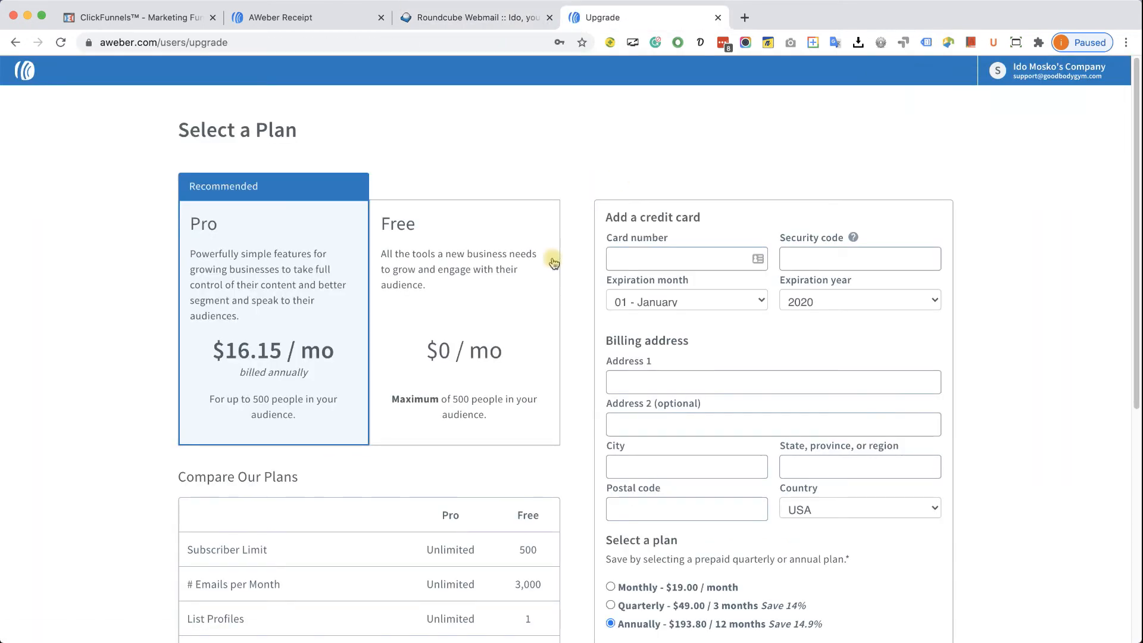
- Choose AWeber's Free plan, complete the contact address city and postal code, and continue to list naming
click(456, 321)
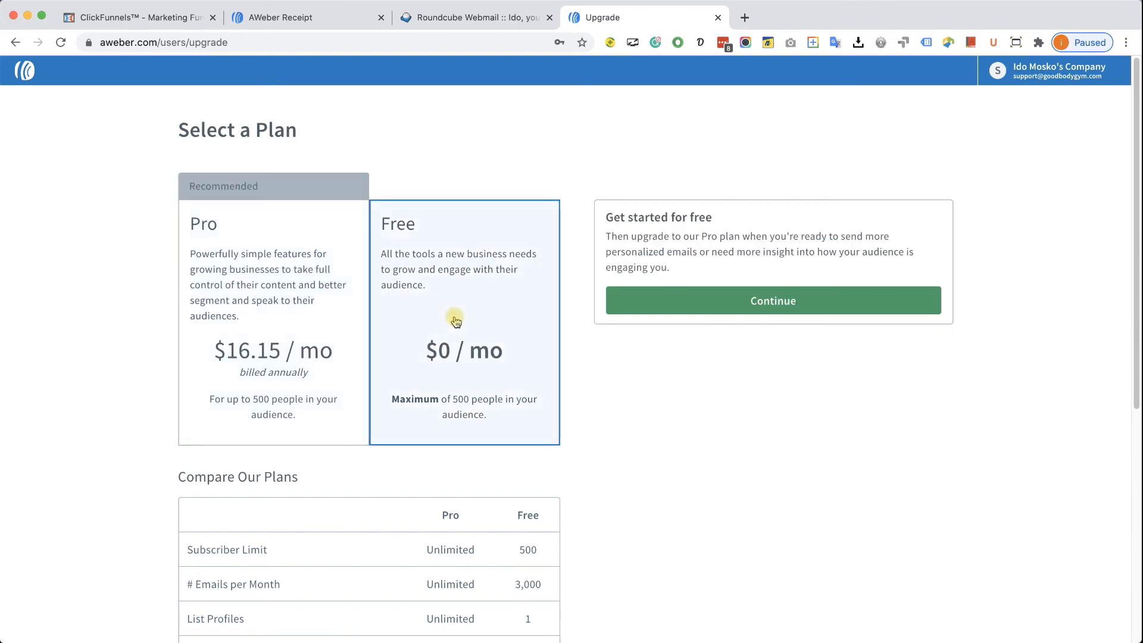
click(737, 304)
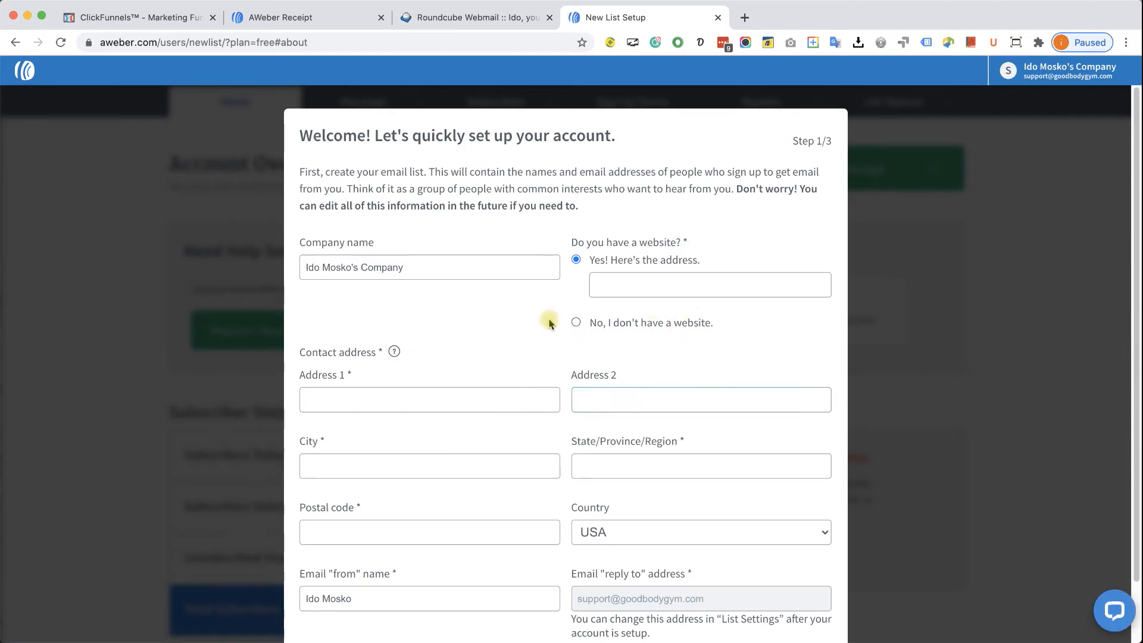
scroll(548, 325, down, 3)
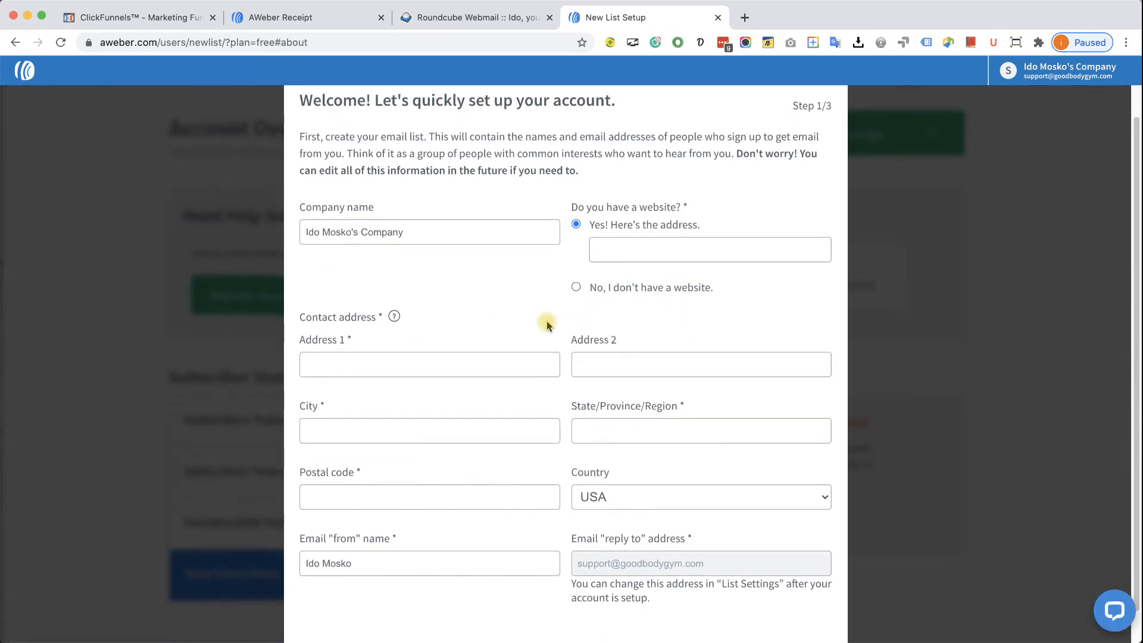
scroll(547, 324, up, 1)
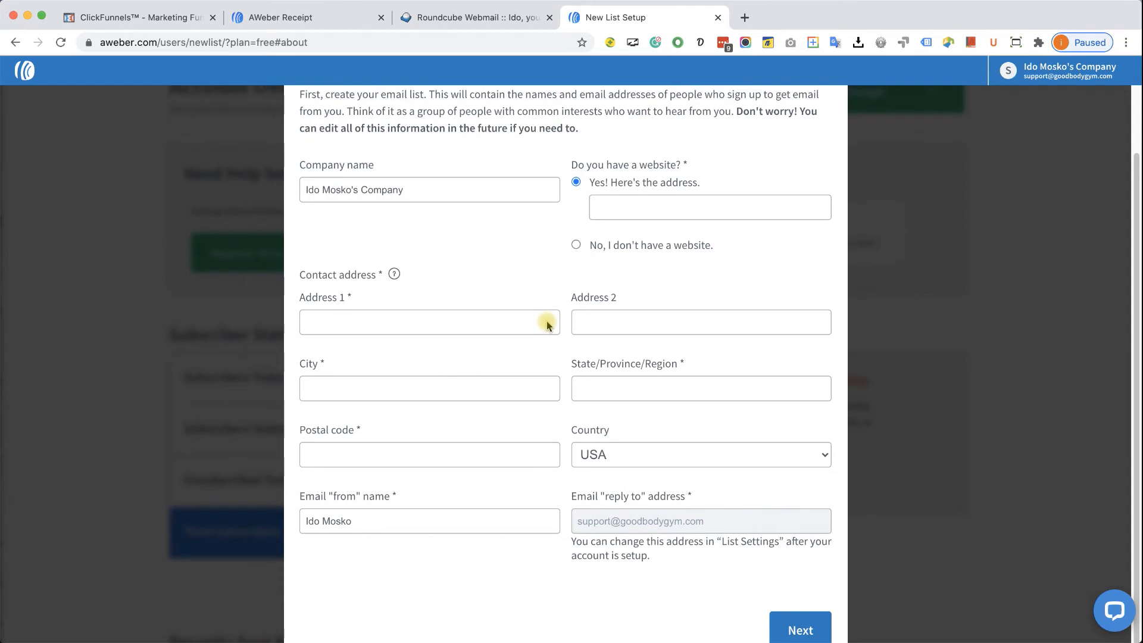
scroll(547, 325, up, 1)
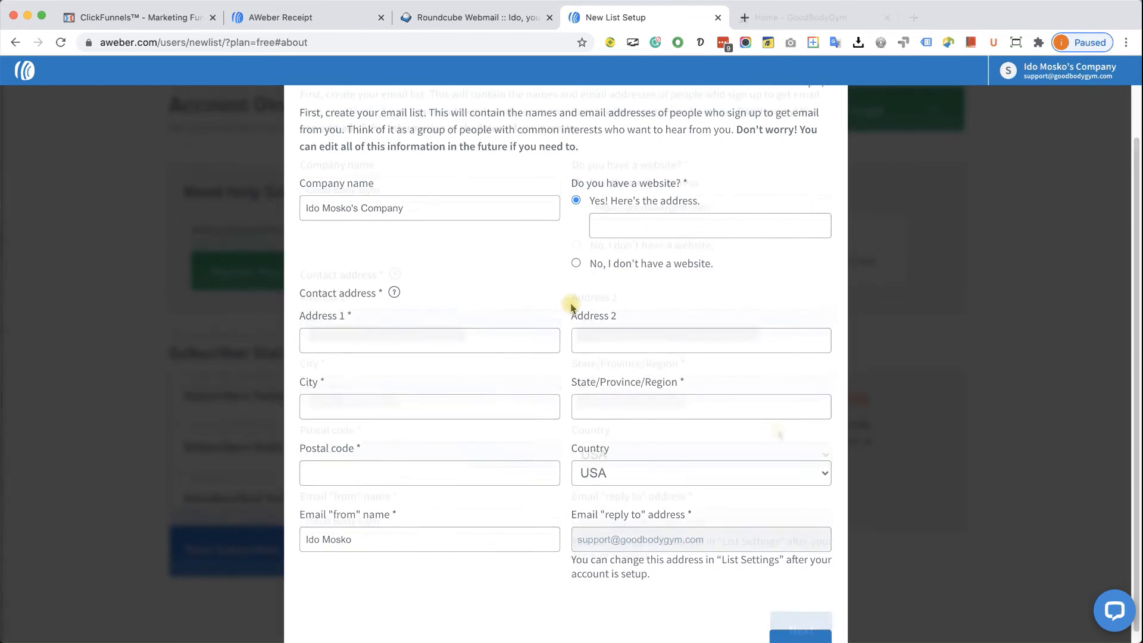
click(511, 396)
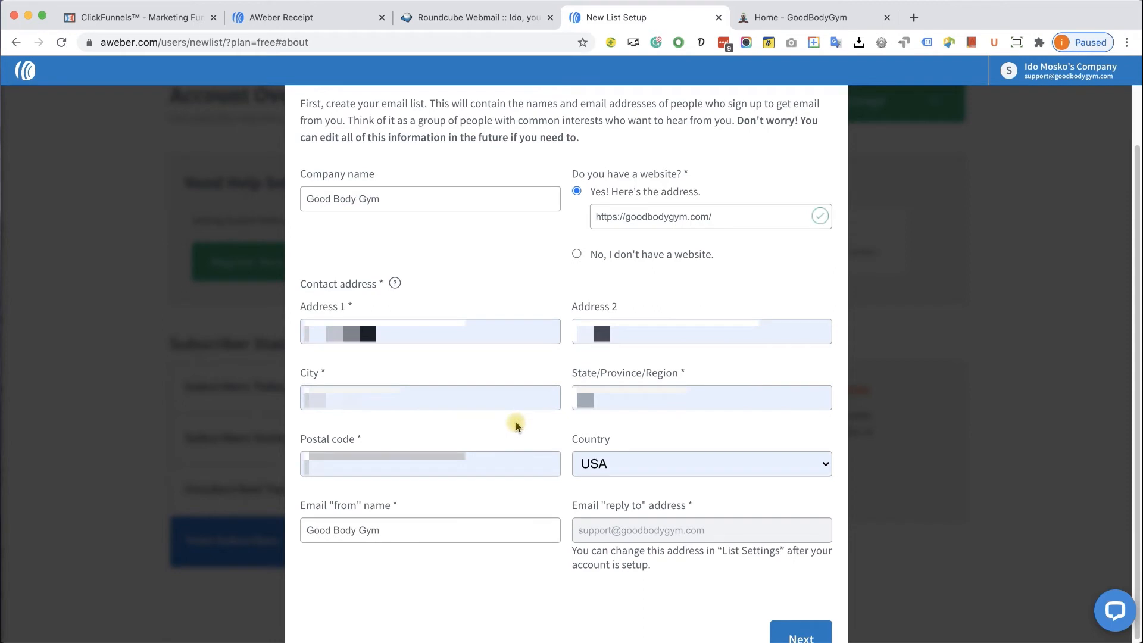
click(532, 454)
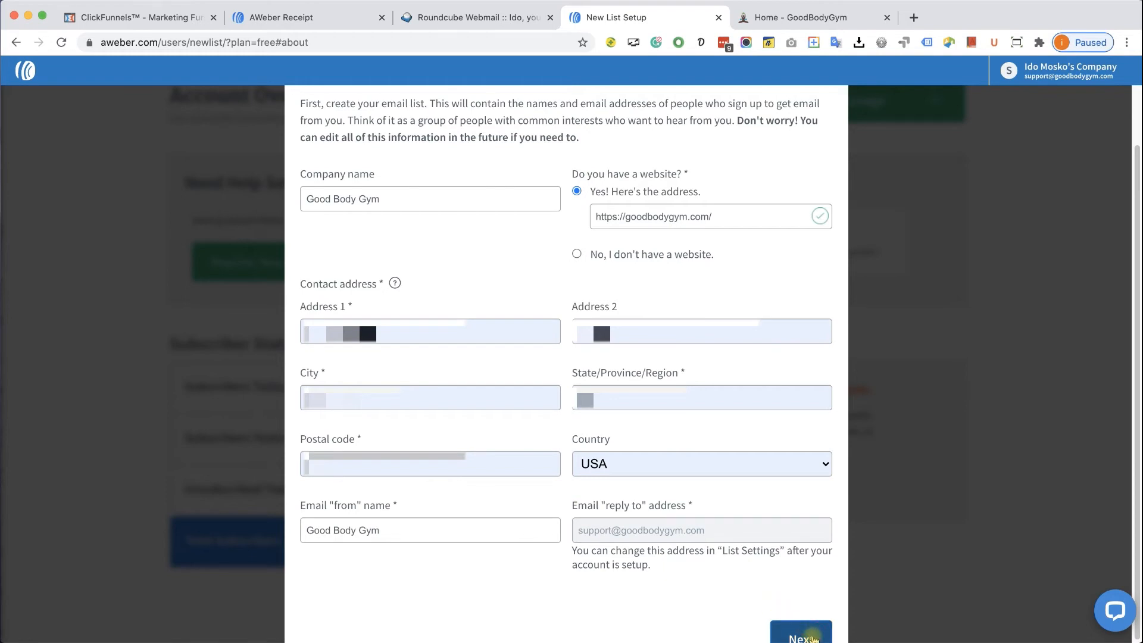
click(813, 638)
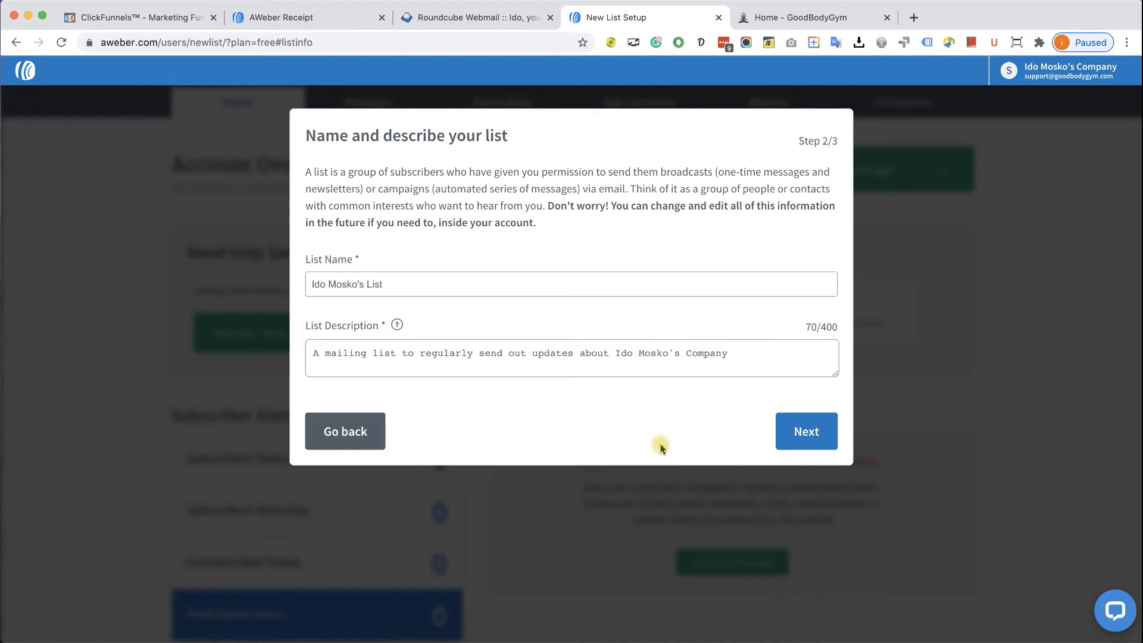
- Replace the default list name with 'Funnel signups'
click(418, 288)
key(super+a)
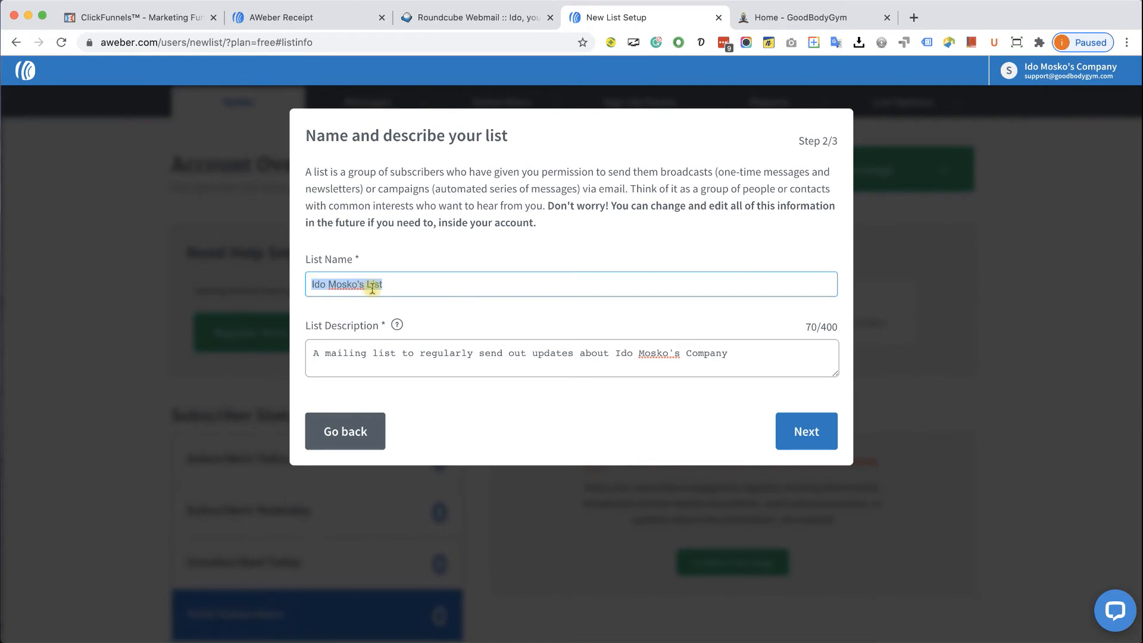
text(Funnel signups)
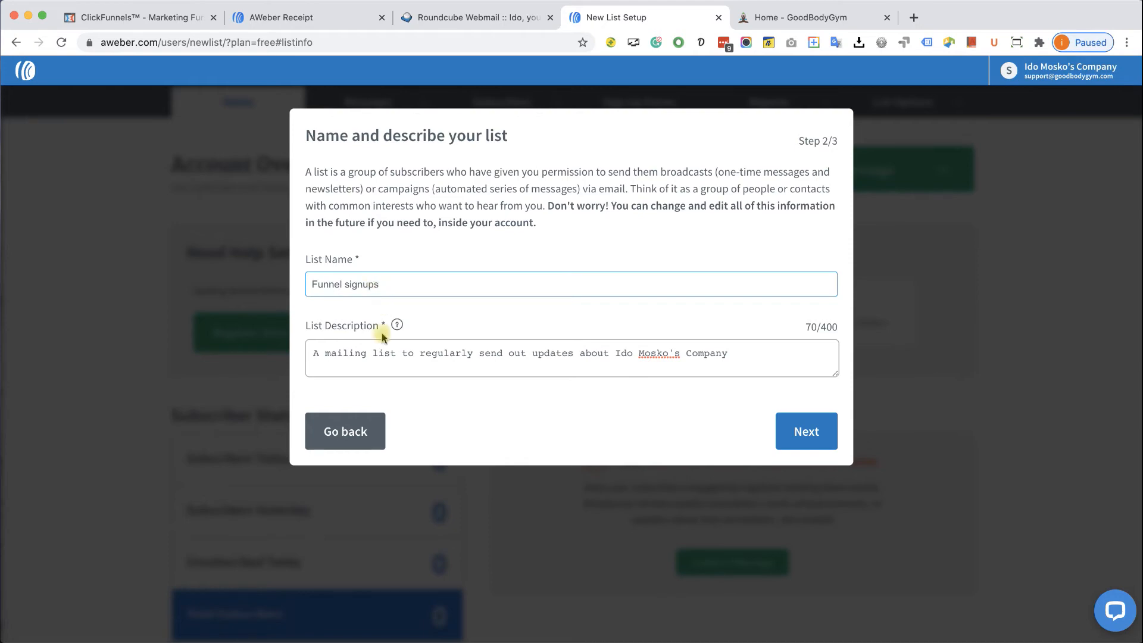
- Paste the free pass coupon and updates description from the notes into List Description and continue
key(ctrl+Up)
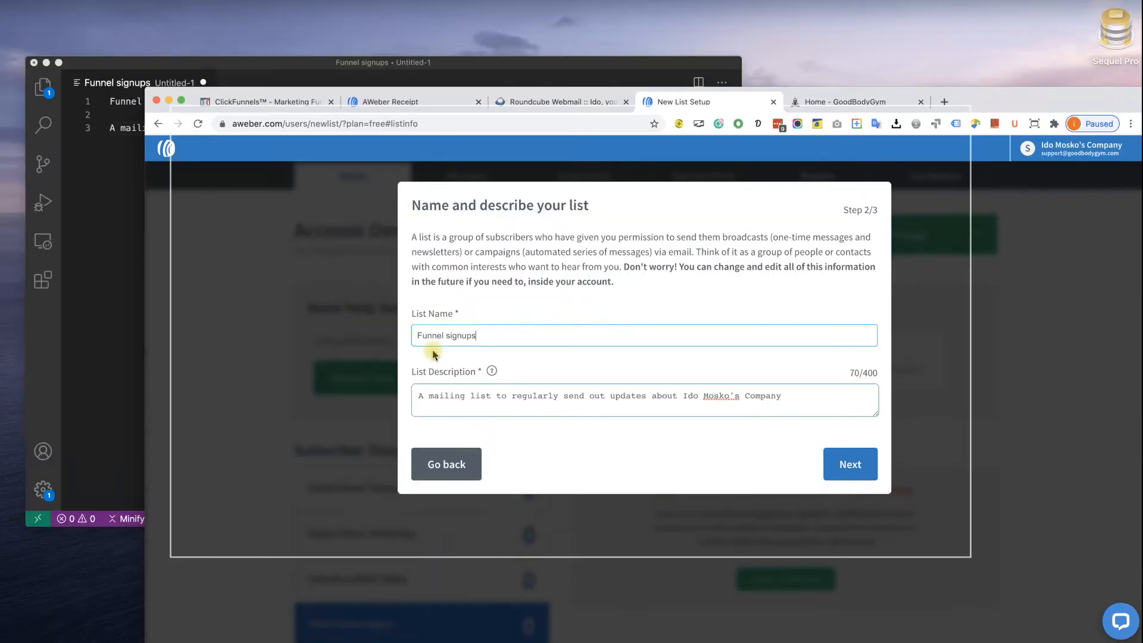
click(359, 229)
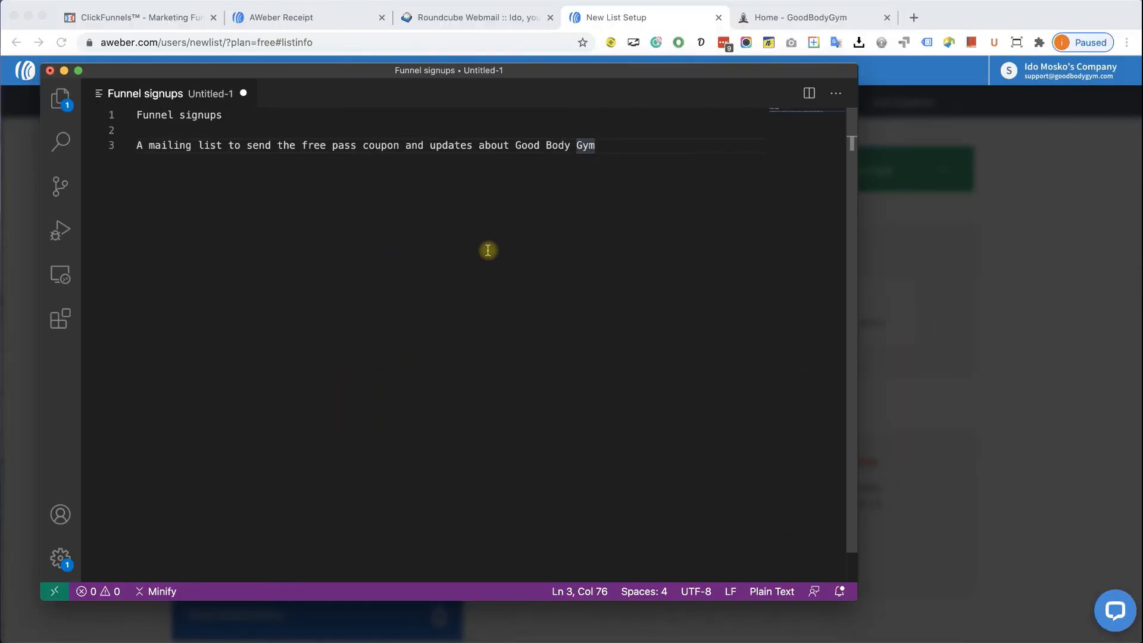
triple_click(606, 146)
key(super+c)
click(905, 293)
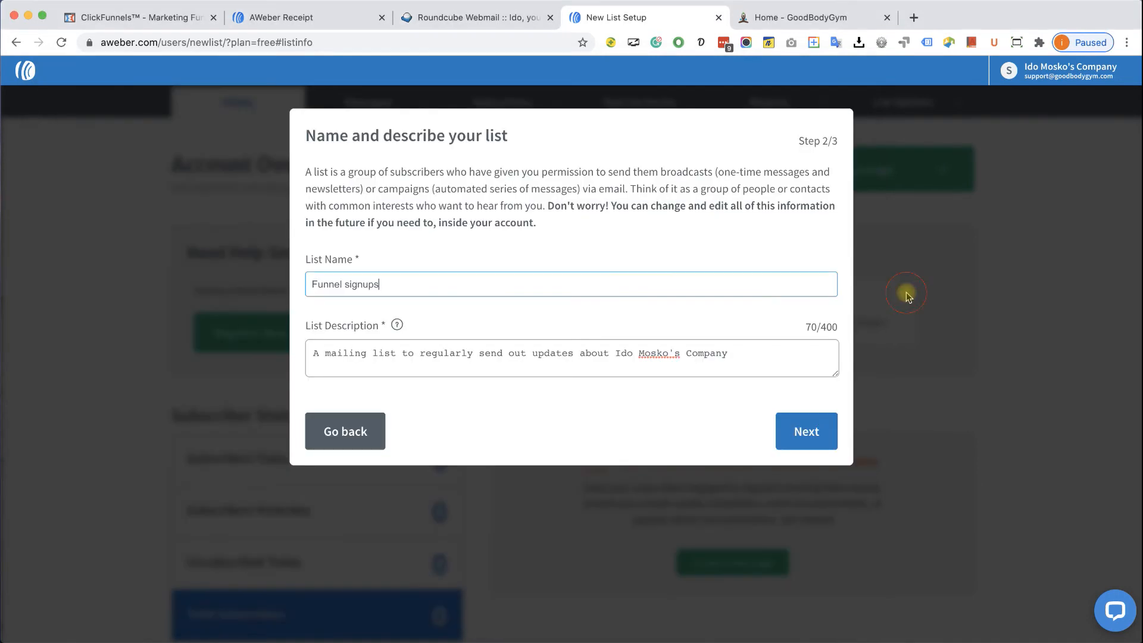
click(442, 356)
key(super+v)
key(super+a)
key(super+v)
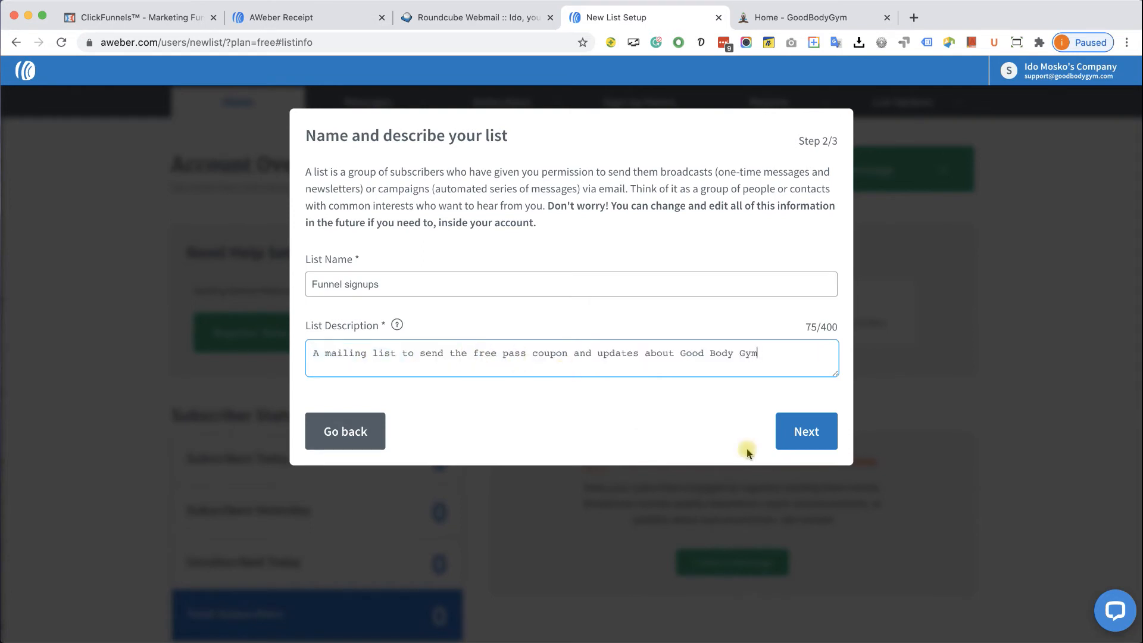
click(802, 440)
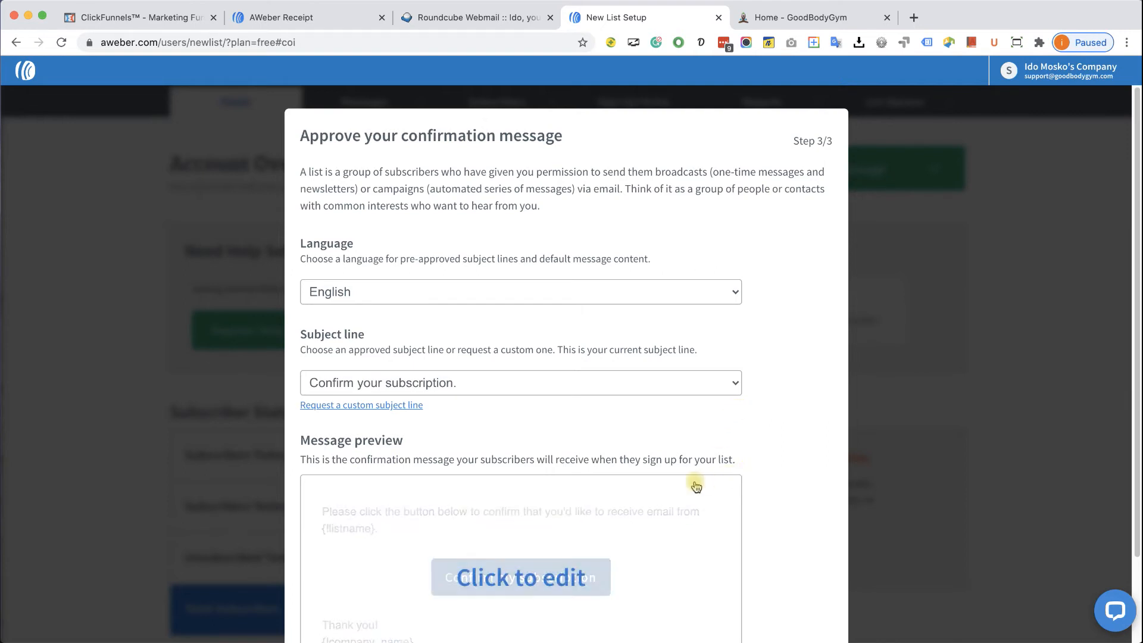
- Review the available subject lines and keep the default confirmation subject line
click(566, 391)
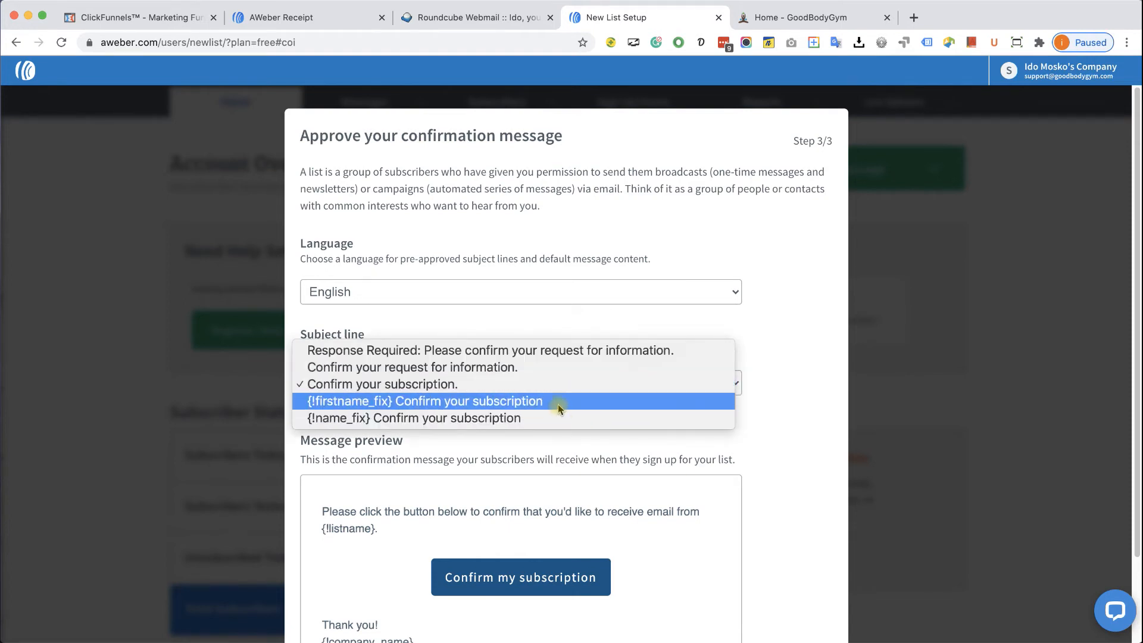
click(778, 404)
scroll(779, 407, down, 1)
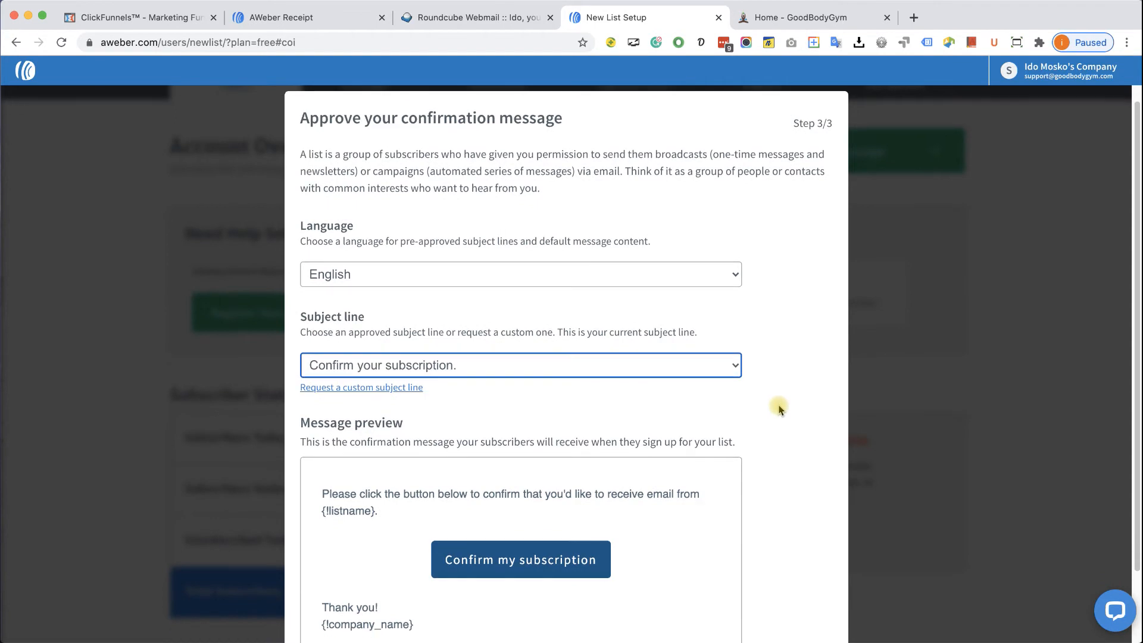
scroll(779, 408, down, 4)
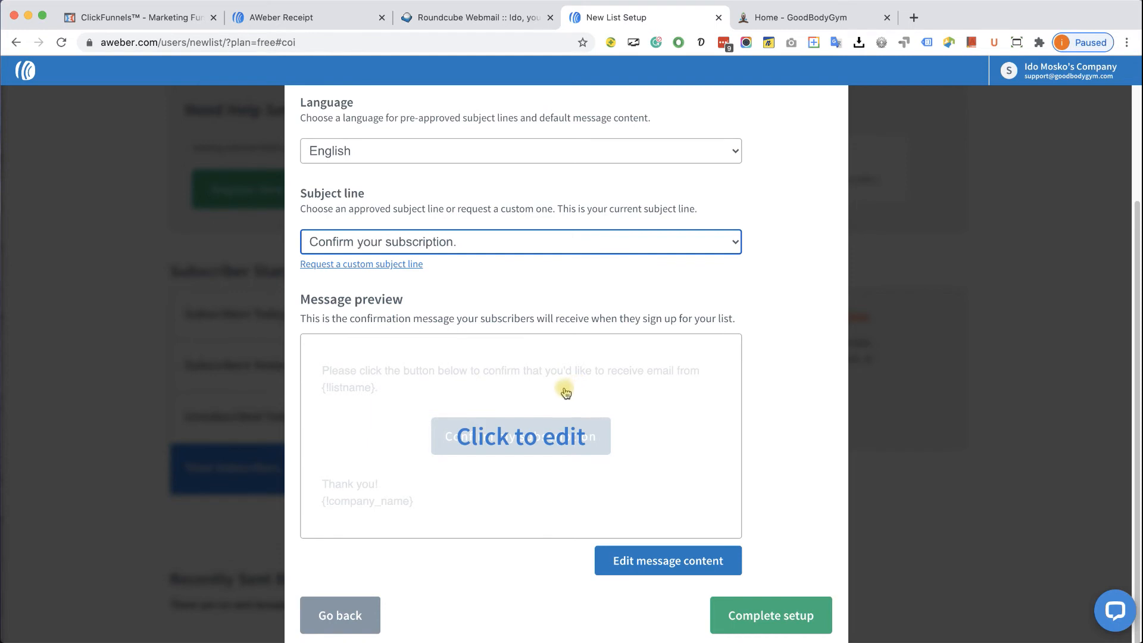
- Reword the confirmation header to end with 'get our free pass and updates' and complete setup
click(524, 437)
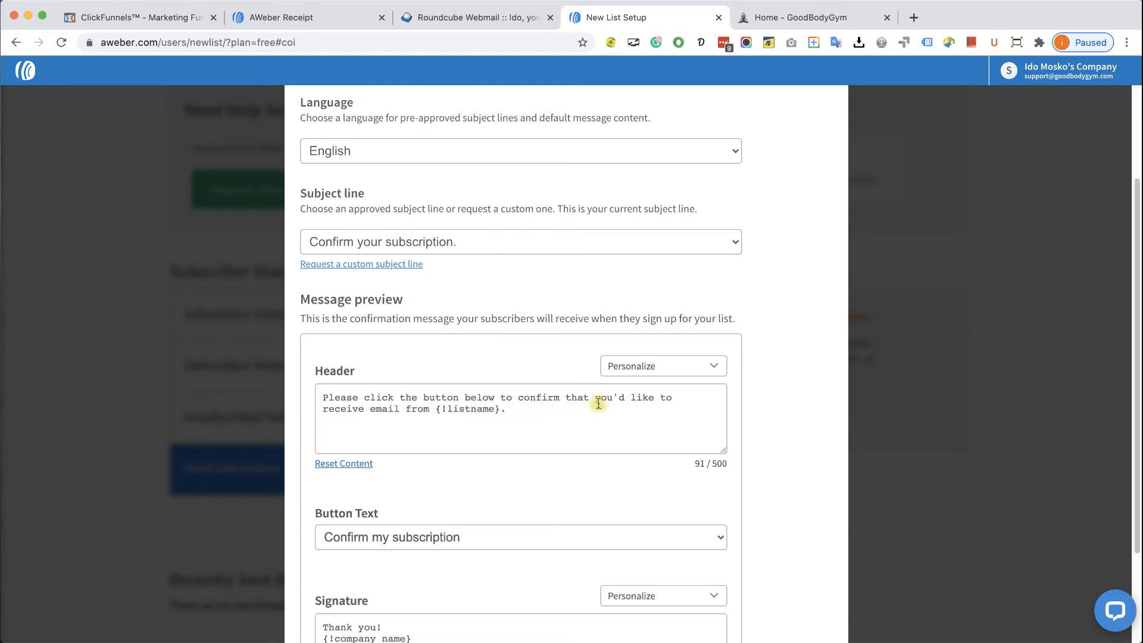
drag(324, 409, 500, 409)
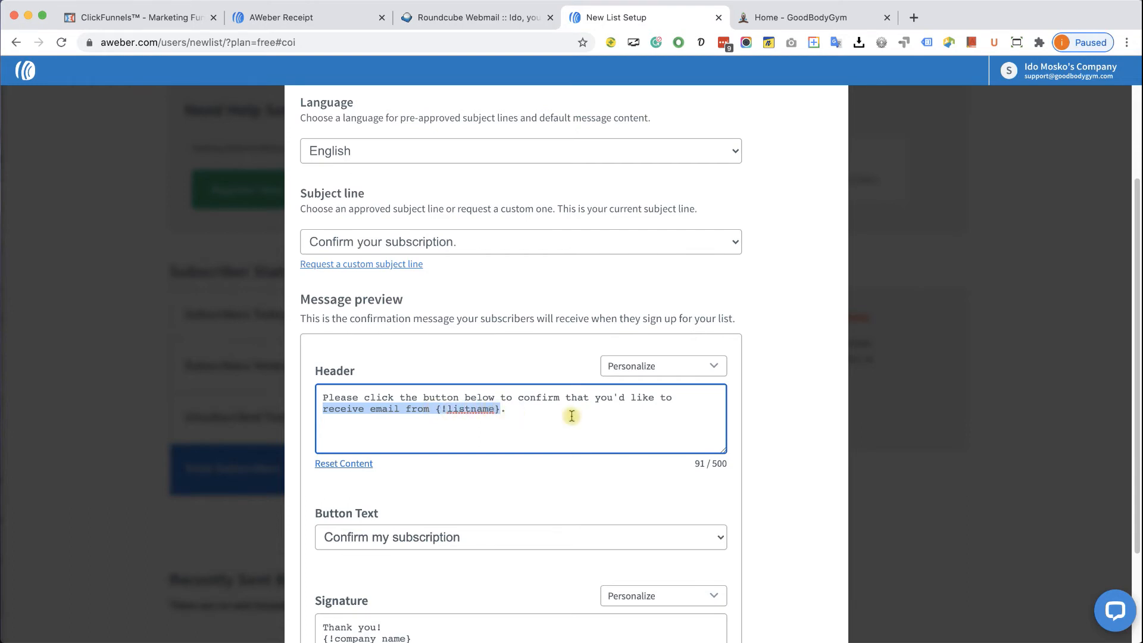
text(get oy)
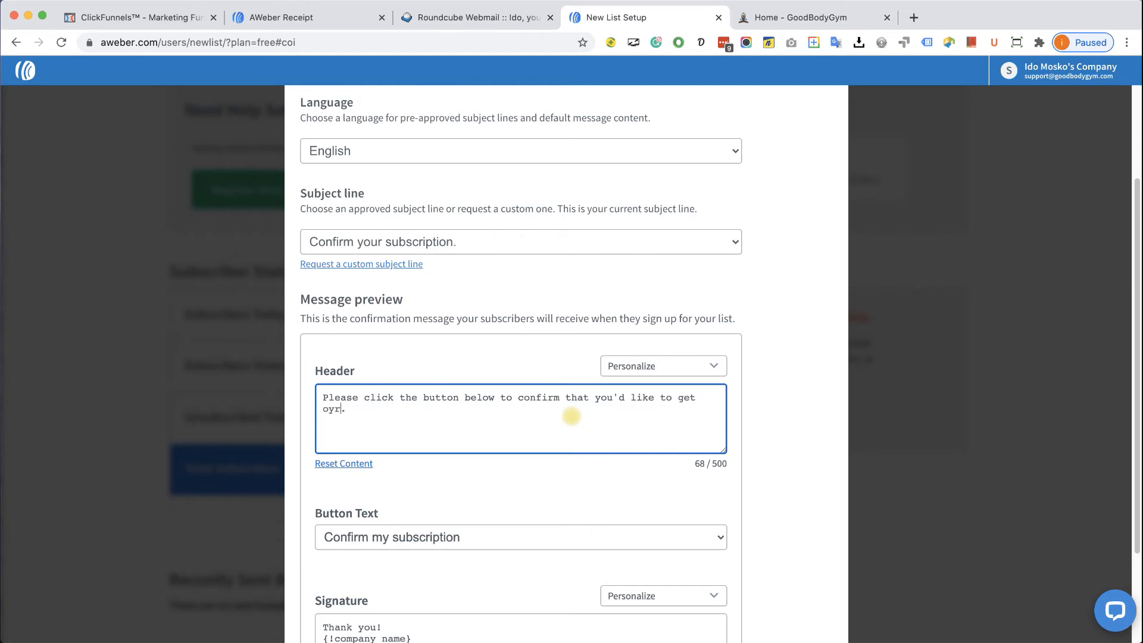
text(oru free pass and updates)
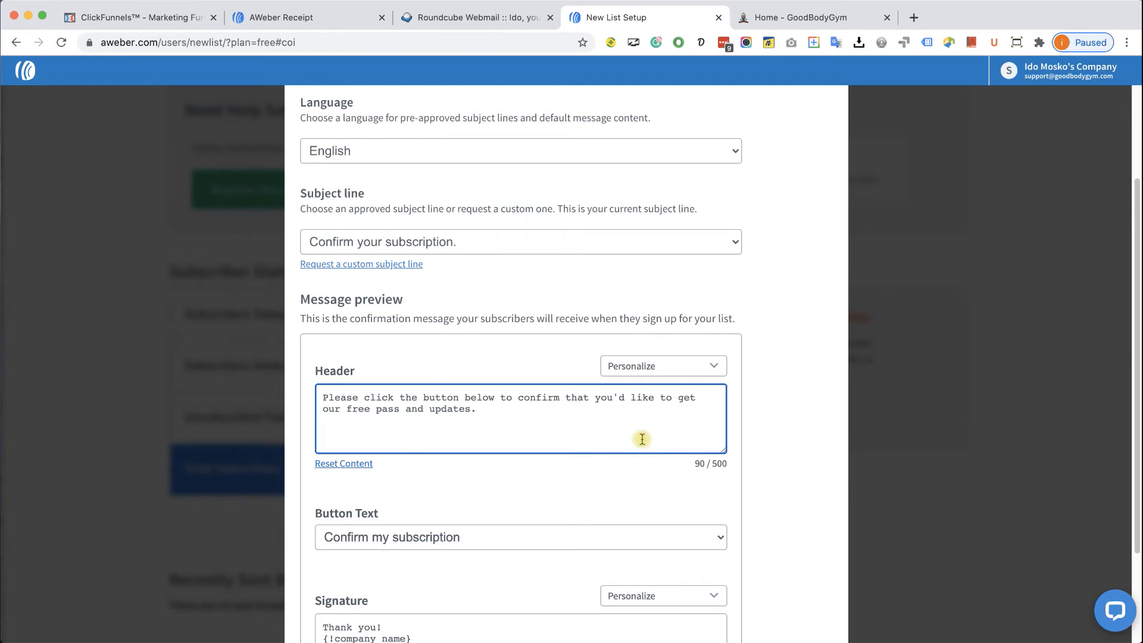
scroll(572, 414, down, 3)
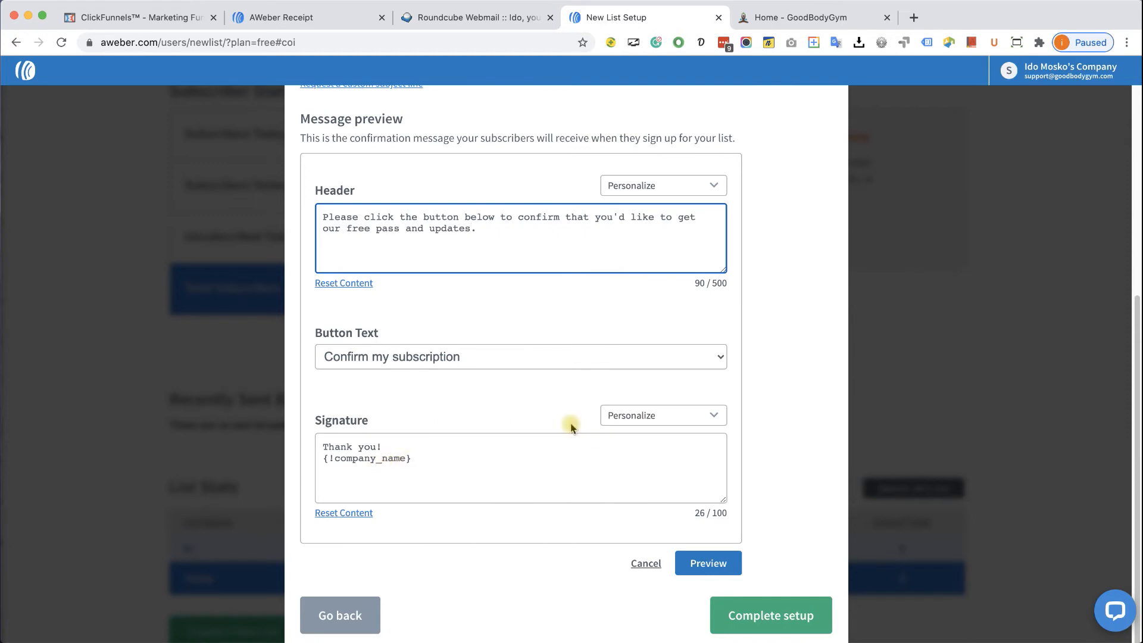
click(784, 614)
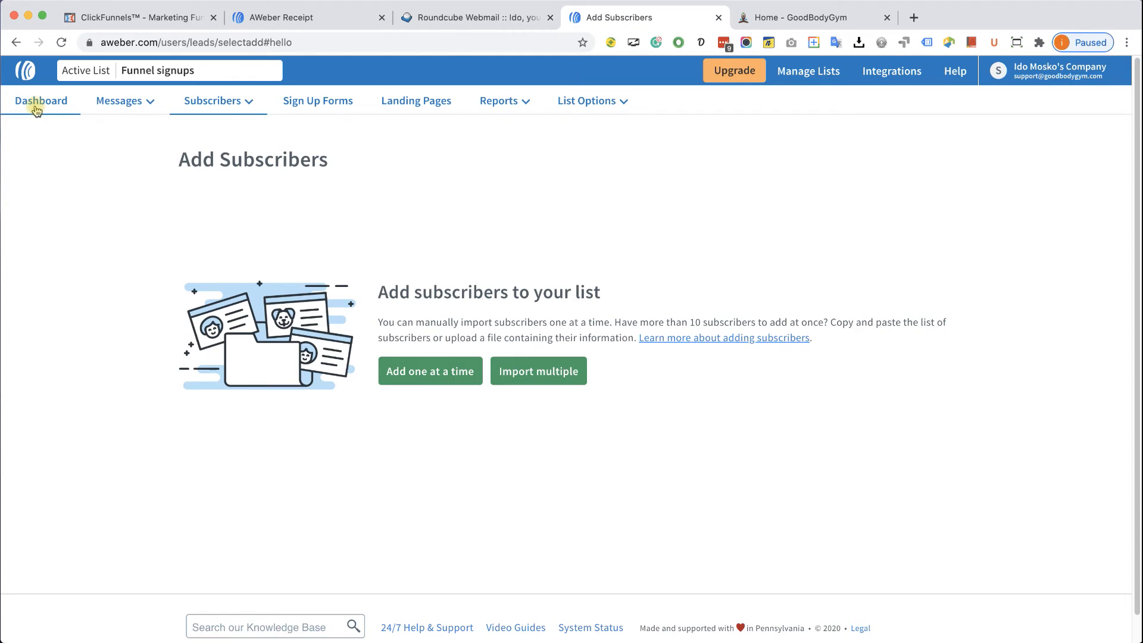
- Open the AWeber Dashboard and check List Stats shows Funnel signups with 0 subscribers
click(35, 108)
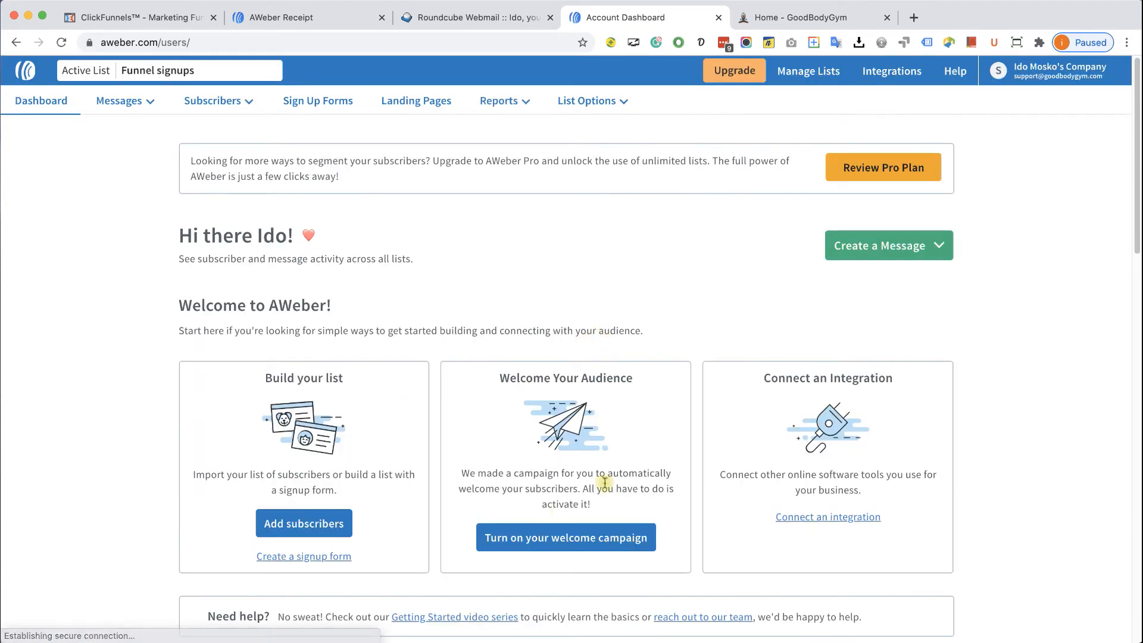
scroll(497, 402, down, 10)
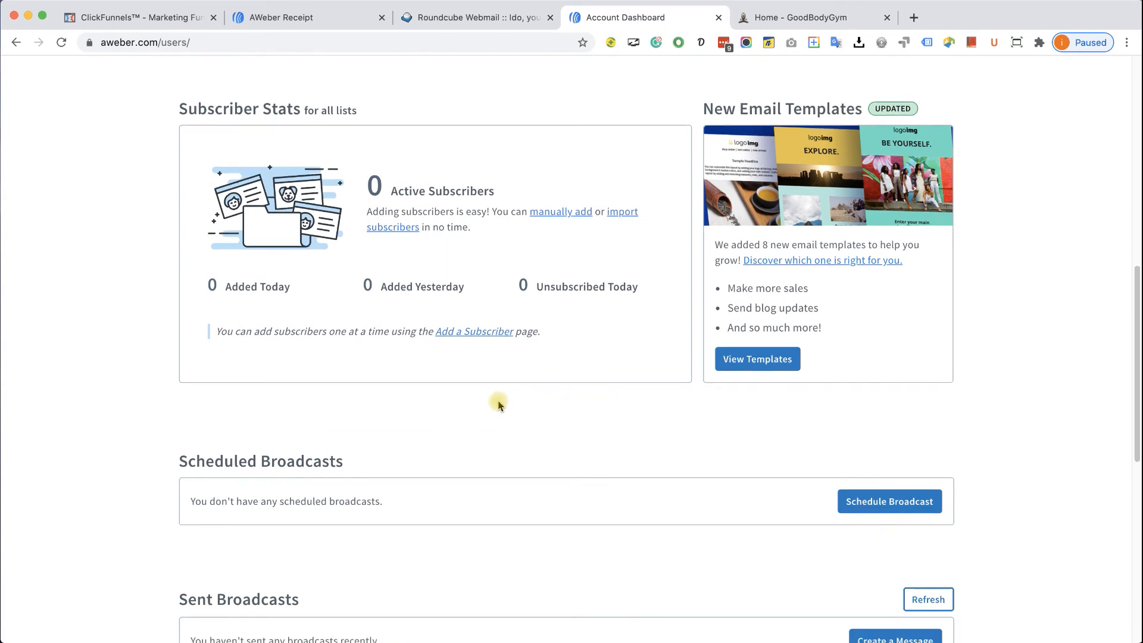
scroll(531, 421, down, 5)
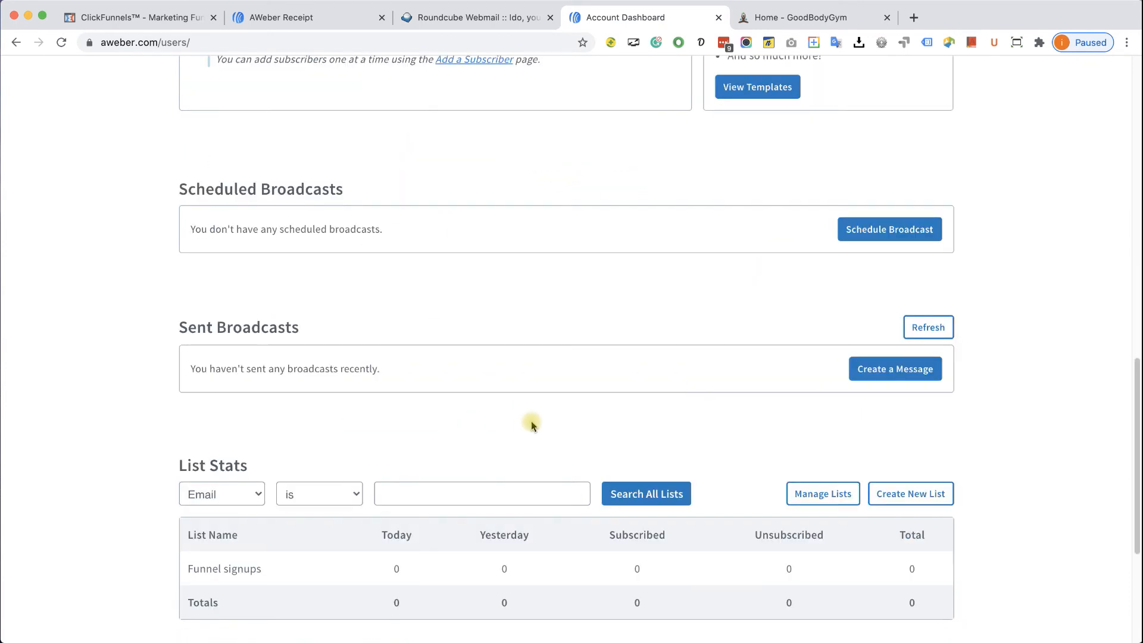
scroll(531, 420, down, 2)
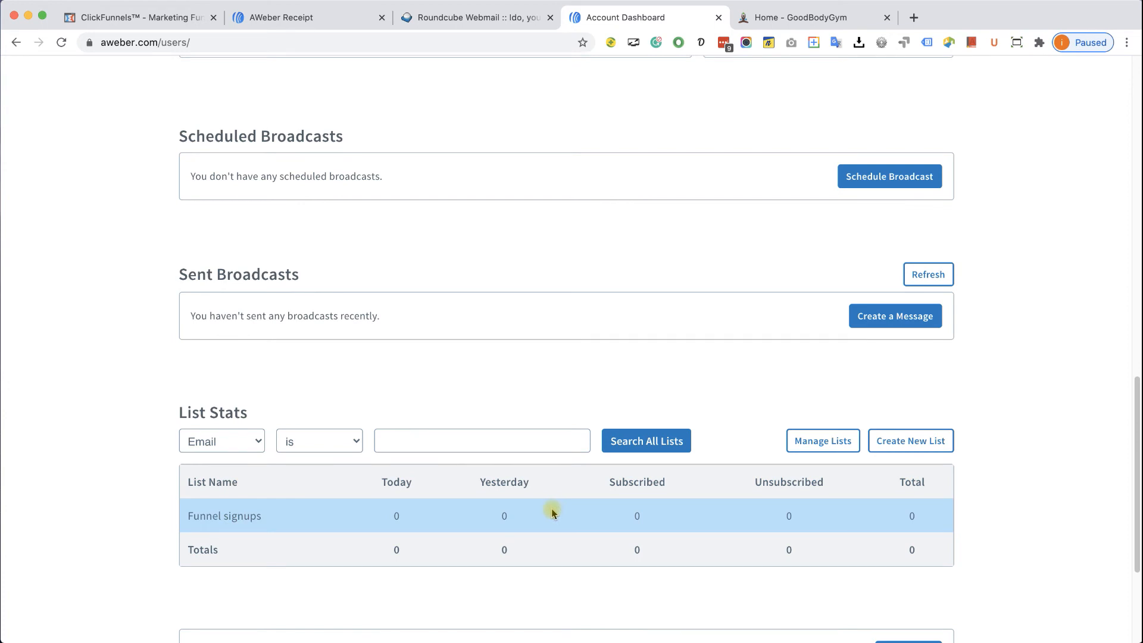
scroll(552, 512, down, 1)
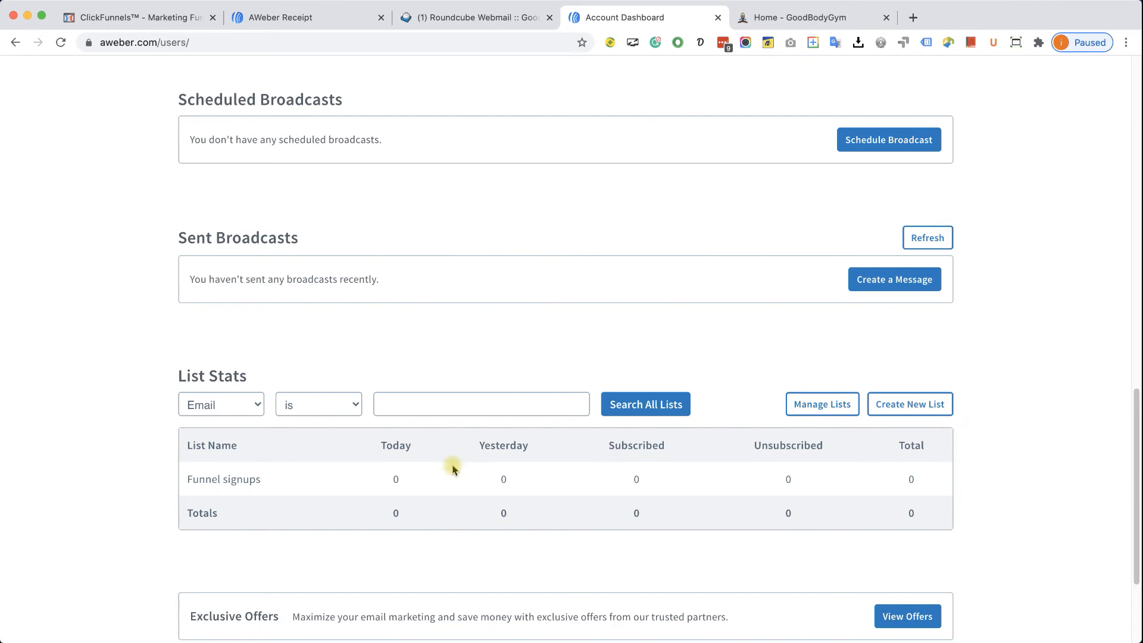
scroll(602, 438, up, 10)
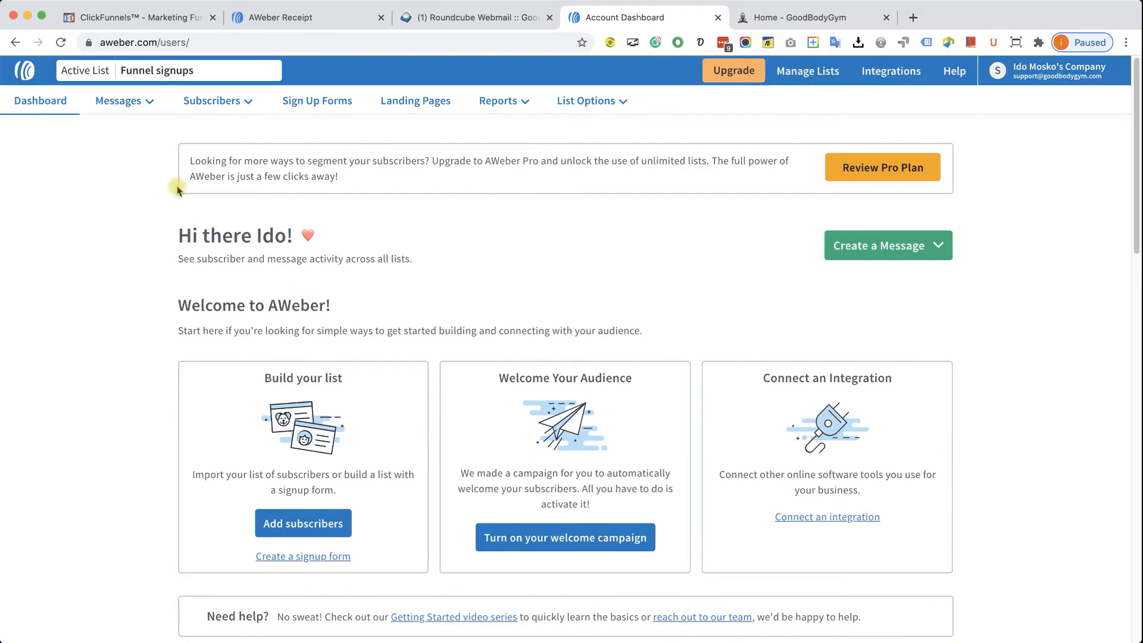
mouse_move(133, 109)
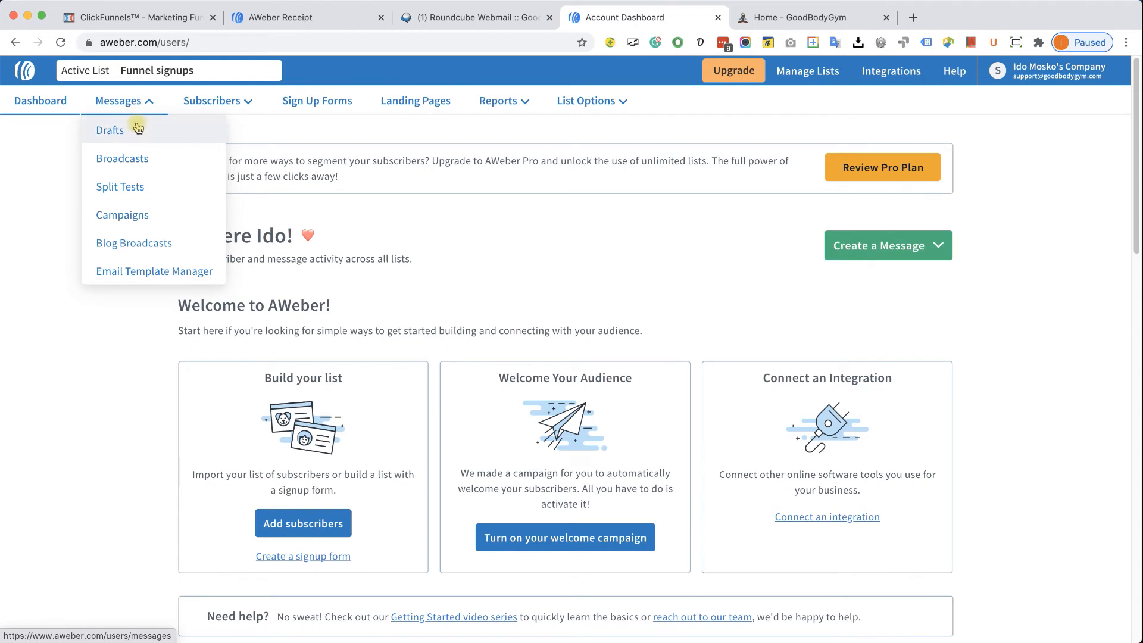
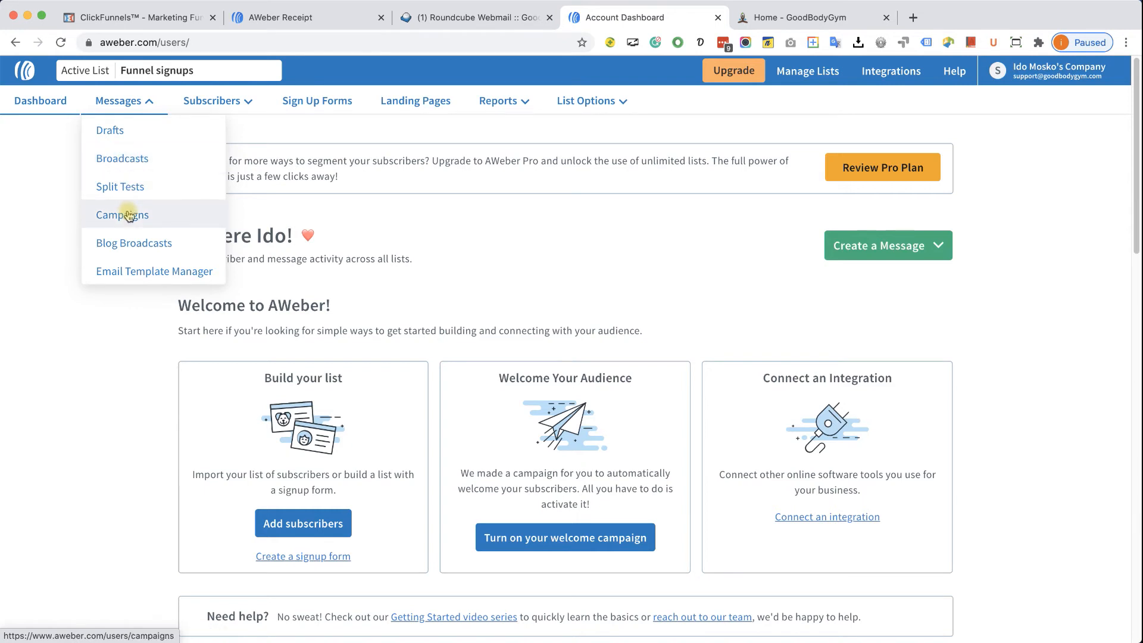
- Go to AWeber's Campaigns list, check the Draft status options without changing them, and start a new campaign
click(128, 216)
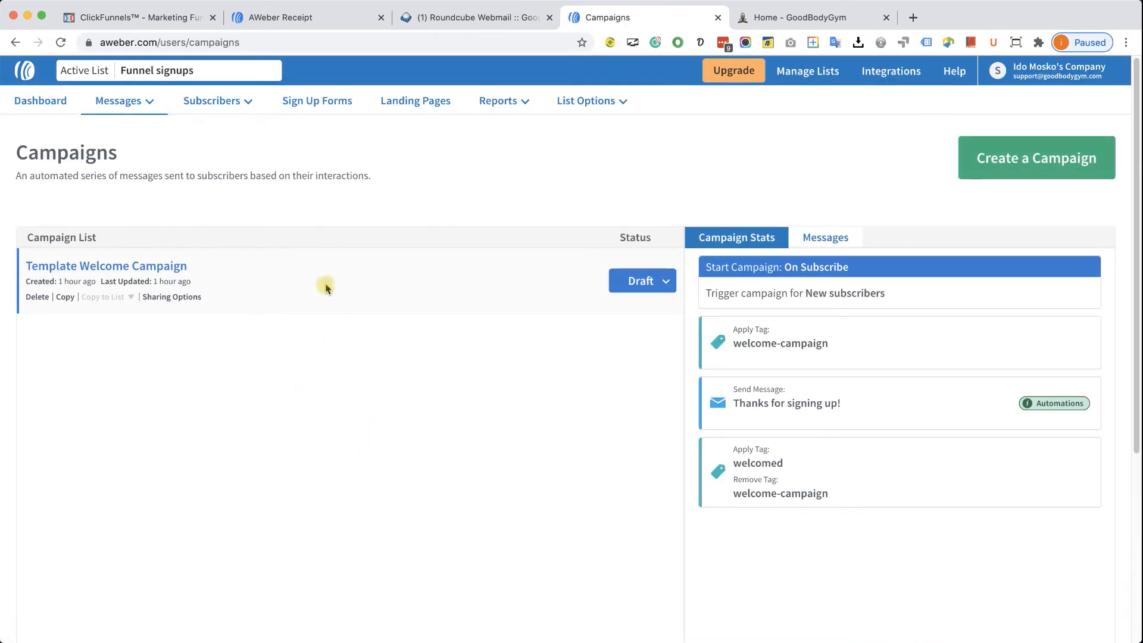
click(664, 284)
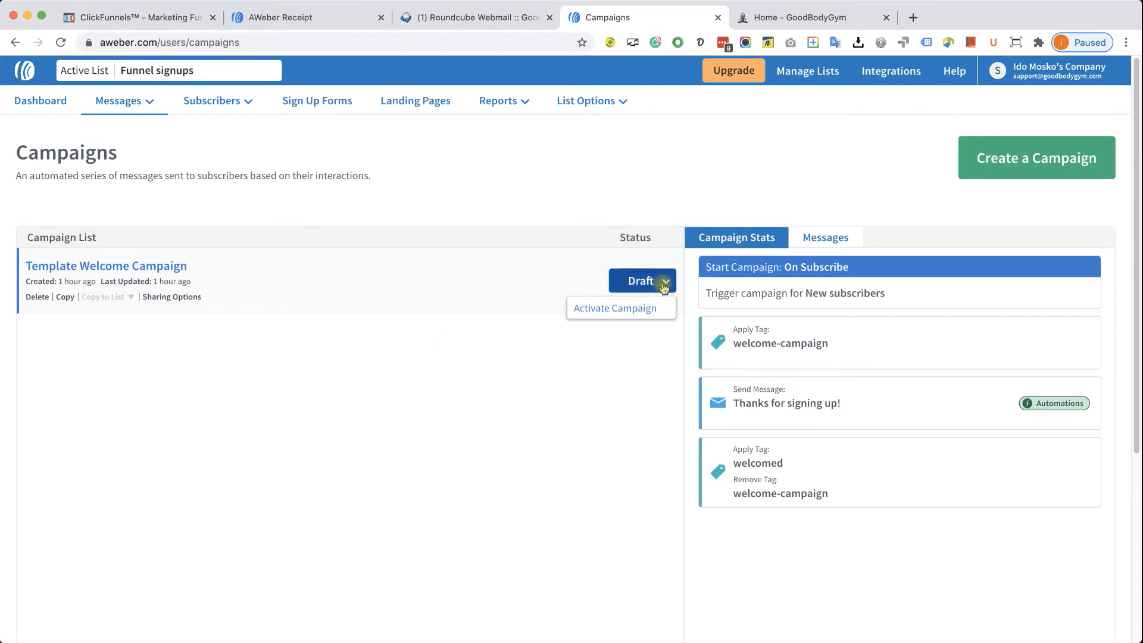
click(664, 285)
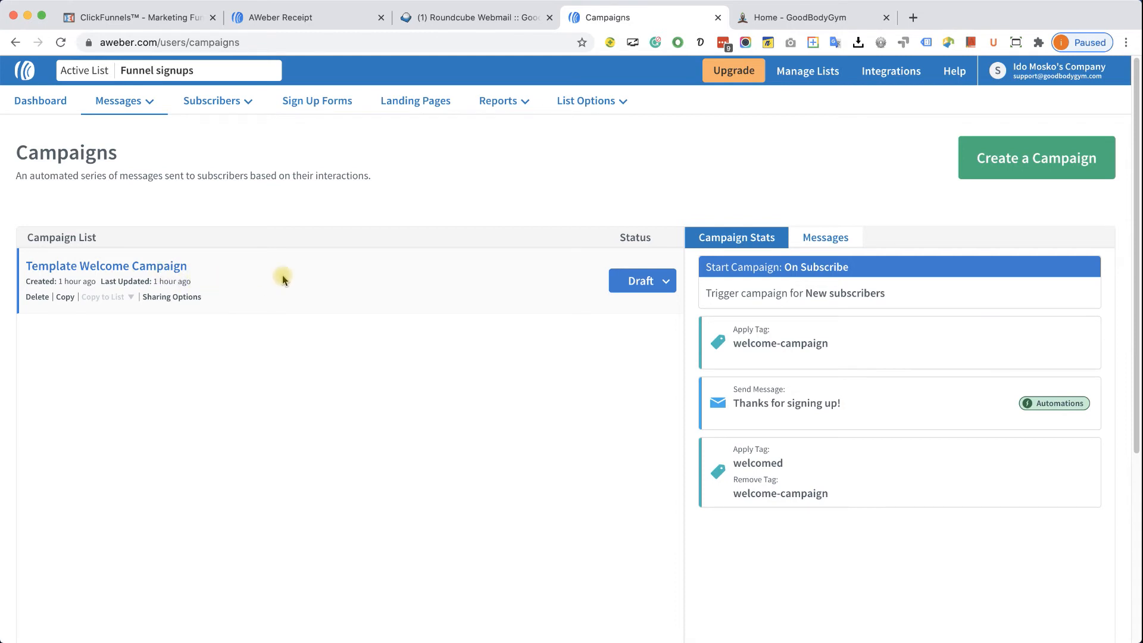
click(1021, 161)
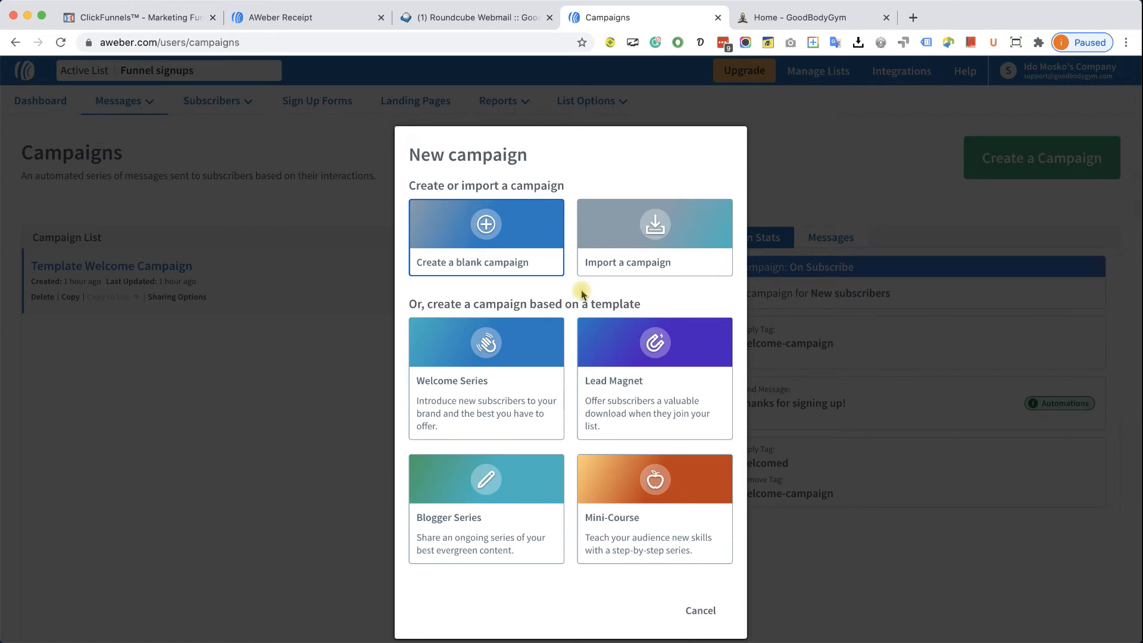
- Create a blank AWeber campaign named 'Follow up series'
click(485, 225)
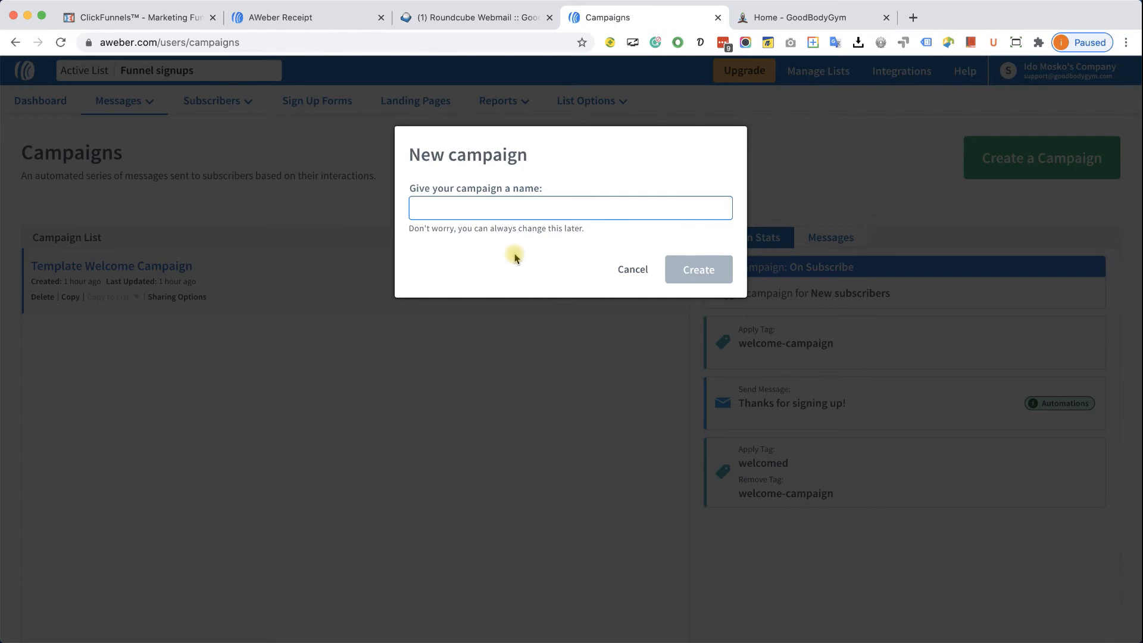
text(Follow up series)
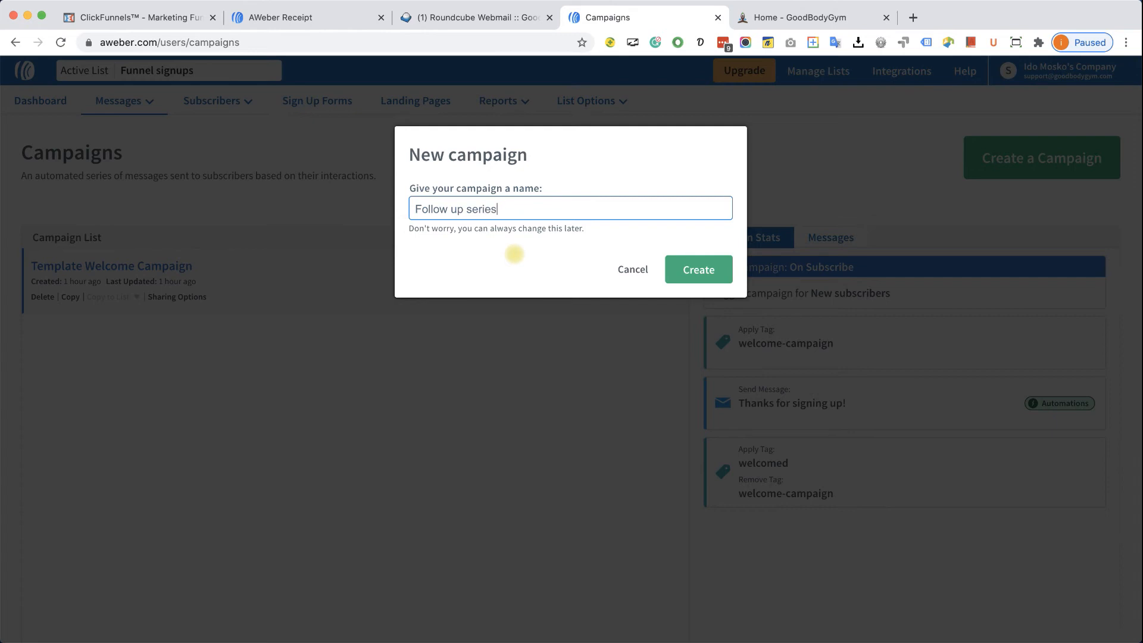
click(701, 265)
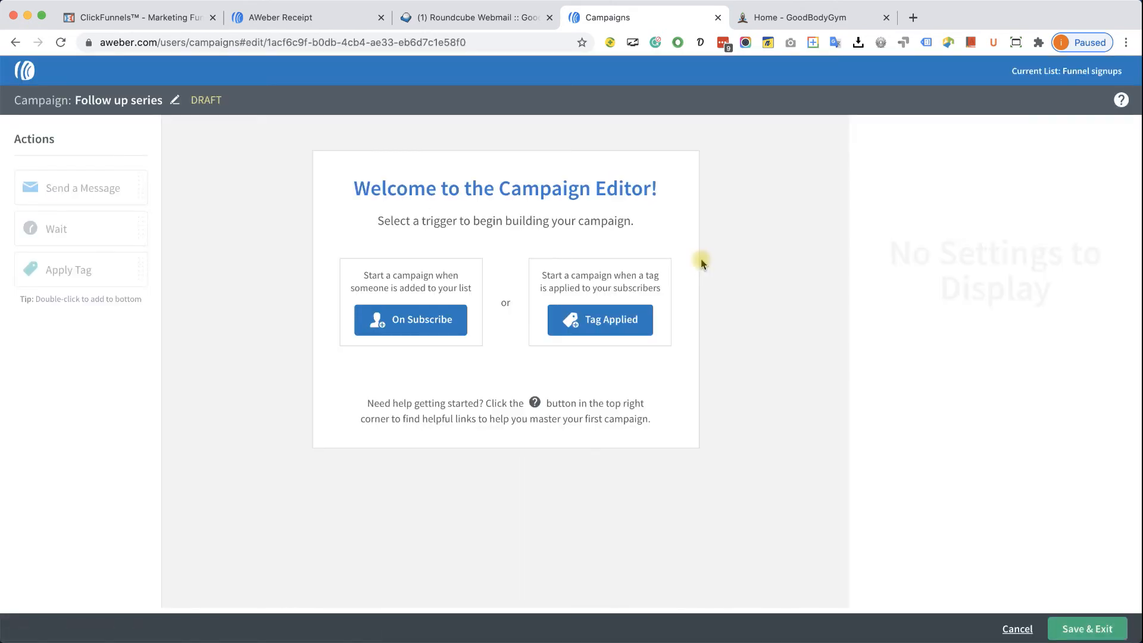
- Set the On Subscribe trigger, add a Send a Message step, and start a Drag & Drop email for it
click(433, 326)
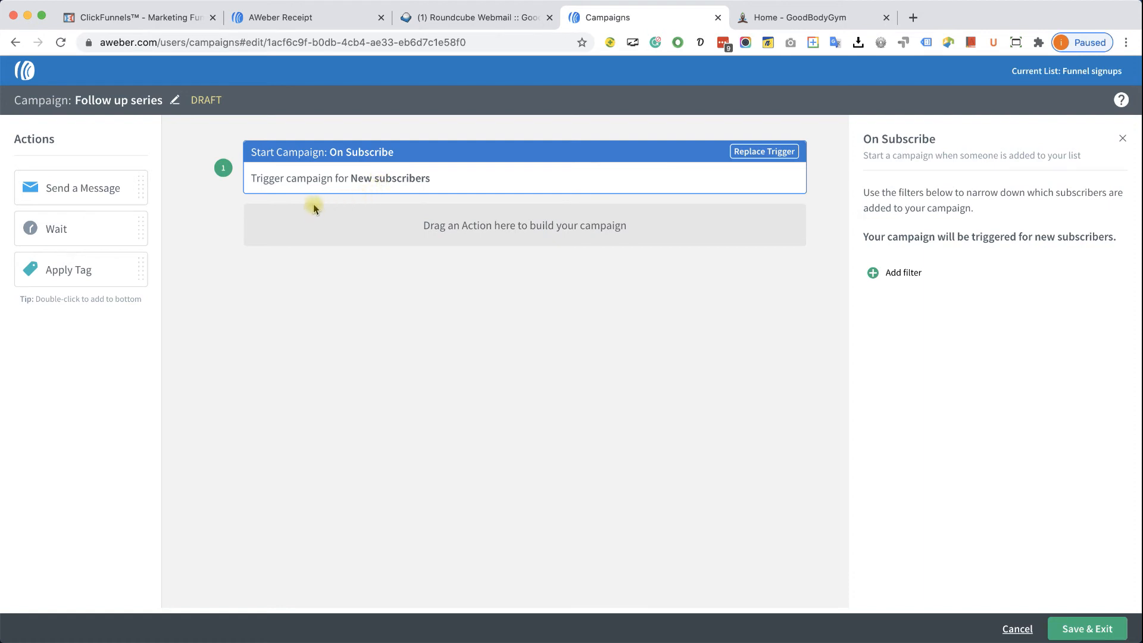
drag(74, 187, 429, 223)
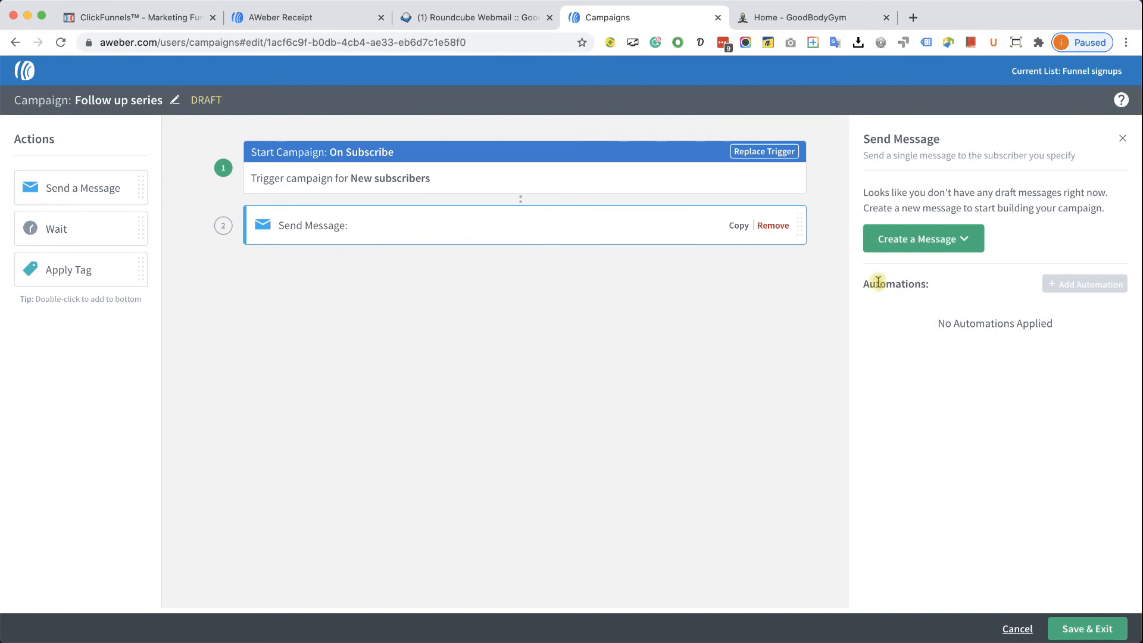
click(945, 241)
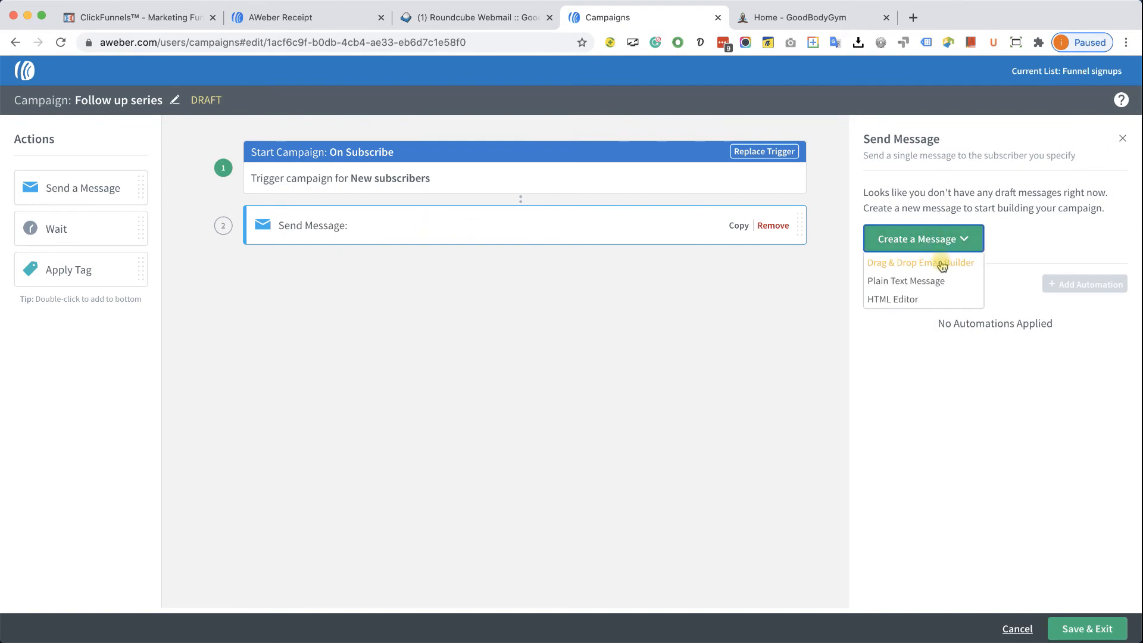
click(942, 263)
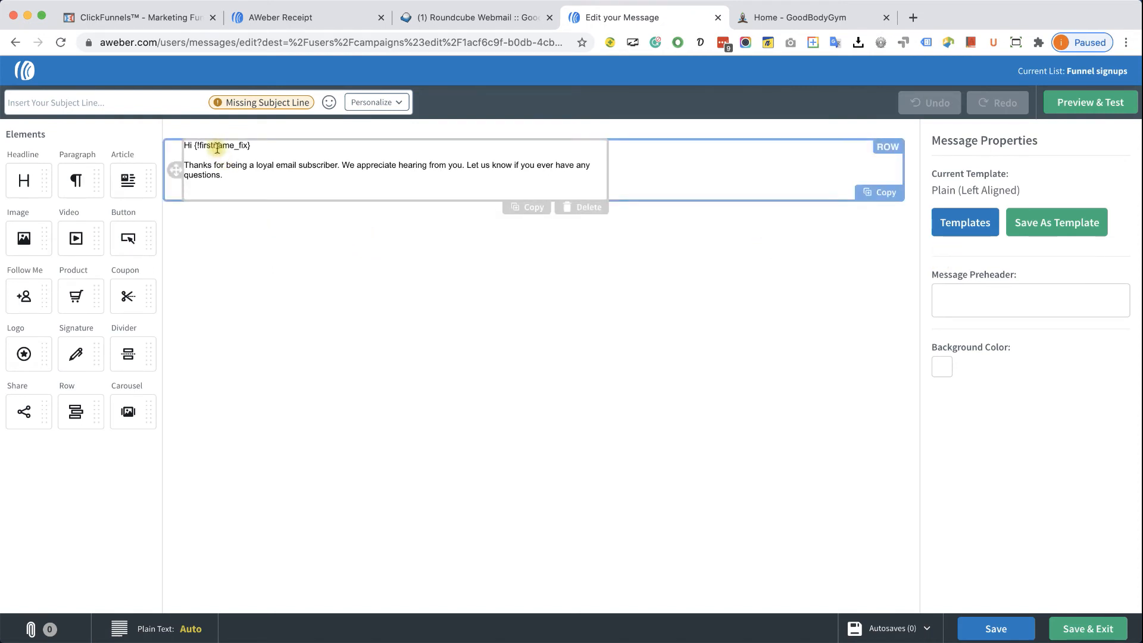
- Replace the default greeting text with 'Thanks for subscribing'
shift+click(261, 169)
shift+click(254, 169)
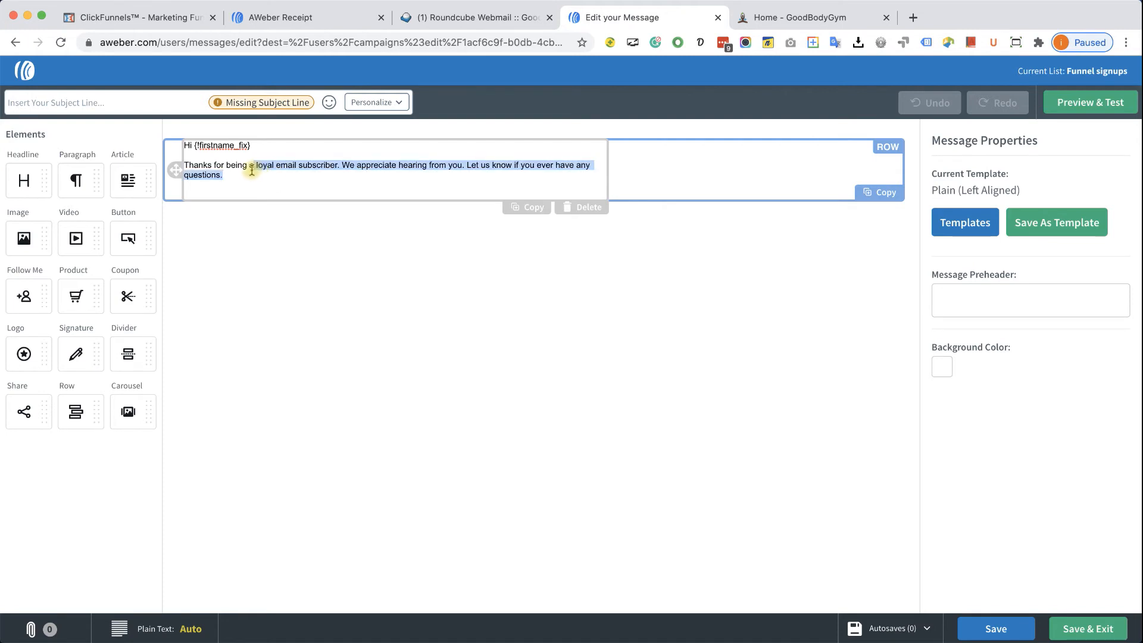
key(Right)
drag(249, 171, 227, 169)
text(subsc)
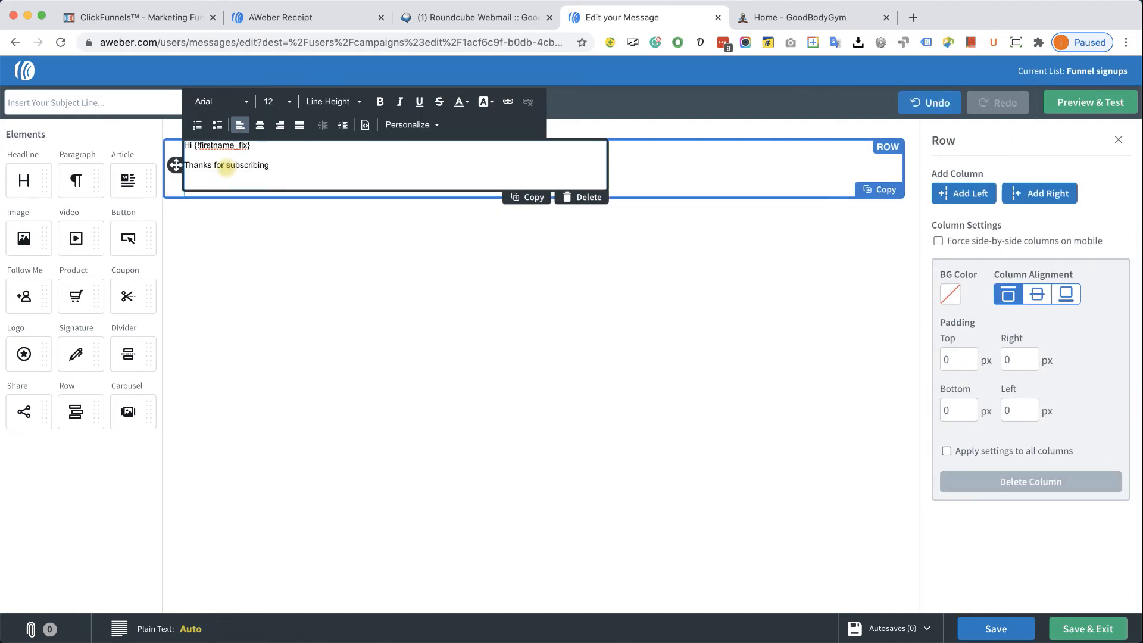
- Set the text to size 20 and complete it with ', as promised, here is your free pass!'
key(super+a)
click(278, 101)
scroll(335, 226, down, 4)
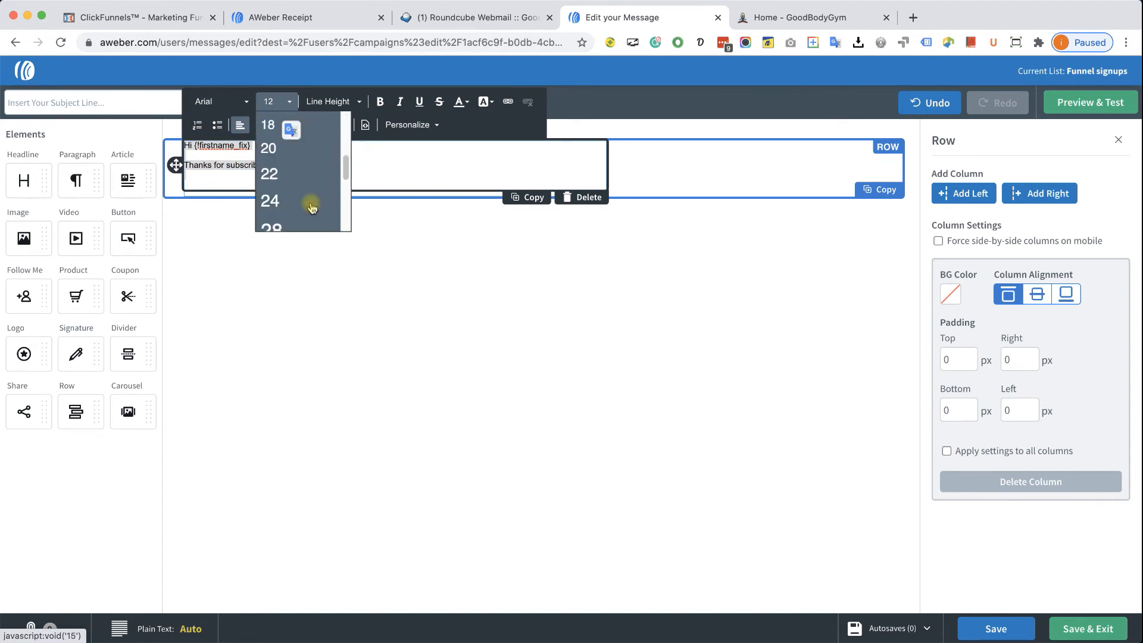
click(295, 150)
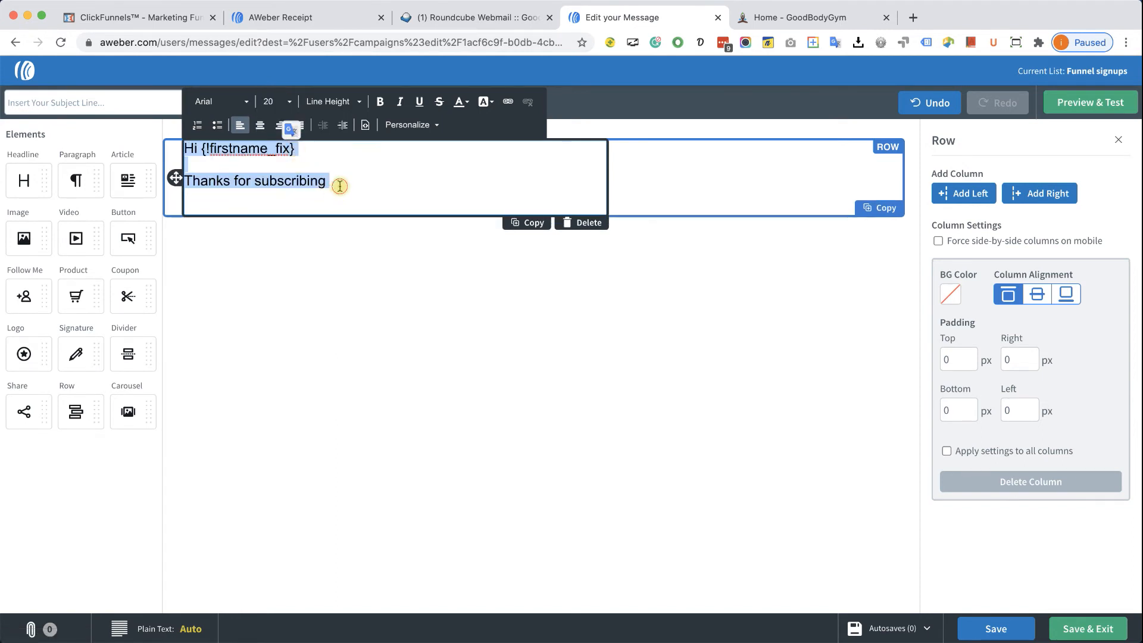
click(367, 183)
text(,)
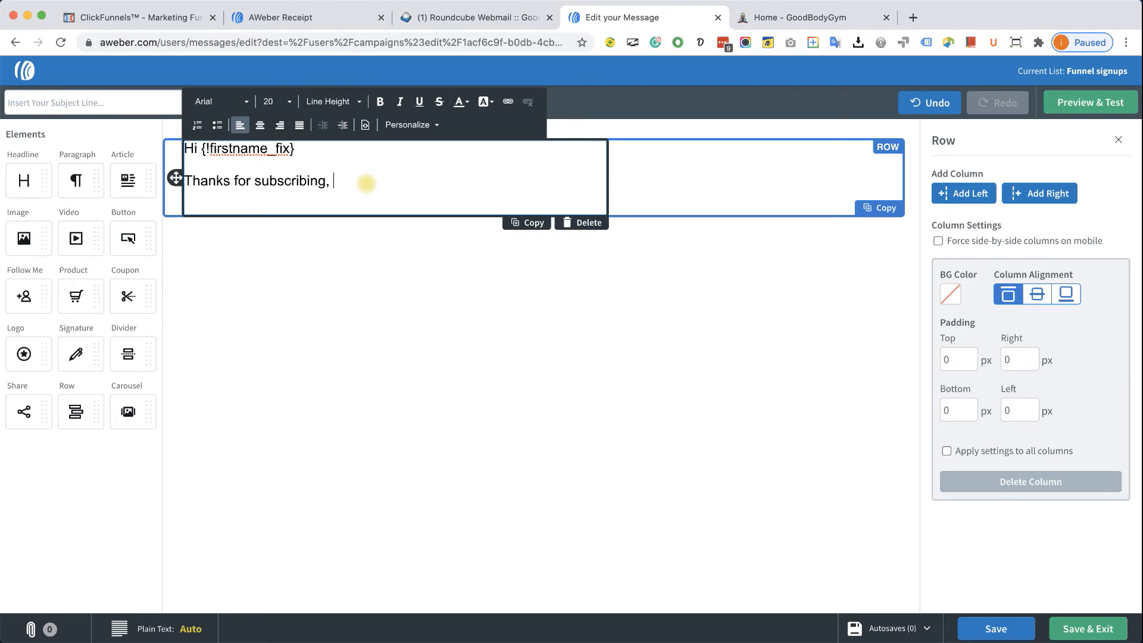
text( as promised, here is your free pass)
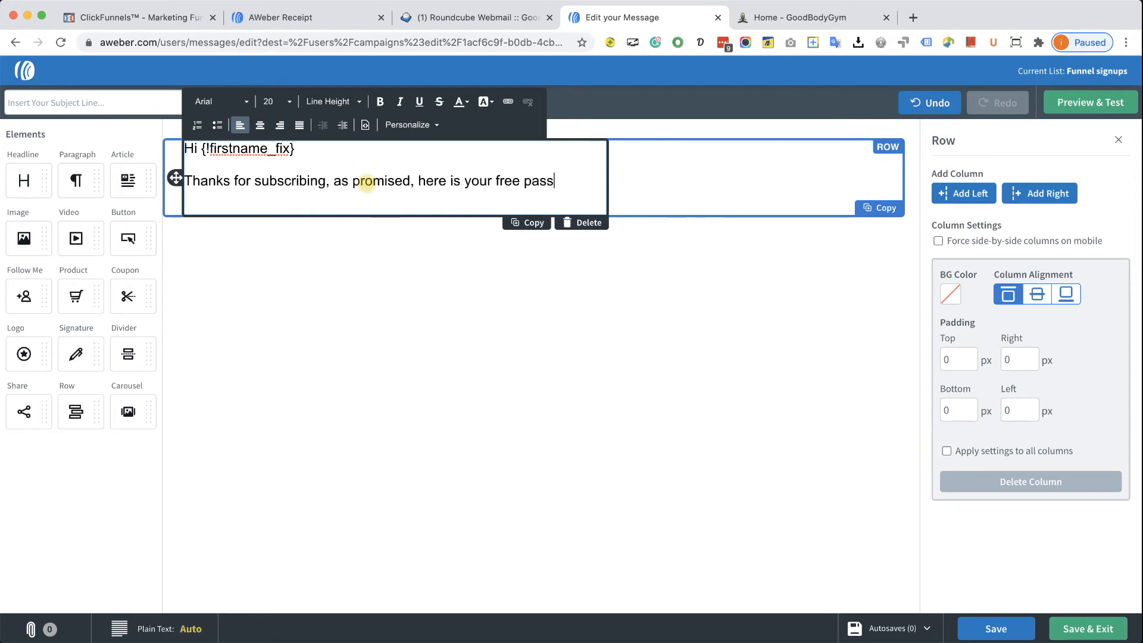
text(!)
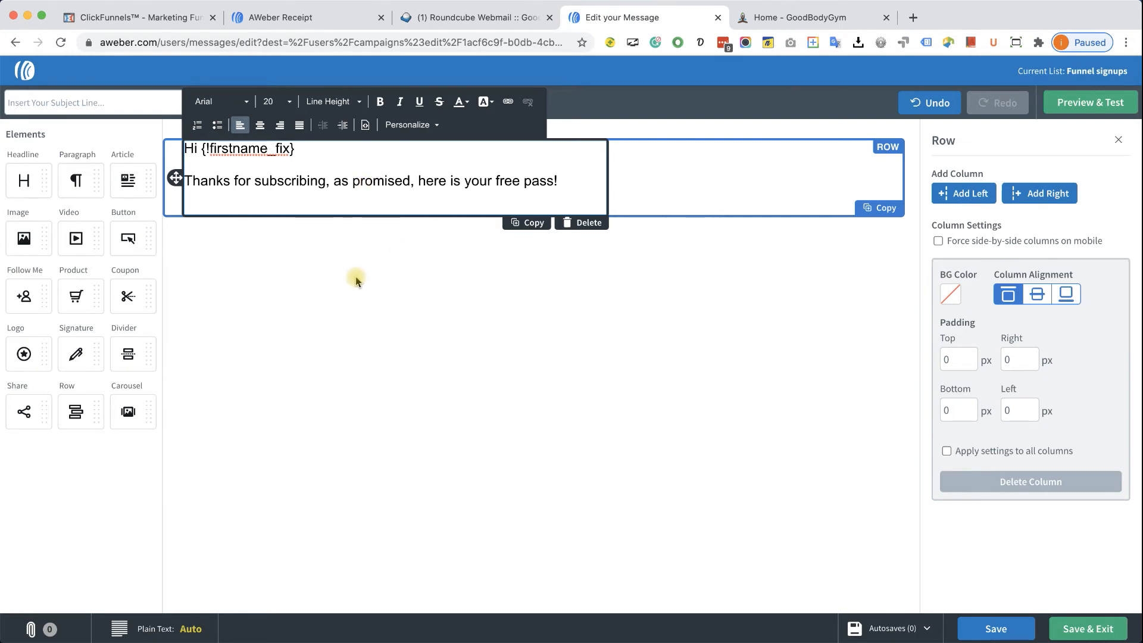
drag(26, 249, 314, 257)
- Upload Free pass coupon.jpg into an image block beneath the thank-you text
click(362, 238)
drag(27, 241, 352, 203)
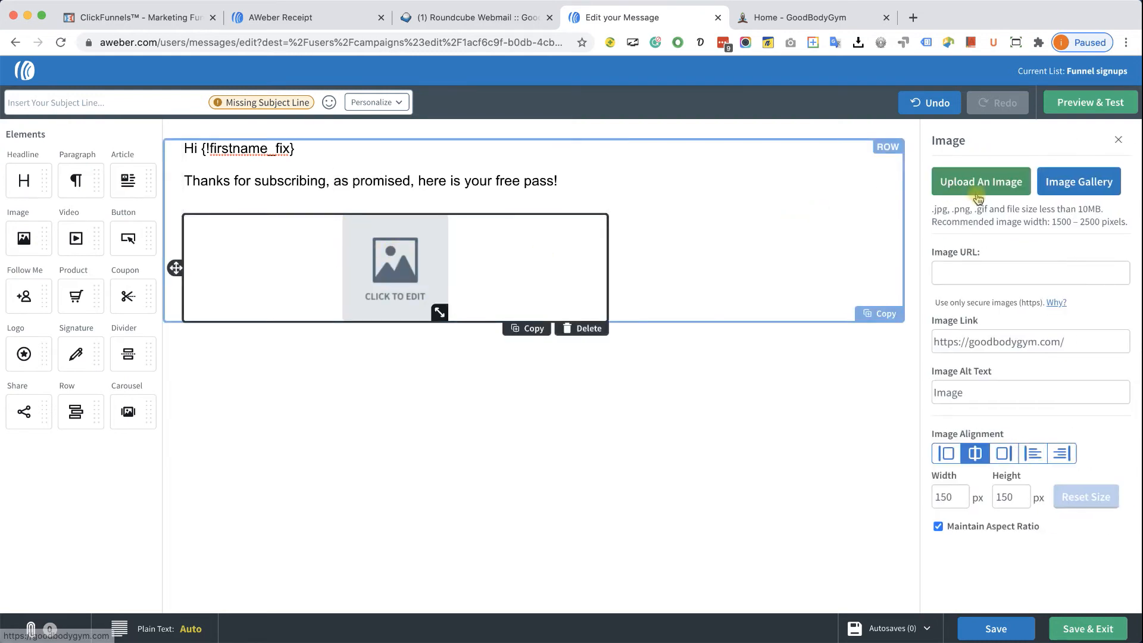
click(982, 191)
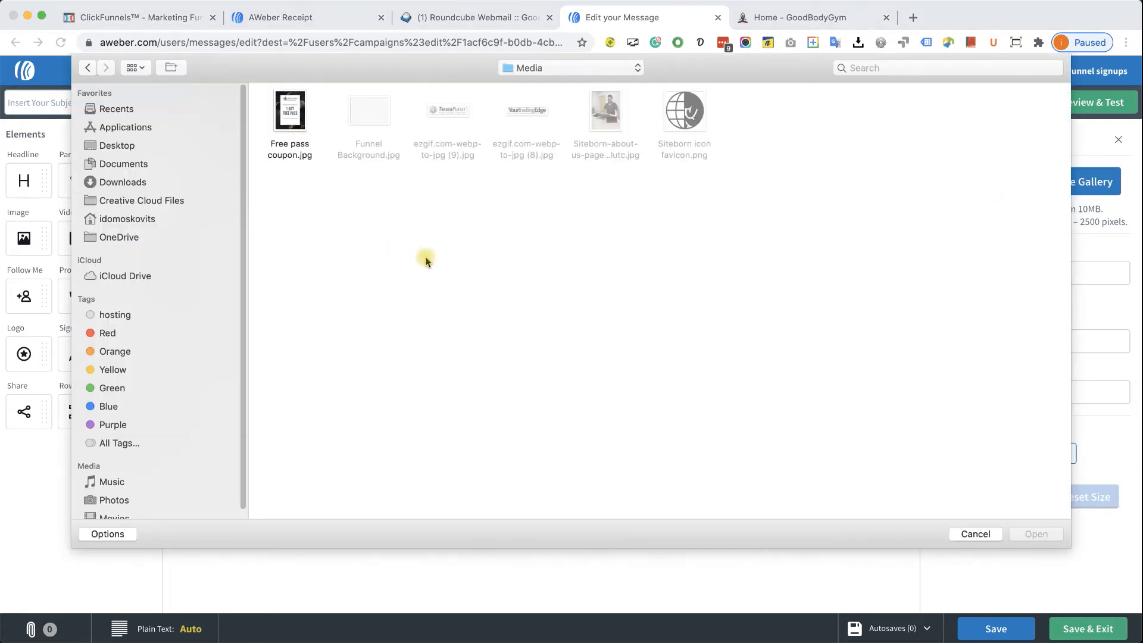
double_click(299, 127)
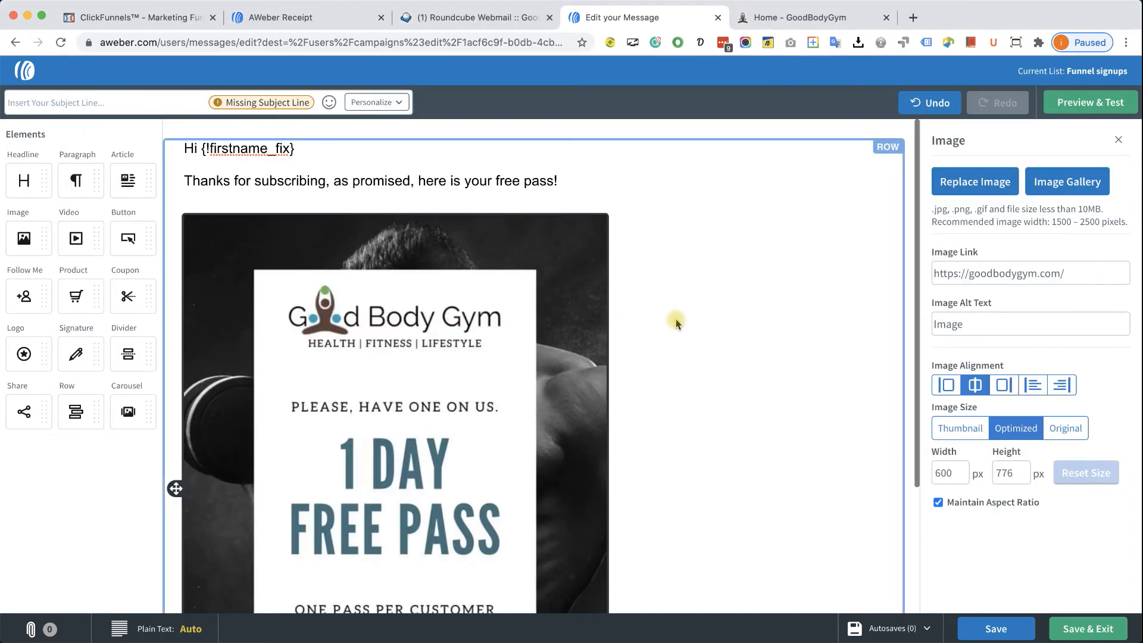
scroll(432, 282, down, 1)
scroll(432, 283, down, 5)
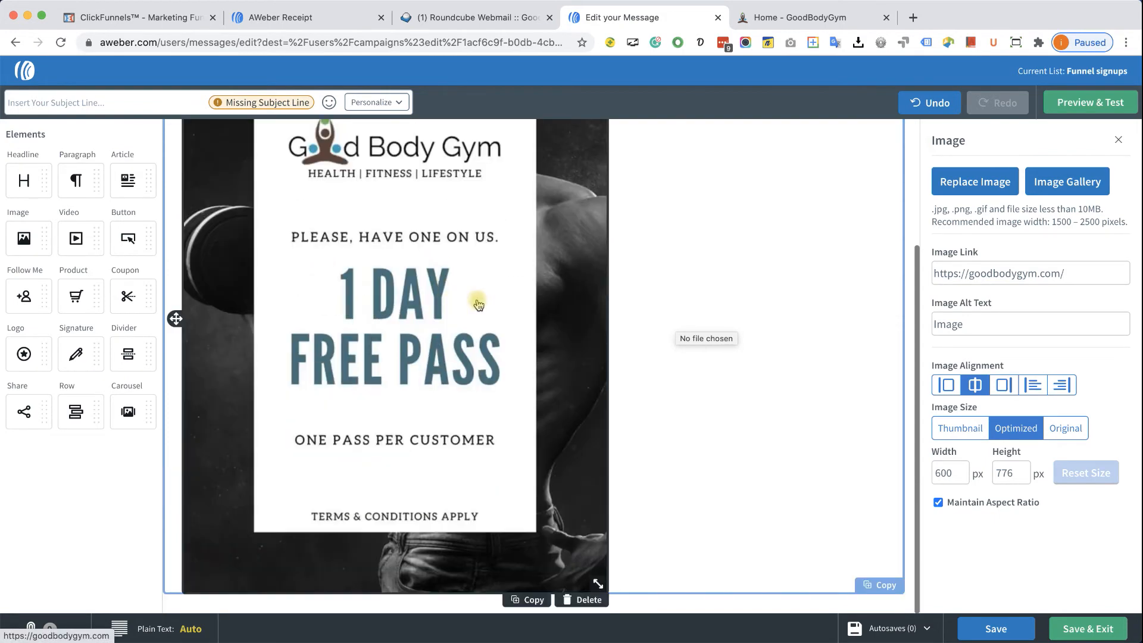
scroll(456, 301, up, 5)
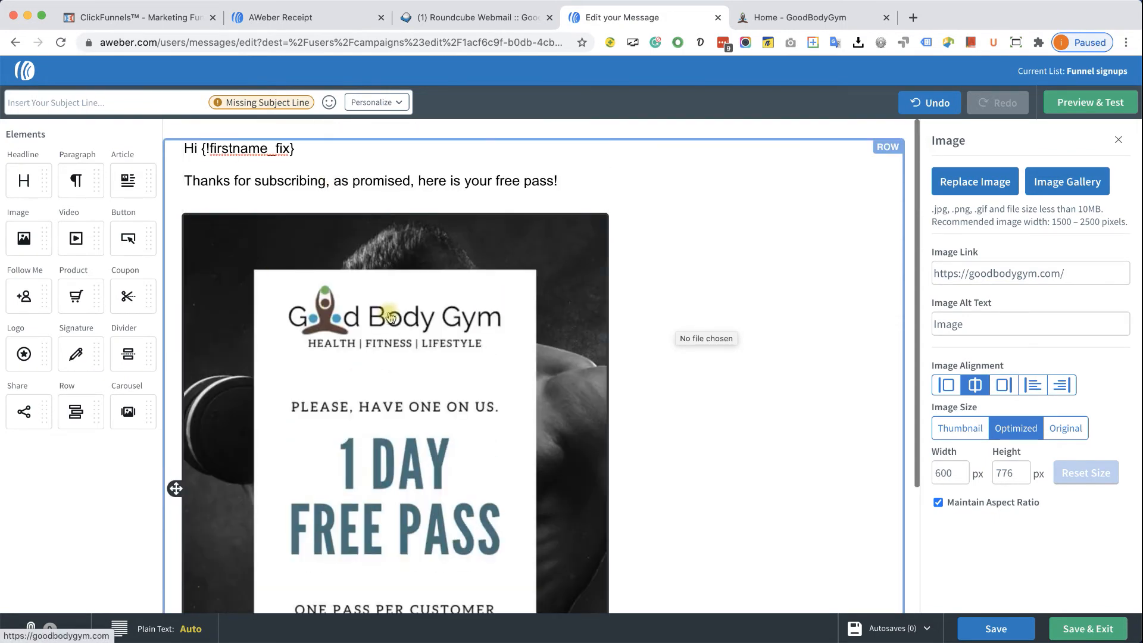
scroll(419, 326, down, 2)
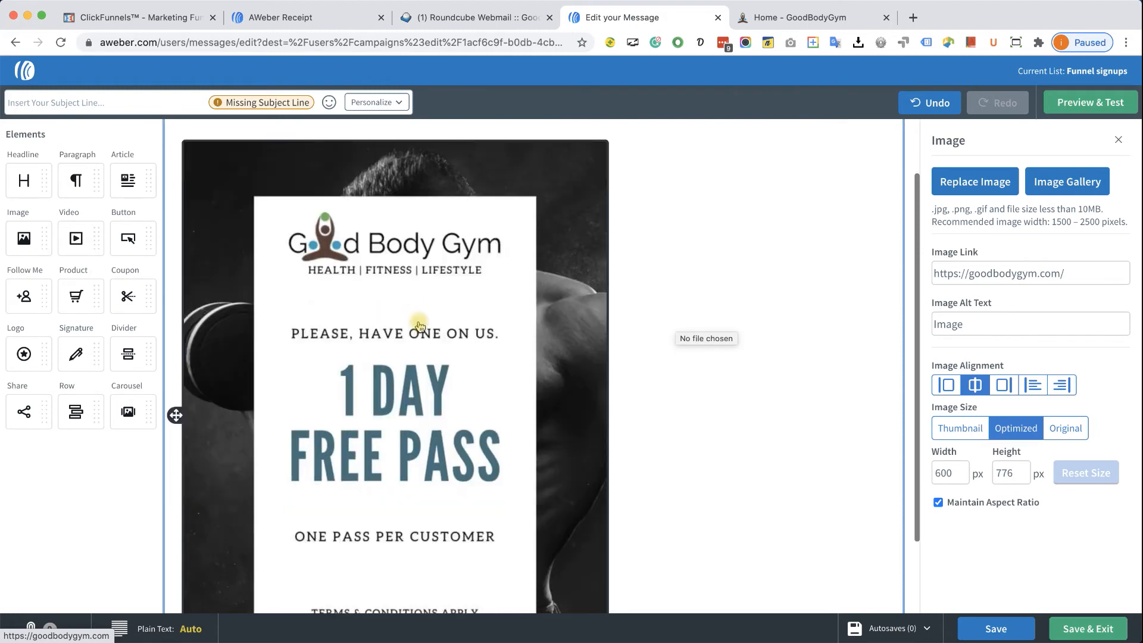
scroll(419, 325, down, 3)
click(668, 600)
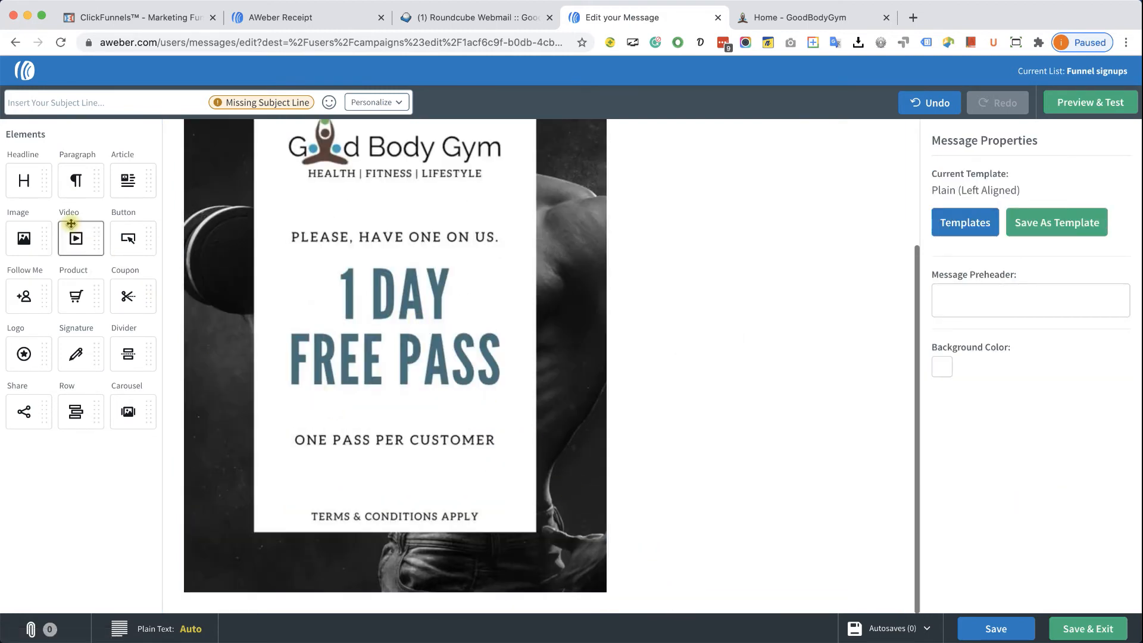
- Add a size-20 paragraph 'We would like to see you soon.' below the coupon image
drag(57, 195, 363, 577)
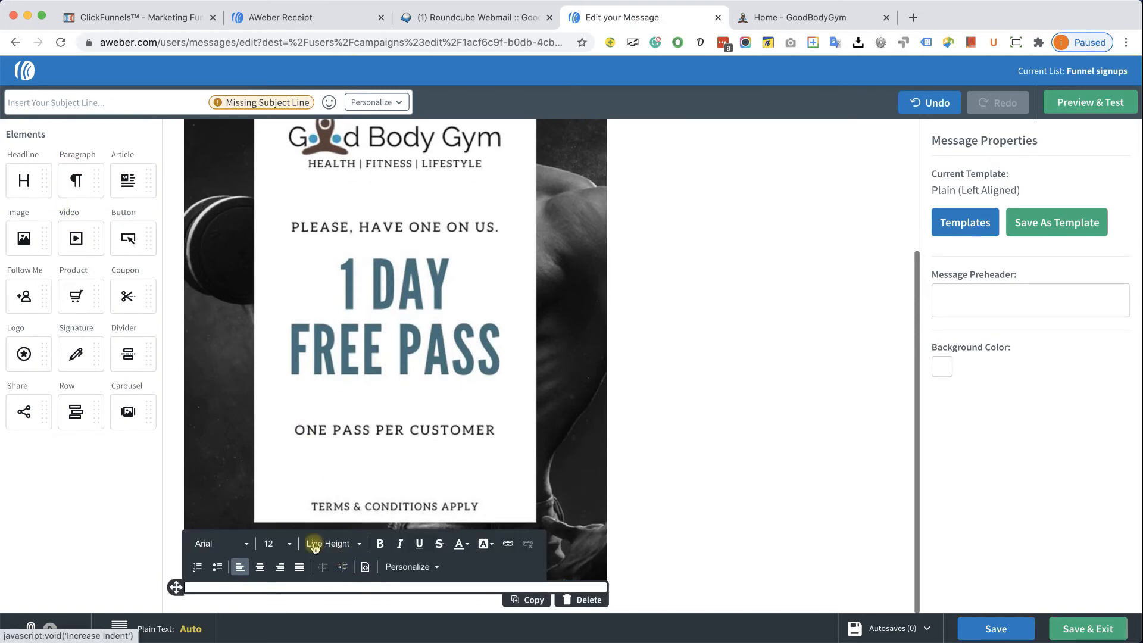
click(290, 544)
scroll(292, 547, down, 2)
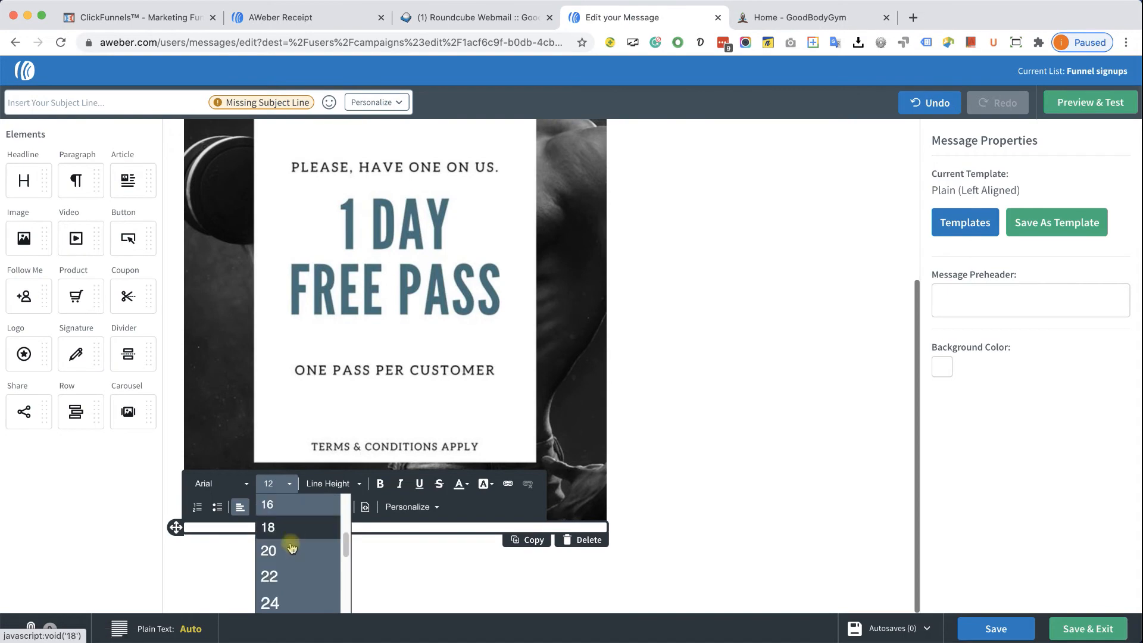
click(292, 548)
click(261, 588)
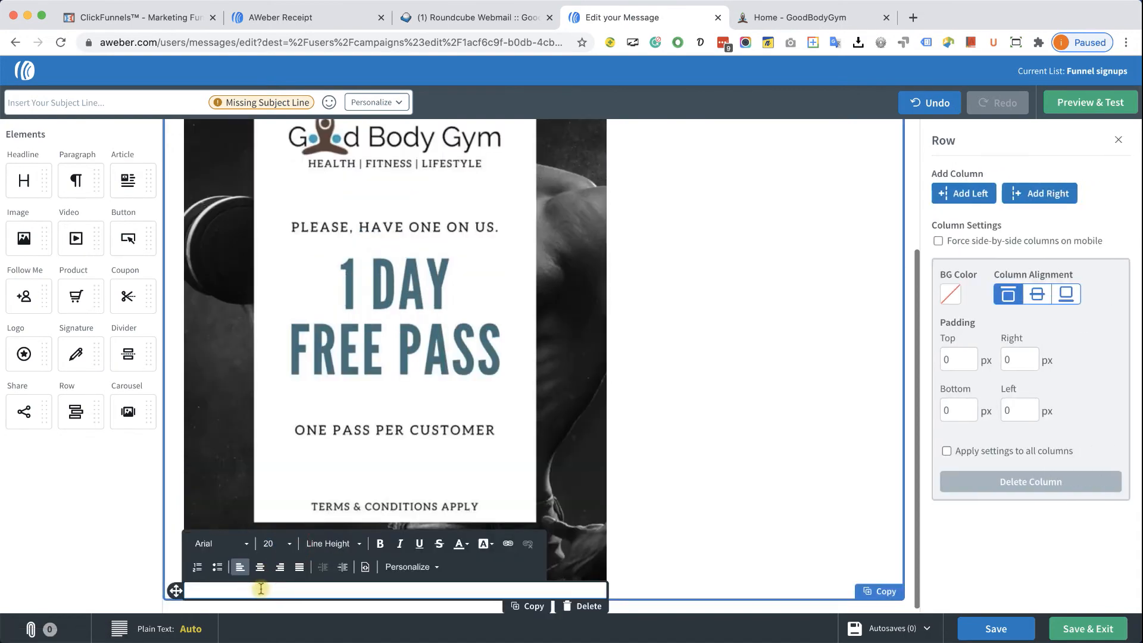
click(261, 588)
text(We would like to see you soon)
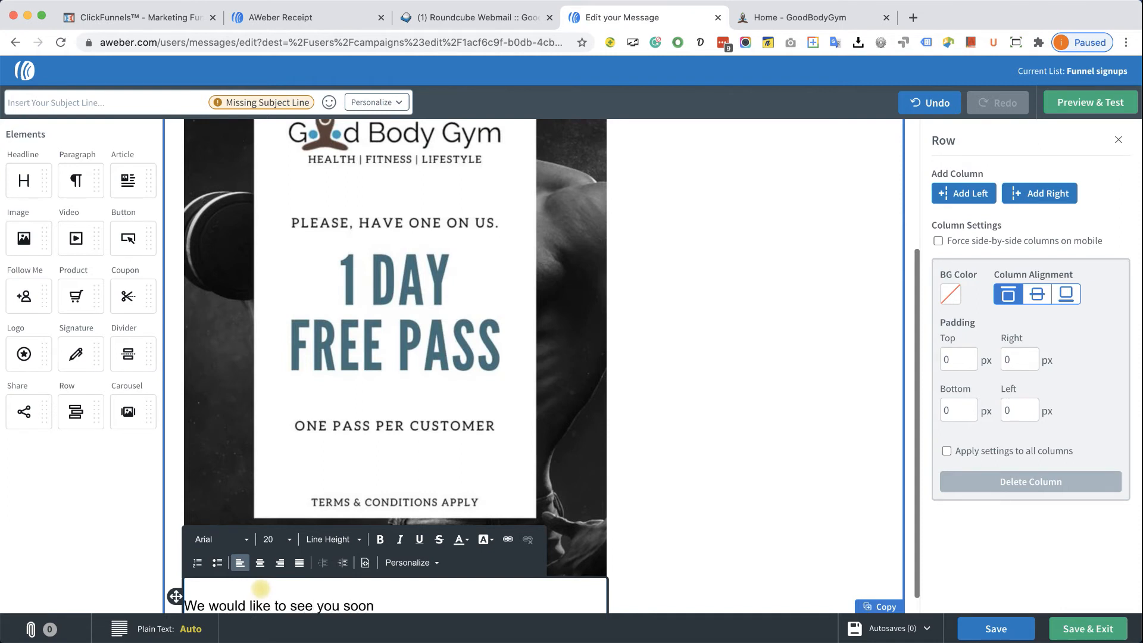
text(.)
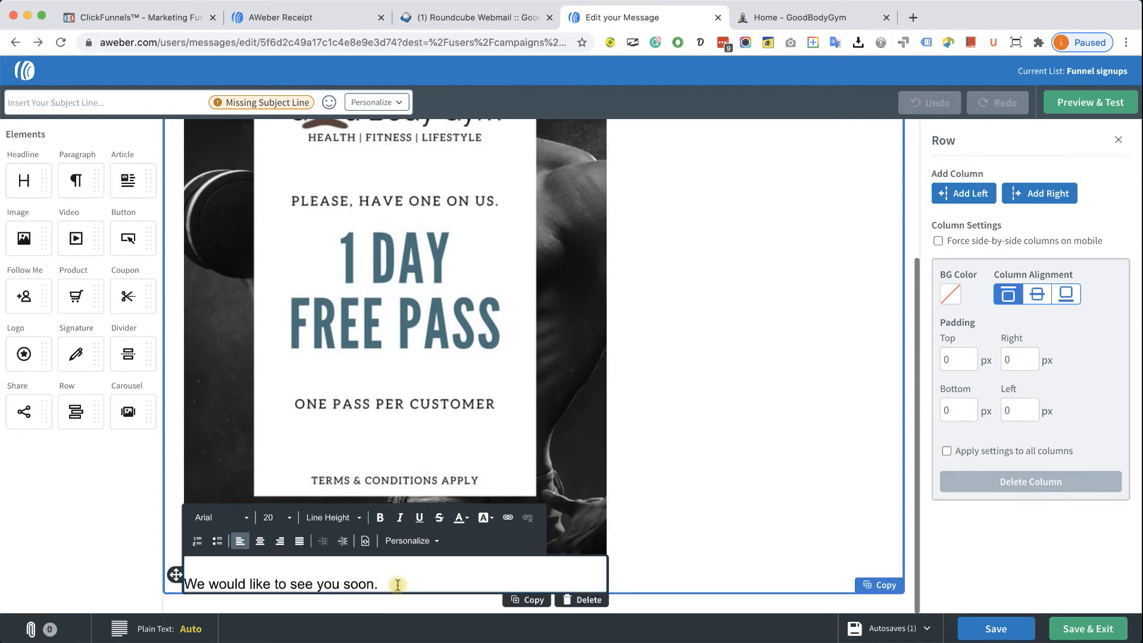
- Enter the email subject line 'Your free coupon is inside!'
click(665, 573)
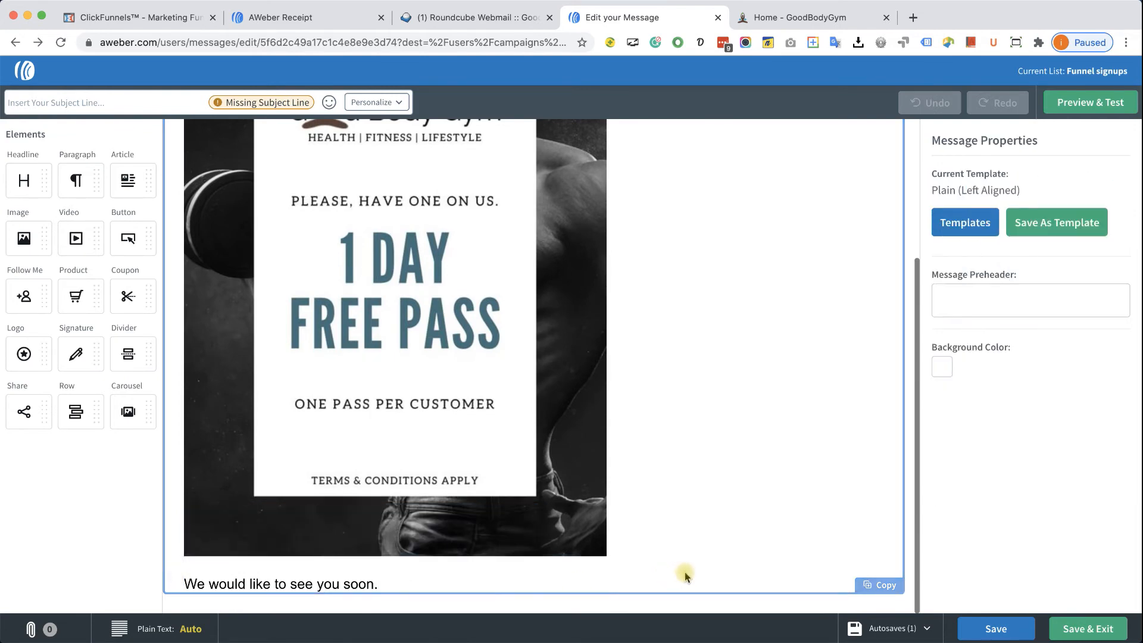
click(104, 99)
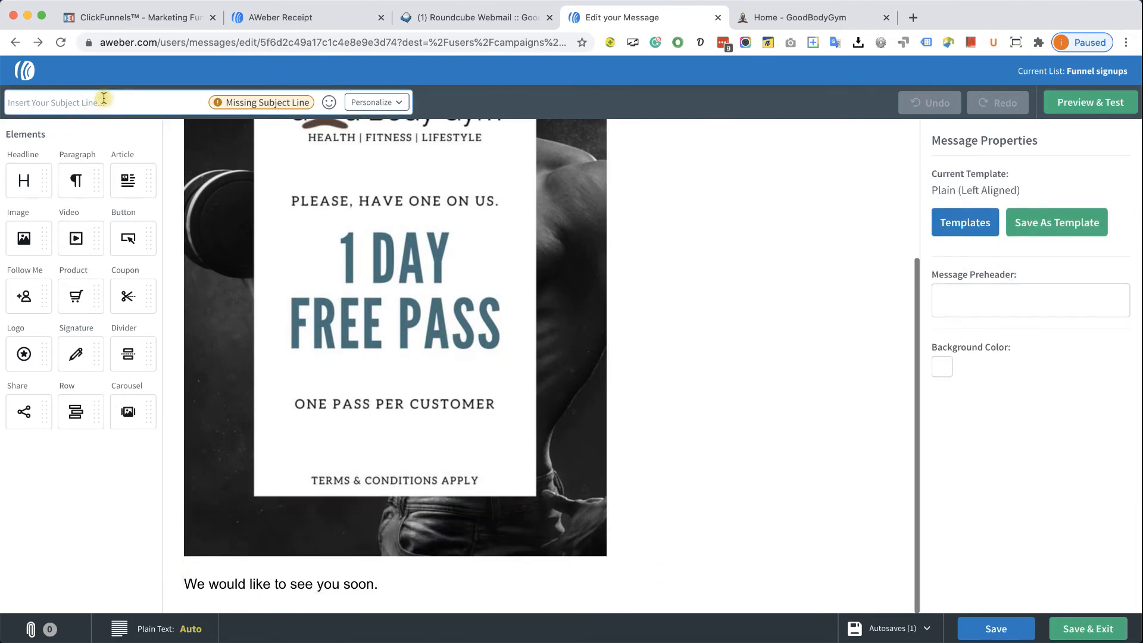
text(Your)
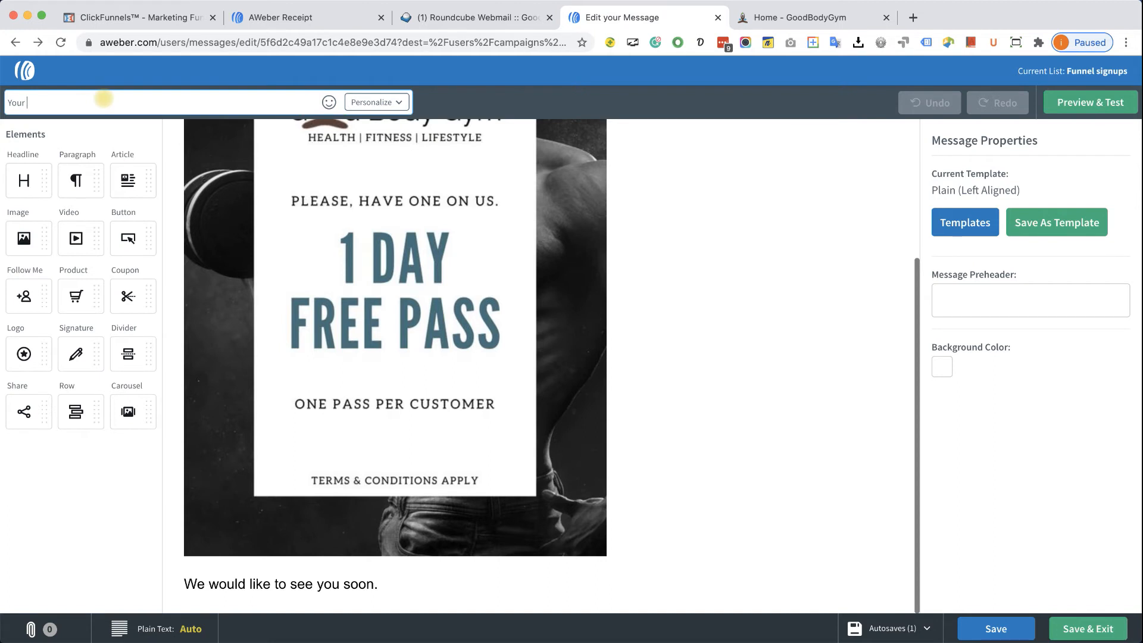
text( free coupon is inside!)
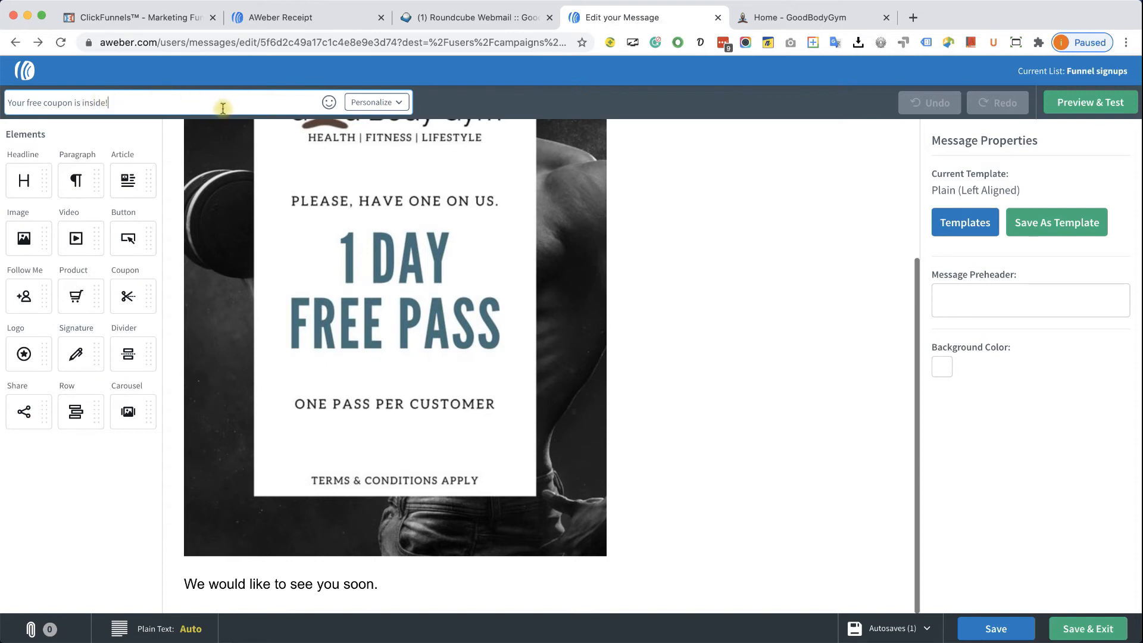
- Save the coupon email and save Follow up series with only On Subscribe and that email, after trying and removing Wait and extra message steps
click(1072, 626)
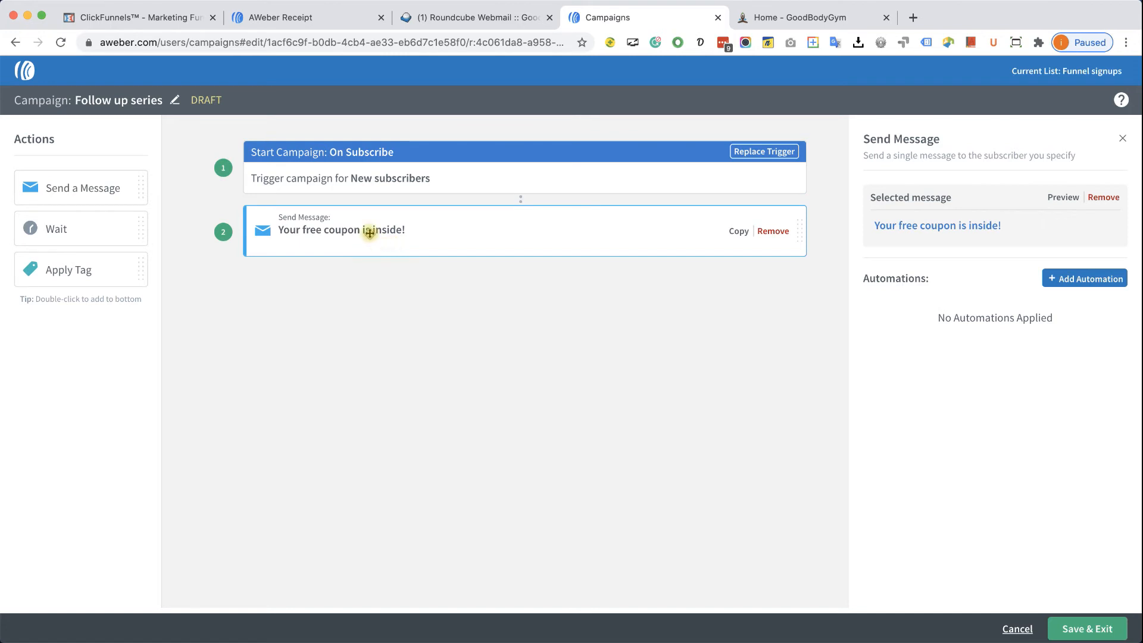
click(329, 339)
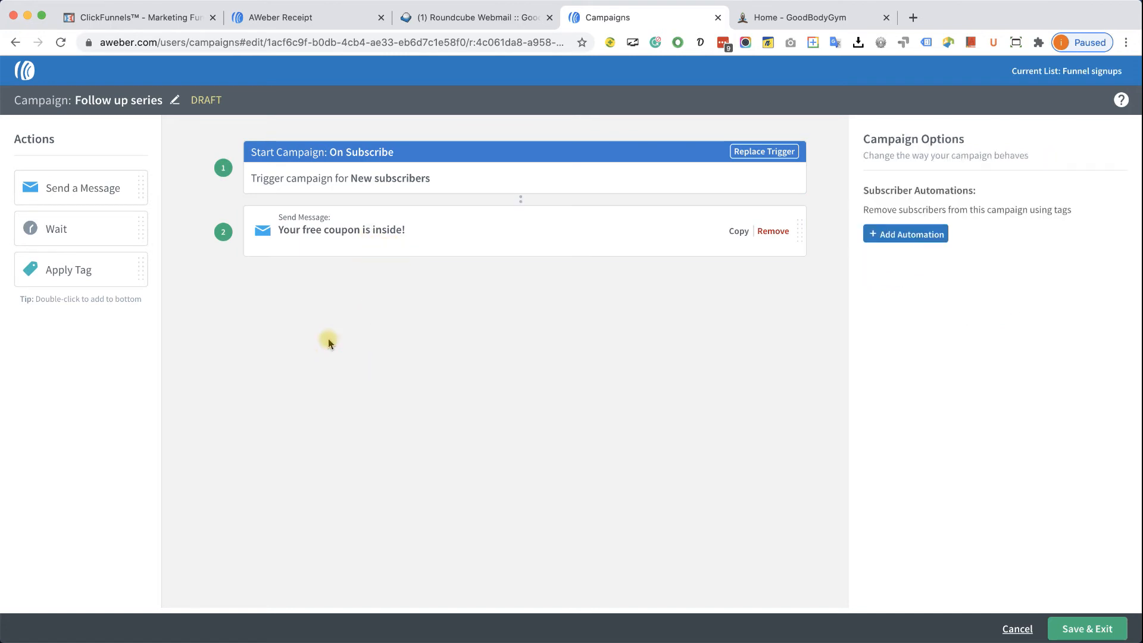
drag(91, 232, 360, 265)
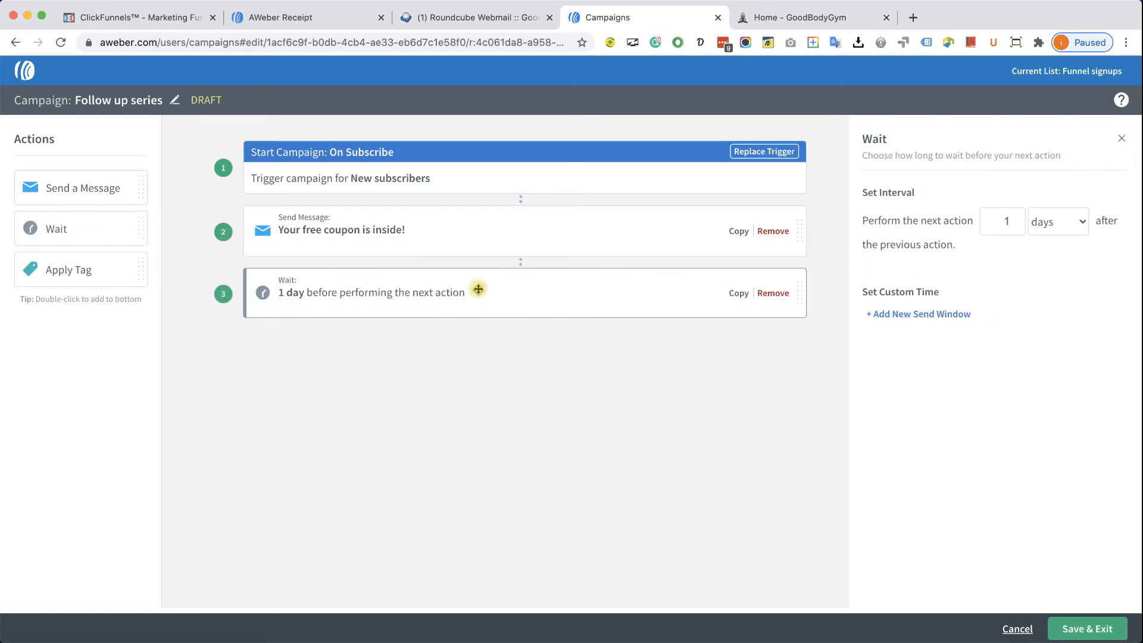
click(1074, 220)
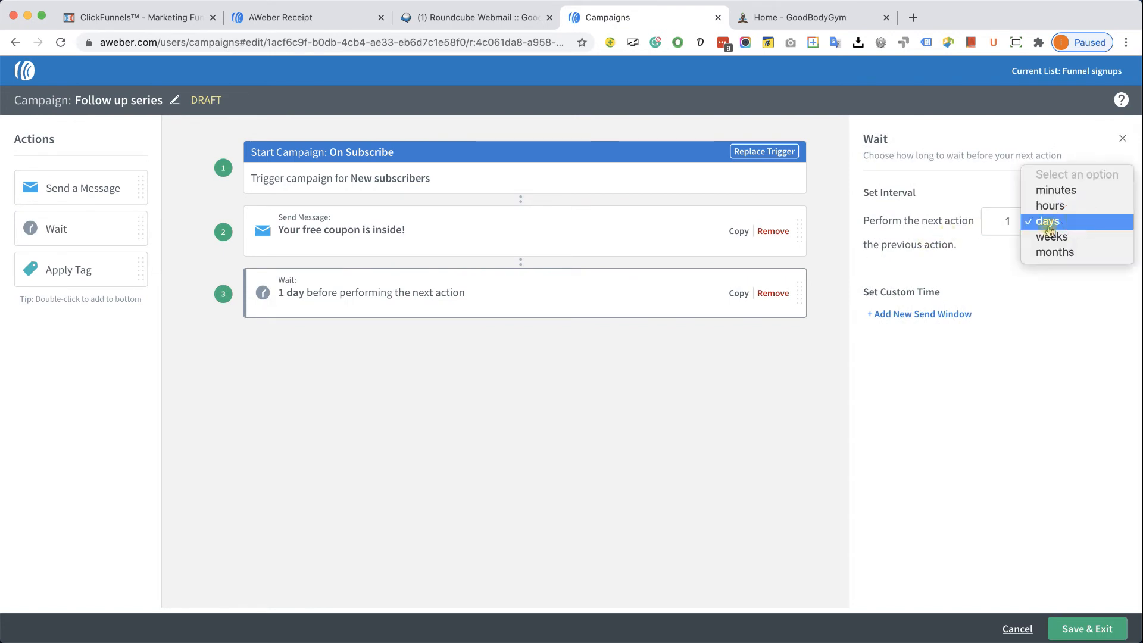
click(1008, 231)
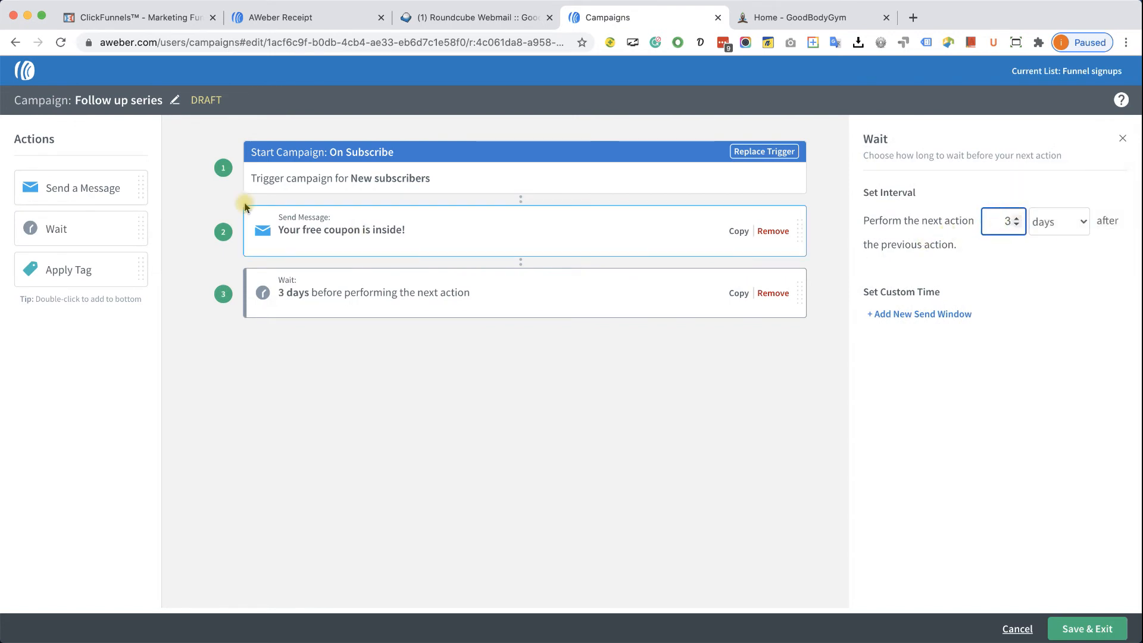
drag(95, 190, 357, 334)
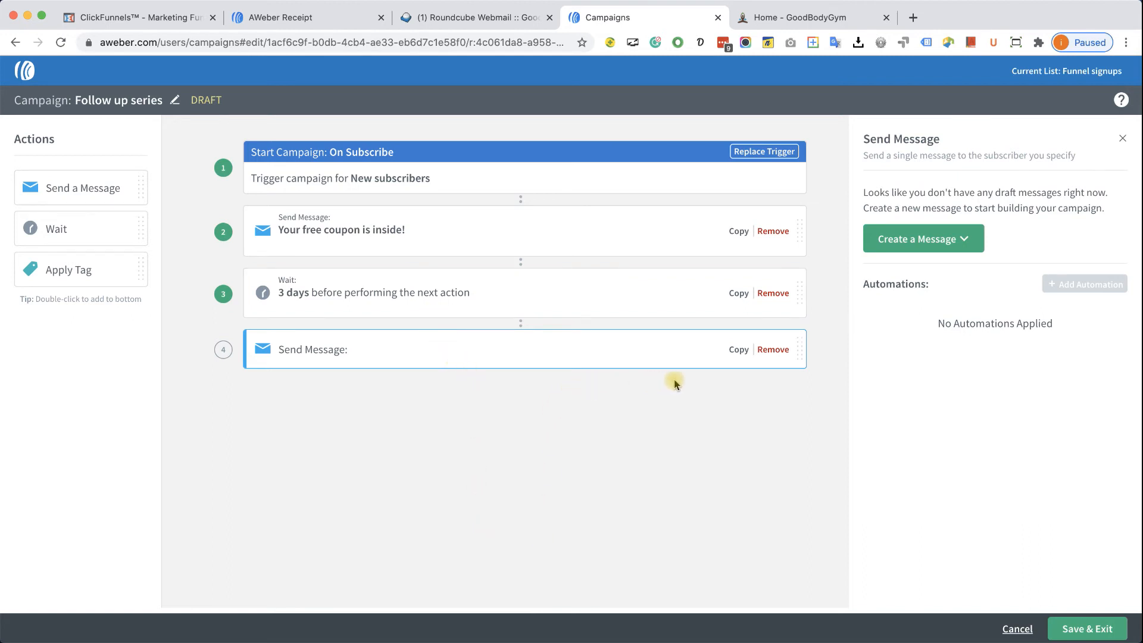
click(772, 350)
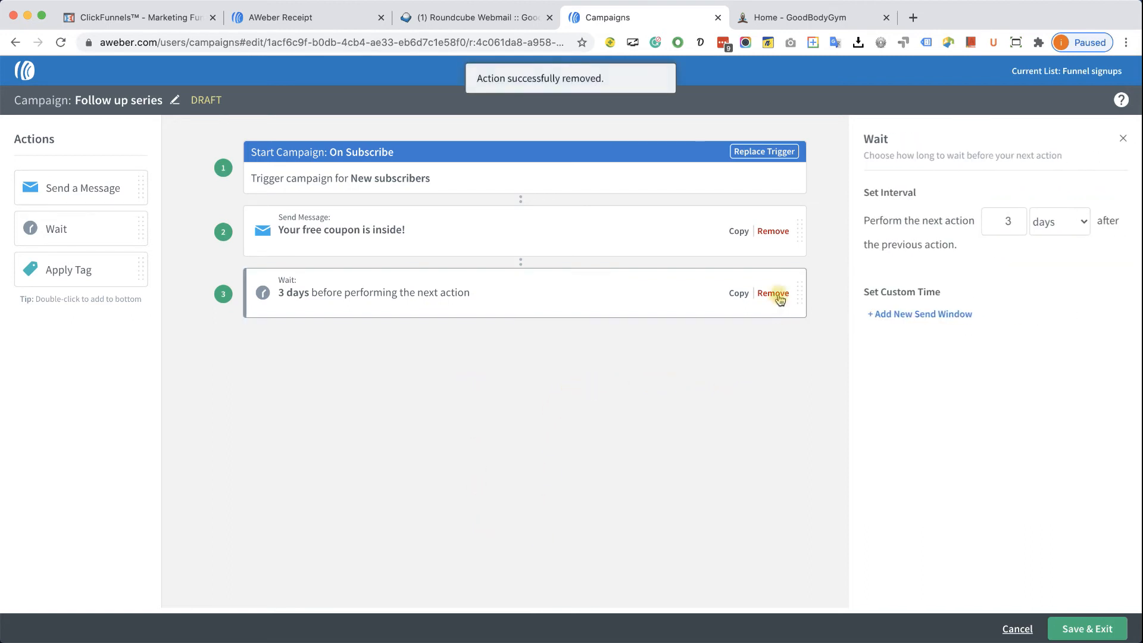
click(773, 293)
click(571, 298)
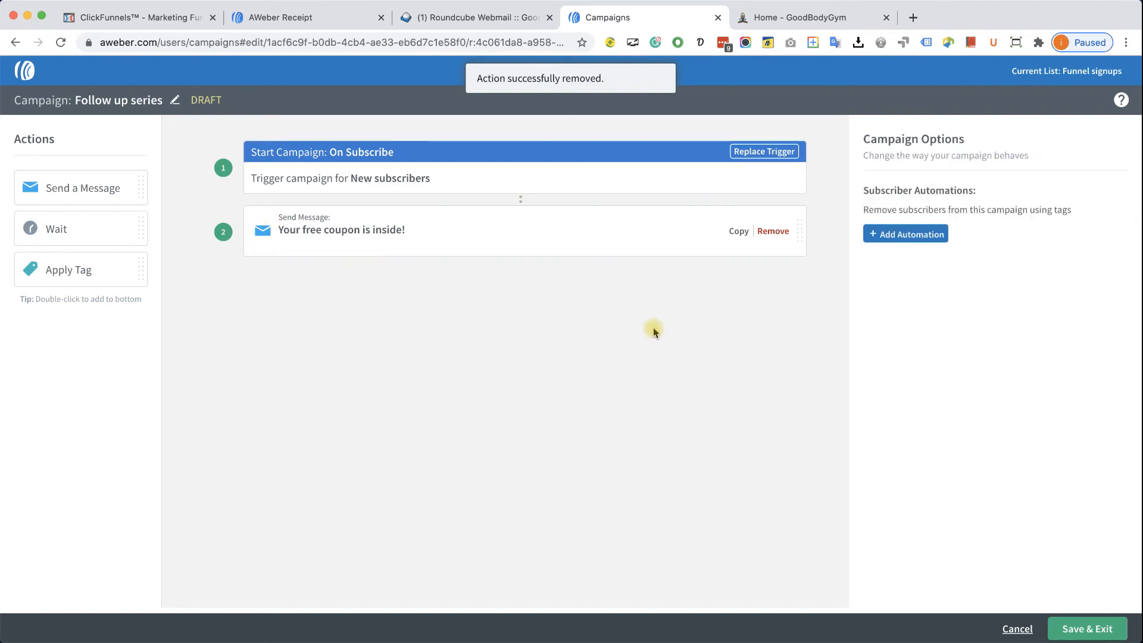
click(1080, 628)
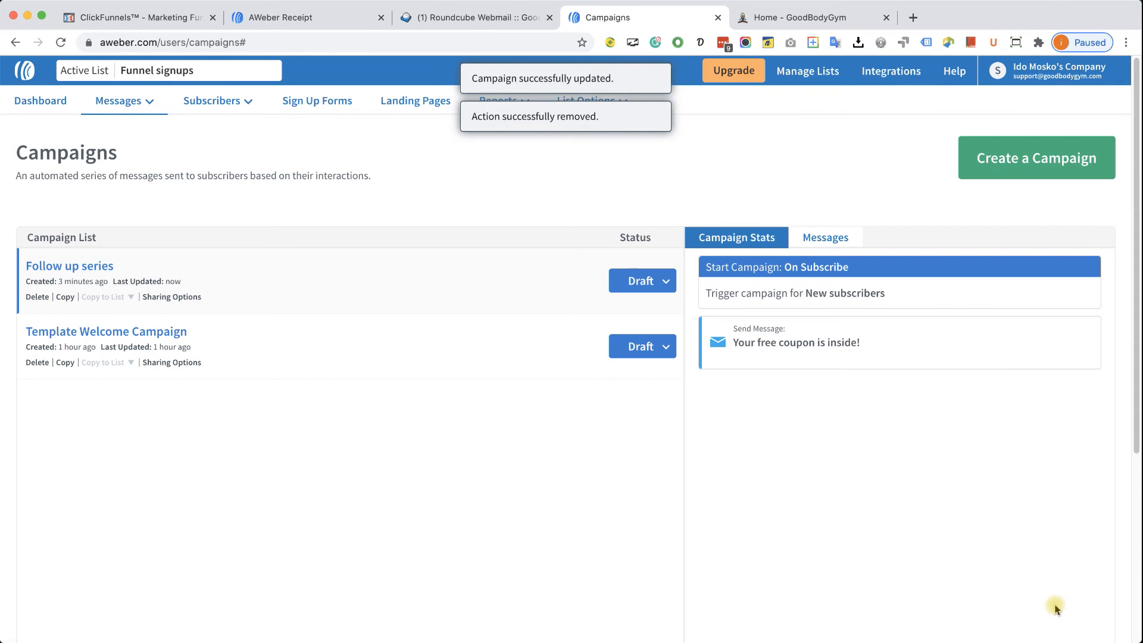
- Activate Follow up series, close the receipt, gym and webmail tabs, and return to ClickFunnels
click(662, 283)
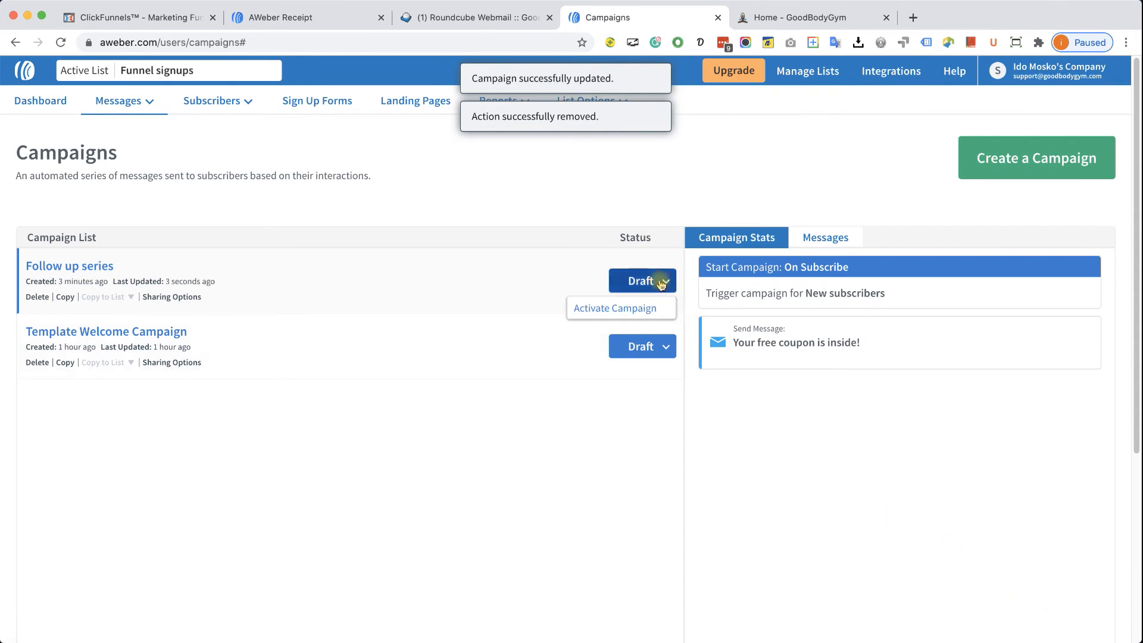
click(632, 308)
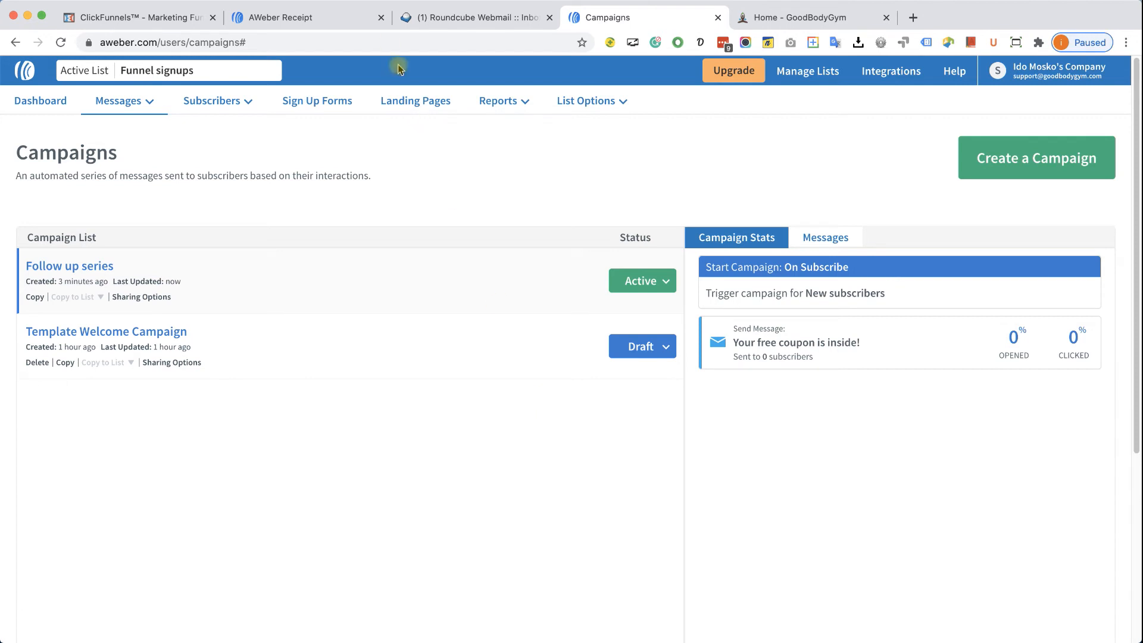
click(379, 18)
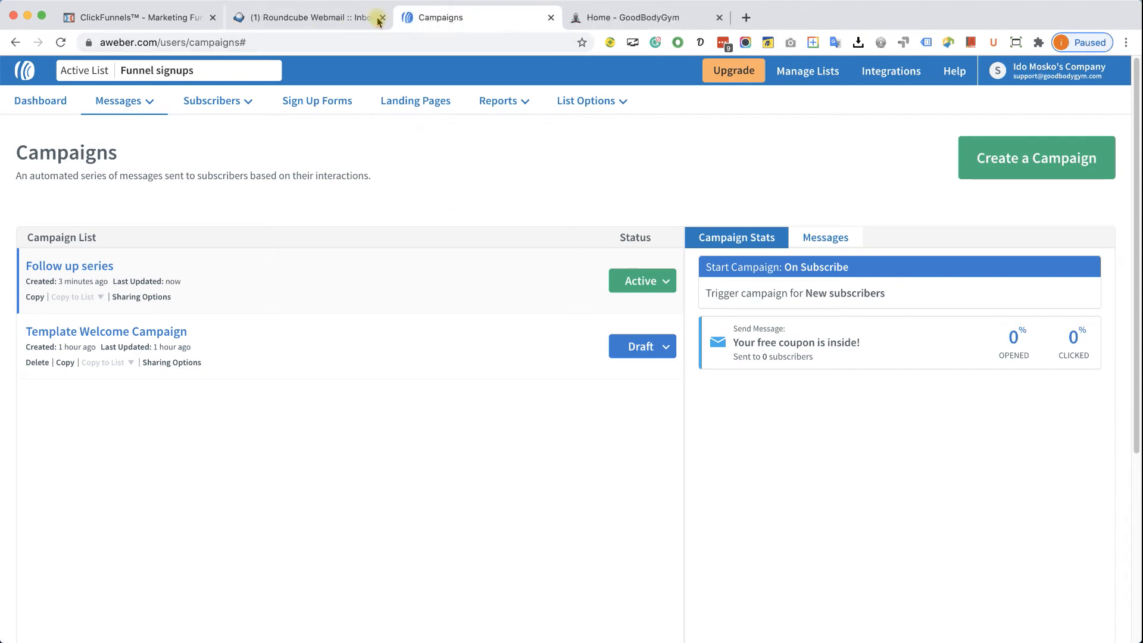
click(718, 19)
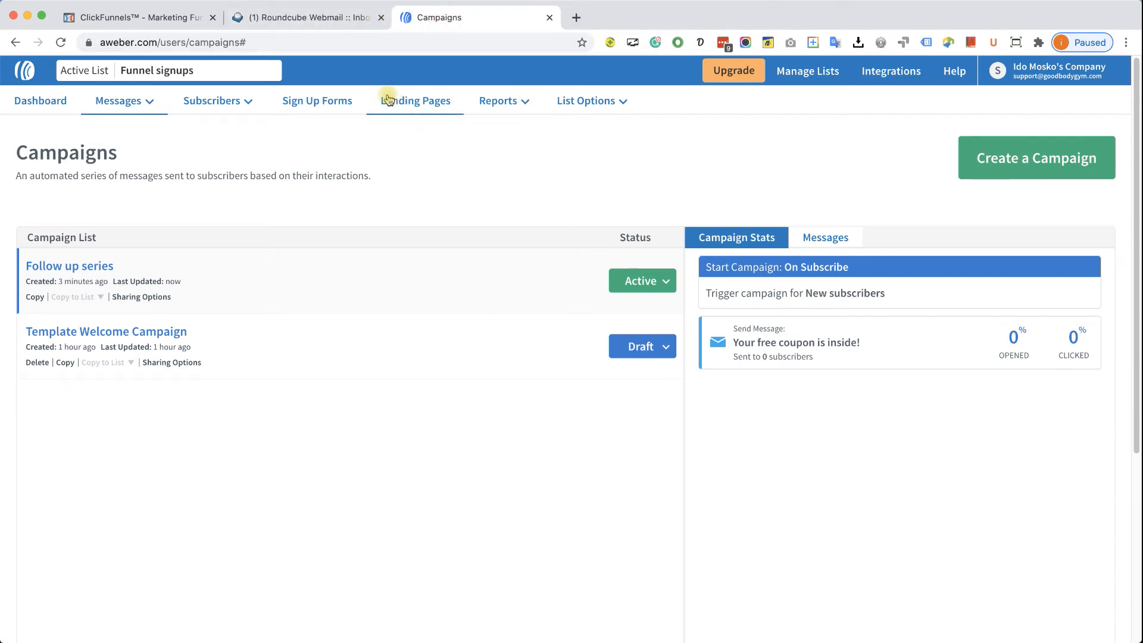
click(381, 18)
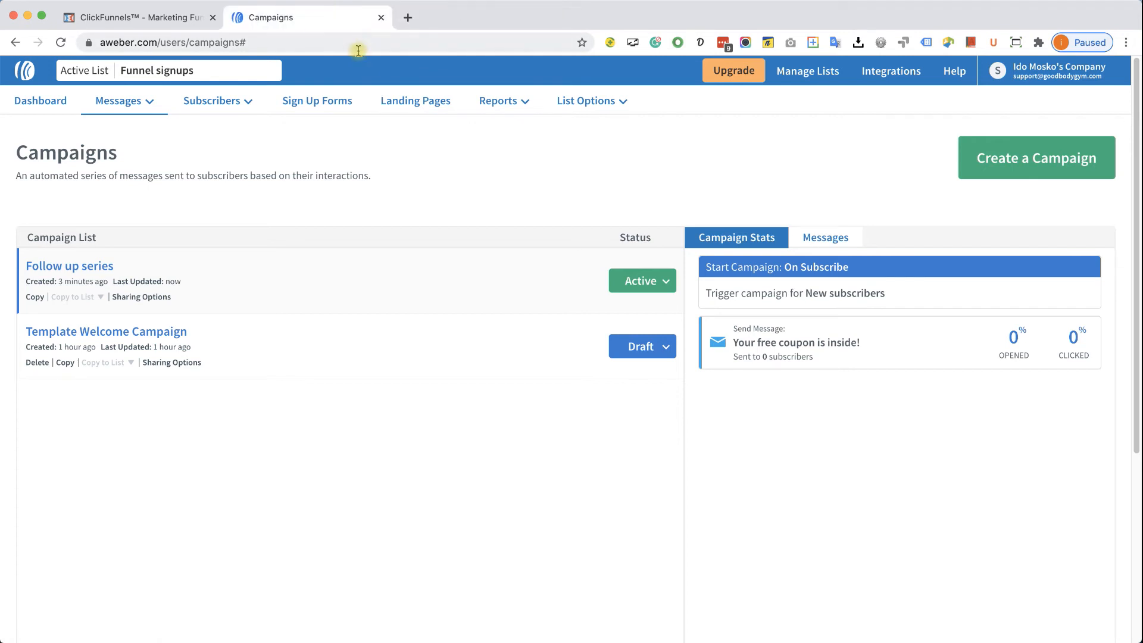
click(149, 22)
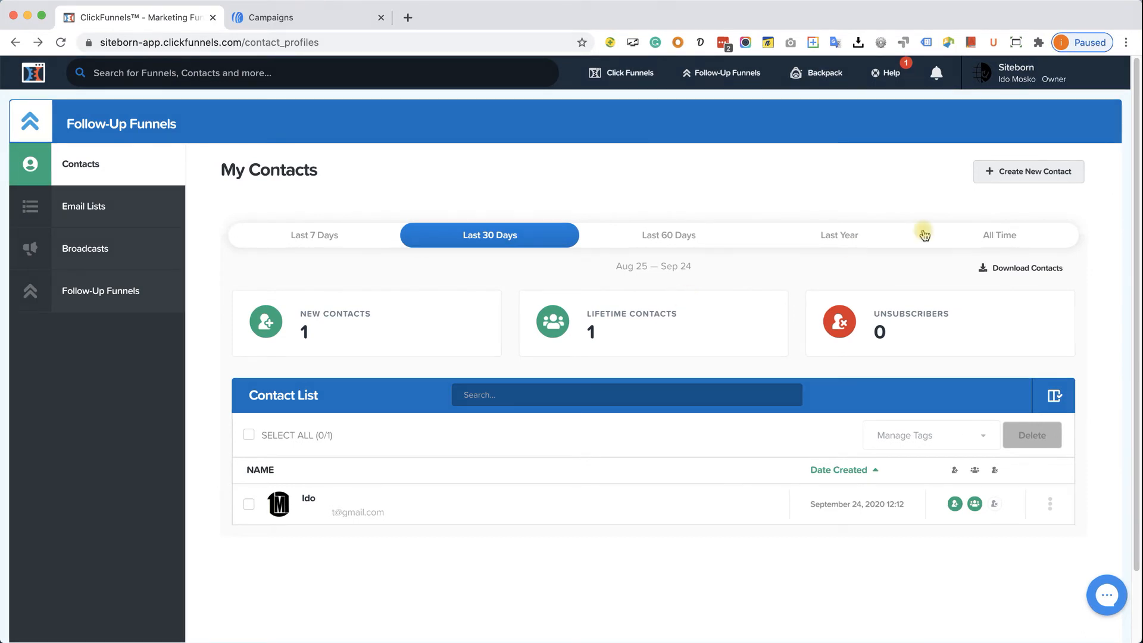
- Add an AWeber integration nicknamed 'Aweber' under Integrations and allow ClickFunnels access to the account
mouse_move(1026, 76)
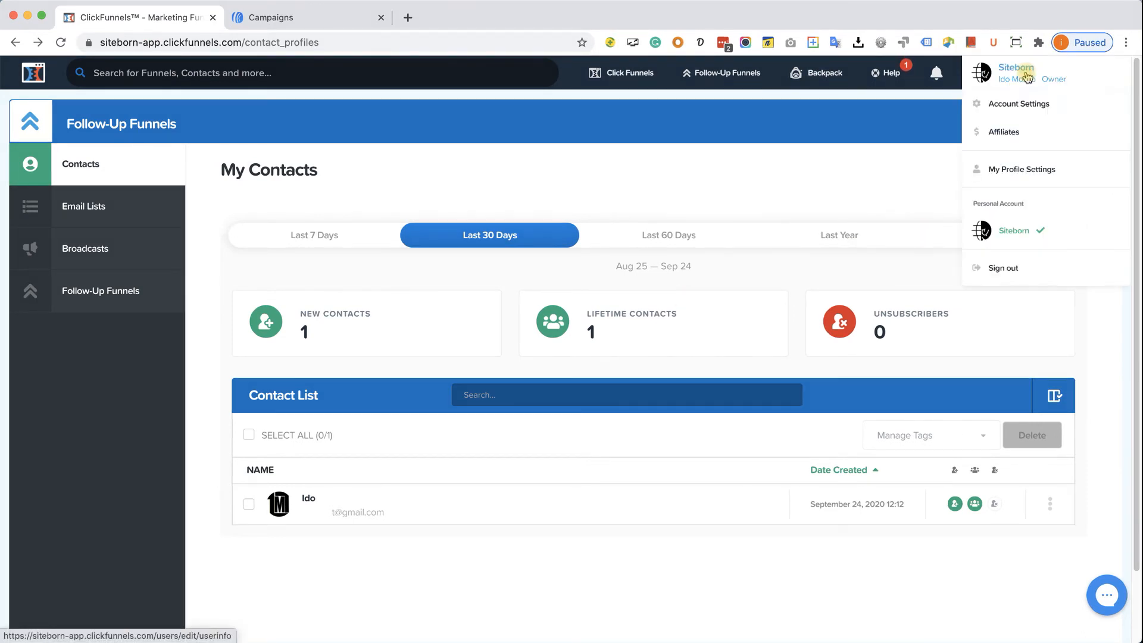
click(1026, 104)
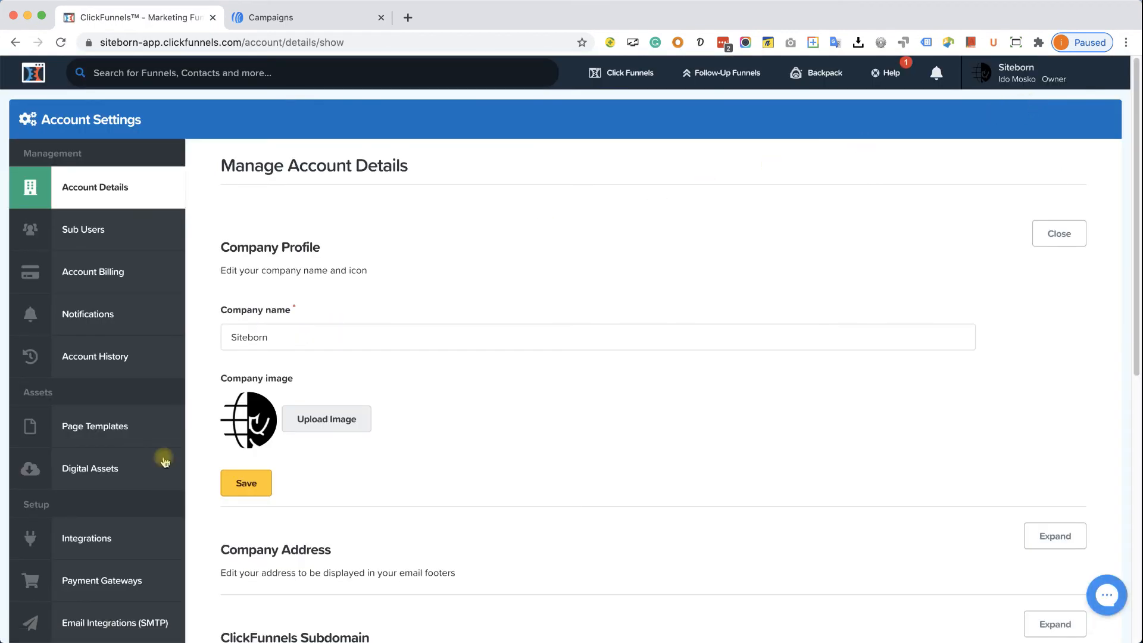
scroll(149, 506, down, 1)
click(89, 522)
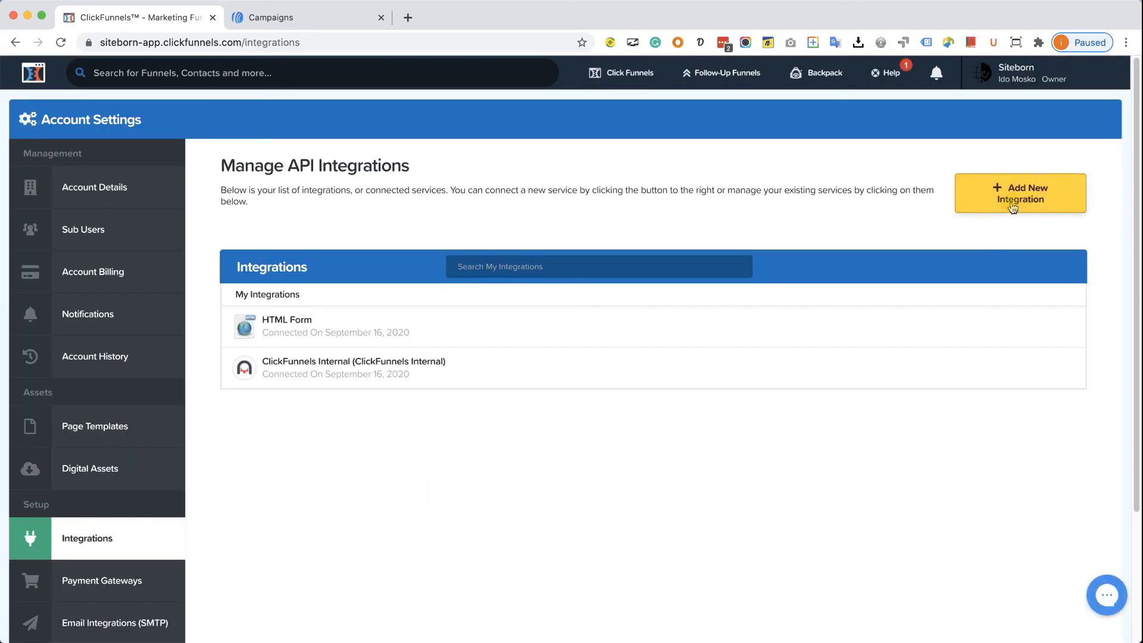
click(1011, 206)
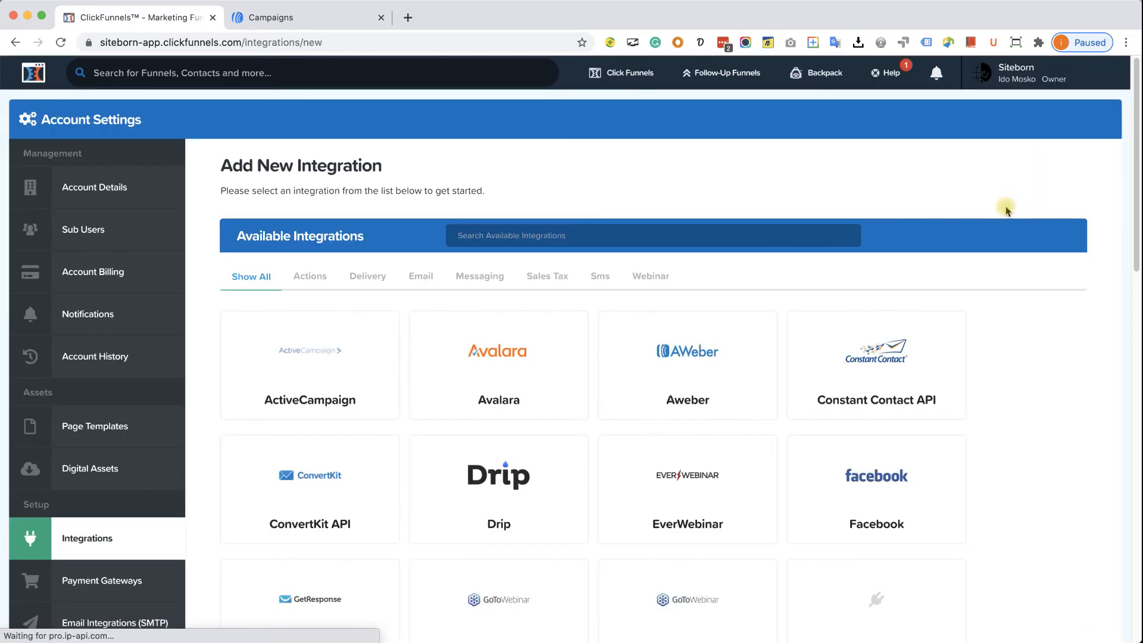
click(675, 370)
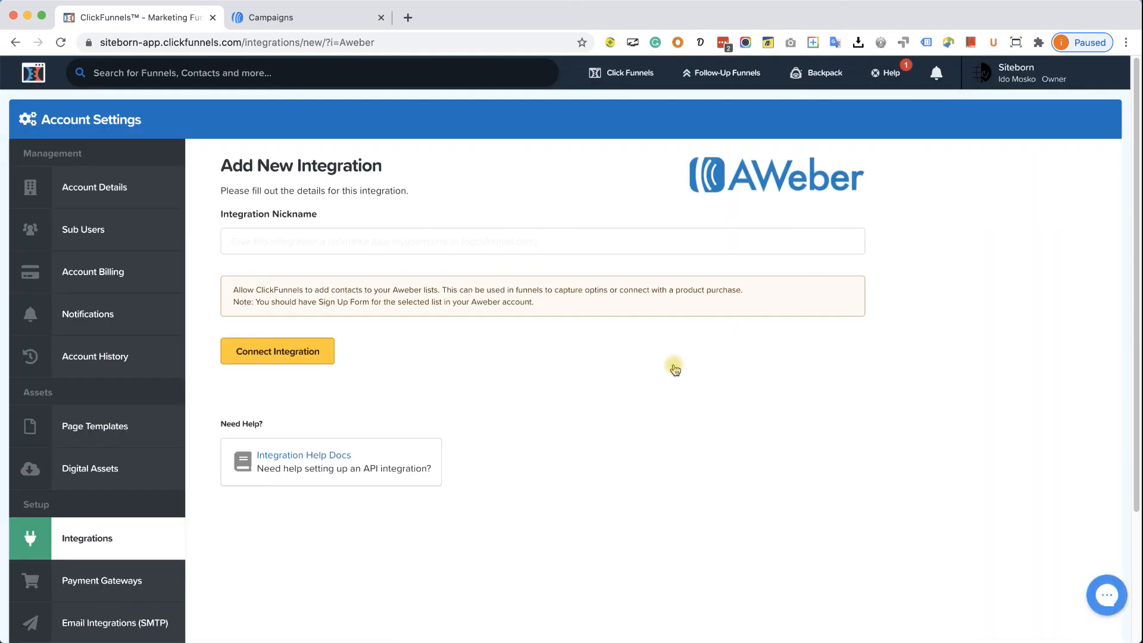
click(413, 247)
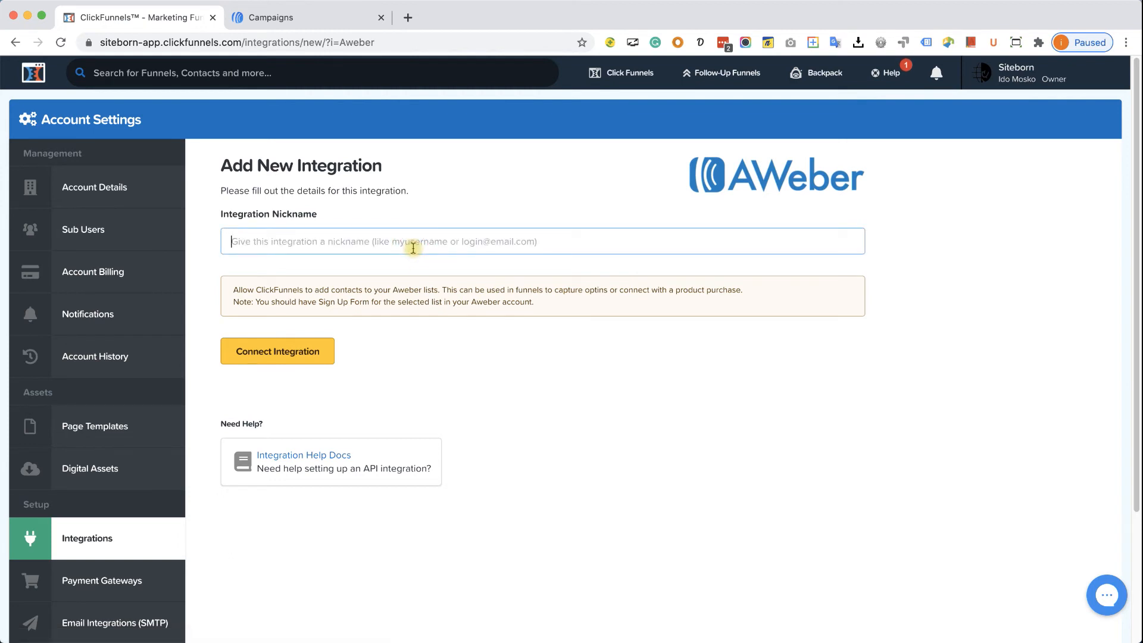
text(Aweber)
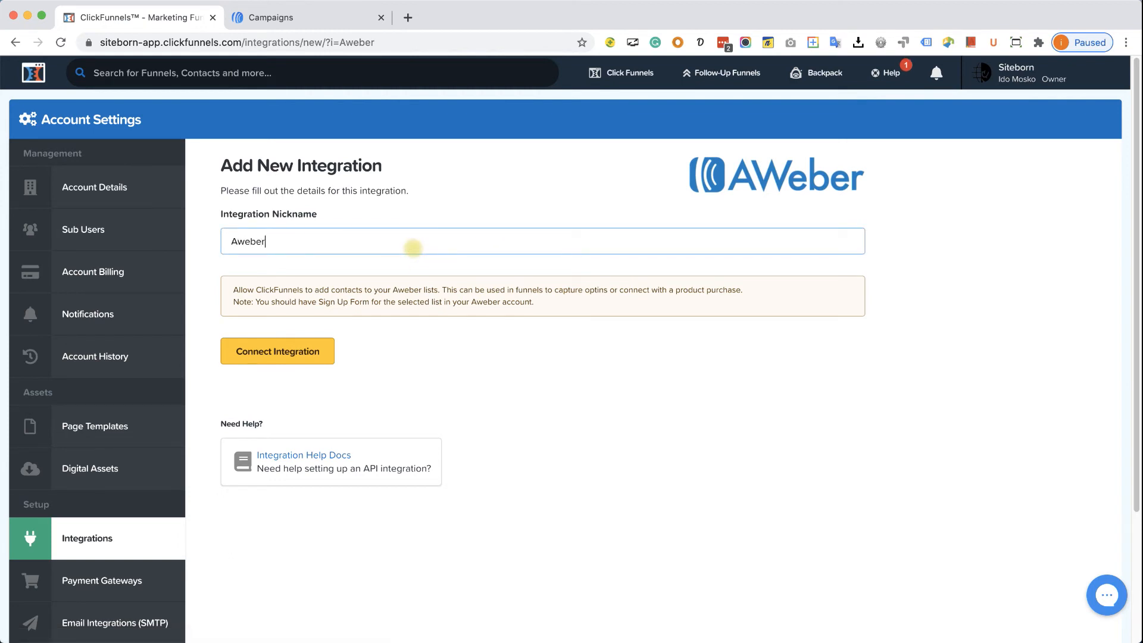
click(301, 351)
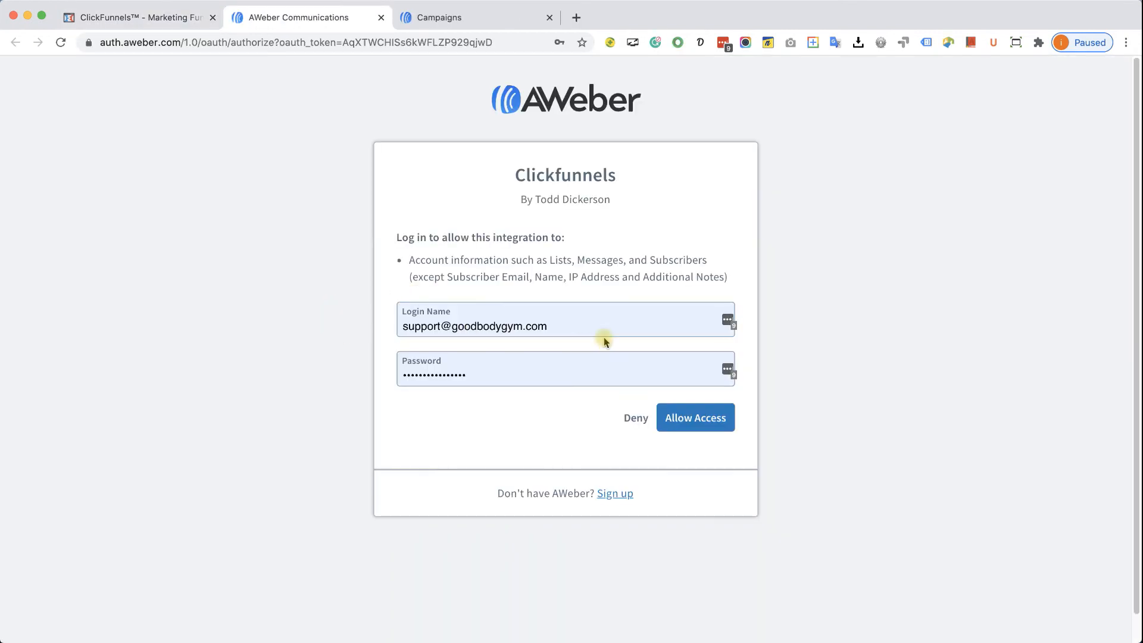
click(713, 424)
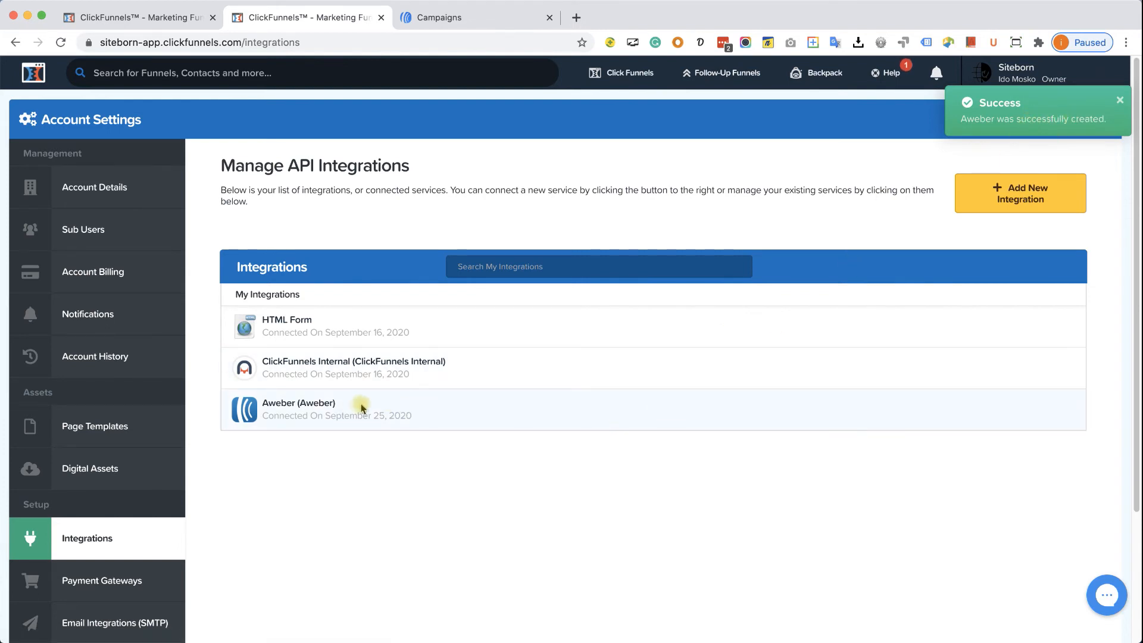
mouse_move(625, 71)
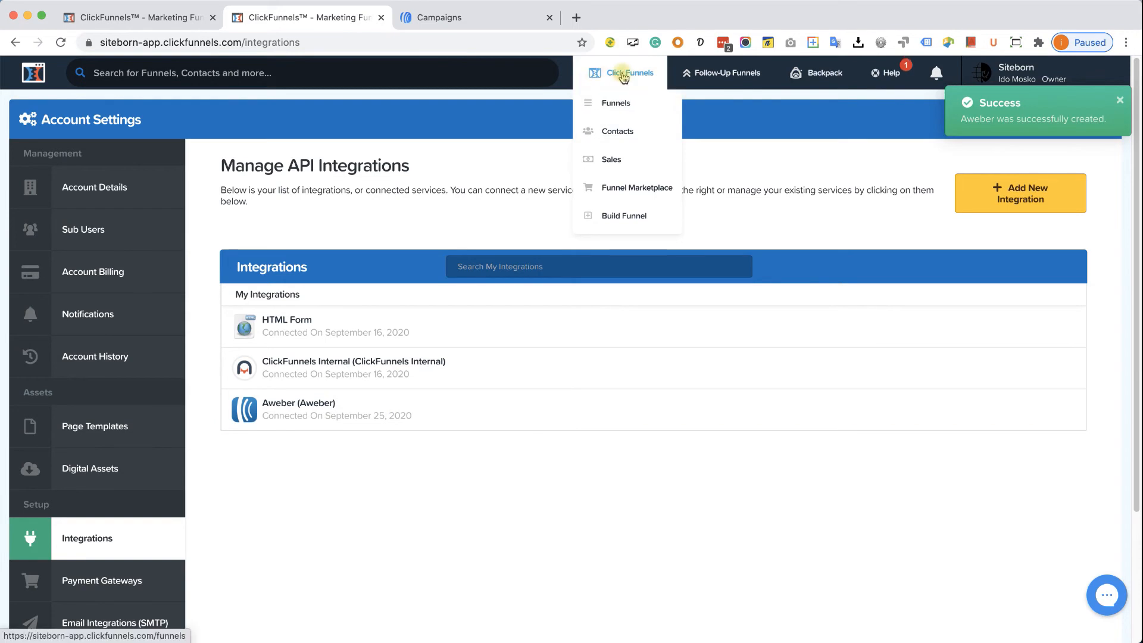
- Open the GoodBodyGym Leads Capture optin page in the editor and its email integration settings
click(614, 109)
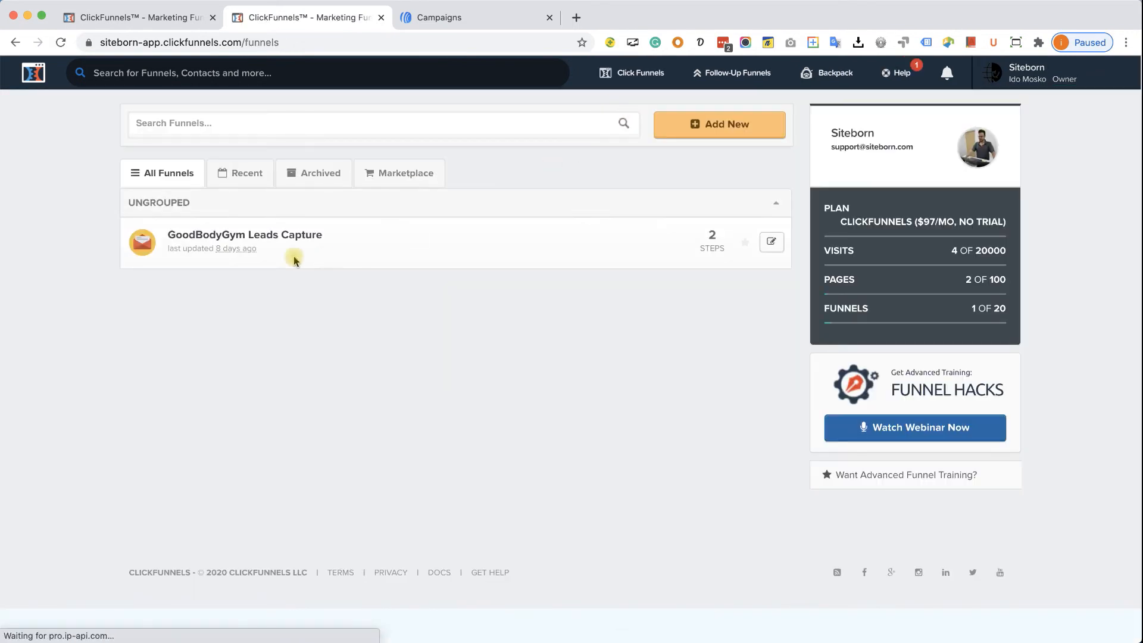
click(283, 234)
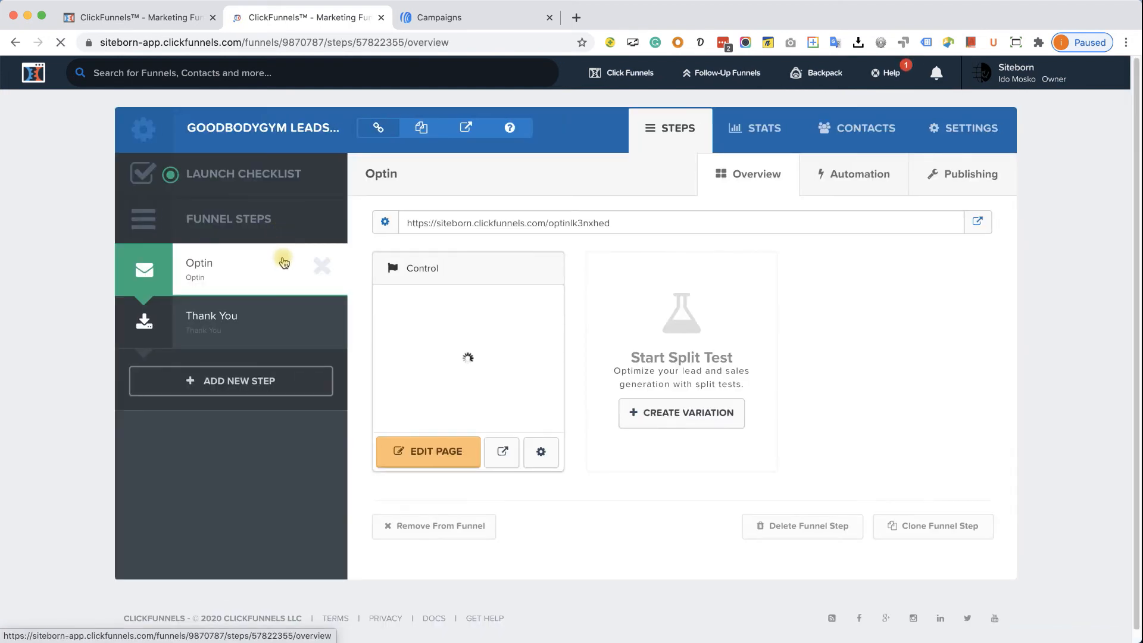
click(422, 452)
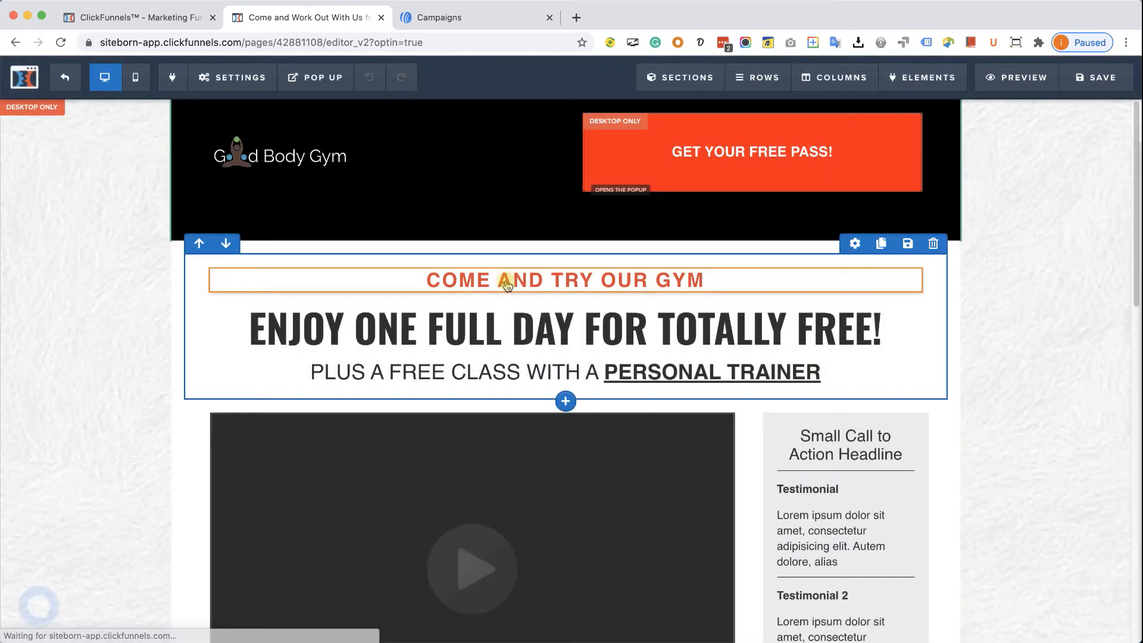
click(245, 94)
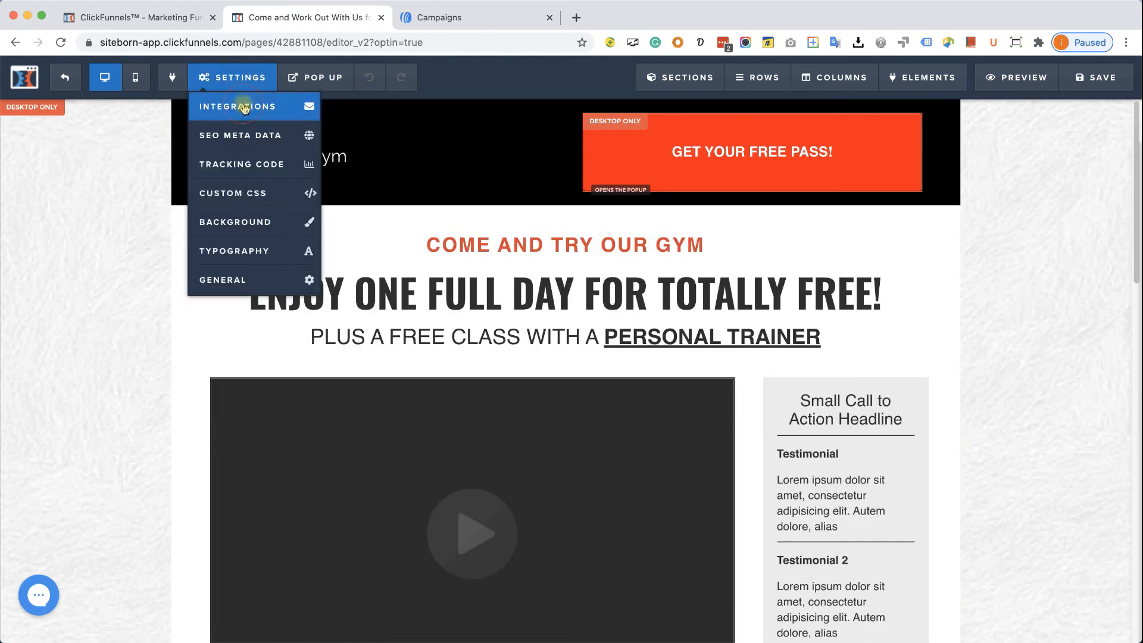
click(245, 108)
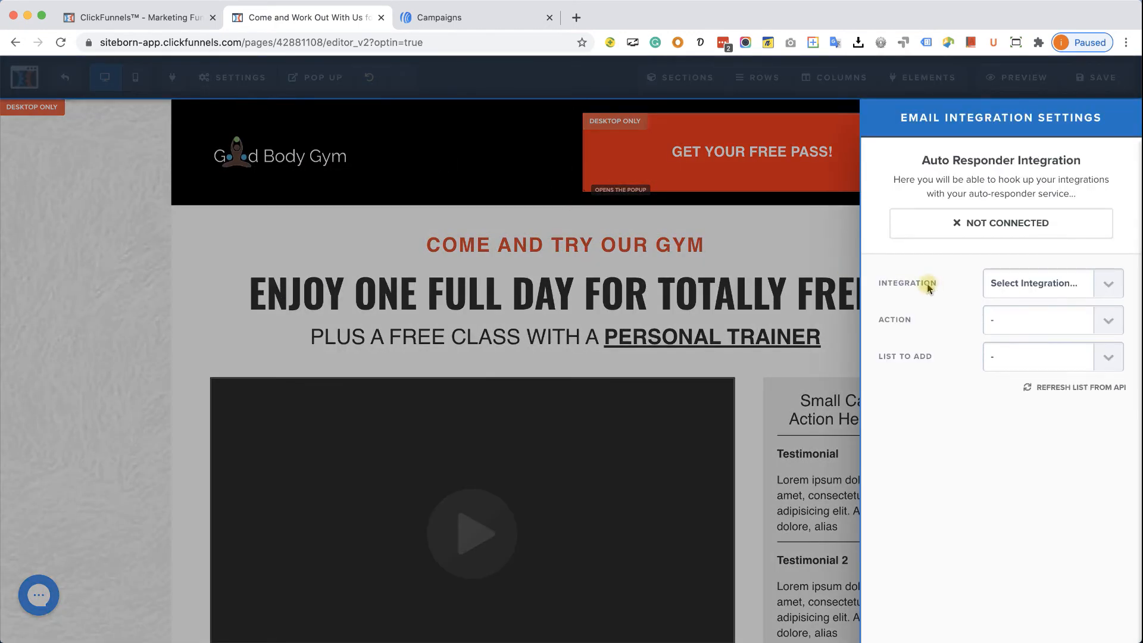
- Integrate the existing form with AWeber's Funnel signups list and save the page
click(1056, 285)
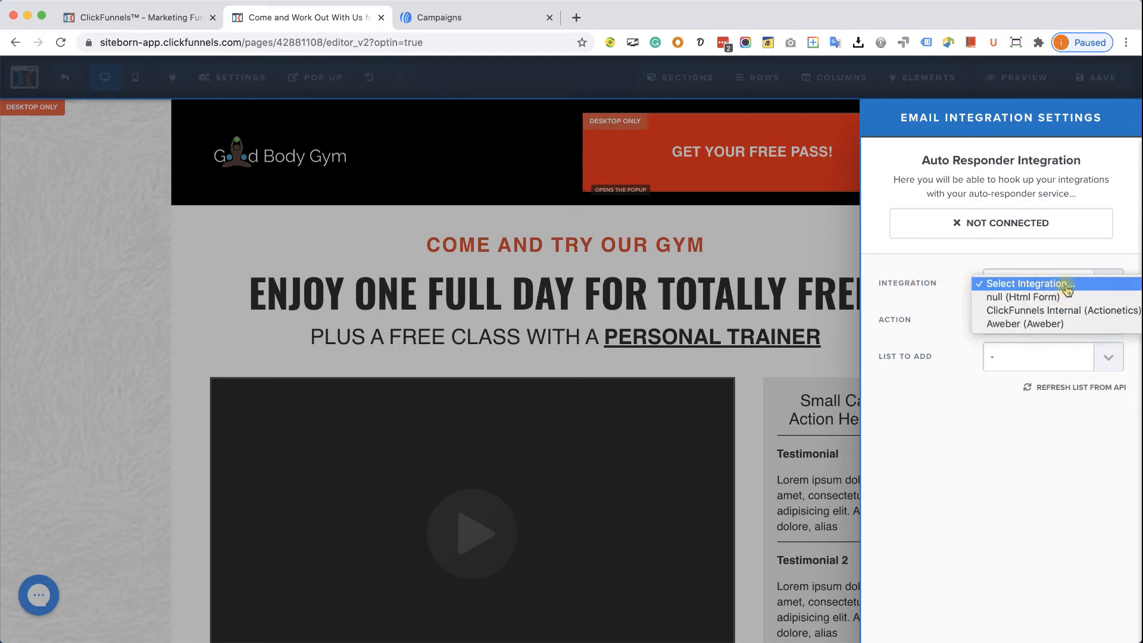
click(1054, 324)
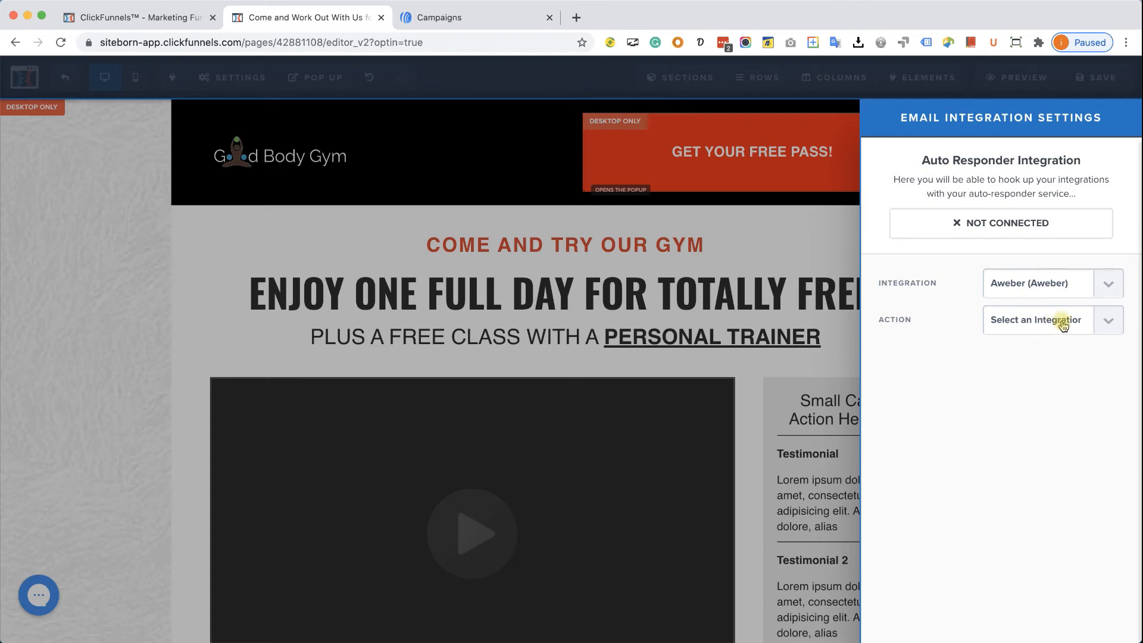
click(1101, 321)
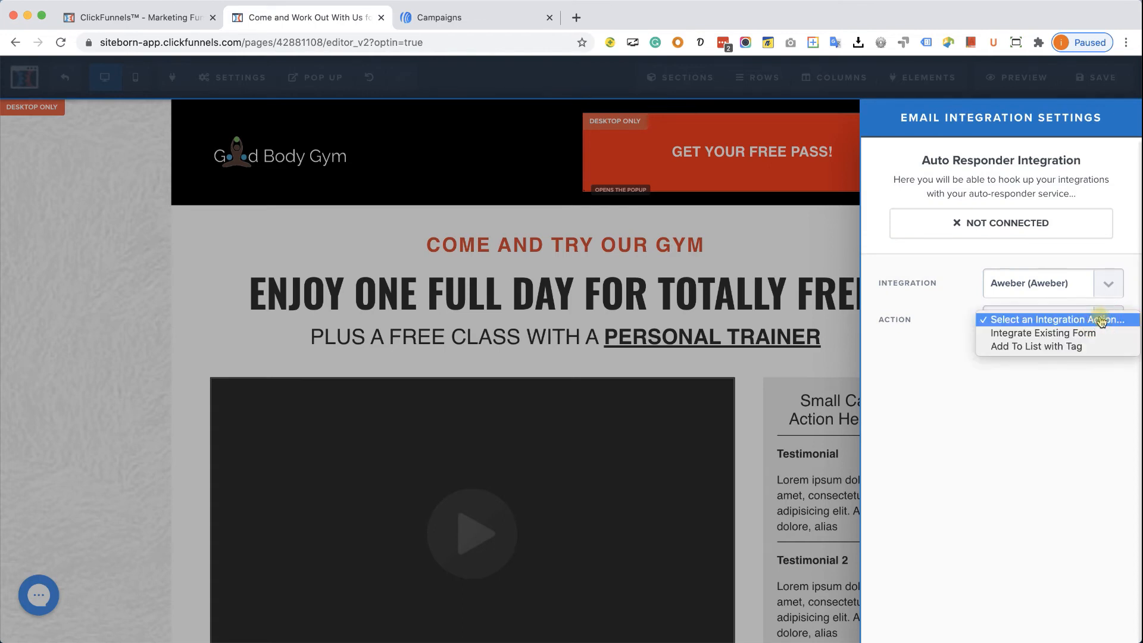
click(1055, 335)
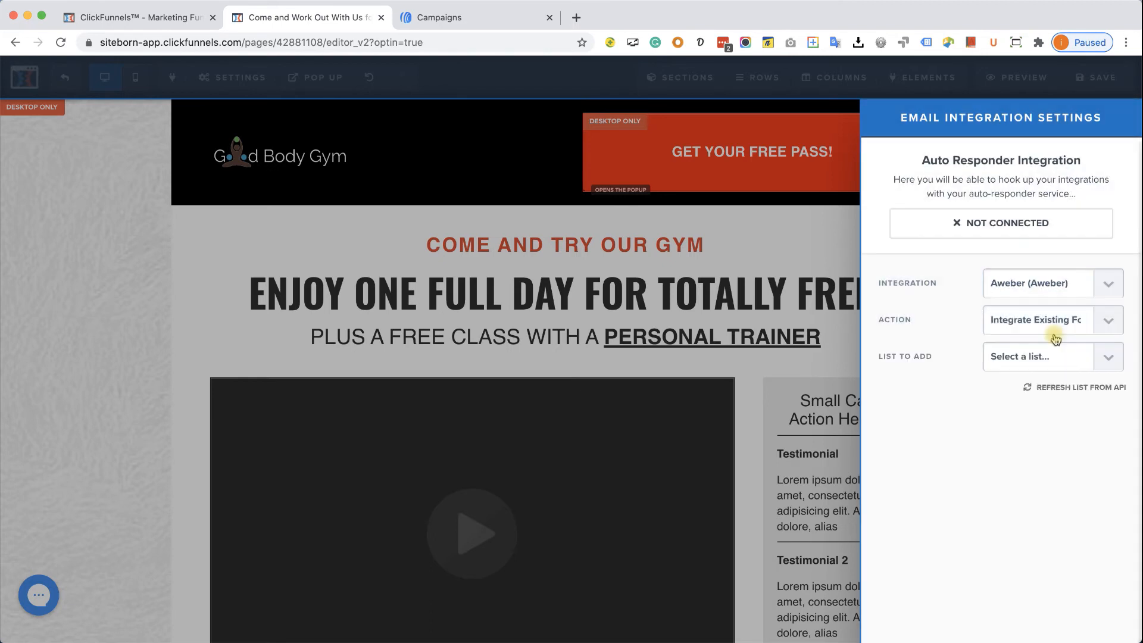
click(1107, 364)
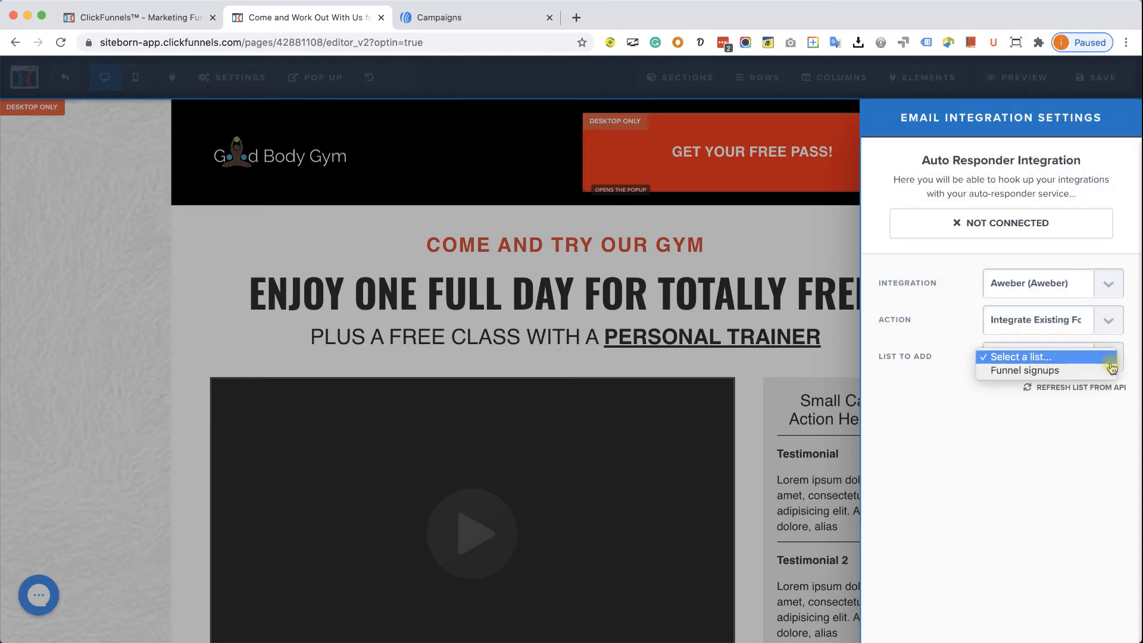
click(1079, 372)
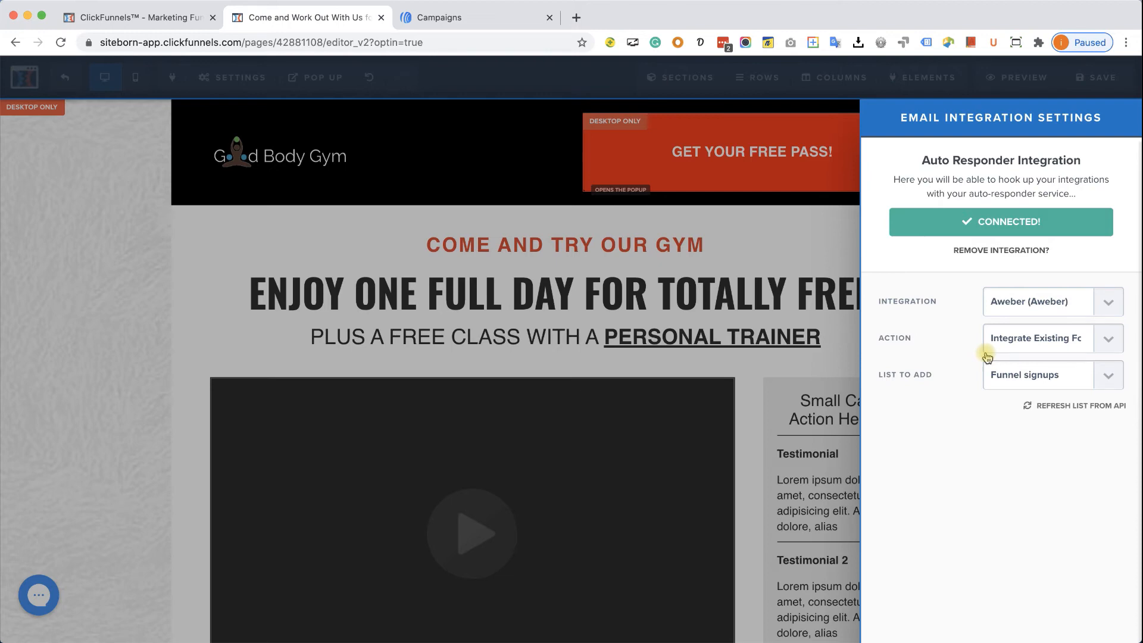
click(775, 317)
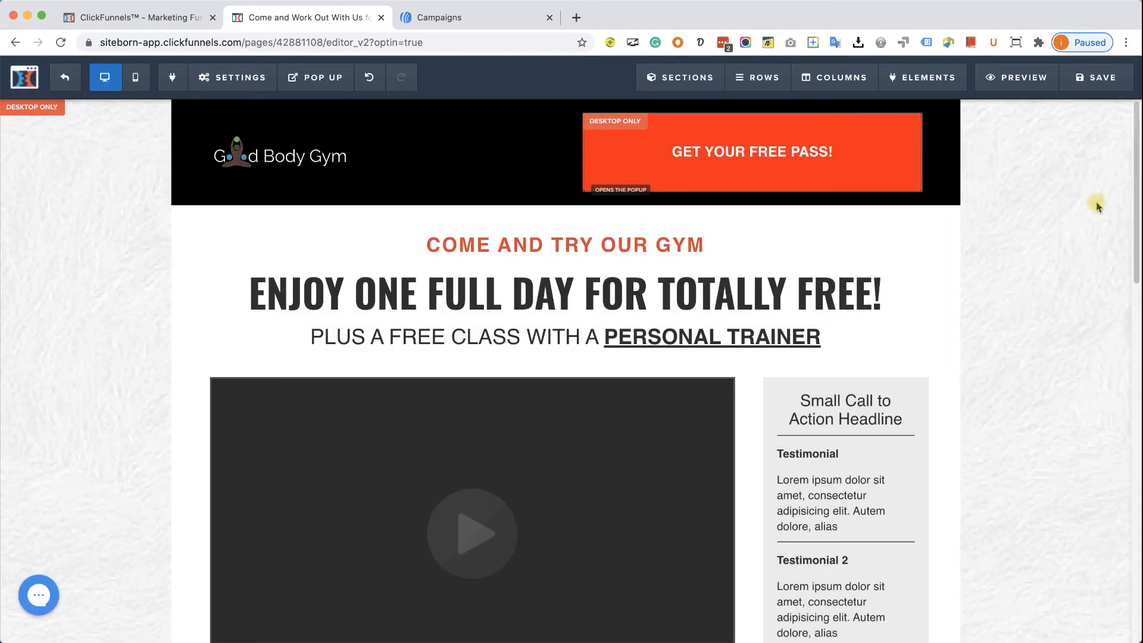
click(1094, 79)
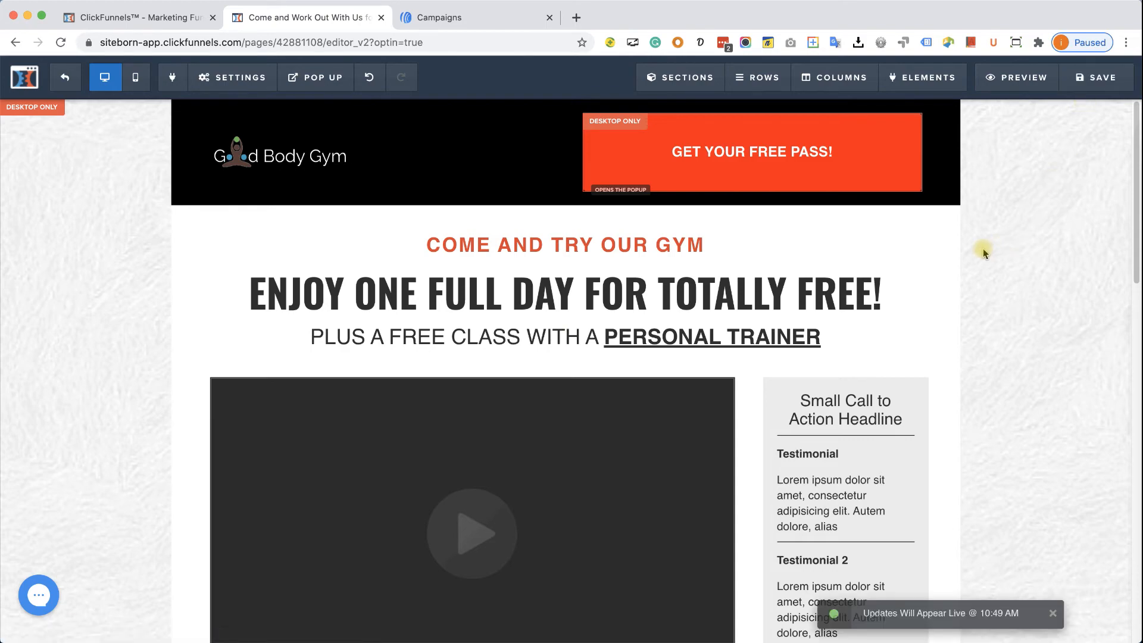
key(super+shift+n)
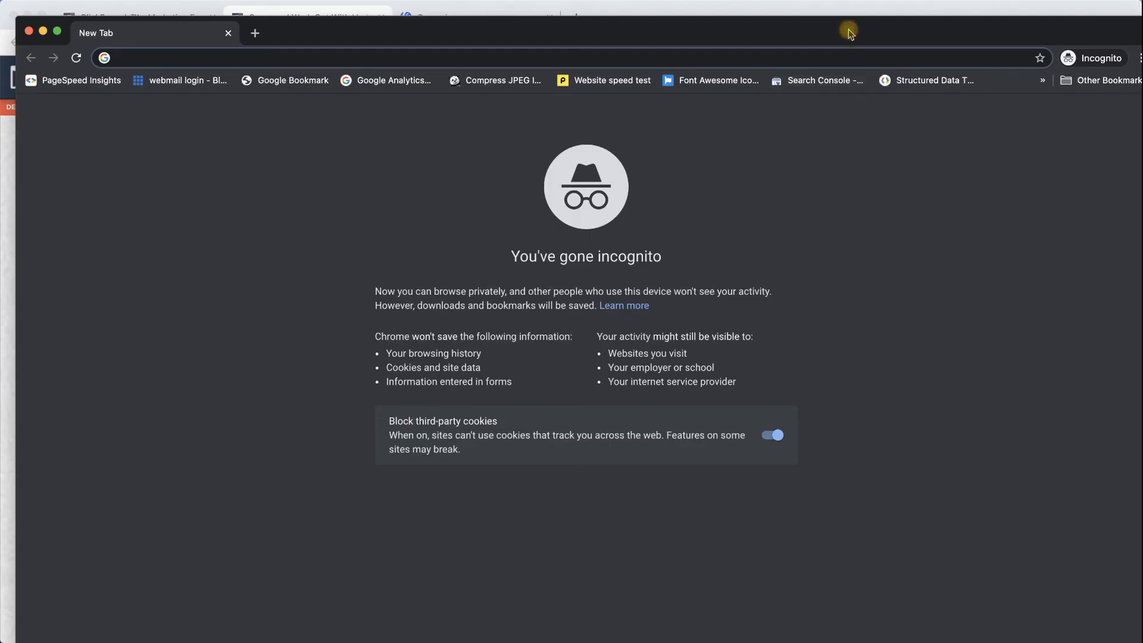
- Load temp-mail.org in the private window and copy the generated temporary email address
drag(847, 31, 831, 24)
text(temp m)
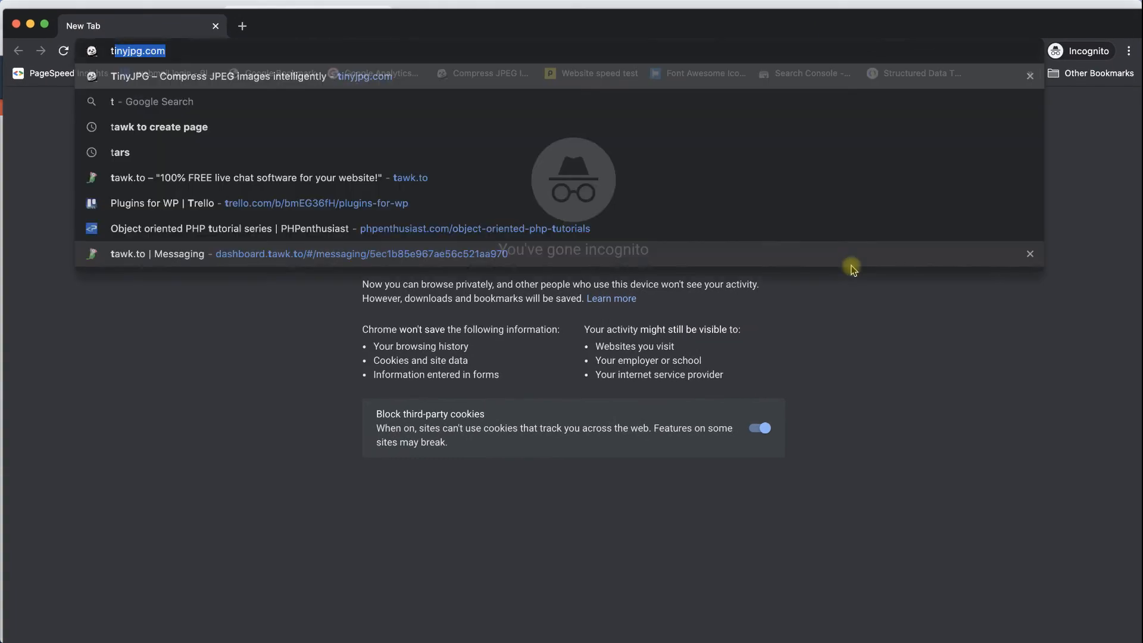
text(a)
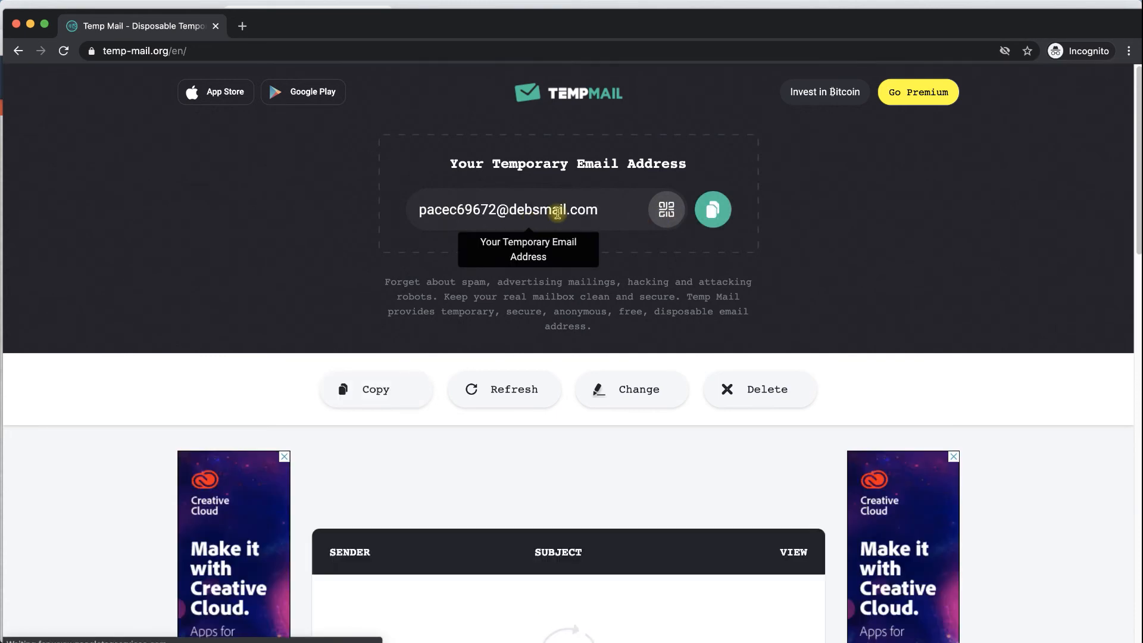
click(556, 209)
right_click(559, 211)
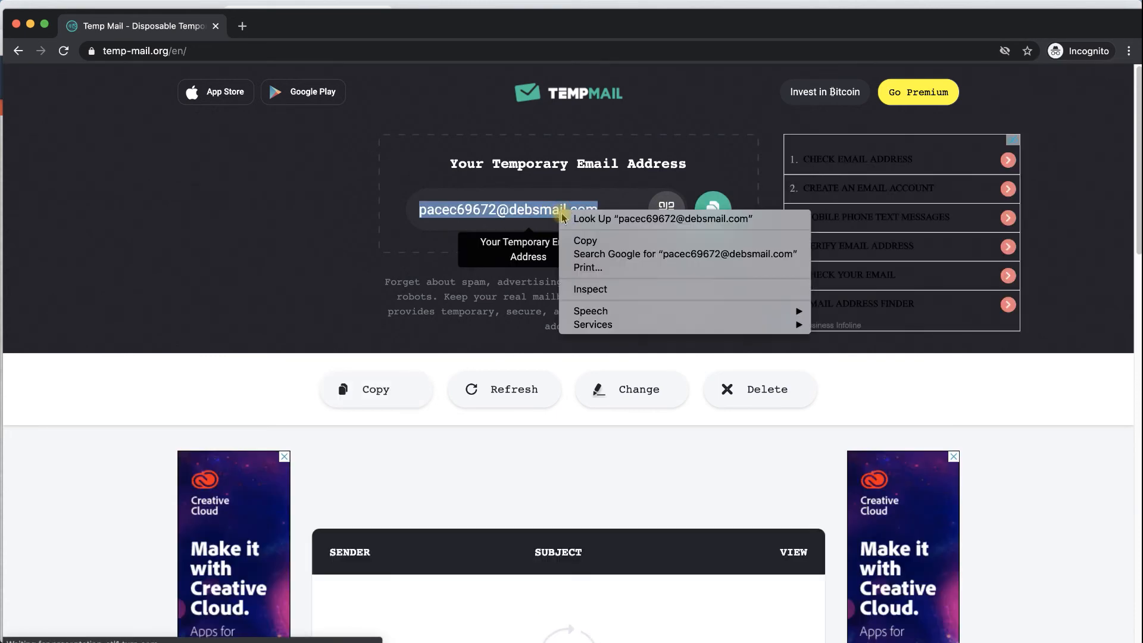
click(586, 242)
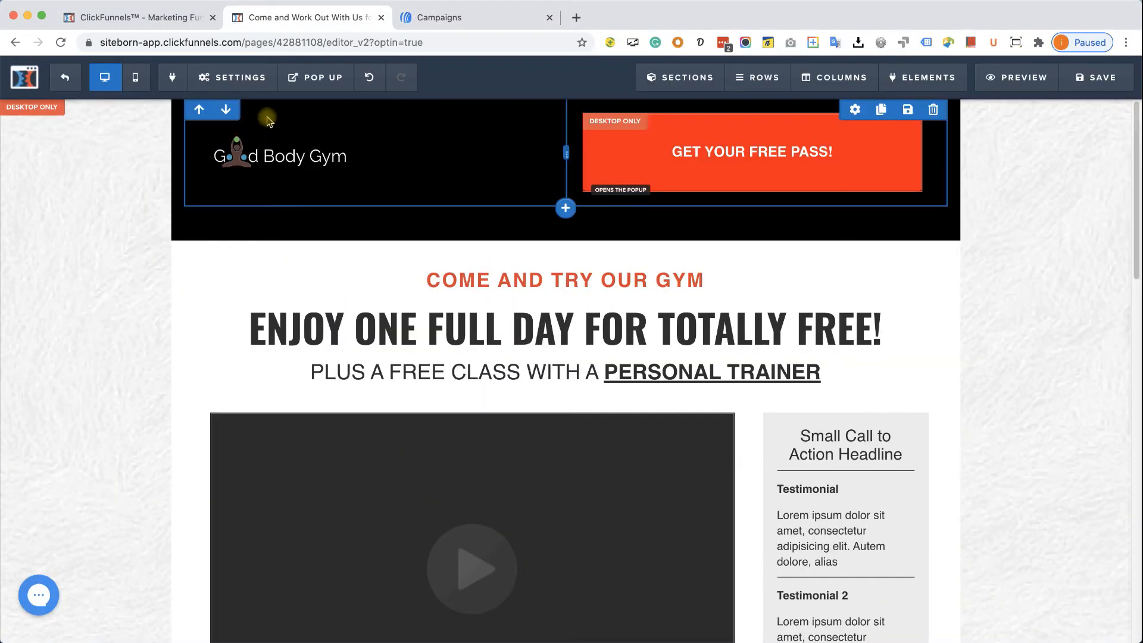
- Leave the editor and open the live optin funnel page in an incognito window
click(66, 80)
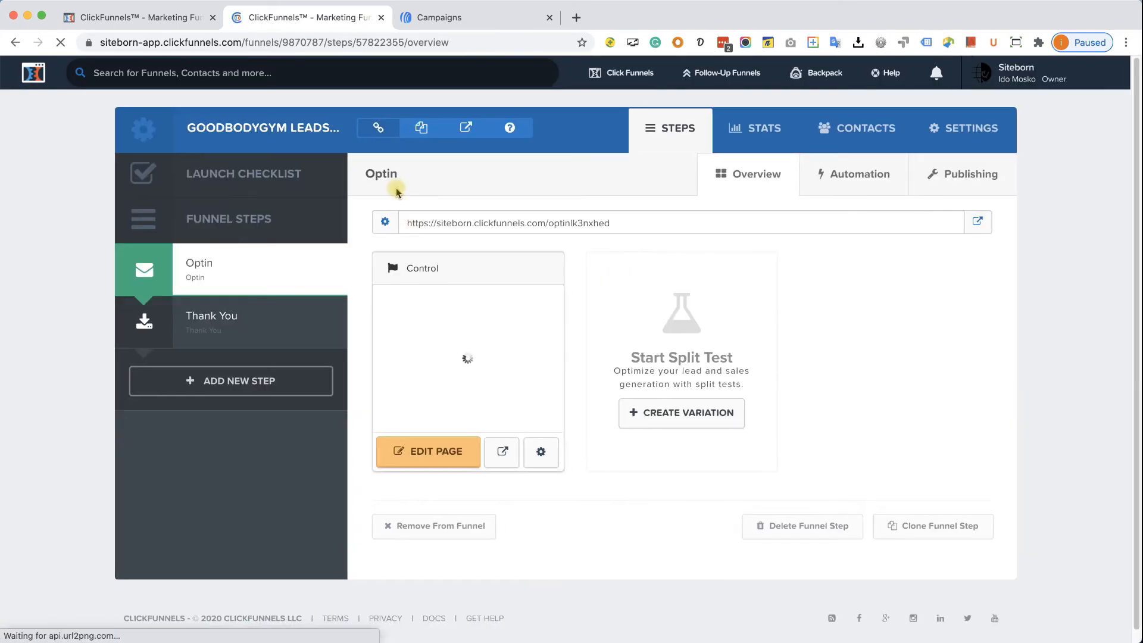
right_click(464, 128)
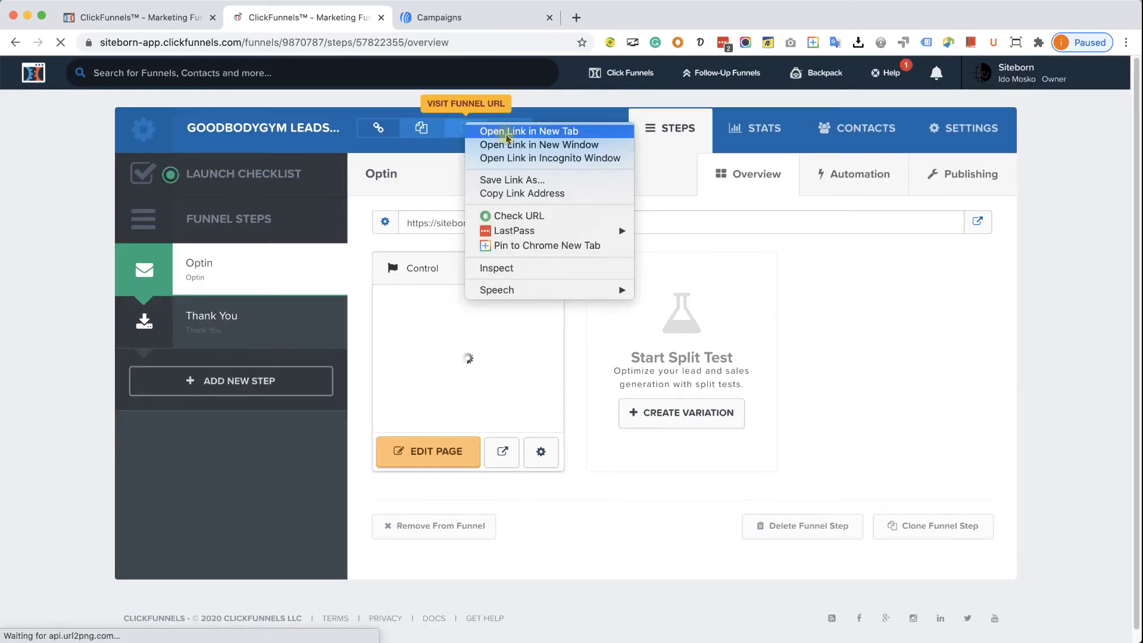
click(540, 157)
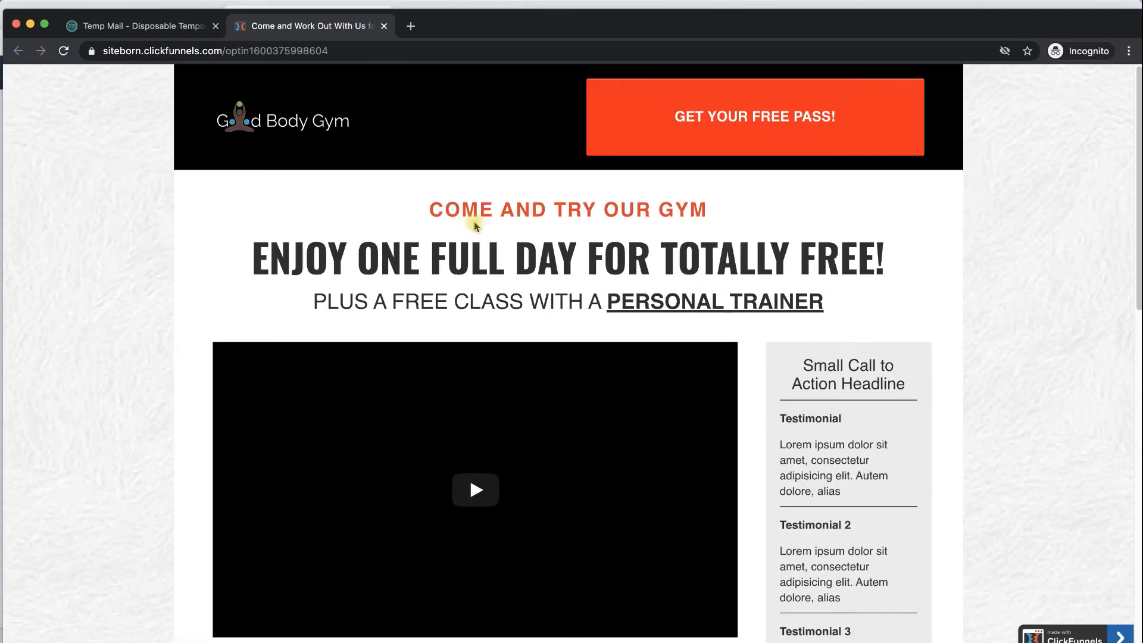
- Sign up with the name 'John' and the pasted temporary email address
scroll(494, 222, down, 15)
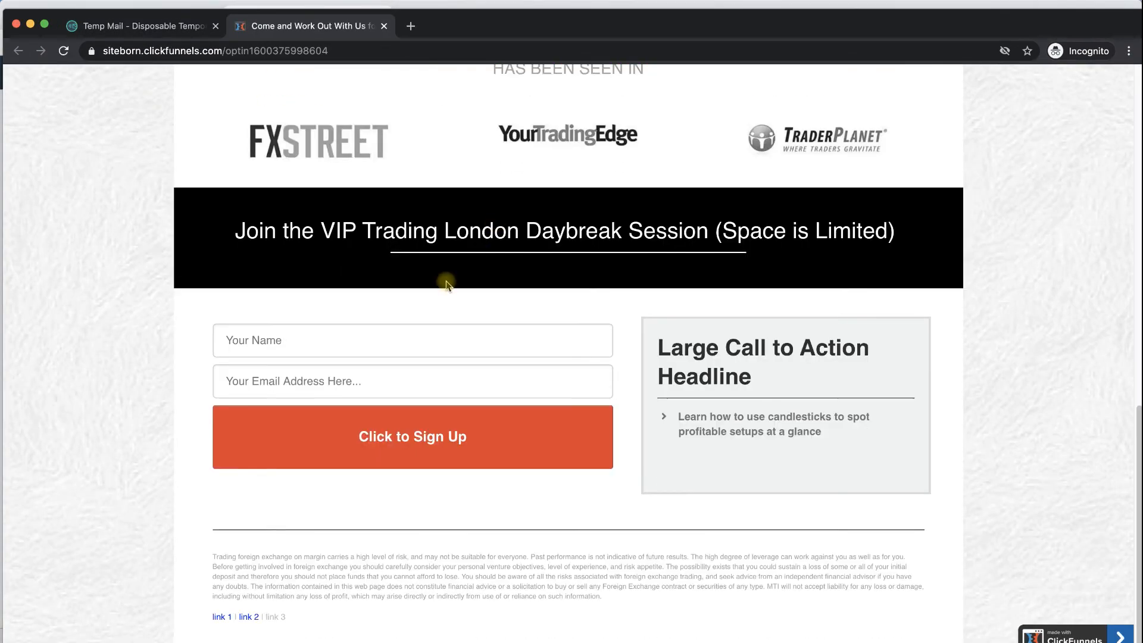
click(398, 335)
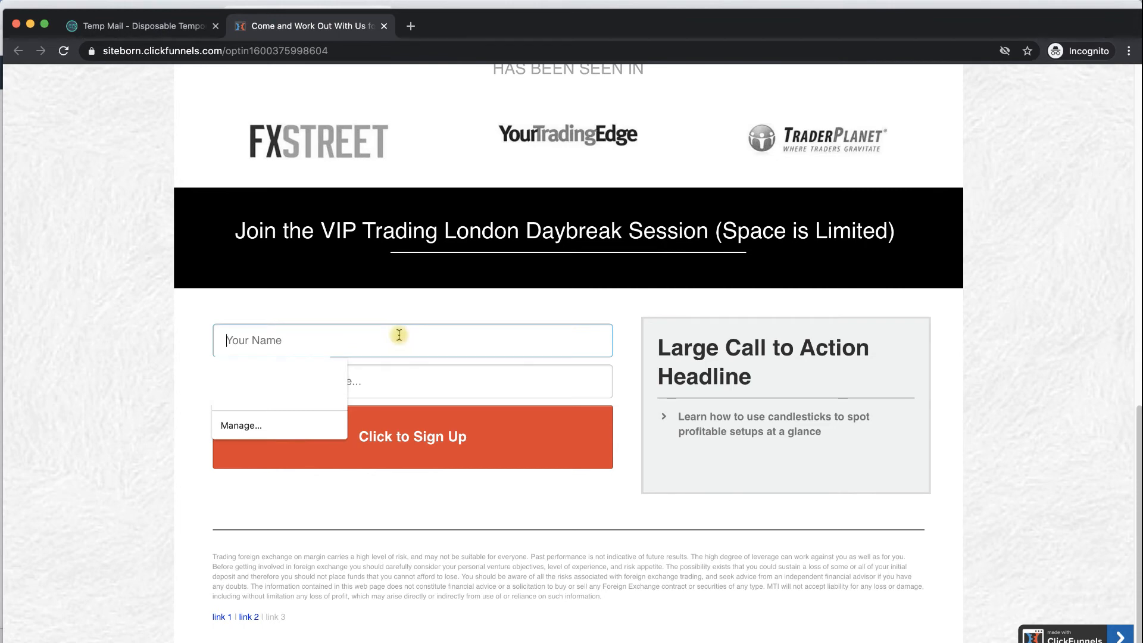
text(John Doe)
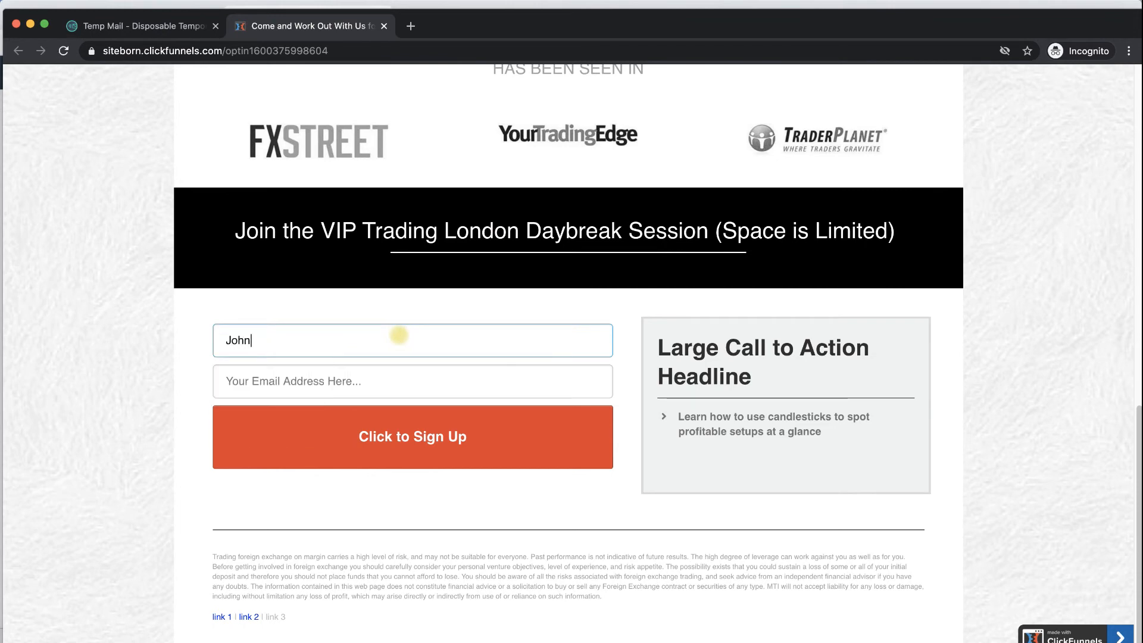
click(367, 383)
key(super+v)
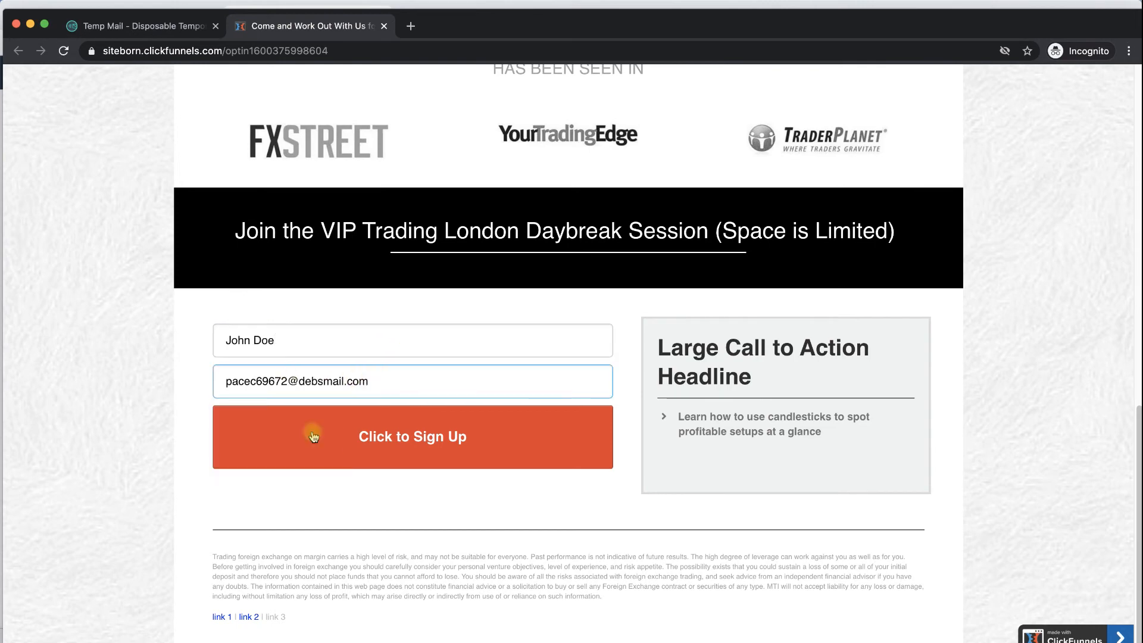
click(379, 436)
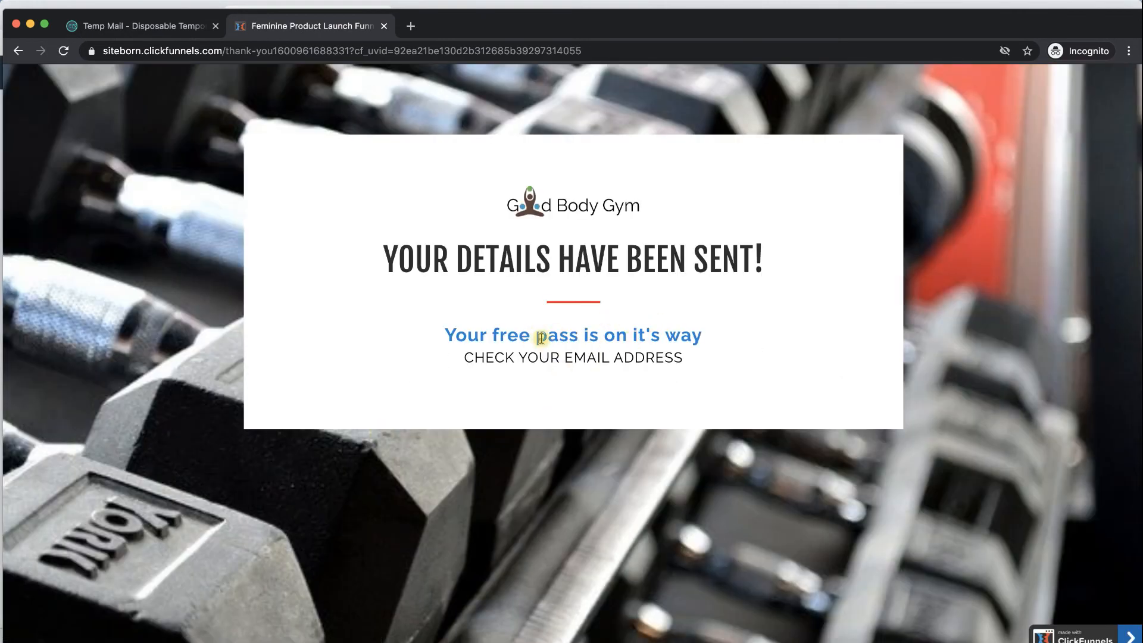
- Refresh the Temp Mail inbox and read the Good Body Gym confirmation email
click(178, 25)
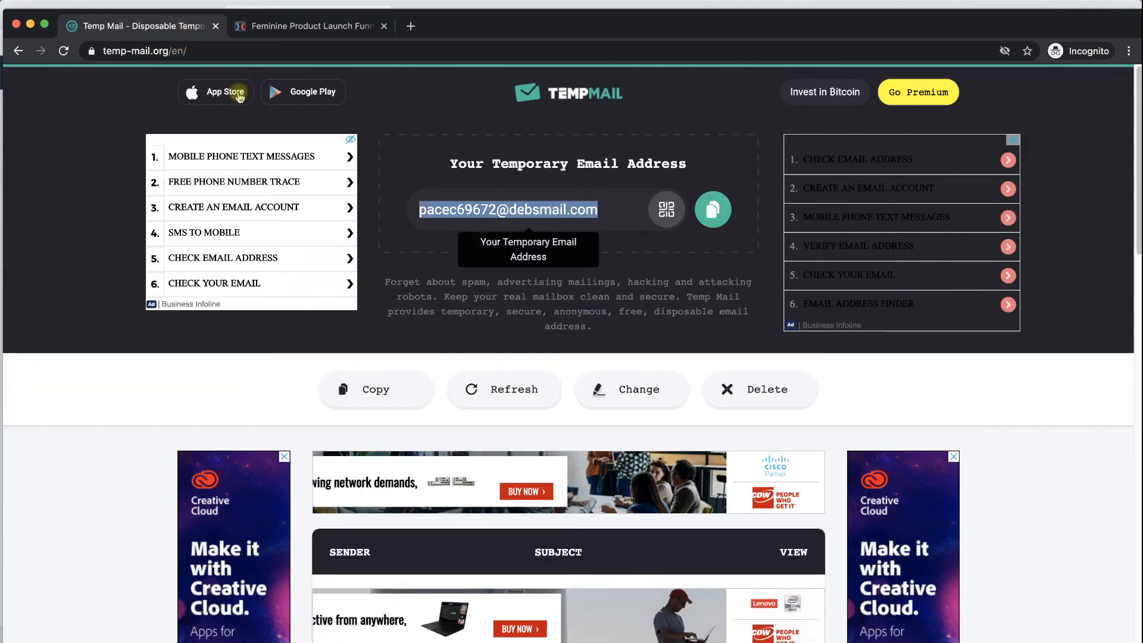
click(273, 384)
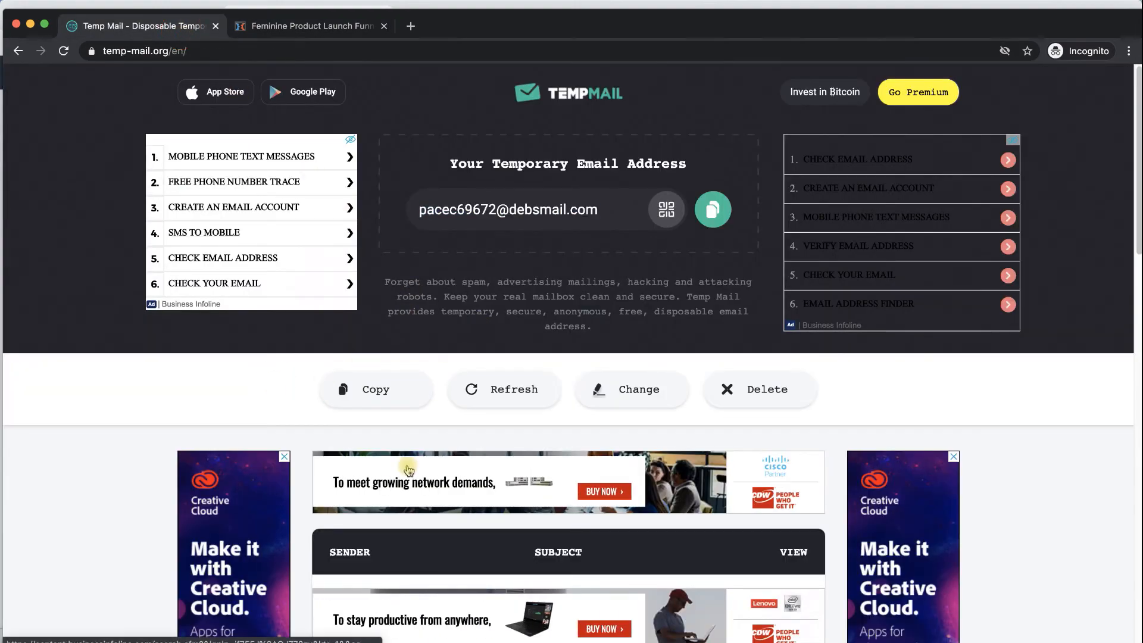
click(487, 388)
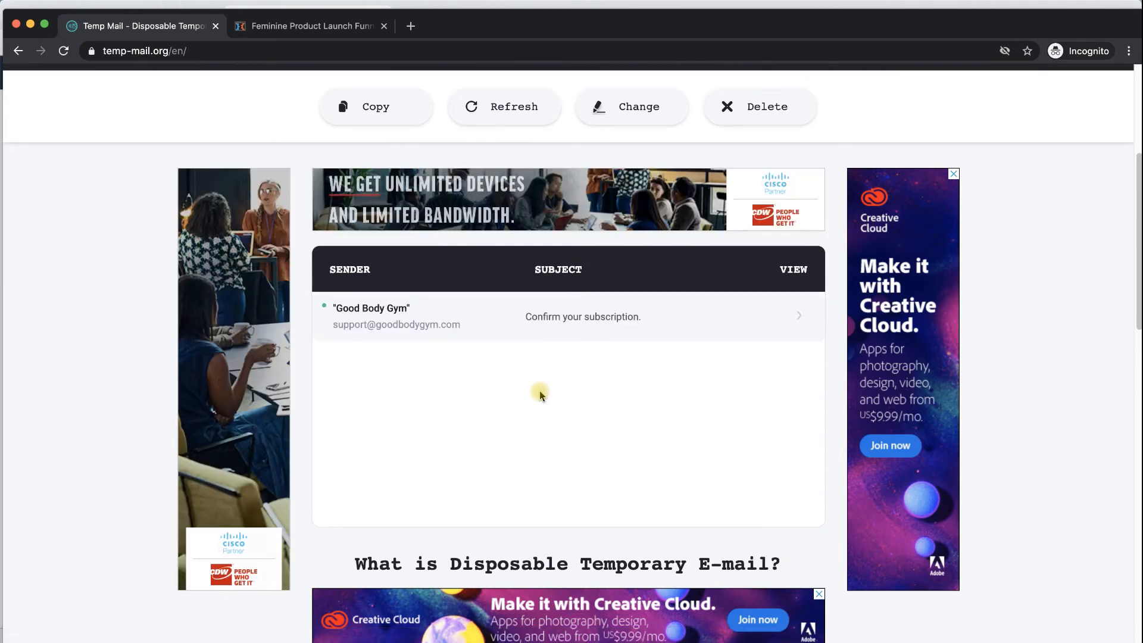
click(458, 313)
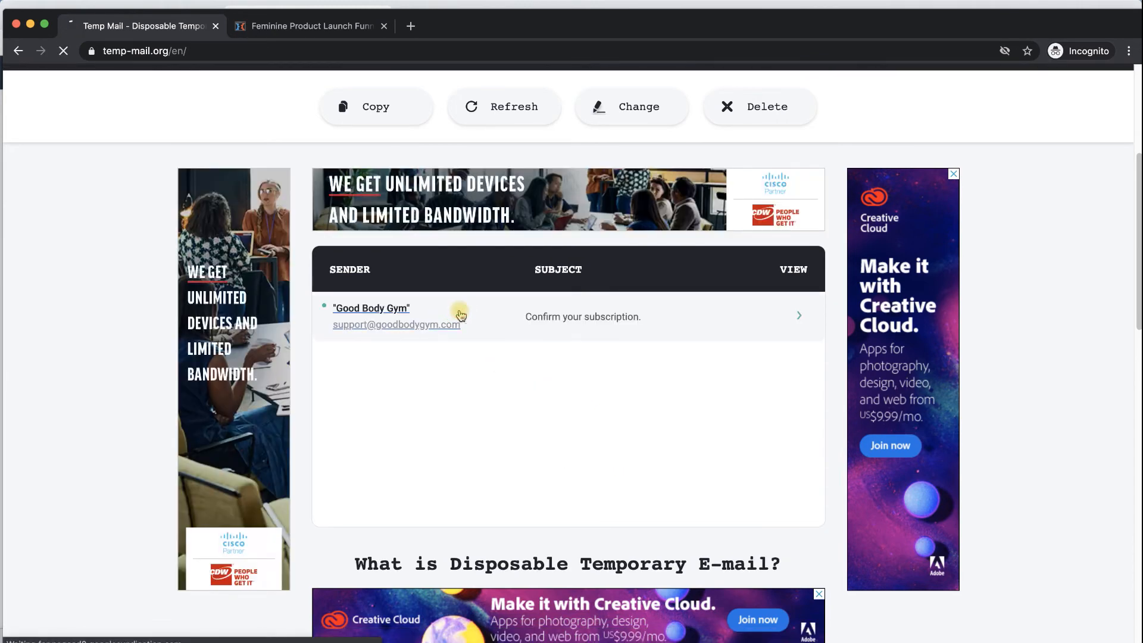
scroll(492, 358, down, 2)
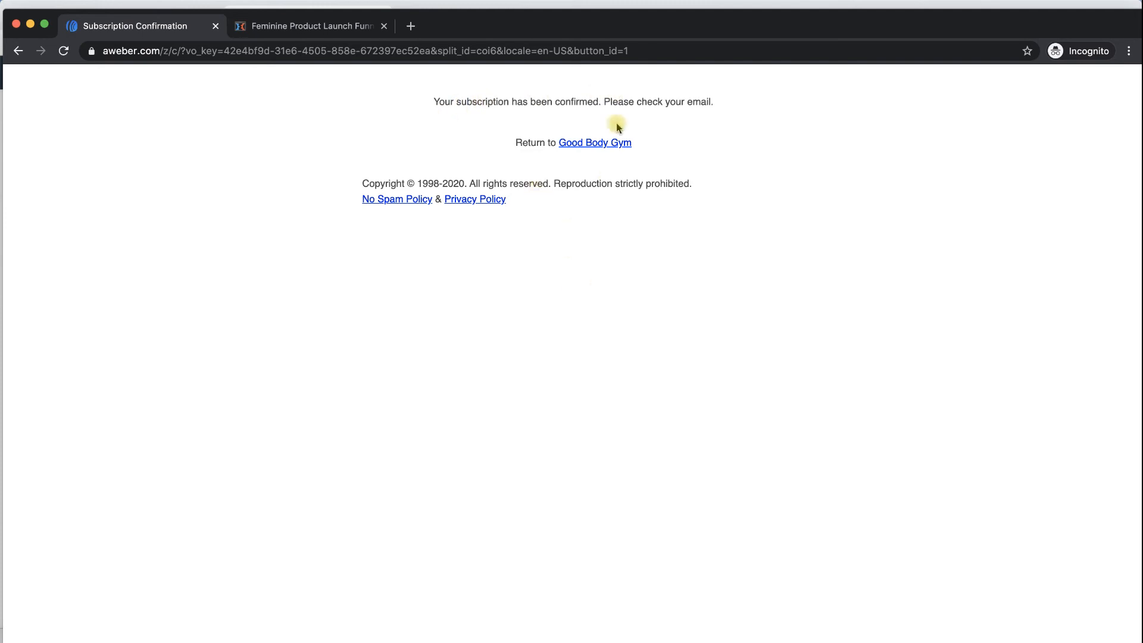
key(super+bracketleft)
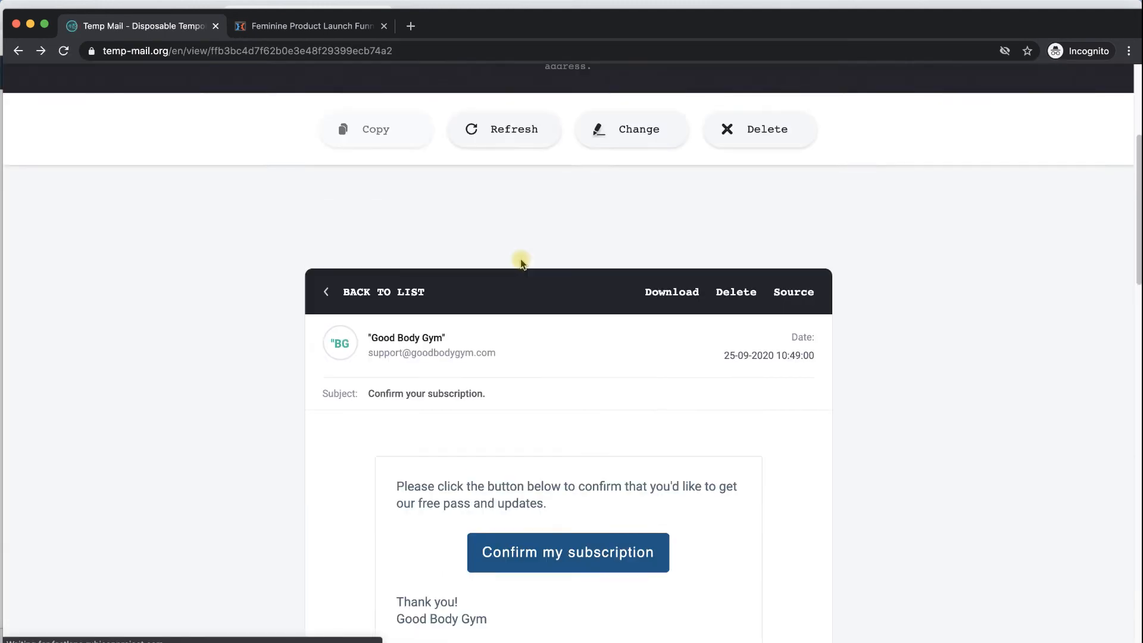
click(346, 301)
- Open the 'Your free coupon is inside!' email and view the 1 Day Free Pass image
scroll(430, 316, down, 5)
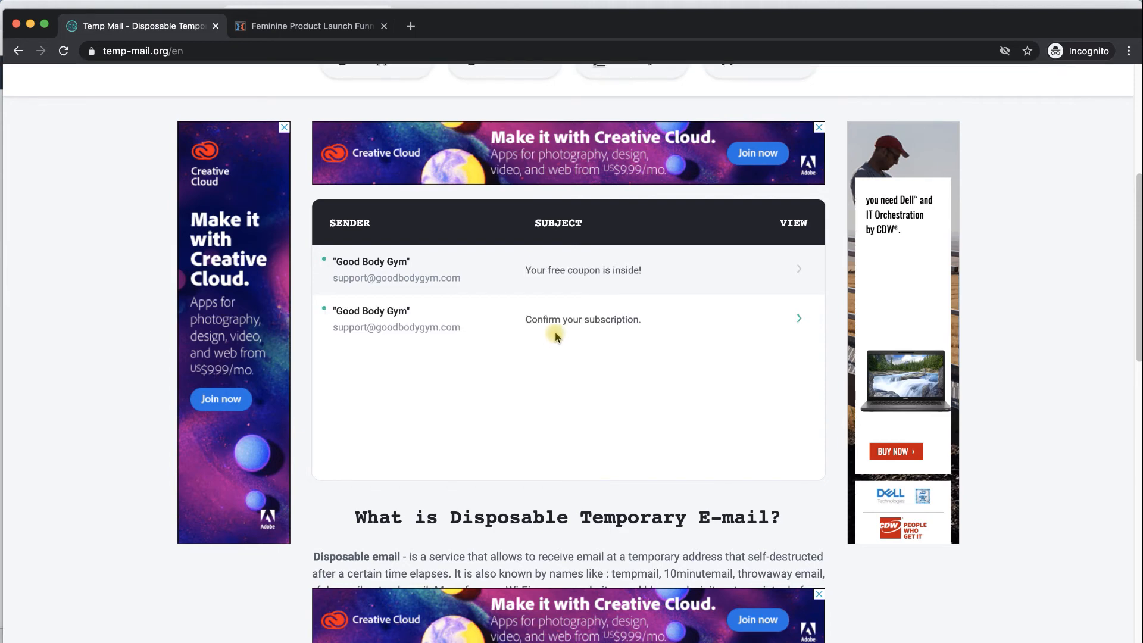
click(552, 270)
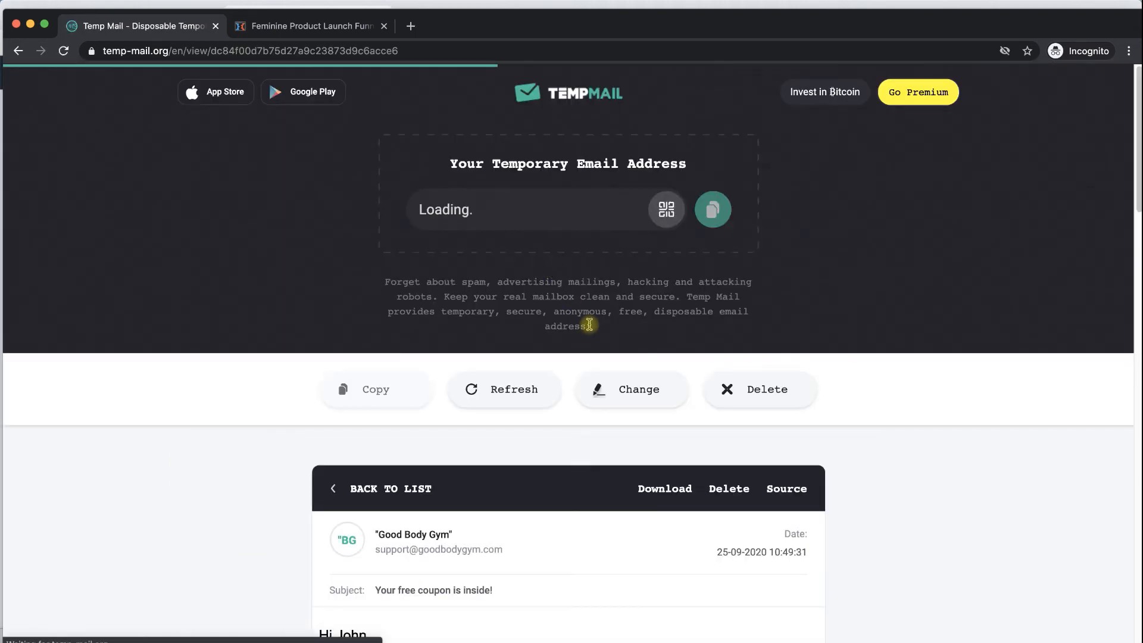
scroll(590, 327, down, 10)
scroll(622, 269, up, 4)
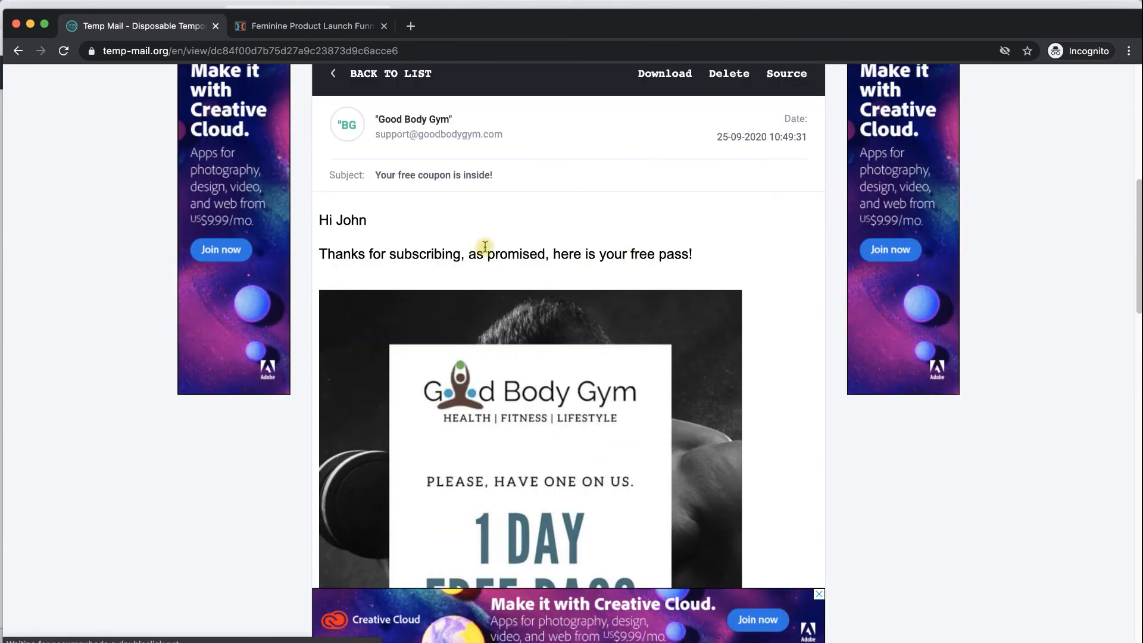
scroll(539, 238, up, 10)
scroll(484, 284, down, 8)
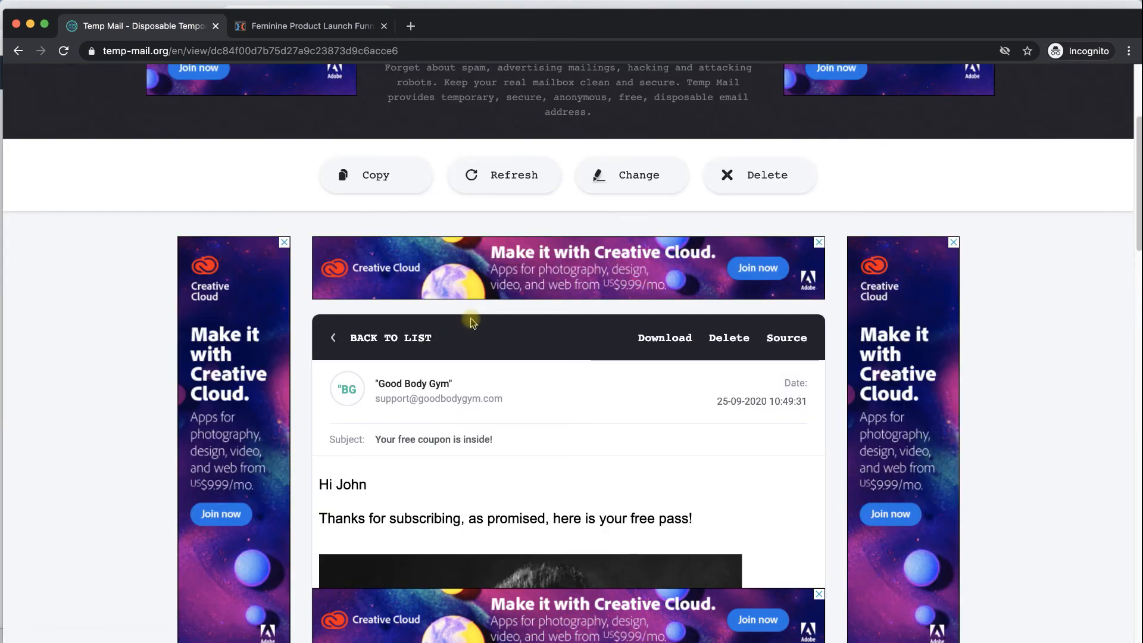
scroll(503, 246, down, 1)
scroll(503, 246, down, 2)
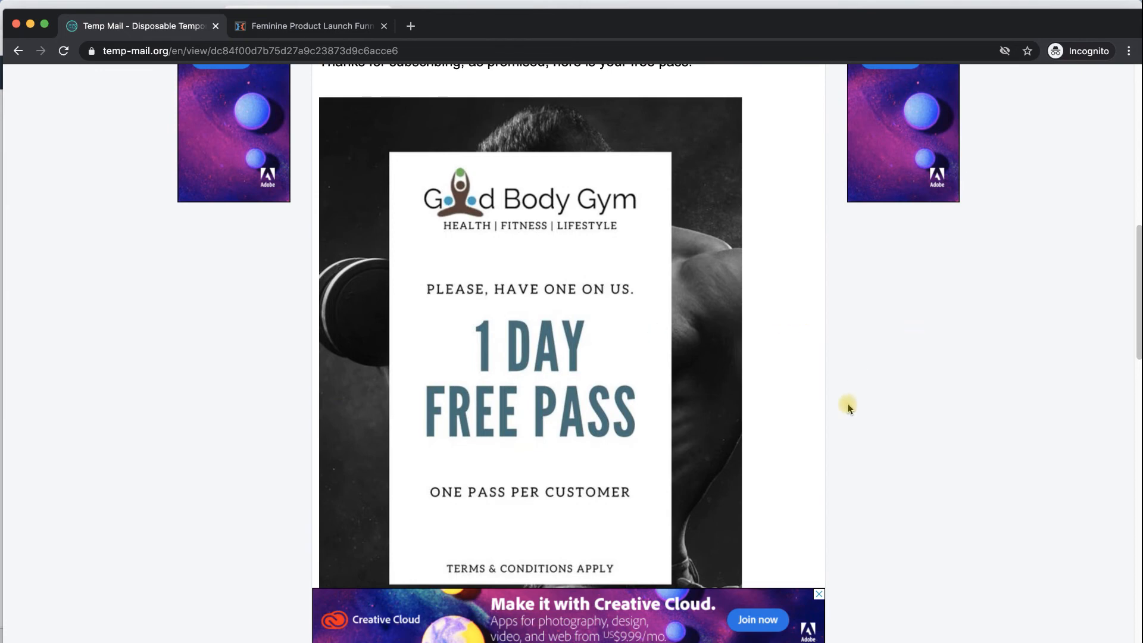
scroll(767, 379, up, 10)
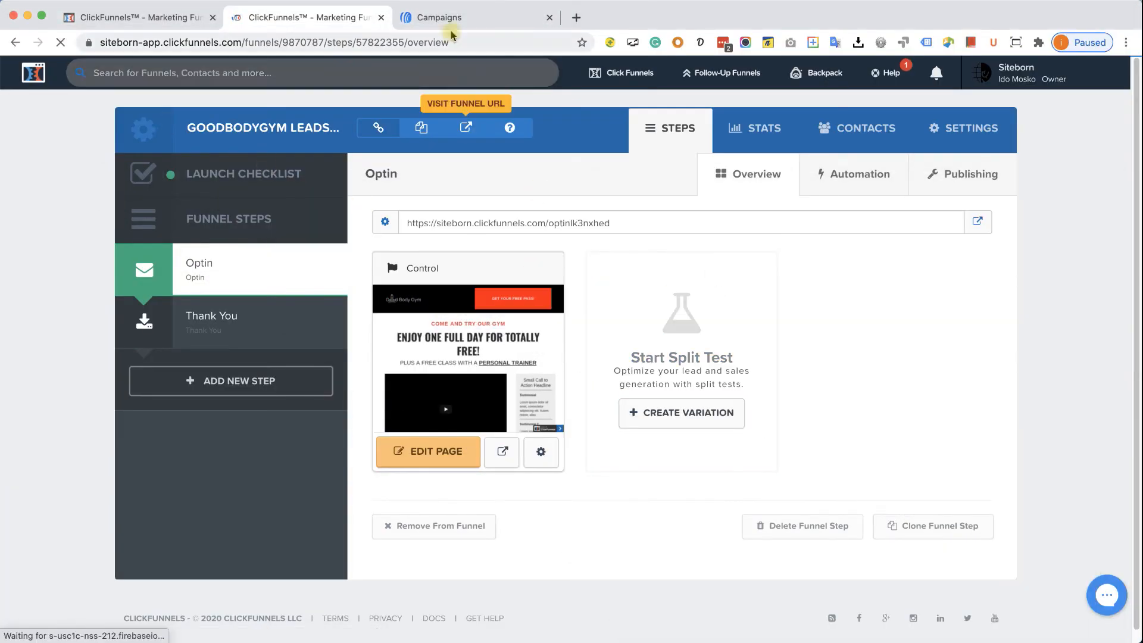
- Open Subscribers > Manage Subscribers in AWeber to see the new Funnel signups contact
click(440, 18)
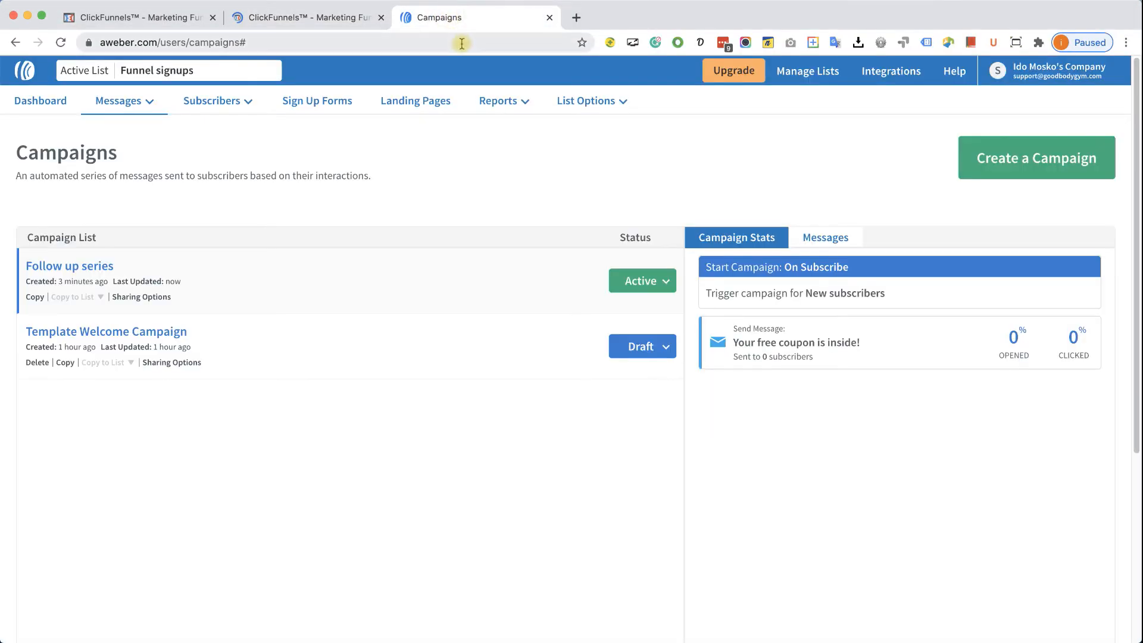
click(238, 101)
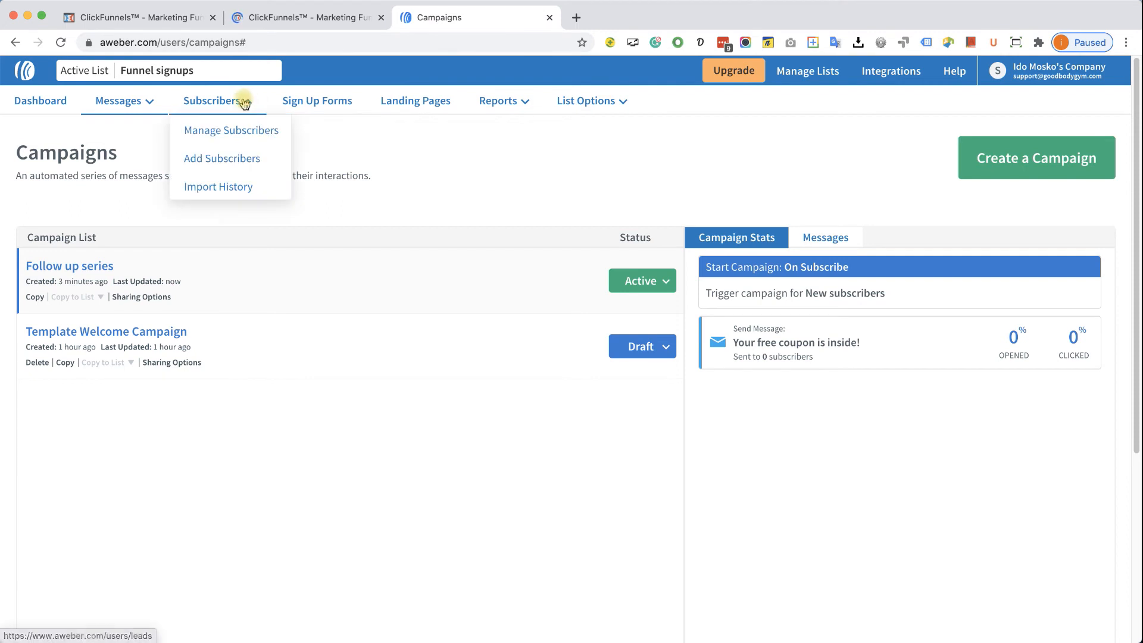
click(231, 130)
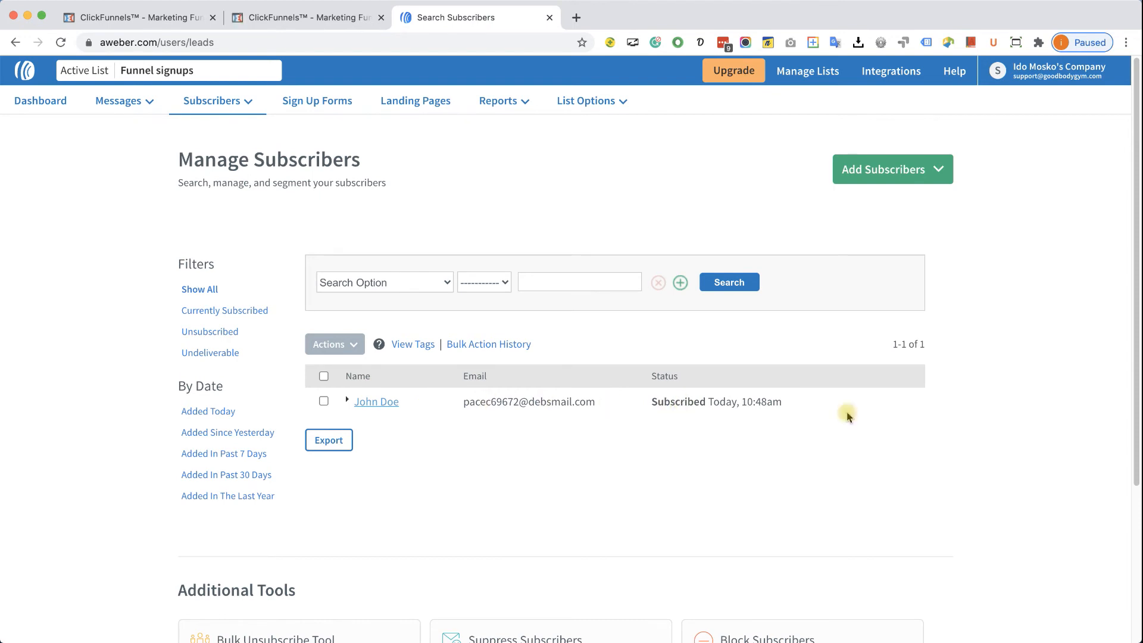
- Load goodbodygym.com and open the WordPress Menus editor from the admin bar
click(456, 43)
text(good)
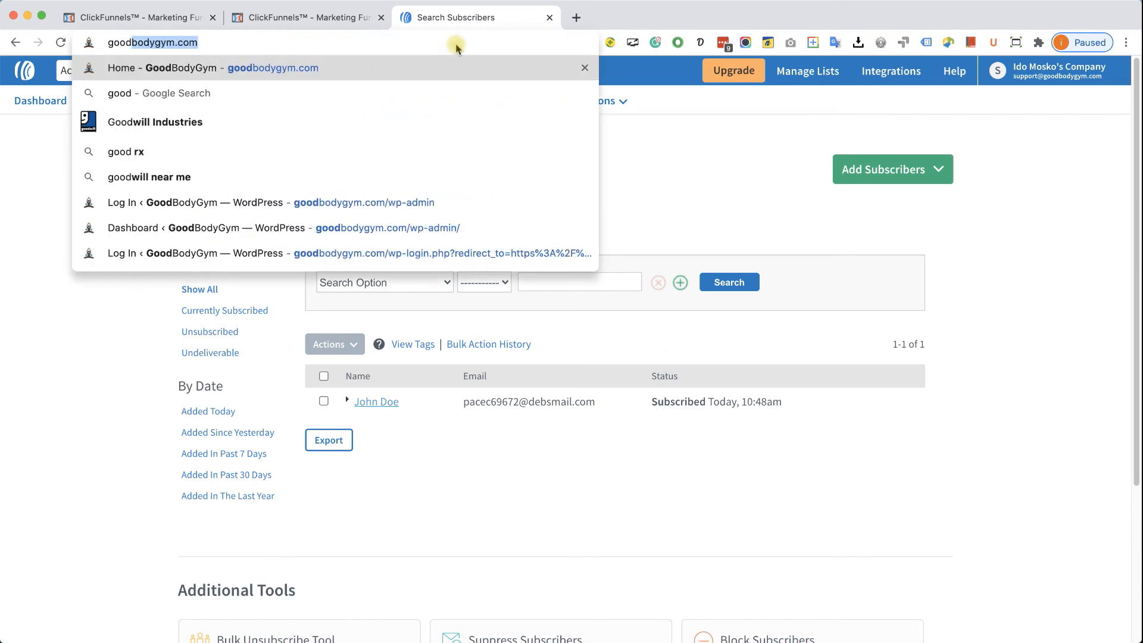
key(Return)
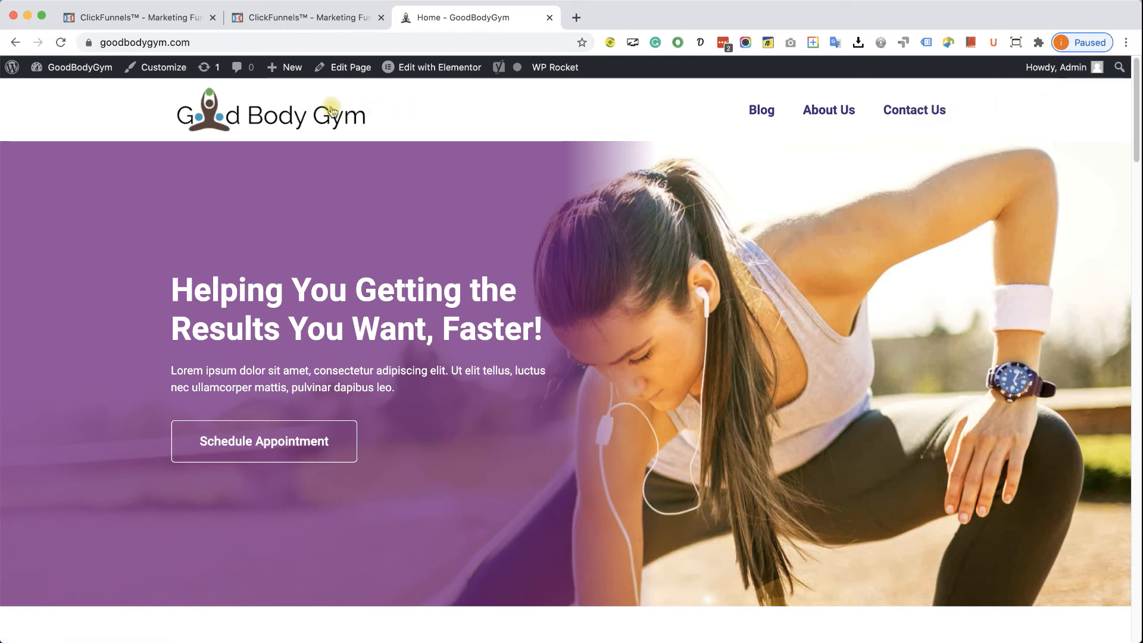
mouse_move(80, 69)
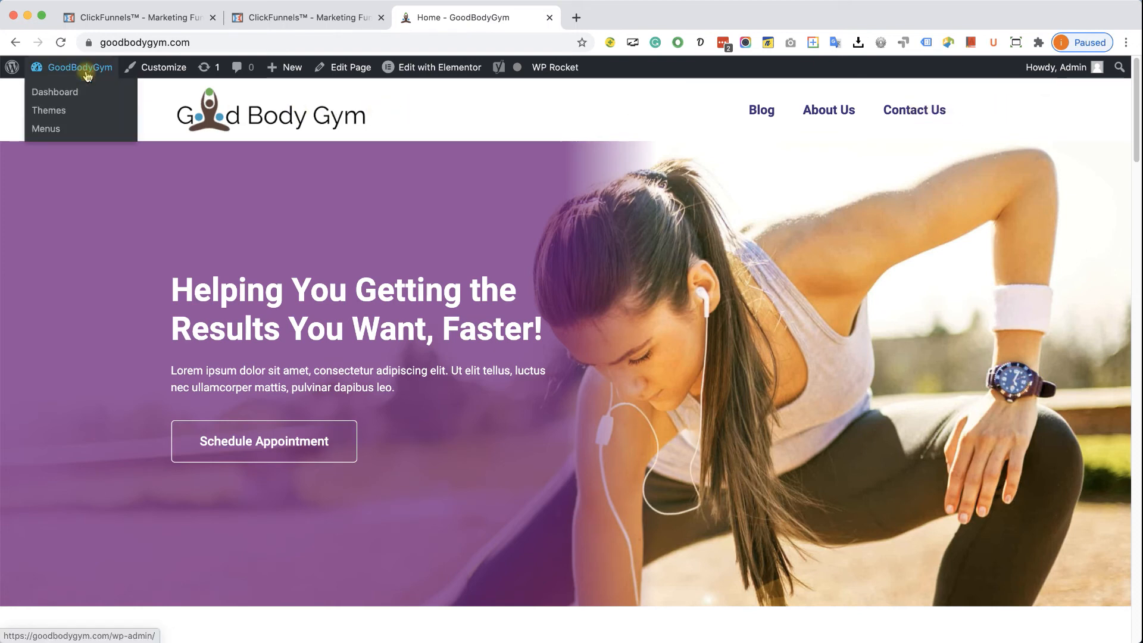
click(64, 131)
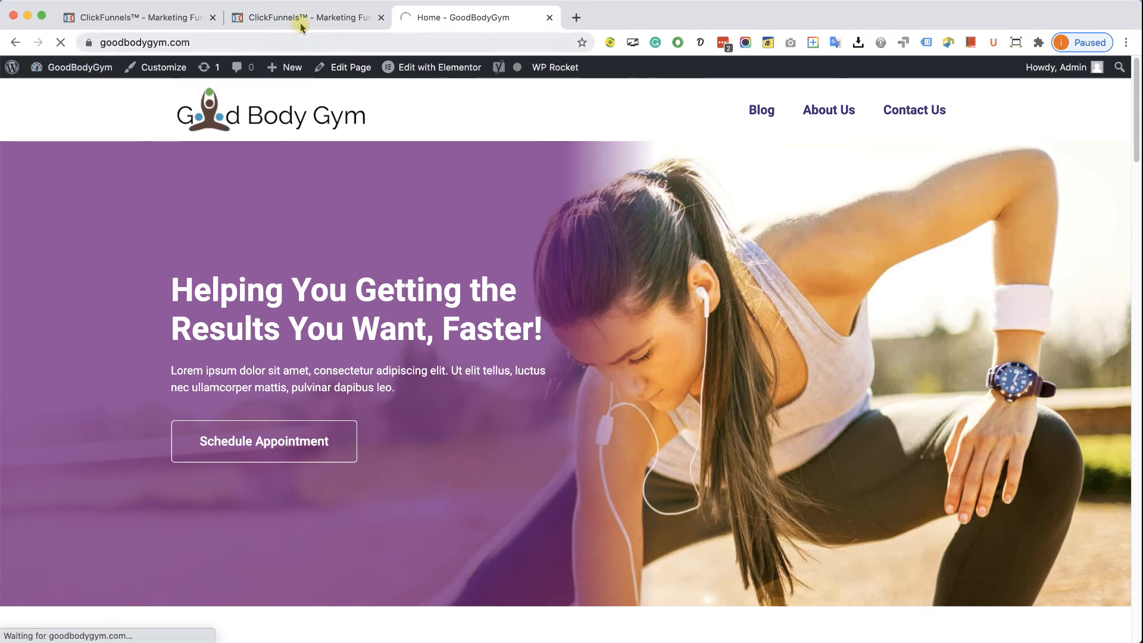
- Copy the optin funnel's Visit Funnel URL link address from ClickFunnels
click(317, 19)
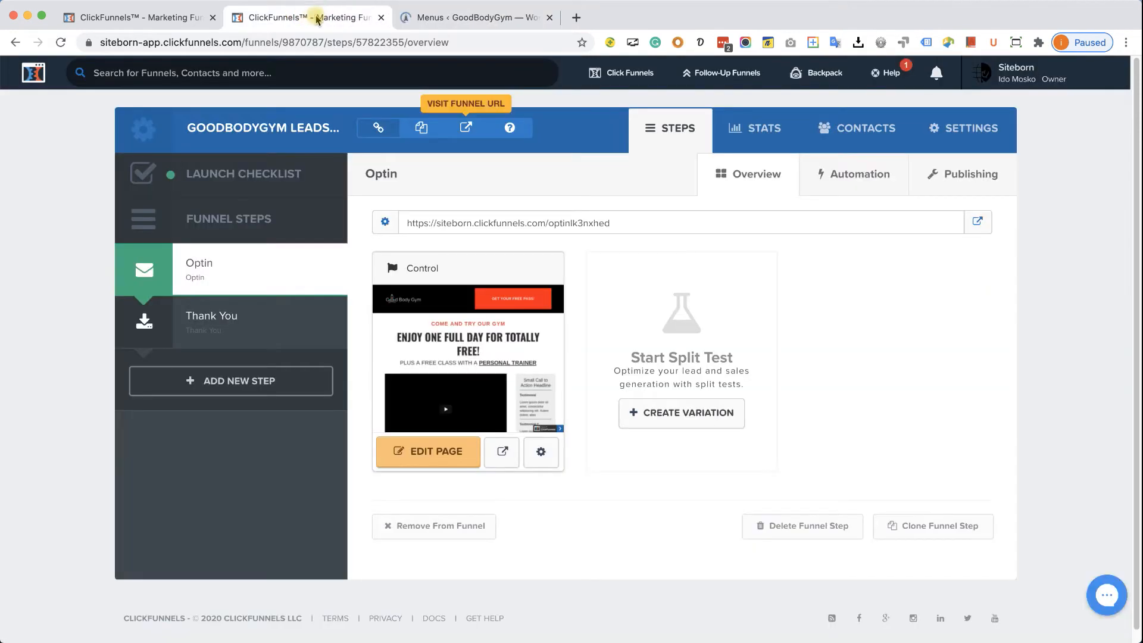
right_click(458, 131)
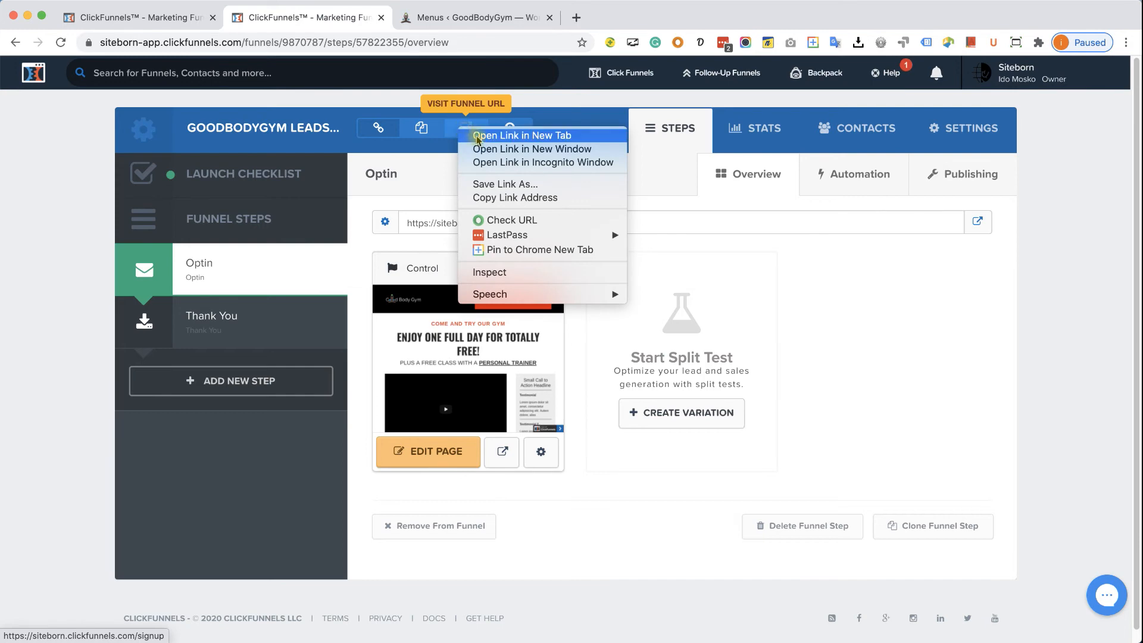
click(549, 202)
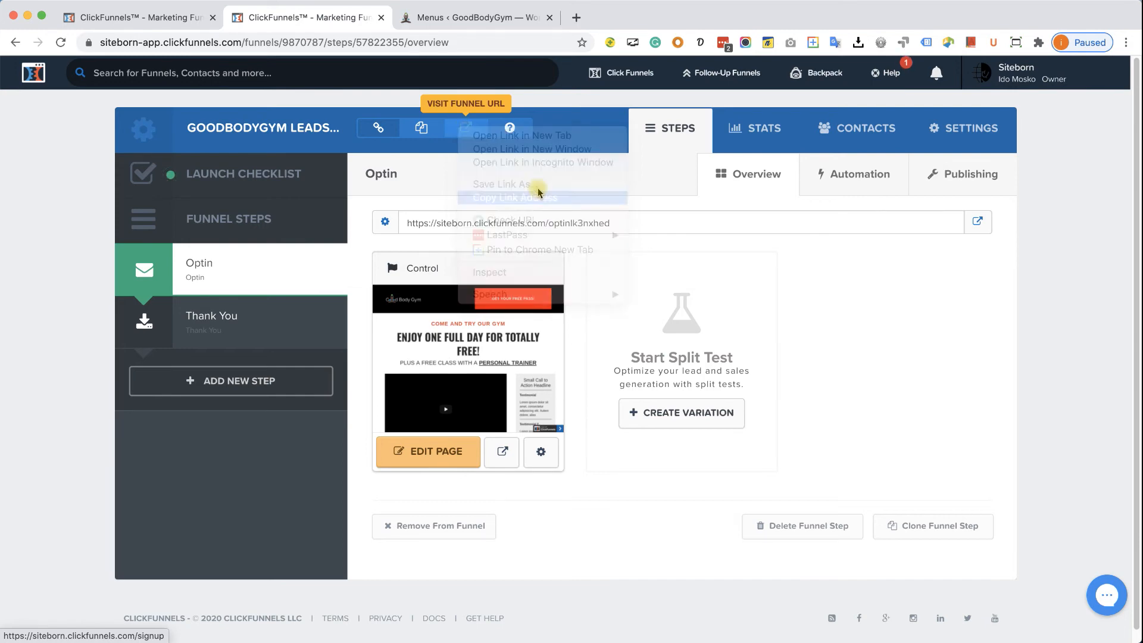
click(483, 17)
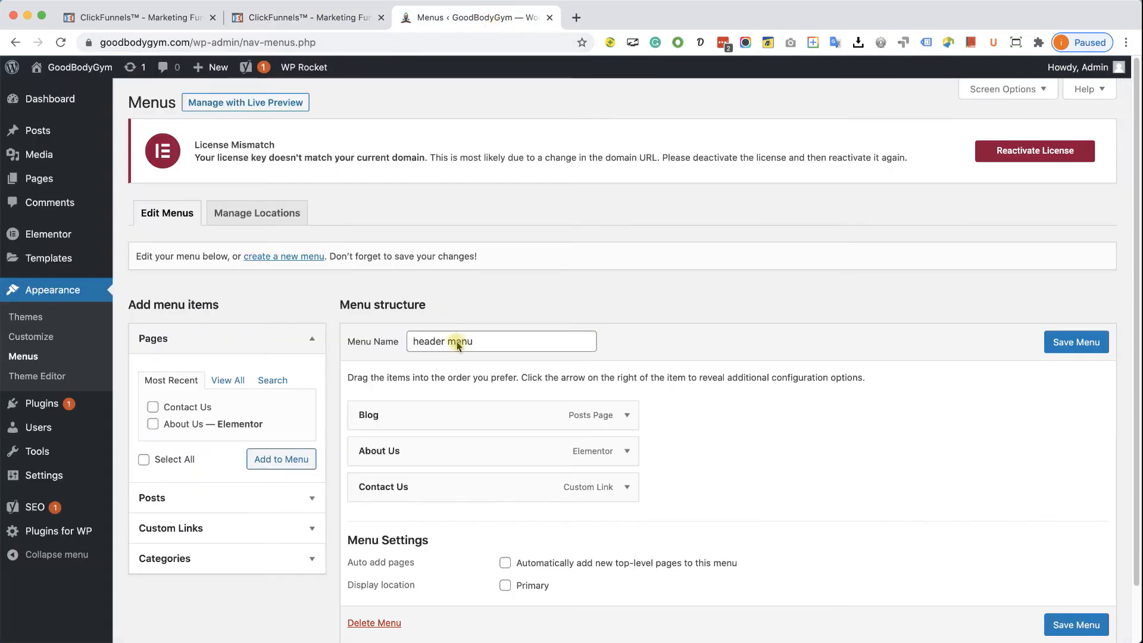
- Add a 'FREE WORKOUT!' custom link with the funnel URL to the header menu and save it
scroll(459, 341, down, 2)
click(236, 466)
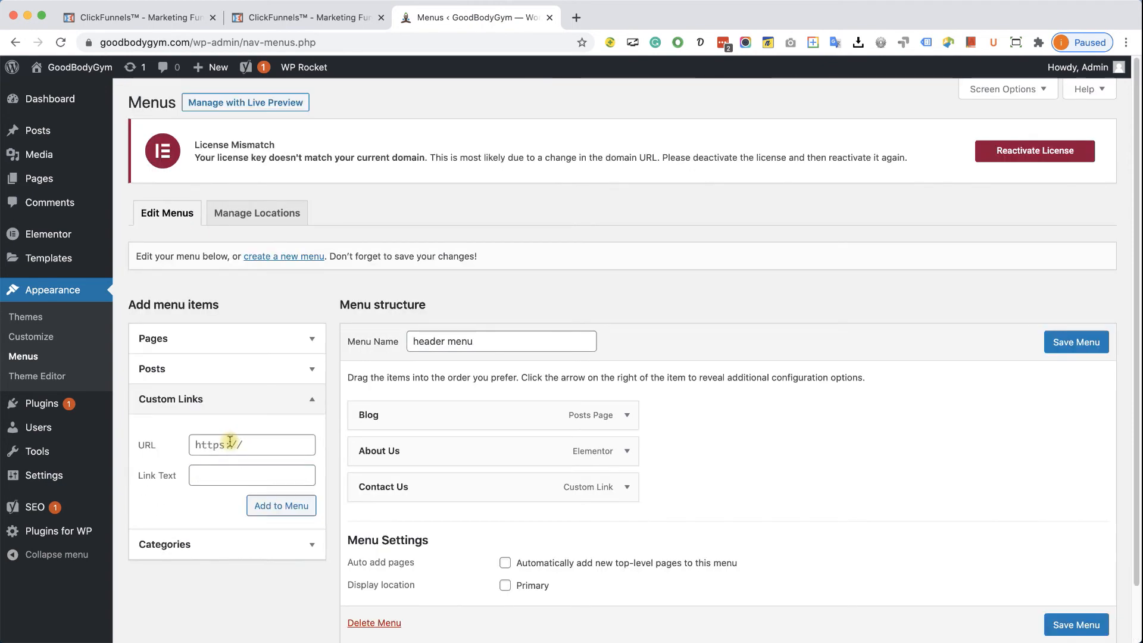
click(265, 444)
key(super+v)
click(252, 476)
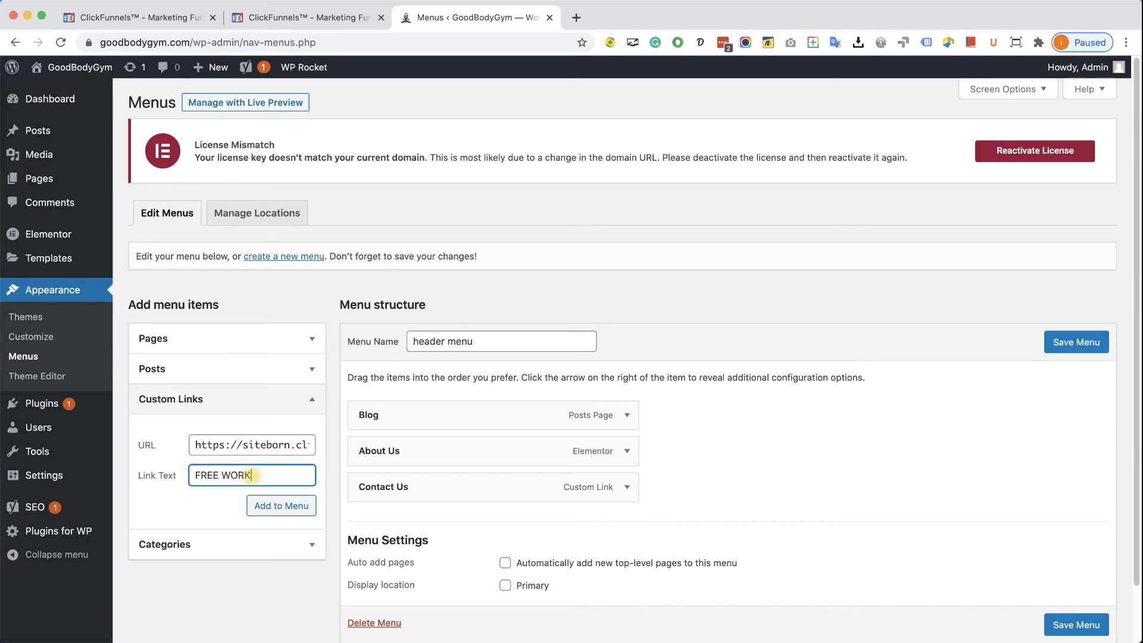
text(FREE WORKOUT!)
click(272, 506)
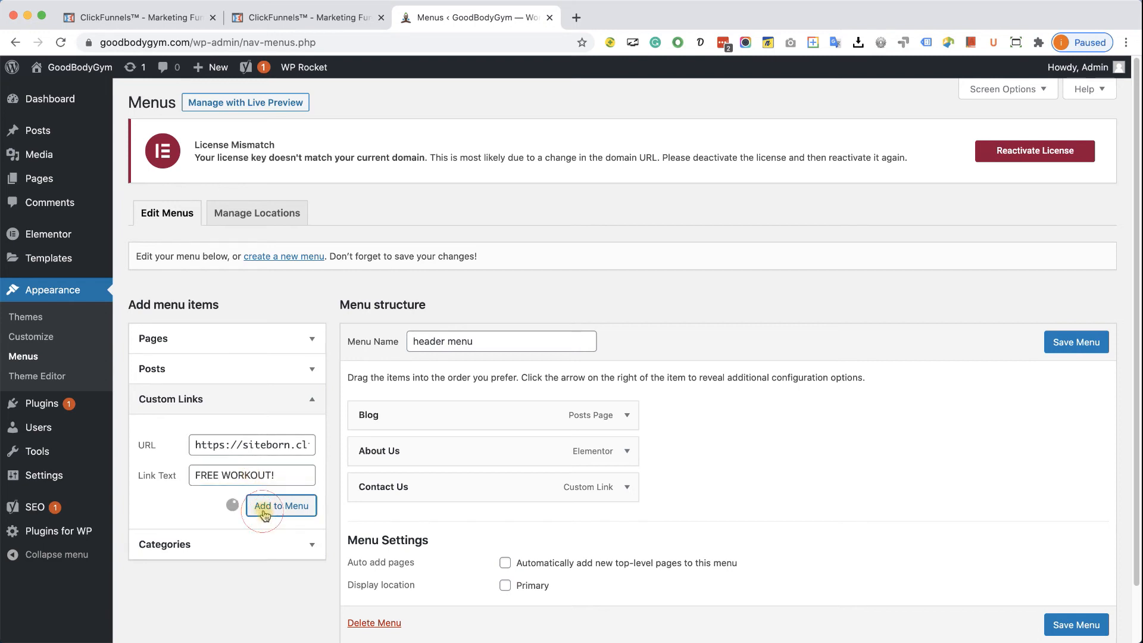
click(1071, 348)
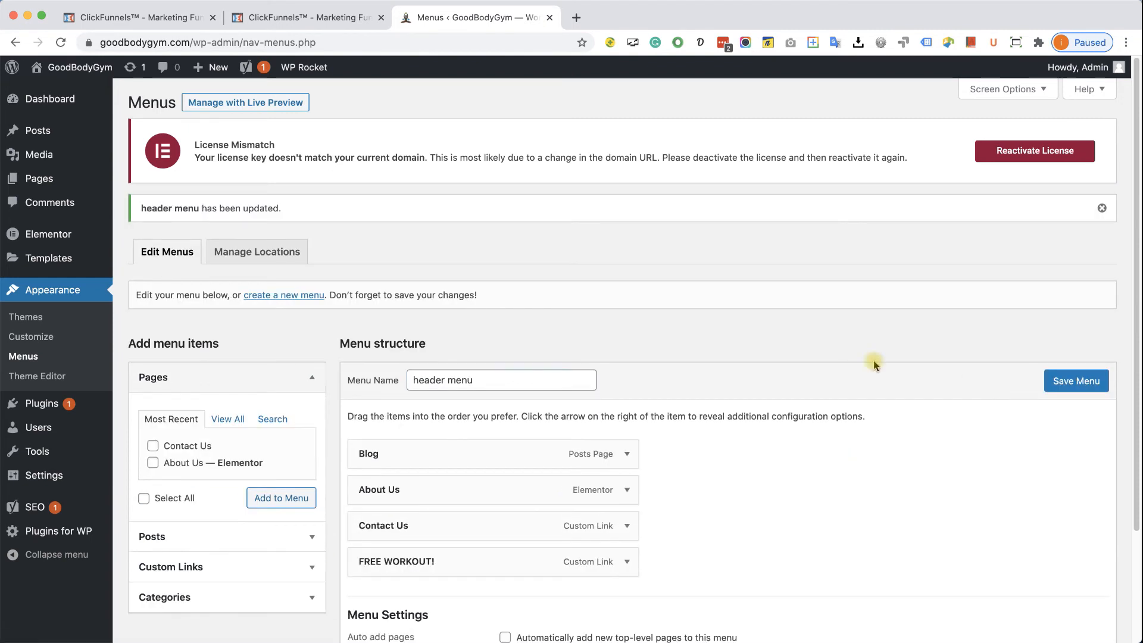
- Visit the site and test that FREE WORKOUT! opens the optin page
mouse_move(77, 68)
click(82, 92)
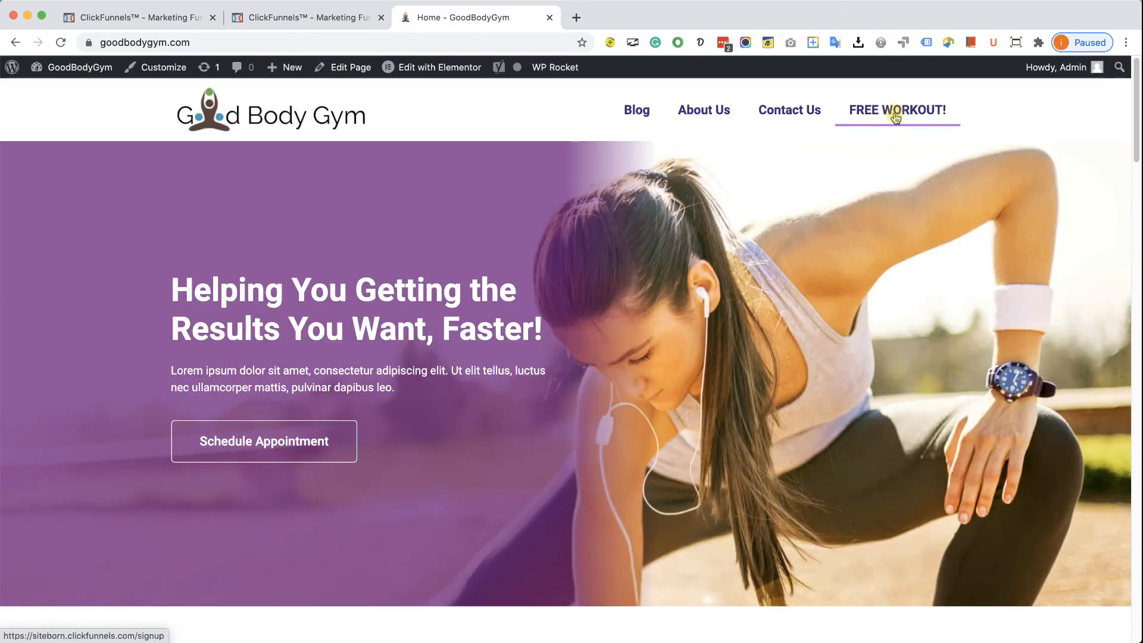
click(895, 116)
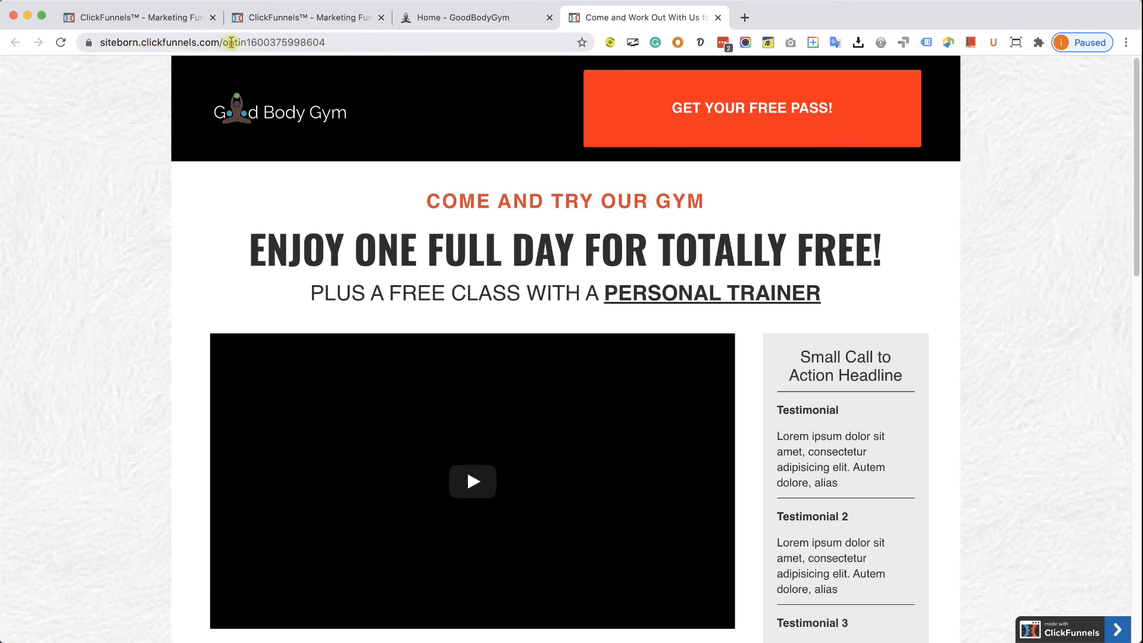
click(718, 18)
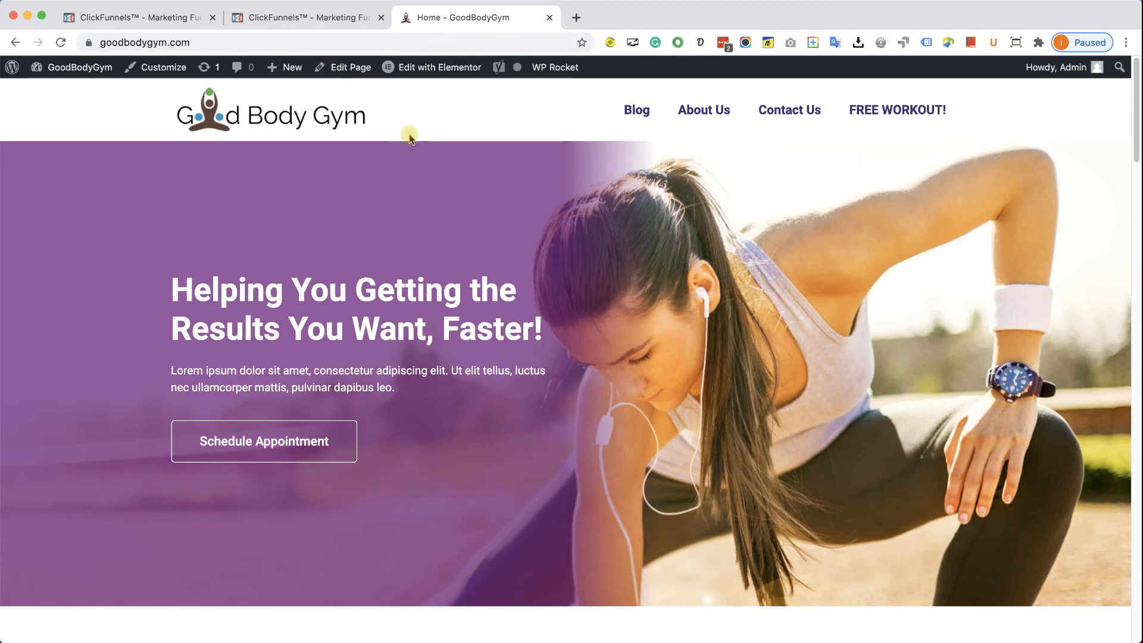
- Search Plugins > Add New for 'click', then install and activate the ClickFunnels plugin
click(75, 91)
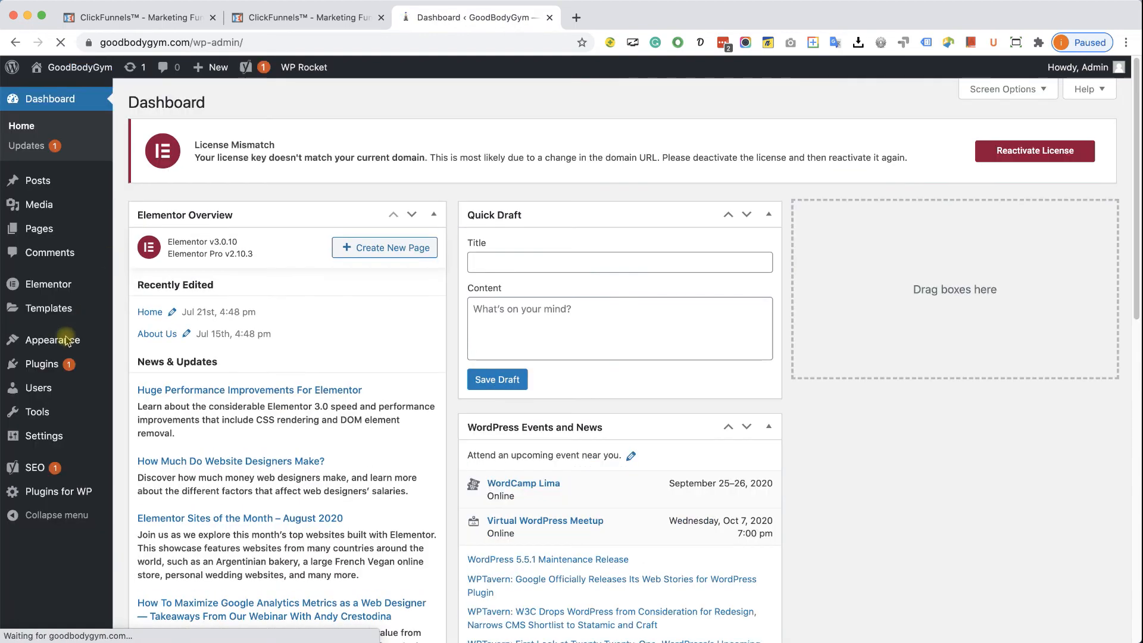
mouse_move(50, 372)
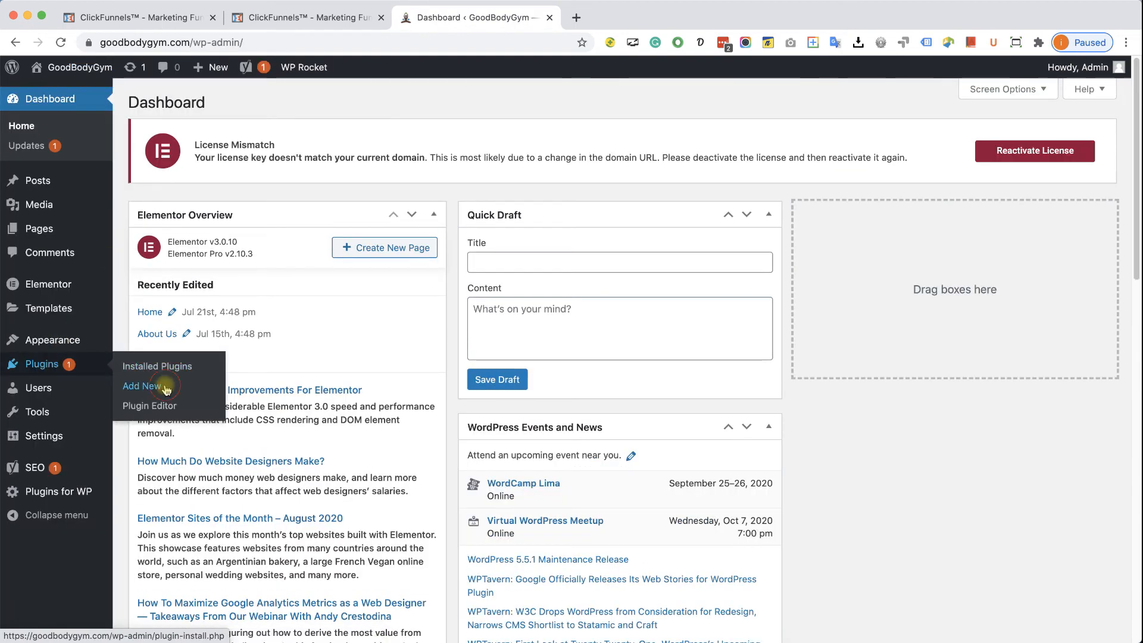
click(166, 390)
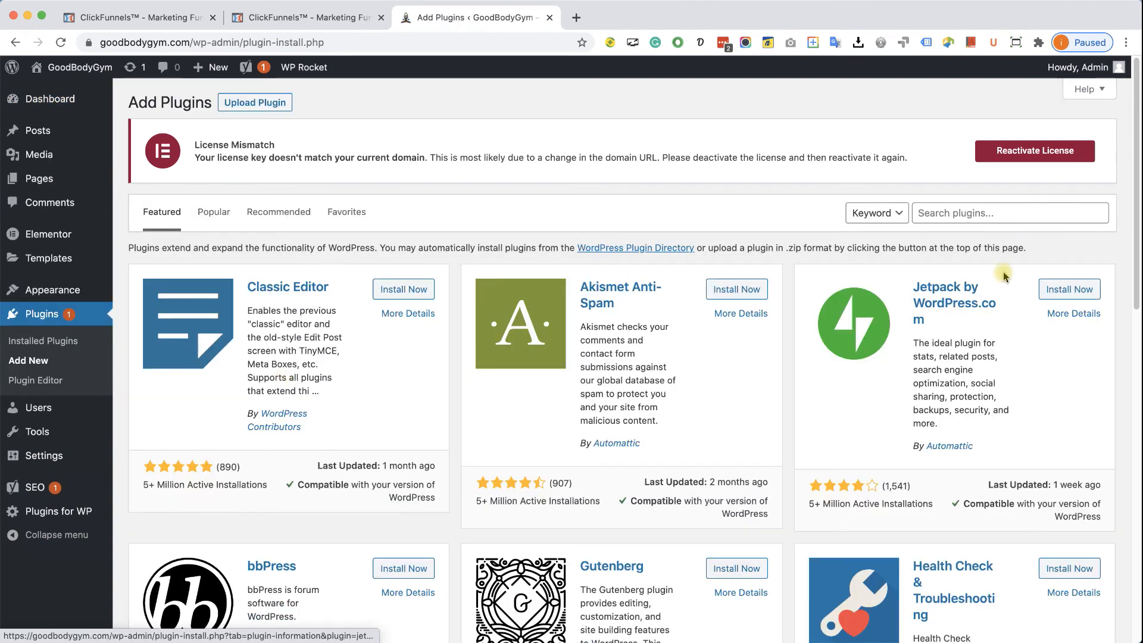
click(966, 213)
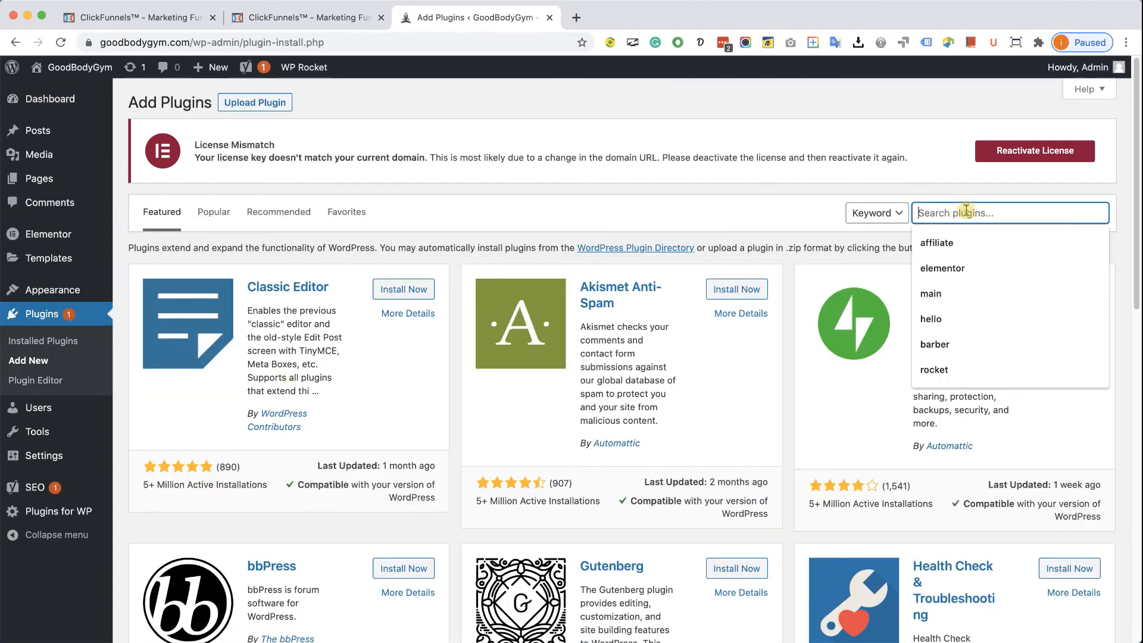
text(clickfunnels)
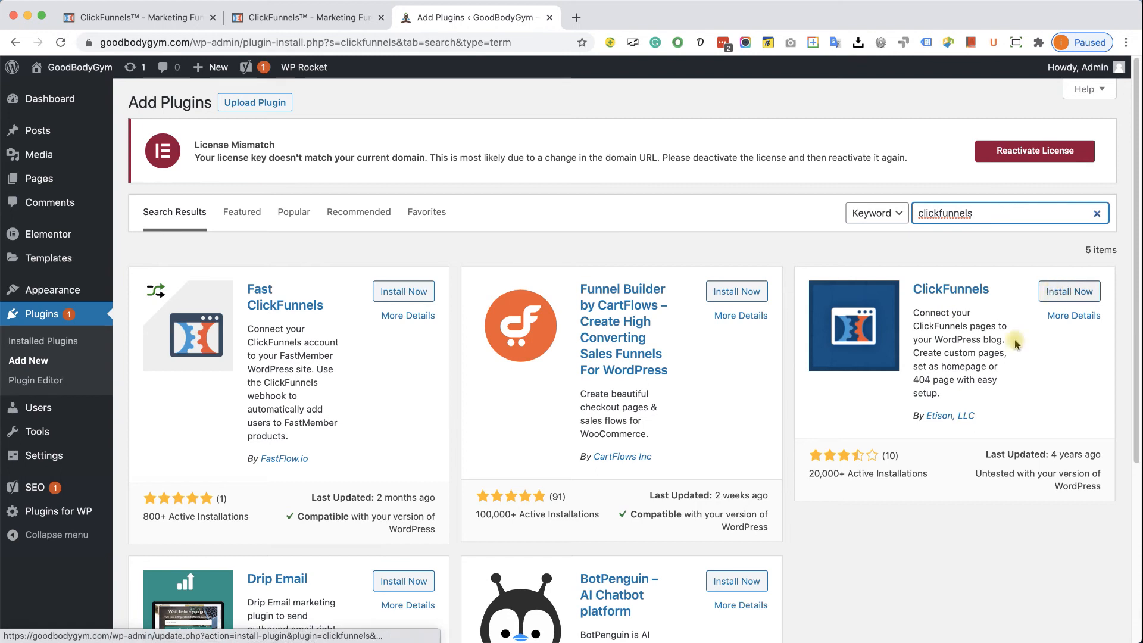
click(1049, 291)
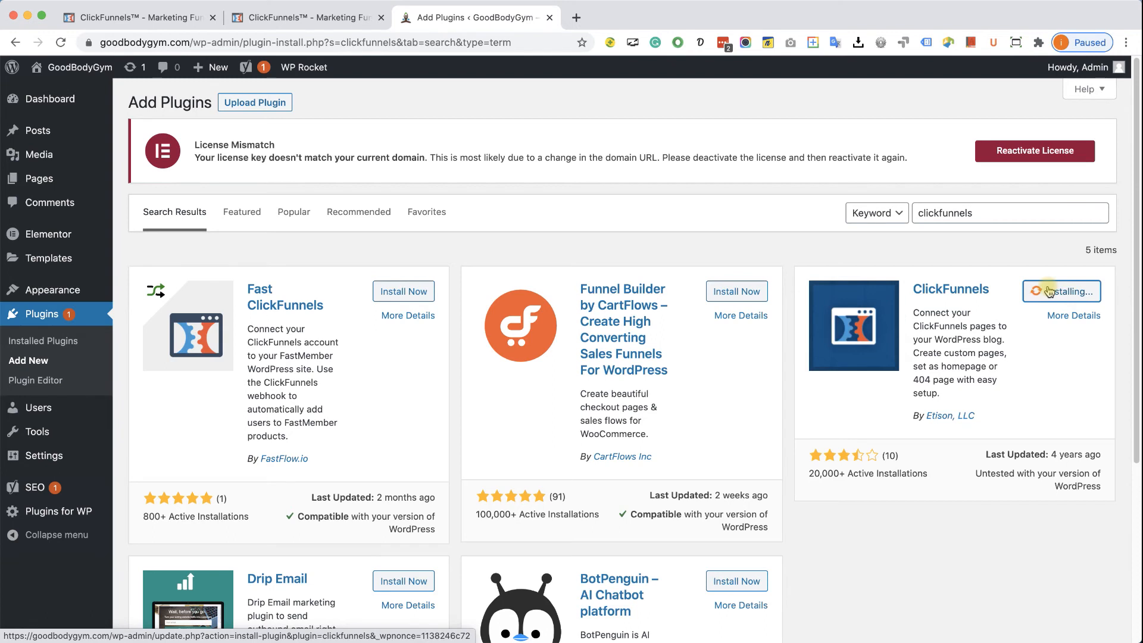
click(1069, 295)
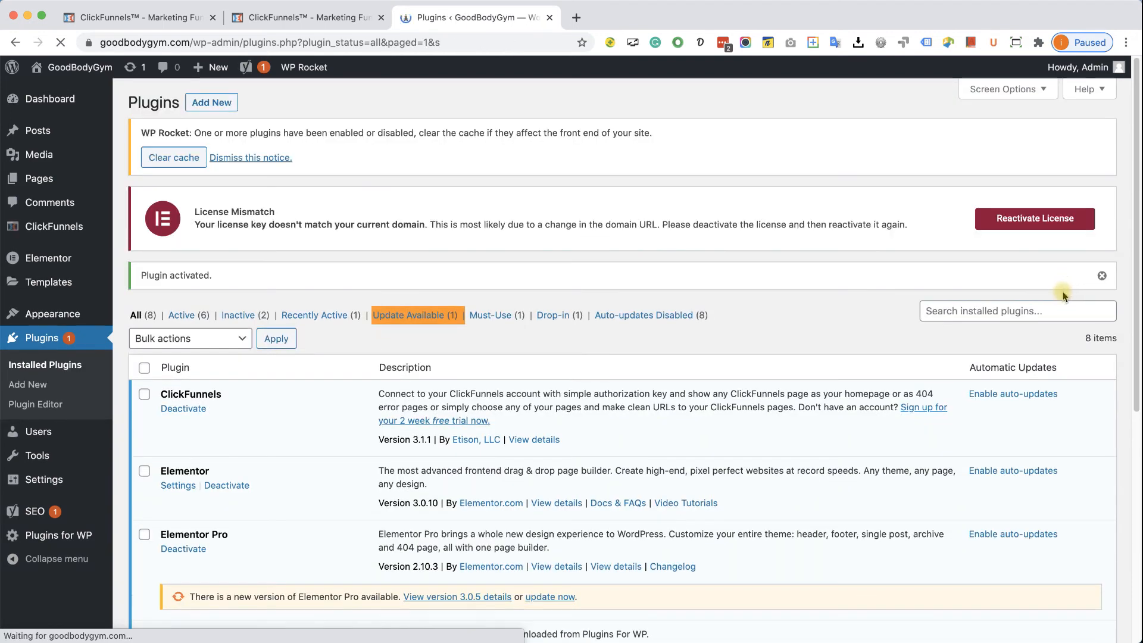
mouse_move(64, 231)
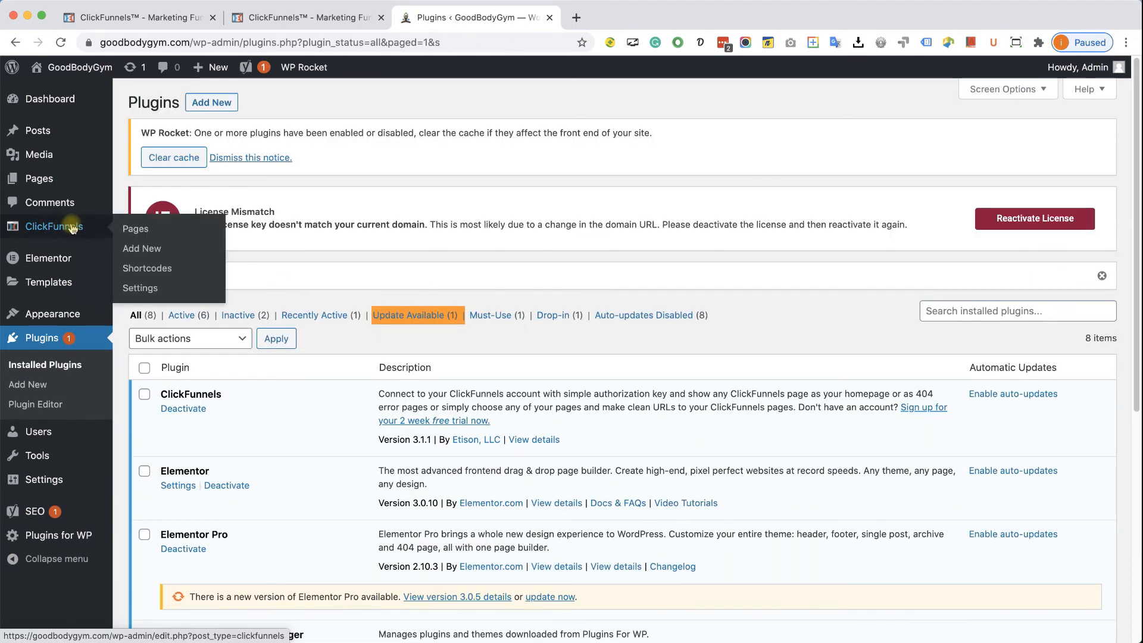
- Enter the ClickFunnels account email in the plugin's Settings page
click(156, 290)
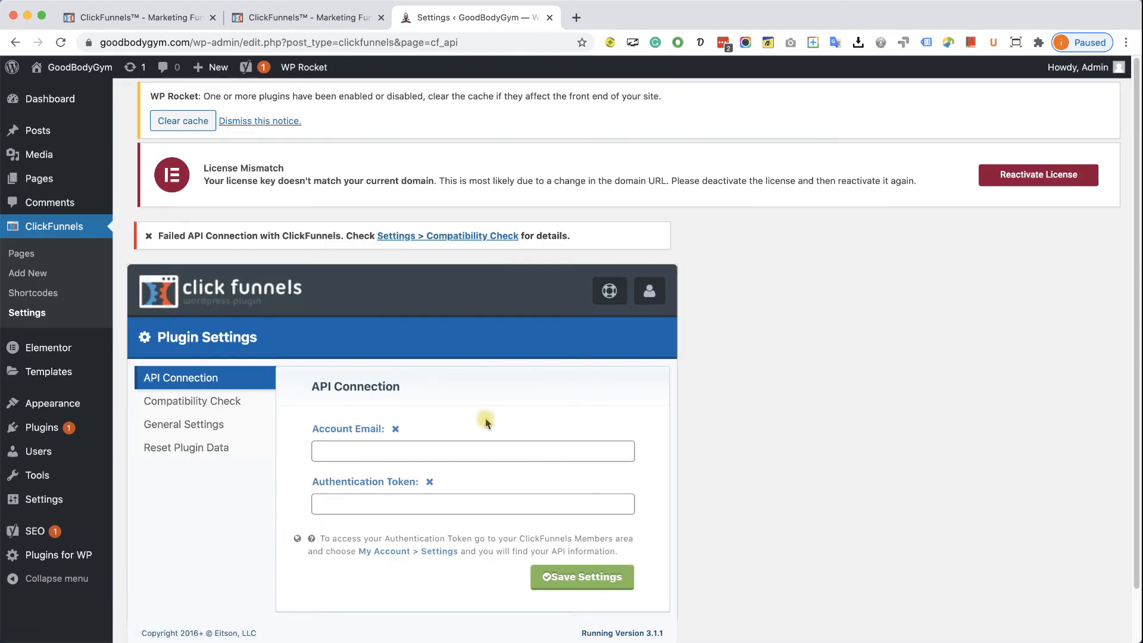
scroll(476, 413, down, 2)
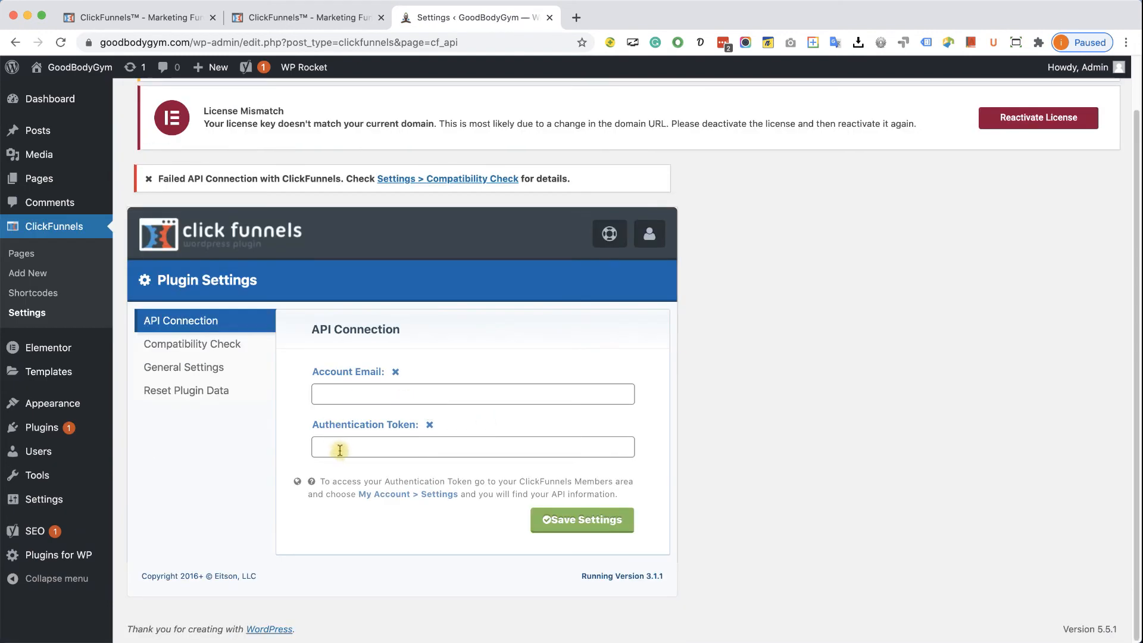
click(340, 391)
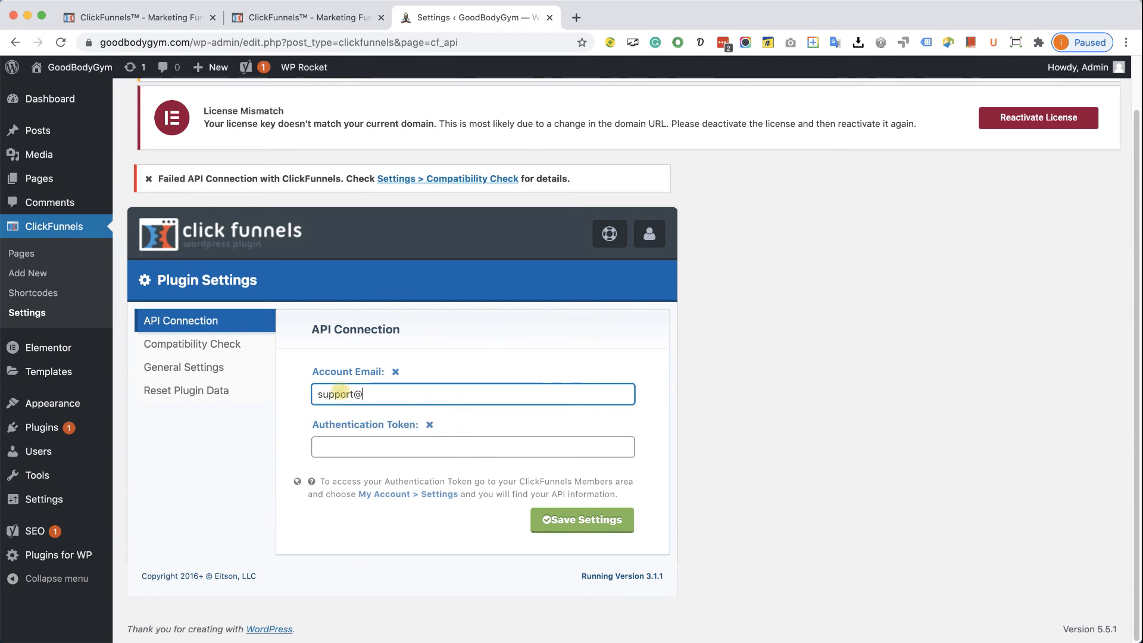
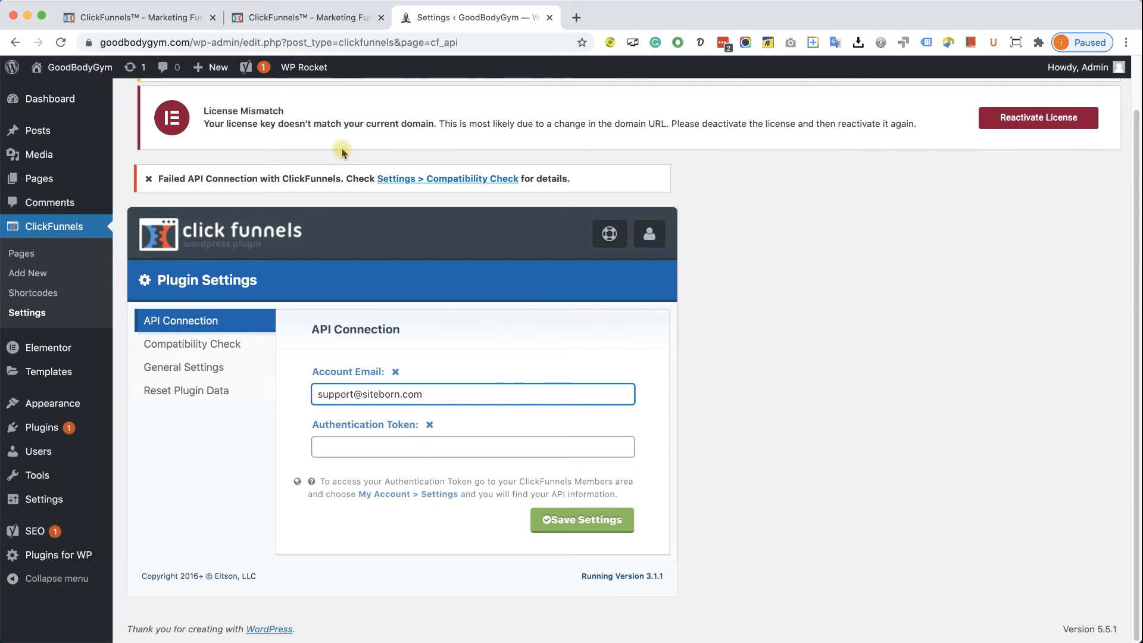
- Copy the WordPress API key from ClickFunnels Account Settings
click(156, 18)
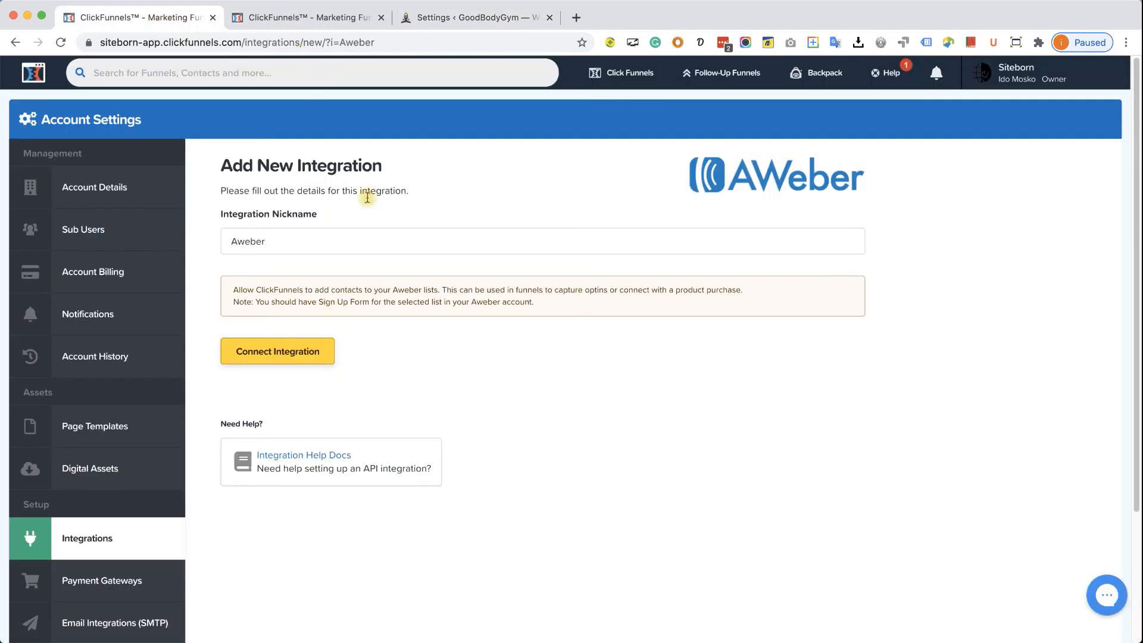
click(1019, 73)
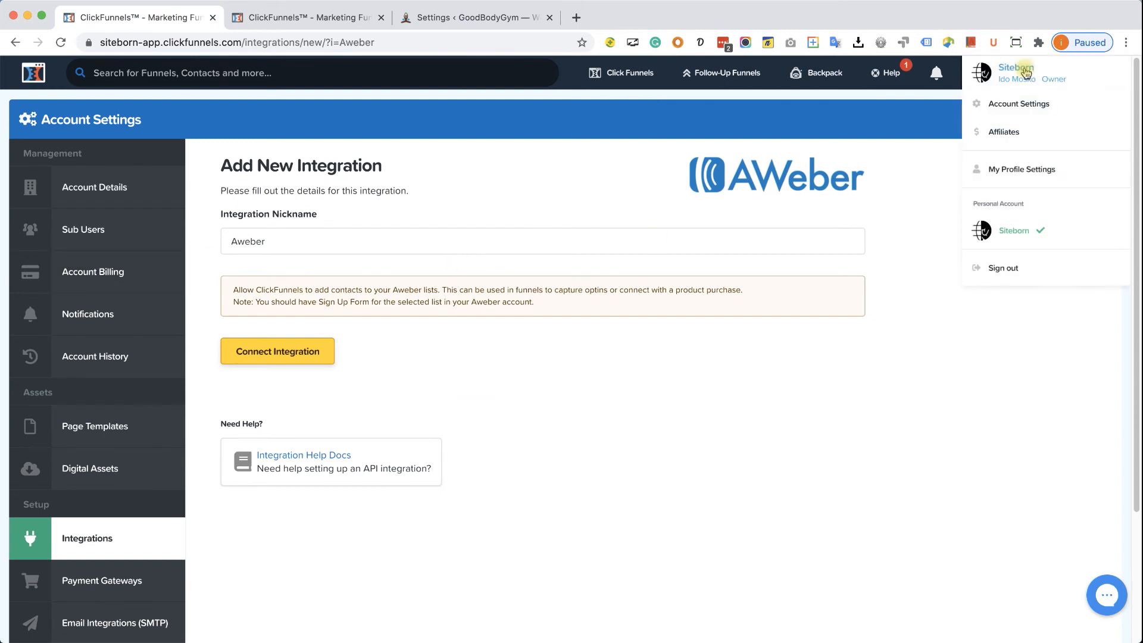
click(1021, 104)
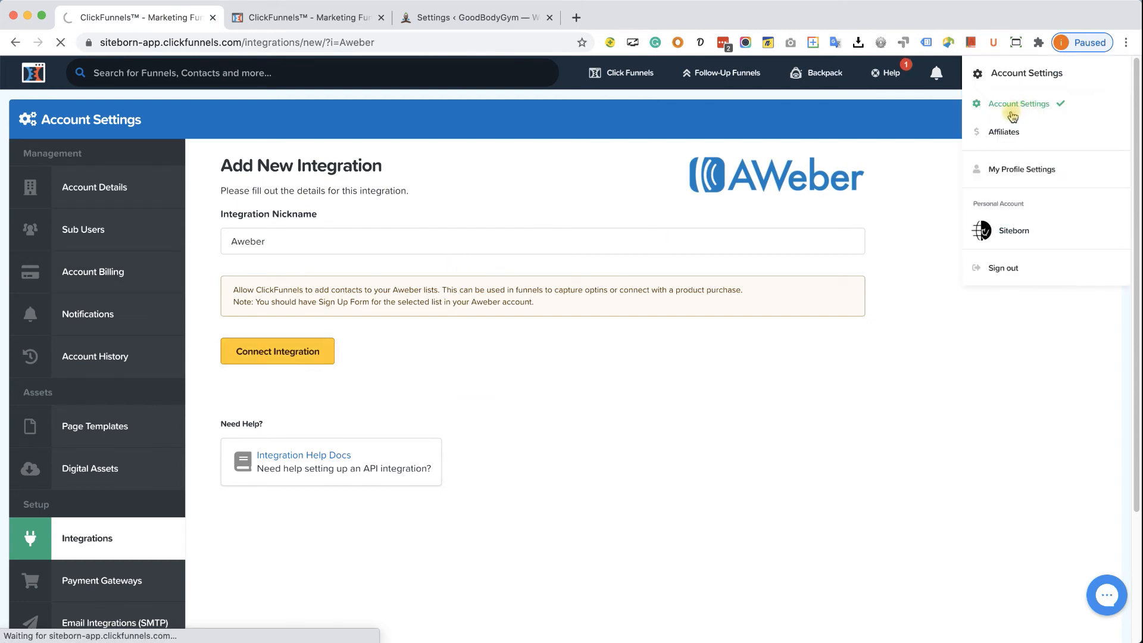
scroll(613, 357, down, 10)
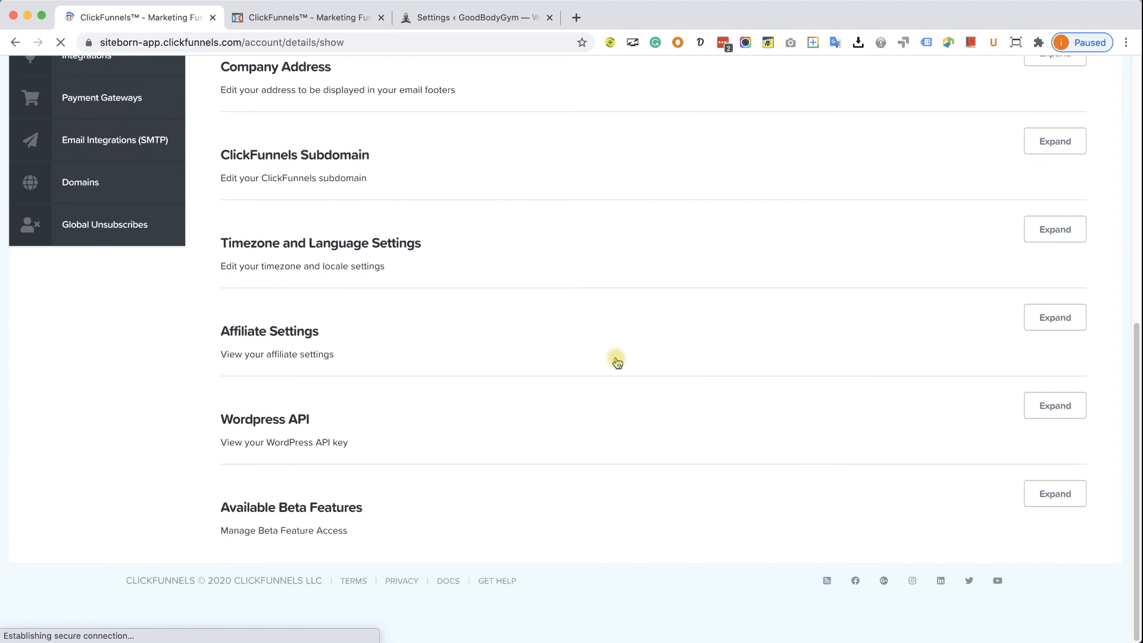
click(1064, 405)
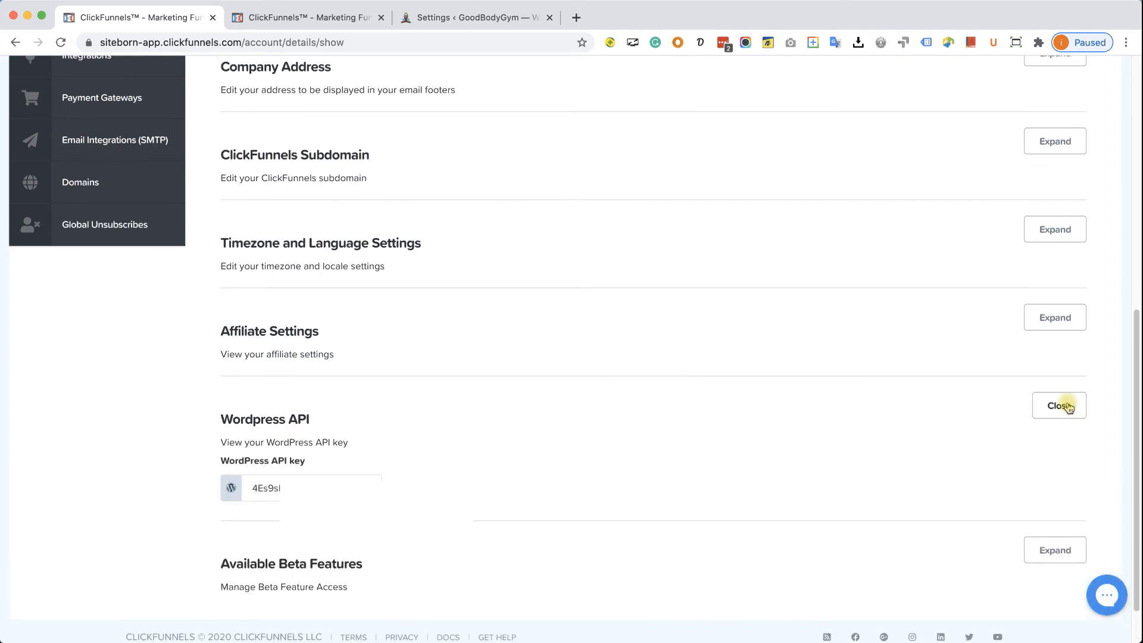
double_click(288, 485)
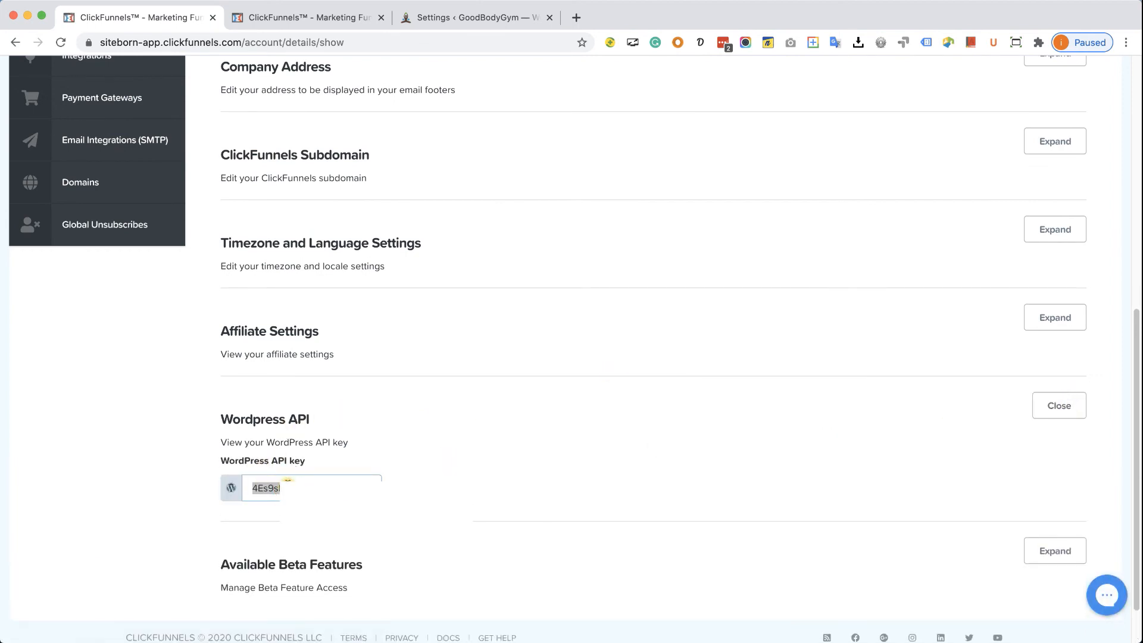
right_click(288, 485)
click(332, 497)
- Paste the API key into the plugin settings, save, and check Compatibility
click(423, 17)
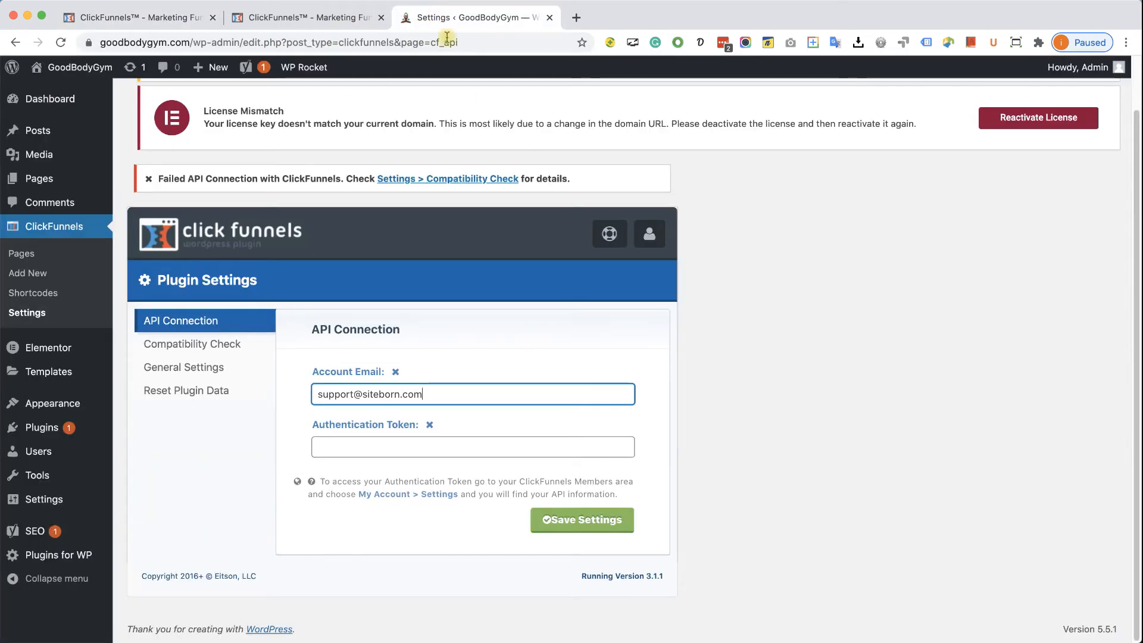
click(462, 451)
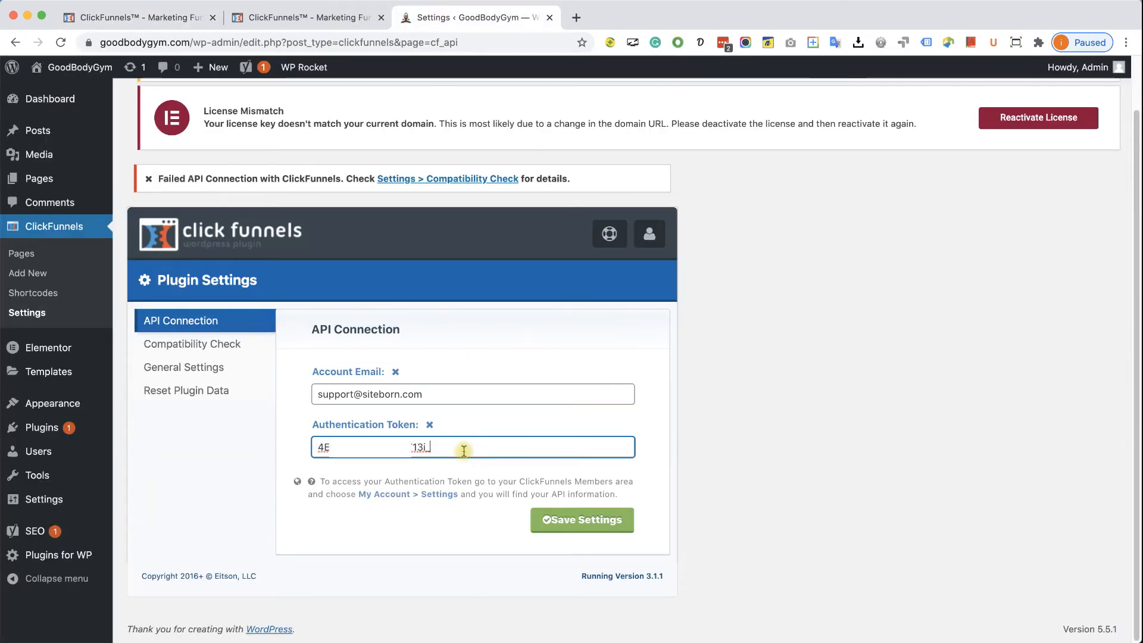
click(580, 528)
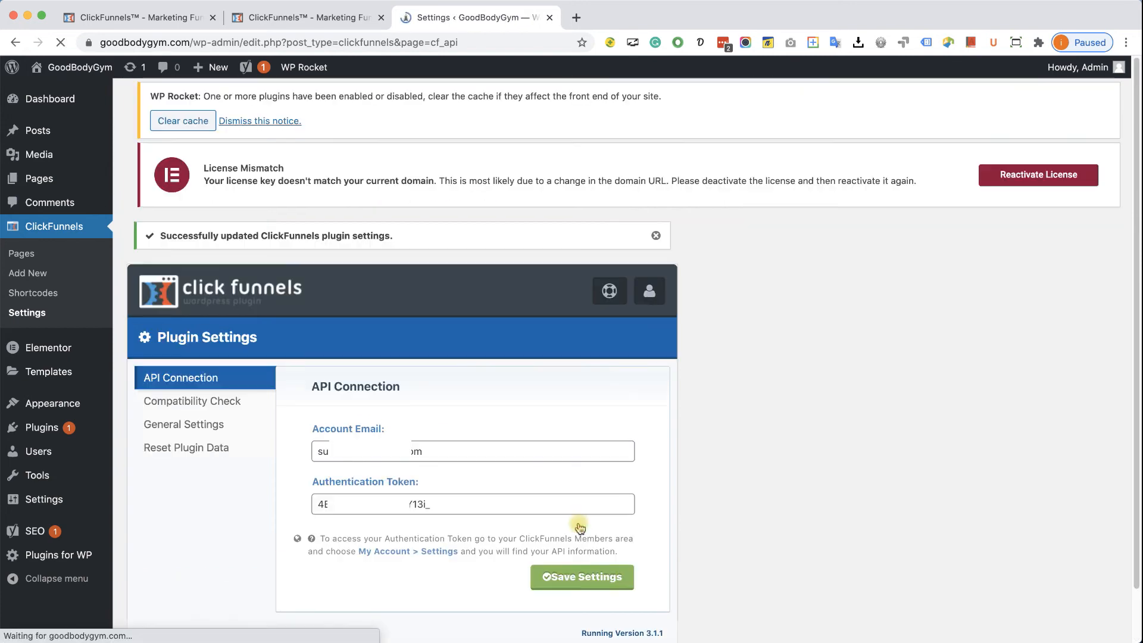
click(215, 408)
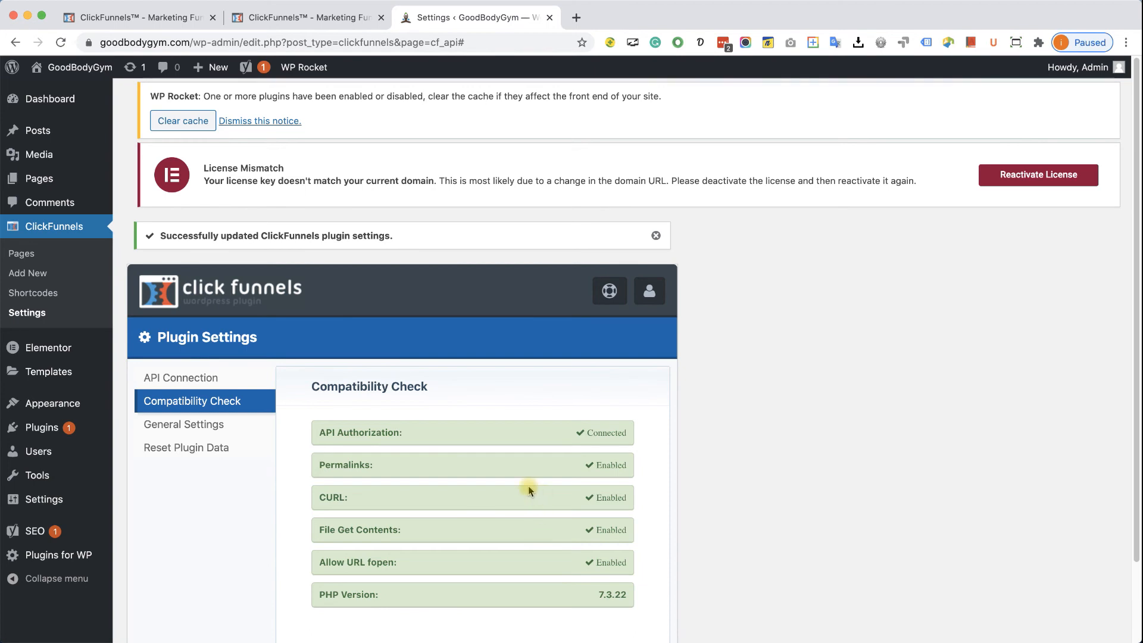
- Start a new ClickFunnels page from the plugin's Pages list
click(34, 256)
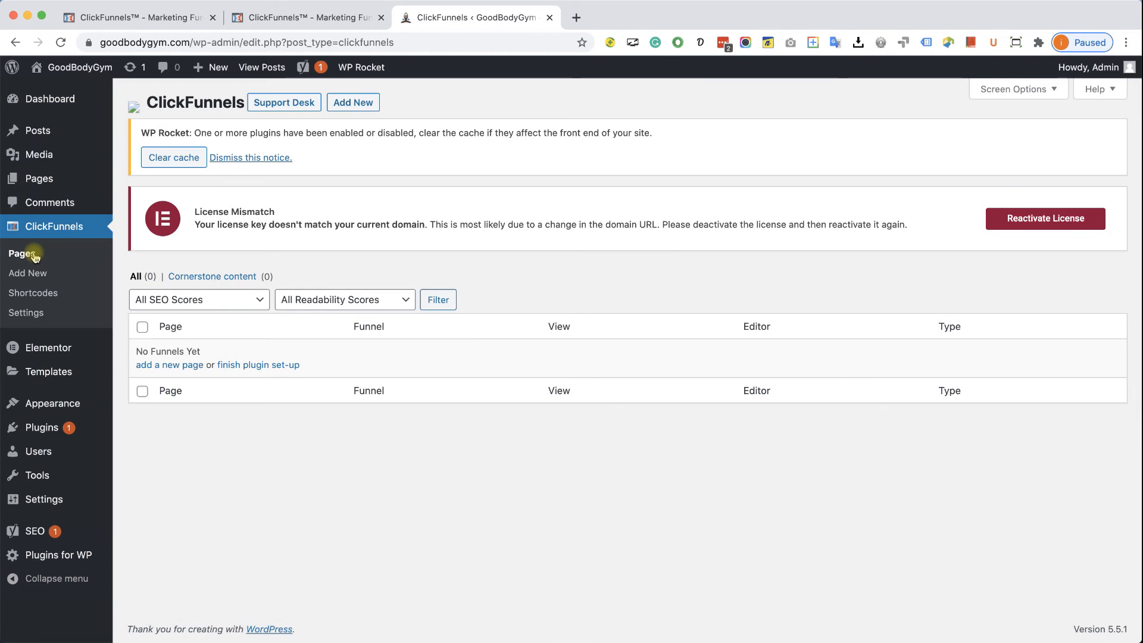
click(356, 103)
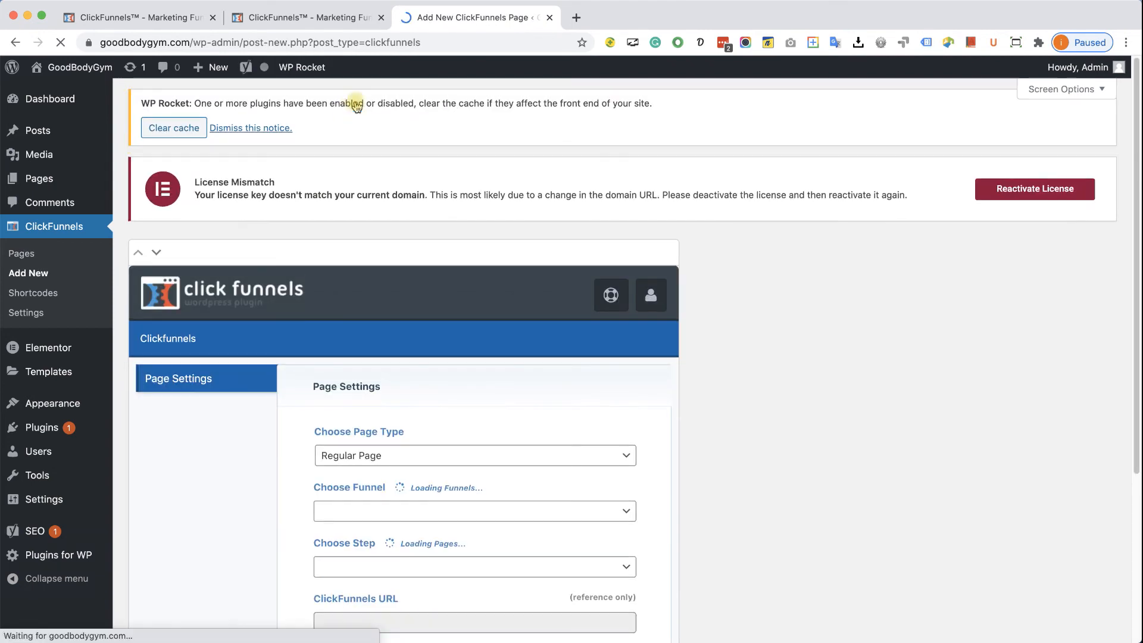
scroll(601, 411, down, 1)
scroll(616, 422, down, 5)
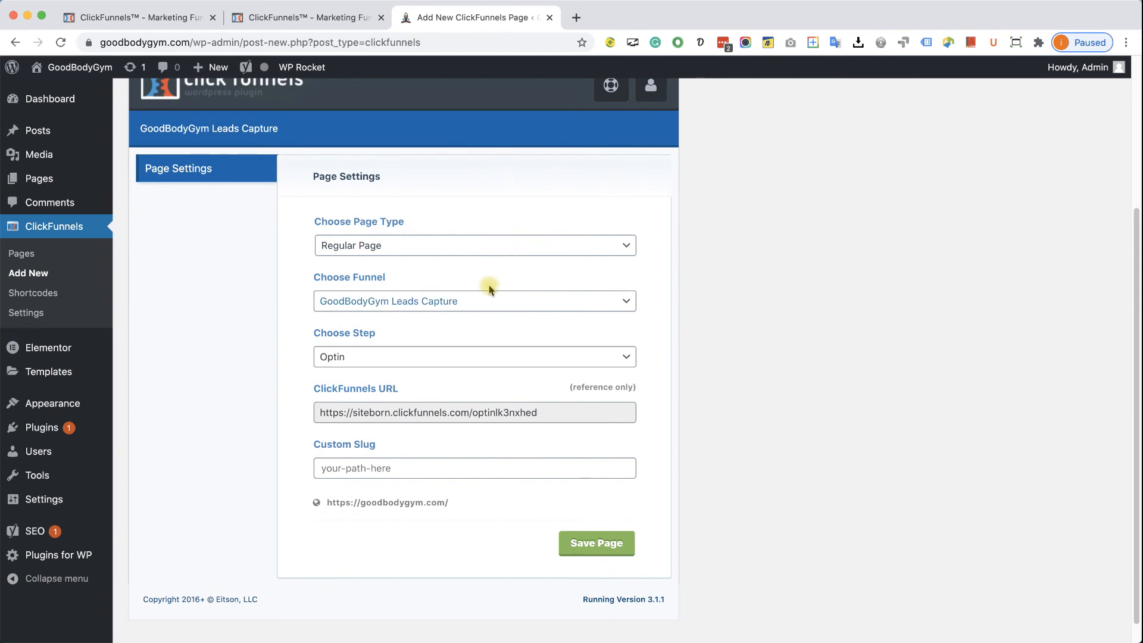
- Choose funnel GoodBodyGym Leads Capture, step Optin, slug 'free-workout', and save the page
click(493, 301)
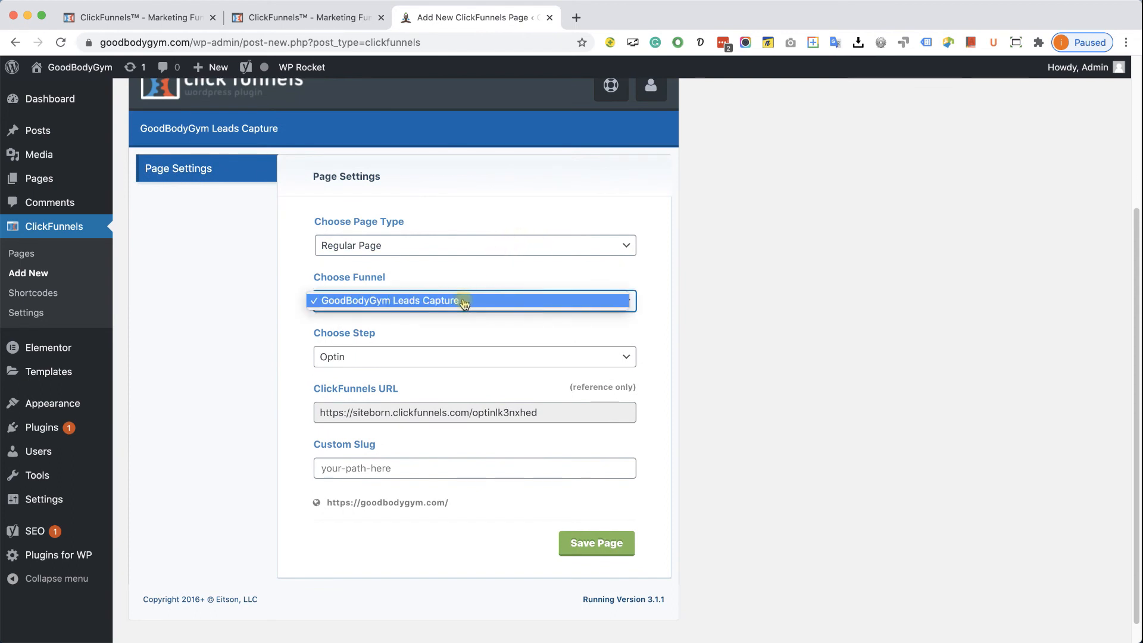
click(464, 303)
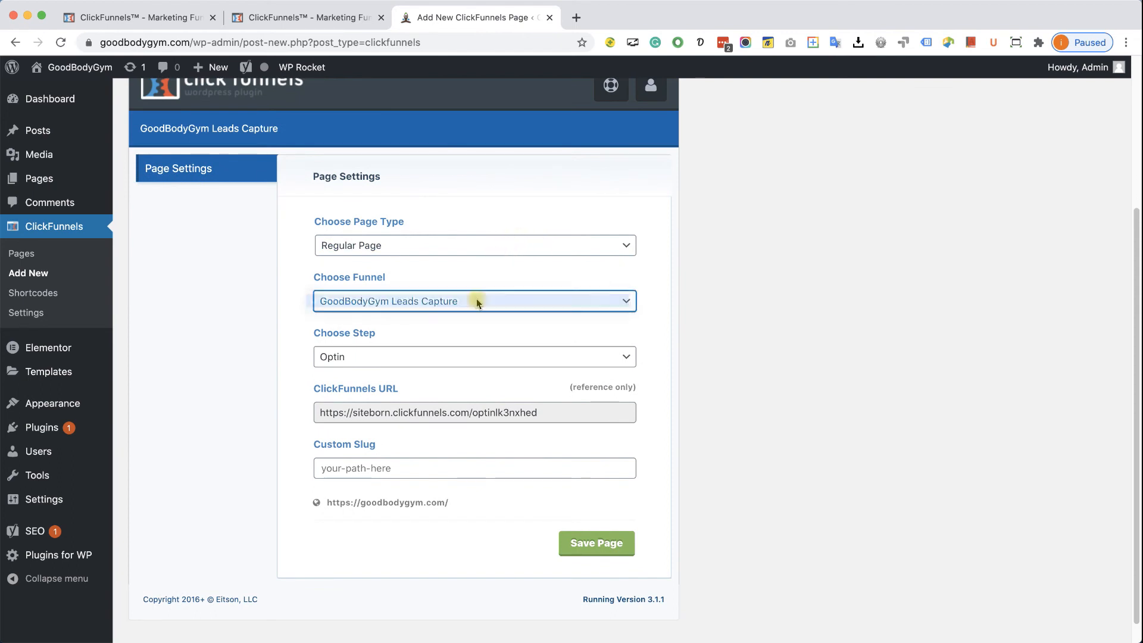
click(430, 355)
click(424, 355)
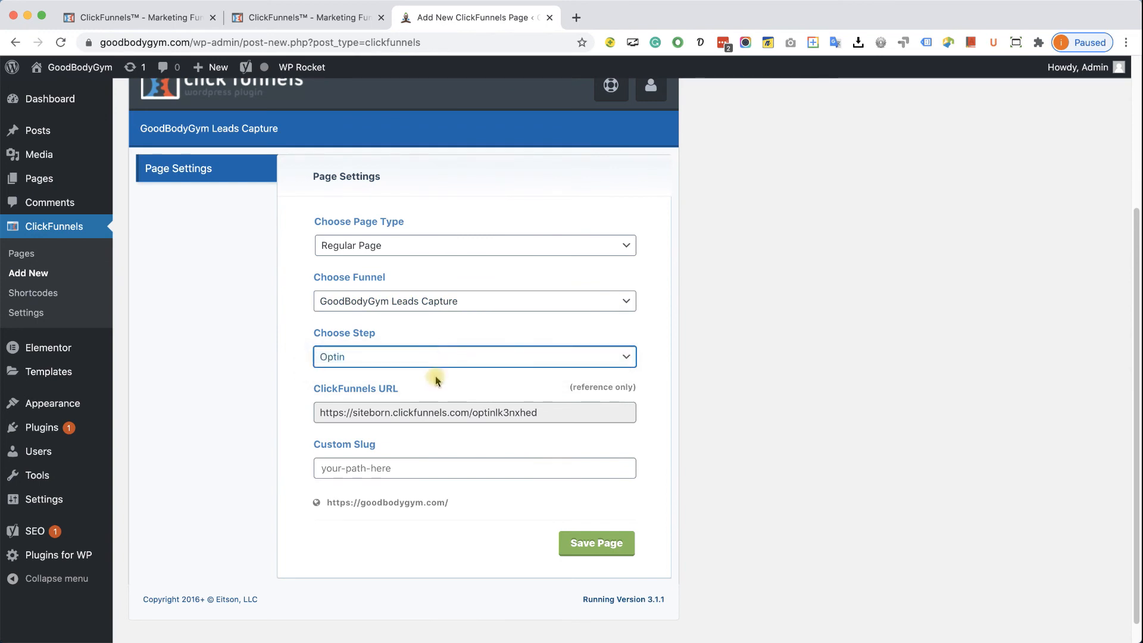
click(367, 465)
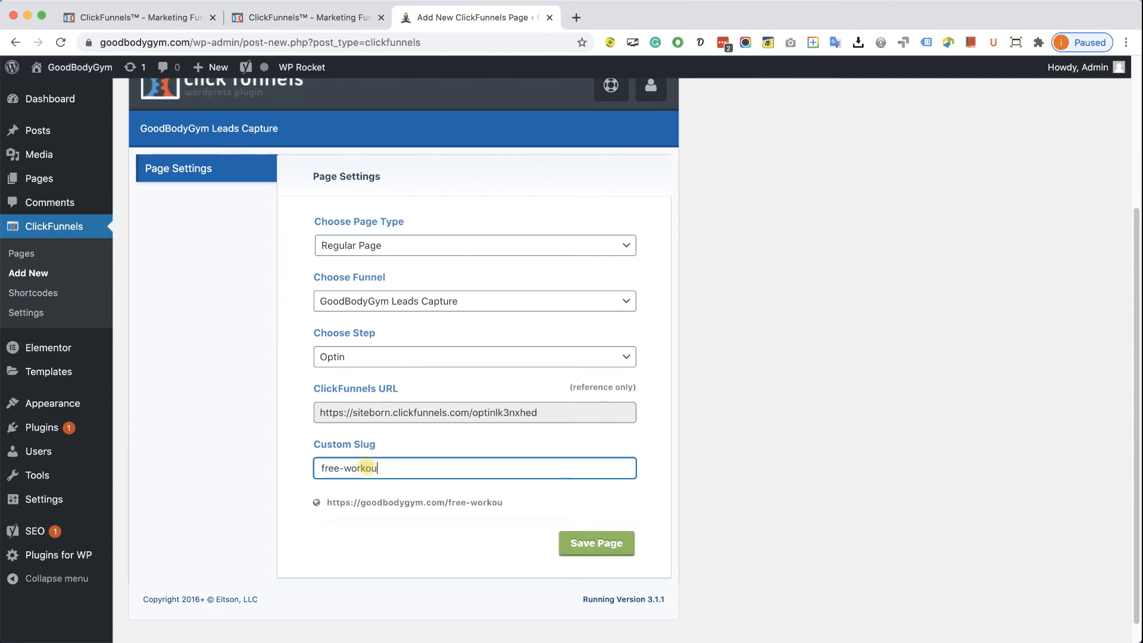
click(501, 502)
drag(501, 502, 326, 501)
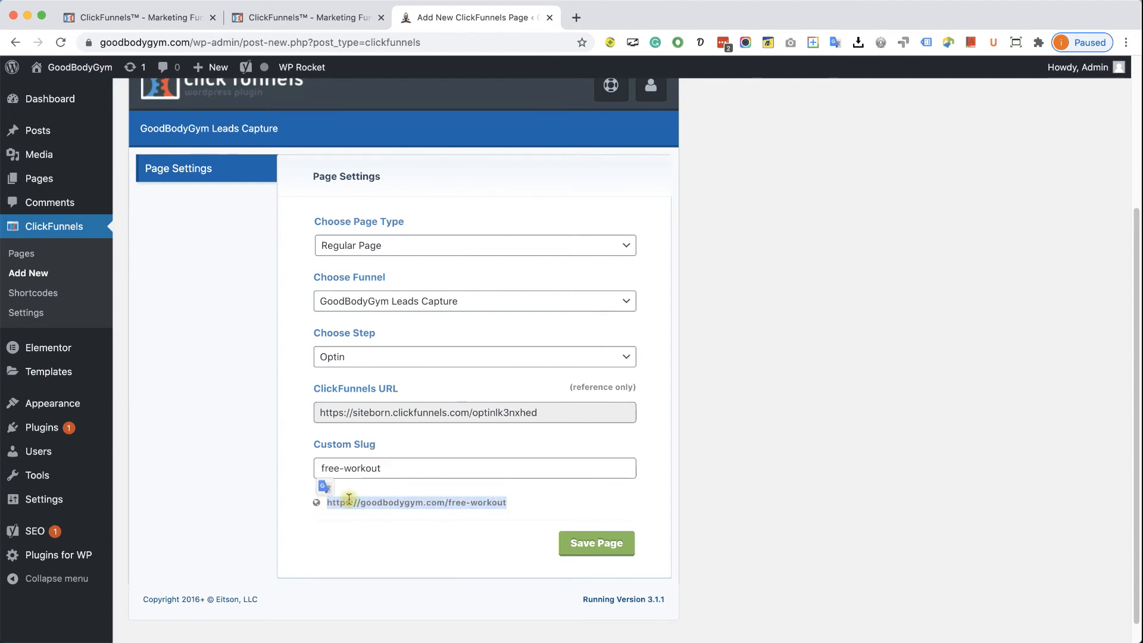
click(608, 552)
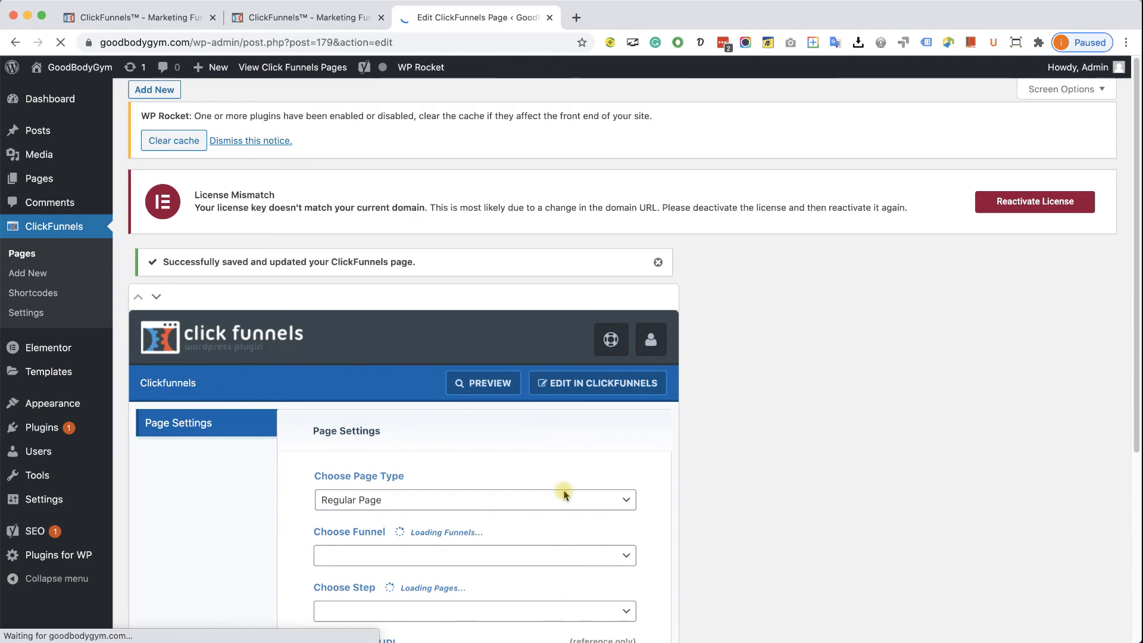
mouse_move(77, 403)
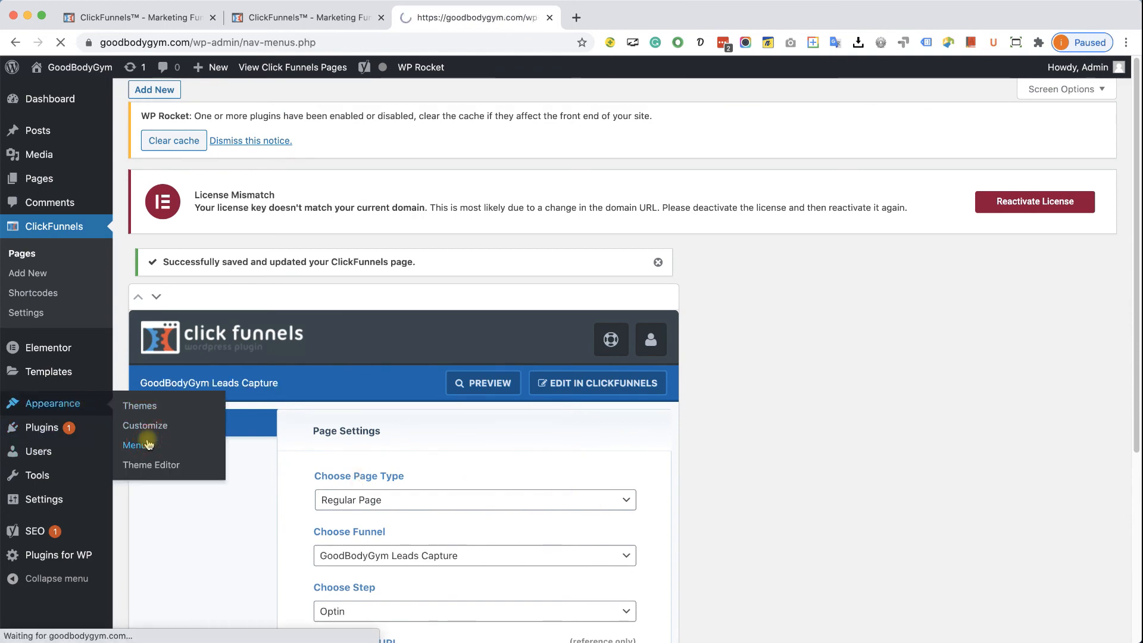
scroll(413, 473, down, 2)
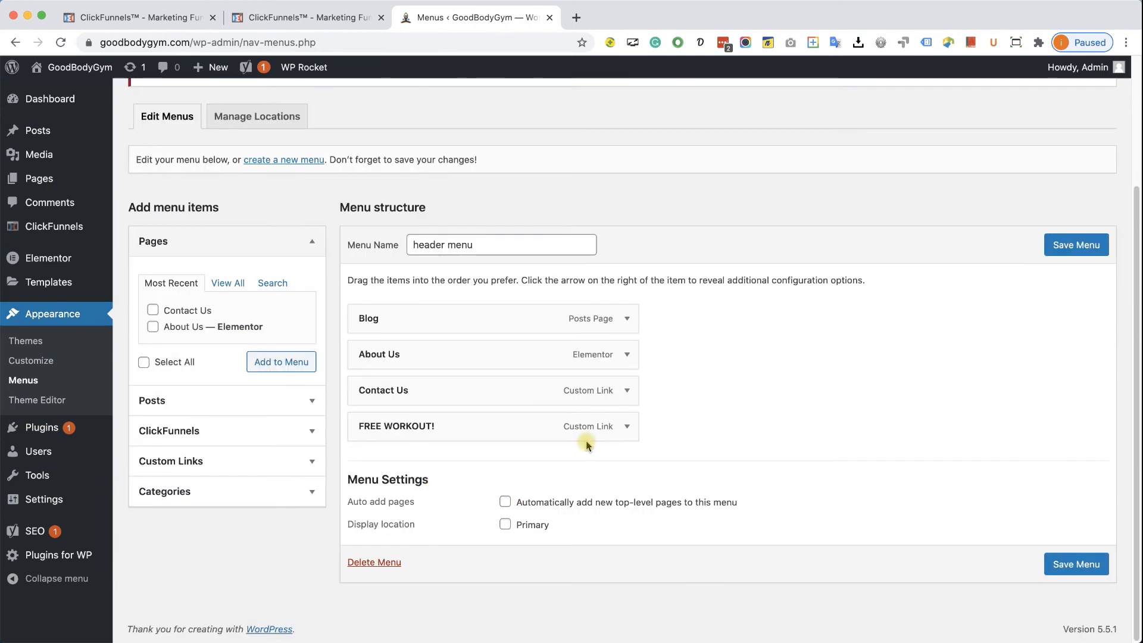
click(627, 425)
scroll(514, 459, down, 1)
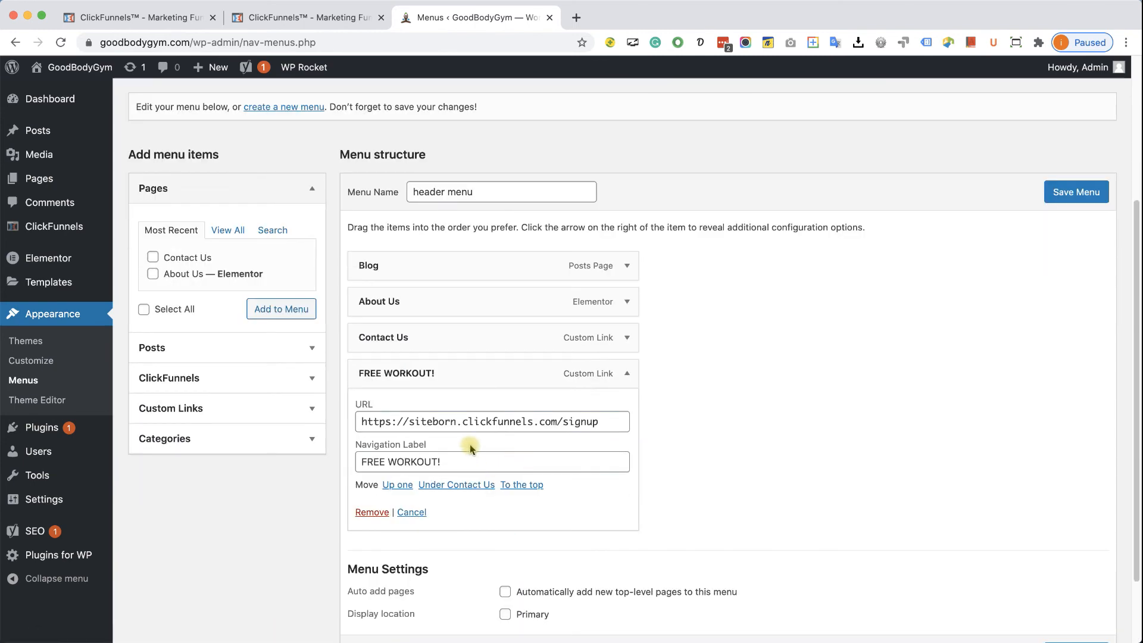
triple_click(500, 421)
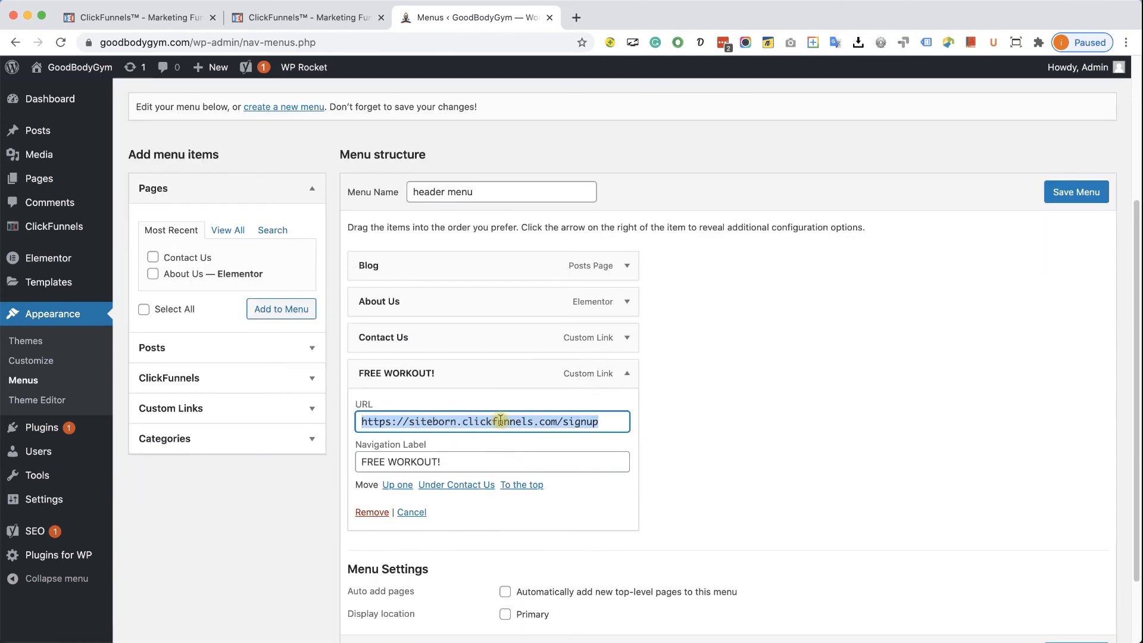
key(super+v)
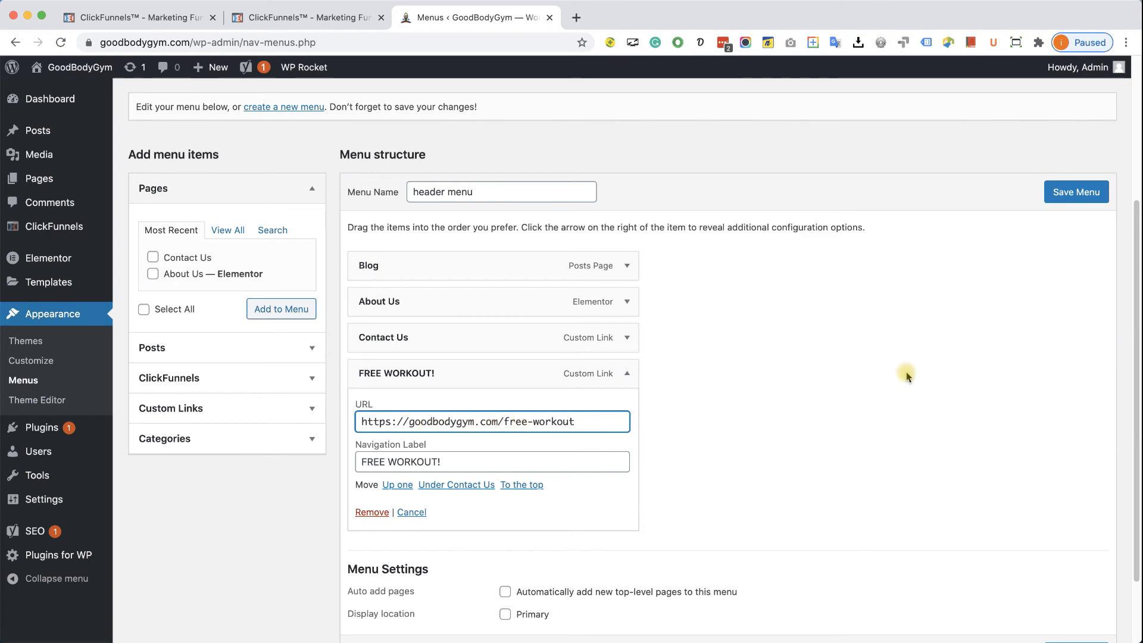
click(1073, 192)
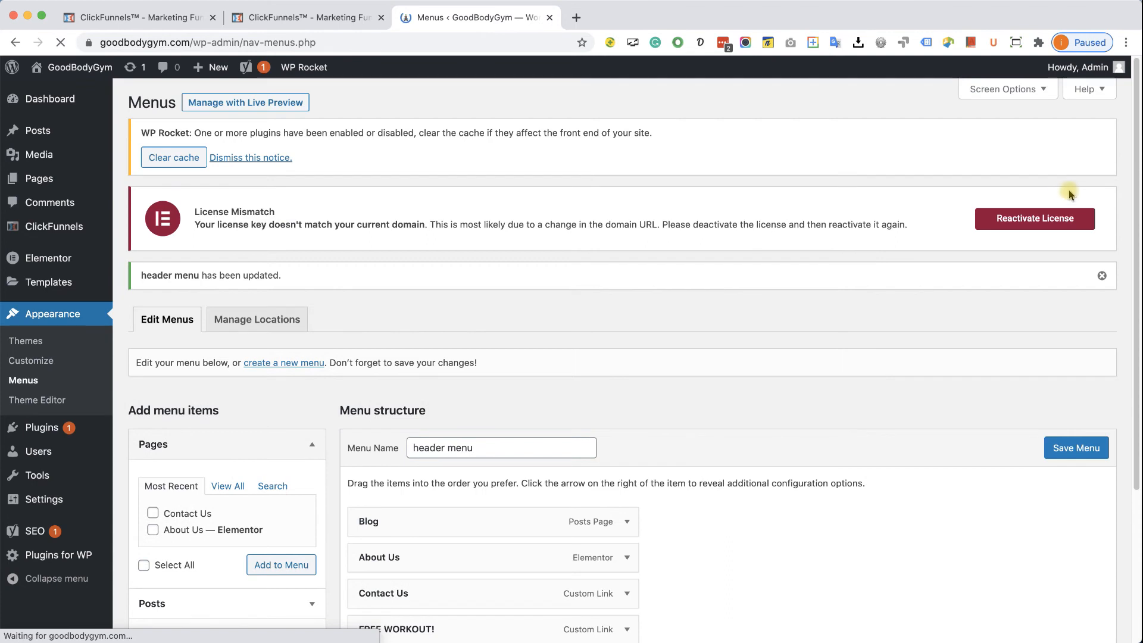
- Follow FREE WORKOUT! on the live GoodBodyGym site to the /free-workout optin page and dismiss its email popup
mouse_move(76, 68)
click(78, 93)
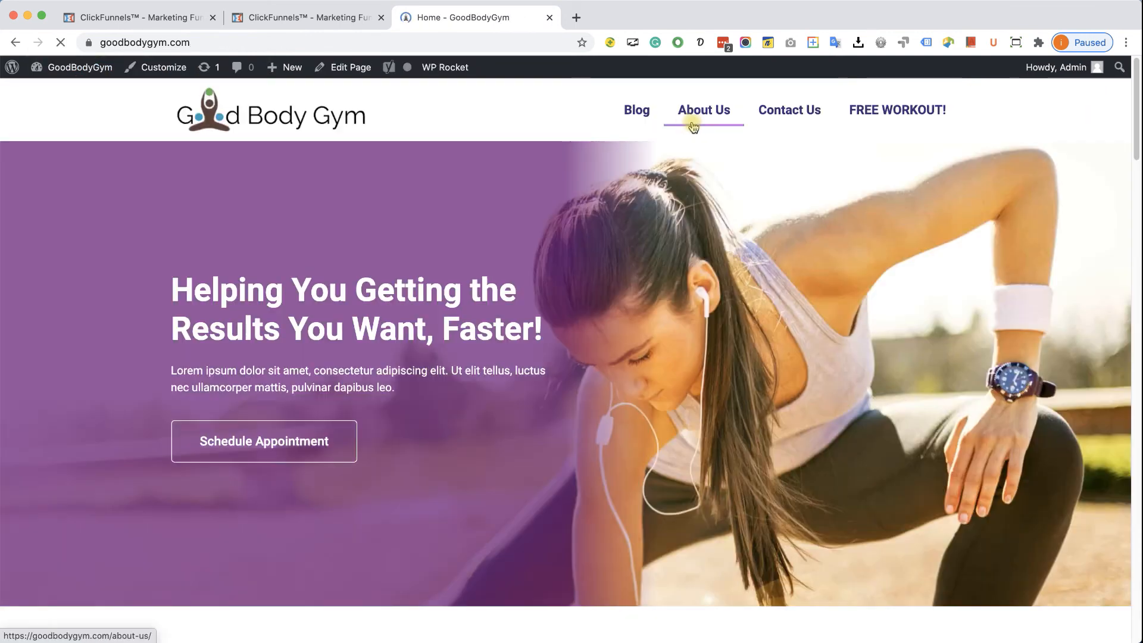
click(894, 112)
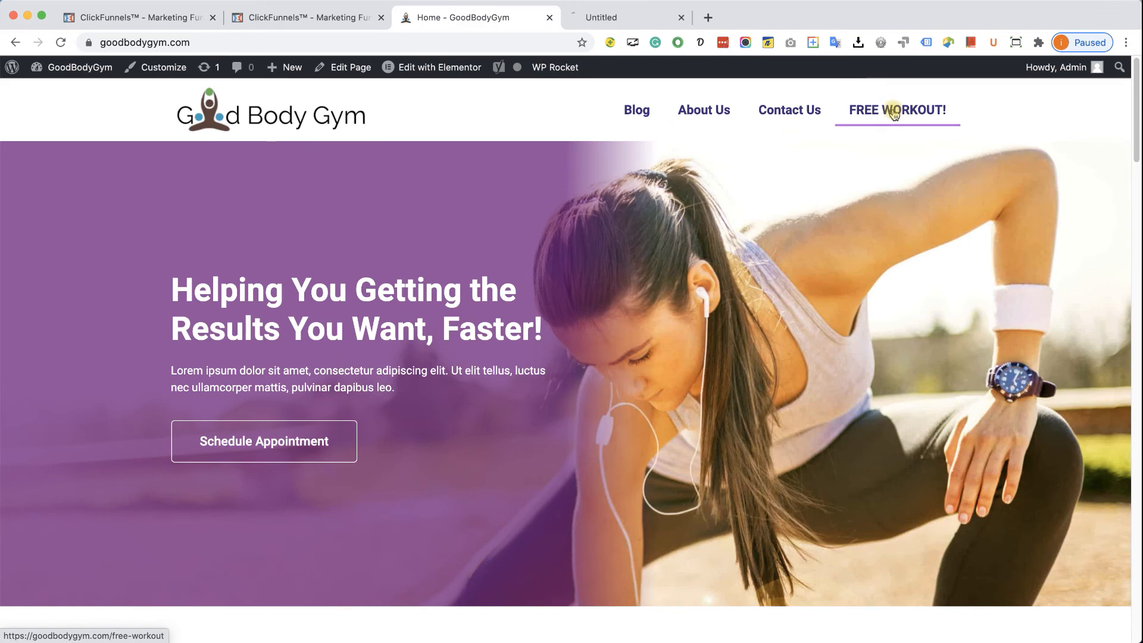
click(632, 16)
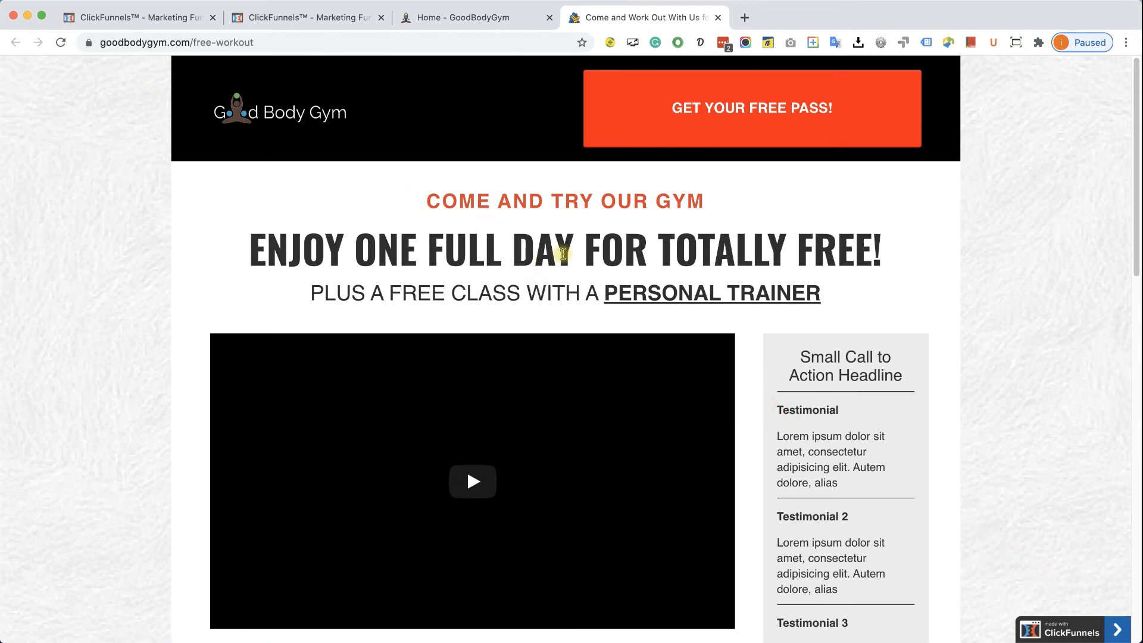
mouse_move(270, 47)
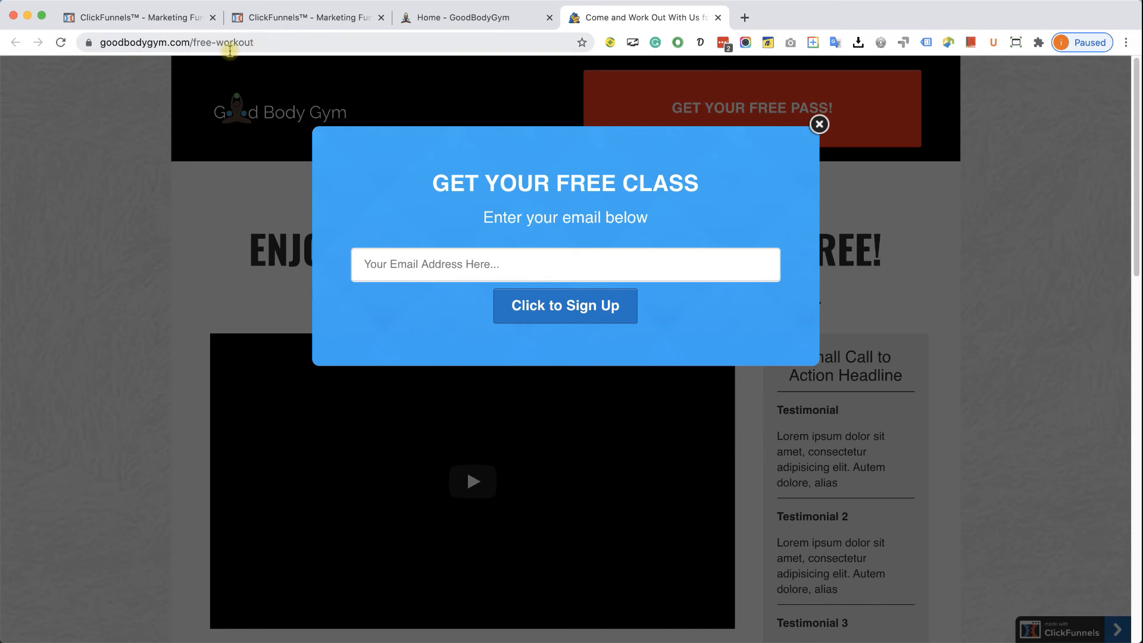
click(819, 125)
scroll(613, 270, down, 7)
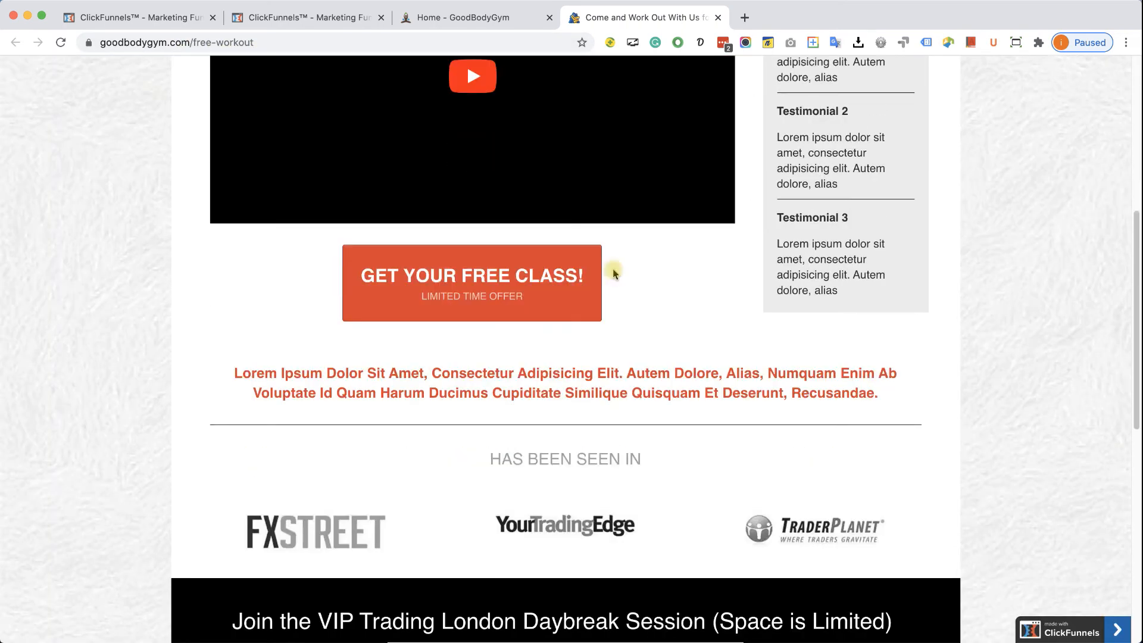
scroll(614, 273, down, 9)
scroll(616, 273, up, 17)
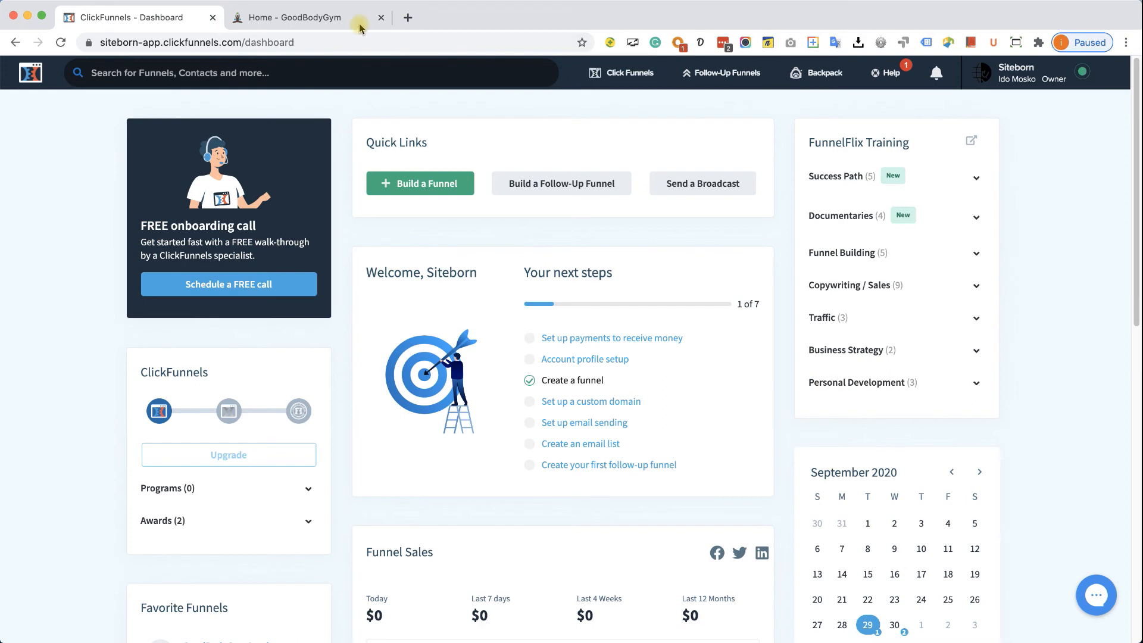
- From the ClickFunnels dashboard, go to Account Settings > Domains and choose to register a new domain
click(327, 18)
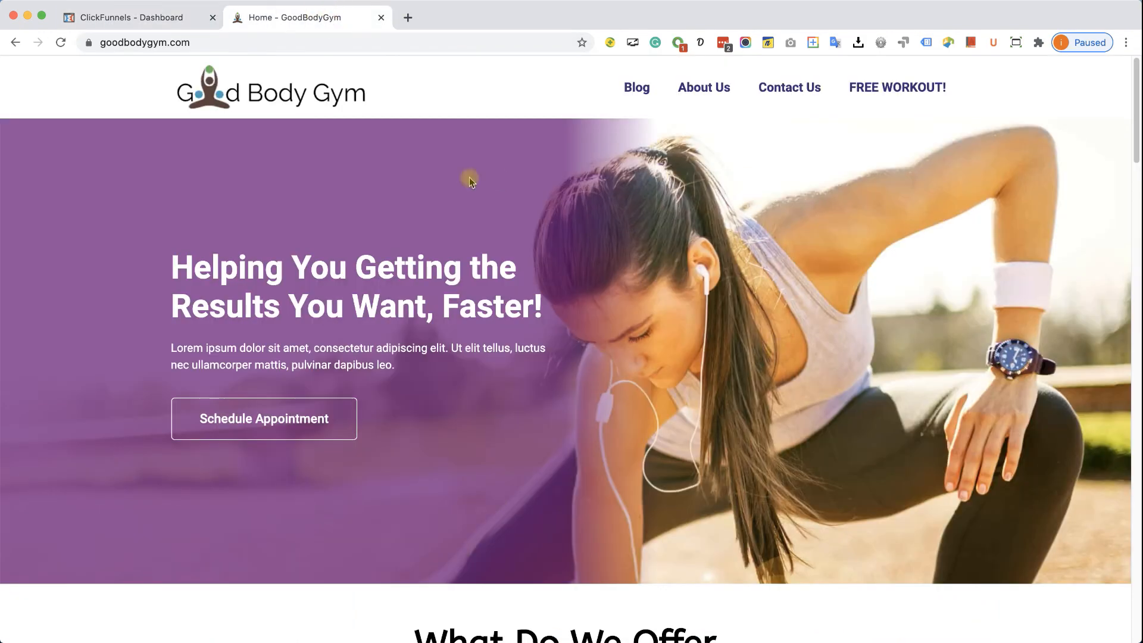
click(126, 17)
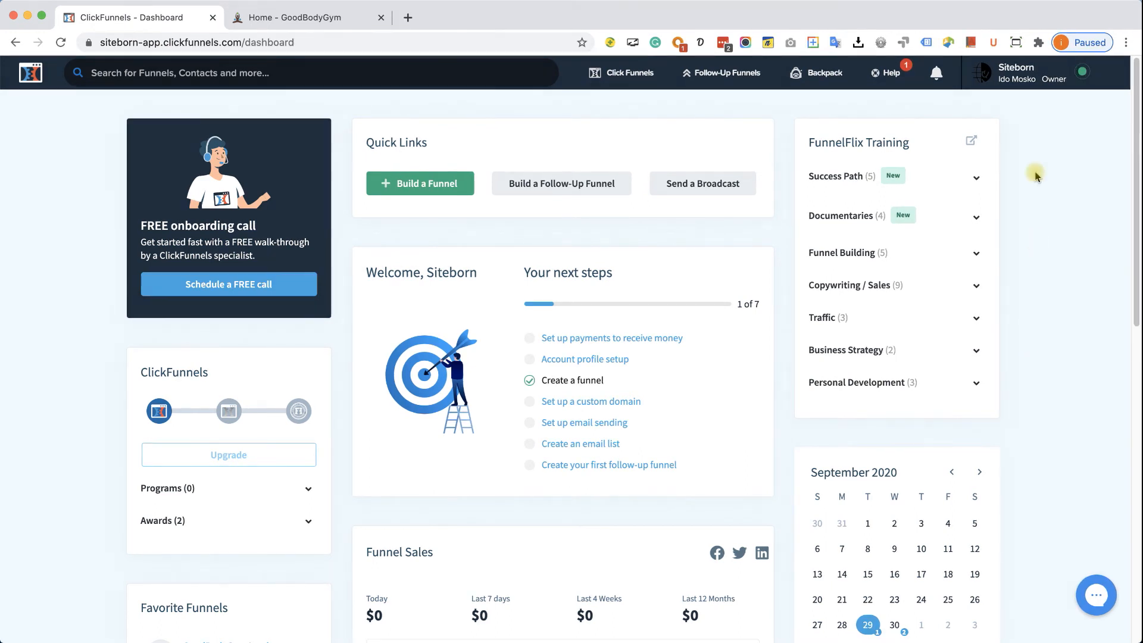
click(1029, 77)
click(1010, 112)
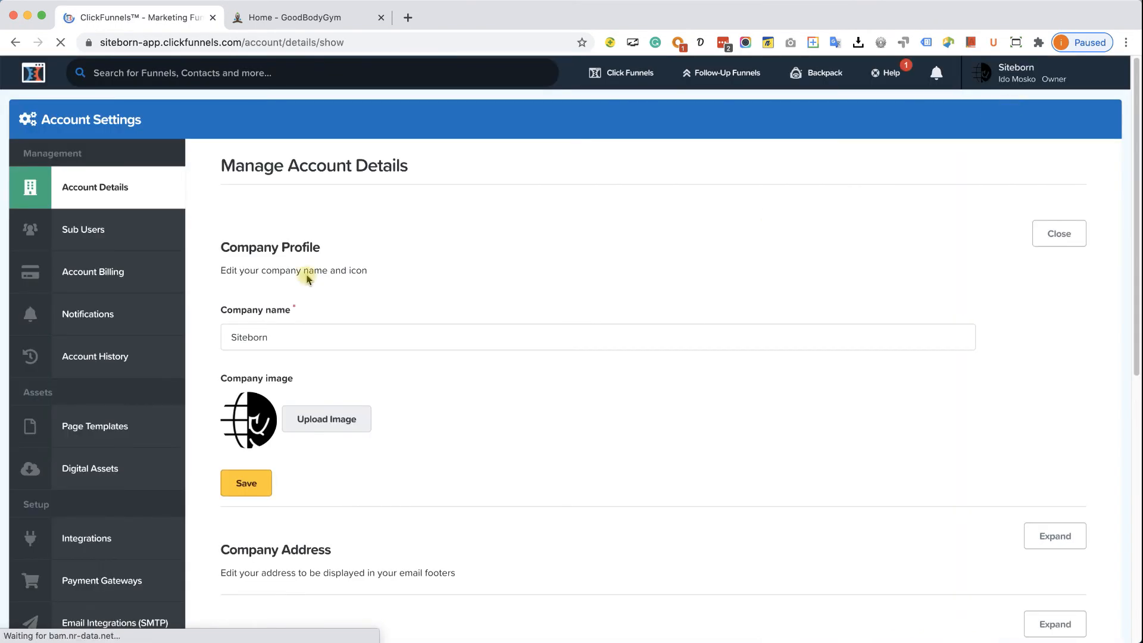
scroll(72, 458, down, 3)
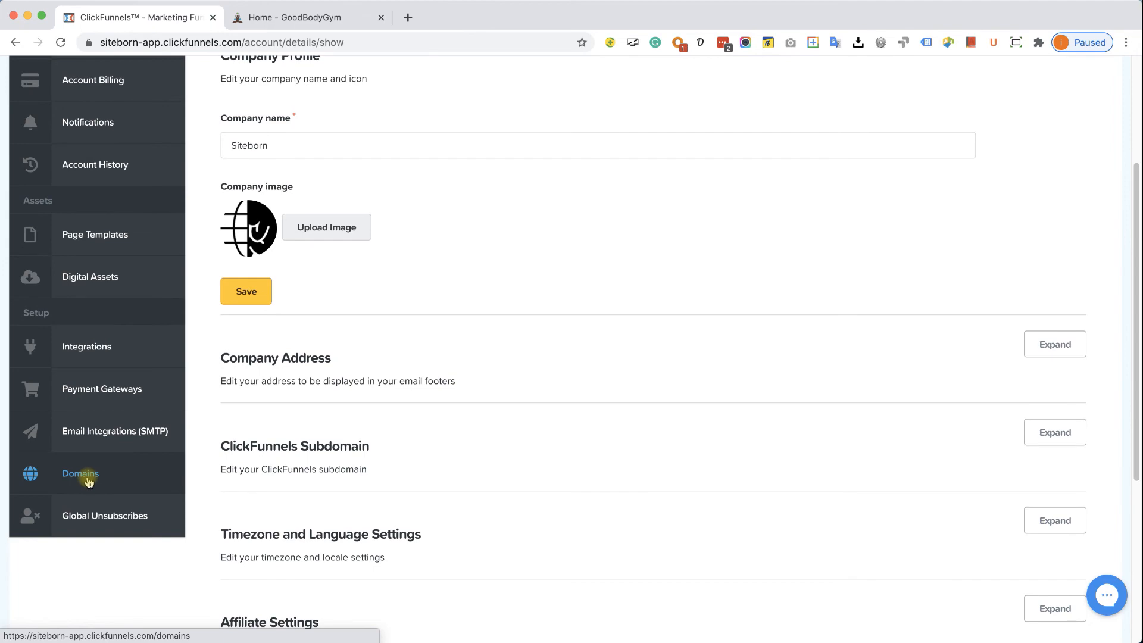
click(87, 480)
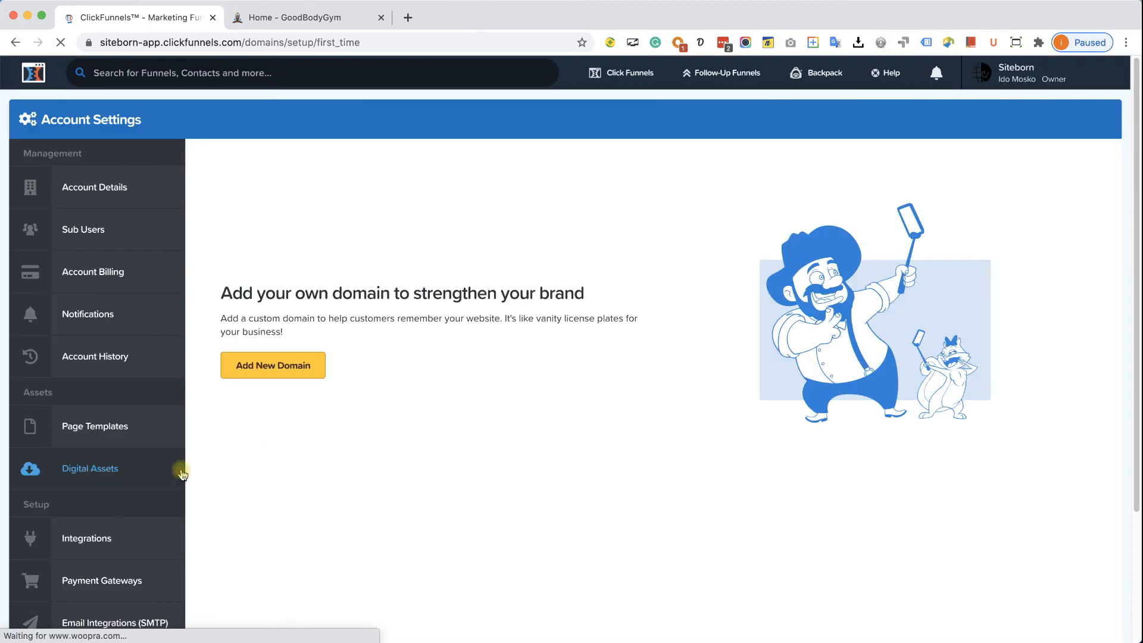
click(286, 368)
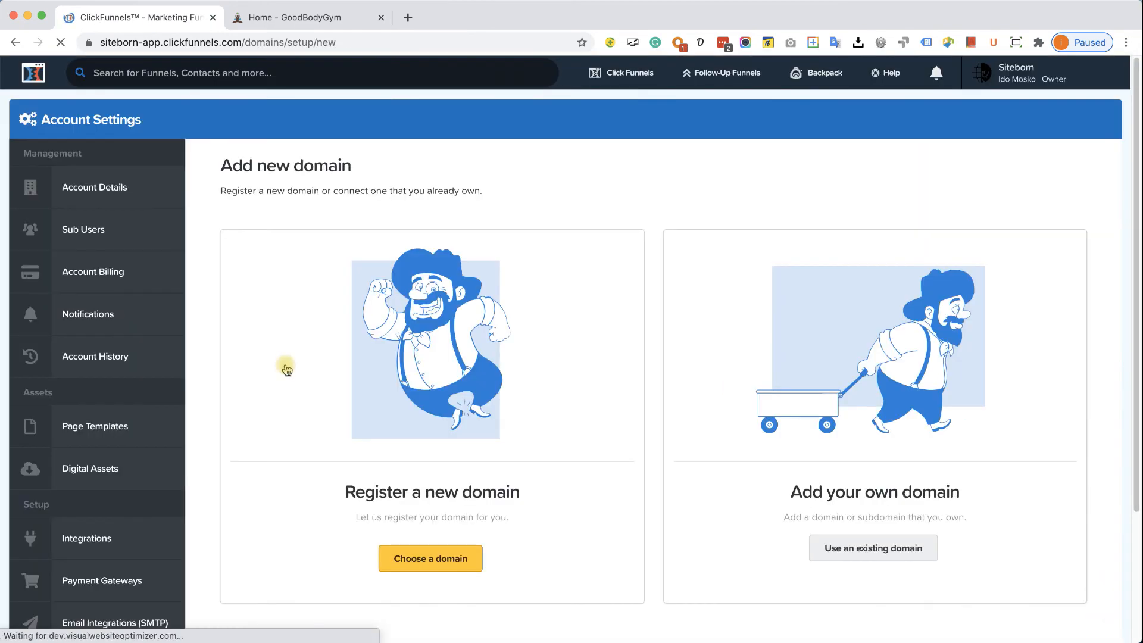
click(447, 563)
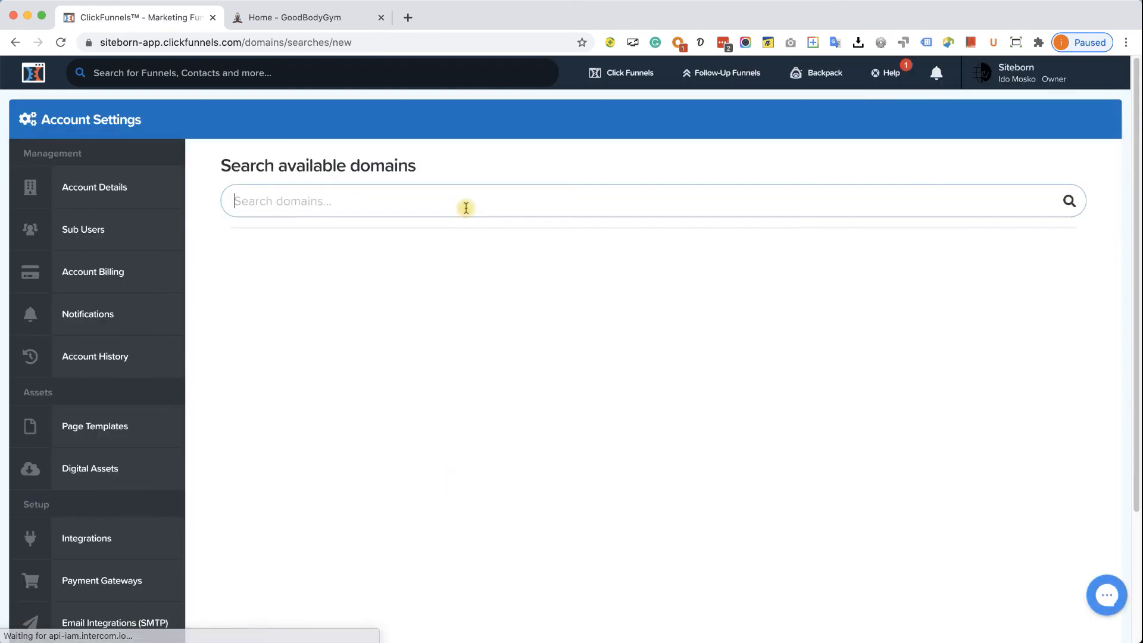
- Search bestgymbook, buy bestgymbook.com for $20, and reload My Domains to see it
text(bestgymbook)
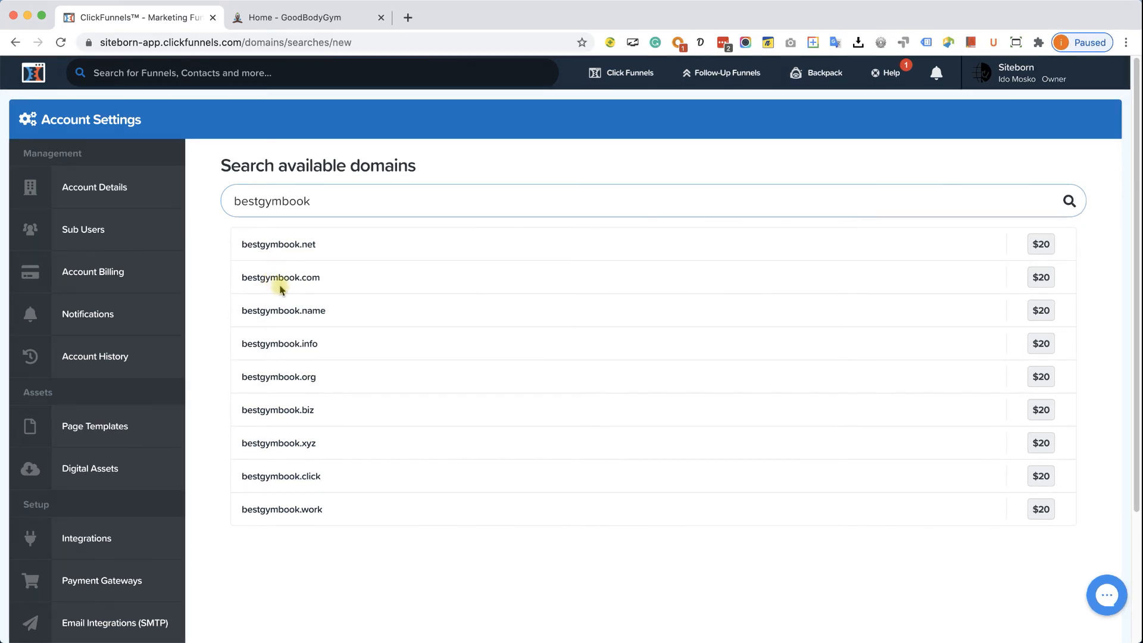
click(1040, 281)
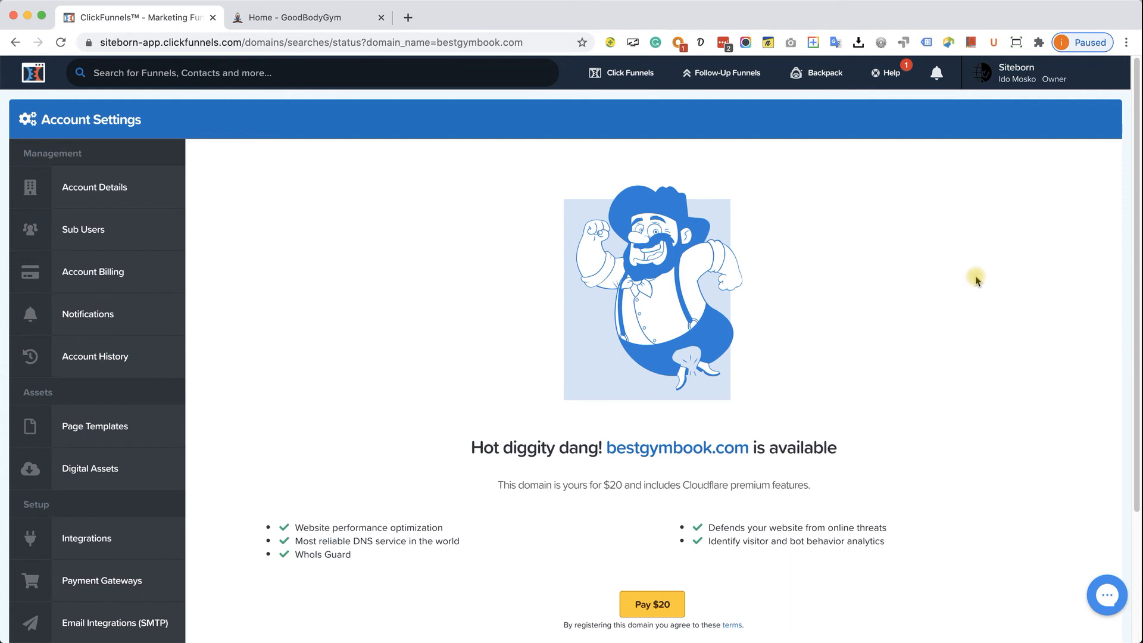
scroll(949, 304, down, 4)
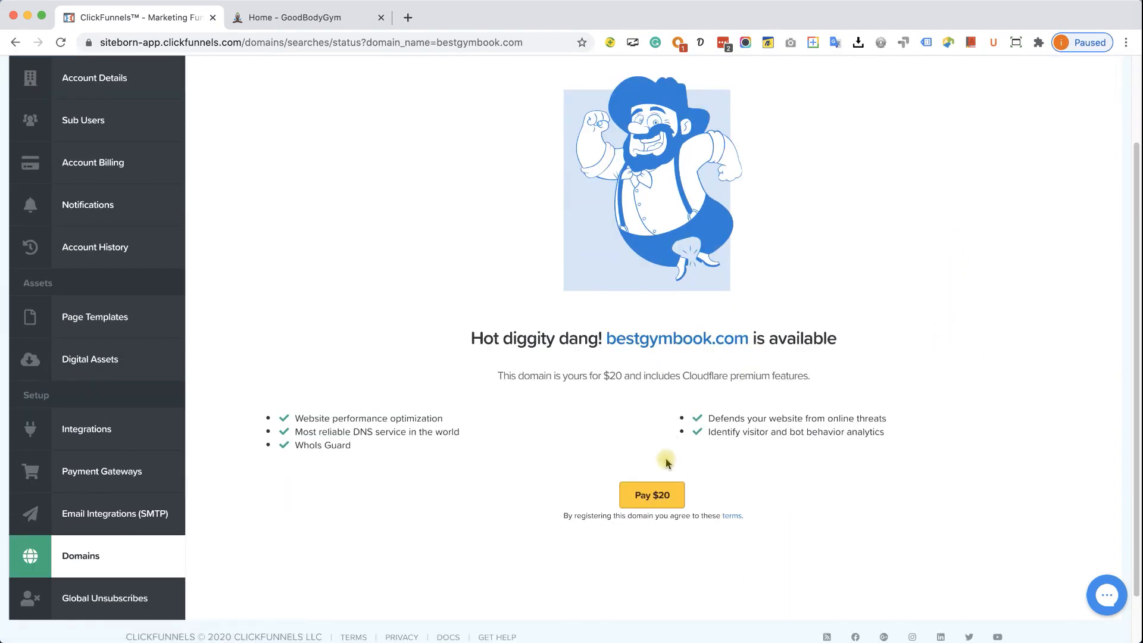
click(658, 495)
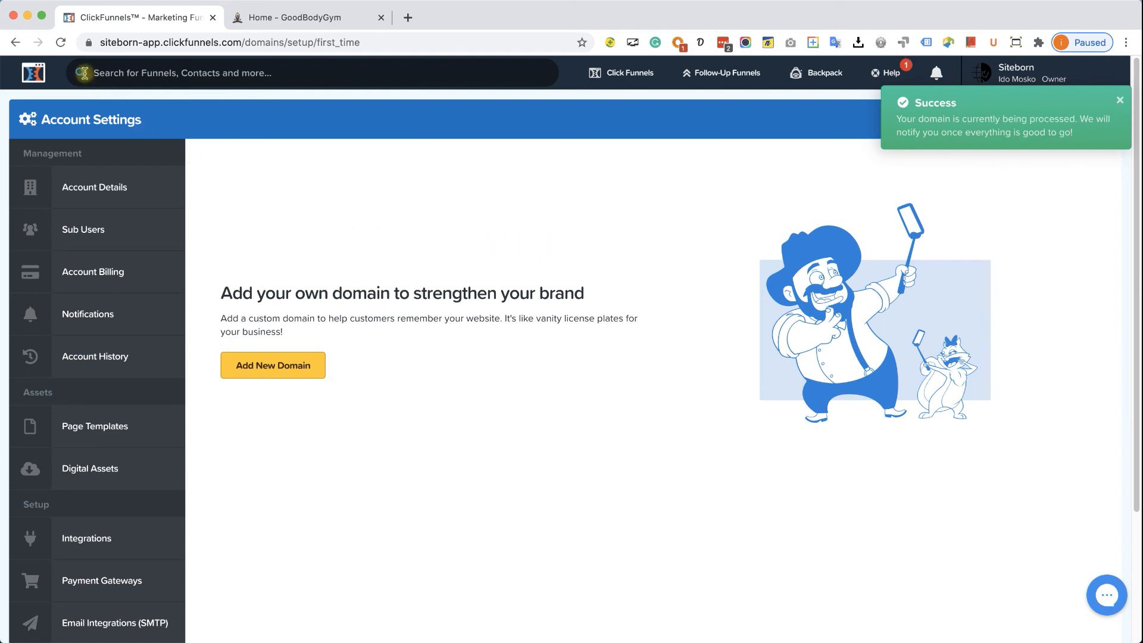
click(61, 43)
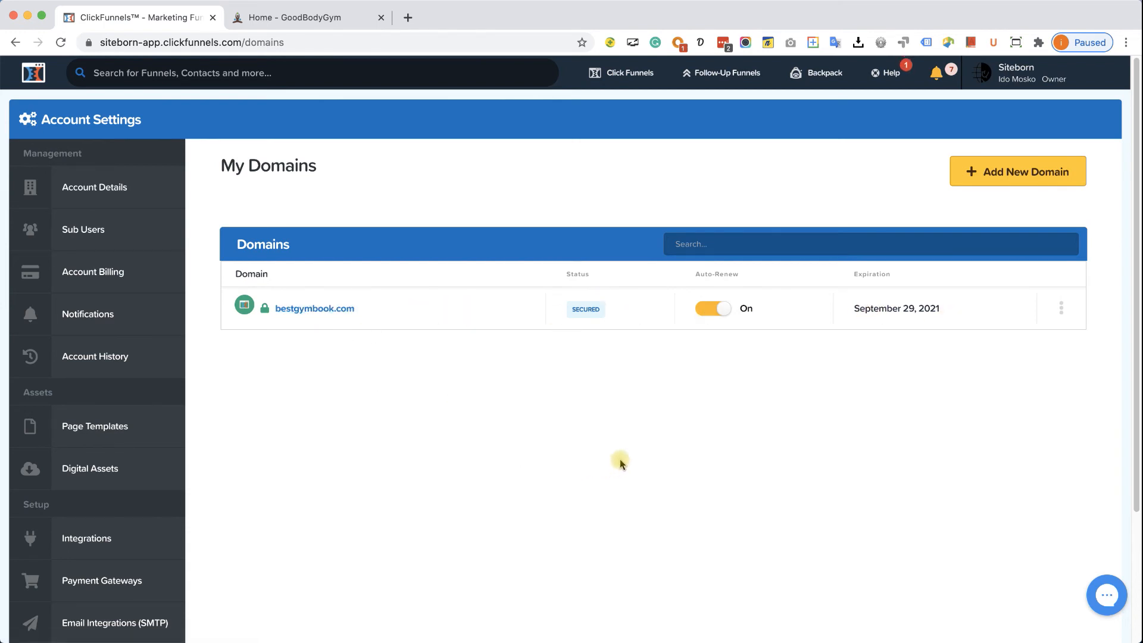
click(857, 372)
- Scroll through Gym eBook.pdf in Acrobat, check the course PDF's Resources page, then hide Acrobat
click(873, 640)
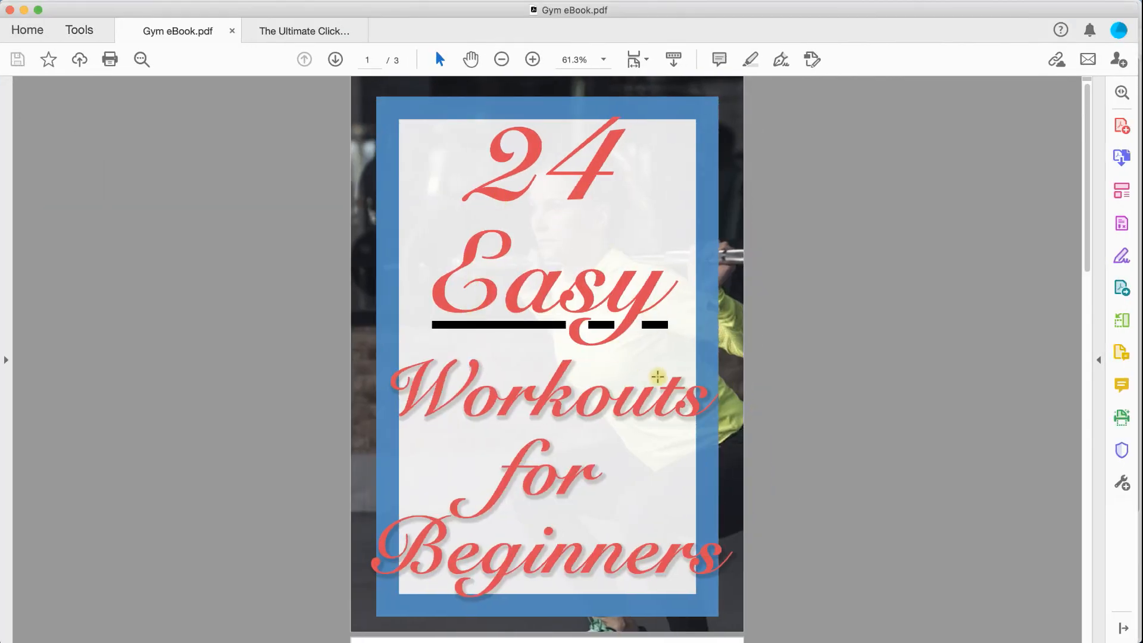
scroll(646, 375, down, 15)
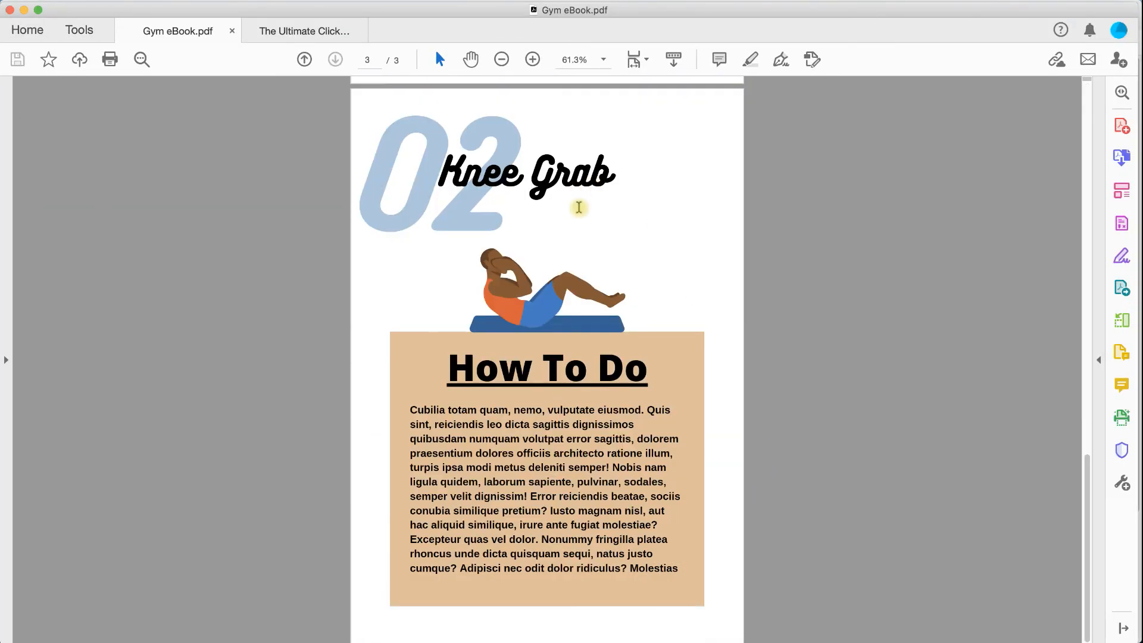
scroll(607, 236, up, 15)
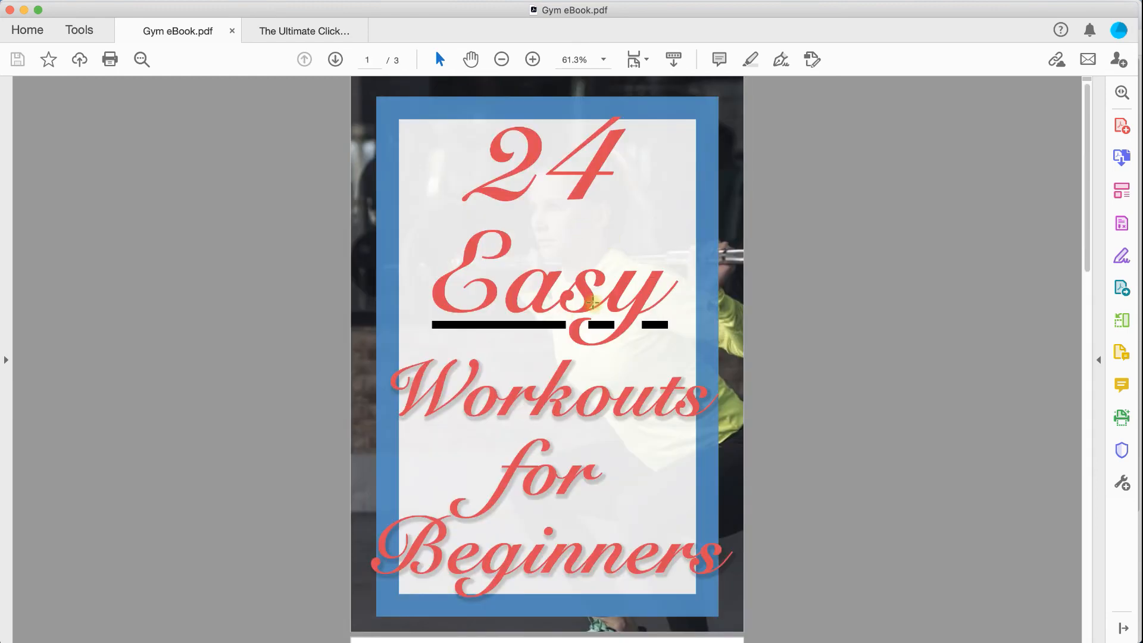
scroll(565, 314, down, 12)
scroll(534, 260, down, 6)
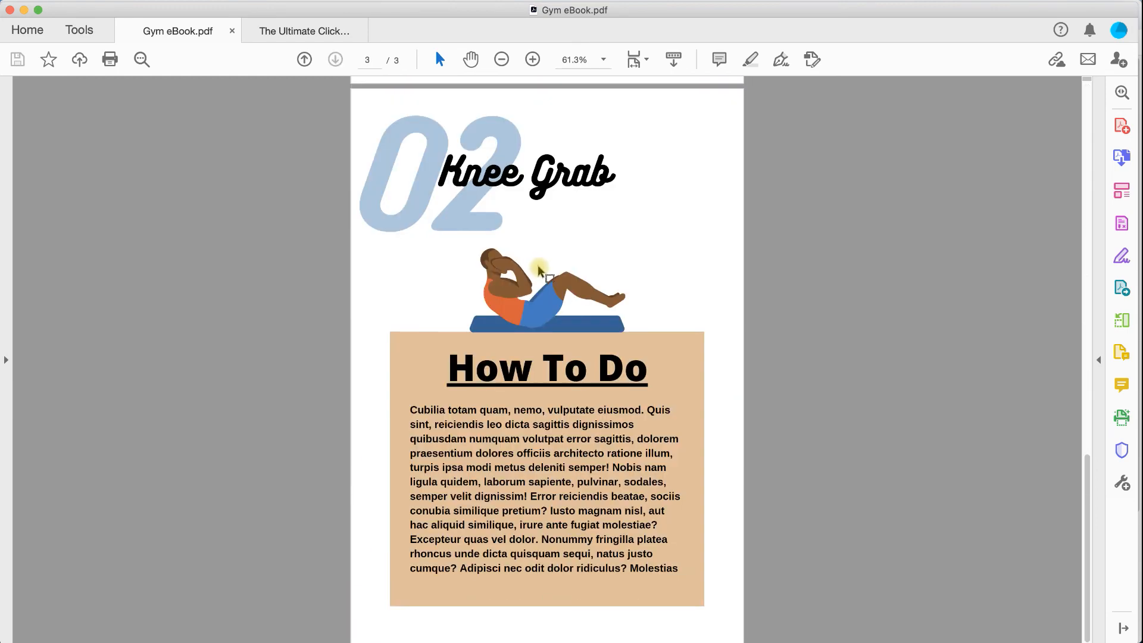
scroll(653, 372, up, 15)
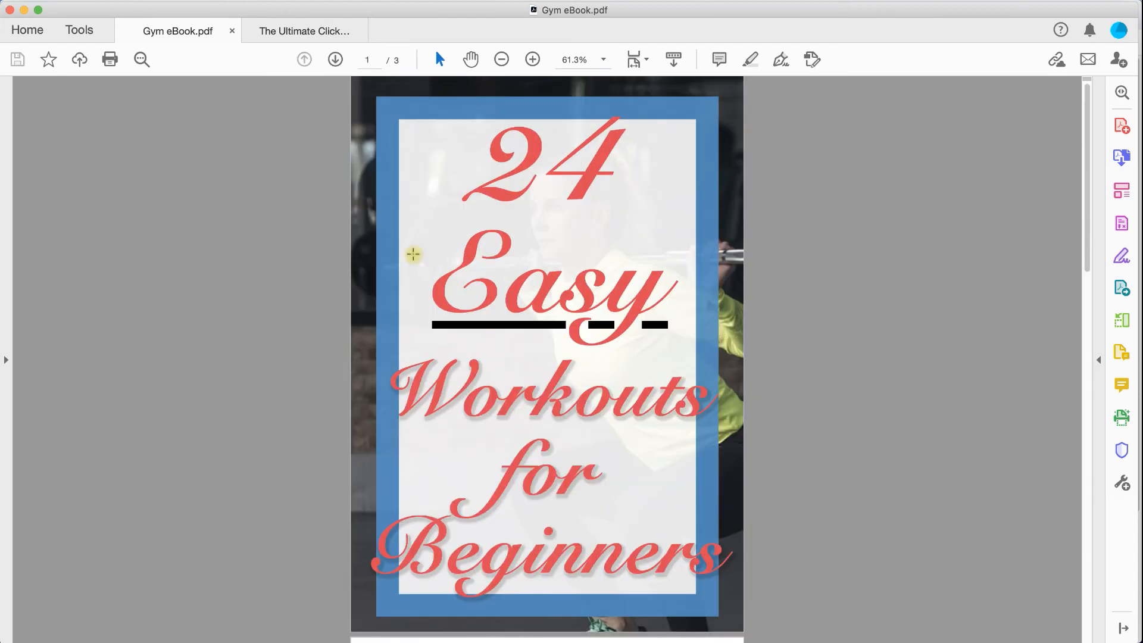
click(308, 34)
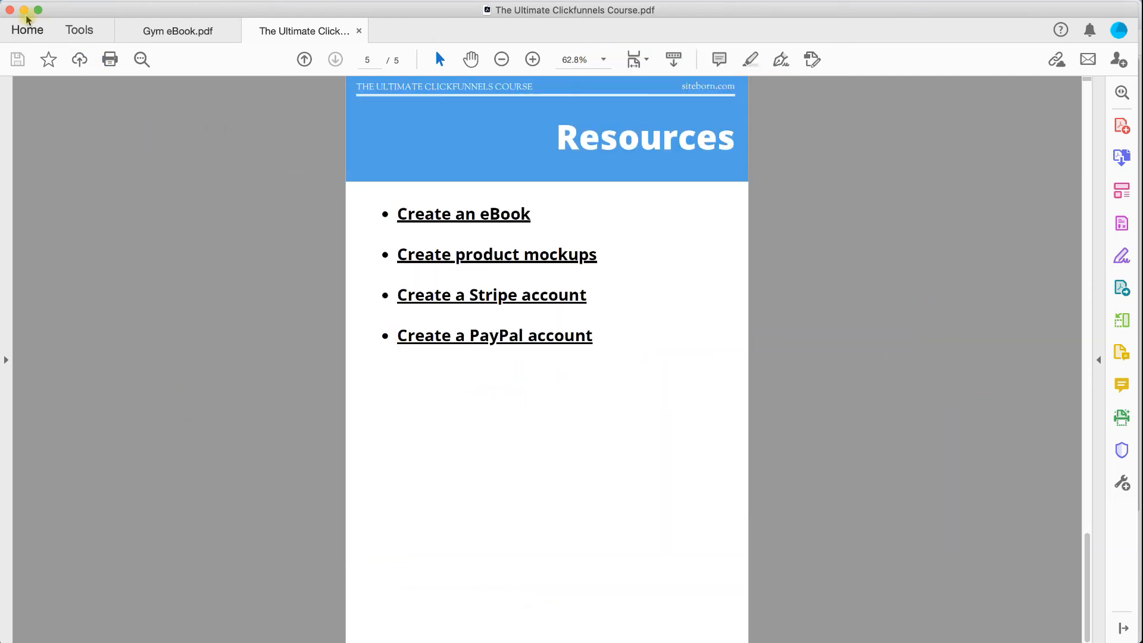
click(23, 11)
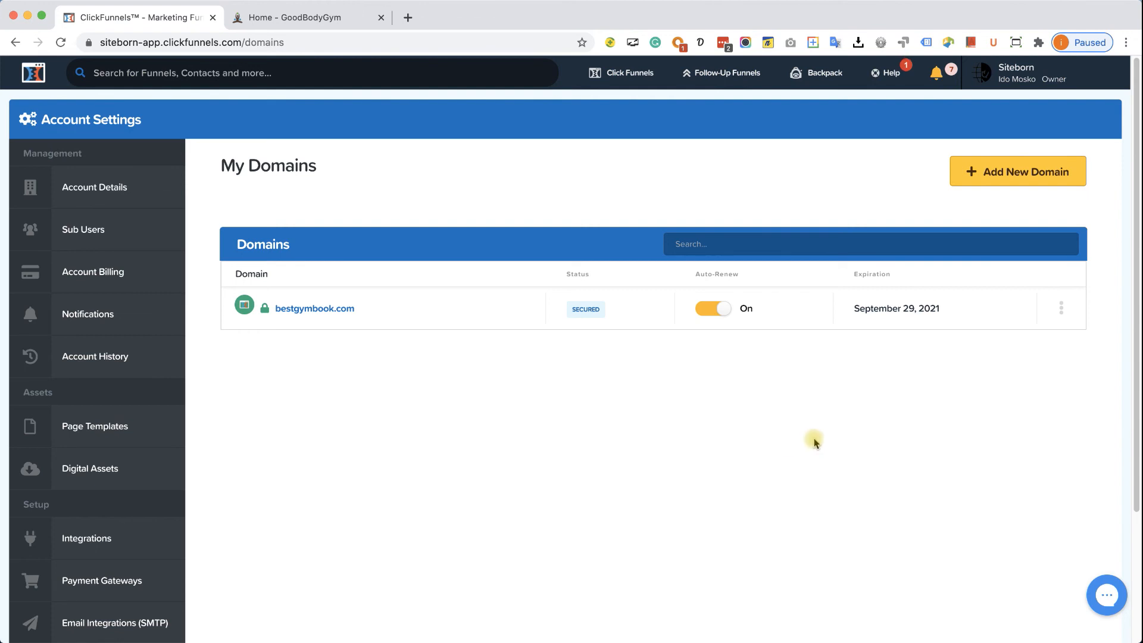
- Start a new digital asset in Account Settings and attach Gym eBook.pdf
click(1016, 79)
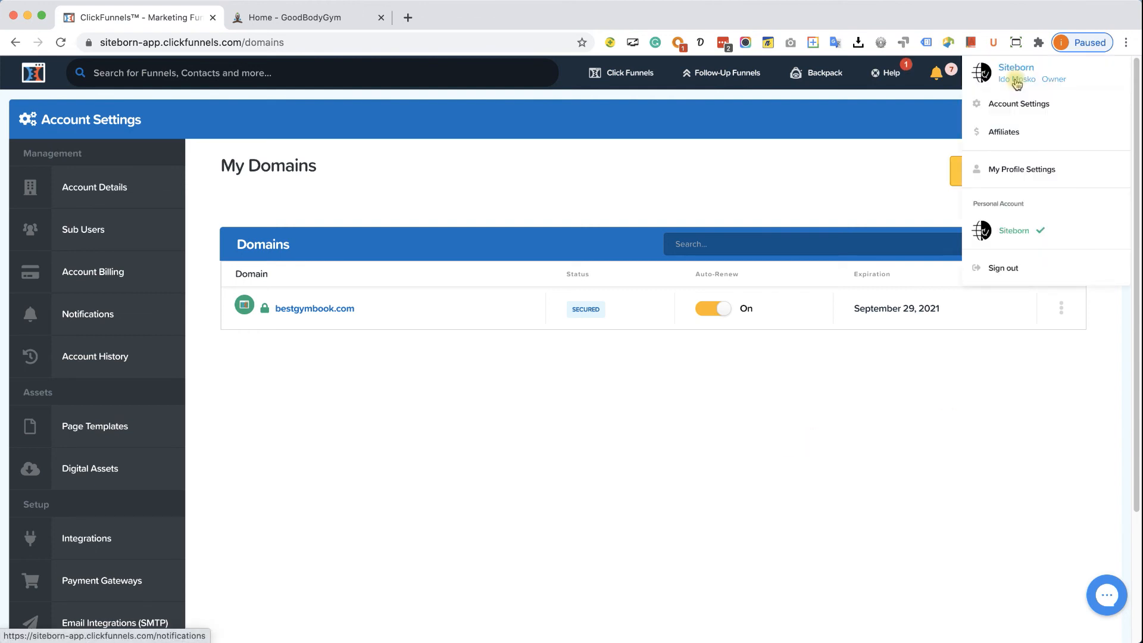
click(1020, 104)
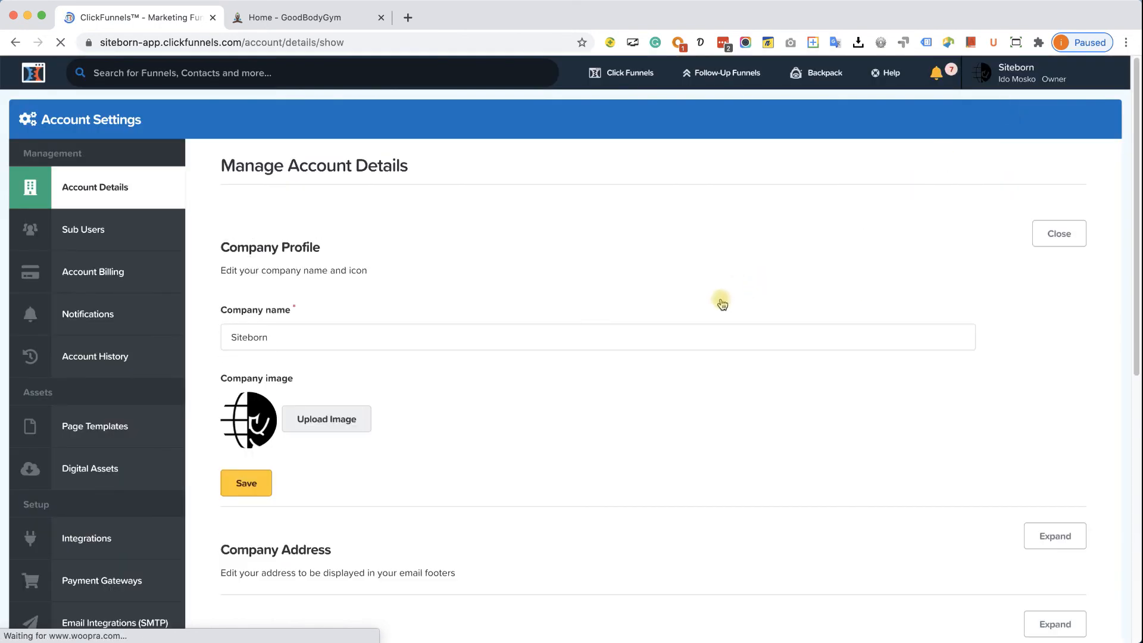
click(96, 470)
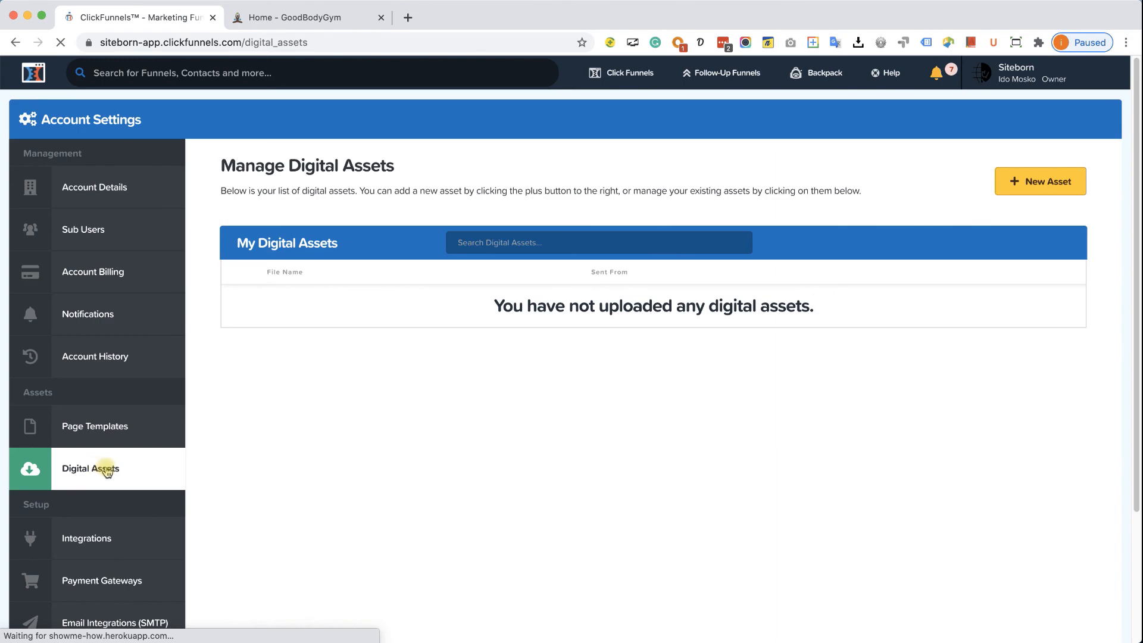
click(1049, 179)
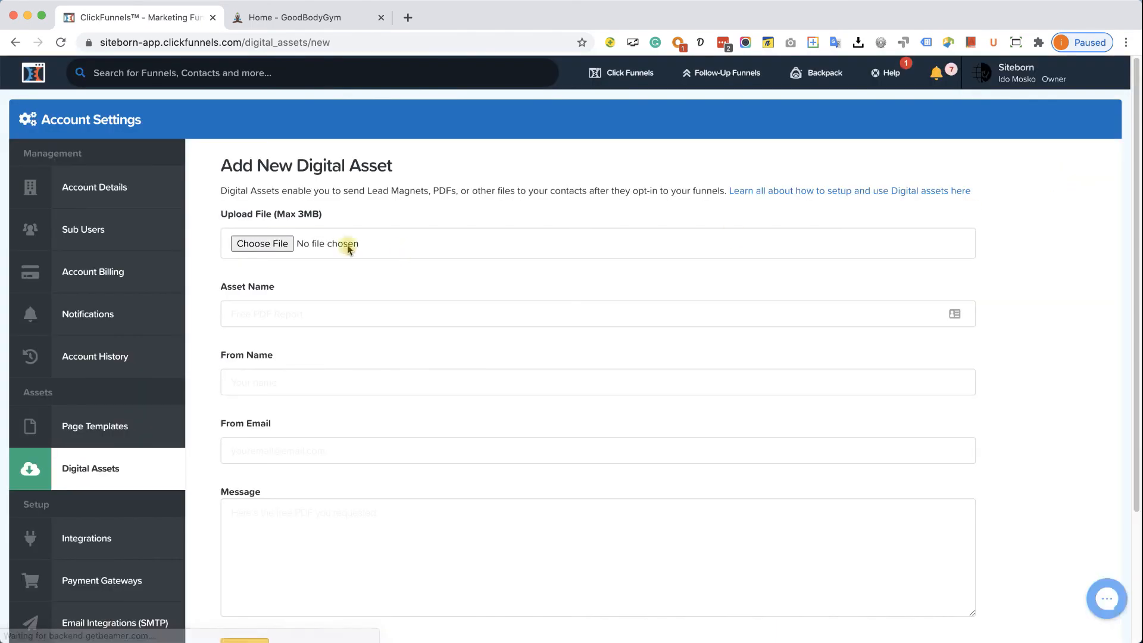
click(260, 244)
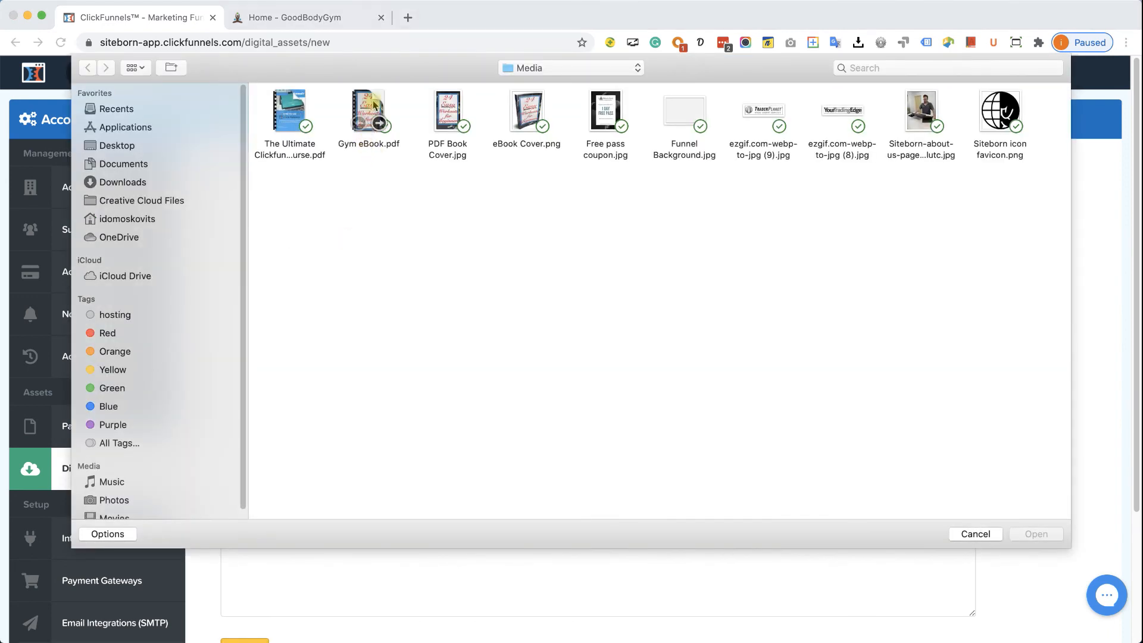
double_click(374, 105)
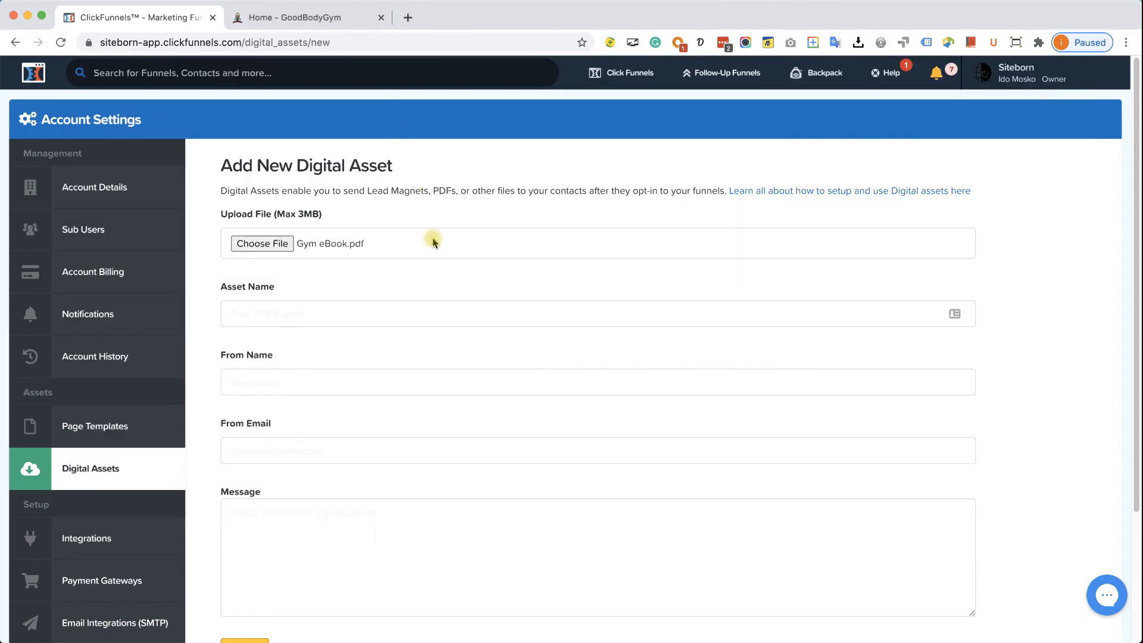
- Enter the asset name '24 Easy Exercises', correcting the misspelled 'Excercises'
click(421, 314)
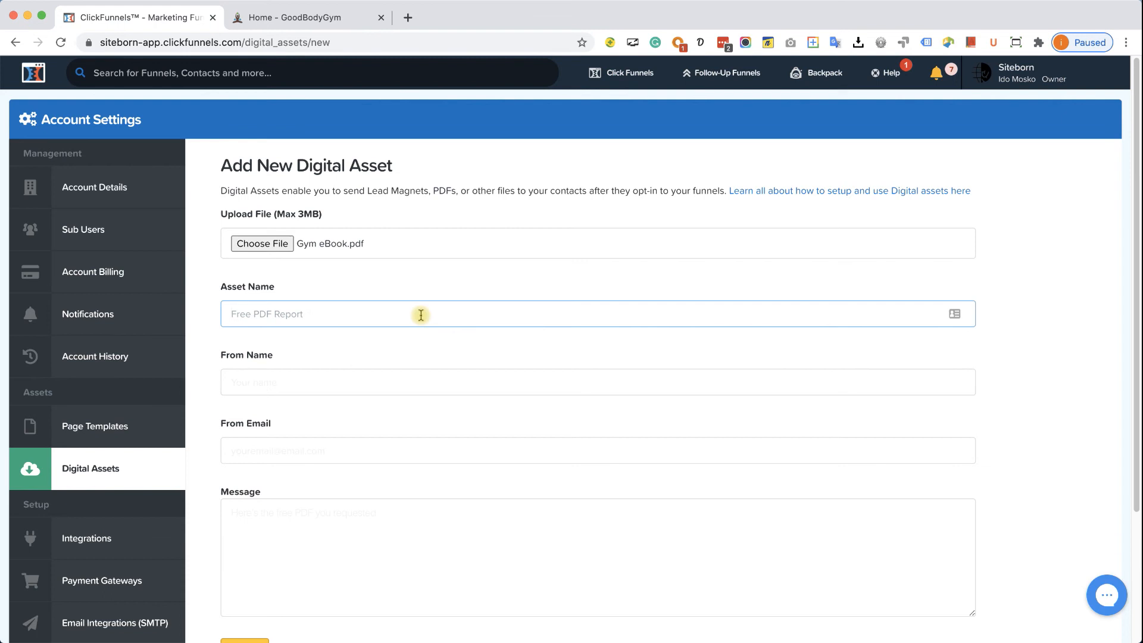
text(24 Easy Excercises)
key(BackSpace)
key(BackSpace)
key(BackSpace)
key(BackSpace)
text(s)
right_click(275, 316)
click(327, 321)
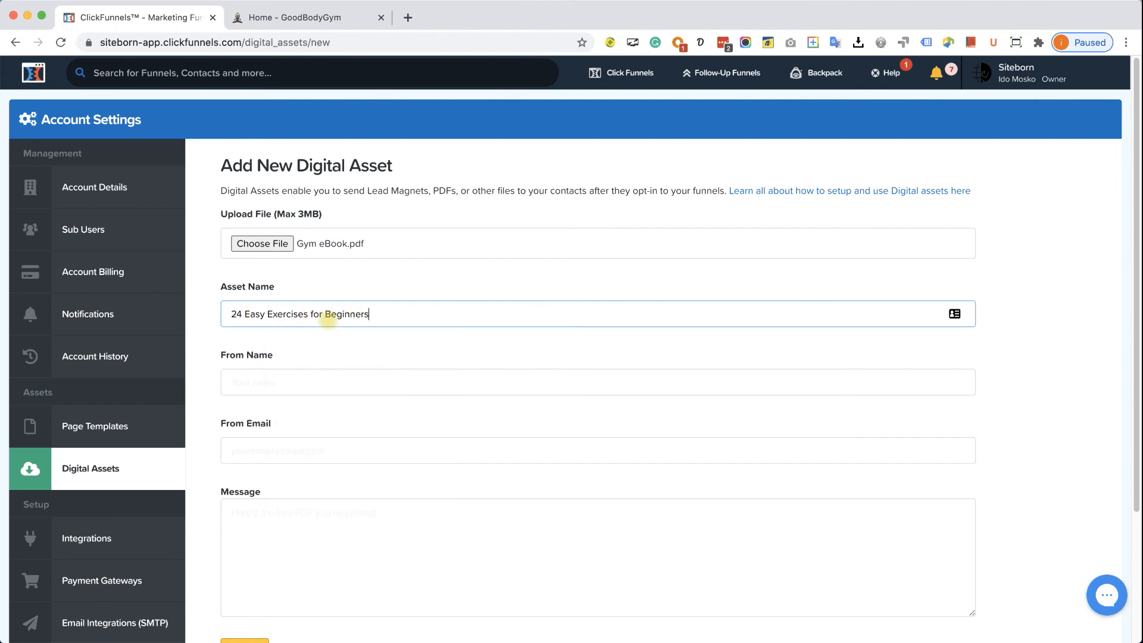
- Set the sender name to Good Body Gym, fill in the sender e-mail, and add the asset
click(382, 385)
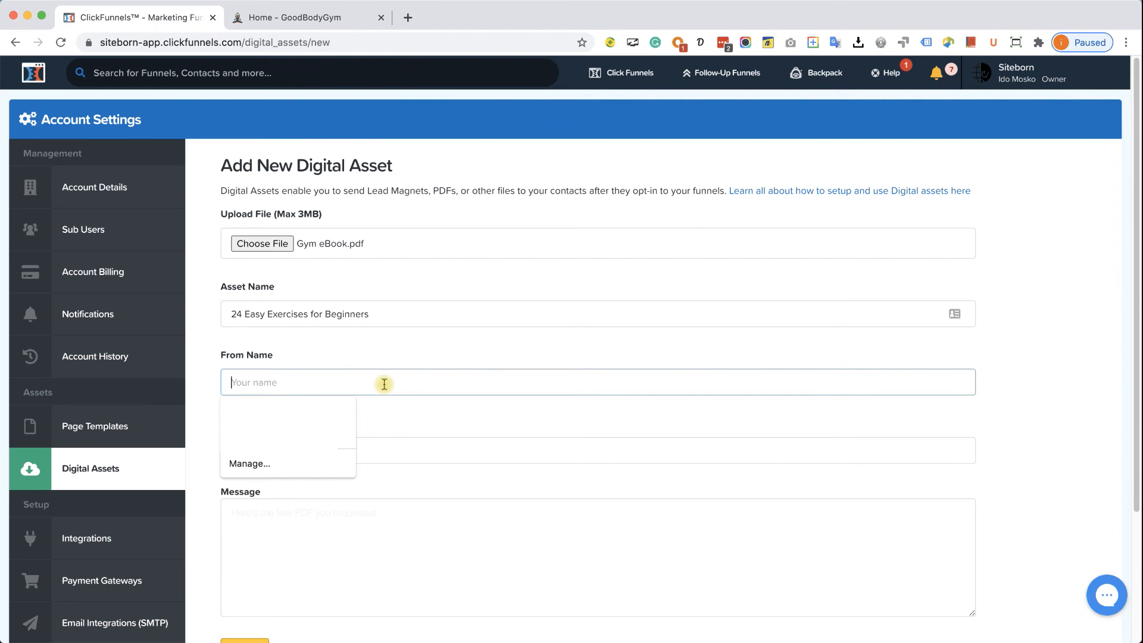
text(Good )
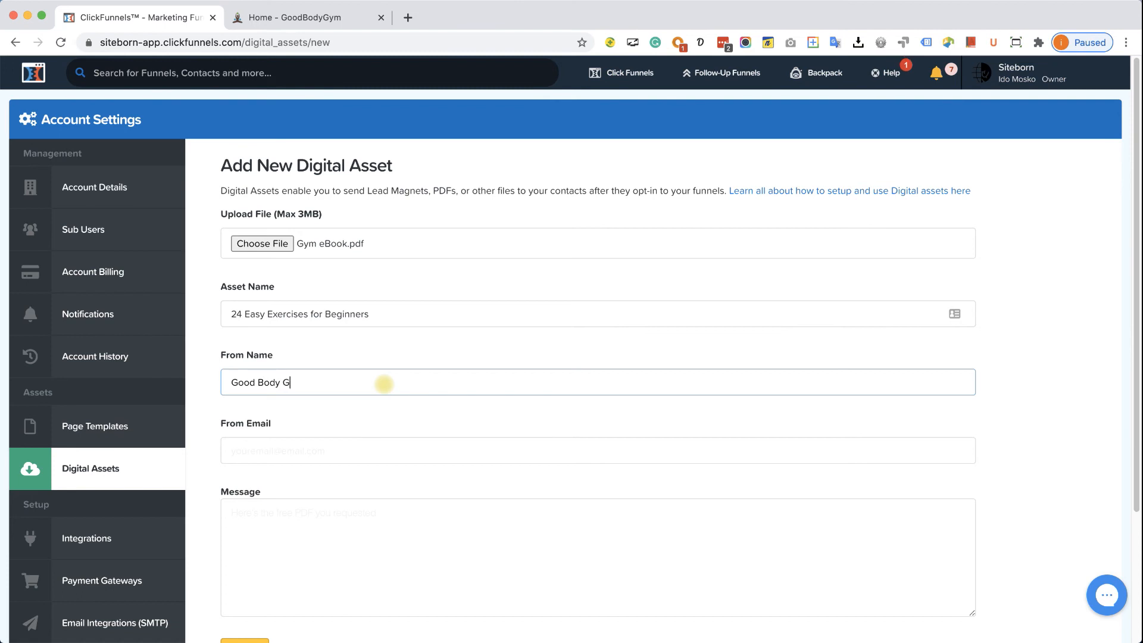
text(Body Gym)
click(366, 449)
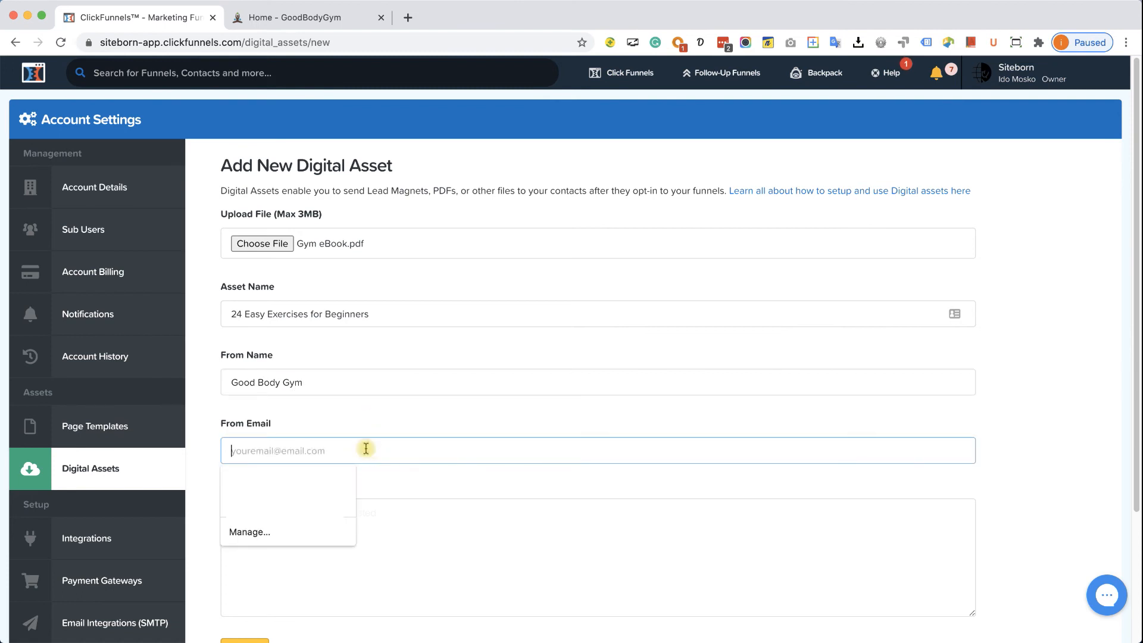
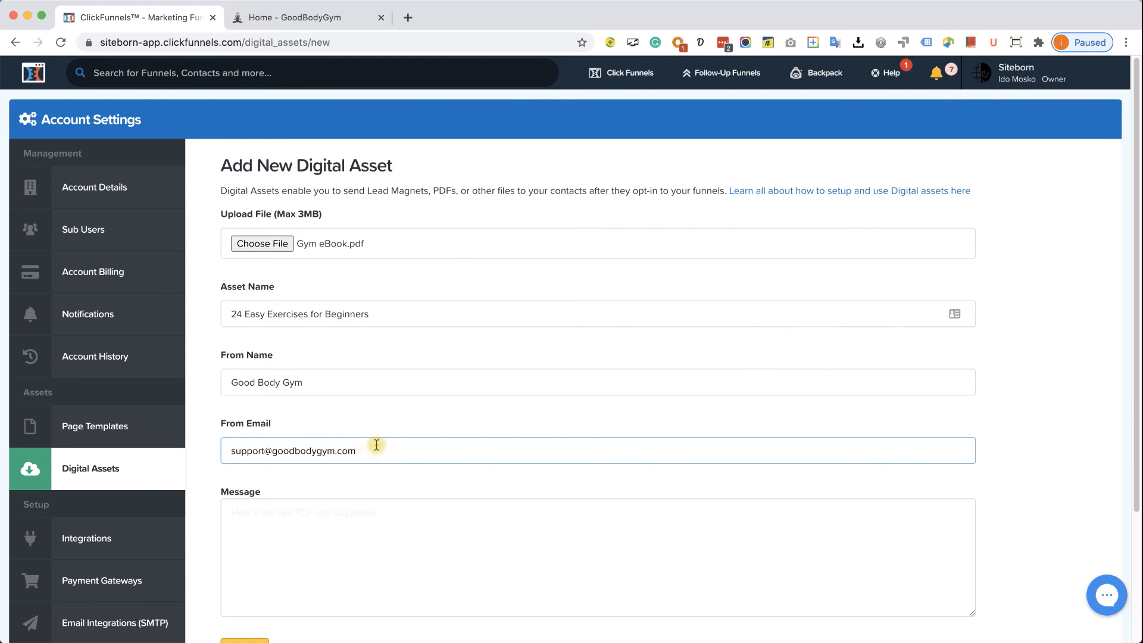
scroll(378, 446, down, 3)
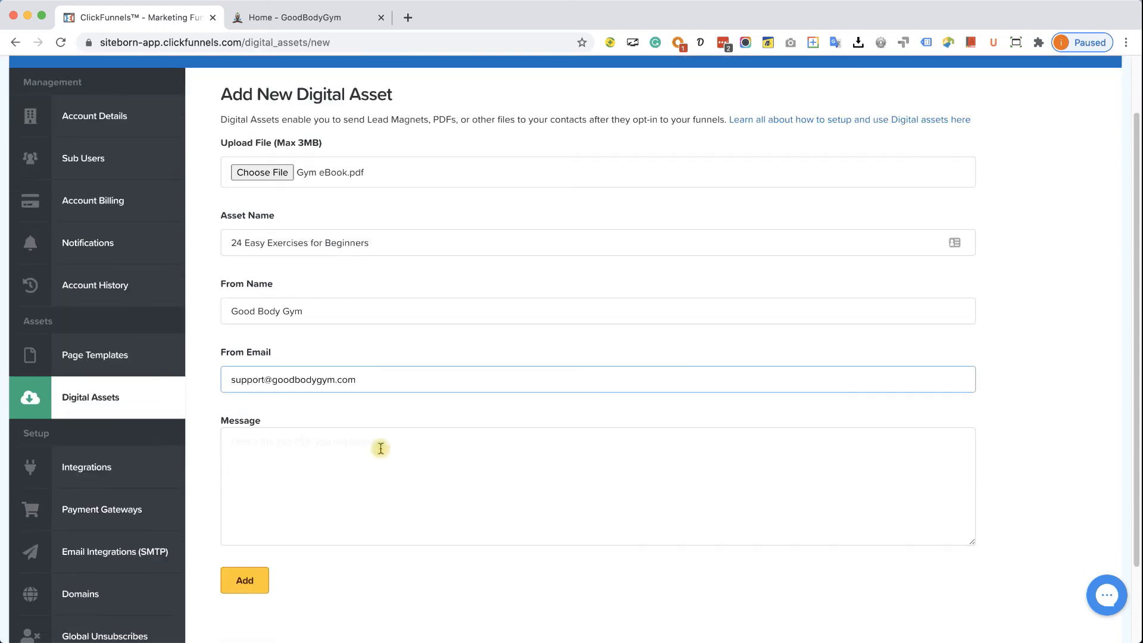
click(312, 409)
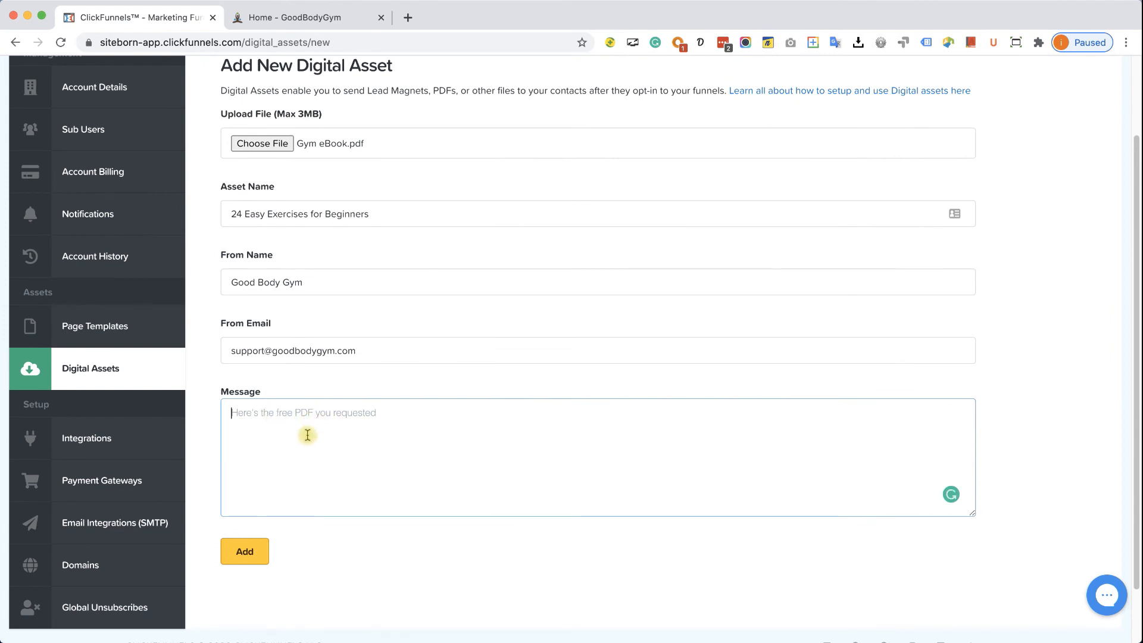
click(258, 550)
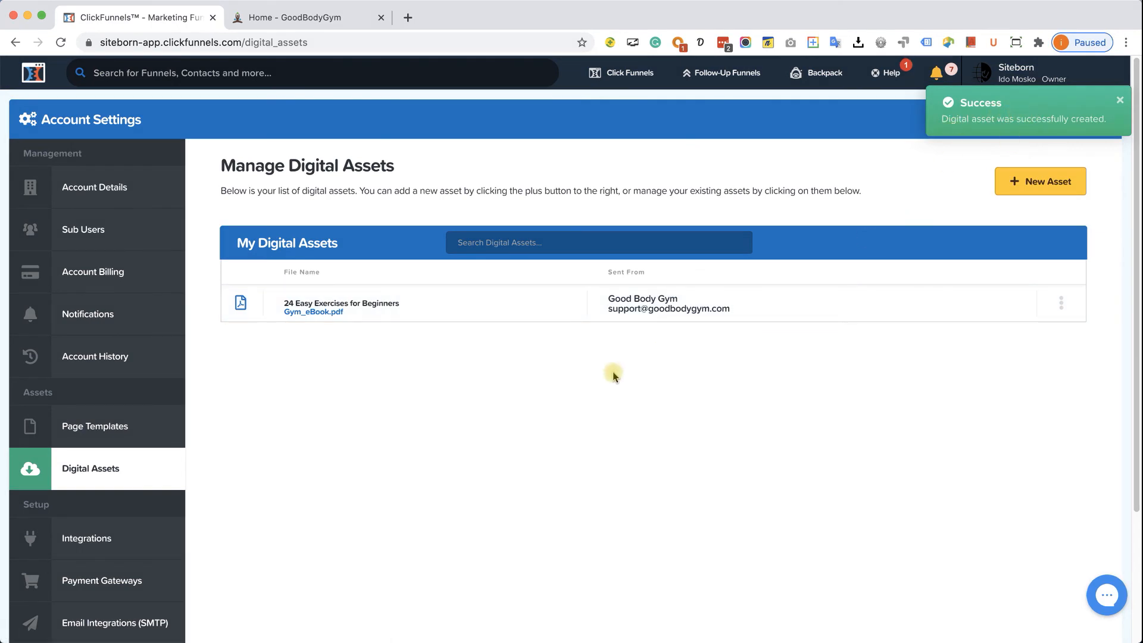
scroll(575, 395, down, 3)
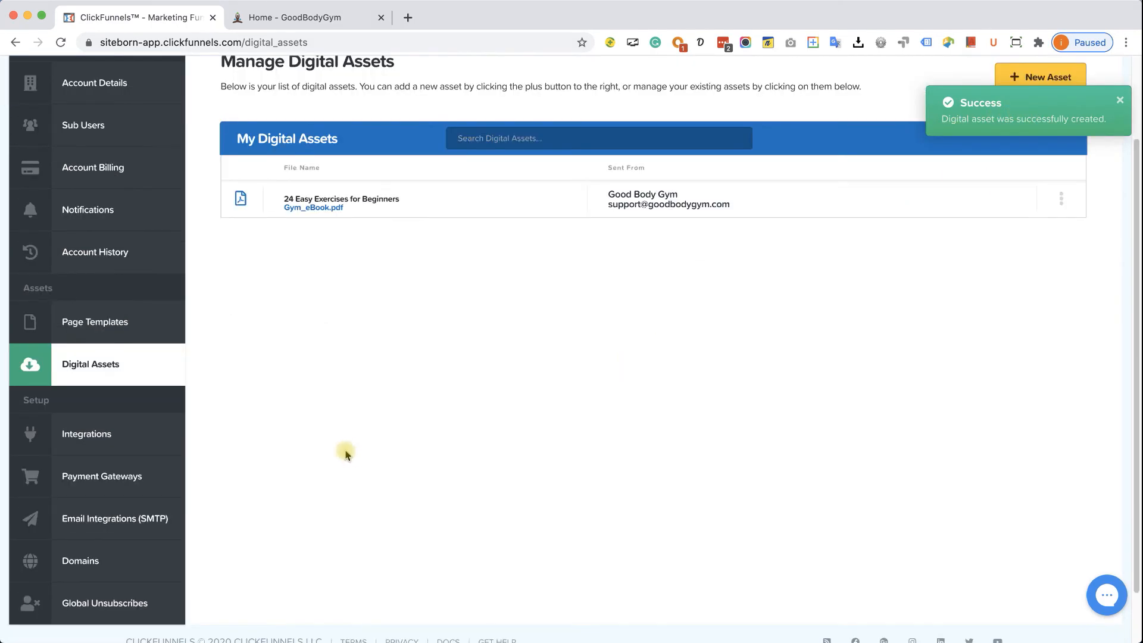
- Open Payment Gateways, add a new gateway, and pick Stripe
click(121, 478)
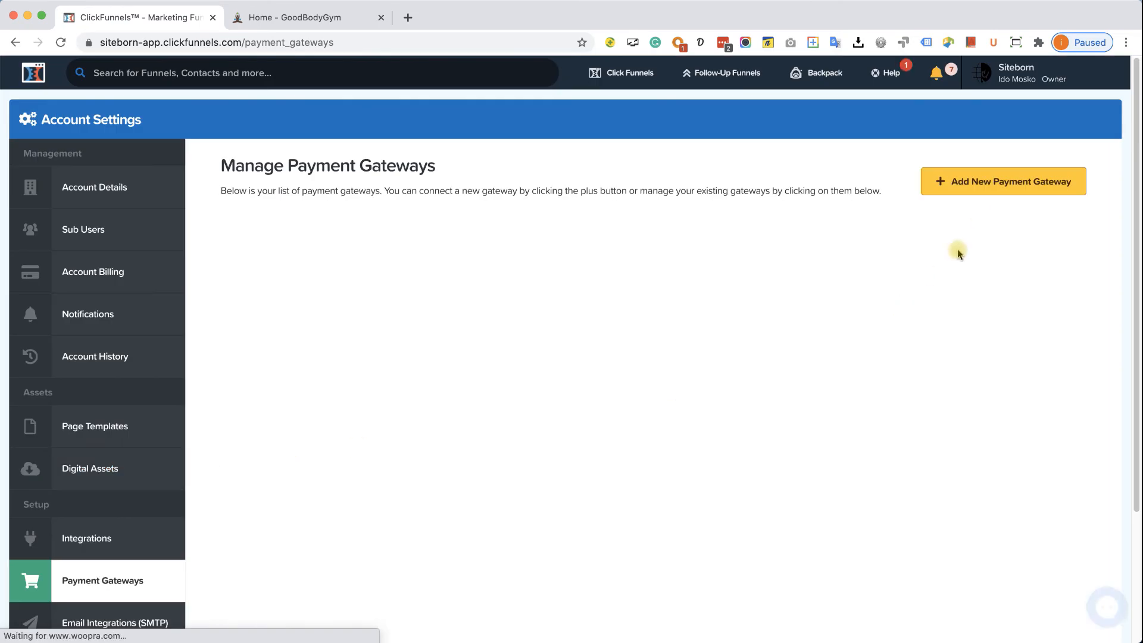
click(988, 189)
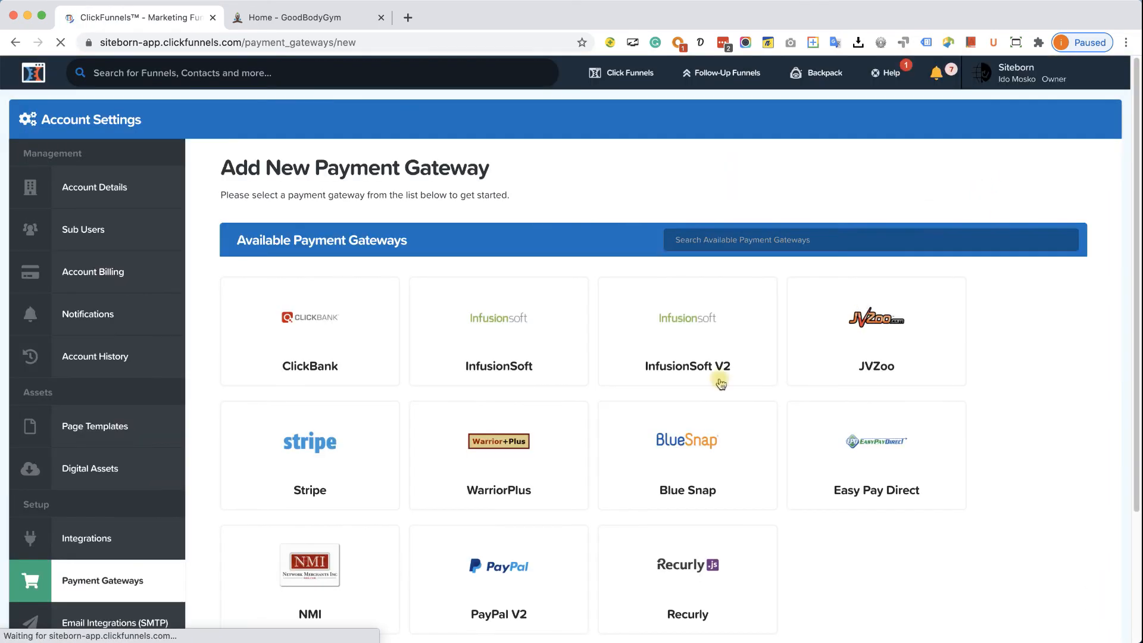
scroll(697, 388, down, 3)
click(479, 400)
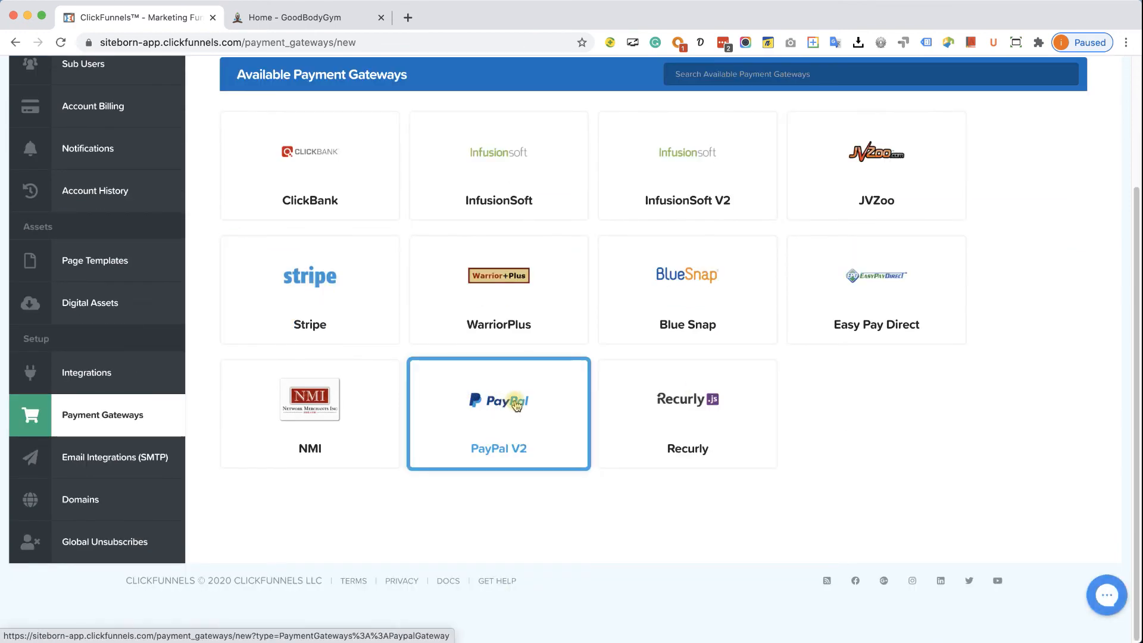
click(874, 637)
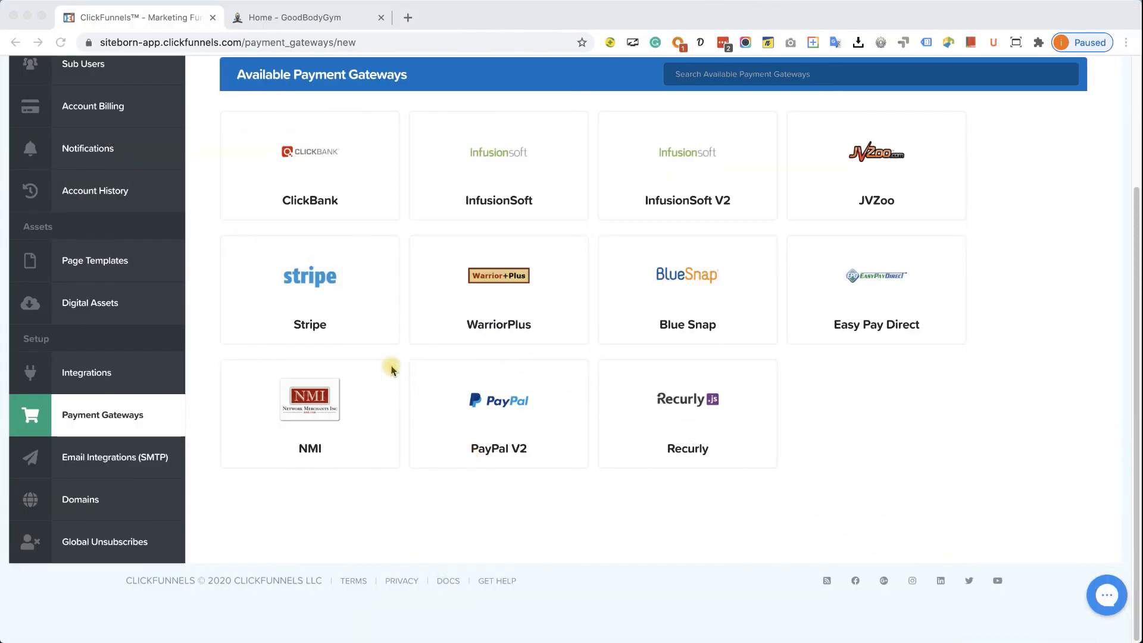
click(325, 287)
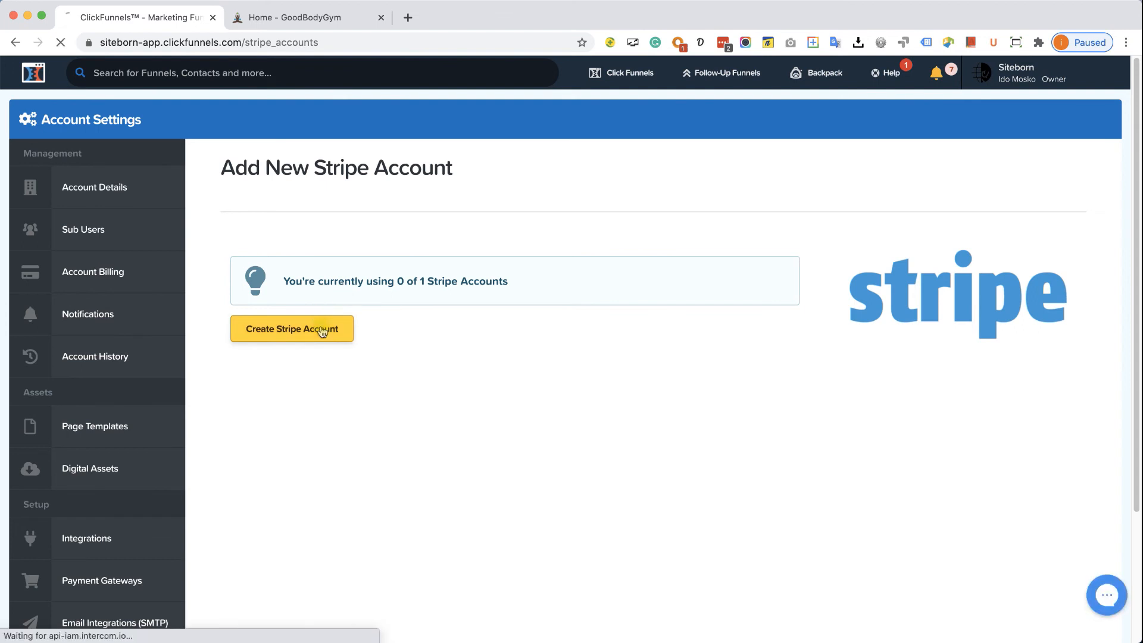
- Create a default Stripe account named Stripe, authorize it on Stripe, and reopen the gateway list
click(321, 329)
click(326, 275)
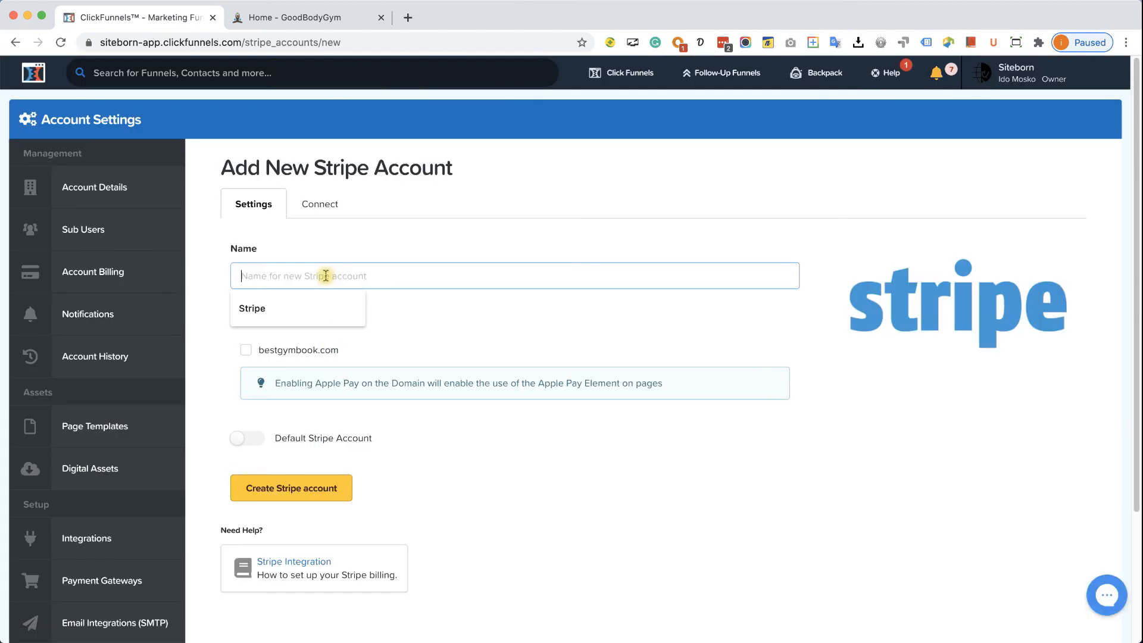
click(300, 309)
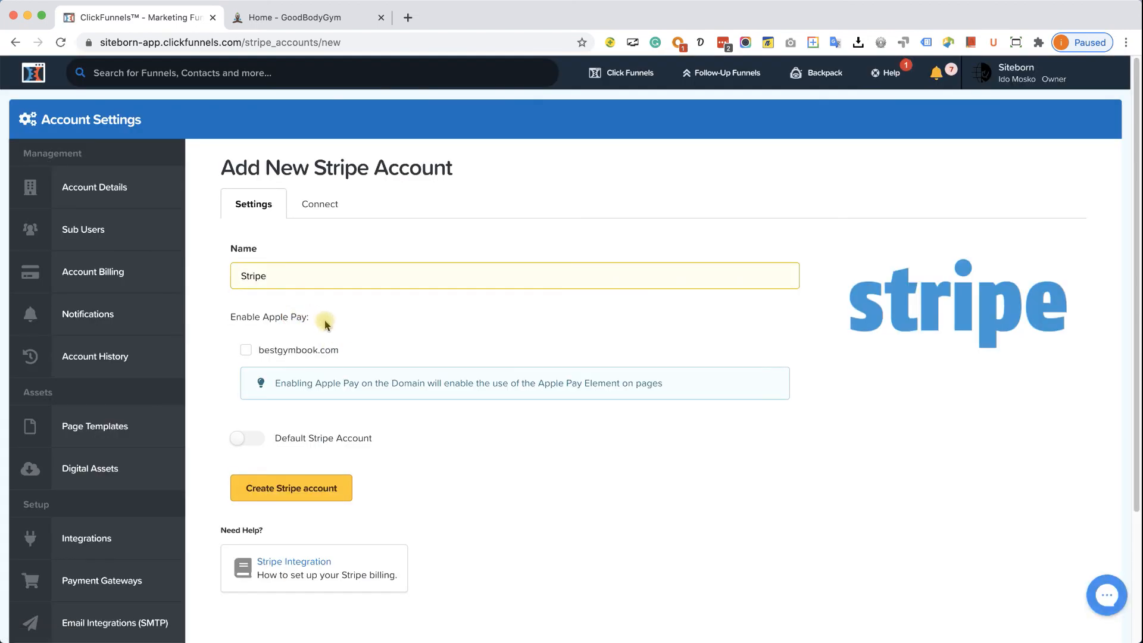
click(286, 434)
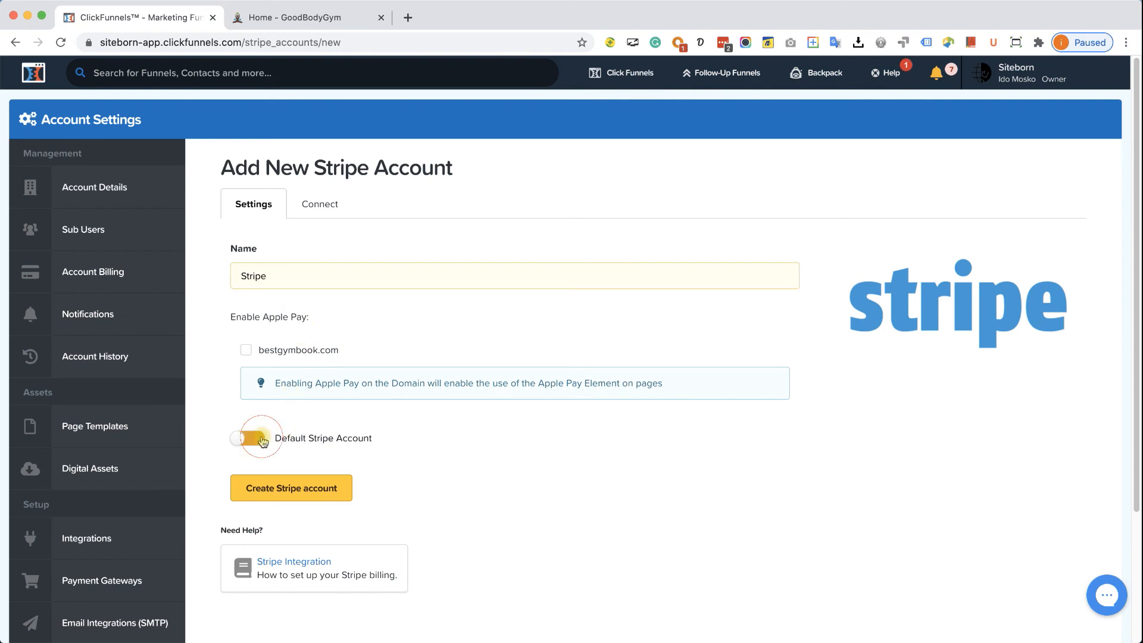
click(326, 488)
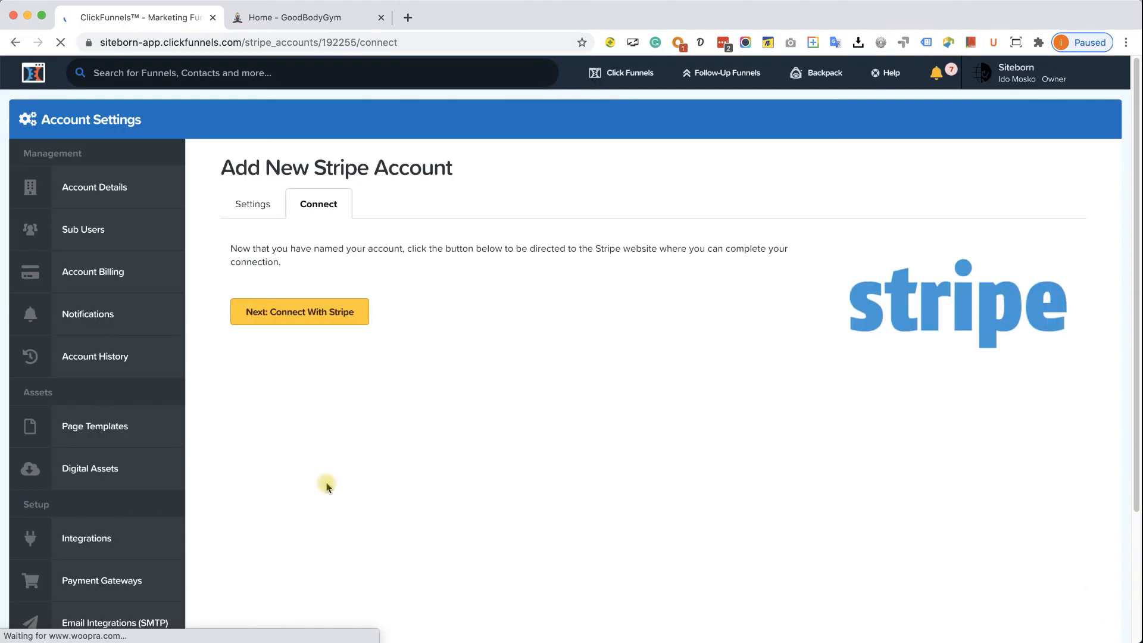
click(308, 317)
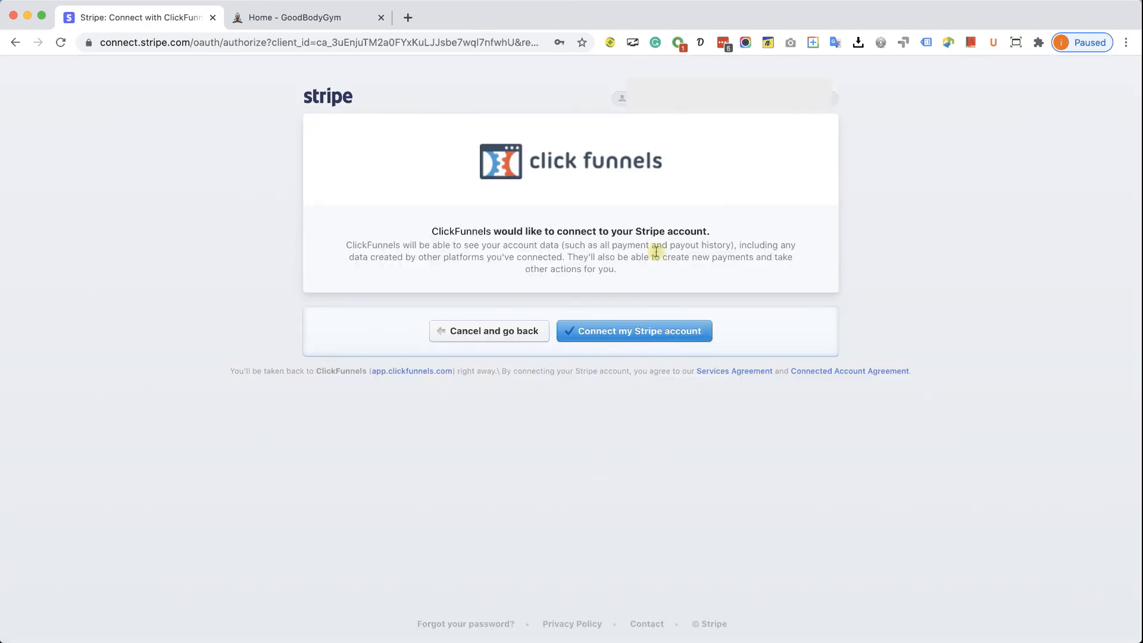
click(672, 335)
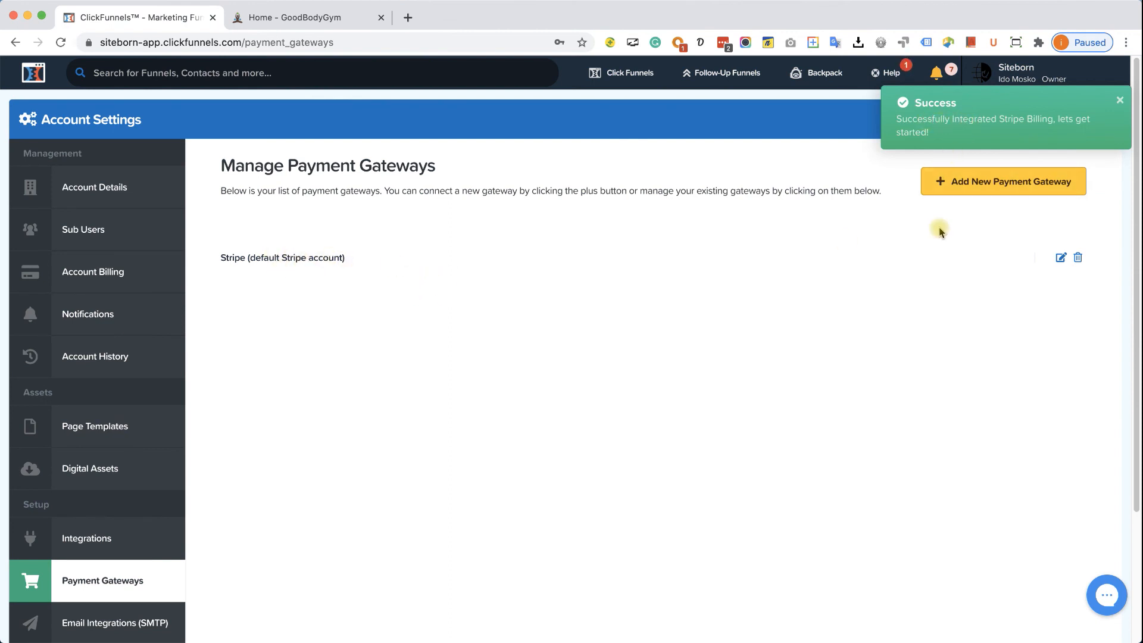
click(988, 190)
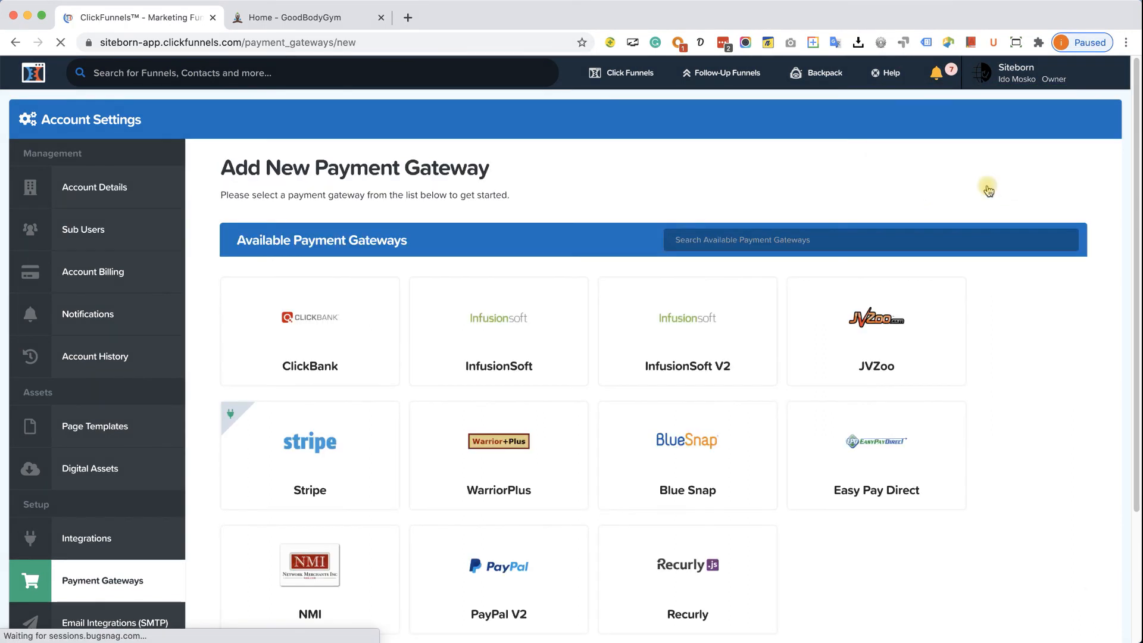
- Pick PayPal V2 from Available Payment Gateways to open its account form
scroll(654, 405, down, 3)
click(527, 408)
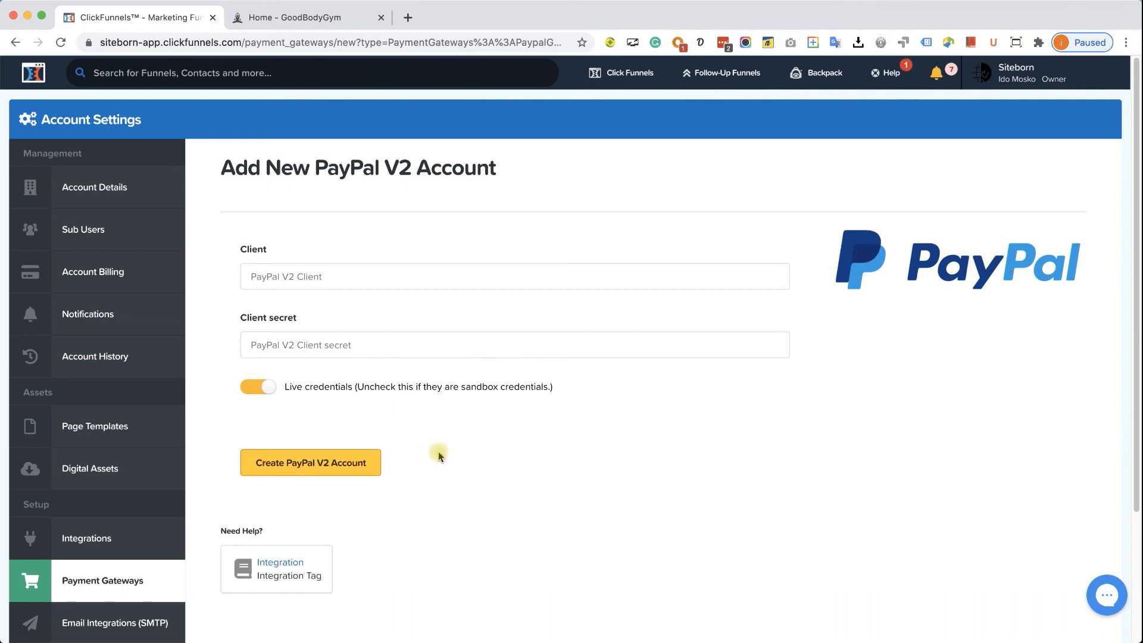
click(408, 17)
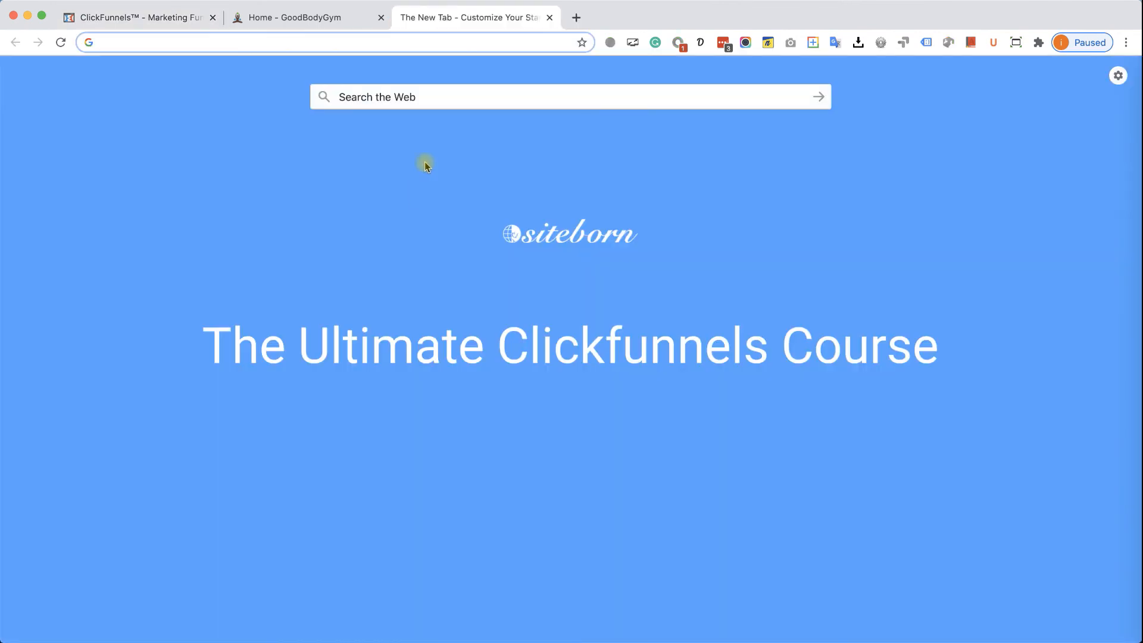
- Load the PayPal Developer site and log into its dashboard
text(developer.paypal.com)
key(Return)
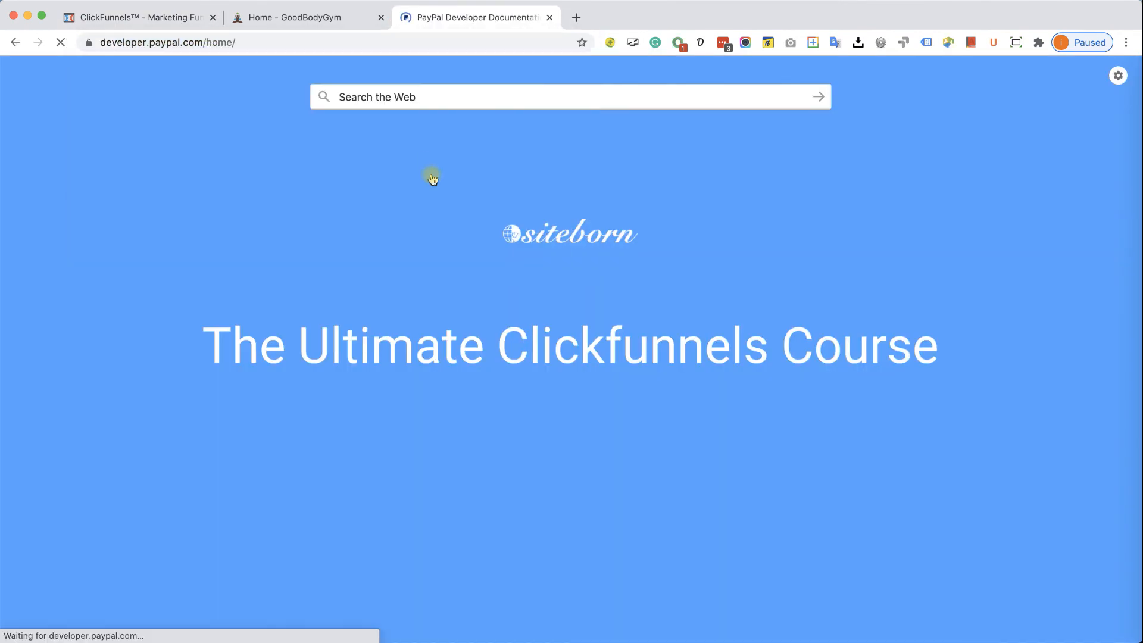
click(969, 79)
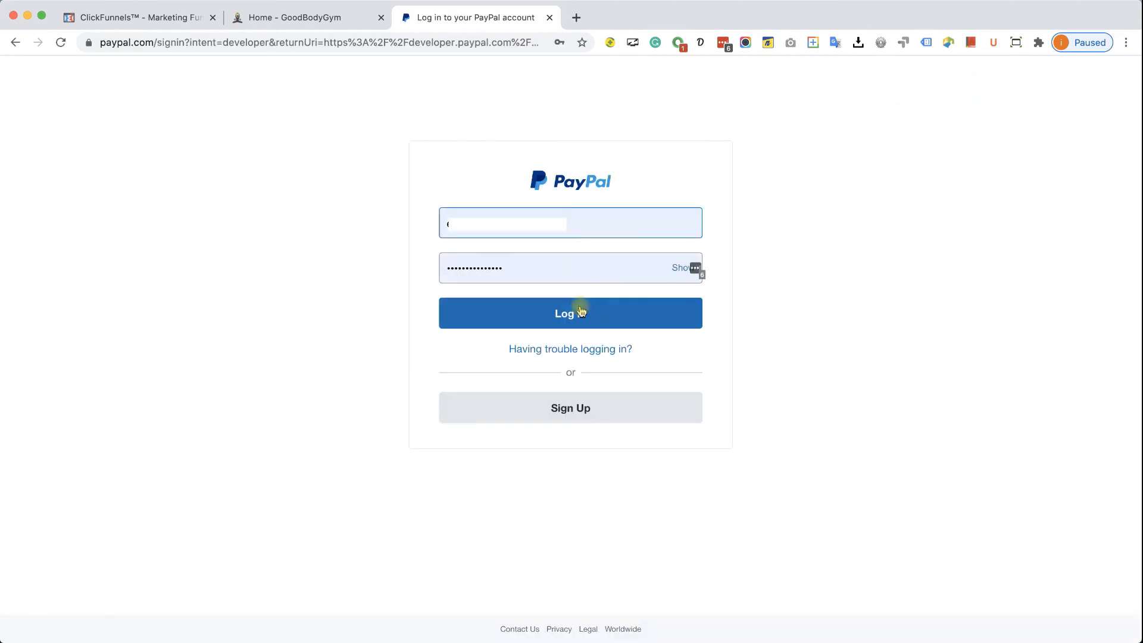
click(582, 315)
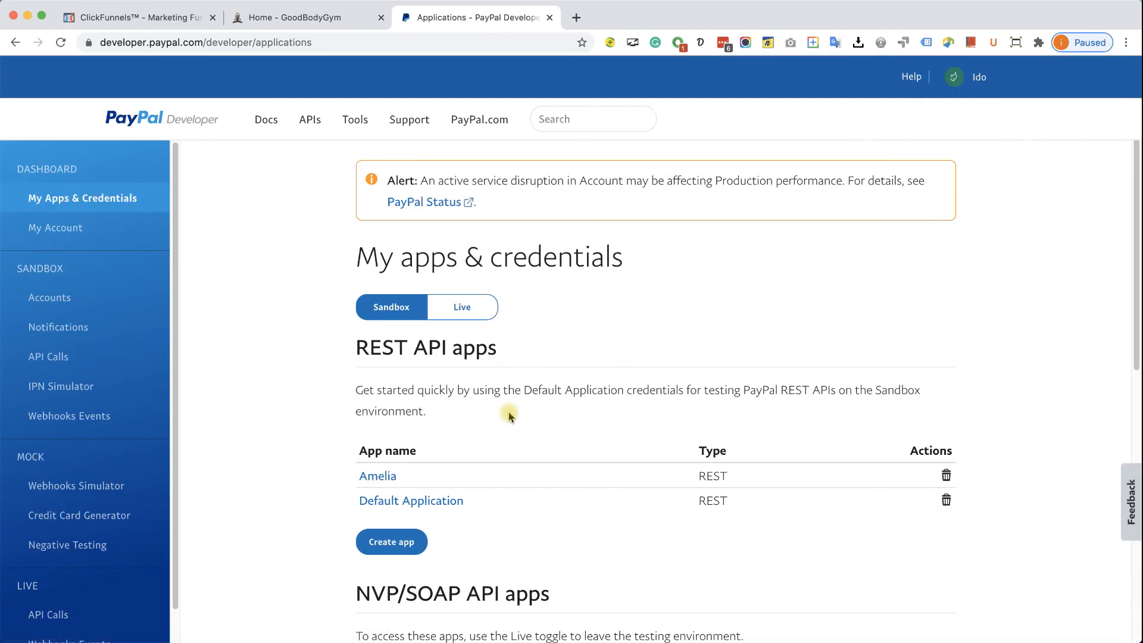
- Create a live app named Clickfunnels under My Apps & Credentials
click(110, 198)
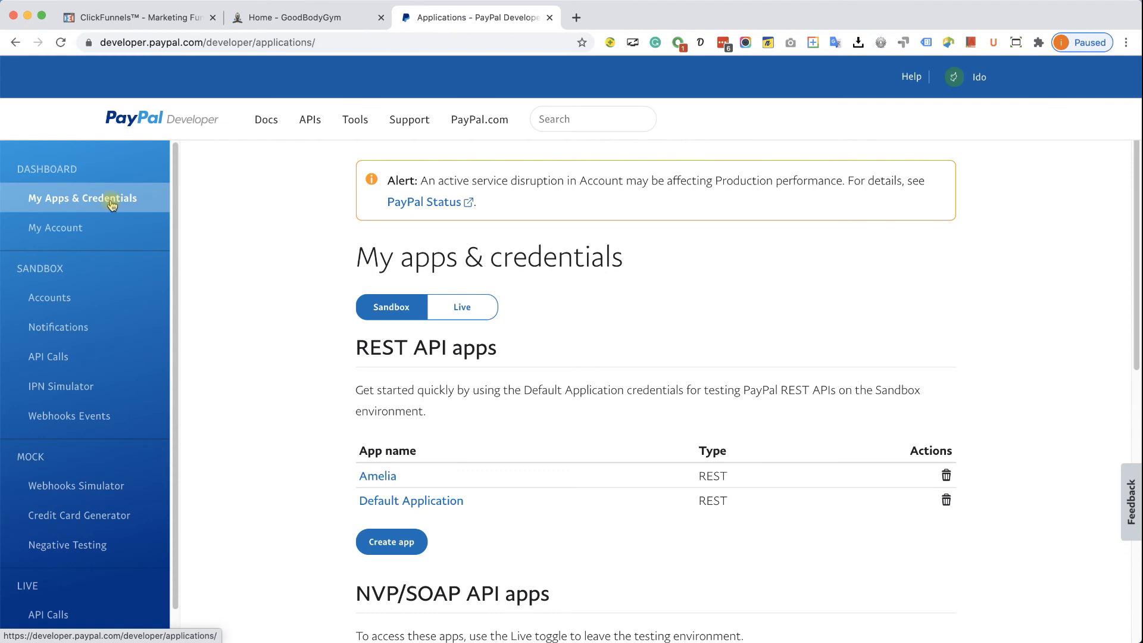
click(470, 307)
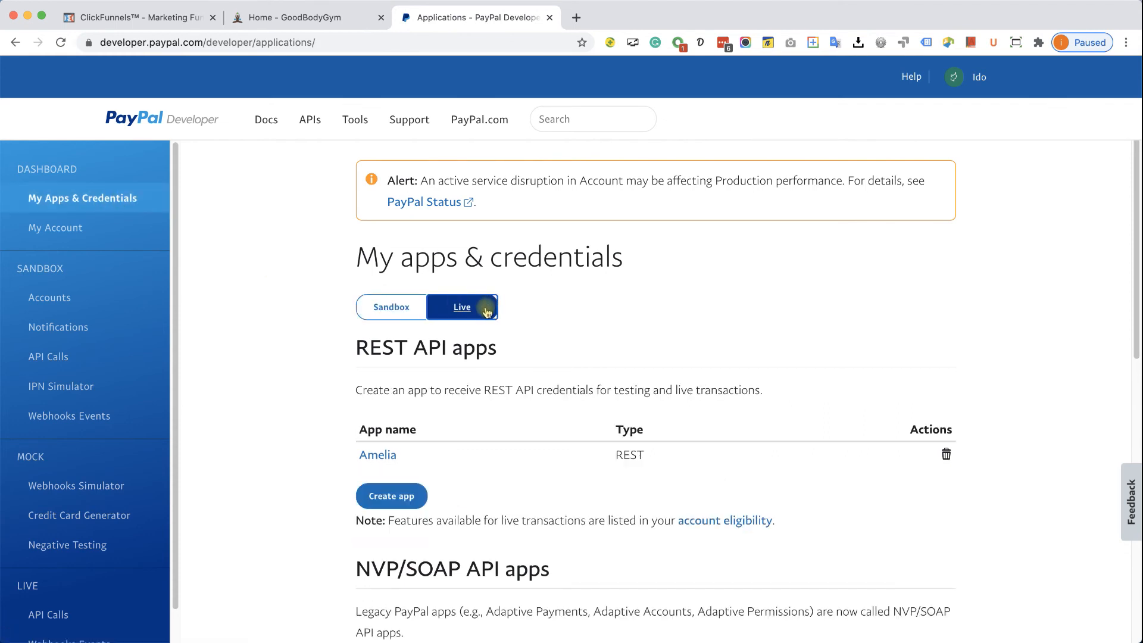
click(400, 497)
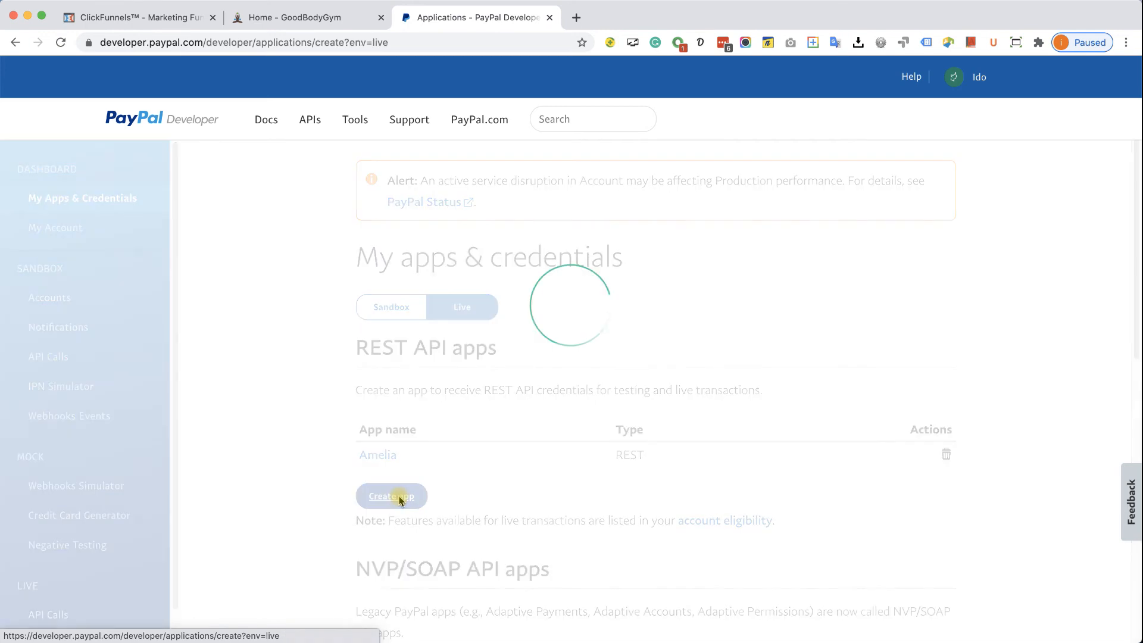
click(421, 435)
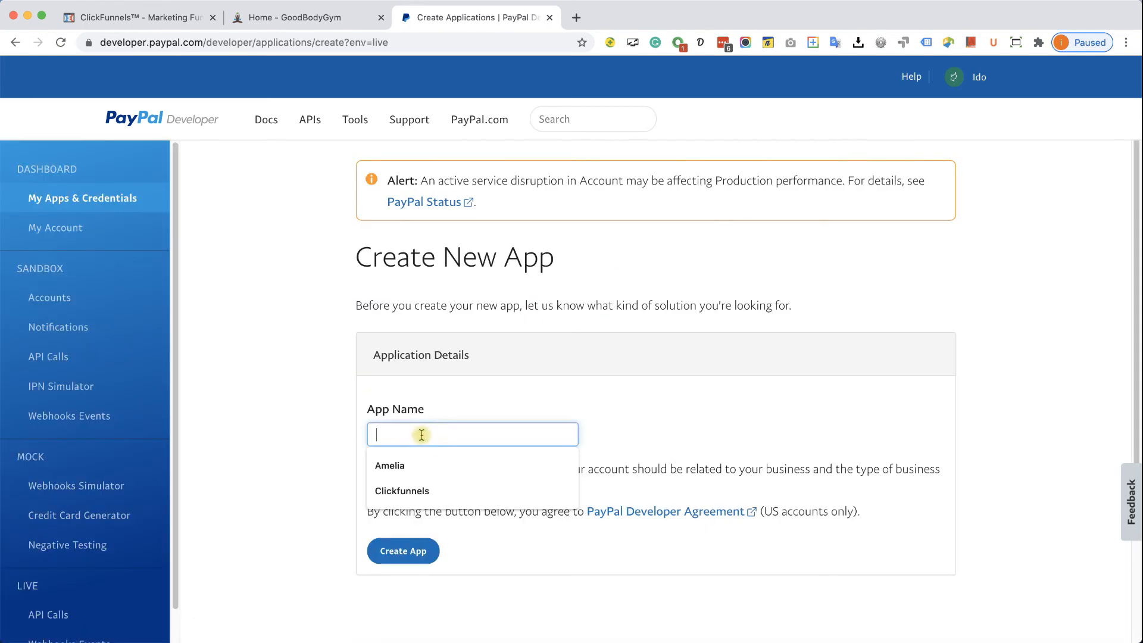
text(Clic)
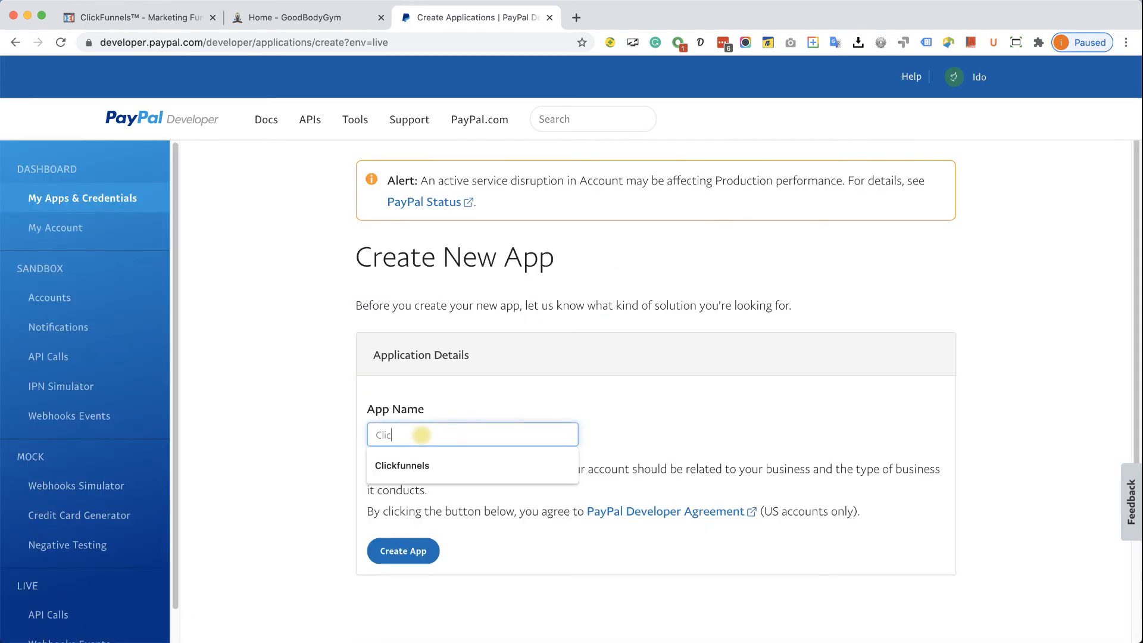
text(kfunnels)
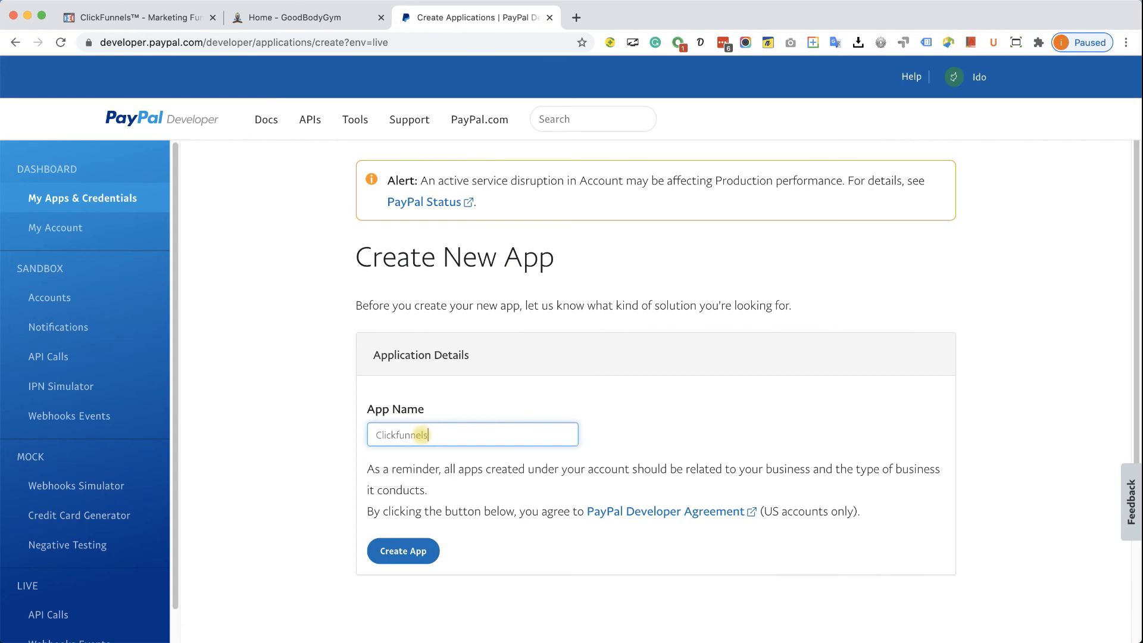
click(400, 549)
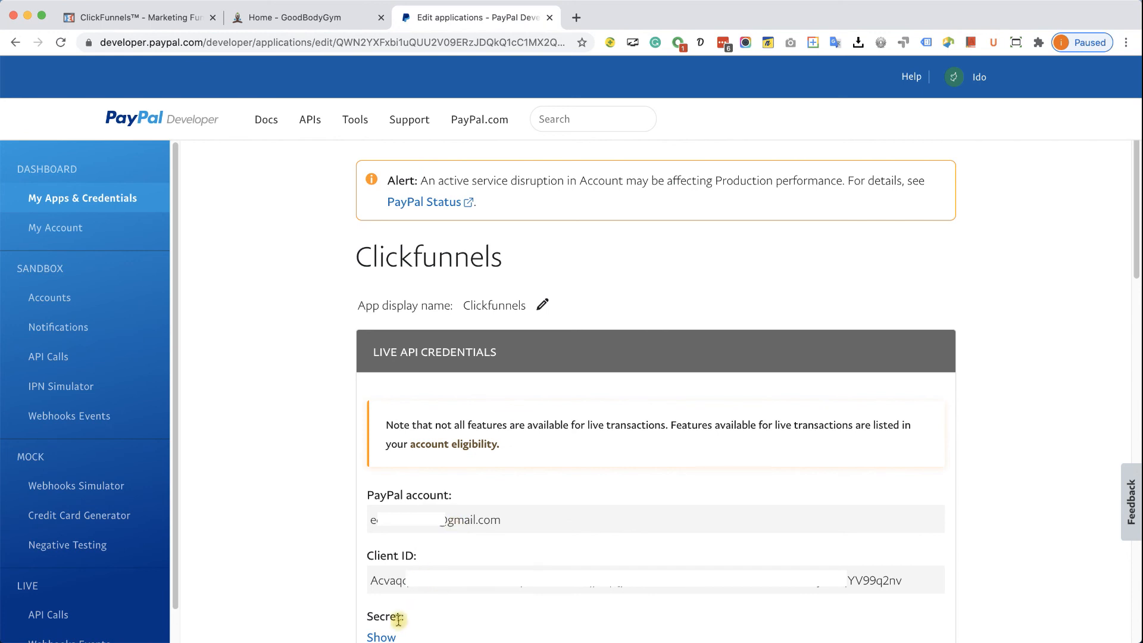
click(137, 17)
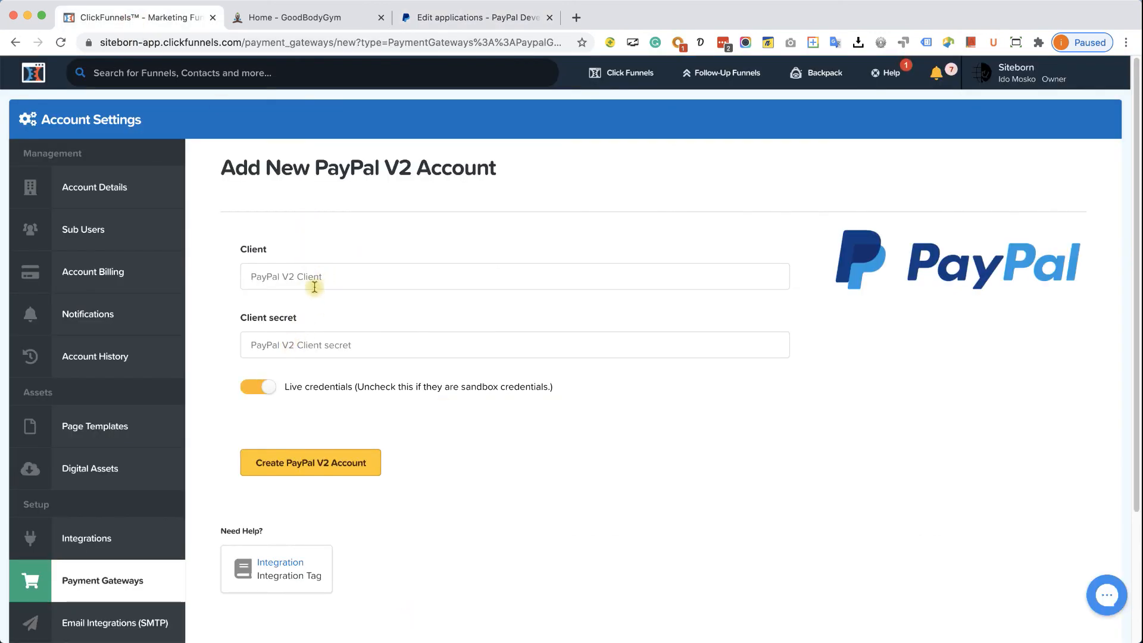
- Copy the Clickfunnels app's live Client ID into the ClickFunnels Client field
click(479, 19)
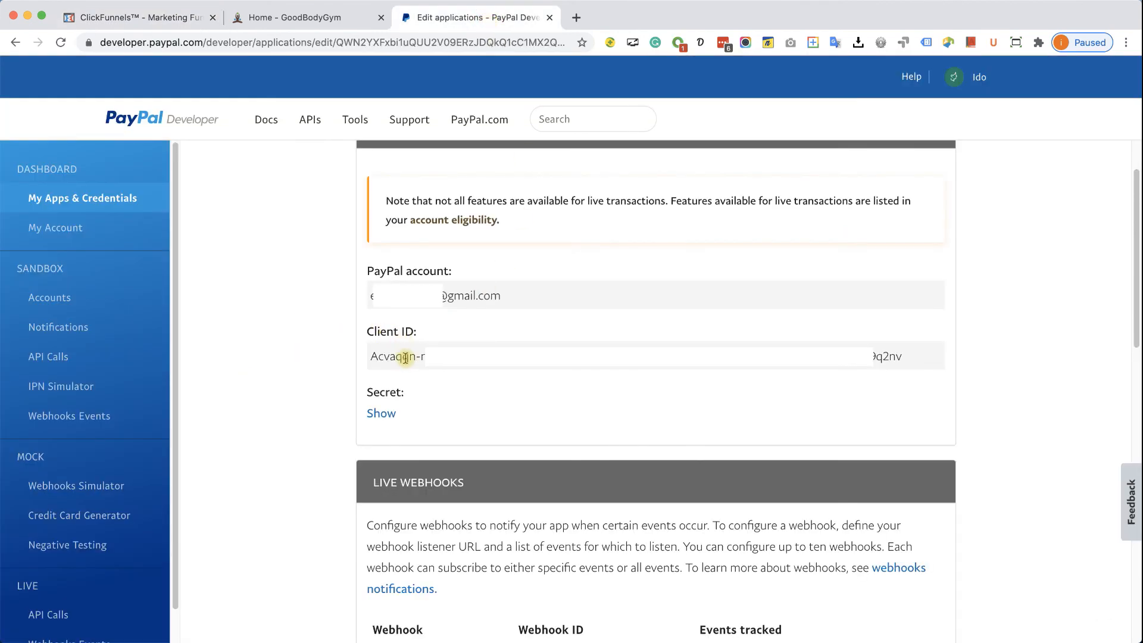
click(381, 413)
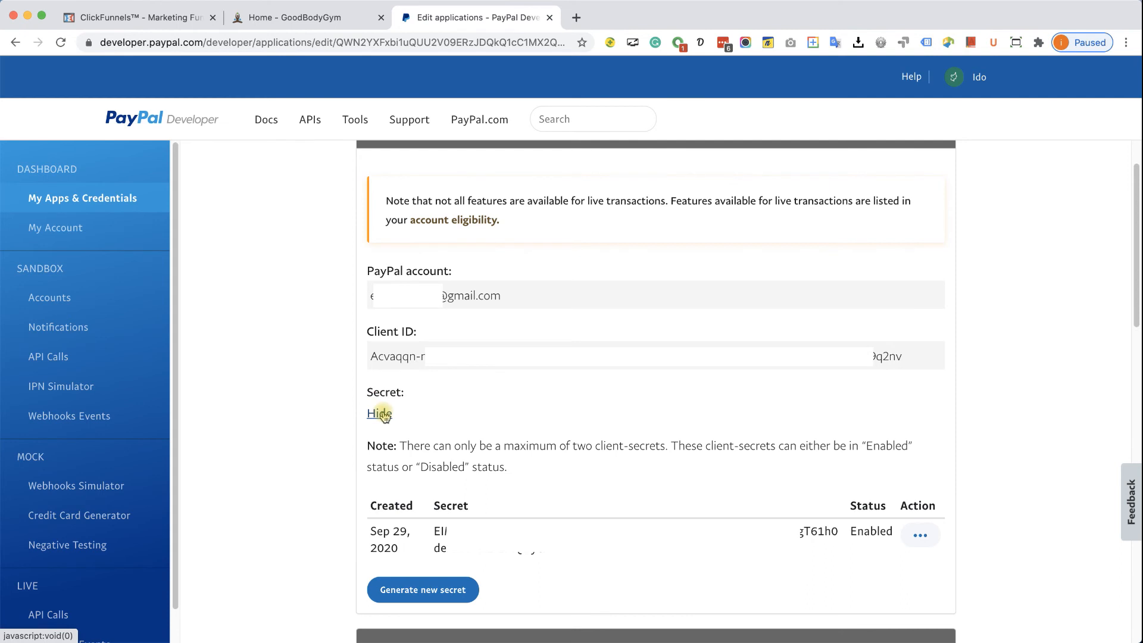
triple_click(464, 357)
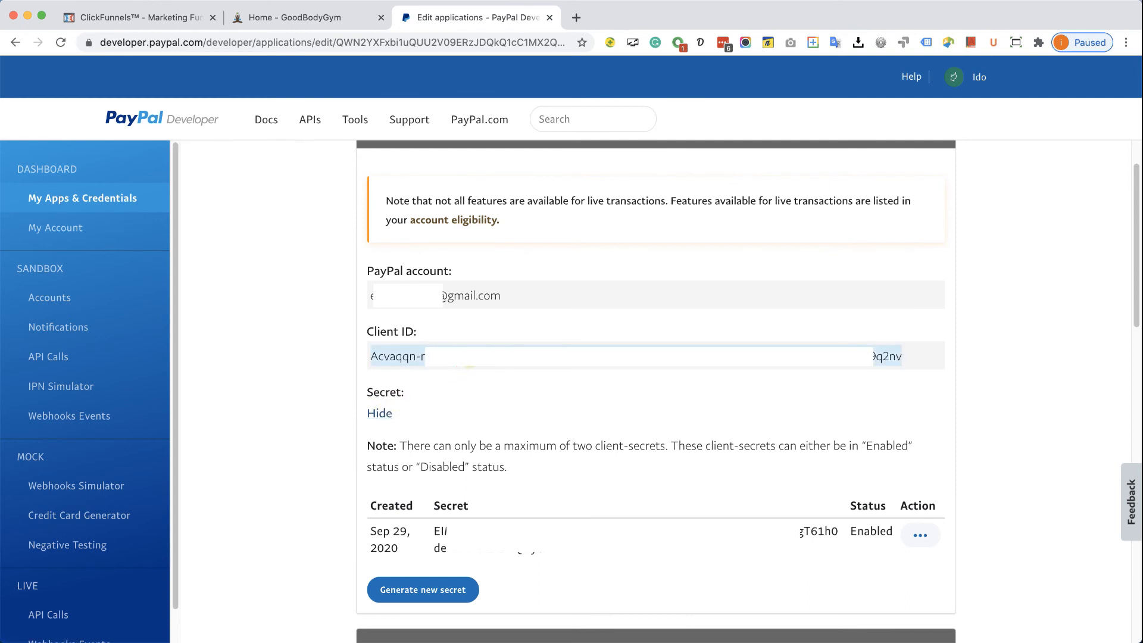
click(140, 17)
click(305, 269)
key(ctrl+v)
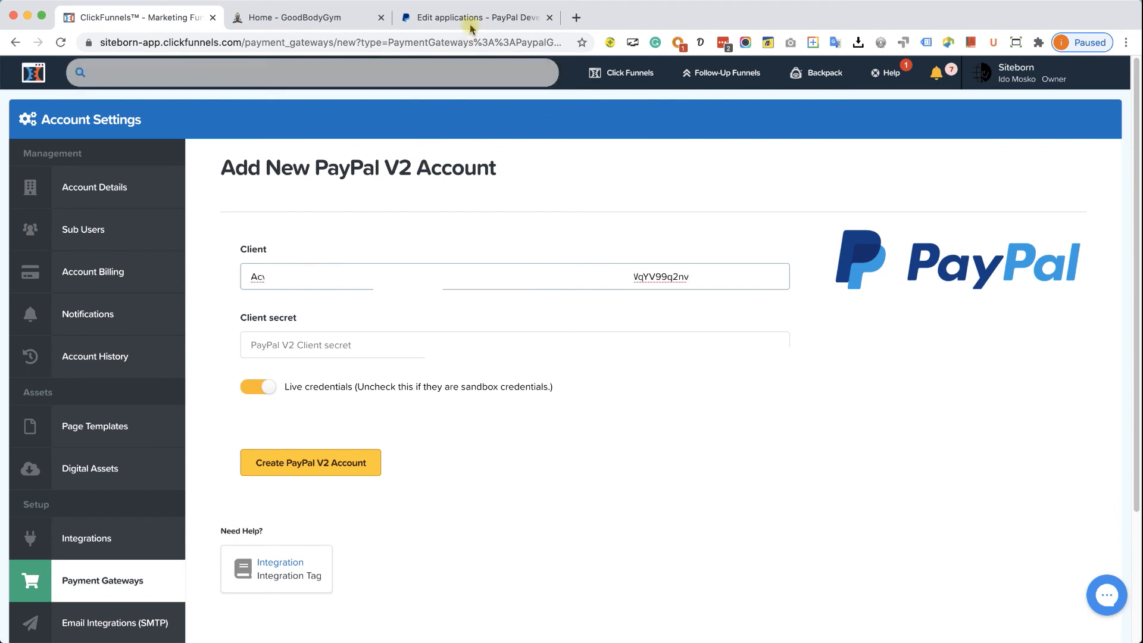
- Paste the client secret into Client secret, create the PayPal V2 account, and close the PayPal tab
click(469, 18)
triple_click(443, 524)
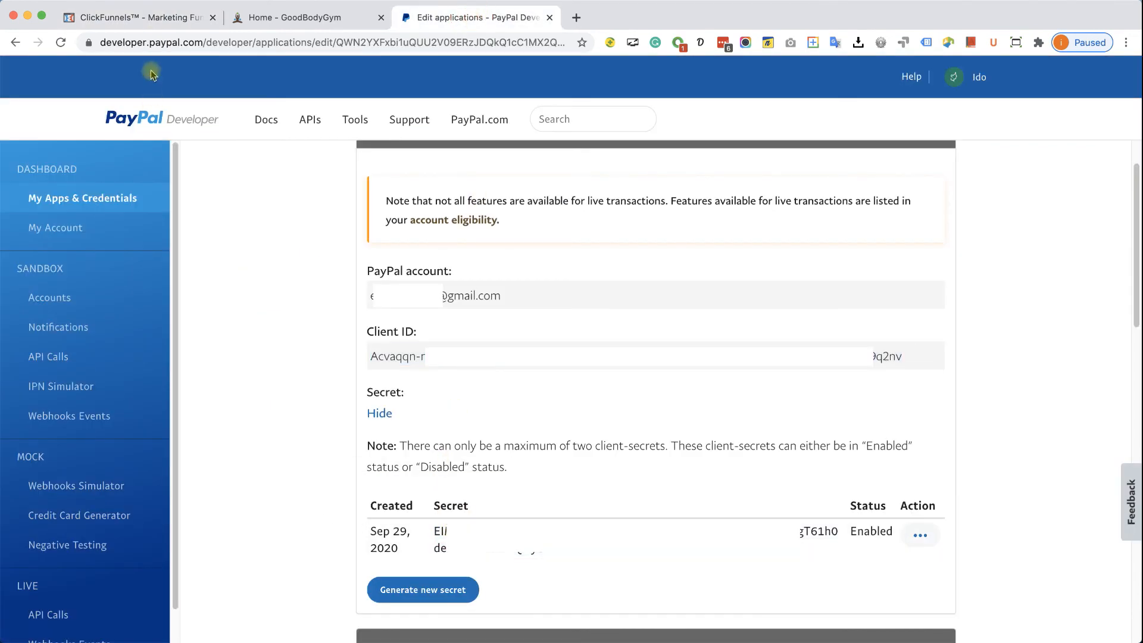
click(152, 18)
click(318, 351)
key(super+v)
click(343, 463)
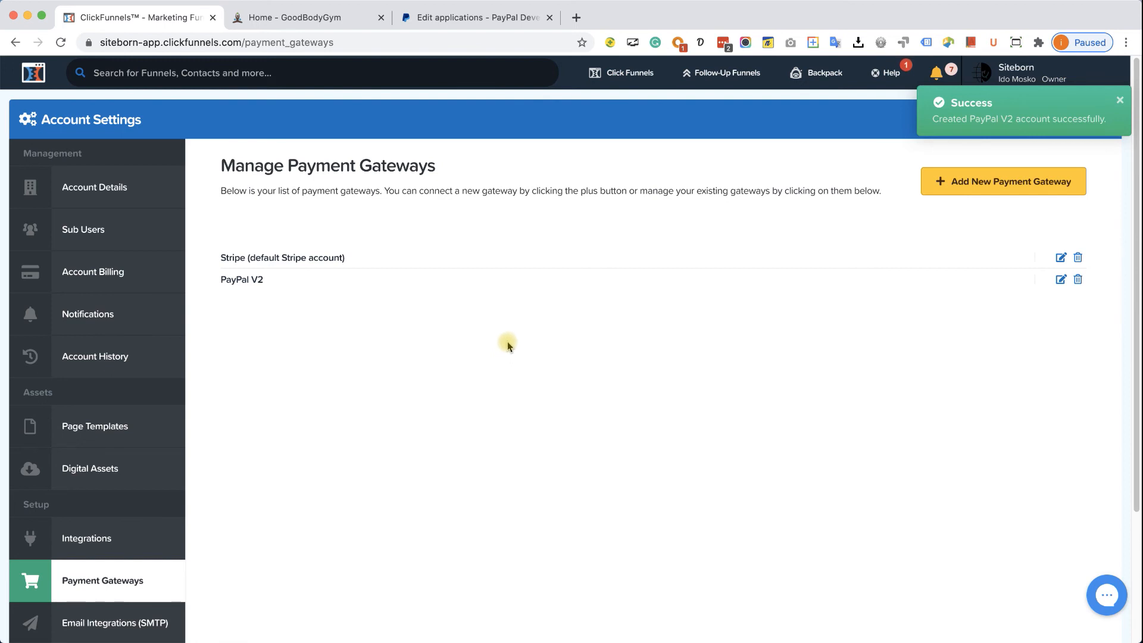
click(551, 17)
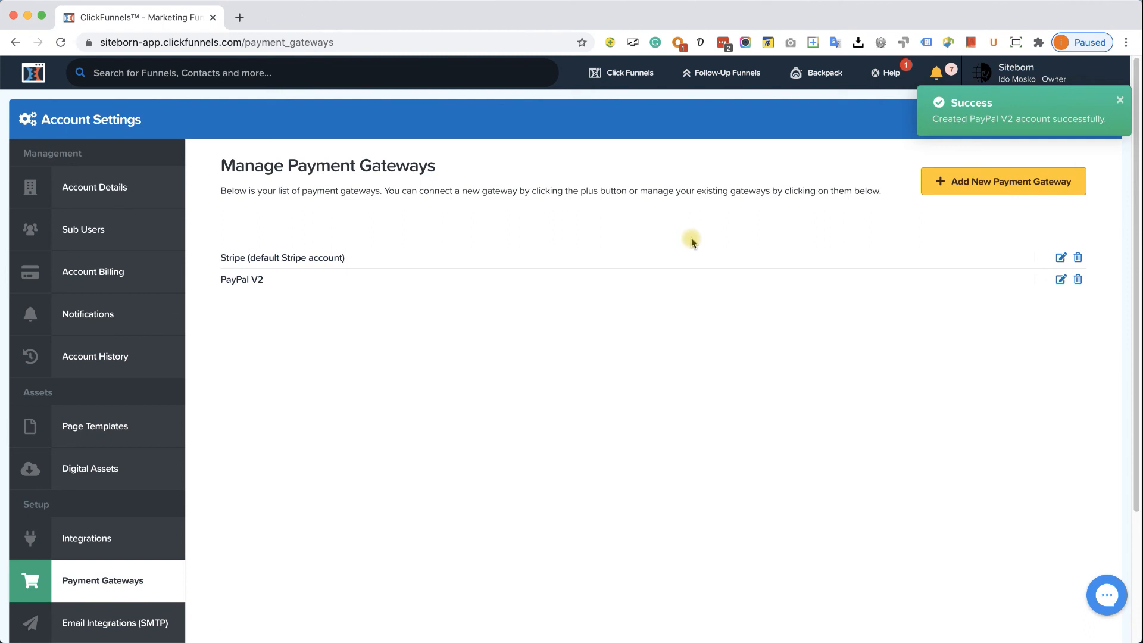
- Build a Classic Funnel Builder 'Sell Your Product' Sales Funnel named 'Gym eBook'
mouse_move(624, 84)
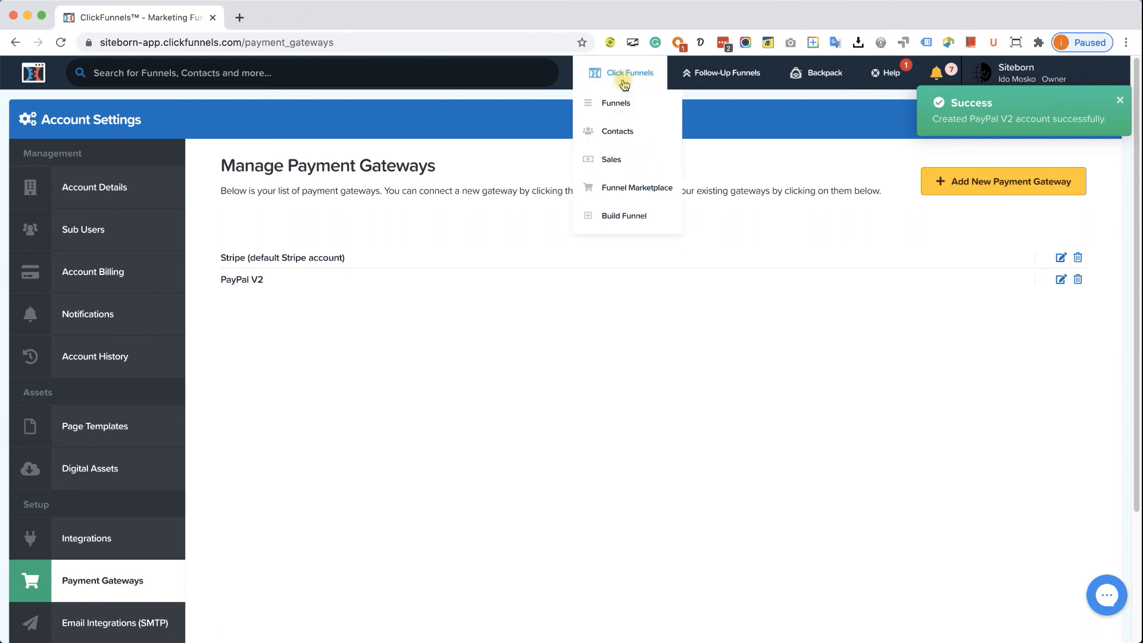
click(624, 104)
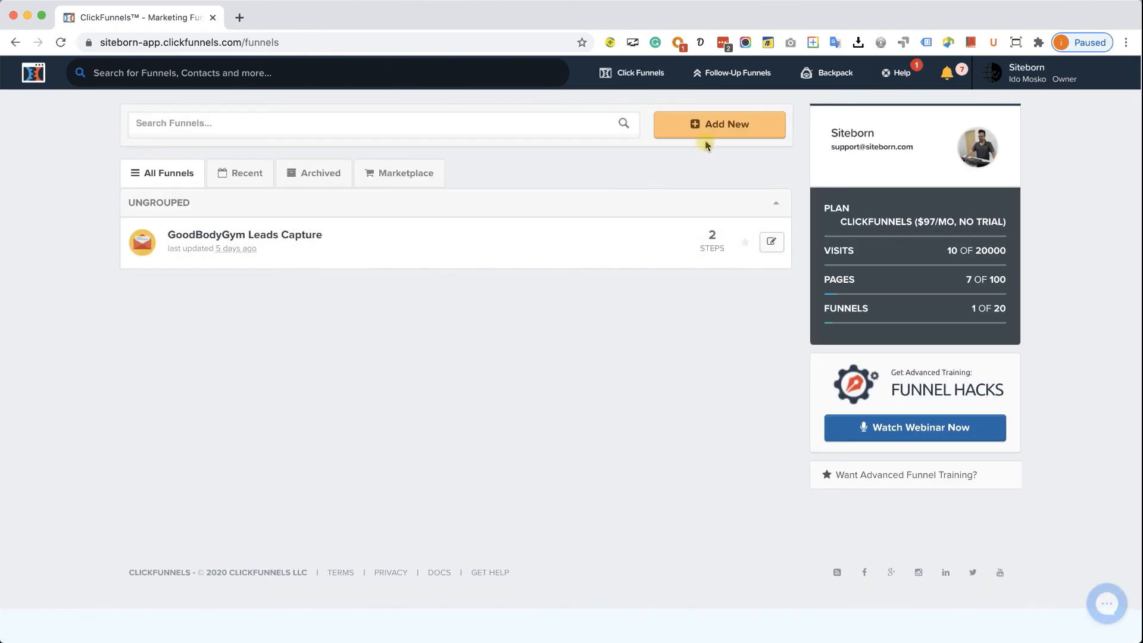
click(712, 130)
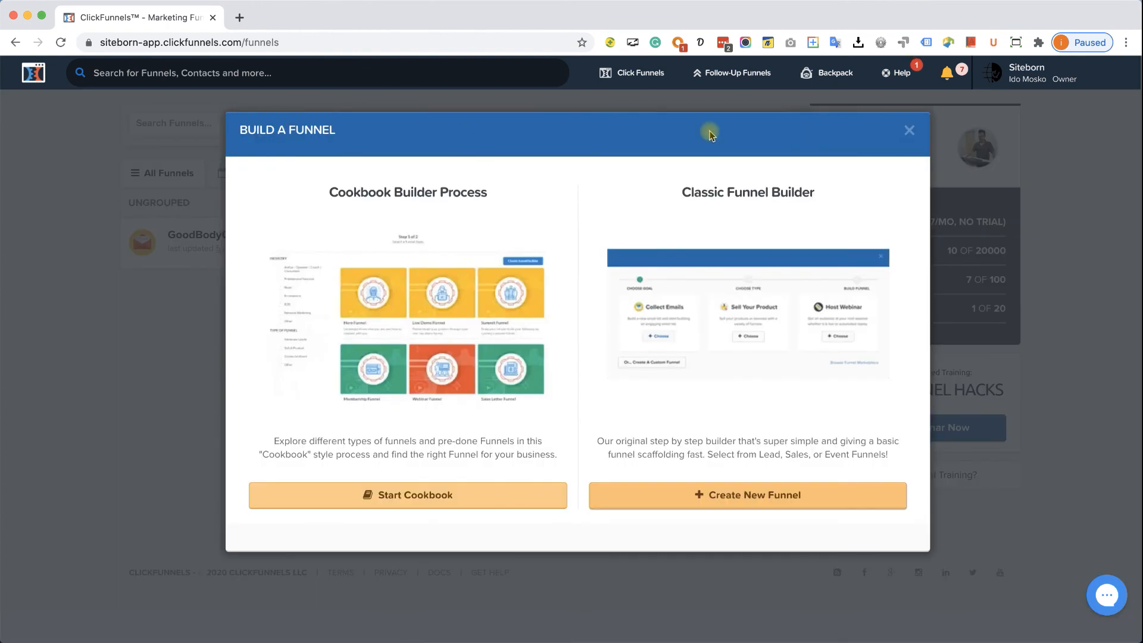
click(754, 327)
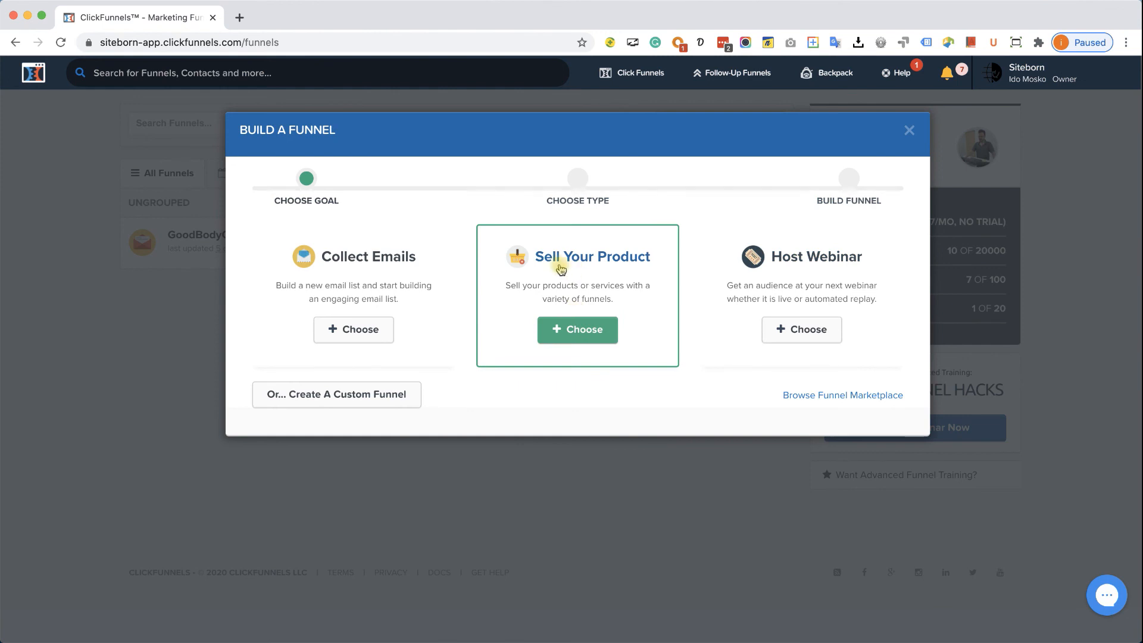
click(601, 275)
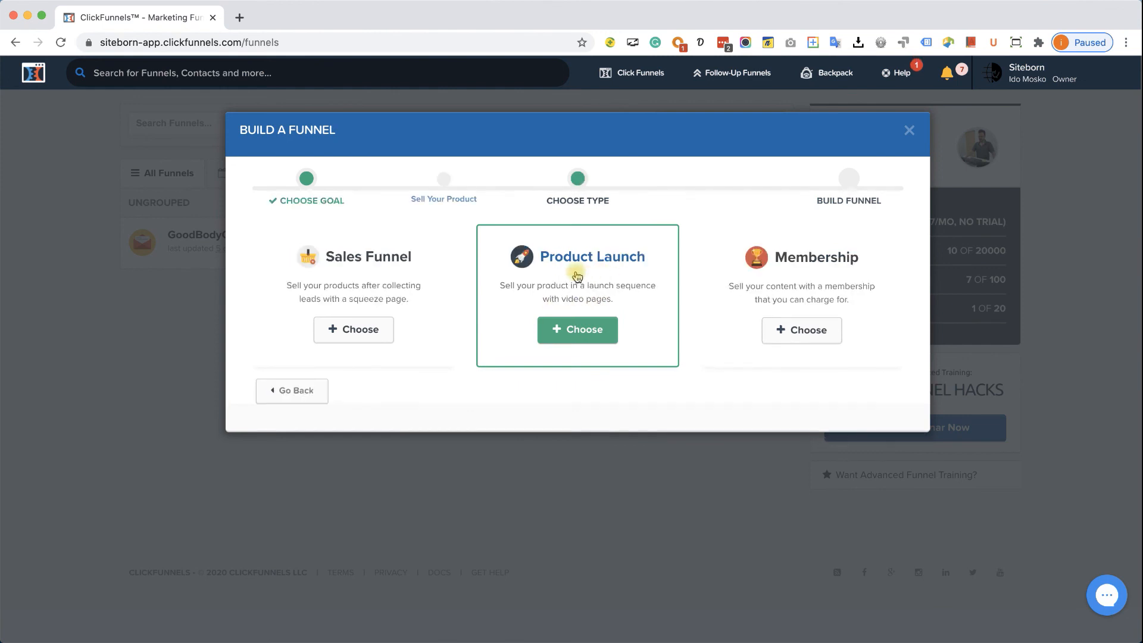
click(376, 266)
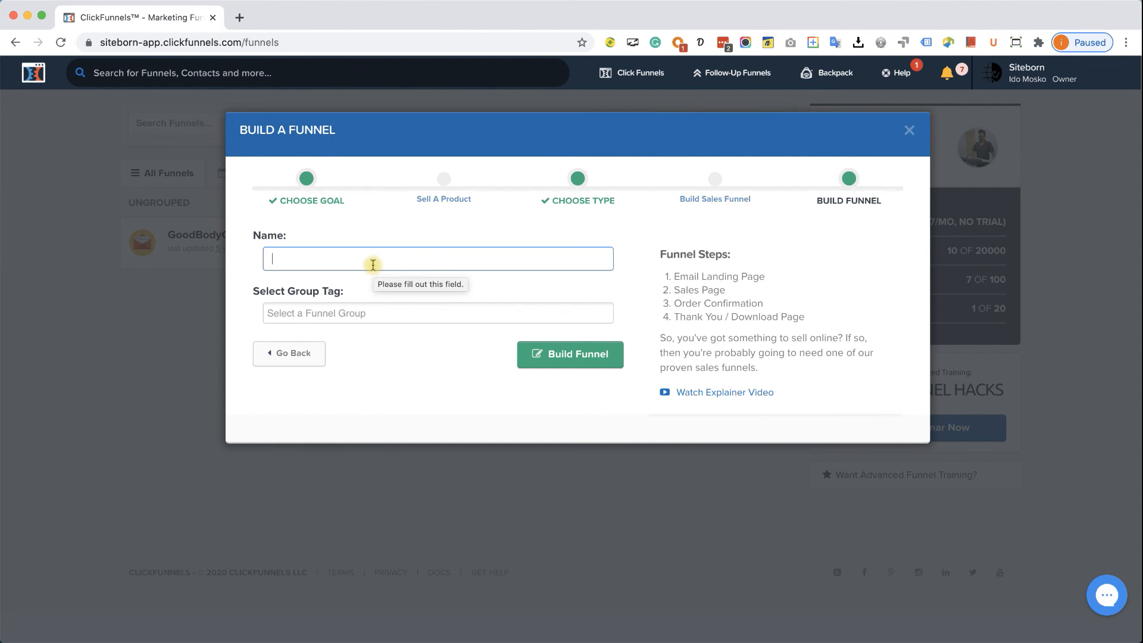
text(Gym eBook)
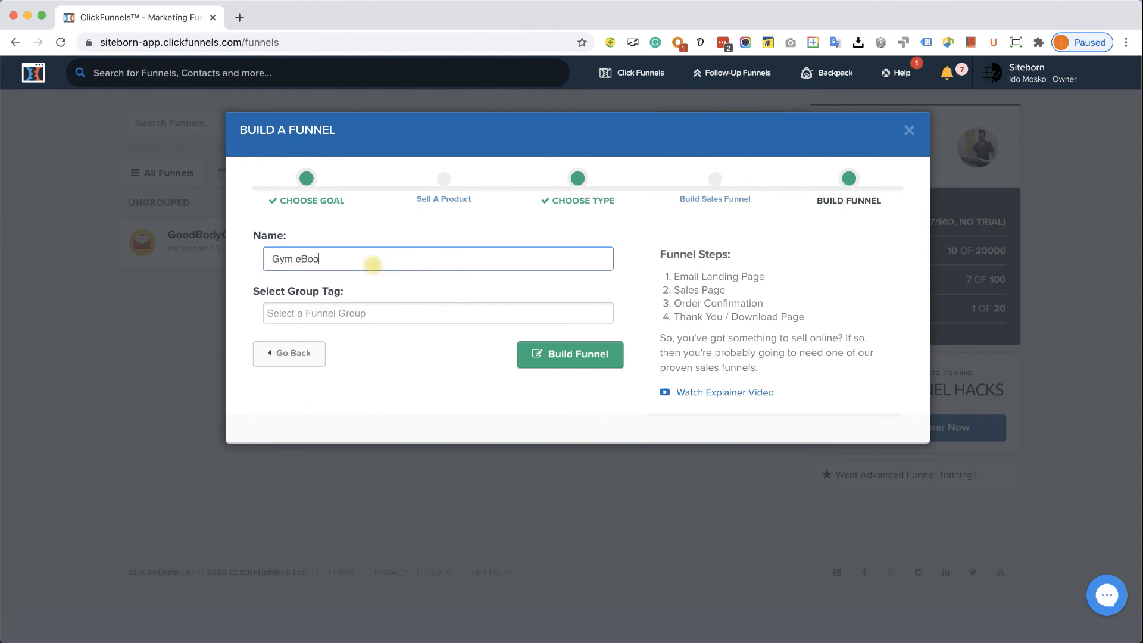
click(560, 363)
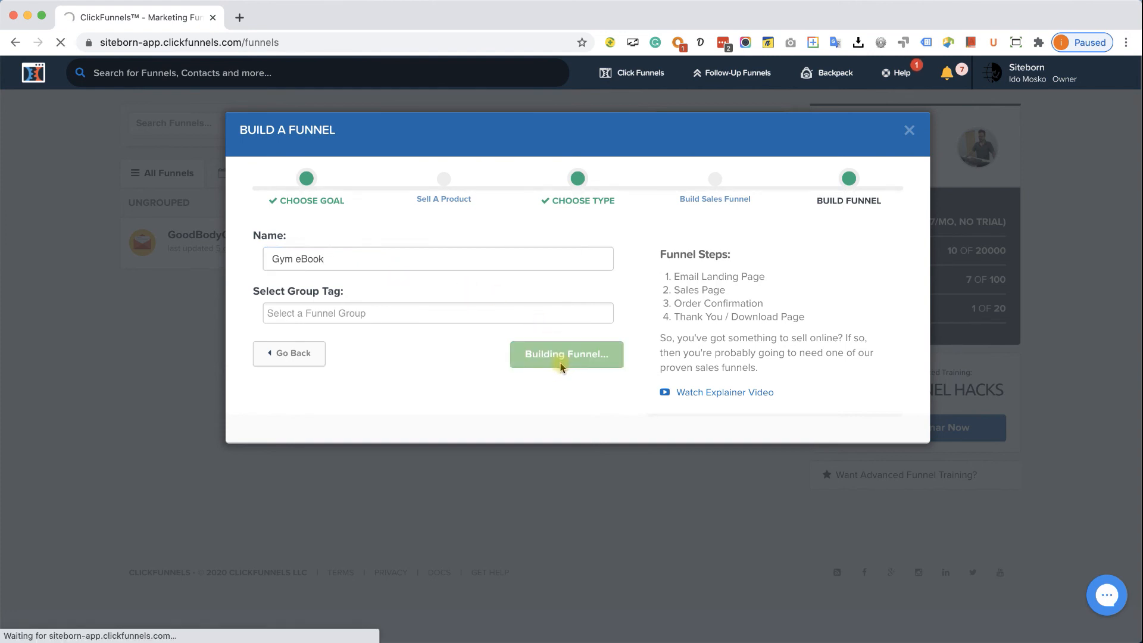
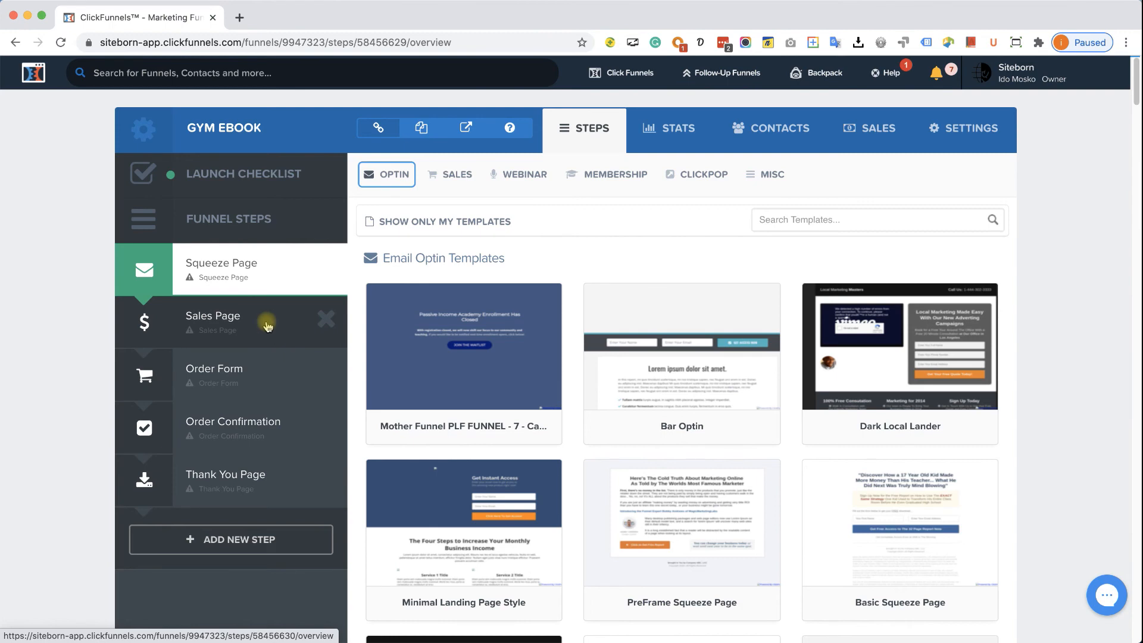
- Delete the Squeeze Page, Sales Page and Thank You Page steps, confirming each deletion
click(321, 266)
click(685, 137)
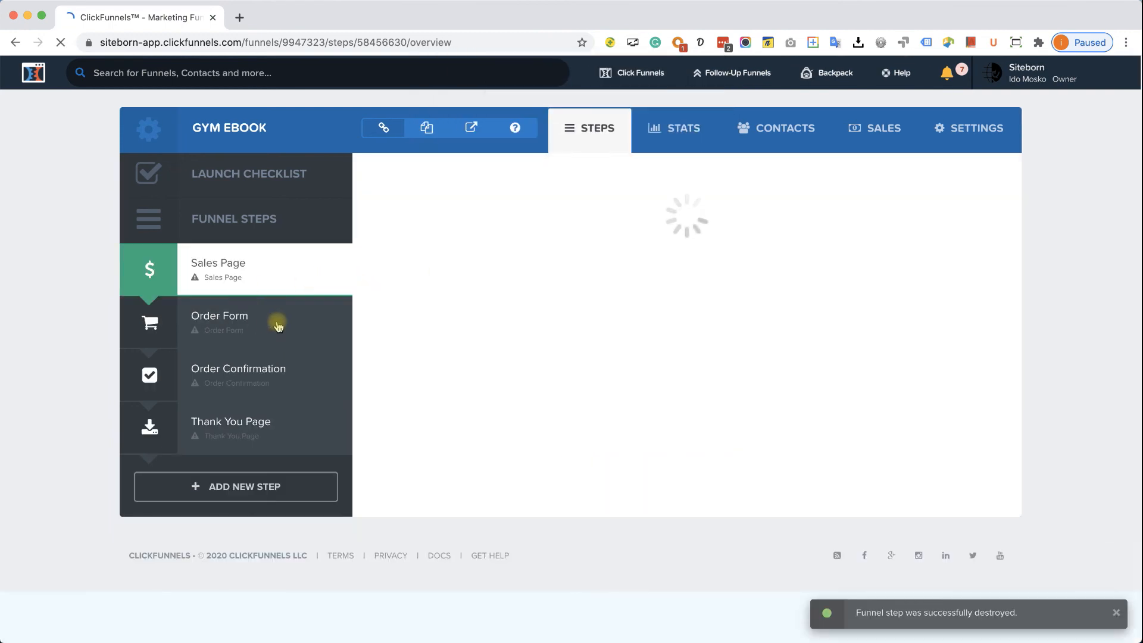
click(322, 265)
key(Return)
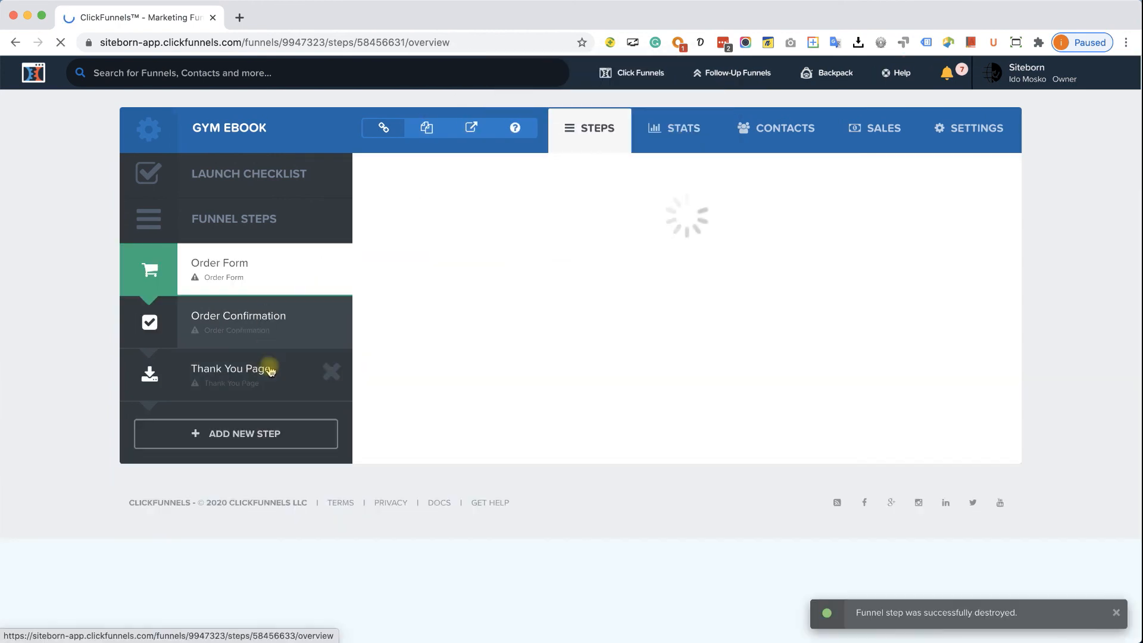
click(327, 372)
key(Return)
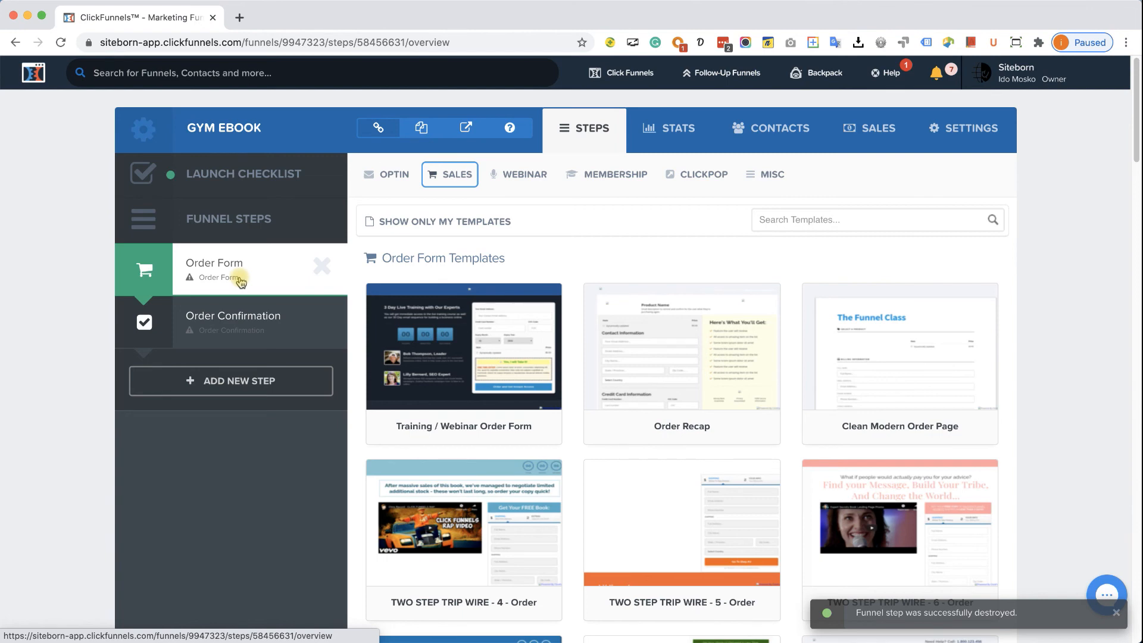
- Create the Order Form page from the Sales > Order Form 'Training / Webinar Order Form' template
mouse_move(452, 174)
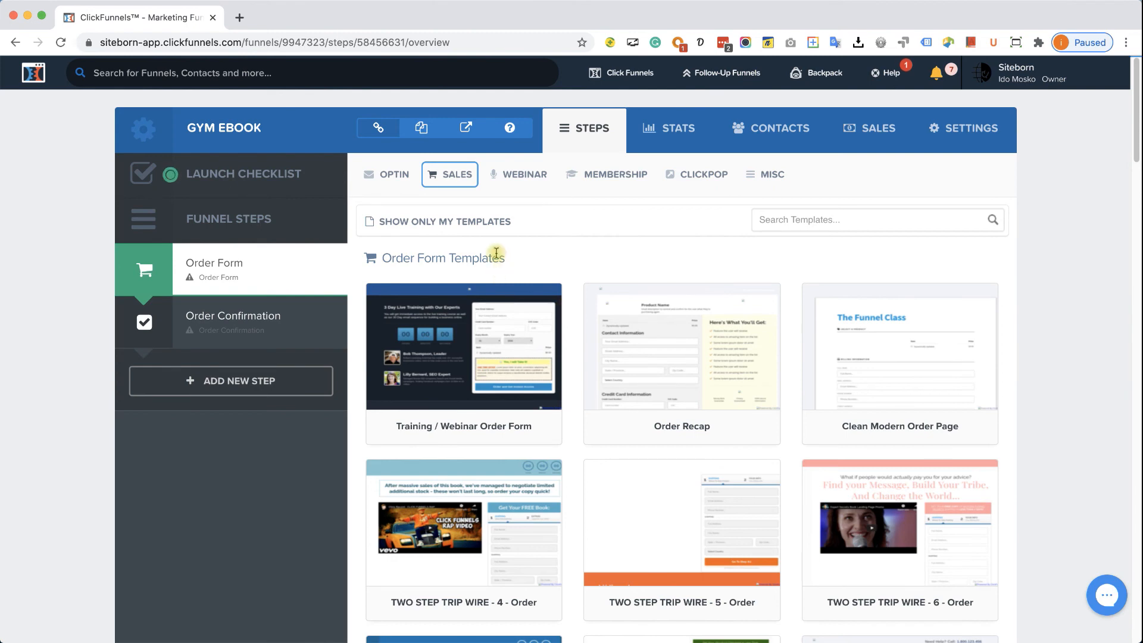
scroll(464, 417, down, 12)
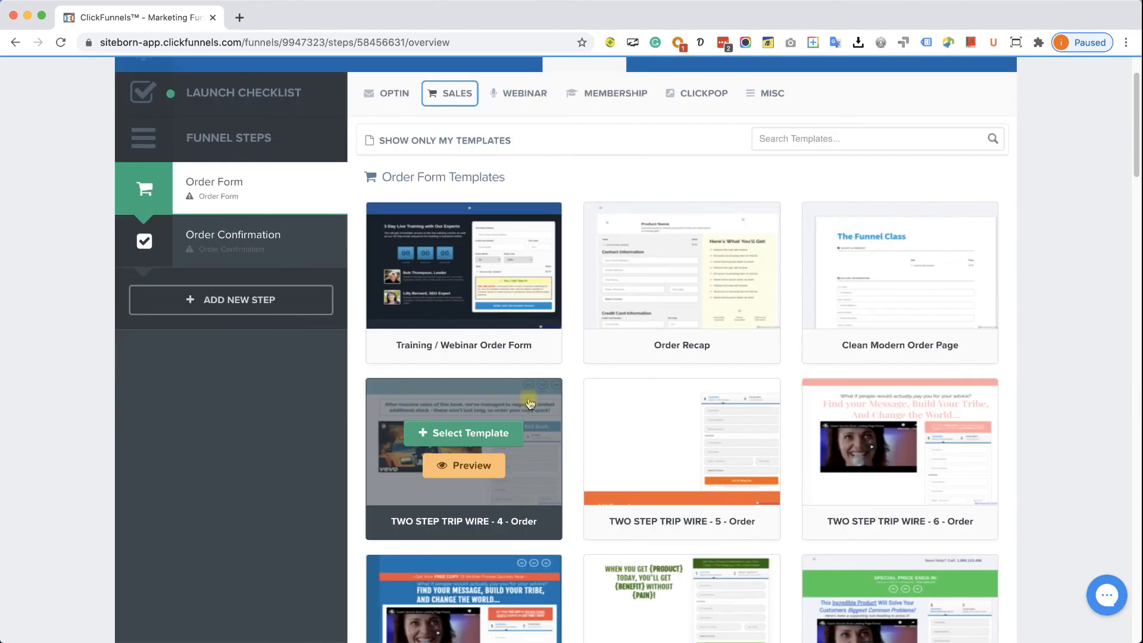
scroll(769, 418, down, 15)
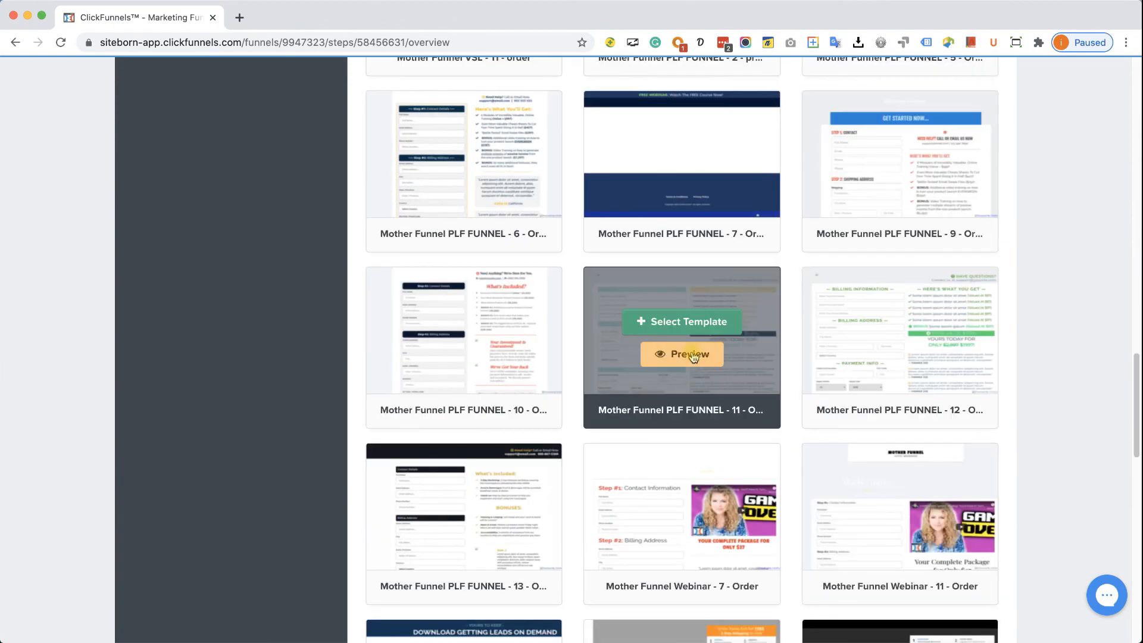
scroll(696, 369, down, 5)
scroll(701, 381, down, 10)
scroll(701, 381, up, 7)
scroll(701, 381, up, 20)
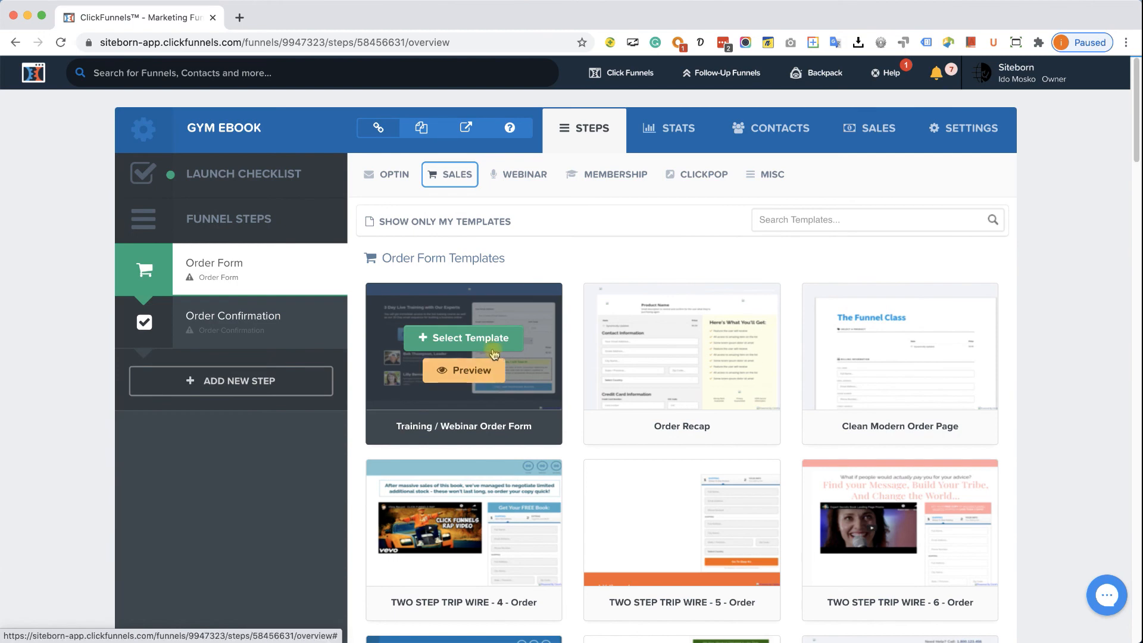
click(478, 345)
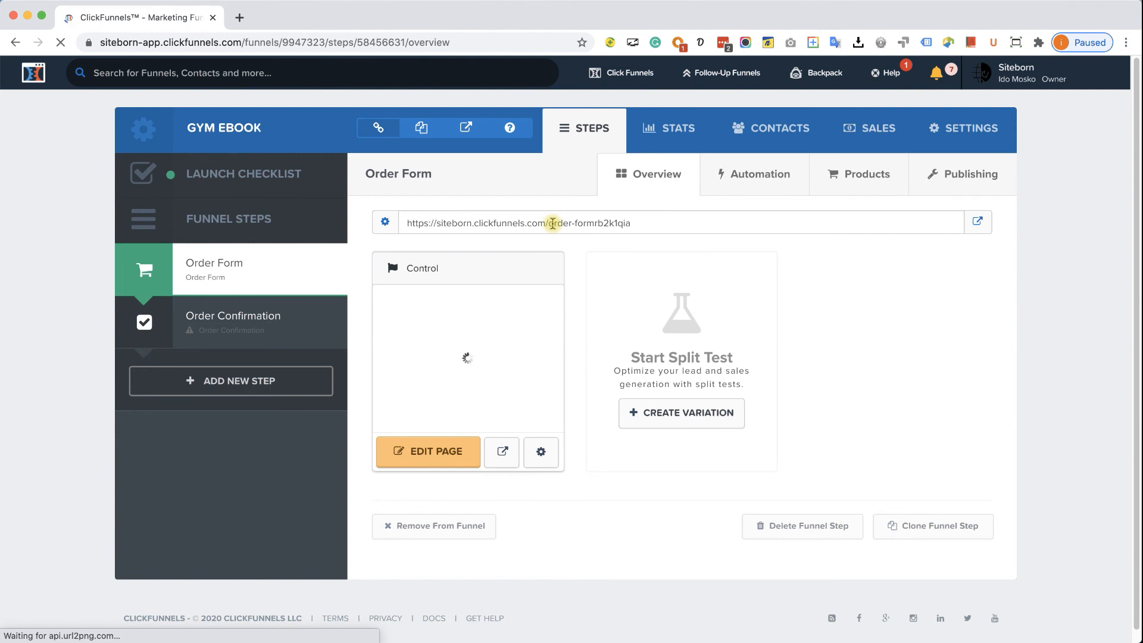
- Remove the random suffix from the Order Form step's path so it is saved as 'order'
click(381, 226)
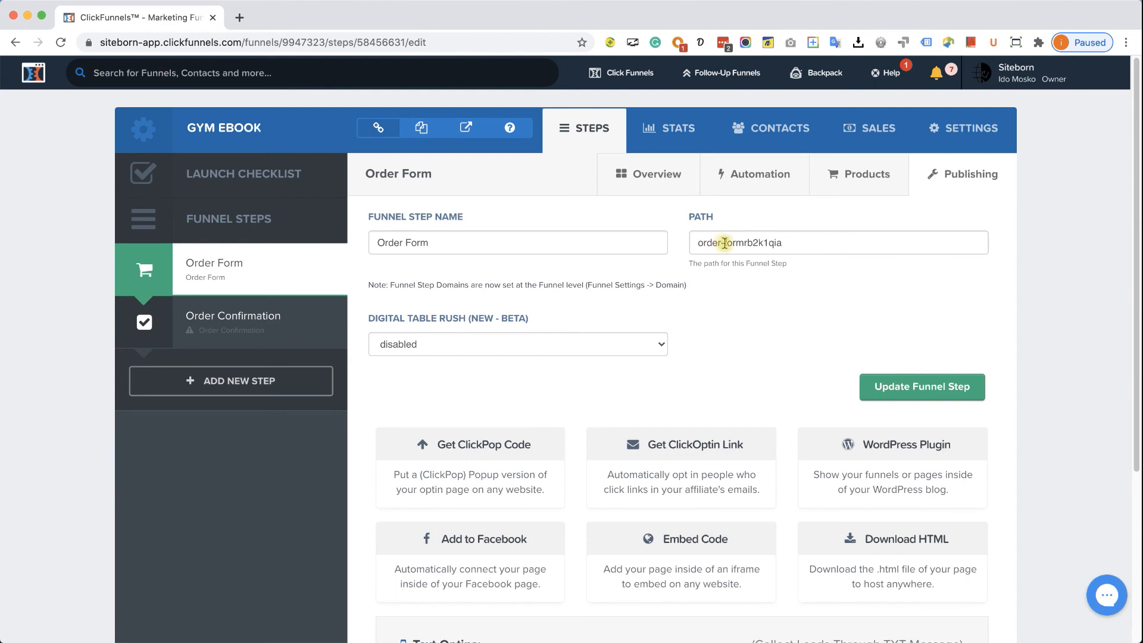
drag(744, 243, 802, 246)
key(BackSpace)
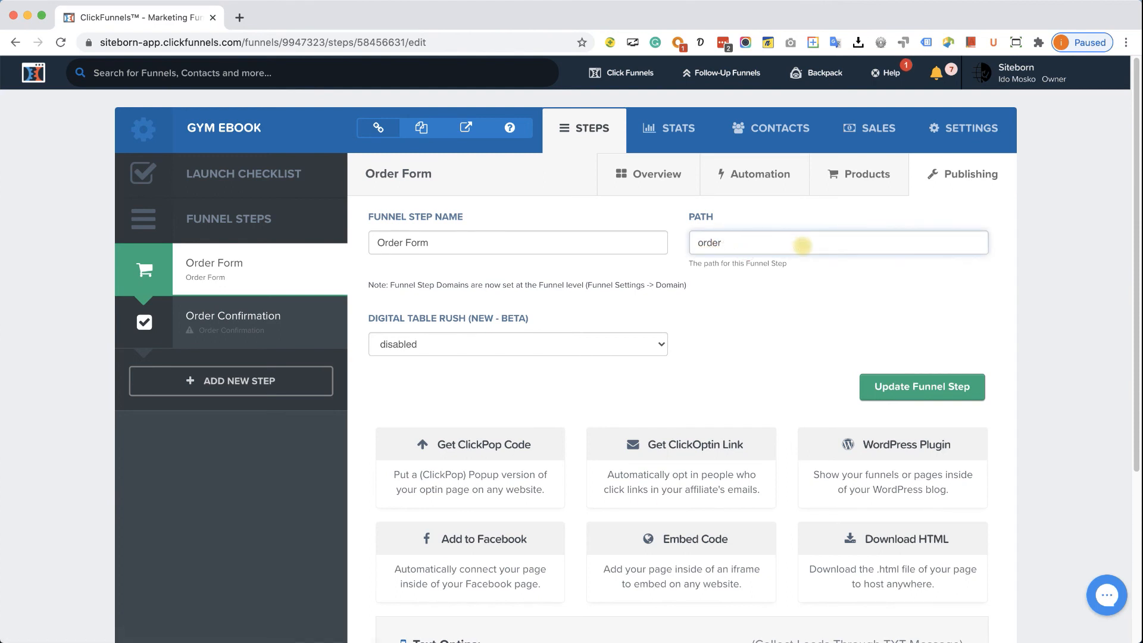
click(915, 390)
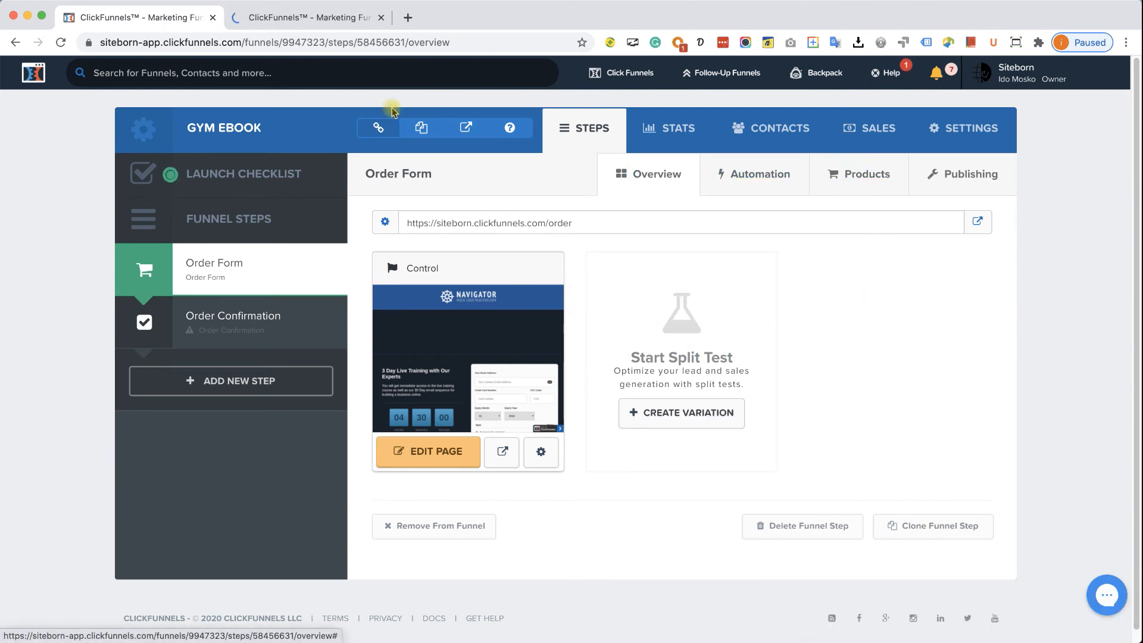
- Add a one-time Order Form product paid through PayPal V2 instead of Stripe
click(301, 28)
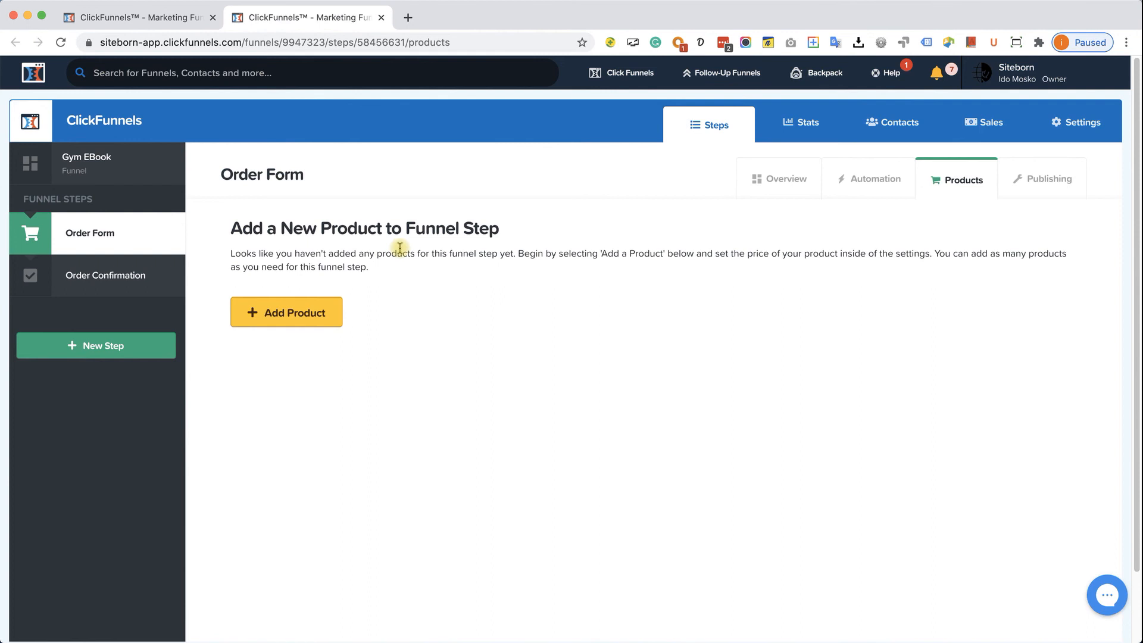
click(295, 310)
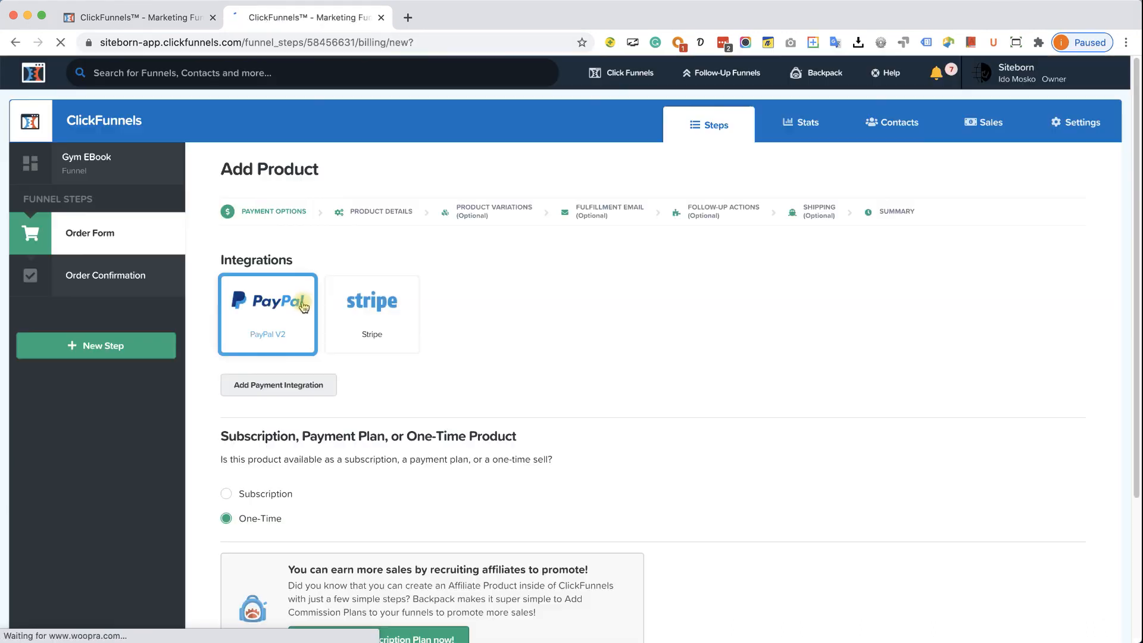
click(341, 299)
click(333, 307)
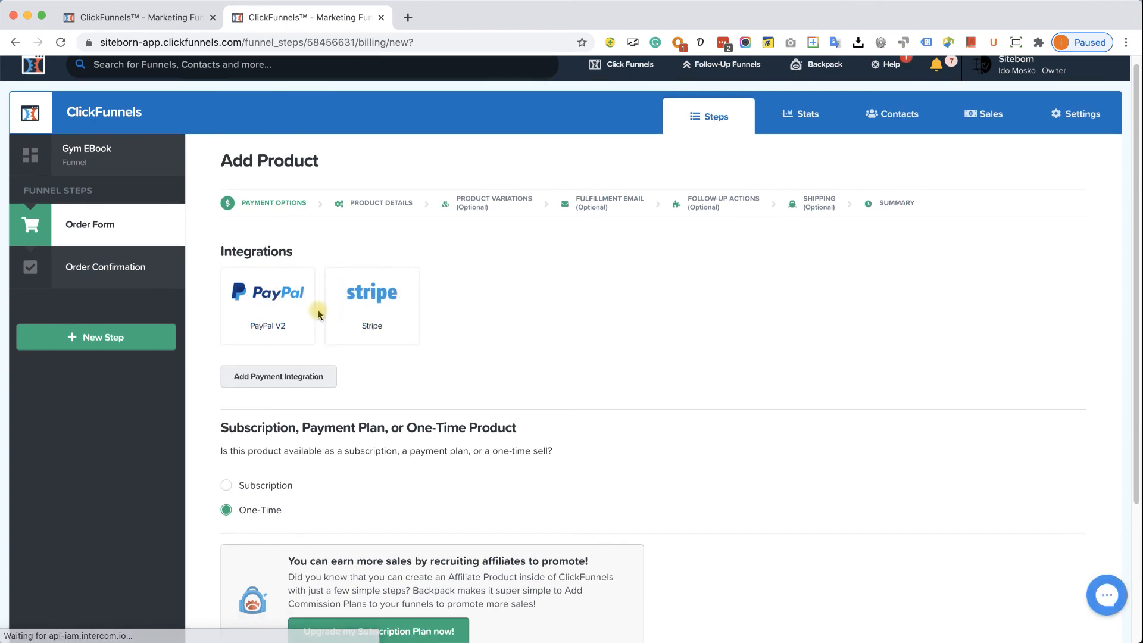
click(282, 319)
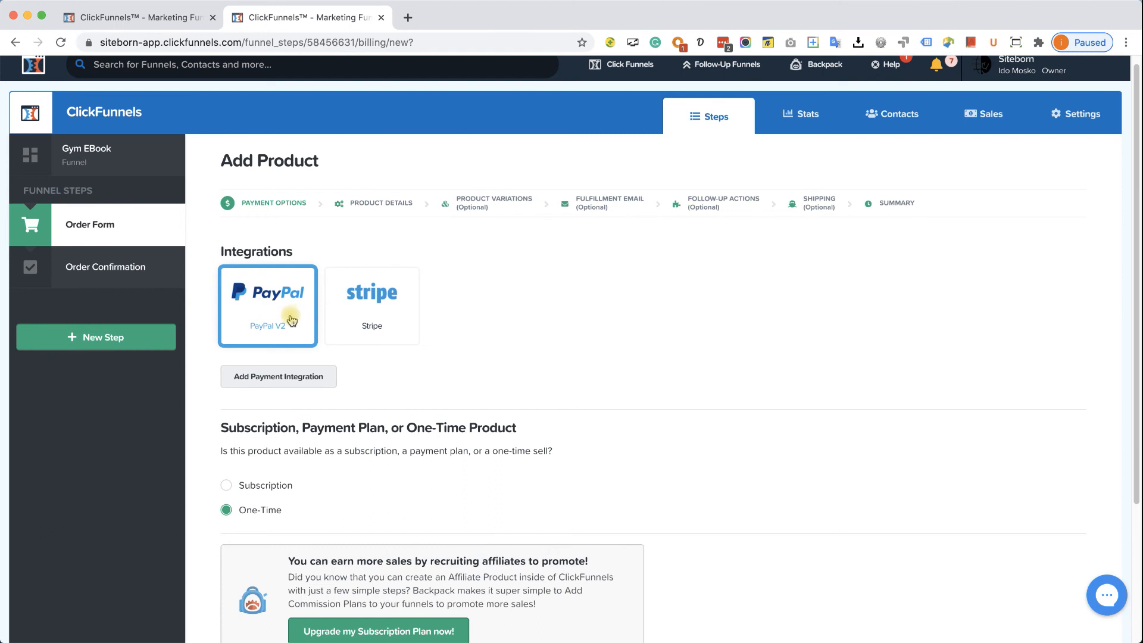
scroll(292, 318, down, 3)
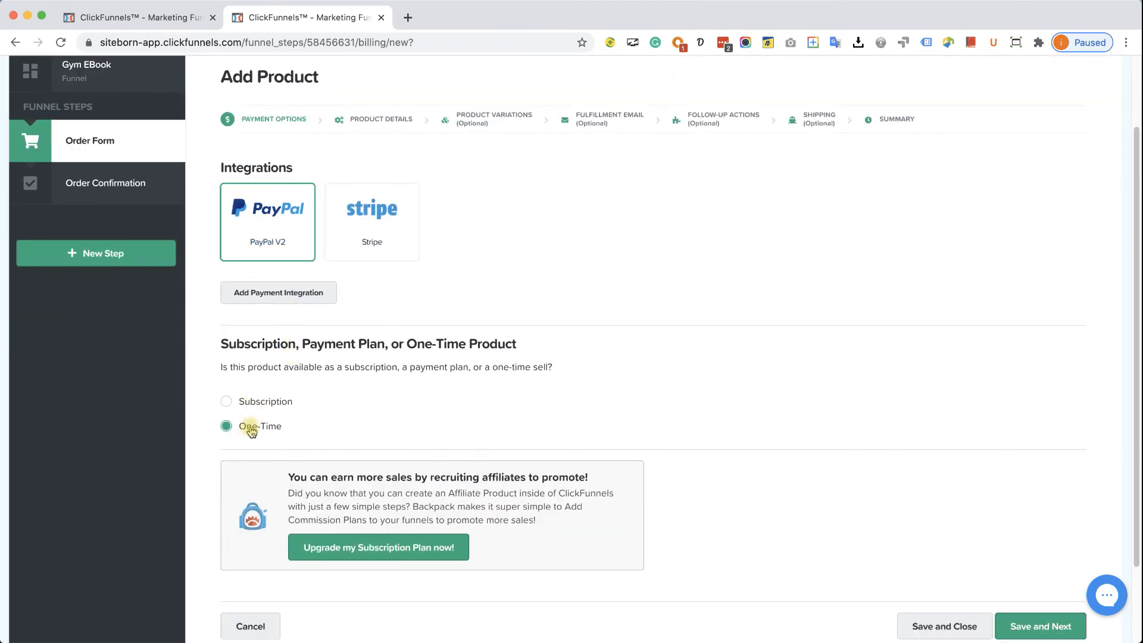
scroll(251, 429, down, 2)
click(1033, 573)
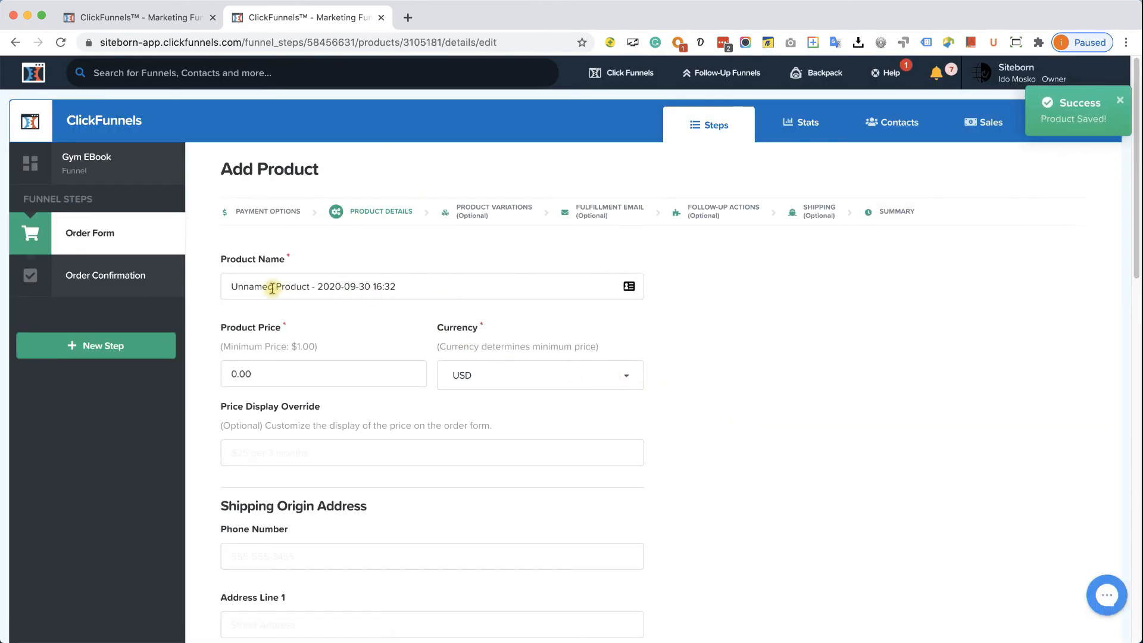
- Name the product '24 Easy Exercises eBook' and set its price to 2 USD
triple_click(329, 284)
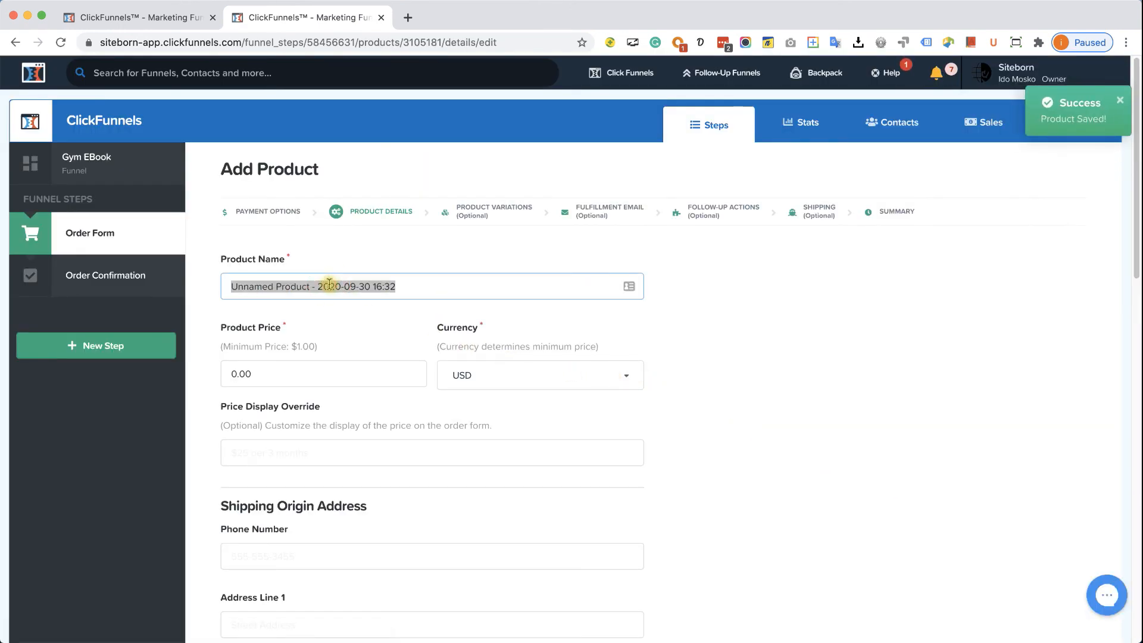
text(2)
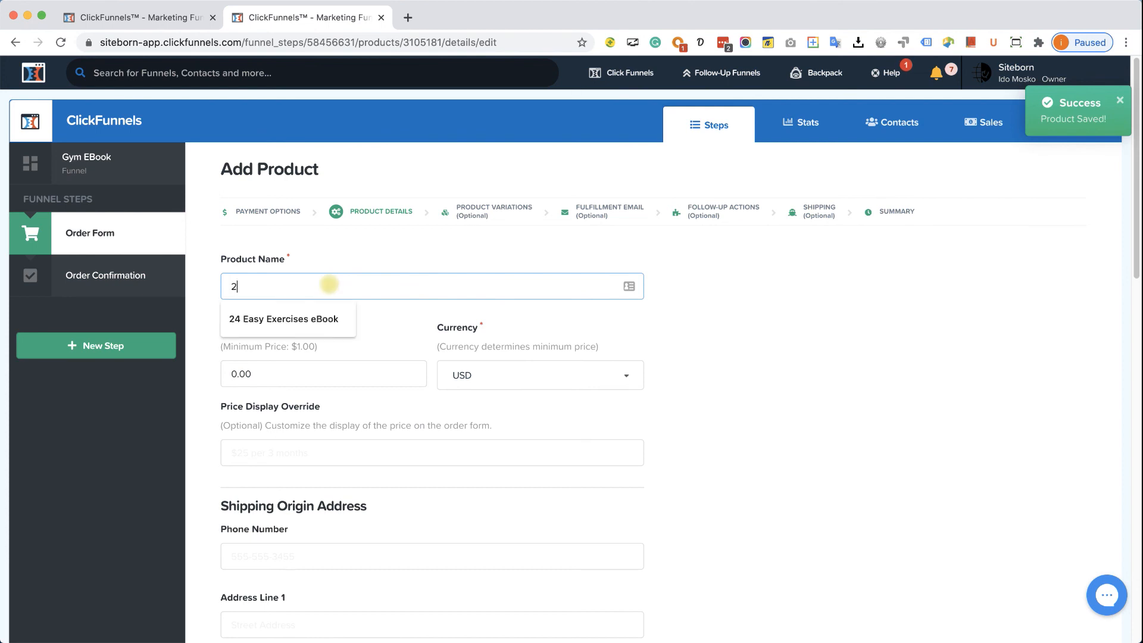
text(4)
key(Down)
key(Return)
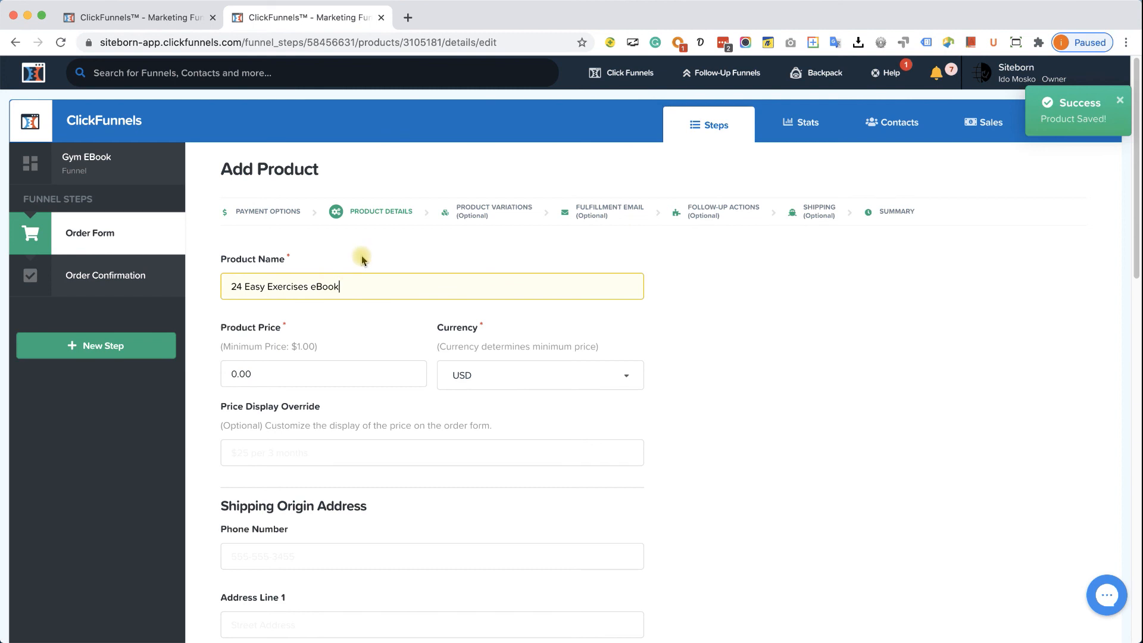
click(319, 370)
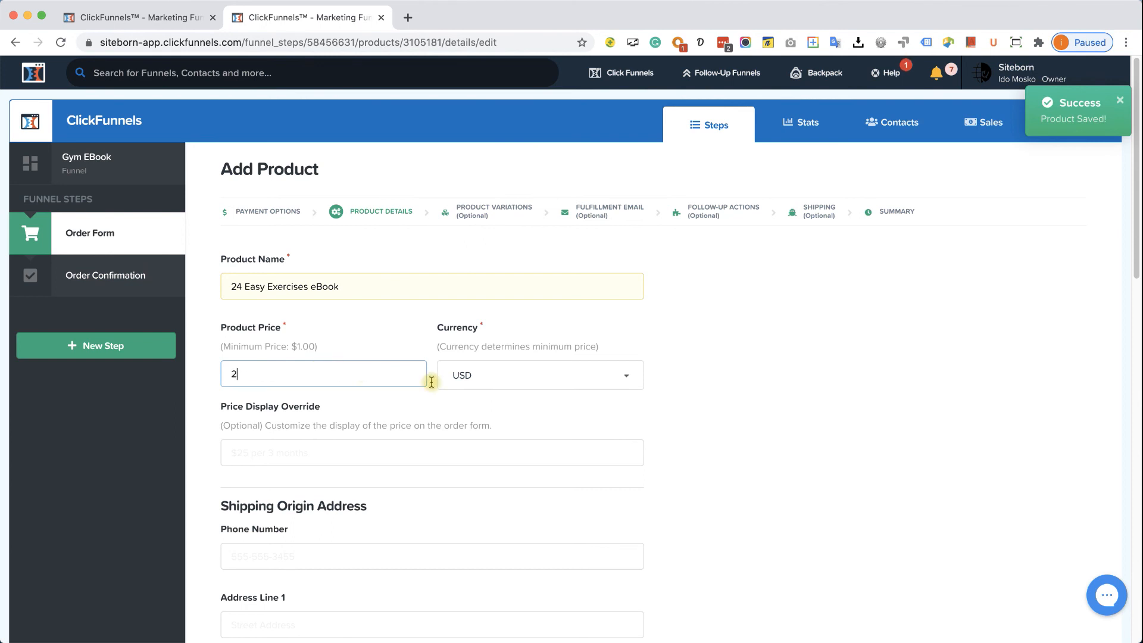
- Save the product details and move on to the Product Variations step
scroll(390, 404, down, 1)
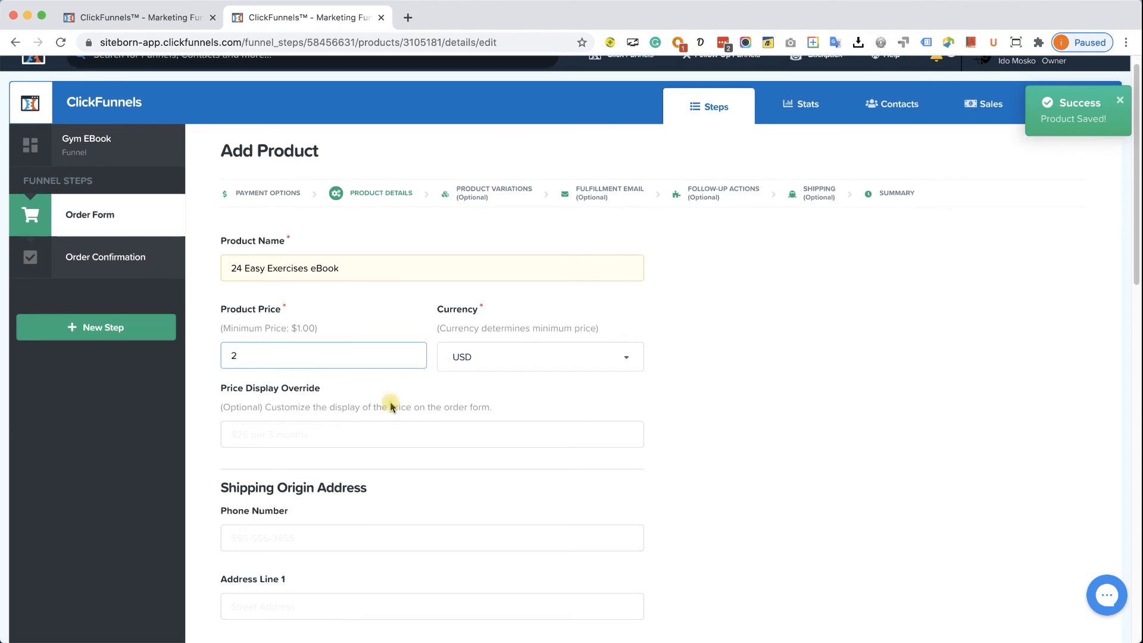
scroll(390, 403, down, 2)
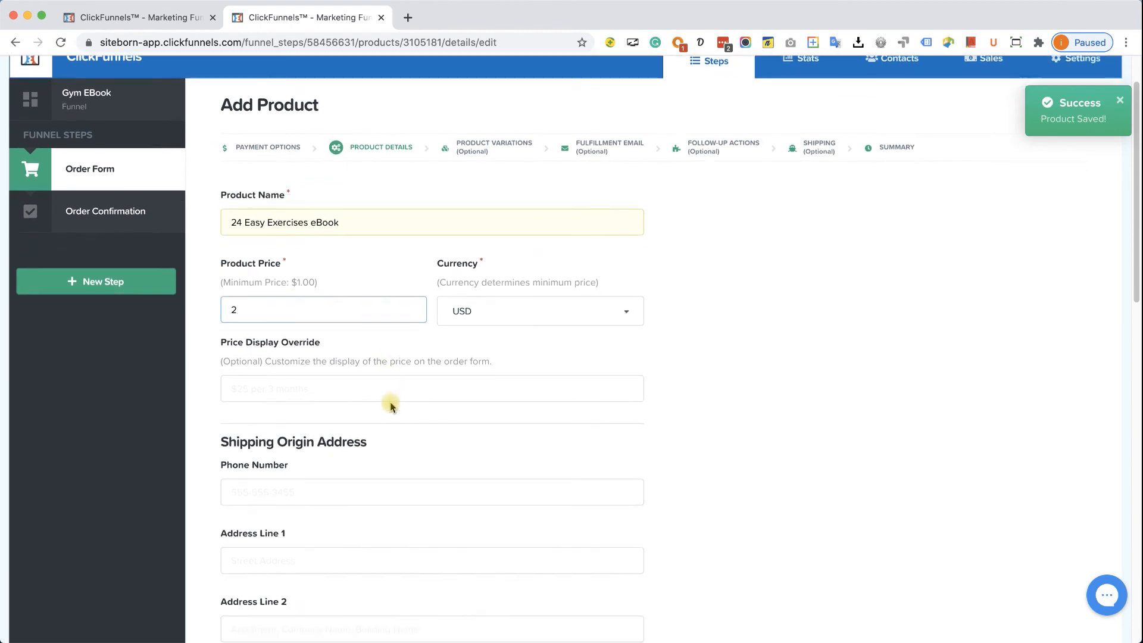
scroll(309, 421, down, 8)
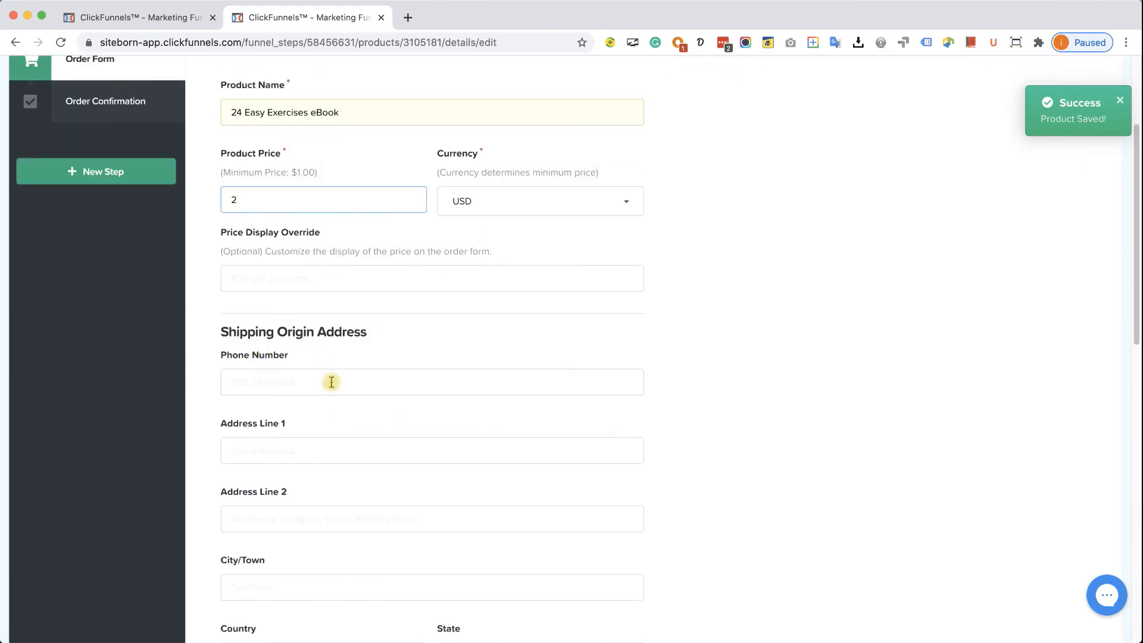
scroll(325, 358, down, 11)
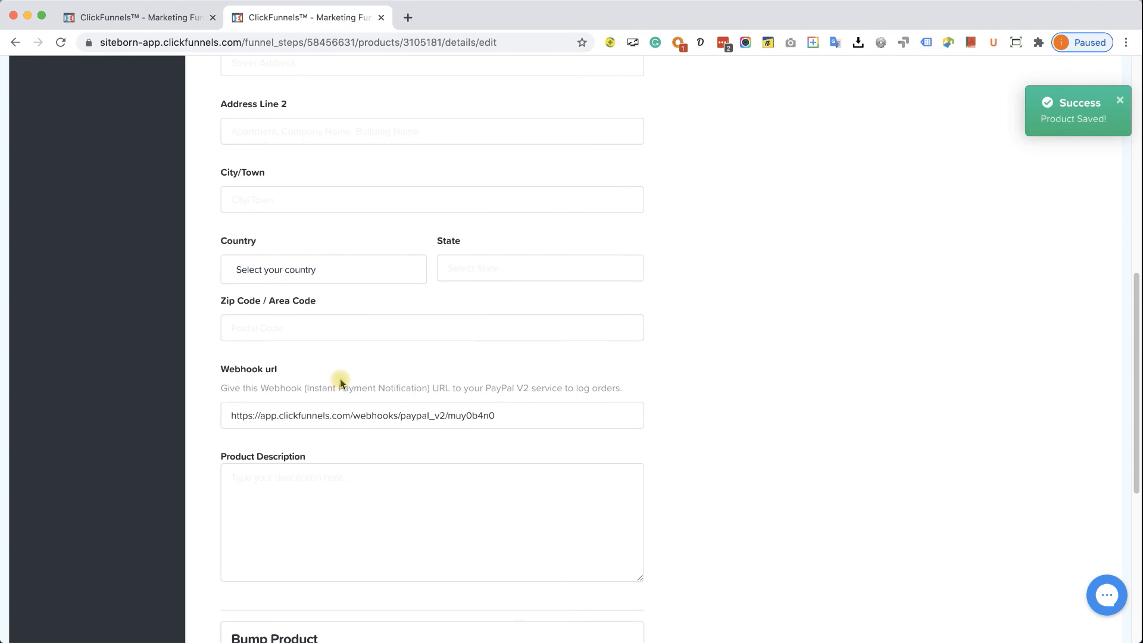
scroll(315, 395, down, 3)
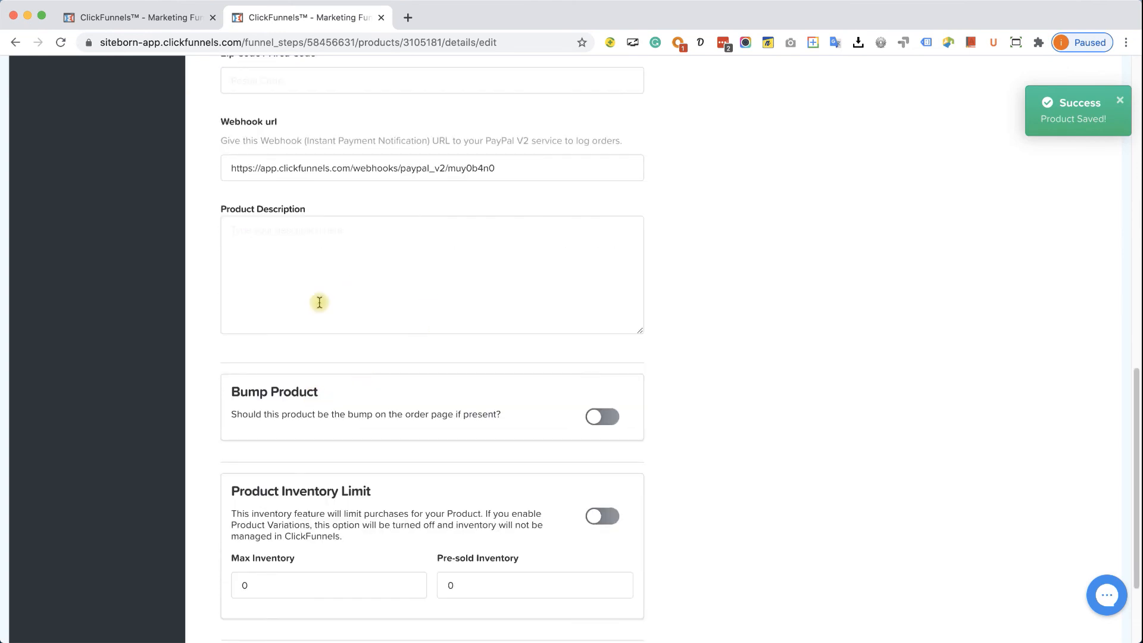
scroll(392, 285, down, 1)
scroll(408, 304, down, 2)
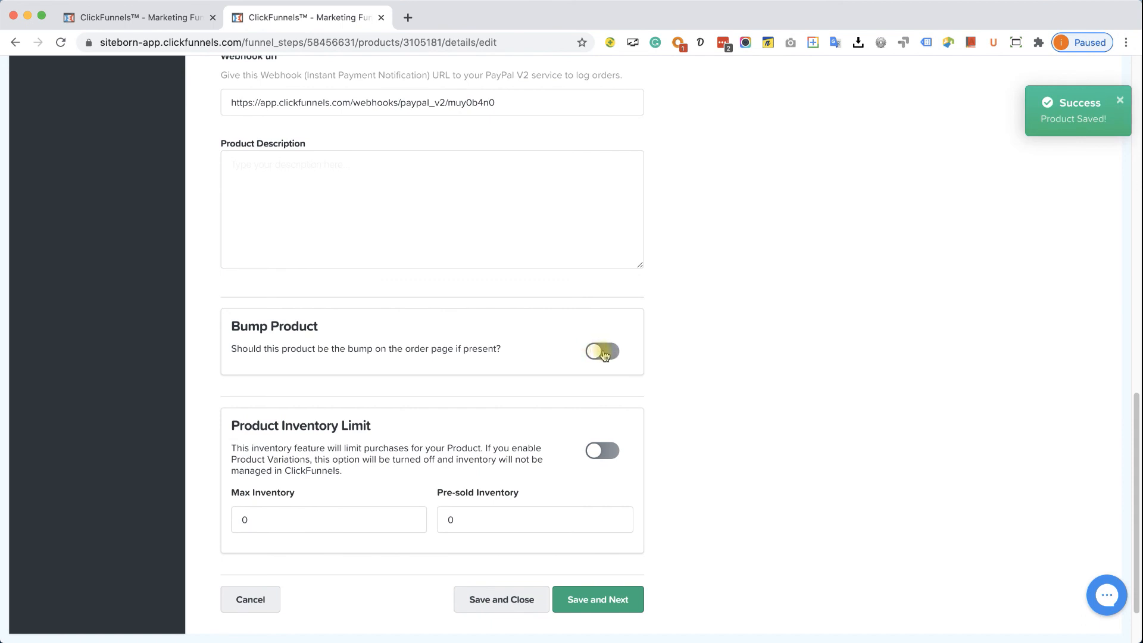
scroll(592, 353, down, 1)
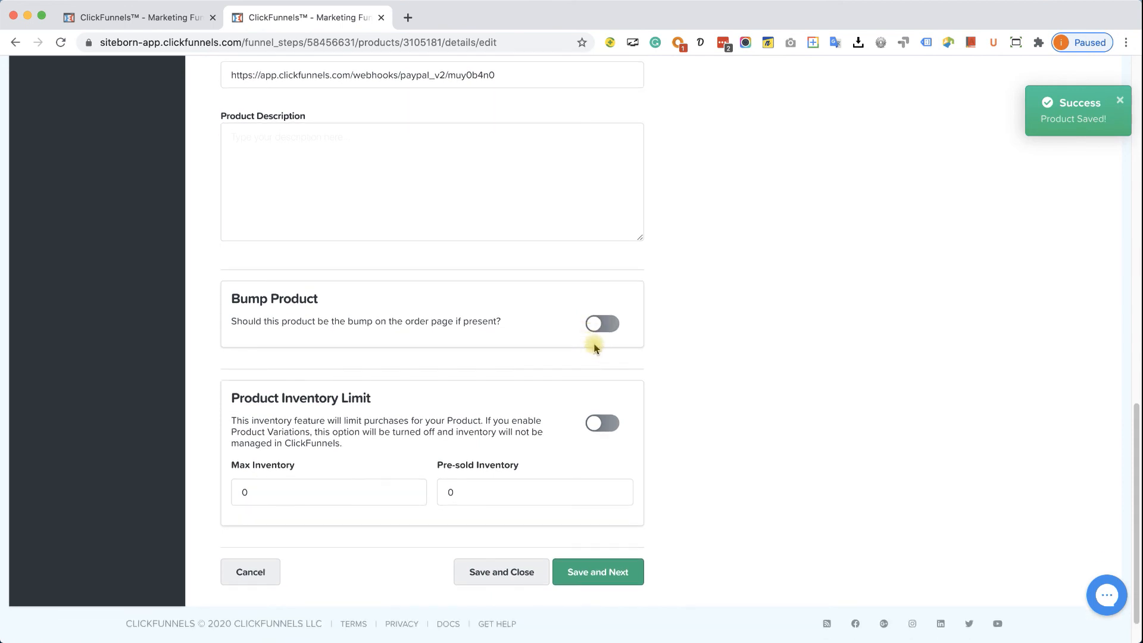
scroll(594, 341, down, 2)
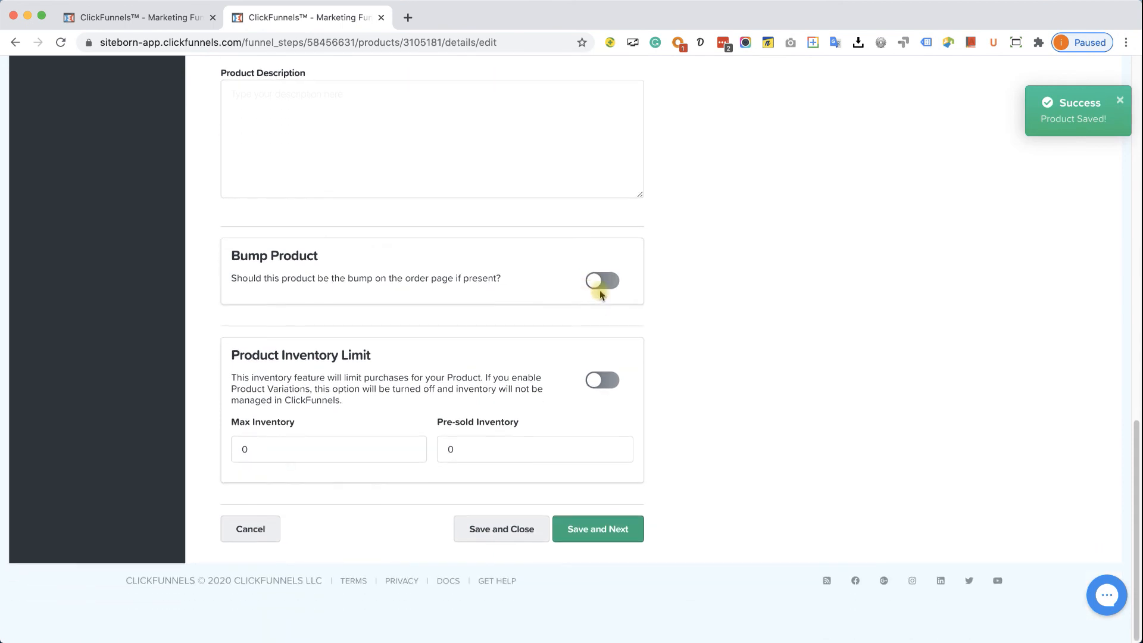
click(604, 539)
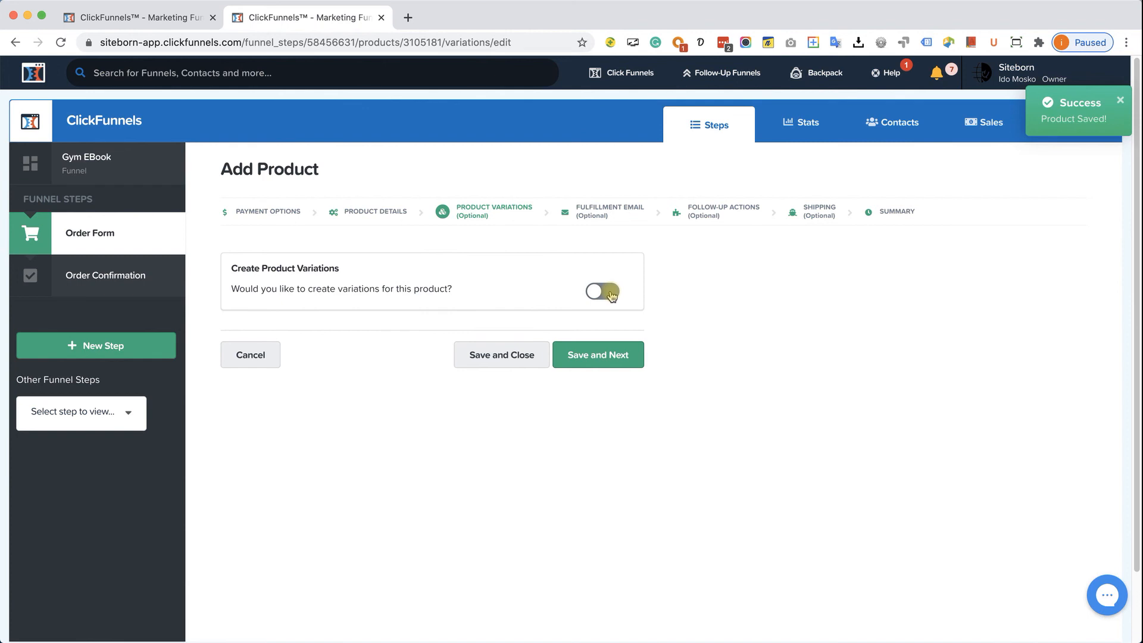
- Skip variations, fulfillment email, follow-up actions and shipping, then return to the product list
click(614, 360)
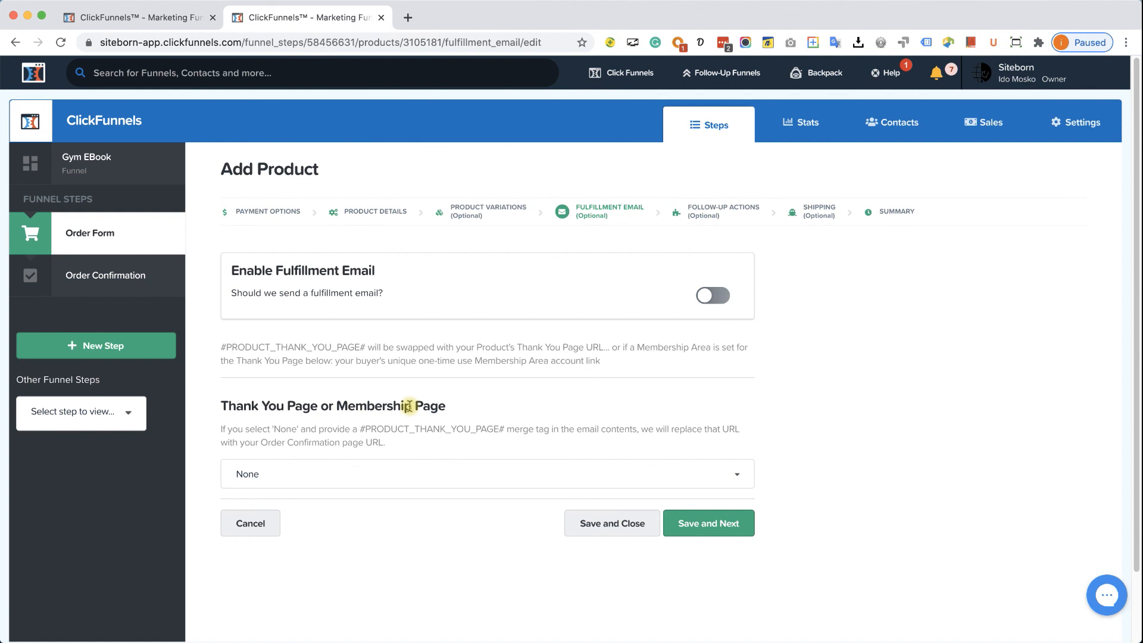
click(708, 524)
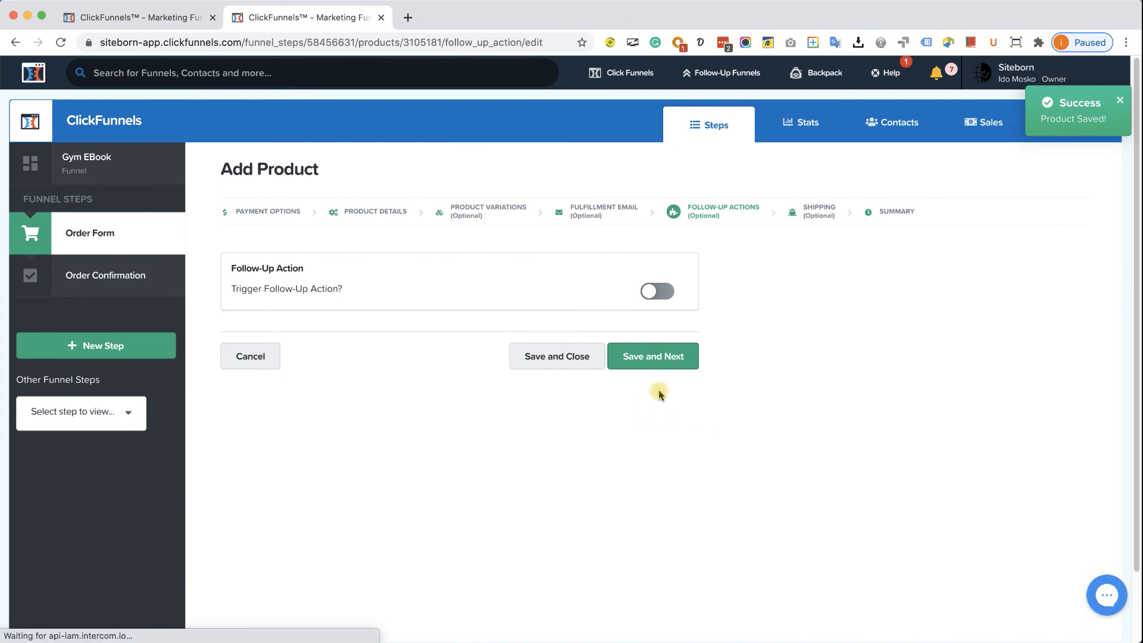
click(656, 357)
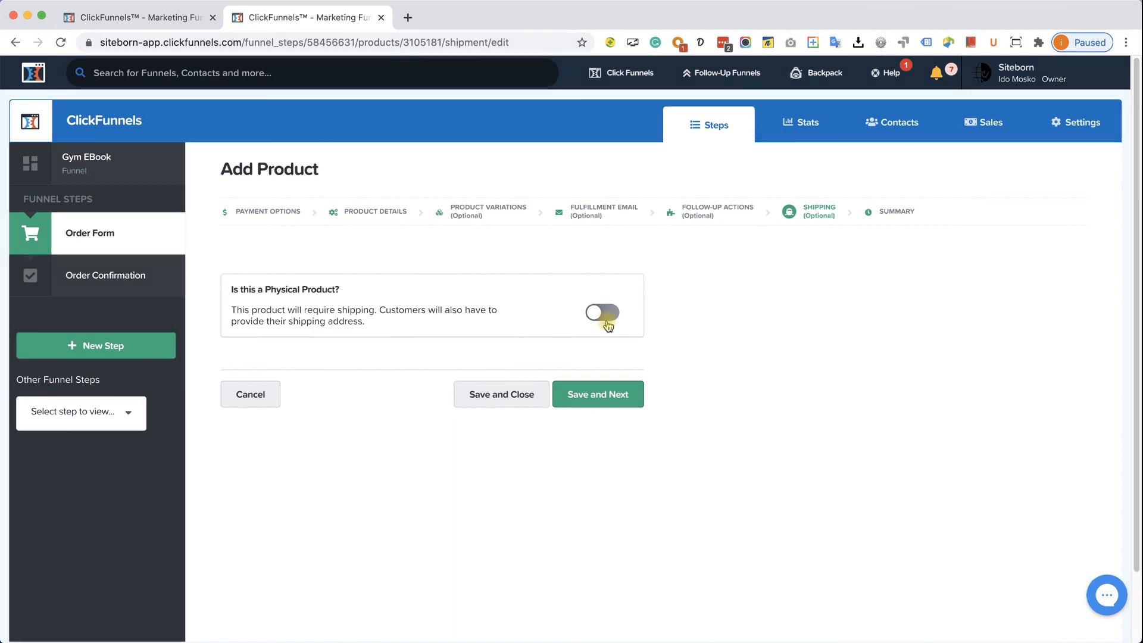
click(604, 400)
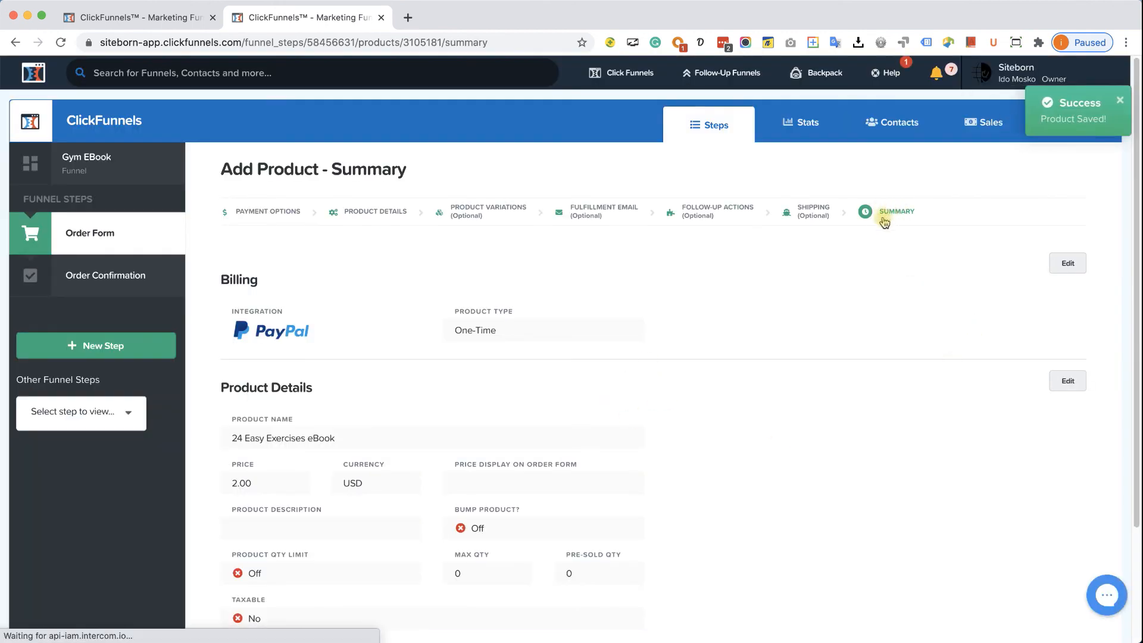
scroll(559, 428, down, 2)
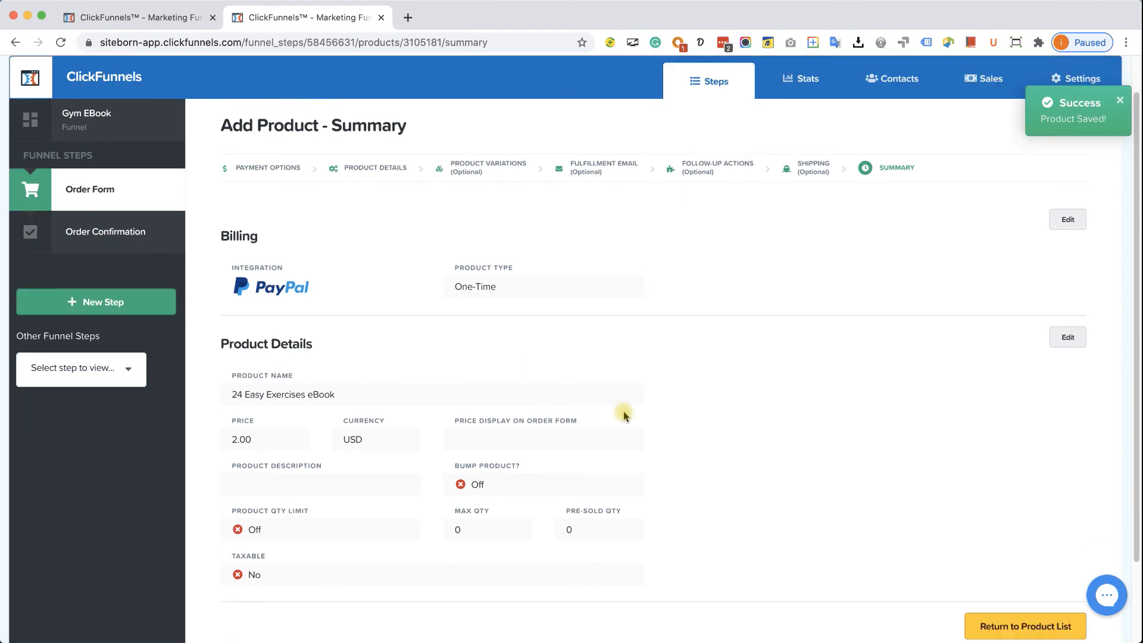
scroll(635, 416, down, 3)
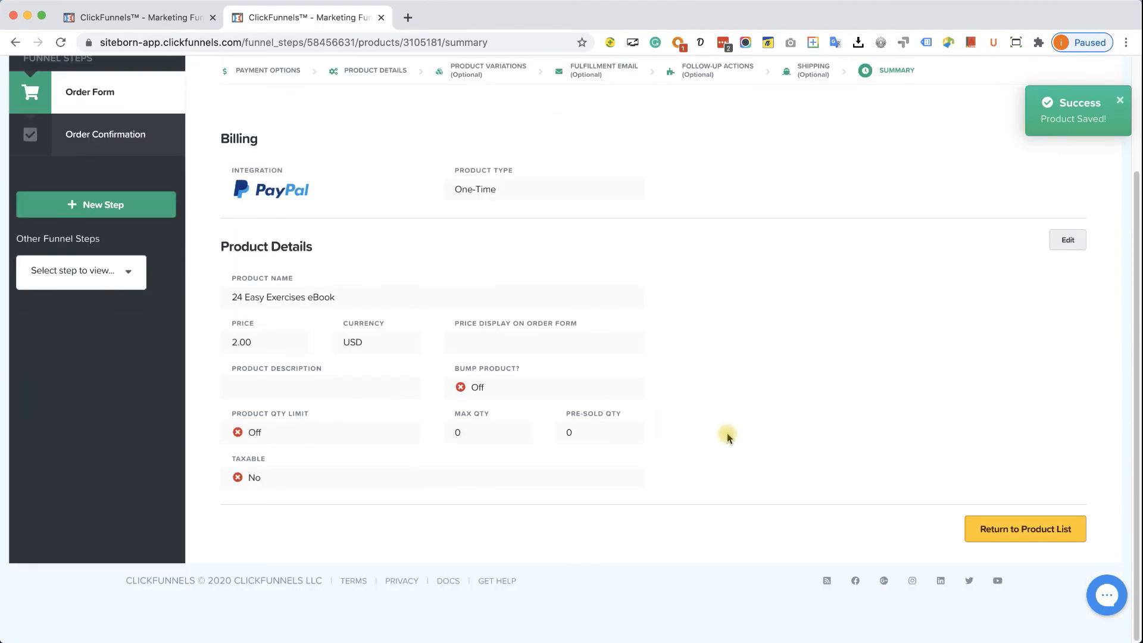
click(1031, 533)
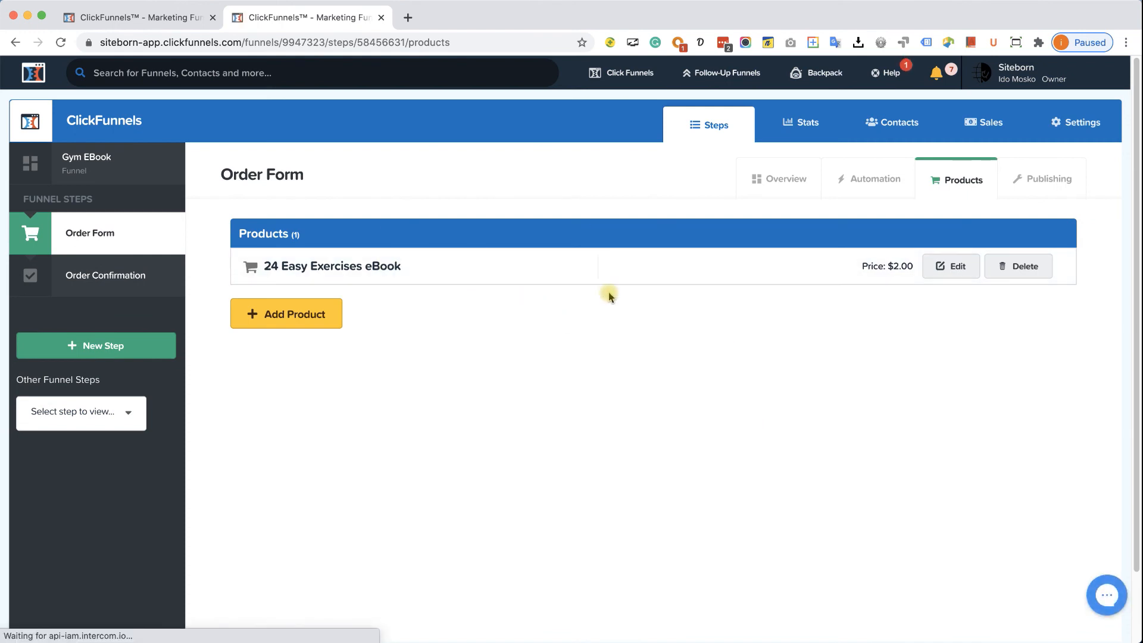
- Open the Order Form page in the editor as the second browser tab
click(140, 18)
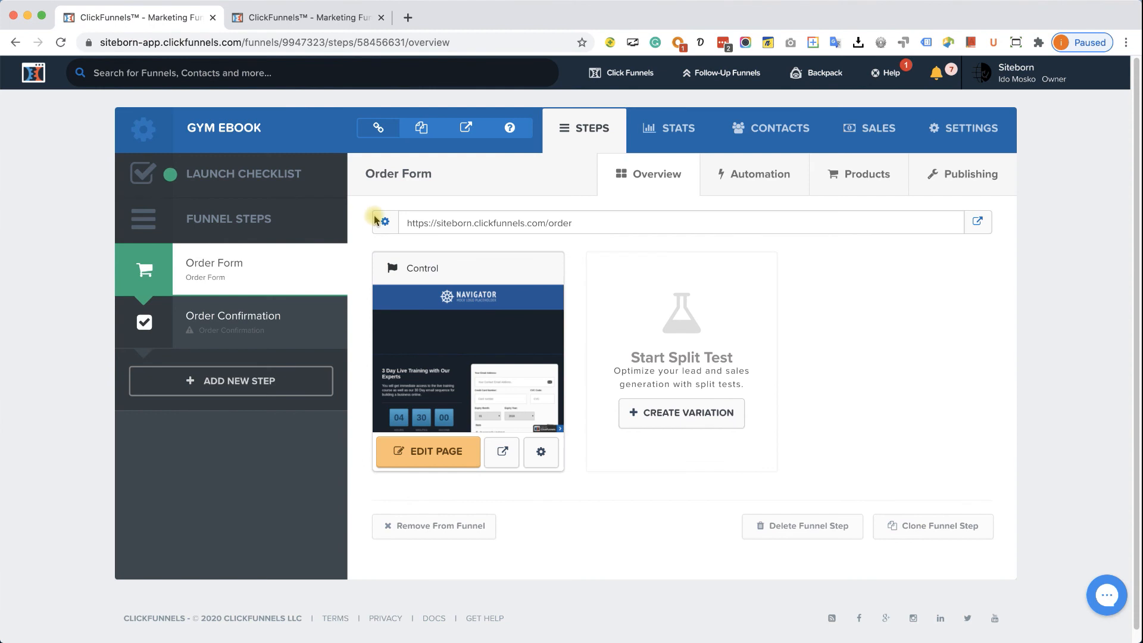
click(412, 452)
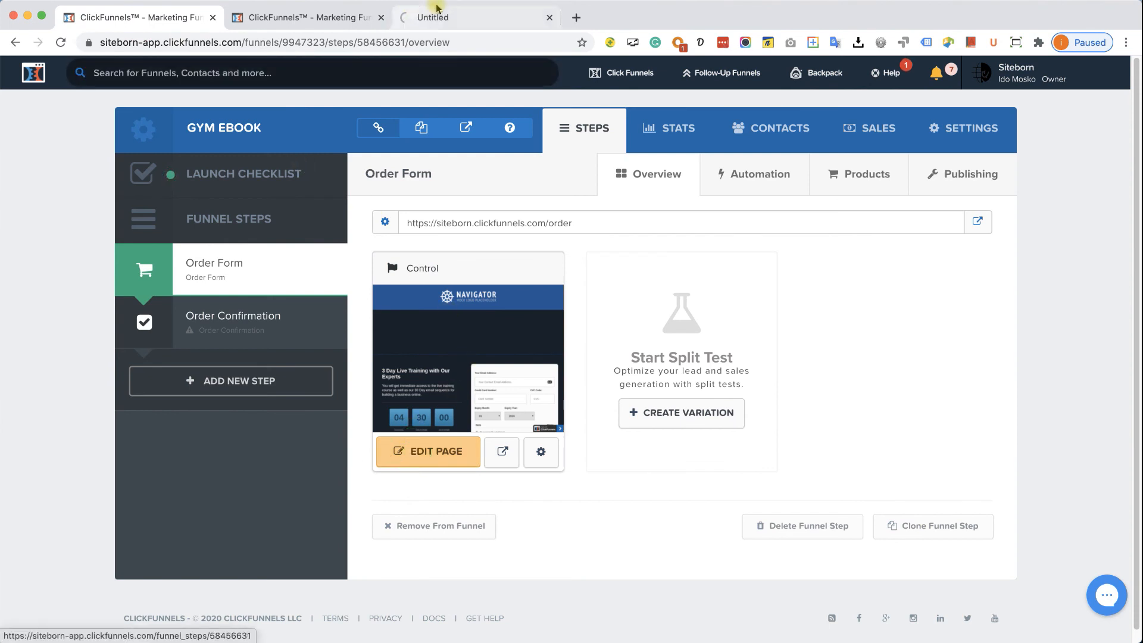
click(458, 18)
drag(458, 18, 357, 26)
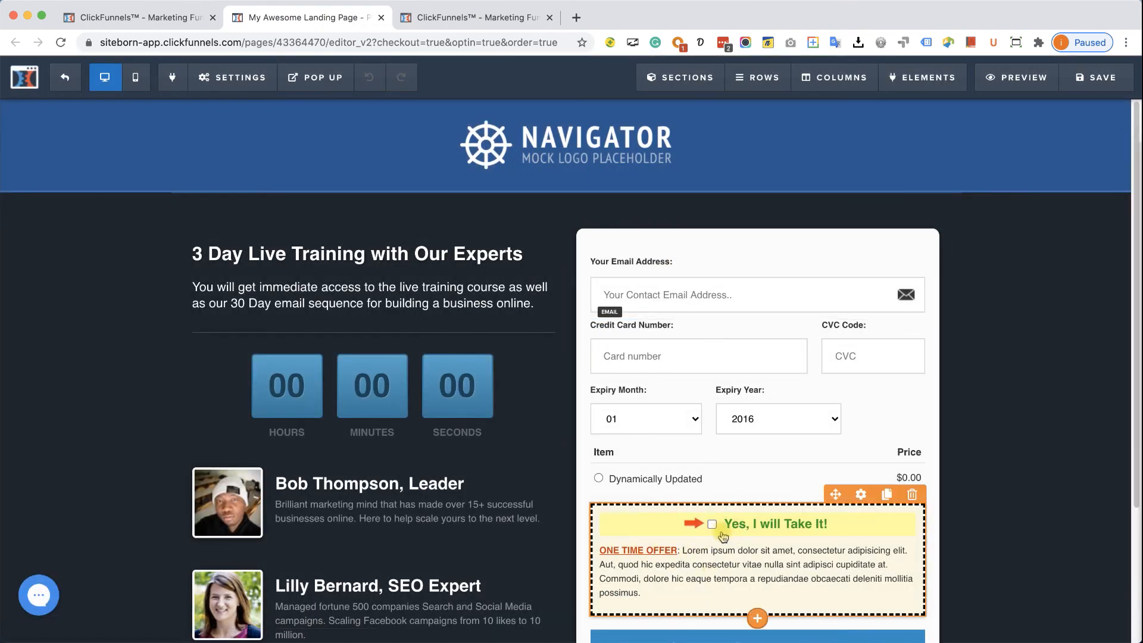
click(466, 17)
- Start another one-time Order Form product paid through PayPal V2
click(306, 314)
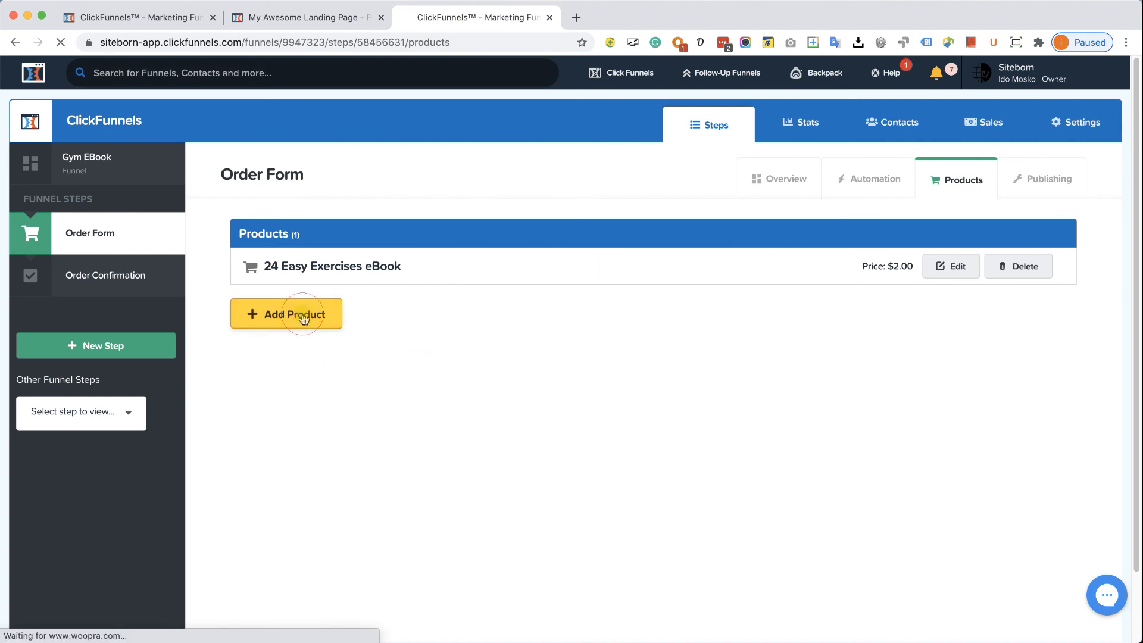
click(260, 323)
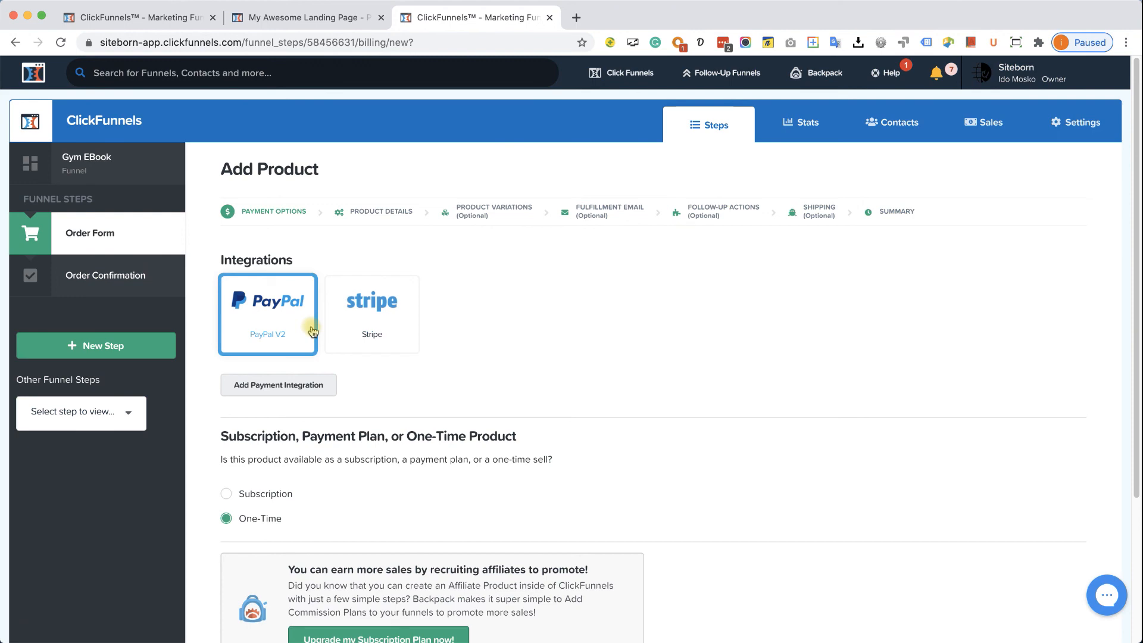
scroll(312, 330, down, 5)
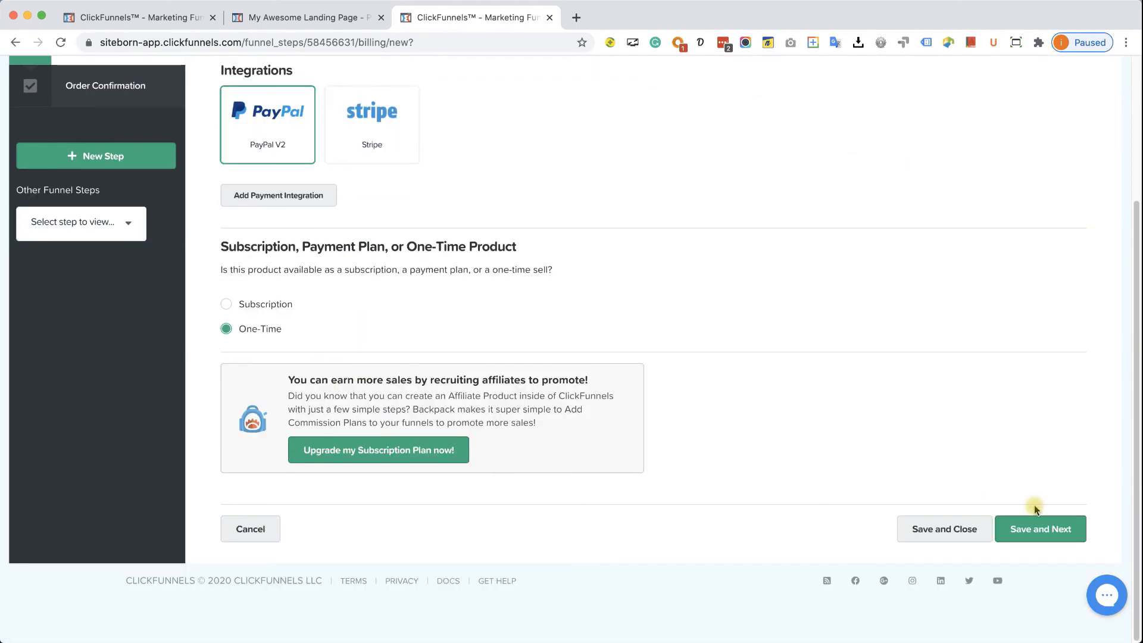
click(1035, 534)
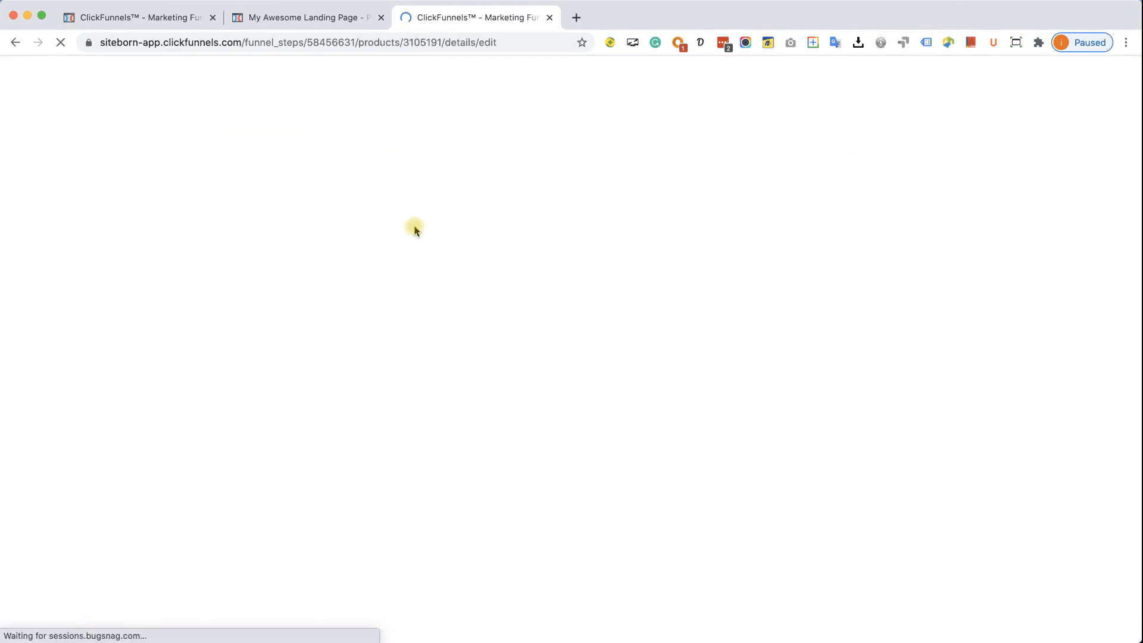
- Name the product 'Extra eBook', price it at $1.00, and mark it as the bump product
triple_click(314, 285)
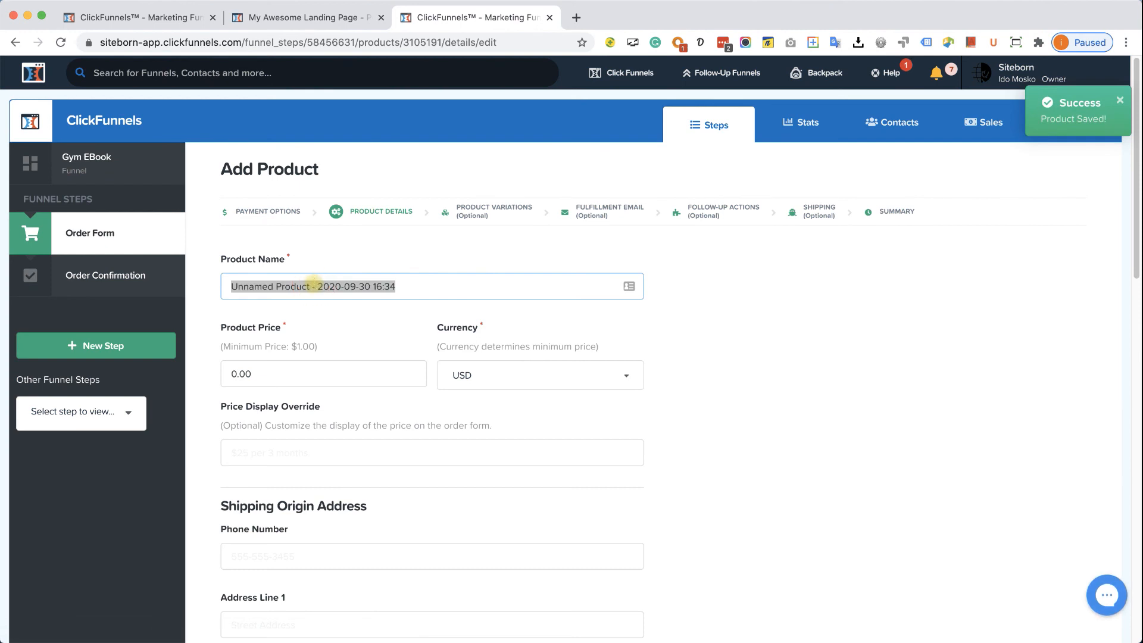
text(EB)
key(BackSpace)
key(BackSpace)
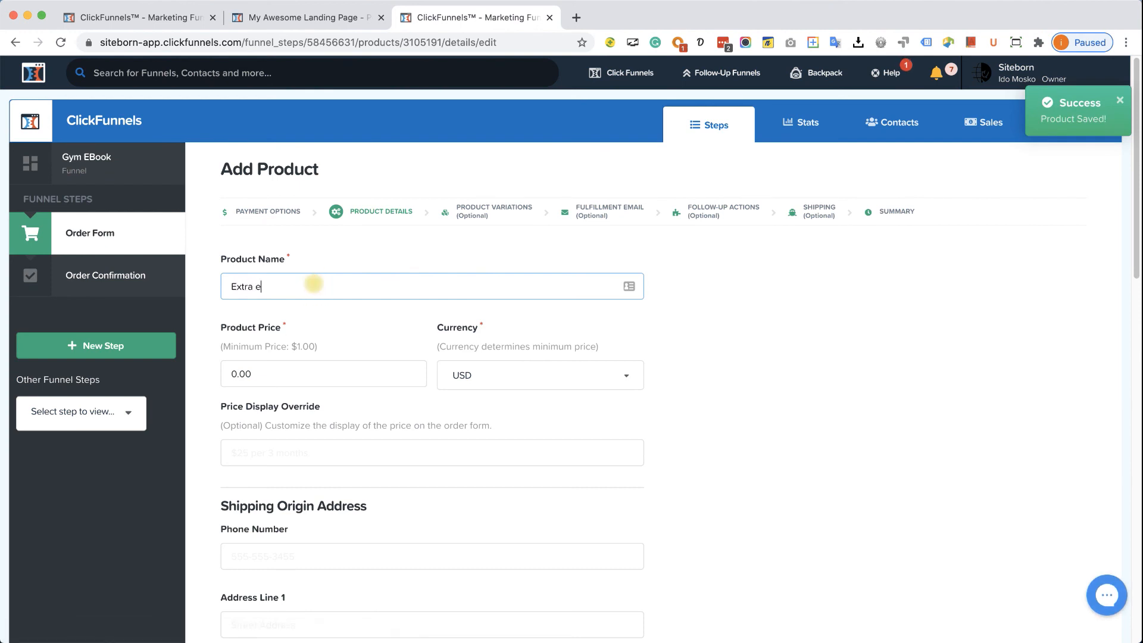
click(324, 366)
text(11)
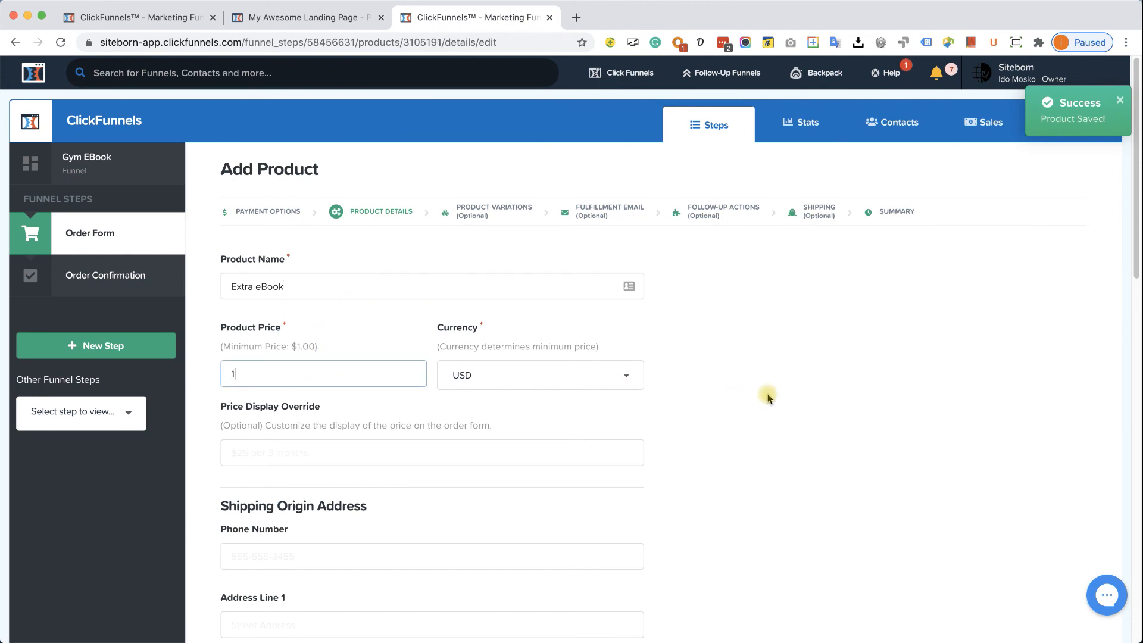
scroll(773, 395, down, 12)
scroll(841, 455, down, 4)
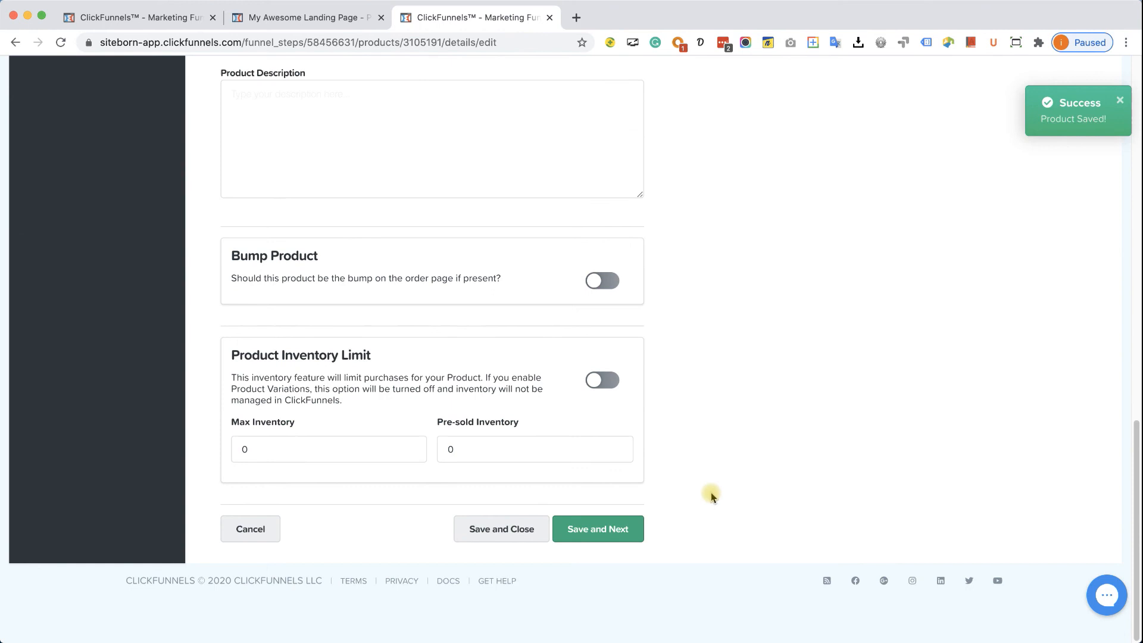
click(606, 282)
click(604, 528)
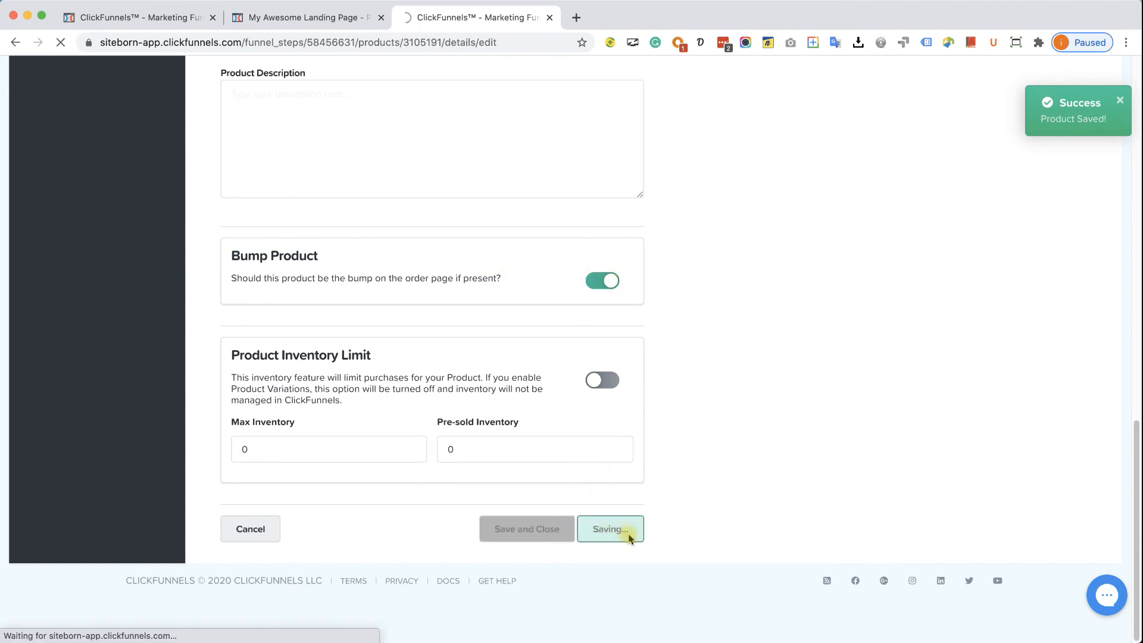
- Skip the remaining wizard steps and return to the Order Form's product list
click(619, 428)
click(708, 524)
click(678, 369)
click(613, 390)
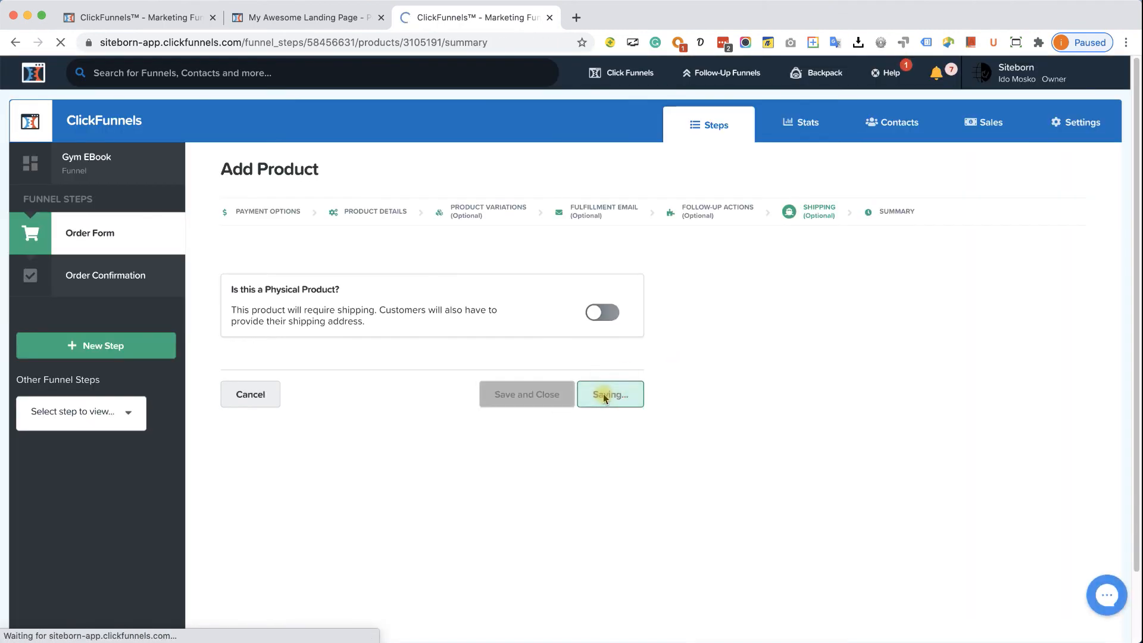
scroll(645, 390, down, 3)
click(998, 531)
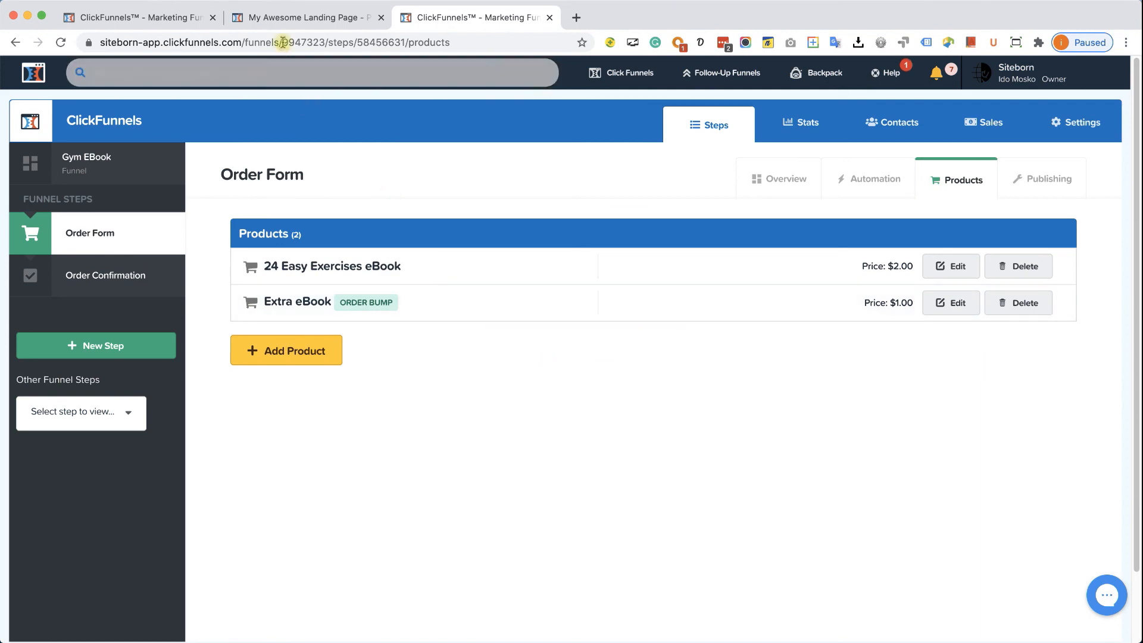
- Replace the outdated editor tab with a freshly opened Order Form editor and close the extra Products tab
click(294, 26)
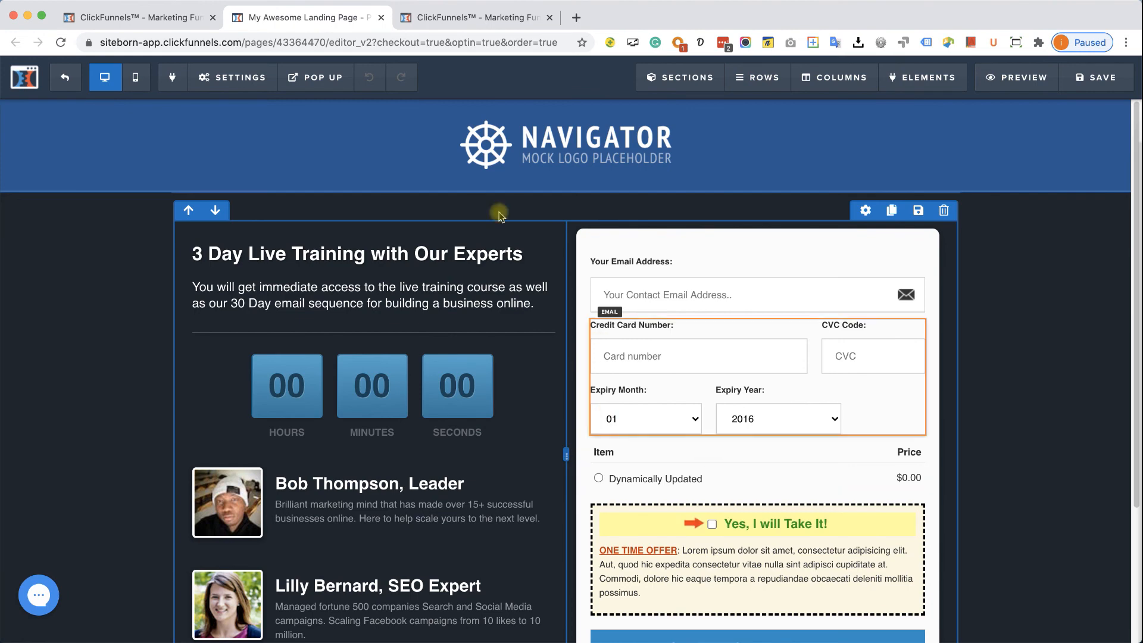
click(381, 17)
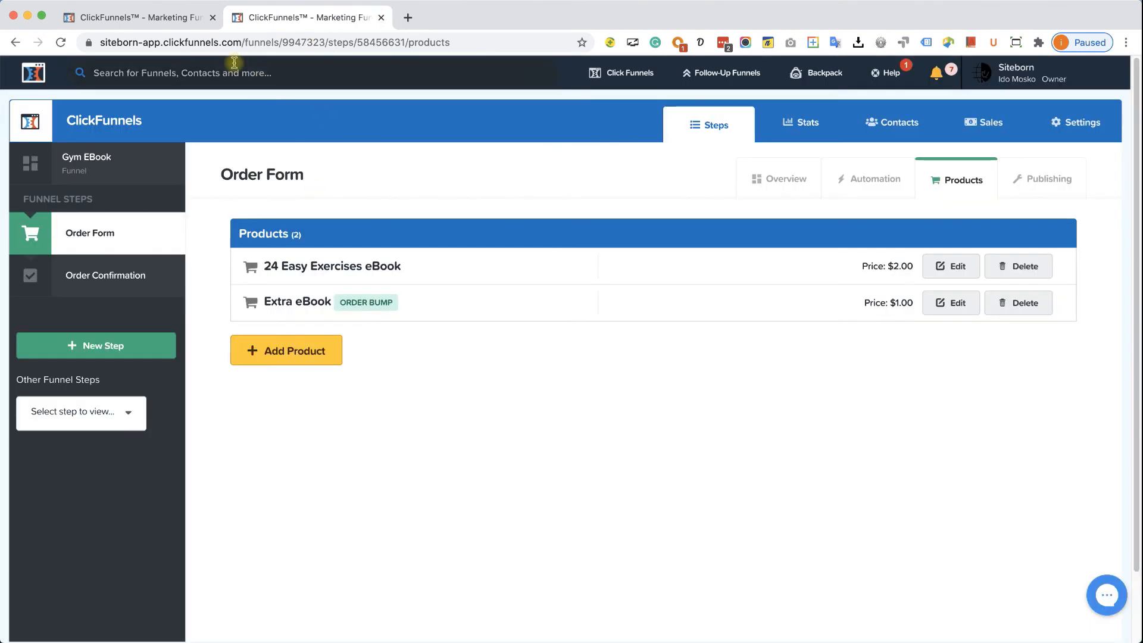
click(179, 16)
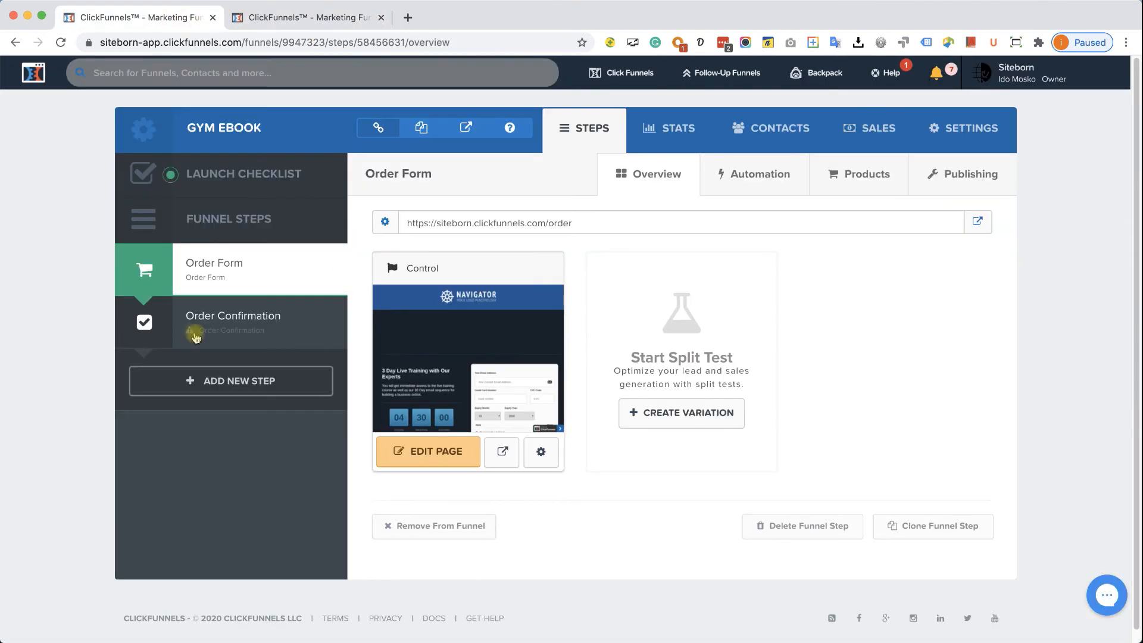
click(438, 454)
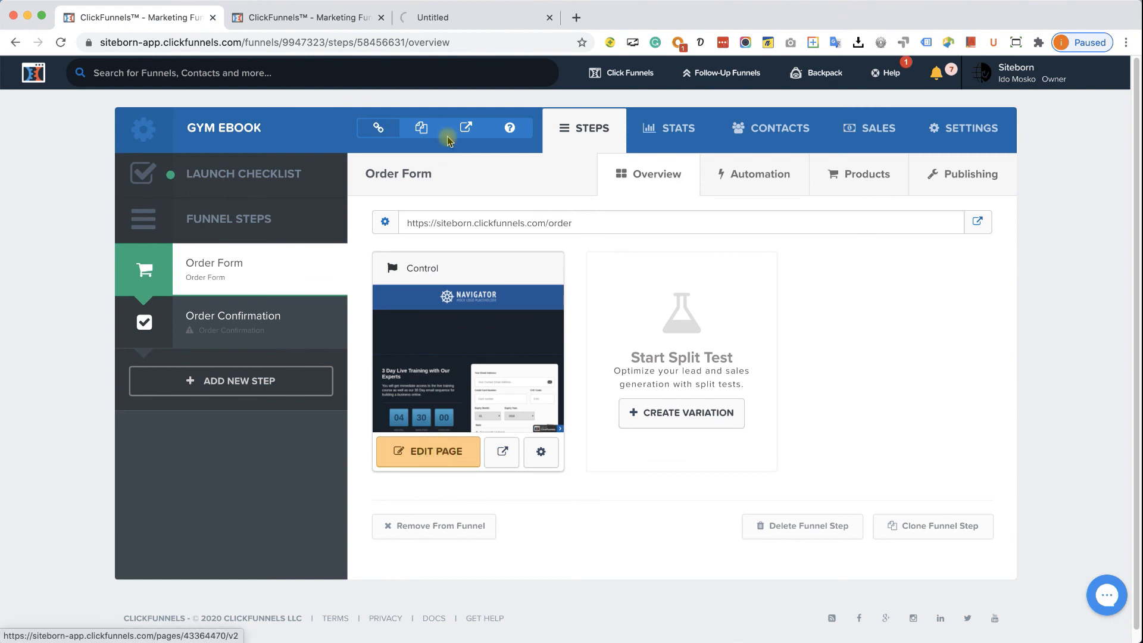
click(449, 20)
drag(458, 21, 375, 23)
click(459, 20)
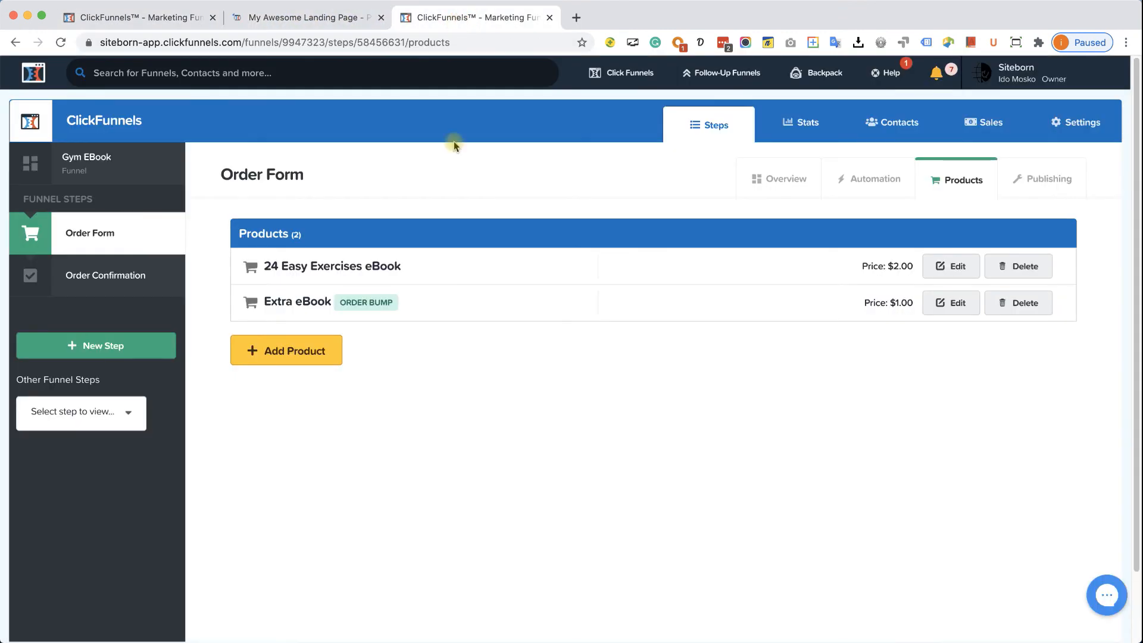
click(548, 19)
scroll(615, 320, down, 2)
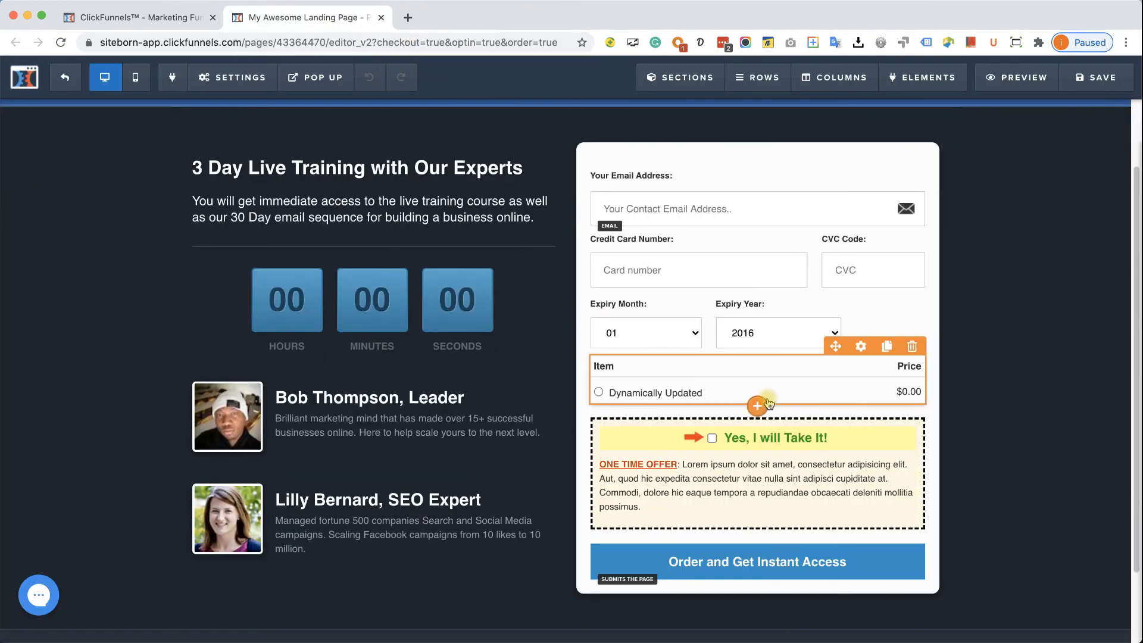
scroll(684, 428, down, 3)
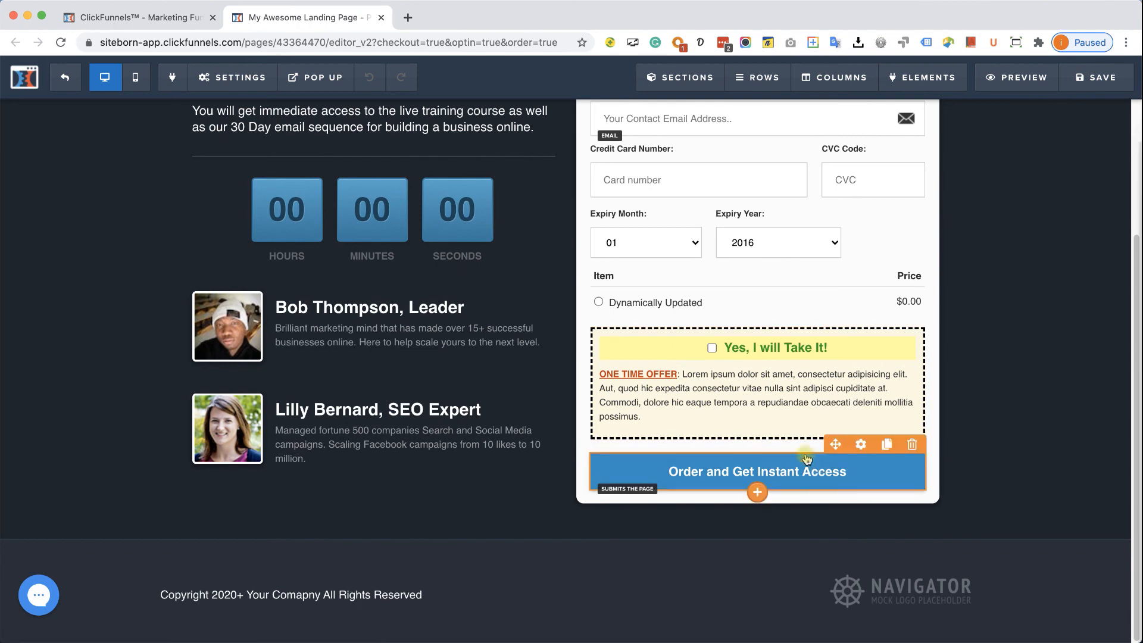
scroll(804, 446, up, 3)
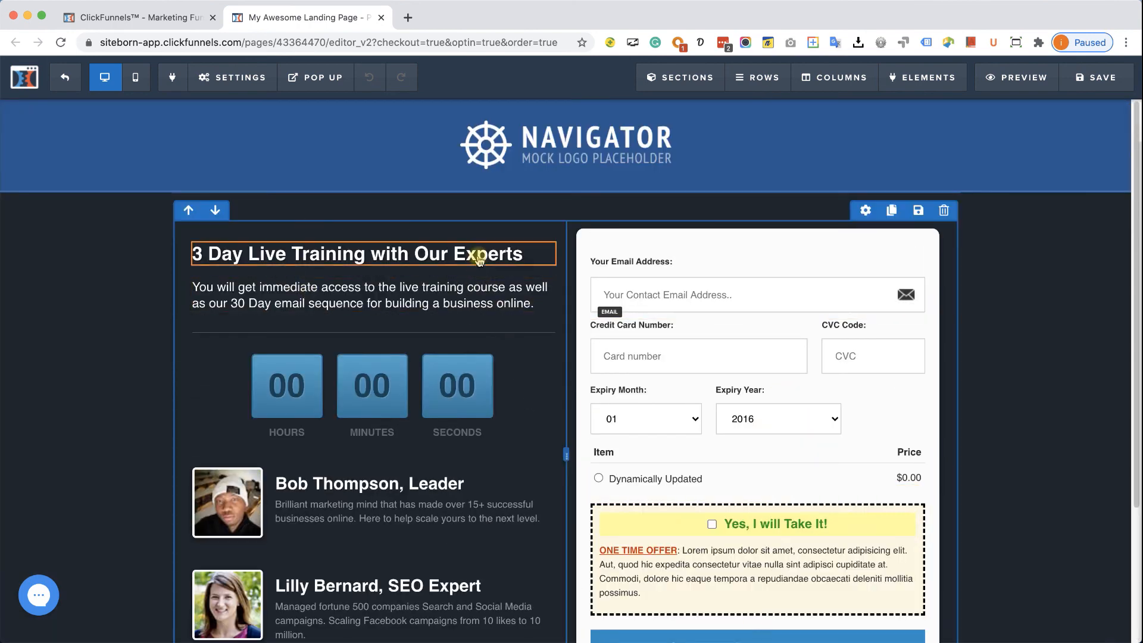
- Delete the '3 Day Live Training' headline, its paragraph and the countdown timer
click(541, 238)
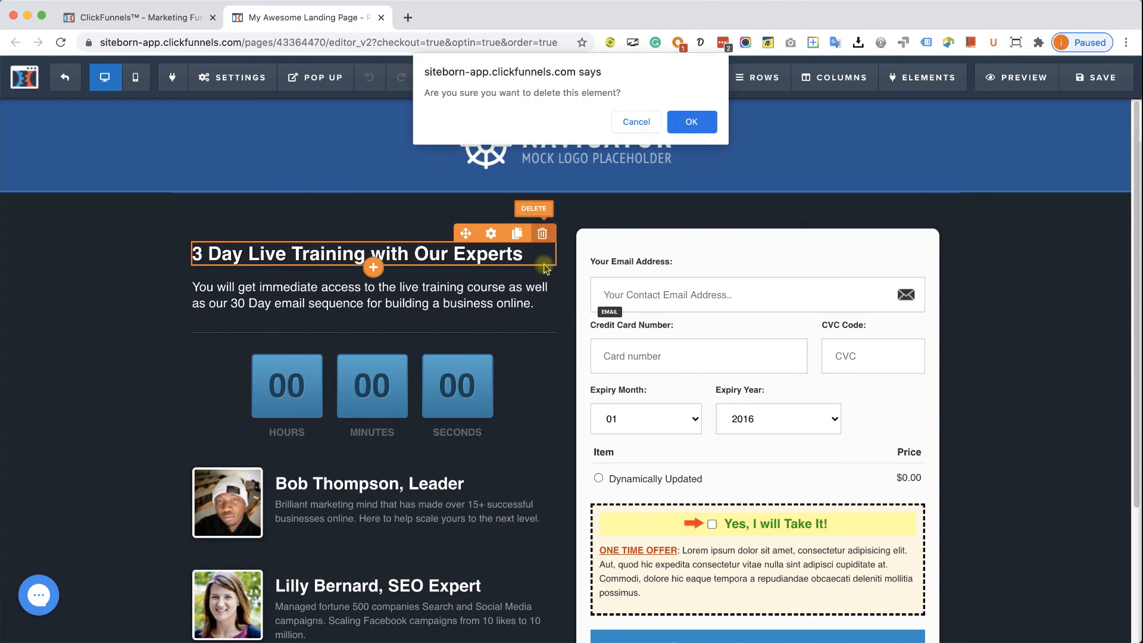
click(691, 122)
click(542, 237)
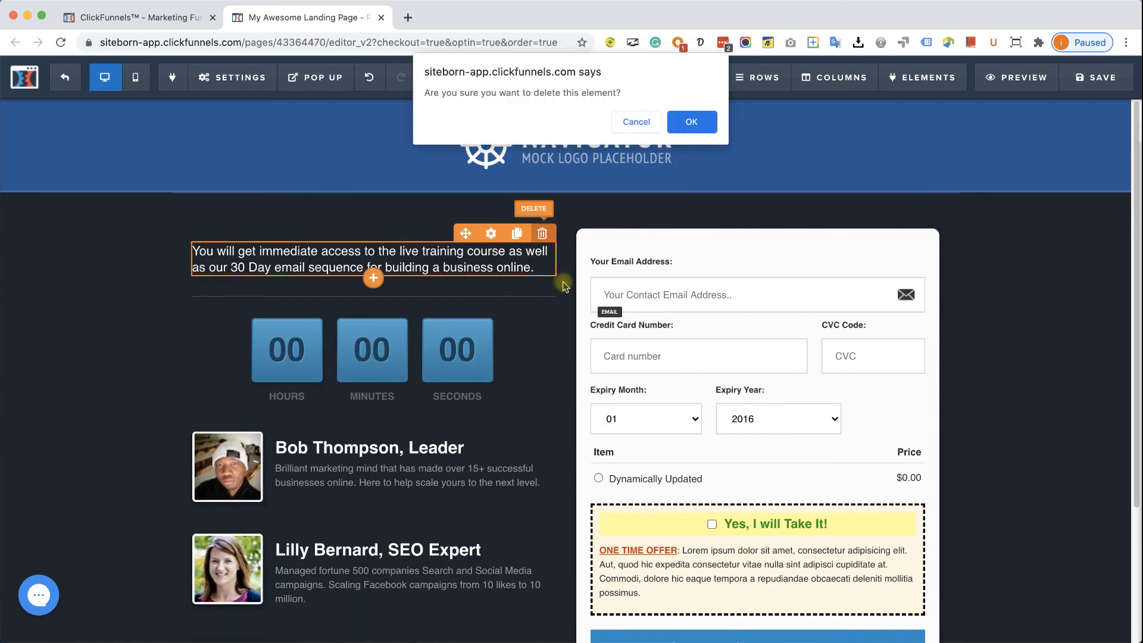
click(691, 124)
mouse_move(525, 285)
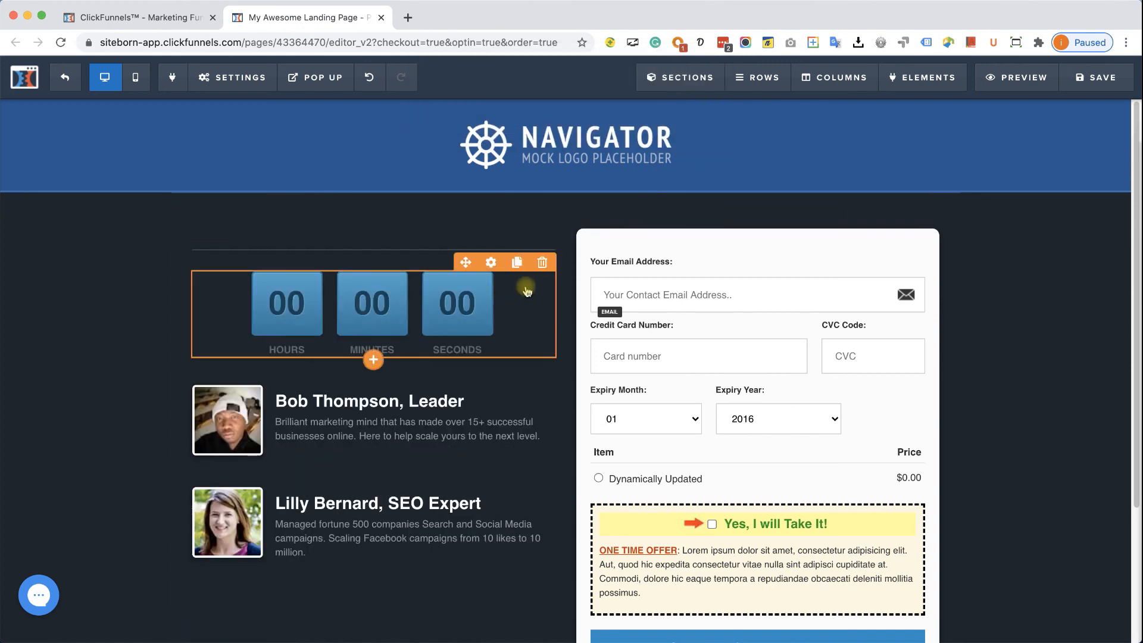
click(542, 265)
click(697, 121)
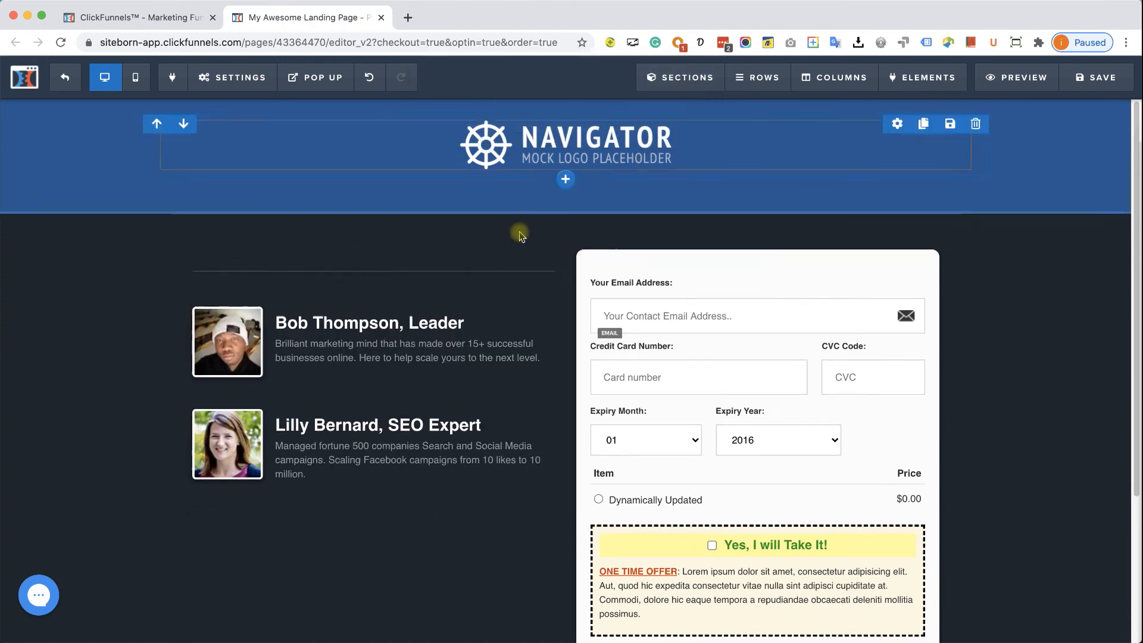
- Delete the divider and both expert bios, then open the element list for the empty column
click(543, 235)
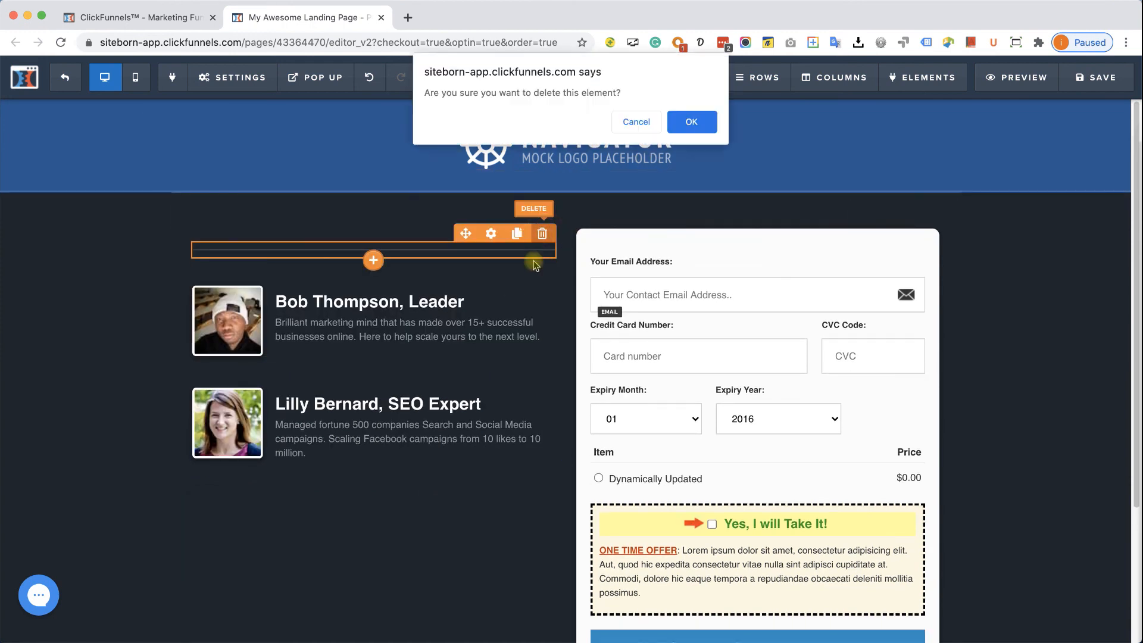
click(694, 130)
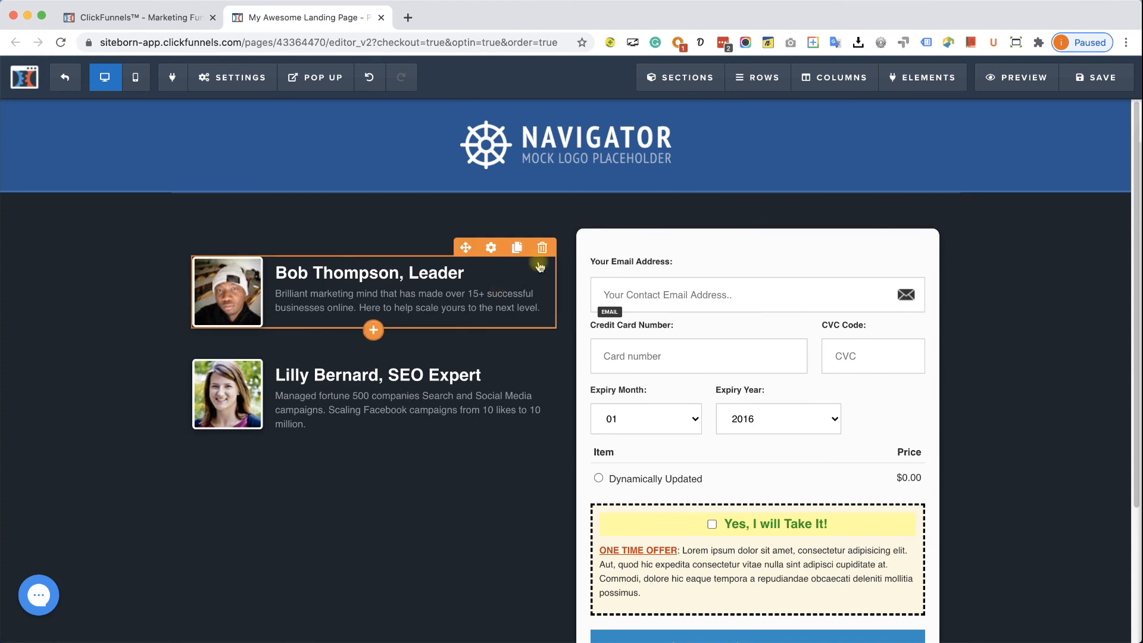
click(542, 248)
click(694, 122)
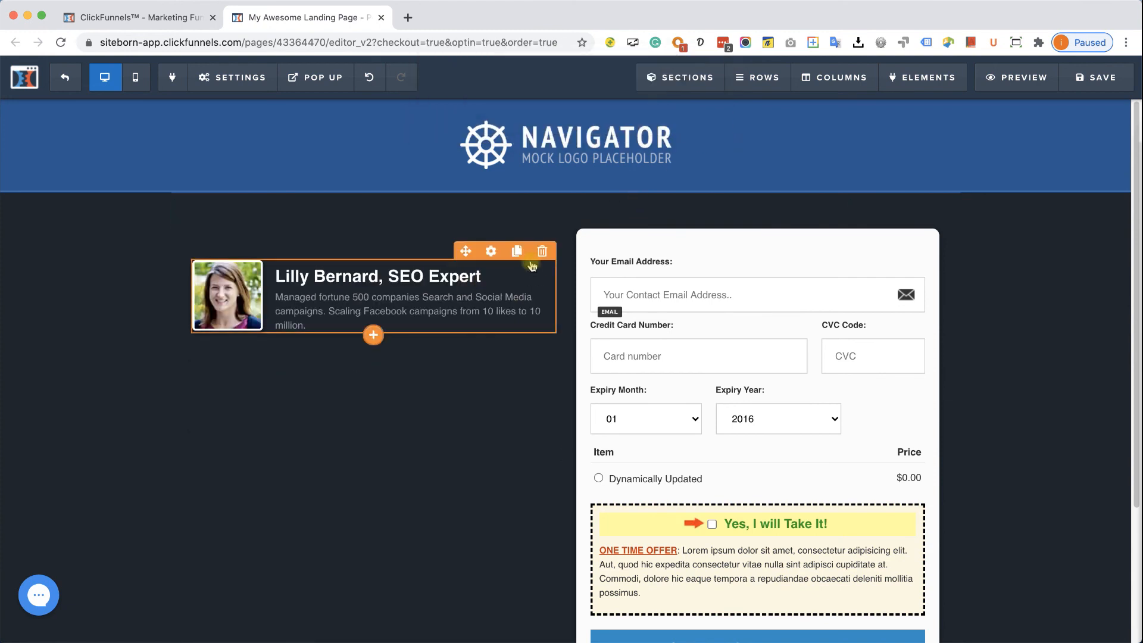
click(542, 253)
click(692, 123)
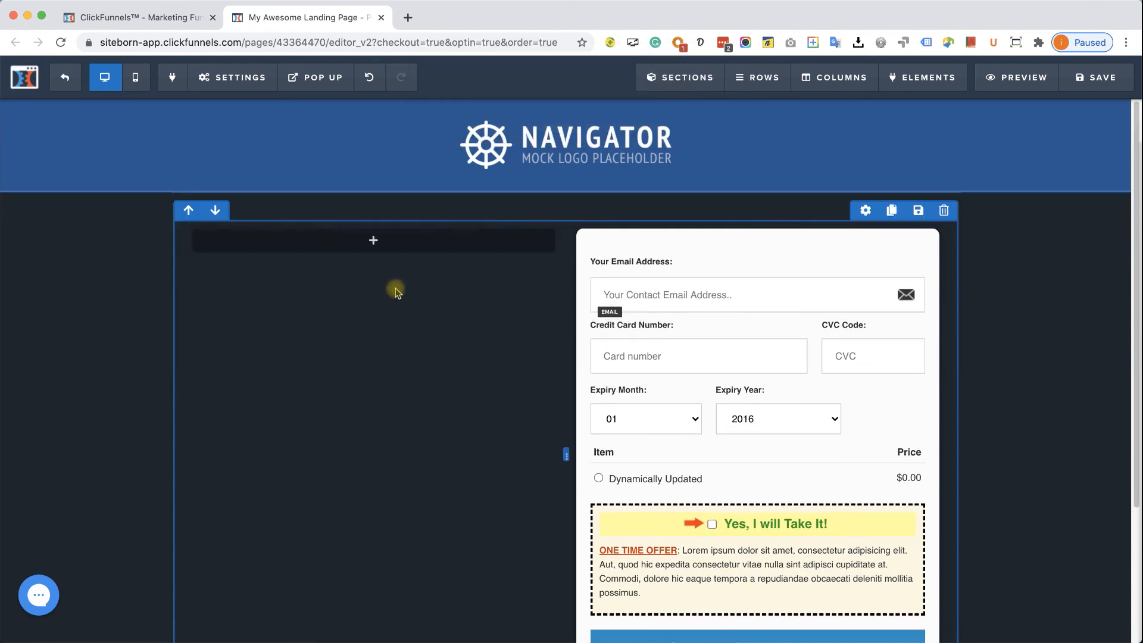
click(373, 240)
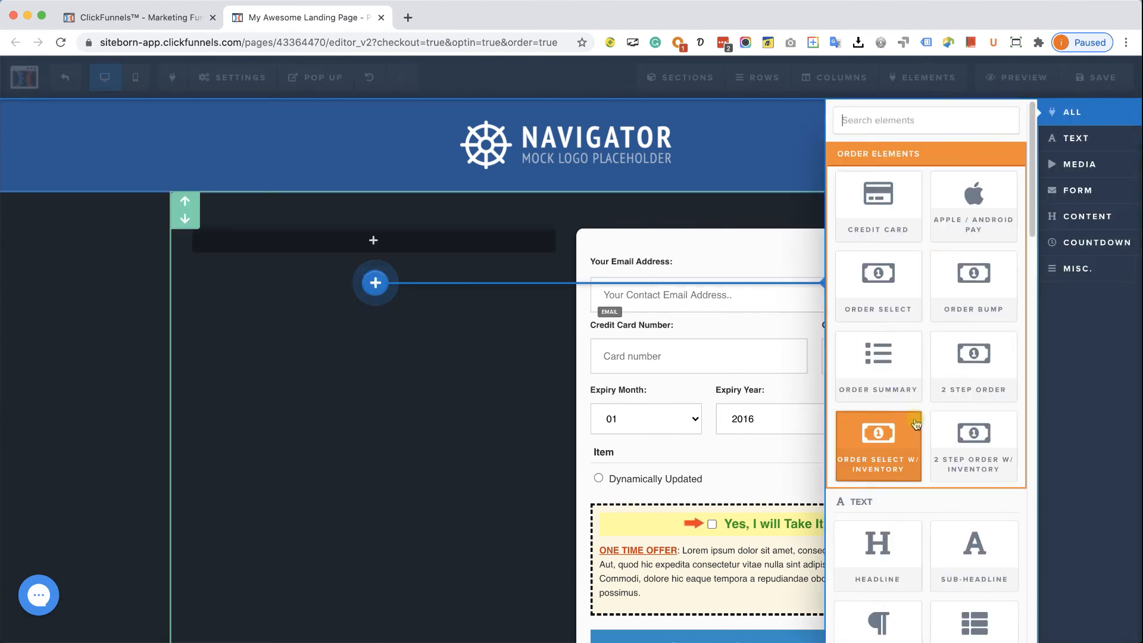
- Add an Image element in the left column showing the uploaded eBook Cover.png
scroll(915, 421, down, 3)
scroll(915, 420, down, 2)
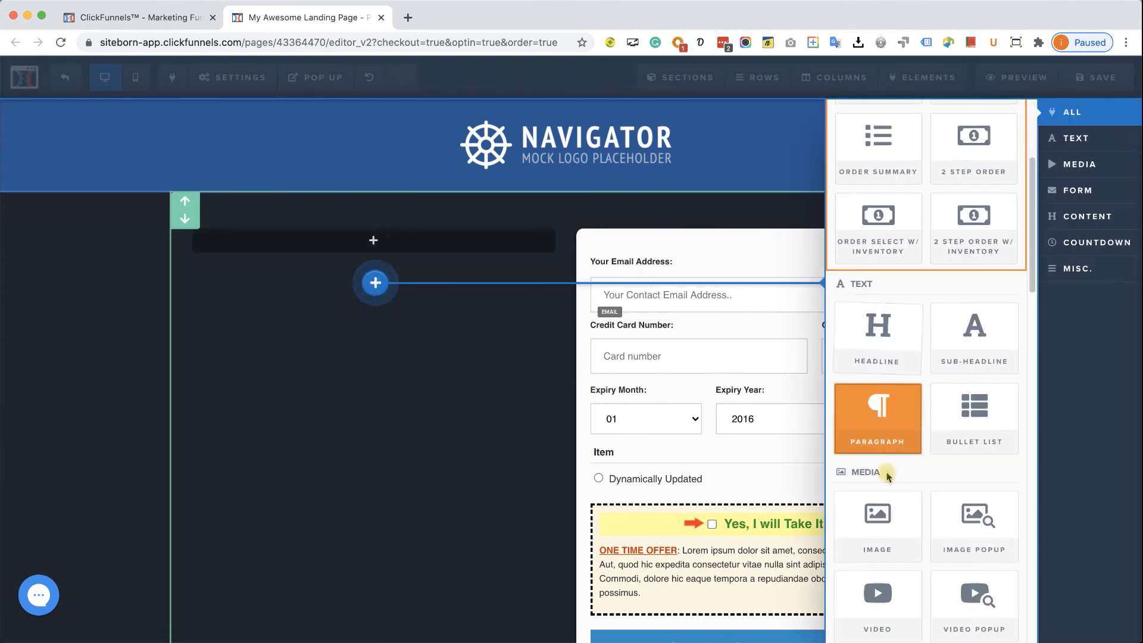
click(877, 539)
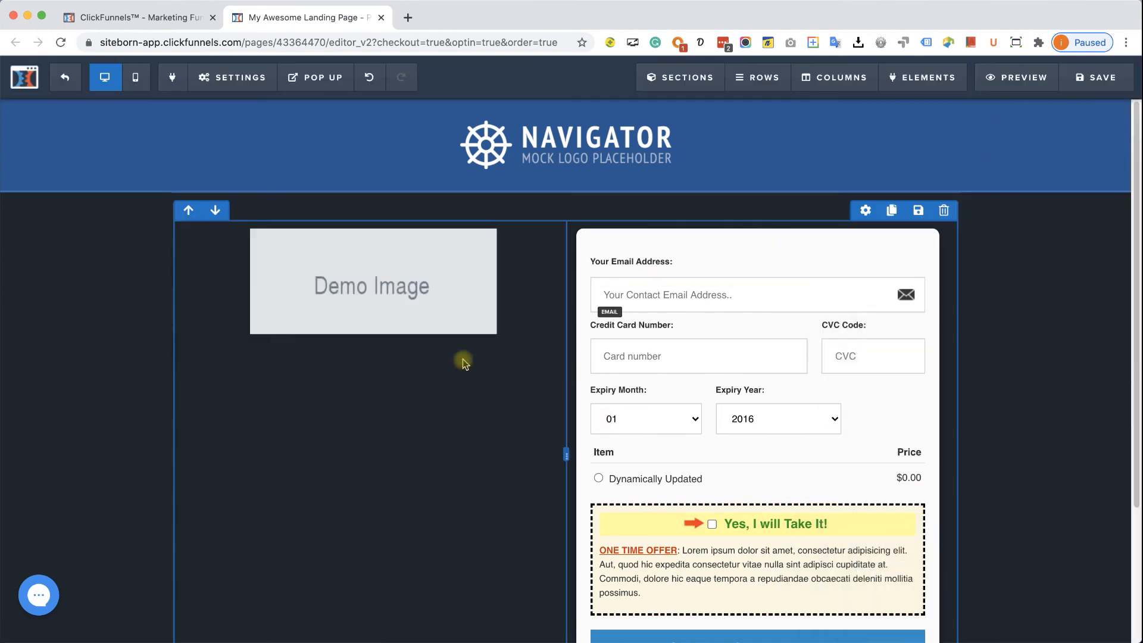
click(366, 285)
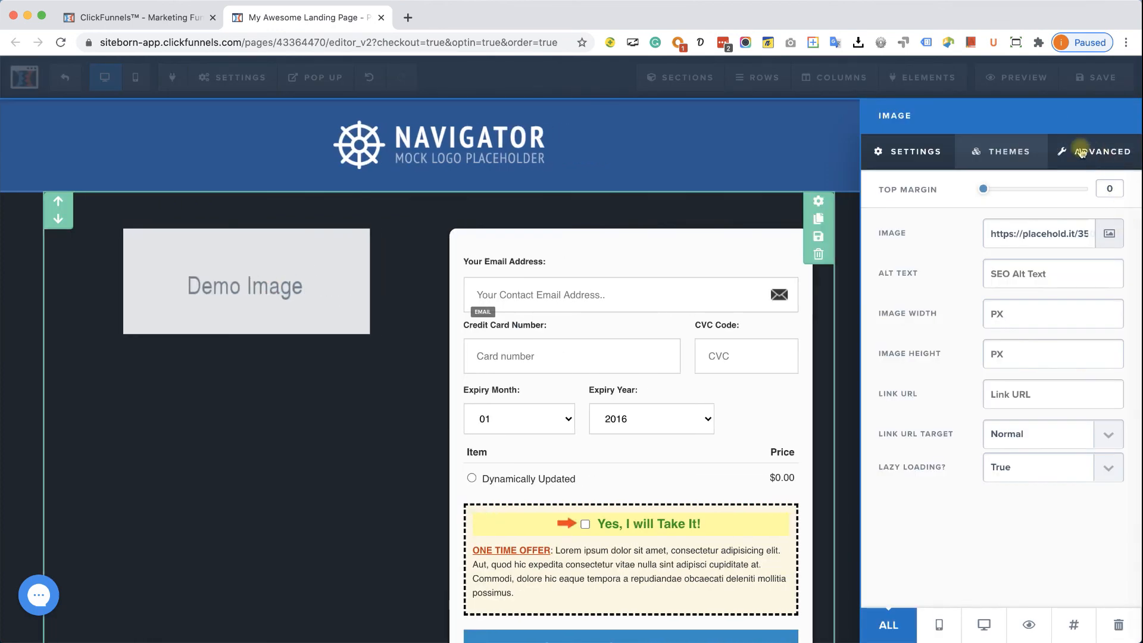
click(1108, 233)
click(999, 121)
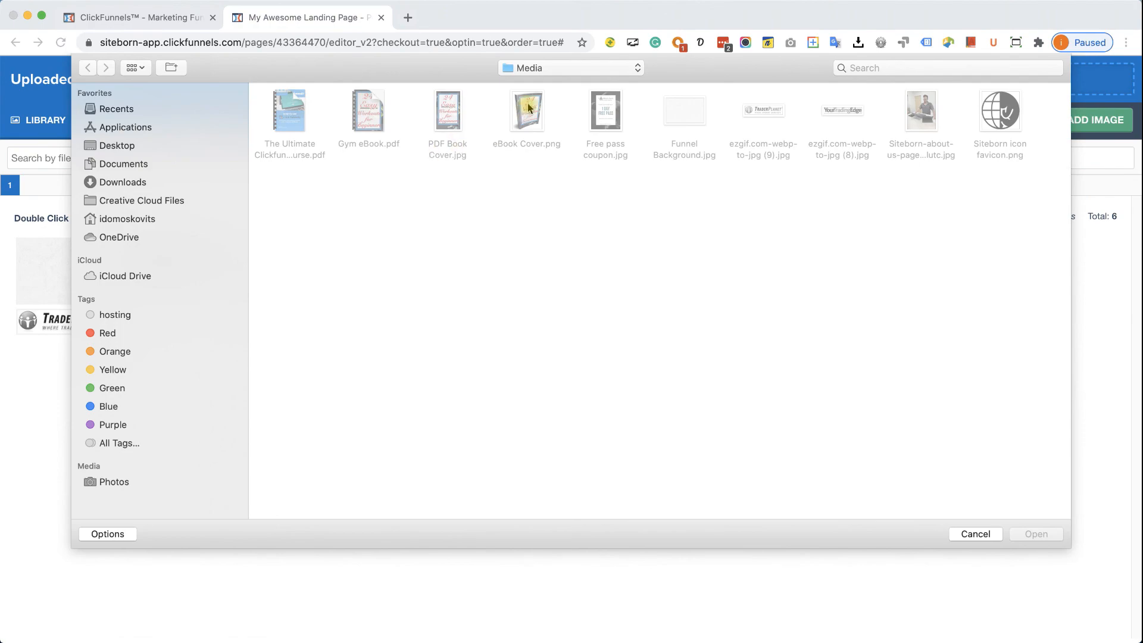
double_click(528, 107)
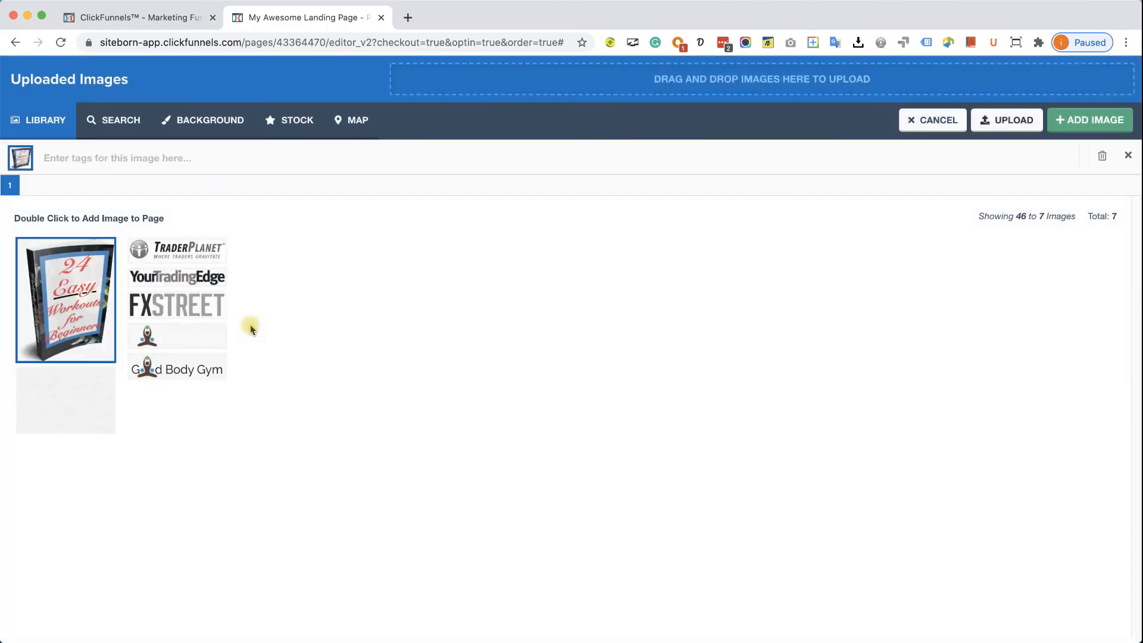
click(1093, 125)
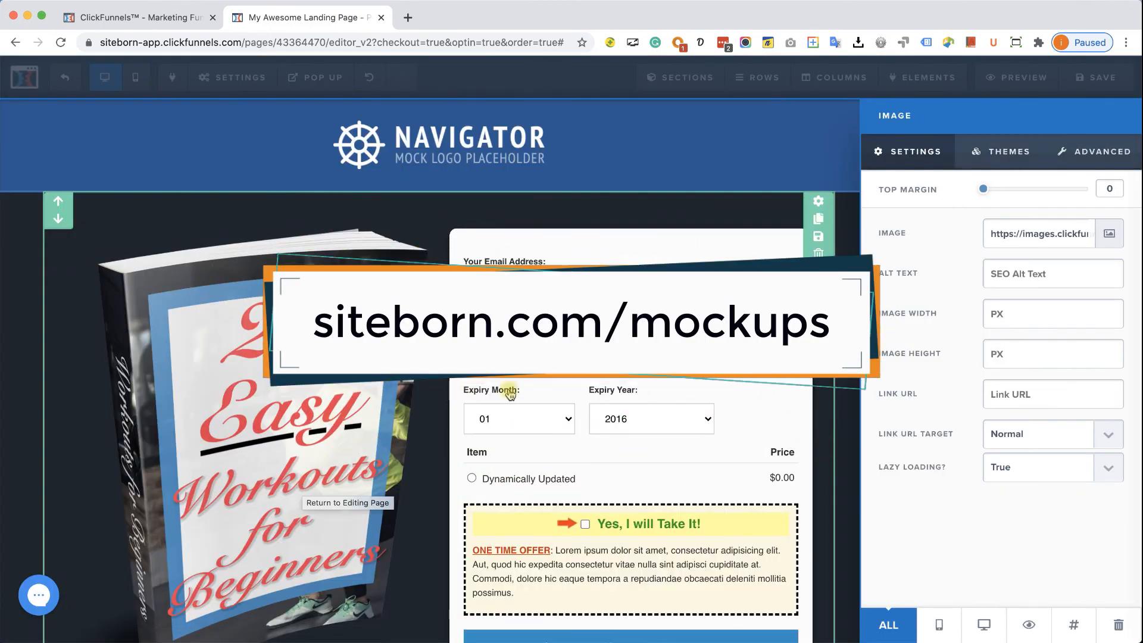
click(647, 182)
- Delete the Navigator logo header section, then start deleting the copyright footer section
click(1116, 160)
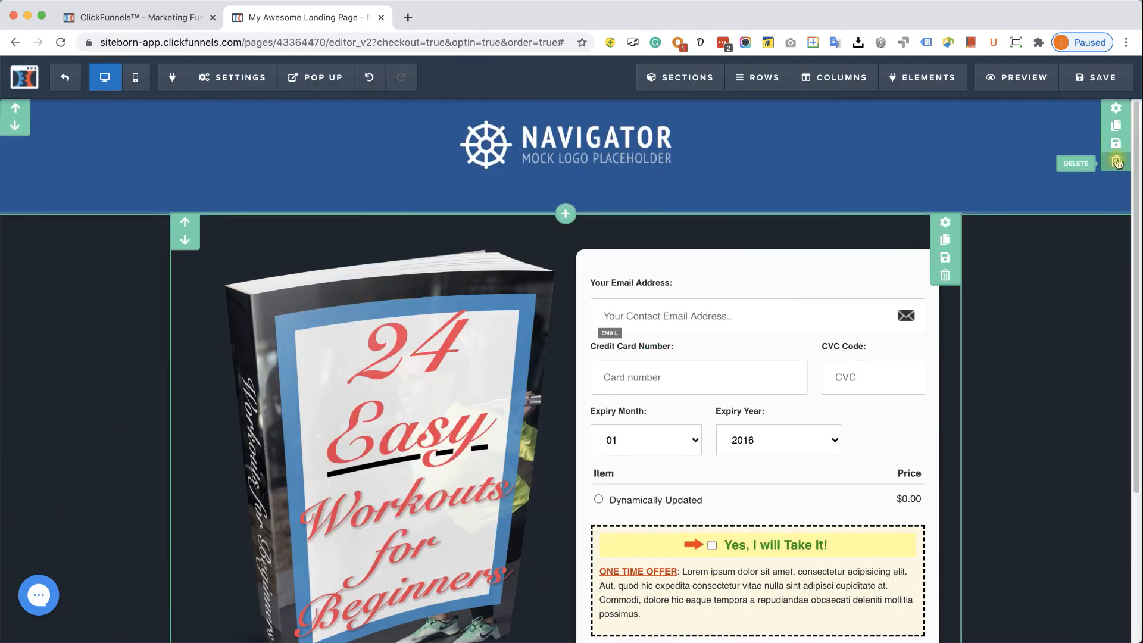
click(691, 122)
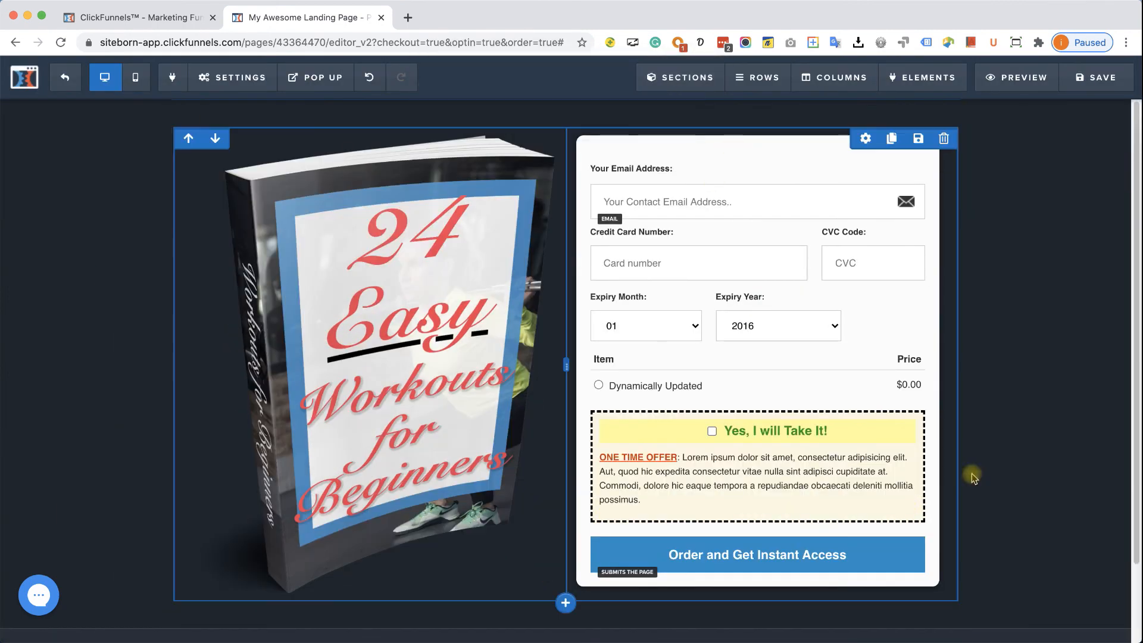
scroll(989, 573, down, 2)
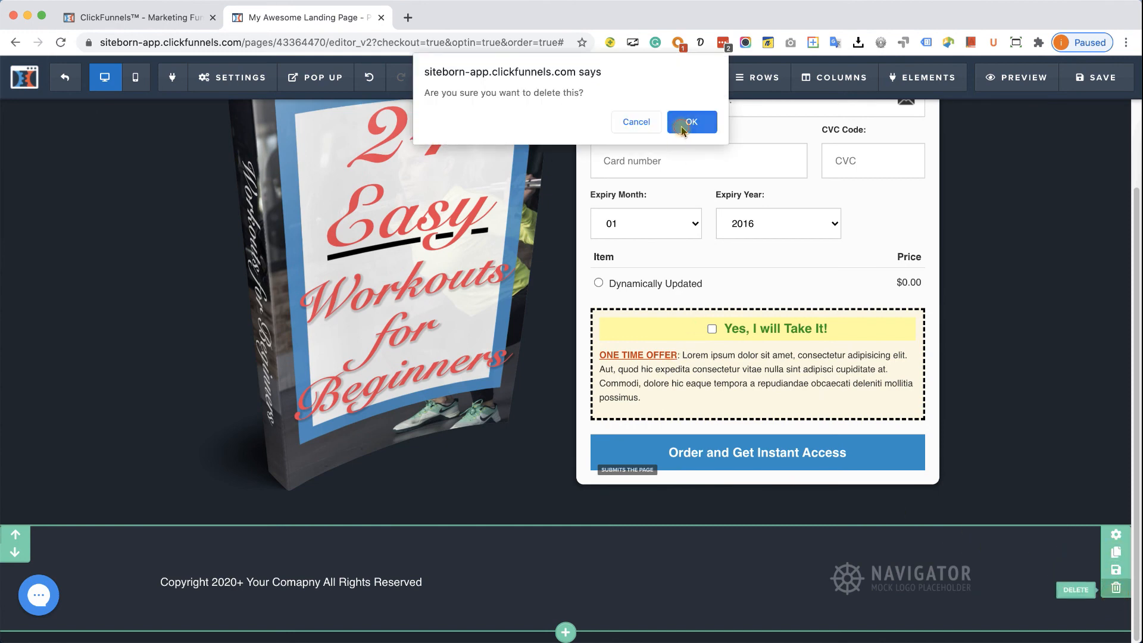
click(684, 123)
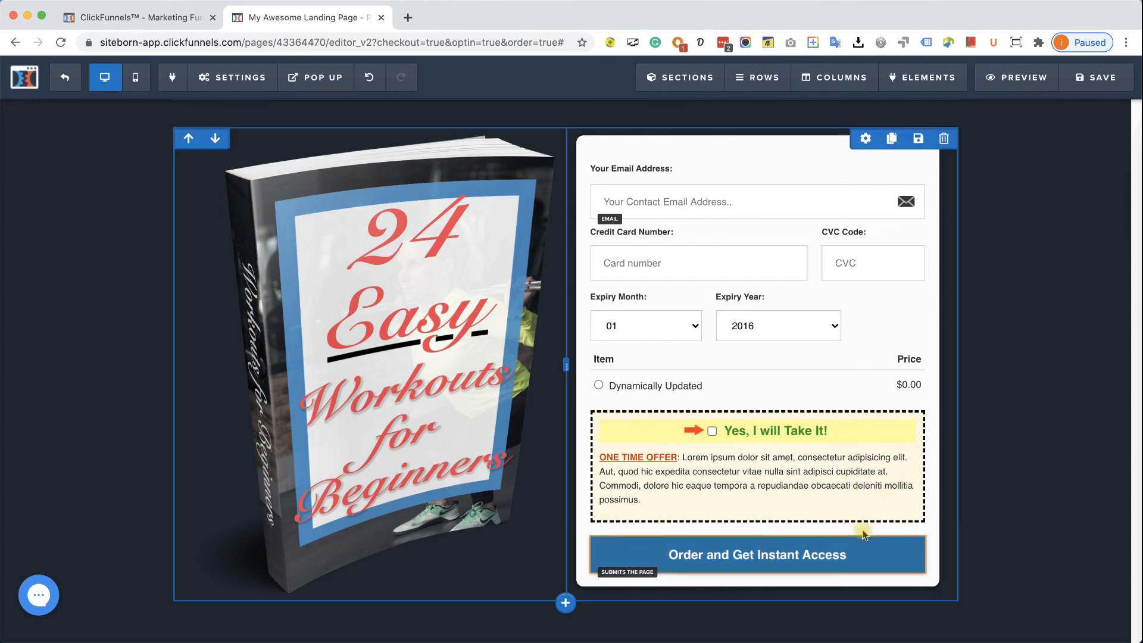
- Confirm the order button's action is set to Submit Order
click(794, 476)
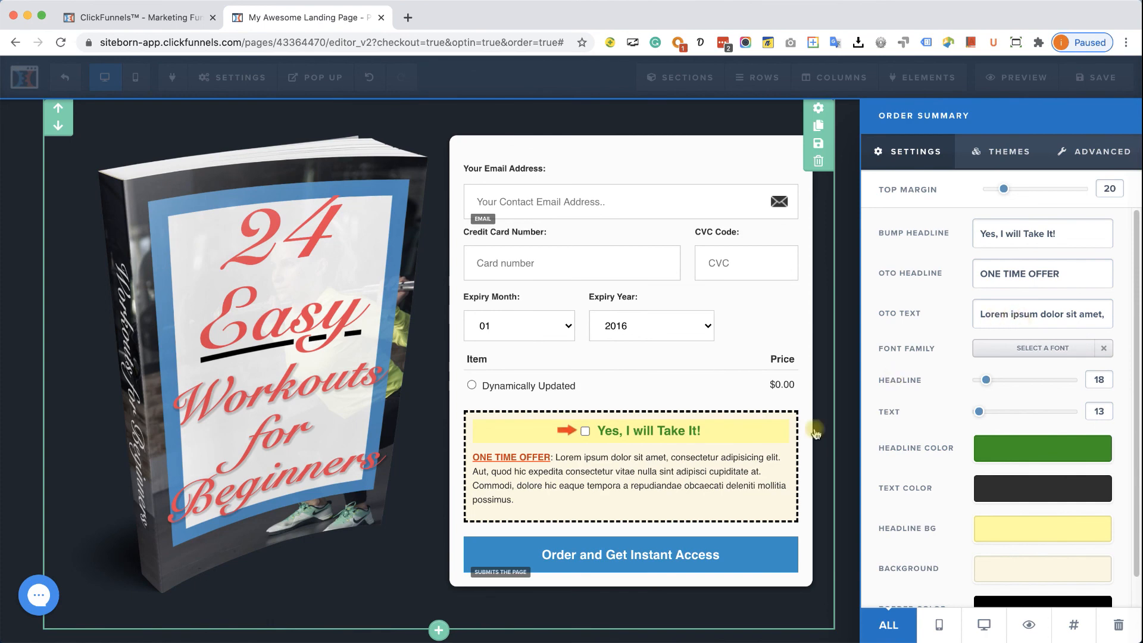
click(676, 551)
click(807, 557)
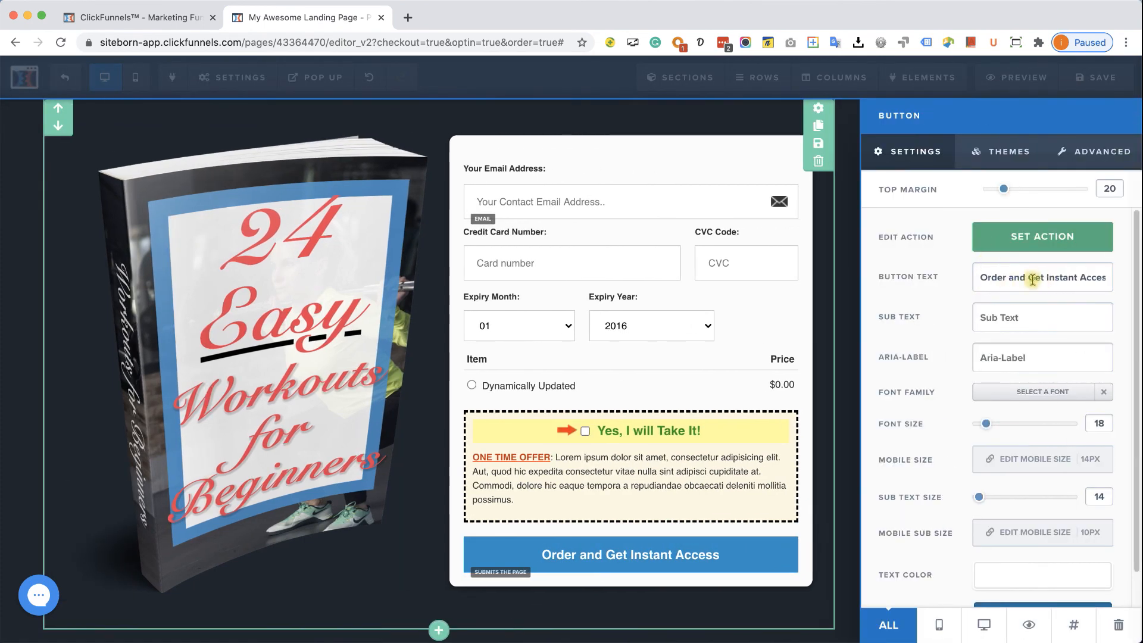
click(1054, 251)
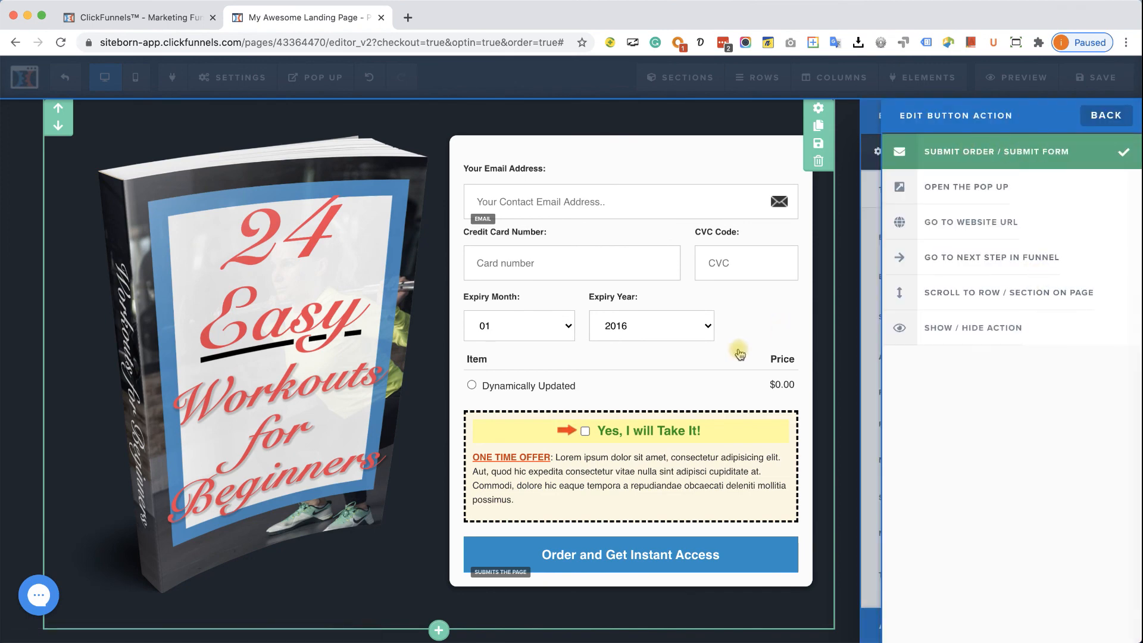
click(738, 355)
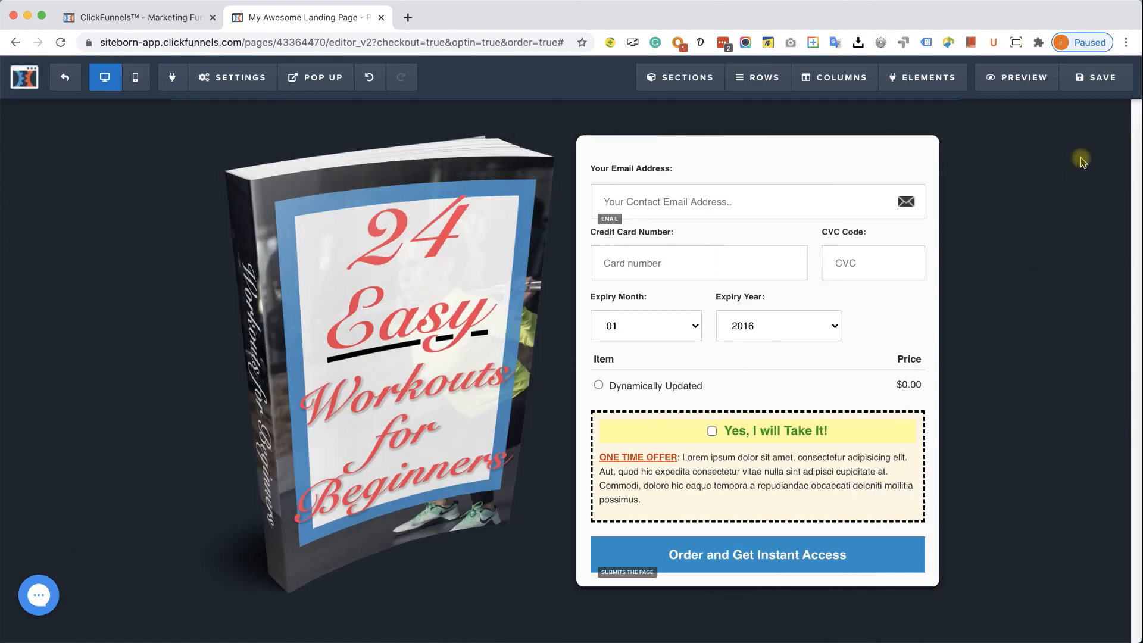
- Save the order page and preview it in a new tab
click(1095, 77)
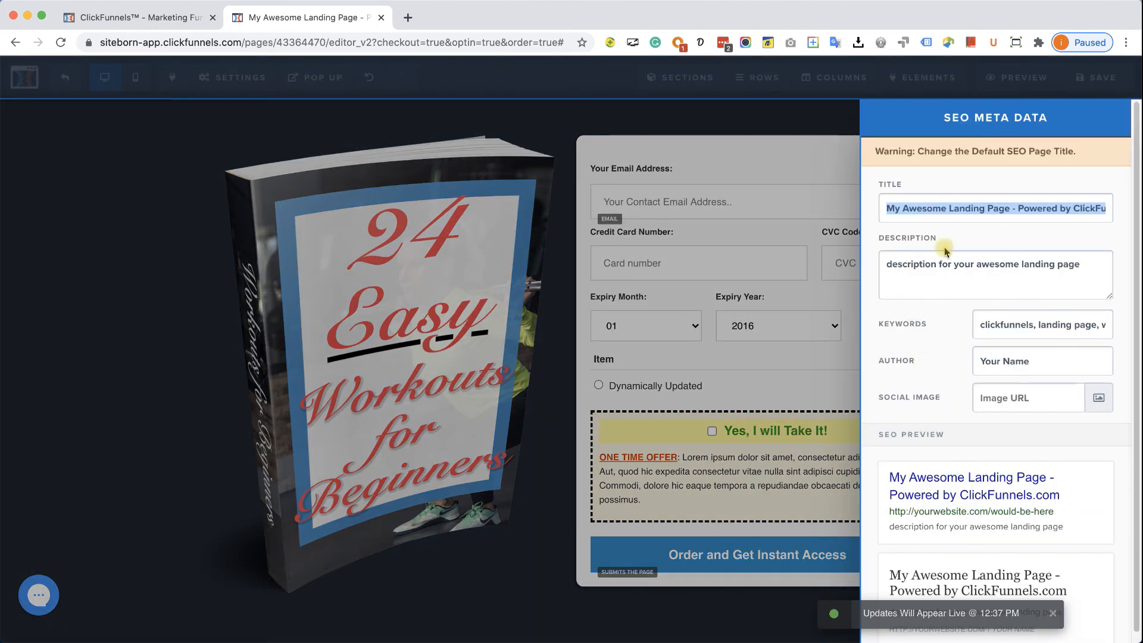
click(719, 369)
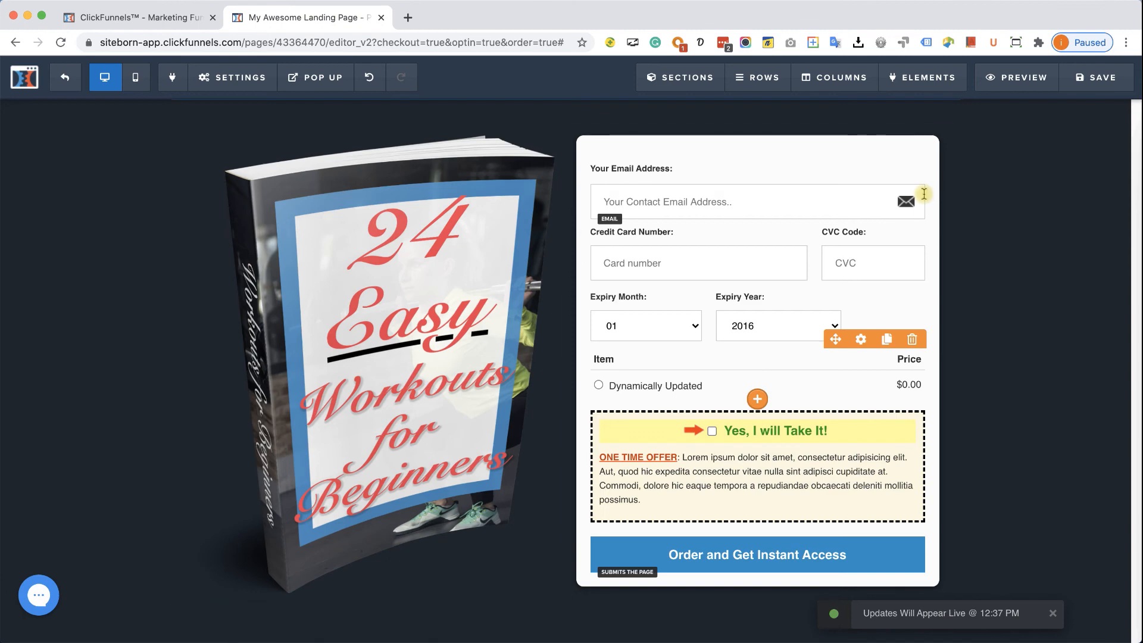
click(1021, 77)
- Run a PayPal test checkout on the order form preview ($3.00 with the bump), then close the preview
click(417, 17)
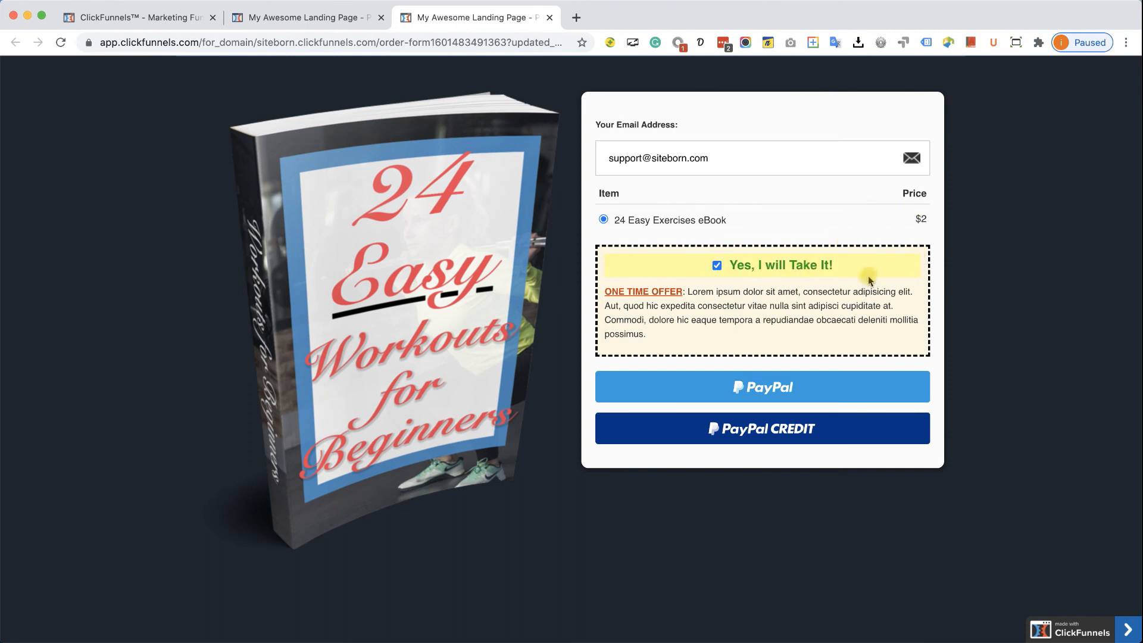
click(777, 392)
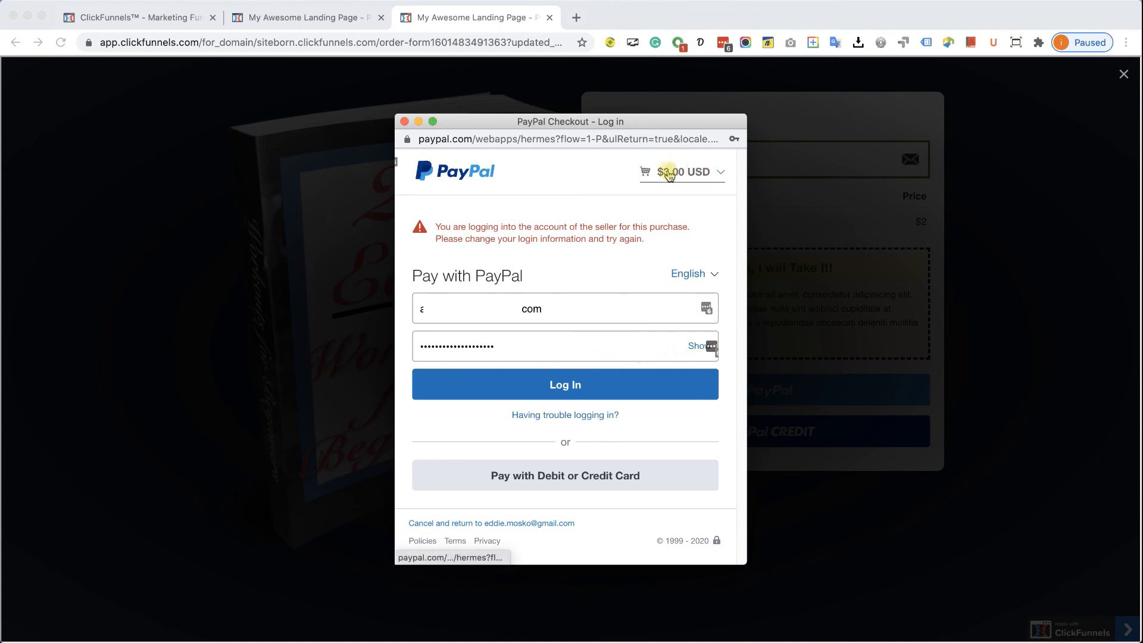
click(405, 121)
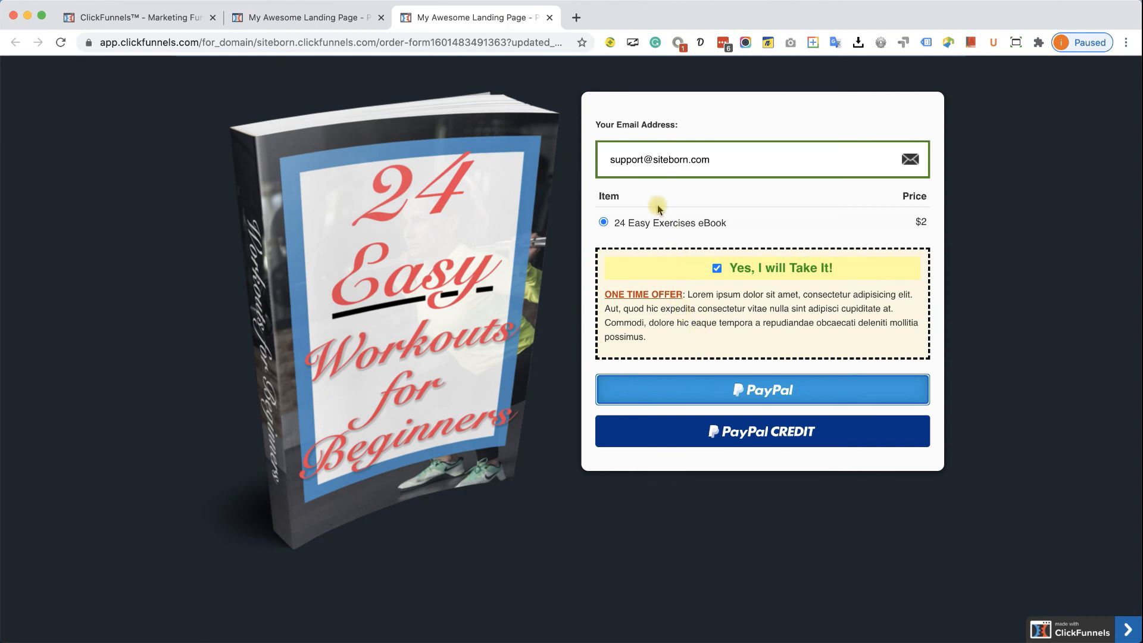
click(549, 17)
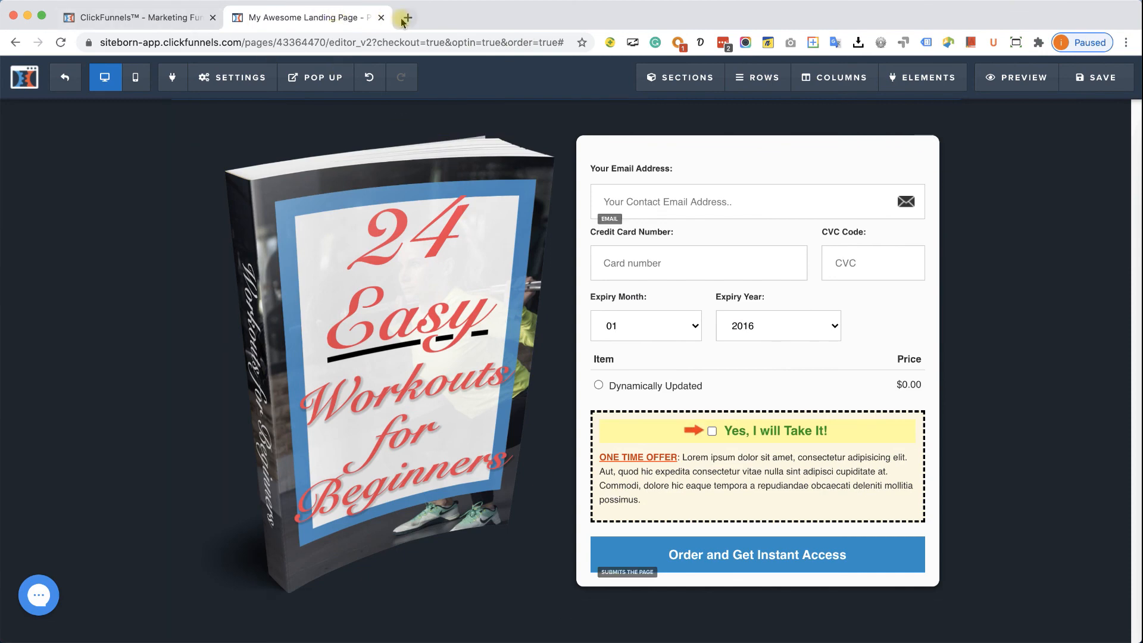
- Leave the page editor and go to the Gym eBook funnel's Order Confirmation step
click(381, 19)
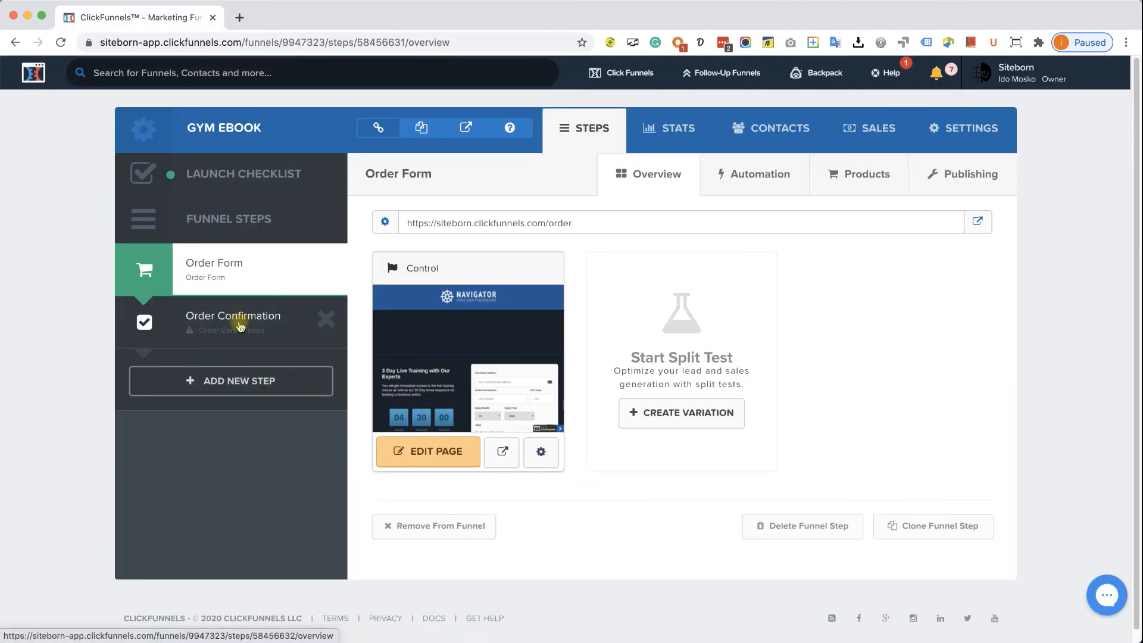
click(240, 326)
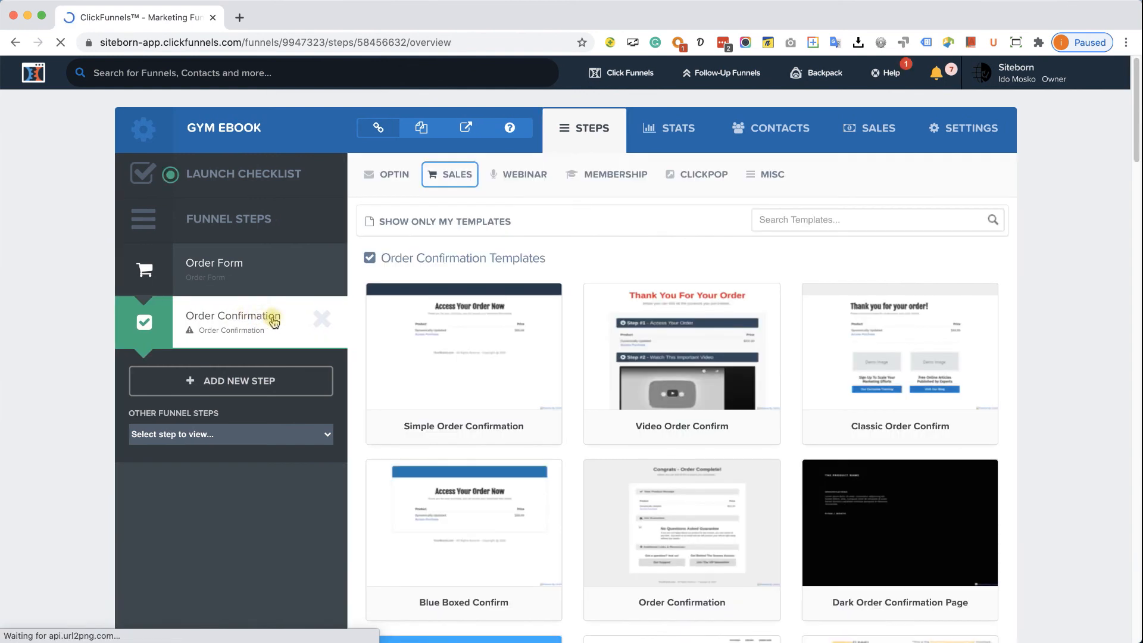
- Build the step from the Simple Order Confirmation template and save its path as 'order-confirmation'
mouse_move(548, 433)
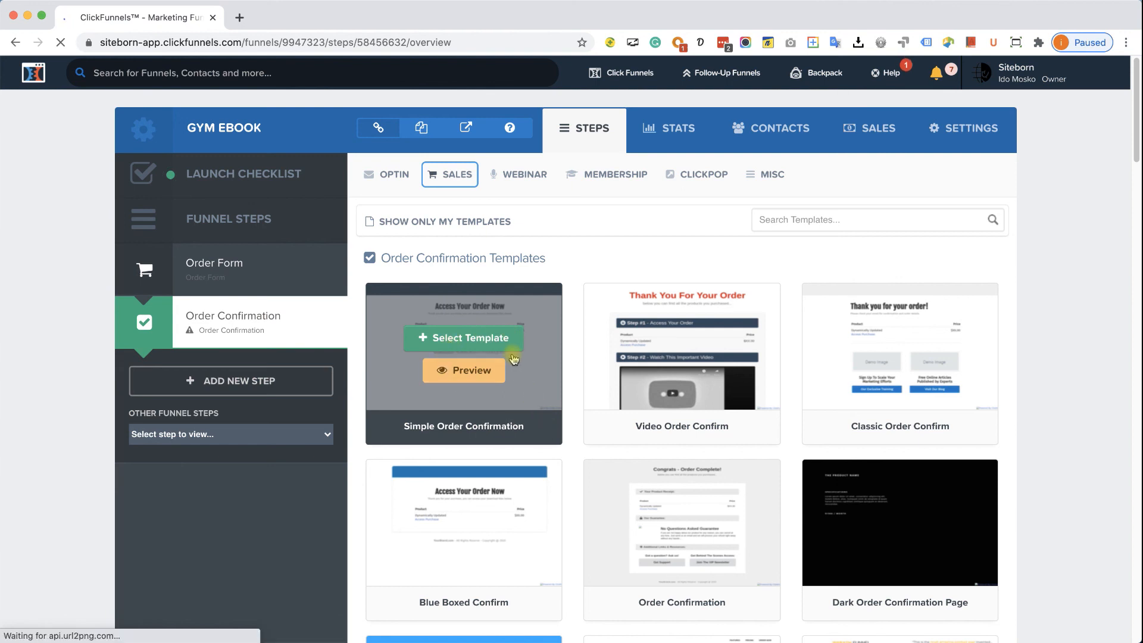
click(483, 344)
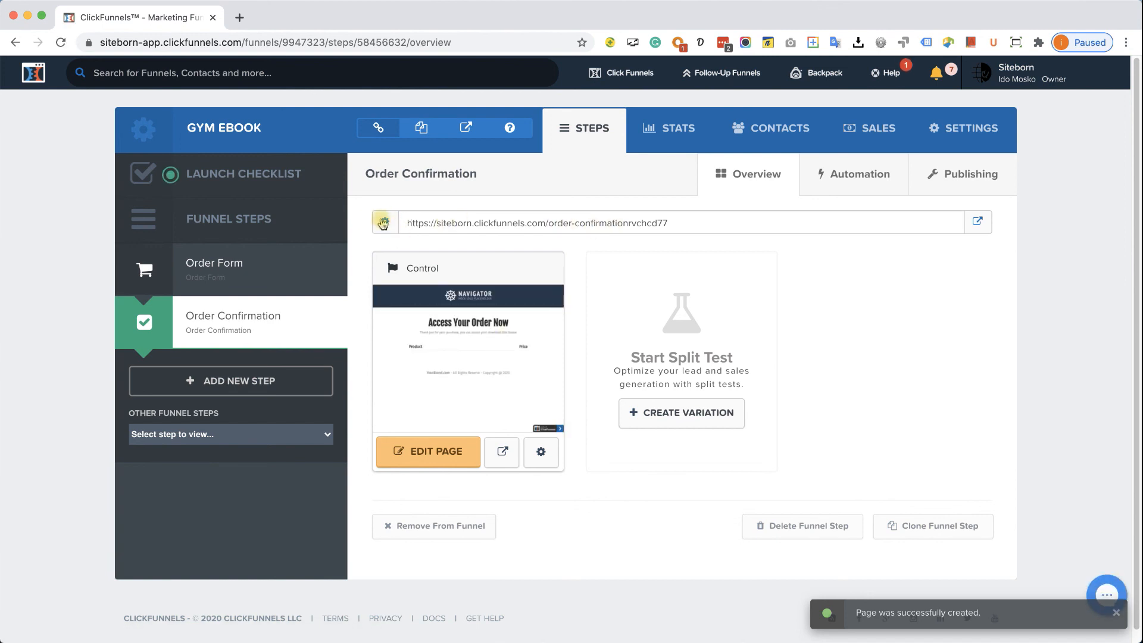
click(383, 224)
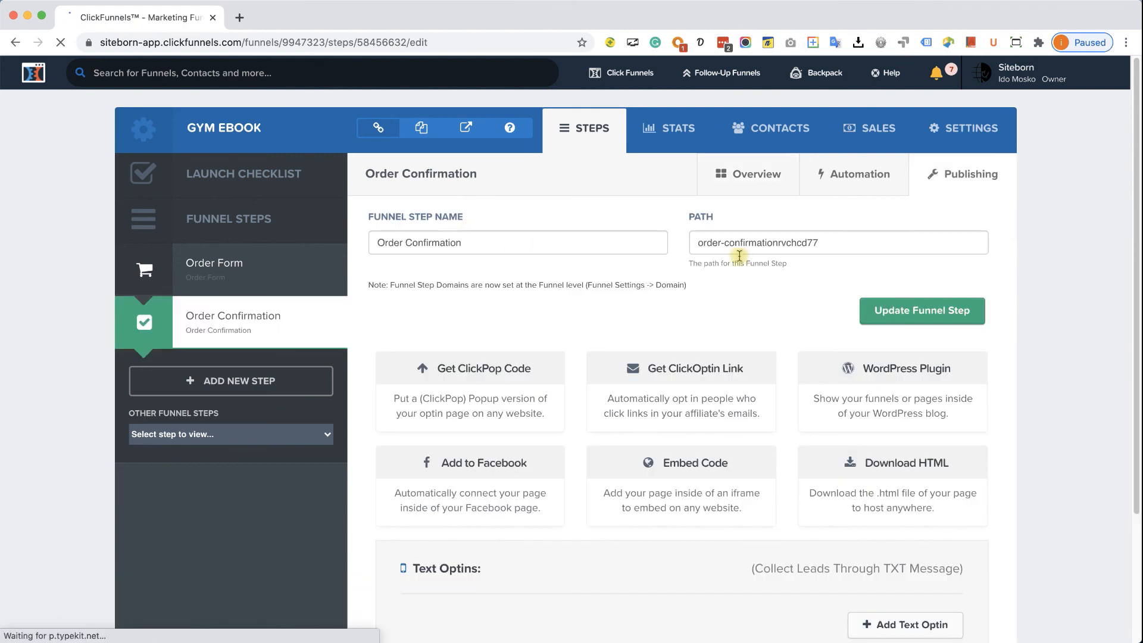
drag(778, 244, 883, 250)
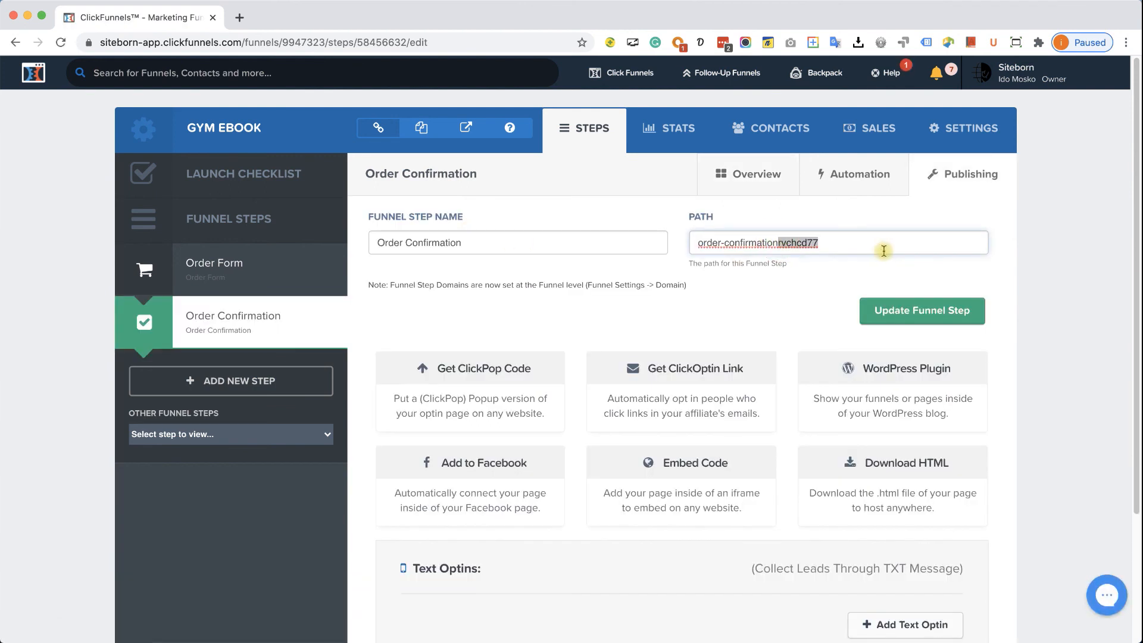
key(BackSpace)
click(919, 310)
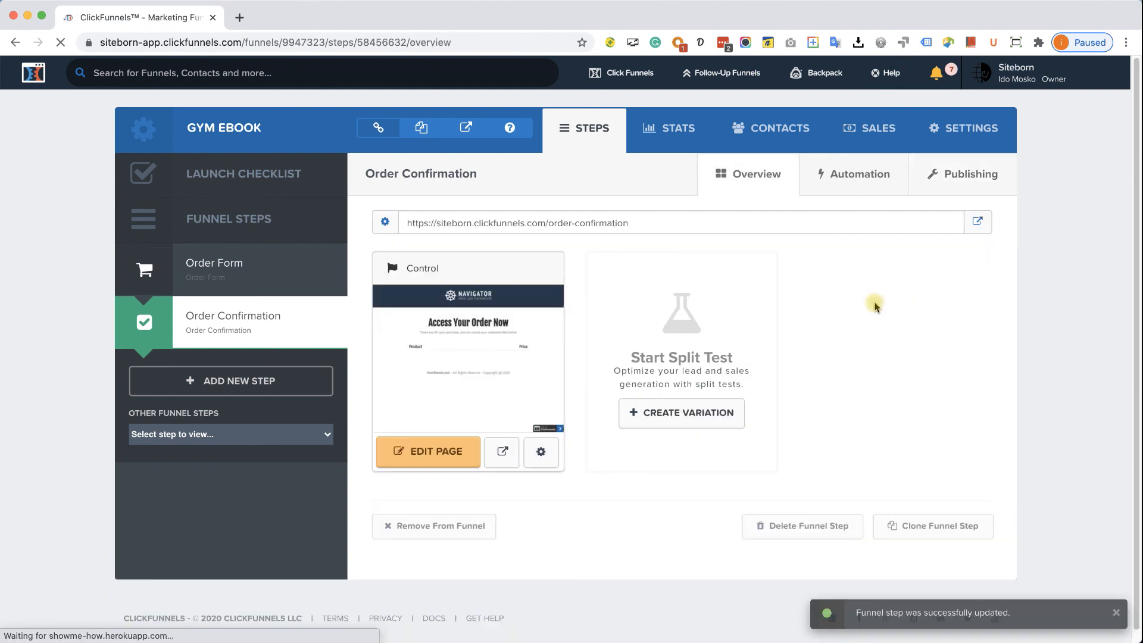
click(447, 457)
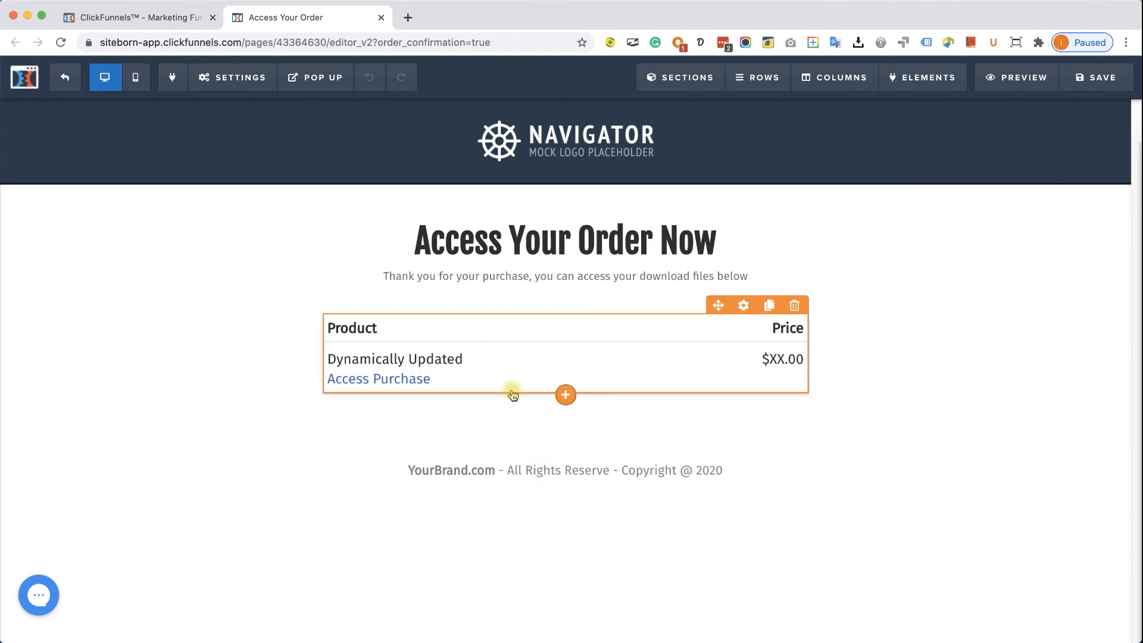
- In the page's General settings, set the Digital Asset to 24 Easy Exercises for Beginners
click(404, 385)
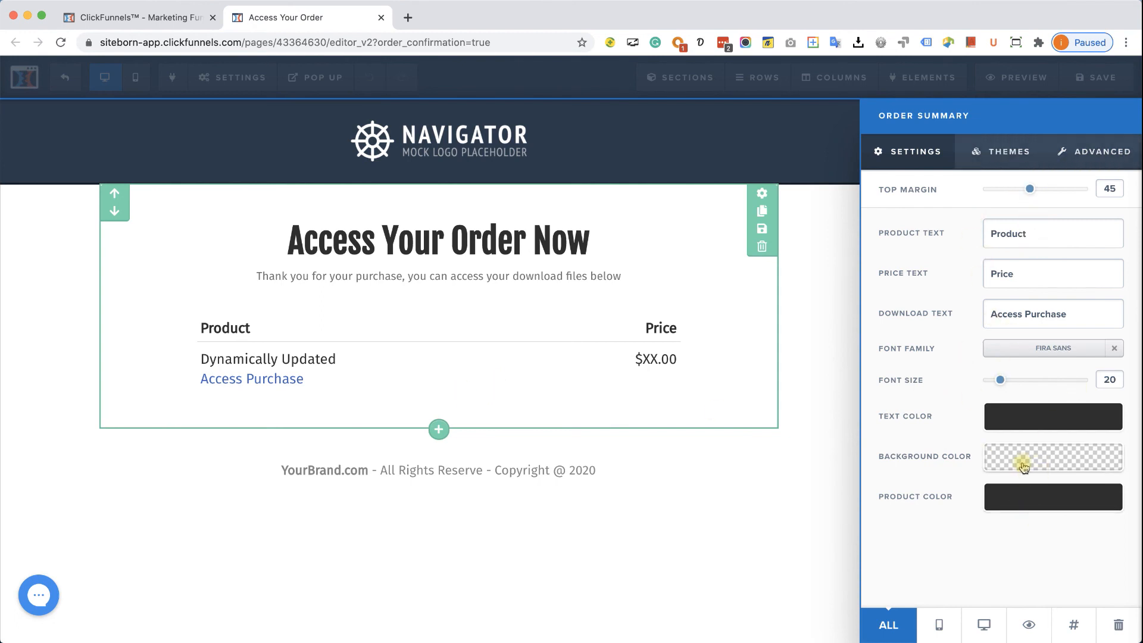
click(293, 388)
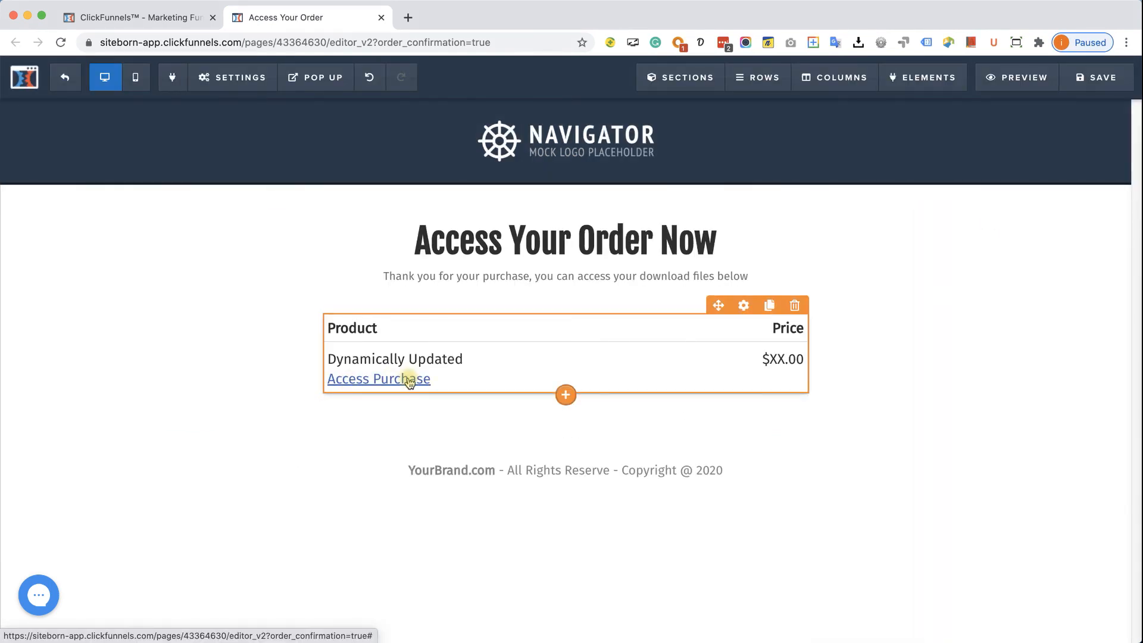
mouse_move(222, 77)
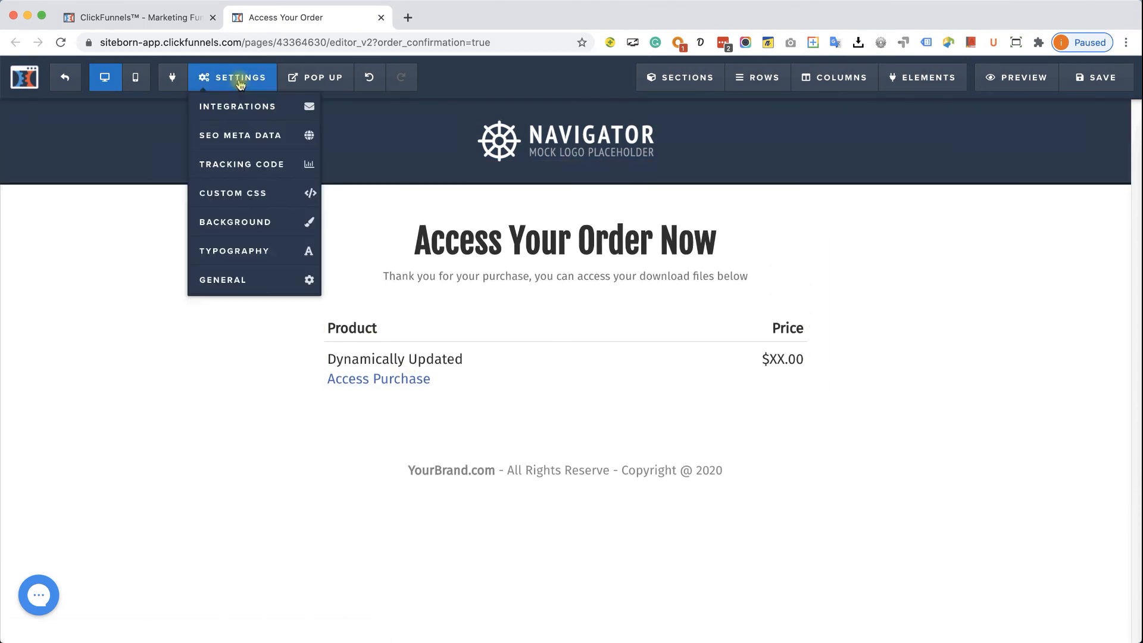
click(236, 277)
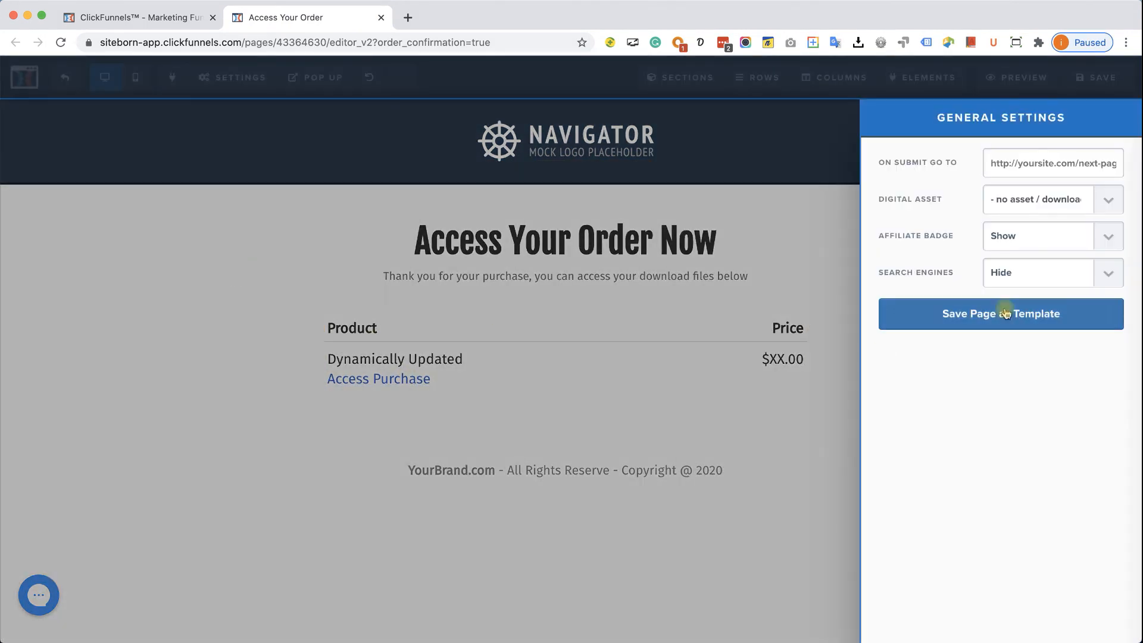
click(1066, 201)
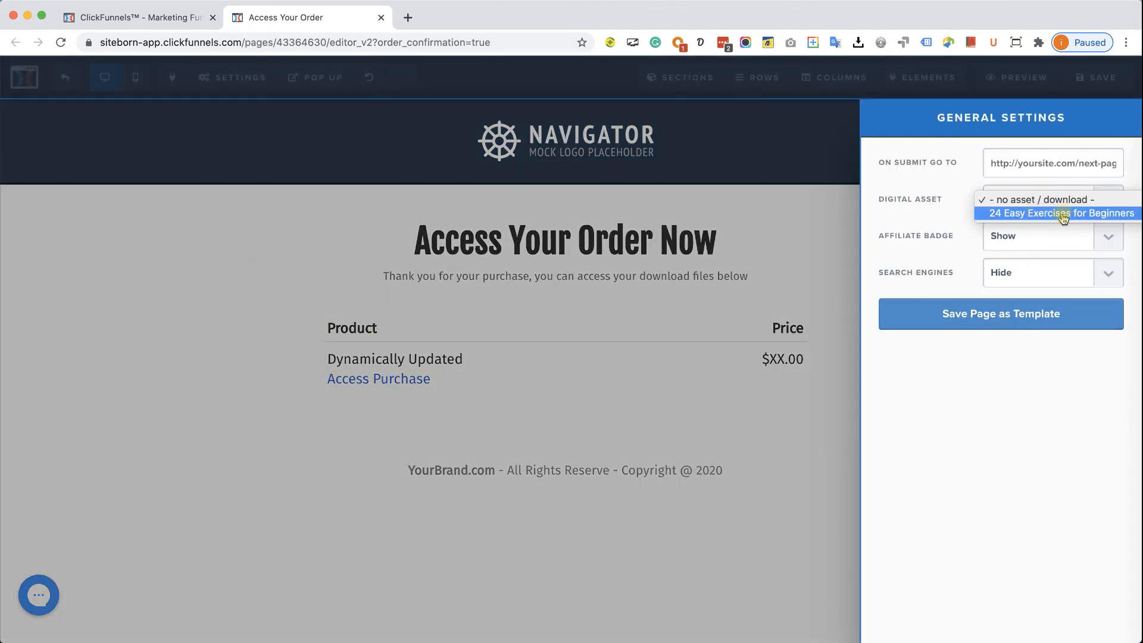
click(1064, 215)
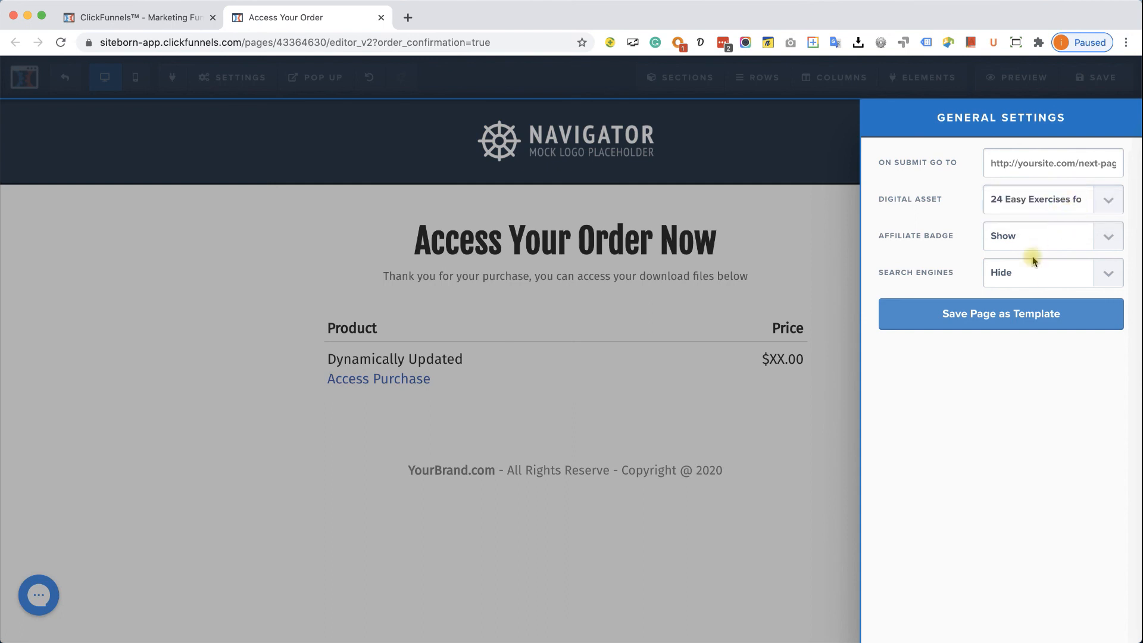
click(811, 326)
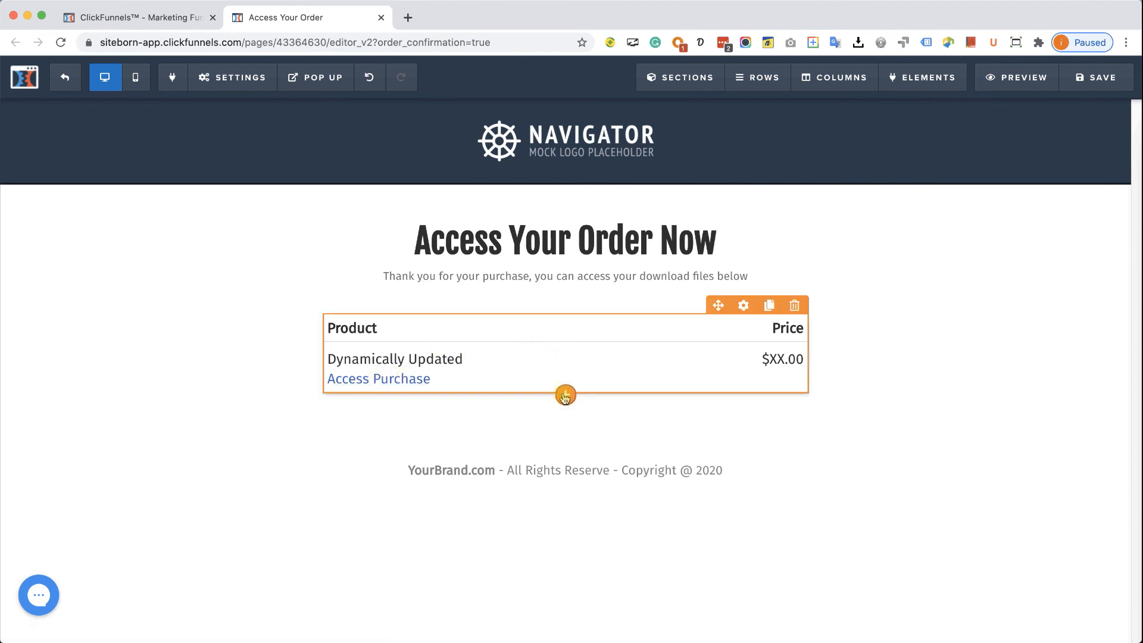
- Add a headline reading 'Thank you for your purchase' below the order summary
click(565, 395)
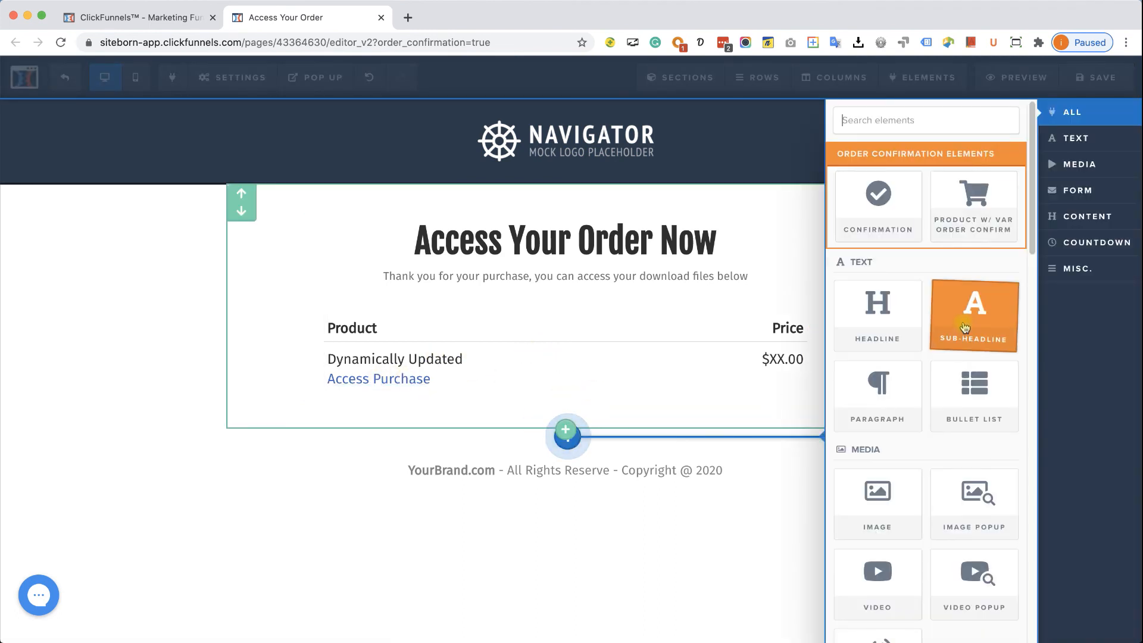
click(857, 315)
click(643, 426)
triple_click(643, 427)
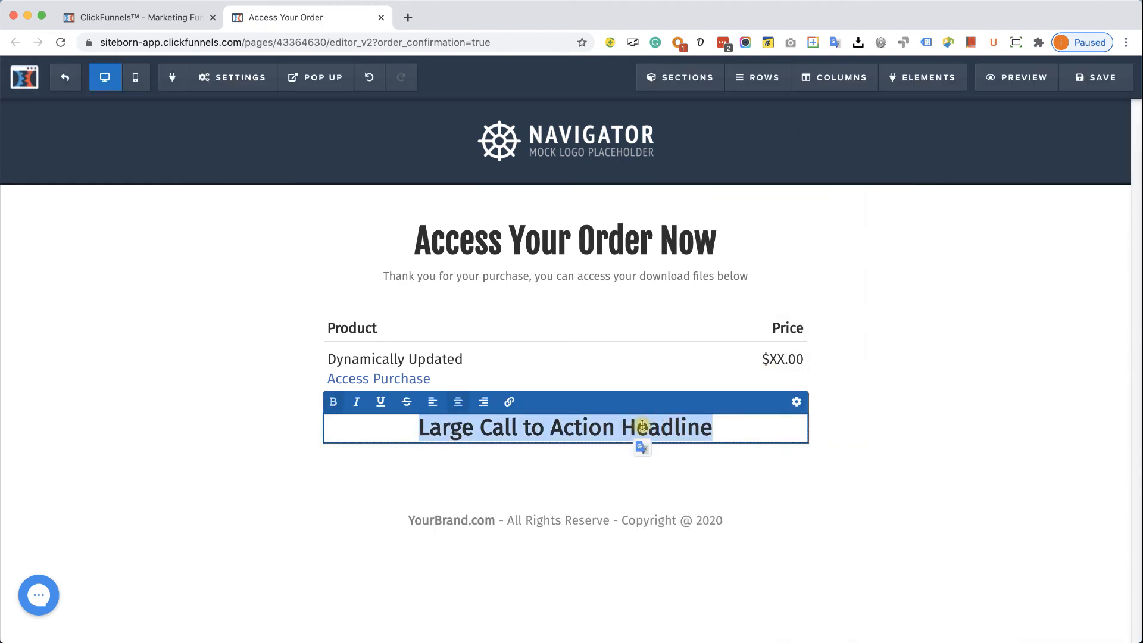
text(Thank y)
key(BackSpace)
text(you for your )
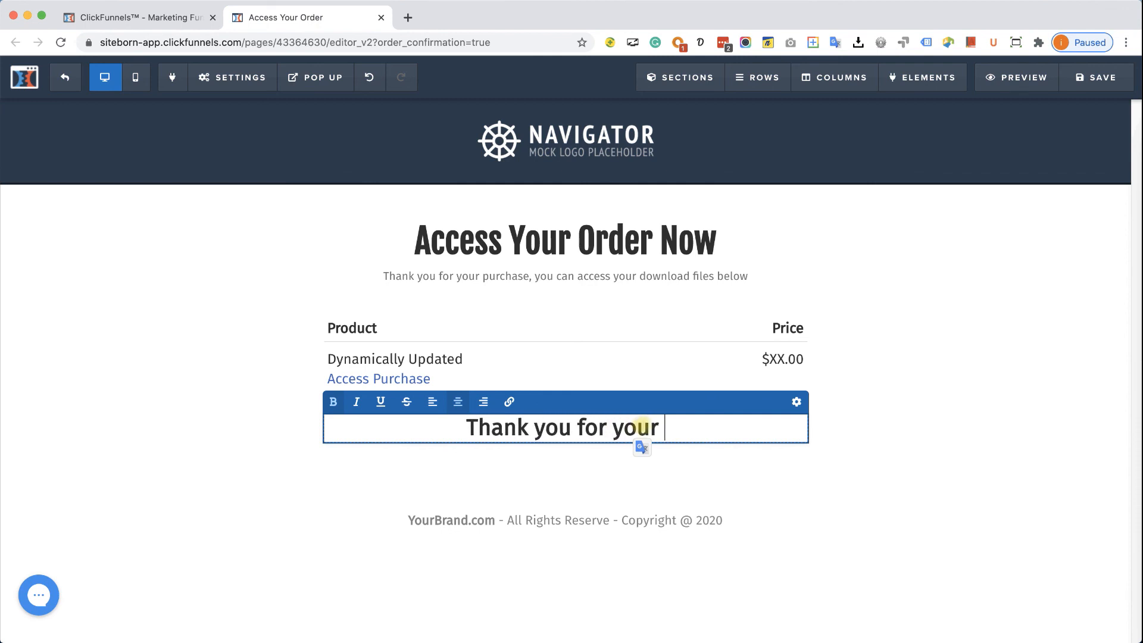
text(purchase)
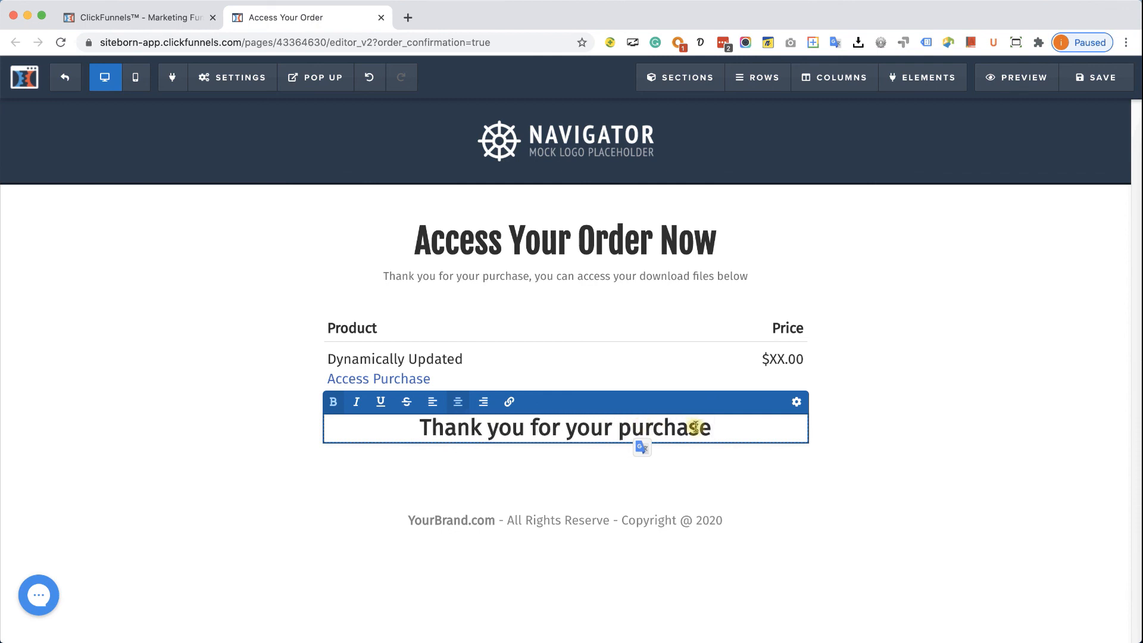
click(823, 429)
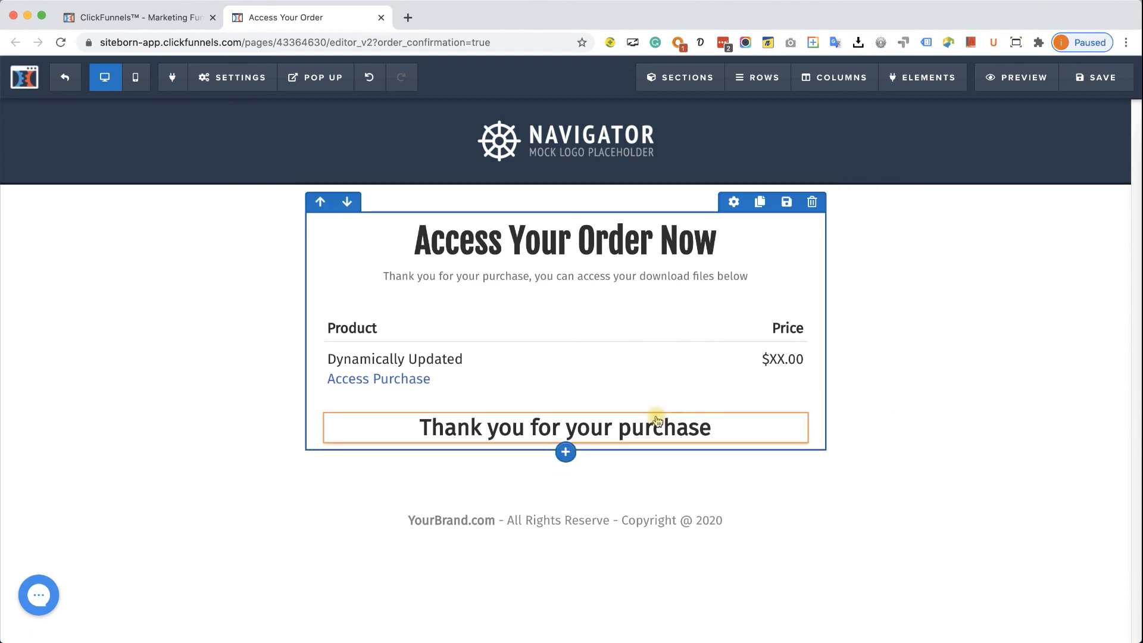
click(583, 424)
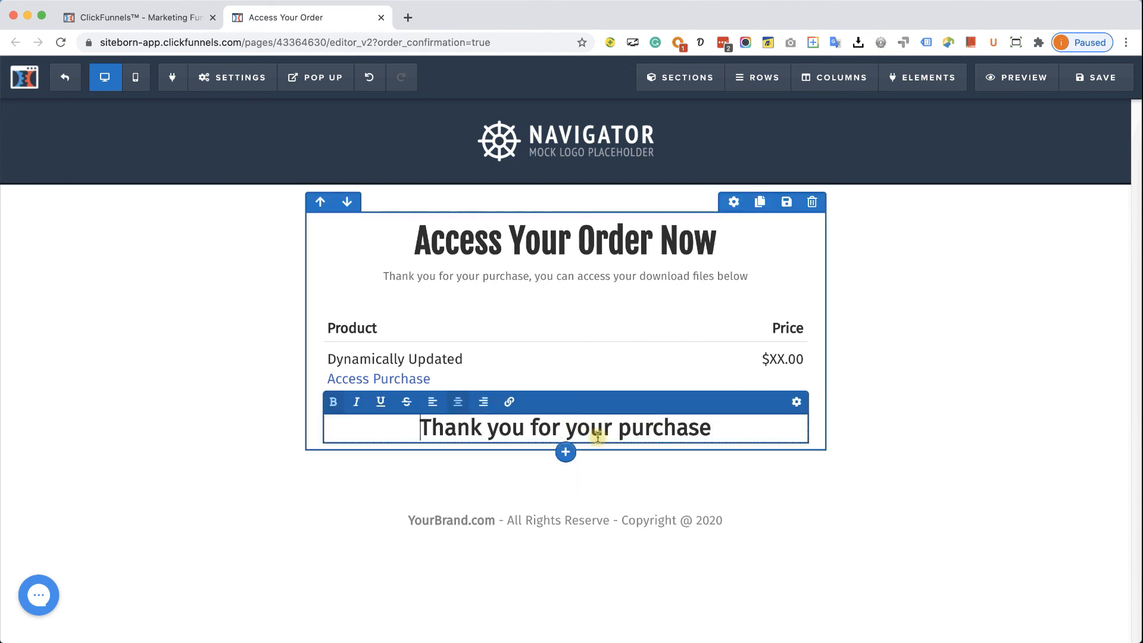
click(870, 505)
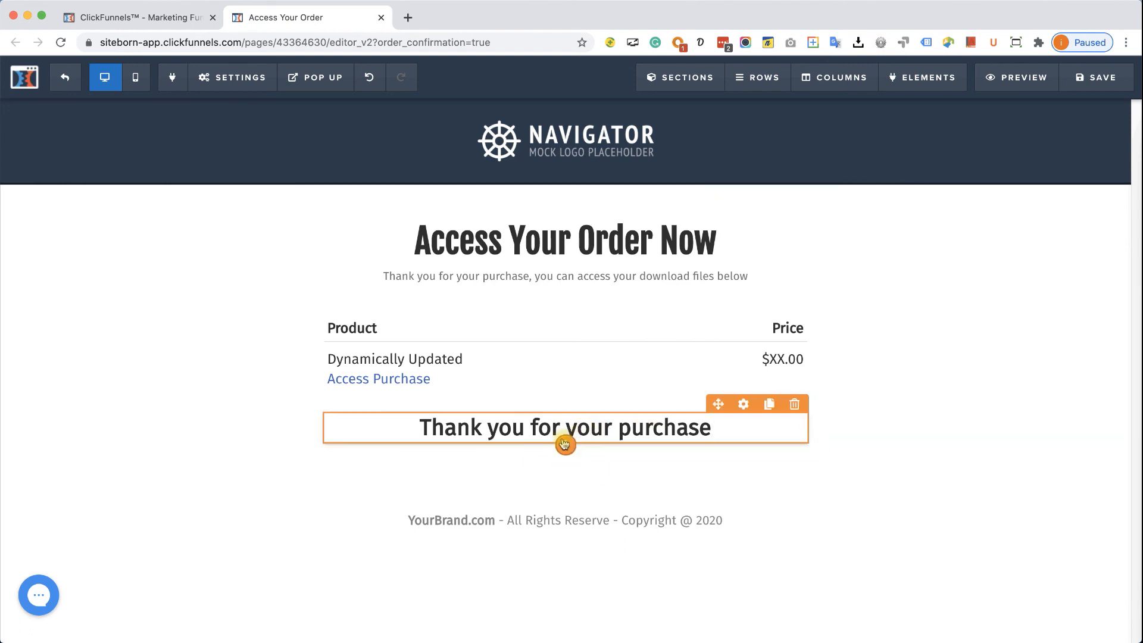
- Add a button below the headline labelled 'Click to Download the eBook'
click(564, 445)
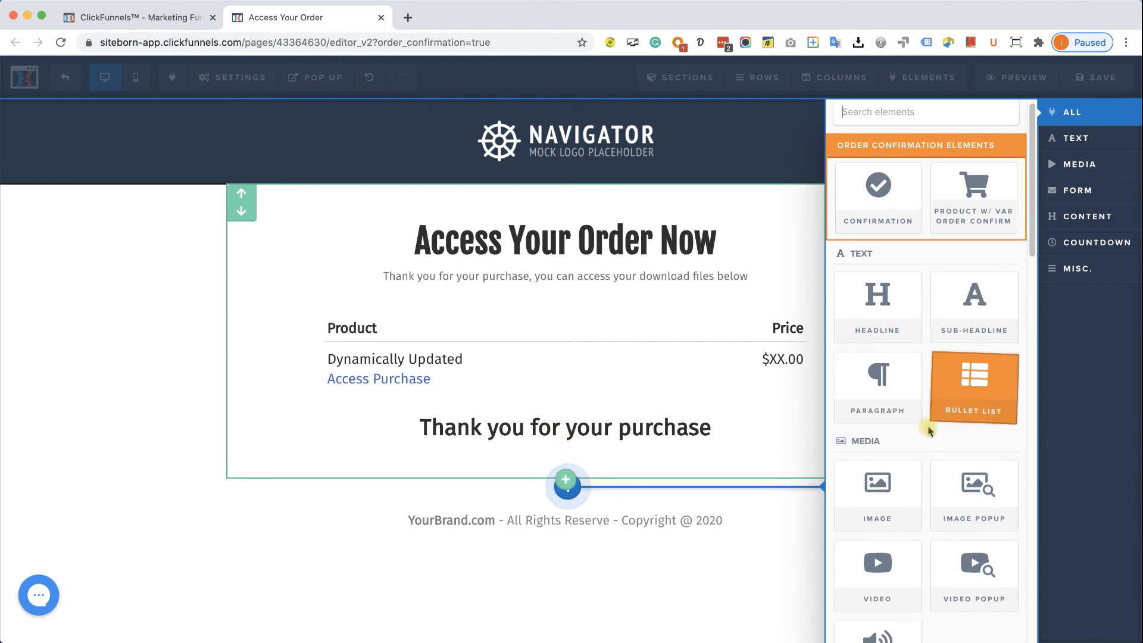
scroll(927, 429, down, 5)
scroll(926, 433, down, 2)
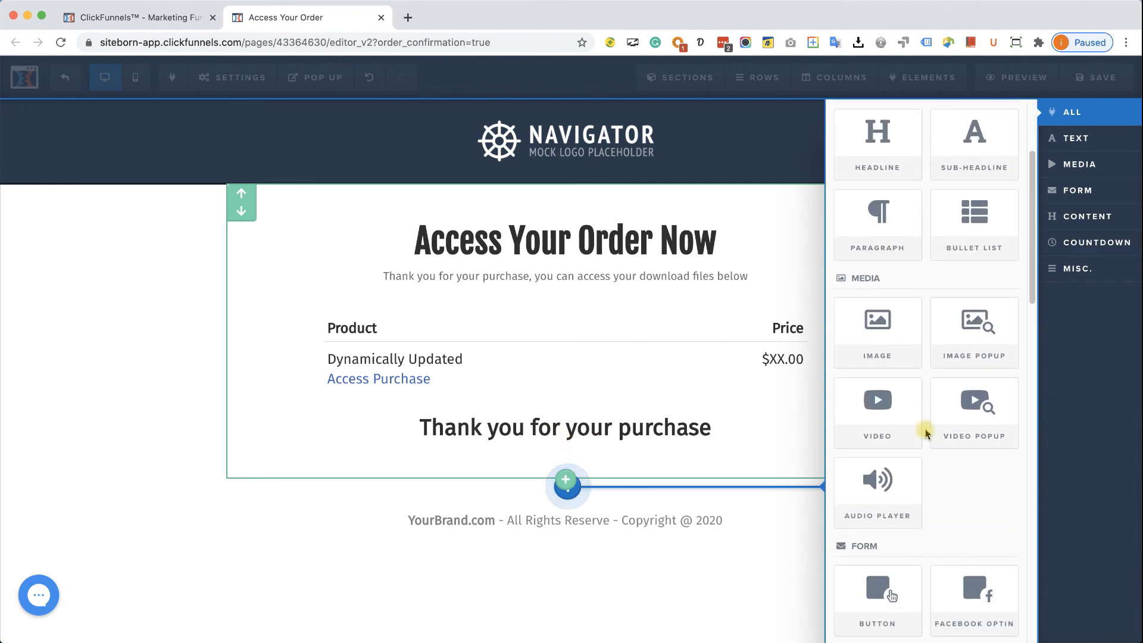
click(845, 557)
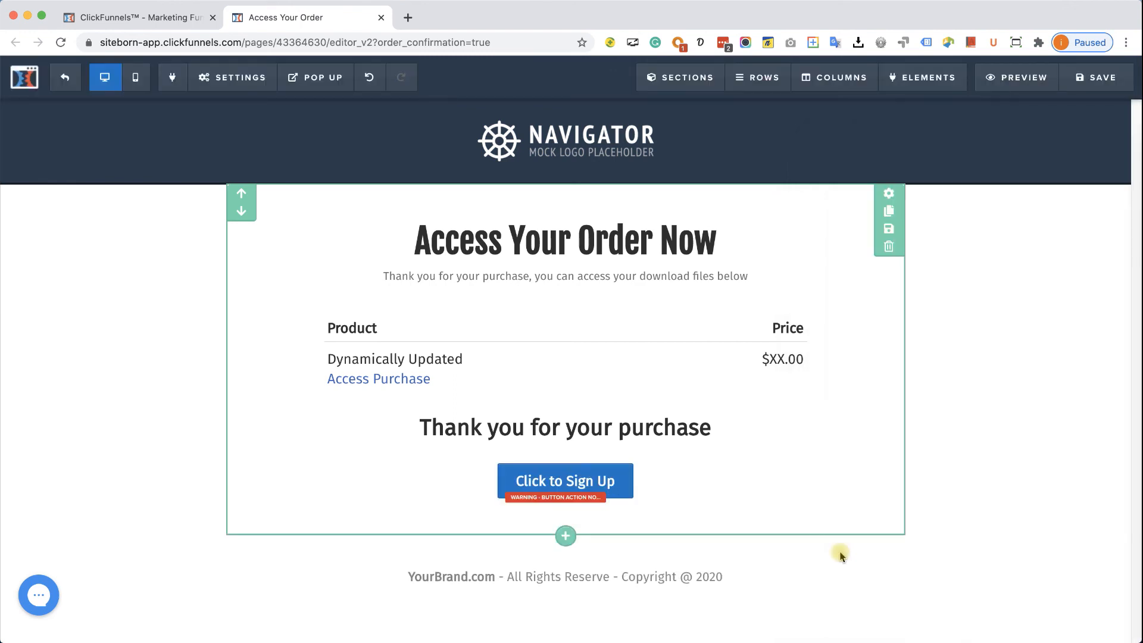
click(589, 482)
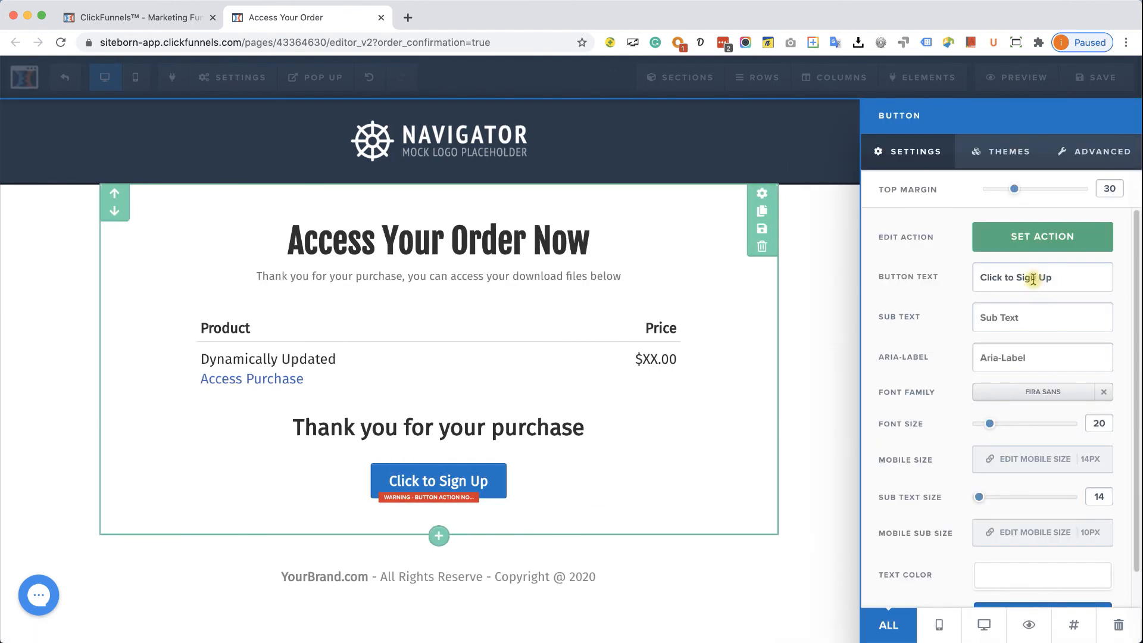
click(1067, 278)
key(BackSpace)
key(BackSpace)
key(BackSpace)
key(BackSpace)
key(BackSpace)
key(BackSpace)
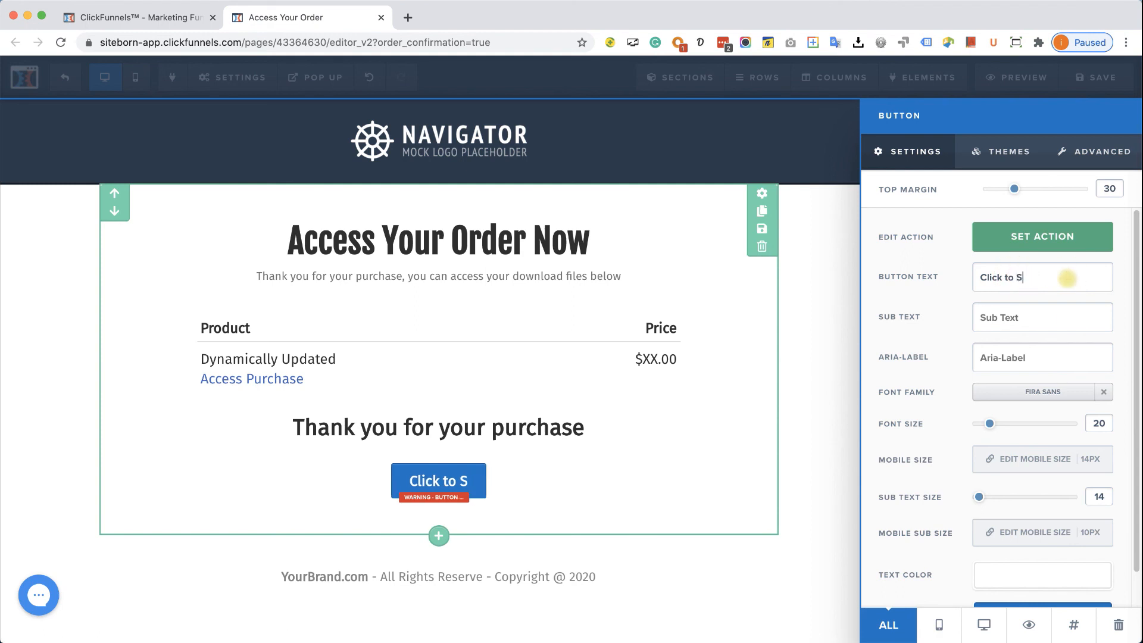
text(Download )
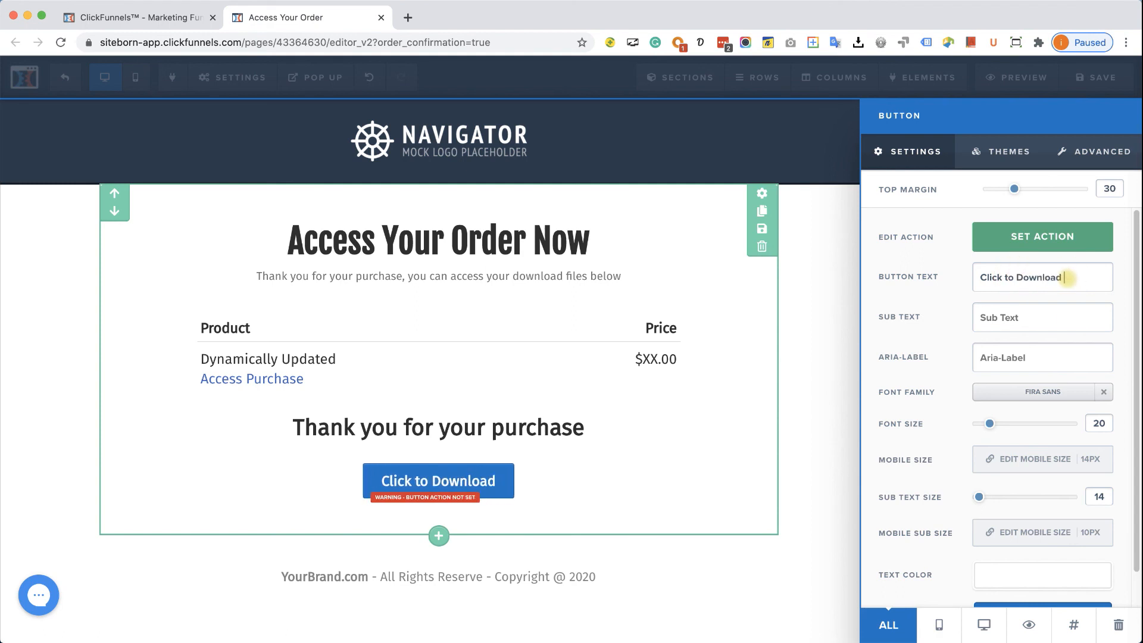
text(the eBook)
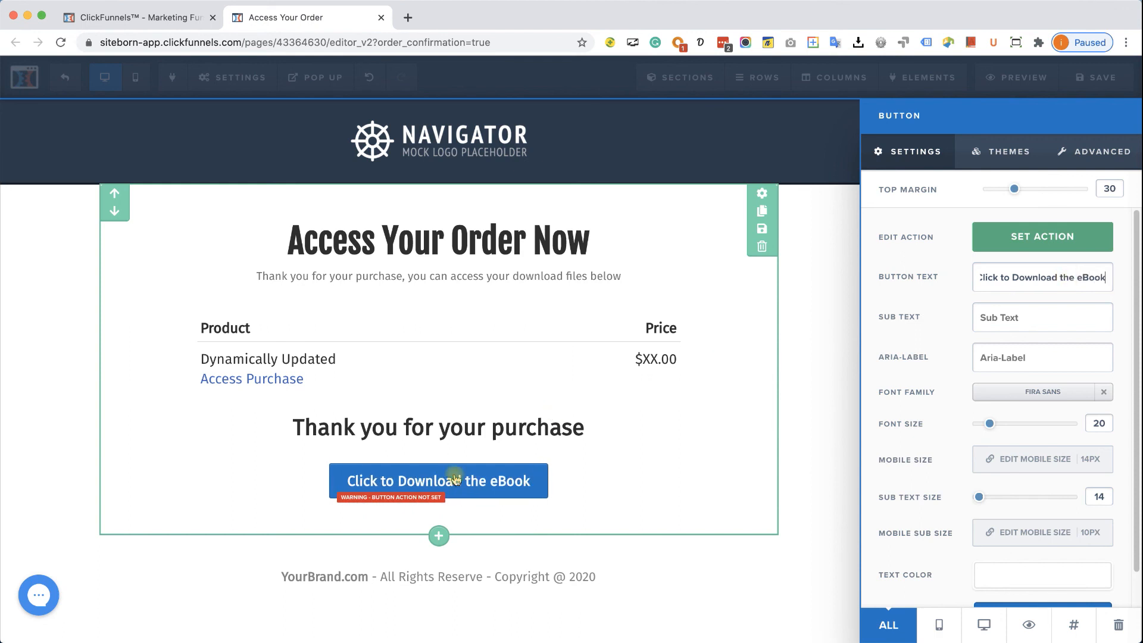
click(1058, 237)
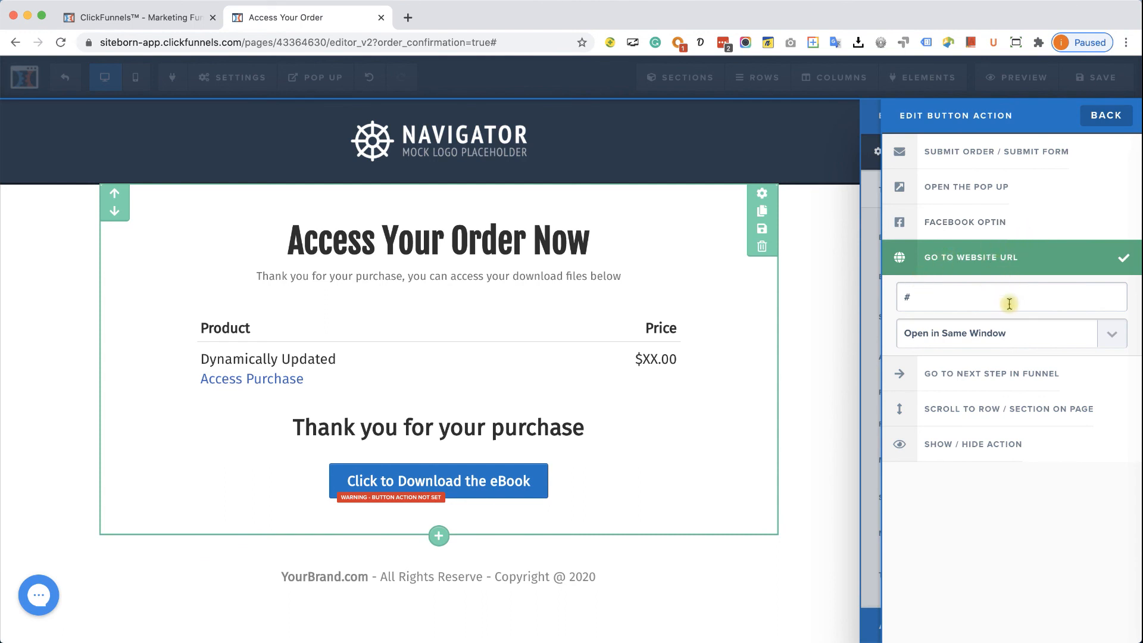
- Copy the Gym_eBook.pdf asset URL from Account Settings > Digital Assets
click(160, 22)
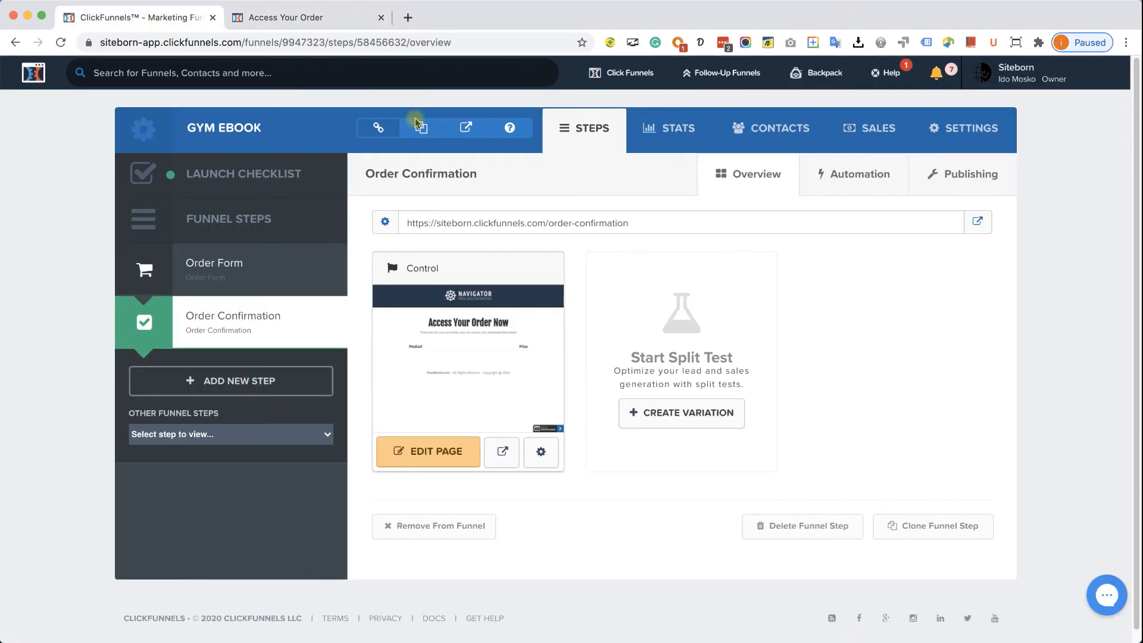
mouse_move(1030, 69)
super+click(1017, 105)
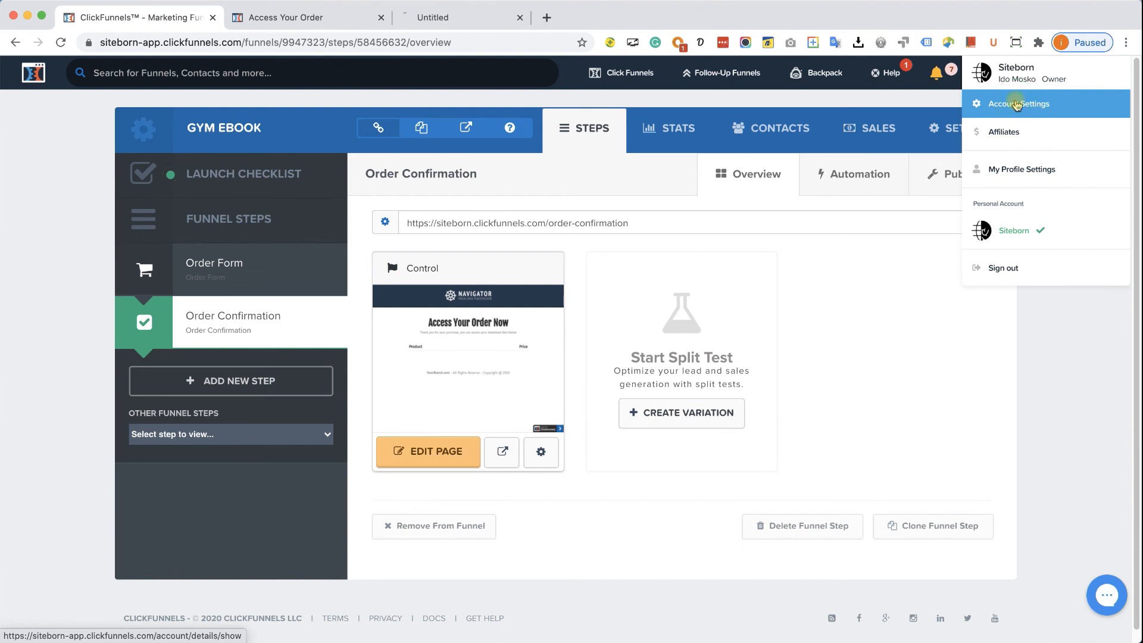
click(454, 17)
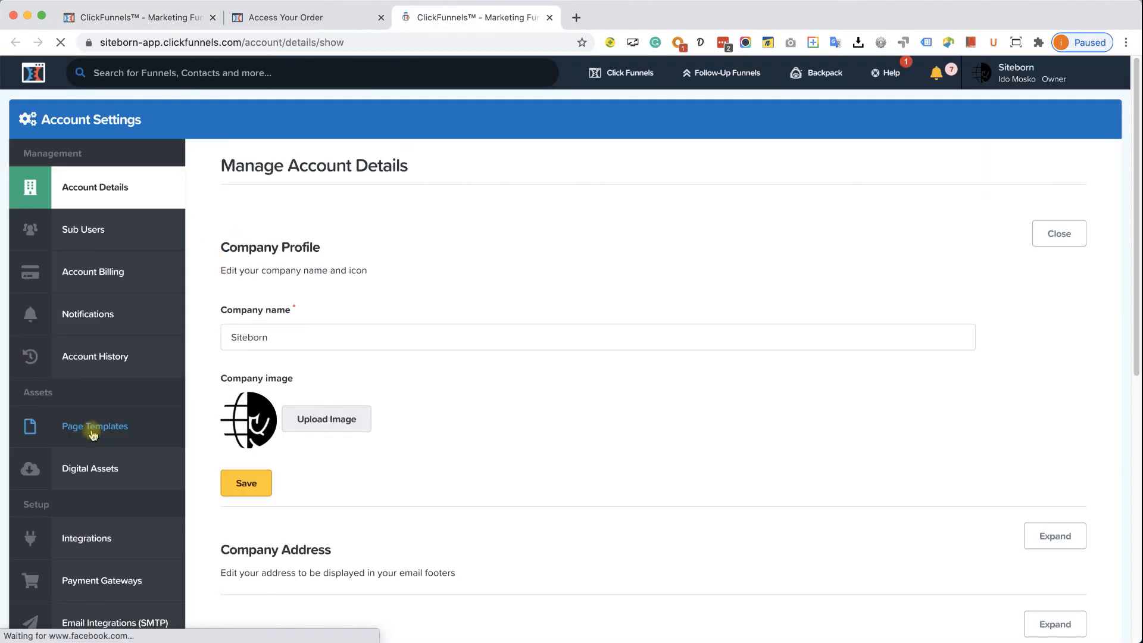
click(89, 467)
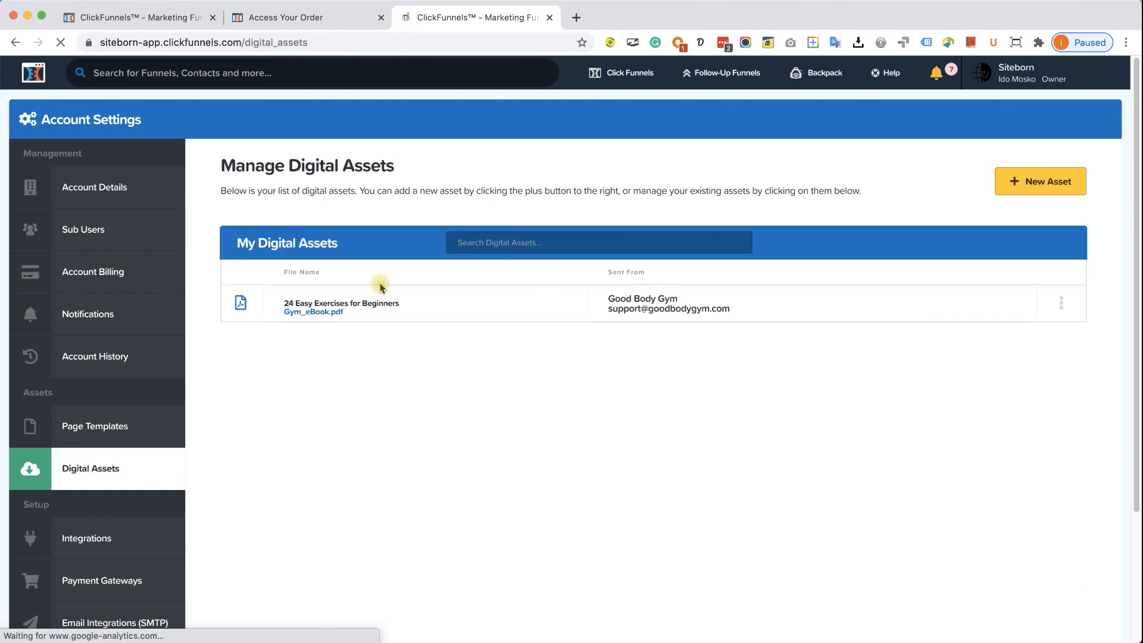
click(1060, 307)
click(1011, 321)
- Paste the Gym_eBook.pdf URL into the download button's Go To Website field
click(282, 19)
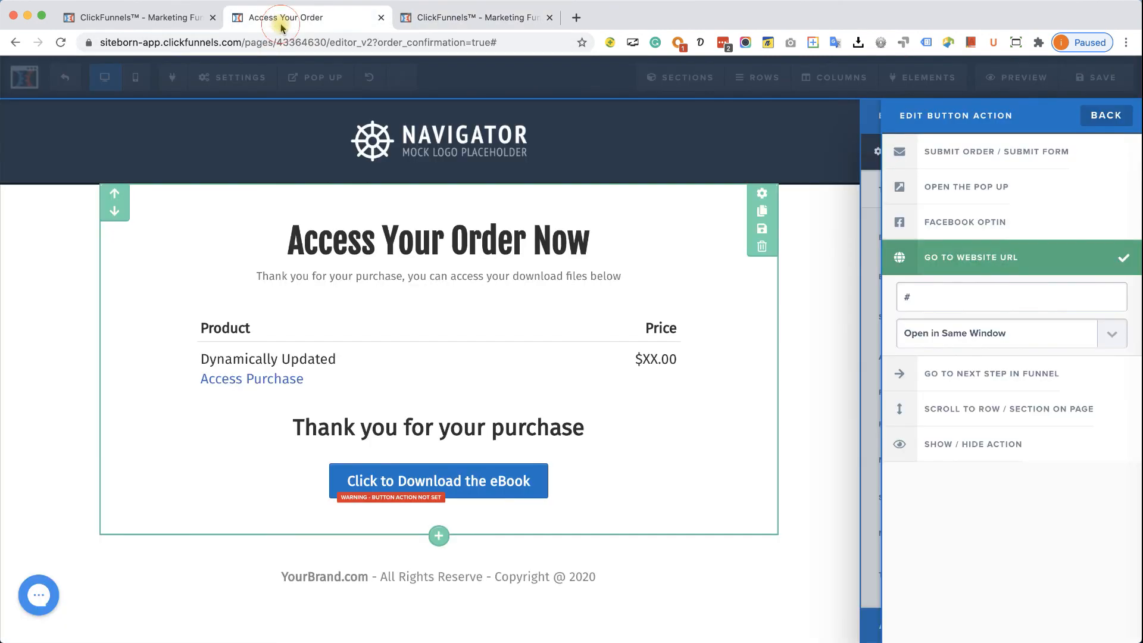
click(969, 296)
key(super+v)
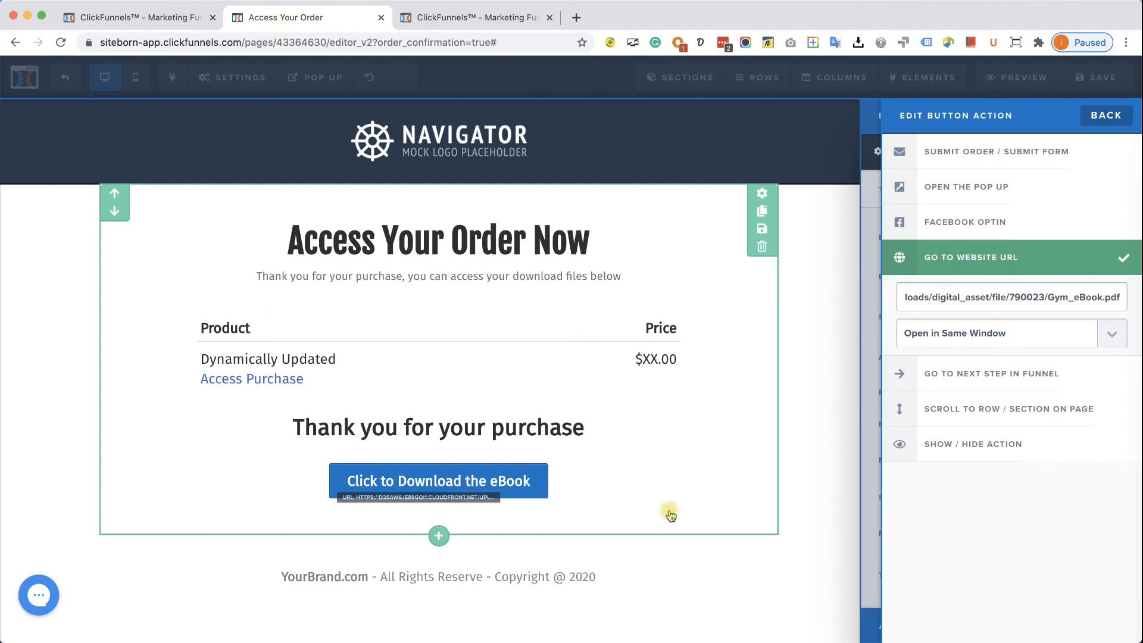
click(798, 498)
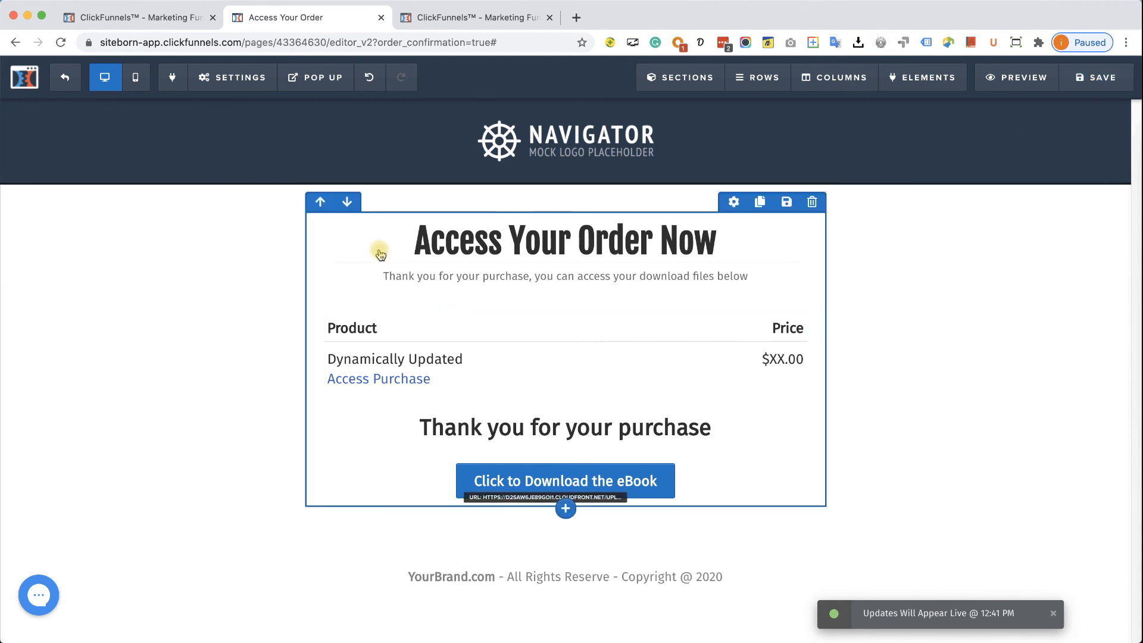
click(423, 19)
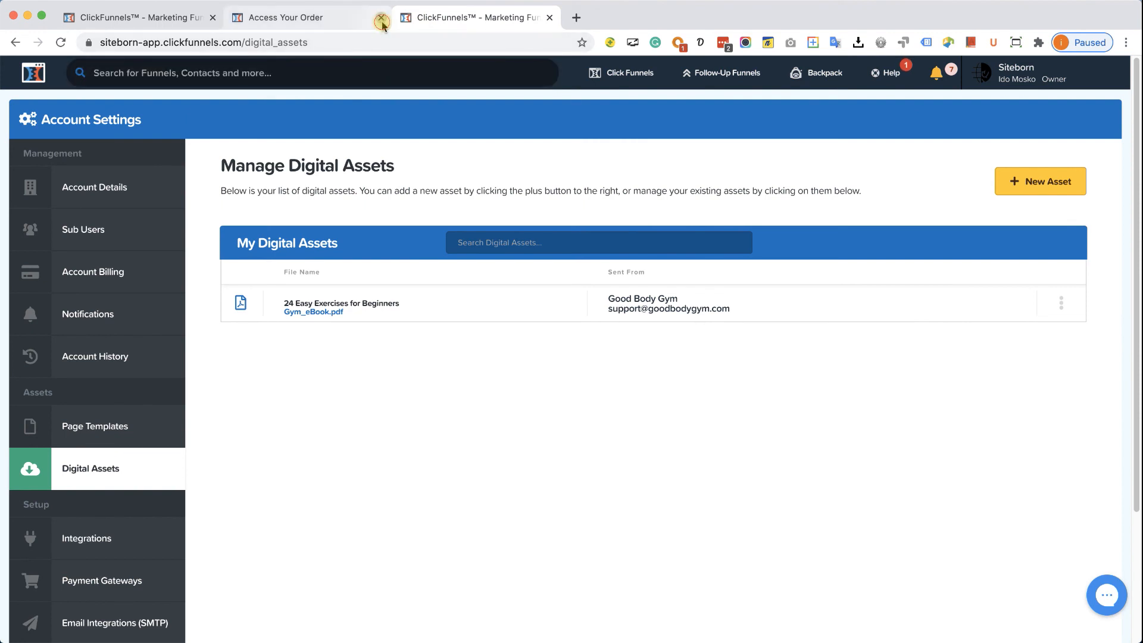
- Close the extra tabs and delete the 24 Easy Exercises eBook Thank You Page step
click(381, 22)
click(382, 22)
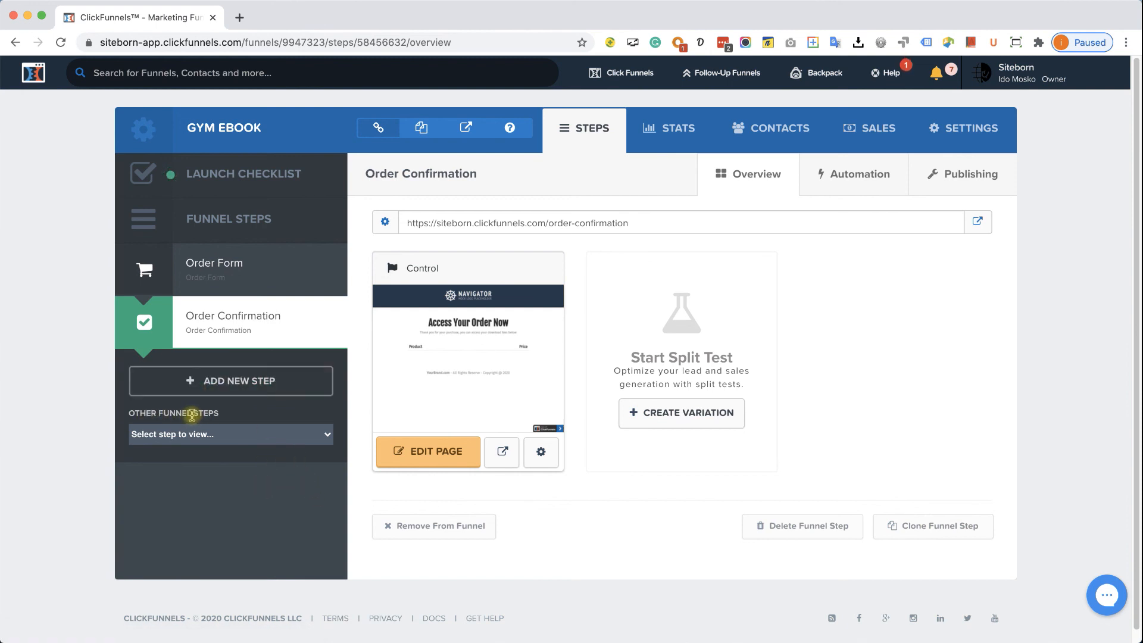
click(233, 434)
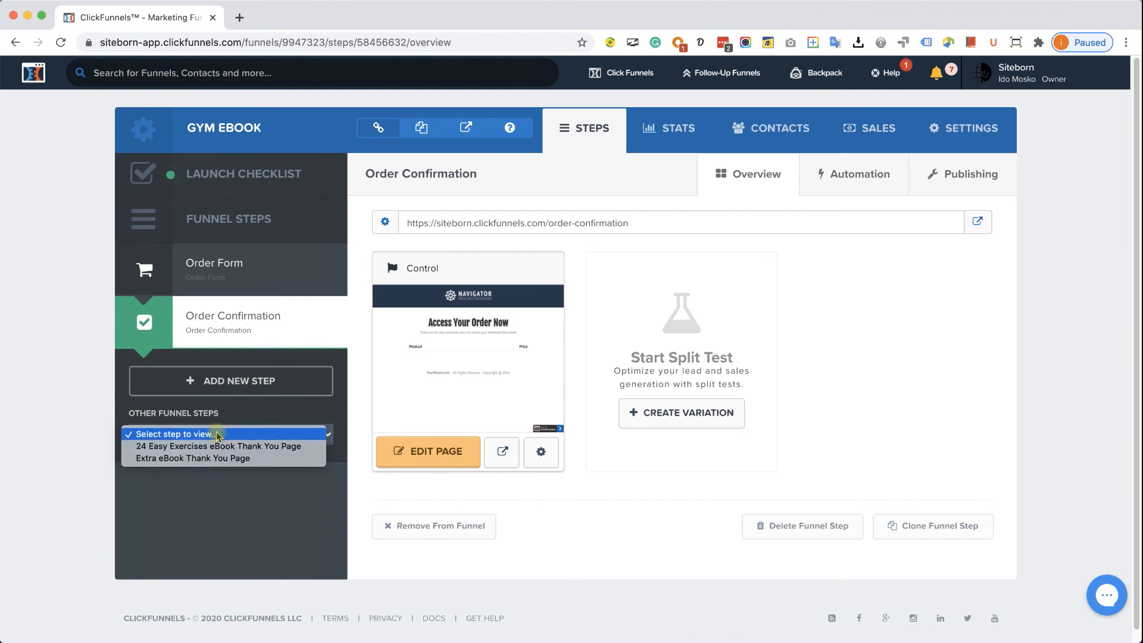
click(219, 451)
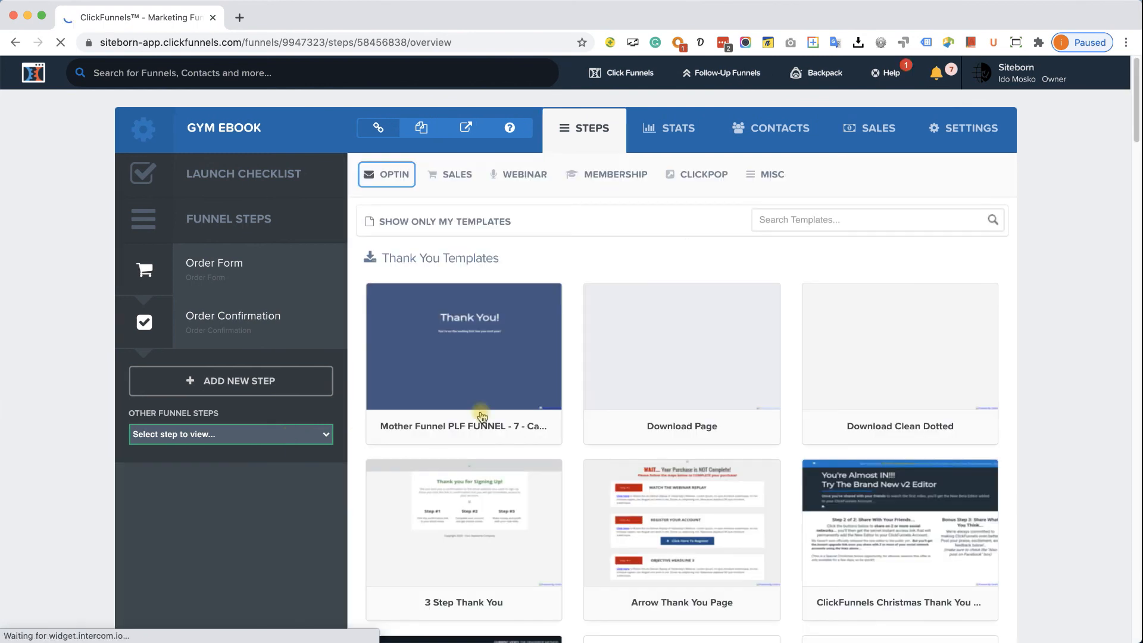
mouse_move(470, 341)
click(468, 340)
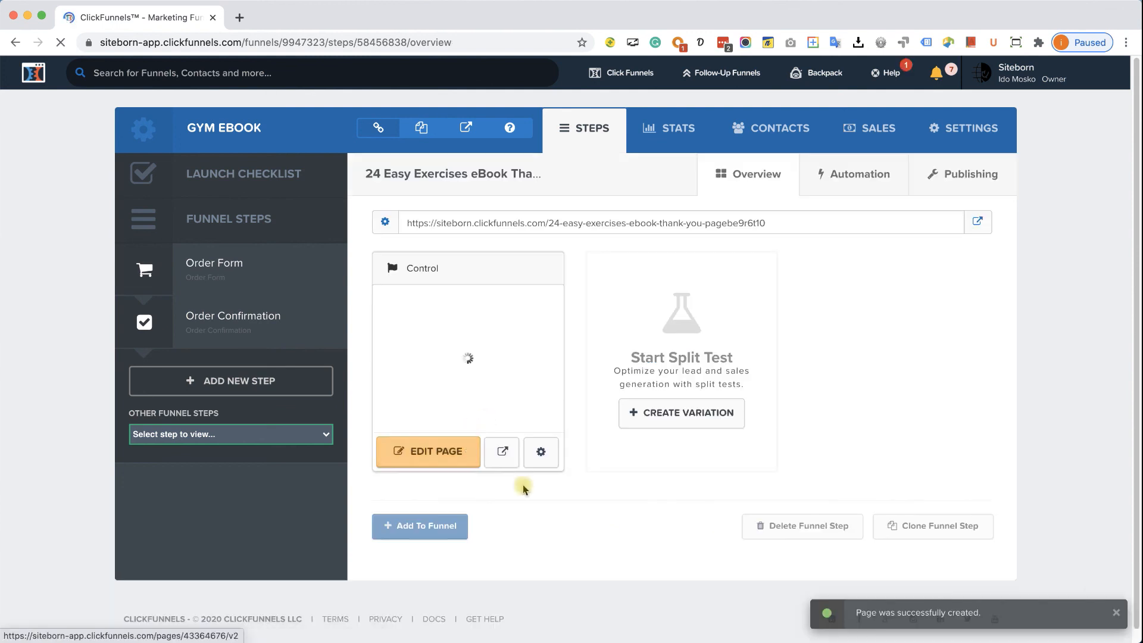
click(803, 535)
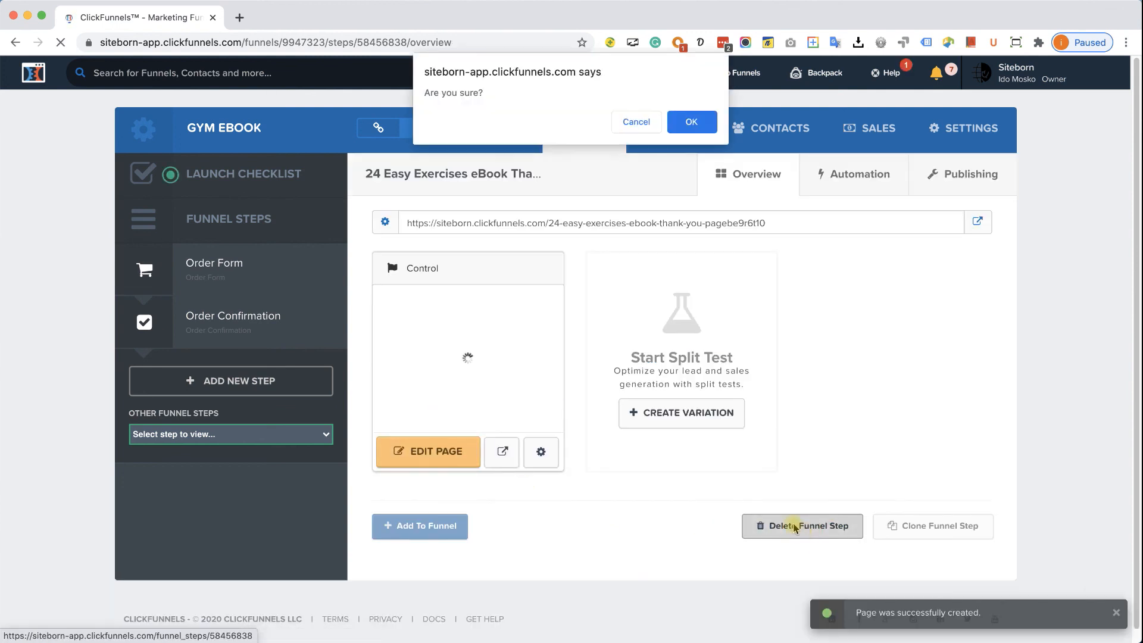
click(685, 118)
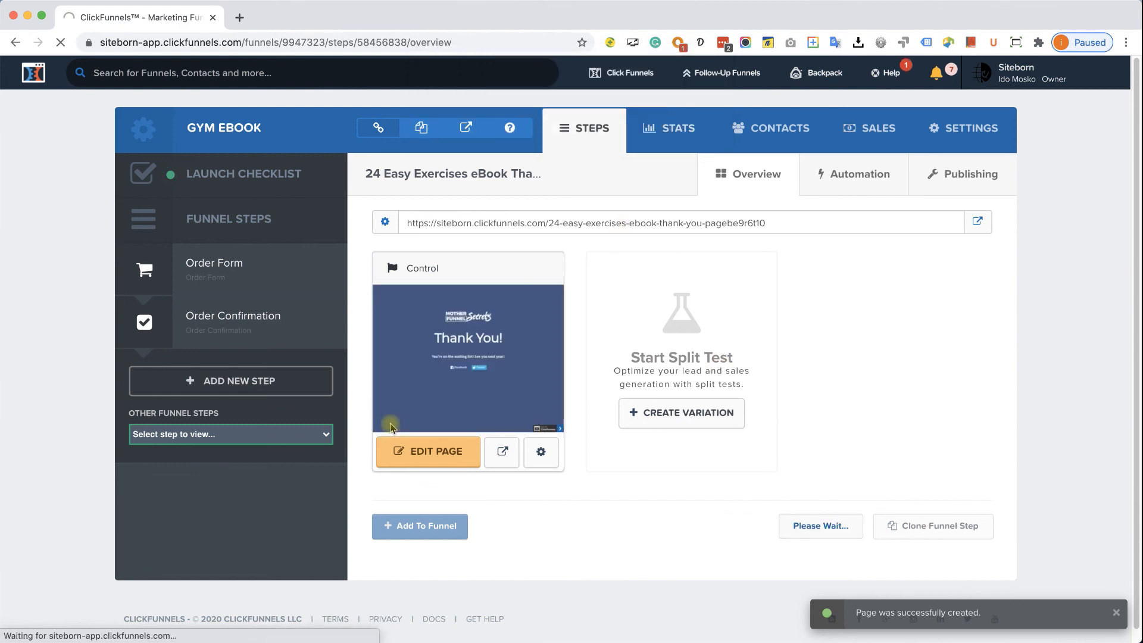
- Give the Extra eBook Thank You Page step the Thank You Page template
click(268, 434)
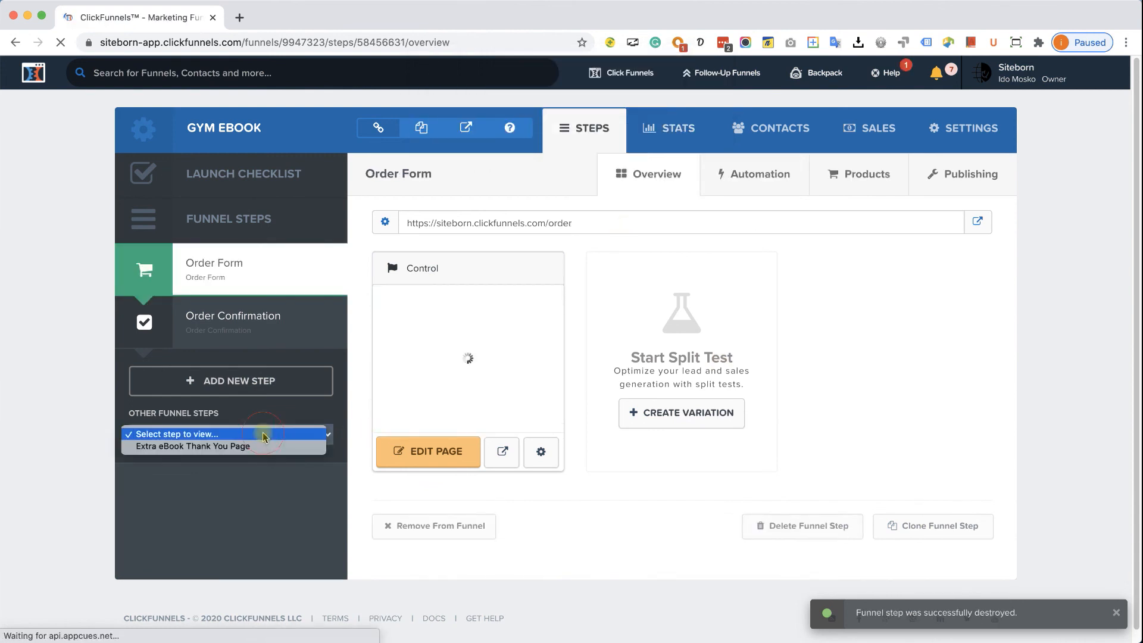
click(250, 446)
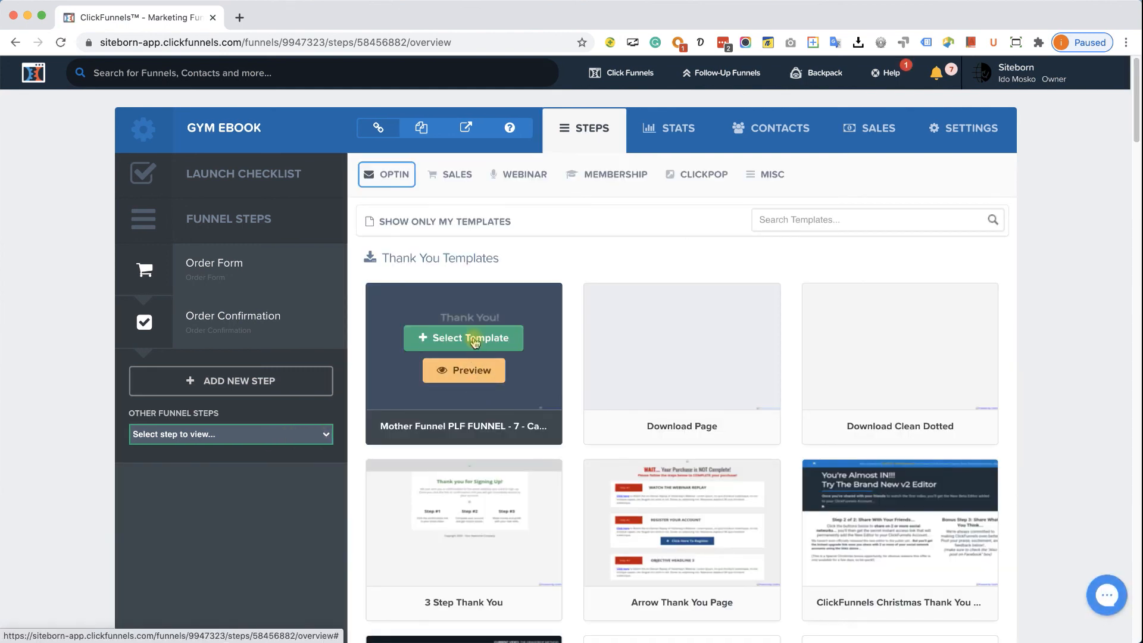
click(473, 338)
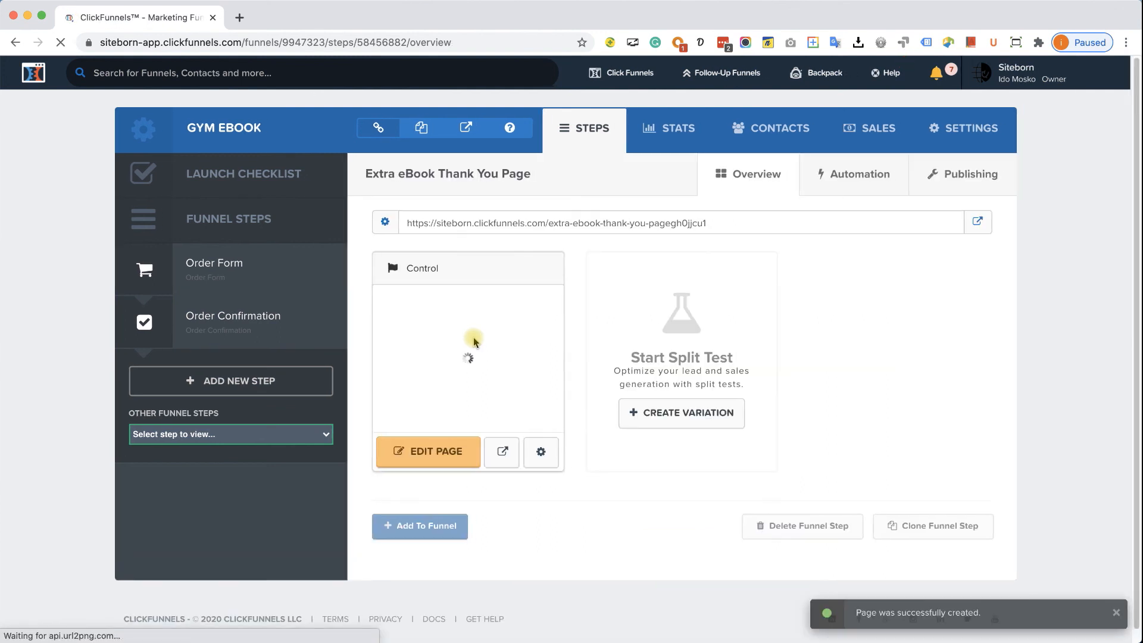
- Delete the Extra eBook Thank You Page step, then check the Order Form and Order Confirmation steps
click(801, 526)
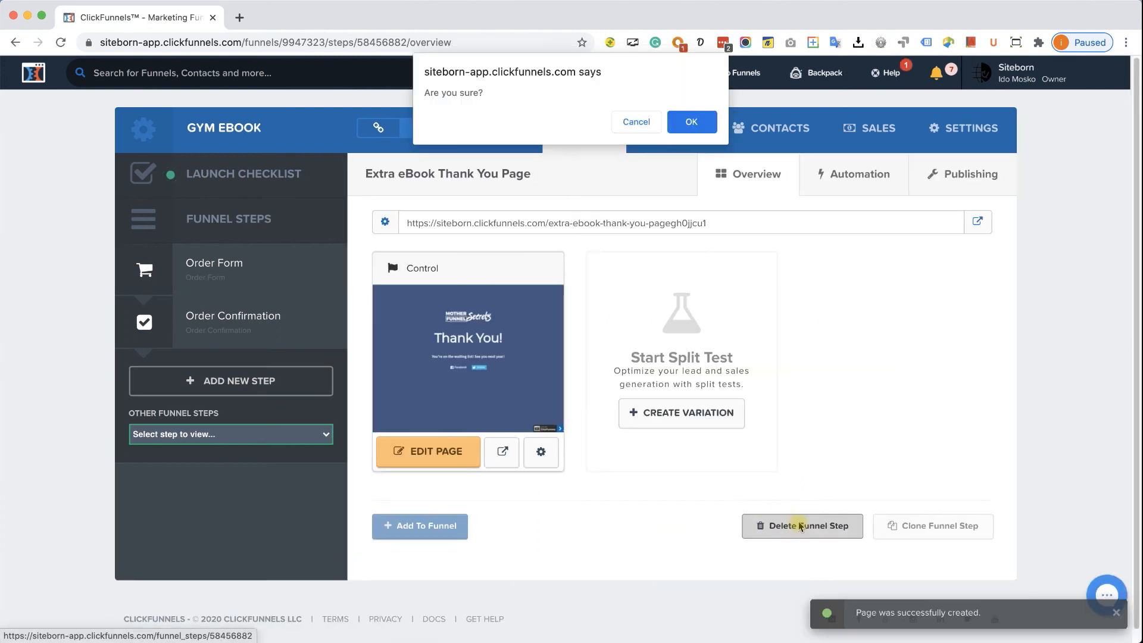
click(703, 128)
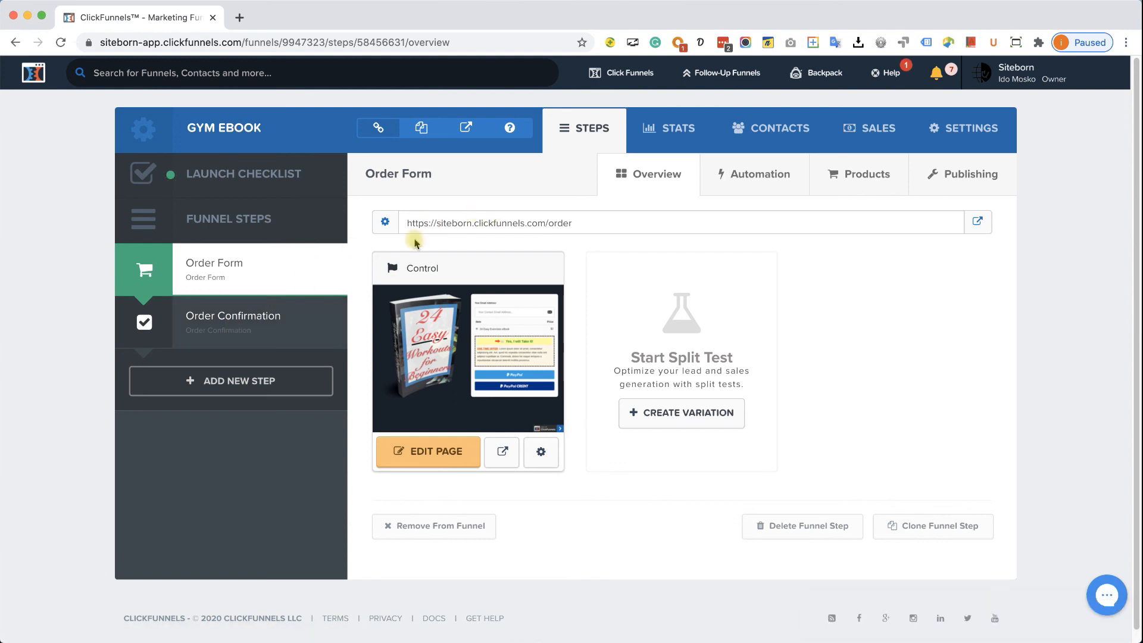
click(257, 314)
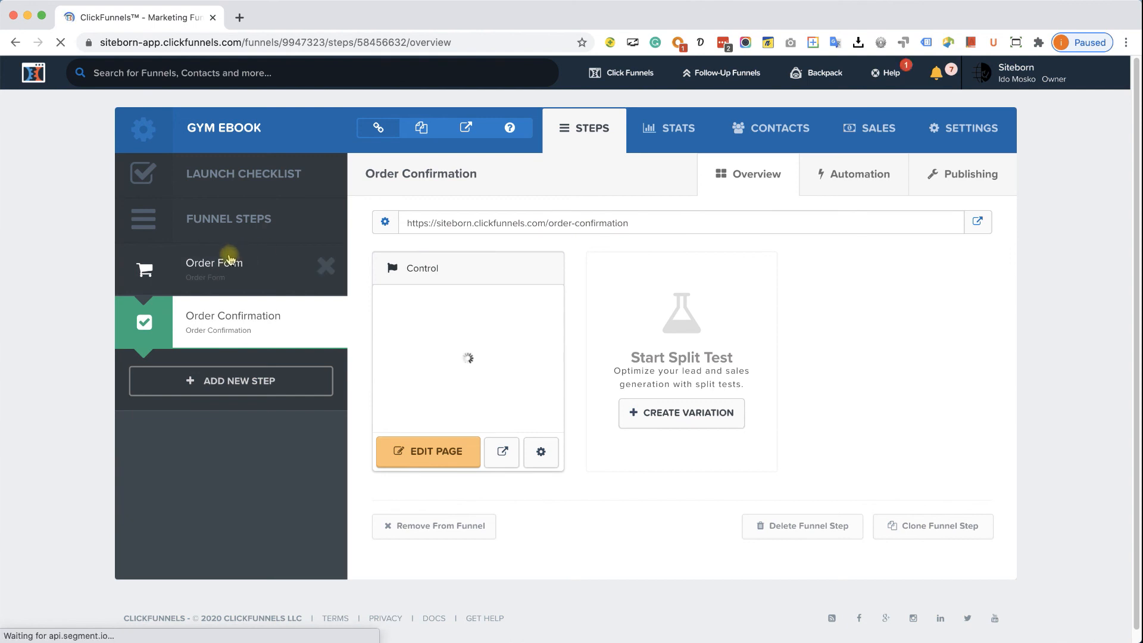
click(230, 260)
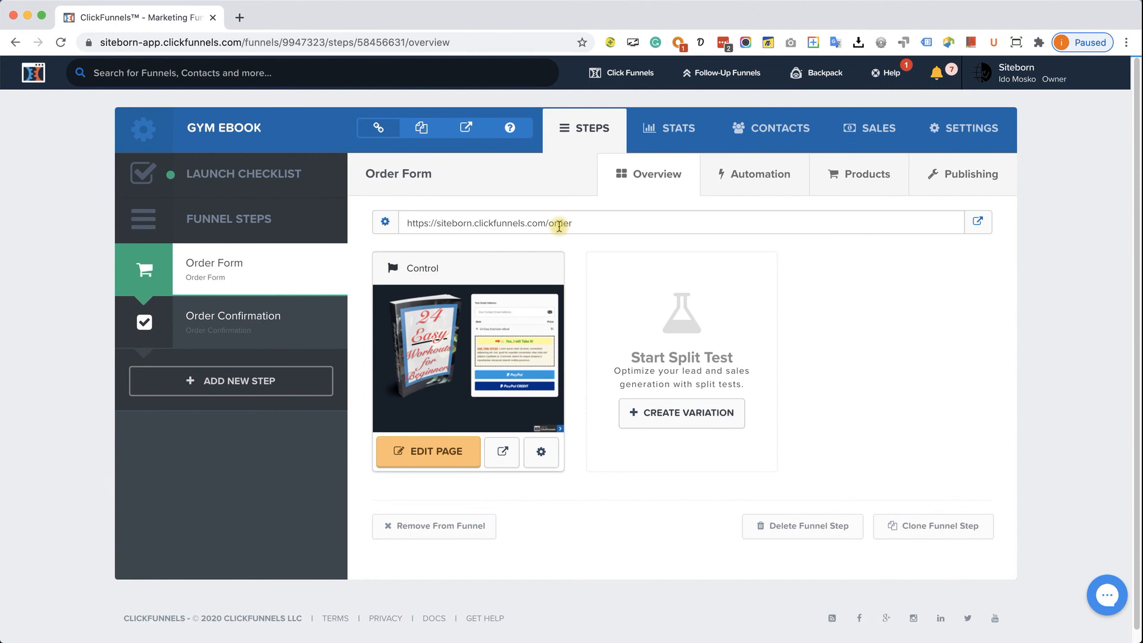
click(228, 320)
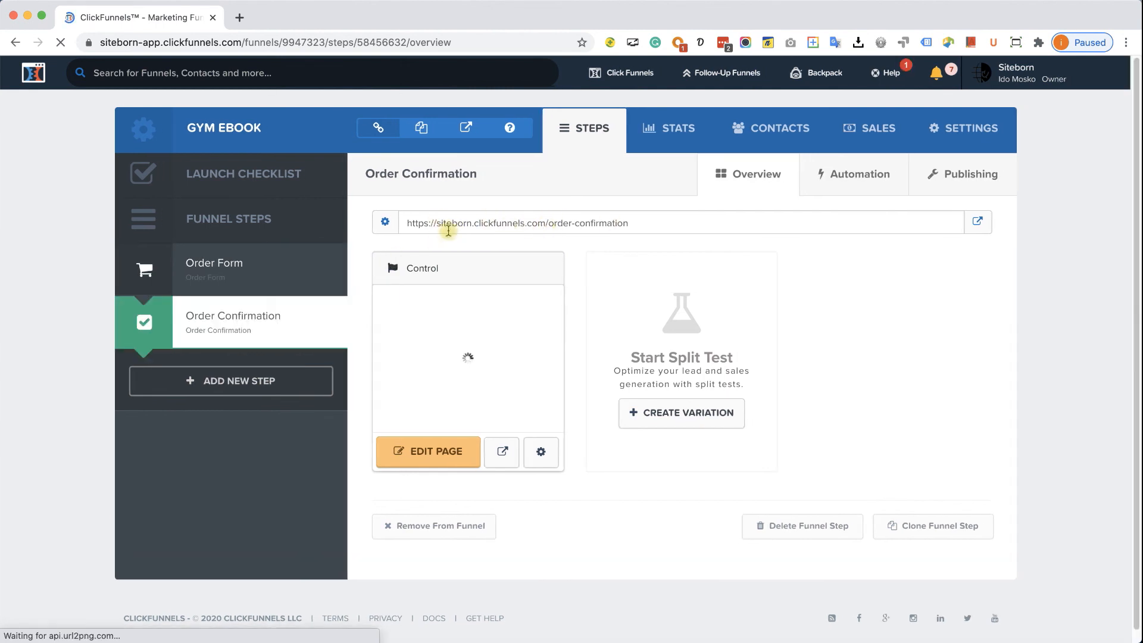
click(227, 264)
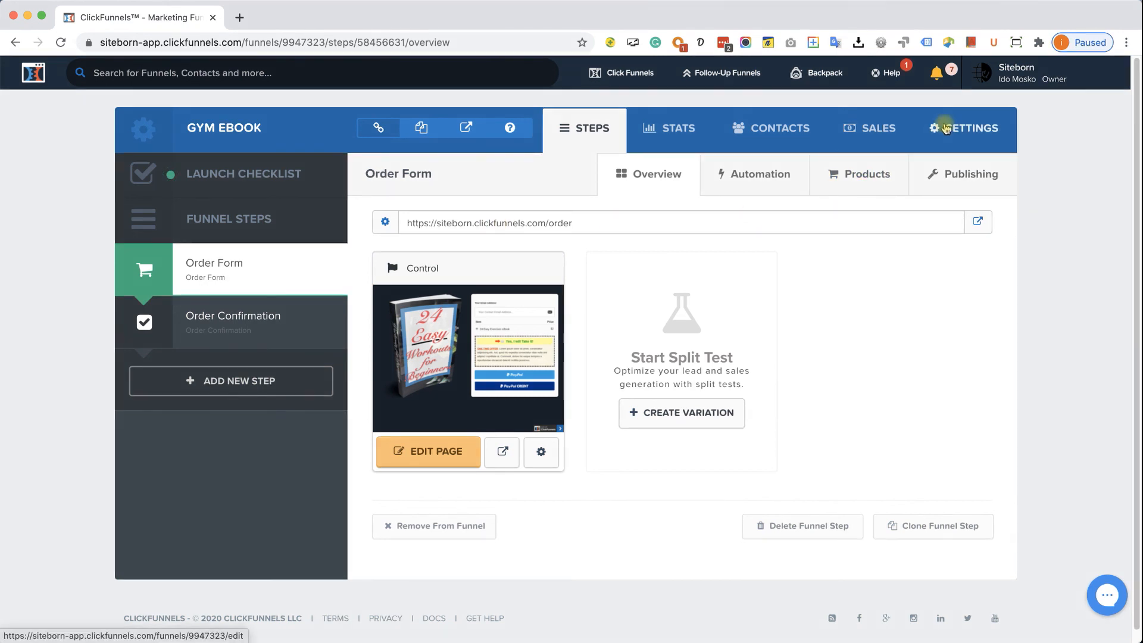
- In the funnel settings, set Domain to bestgymbook.com and Path to 'ebook', then save and update
click(945, 129)
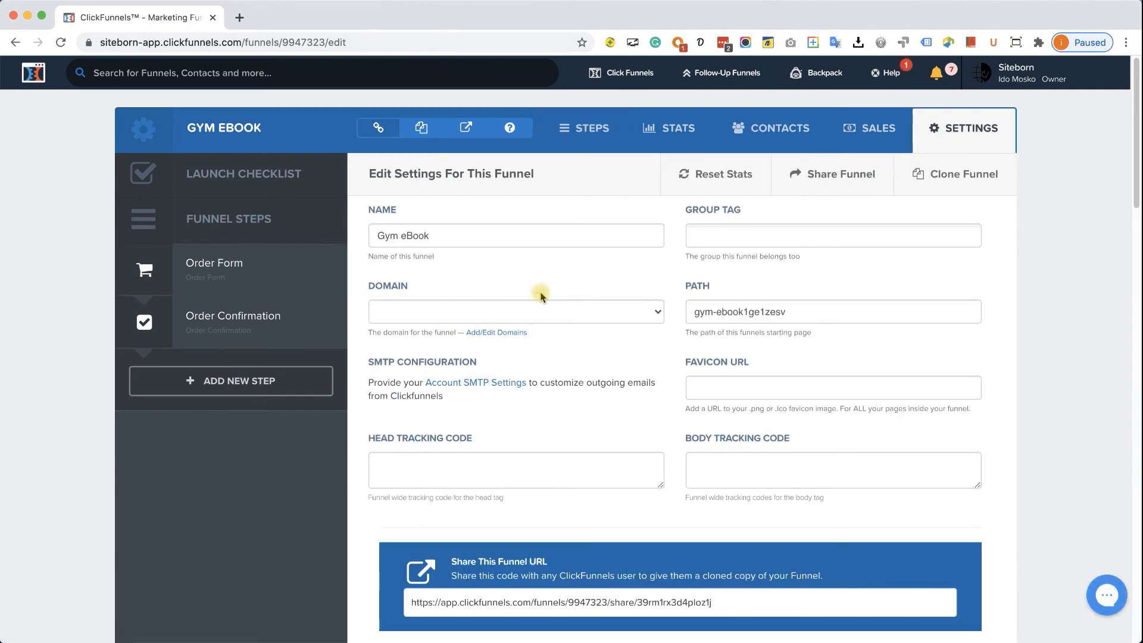
click(569, 312)
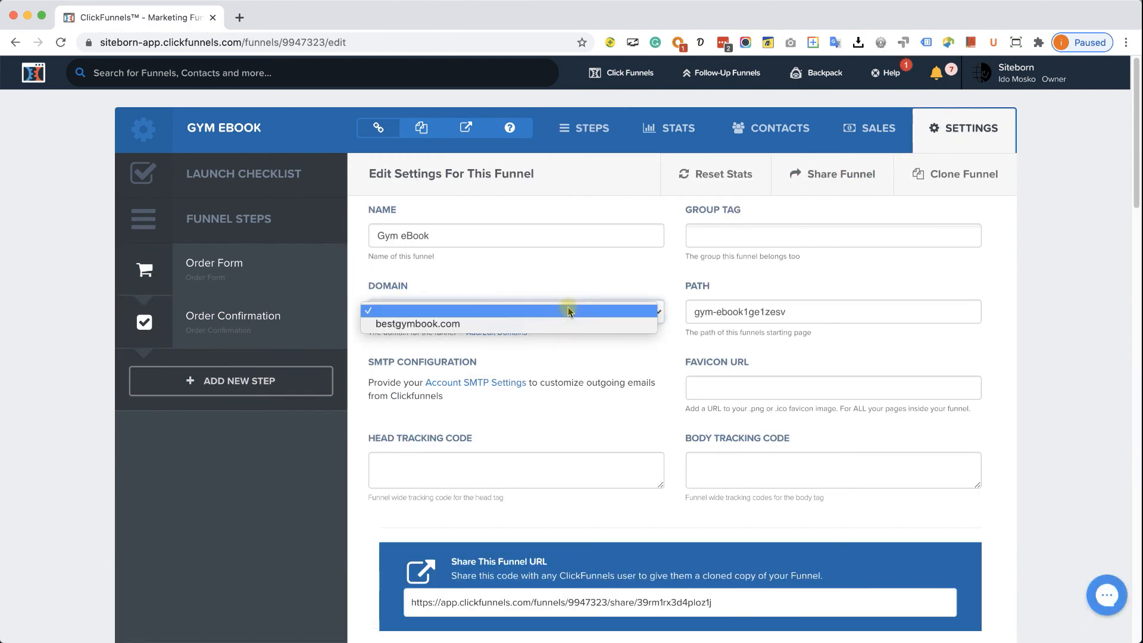
click(539, 329)
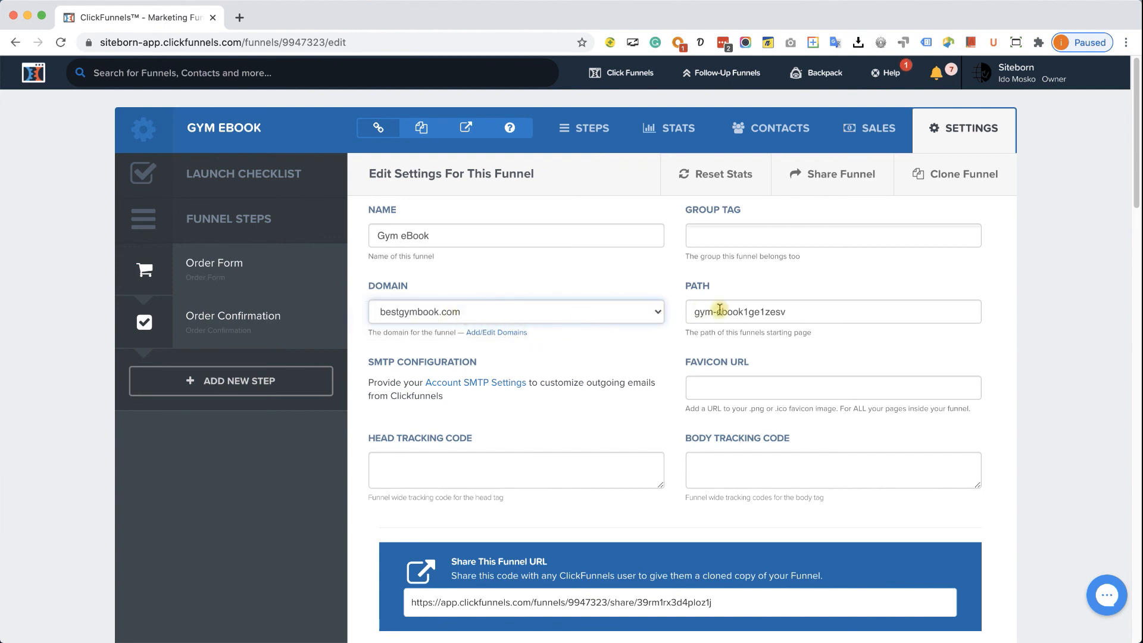
triple_click(786, 313)
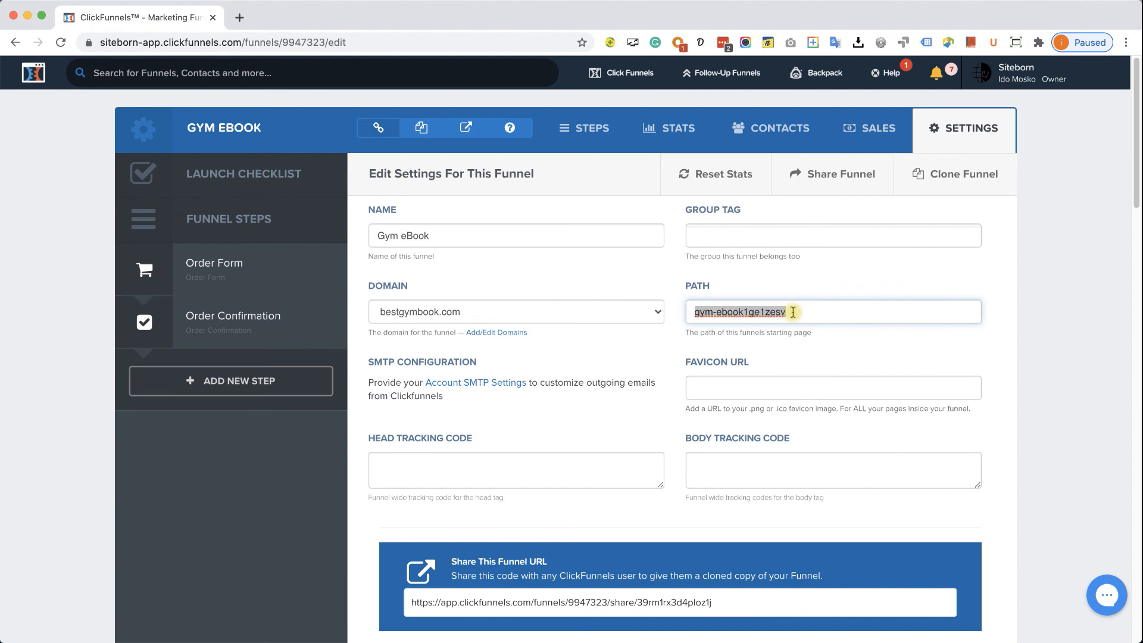
text(ebook)
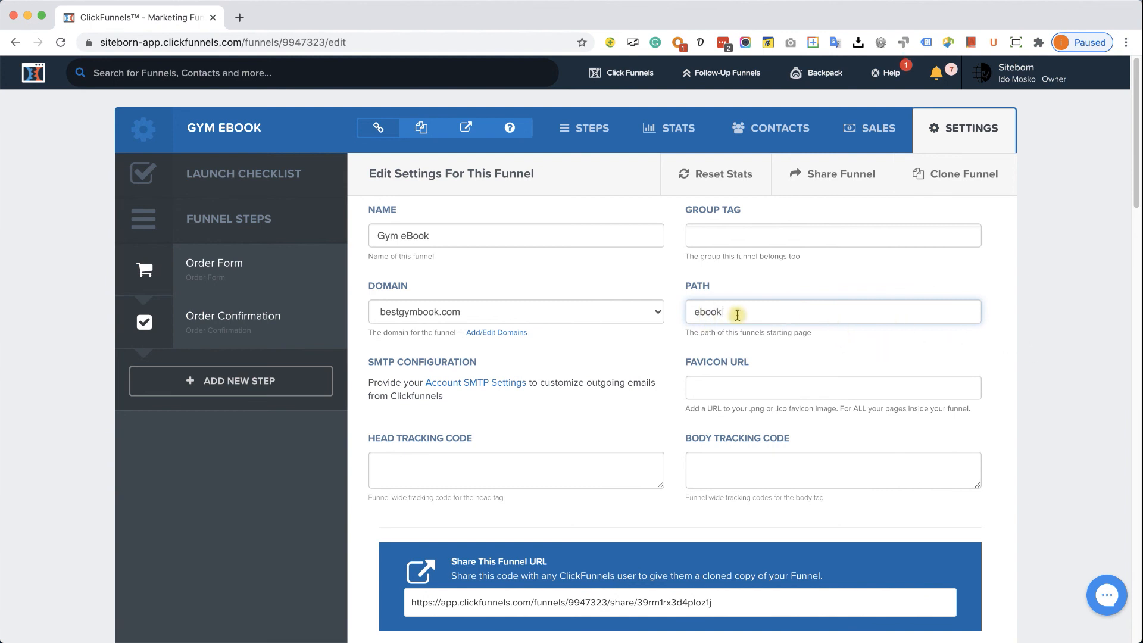
scroll(902, 302, down, 15)
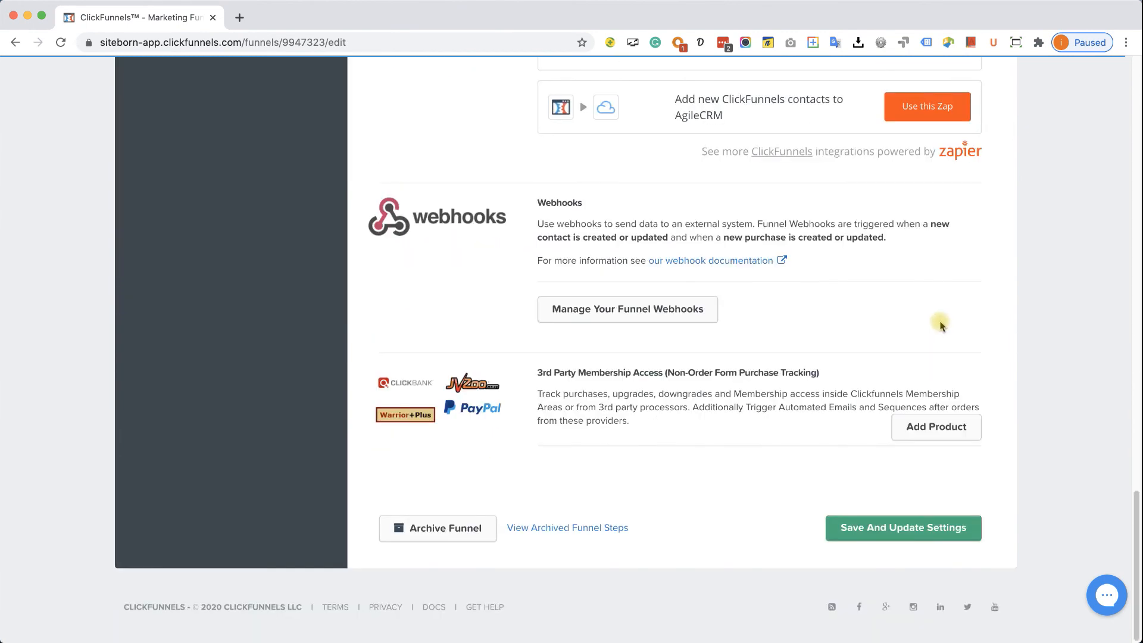
click(893, 529)
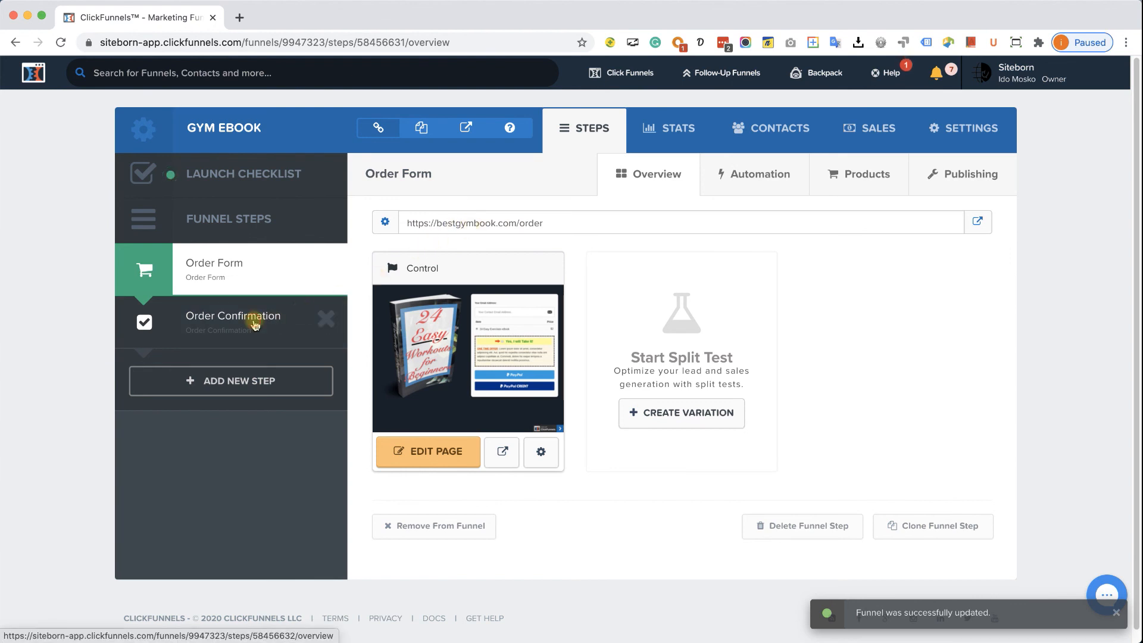
click(260, 325)
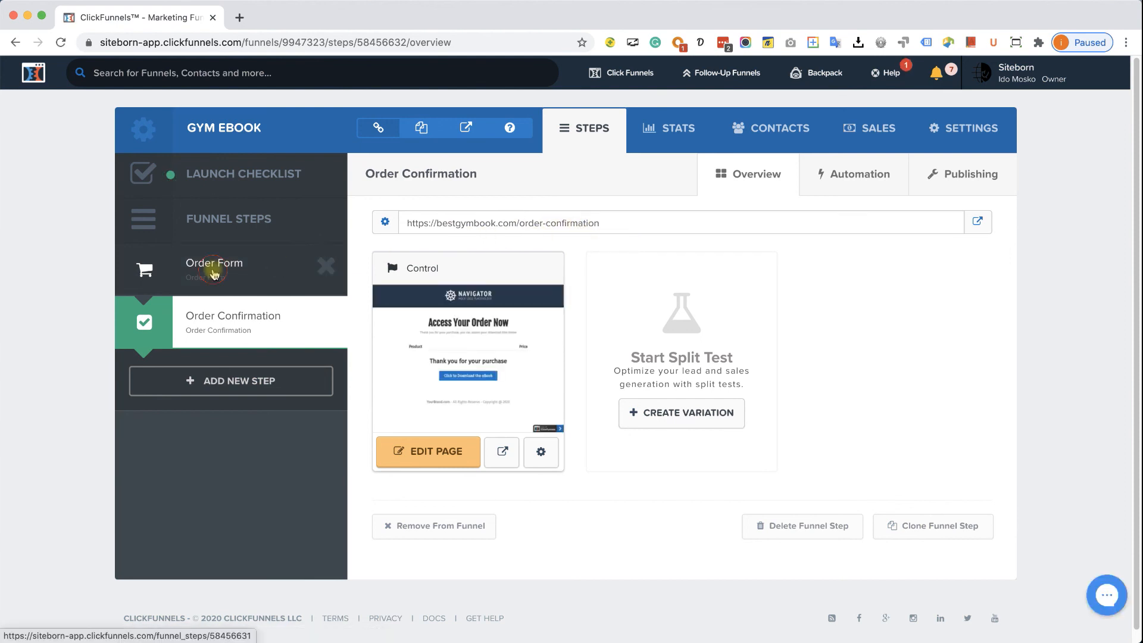
click(231, 269)
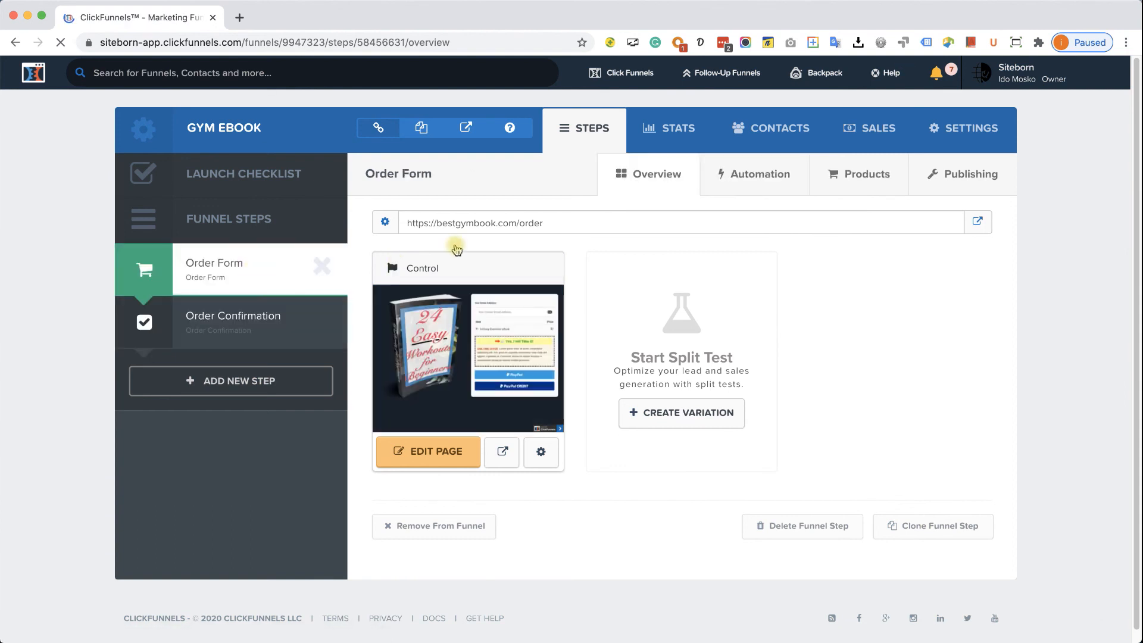
click(510, 134)
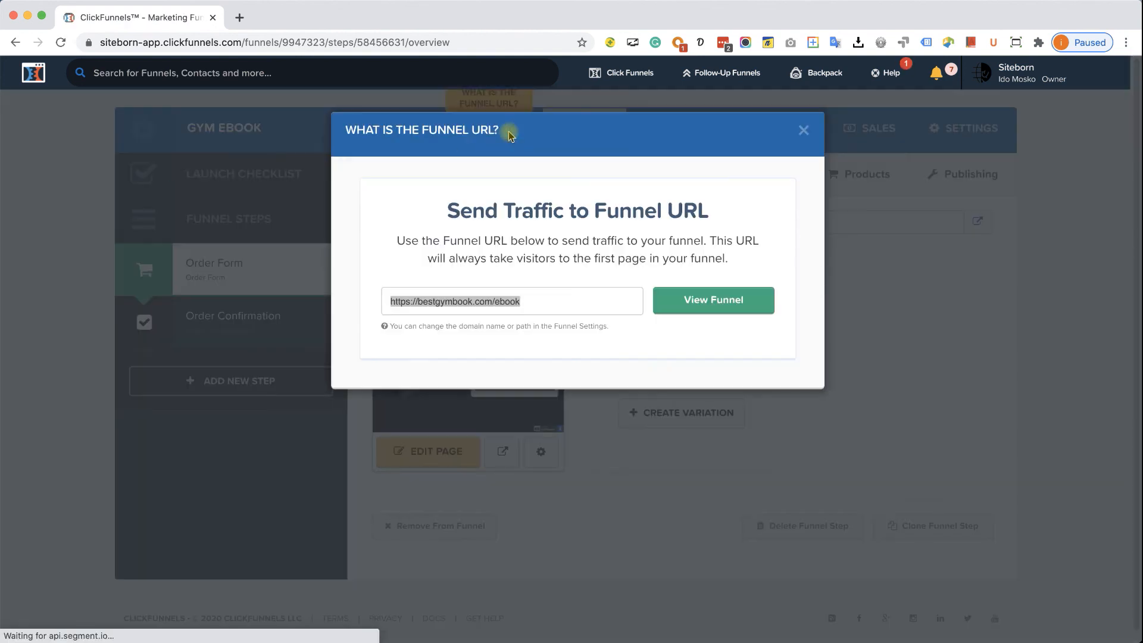
click(495, 301)
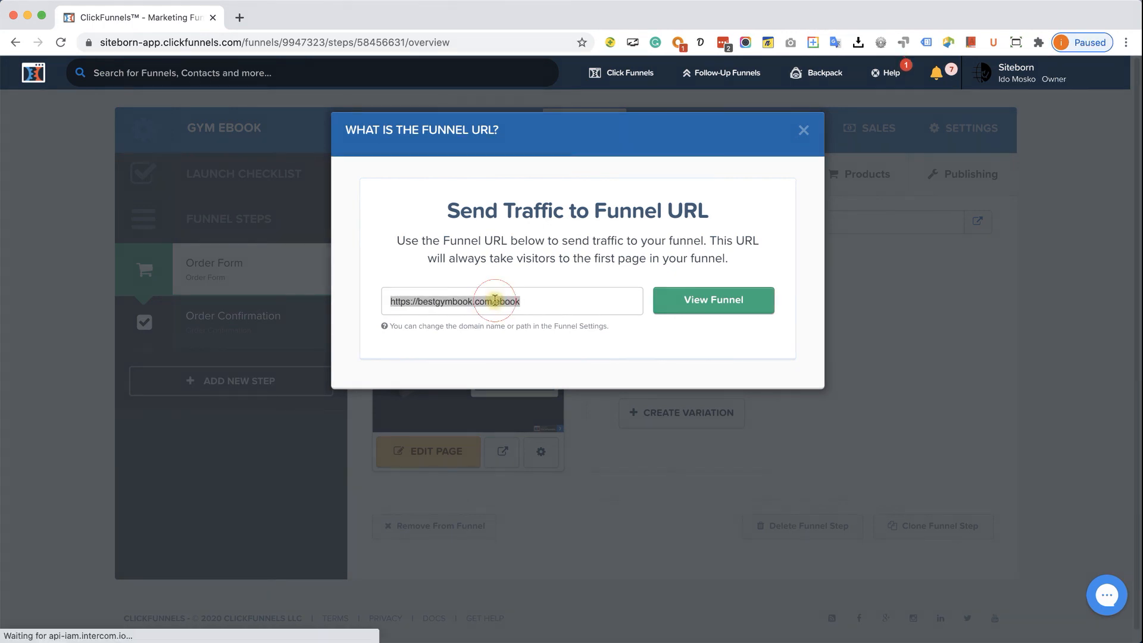
right_click(496, 300)
click(523, 398)
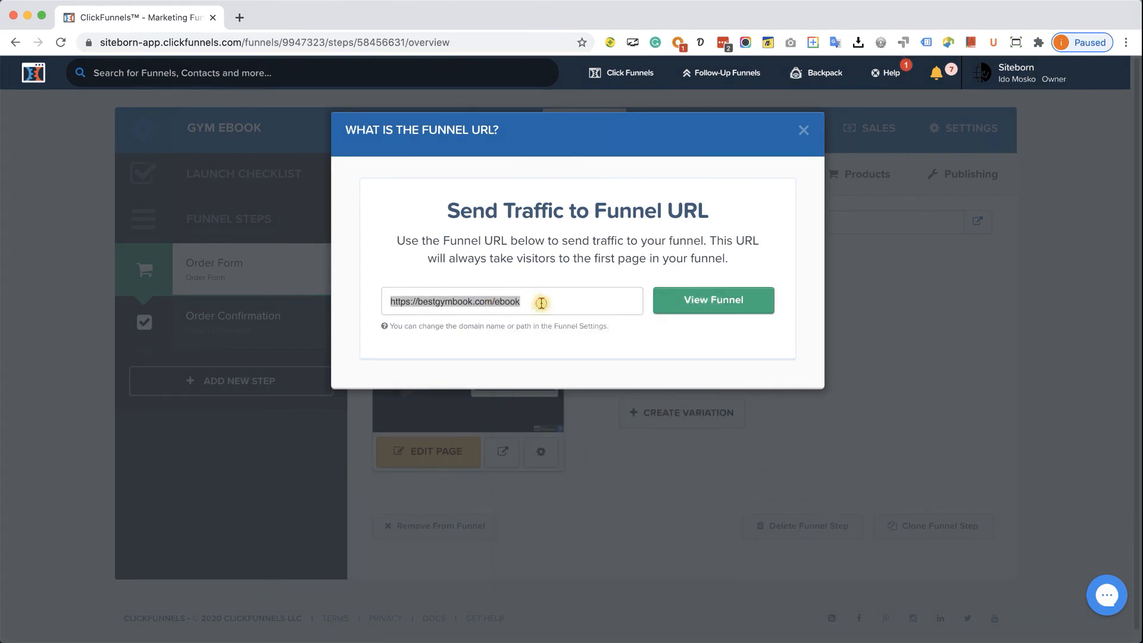
click(541, 301)
- Close the funnel URL dialog and open a maximised incognito browser window
click(803, 130)
key(super+shift+n)
mouse_move(605, 30)
mouse_down()
mouse_move(653, 20)
mouse_move(621, 17)
mouse_up()
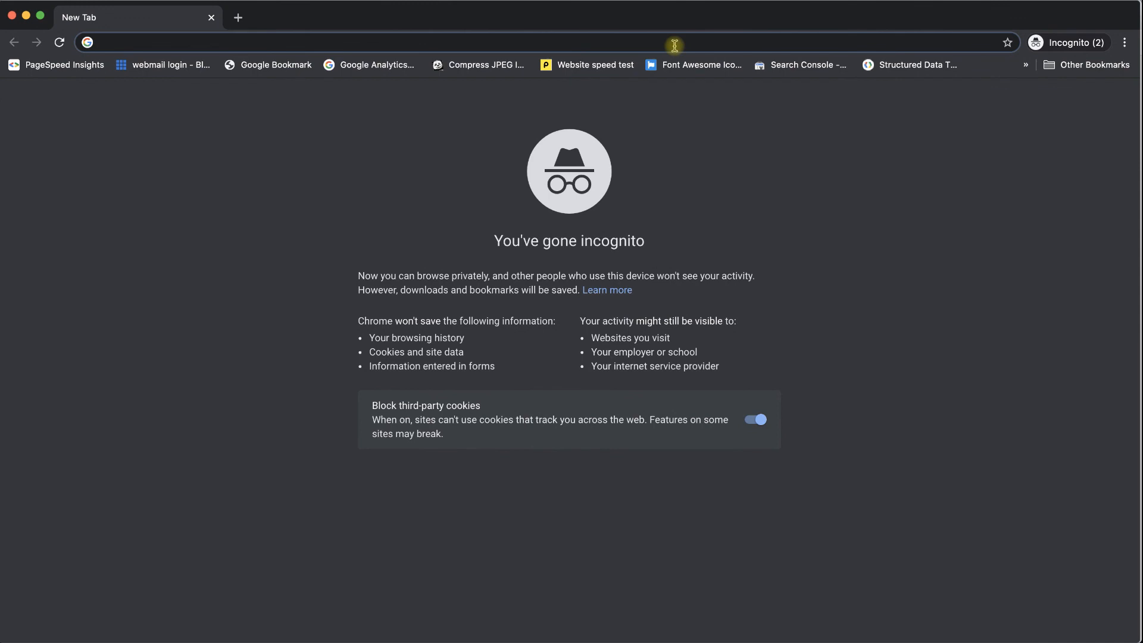
- Load bestgymbook.com/ebook to see the order form, then load bare bestgymbook.com, which shows ClickFunnels
key(super+v)
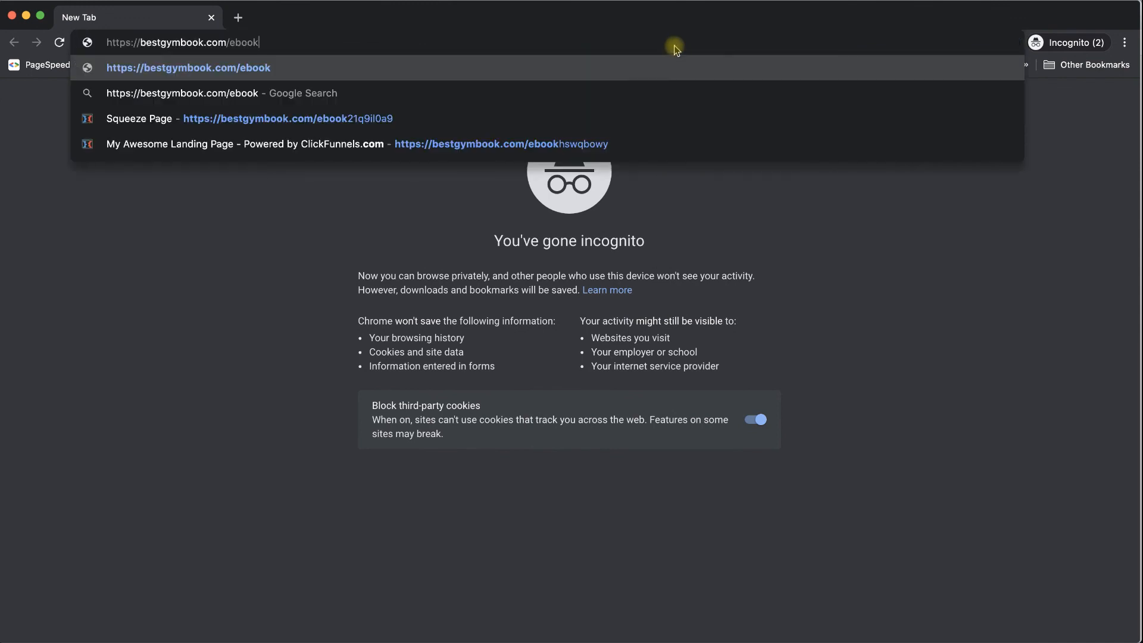
key(Return)
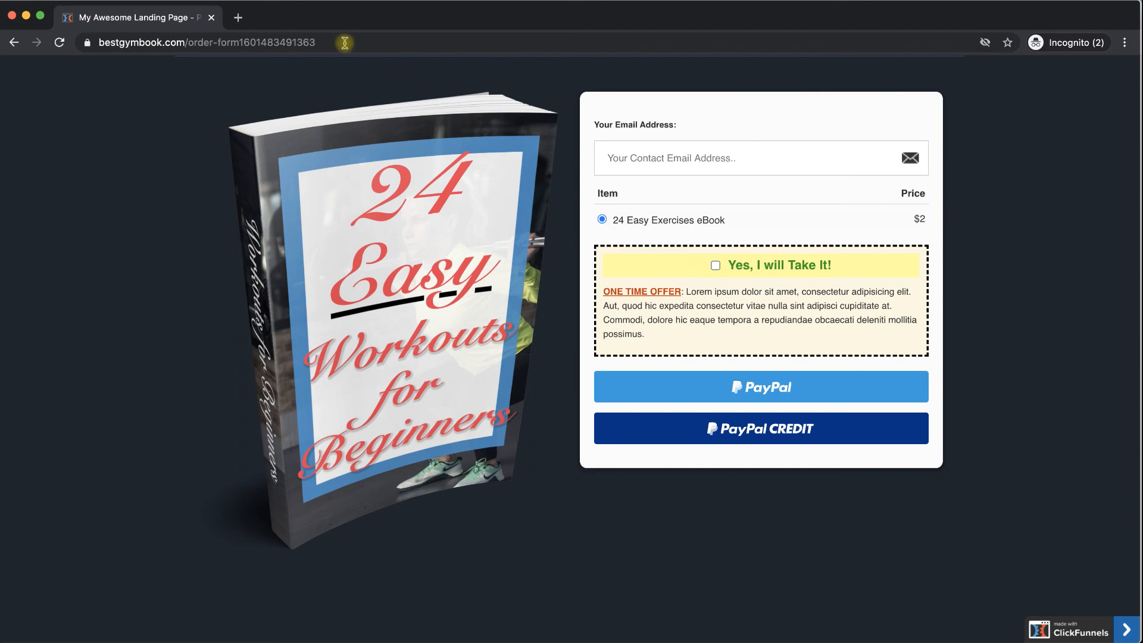
drag(328, 41, 178, 42)
key(BackSpace)
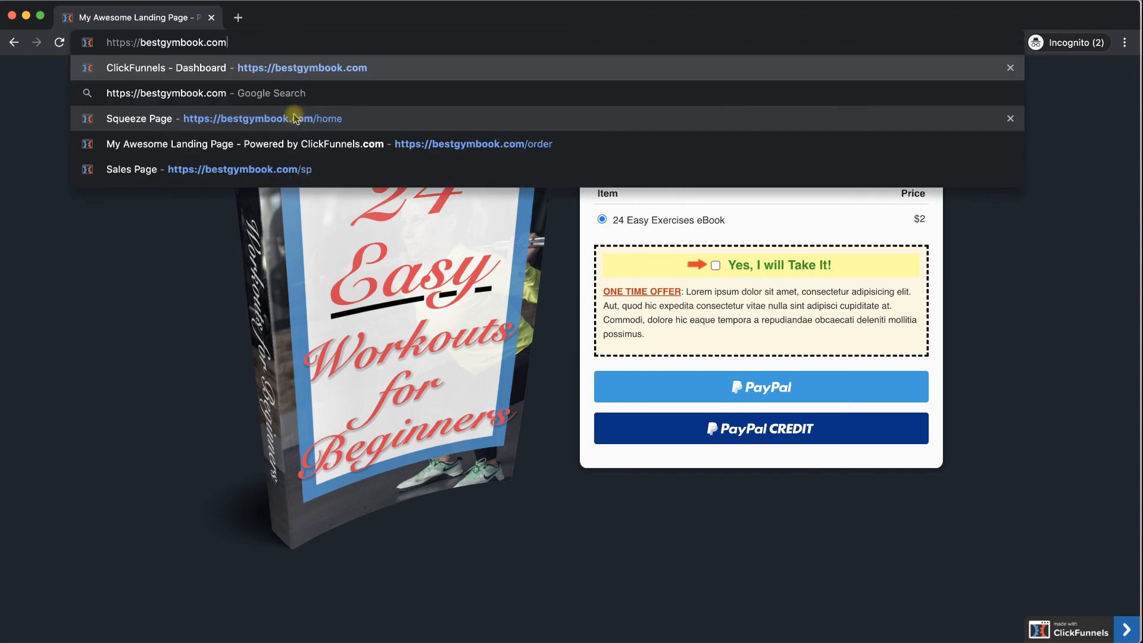
key(Return)
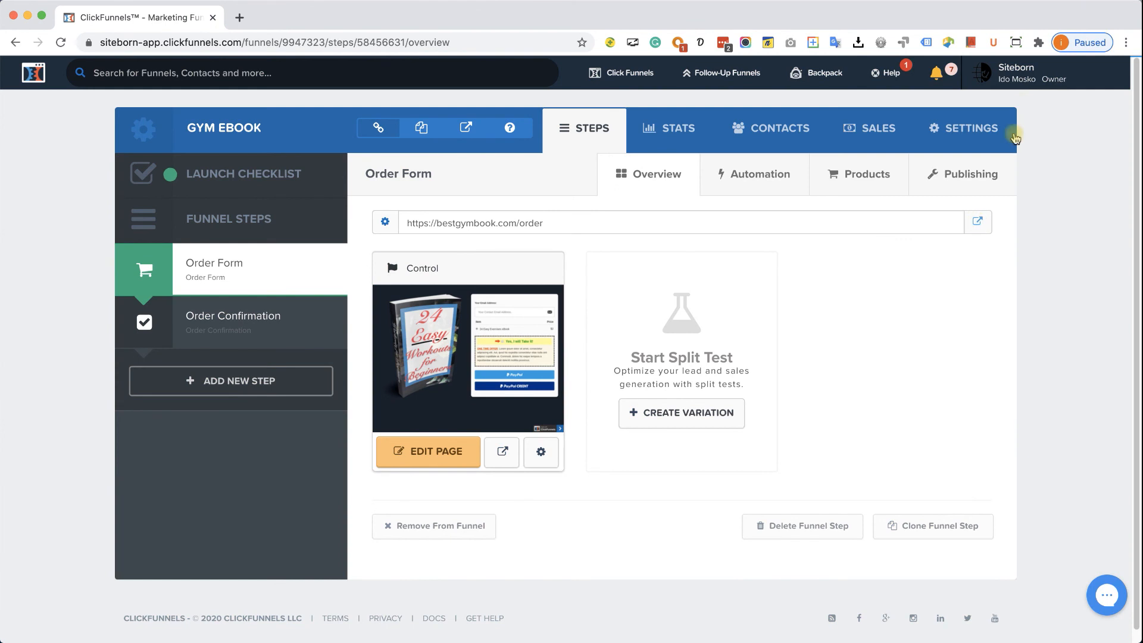
- Go to Account Settings > Domains and start editing the bestgymbook.com domain
click(1019, 73)
click(1026, 106)
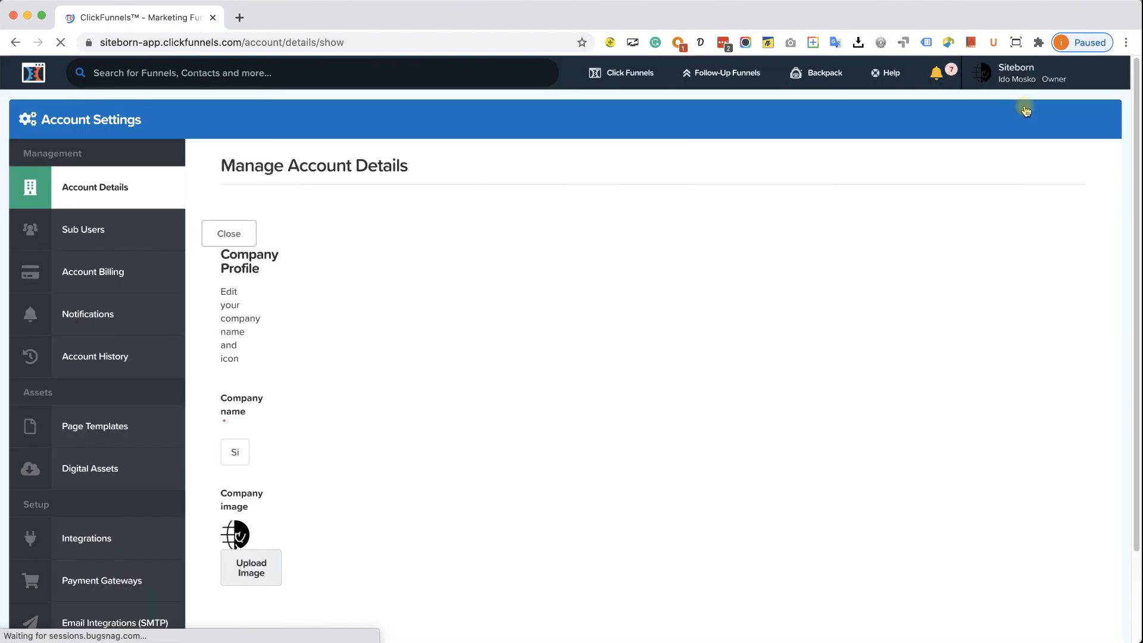
scroll(101, 535, down, 3)
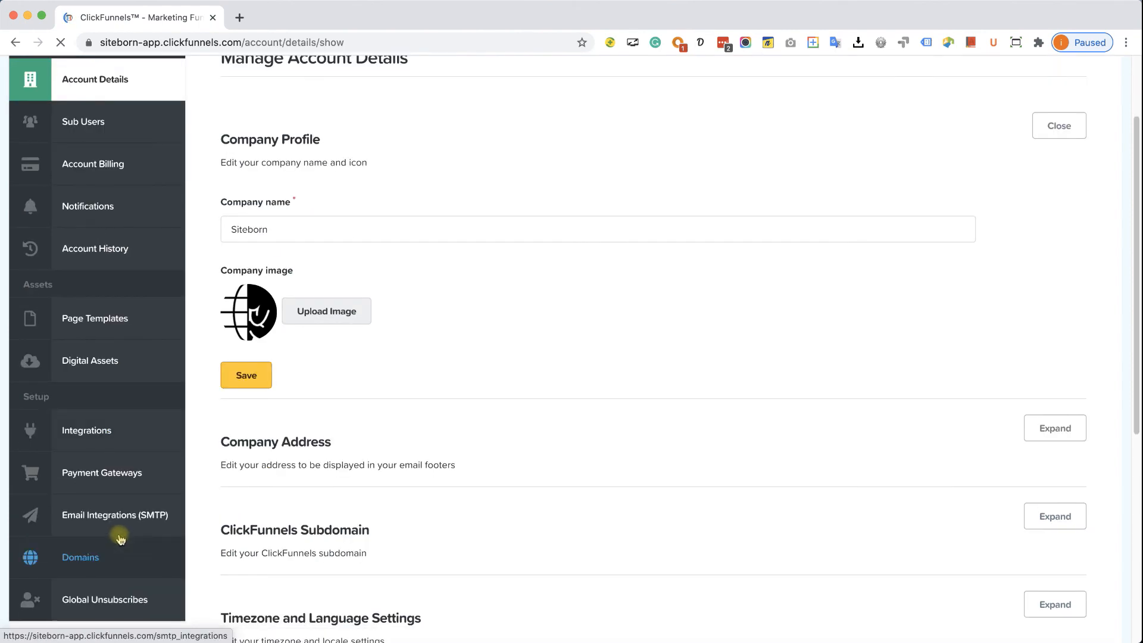
click(87, 520)
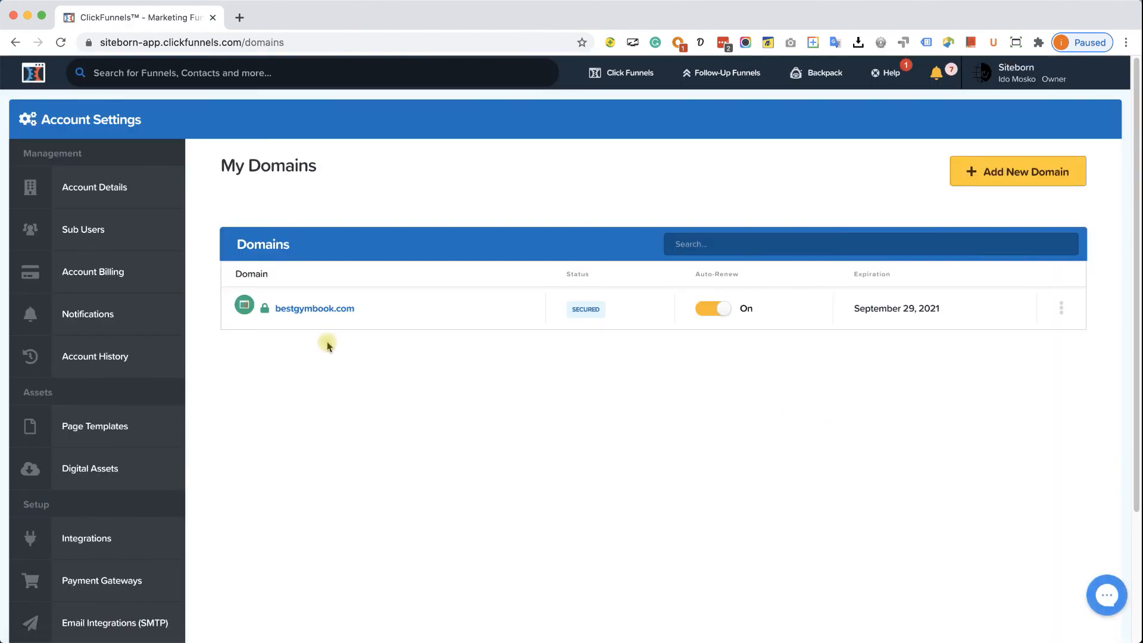
click(1064, 309)
click(1040, 327)
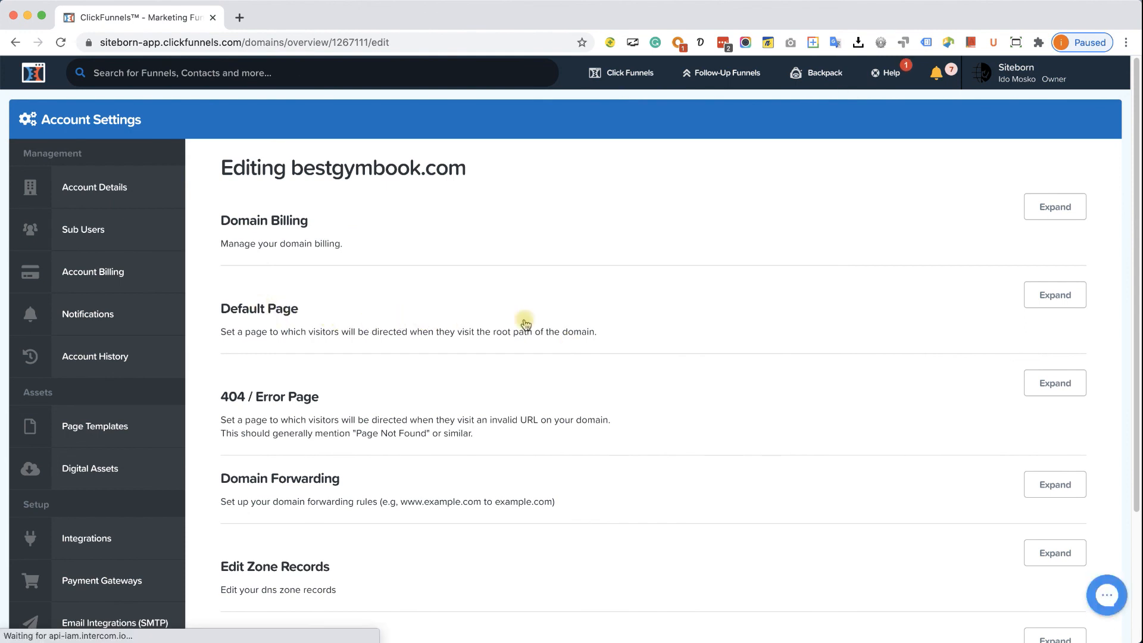
- Save Gym eBook / Order Form as the default page, then open a maximised incognito window
click(1052, 295)
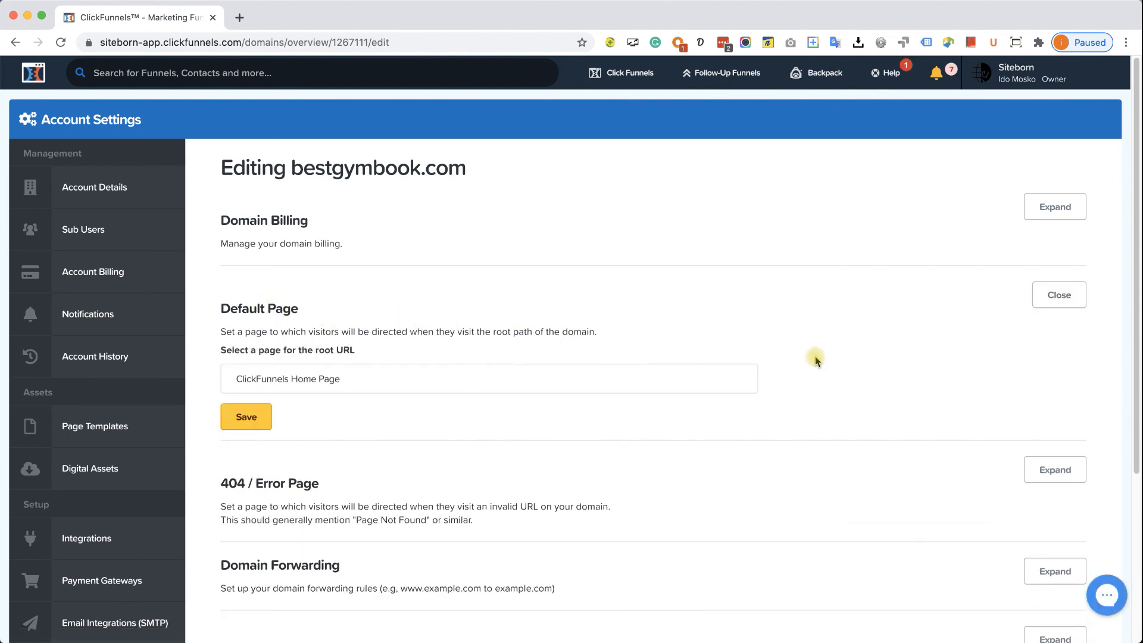
click(352, 381)
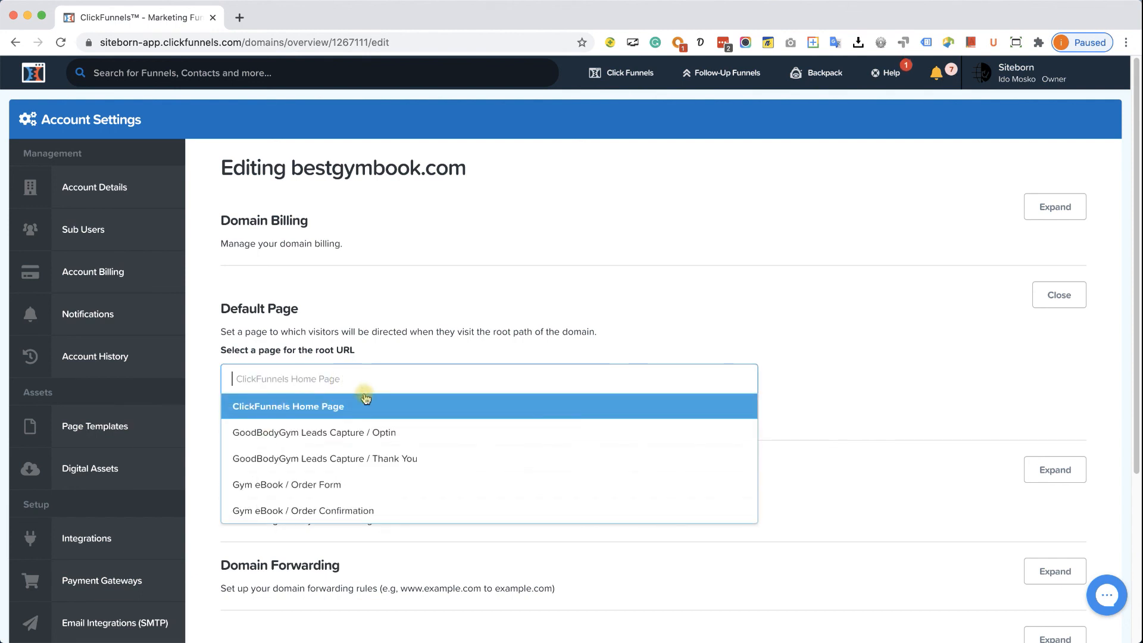
click(317, 486)
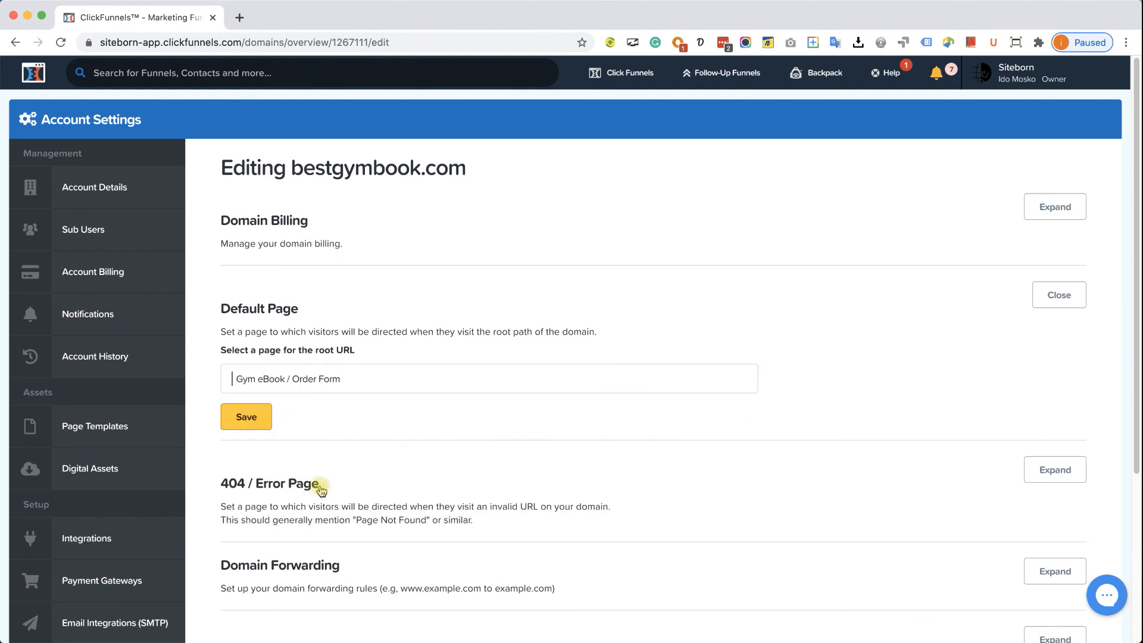
click(244, 424)
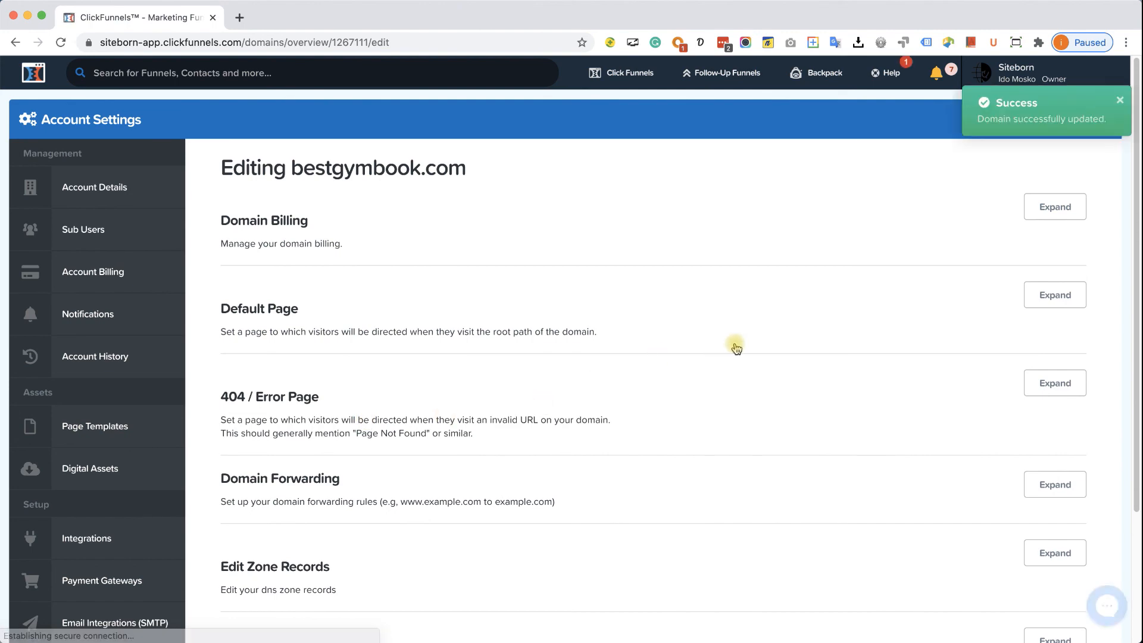
key(super+shift+n)
drag(470, 33, 491, 19)
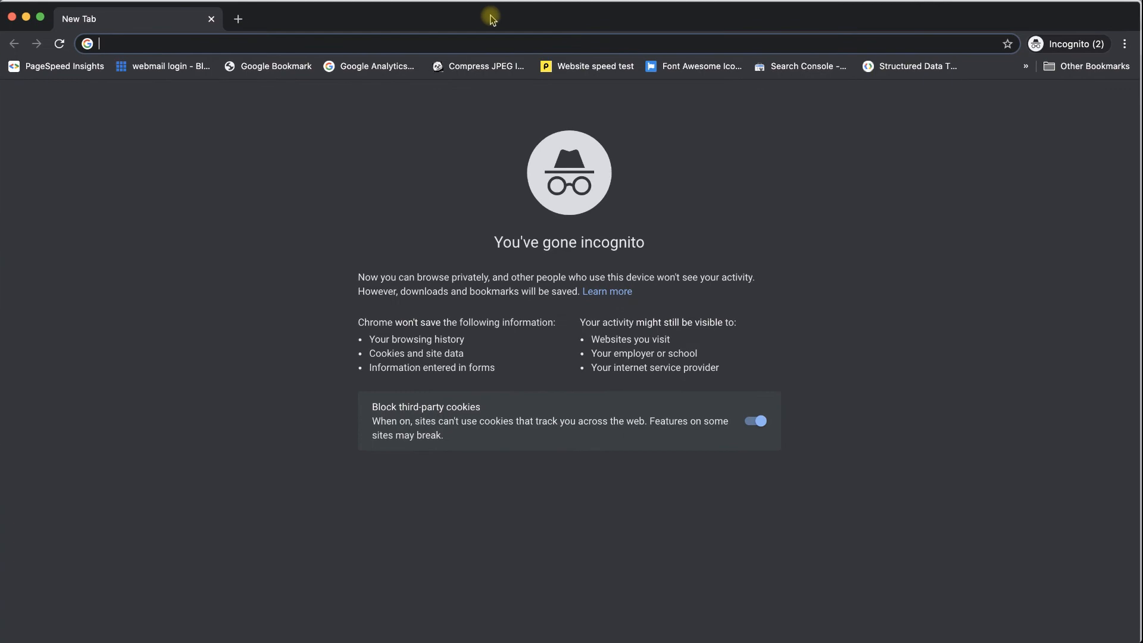
- Load bestgymbook.com, autofill the buyer's email, and pay $2.00 for the eBook through PayPal
text(bestgymbook.com)
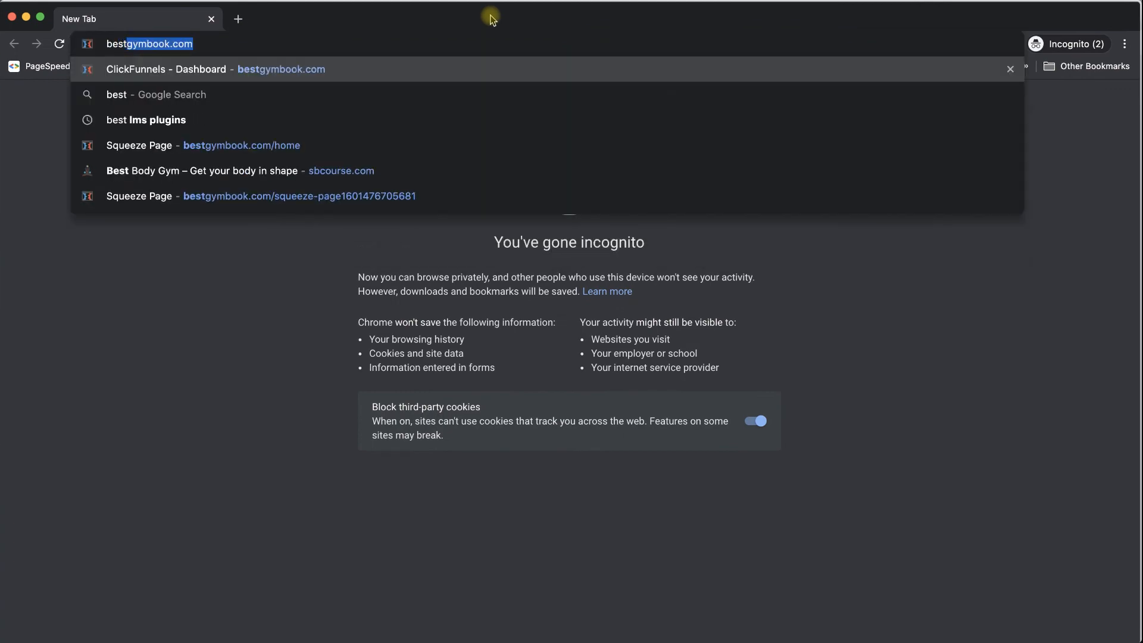
key(Return)
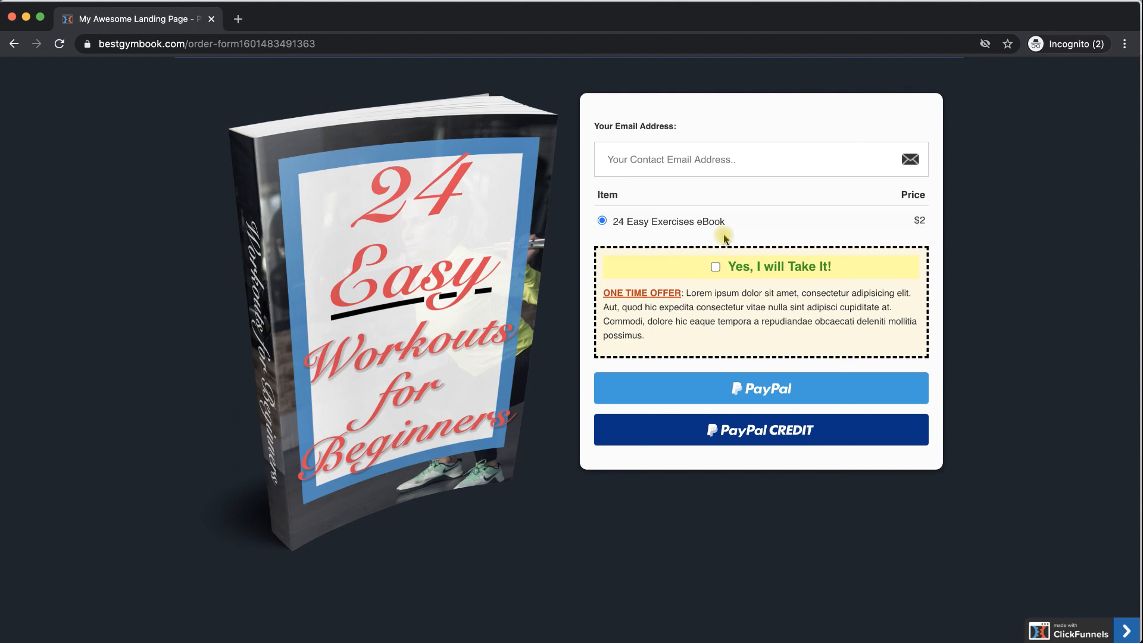
click(719, 159)
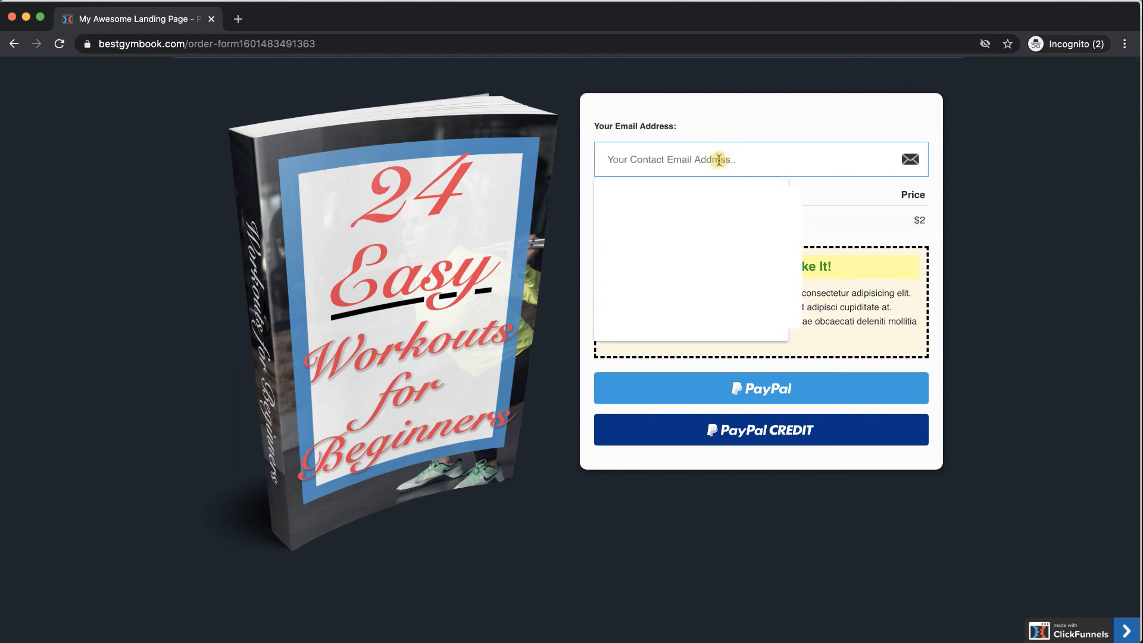
click(689, 196)
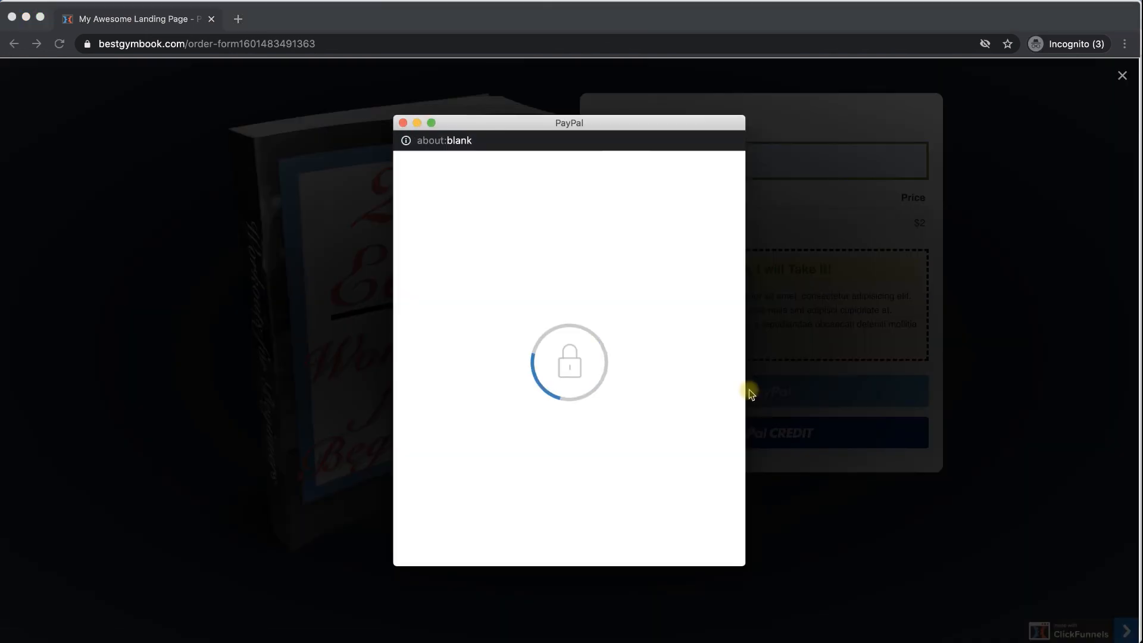
click(591, 285)
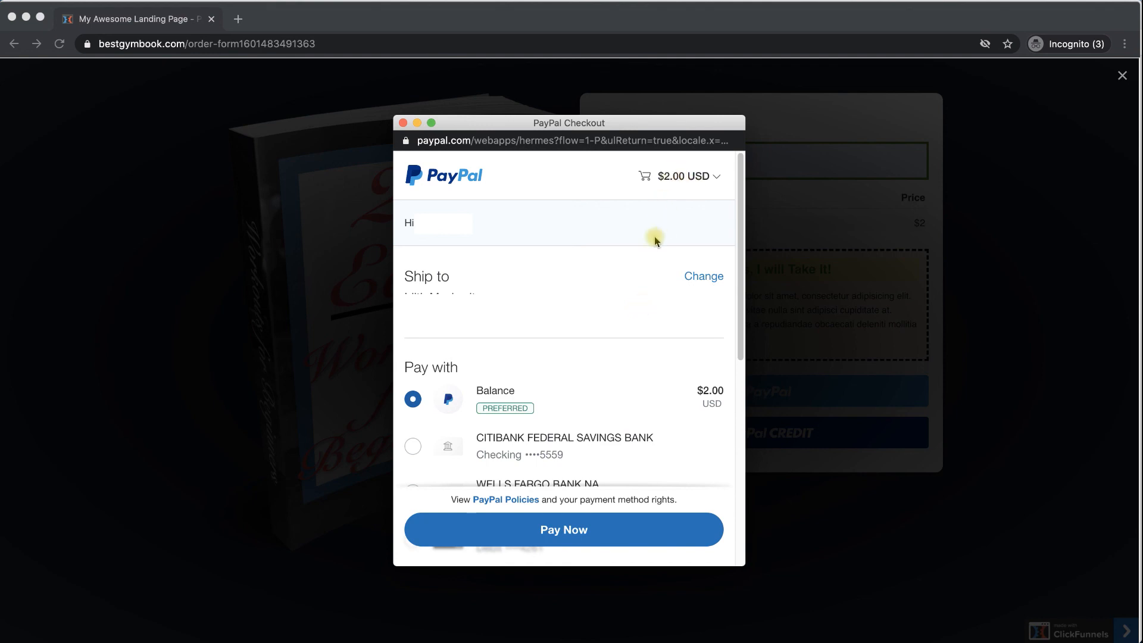
click(586, 530)
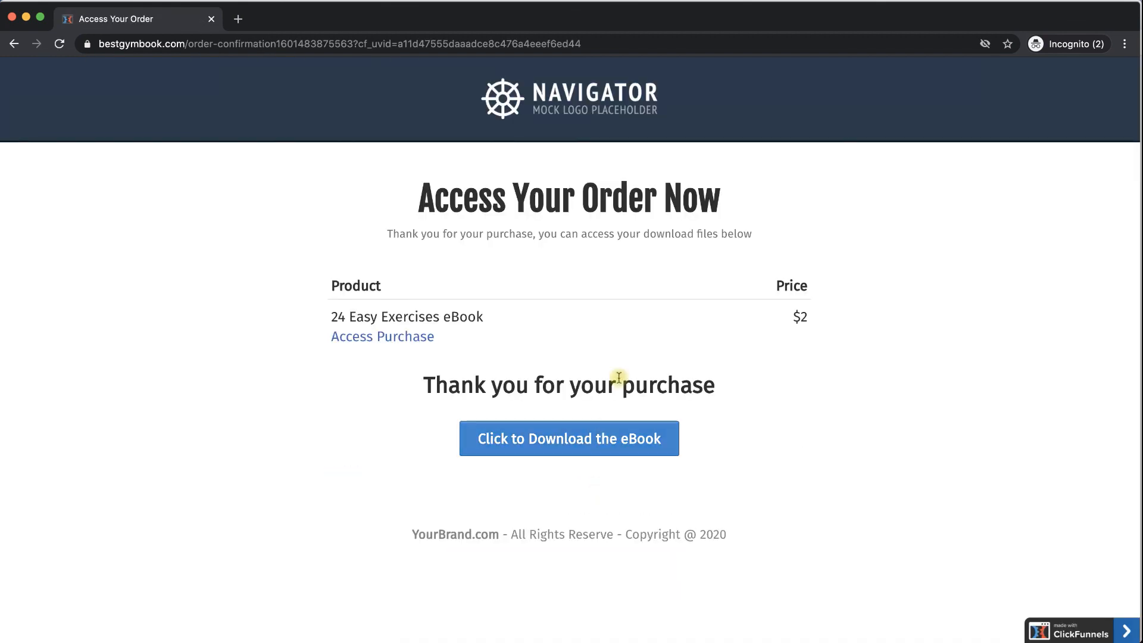
- Open the purchased eBook PDF, close its tab, and download Gym_eBook.pdf from the order page
click(402, 337)
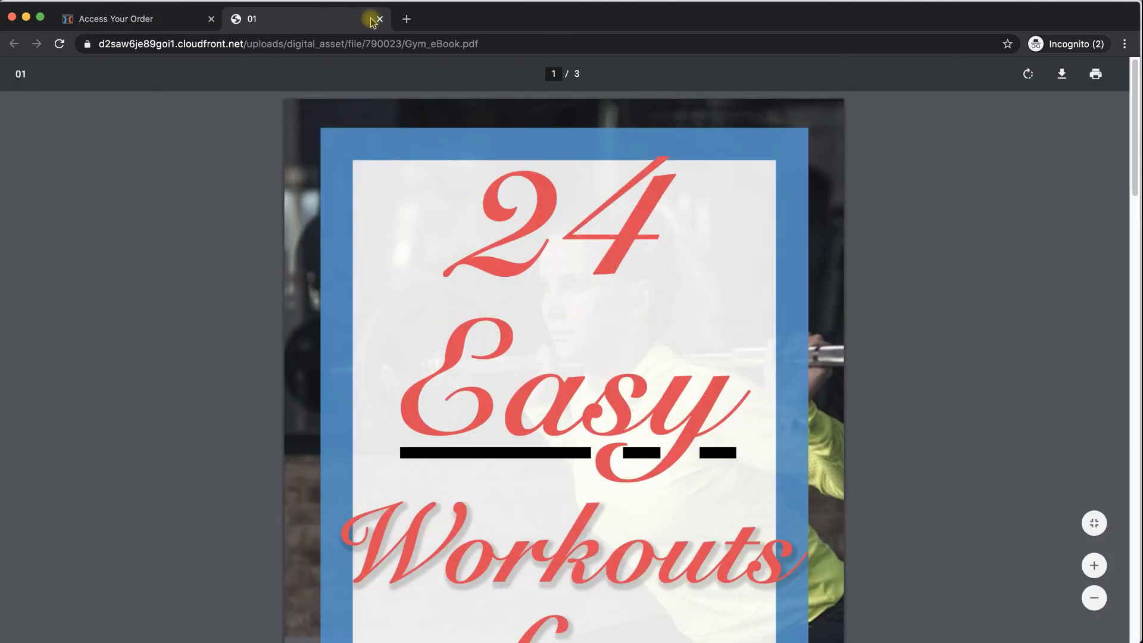
click(378, 19)
click(514, 450)
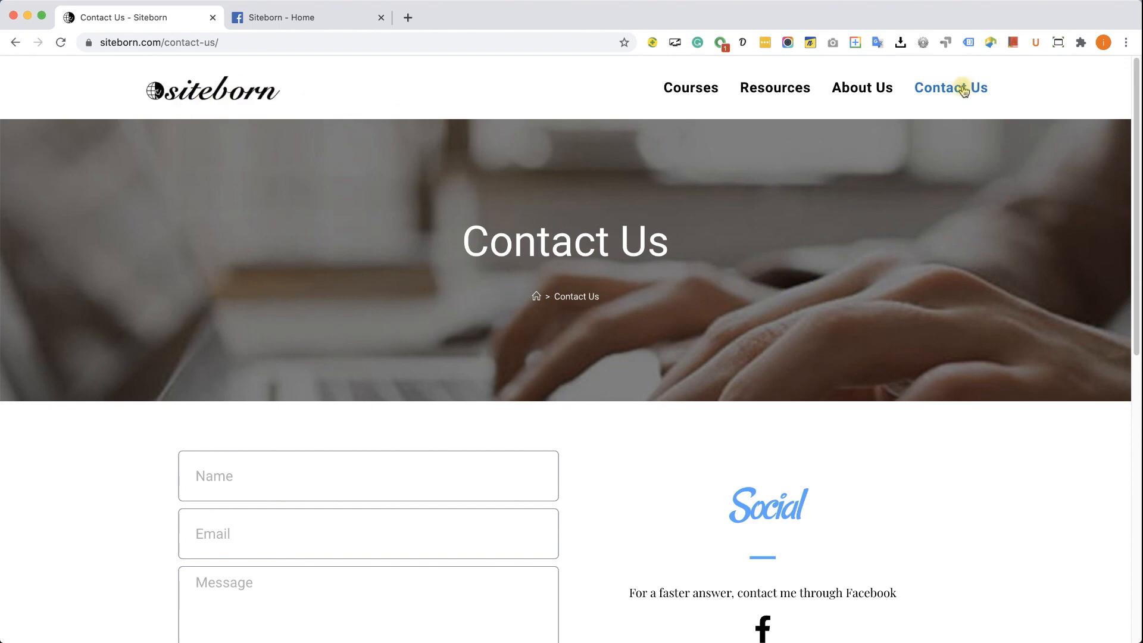
- Scroll down Siteborn's Contact Us page, then switch to the 'Siteborn - Home' Facebook tab
scroll(920, 176, down, 3)
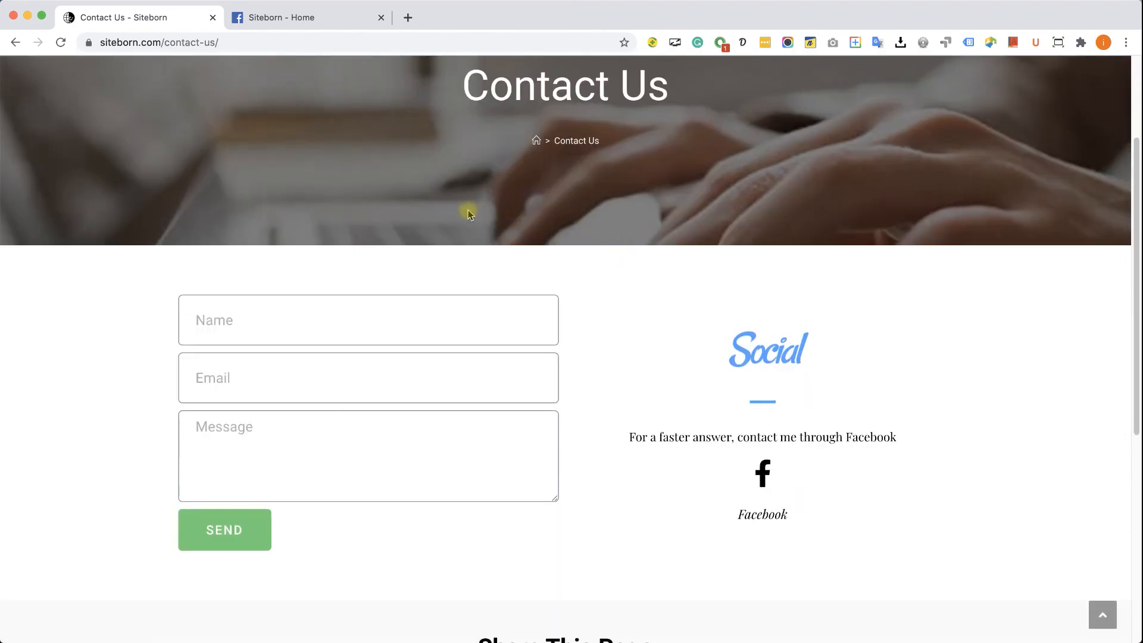
click(328, 19)
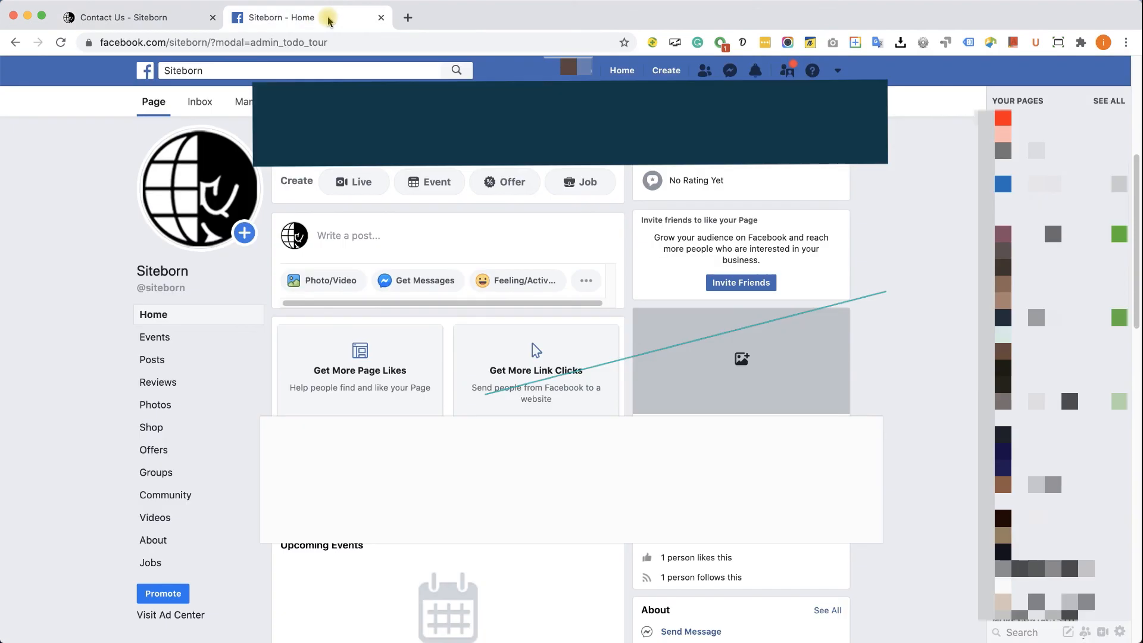